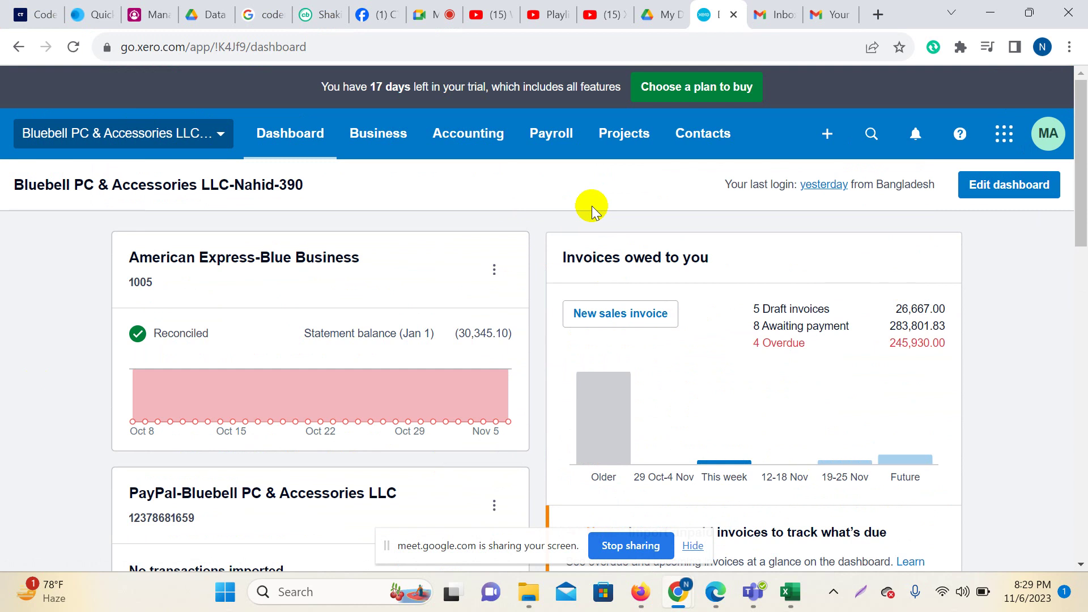
Close the YouTube video, playlist and watch tabs in the browser.
left_click(623, 17)
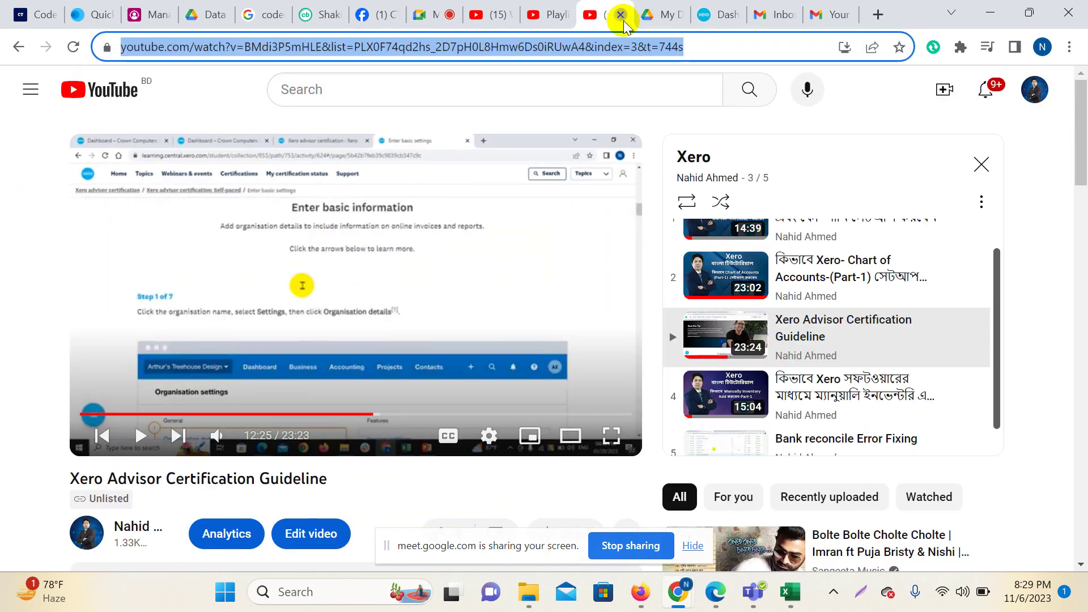
left_click(623, 17)
left_click(558, 11)
left_click(563, 15)
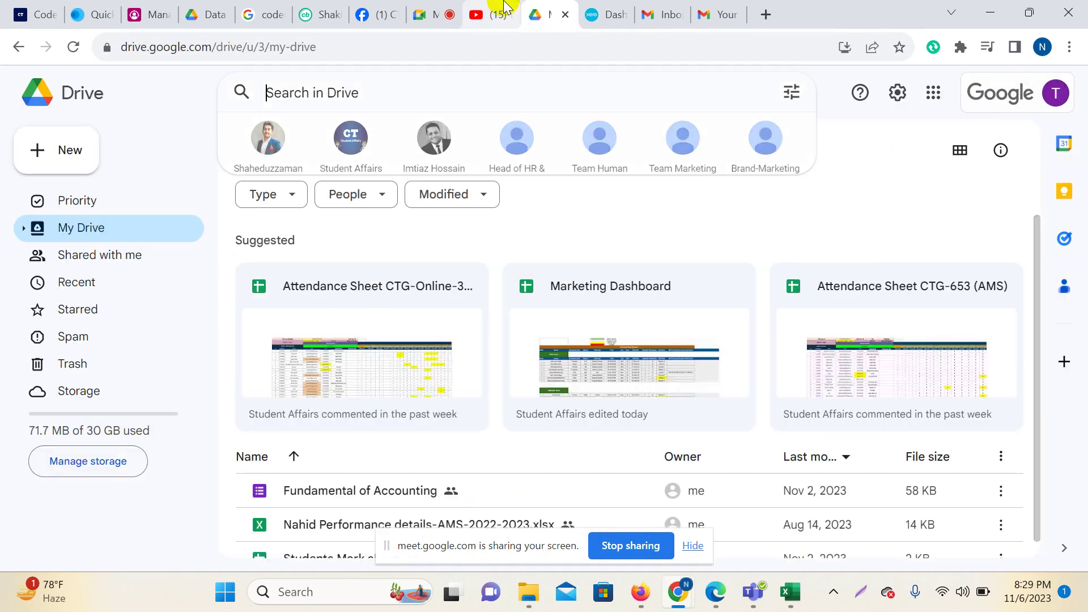
left_click(501, 16)
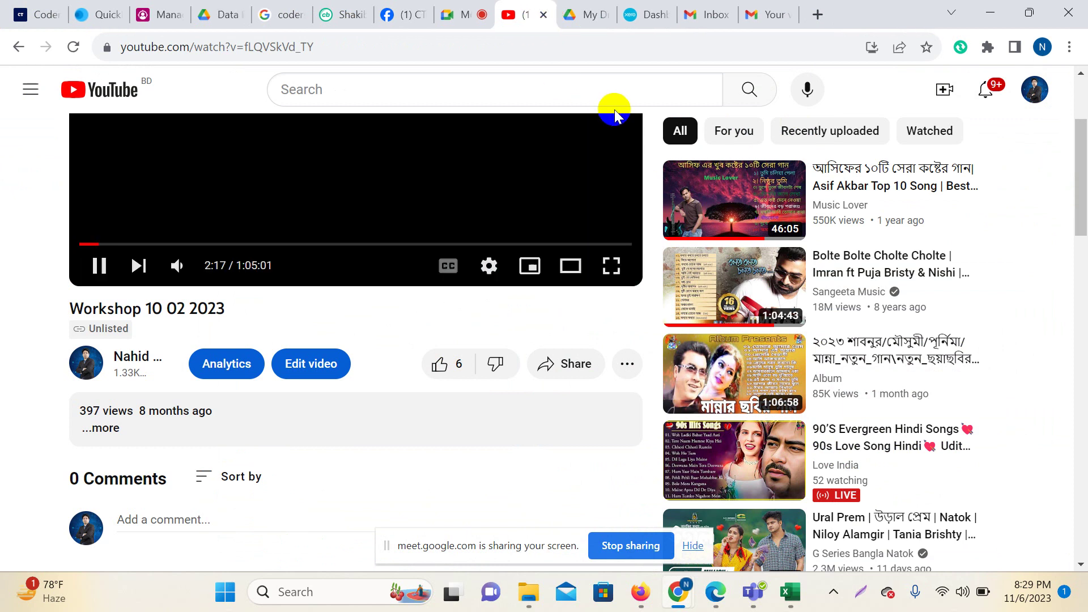
key("ctrl+w")
left_click(544, 11)
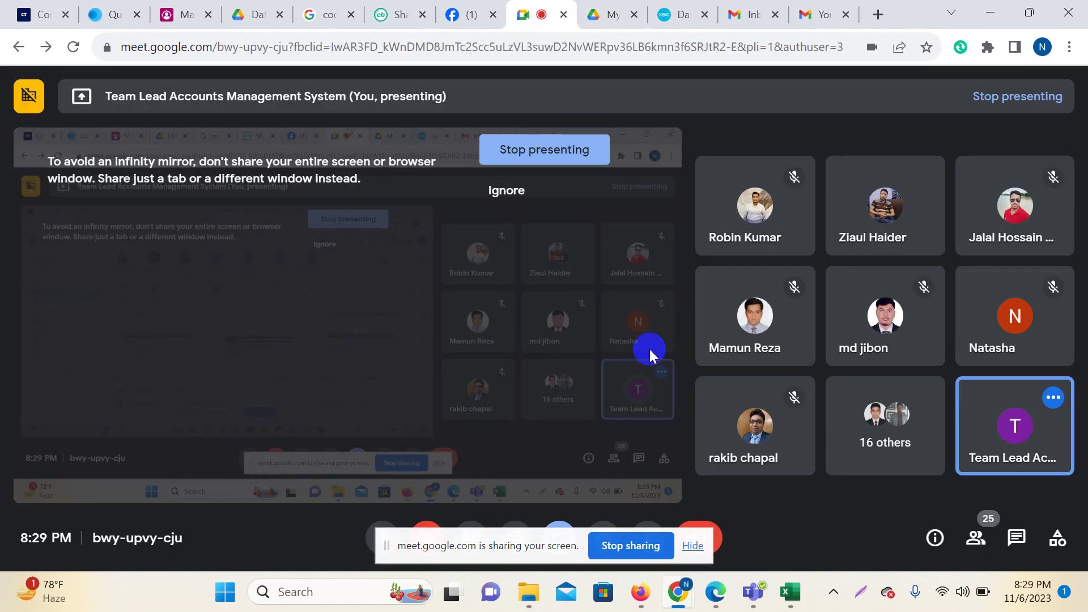
Return to Xero and open the Bank accounts overview from the Accounting menu.
left_click(657, 12)
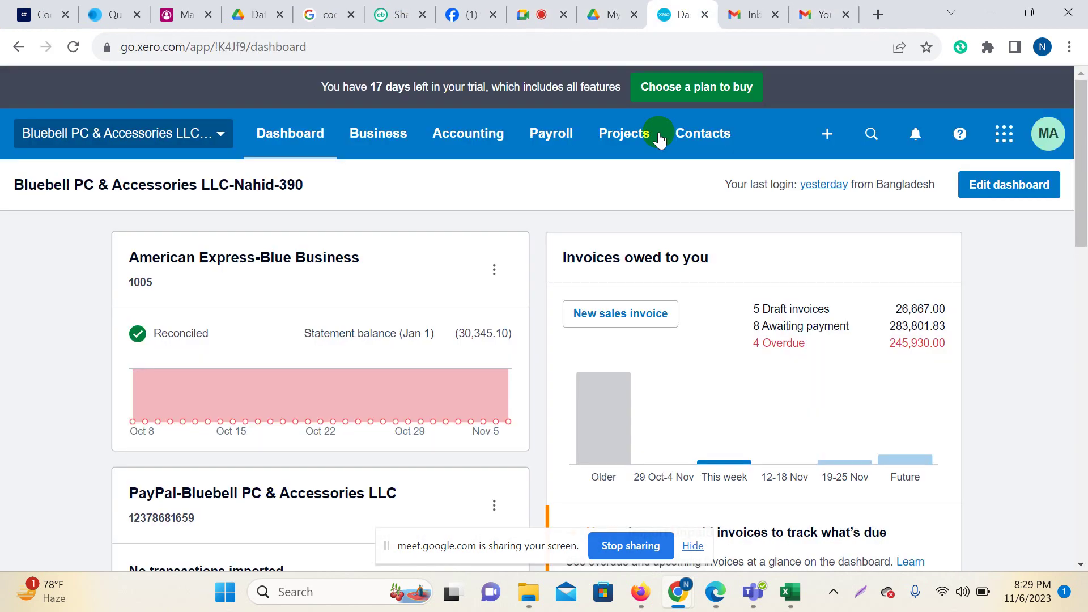
left_click(462, 135)
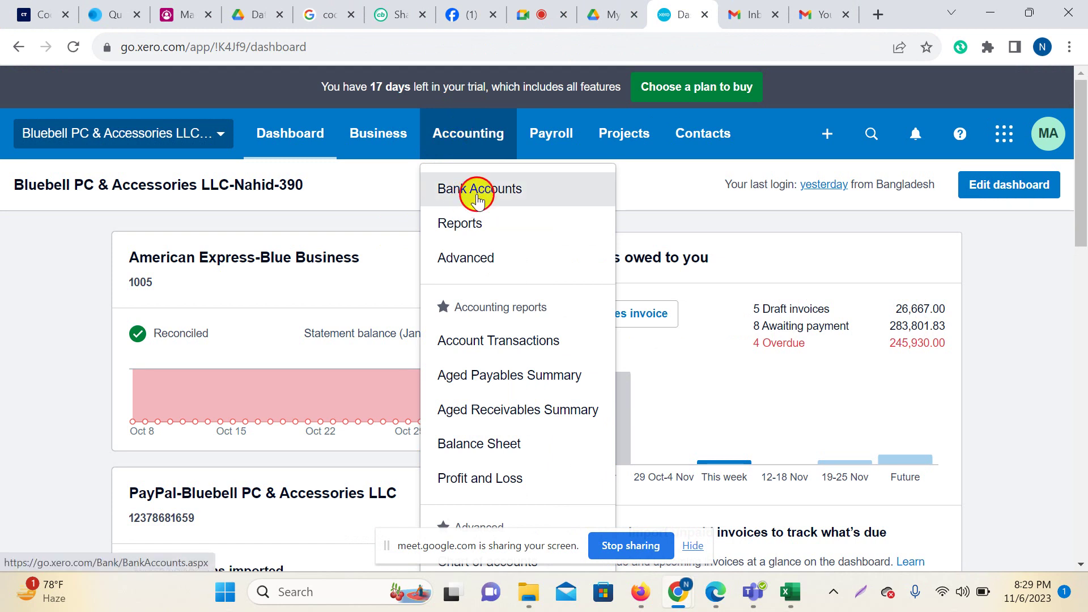
left_click(477, 200)
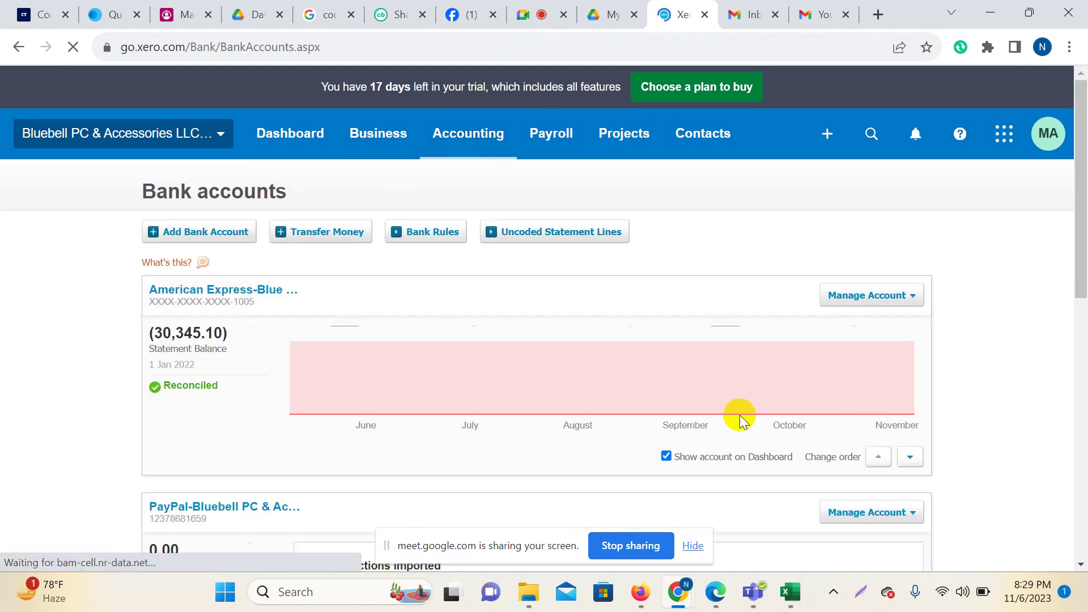
scroll(431, 419, "down", 3)
scroll(448, 425, "down", 8)
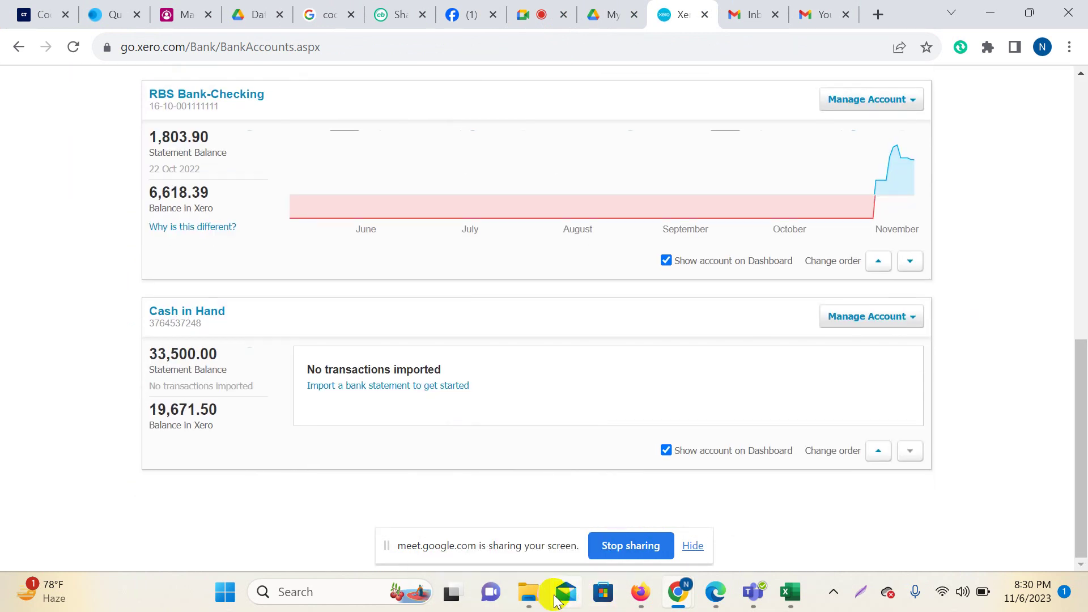
In File Explorer, browse drive D: into Backup-Old PC-04 April > All Documents > D-Drive > Batch Details.
left_click(522, 598)
left_click(417, 439)
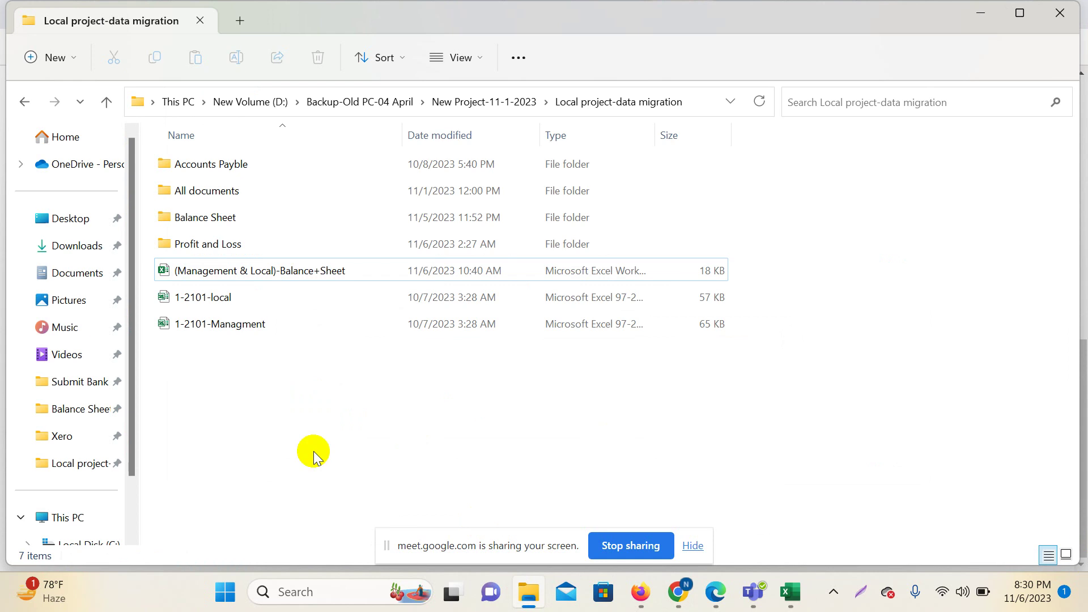
left_click(106, 103)
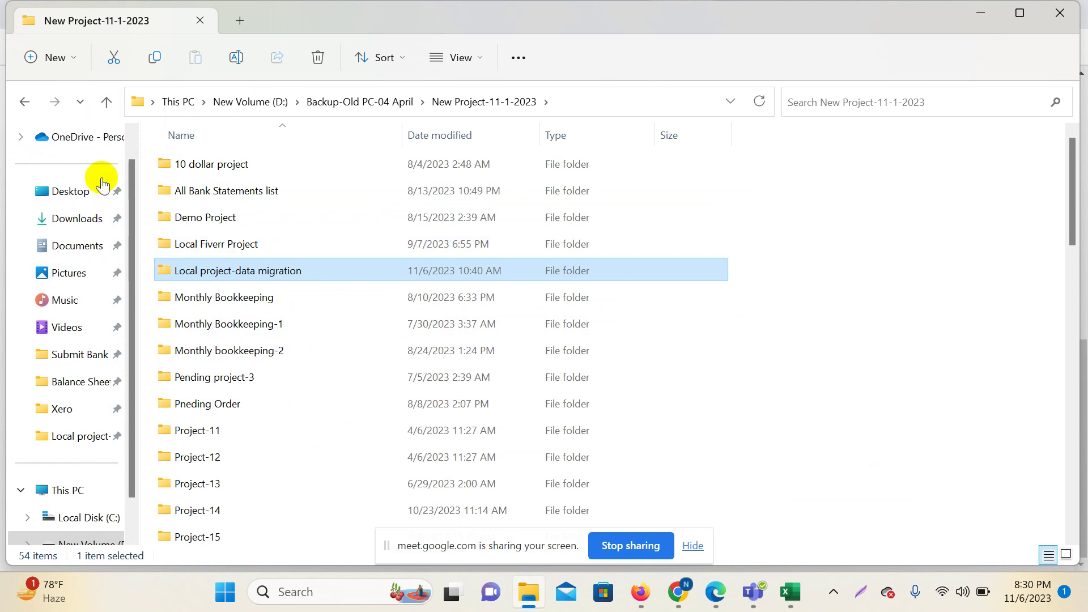
scroll(87, 397, "down", 3)
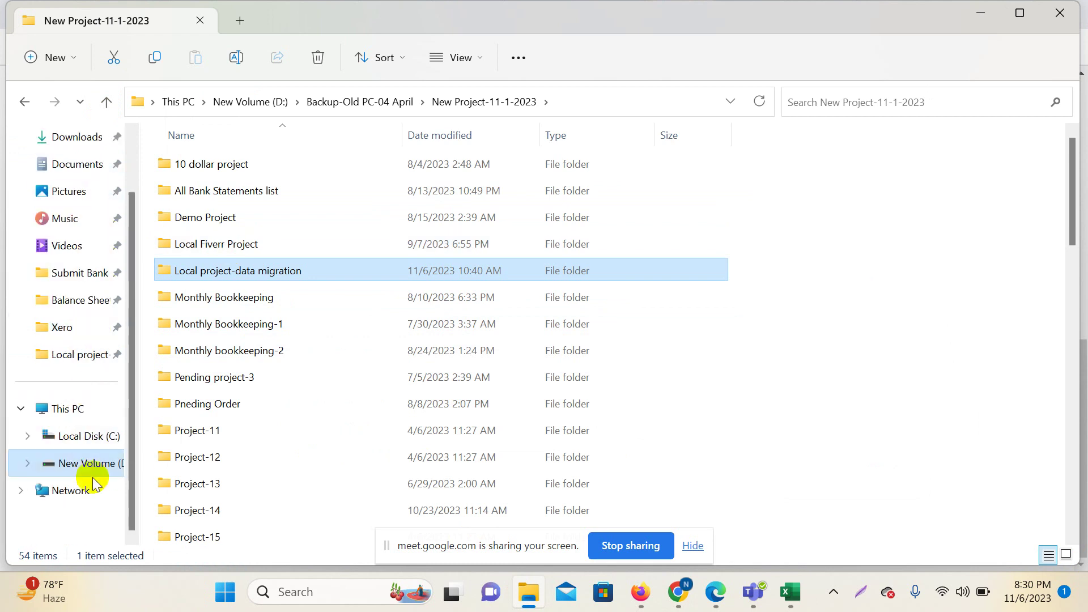
left_click(80, 460)
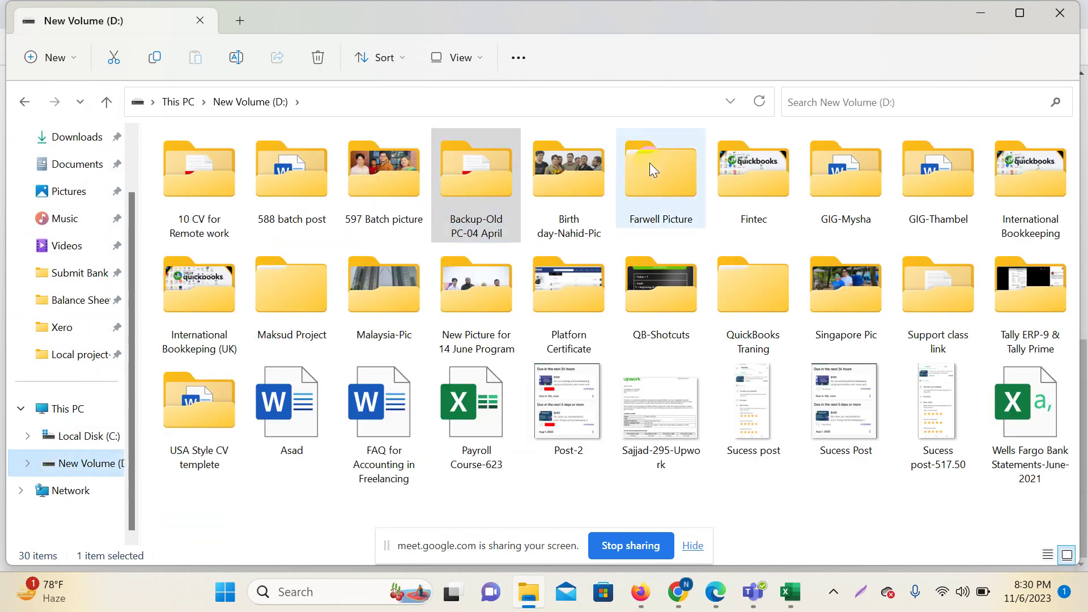
left_click(475, 172)
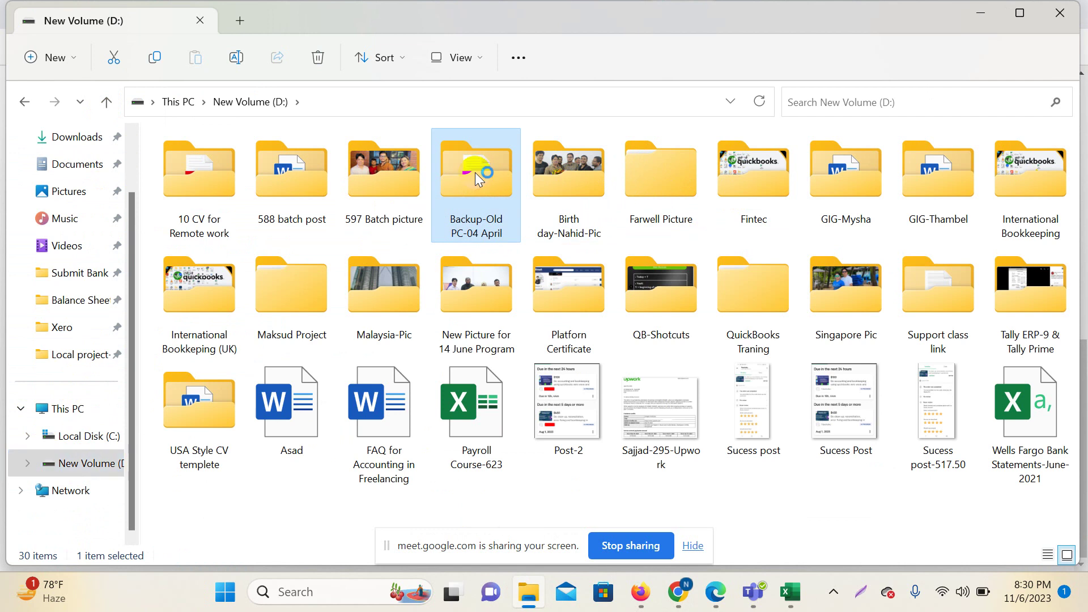
double_click(474, 173)
double_click(188, 196)
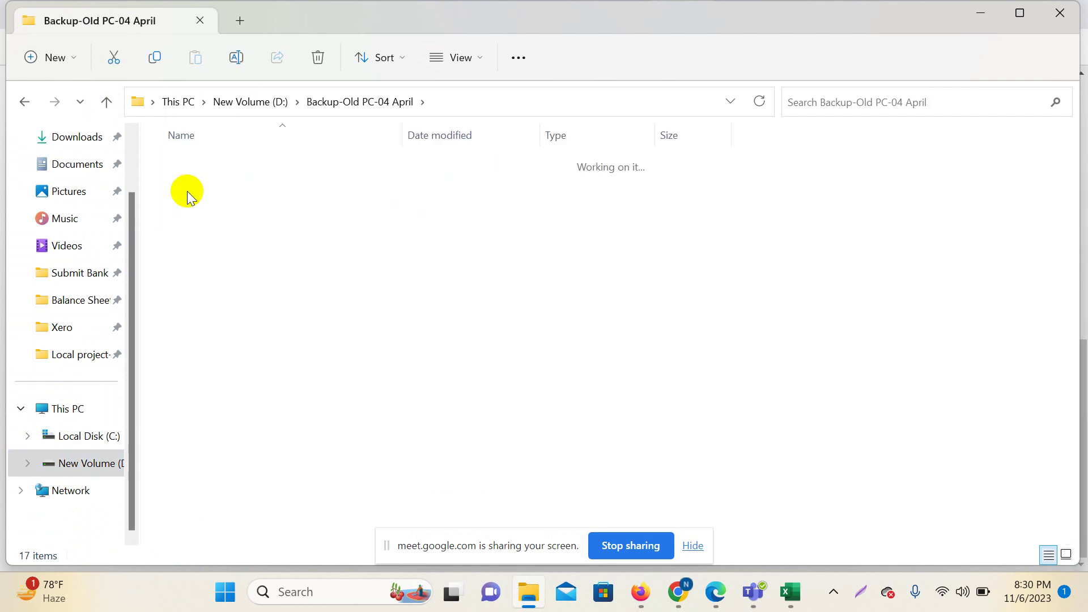
left_click(200, 169)
double_click(200, 169)
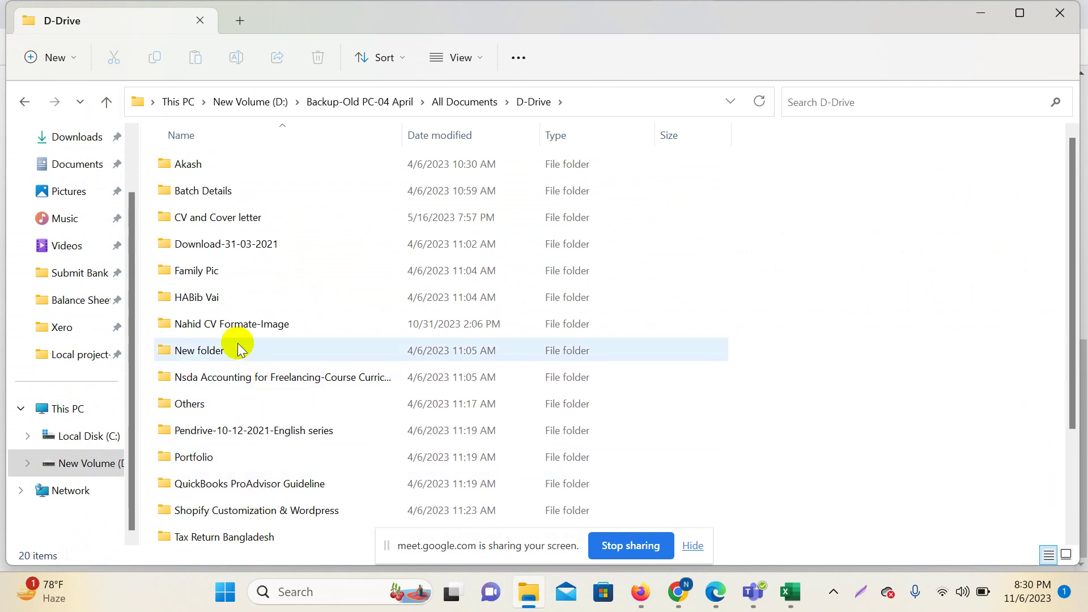
left_click(205, 196)
double_click(205, 195)
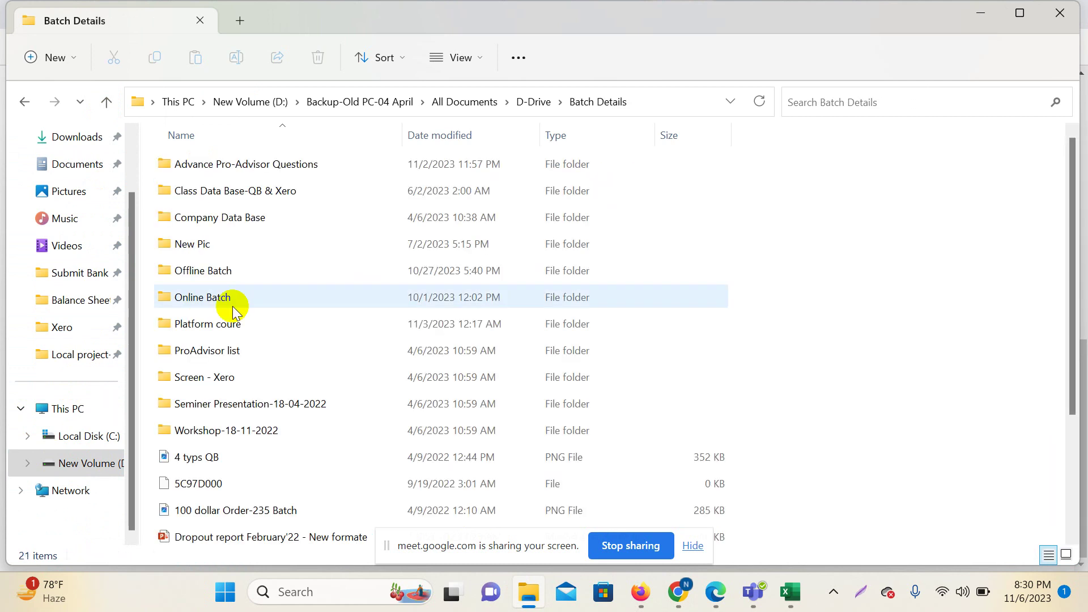
Continue through Bank Statement-UK > Metro Bank > Crown Computer-Metro and open Statement_February_2020.pdf.
double_click(250, 192)
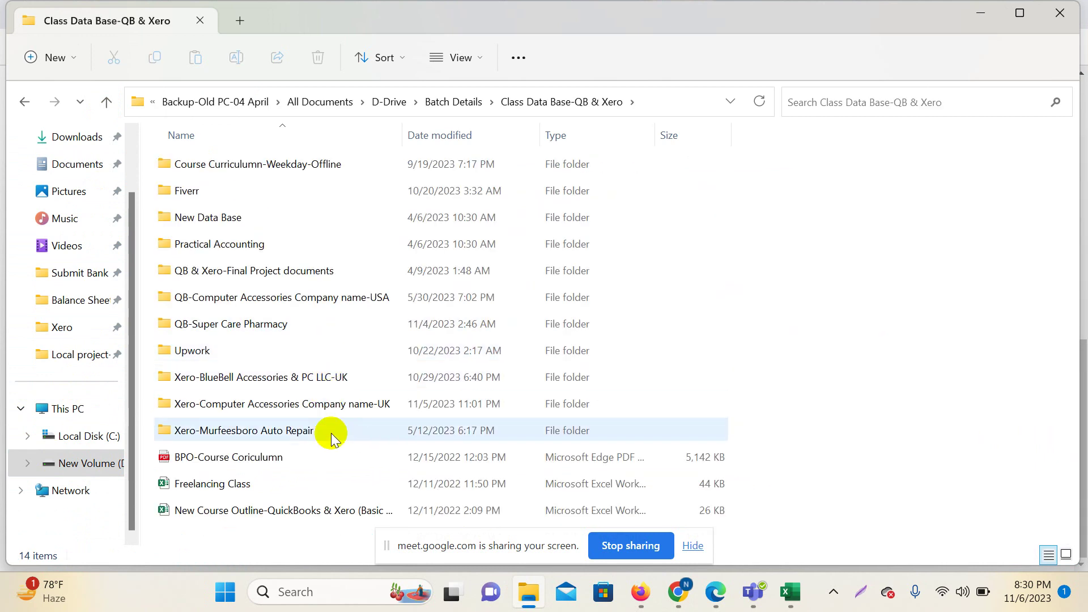
double_click(329, 411)
left_click(261, 146)
double_click(261, 142)
left_click(205, 164)
key("Return")
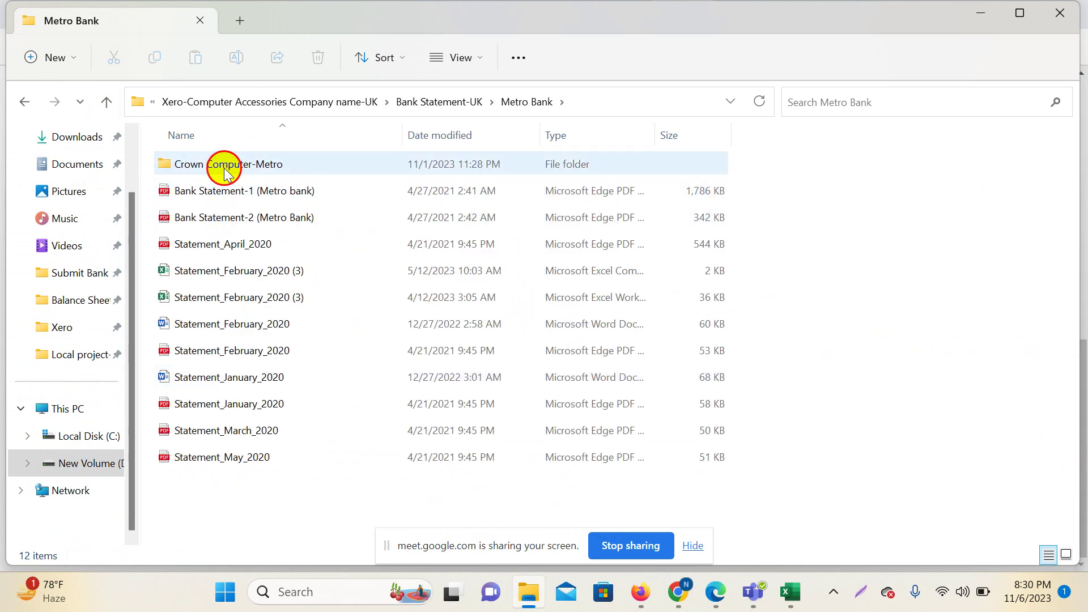
double_click(225, 166)
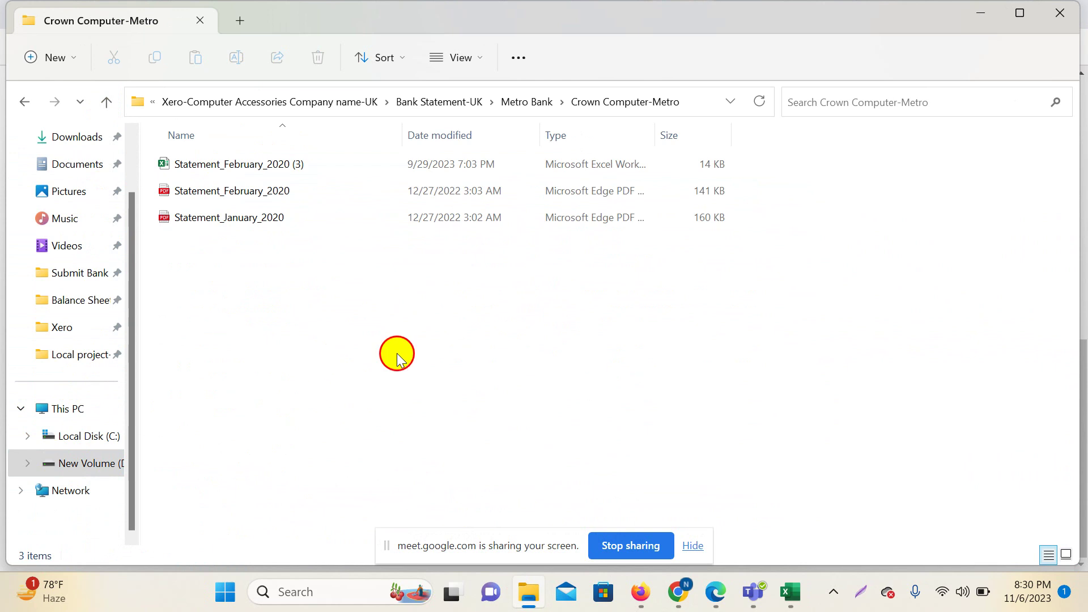
double_click(235, 193)
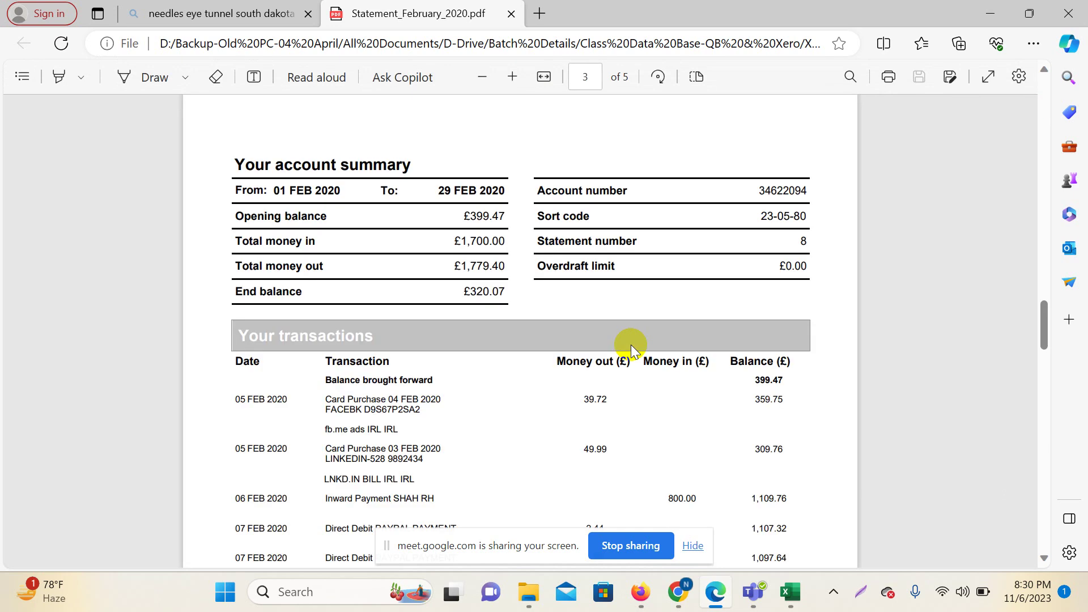
scroll(498, 312, "up", 20)
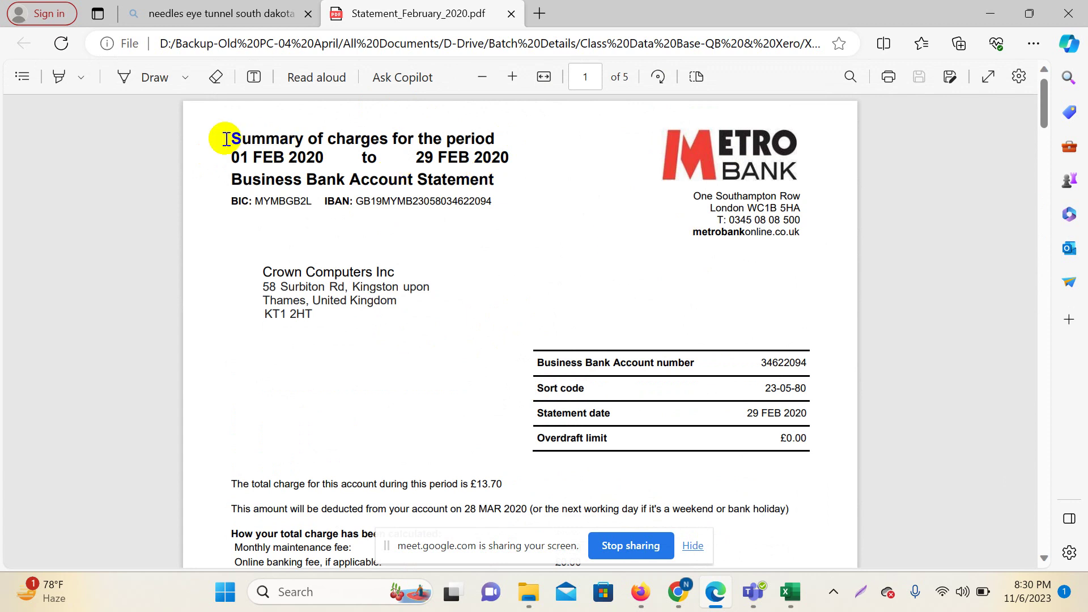
scroll(622, 253, "down", 10)
scroll(629, 272, "up", 10)
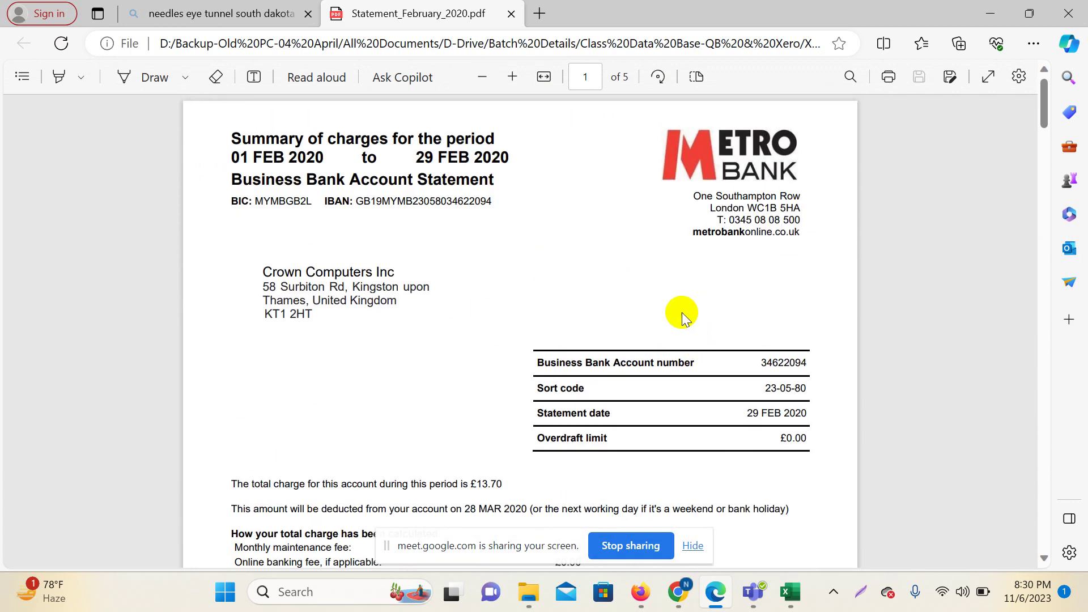
left_click_drag(232, 153, 524, 153)
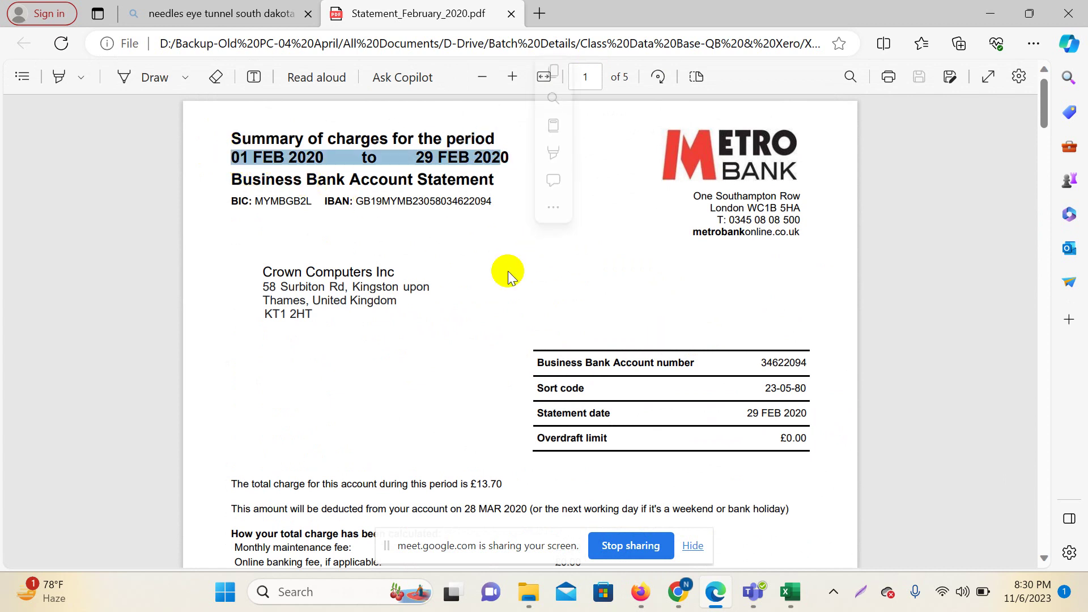
left_click(493, 164)
scroll(498, 377, "down", 8)
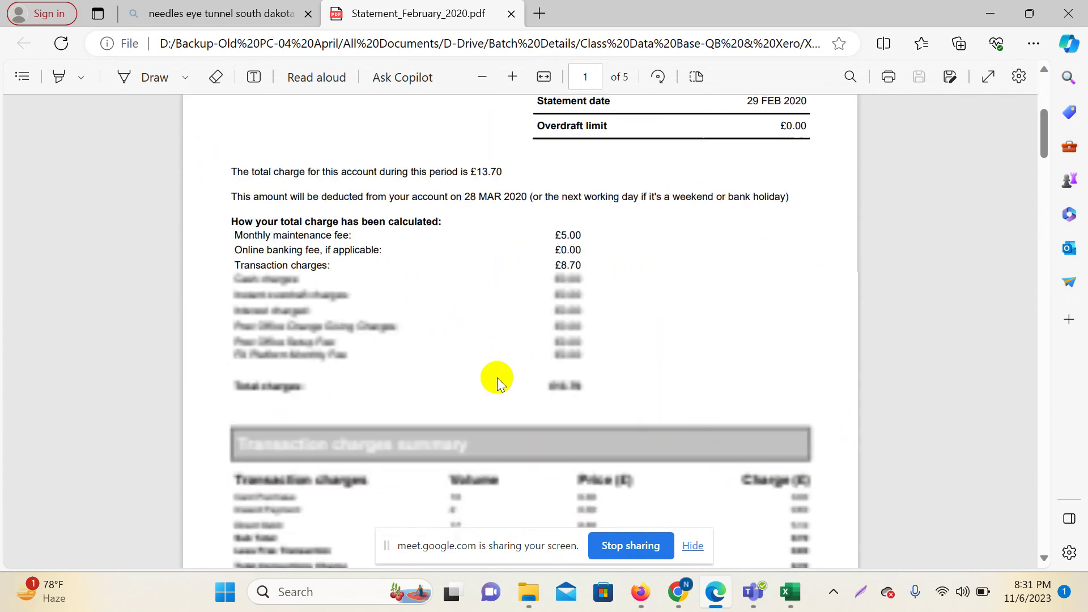
scroll(497, 377, "down", 20)
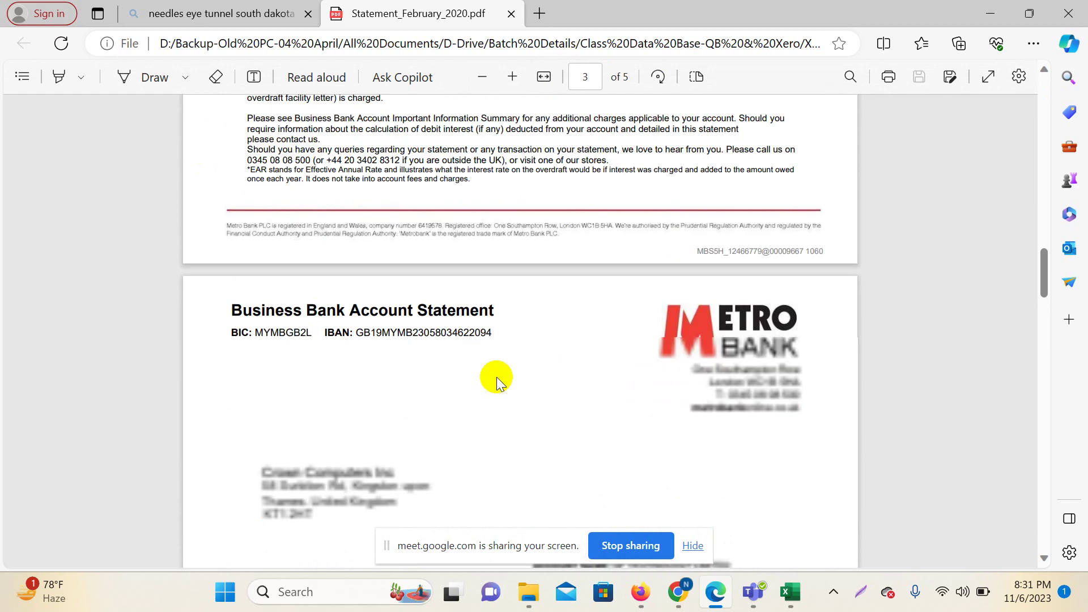
scroll(496, 376, "down", 5)
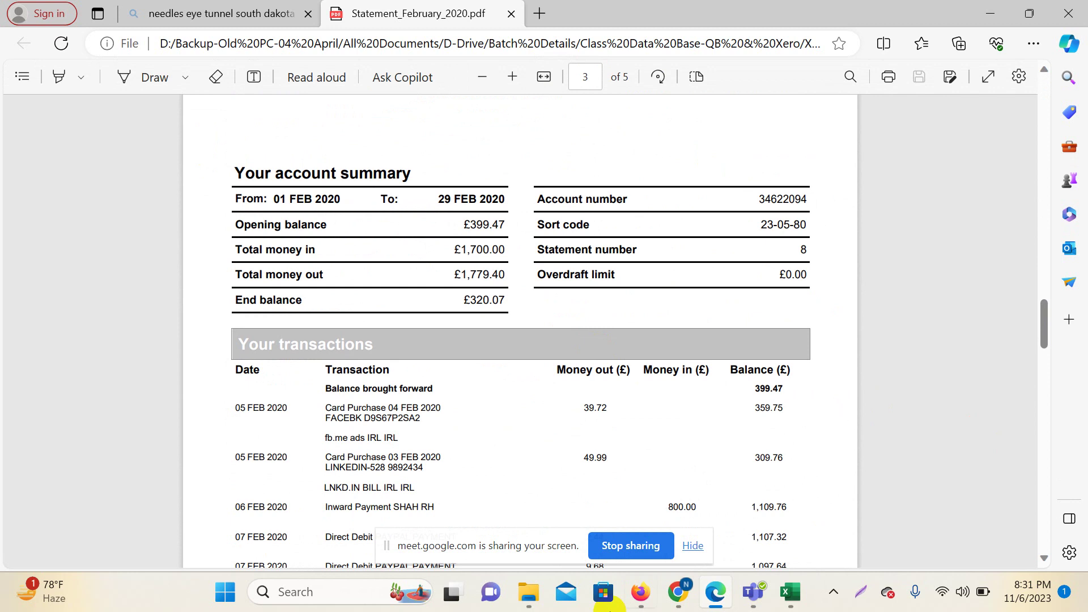
left_click_drag(503, 547, 124, 606)
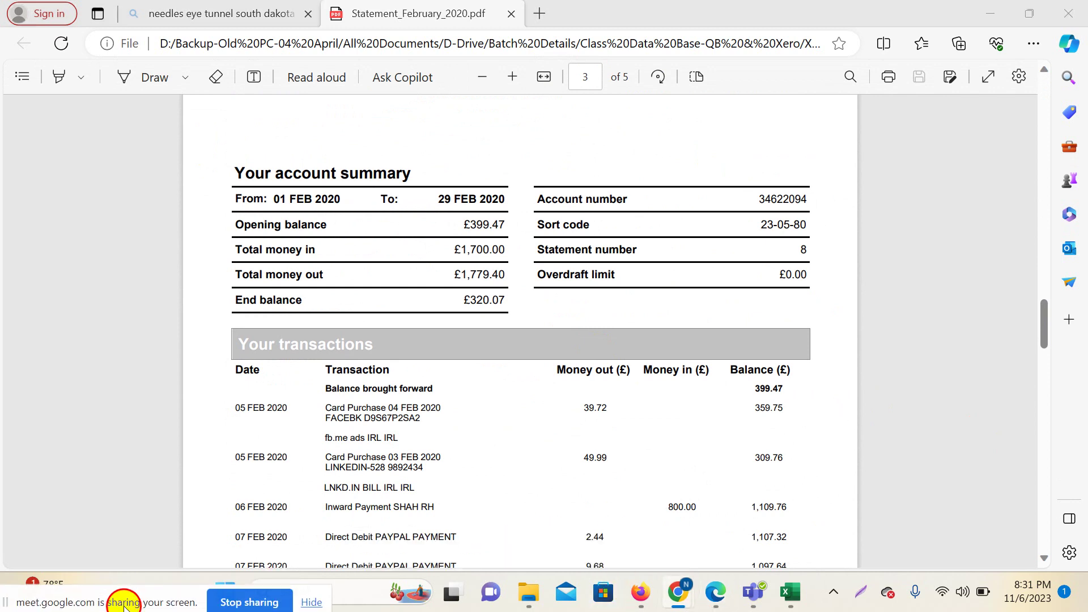
scroll(622, 393, "up", 5)
scroll(641, 397, "down", 5)
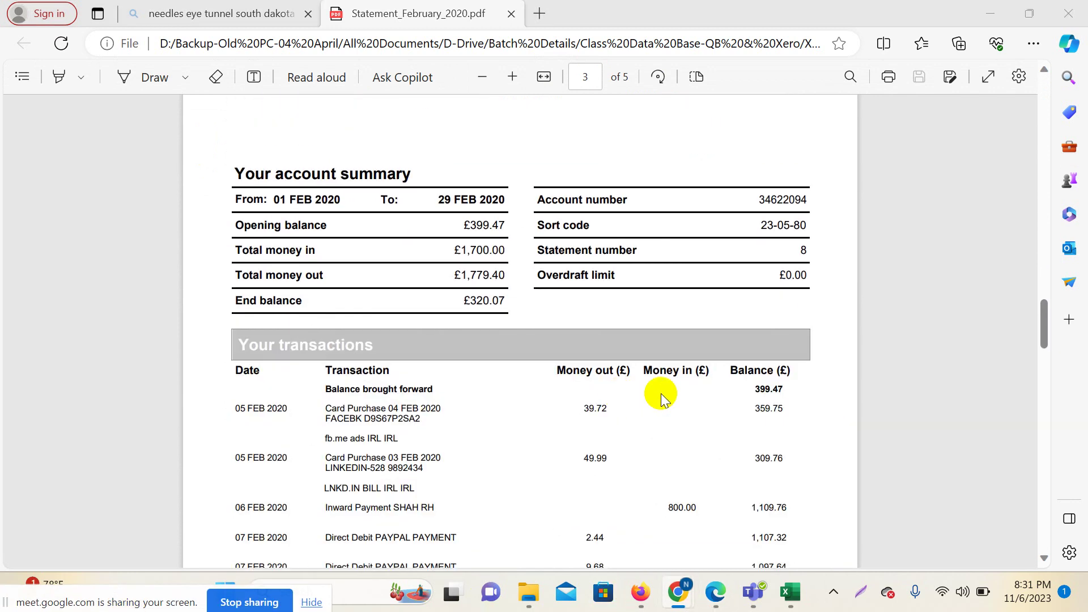
key("Print")
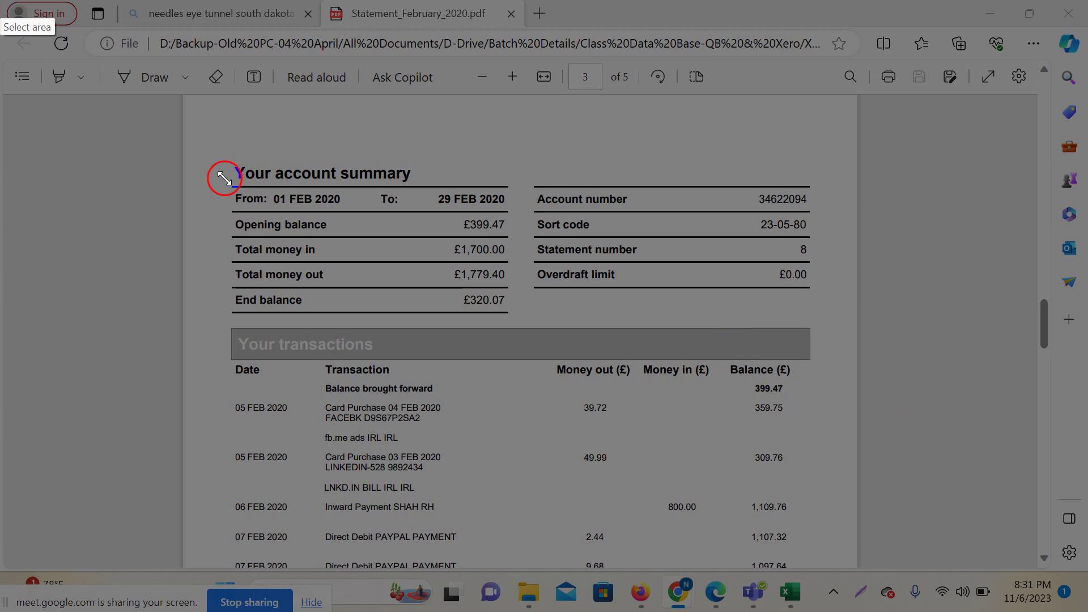
Capture the screen and box the summary and transactions headings plus opening and end balances.
left_click_drag(1, 2, 1084, 606)
left_click(831, 476)
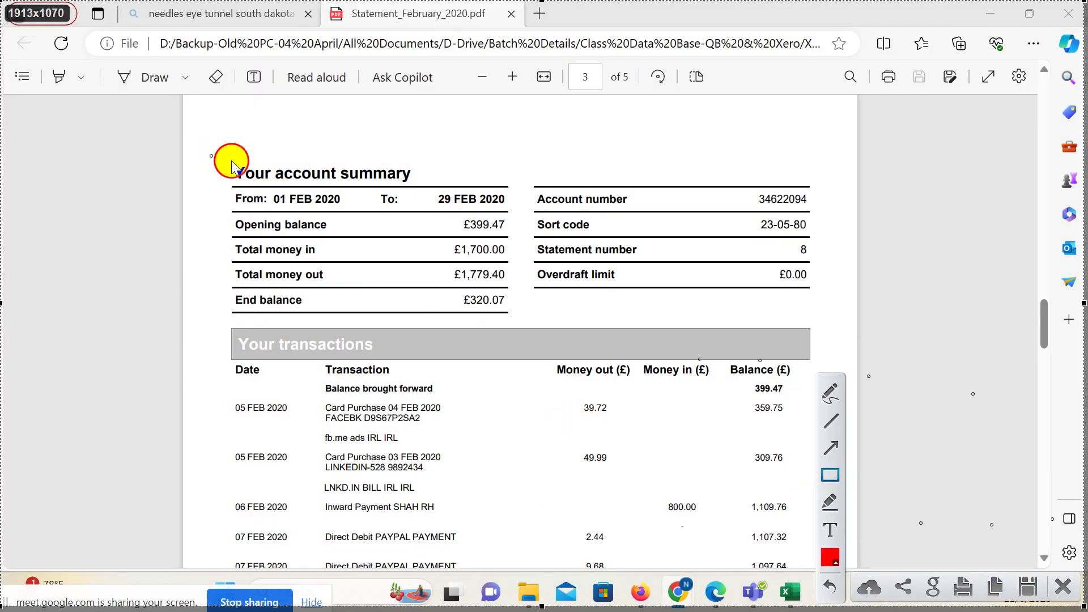
left_click_drag(211, 157, 452, 188)
mouse_move(220, 329)
left_mouse_down()
mouse_move(303, 359)
mouse_move(397, 361)
left_mouse_up()
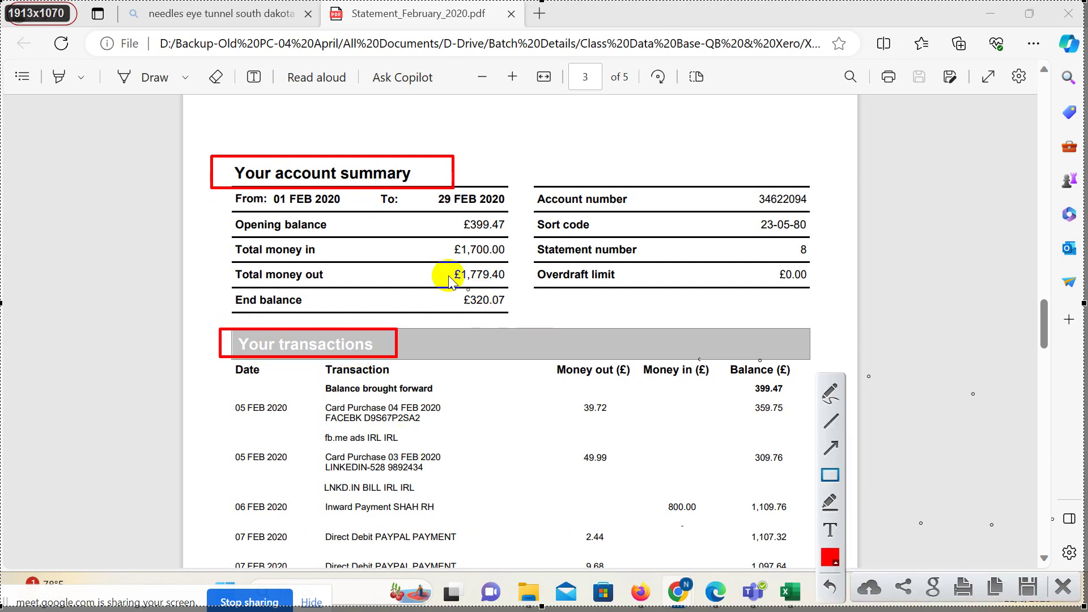
left_click_drag(447, 213, 506, 233)
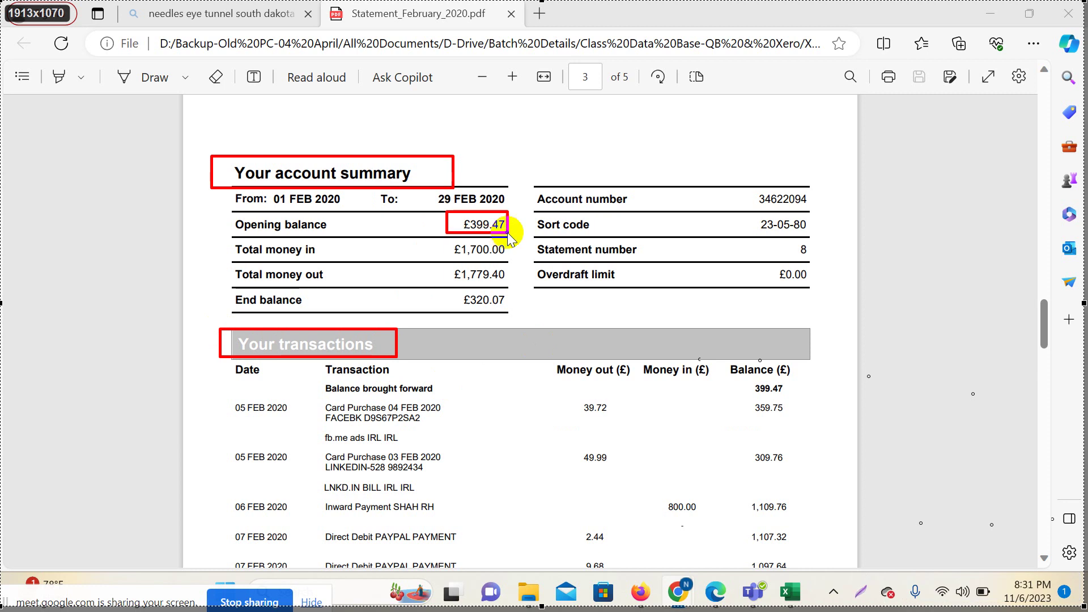
left_click_drag(228, 213, 357, 234)
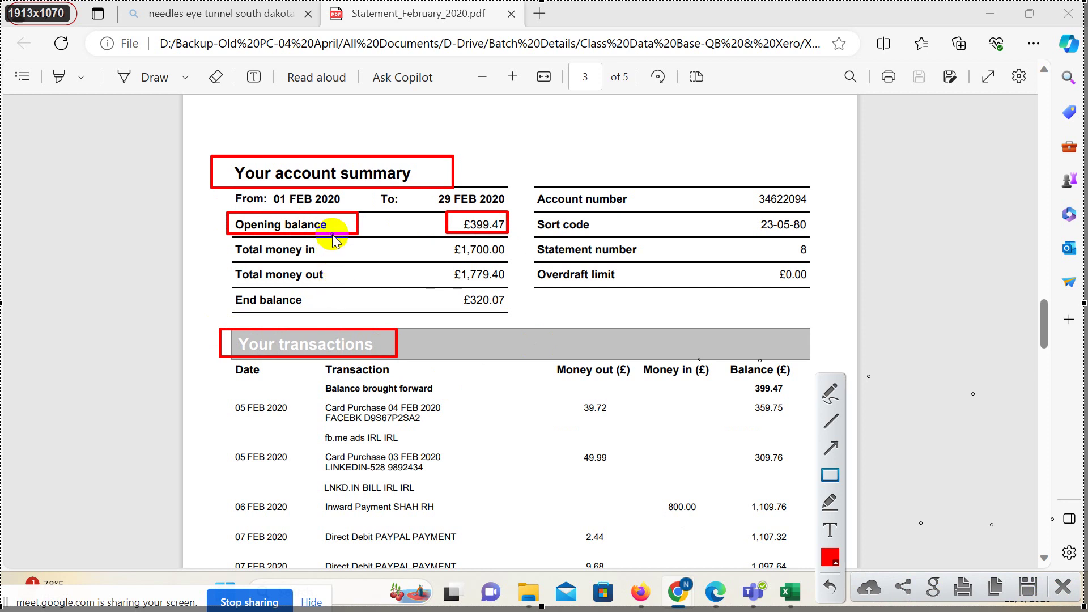
left_click_drag(228, 292, 322, 309)
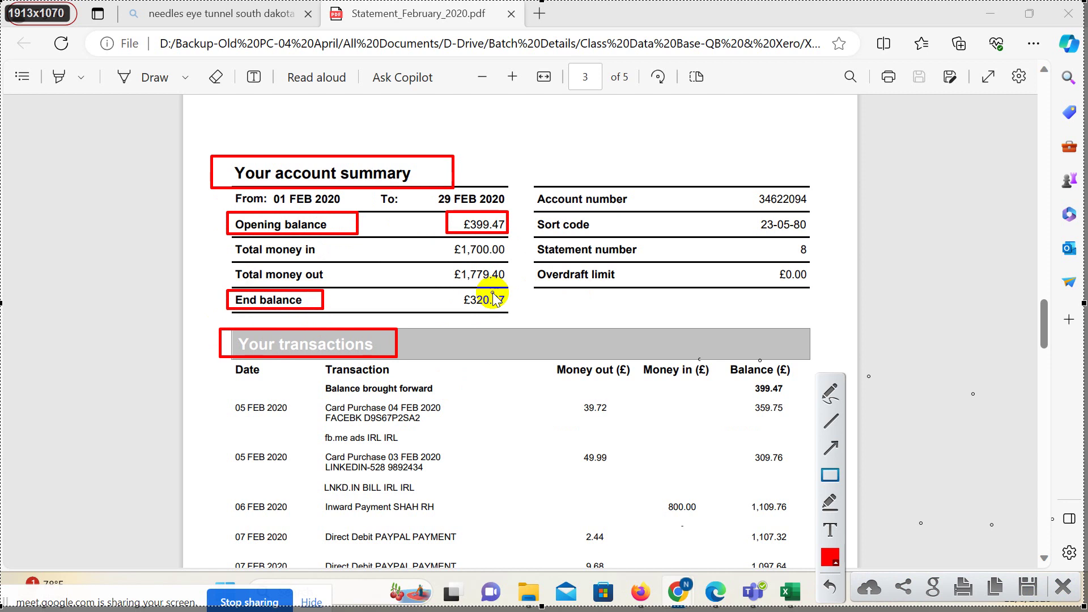
left_click_drag(455, 291, 512, 312)
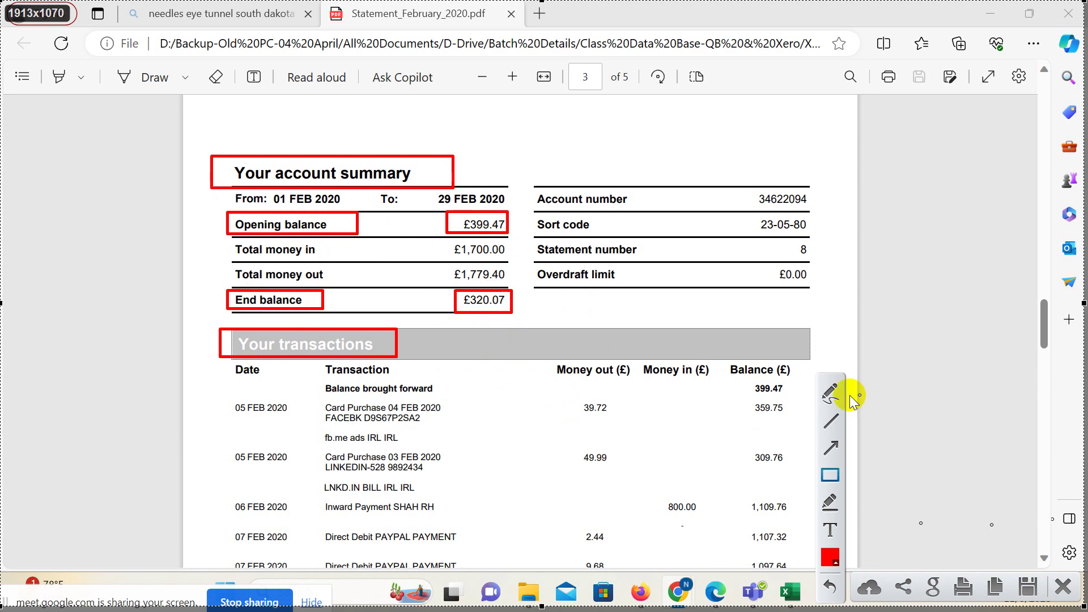
Mark £399.47 and £320.07, and tick Total money in/out with £1,700.00 and £1,779.40.
left_click(829, 403)
left_click_drag(506, 214, 576, 149)
left_click_drag(510, 308, 553, 290)
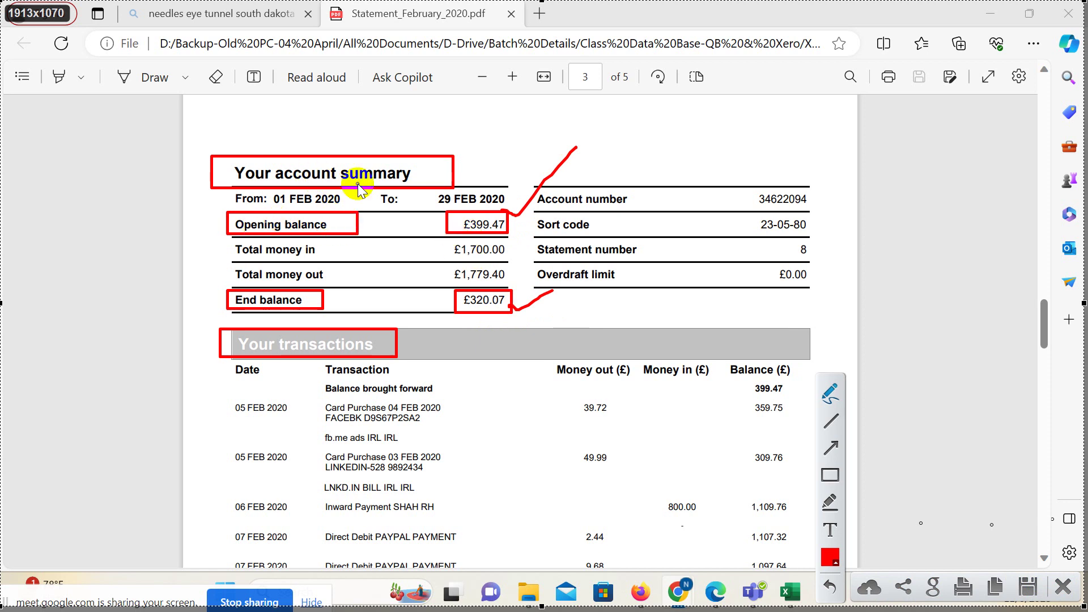
mouse_move(446, 214)
left_mouse_down()
mouse_move(508, 223)
mouse_move(449, 229)
mouse_move(453, 215)
left_mouse_up()
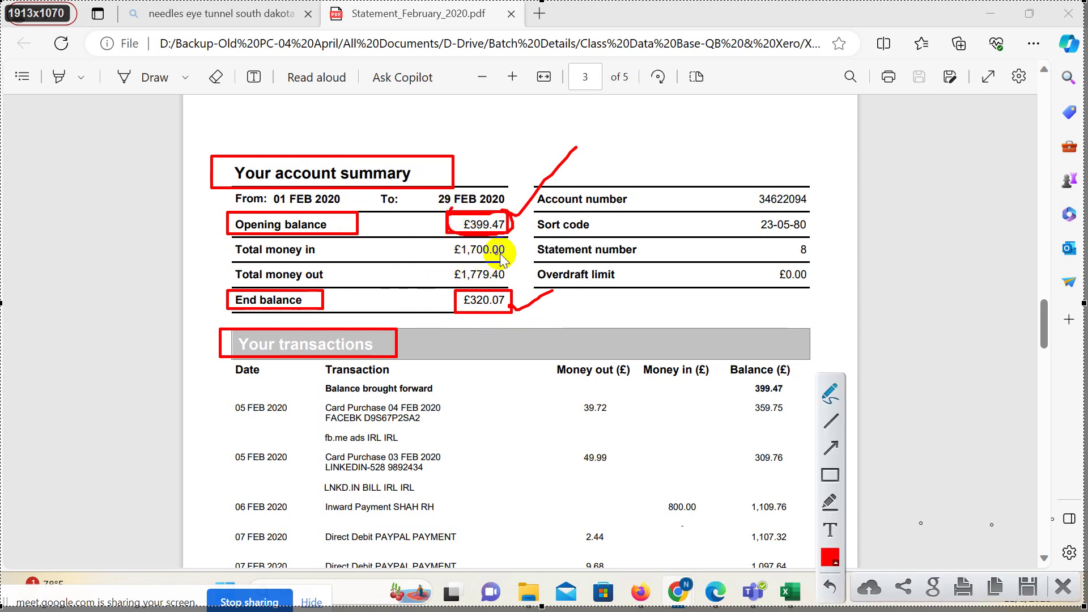
left_click_drag(320, 251, 355, 233)
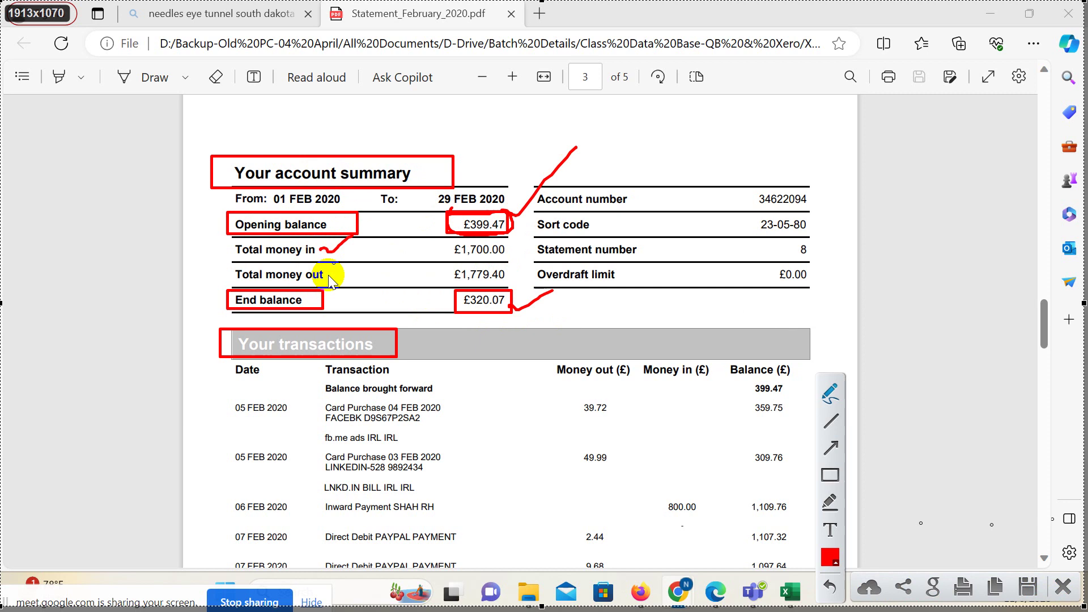
left_click_drag(328, 272, 368, 258)
left_click_drag(510, 248, 544, 233)
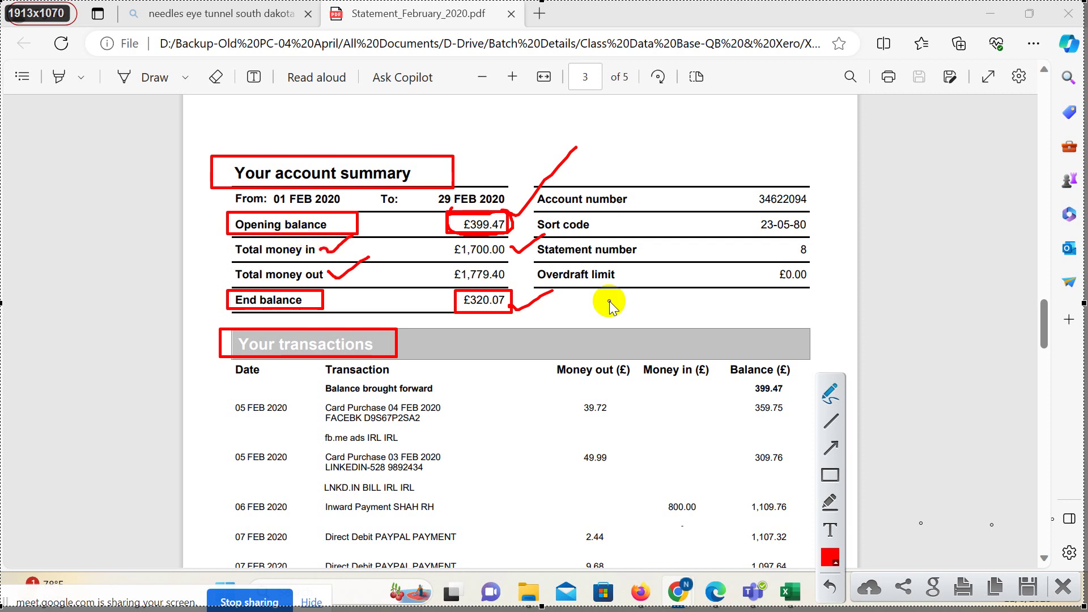
left_click_drag(508, 270, 547, 256)
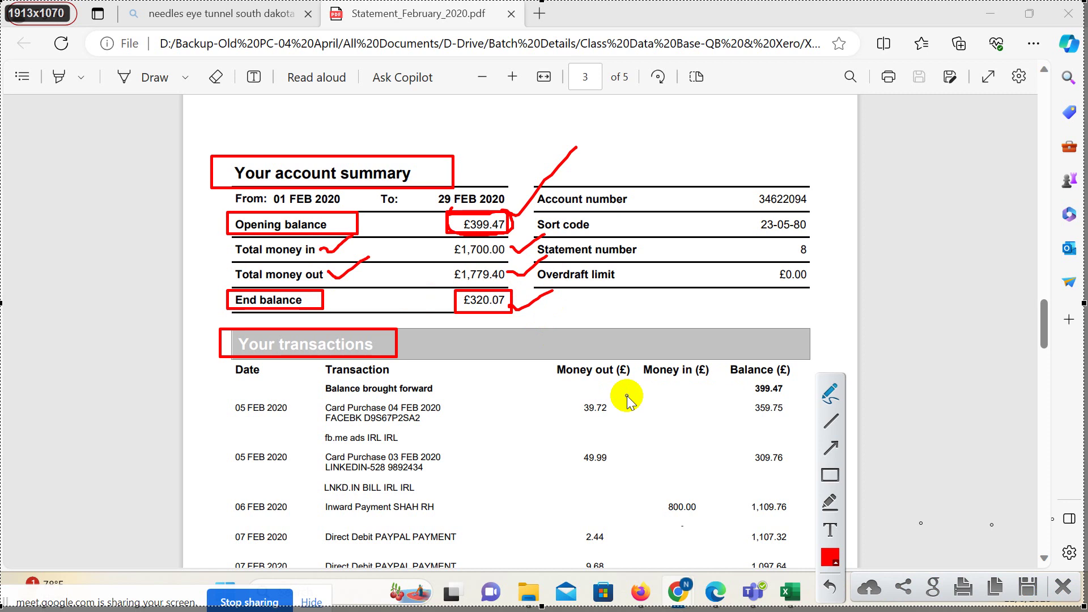
mouse_move(452, 266)
left_mouse_down()
mouse_move(453, 247)
mouse_move(506, 237)
mouse_move(450, 255)
mouse_move(449, 291)
mouse_move(444, 253)
mouse_move(499, 267)
mouse_move(494, 282)
mouse_move(445, 266)
left_mouse_up()
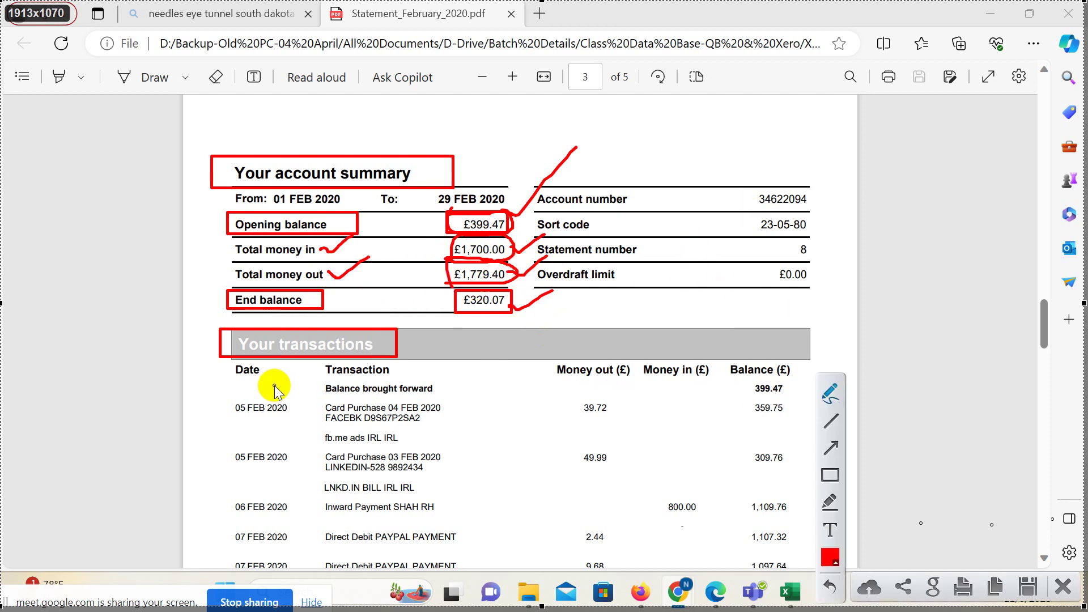
Circle the Date, Transaction, Money out and Money in headers, cross out Balance, then discard the capture.
mouse_move(250, 358)
left_mouse_down()
mouse_move(230, 348)
mouse_move(236, 376)
mouse_move(209, 374)
left_mouse_up()
mouse_move(333, 367)
left_mouse_down()
mouse_move(369, 349)
mouse_move(413, 366)
mouse_move(330, 374)
mouse_move(345, 356)
left_mouse_up()
mouse_move(535, 368)
left_mouse_down()
mouse_move(636, 374)
mouse_move(535, 369)
mouse_move(641, 383)
mouse_move(634, 367)
mouse_move(704, 359)
mouse_move(661, 396)
mouse_move(641, 375)
left_mouse_up()
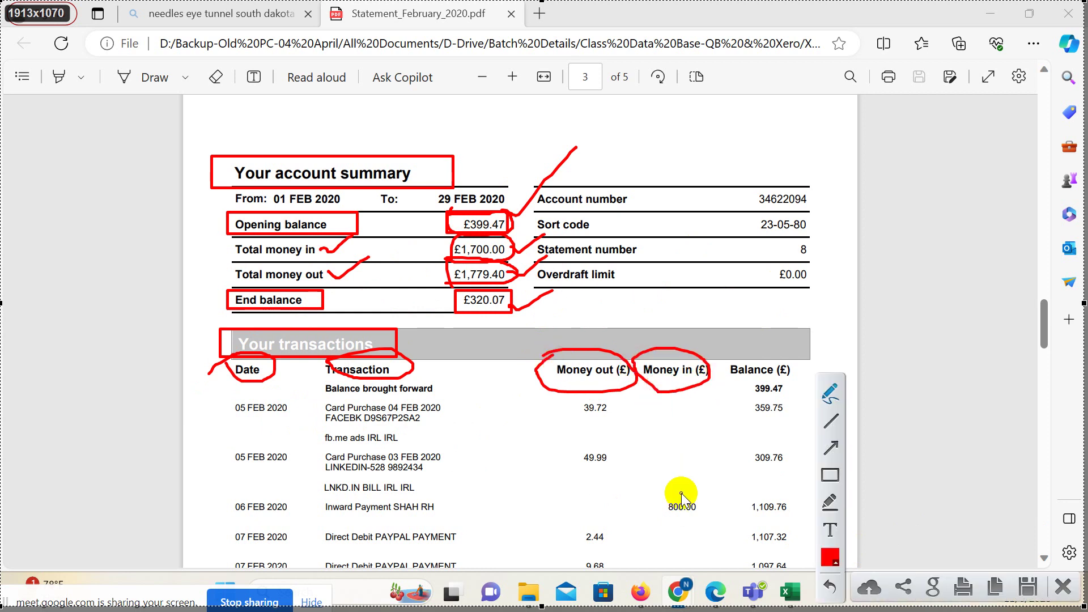
left_click_drag(786, 339, 749, 434)
left_click_drag(754, 346, 796, 439)
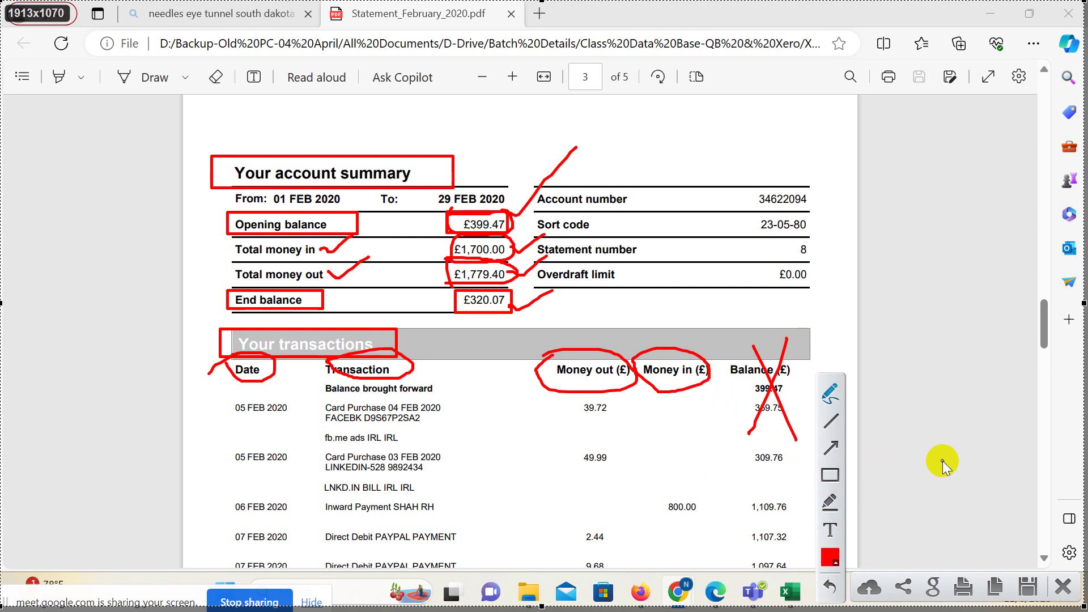
mouse_move(759, 446)
left_mouse_down()
mouse_move(772, 375)
mouse_move(785, 460)
mouse_move(765, 445)
left_mouse_up()
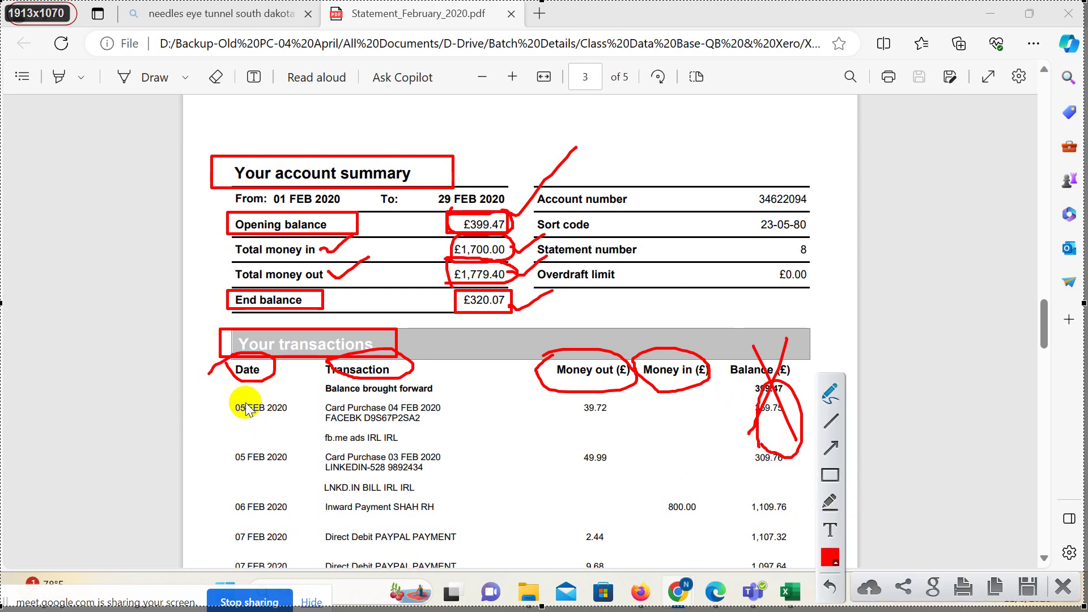
left_click_drag(709, 378, 687, 389)
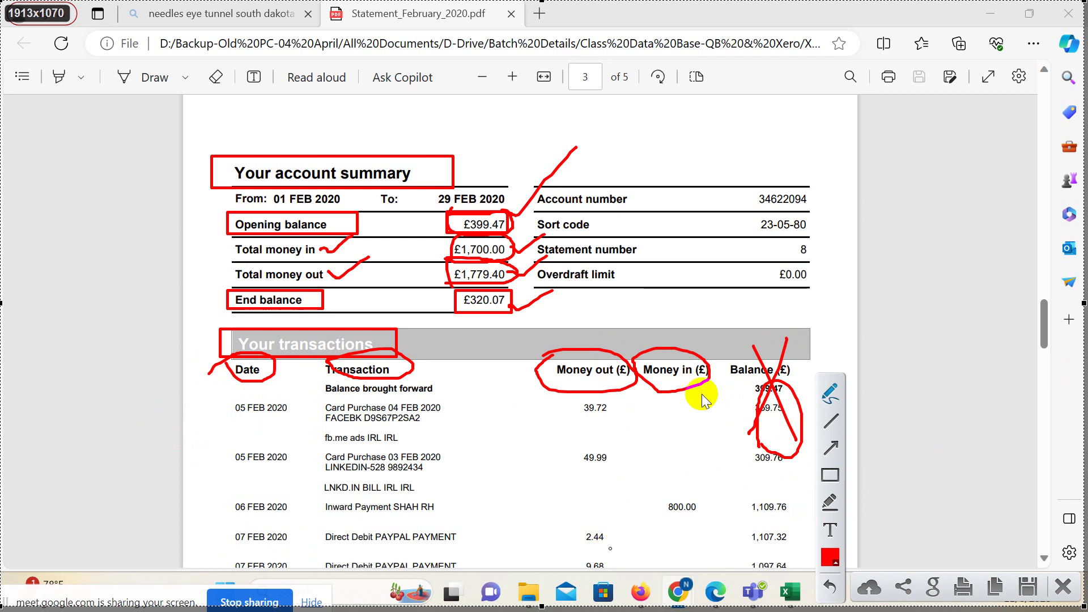
left_click(1062, 586)
Scroll through the Statement_February_2020.pdf transaction pages, ending back on page 2.
scroll(511, 294, "down", 6)
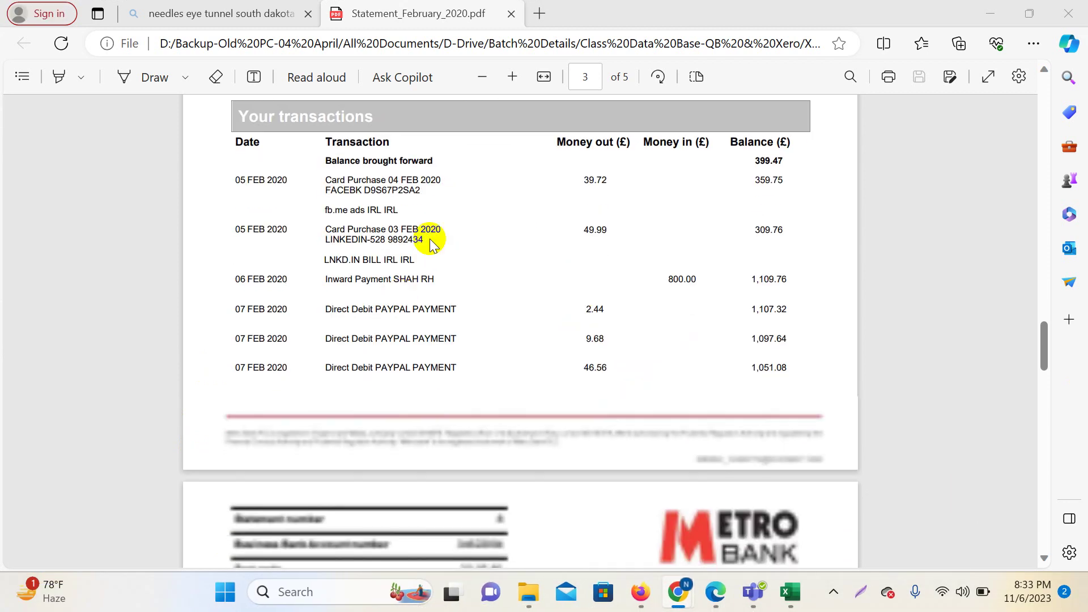
scroll(511, 294, "down", 3)
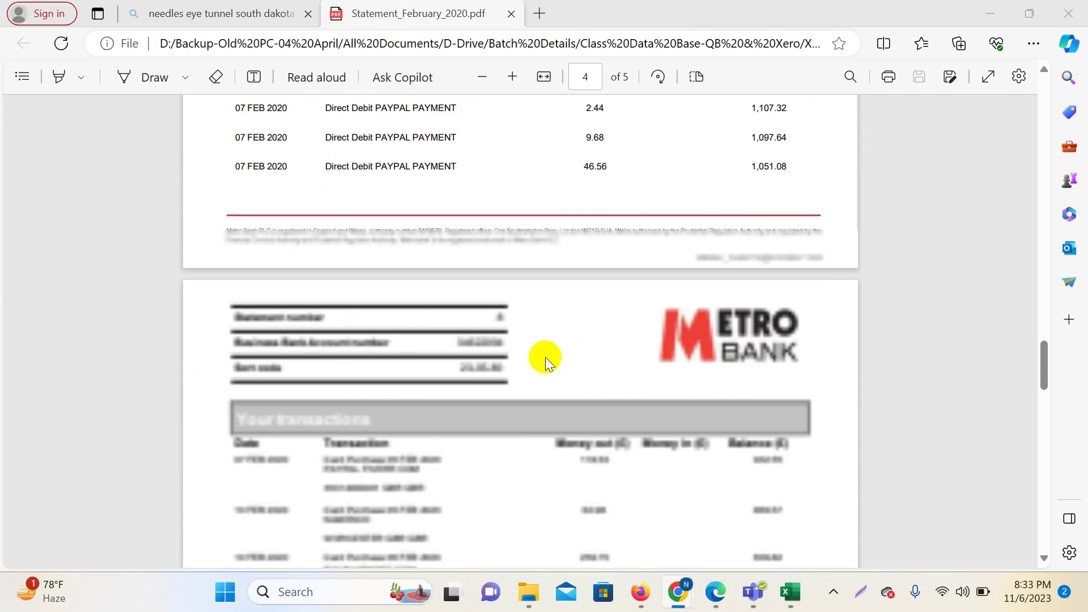
scroll(545, 357, "down", 20)
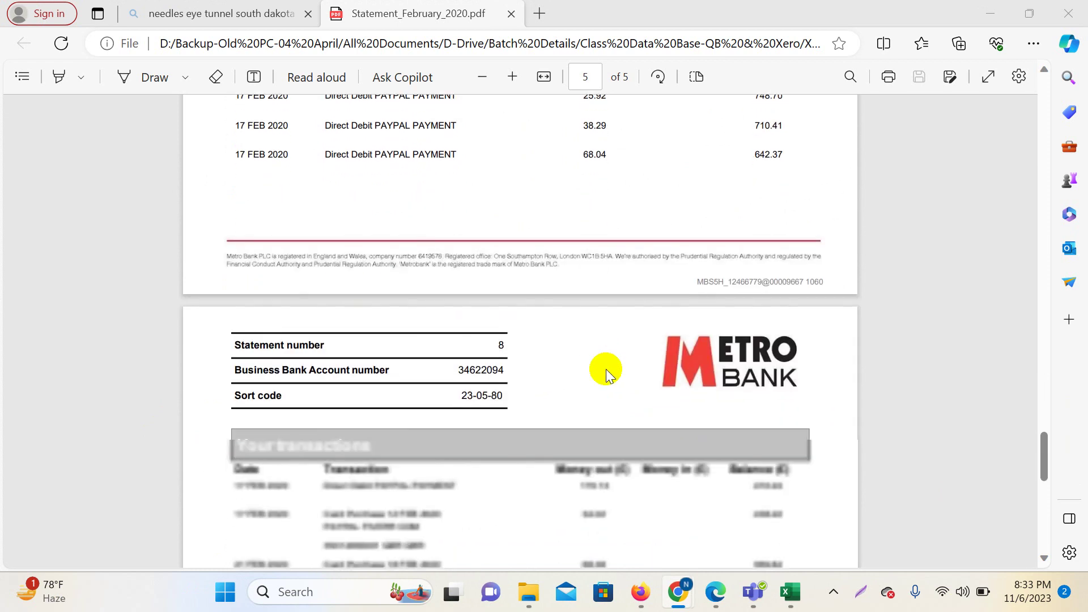
scroll(470, 395, "down", 1)
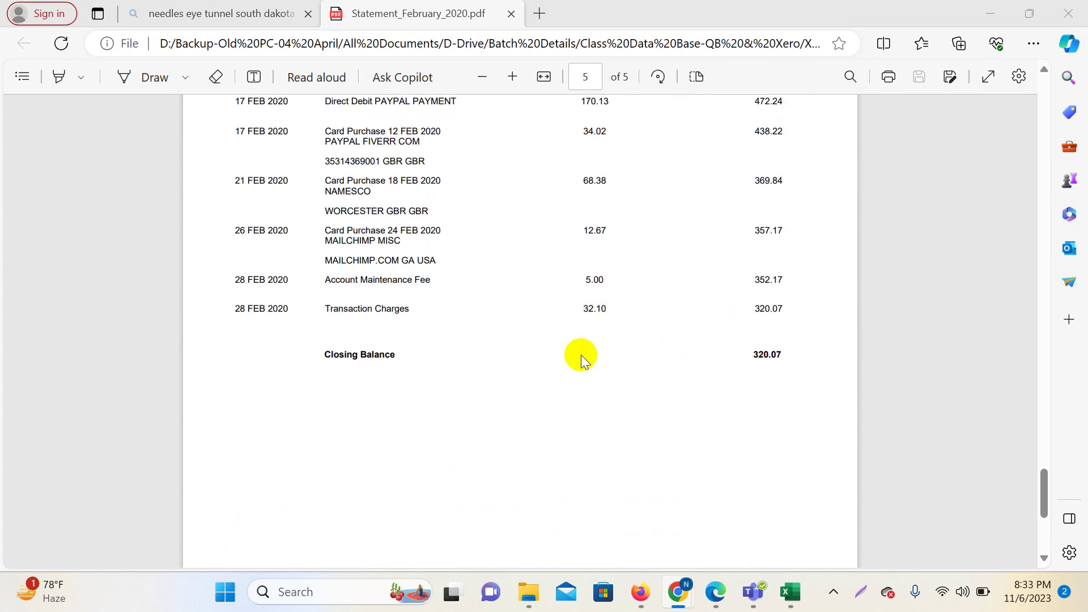
scroll(567, 366, "up", 20)
scroll(605, 400, "up", 7)
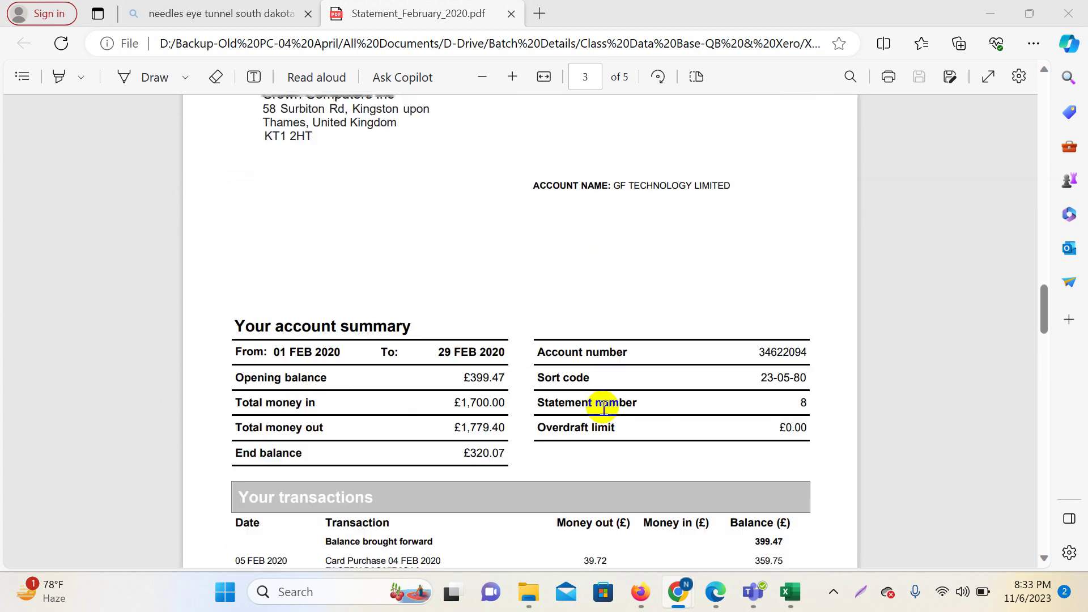
scroll(595, 418, "down", 7)
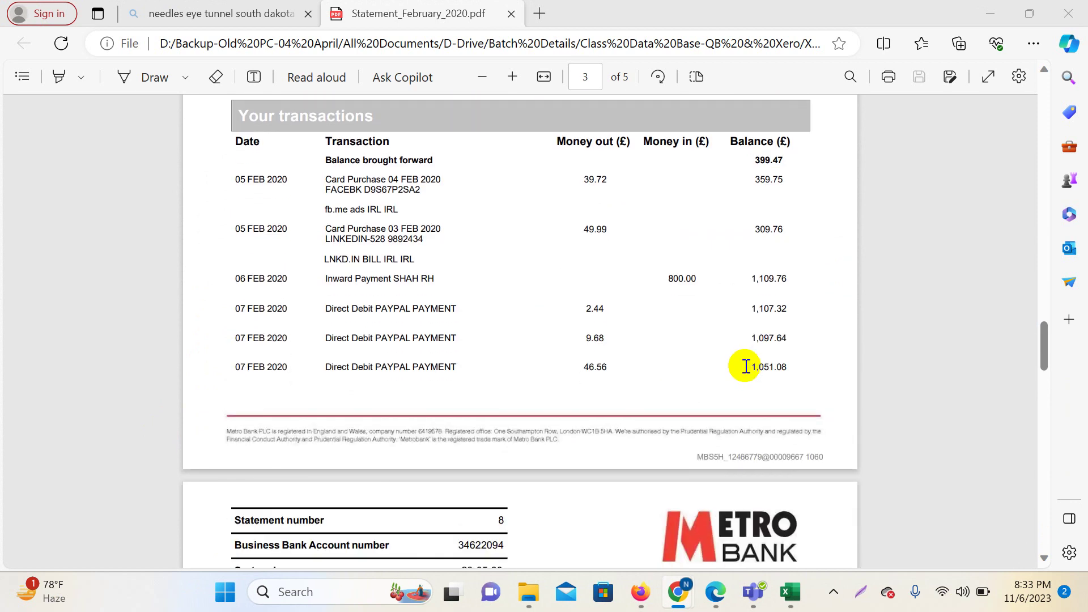
scroll(702, 291, "down", 15)
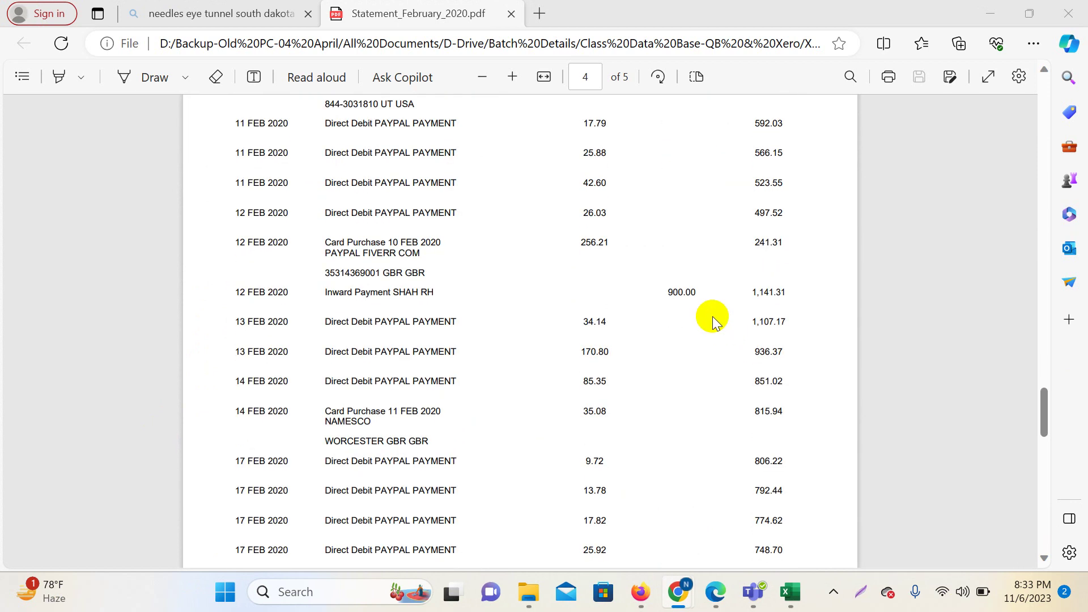
scroll(712, 316, "up", 15)
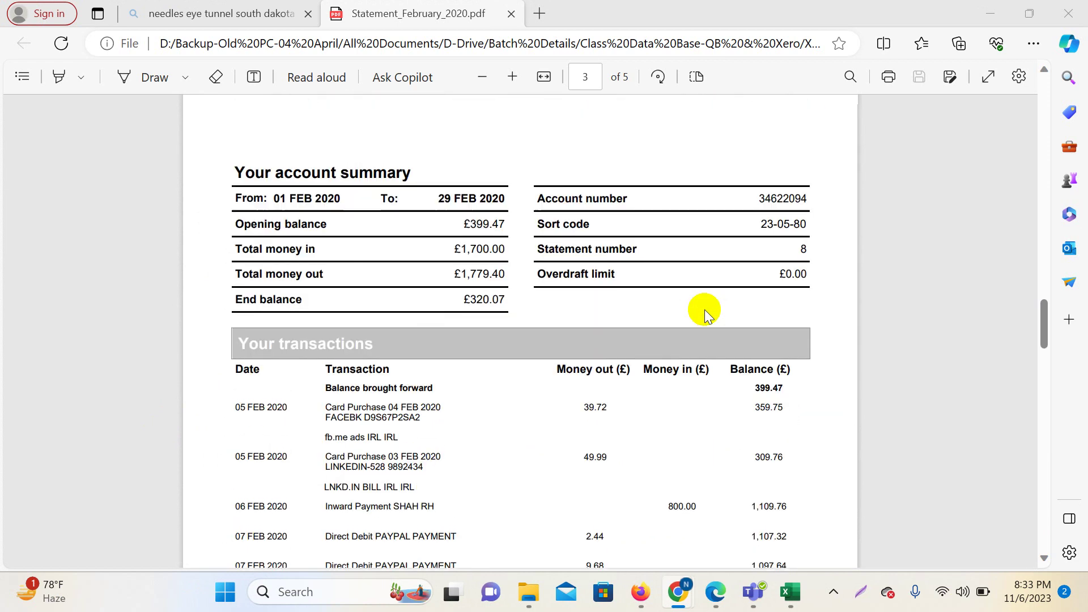
scroll(705, 309, "down", 4)
scroll(556, 425, "up", 4)
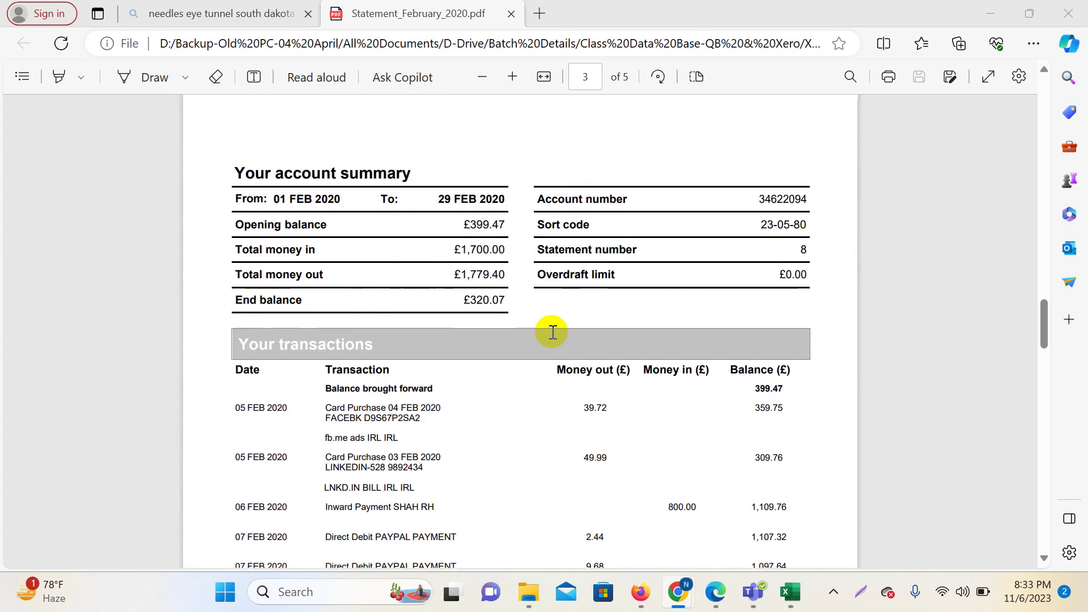
scroll(603, 348, "down", 15)
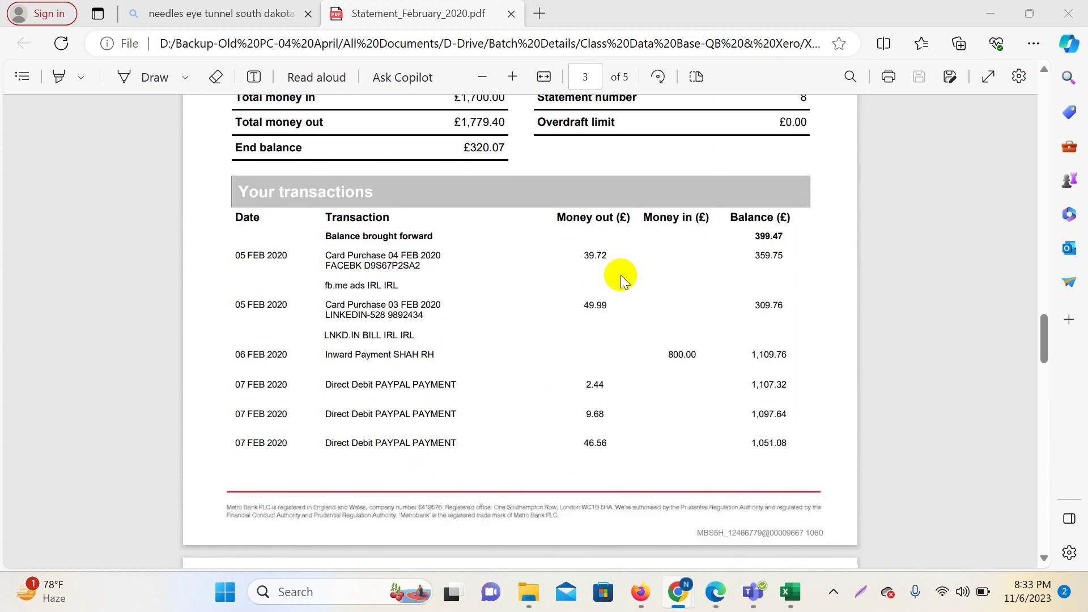
scroll(615, 316, "down", 12)
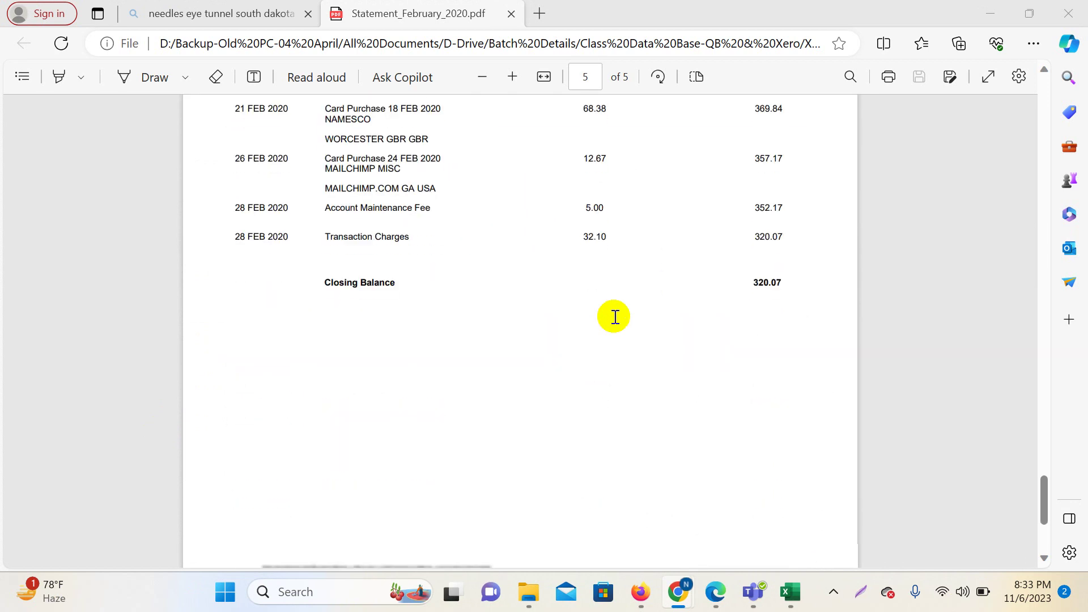
scroll(616, 318, "up", 15)
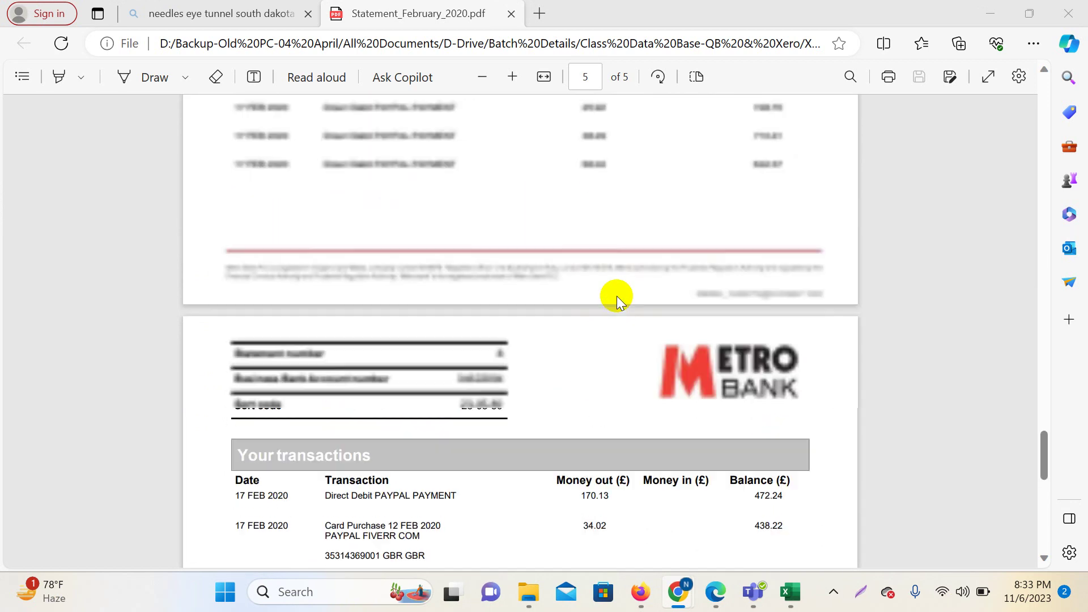
scroll(616, 297, "up", 15)
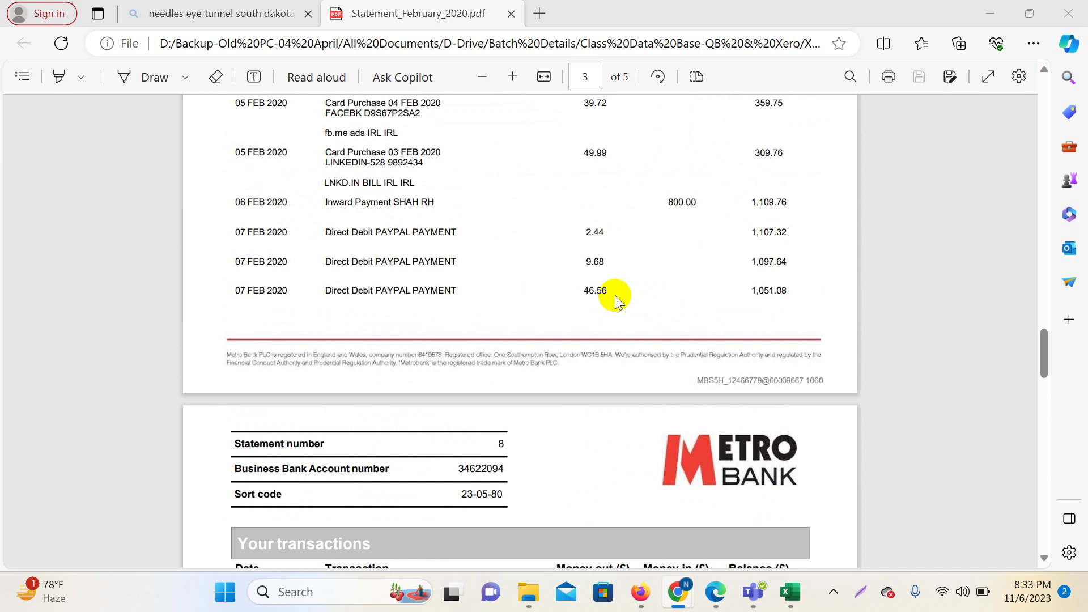
scroll(614, 301, "up", 4)
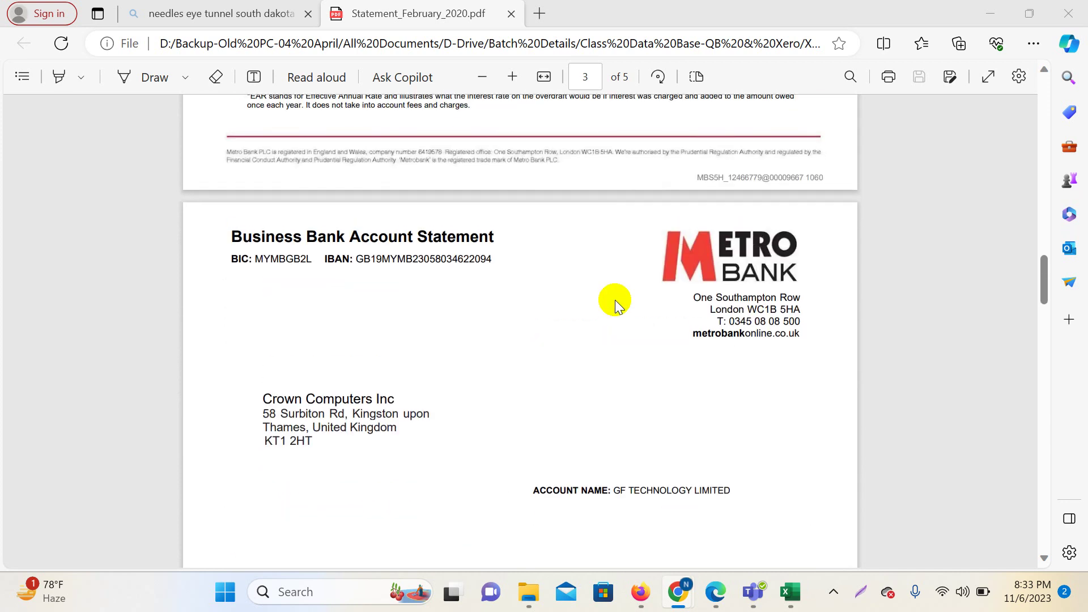
scroll(792, 439, "up", 4)
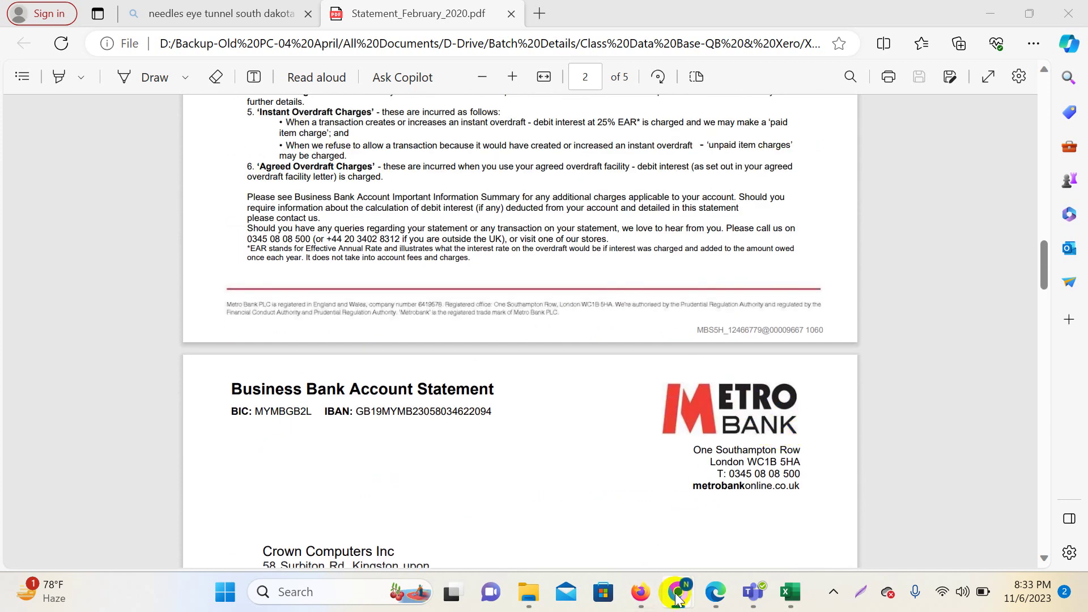
Switch to the Xero window, scroll the Bank accounts list, and start adding a new bank account.
mouse_move(677, 592)
left_click(588, 492)
scroll(588, 492, "up", 10)
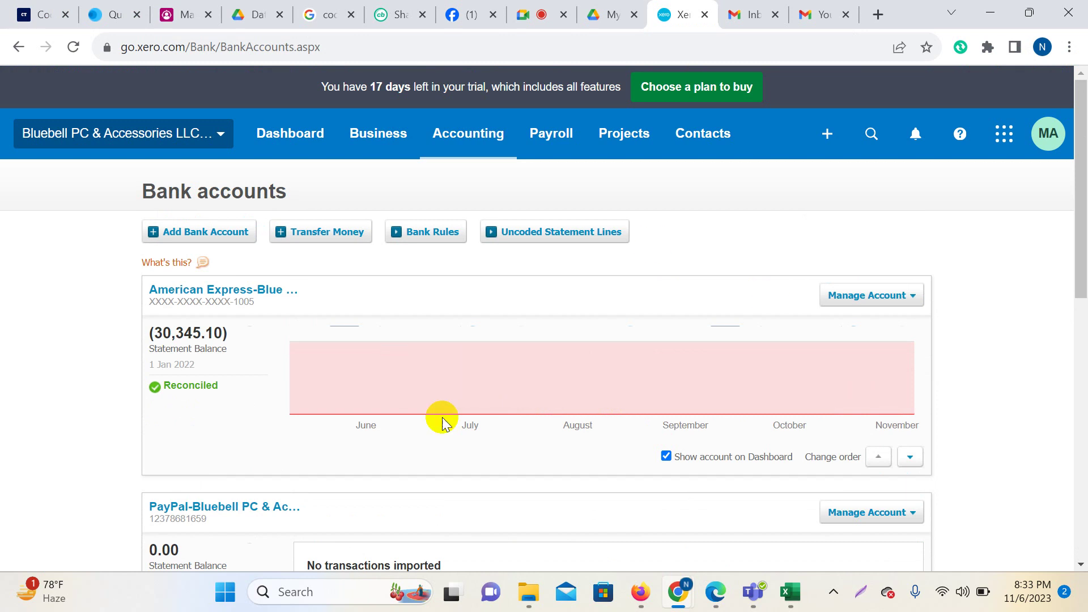
scroll(231, 360, "down", 3)
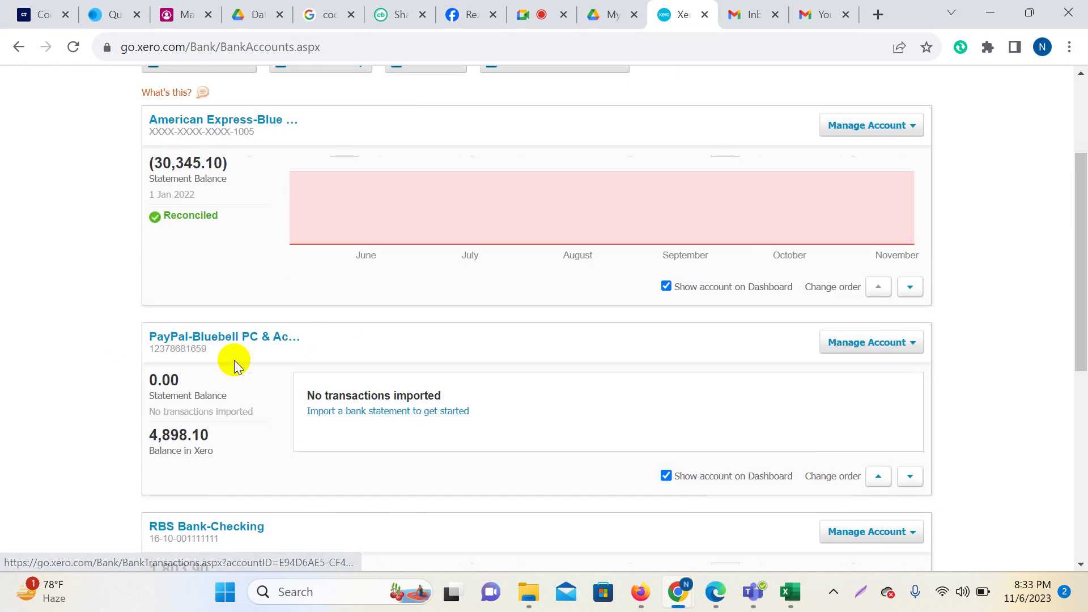
scroll(243, 418, "down", 3)
scroll(354, 329, "down", 5)
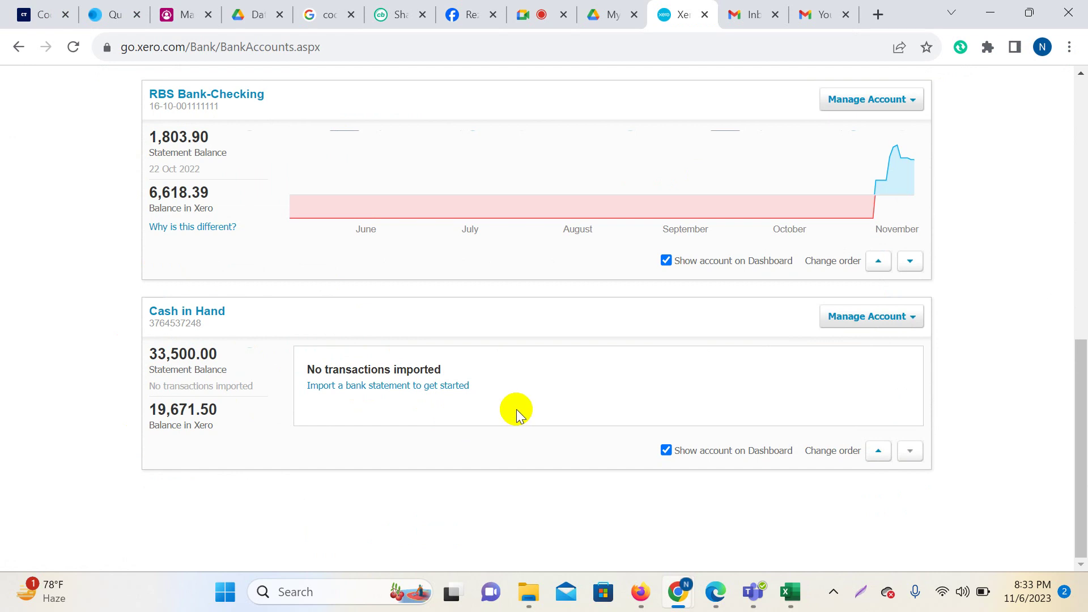
scroll(692, 328, "up", 10)
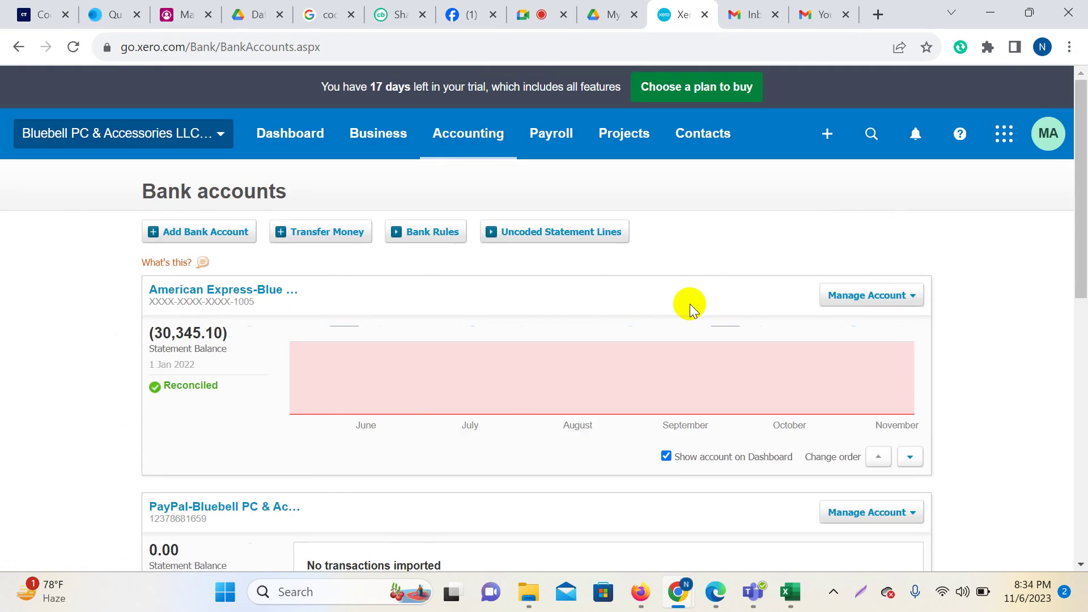
left_click(199, 230)
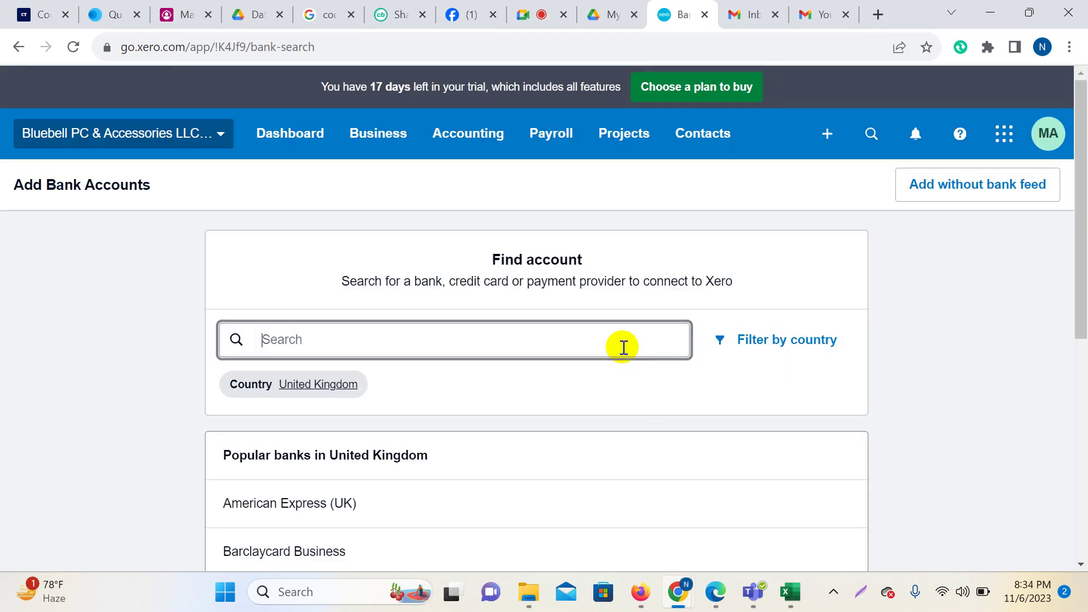
Search the bank list for 'Metro Bank' and show United States of America matches.
type("314908")
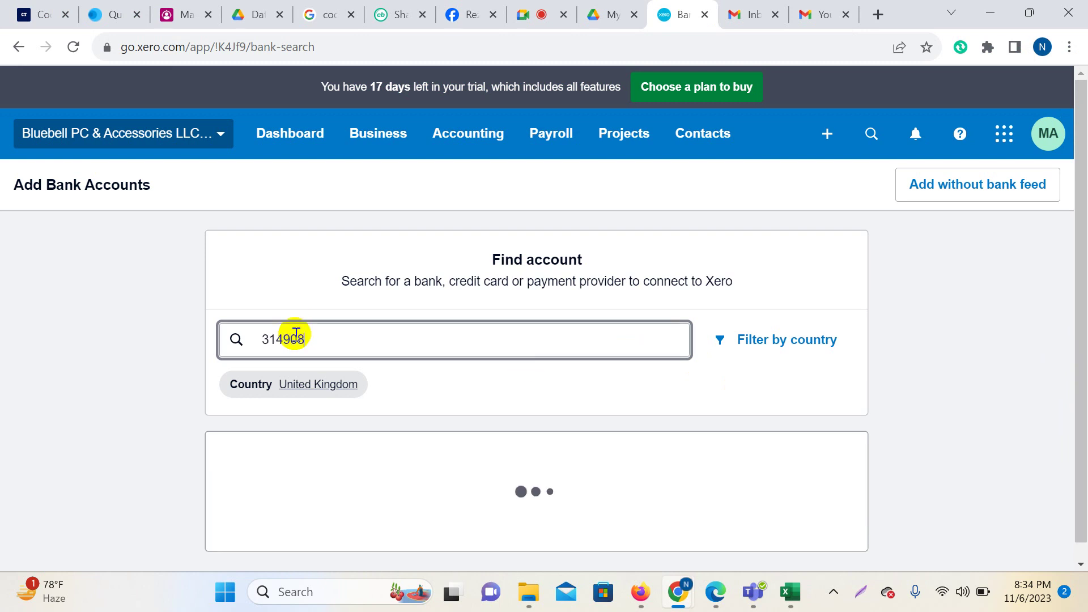
key("BackSpace")
key("BackSpace")
key("BackSpace")
key("BackSpace")
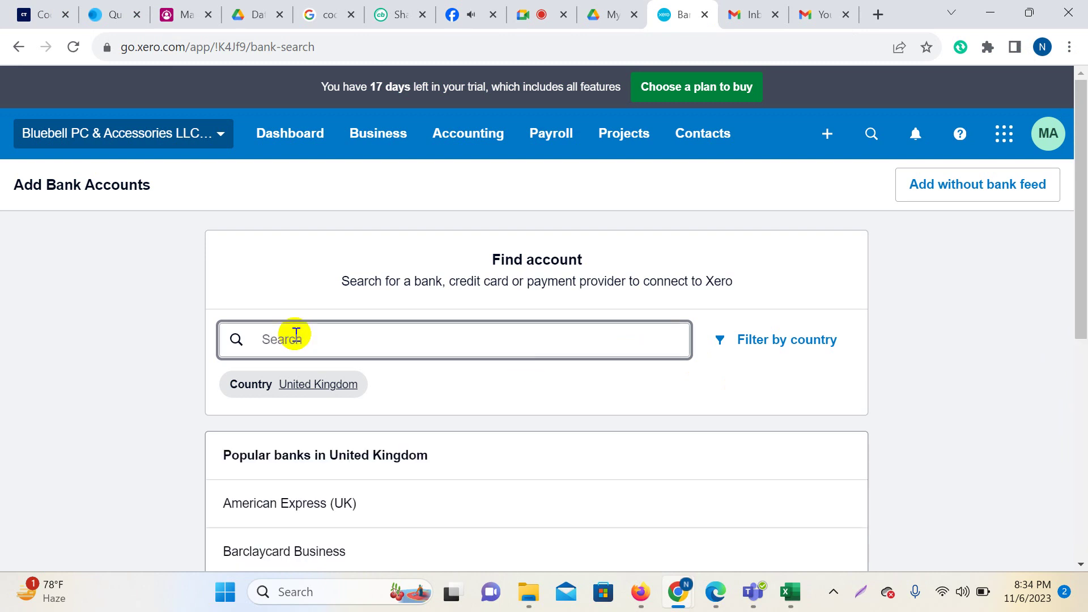
type("Metro Bank")
key("BackSpace")
key("BackSpace")
type("nk")
scroll(529, 362, "down", 1)
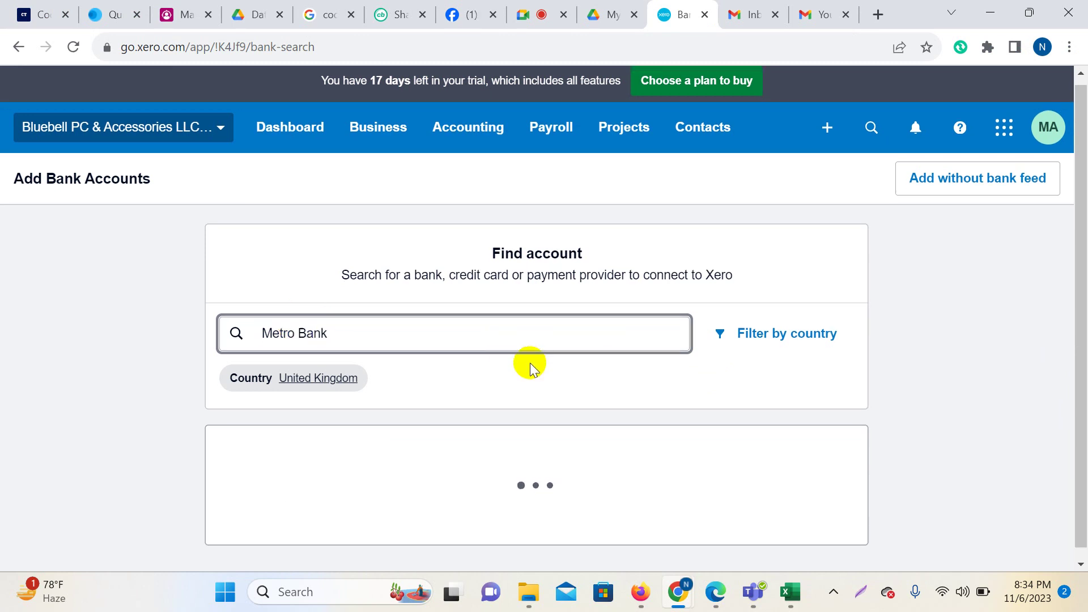
scroll(514, 455, "down", 1)
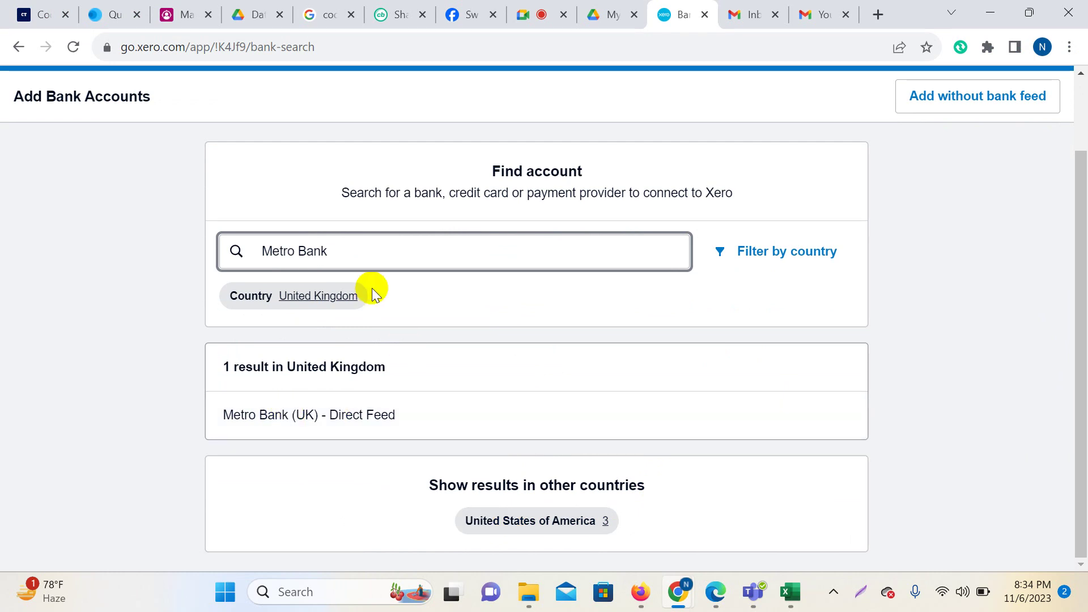
type("-1")
scroll(600, 434, "down", 1)
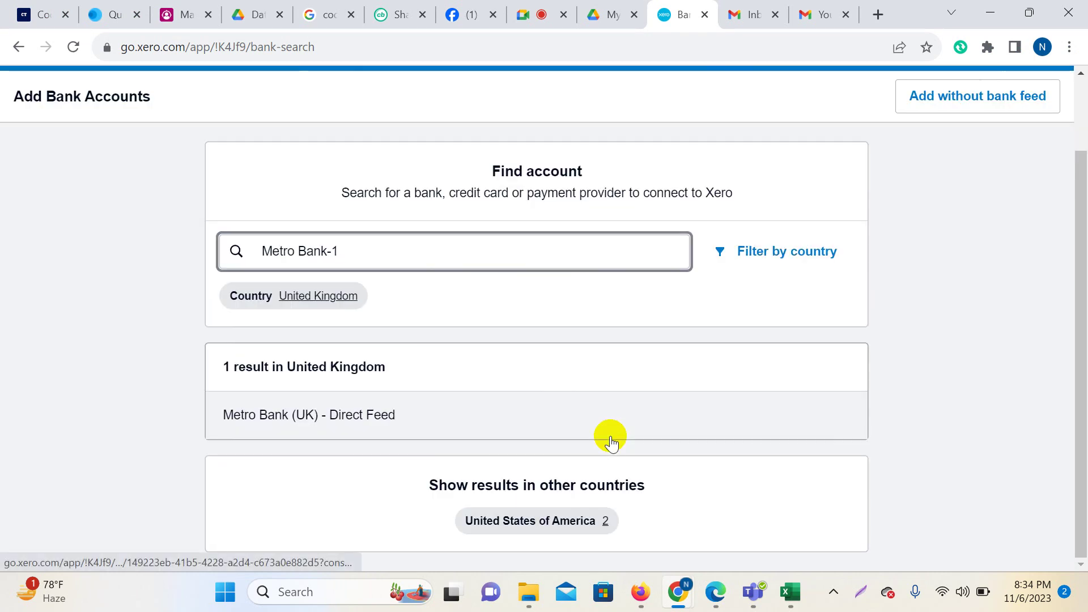
left_click(544, 521)
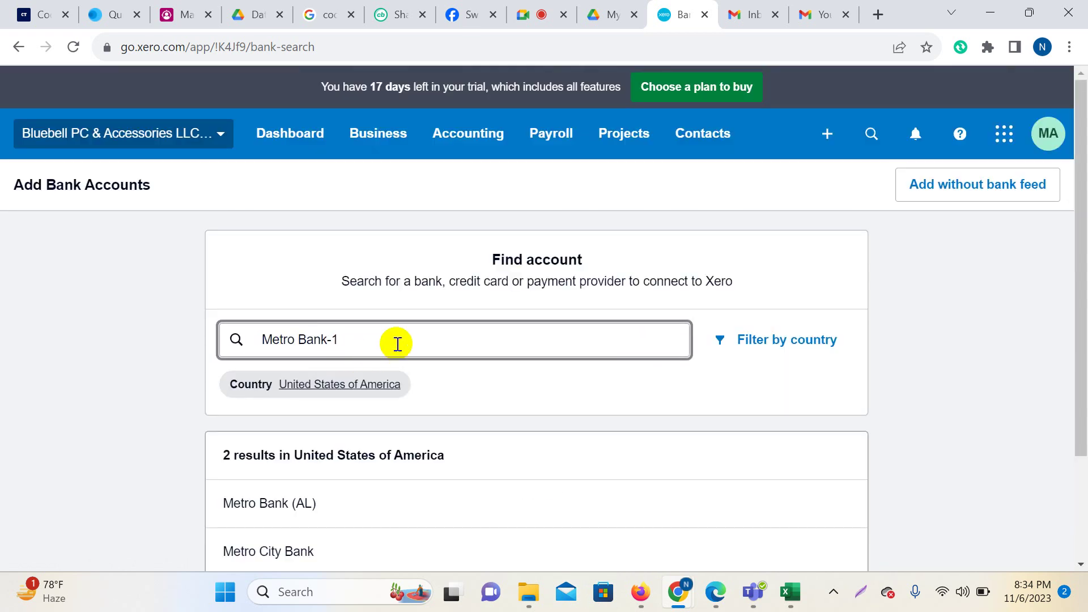
Edit the trailing digits in the search and toggle results between United Kingdom and United States.
scroll(539, 440, "down", 2)
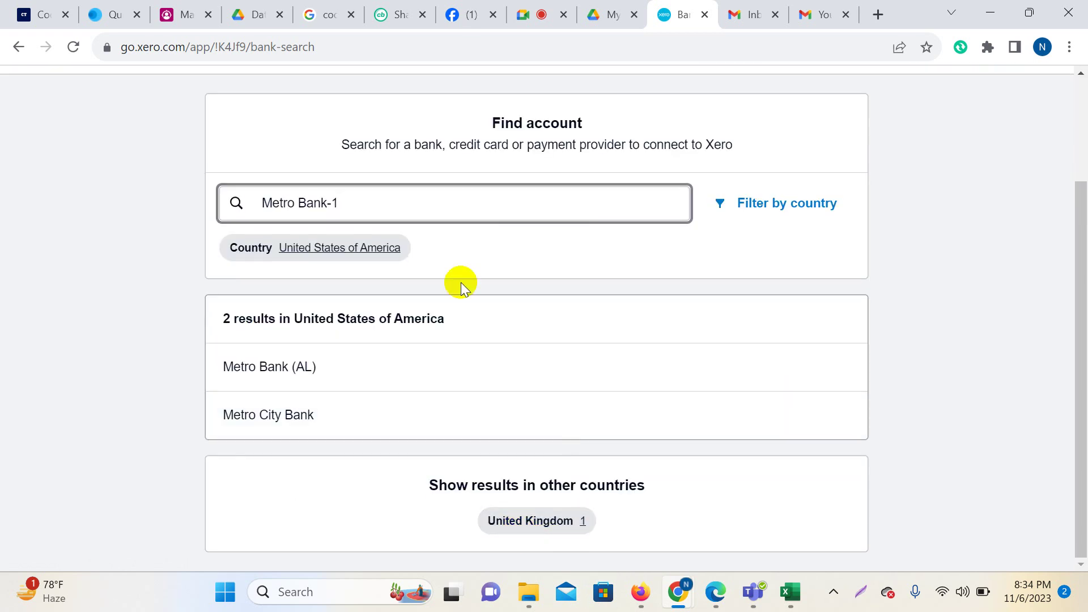
key("BackSpace")
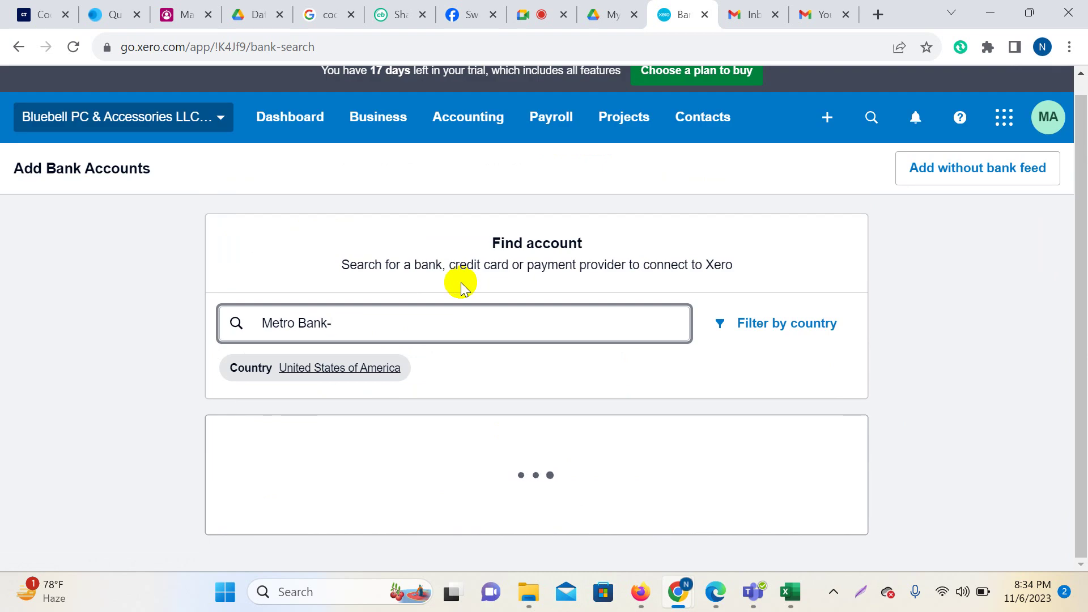
type("-2367")
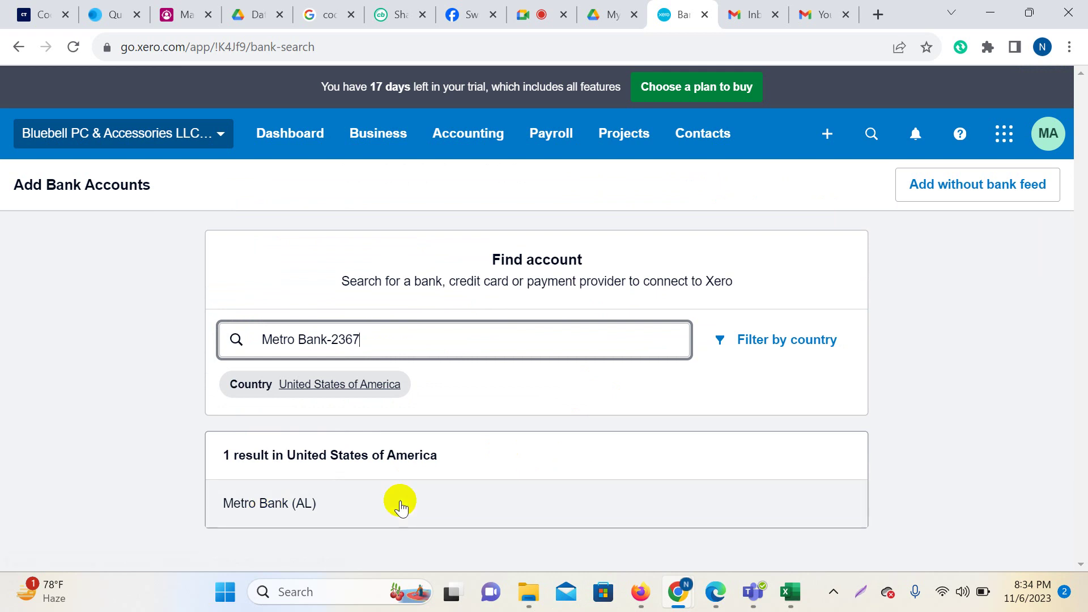
left_click(473, 349)
key("BackSpace")
key("BackSpace")
key("BackSpace")
key("BackSpace")
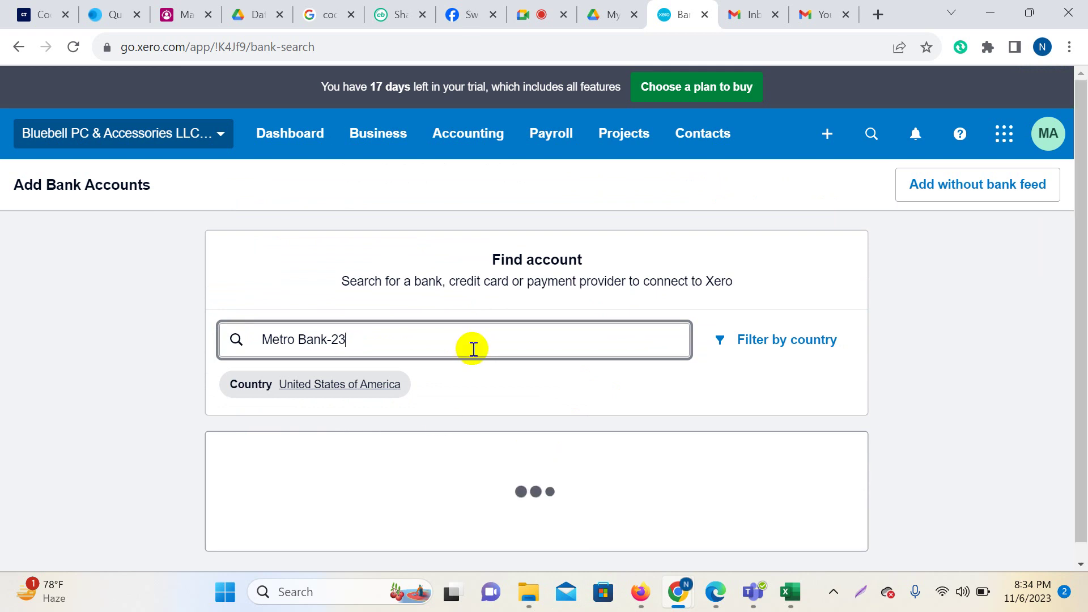
type("3")
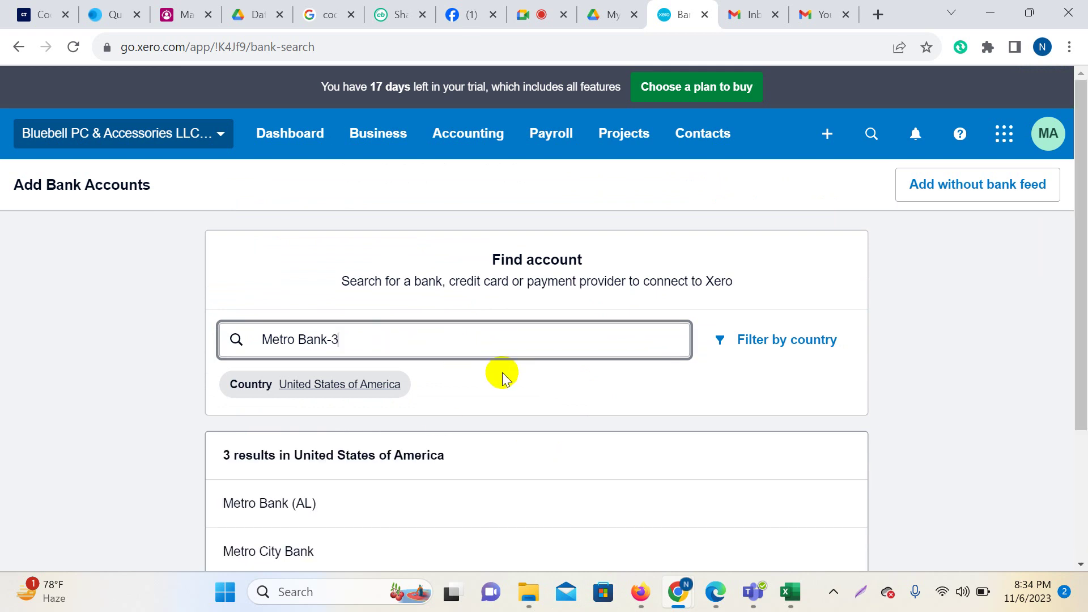
scroll(389, 423, "down", 3)
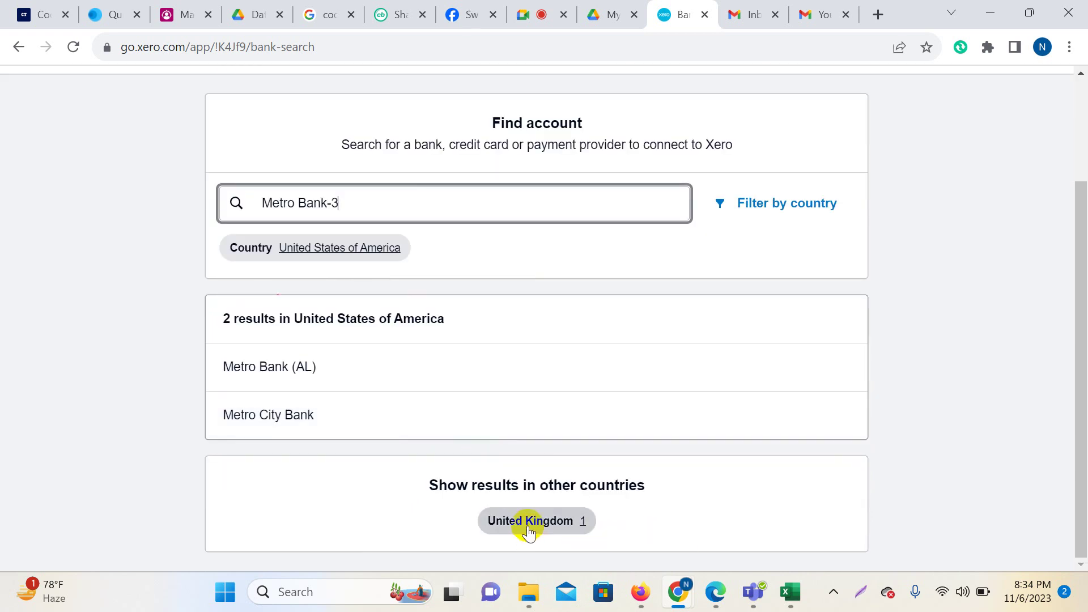
left_click(529, 524)
scroll(626, 452, "down", 2)
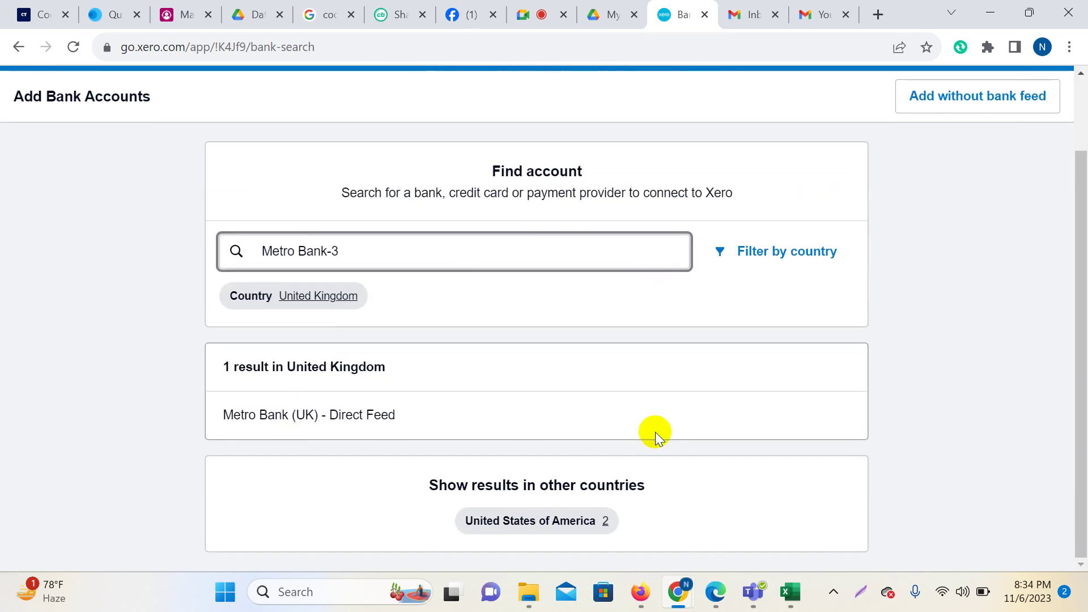
left_click(536, 531)
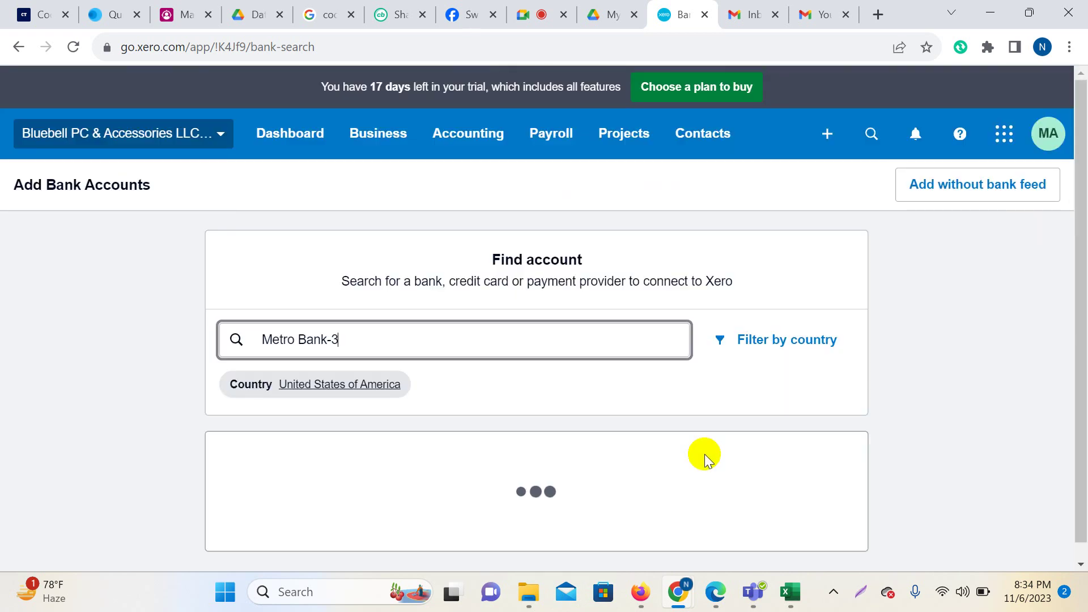
scroll(705, 454, "down", 2)
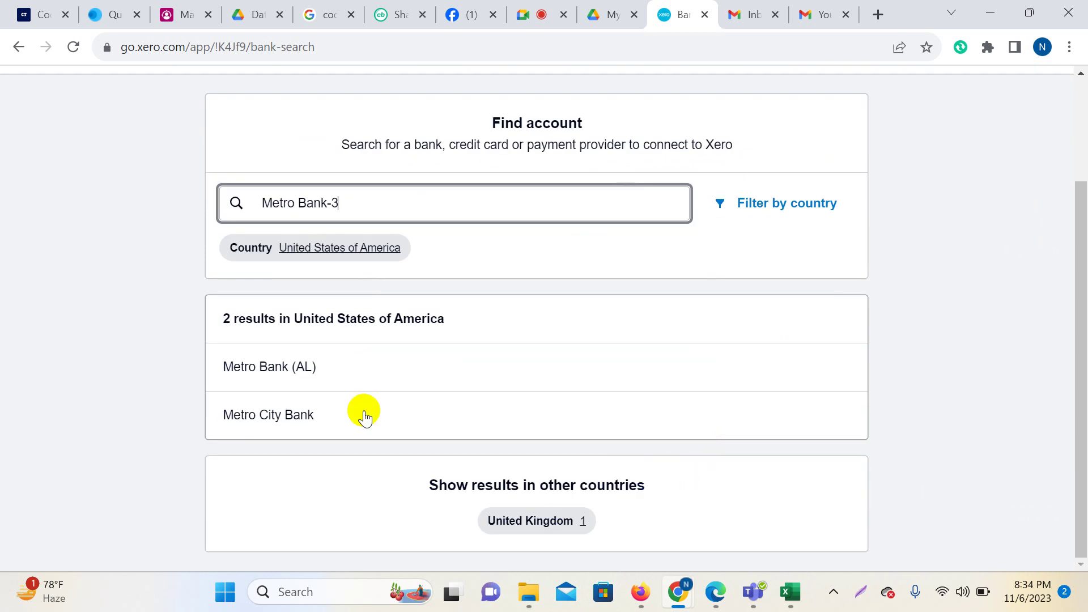
Trim the search down to just 'Metro', then open and close the country filter list.
left_click(355, 205)
key("BackSpace")
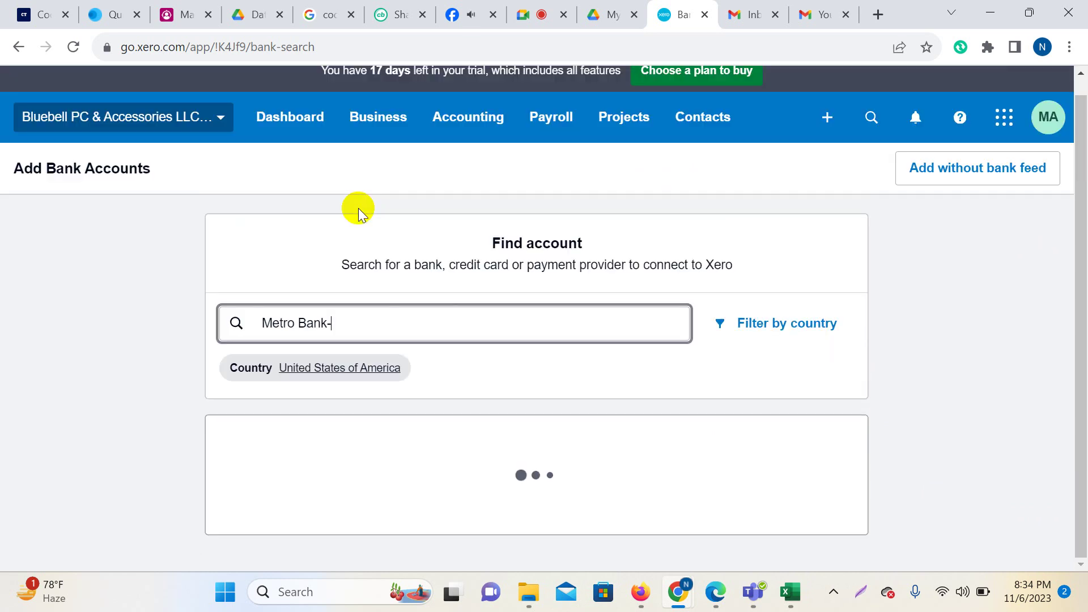
key("Left")
key("Left")
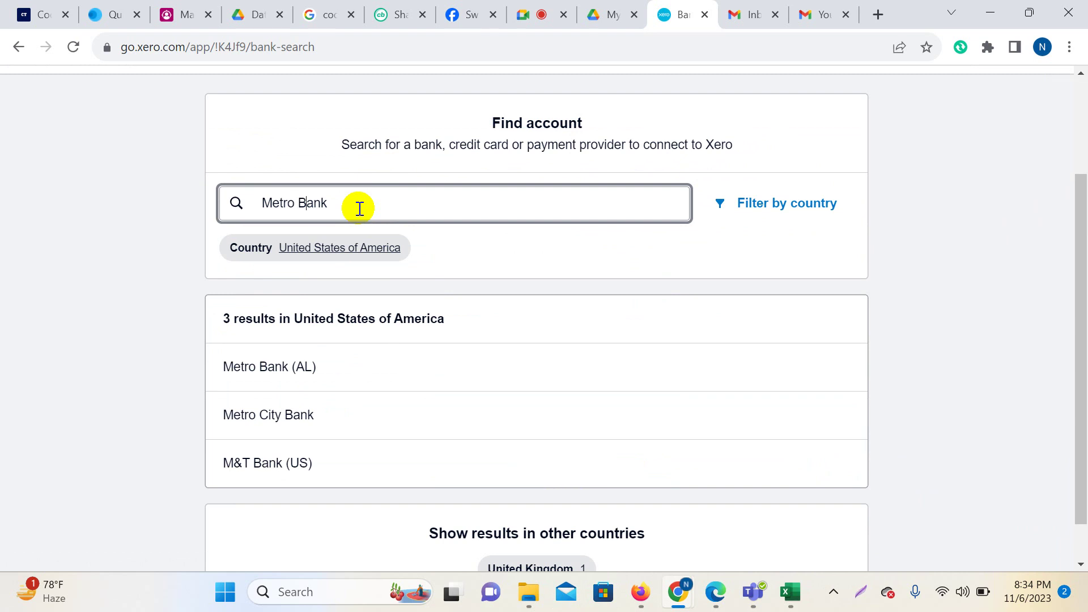
type("ltd")
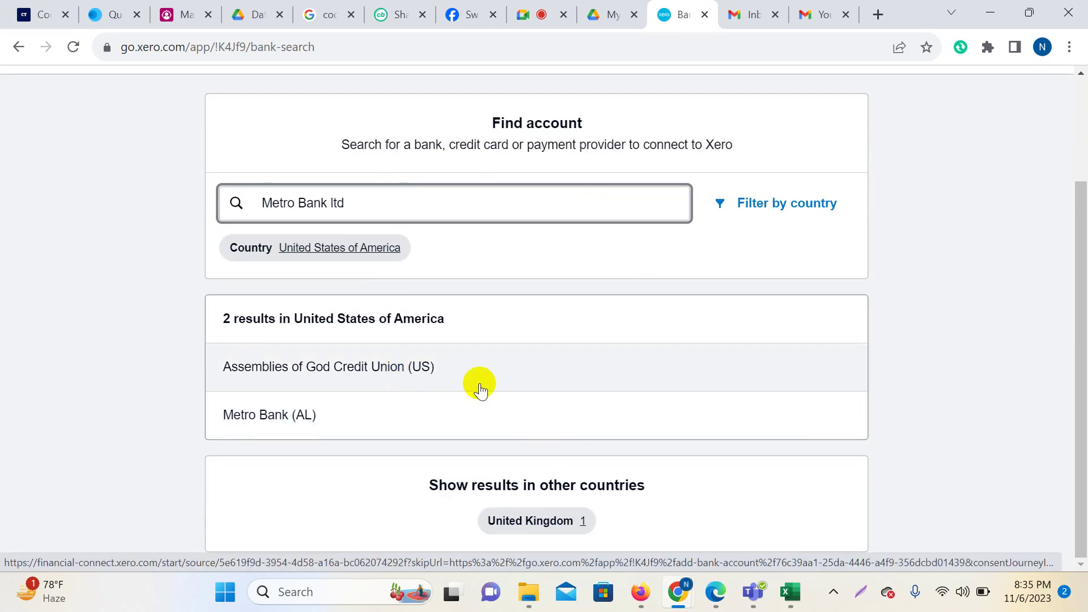
key("BackSpace")
key("BackSpace")
key("BackSpace")
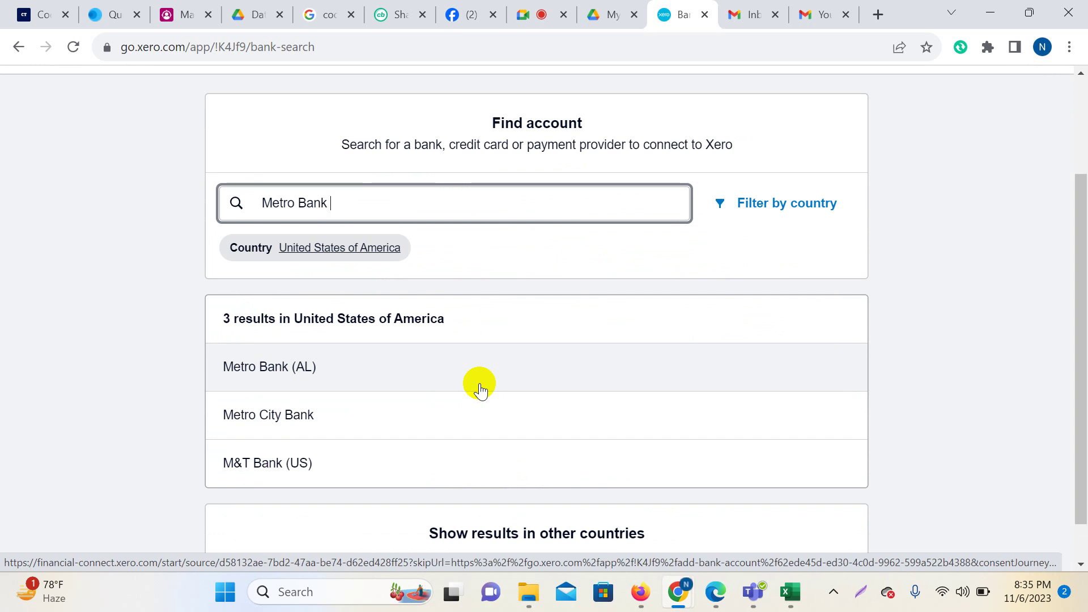
key("BackSpace")
key("BackSpace")
key("BackSpace")
key("BackSpace")
key("BackSpace")
key("BackSpace")
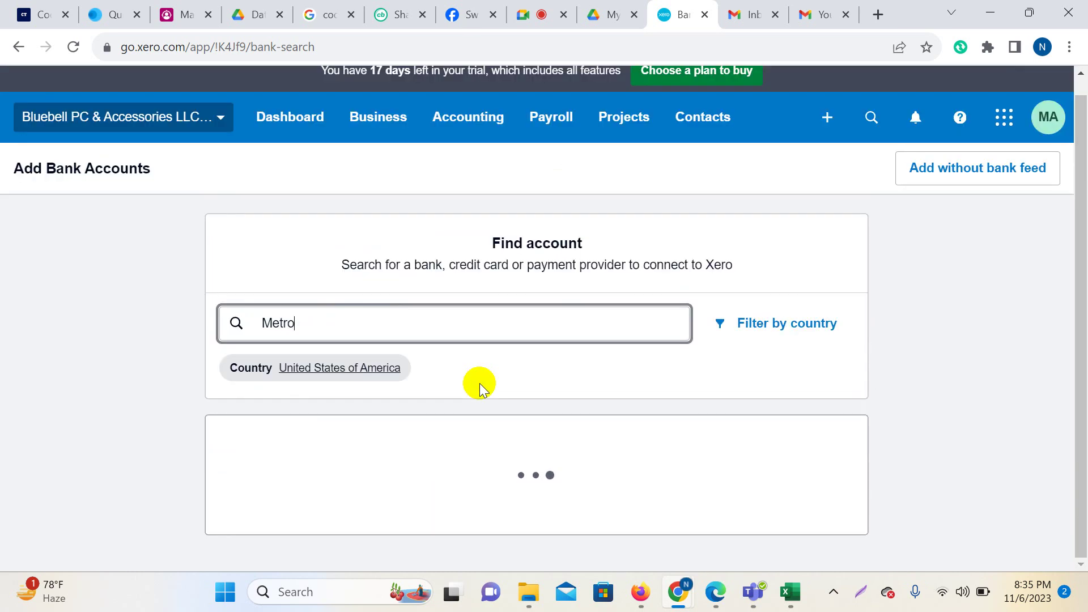
scroll(480, 391, "down", 5)
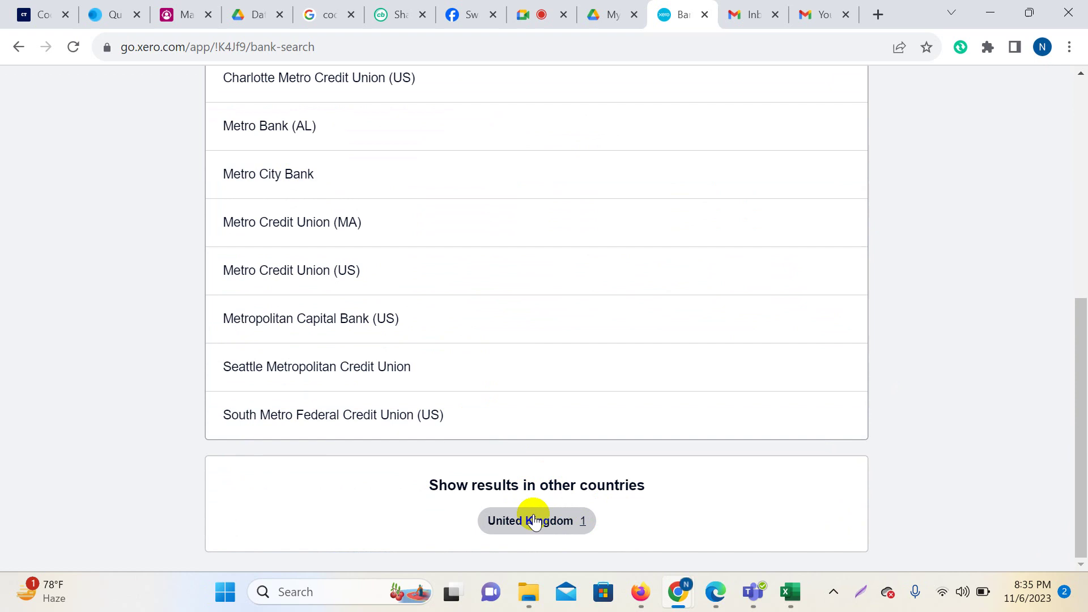
scroll(588, 430, "up", 5)
scroll(589, 429, "up", 1)
scroll(587, 420, "down", 6)
scroll(309, 315, "up", 4)
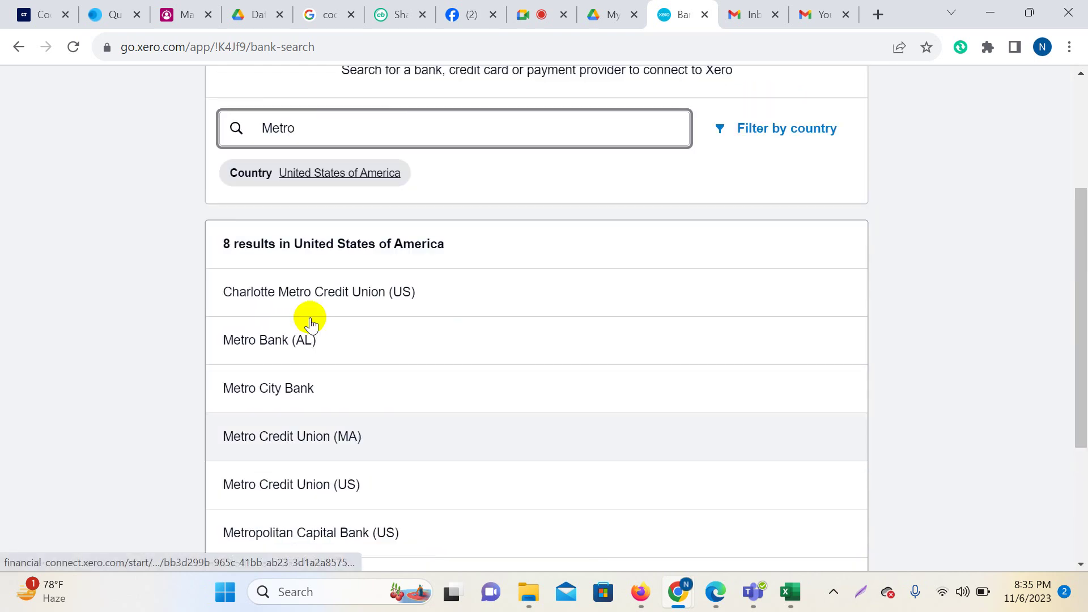
left_click(794, 169)
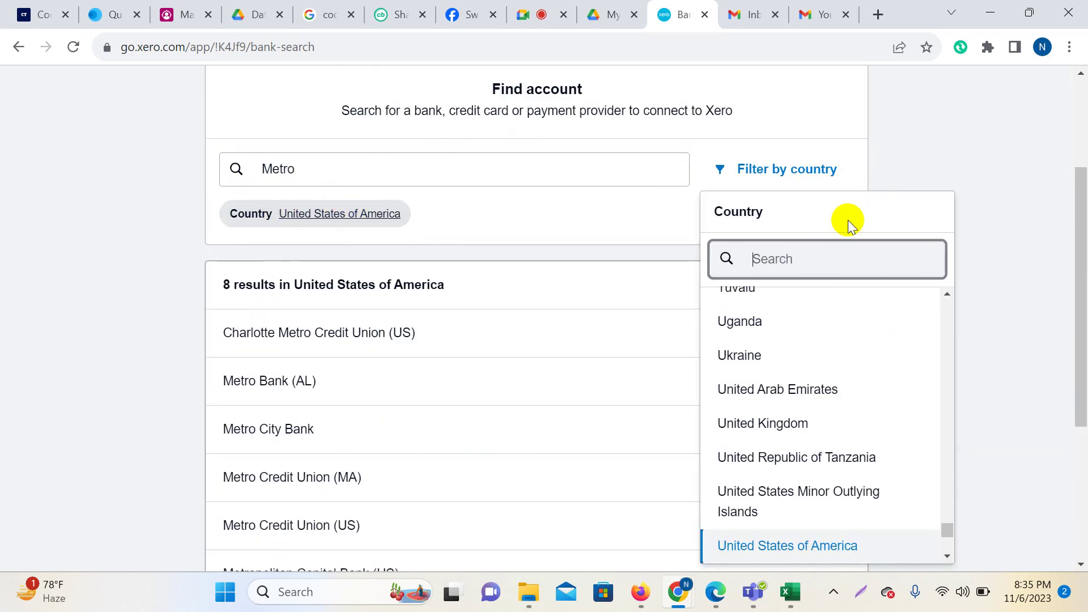
left_click(175, 202)
scroll(605, 298, "up", 3)
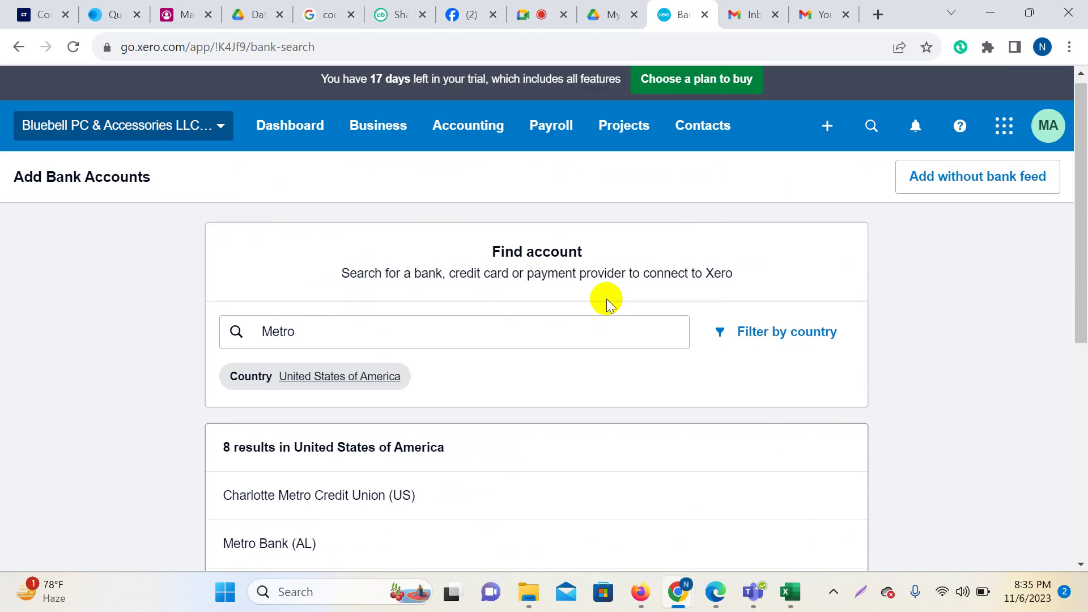
Go back to Bank accounts, search 'metro bank' in Add Bank Account, and choose Add without bank feed.
left_click(21, 48)
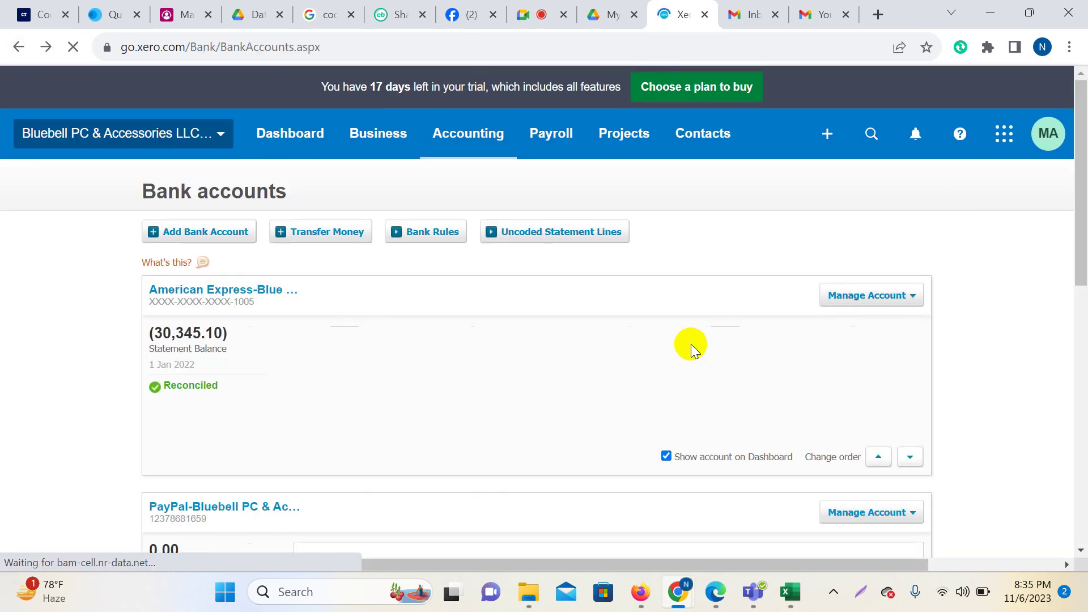
scroll(705, 417, "down", 8)
scroll(704, 417, "up", 8)
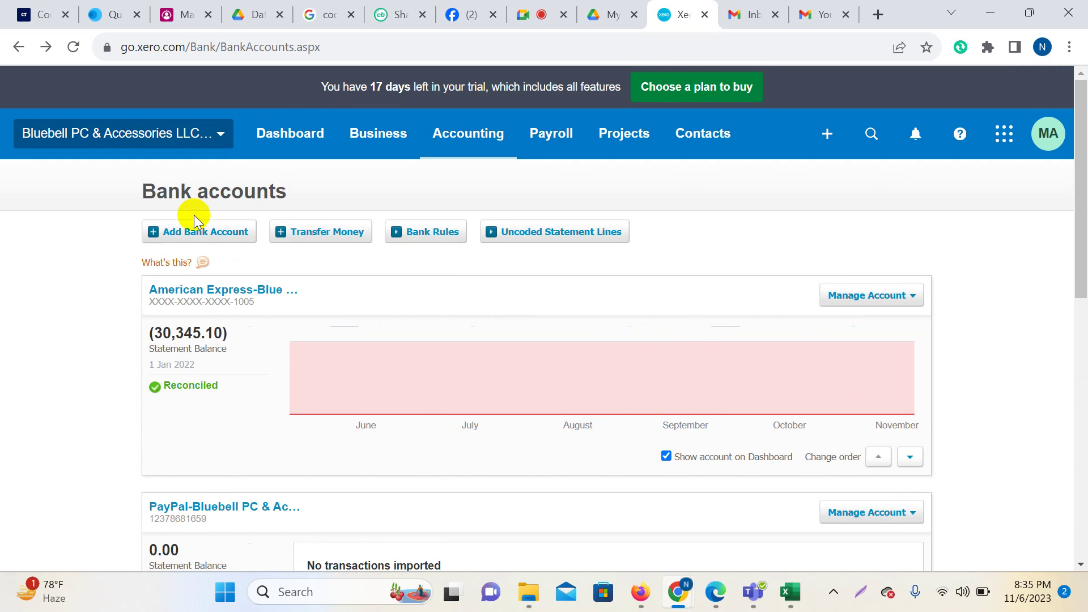
left_click(195, 231)
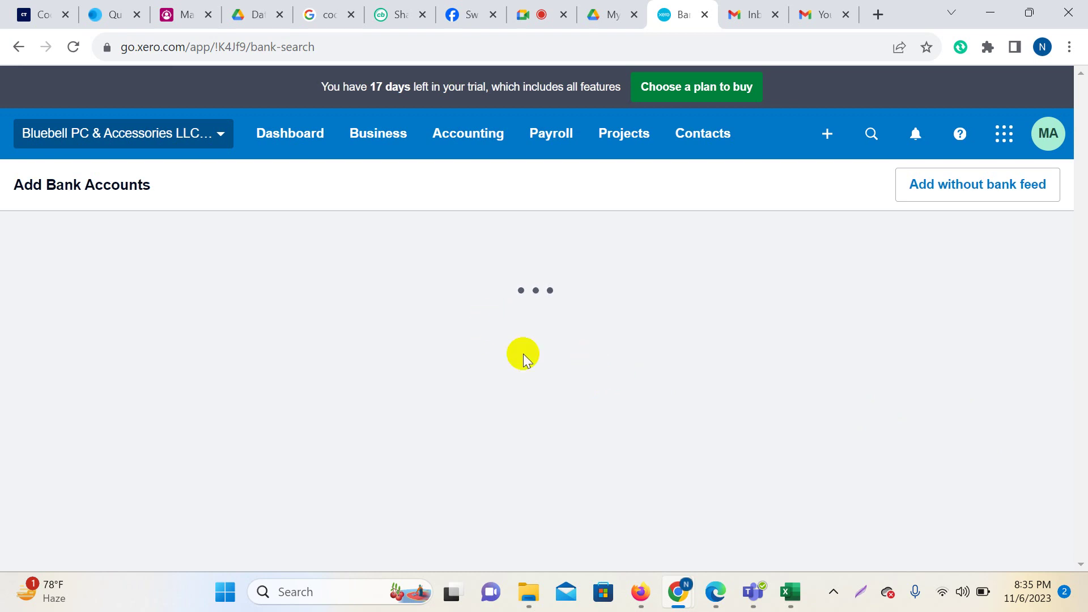
type("me")
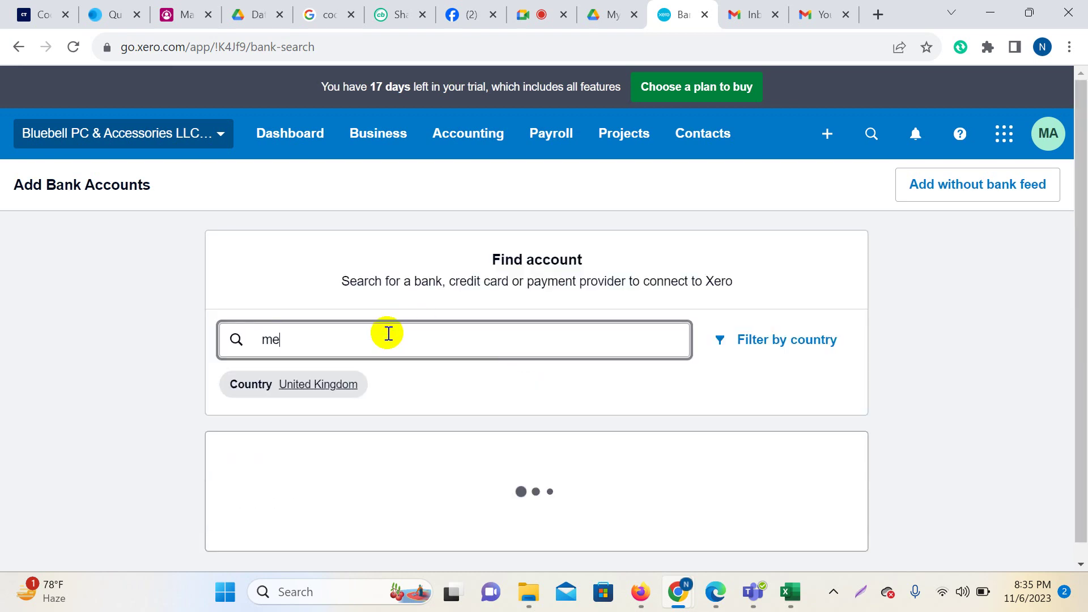
type("tro bank")
left_click(944, 195)
Confirm no bank feed and enter bank name Metro Bank and account name Metro Bank-Checking.
left_click(656, 456)
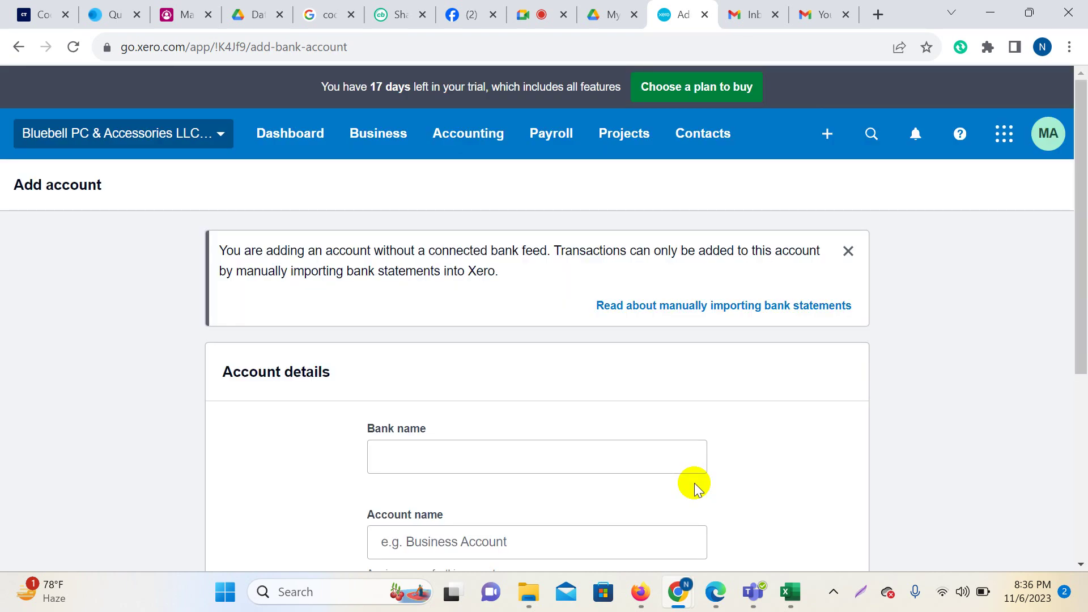
scroll(629, 420, "down", 3)
left_click(418, 288)
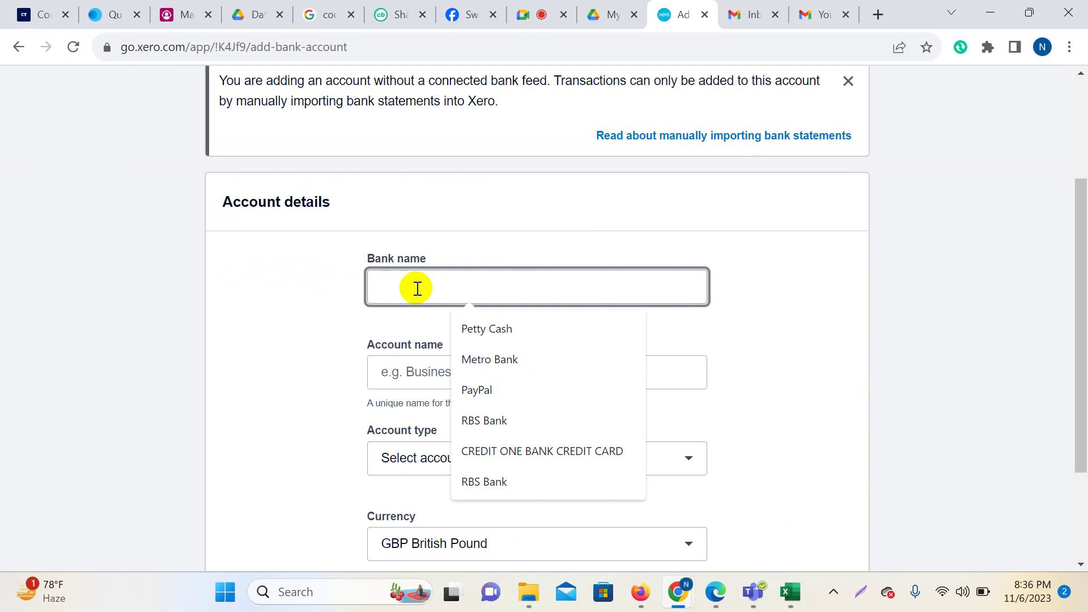
type("Met")
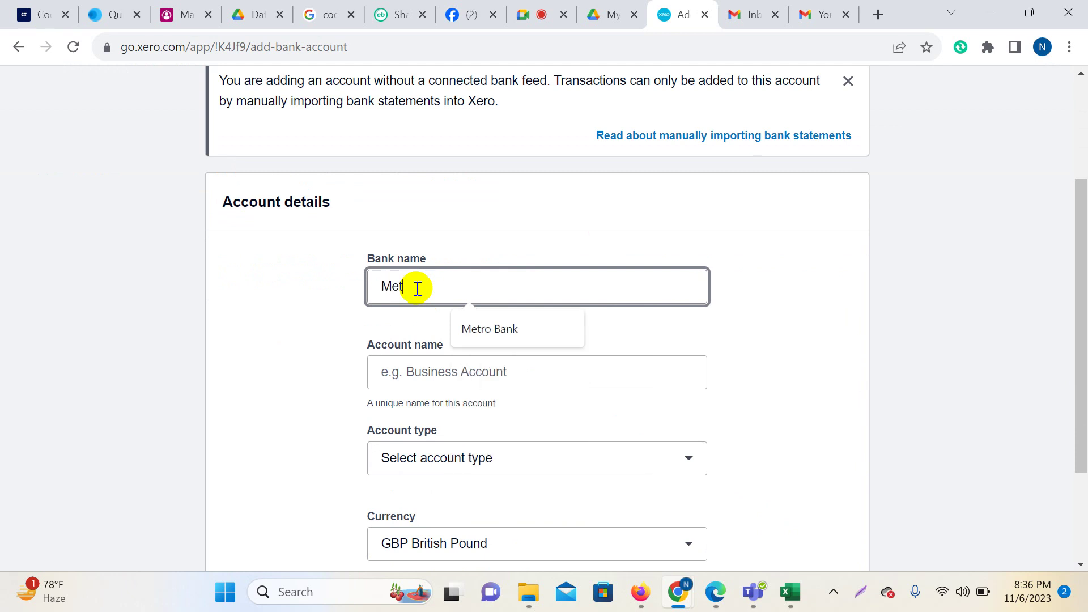
type("ro Bank")
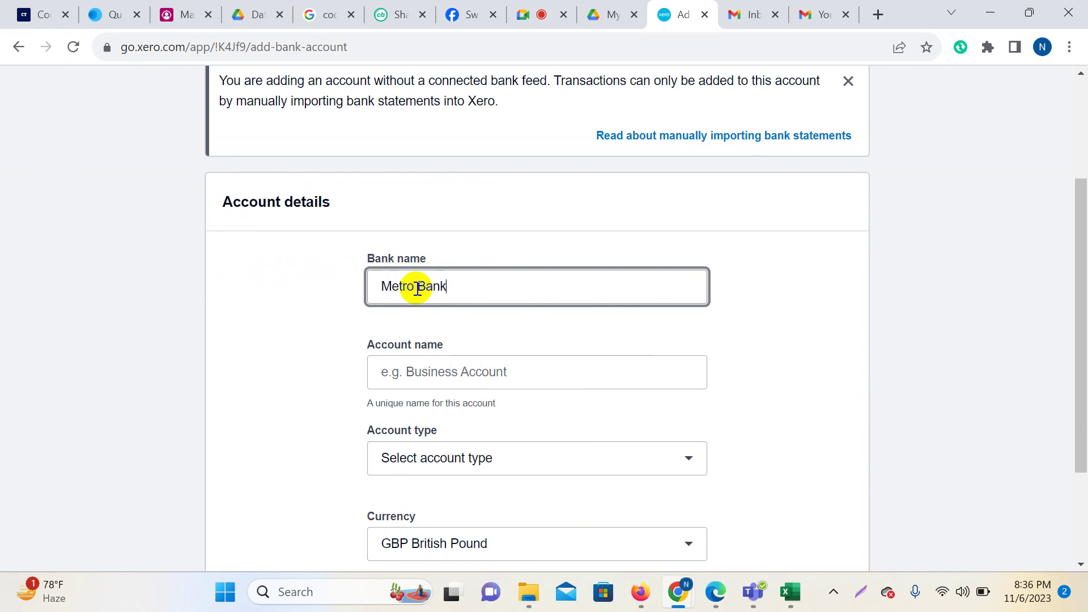
left_click(419, 377)
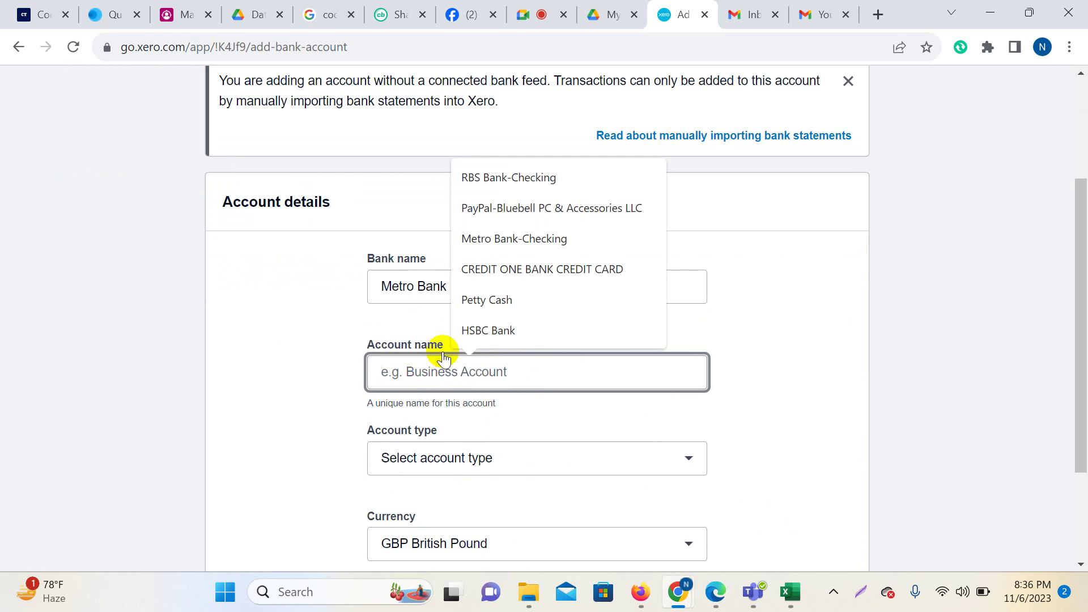
left_click(485, 239)
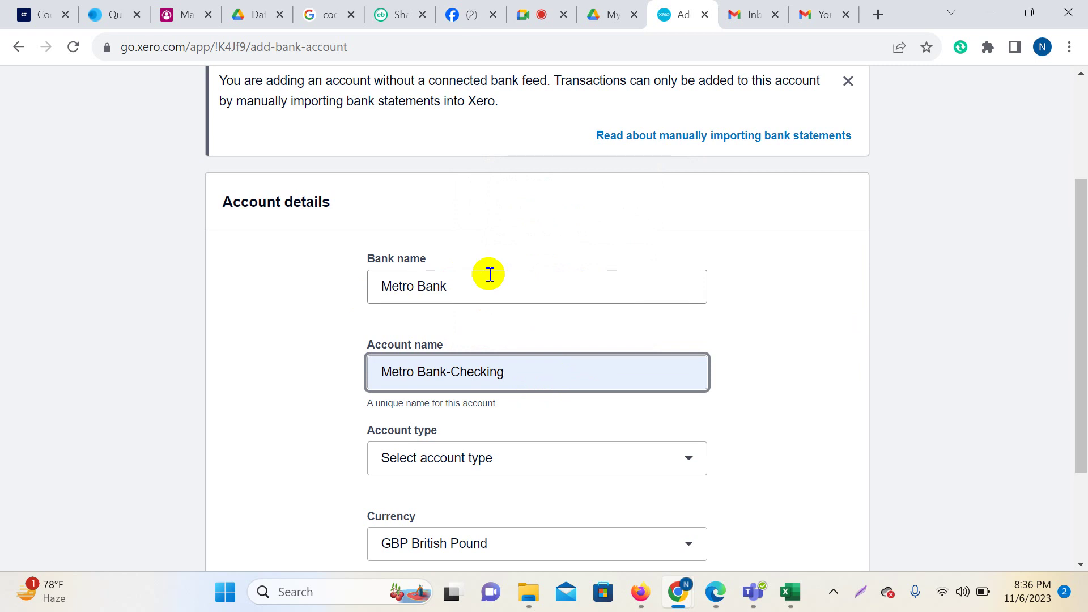
Set the account type to Other, fill in the account number, and add the account.
scroll(554, 394, "down", 2)
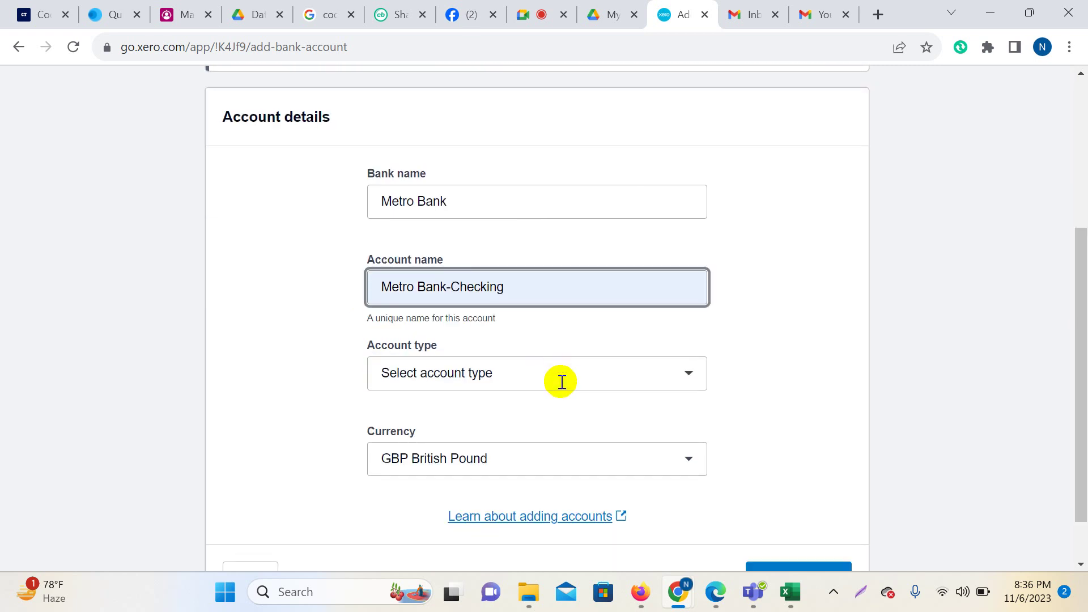
left_click(691, 372)
left_click(497, 457)
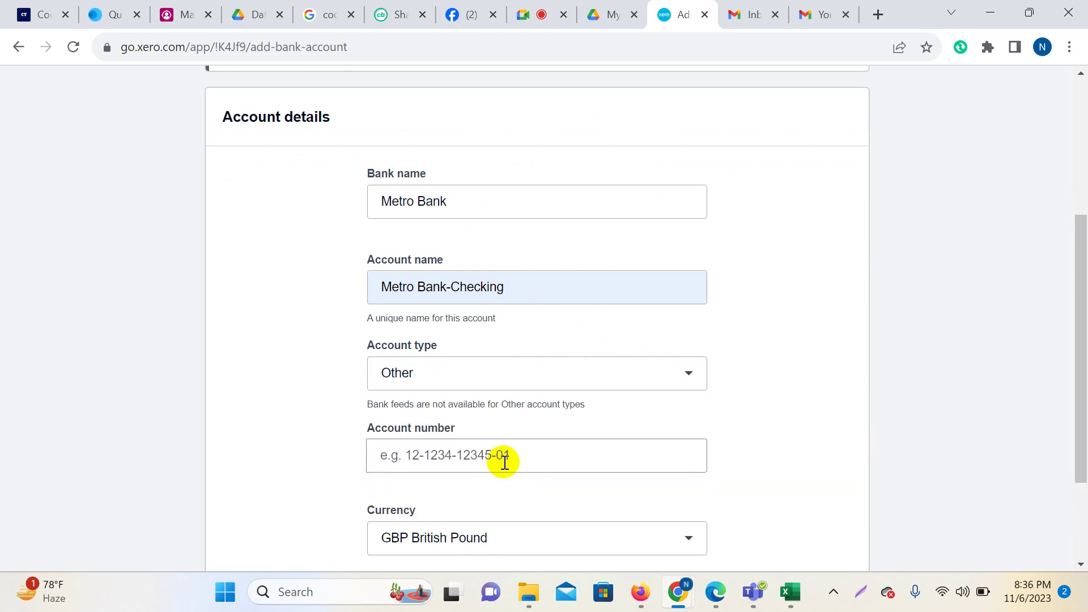
left_click(483, 454)
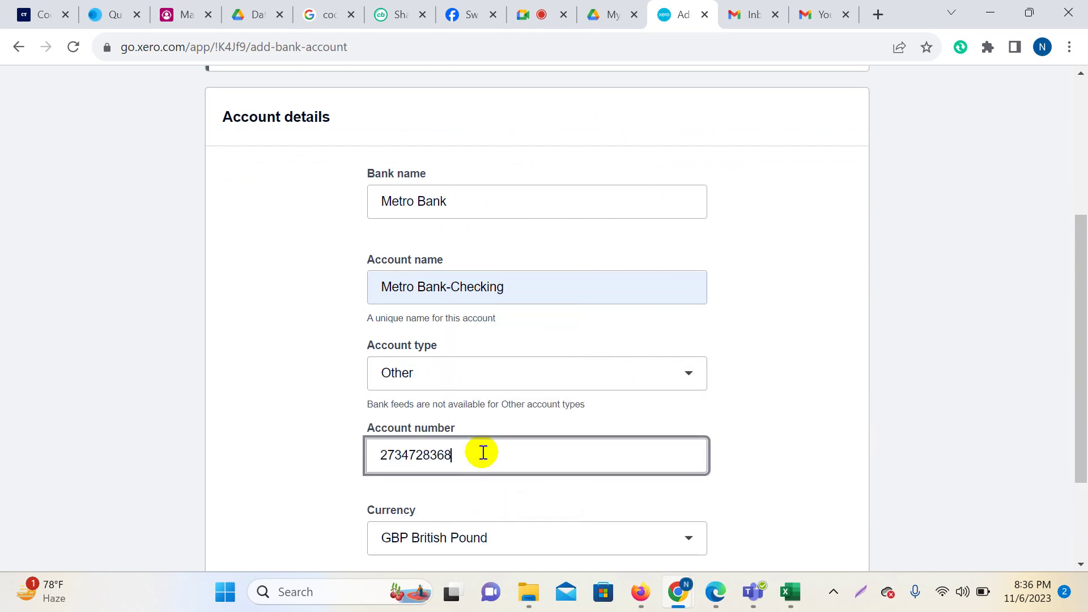
scroll(483, 452, "down", 3)
left_click(789, 517)
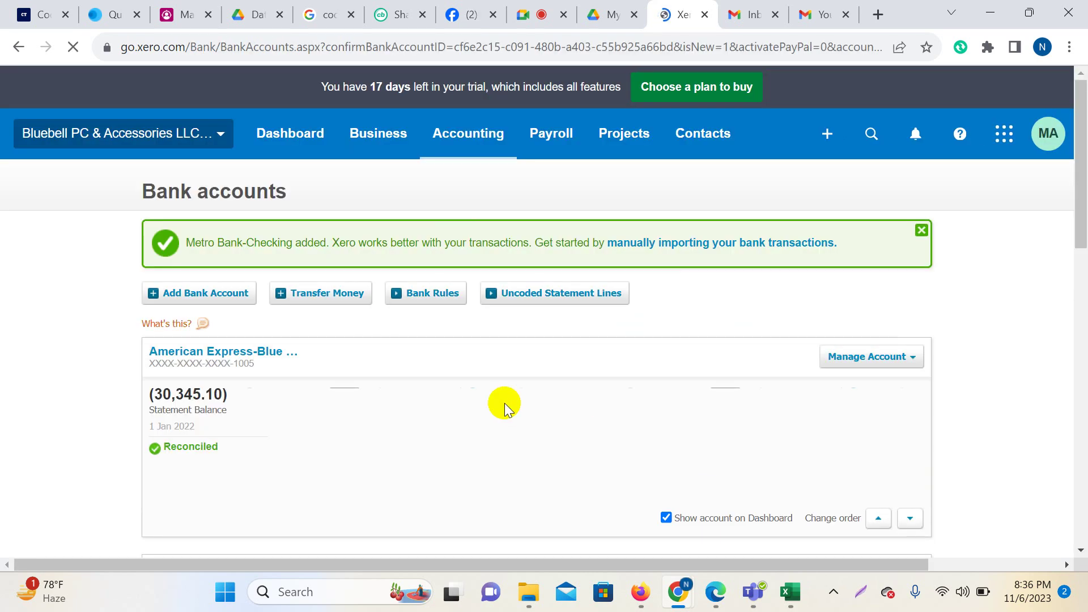
Open Metro Bank-Checking from the Bank accounts list, showing a 0.00 balance and no transactions.
scroll(505, 403, "down", 3)
scroll(504, 402, "down", 10)
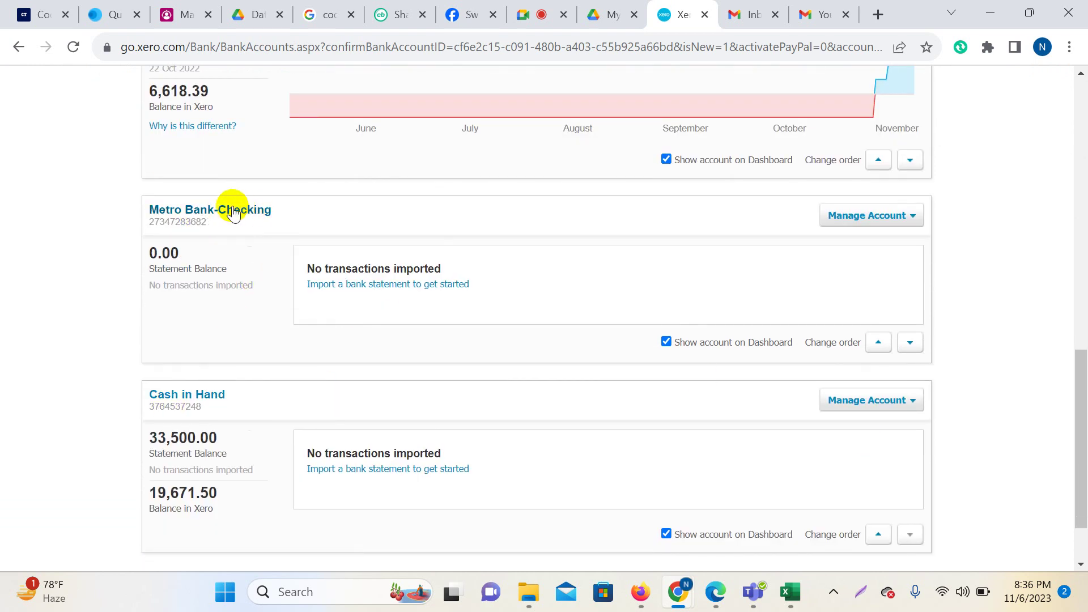
left_click(198, 219)
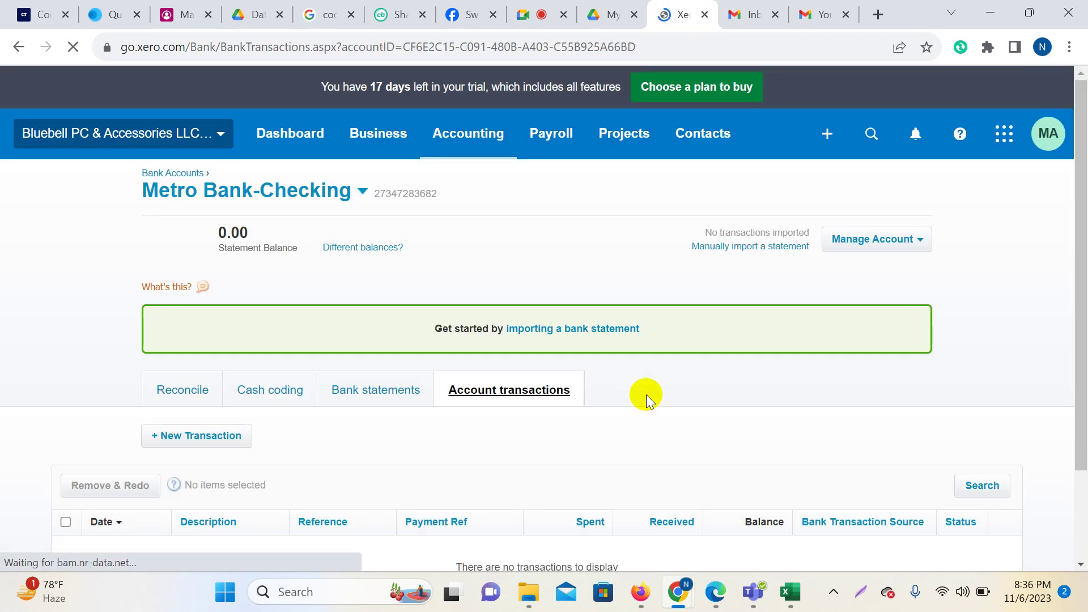
scroll(648, 394, "down", 2)
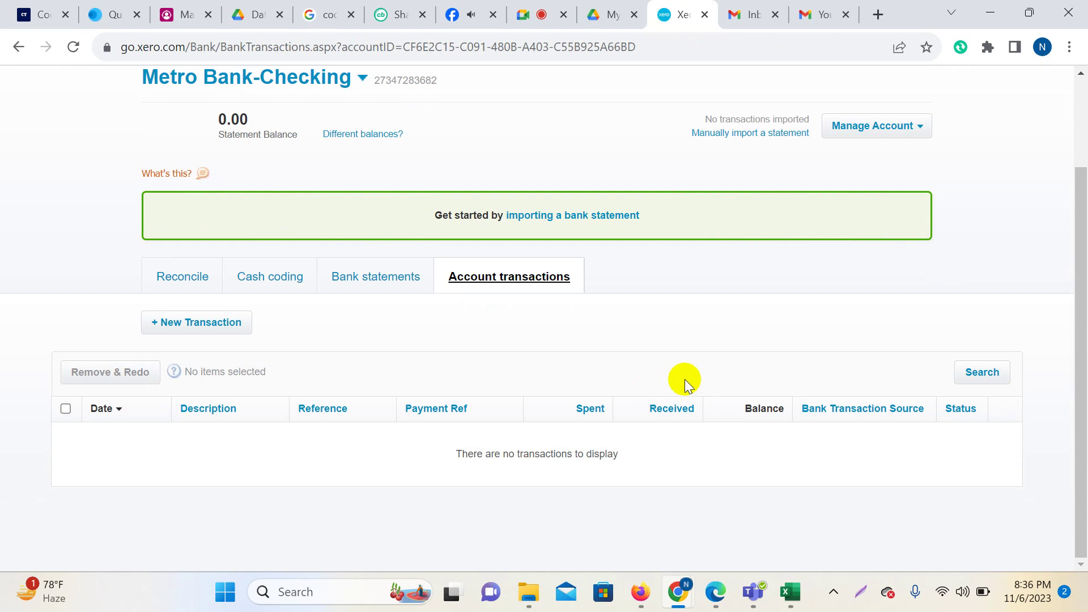
scroll(964, 368, "up", 2)
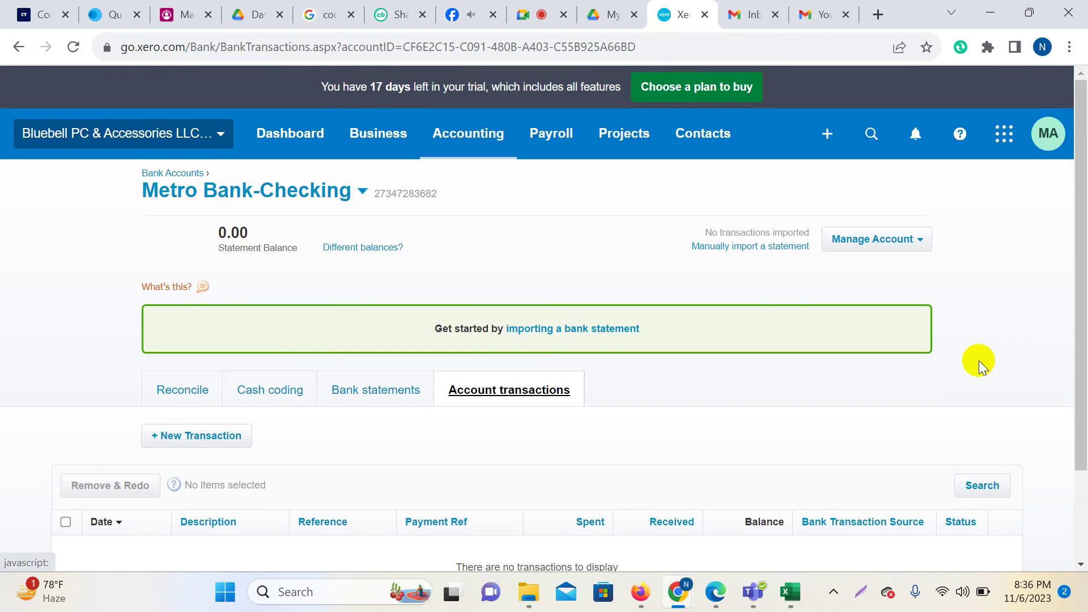
scroll(741, 392, "down", 2)
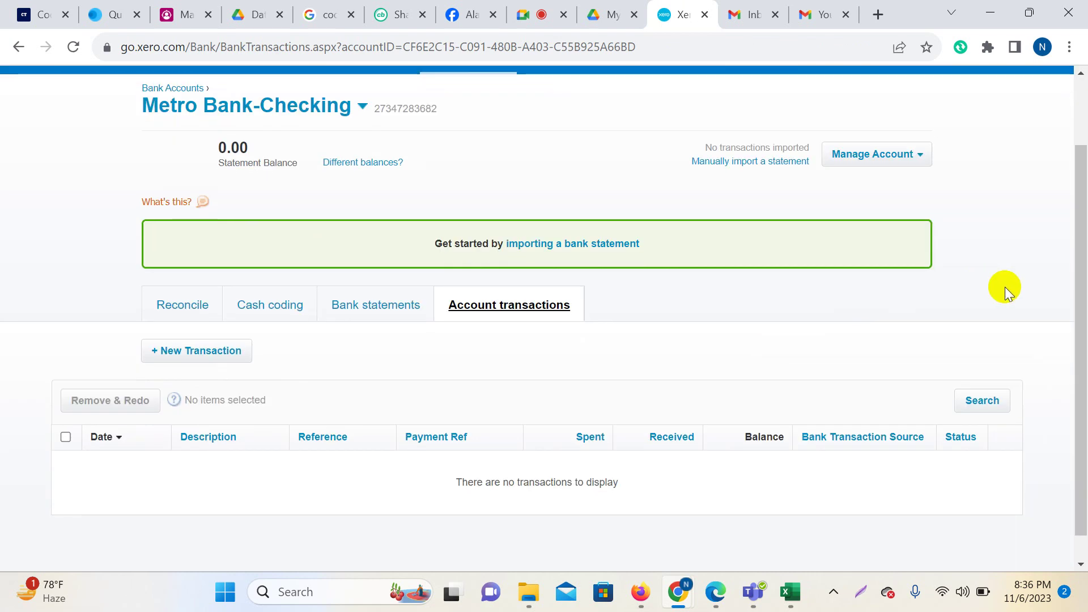
key("Print")
Capture the page and box the Date, Description, Reference, Payment Ref, Spent/Received, Balance and Source headings in red.
left_click_drag(2, 1, 1081, 587)
left_click(833, 455)
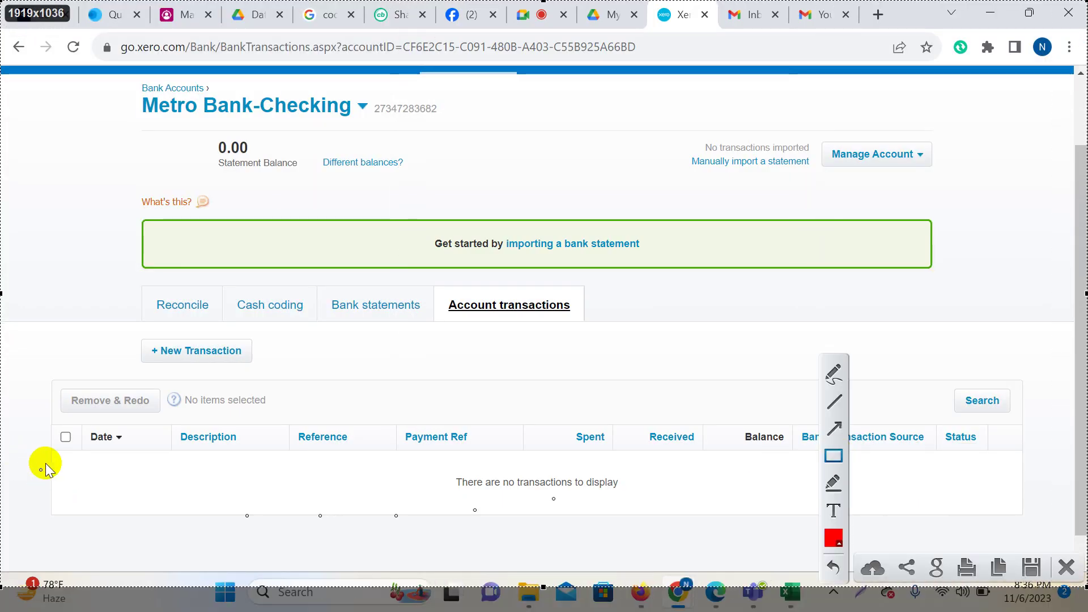
left_click_drag(83, 423, 129, 451)
left_click_drag(171, 422, 253, 454)
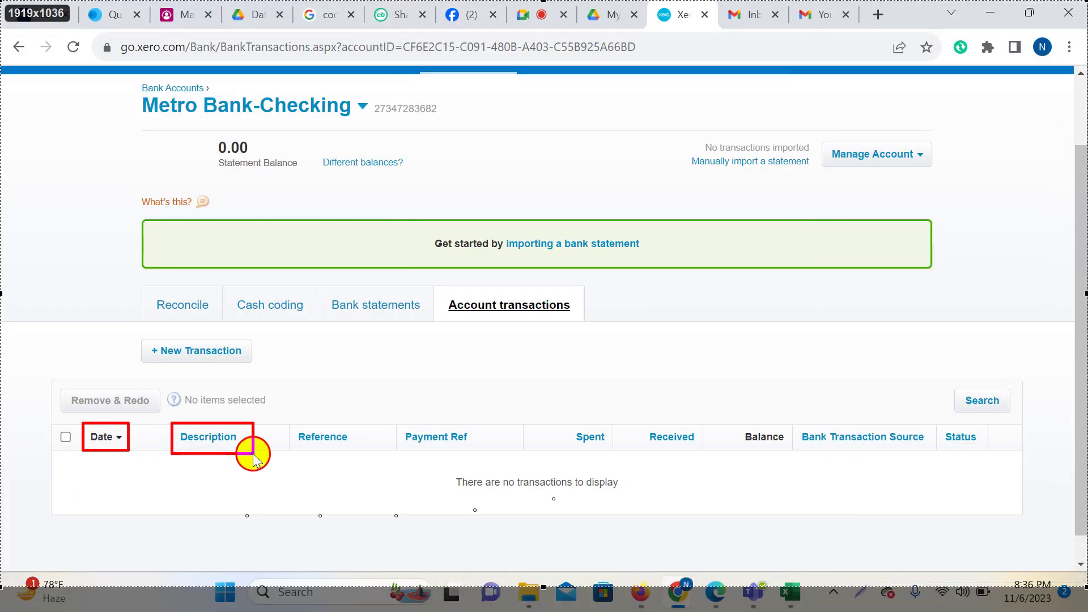
left_click_drag(294, 420, 370, 456)
left_click_drag(394, 415, 471, 455)
mouse_move(563, 416)
left_mouse_down()
mouse_move(635, 452)
mouse_move(698, 463)
left_mouse_up()
left_click_drag(727, 419, 790, 459)
mouse_move(790, 412)
left_mouse_down()
mouse_move(922, 459)
mouse_move(986, 448)
left_mouse_up()
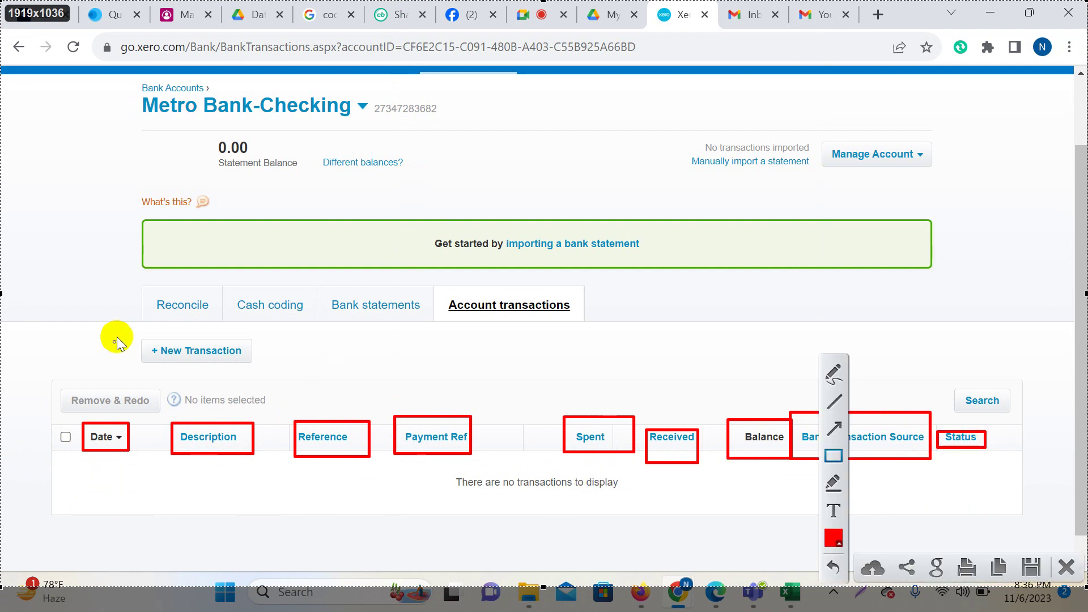
Box the Reconcile and Account transactions labels and the Different balances? link, then discard the capture.
mouse_move(148, 291)
left_mouse_down()
mouse_move(221, 324)
mouse_move(287, 311)
mouse_move(425, 325)
left_mouse_up()
mouse_move(442, 281)
left_mouse_down()
mouse_move(644, 311)
mouse_move(601, 328)
left_mouse_up()
left_click_drag(319, 151, 424, 186)
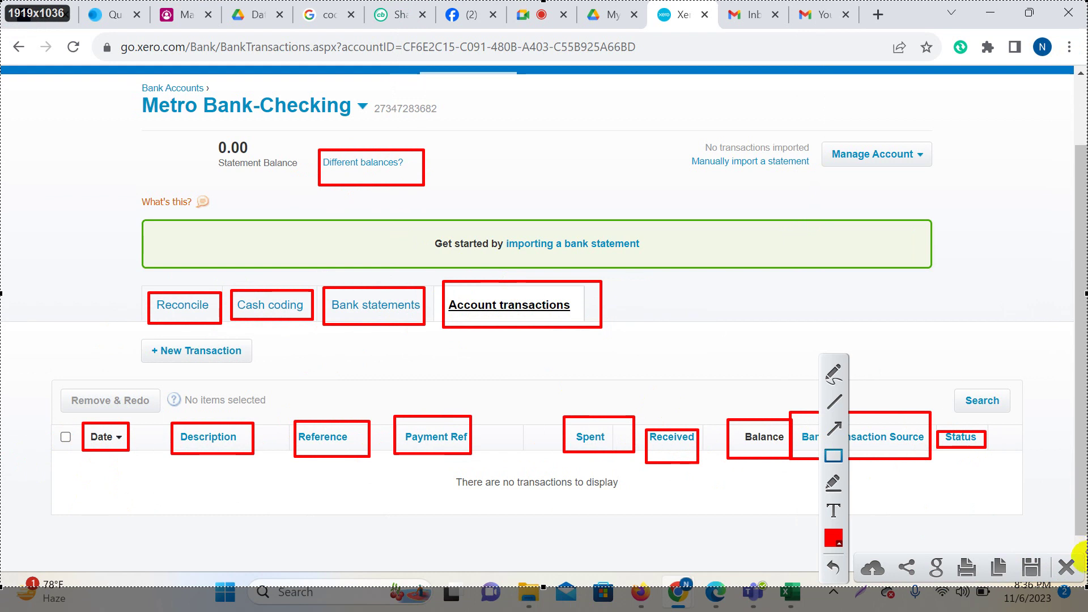
left_click(1066, 566)
Switch to Bank statements and back to the empty Metro Bank-Checking account transactions list.
scroll(366, 288, "up", 2)
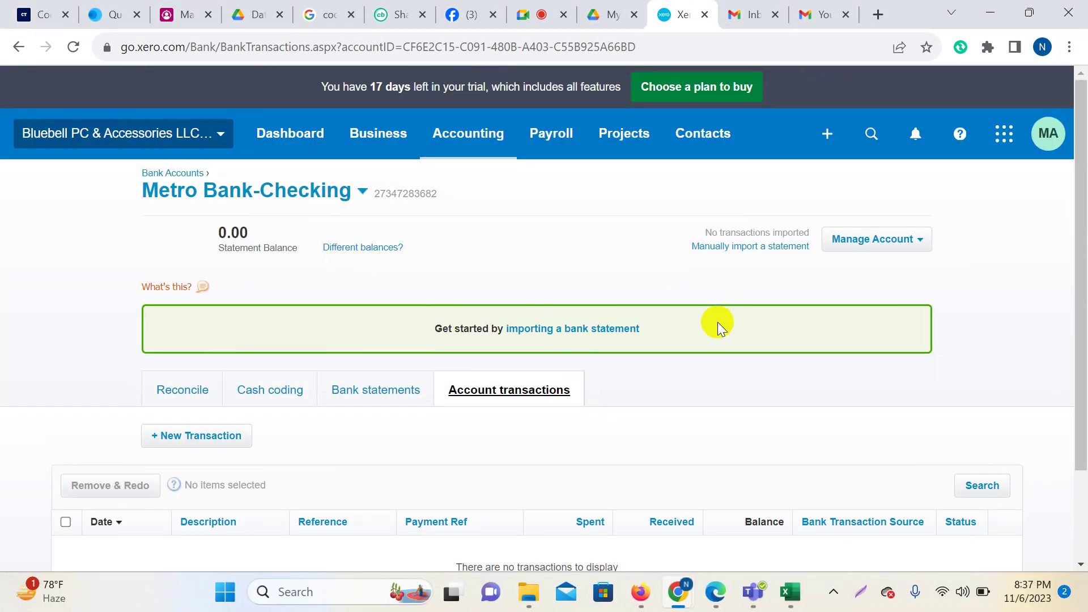
left_click(386, 392)
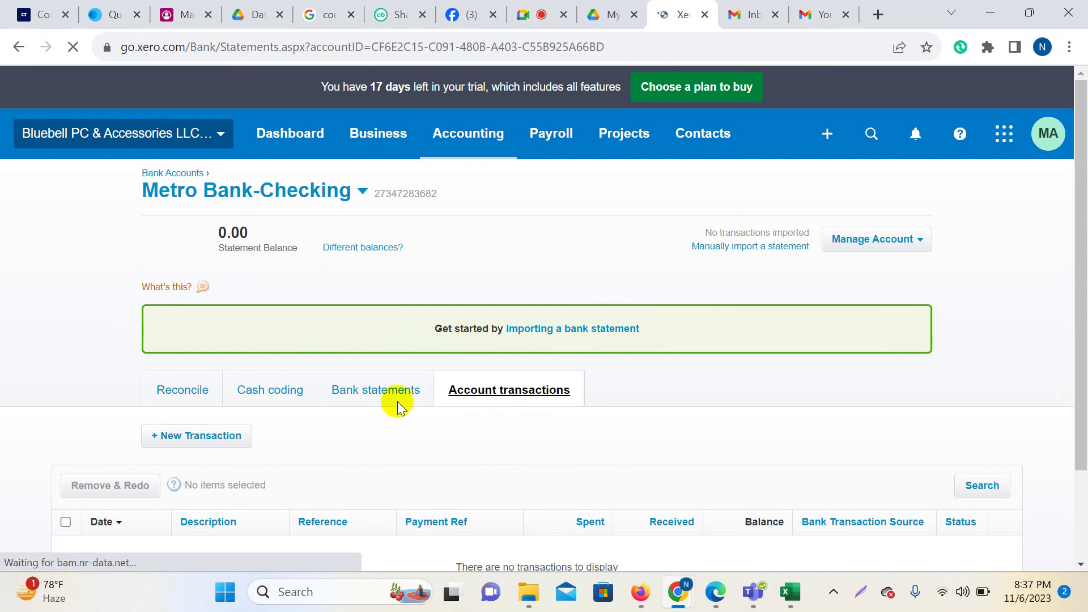
left_click(510, 396)
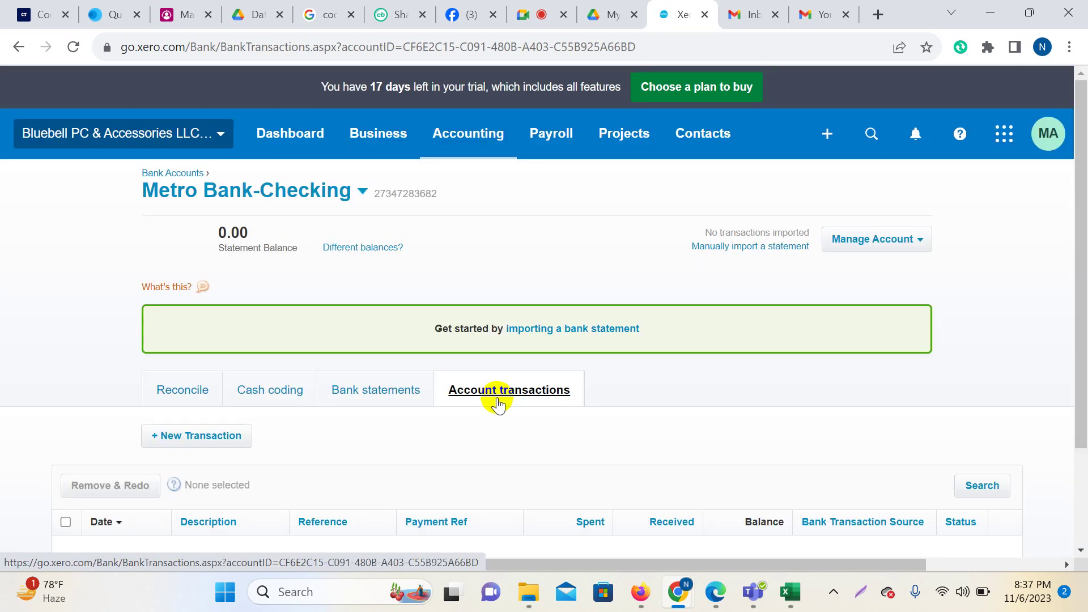
Start a new Receive Money transaction from the Opening Balacne contact.
left_click(184, 439)
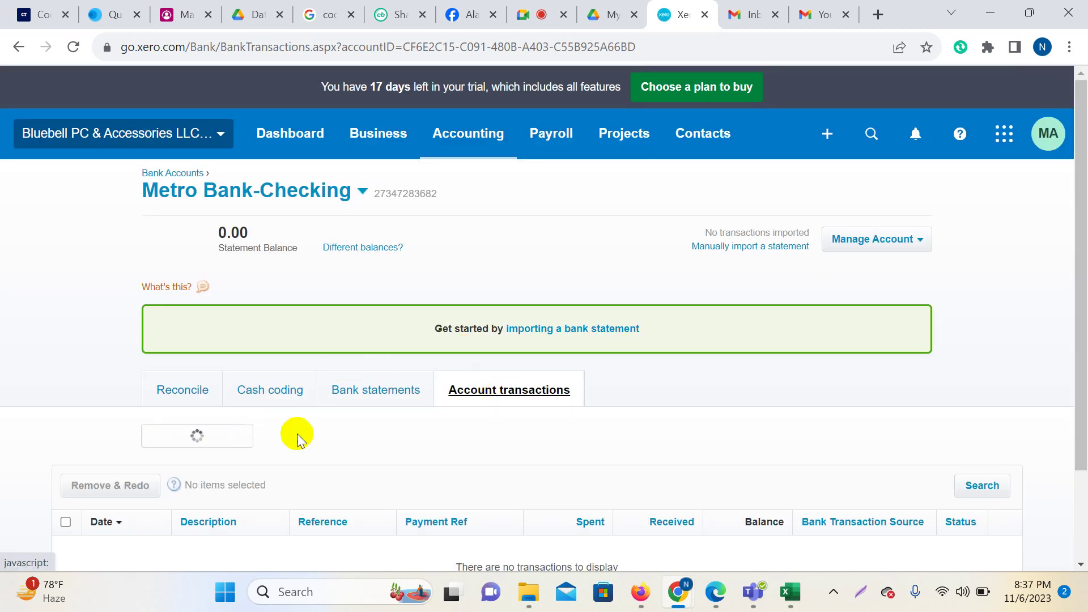
scroll(306, 396, "down", 3)
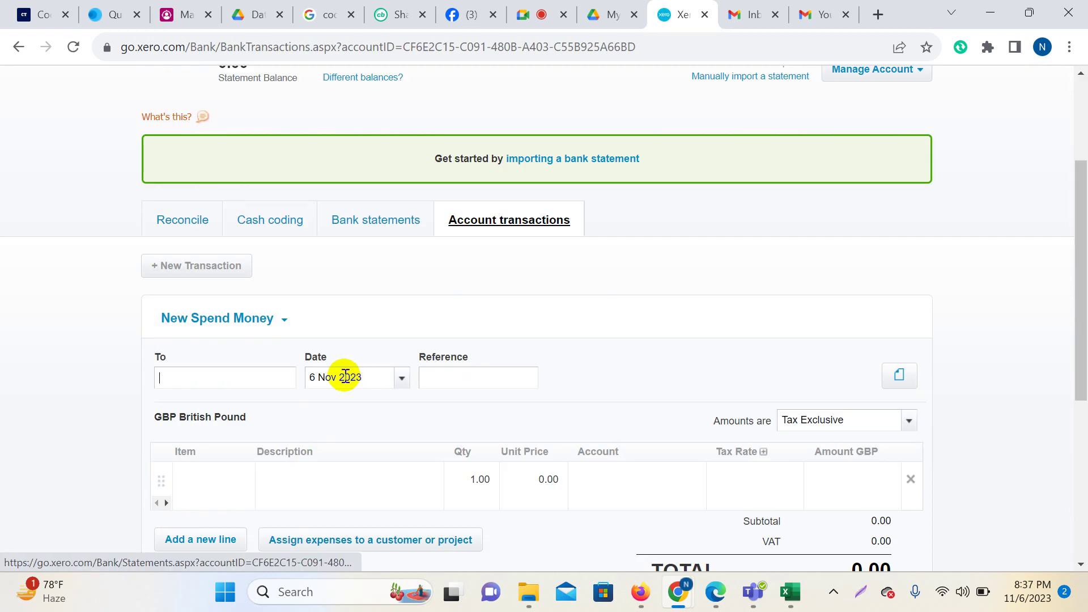
left_click(292, 333)
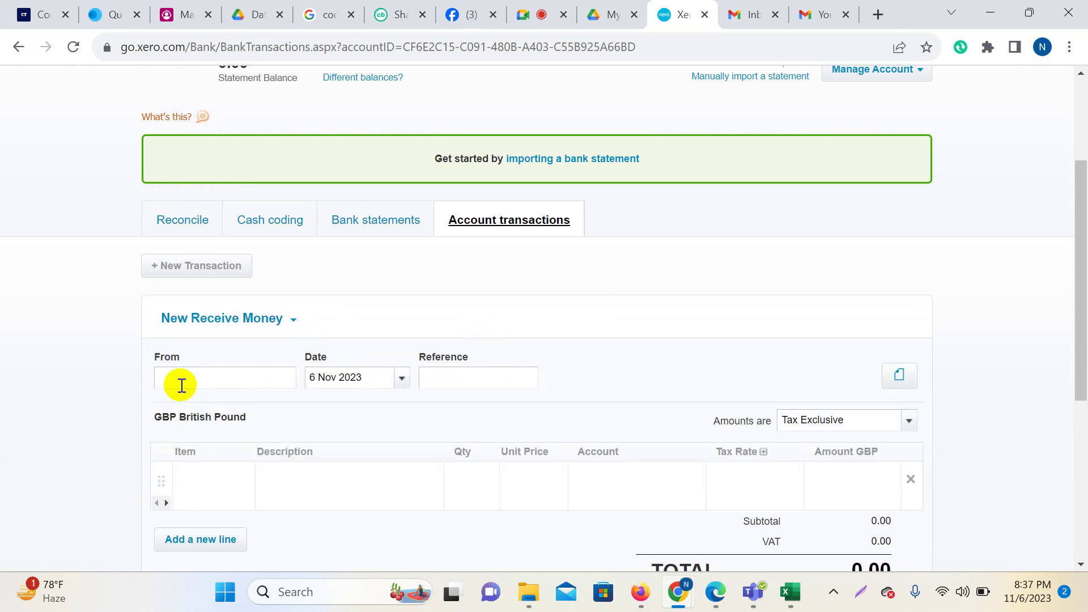
key("BackSpace")
key("BackSpace")
key("BackSpace")
key("BackSpace")
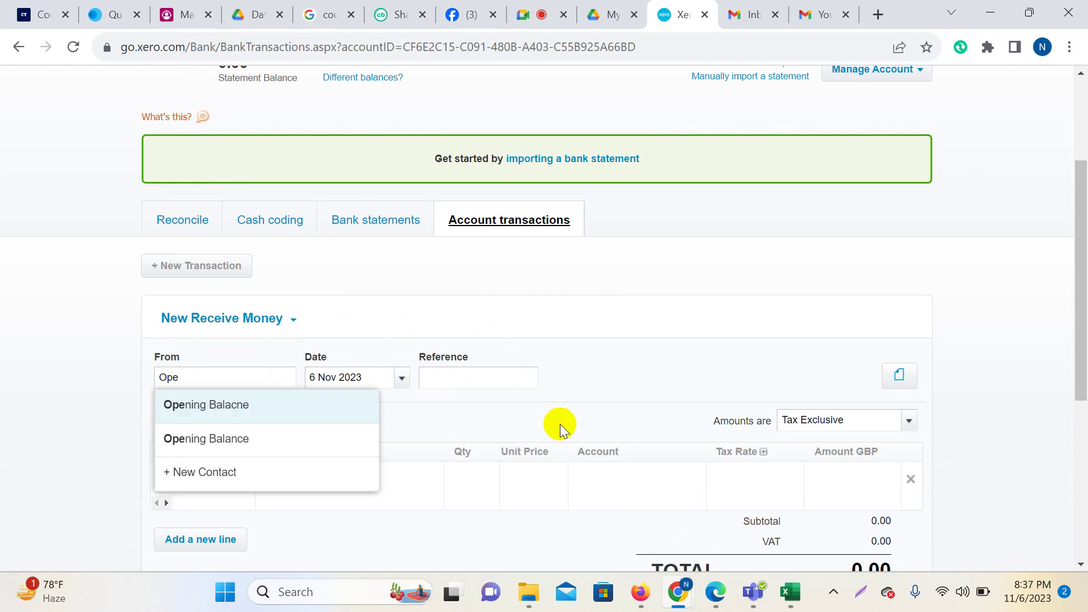
left_click(244, 406)
Add a line described 'Opening Balance' with quantity 1.
scroll(266, 340, "down", 3)
left_click(287, 311)
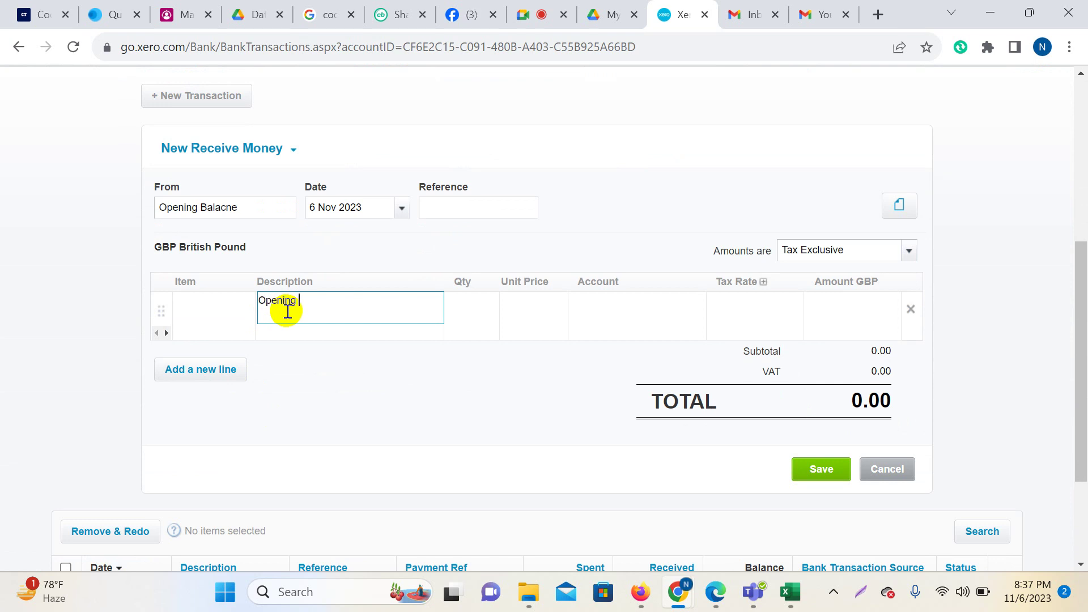
type("Opening Balance")
left_click(465, 309)
type("1")
left_click(542, 316)
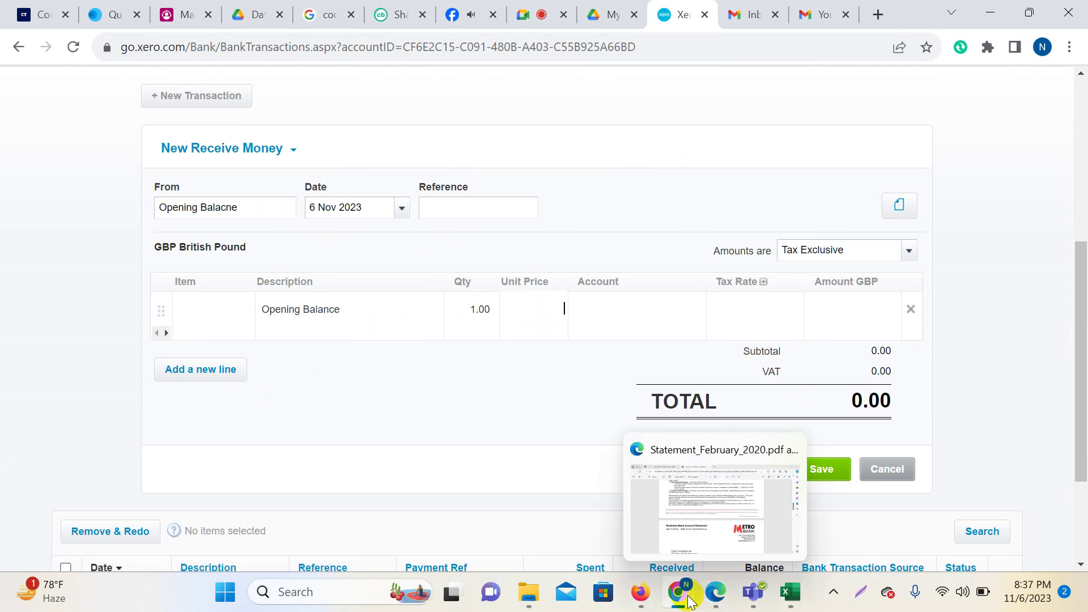
left_click(612, 508)
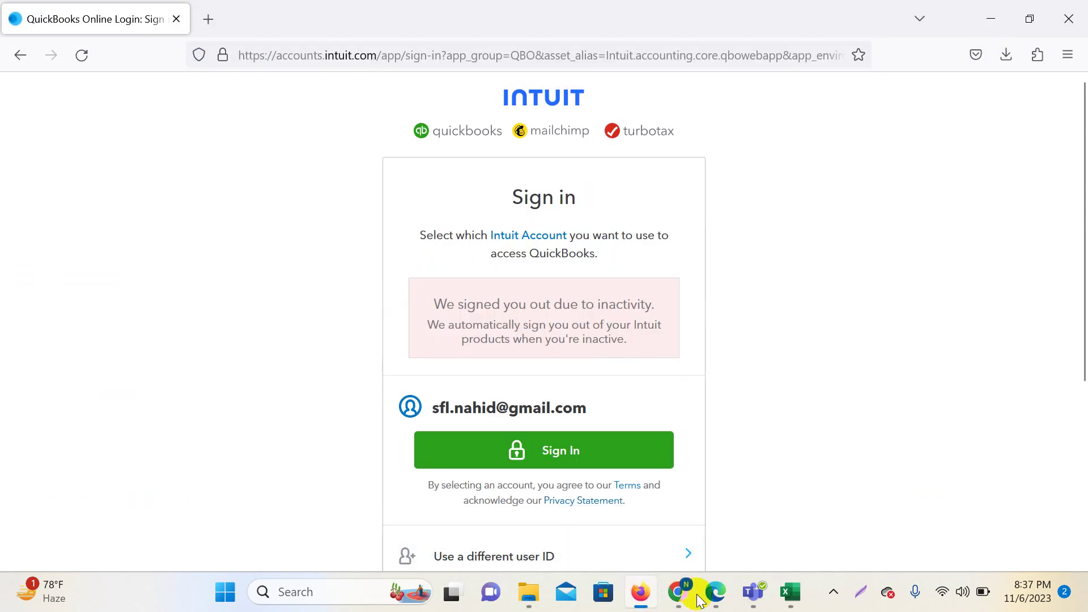
Look up the £399.47 opening balance in the February 2020 statement PDF and begin entering it in Xero.
left_click(603, 453)
scroll(433, 422, "up", 10)
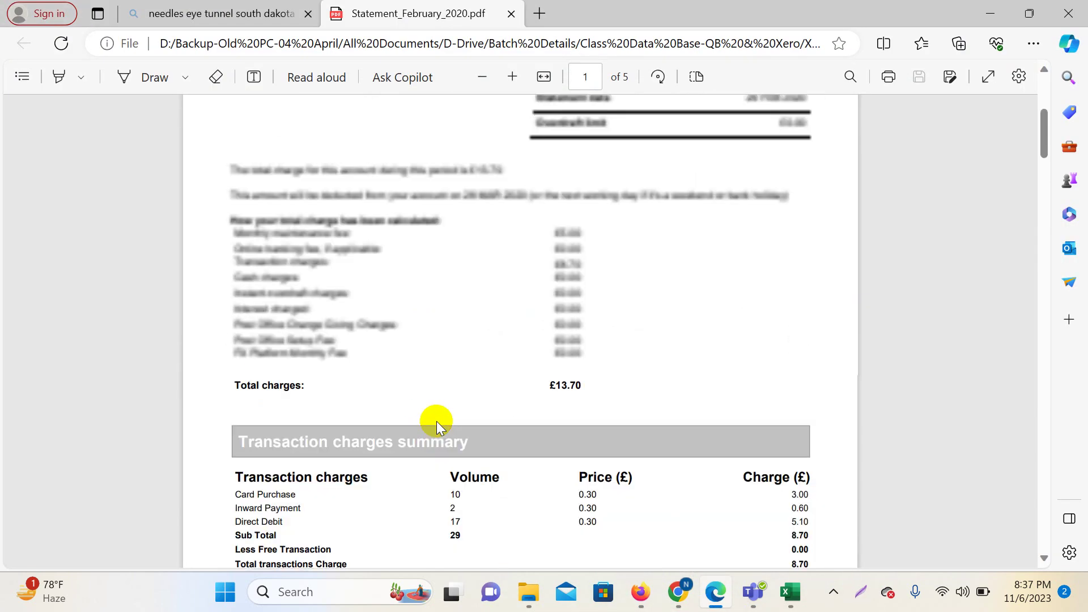
scroll(438, 425, "up", 5)
scroll(566, 433, "down", 20)
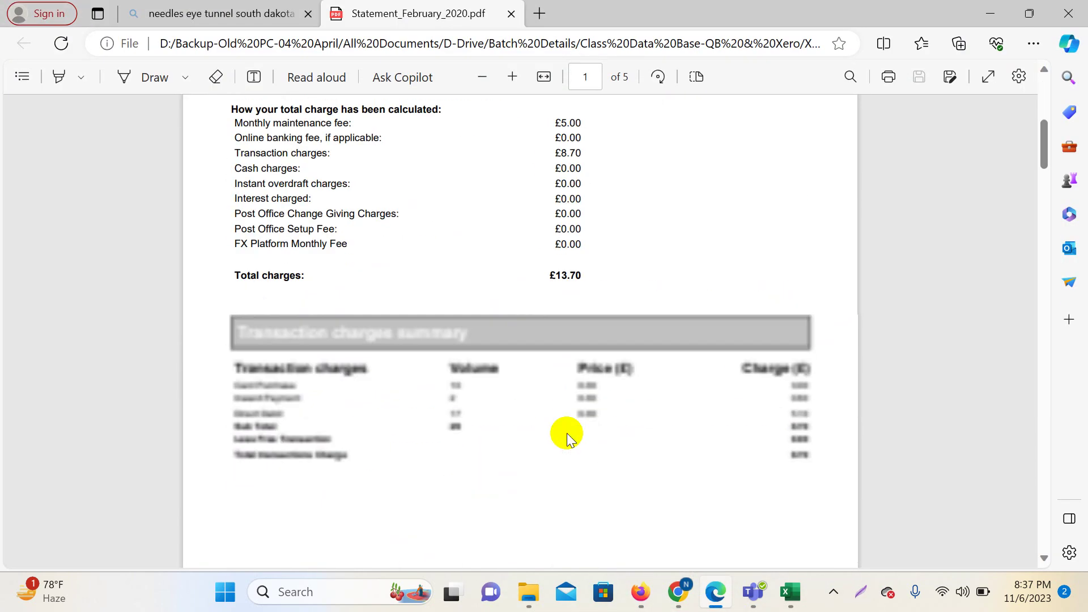
scroll(567, 433, "down", 15)
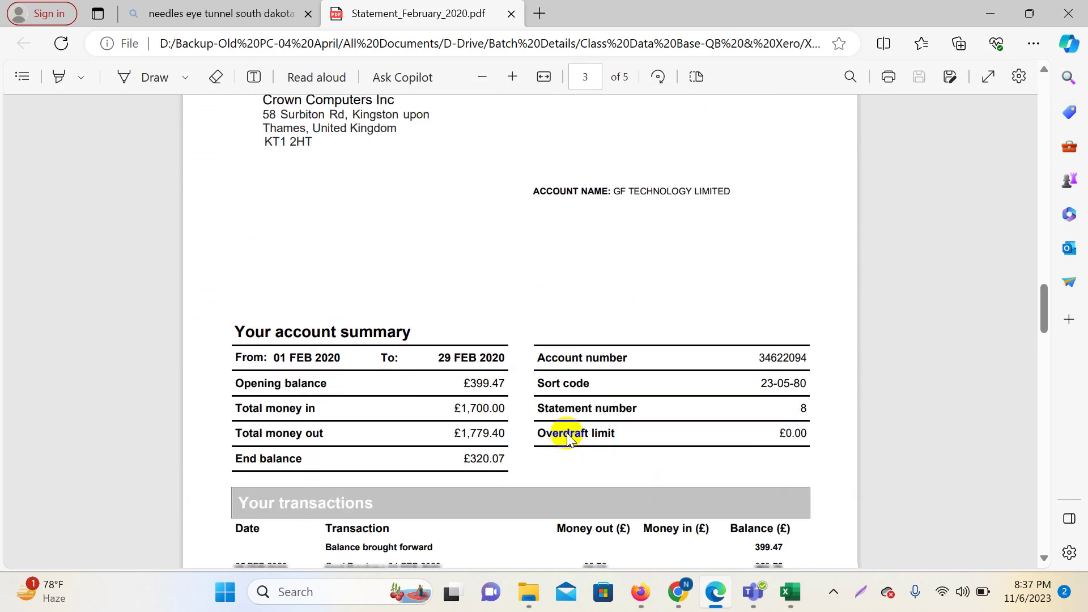
scroll(552, 391, "up", 1)
mouse_move(678, 591)
left_click(595, 478)
type("399.47")
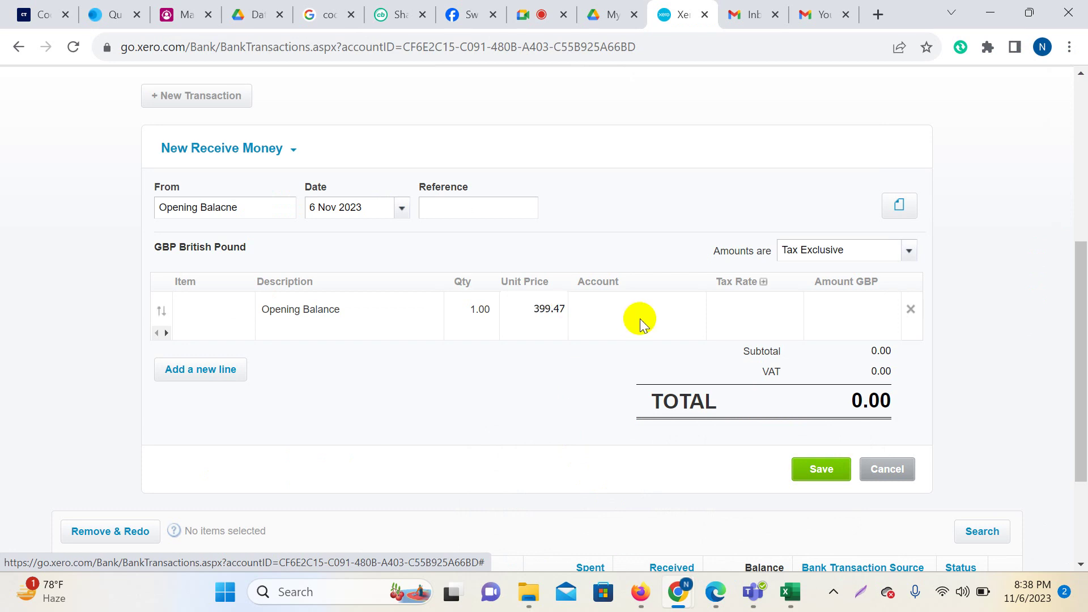
Set the unit price to 399.47 and code the line to 950 - Capital - x,xxx Ordinary Shares.
left_click(641, 317)
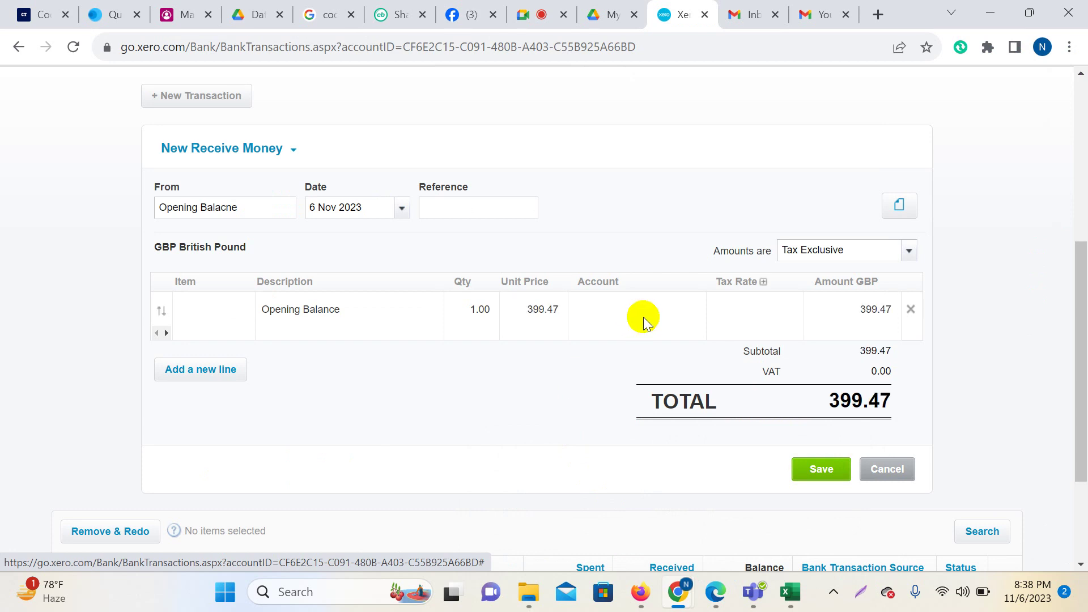
type("c")
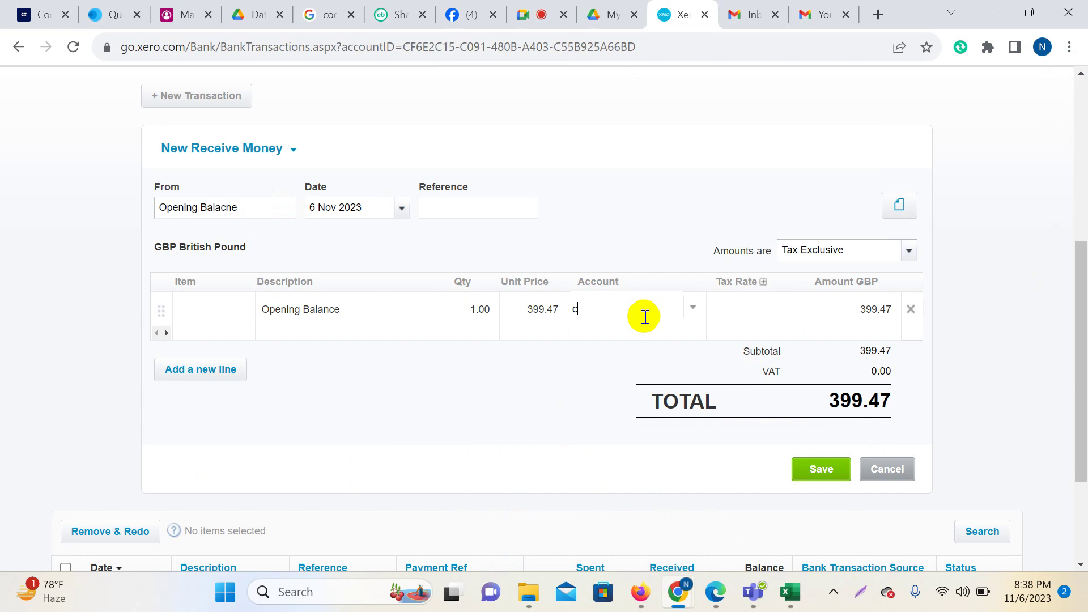
type("ap")
left_click(649, 344)
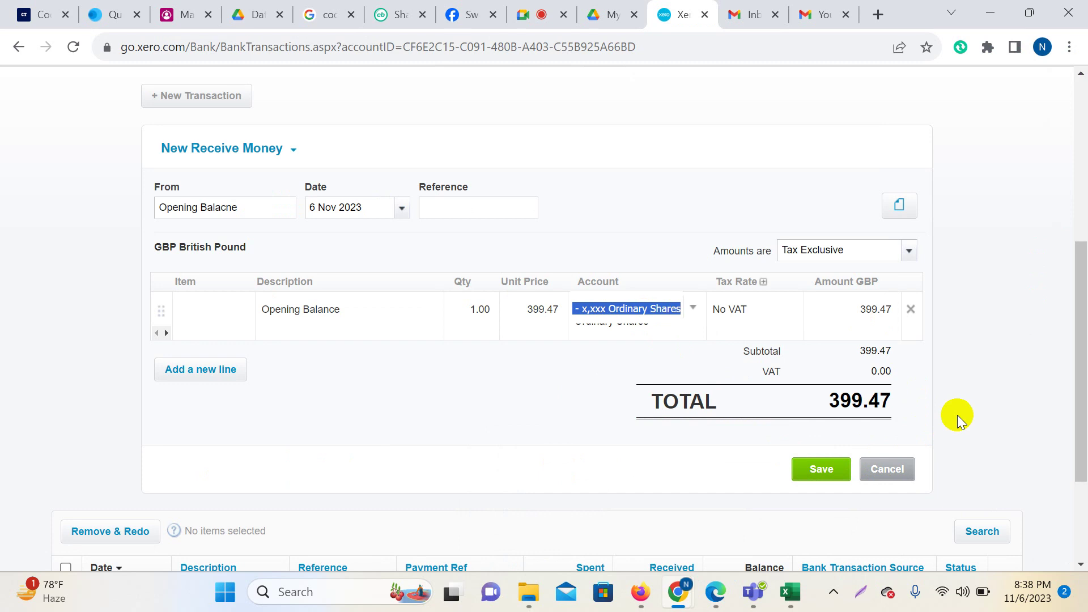
Double-check the 399.47 opening balance figure on the February 2020 statement PDF.
mouse_move(724, 599)
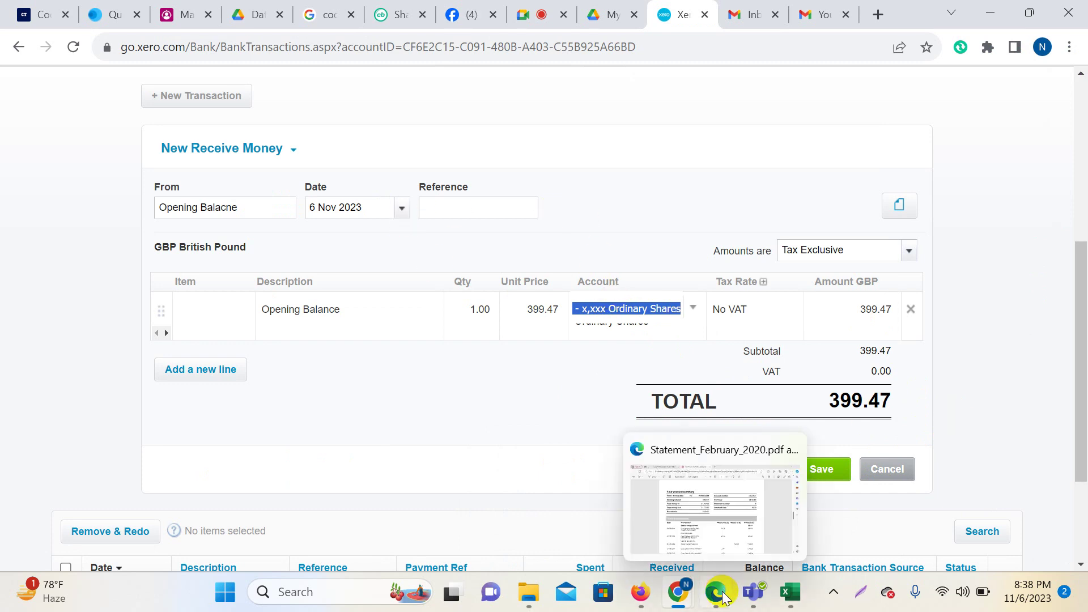
left_click(722, 498)
double_click(484, 228)
left_click(492, 234)
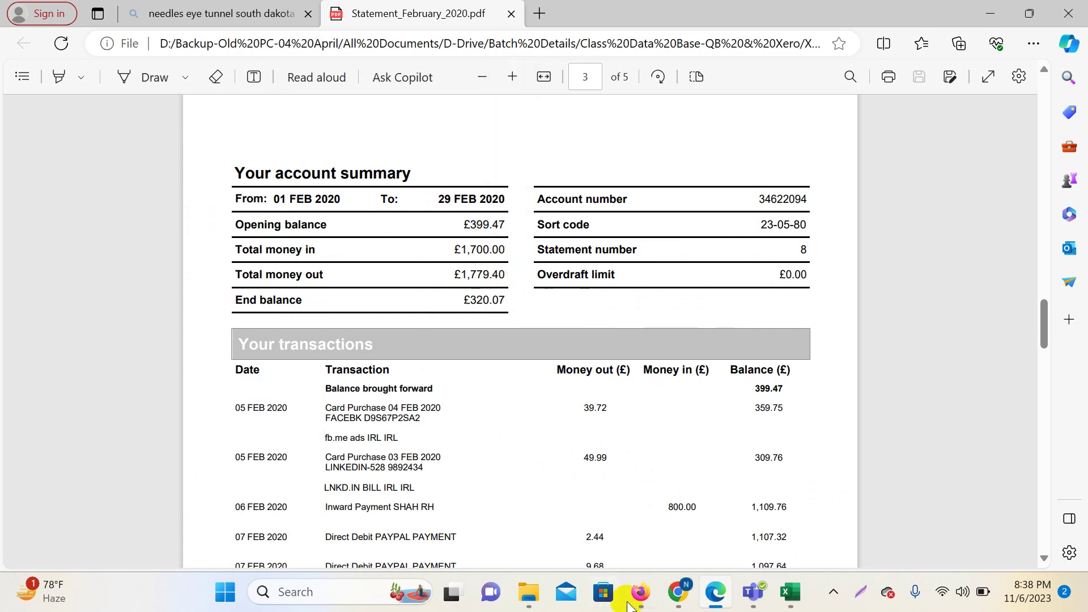
mouse_move(678, 592)
left_click(671, 550)
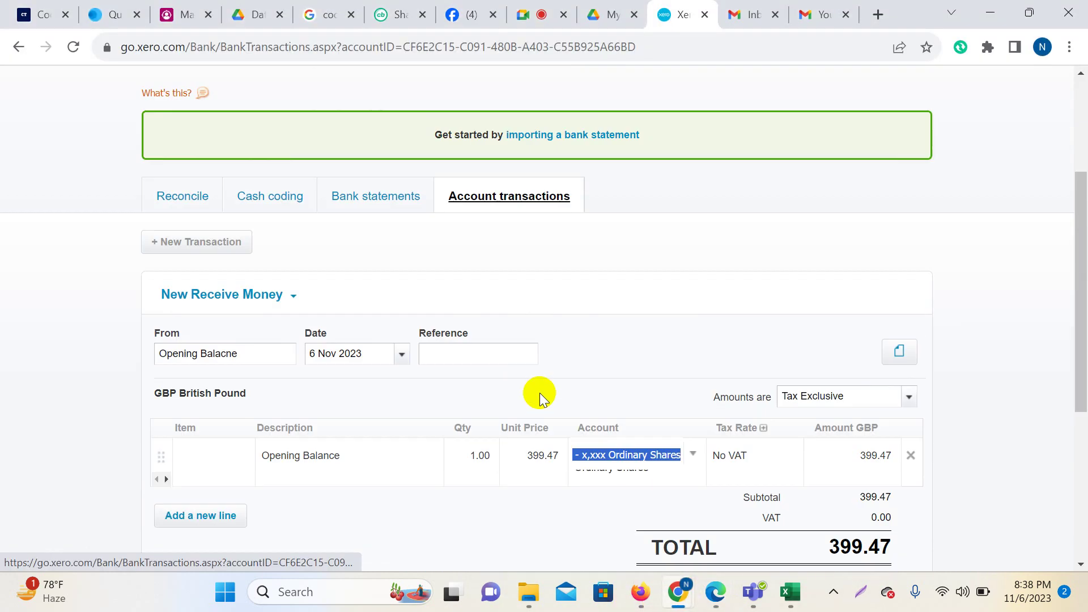
Confirm the Capital account on the Opening Balance line, with No VAT and a 399.47 total.
scroll(540, 392, "up", 1)
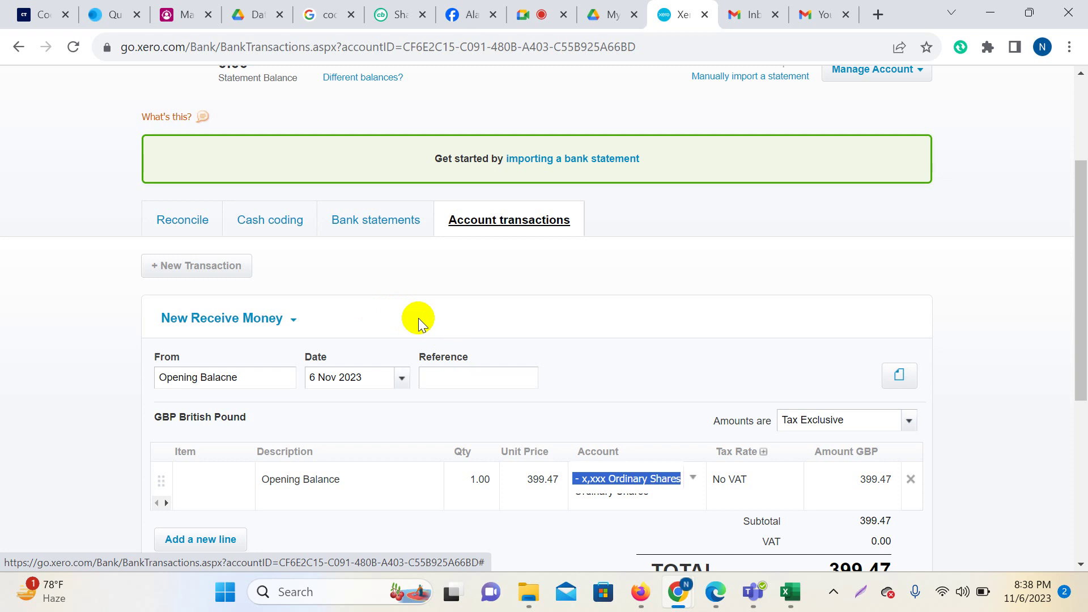
scroll(547, 329, "down", 3)
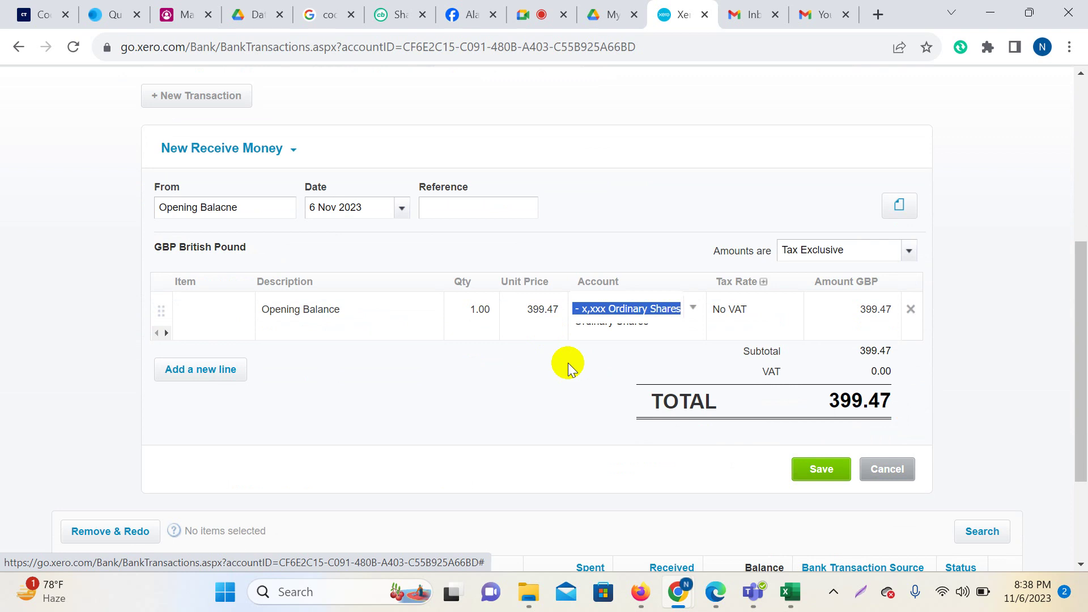
left_click(555, 368)
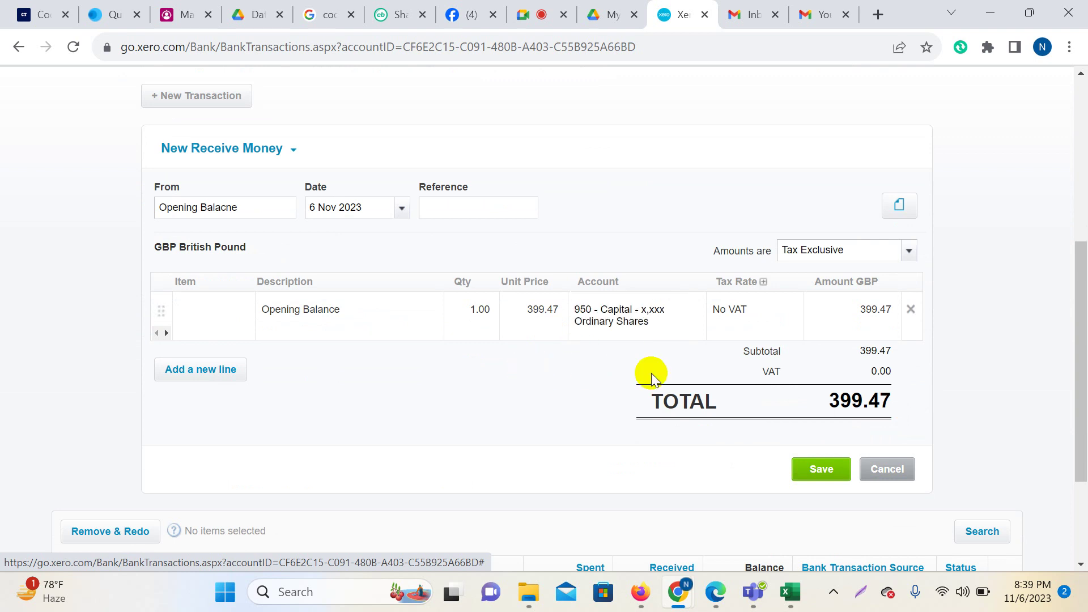
scroll(938, 366, "down", 3)
scroll(939, 366, "up", 5)
scroll(939, 366, "down", 1)
scroll(939, 366, "down", 2)
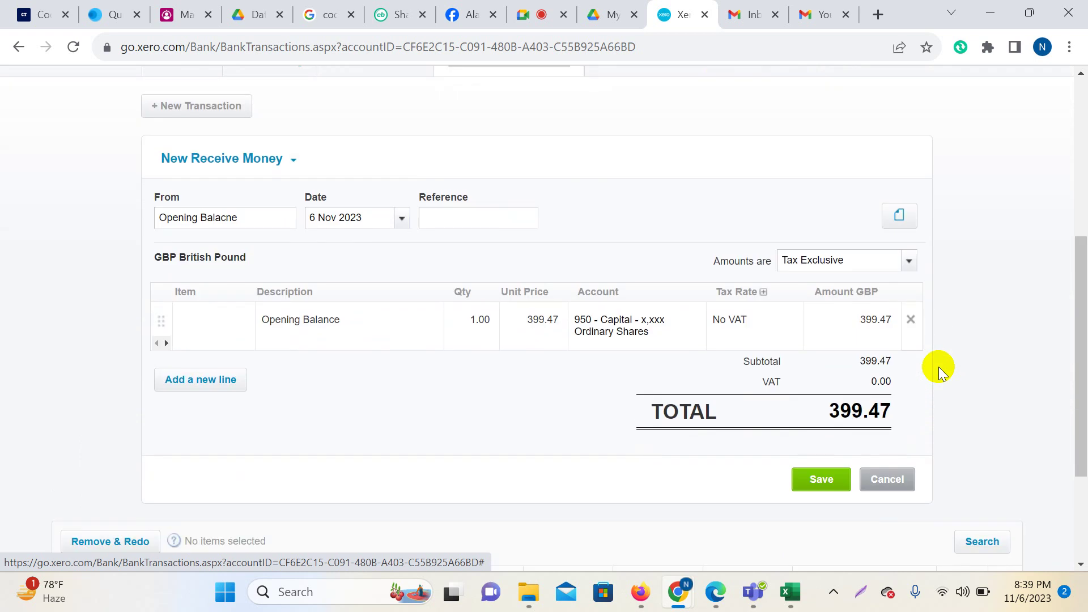
Date the receipt 1 February 2020.
left_click(401, 217)
left_click(395, 250)
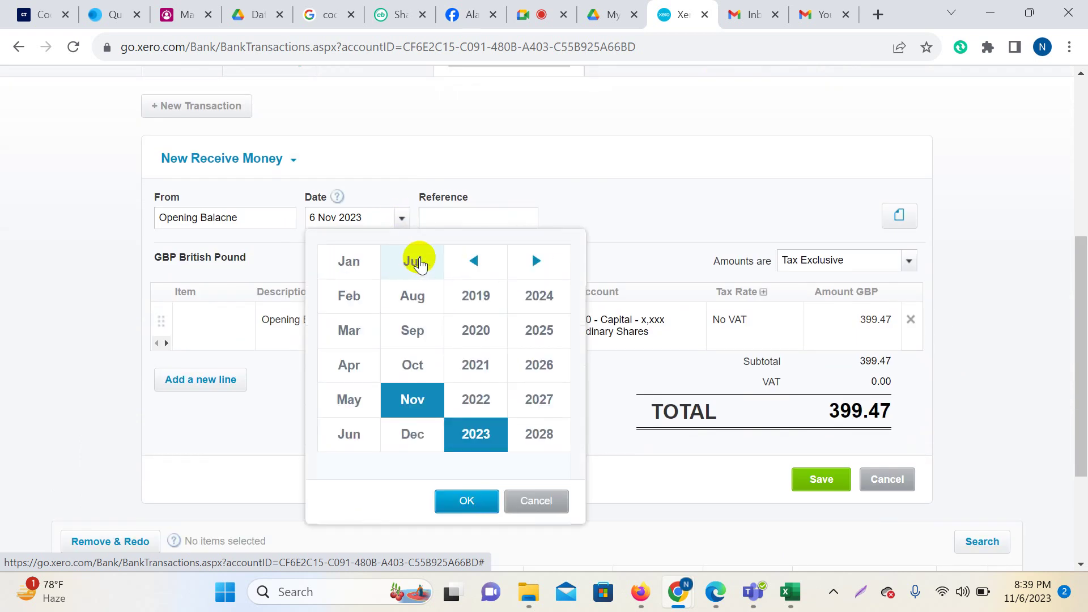
left_click(349, 296)
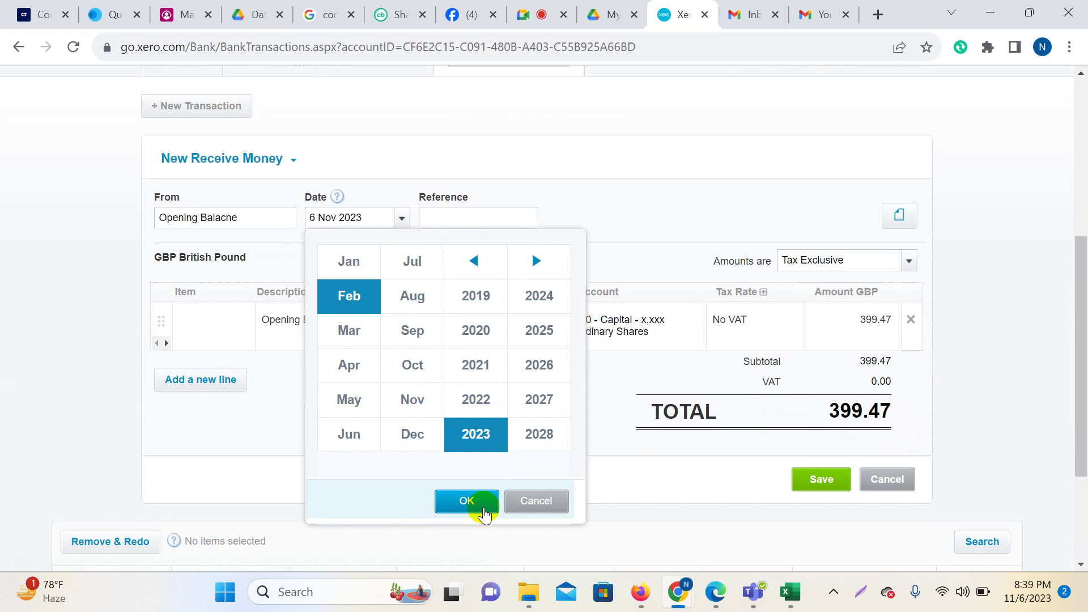
left_click(476, 331)
left_click(466, 502)
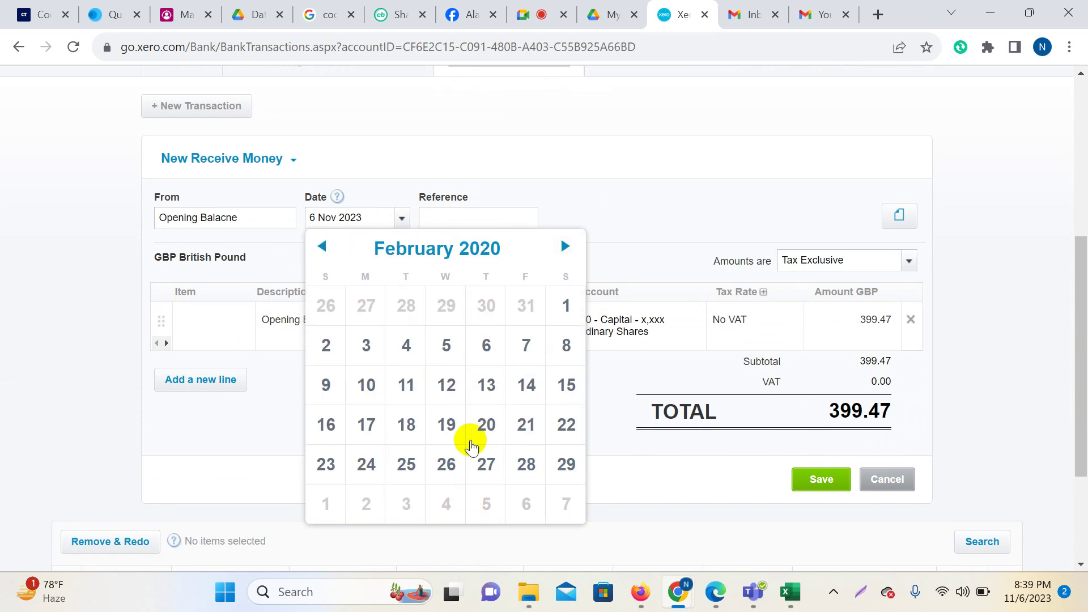
left_click(562, 307)
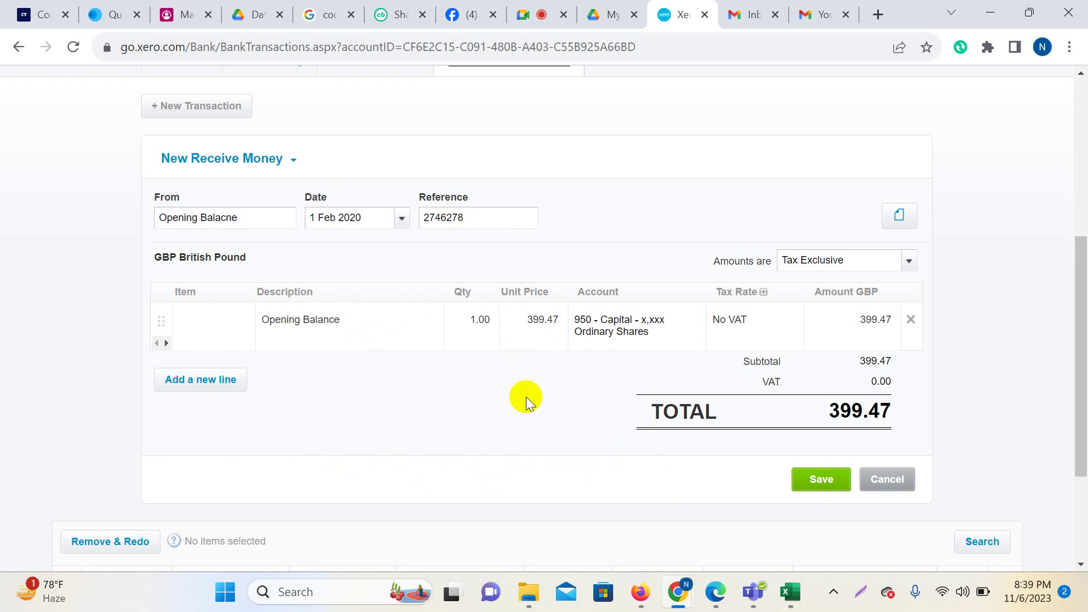
Save the opening balance receipt and reload so it lists as an unreconciled 399.47 transaction.
left_click(823, 479)
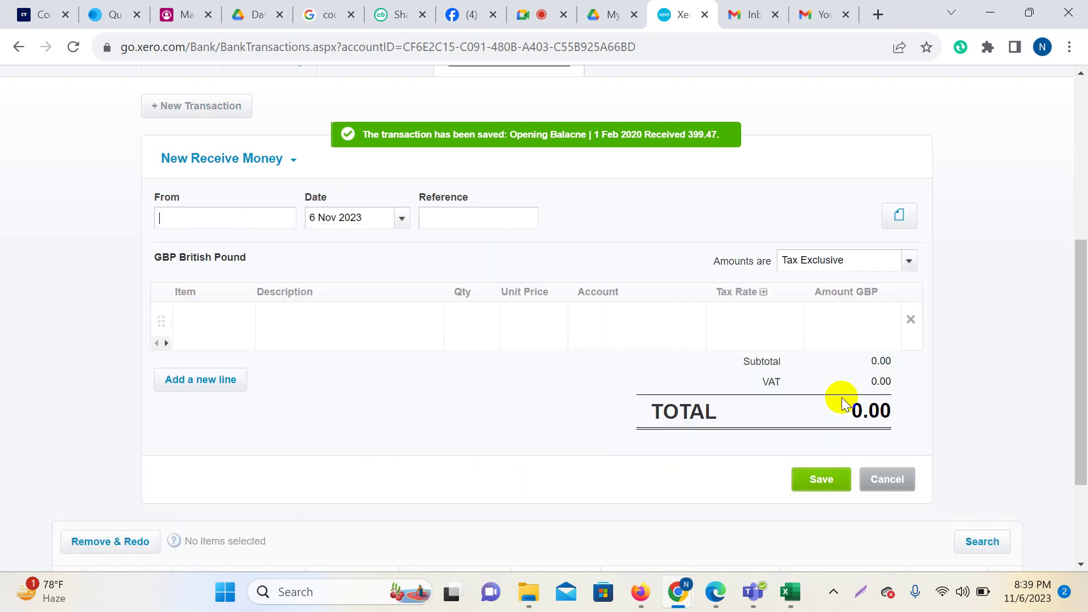
scroll(842, 403, "up", 6)
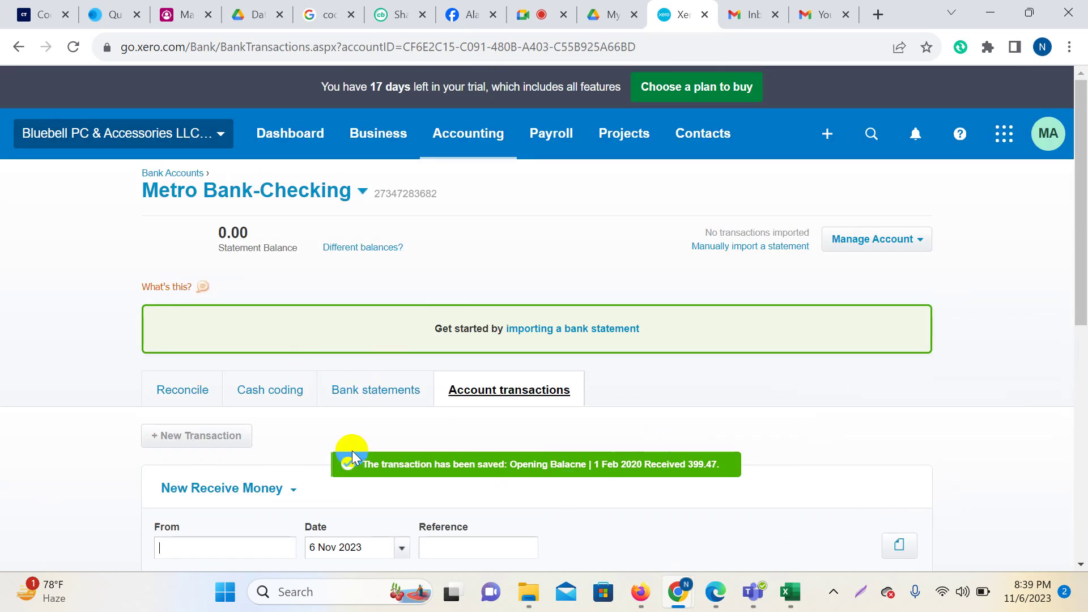
left_click(73, 47)
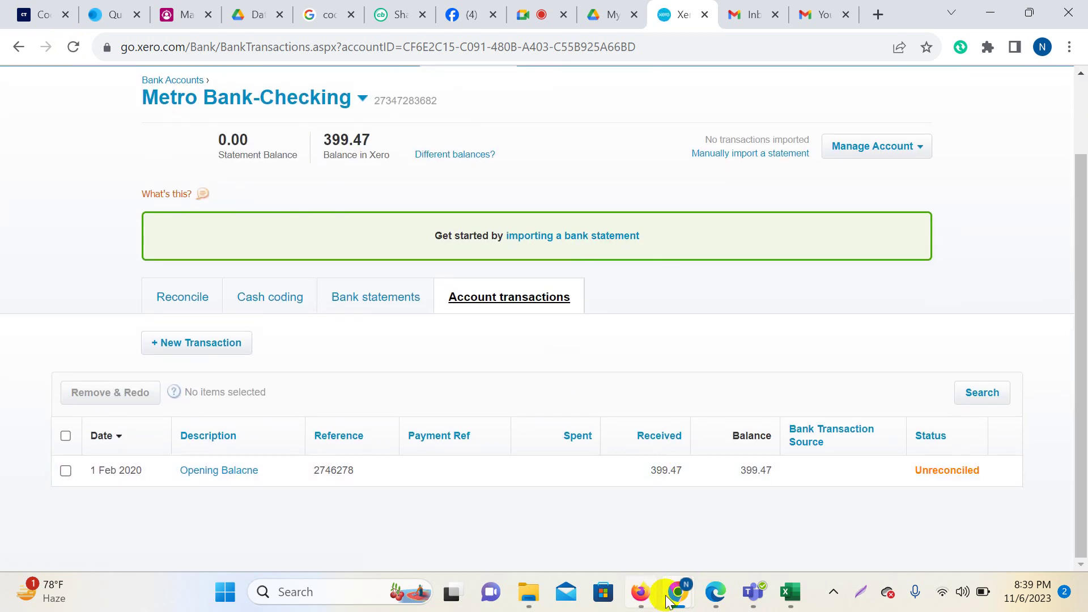
mouse_move(674, 599)
left_click(627, 529)
Check the Google Meet call, then return to the Xero Metro Bank-Checking page.
left_click(544, 12)
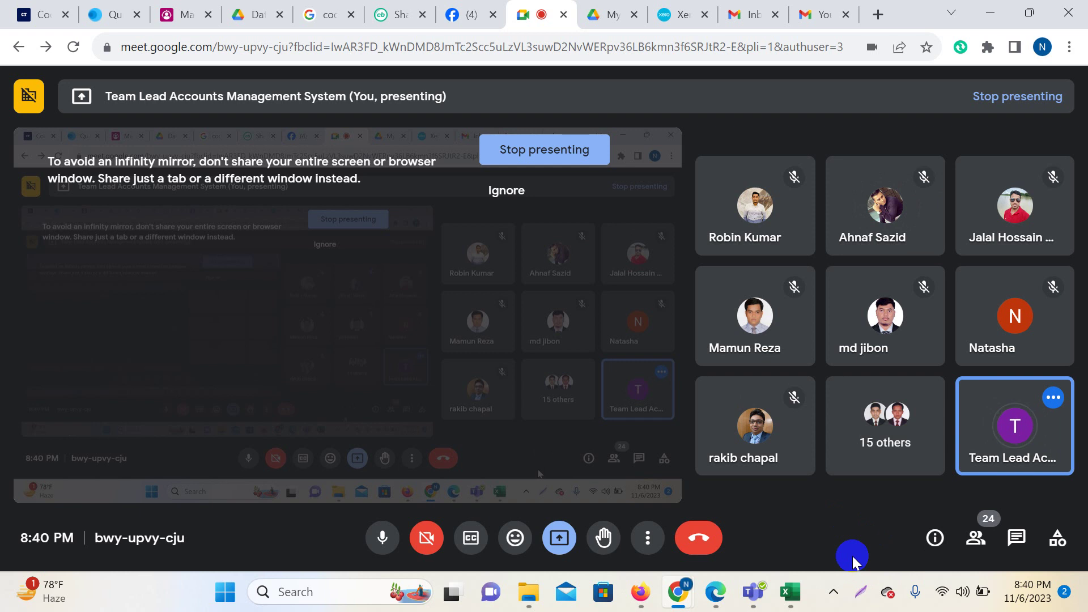
left_click(790, 591)
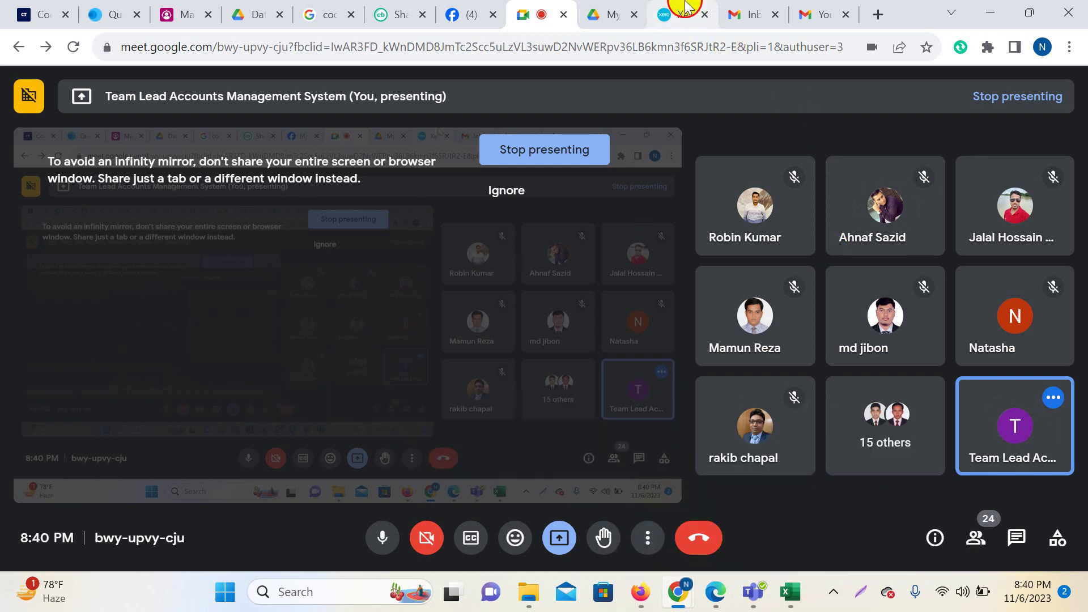
left_click(680, 14)
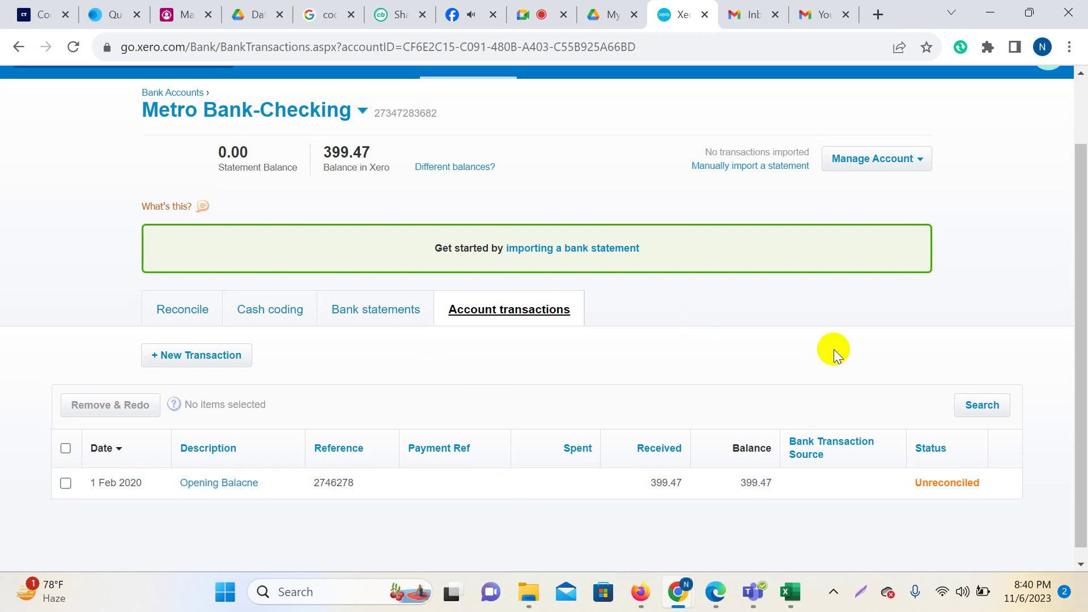
scroll(835, 349, "up", 2)
key("Print")
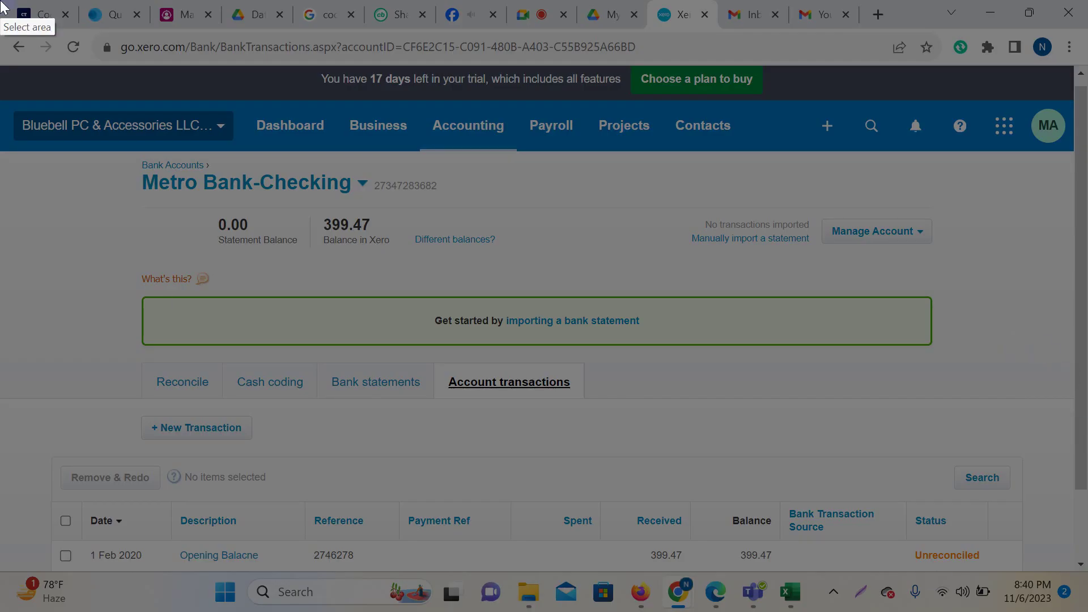
left_click_drag(0, 0, 1087, 599)
left_click(833, 466)
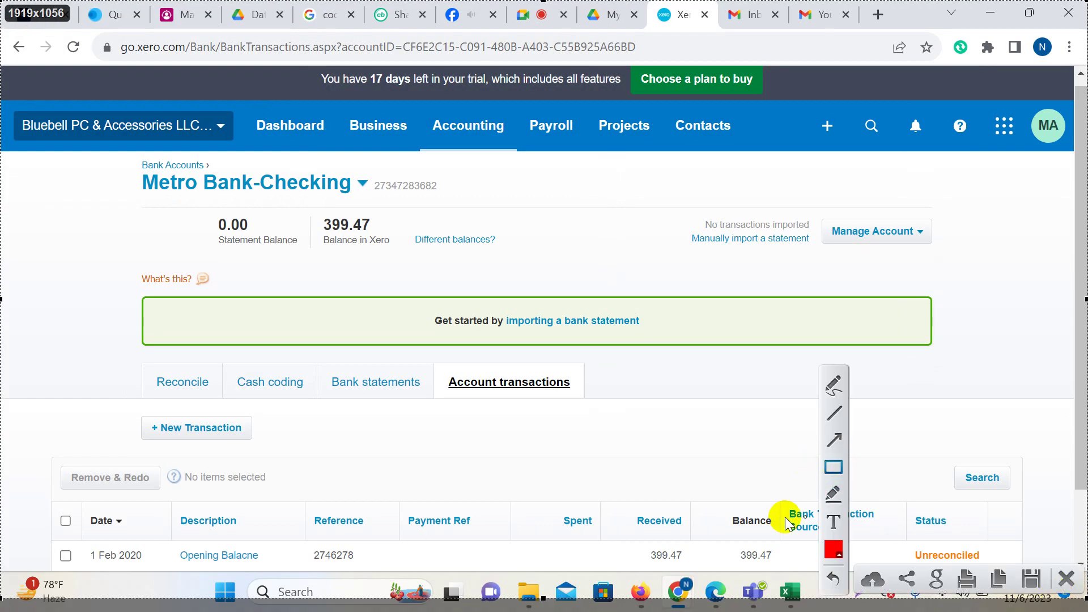
left_click_drag(199, 204, 306, 262)
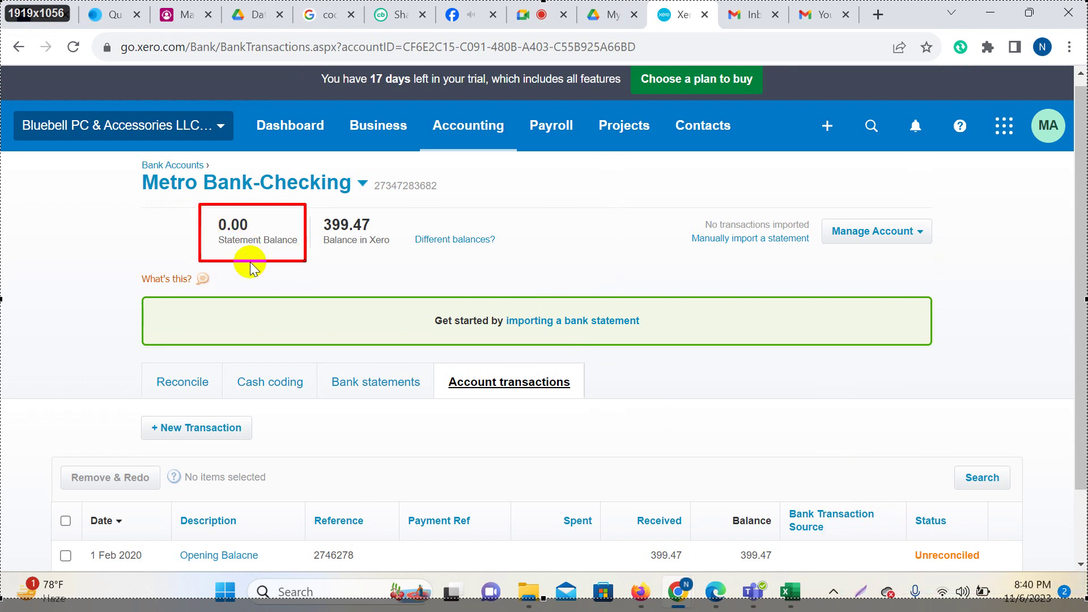
left_click_drag(211, 235, 305, 249)
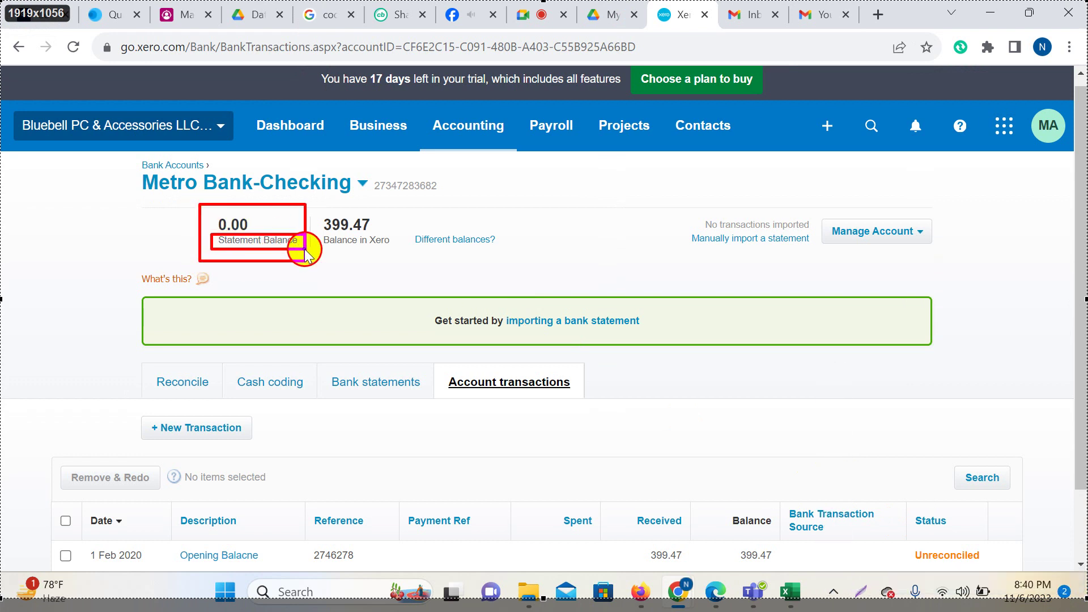
left_click_drag(314, 208, 398, 251)
mouse_move(318, 233)
left_mouse_down()
mouse_move(329, 250)
mouse_move(397, 251)
left_mouse_up()
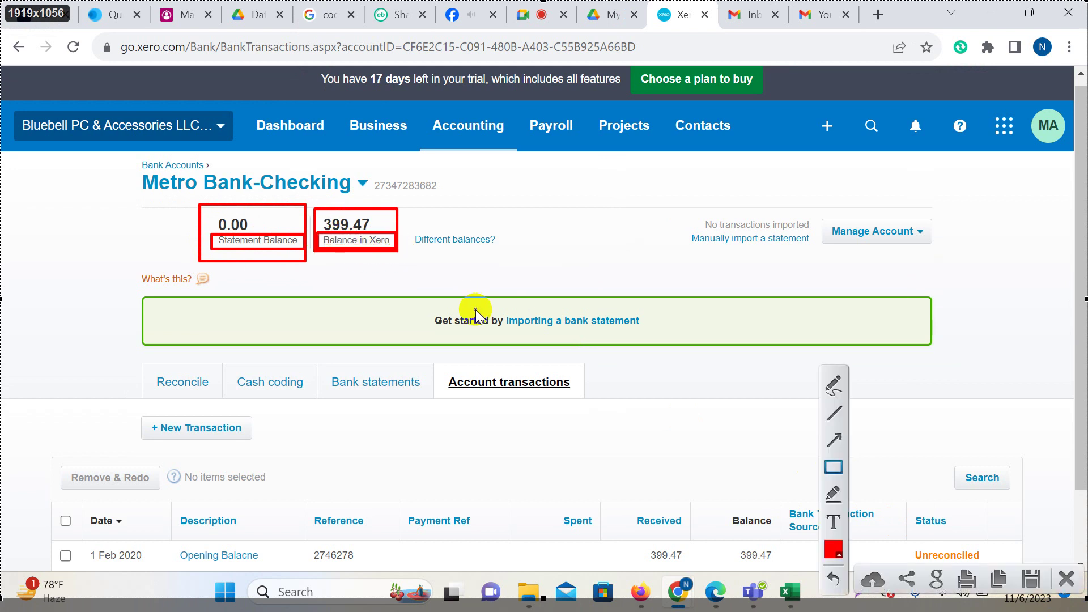
mouse_move(324, 364)
left_mouse_down()
mouse_move(426, 404)
mouse_move(582, 396)
left_mouse_up()
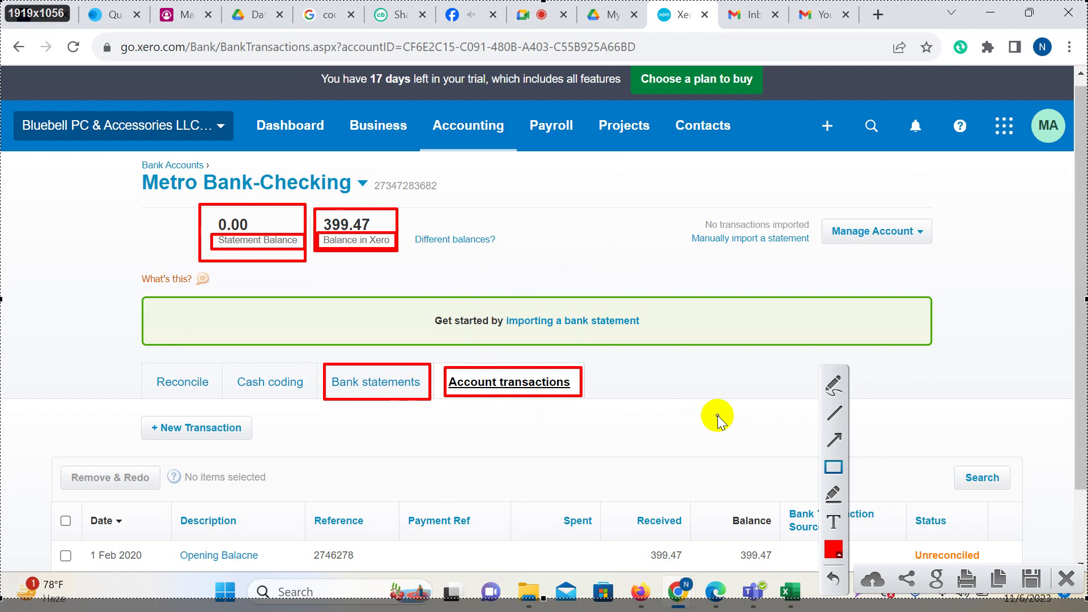
left_click(833, 383)
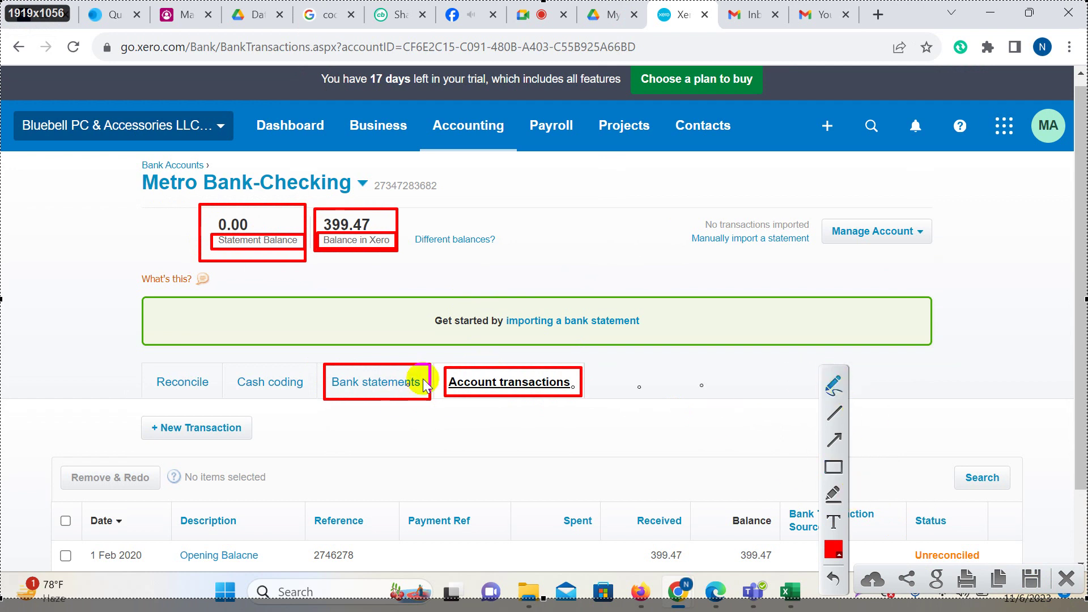
mouse_move(509, 367)
left_mouse_down()
mouse_move(420, 214)
mouse_move(403, 219)
left_mouse_up()
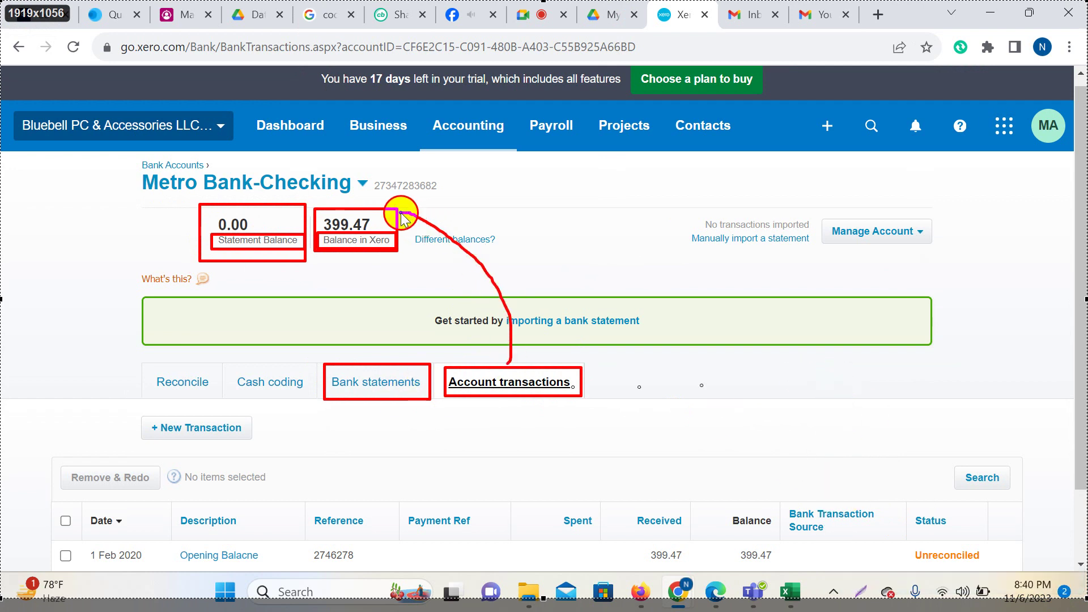
mouse_move(328, 370)
left_mouse_down()
mouse_move(244, 283)
mouse_move(250, 270)
left_mouse_up()
left_click_drag(399, 211, 403, 208)
left_click_drag(504, 358, 506, 362)
left_click_drag(326, 358, 327, 367)
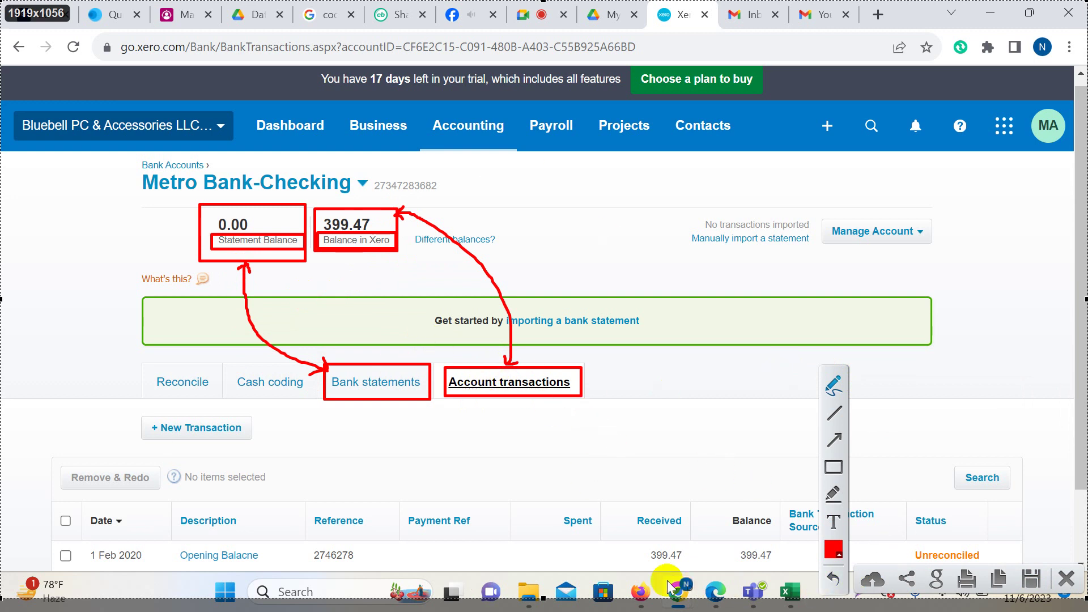
mouse_move(666, 542)
left_mouse_down()
mouse_move(692, 546)
mouse_move(632, 565)
left_mouse_up()
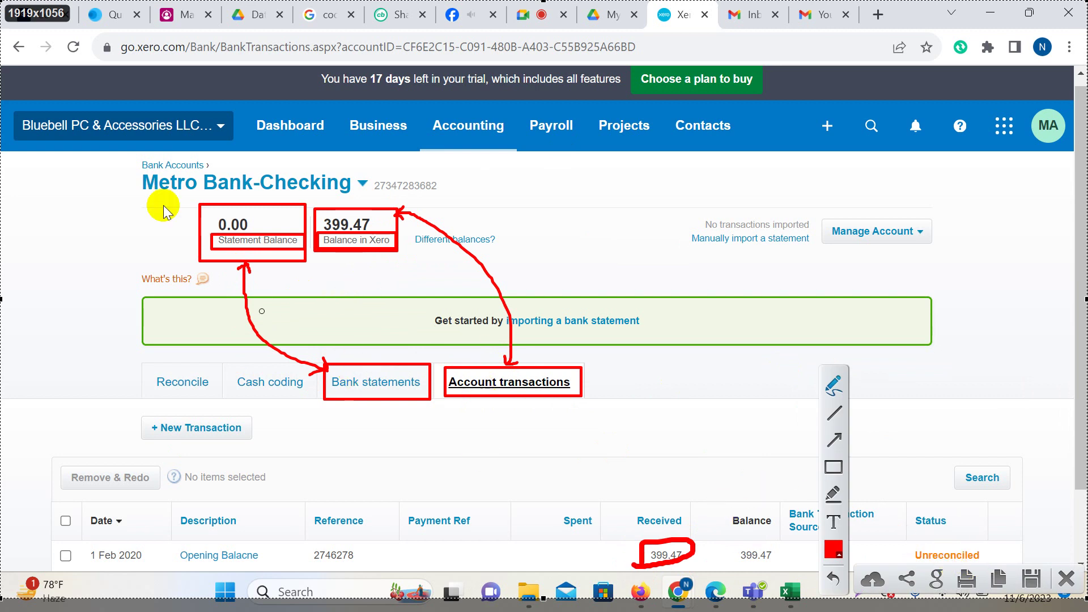
left_click_drag(271, 197, 146, 256)
left_click_drag(159, 187, 252, 262)
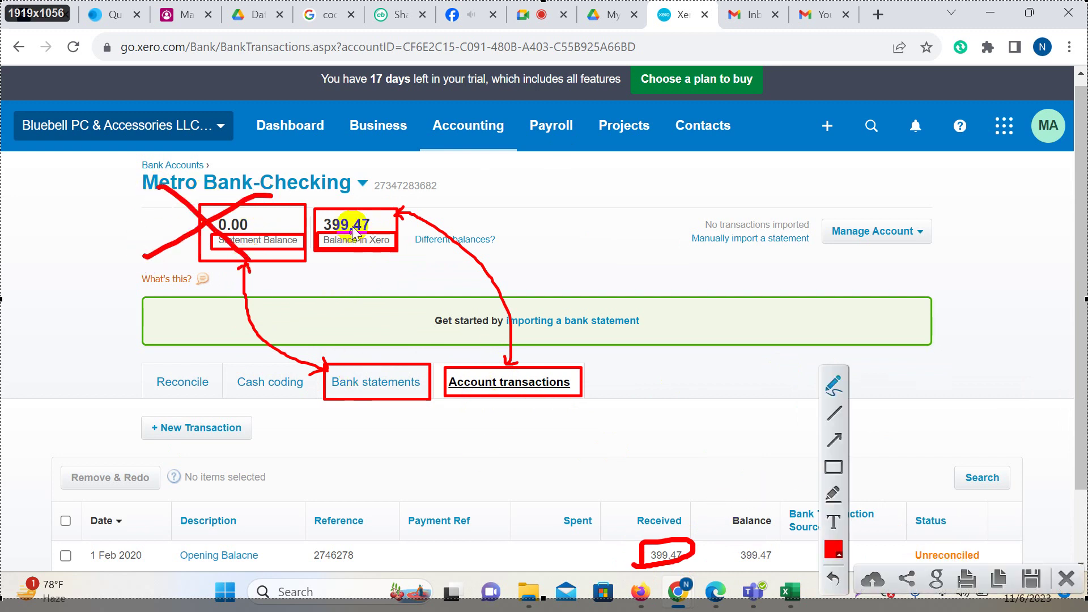
left_click_drag(374, 222, 469, 170)
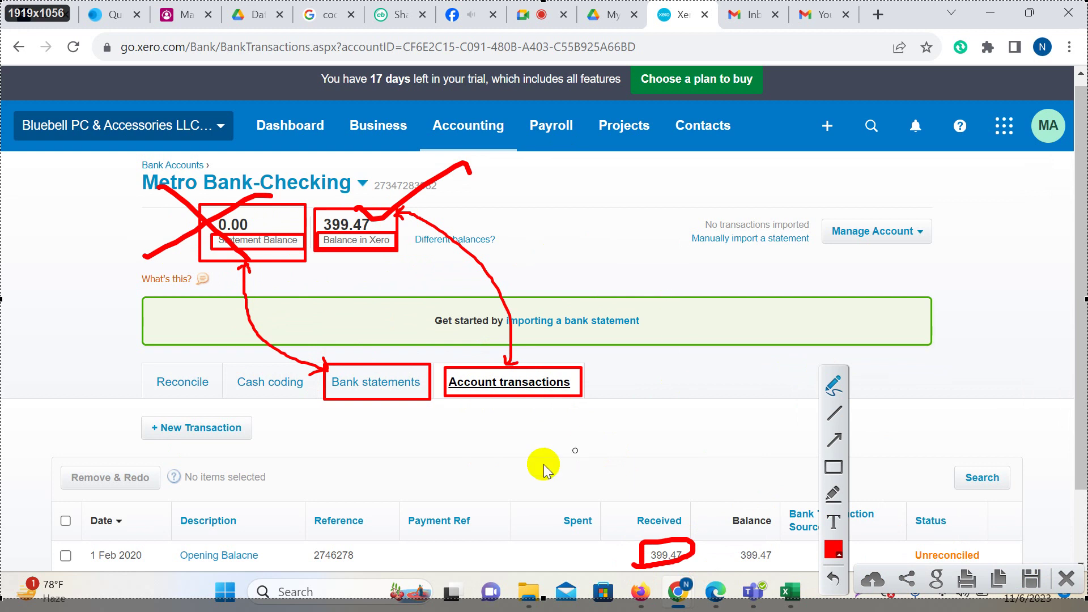
mouse_move(548, 356)
left_mouse_down()
mouse_move(533, 357)
mouse_move(582, 422)
left_mouse_up()
left_click_drag(615, 371, 513, 359)
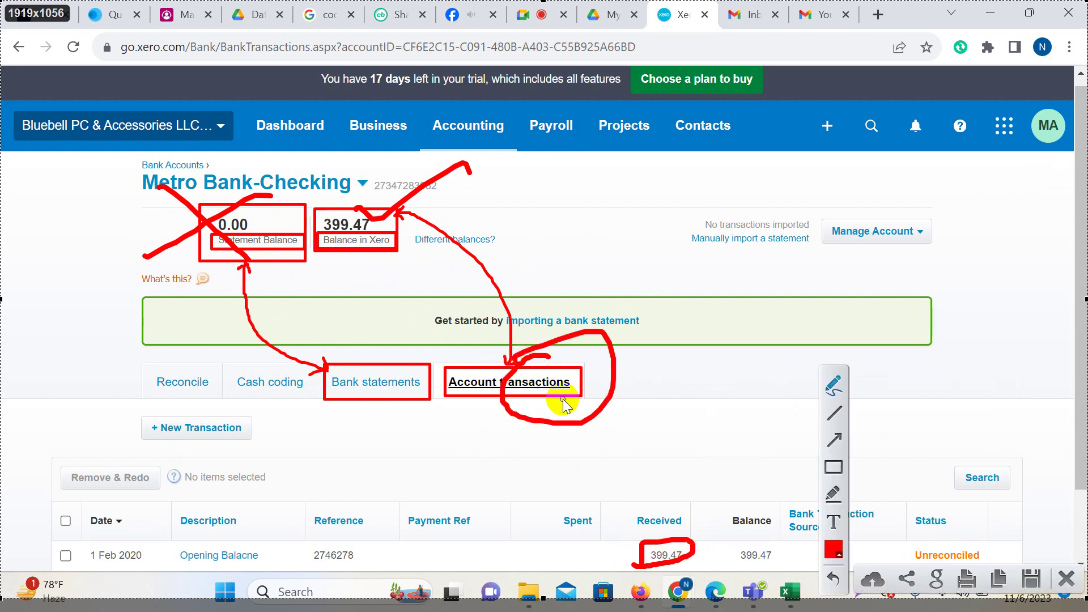
left_click_drag(639, 547, 644, 545)
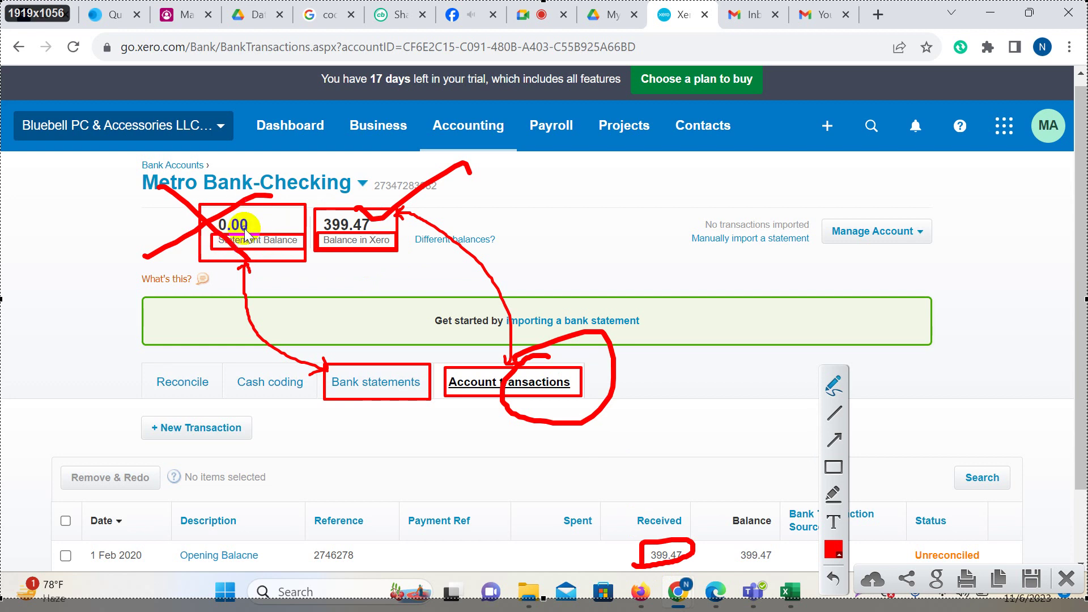
left_click_drag(245, 232, 247, 245)
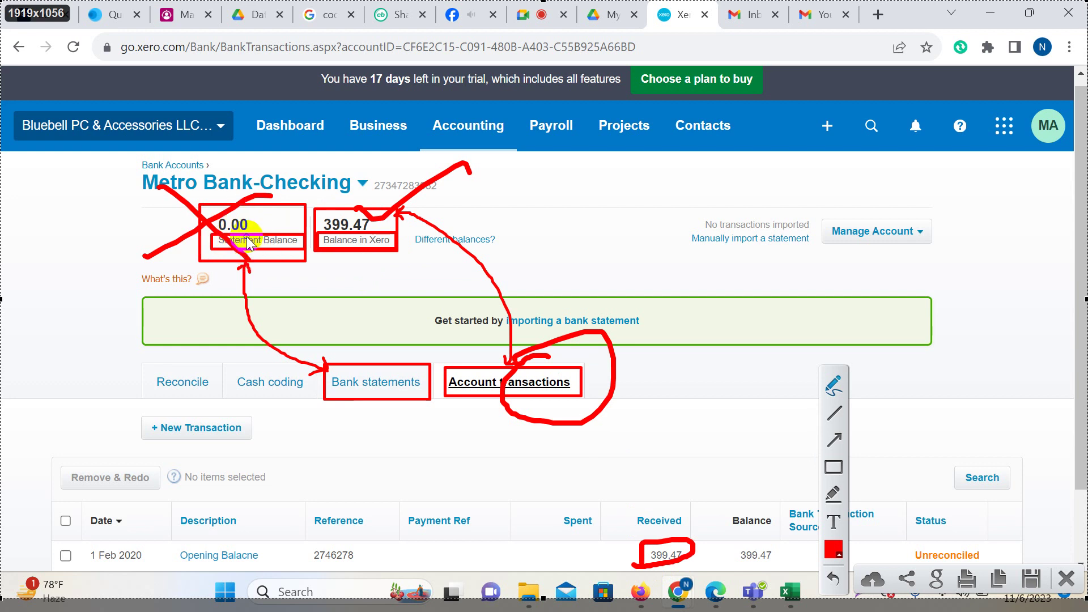
left_click(1067, 581)
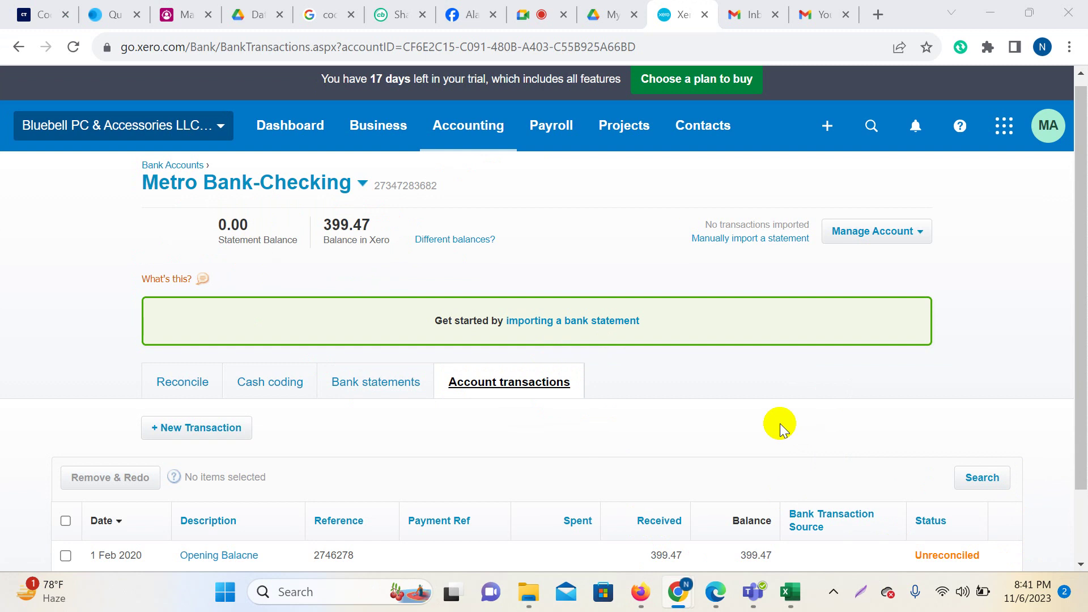
scroll(772, 420, "down", 1)
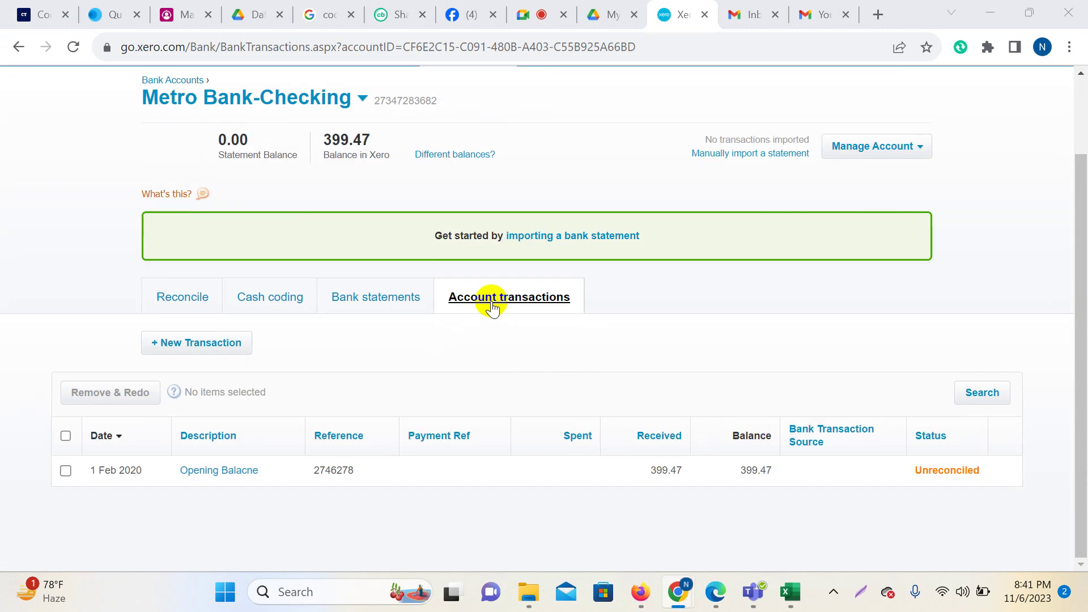
scroll(291, 206, "up", 1)
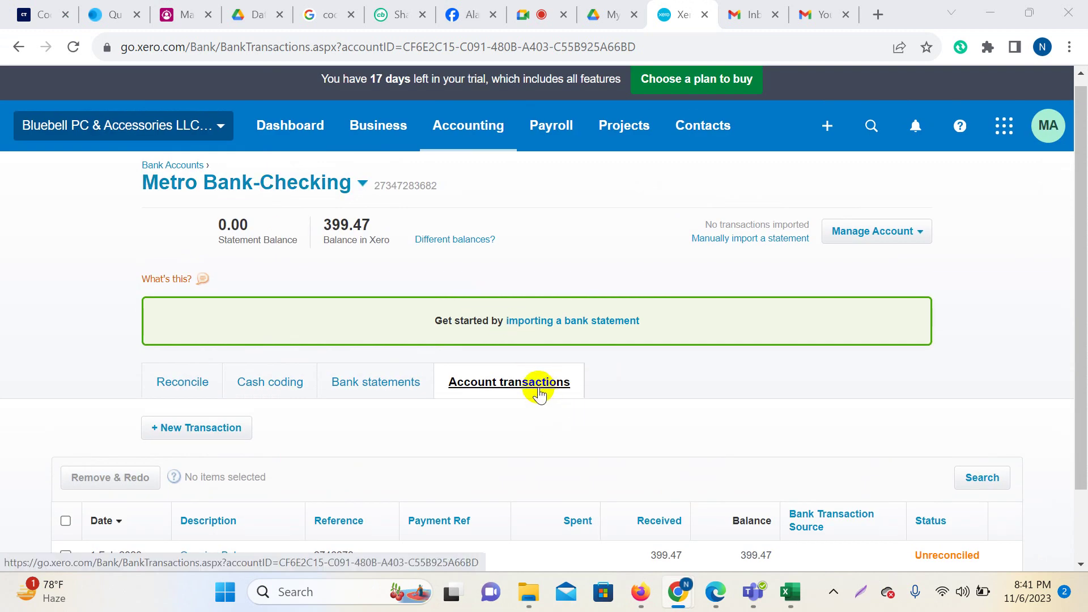
scroll(554, 390, "down", 1)
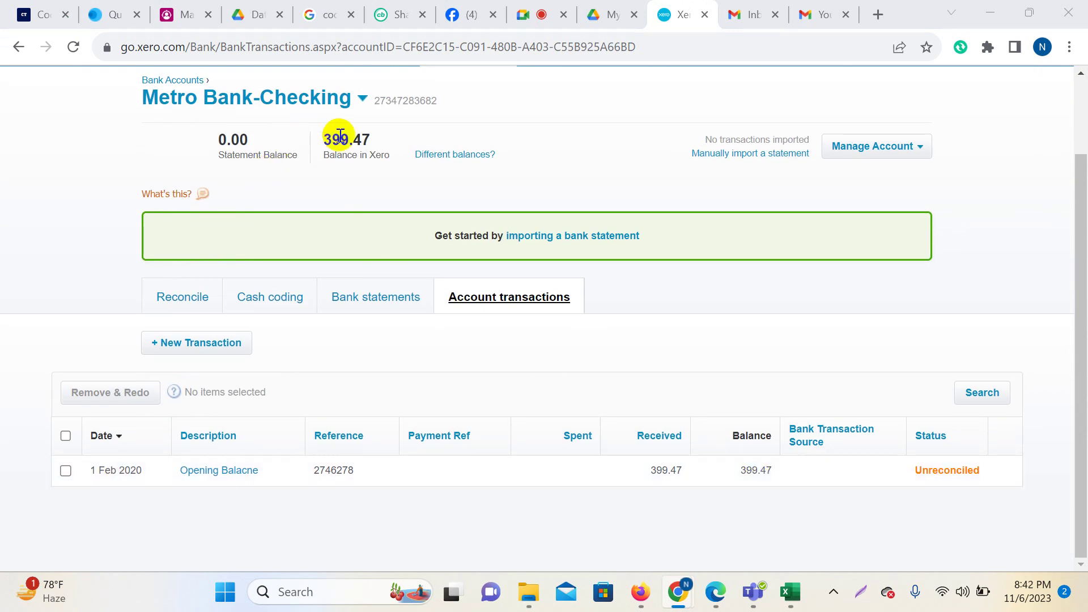
left_click_drag(327, 130, 385, 154)
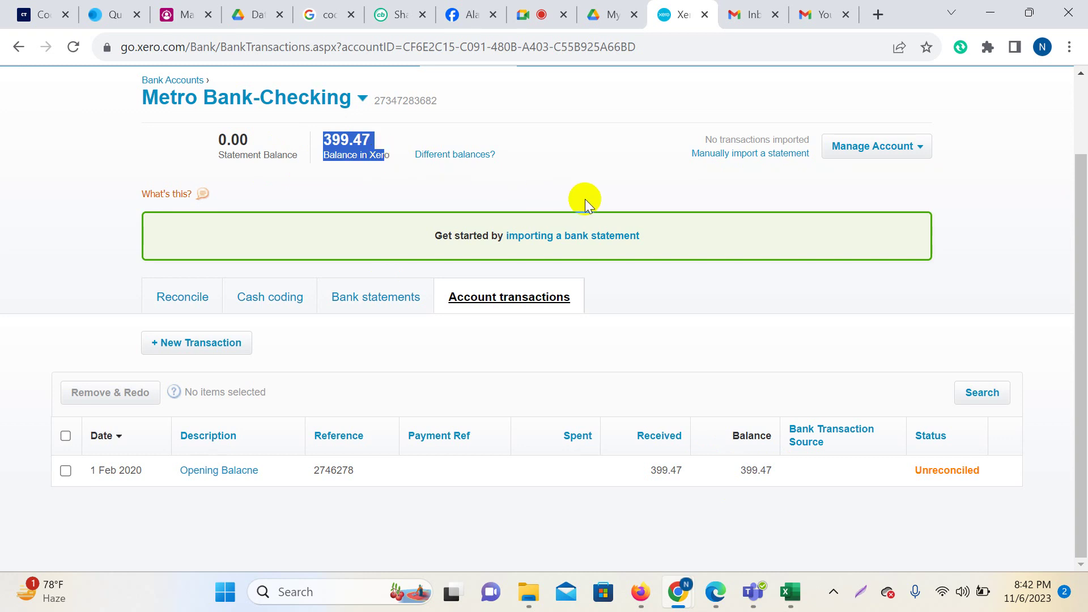
scroll(620, 334, "up", 1)
scroll(620, 335, "up", 1)
left_click(655, 379)
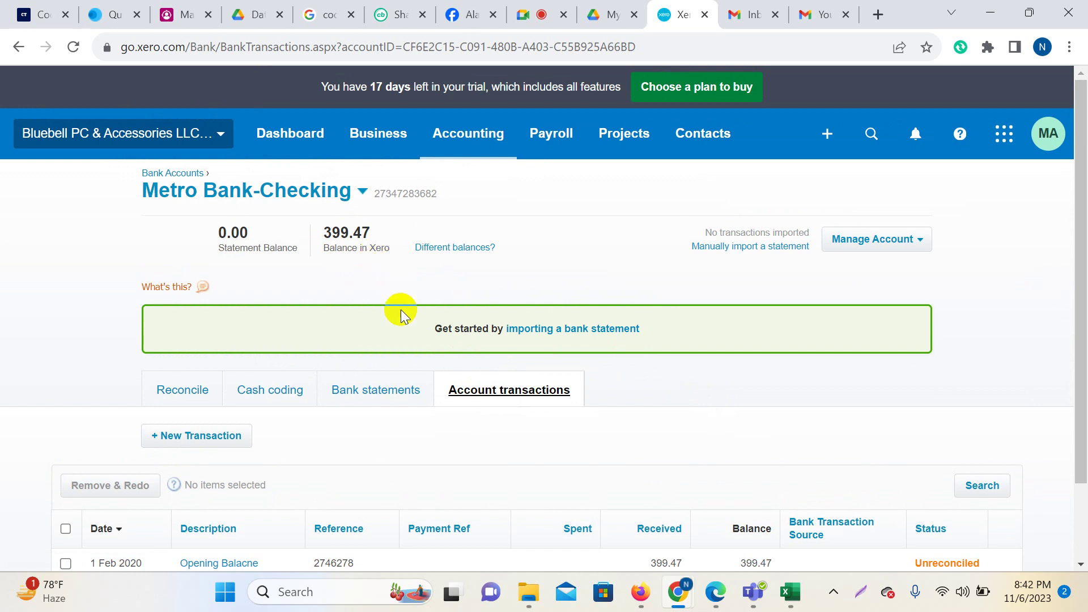
scroll(395, 312, "down", 2)
Show the Metro Bank-Checking bank statement lines and highlight the 0.00 Statement Balance.
left_click(346, 316)
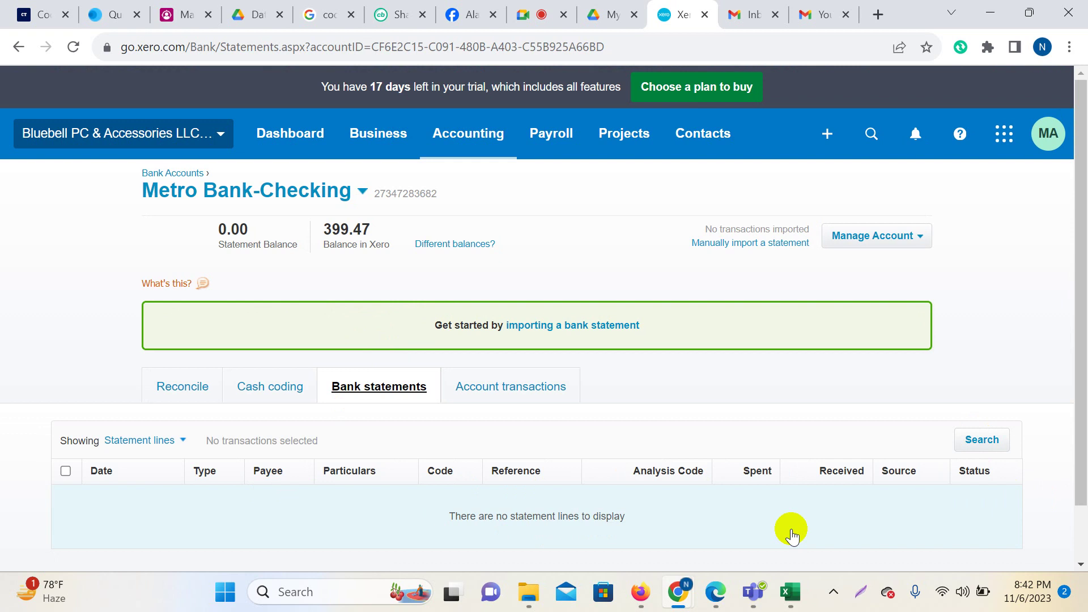
scroll(772, 516, "down", 1)
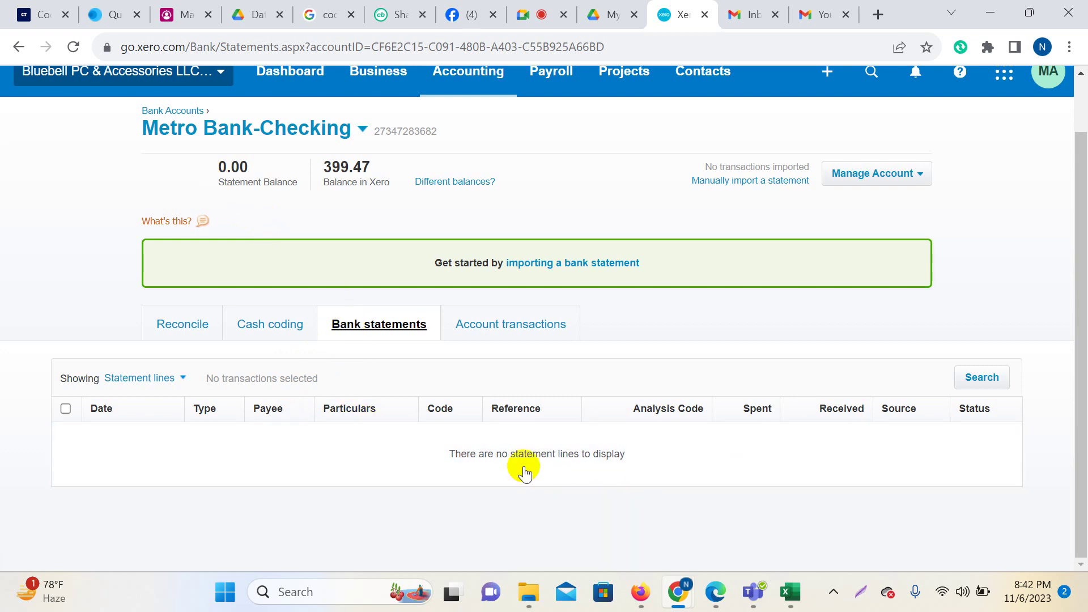
left_click_drag(215, 162, 281, 186)
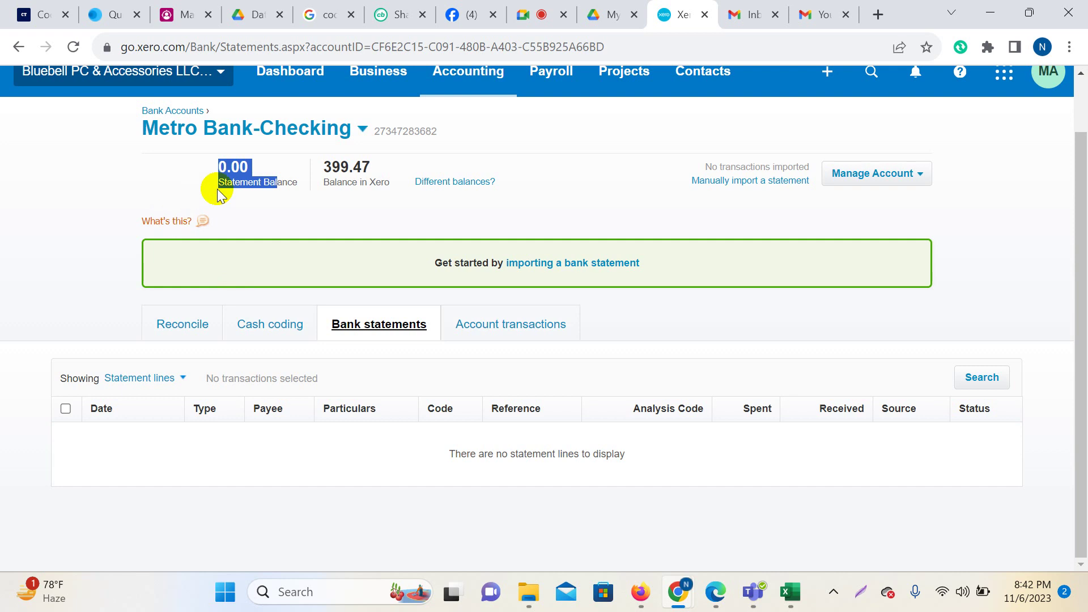
mouse_move(267, 185)
left_mouse_down()
mouse_move(236, 146)
mouse_move(232, 184)
left_mouse_up()
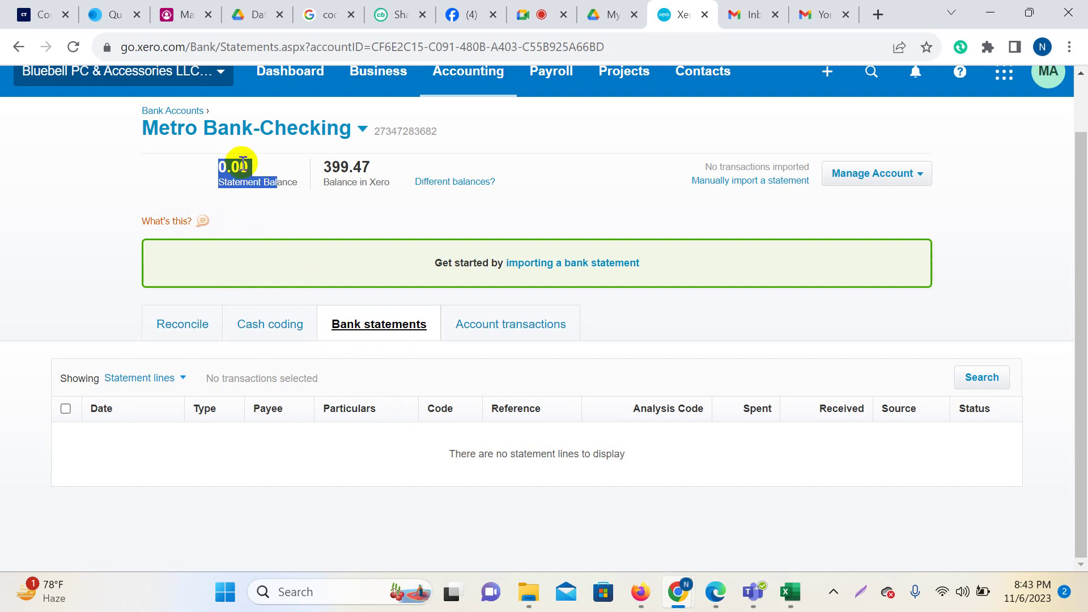
left_click_drag(218, 164, 295, 192)
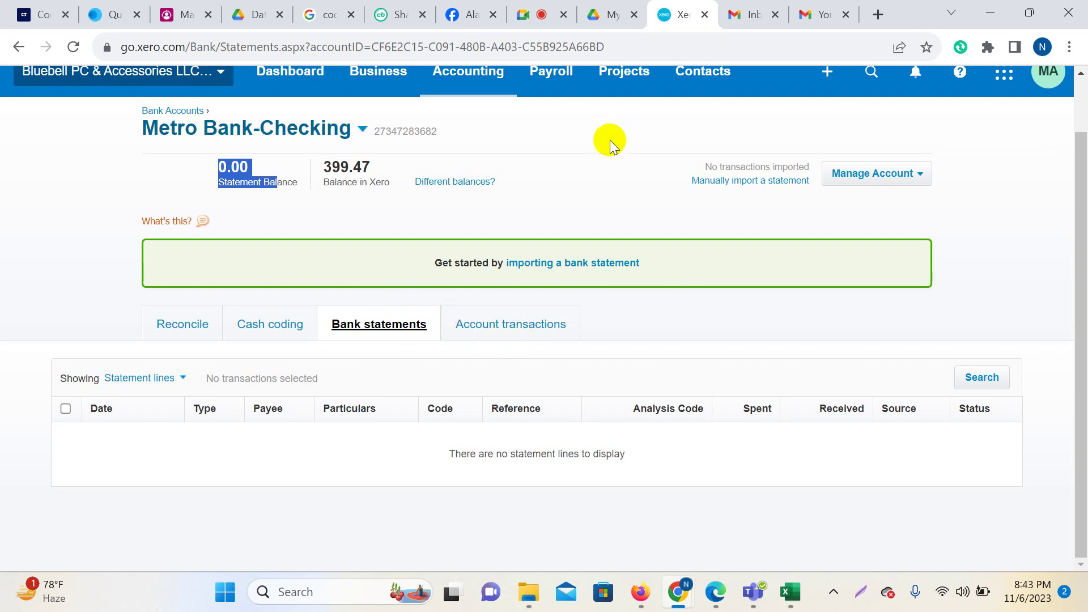
Admit a waiting participant to the Google Meet call and return to Xero.
left_click(536, 14)
left_click(972, 479)
left_click(676, 8)
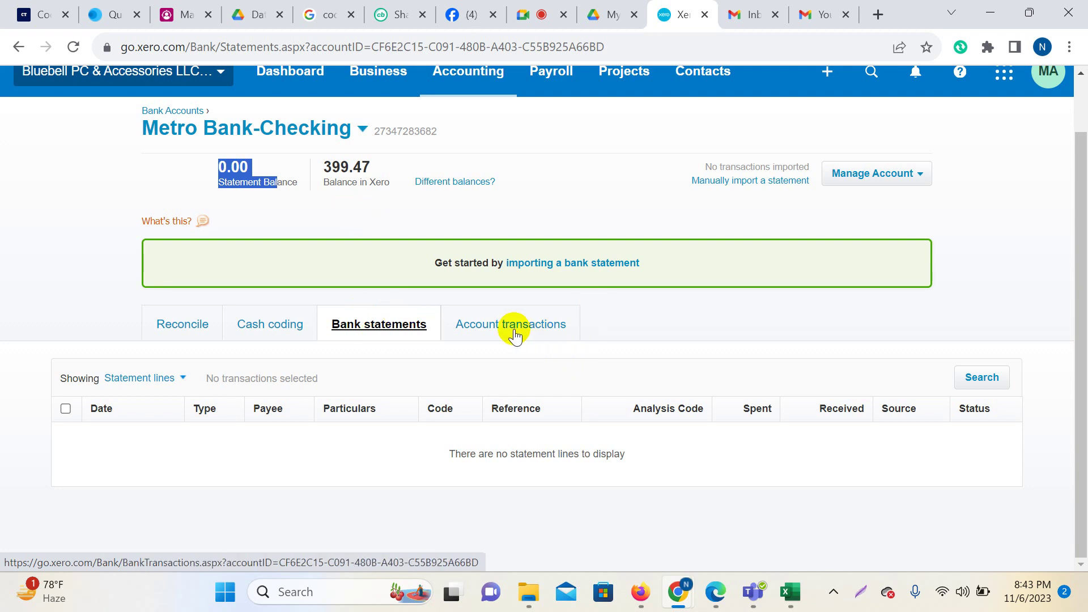
Review the unreconciled 399.47 transaction and bank statements, then open the Reconcile page.
left_click(491, 334)
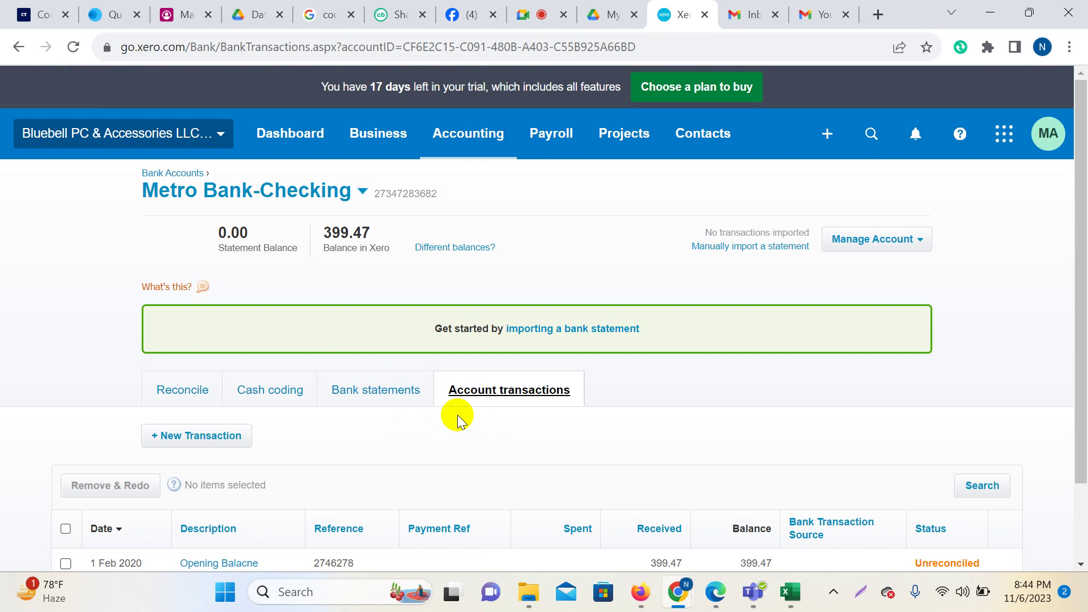
scroll(479, 430, "down", 2)
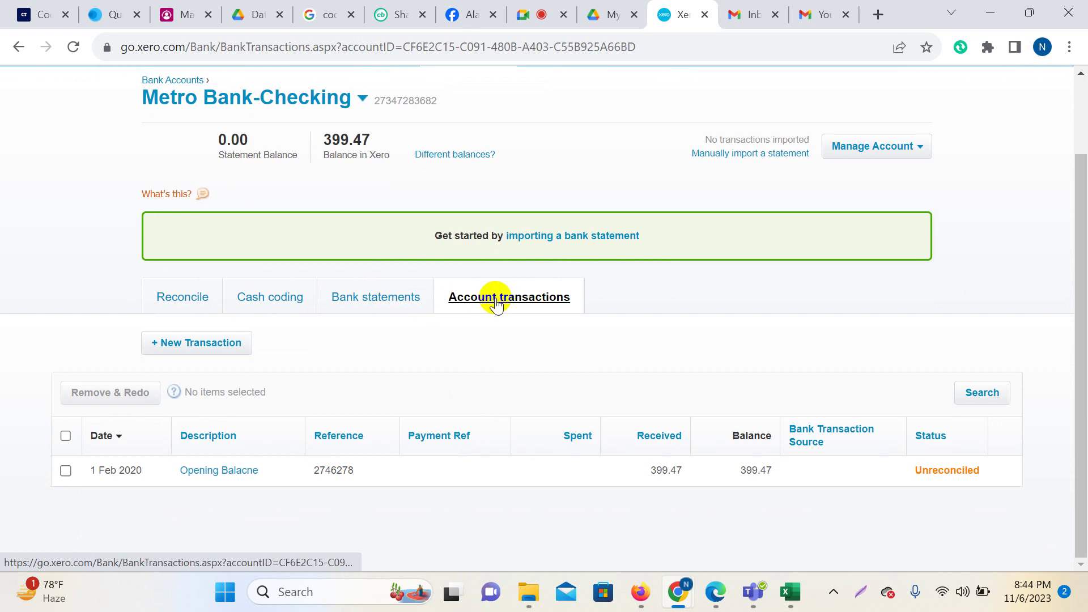
left_click(382, 297)
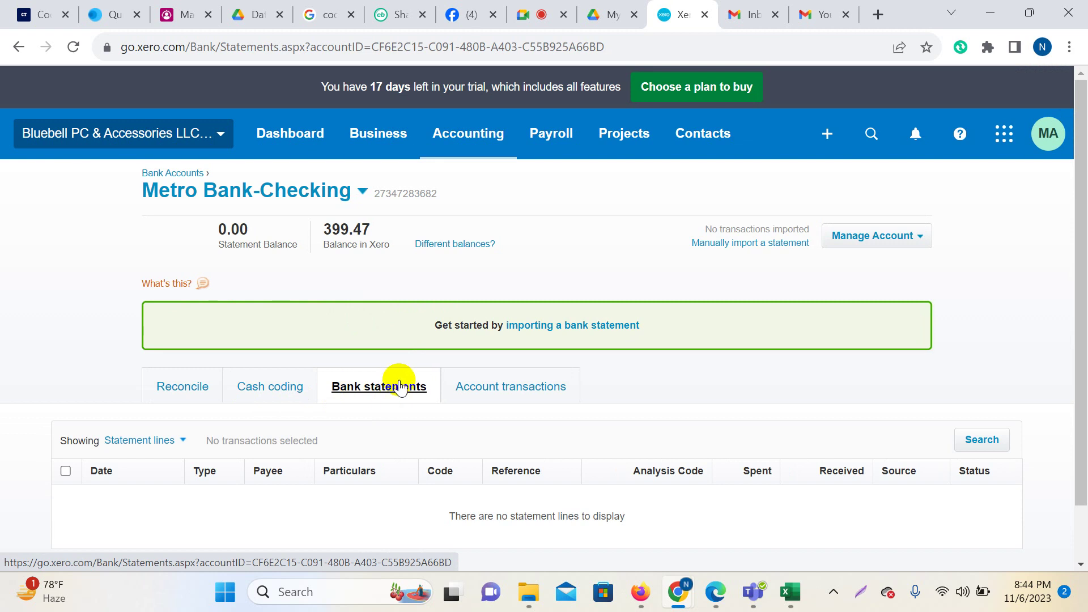
left_click(164, 392)
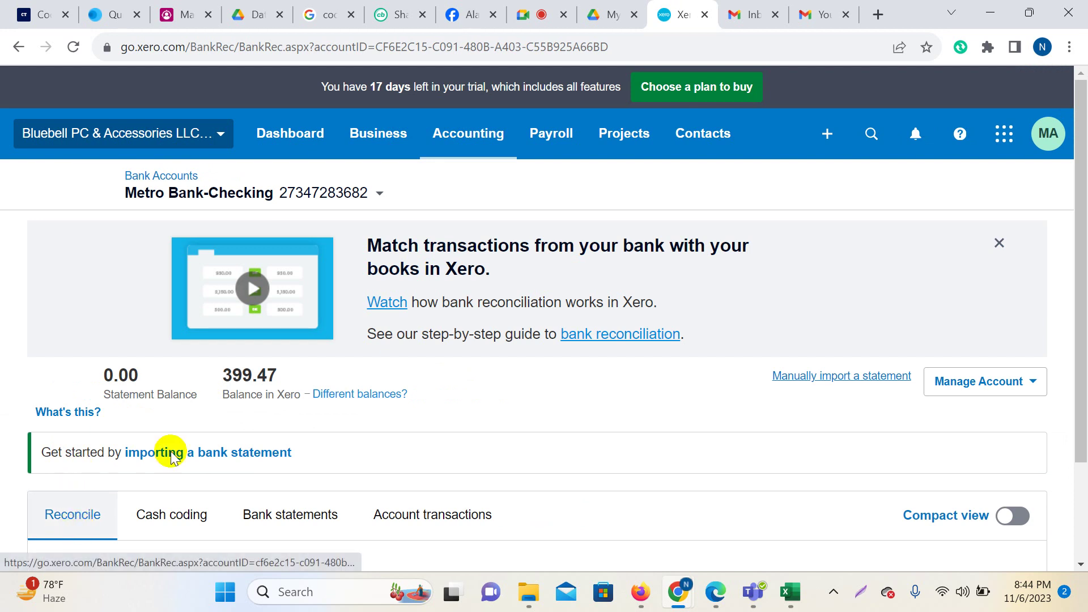
Dismiss the Match transactions introduction and view Metro Bank-Checking's empty Cash coding page.
left_click(1000, 243)
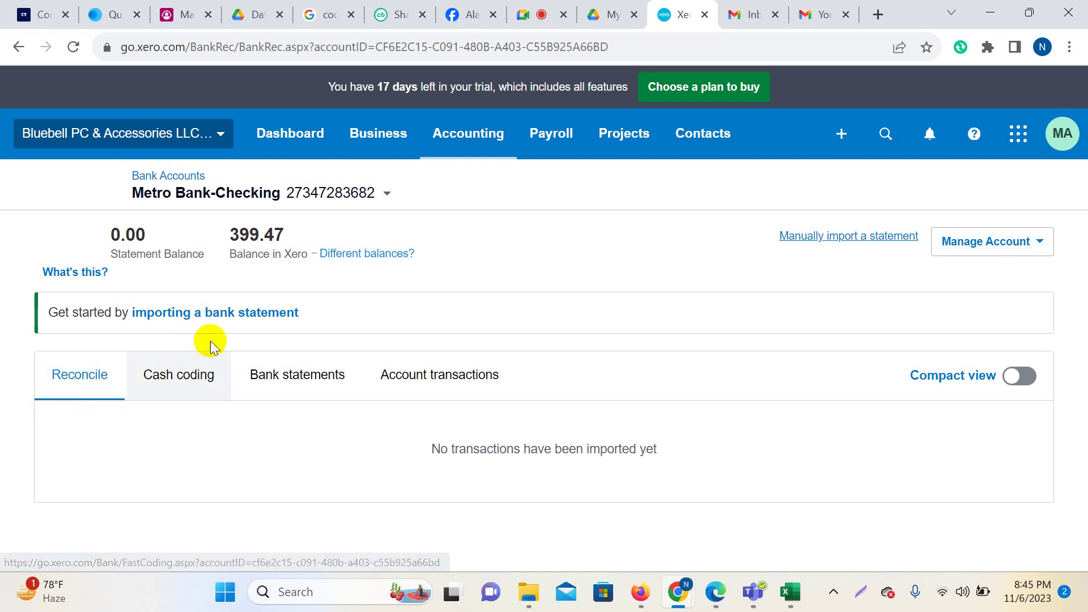
left_click(149, 390)
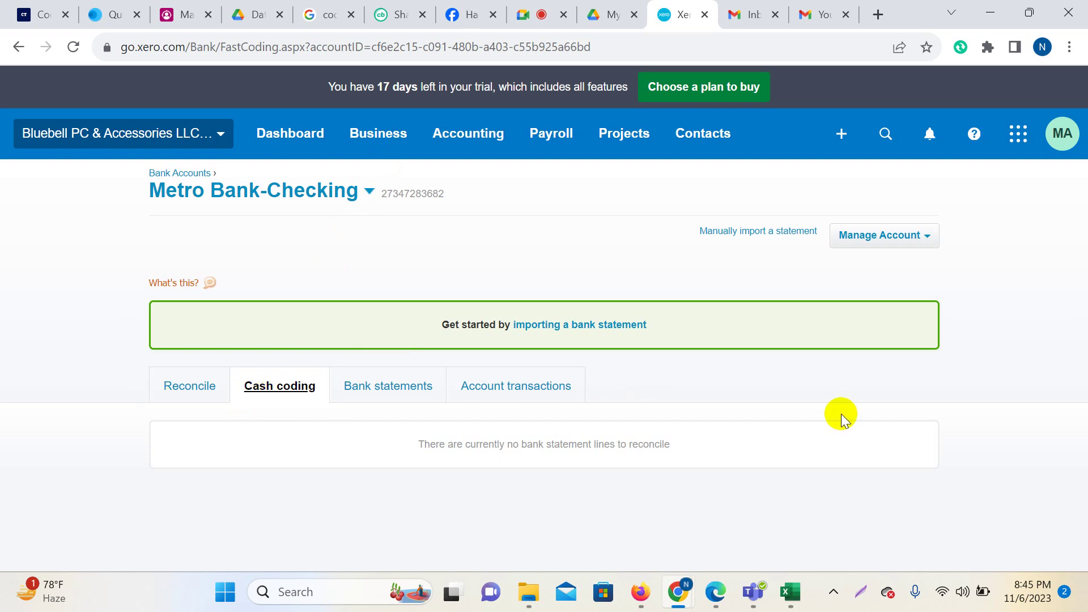
Return to Metro Bank-Checking's bank statements, showing 0.00 statement balance against 399.47 in Xero.
left_click(401, 400)
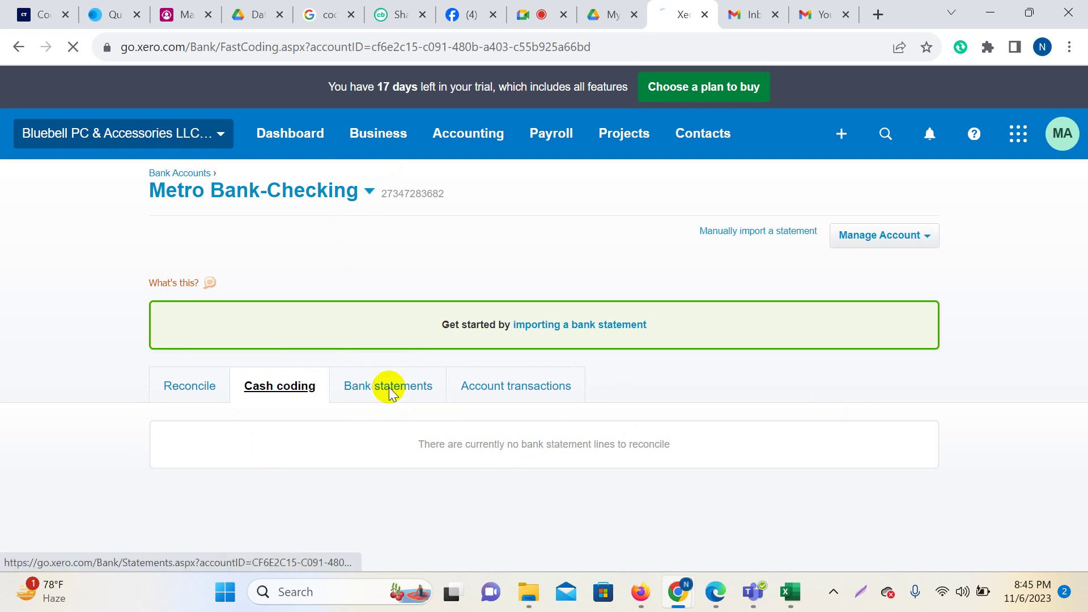
left_click(828, 594)
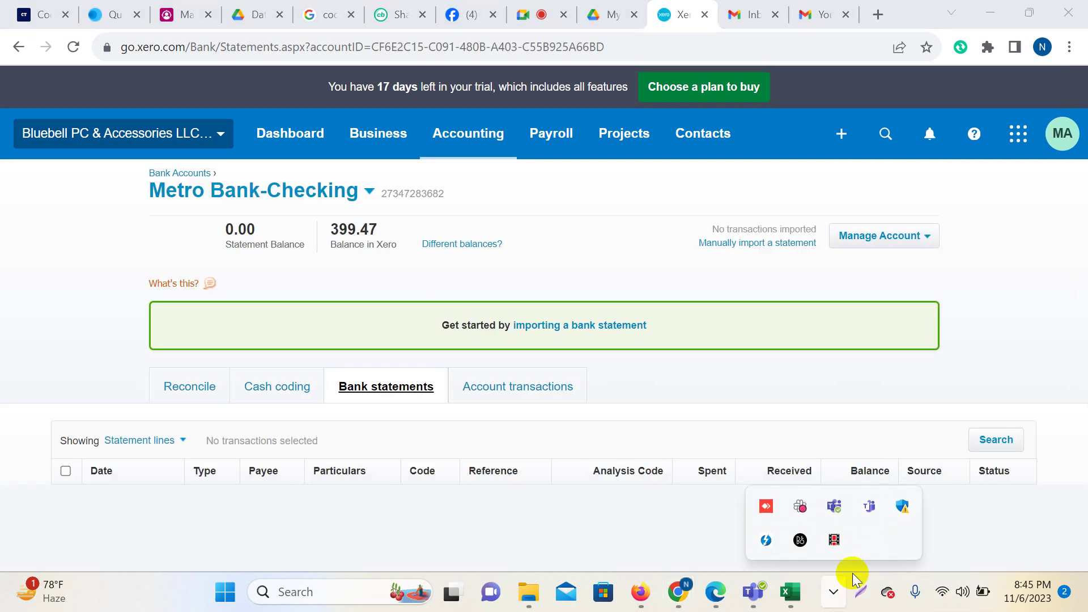
left_click(561, 416)
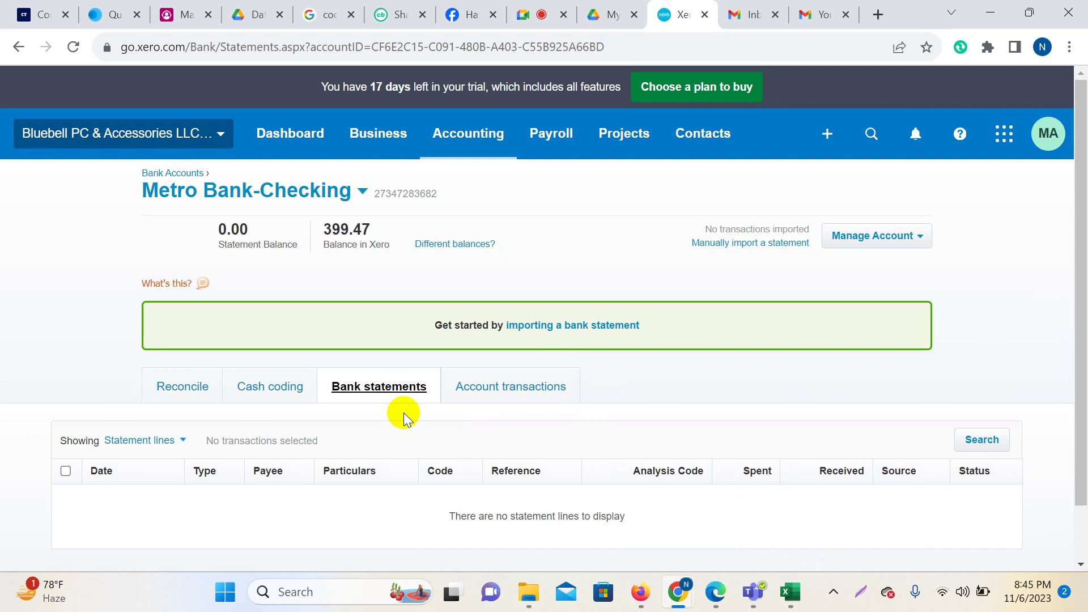
Admit the waiting participant in Google Meet and come back to Xero.
left_click(536, 14)
left_click(944, 475)
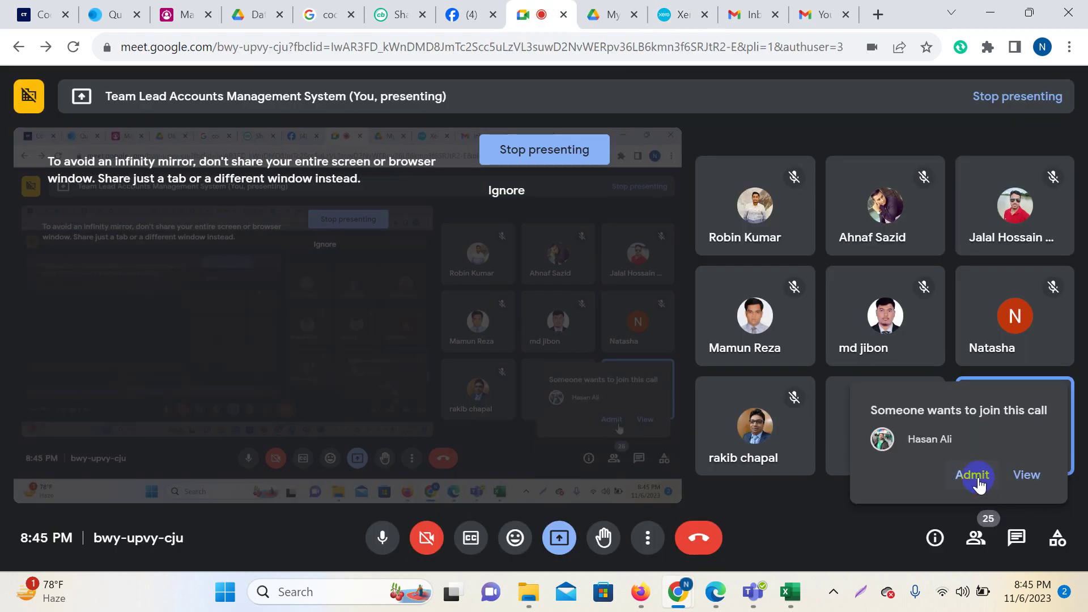
left_click(675, 8)
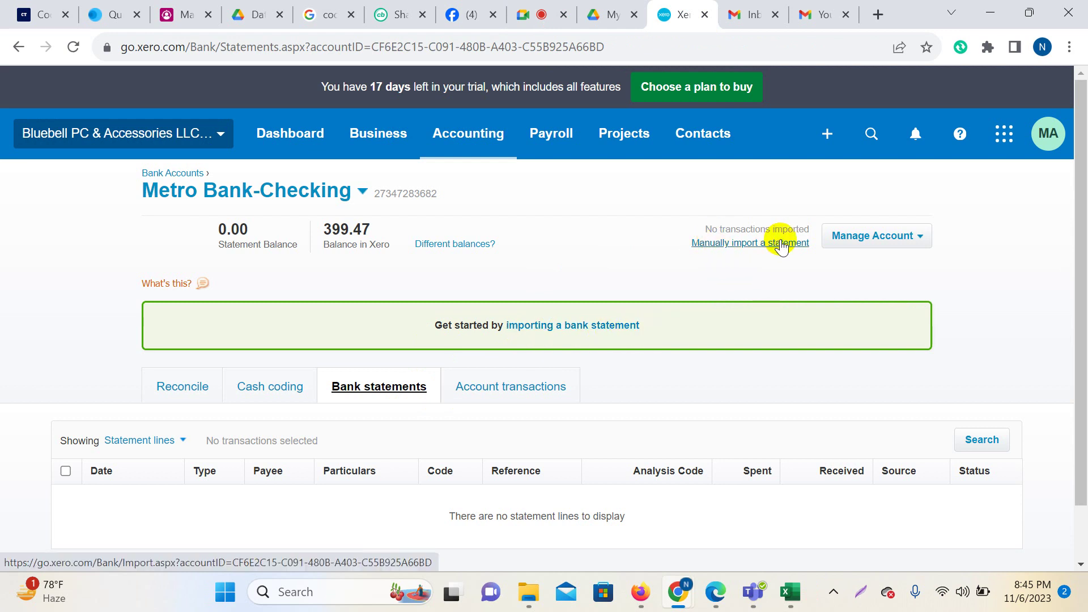
left_click(919, 239)
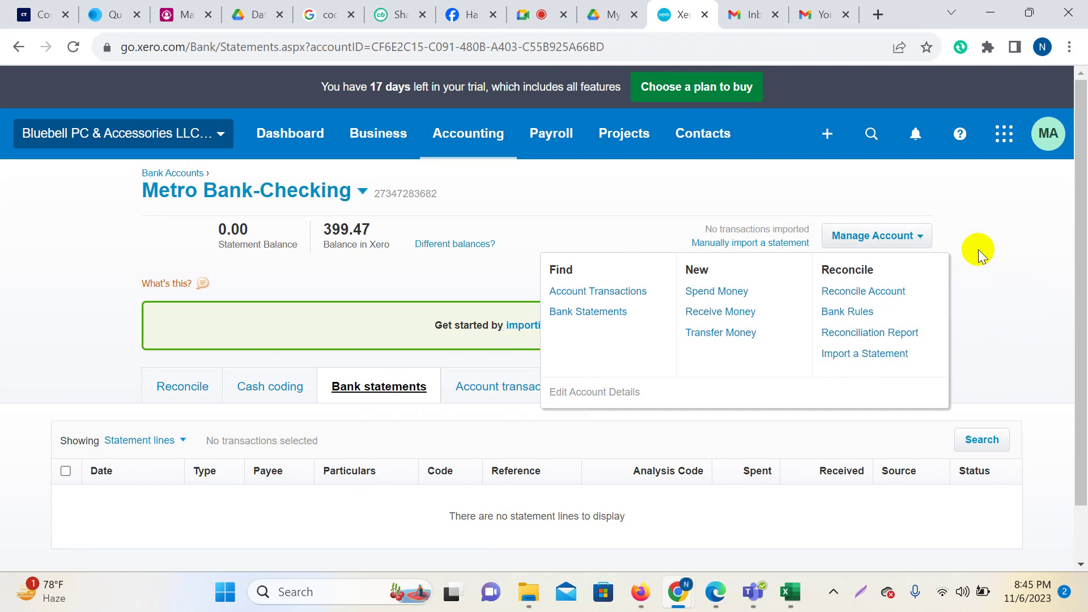
left_click(1000, 238)
scroll(814, 314, "down", 1)
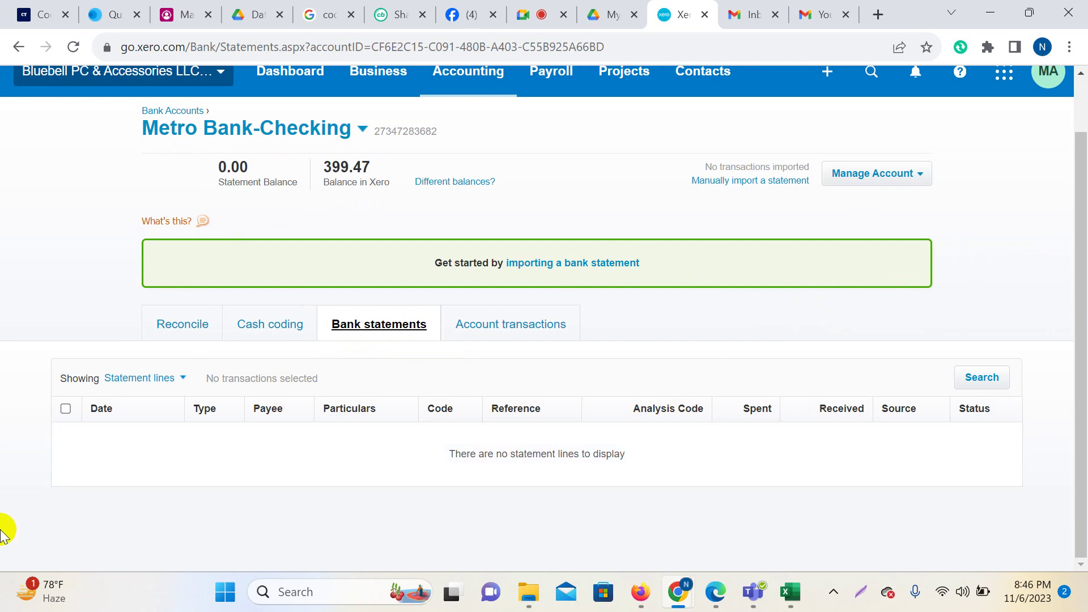
Compare bank statements with account transactions, where the 399.47 Opening Balance receipt remains unreconciled.
left_click(486, 337)
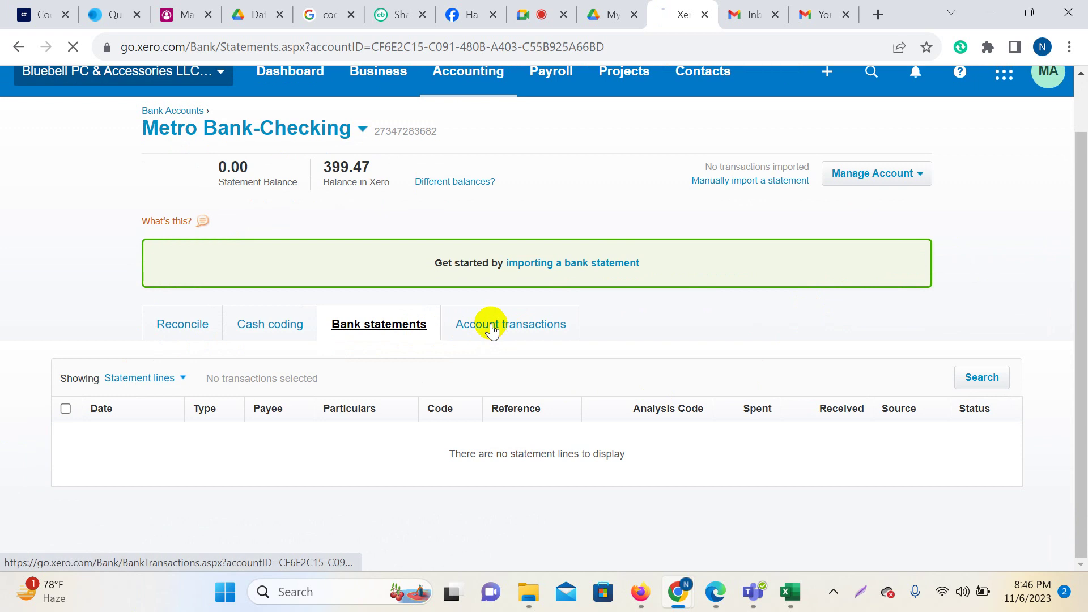
scroll(700, 394, "down", 2)
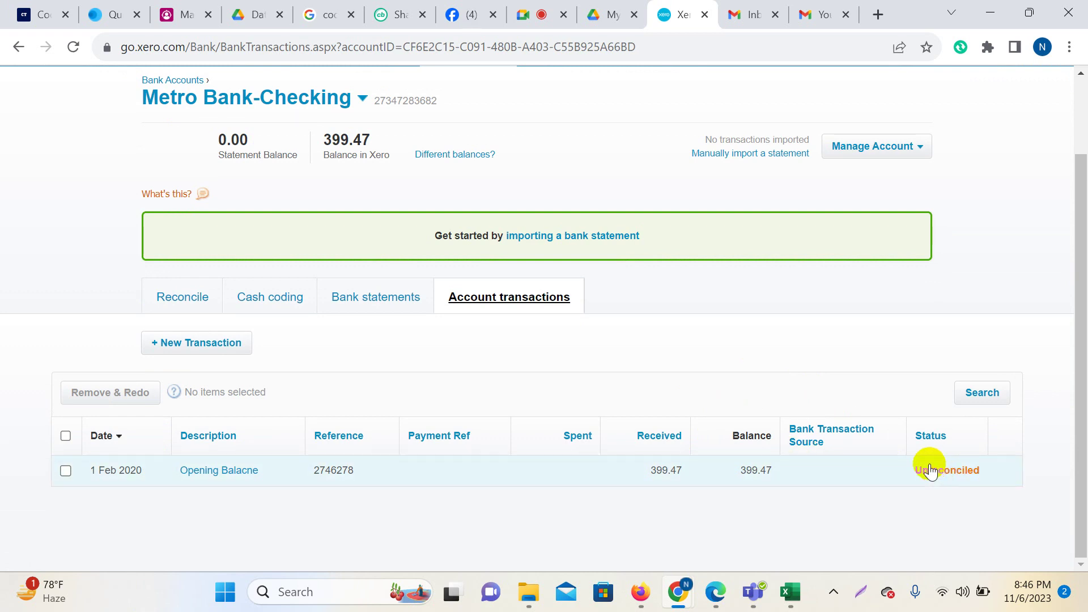
mouse_move(942, 472)
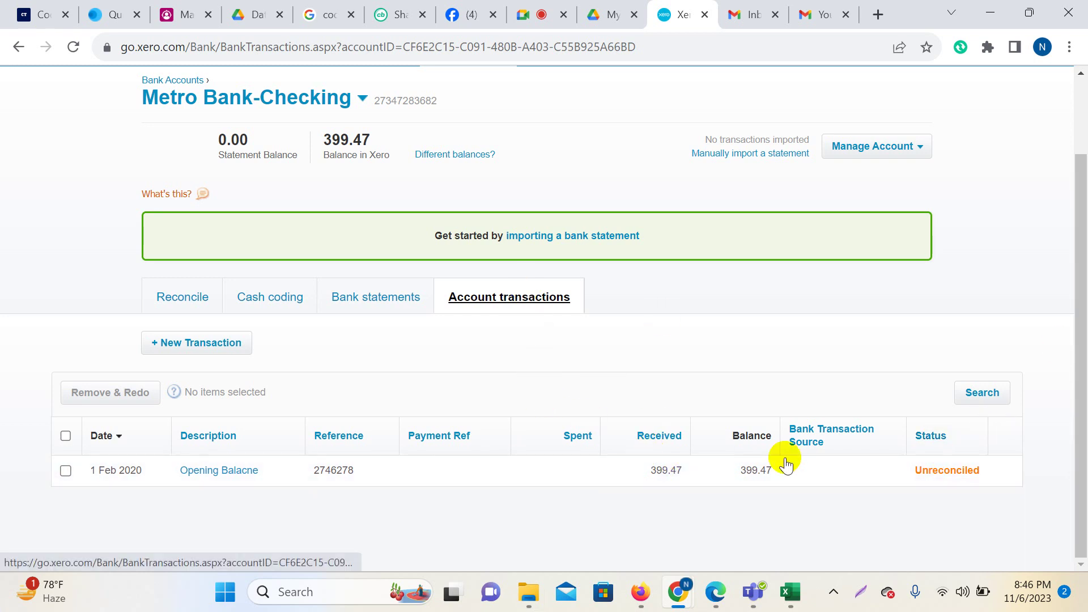
left_click(364, 300)
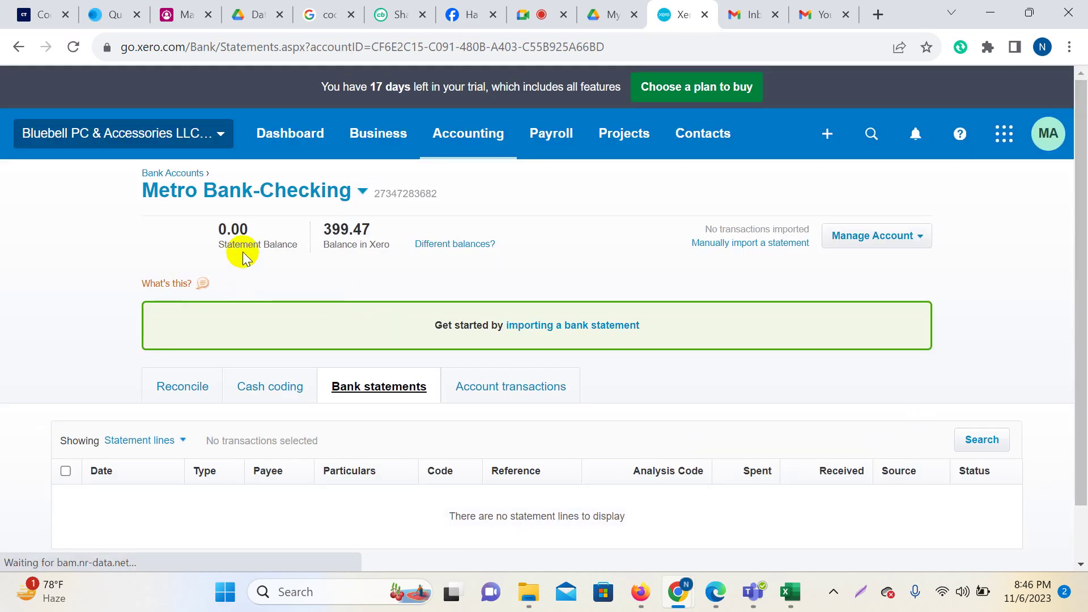
left_click_drag(293, 249, 284, 240)
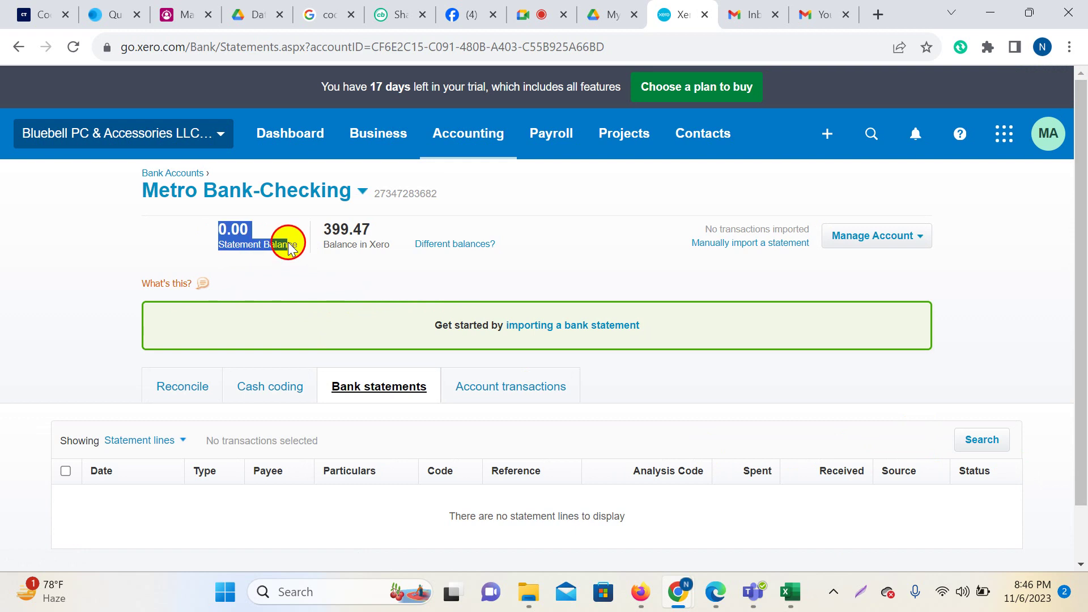
left_click(482, 390)
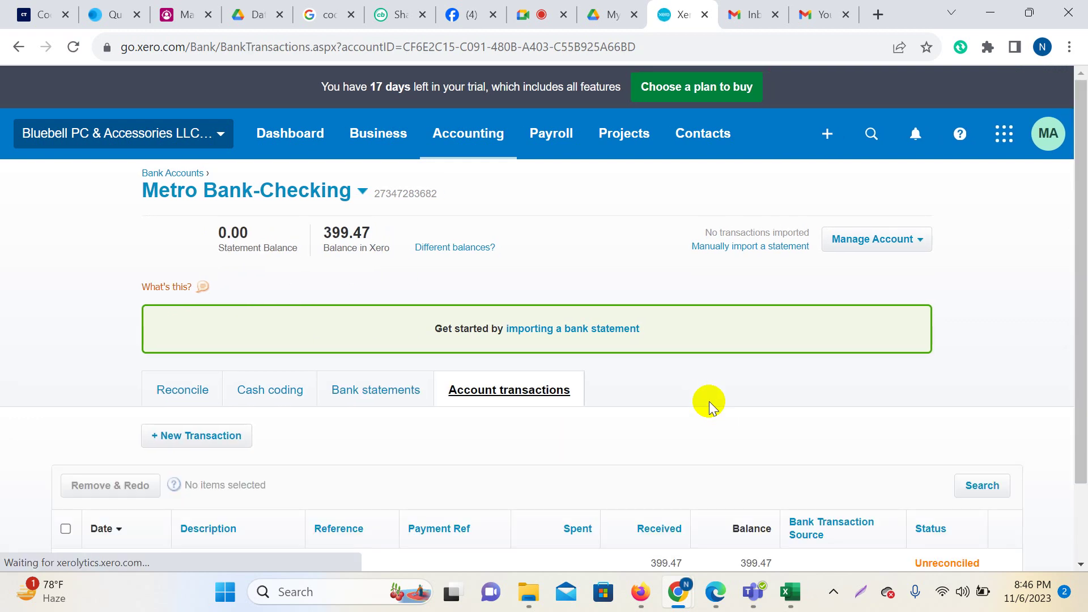
scroll(712, 396, "down", 2)
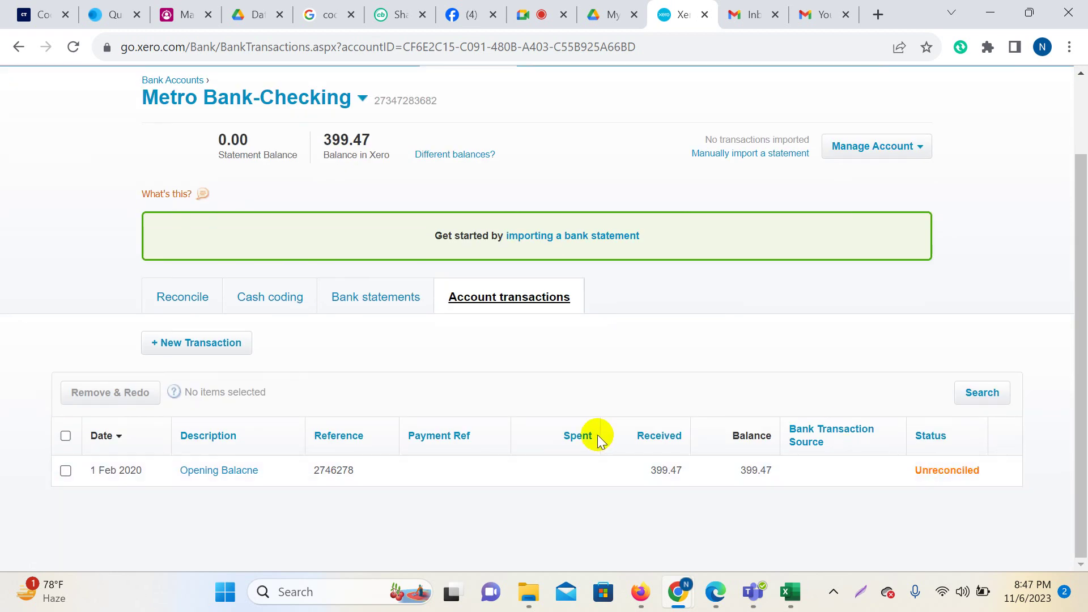
scroll(595, 435, "up", 2)
left_click_drag(217, 232, 270, 250)
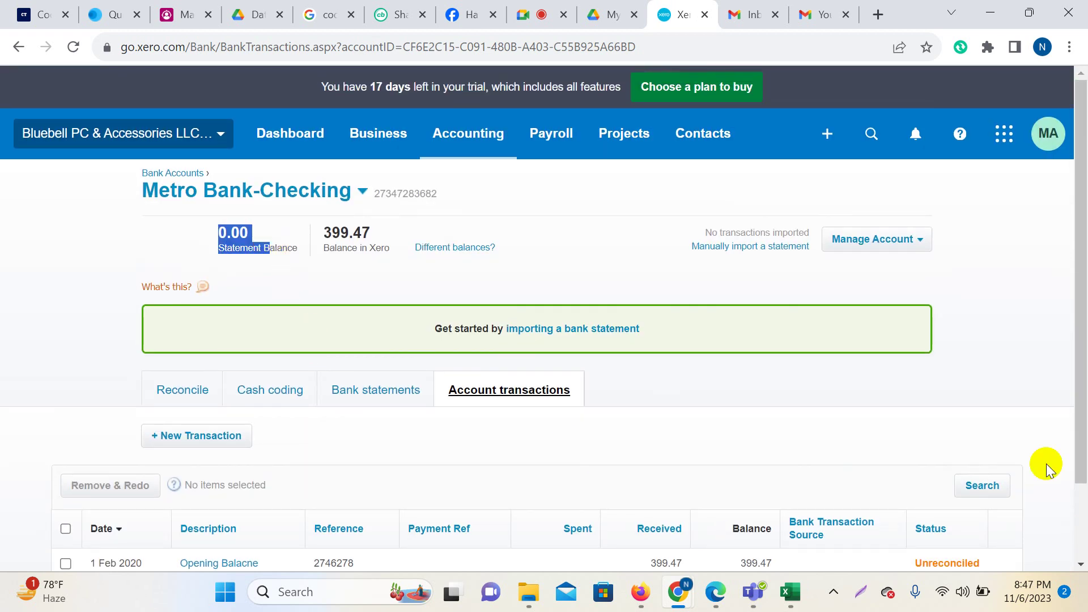
scroll(1056, 492, "down", 2)
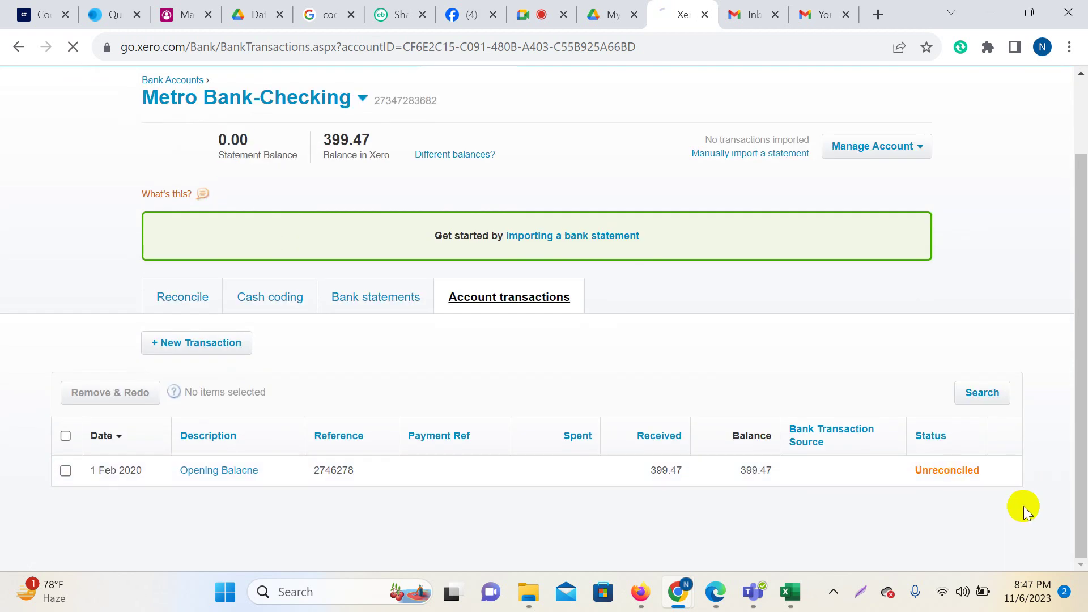
Mark the 1 Feb 2020 Opening Balance receipt of 399.47 as reconciled.
left_click(900, 478)
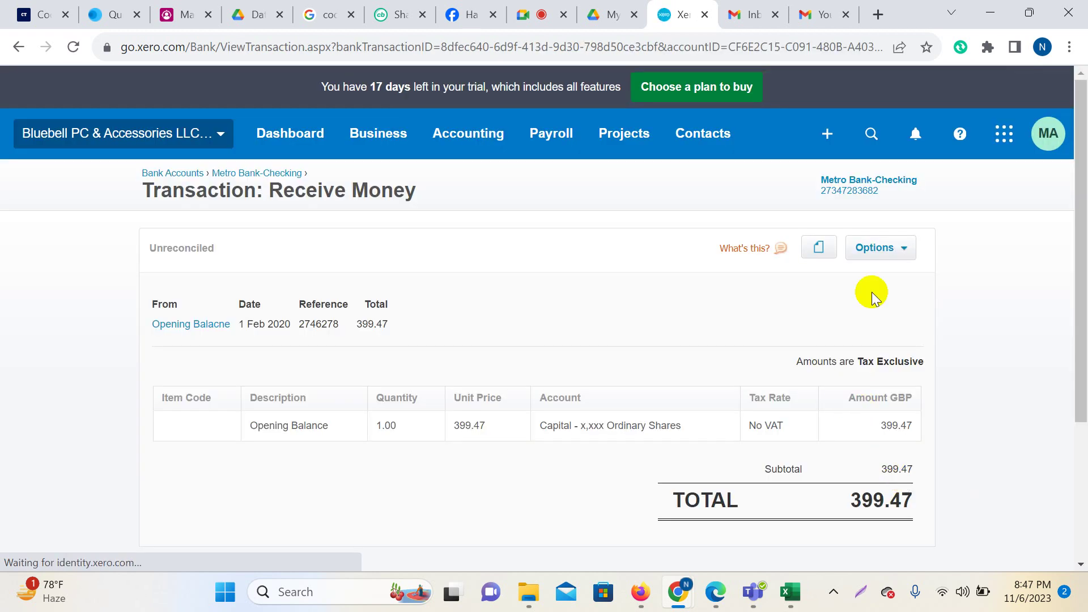
left_click(905, 249)
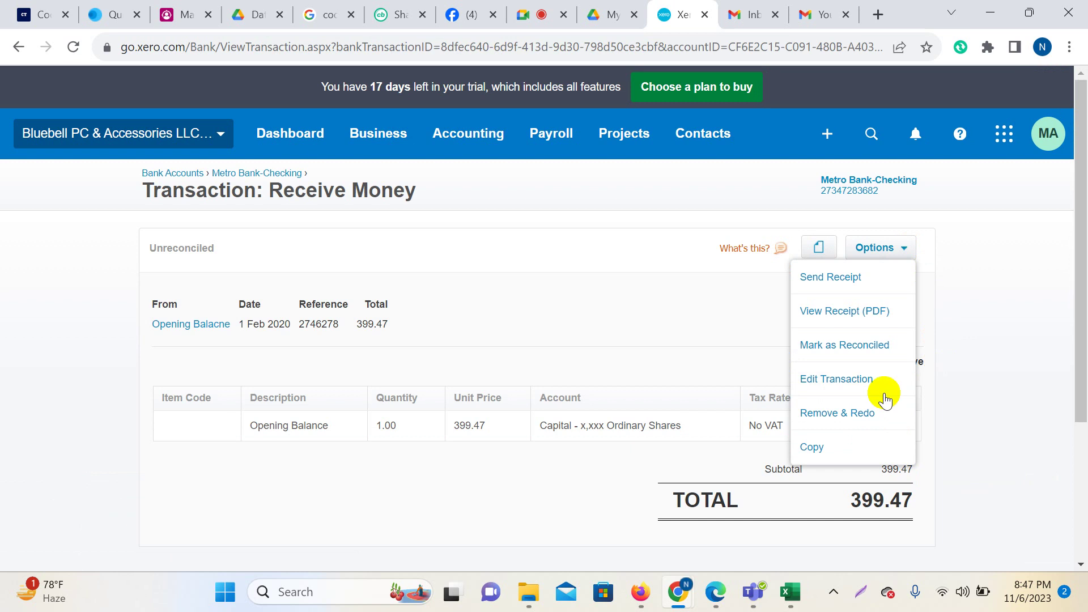
left_click(861, 347)
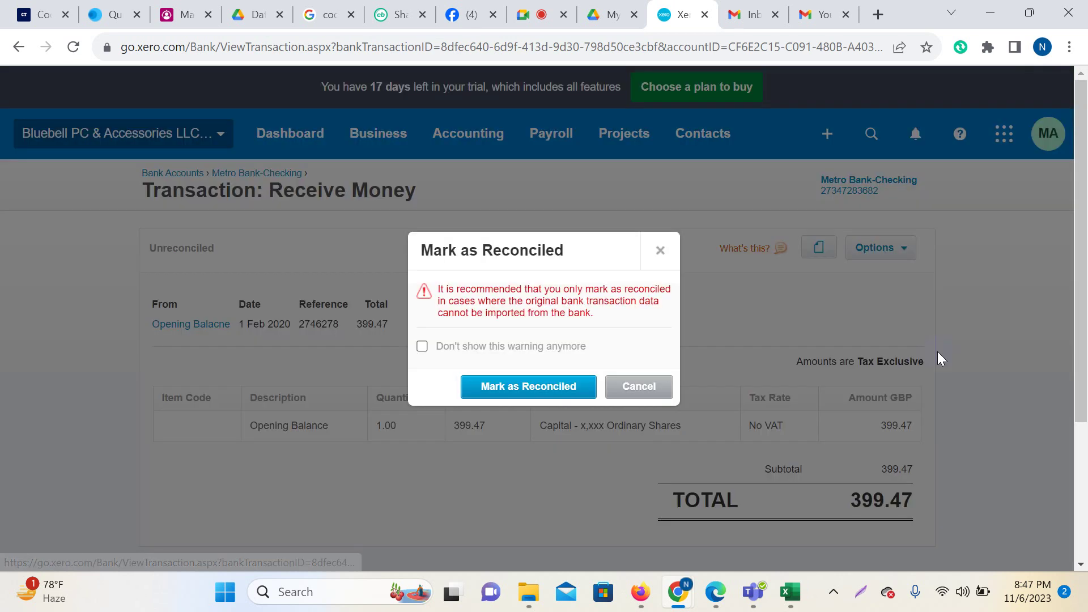
left_click(536, 386)
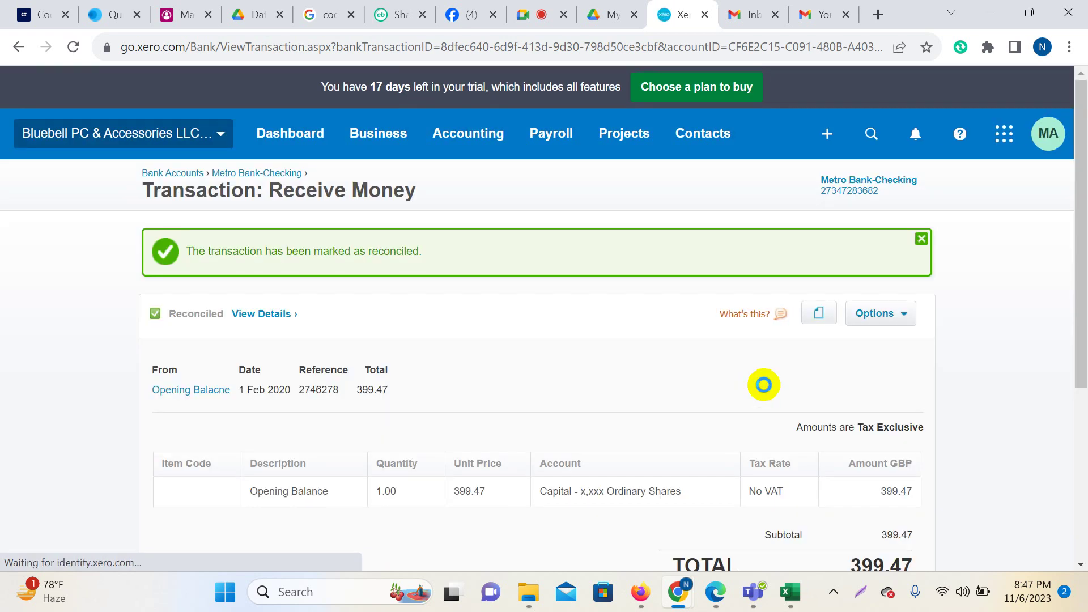
Close the reconciled confirmation and return to the Metro Bank-Checking account.
left_click(921, 239)
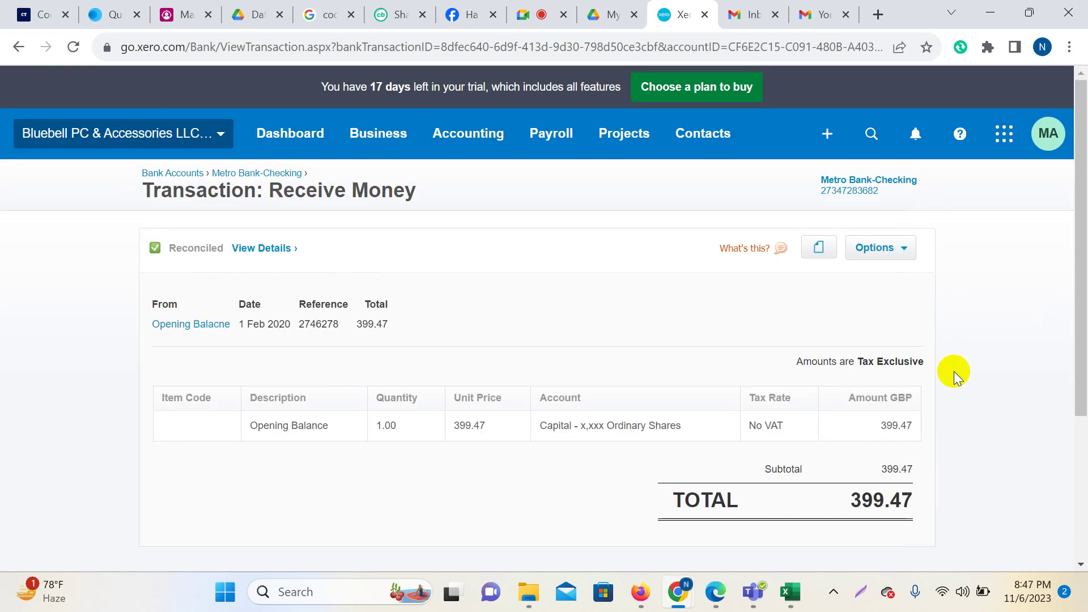
scroll(954, 372, "down", 4)
scroll(973, 362, "up", 4)
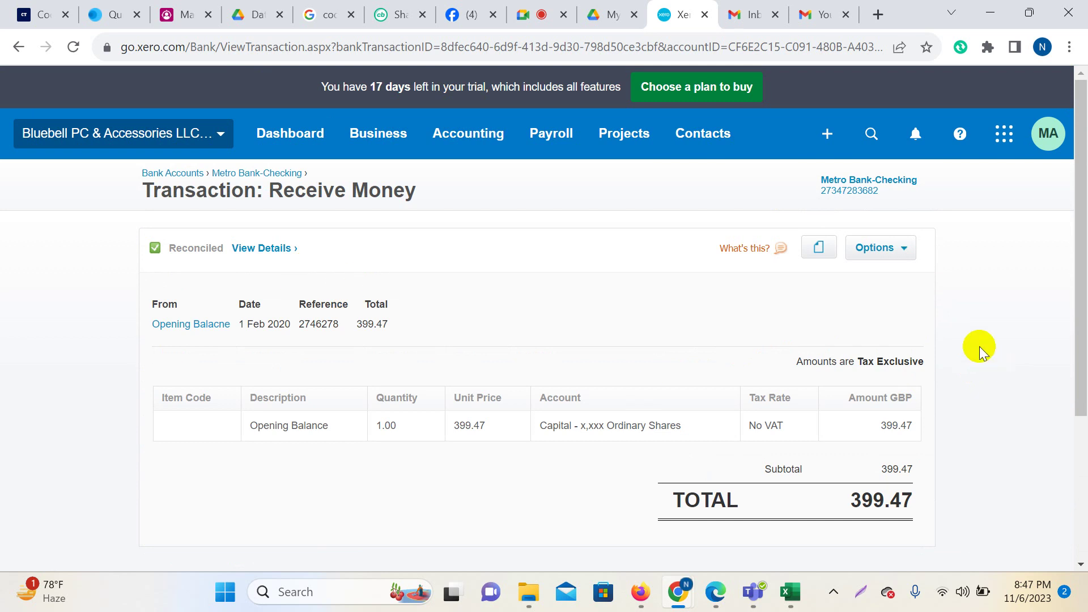
left_click(276, 174)
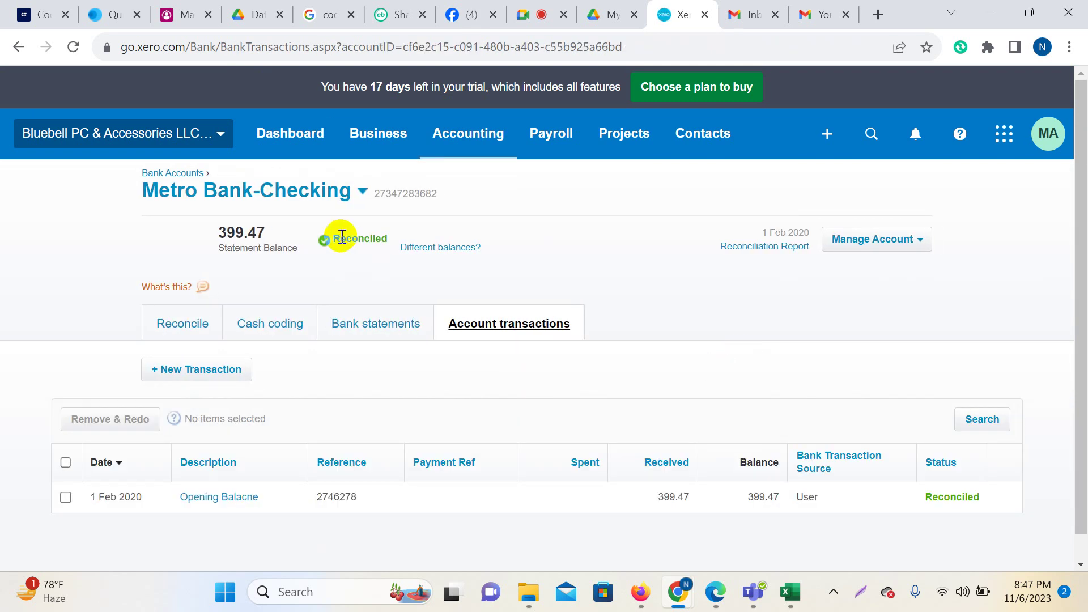
Show the bank statements with the reconciled 399.47 line and capture the whole screen for annotation.
left_click_drag(219, 233, 267, 234)
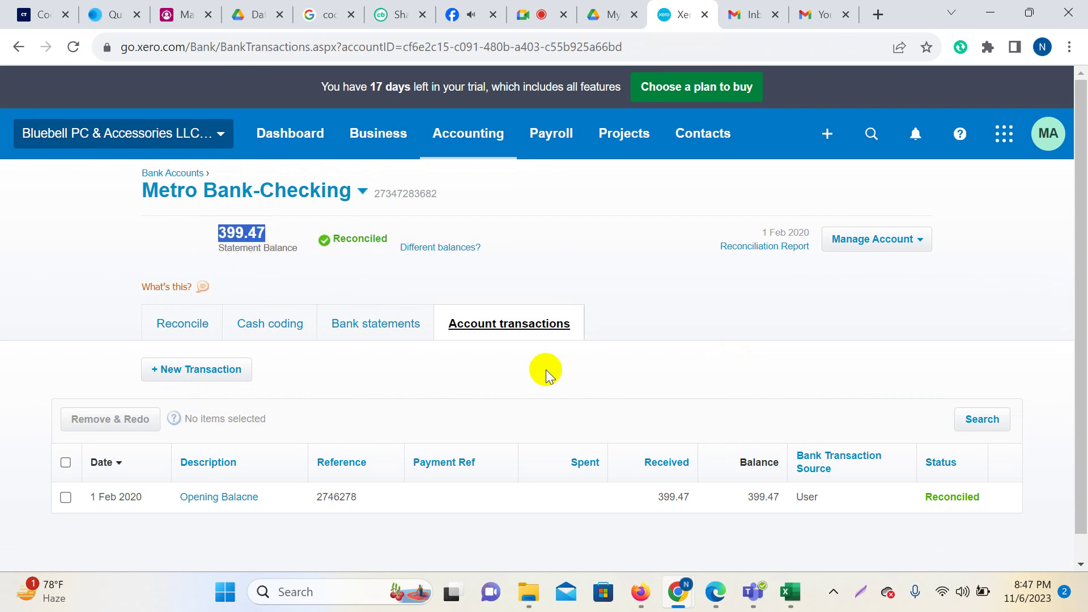
scroll(908, 432, "down", 1)
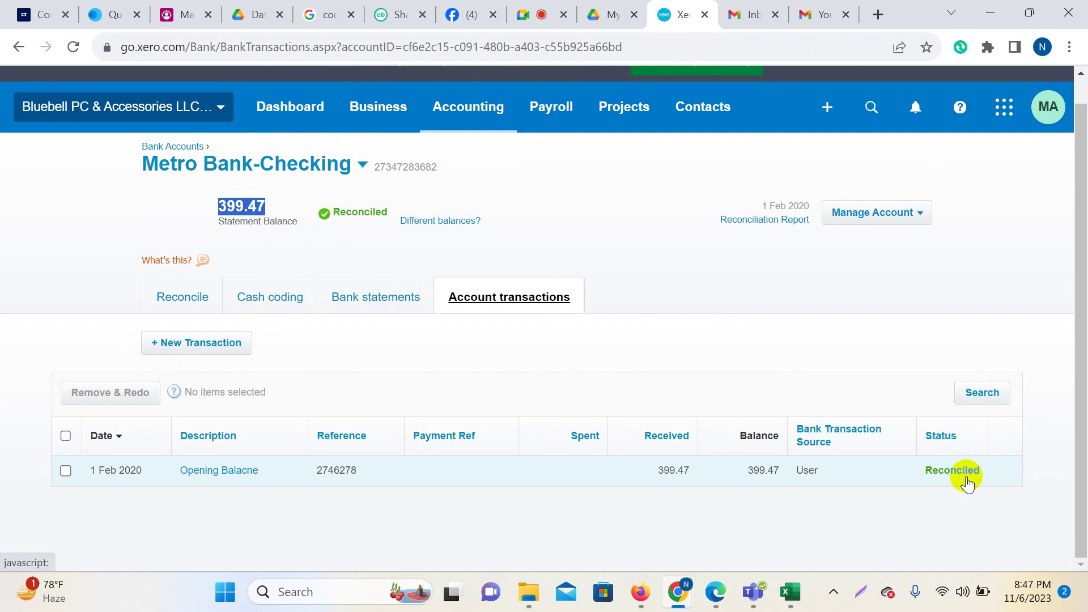
left_click(378, 305)
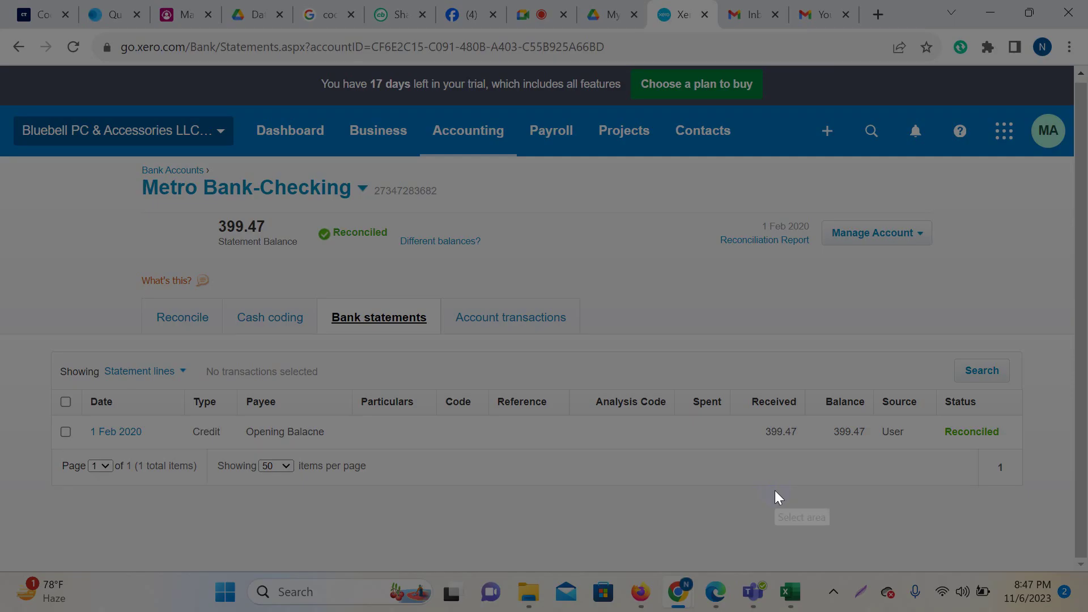
key("super+shift+s")
left_click_drag(1, 1, 1086, 610)
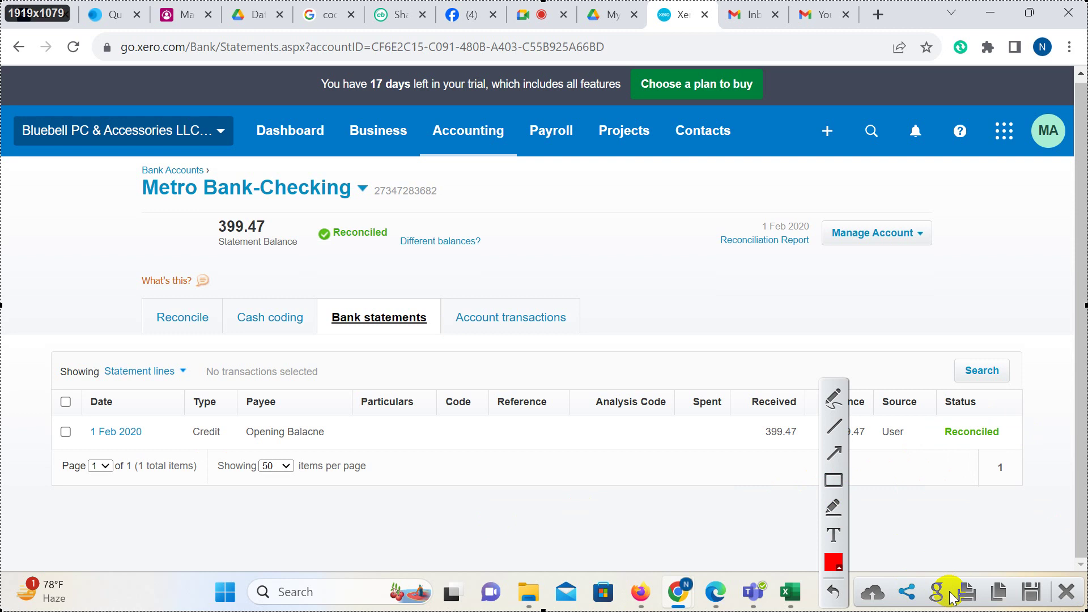
Circle the Source header and its User entry in red with the pen, then close the annotation.
left_click(836, 403)
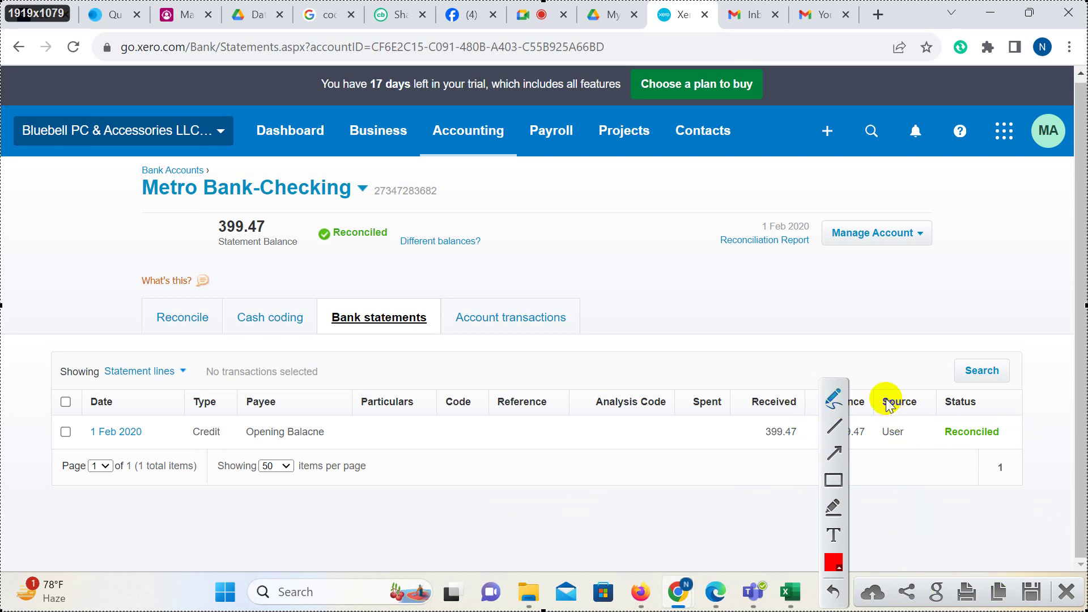
mouse_move(895, 379)
left_mouse_down()
mouse_move(918, 382)
mouse_move(884, 413)
mouse_move(891, 384)
left_mouse_up()
mouse_move(906, 423)
left_mouse_down()
mouse_move(913, 432)
mouse_move(881, 444)
mouse_move(907, 422)
left_mouse_up()
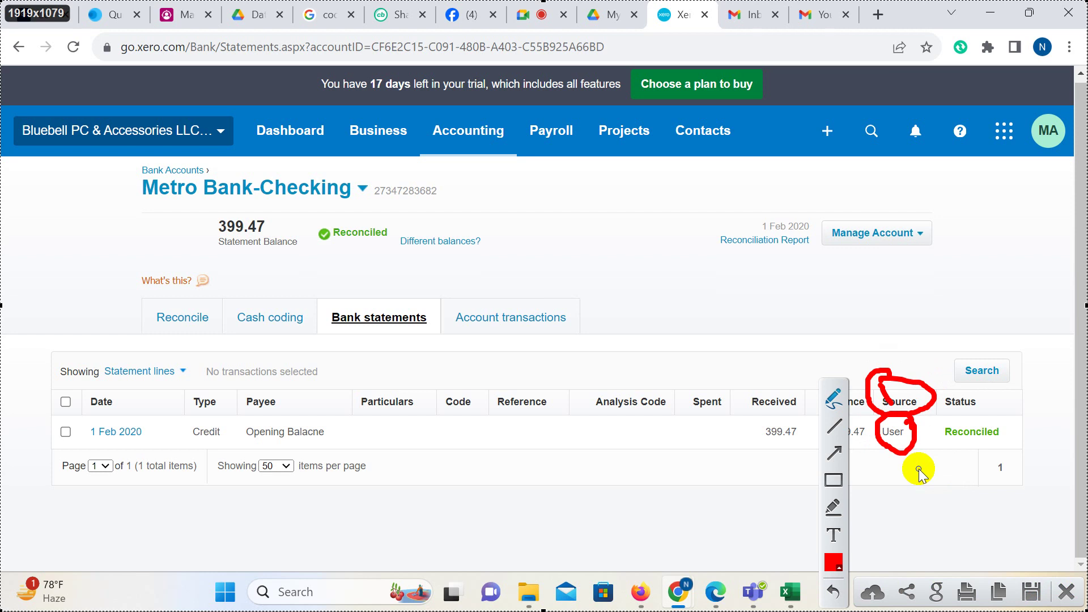
left_click_drag(903, 454, 908, 454)
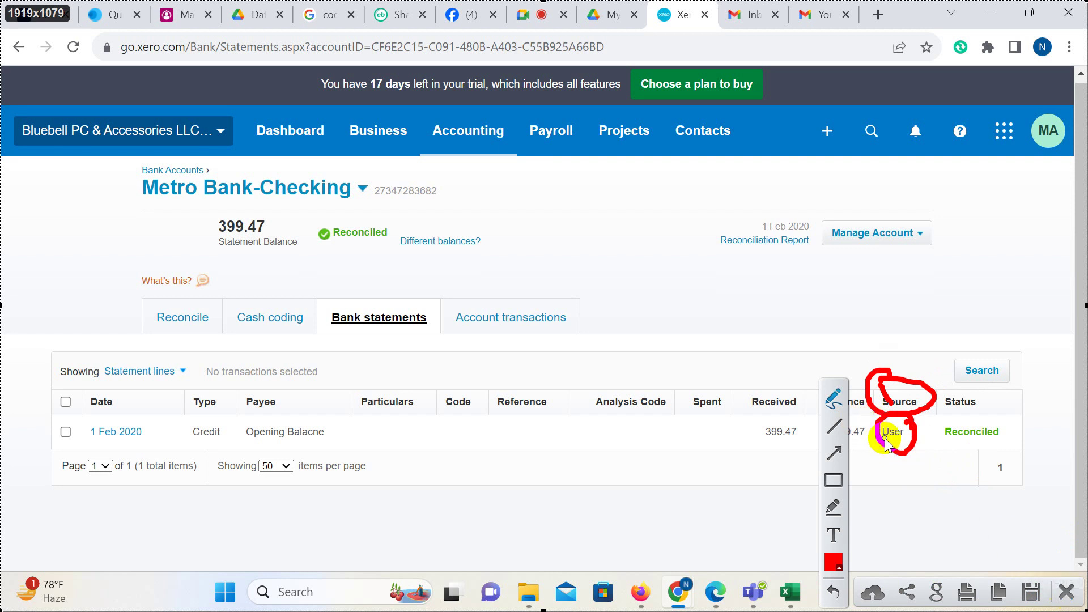
left_click(1068, 592)
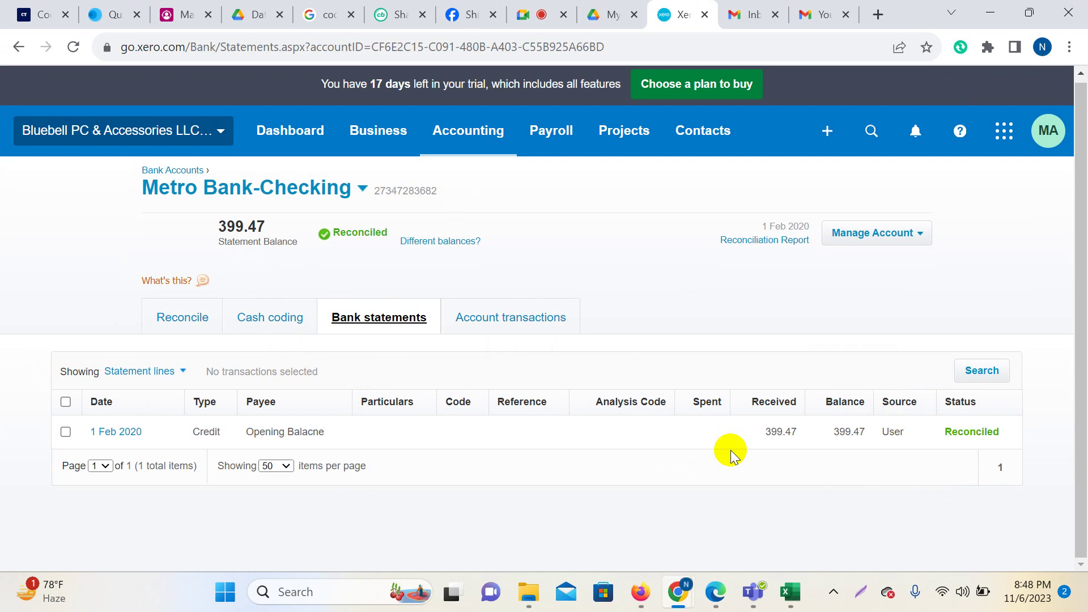
Bring the Google Meet call presenting the screen to the front.
left_click(536, 15)
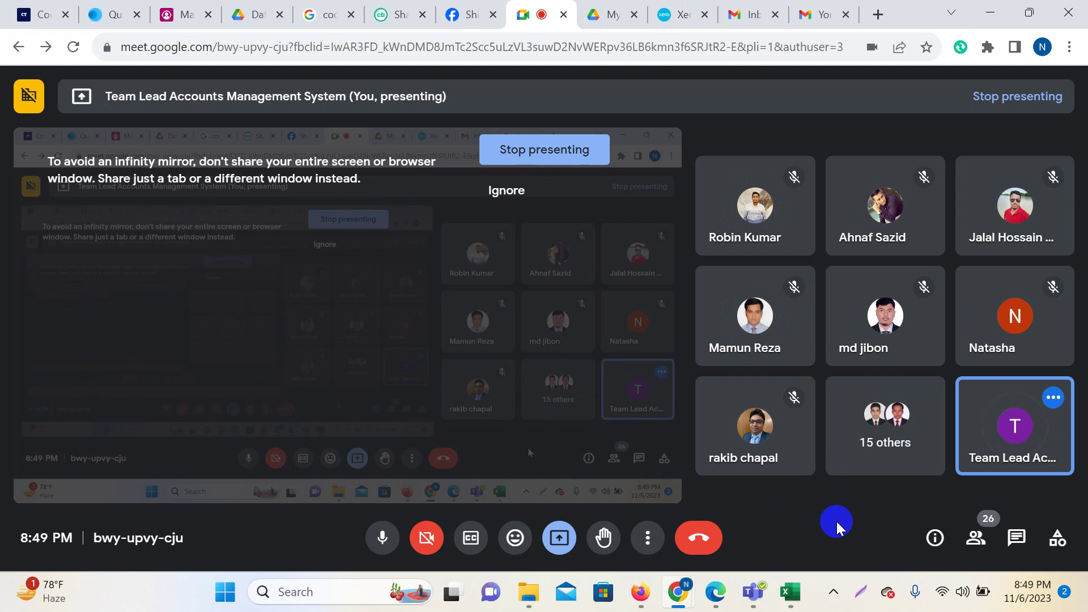
Admit the join request in Google Meet and go back to Xero's bank statements.
left_click(683, 14)
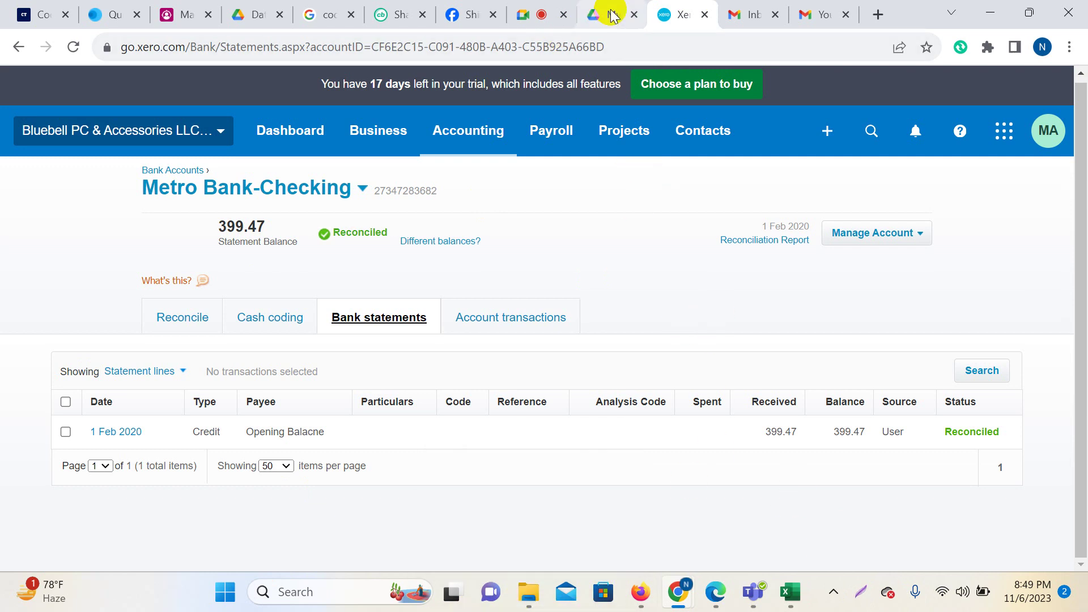
left_click(543, 14)
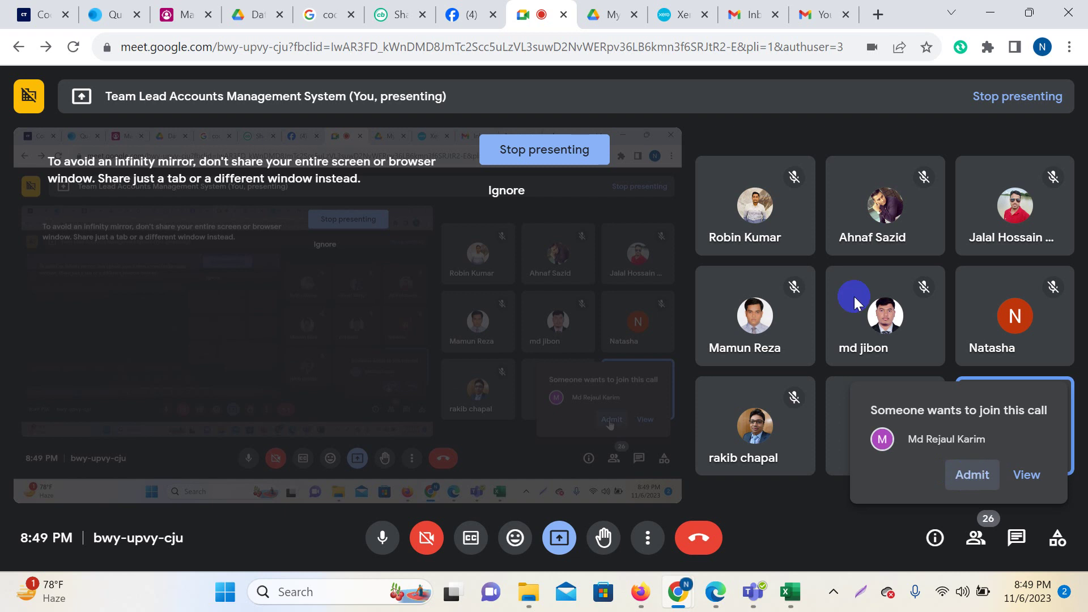
left_click(973, 475)
left_click(677, 15)
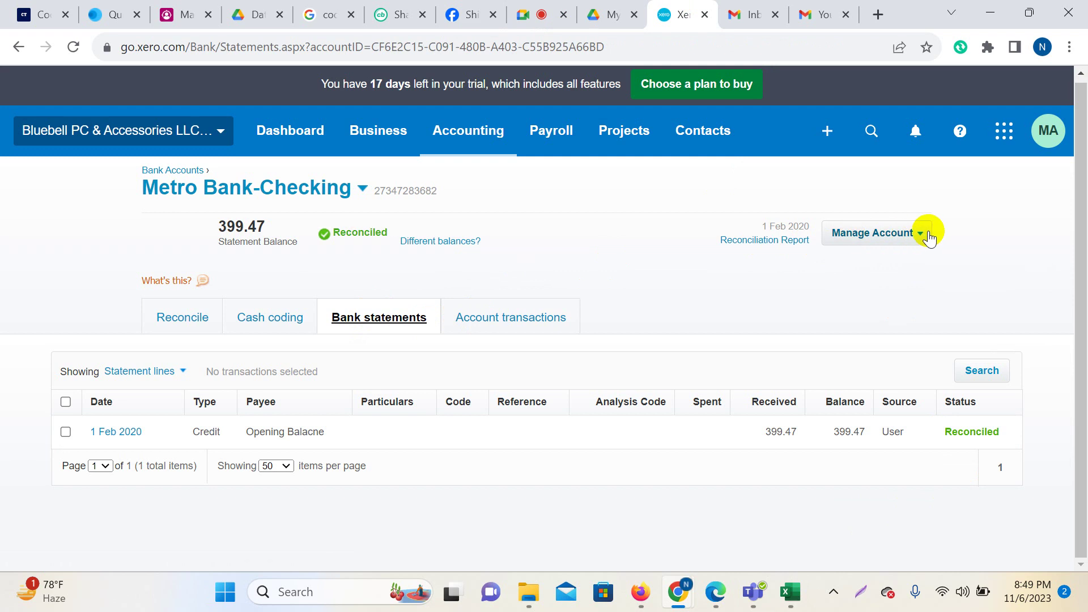
Choose Manage Account > Reconcile > Import a Statement for Metro Bank-Checking.
left_click(929, 237)
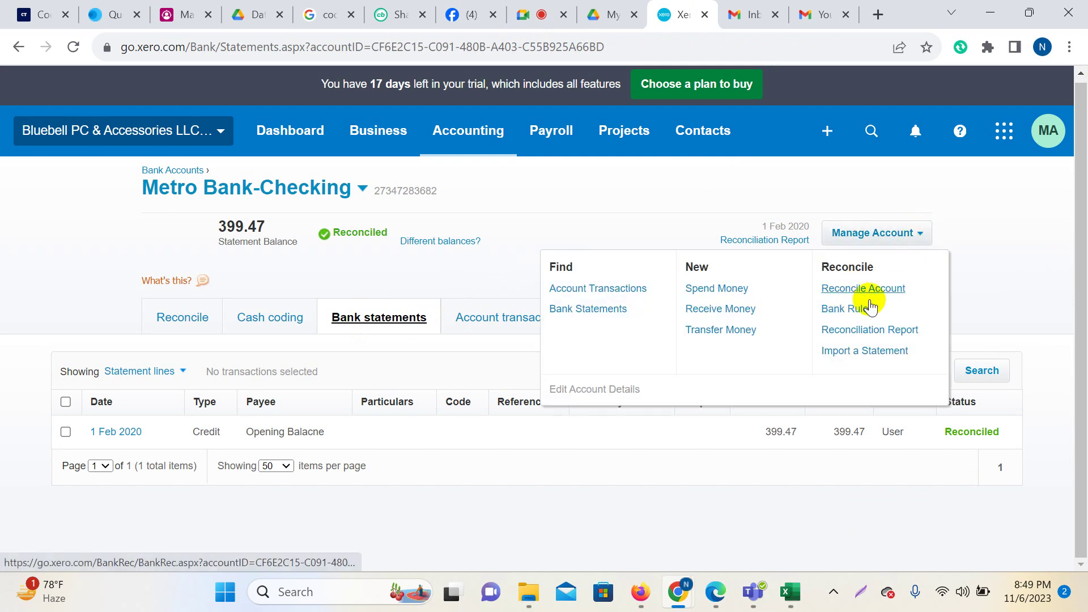
left_click(852, 350)
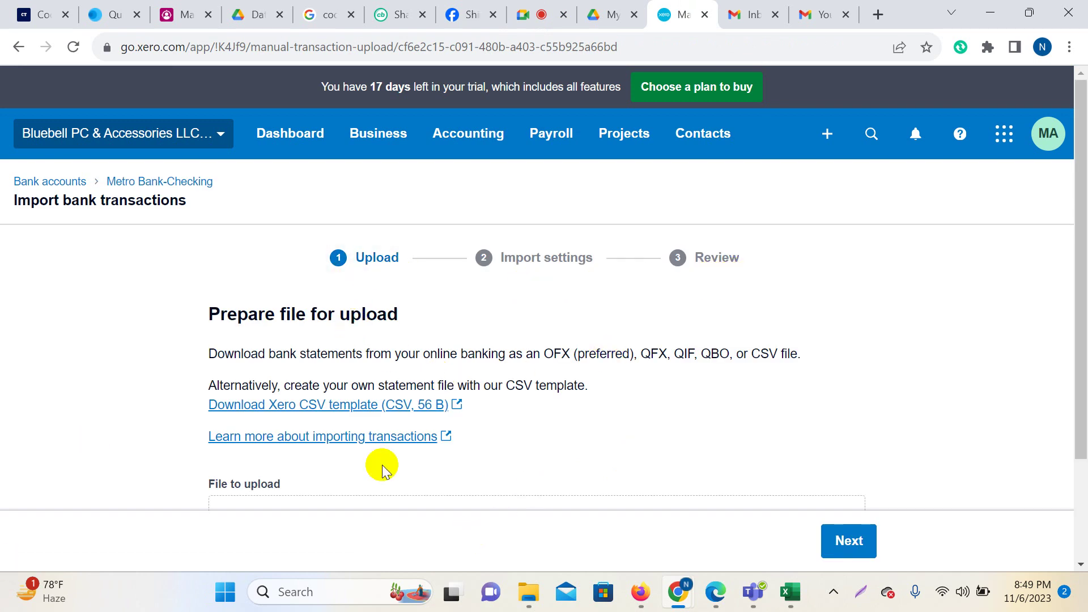
Download the Xero CSV template and open StatementImportTemplate from the downloads list in Excel.
scroll(383, 471, "down", 3)
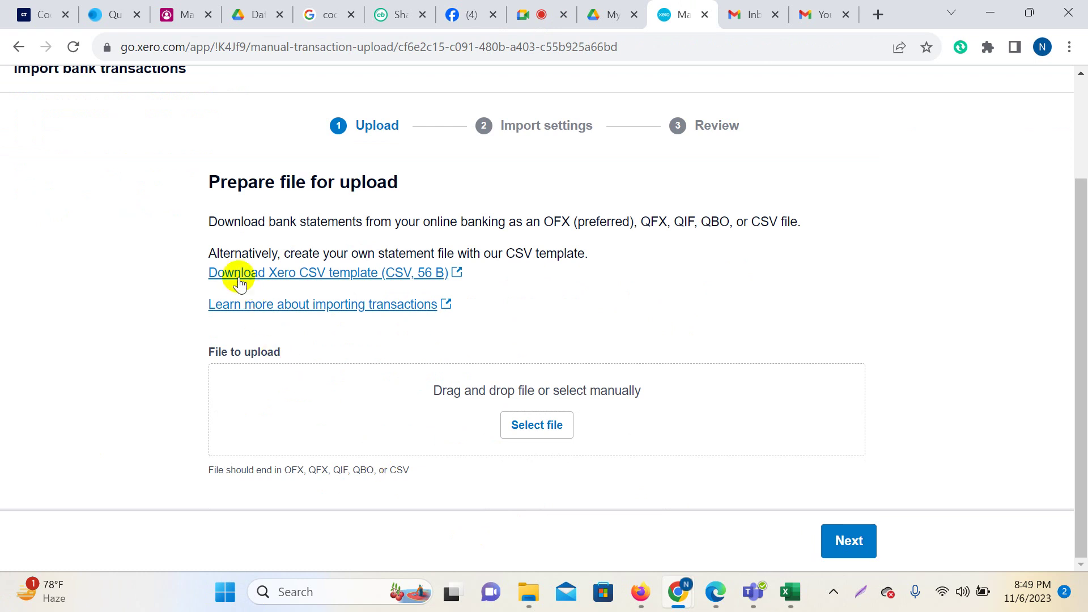
left_click(363, 282)
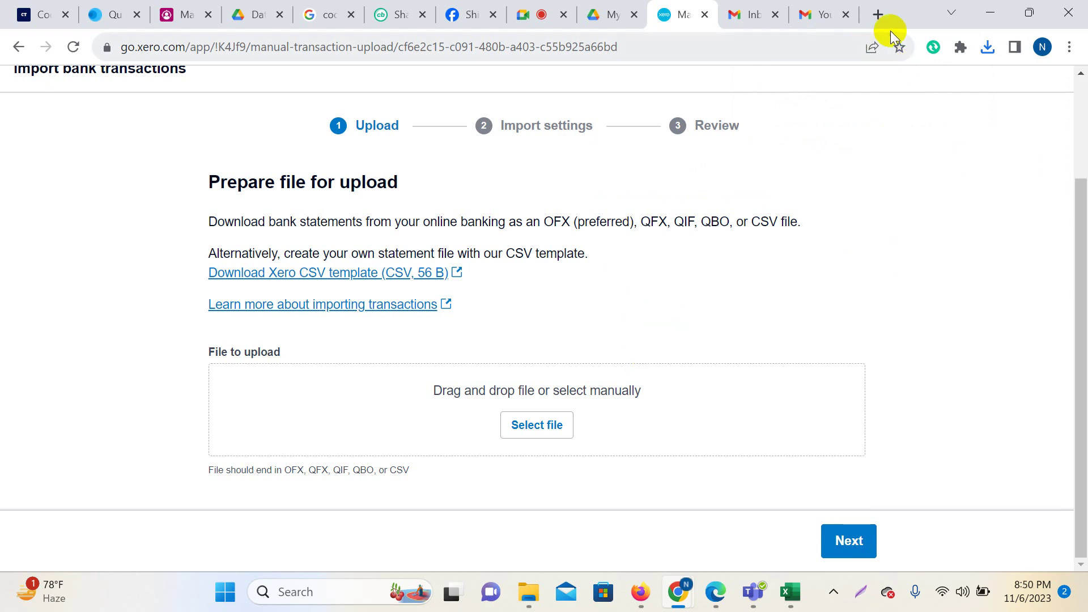
left_click(987, 48)
left_click(829, 125)
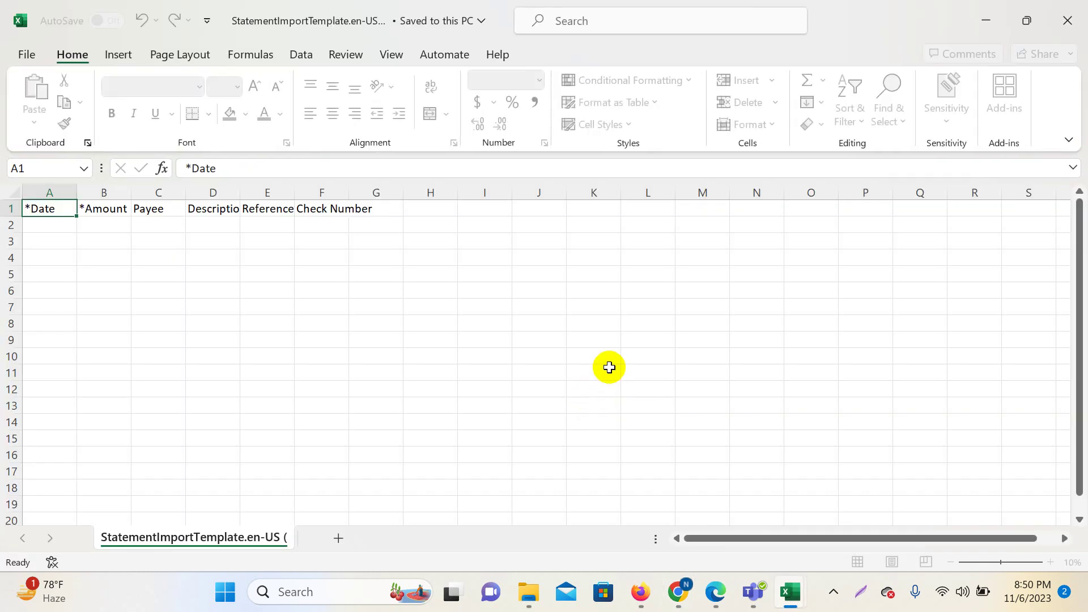
Widen columns A through G of the CSV template evenly.
left_click(610, 367)
left_click(109, 356)
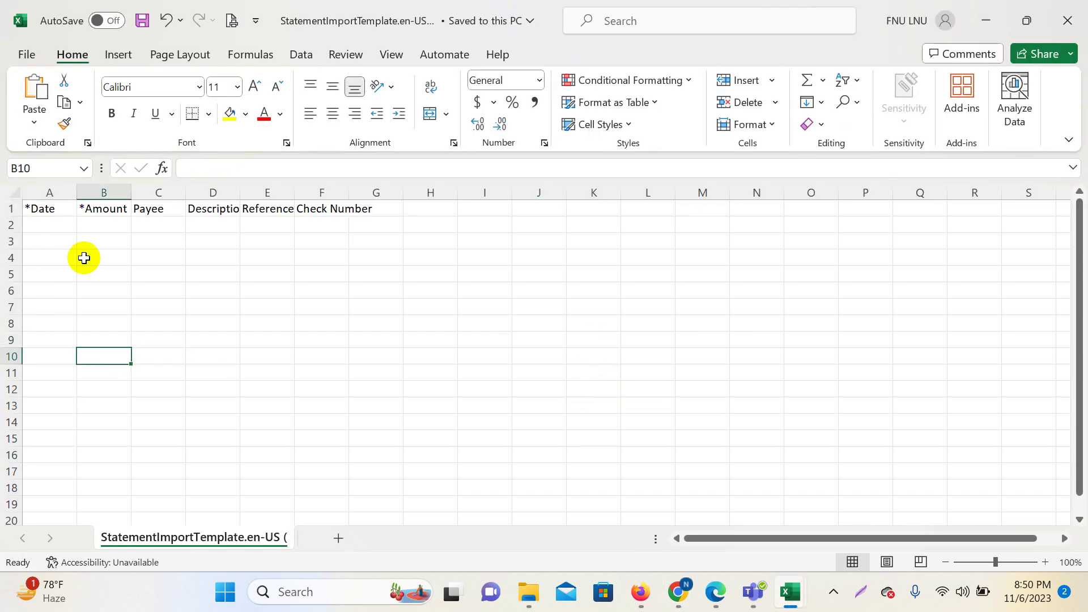
left_click(52, 184)
left_click_drag(52, 184, 399, 219)
left_click_drag(301, 192, 391, 204)
left_click(574, 385)
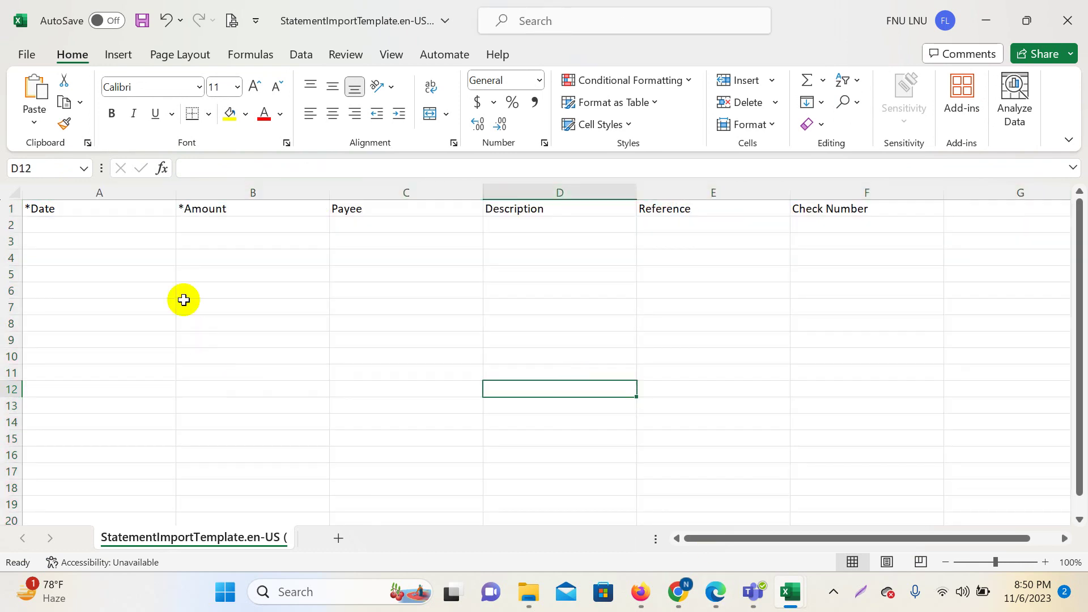
Fill the required *Date and *Amount columns (A and B) with yellow.
left_click_drag(90, 225, 114, 420)
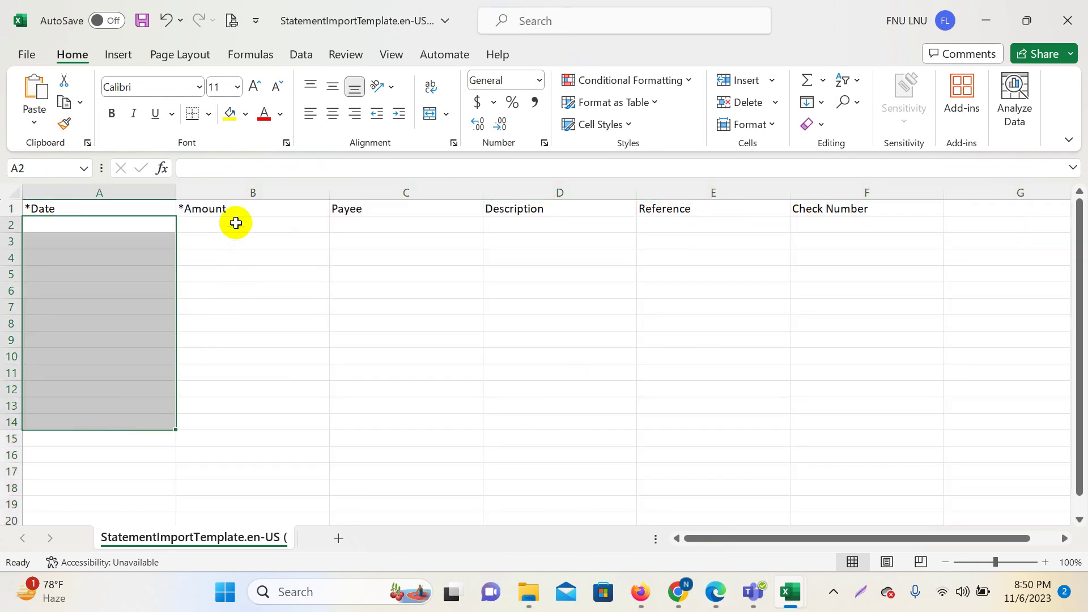
left_click(119, 195)
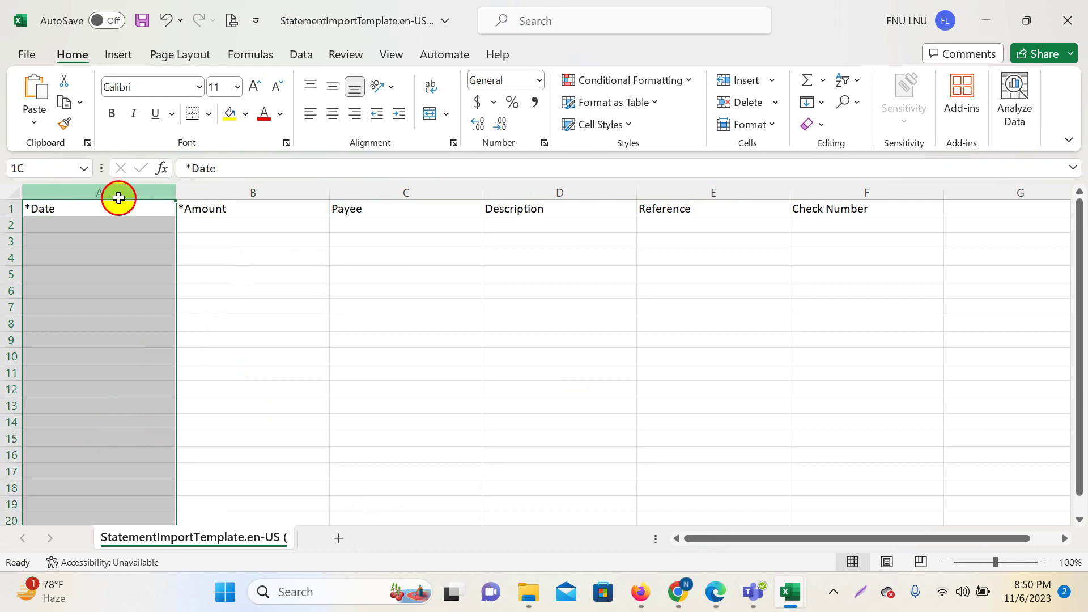
left_click(229, 114)
left_click(238, 186)
left_click(229, 114)
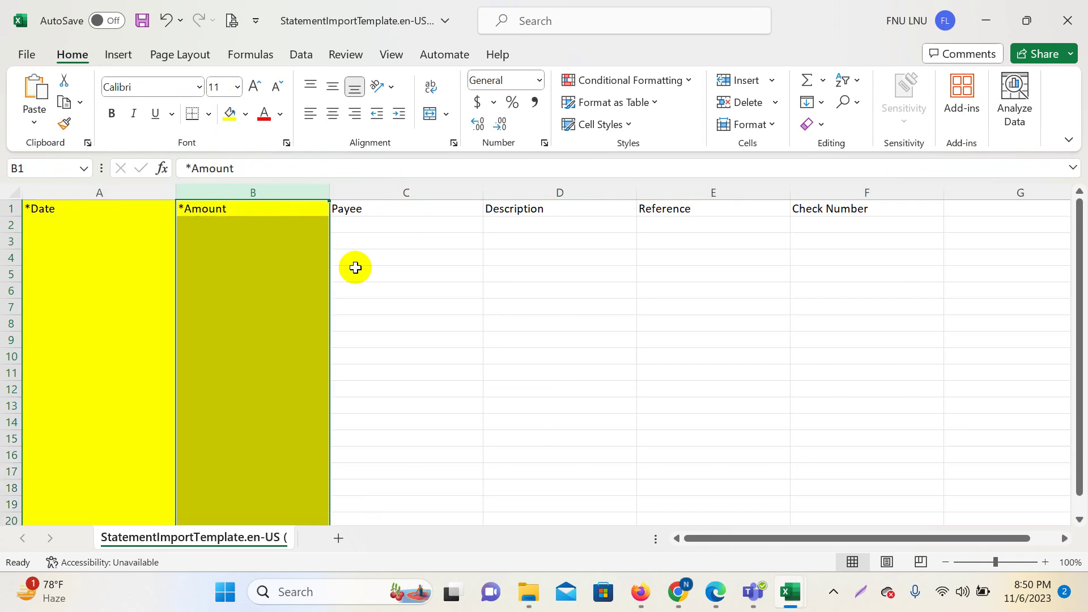
left_click(68, 235)
Point out the optional Payee, Description, Reference and Check Number columns.
left_click(224, 243)
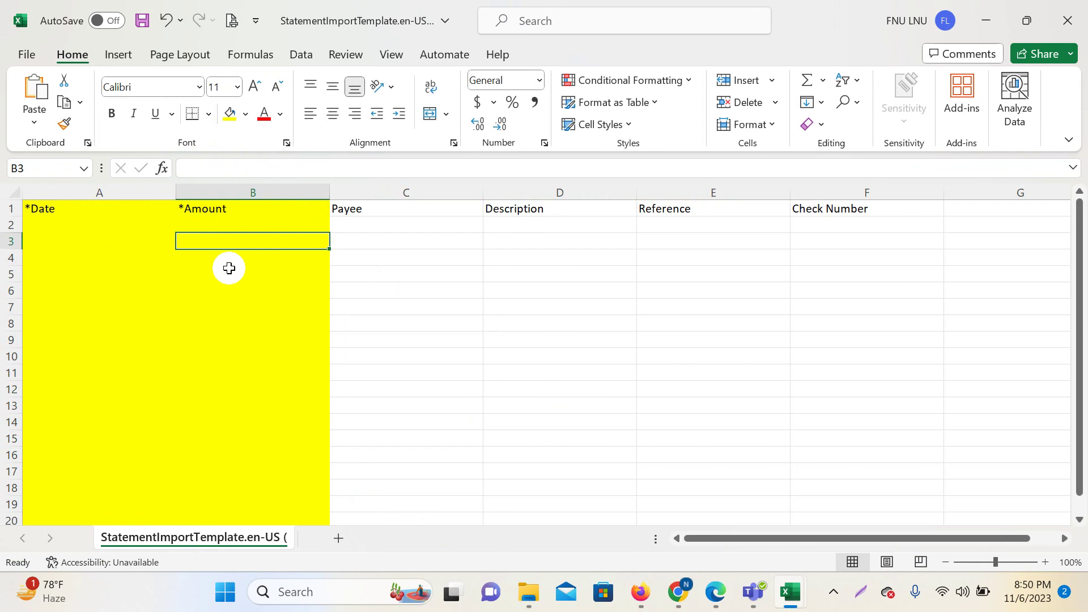
left_click_drag(401, 227, 419, 502)
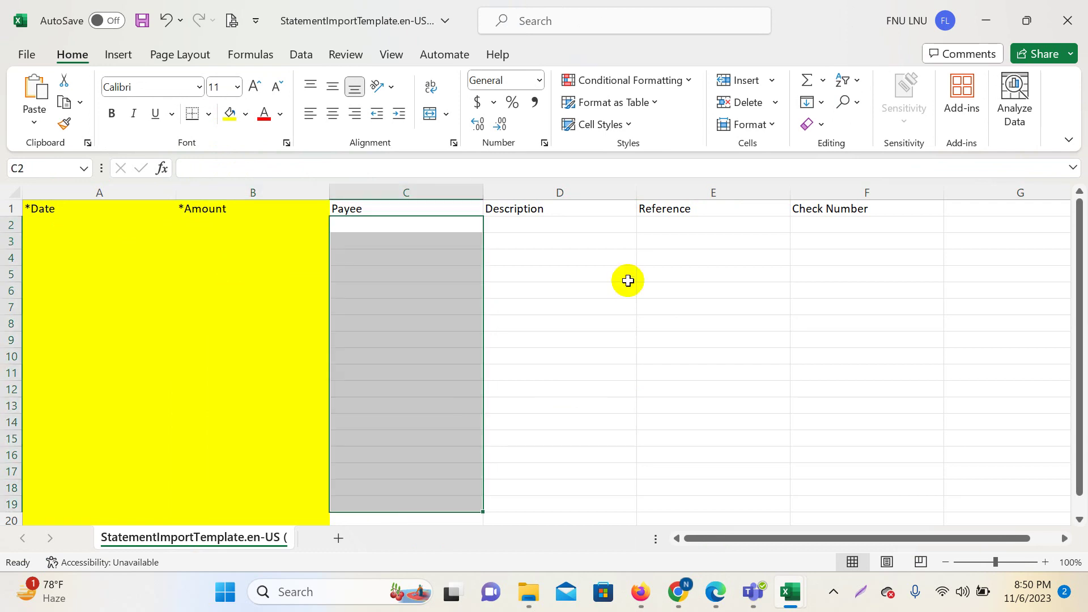
left_click_drag(561, 241, 561, 438)
left_click_drag(713, 257, 714, 423)
left_click_drag(867, 241, 867, 438)
left_click_drag(429, 230, 807, 464)
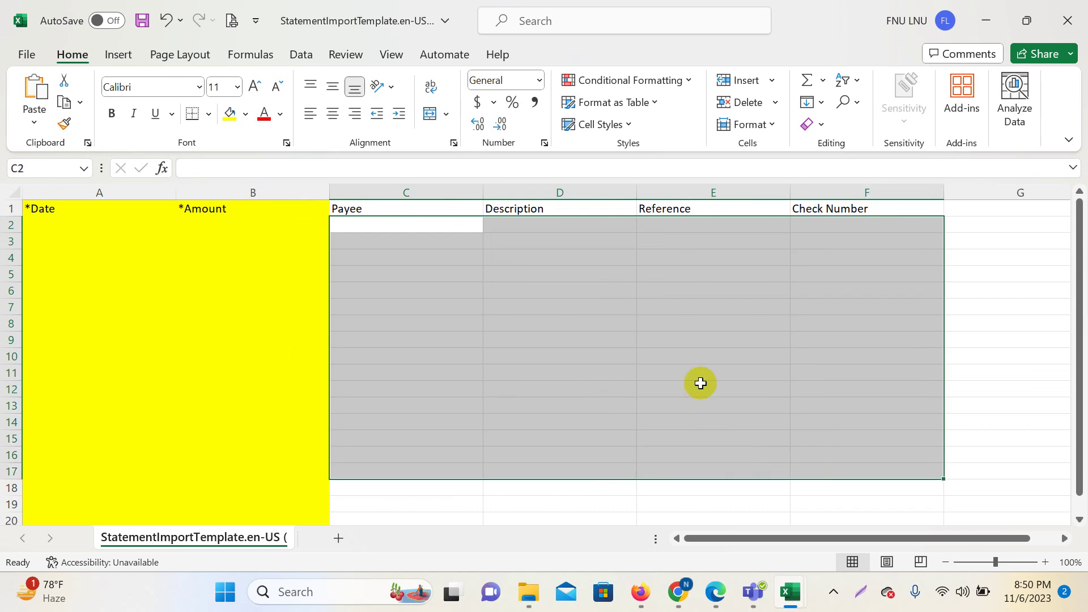
left_click(589, 357)
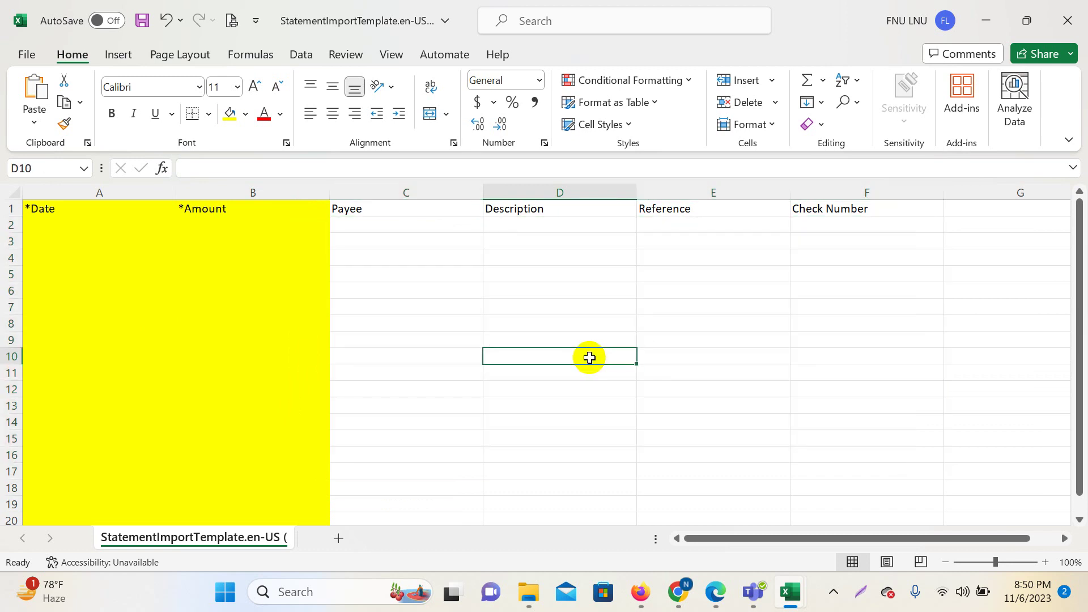
left_click(542, 277)
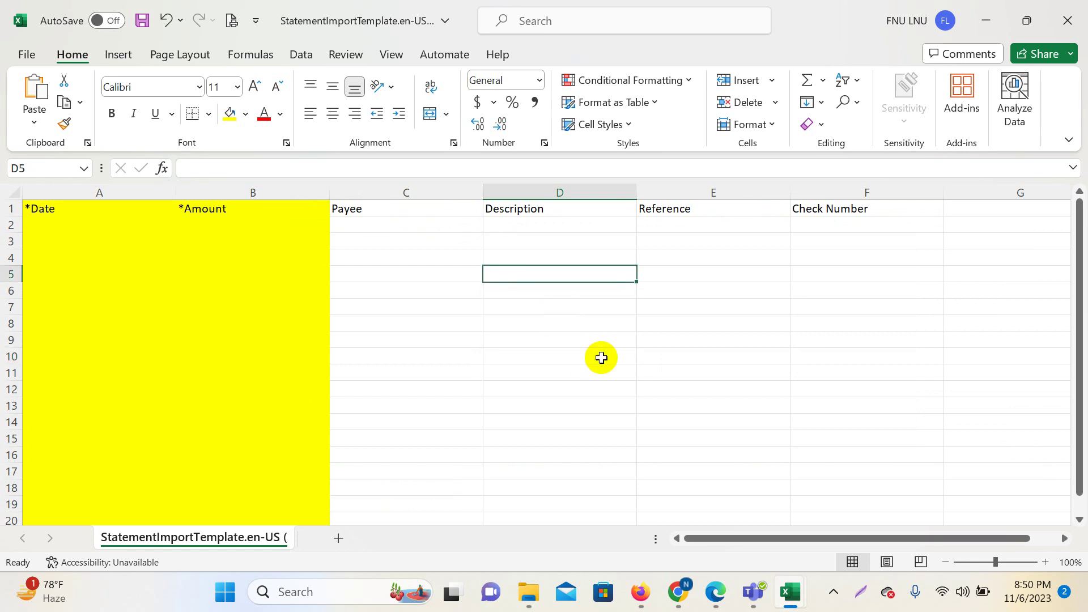
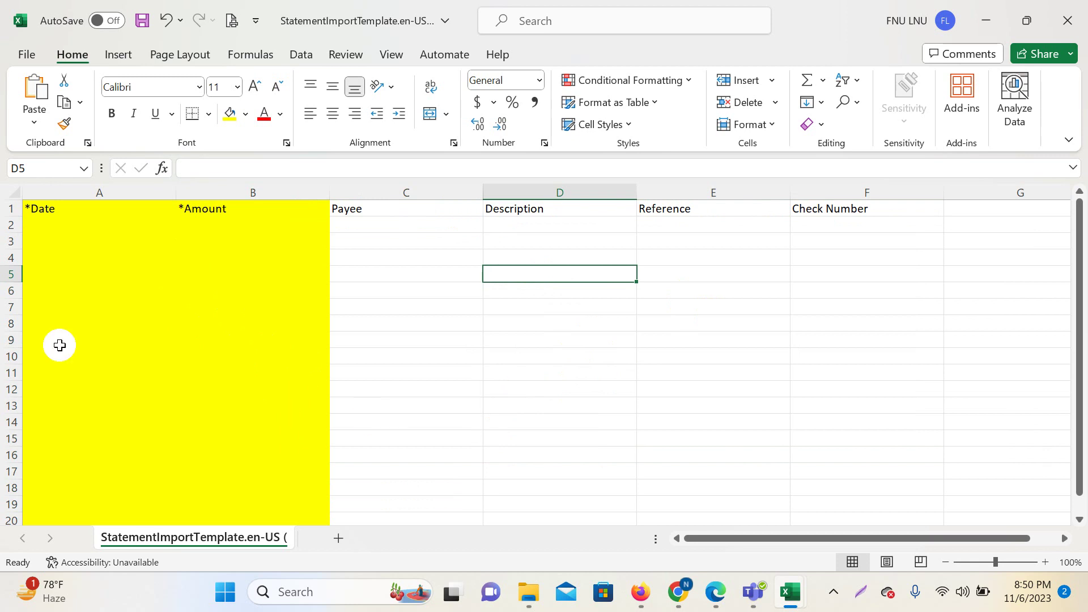
Read the account summary and first transactions on page 3 of Statement_February_2020.pdf in Edge.
left_click(528, 593)
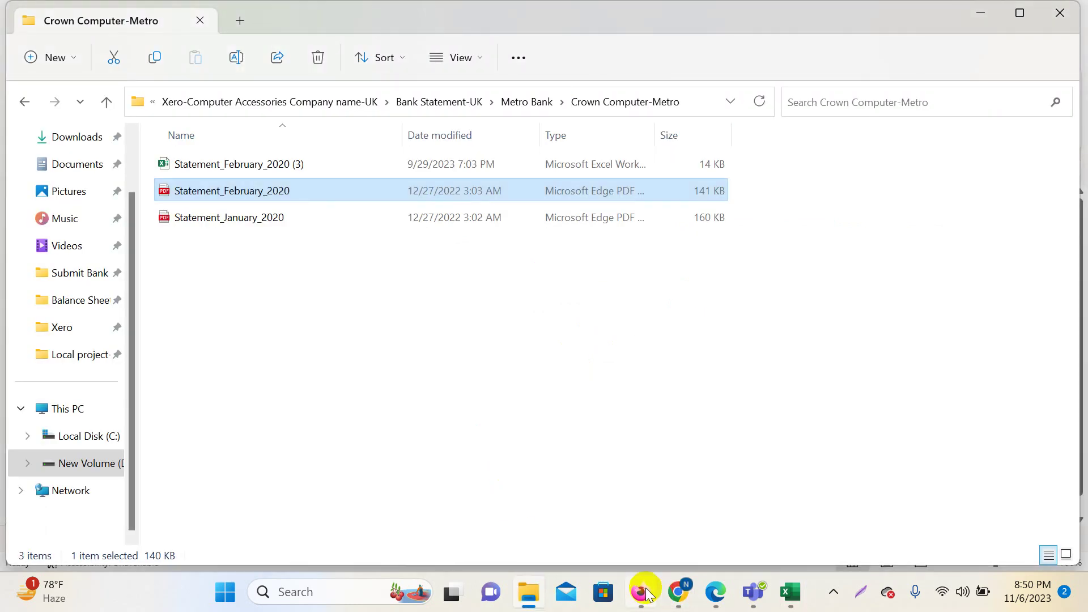
mouse_move(713, 591)
left_click(682, 503)
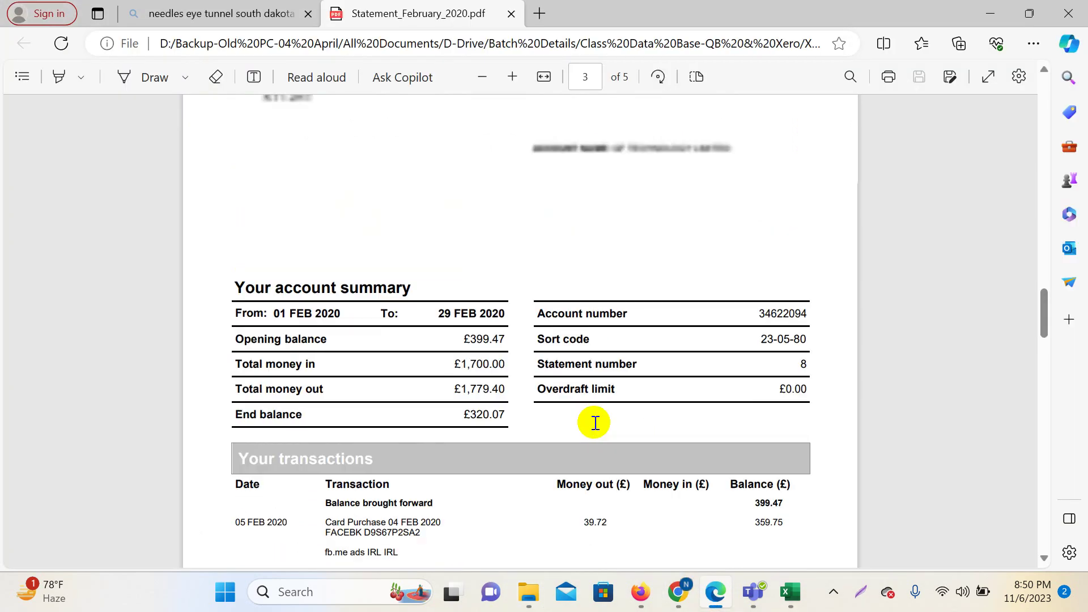
scroll(526, 383, "up", 7)
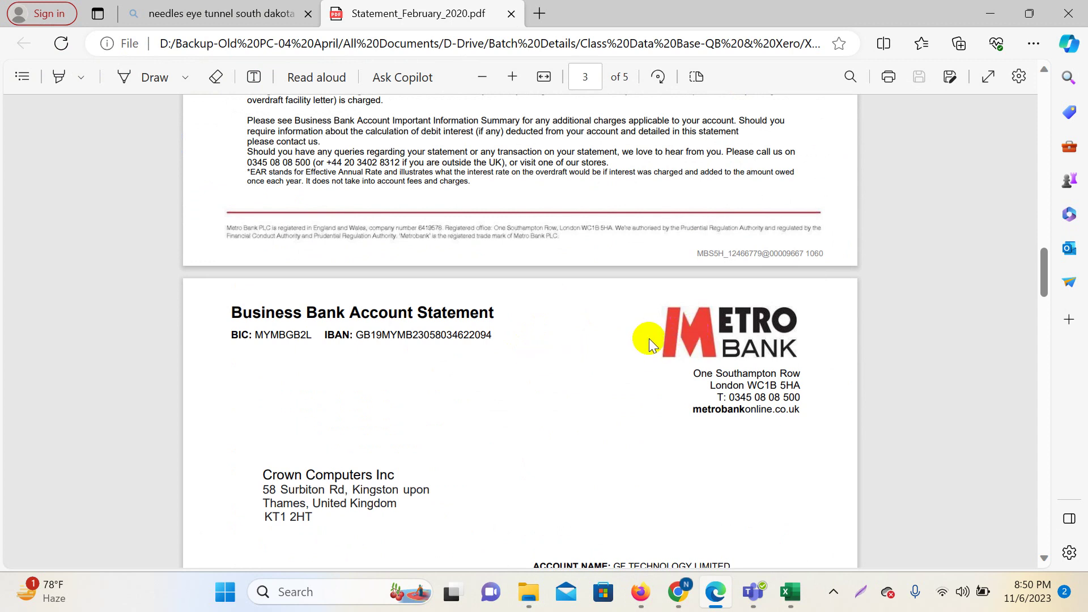
scroll(647, 351, "down", 4)
scroll(641, 384, "down", 7)
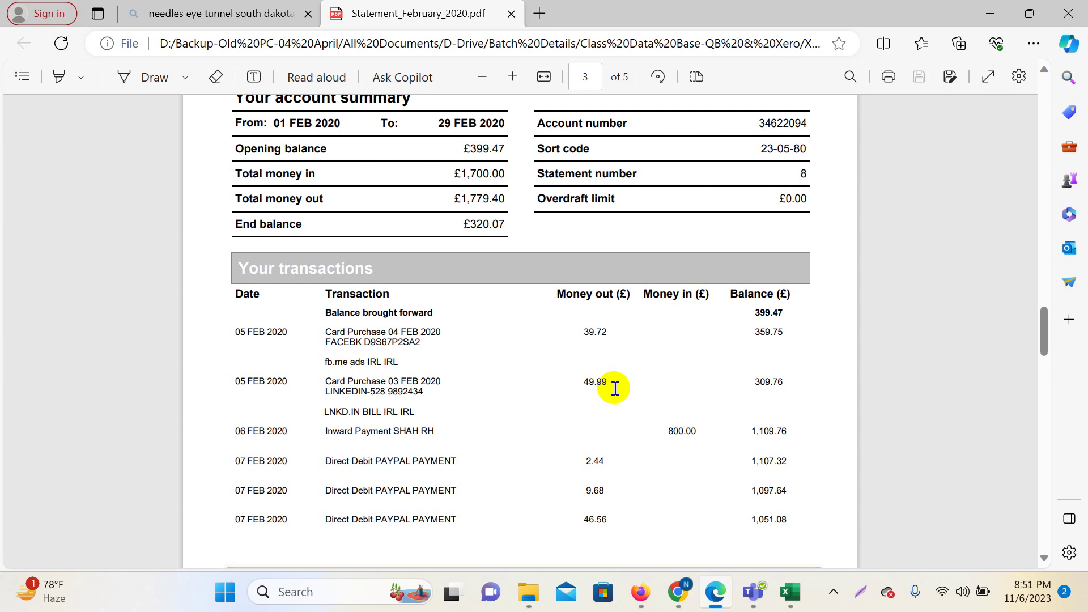
scroll(615, 388, "up", 7)
scroll(614, 387, "down", 4)
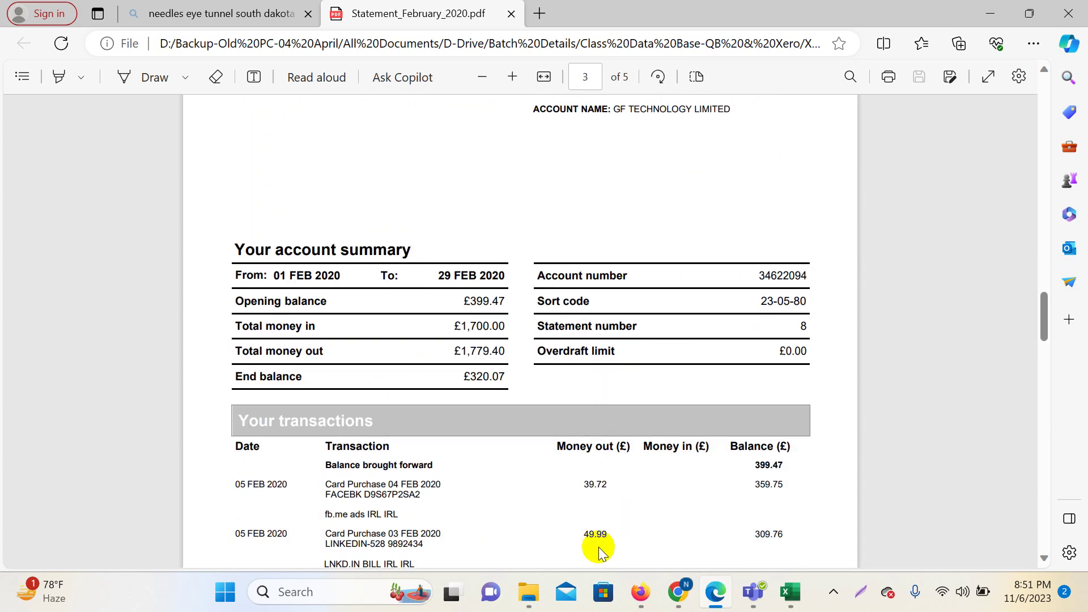
Open the Statement_February_2020 (3) workbook from the Crown Computer-Metro folder and check amounts such as 800 in C4.
mouse_move(528, 587)
left_click(459, 483)
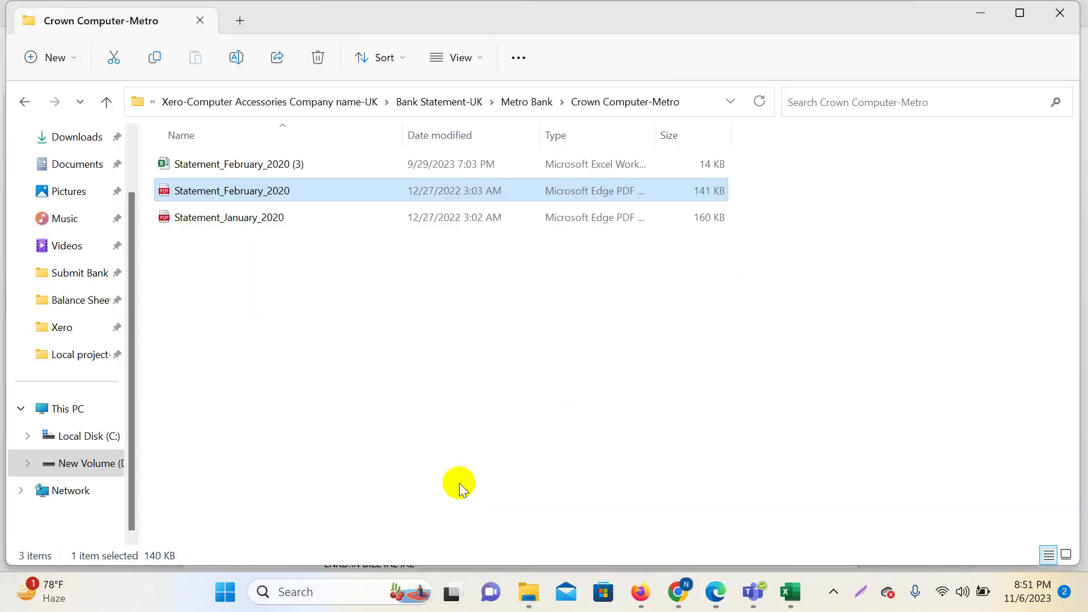
left_click(312, 260)
double_click(289, 164)
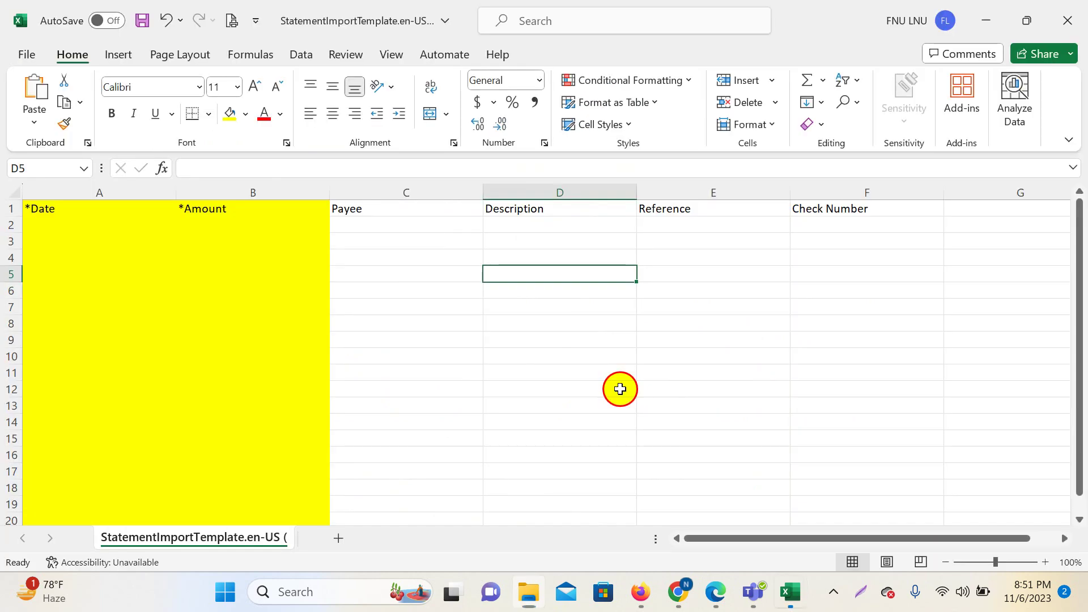
left_click(619, 390)
left_click(648, 369)
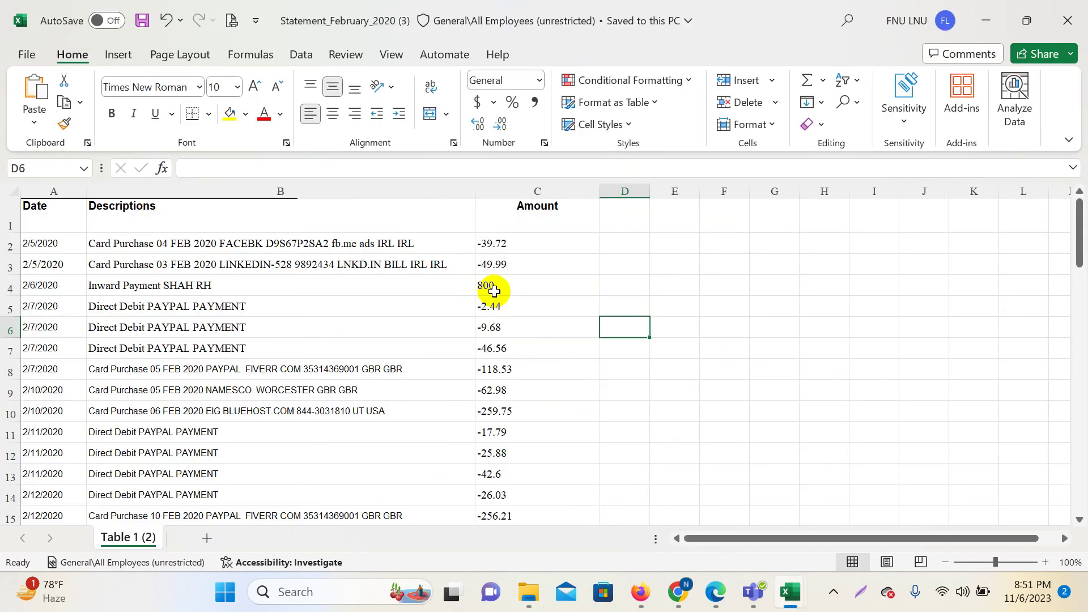
left_click(493, 291)
scroll(597, 357, "down", 7)
scroll(623, 353, "up", 6)
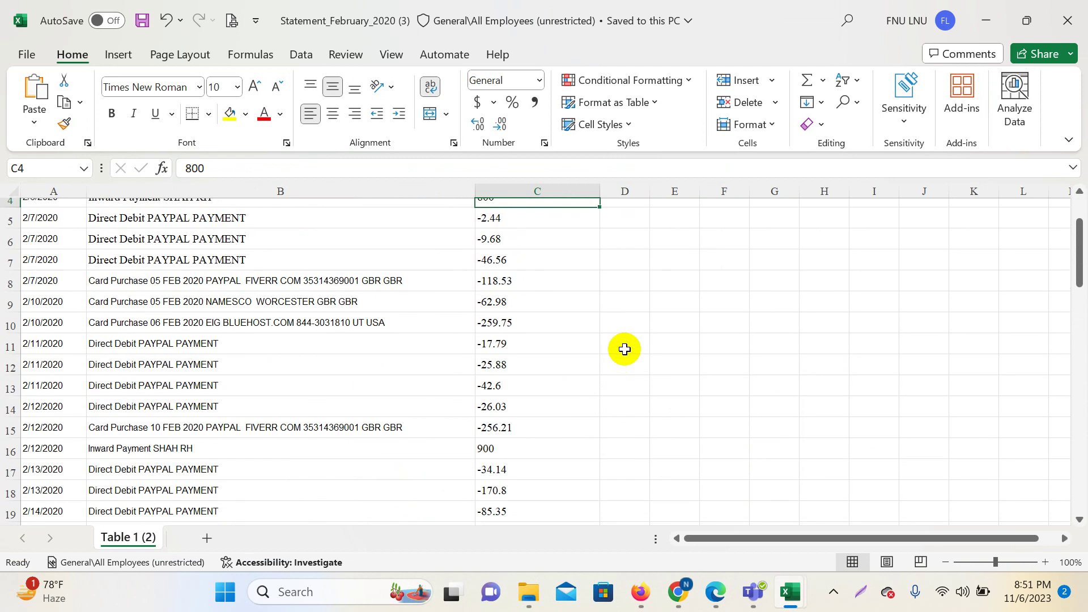
scroll(625, 349, "up", 1)
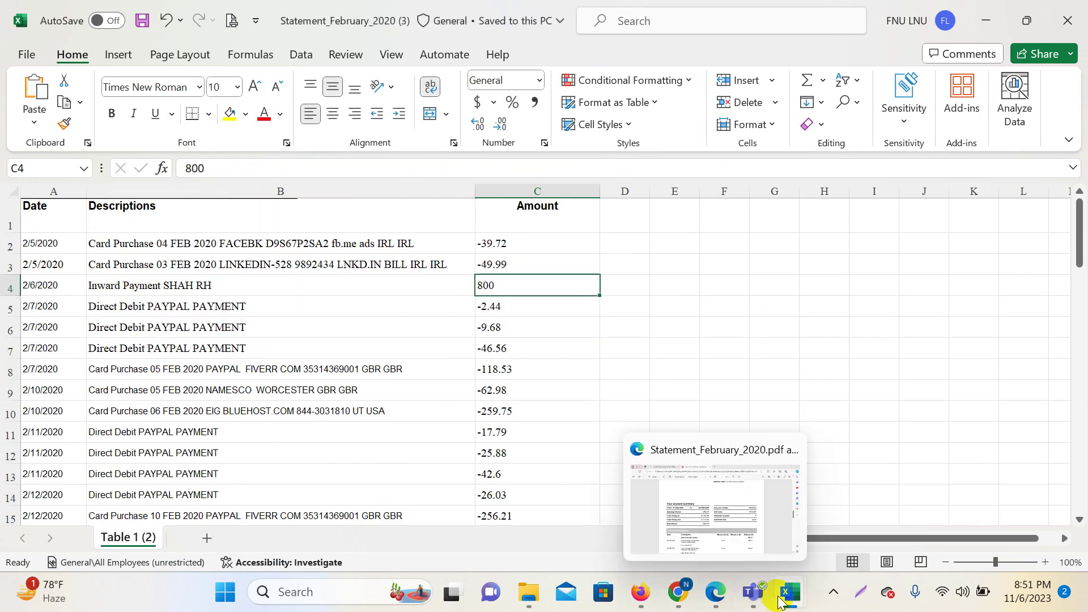
Look over the StatementImportTemplate sheet, then select the statement dates A2:A32 in the February workbook.
mouse_move(788, 598)
left_click(958, 516)
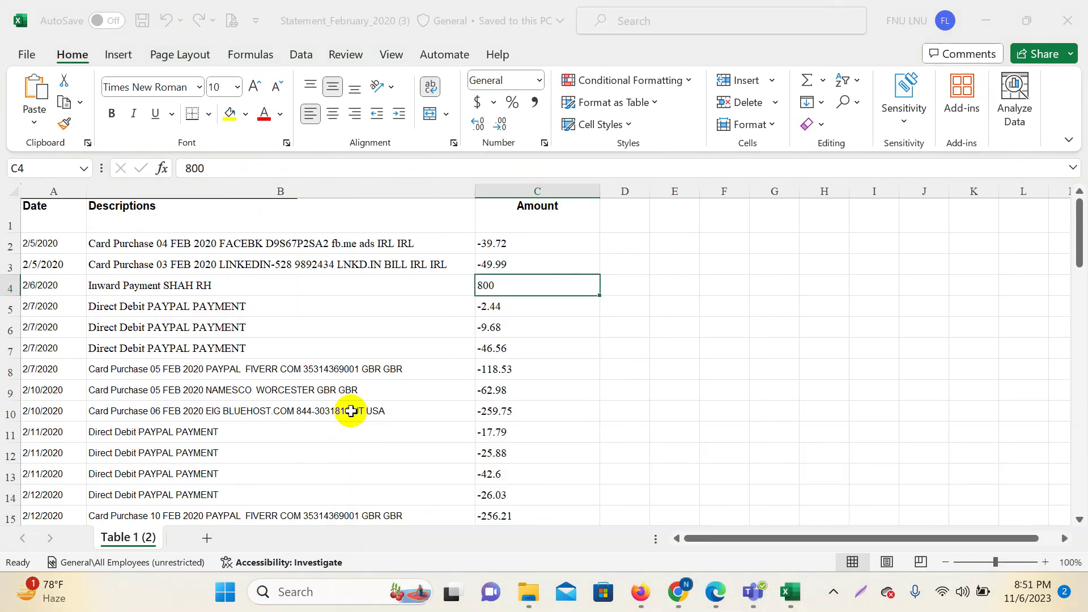
mouse_move(789, 593)
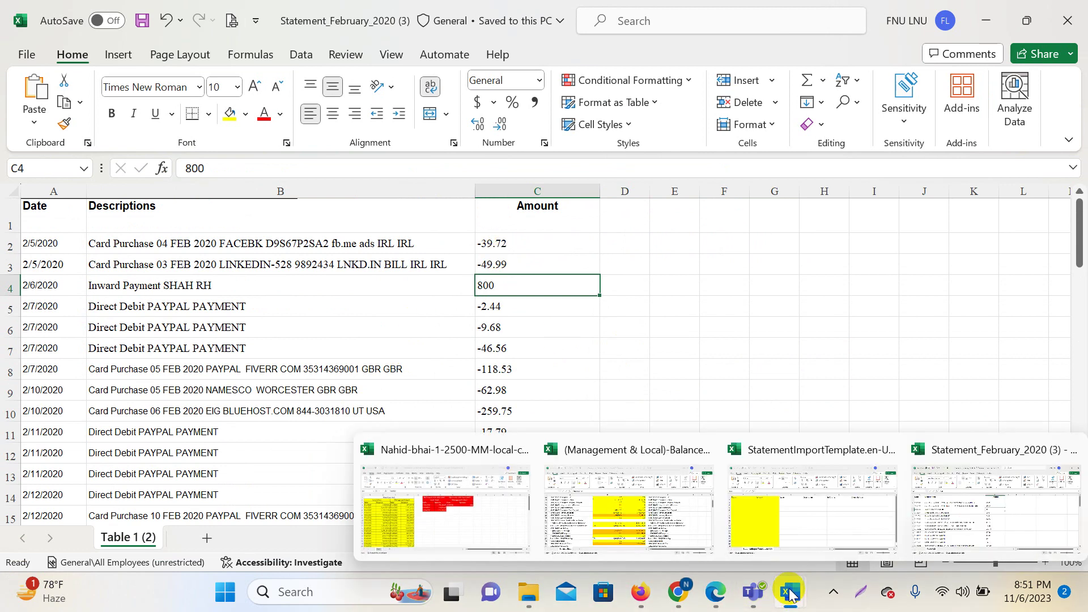
left_click(809, 524)
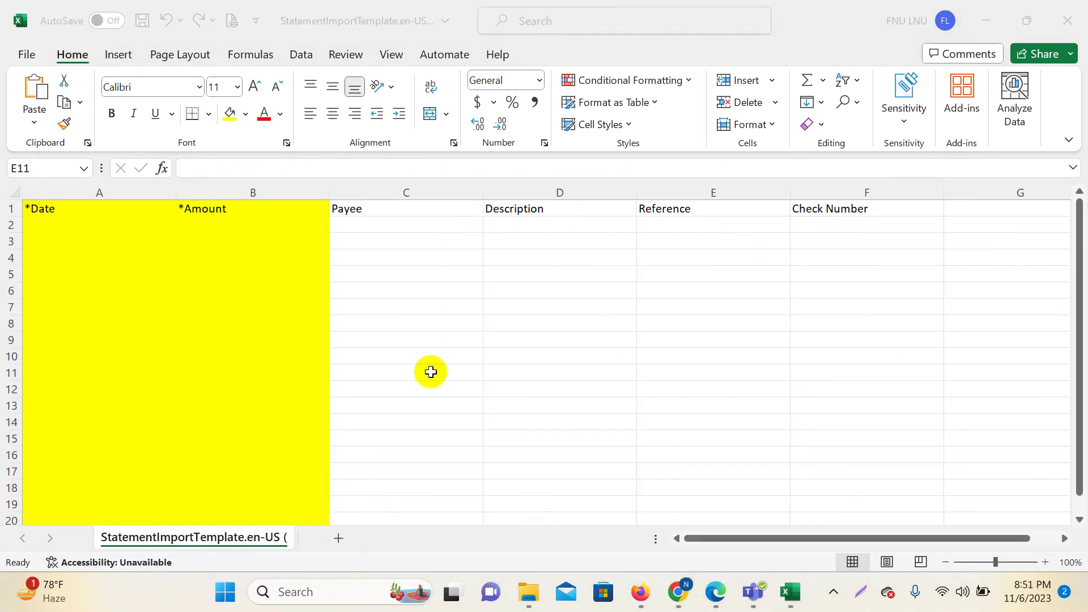
left_click(190, 309)
left_click_drag(215, 228, 236, 492)
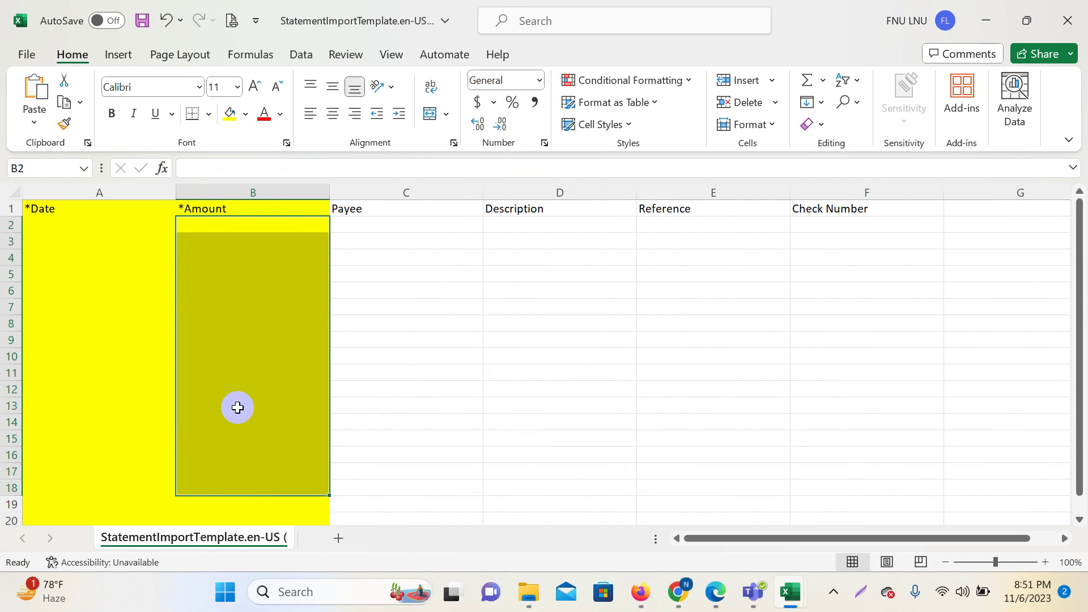
left_click(238, 260)
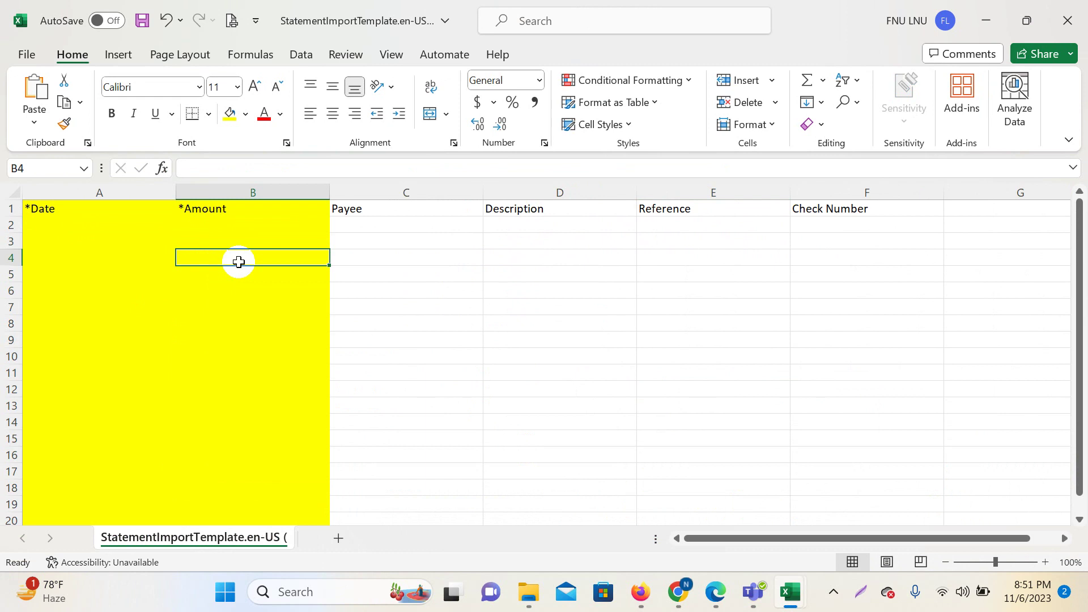
left_click(771, 286)
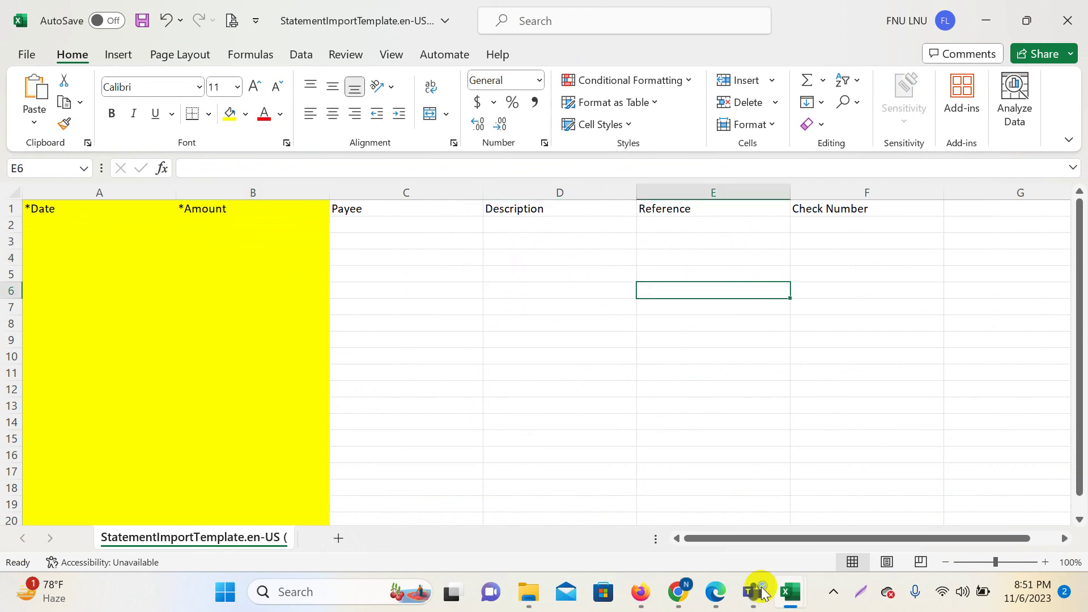
mouse_move(790, 595)
left_click(943, 534)
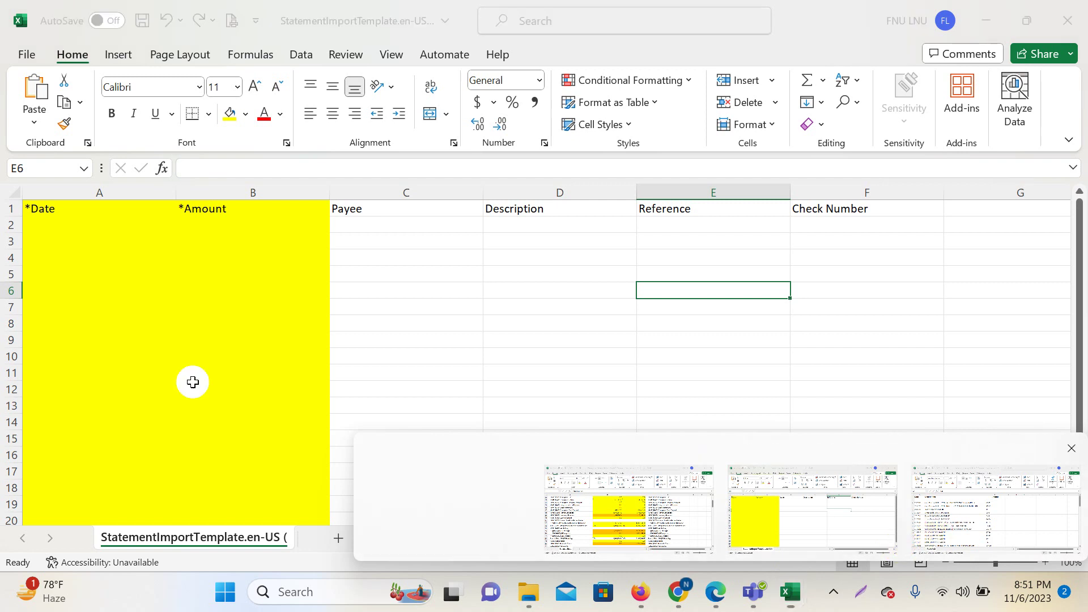
left_click_drag(59, 238, 46, 482)
Copy the 31 statement dates into the template's *Date column starting at A2.
right_click(37, 408)
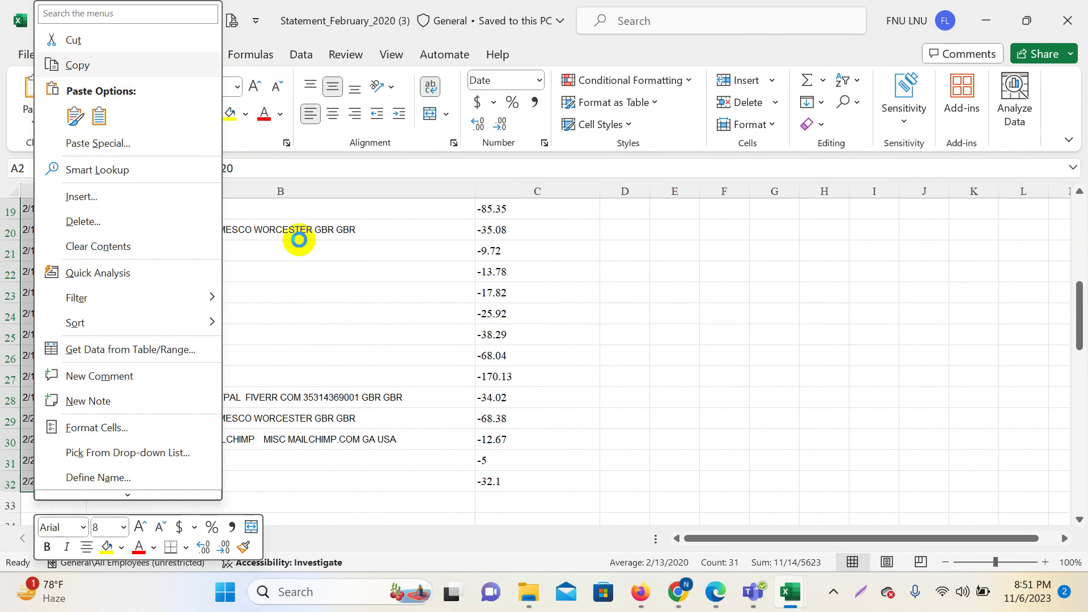
key("ctrl+c")
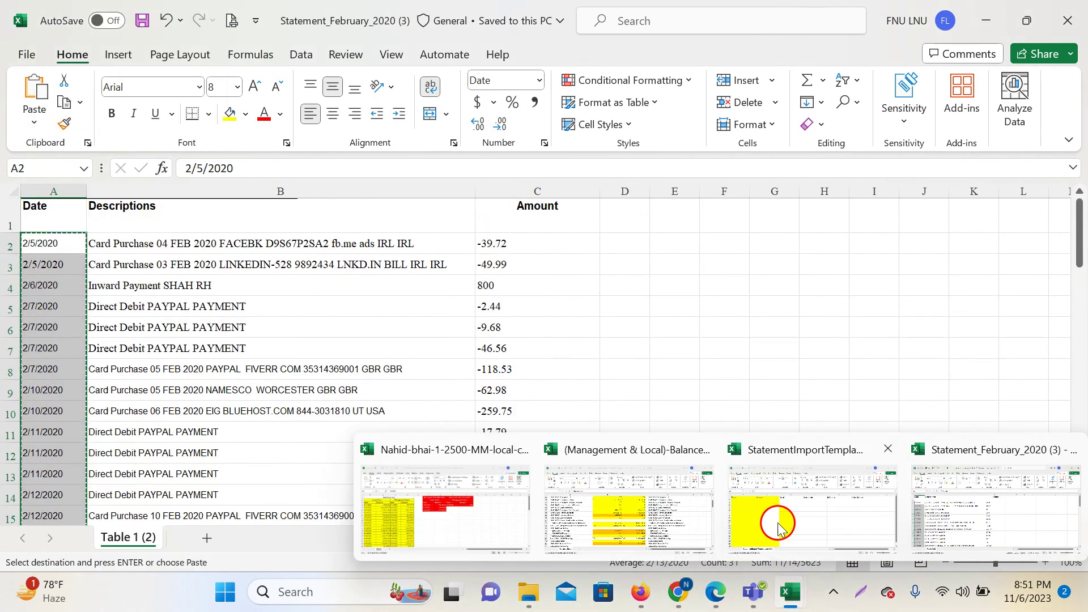
left_click(686, 499)
left_click(59, 224)
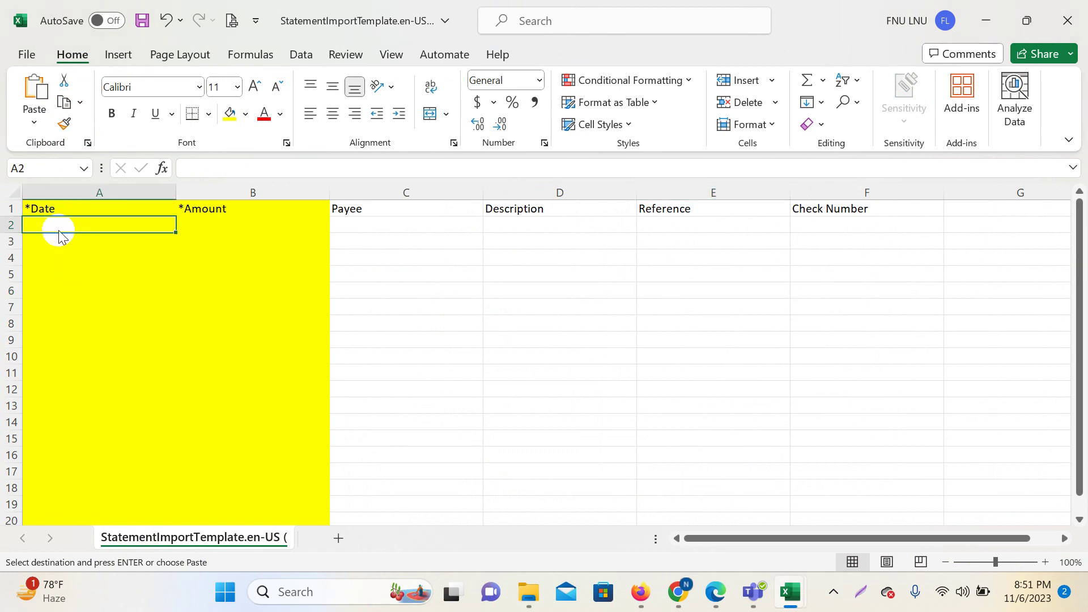
right_click(60, 227)
left_click(97, 191)
scroll(563, 498, "down", 6)
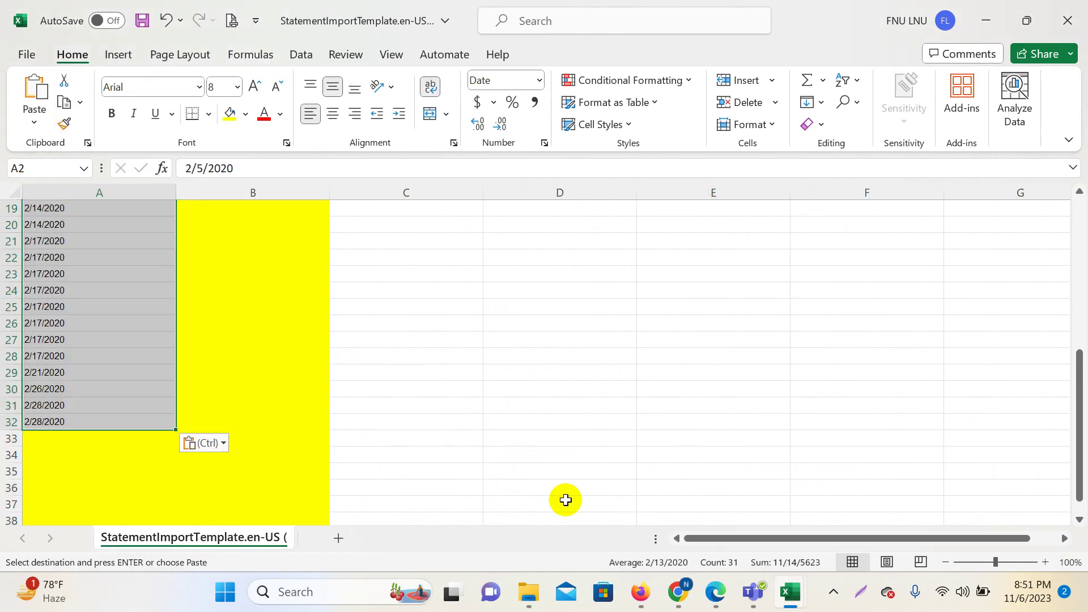
Copy the transaction descriptions from column B of the February statement workbook.
mouse_move(797, 595)
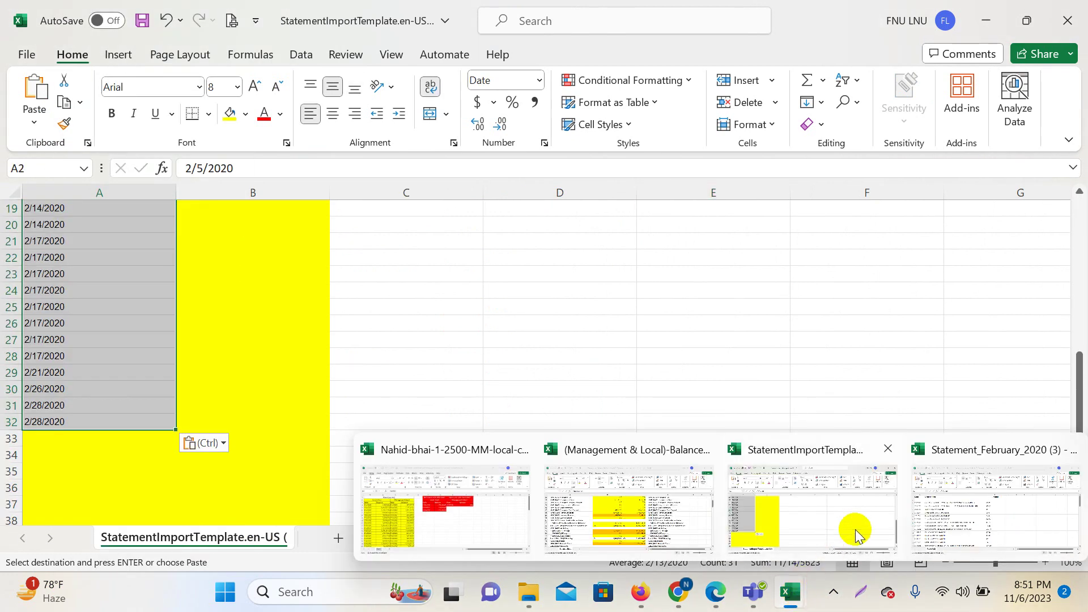
left_click(921, 515)
left_click_drag(179, 248, 228, 481)
right_click(238, 397)
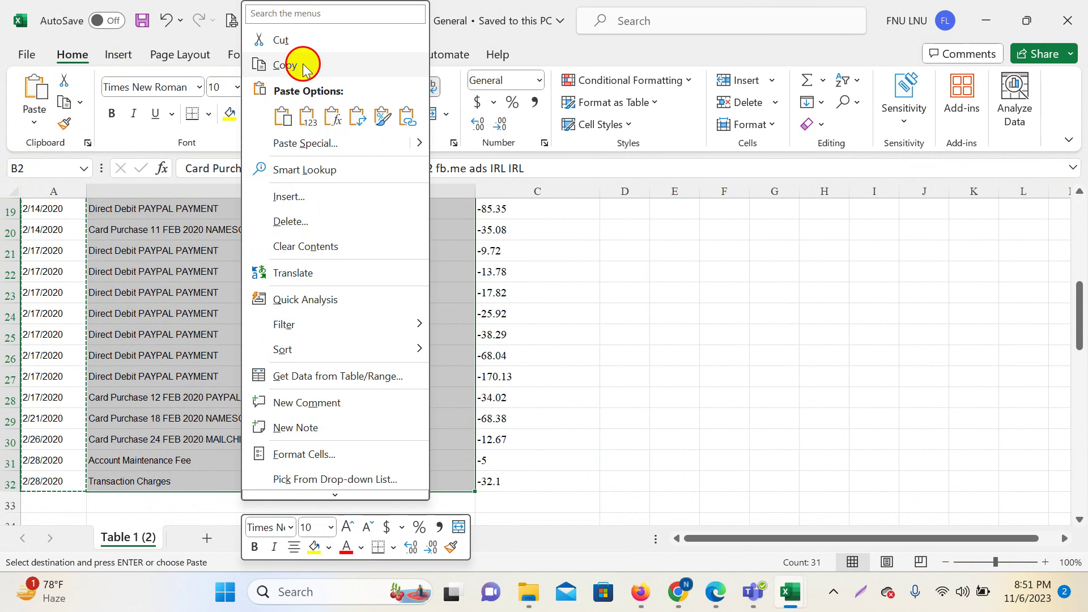
left_click(292, 64)
scroll(777, 325, "up", 6)
Paste the descriptions into the template's Description column from D2 to row 32 and widen column D.
mouse_move(789, 590)
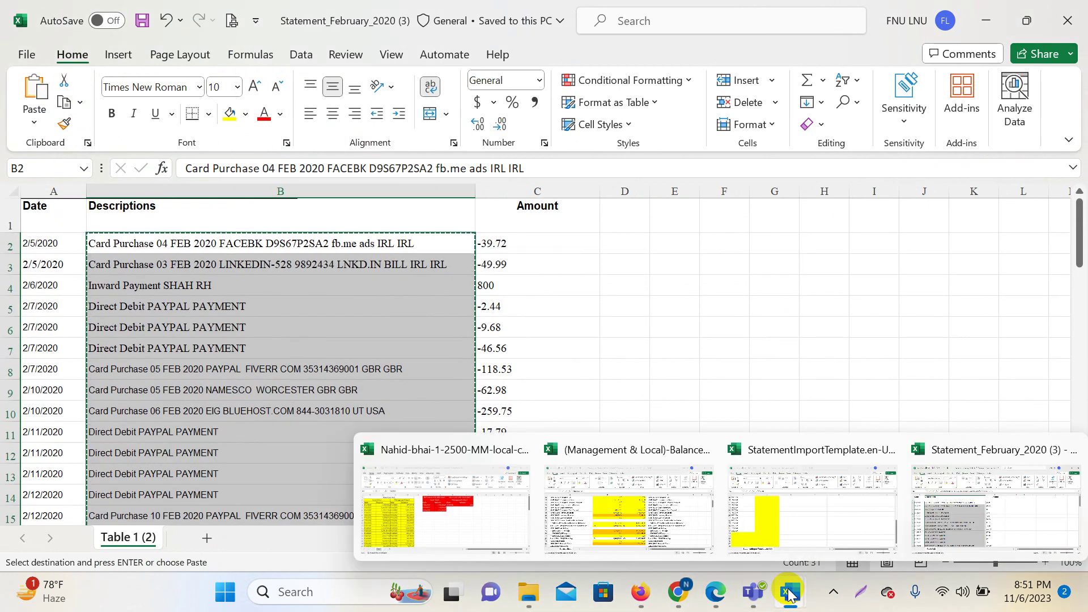
left_click(754, 537)
scroll(177, 269, "up", 4)
left_click(196, 222)
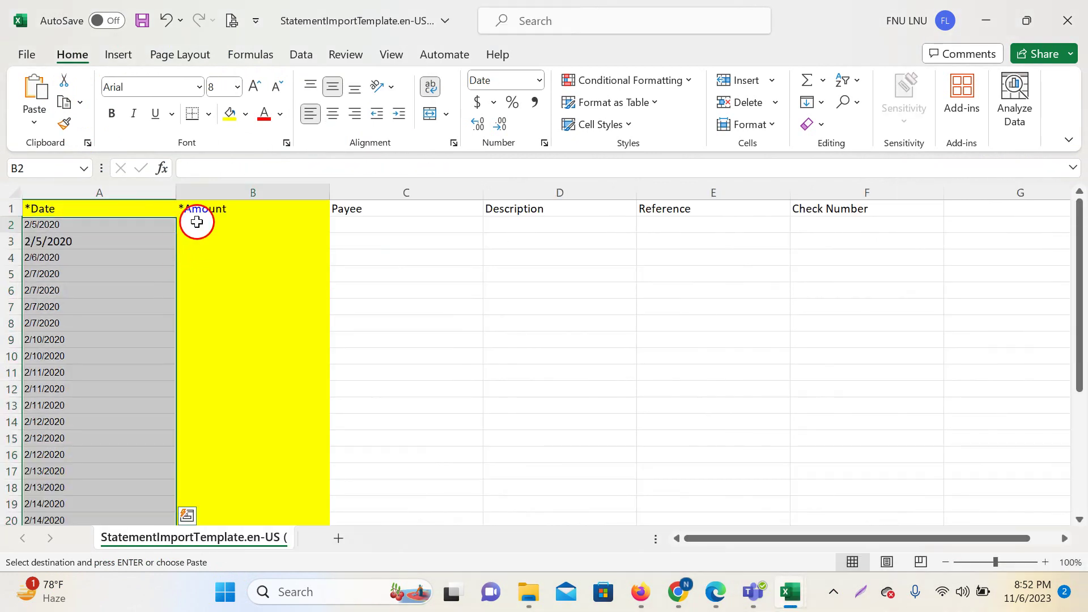
left_click(352, 214)
left_click(514, 224)
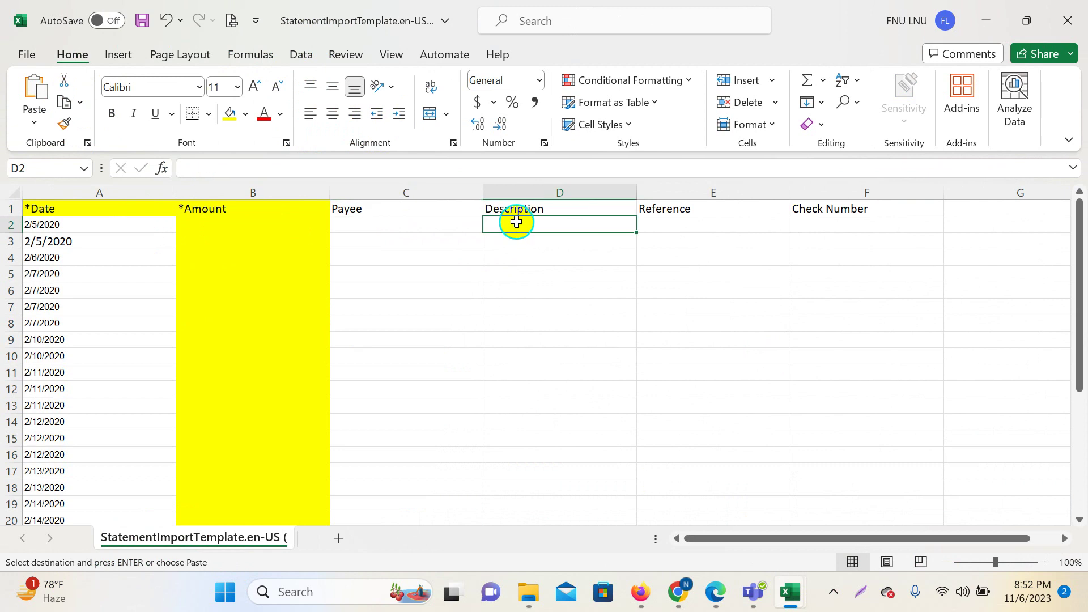
right_click(515, 225)
left_click(556, 185)
scroll(687, 343, "down", 8)
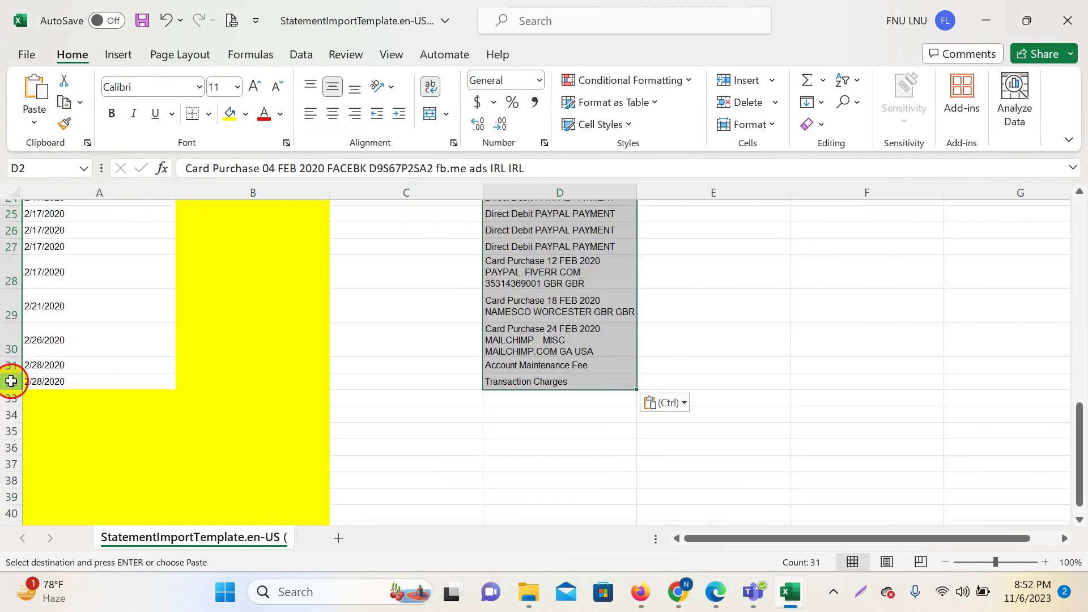
left_click(11, 381)
left_click(766, 415)
scroll(769, 405, "up", 8)
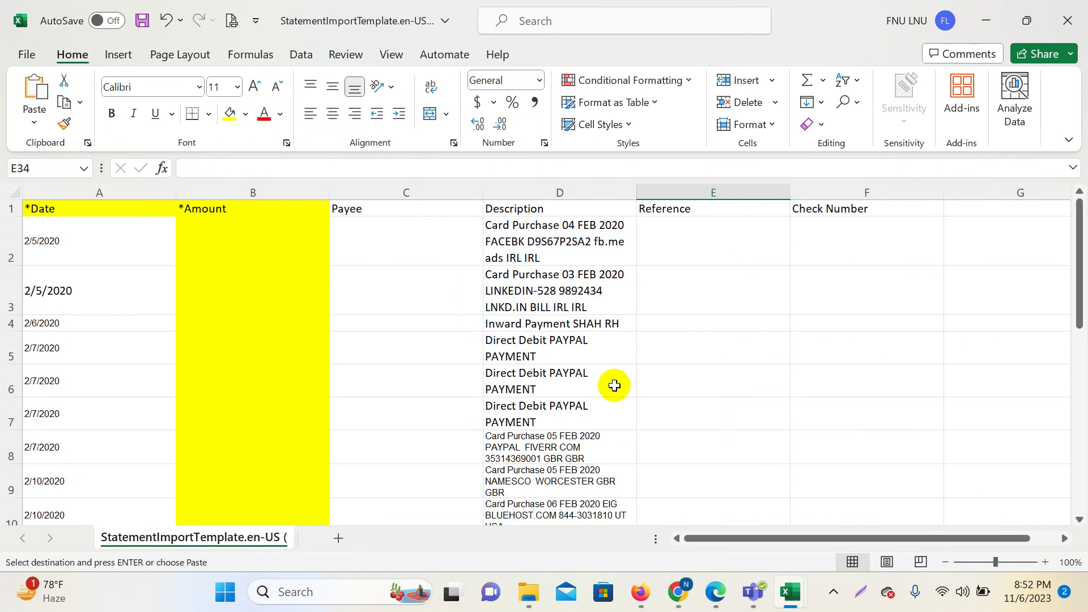
left_click_drag(635, 192, 774, 215)
left_click(636, 354)
Copy the transaction amounts from column C of the February statement workbook.
mouse_move(803, 604)
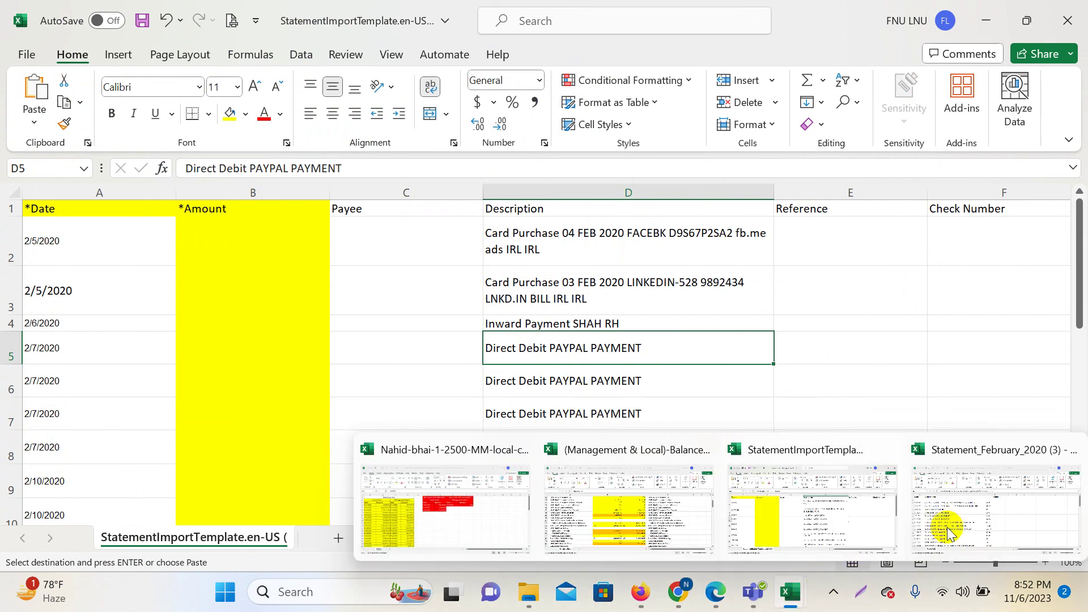
key("alt+Tab")
left_click_drag(517, 243, 545, 482)
right_click(522, 382)
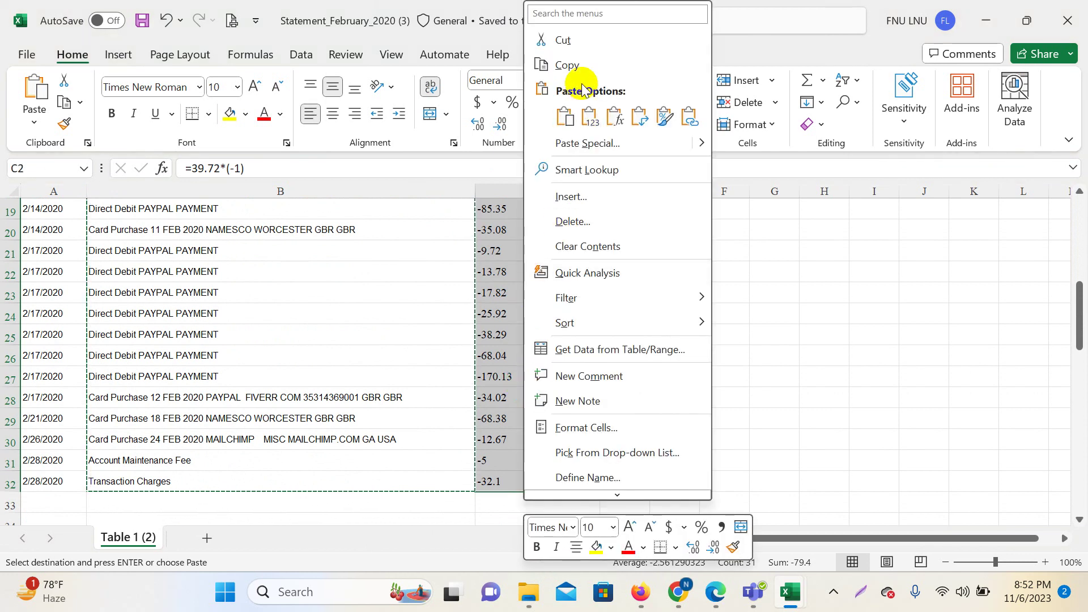
left_click(568, 65)
scroll(685, 299, "up", 6)
Paste the amounts into the template's *Amount column from B2, beginning with -39.72.
mouse_move(791, 589)
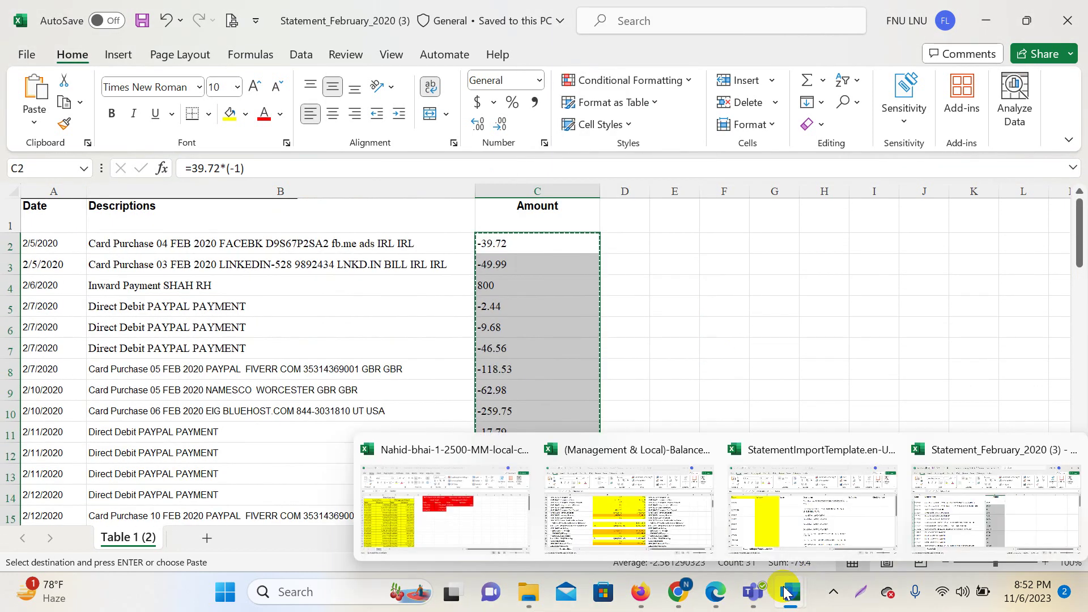
left_click(821, 532)
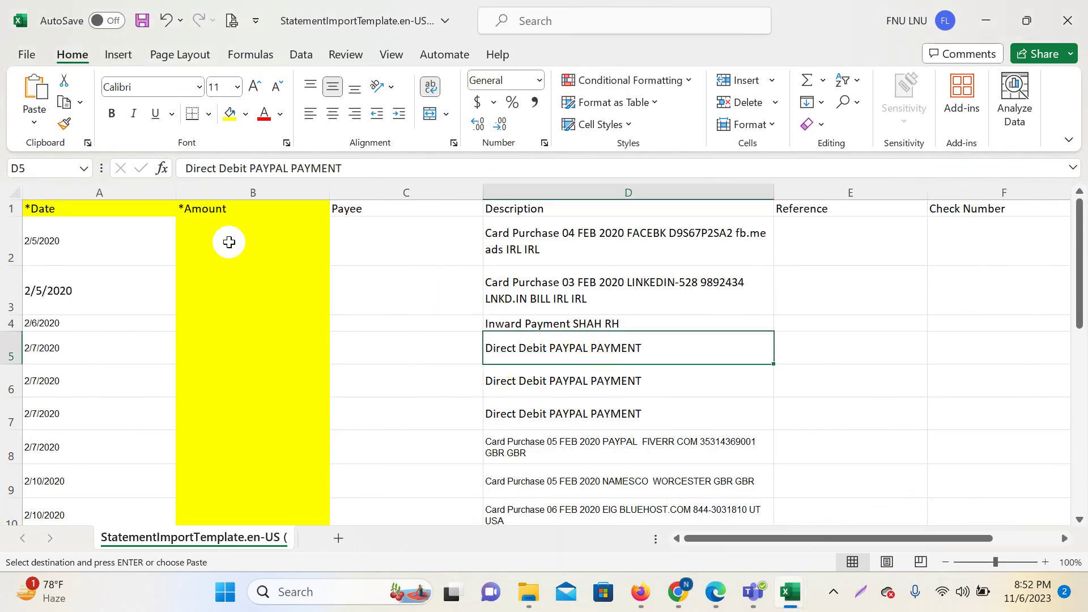
left_click(212, 223)
right_click(213, 224)
left_click(254, 186)
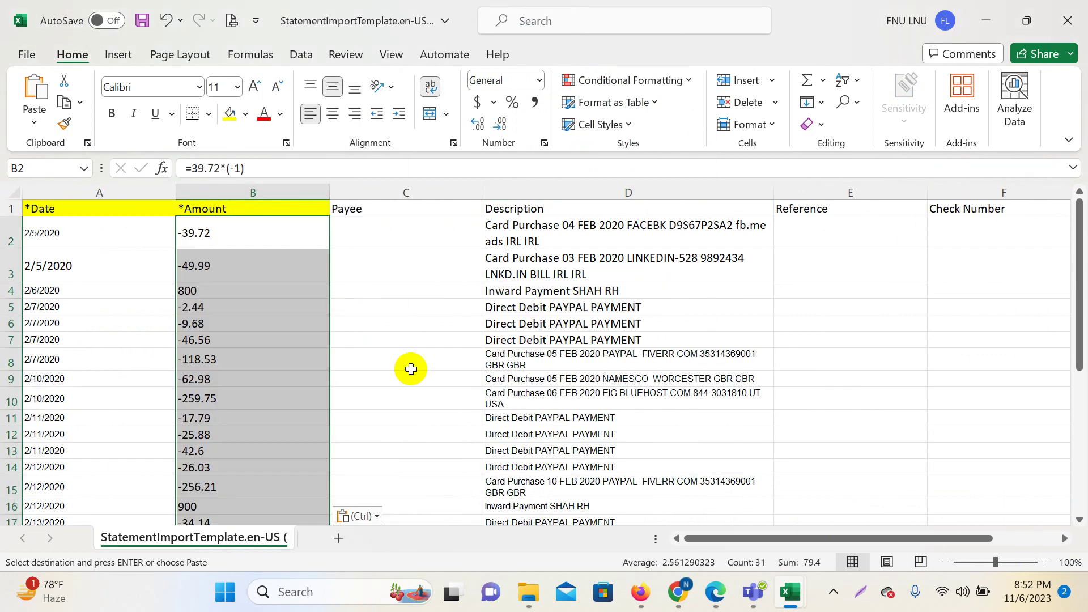
scroll(408, 367, "down", 11)
scroll(413, 383, "up", 3)
scroll(425, 409, "up", 8)
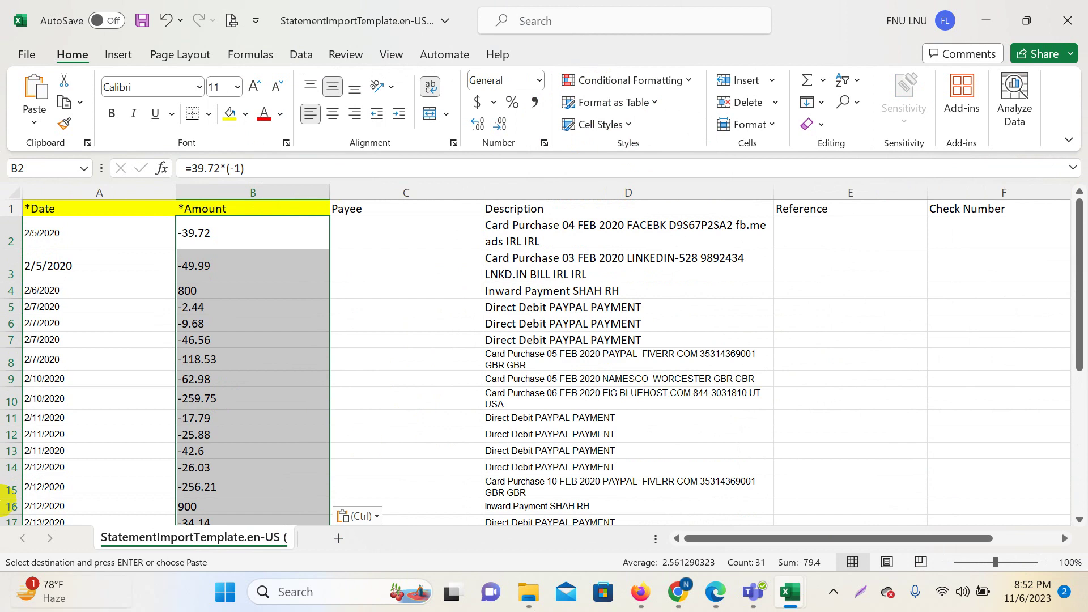
Review the pasted rows and select the Facebook purchase description.
left_click(102, 377)
left_click(233, 340)
left_click(421, 328)
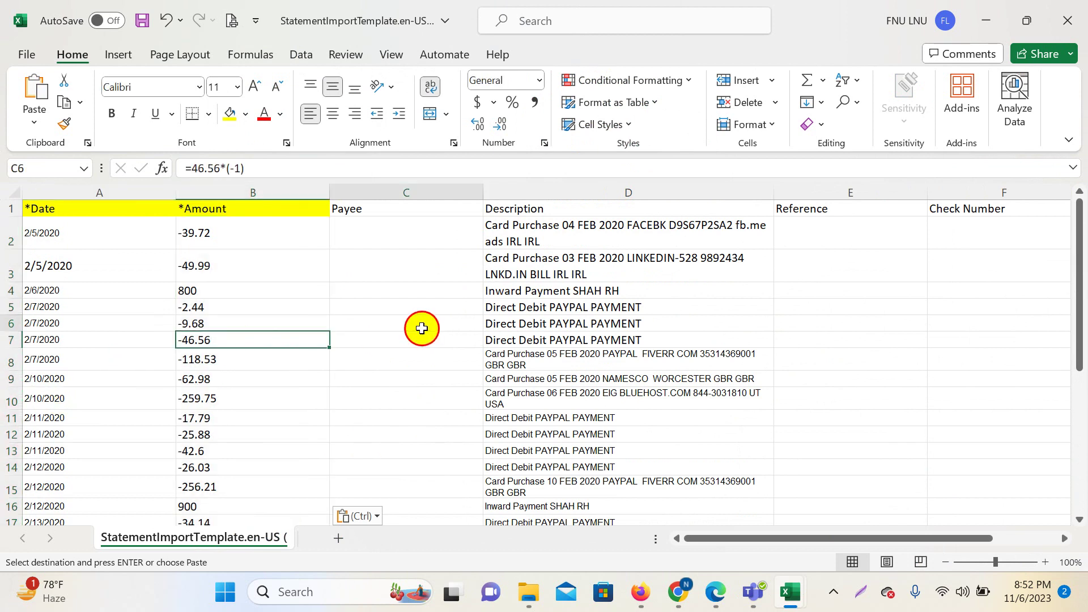
left_click_drag(581, 238, 587, 381)
left_click(584, 291)
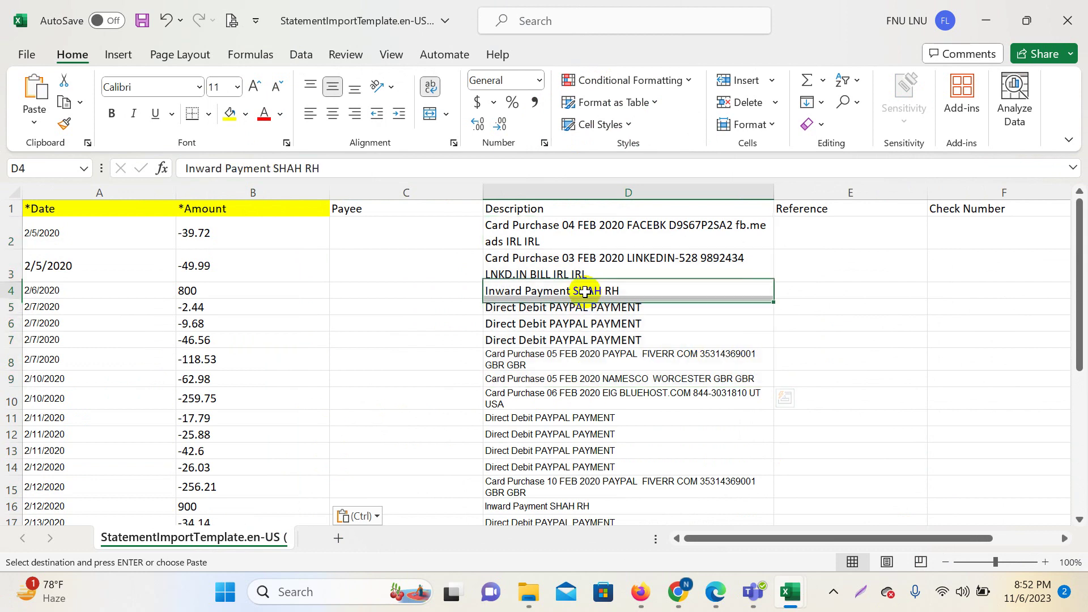
left_click_drag(377, 219, 431, 468)
left_click(510, 228)
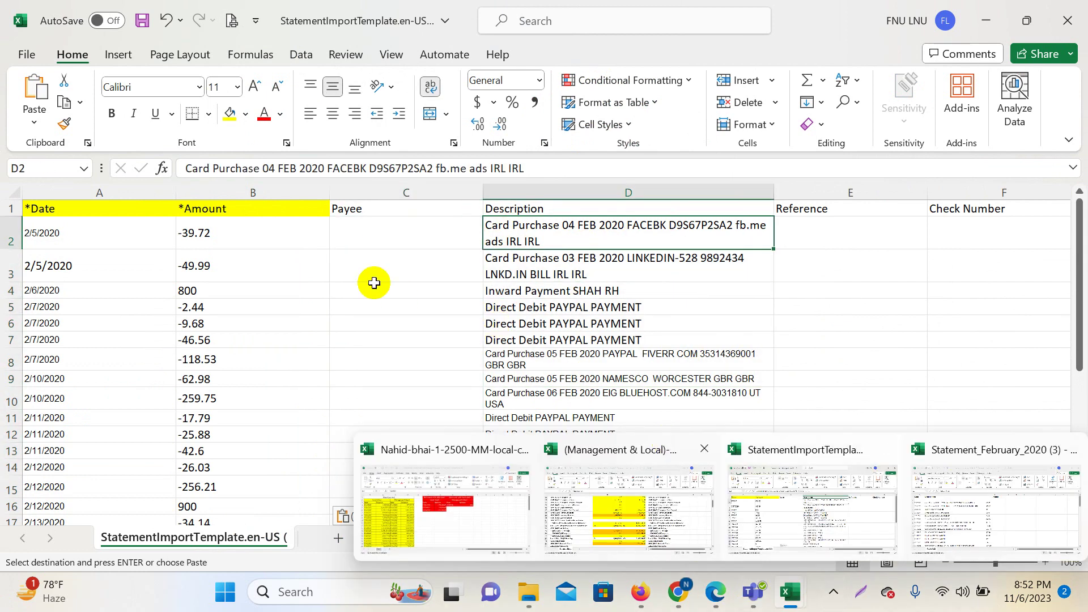
Enter FACEBK as the payee for the Facebook purchase, copied from its description.
left_click(346, 168)
double_click(346, 169)
right_click(350, 170)
key("Escape")
left_click(357, 230)
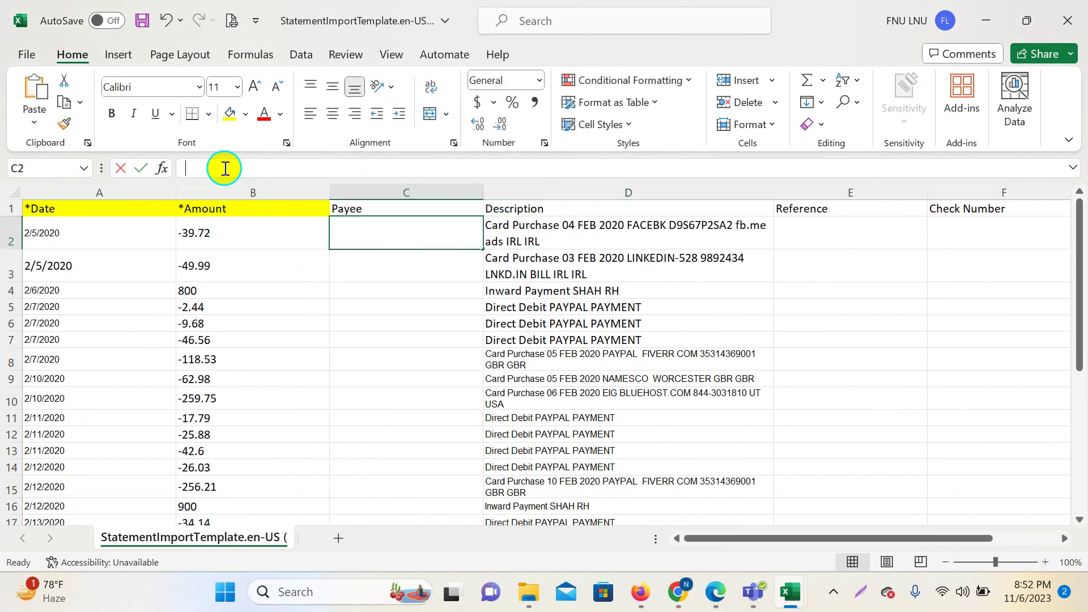
right_click(225, 168)
left_click(276, 191)
left_click(423, 301)
key("Up")
key("Up")
key("Up")
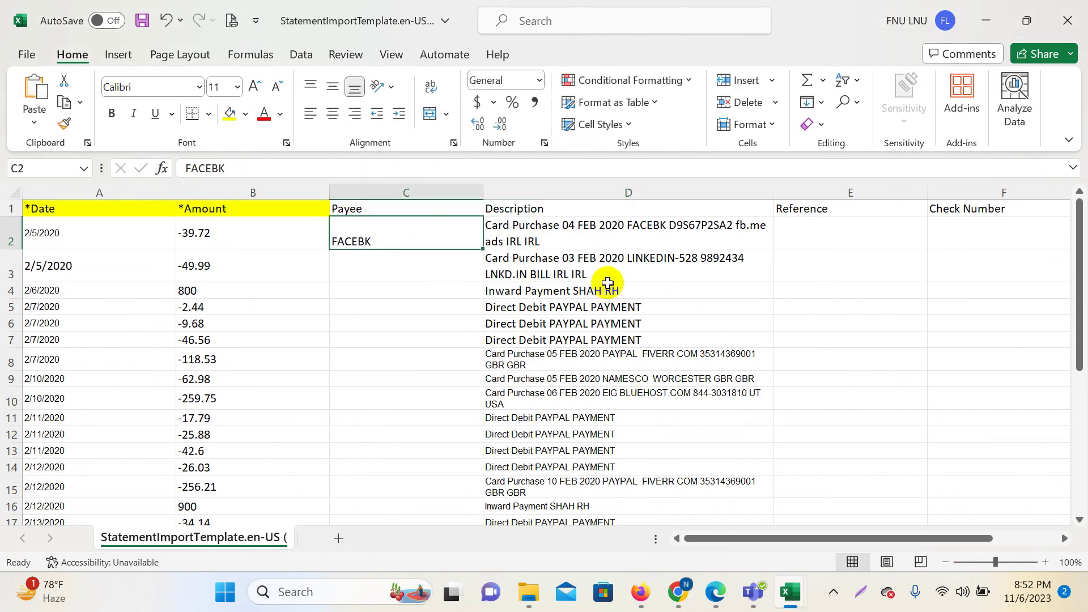
Enter LINKEDIN as the payee for the LinkedIn purchase, copied from its description.
left_click(573, 247)
left_click(563, 260)
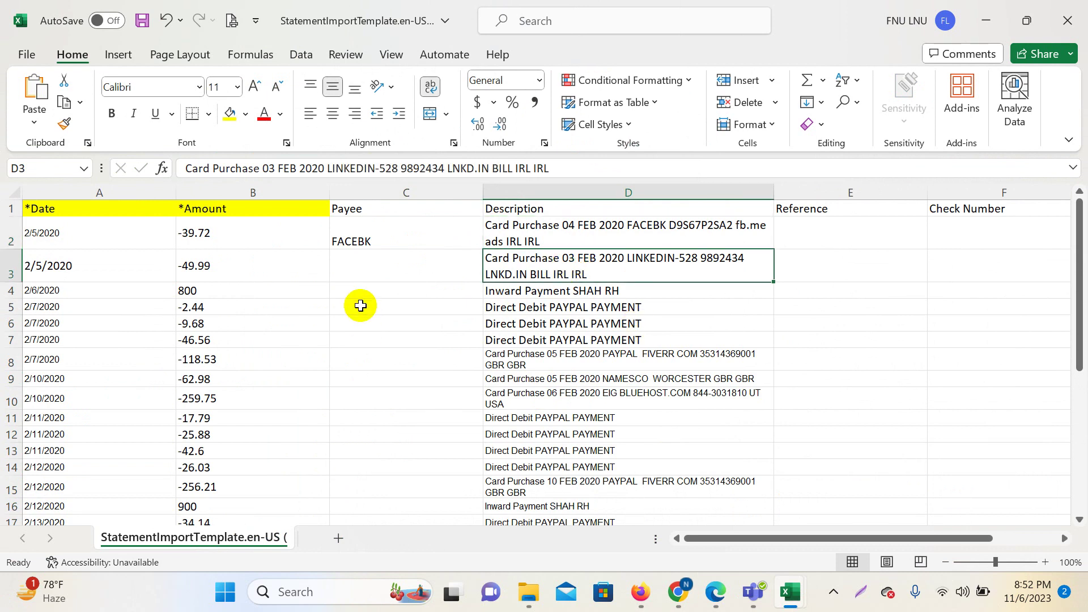
double_click(370, 168)
right_click(370, 169)
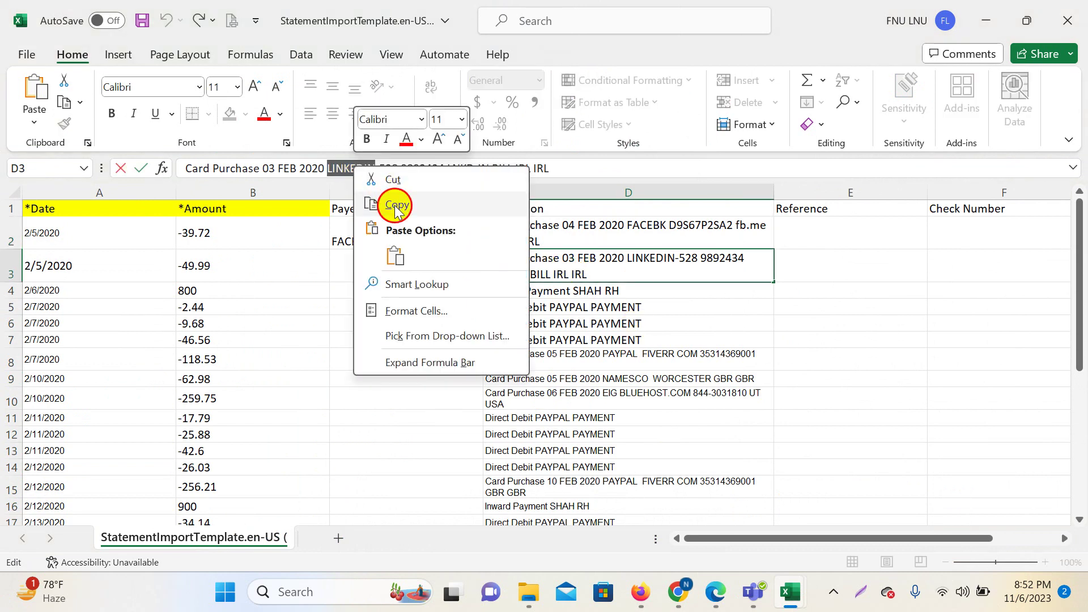
left_click(395, 207)
left_click(362, 262)
right_click(362, 261)
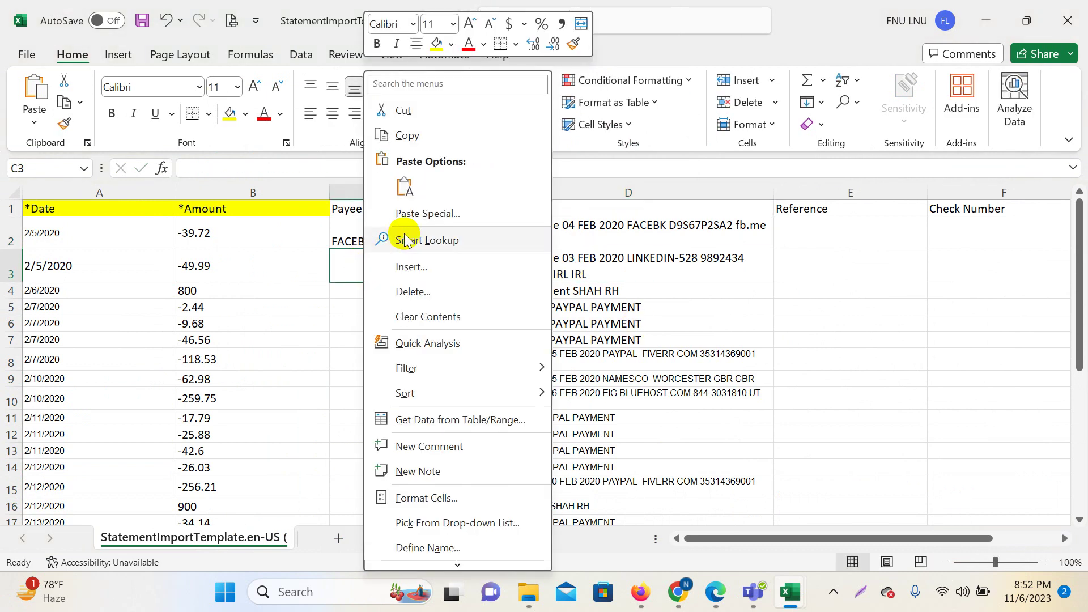
left_click(404, 188)
Copy the payer's name from the inward payment description into its Payee cell.
left_click(573, 289)
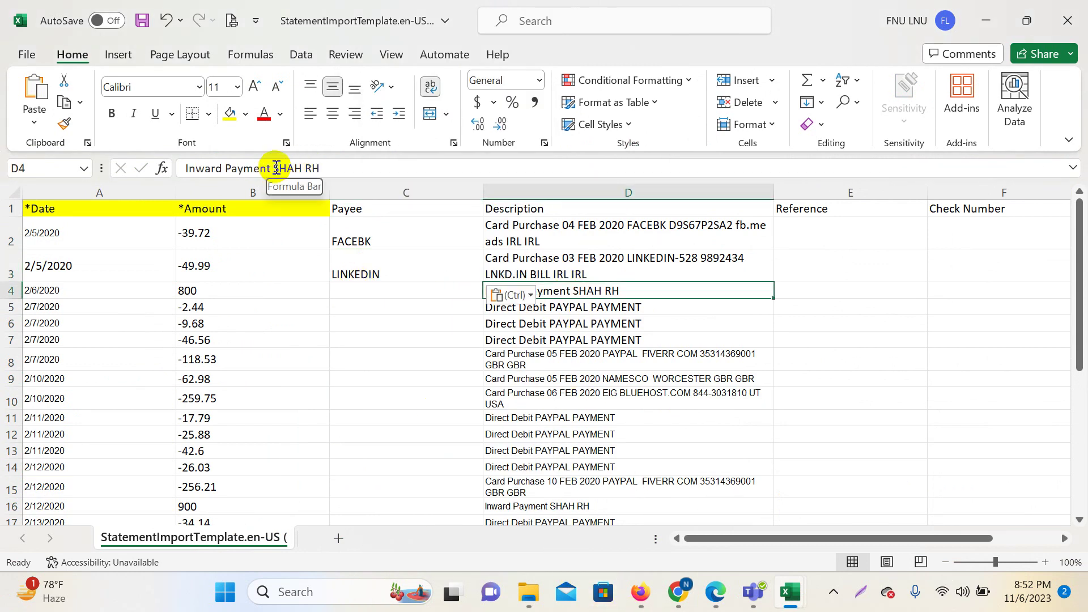
left_click_drag(274, 169, 322, 166)
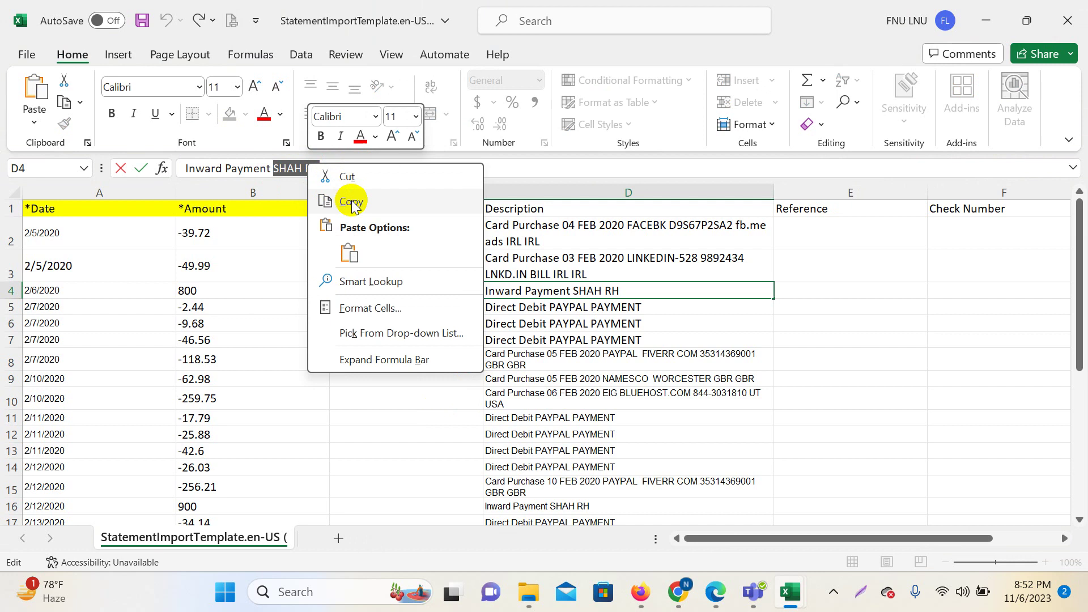
left_click(343, 202)
left_click(391, 299)
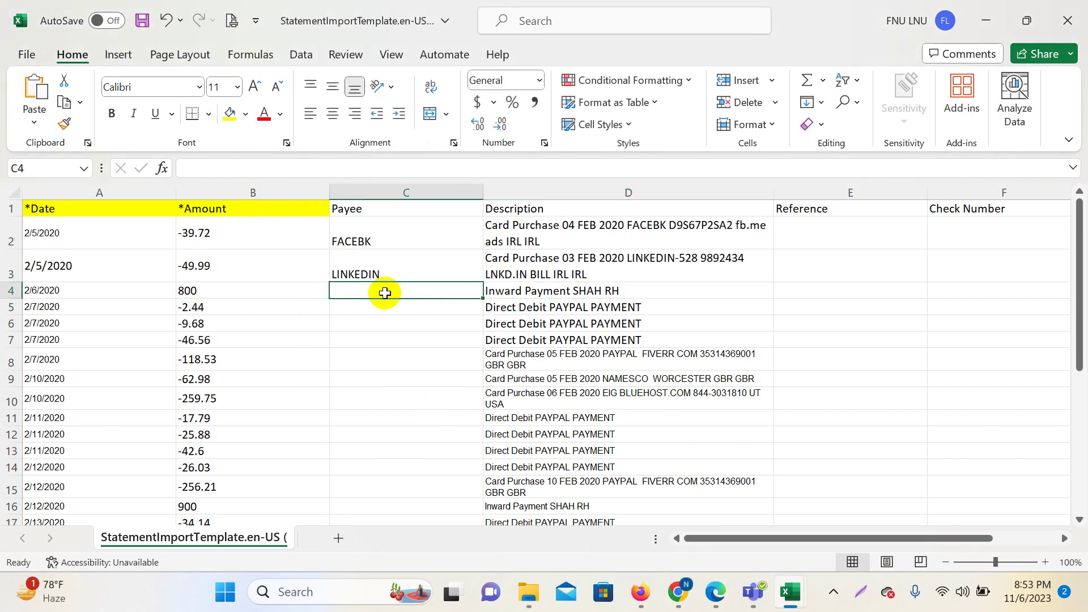
left_click(210, 289)
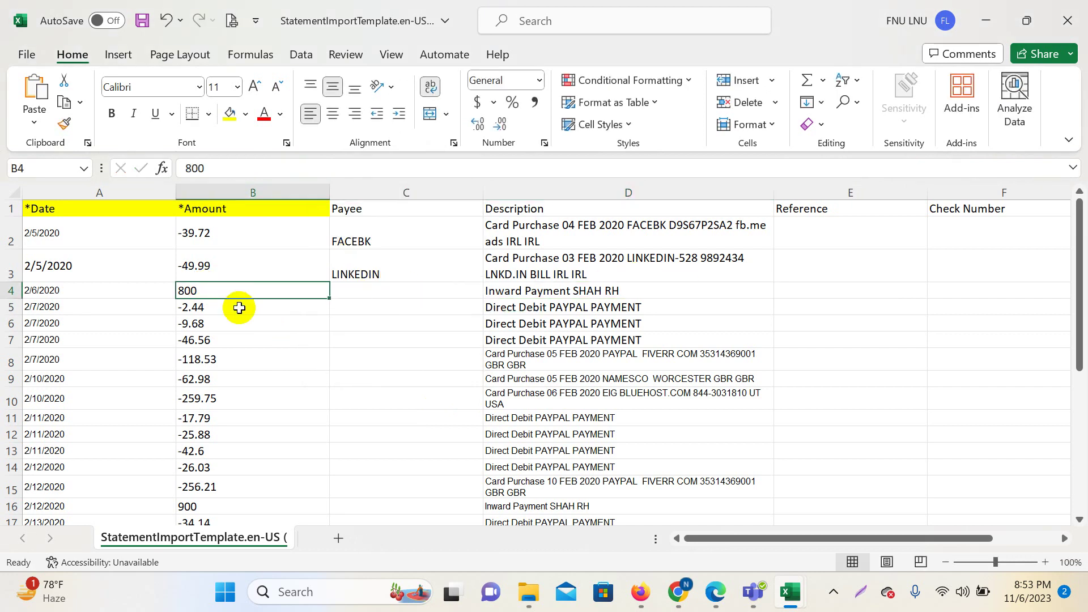
left_click(365, 292)
right_click(242, 168)
left_click(280, 250)
left_click(417, 357)
Copy PAYPAL from the first PayPal direct debit description into the row 5 payee.
left_click(510, 309)
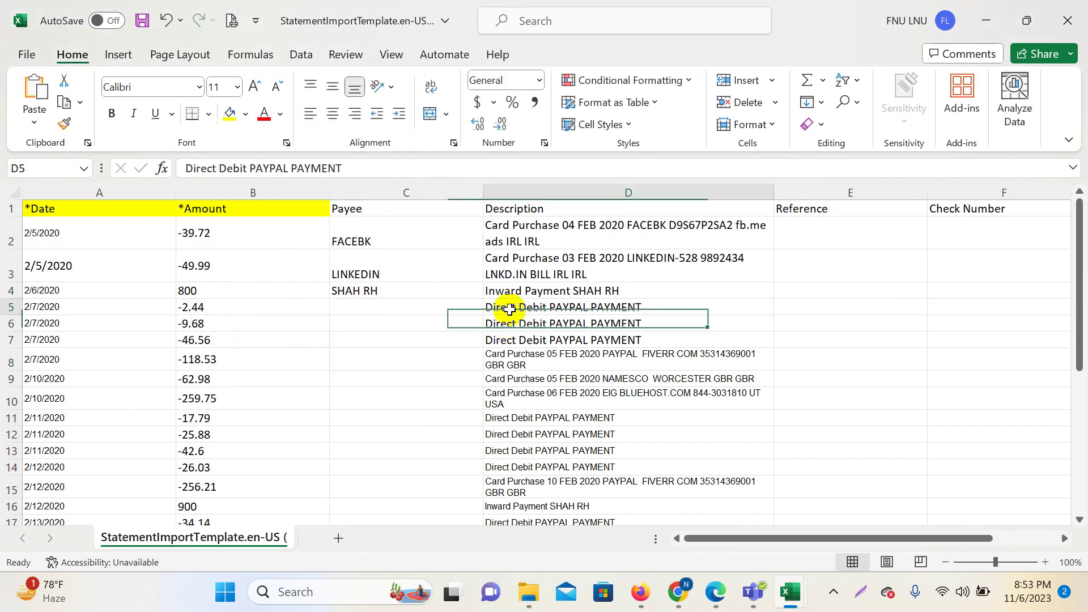
left_click(347, 305)
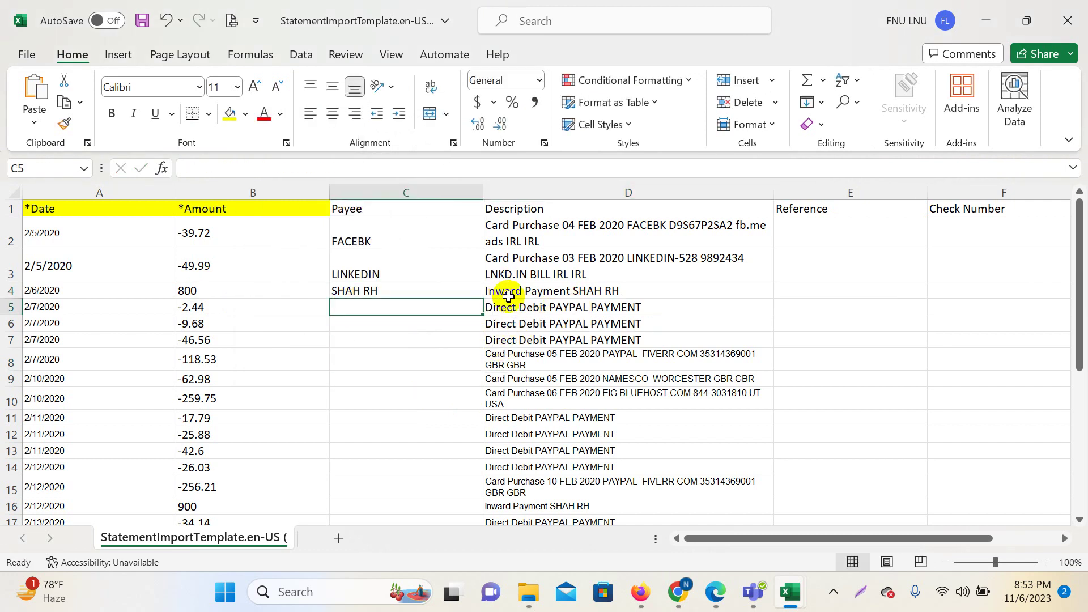
left_click(533, 306)
double_click(259, 164)
right_click(261, 166)
left_click(304, 202)
left_click(370, 292)
left_click(371, 307)
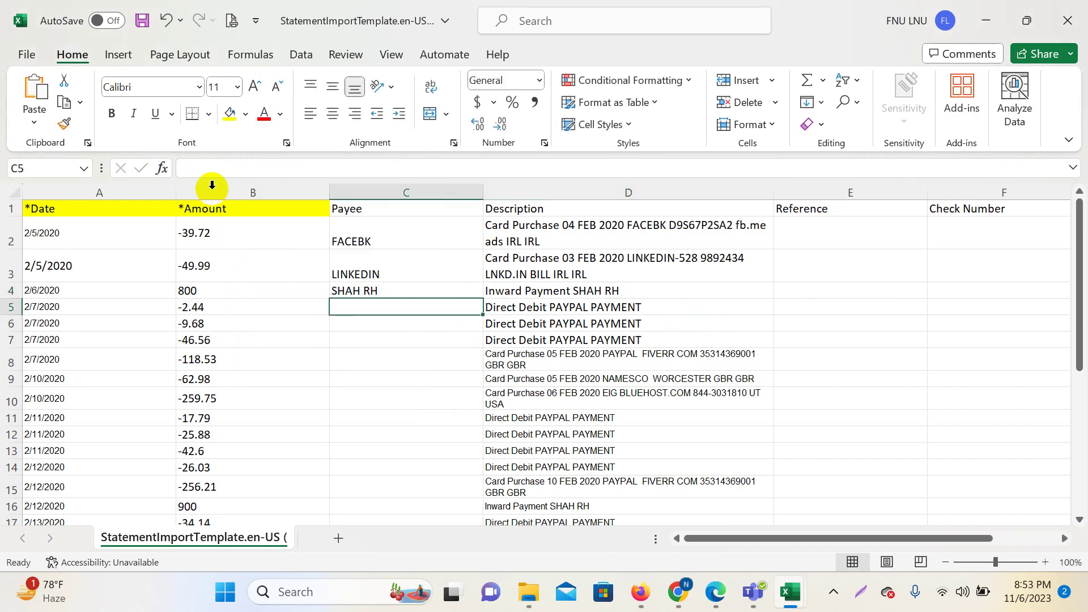
left_click(213, 167)
right_click(271, 168)
left_click(295, 253)
left_click(624, 367)
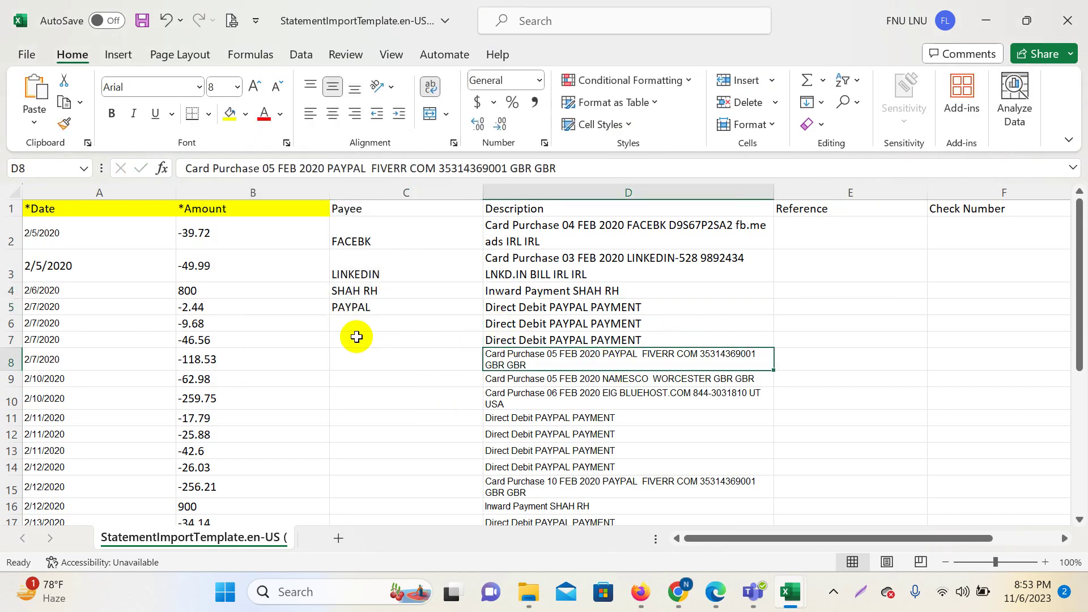
Fill PAYPAL into the payee cells for the PayPal debits in rows 11–14 and 17–19.
left_click_drag(415, 304, 424, 340)
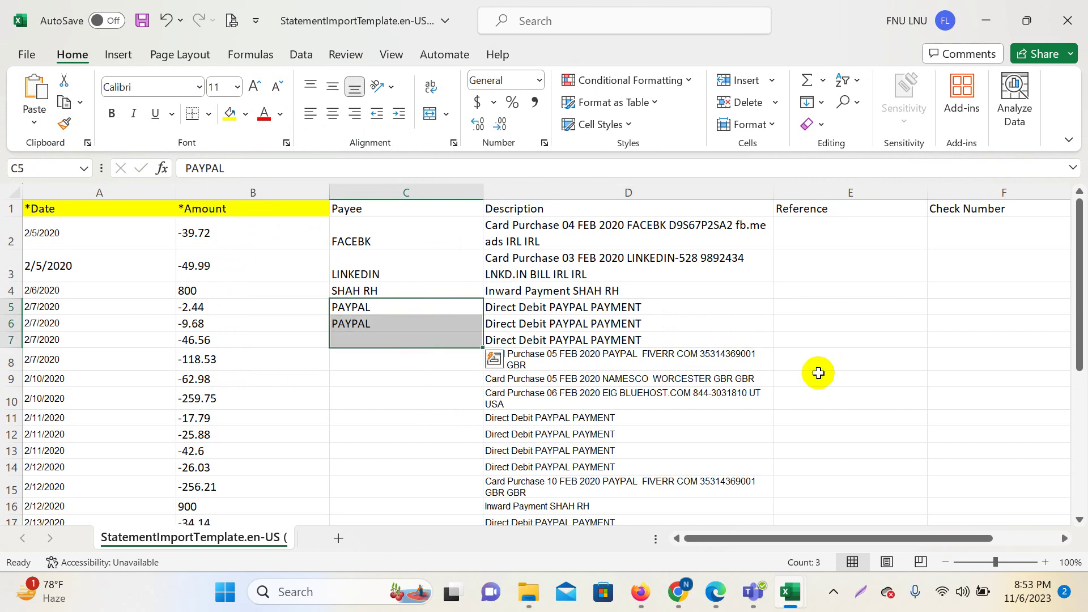
left_click(554, 418)
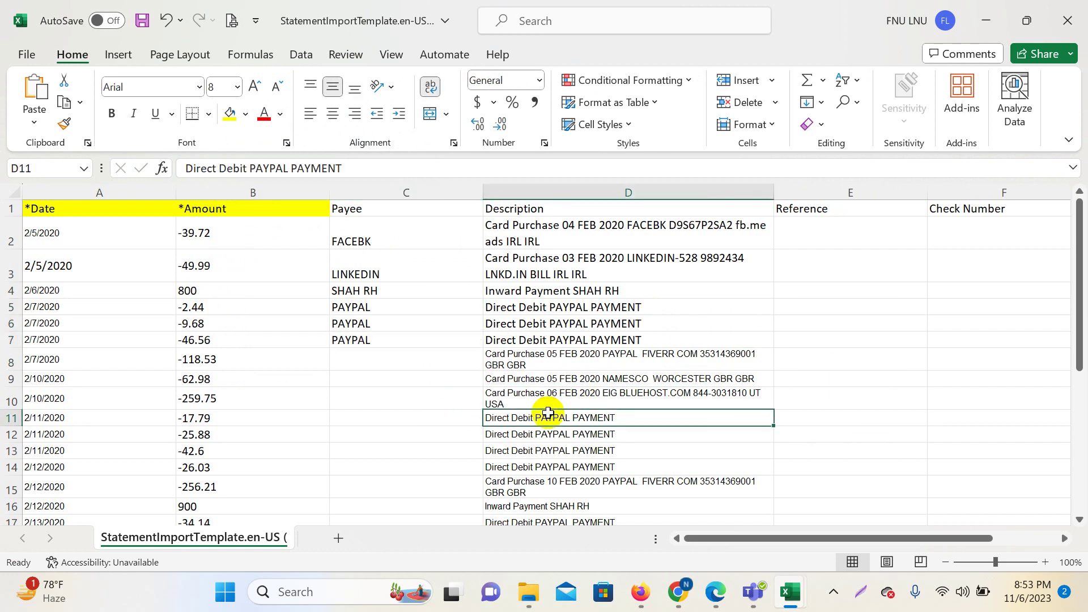
left_click(429, 420)
right_click(429, 420)
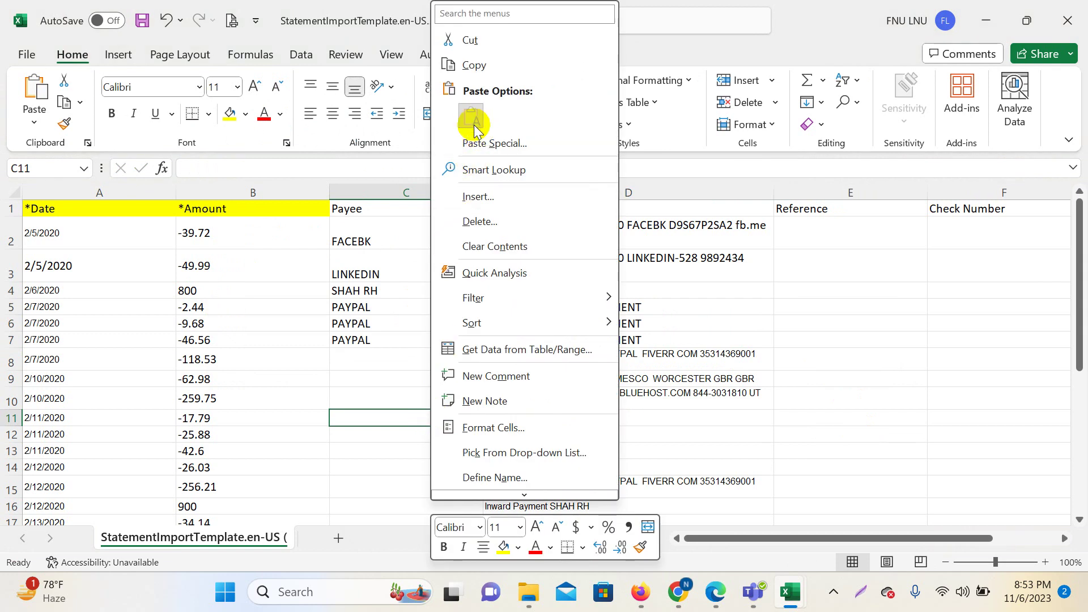
left_click(469, 117)
left_click_drag(412, 417, 420, 461)
key("ctrl+v")
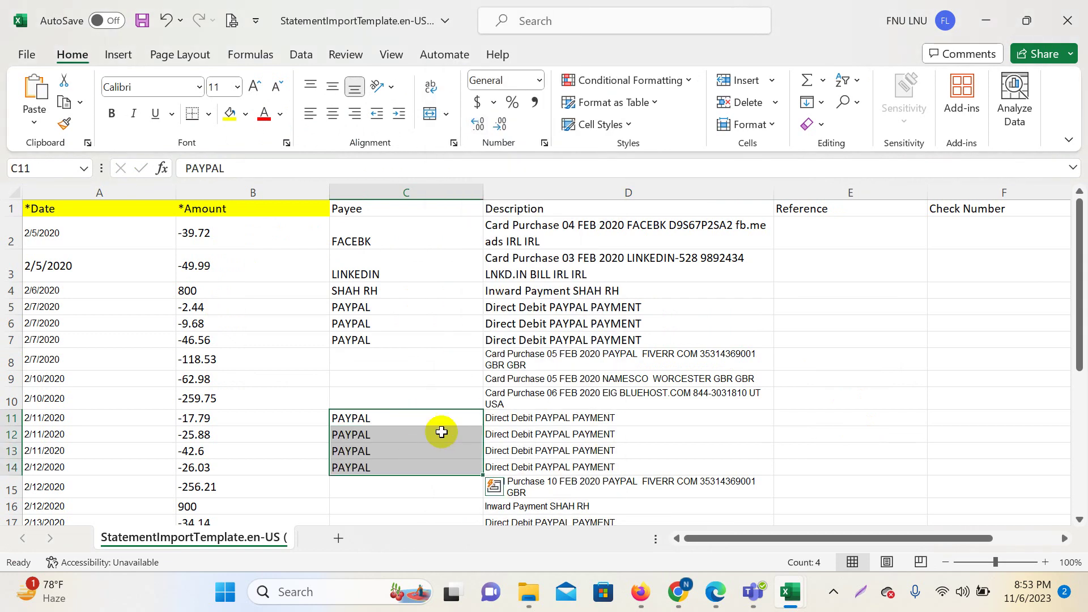
scroll(439, 430, "down", 4)
left_click(433, 274)
right_click(436, 274)
left_click(457, 184)
left_click_drag(425, 278, 430, 309)
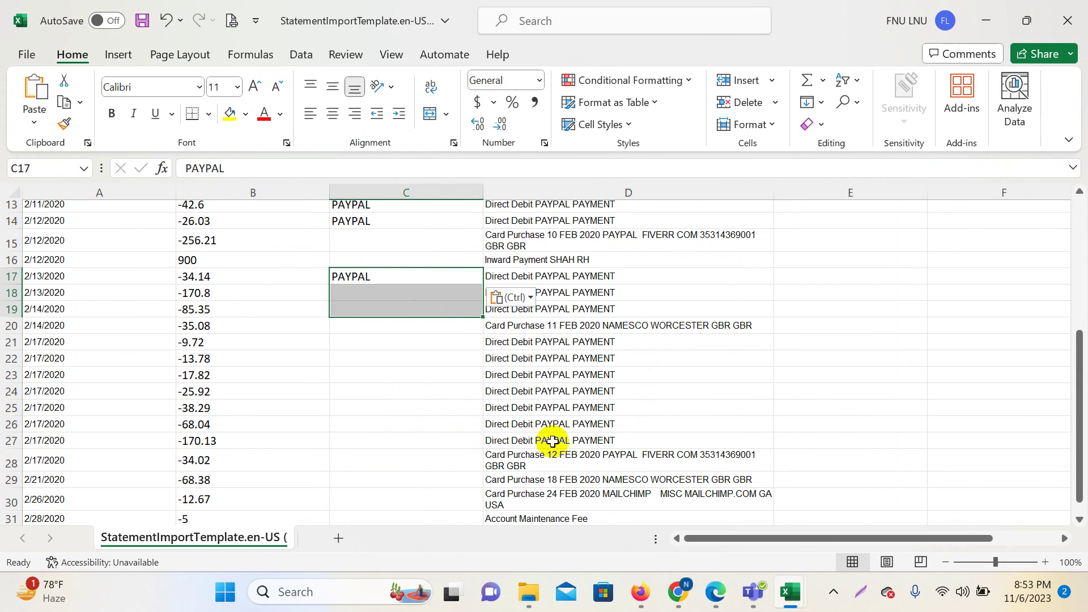
key("ctrl+v")
Fill PAYPAL into payees for rows 21–27 and review the remaining descriptions.
left_click(438, 342)
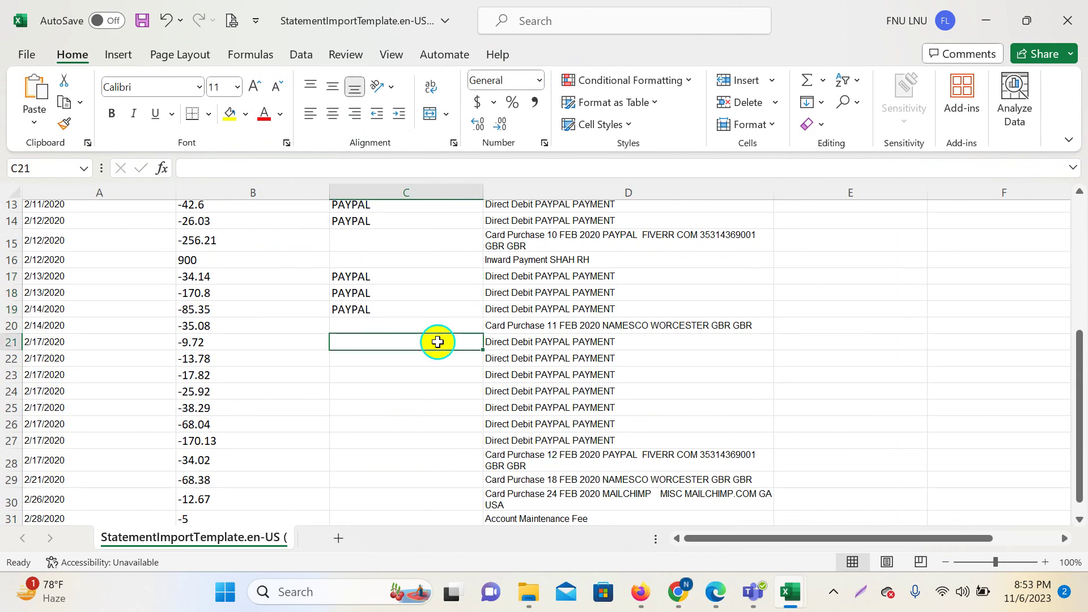
right_click(437, 342)
left_click(473, 111)
left_click_drag(418, 341, 422, 440)
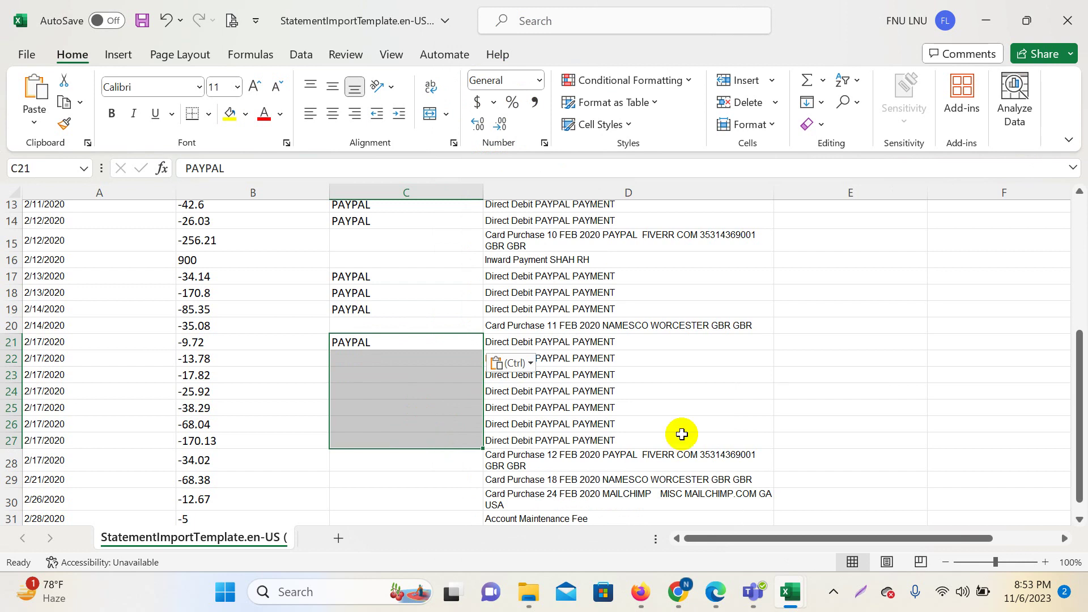
key("ctrl+v")
scroll(726, 406, "down", 3)
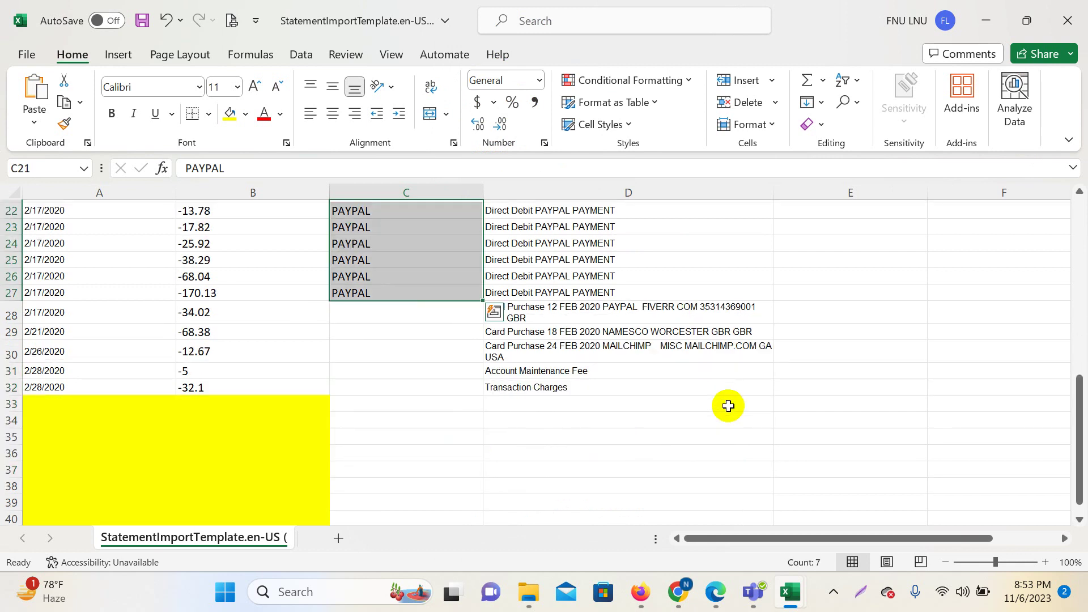
left_click(524, 374)
left_click(593, 328)
scroll(644, 433, "up", 7)
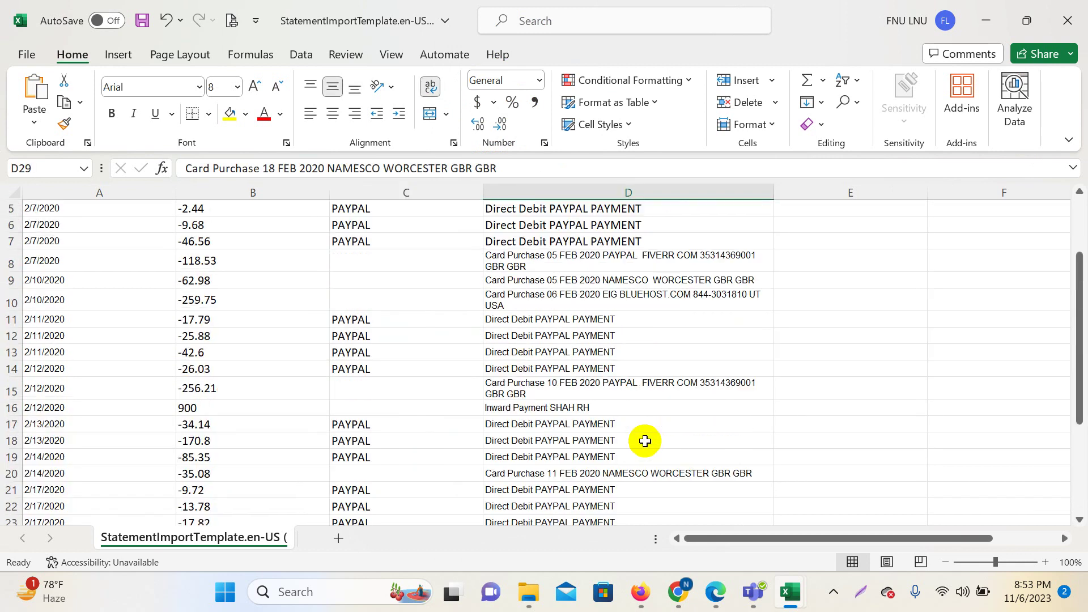
Copy FIVERR from the row 8 description and paste it into payee cell C8.
left_click(532, 363)
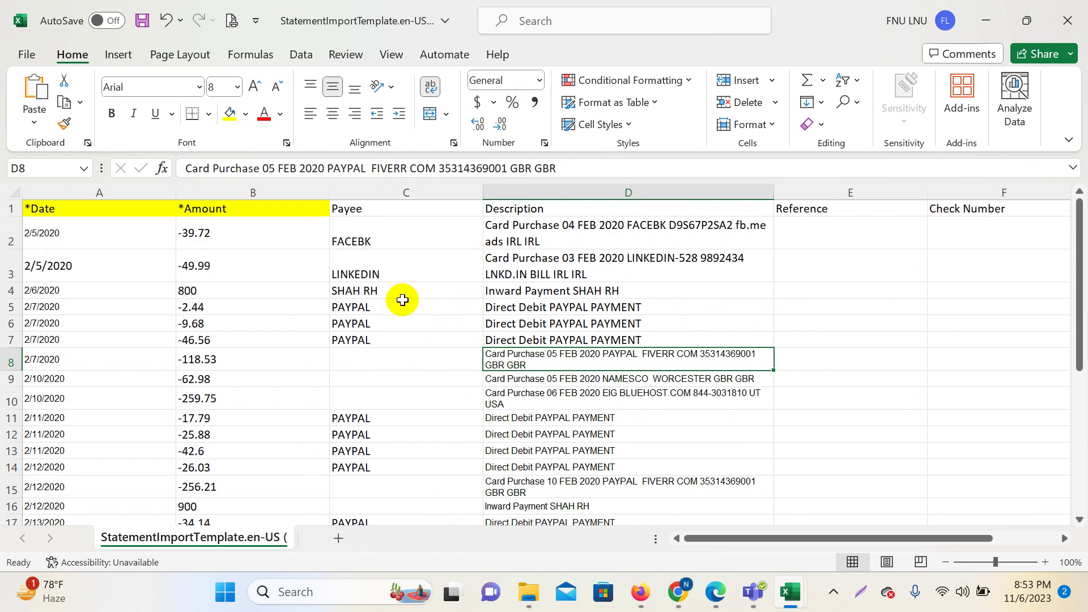
left_click(401, 269)
left_click(491, 365)
left_click(381, 360)
left_click(564, 357)
key("F2")
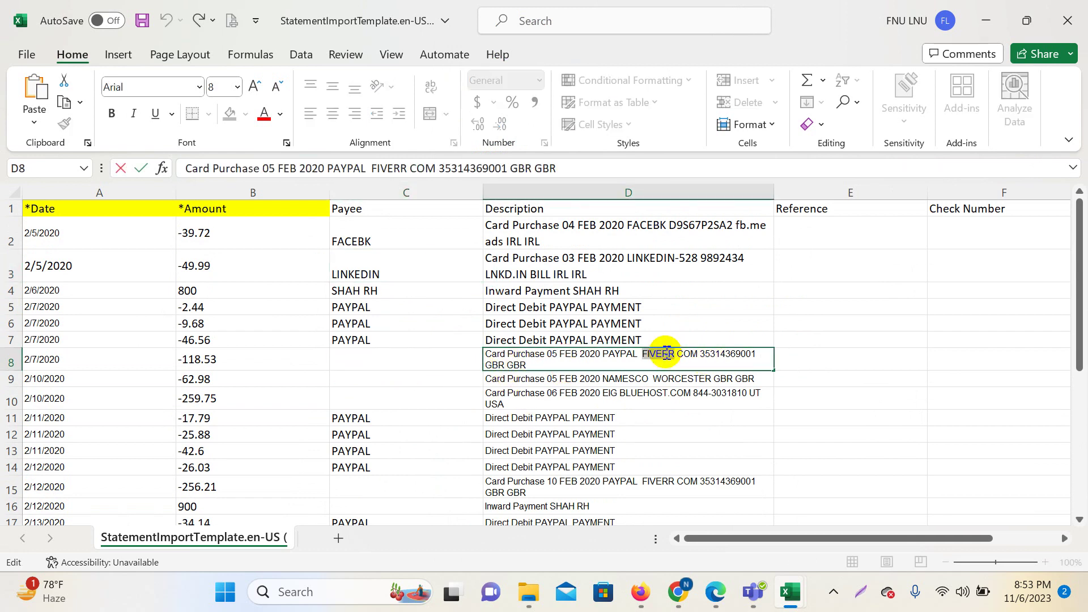
right_click(666, 354)
left_click(731, 381)
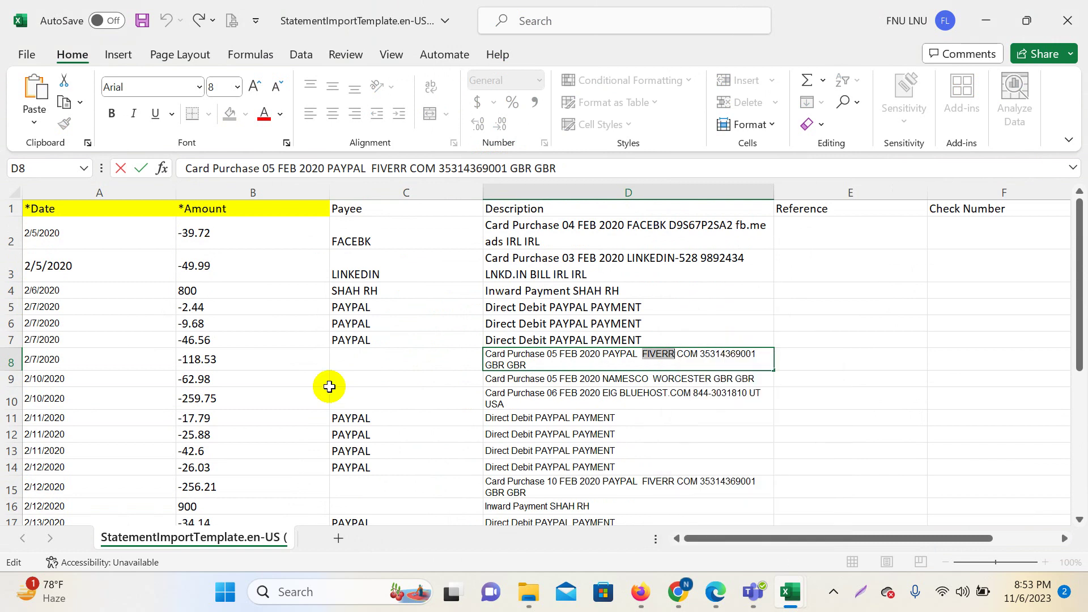
left_click(341, 359)
right_click(217, 166)
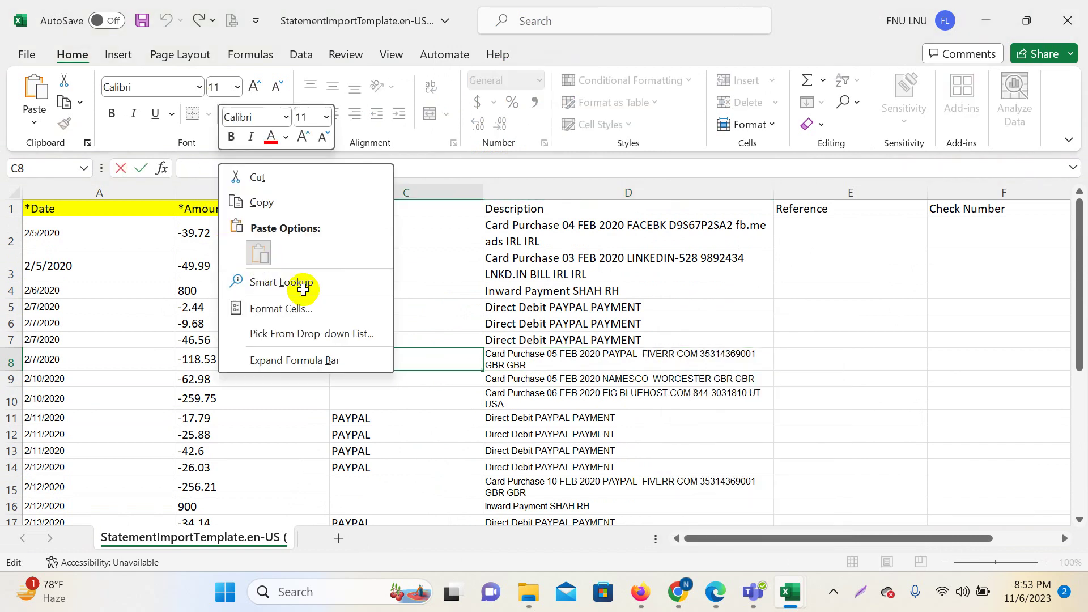
left_click(258, 252)
left_click(707, 435)
Copy the word BLUEHOST from the row 10 description.
left_click(585, 398)
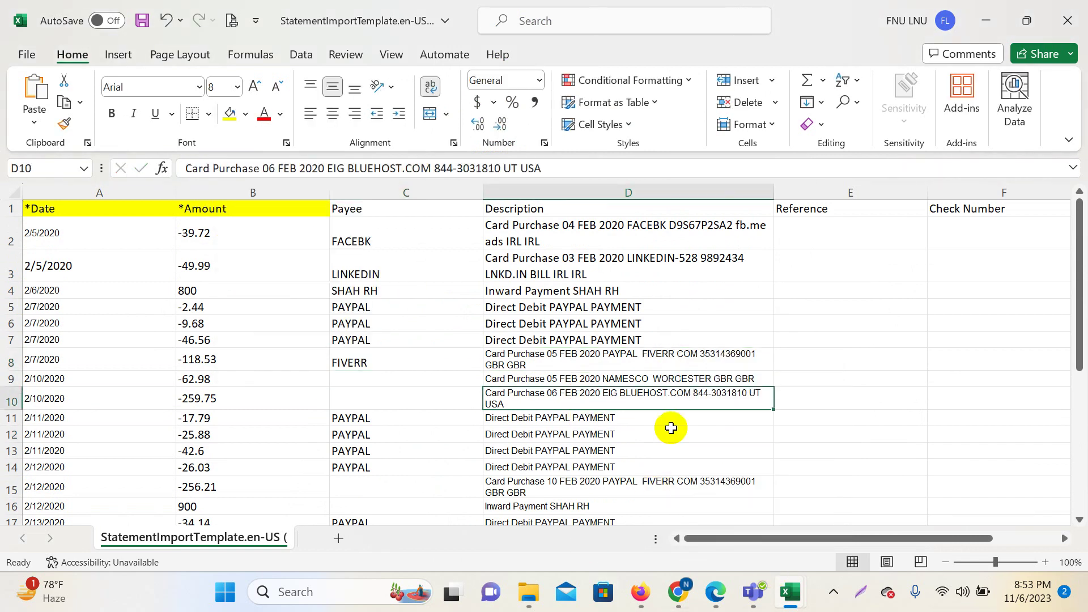
double_click(374, 166)
right_click(374, 166)
left_click(416, 204)
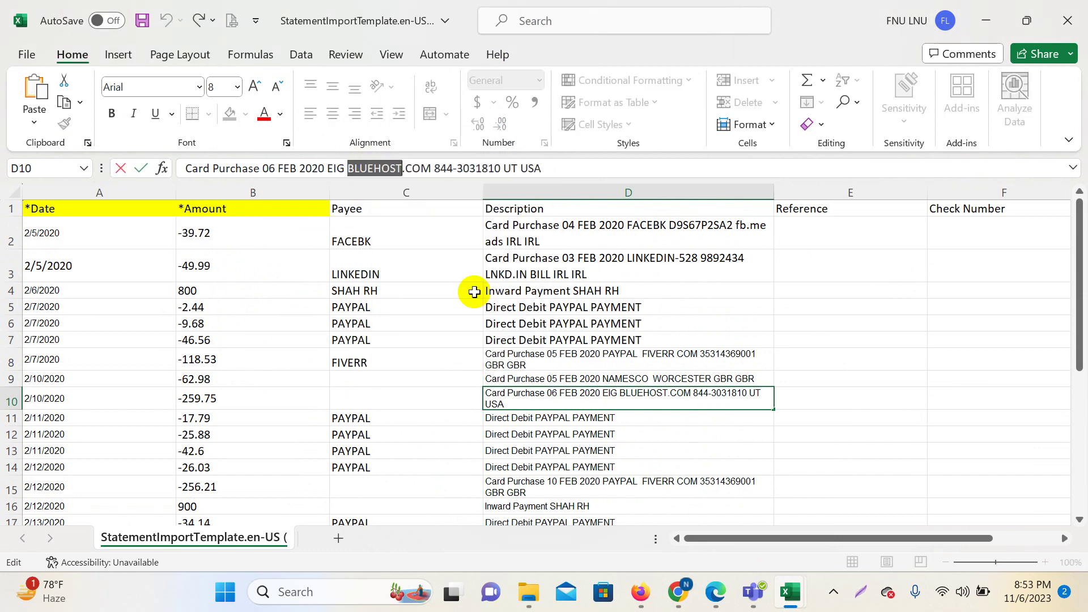
left_click(378, 376)
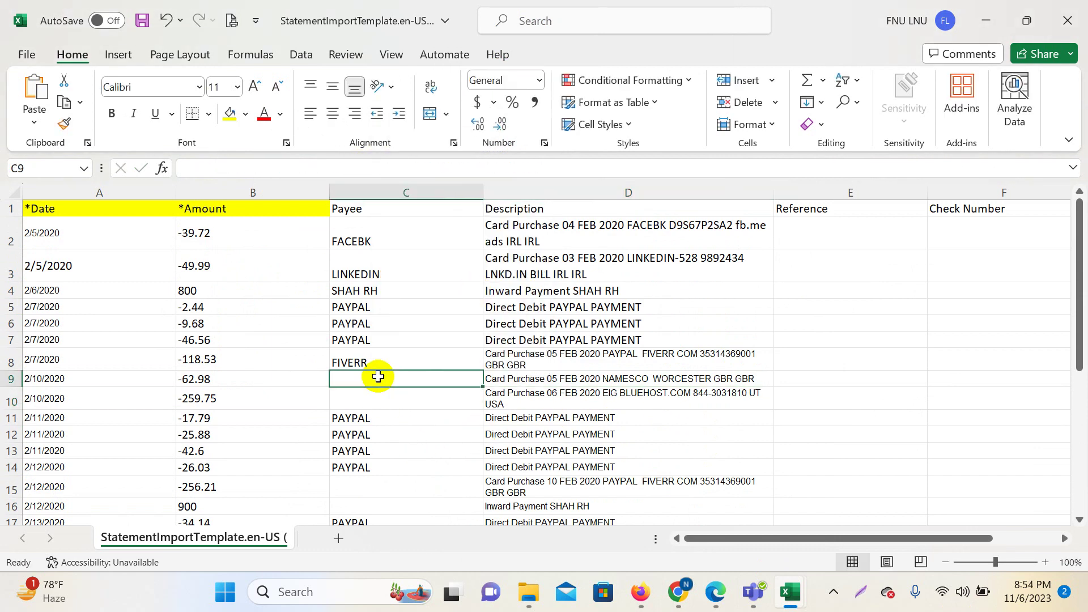
left_click(368, 400)
Copy NAMESCO from the row 9 description and paste it into payee cell C9.
left_click(528, 380)
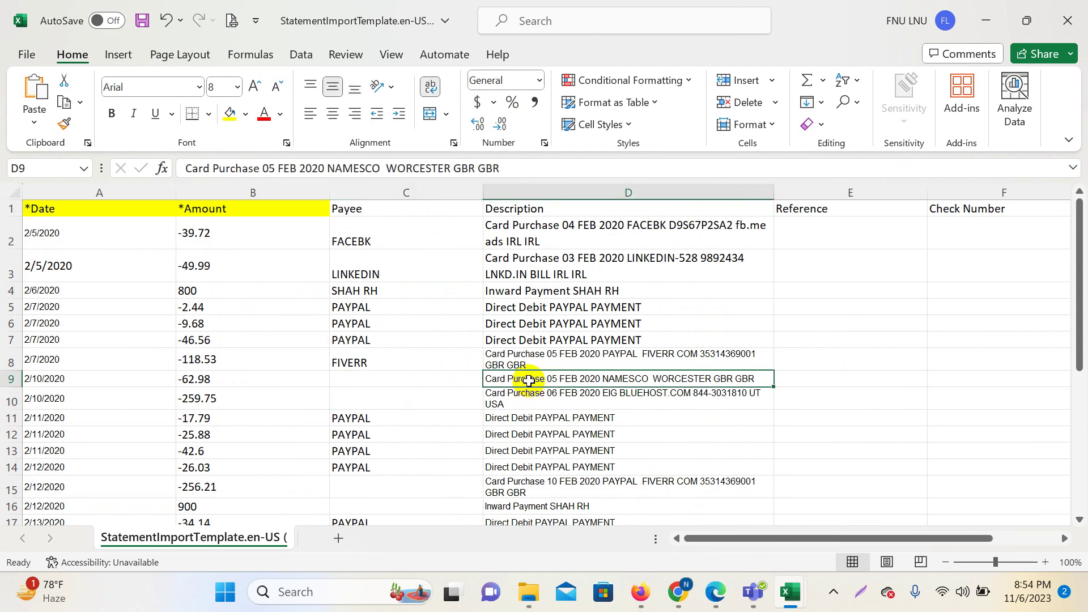
left_click(351, 169)
double_click(351, 169)
right_click(351, 168)
left_click(401, 206)
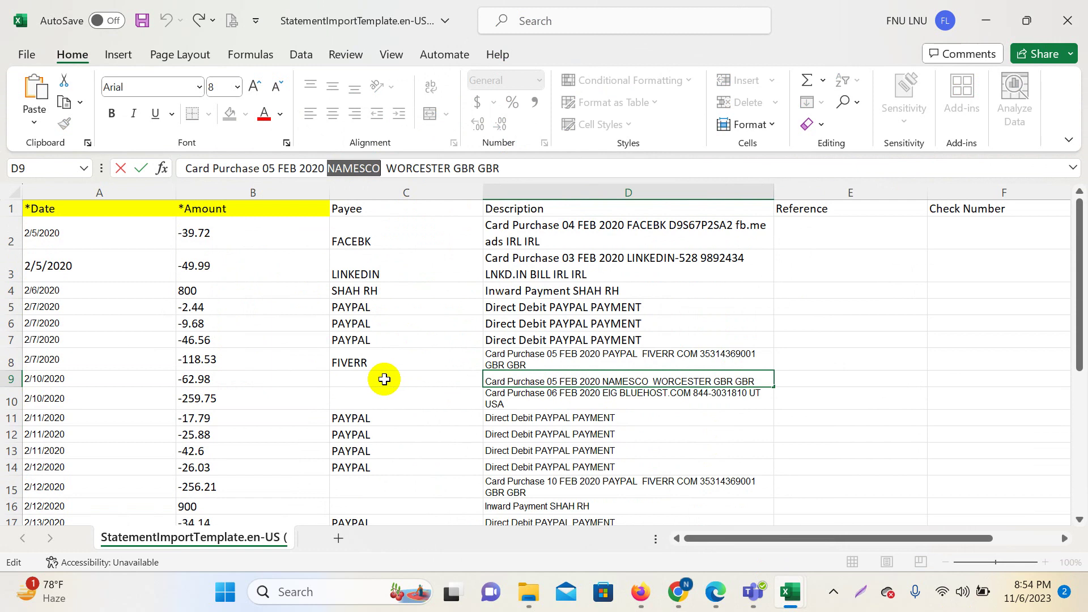
left_click(384, 376)
right_click(266, 166)
left_click(303, 254)
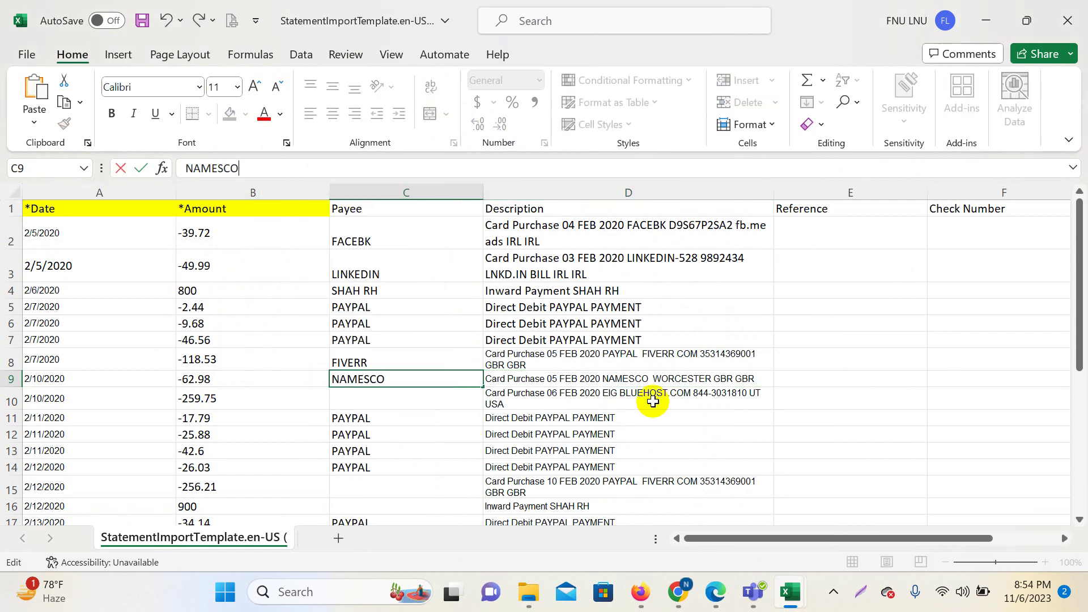
Copy BLUEHOST.COM from the row 10 description into payee cell C10.
left_click(652, 396)
left_click_drag(348, 169, 405, 168)
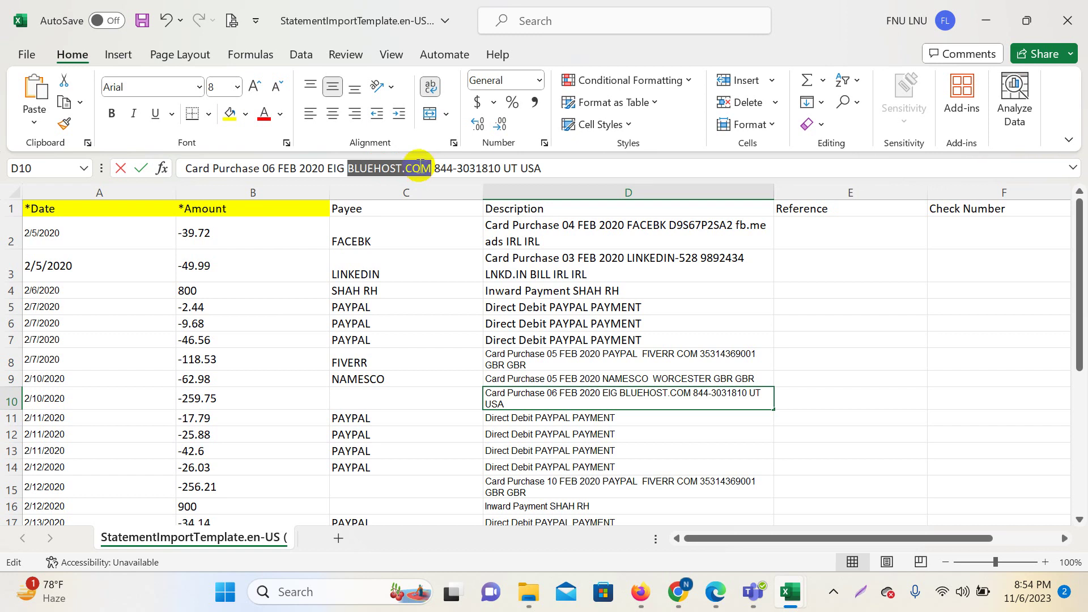
right_click(420, 166)
left_click(499, 205)
left_click(368, 396)
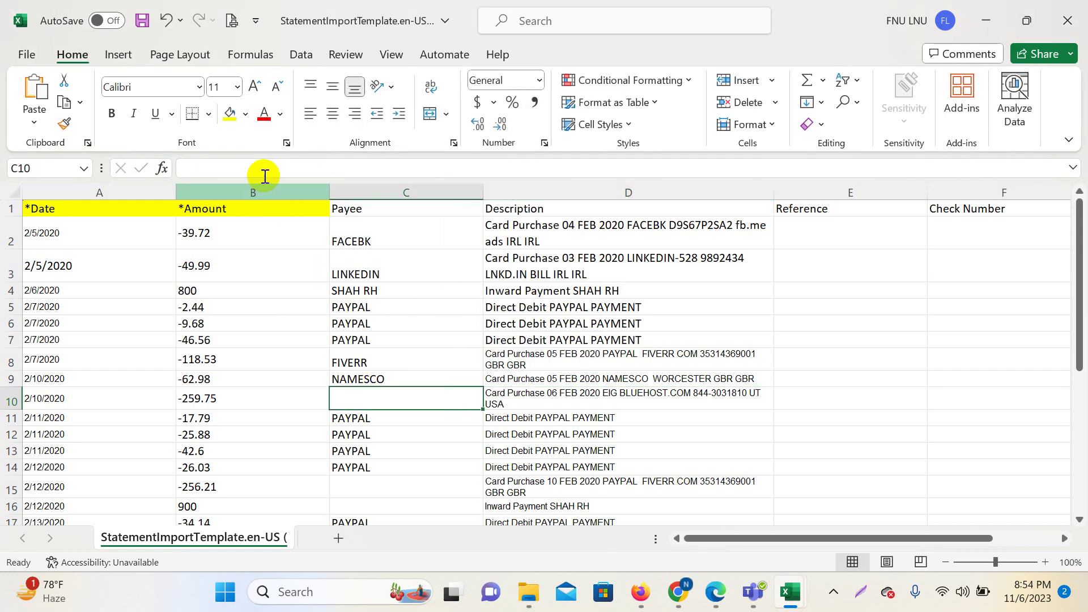
right_click(264, 168)
left_click(304, 185)
left_click(697, 420)
scroll(696, 419, "down", 1)
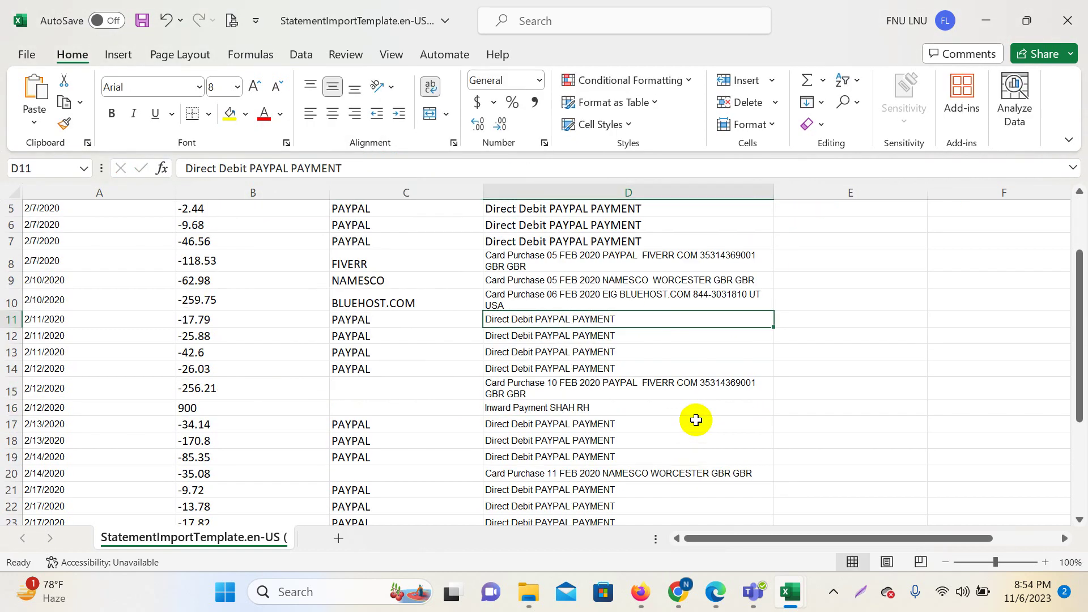
left_click(366, 397)
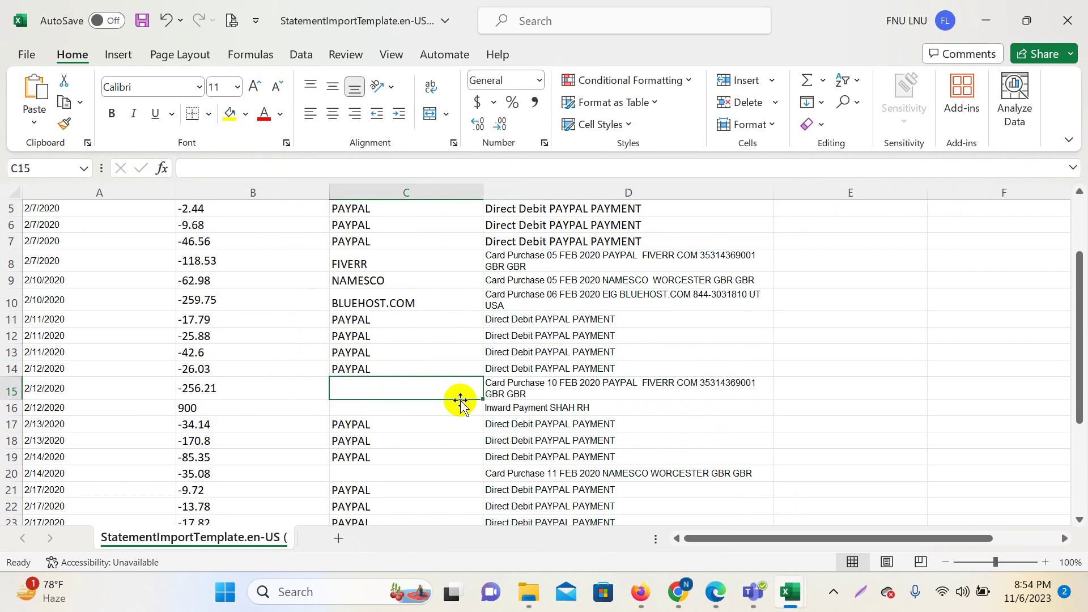
left_click(538, 383)
Enter payees FIVERR in row 15, SHAH RH in row 16 and NAMESCO in row 20.
left_click(357, 385)
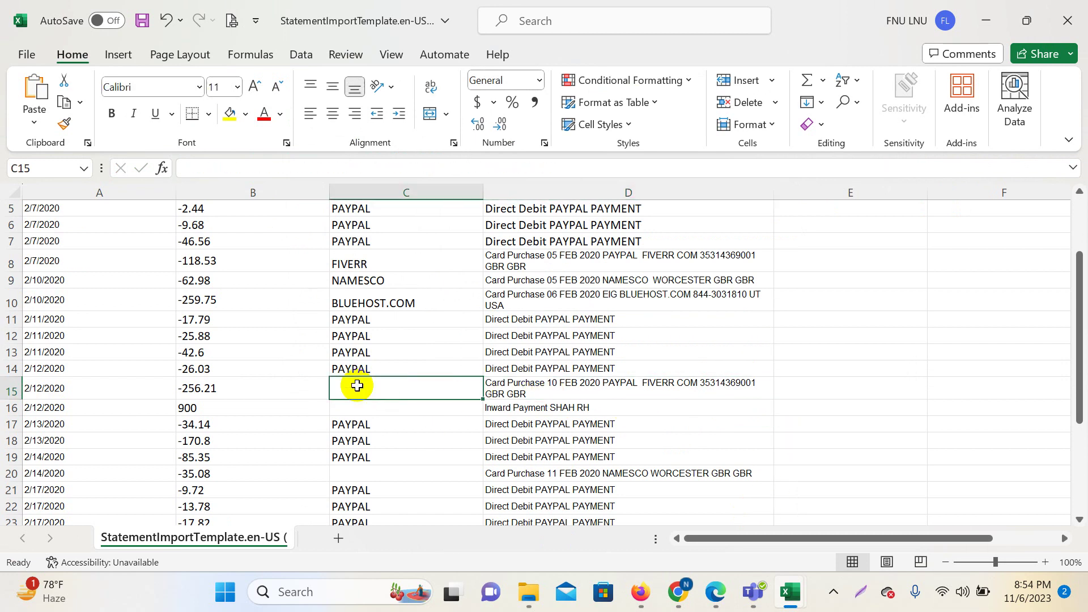
type("FiVERR")
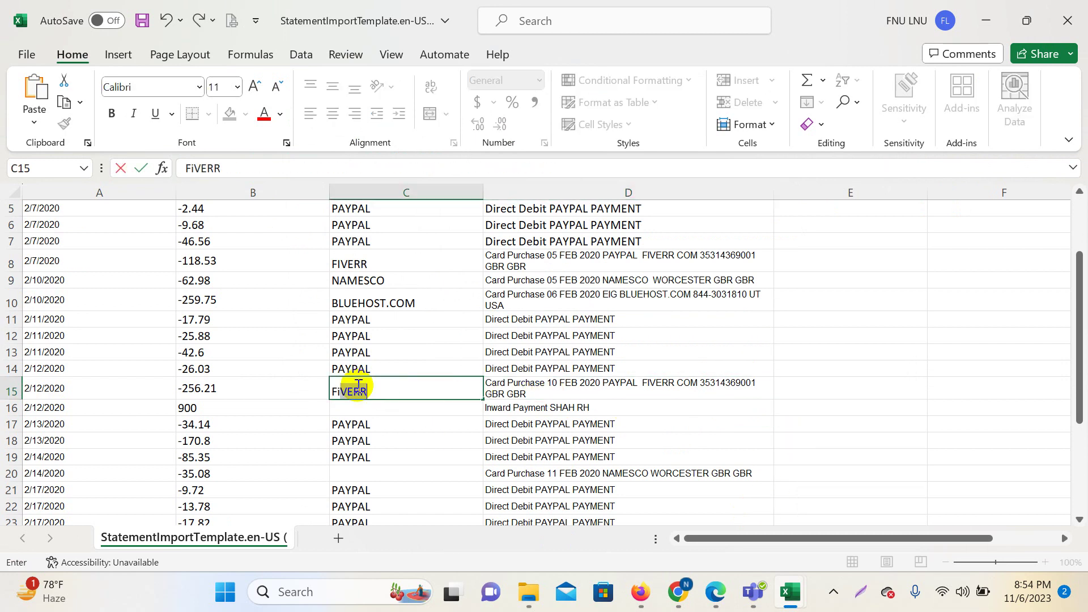
key("Return")
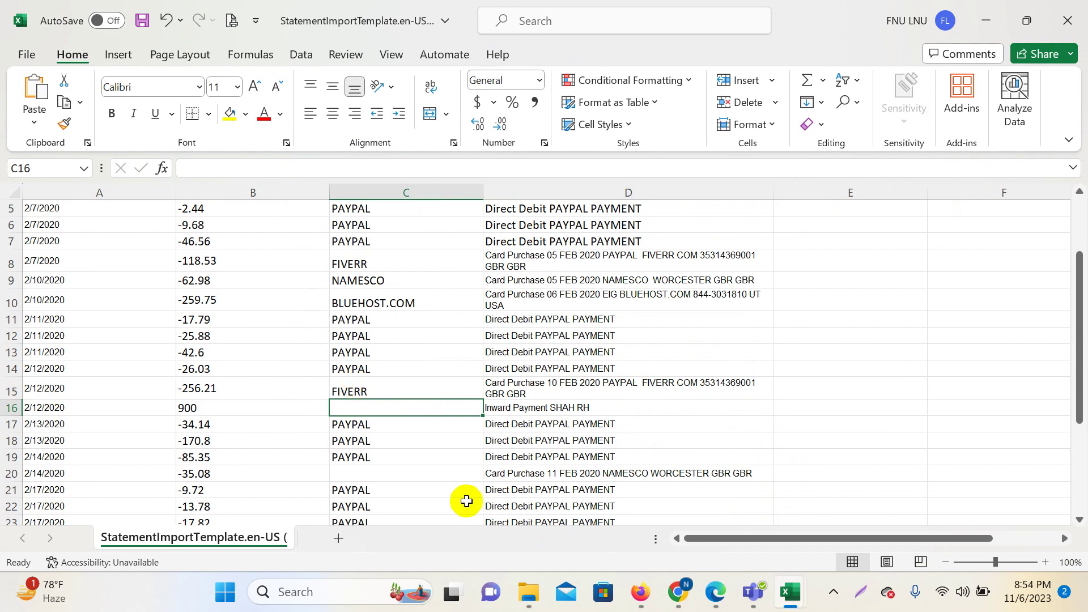
type("SHAH RH")
key("Return")
key("Down")
key("Down")
key("Down")
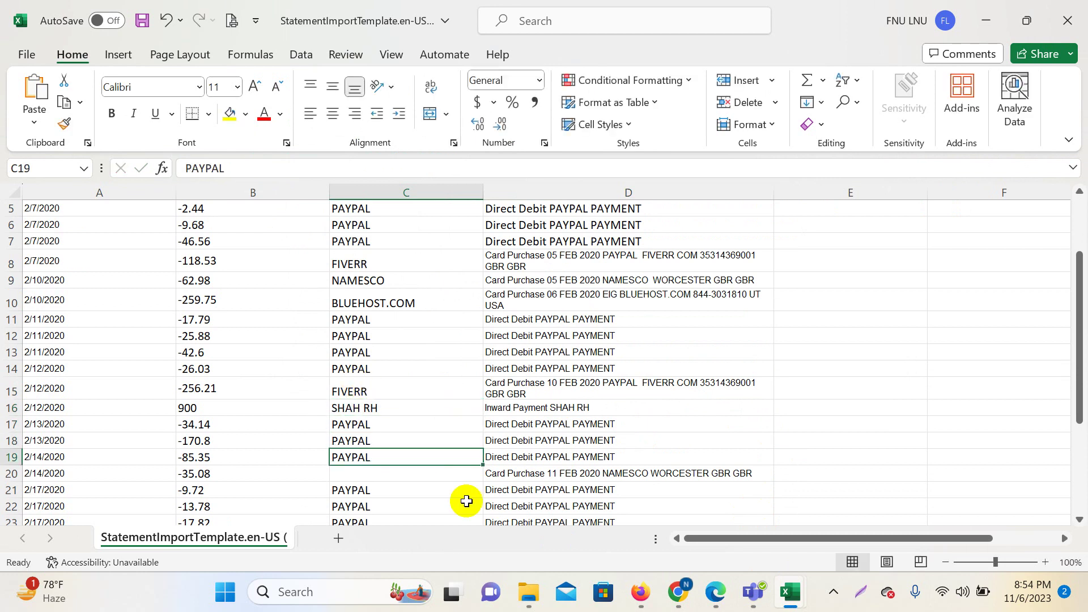
type("N")
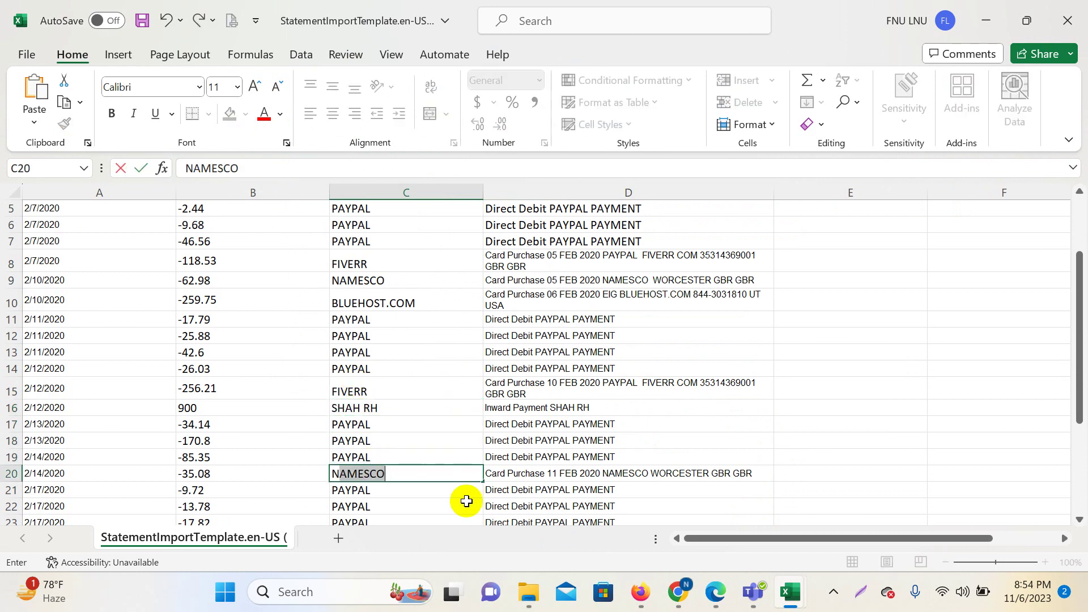
key("Return")
key("Down")
key("Down")
key("Down")
key("Down")
key("Down")
key("Down")
key("Down")
key("Down")
key("Down")
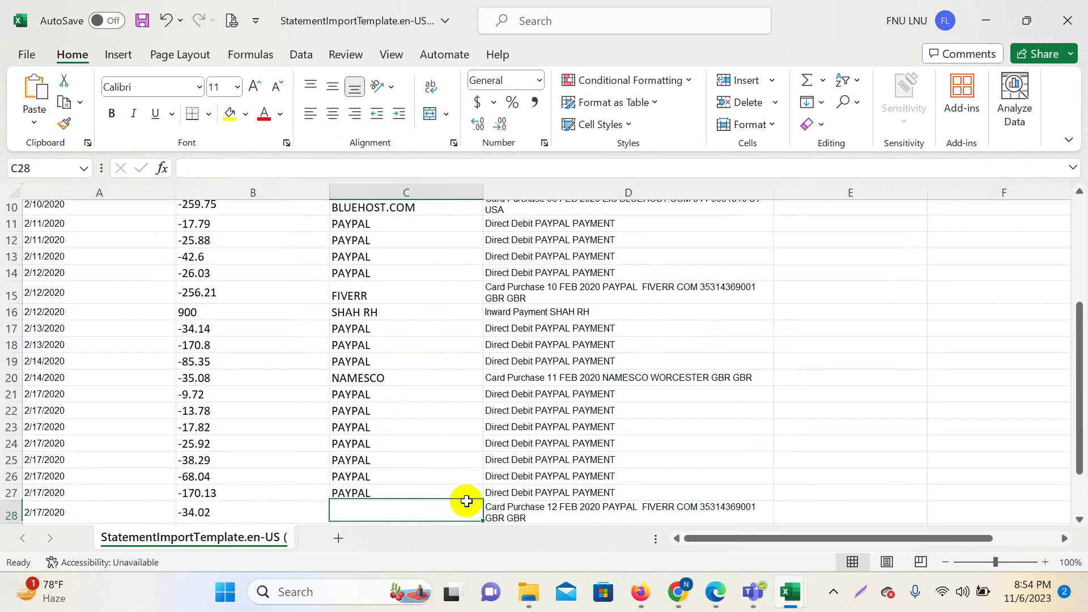
Enter payees FIVERR in row 28 and NAMESCO in row 29 using AutoComplete.
scroll(467, 501, "down", 1)
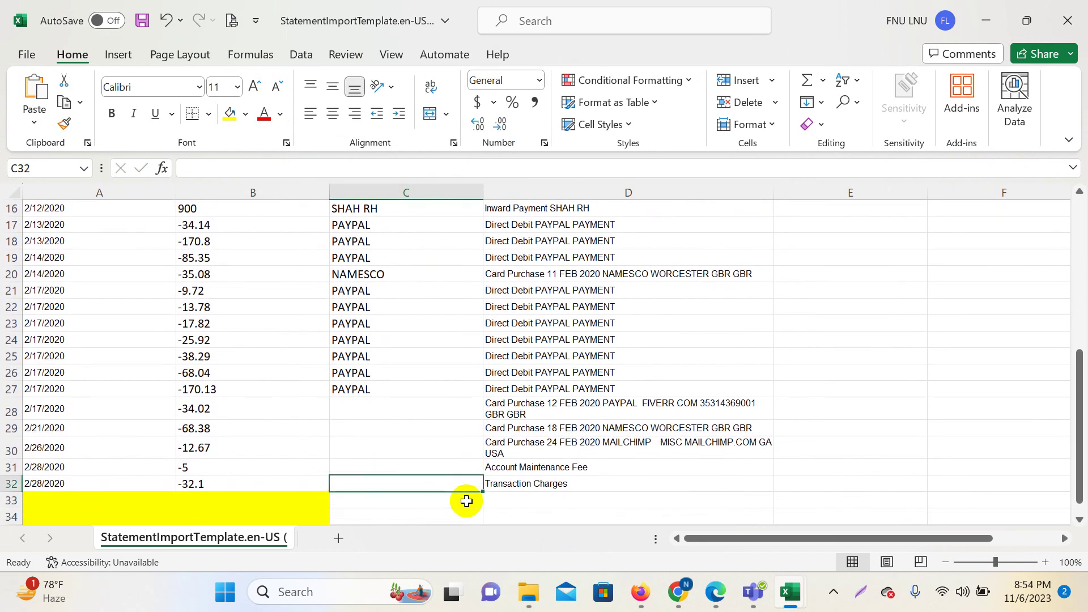
key("Up")
key("Up")
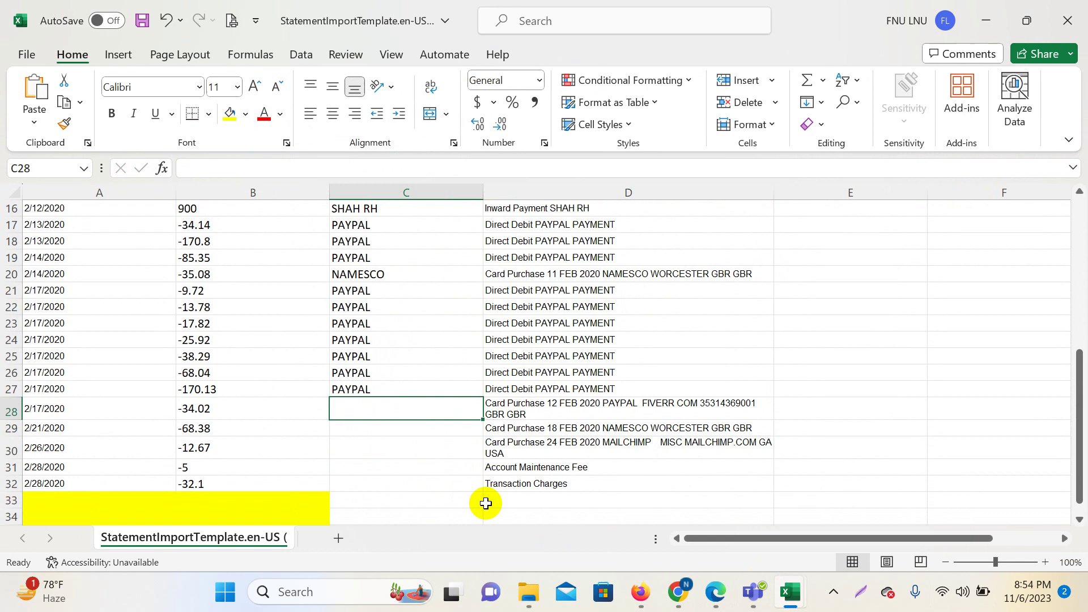
type("FI")
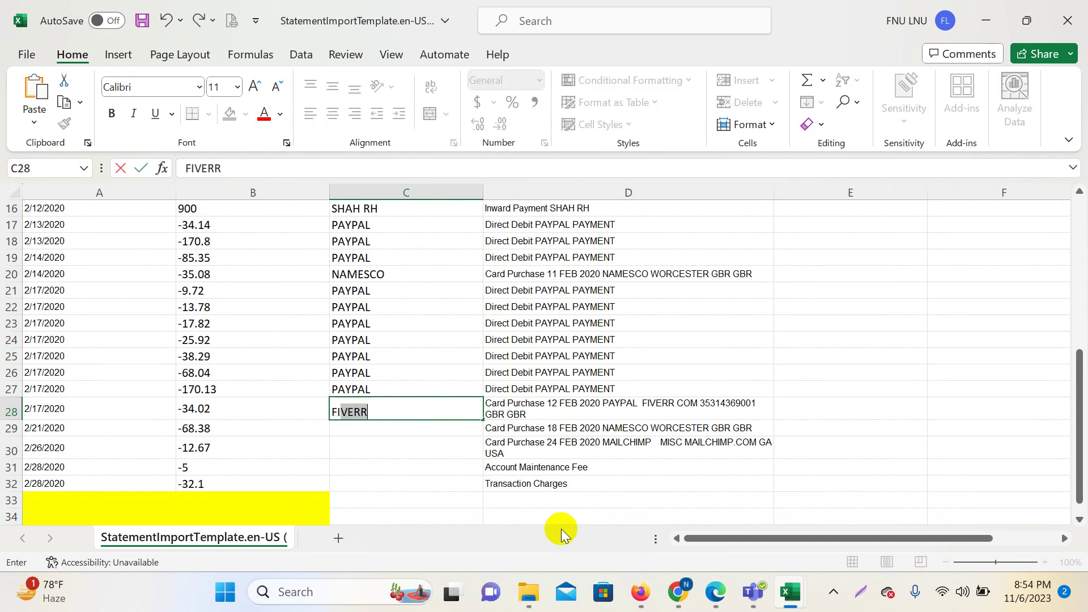
key("Return")
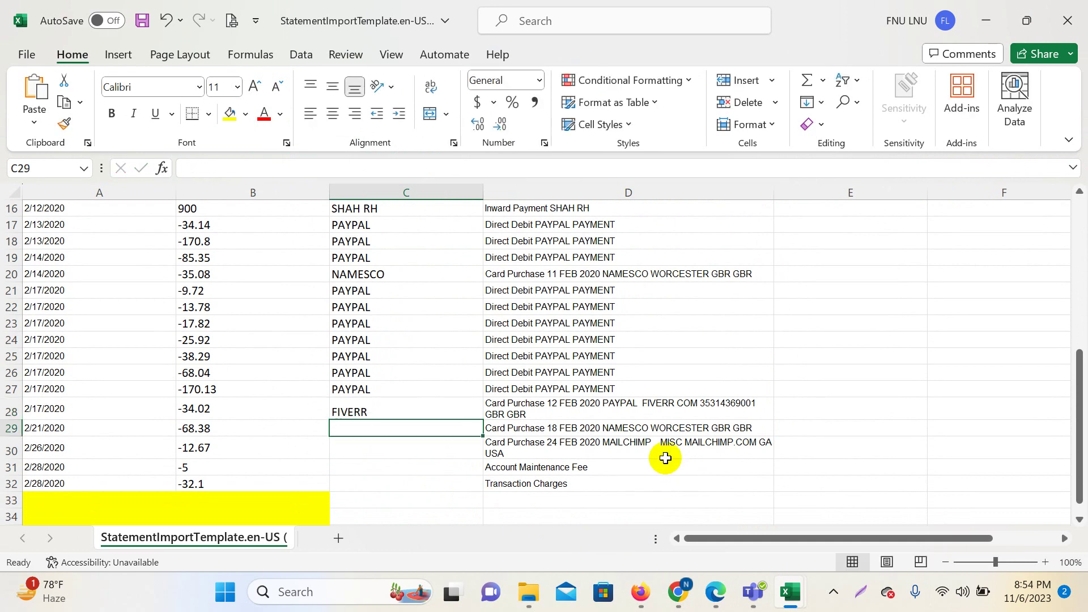
type("N")
key("Return")
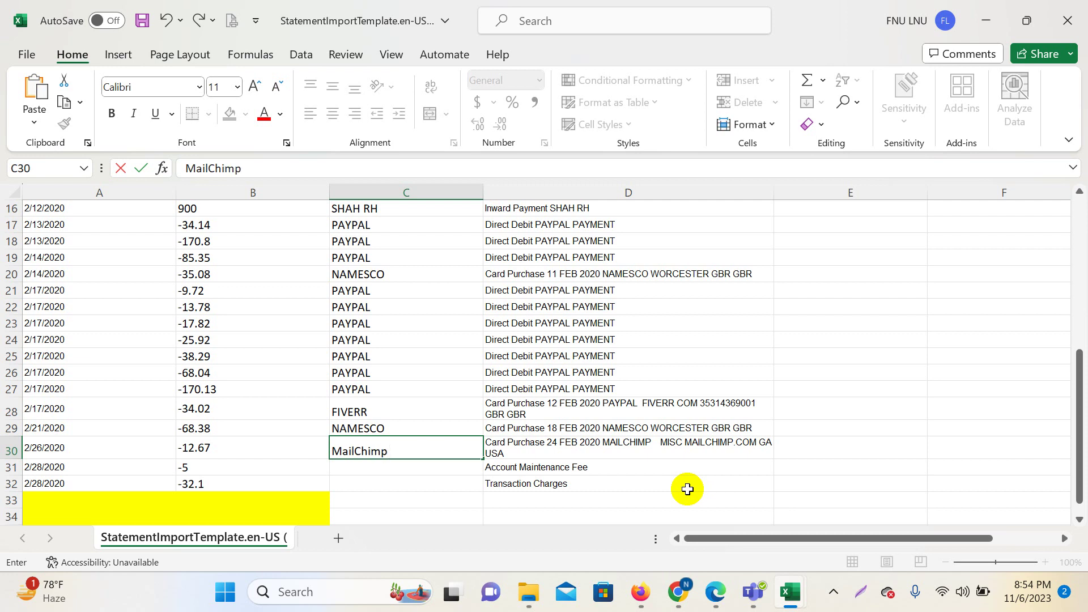
Correct the row 30 payee to read Mailchimp.
left_click(363, 448)
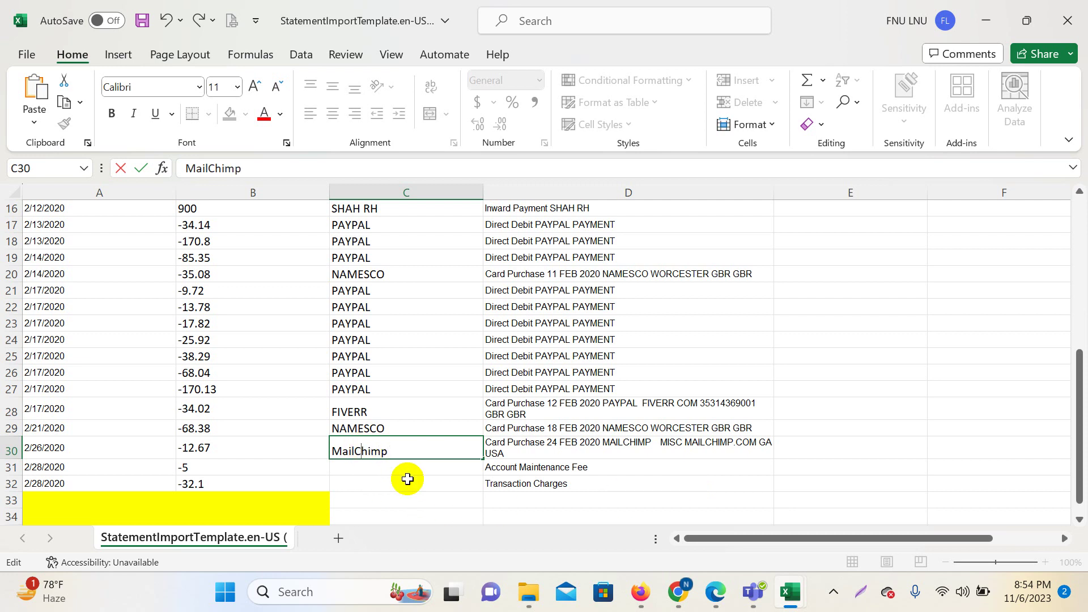
left_click(403, 456)
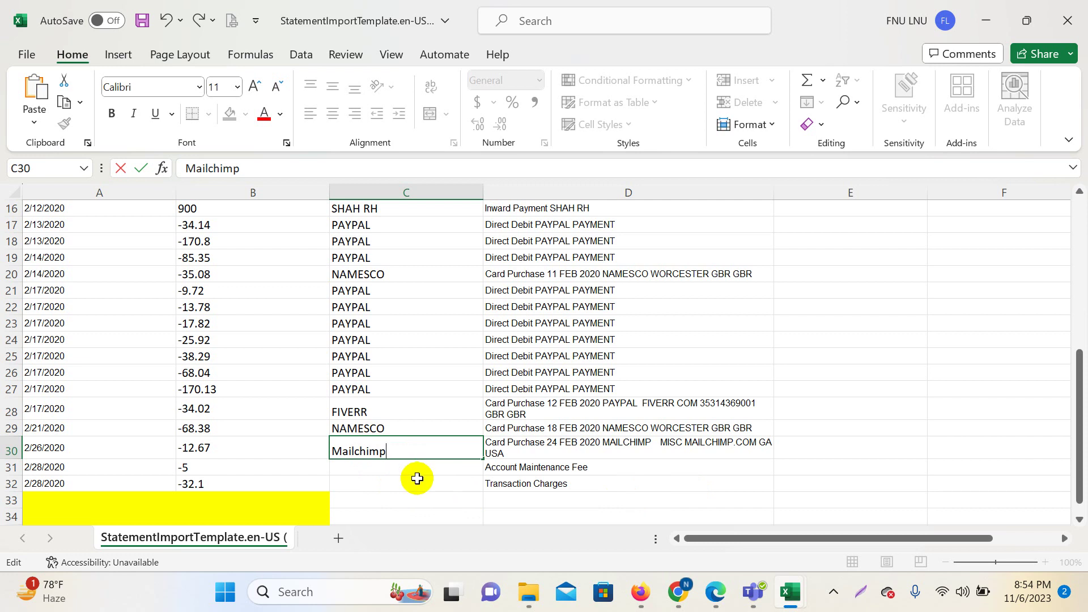
left_click(417, 478)
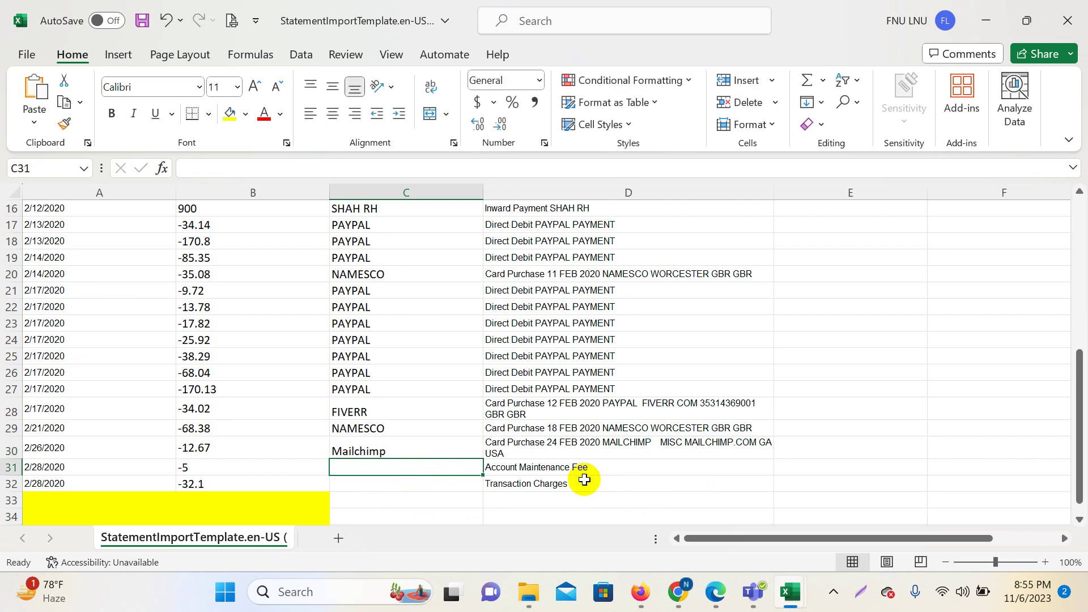
Review the fee rows 31–32 and return to the top column headings.
scroll(578, 442, "down", 2)
left_click(530, 369)
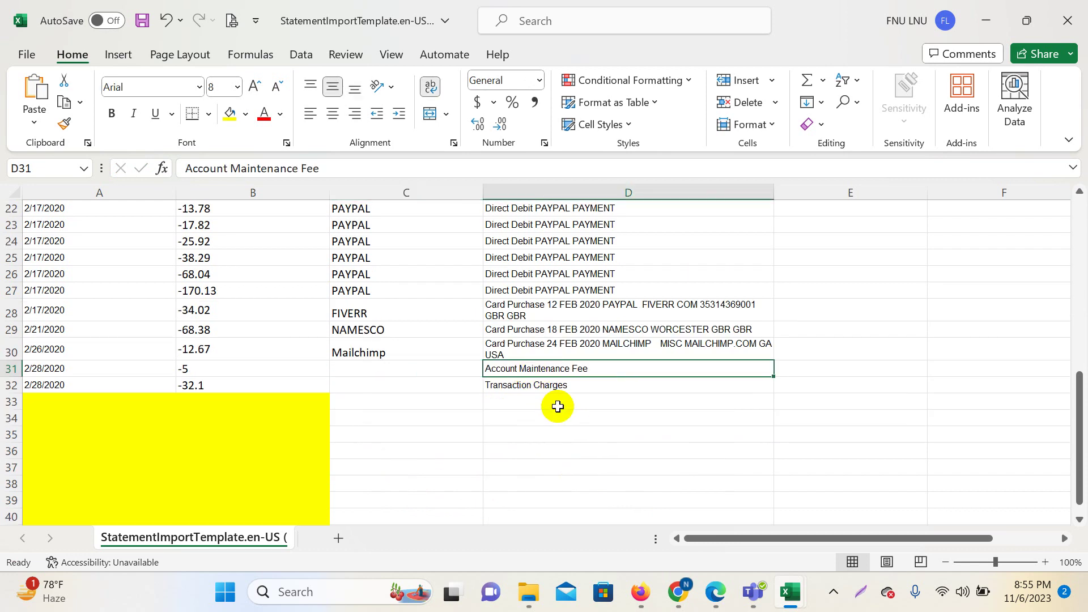
left_click(555, 386)
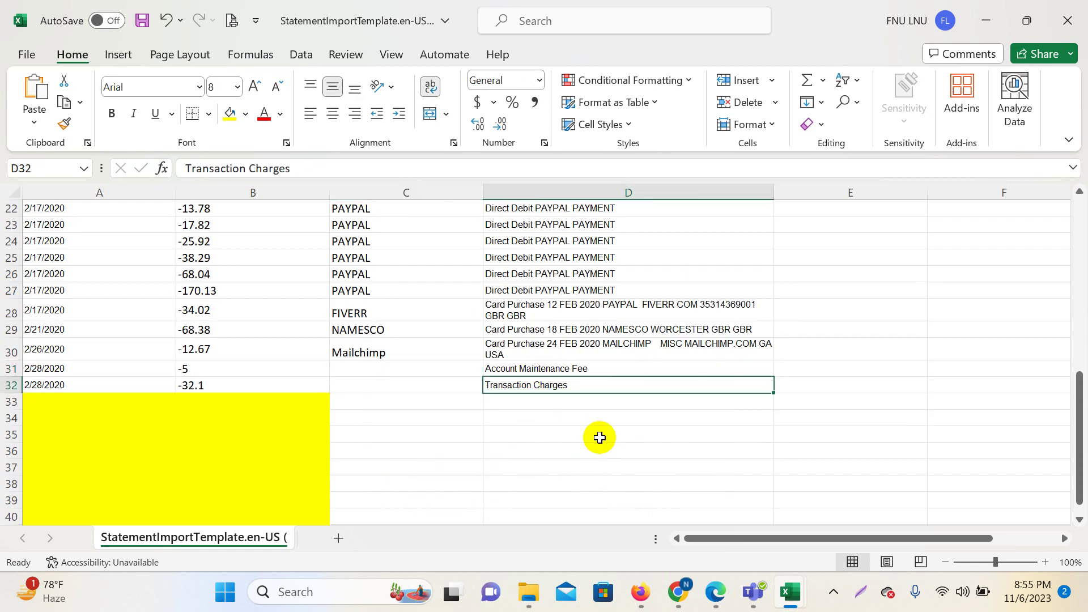
left_click(388, 382)
left_click(391, 367)
scroll(569, 438, "up", 7)
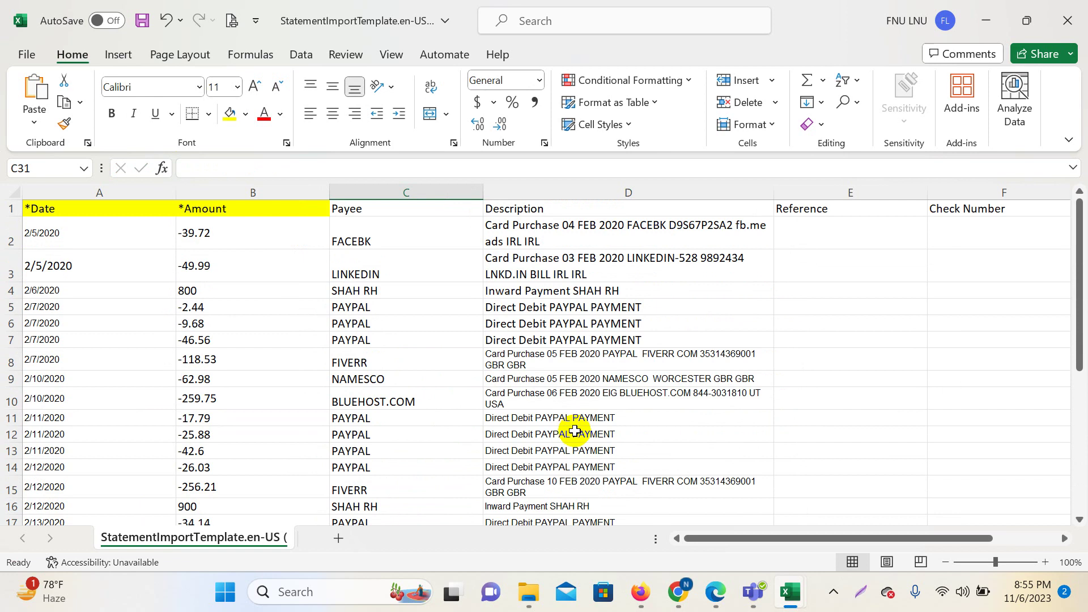
left_click(74, 207)
left_click(241, 210)
left_click(339, 214)
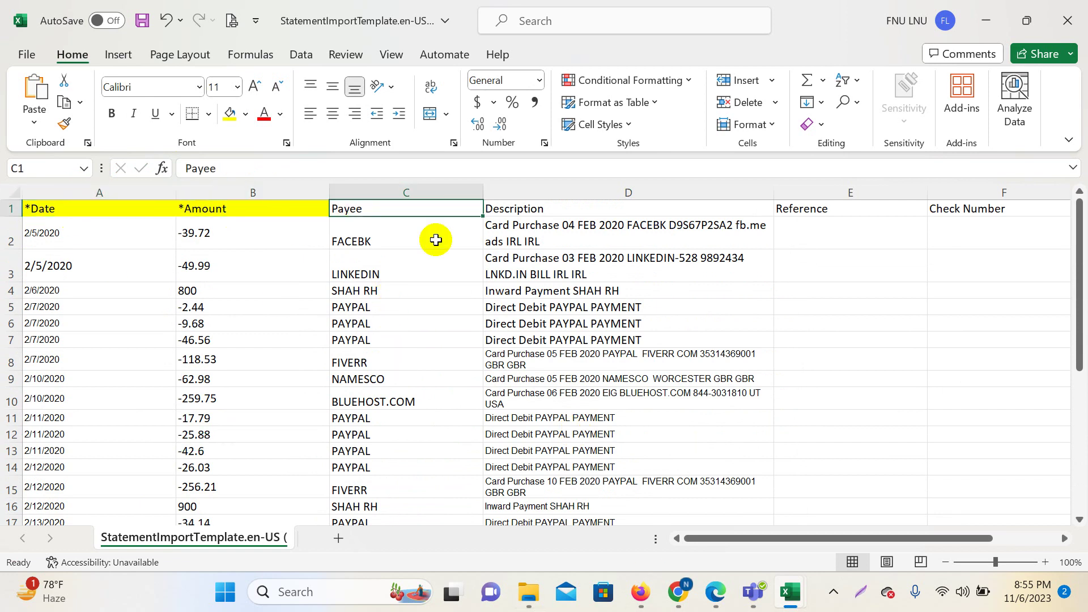
left_click(534, 209)
Select the date cells A2 through A32 in column A.
left_click_drag(826, 226, 849, 458)
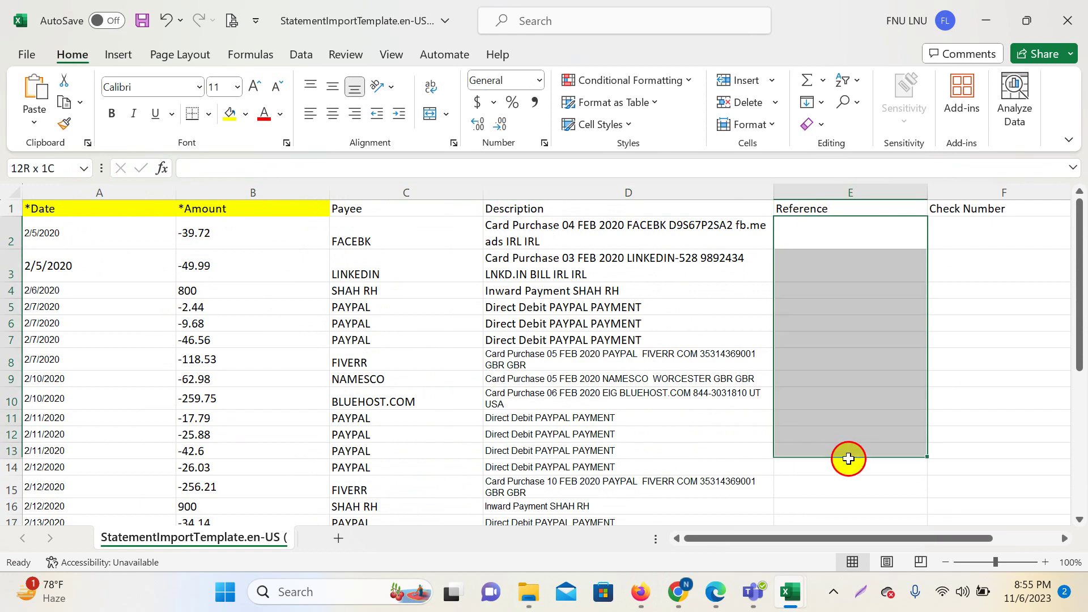
left_click_drag(649, 229, 646, 501)
left_click(833, 307)
left_click_drag(953, 236, 960, 374)
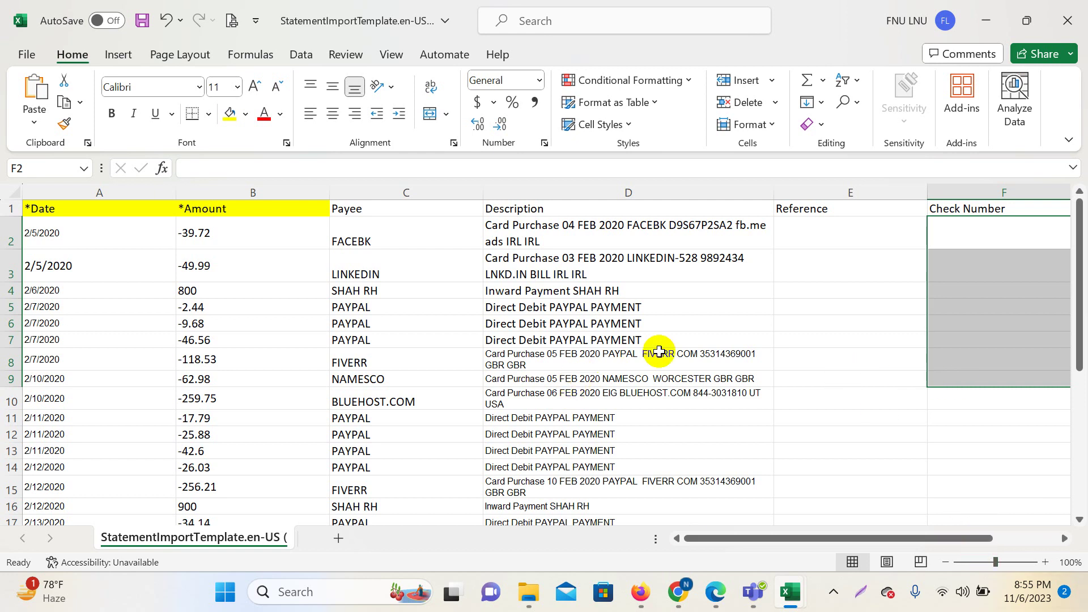
scroll(655, 352, "down", 7)
scroll(61, 294, "up", 7)
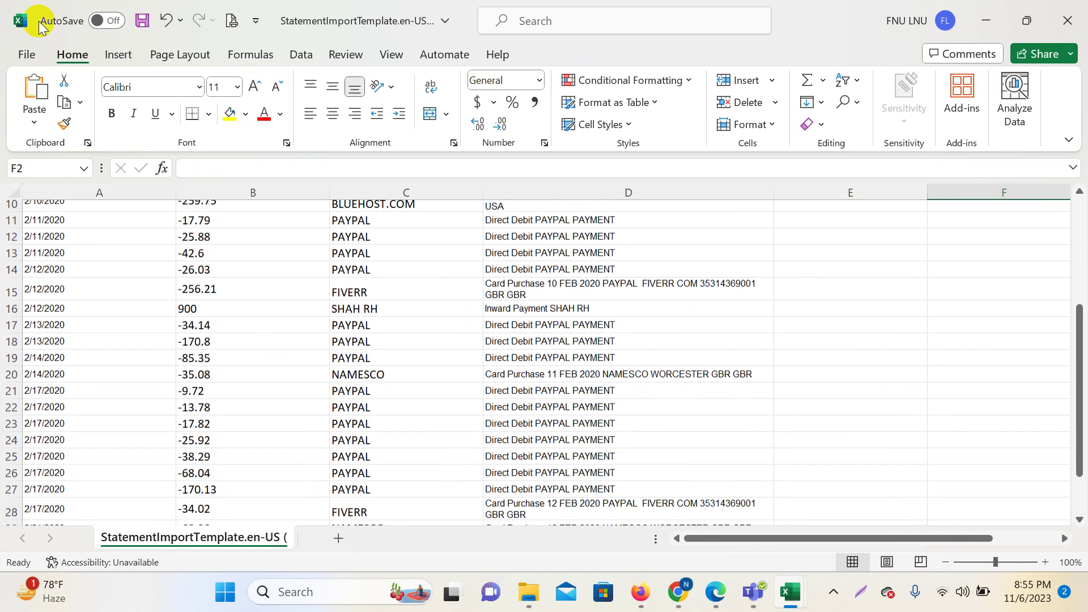
left_click_drag(54, 250, 60, 485)
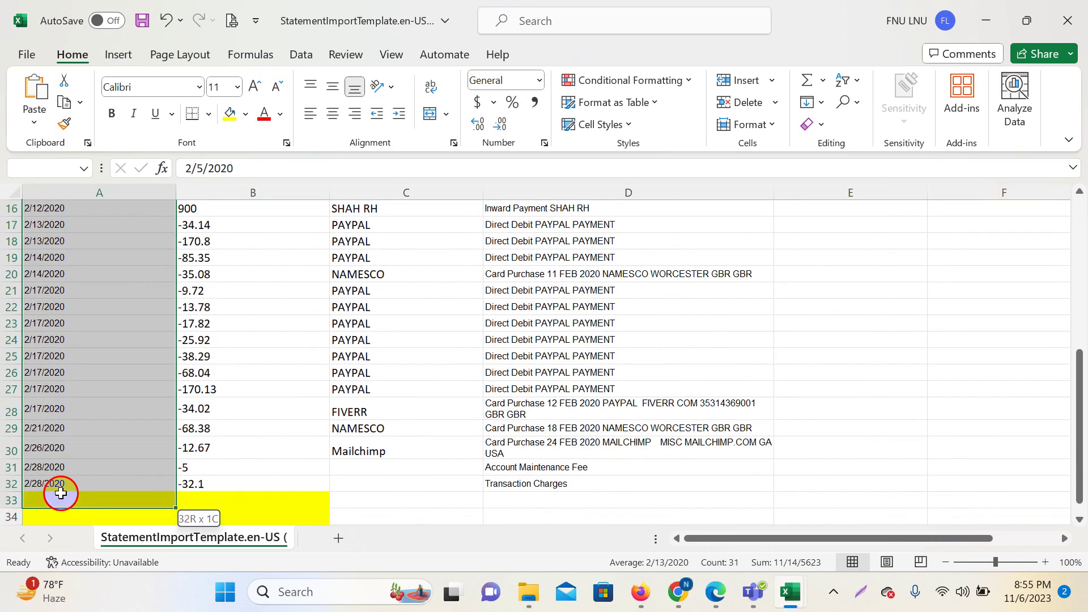
Format the selected dates with the 3/14/2012 Date number format.
right_click(65, 406)
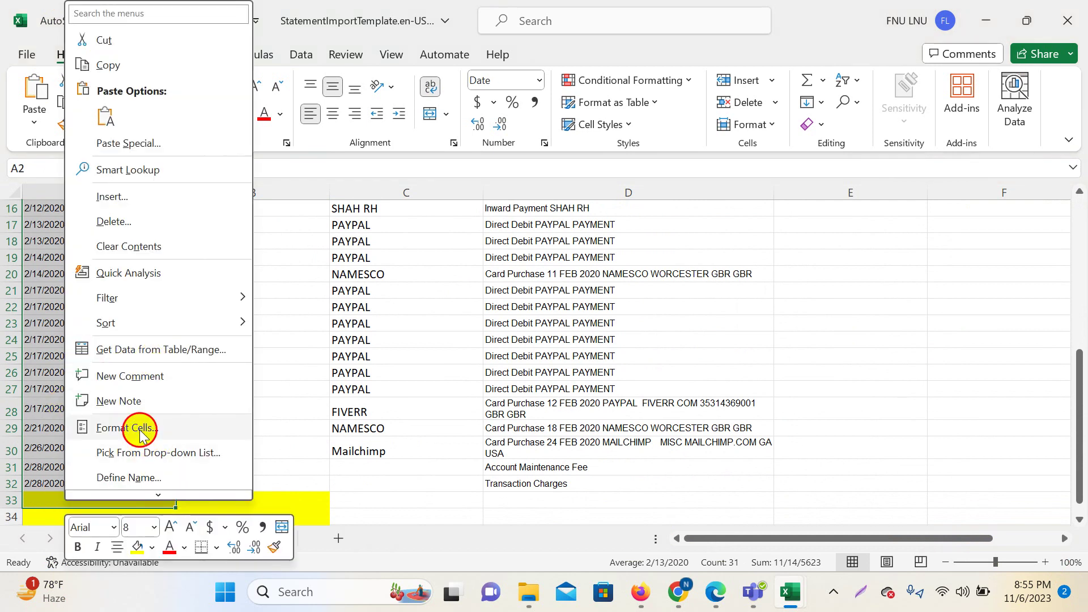
left_click(140, 428)
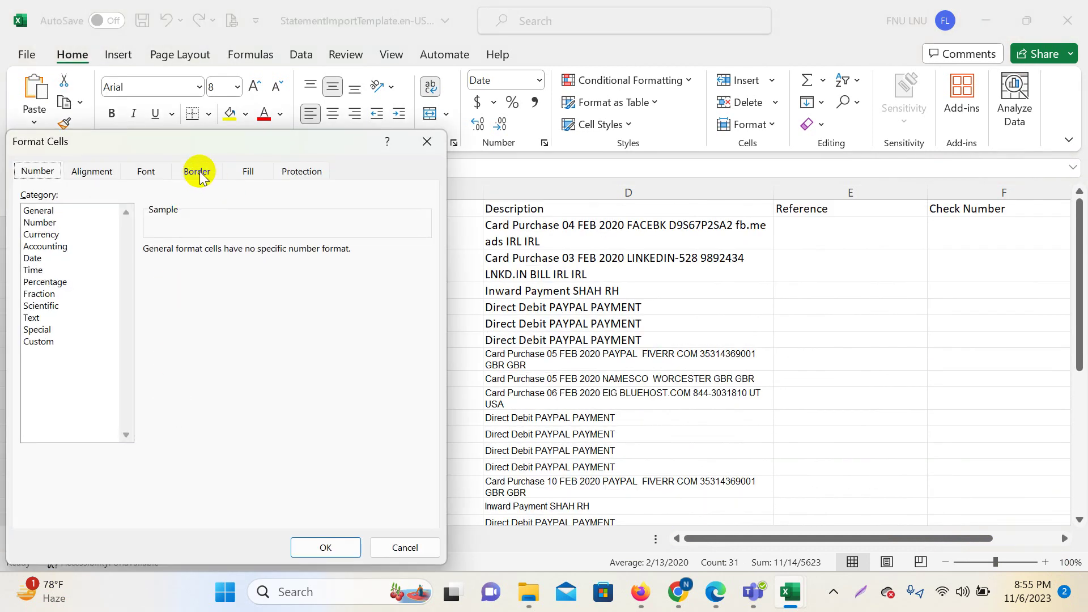
left_click(198, 172)
left_click(107, 172)
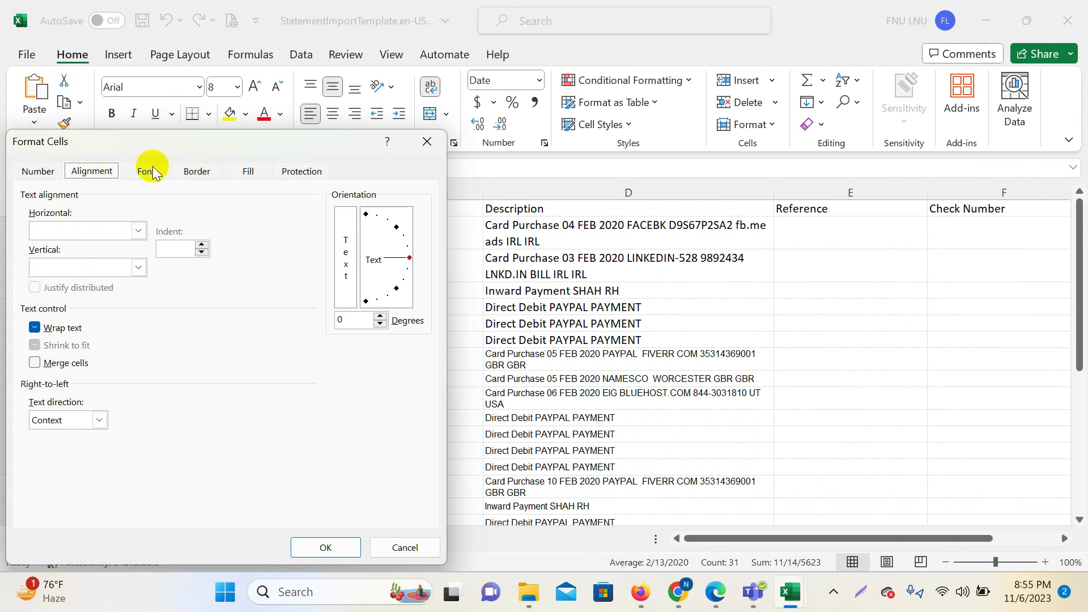
left_click(40, 173)
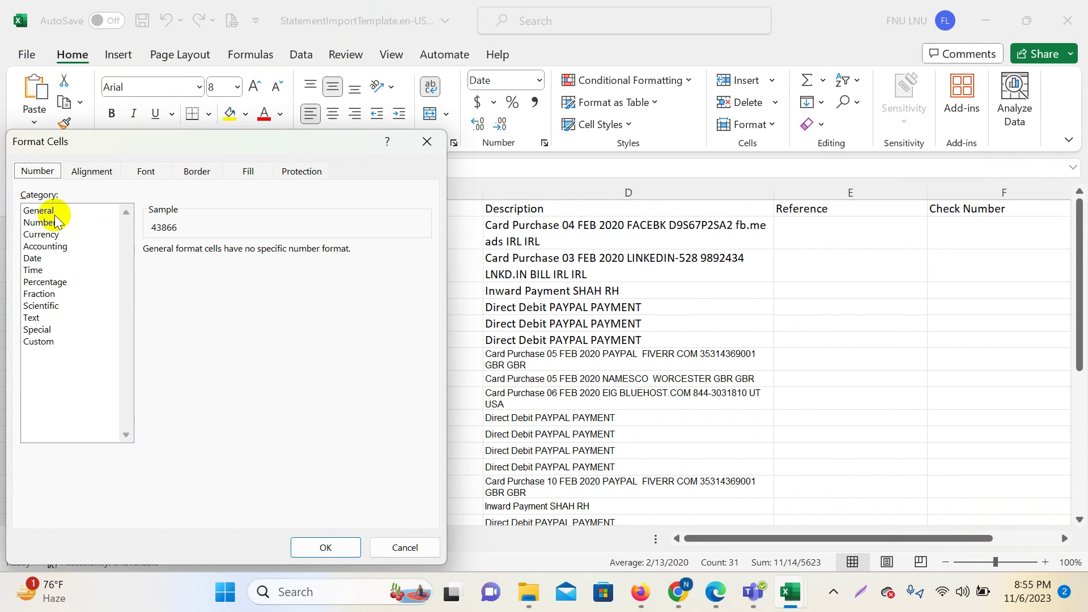
left_click(33, 258)
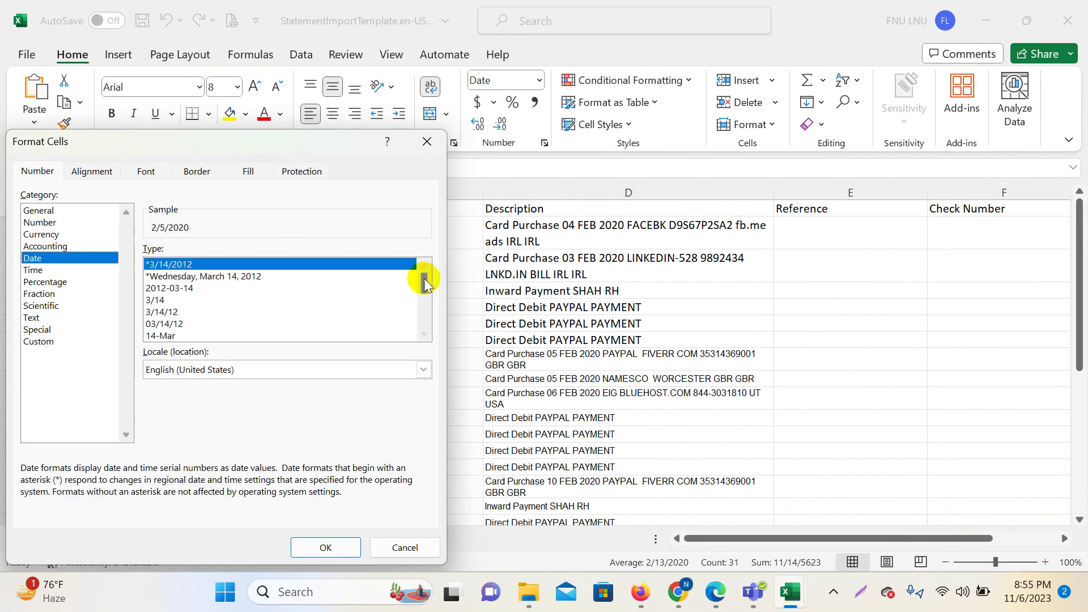
left_click_drag(424, 278, 425, 323)
left_click(185, 327)
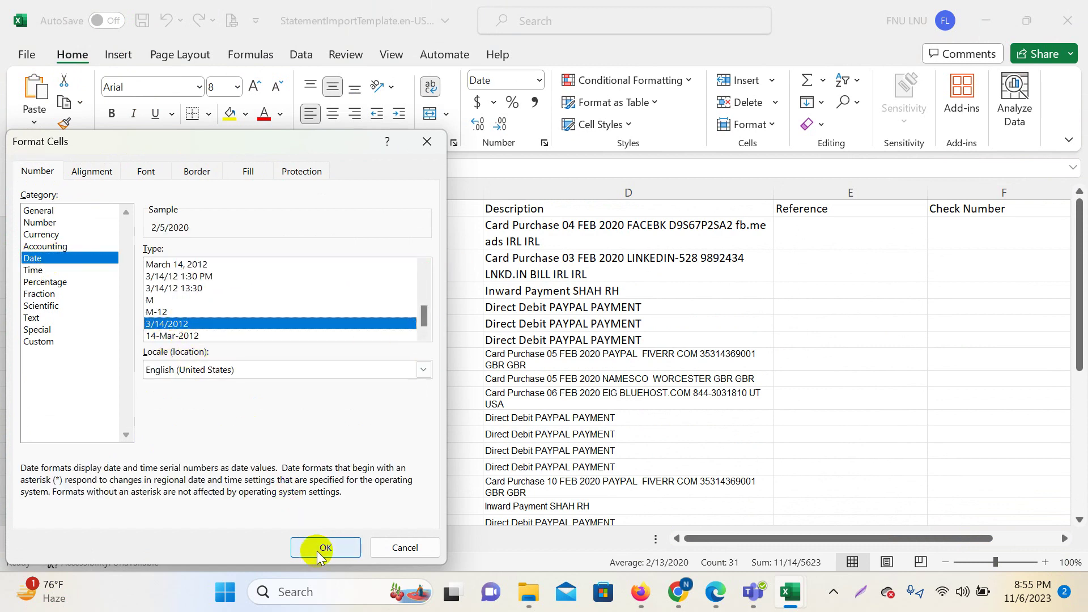
left_click(325, 547)
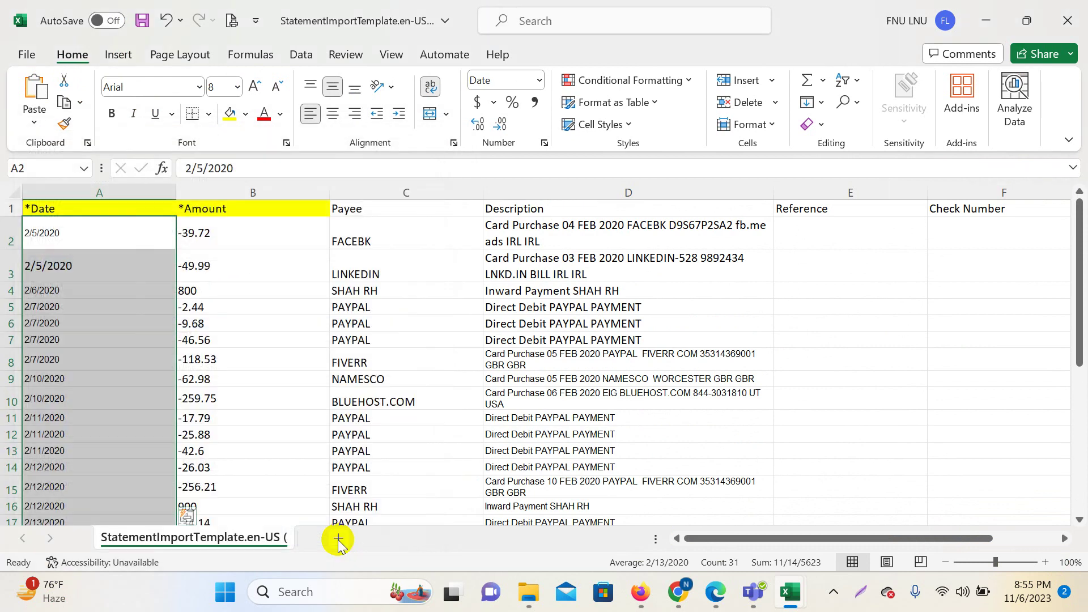
Set the date cells to Calibri at font size 10.
left_click(237, 88)
left_click(225, 152)
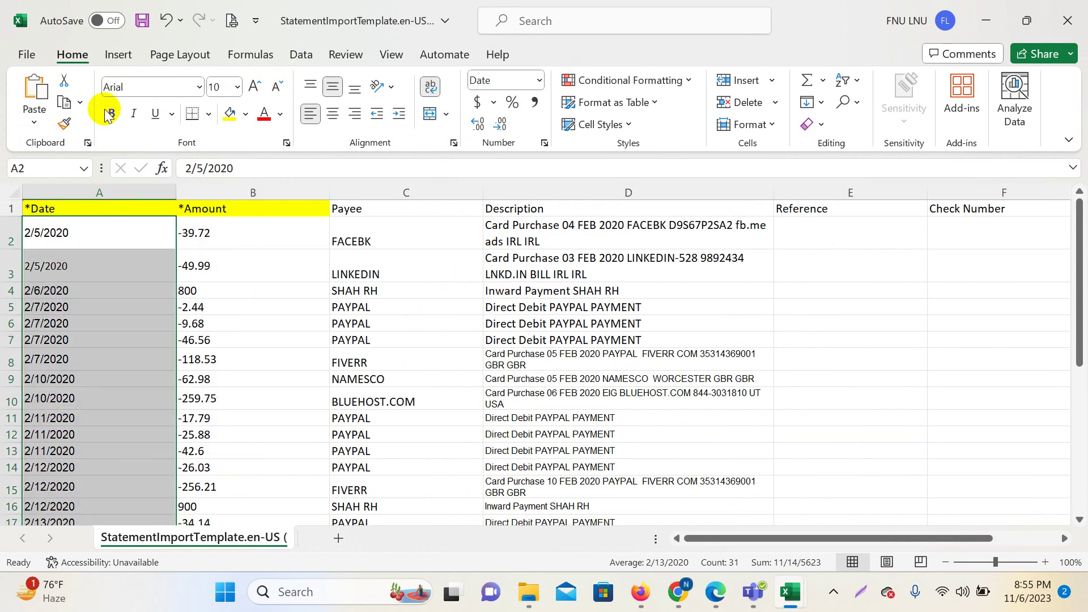
left_click(199, 86)
scroll(181, 238, "up", 5)
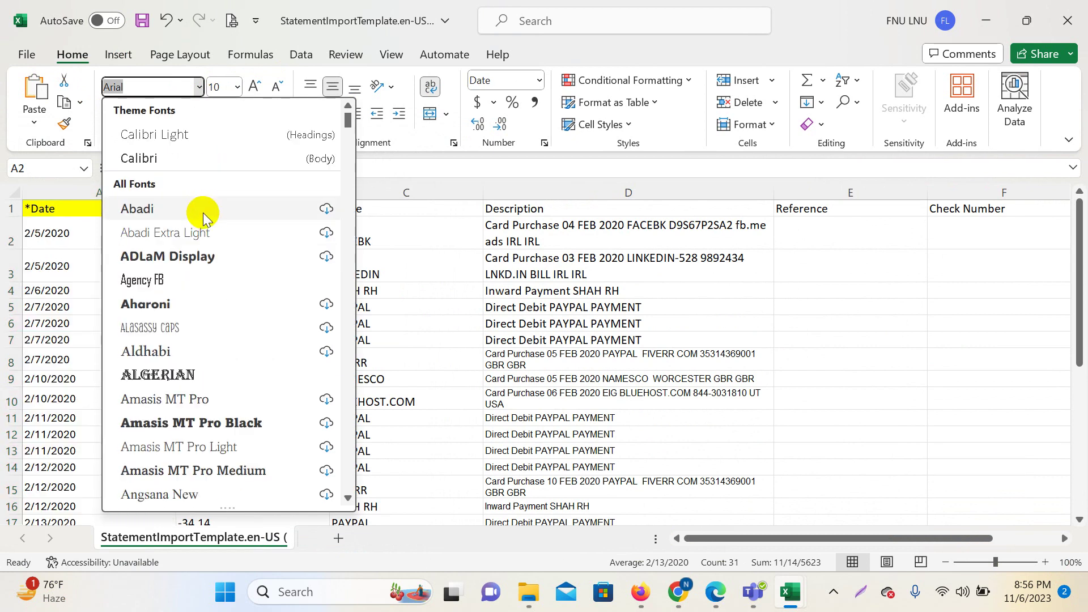
left_click(164, 159)
left_click(510, 357)
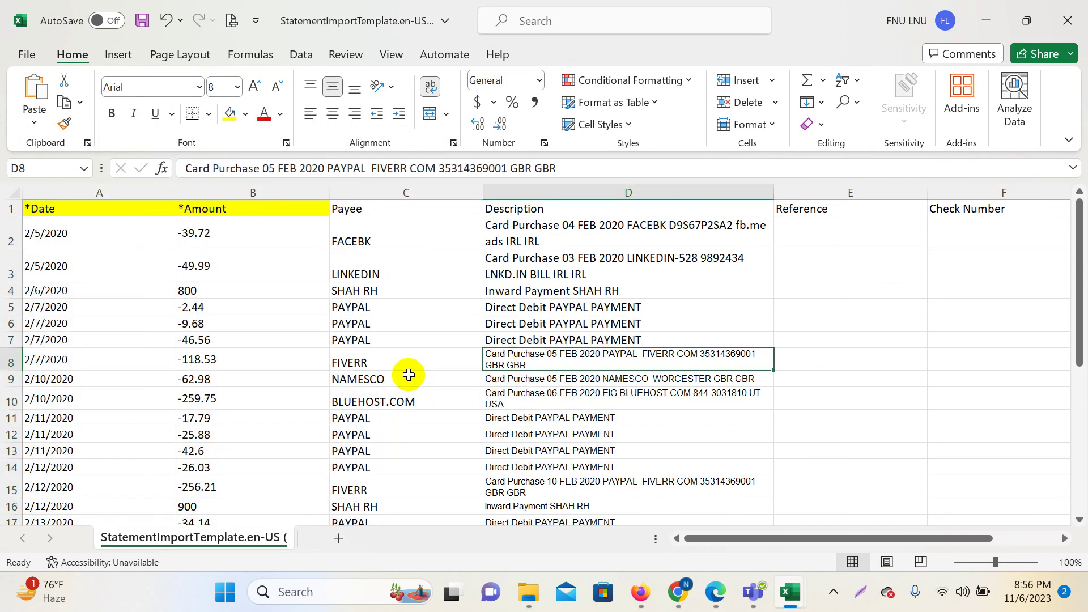
scroll(684, 365, "down", 5)
scroll(683, 365, "down", 6)
left_click(765, 371)
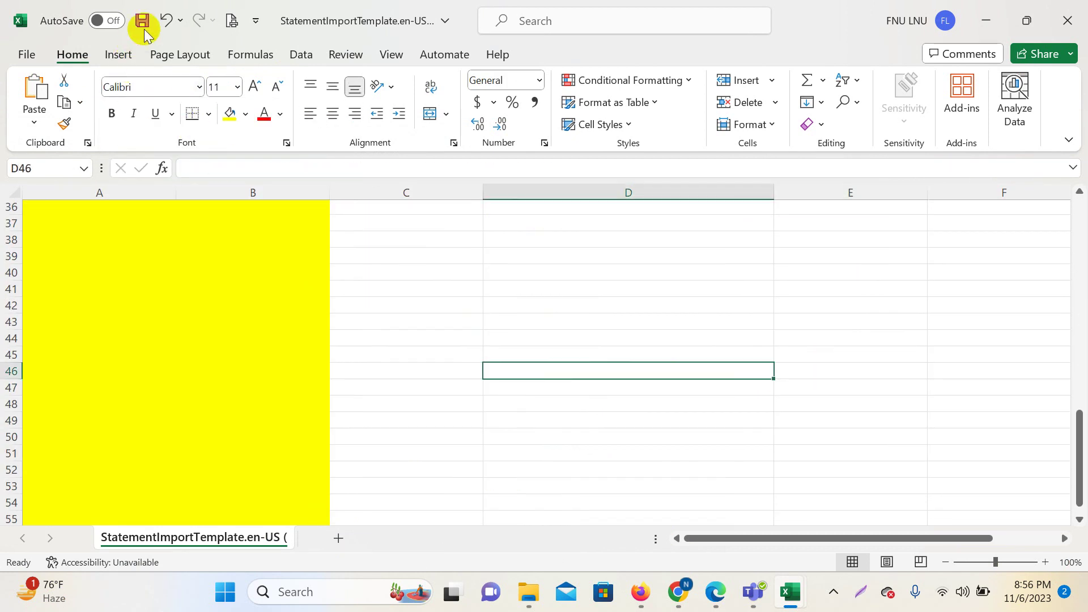
Save the statement import template workbook.
left_click(143, 21)
left_click(705, 305)
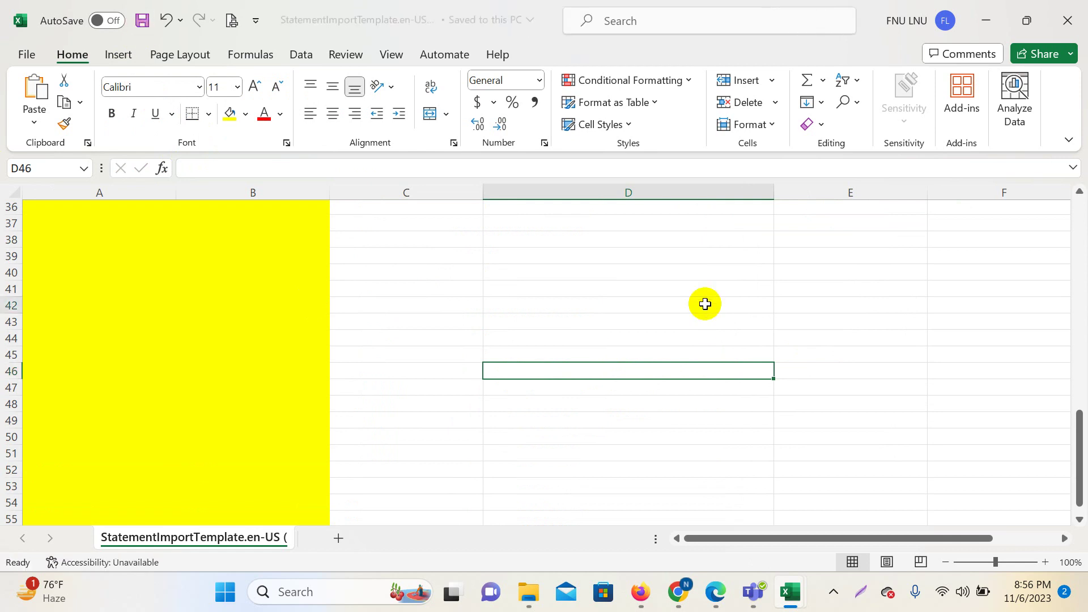
scroll(740, 393, "up", 8)
scroll(740, 393, "up", 4)
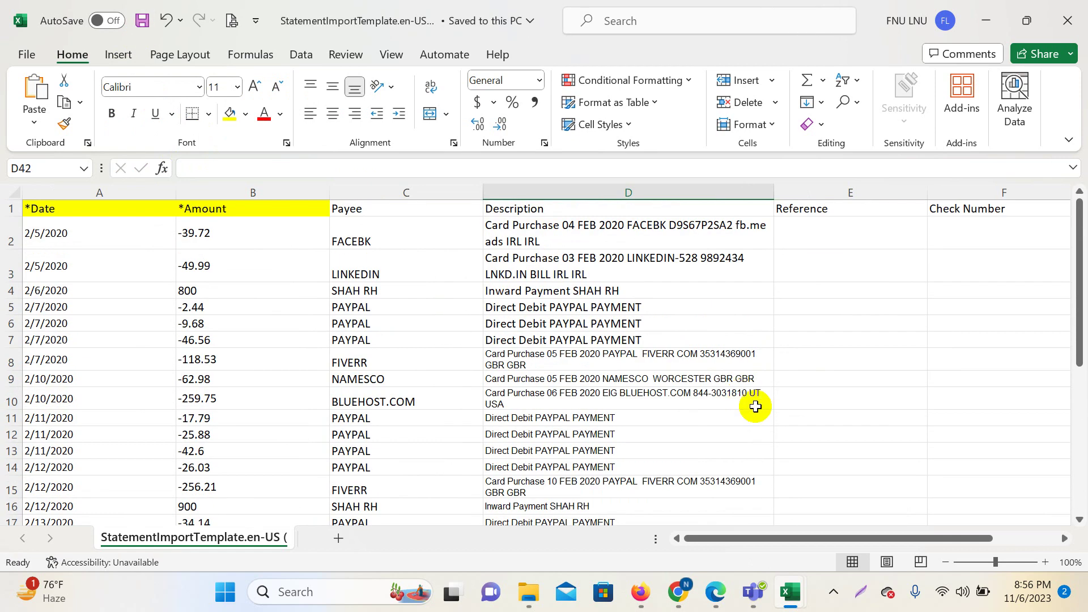
scroll(299, 291, "down", 10)
AutoSum the Amount column in B33 as =SUM(B2:B32), giving -79.4.
left_click(210, 259)
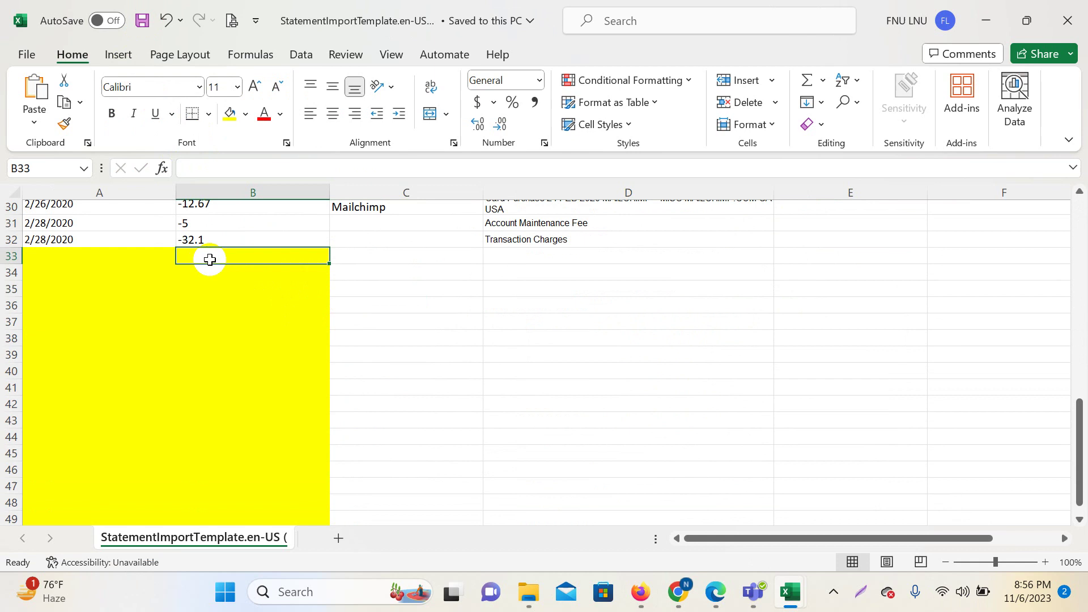
left_click(812, 78)
scroll(555, 266, "up", 10)
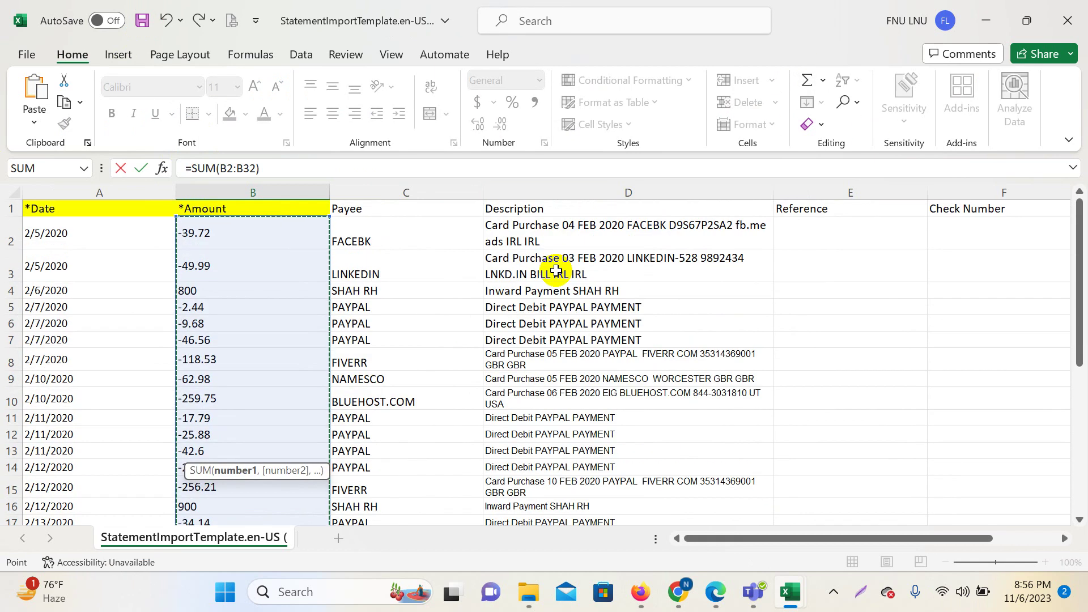
key("Return")
scroll(549, 274, "down", 3)
left_click(310, 352)
left_click(278, 371)
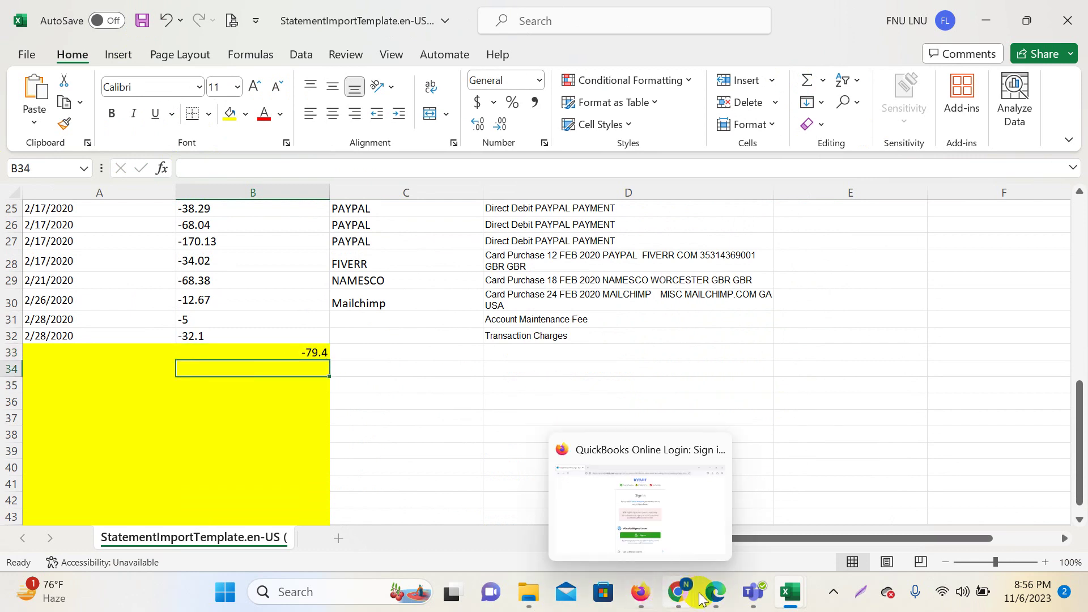
left_click(715, 592)
Copy the 399.47 opening balance from the statement PDF.
left_click_drag(511, 302, 470, 301)
key("ctrl+c")
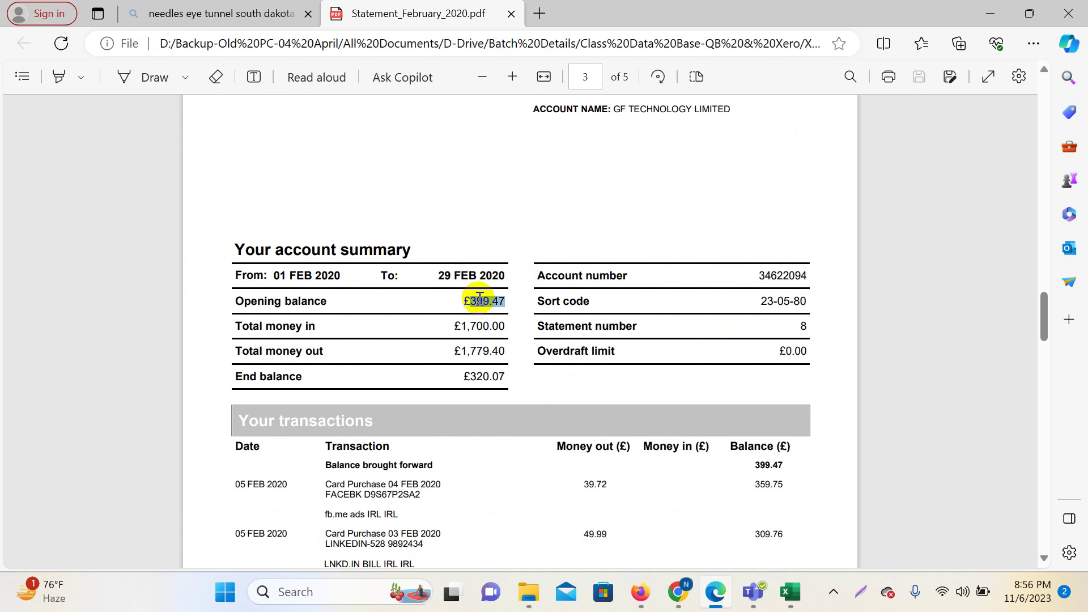
right_click(496, 300)
left_click(552, 304)
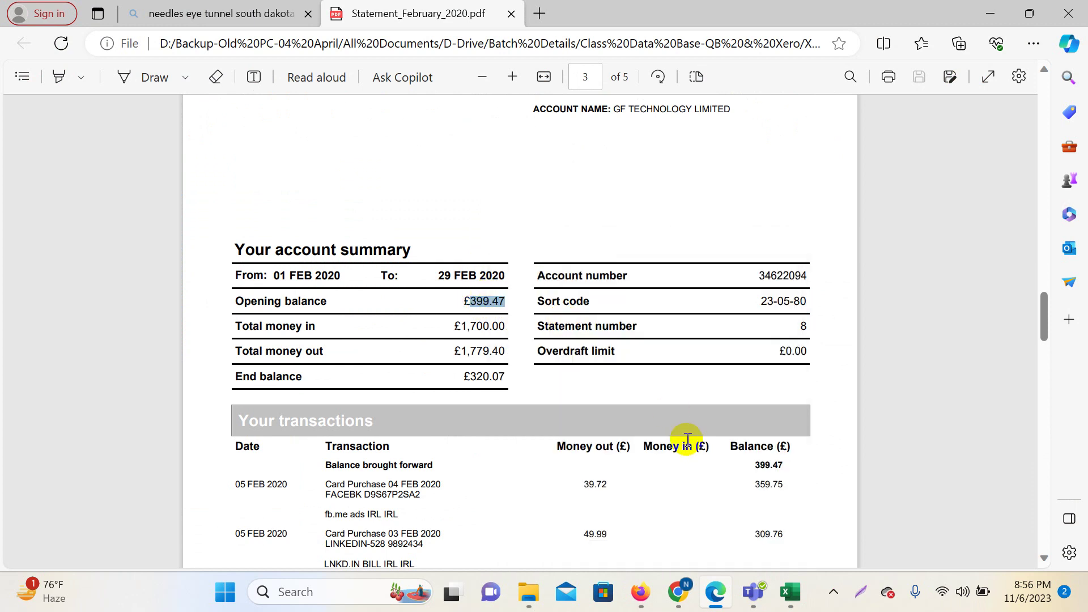
mouse_move(790, 592)
left_click(840, 524)
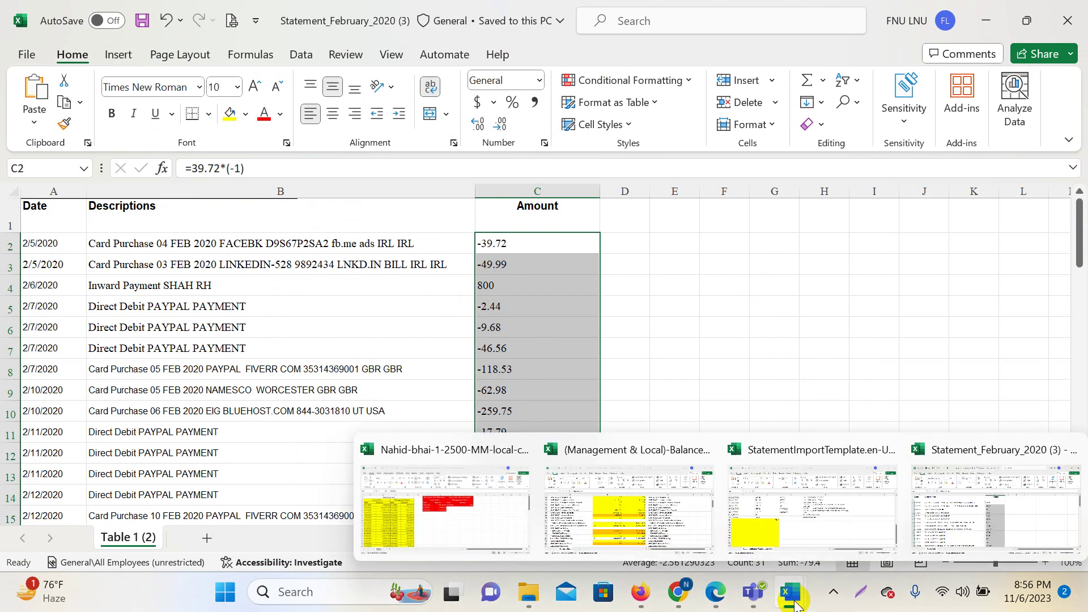
Paste 399.47 into B34 and sum B33:B34 in B35, giving 320.07.
left_click(802, 522)
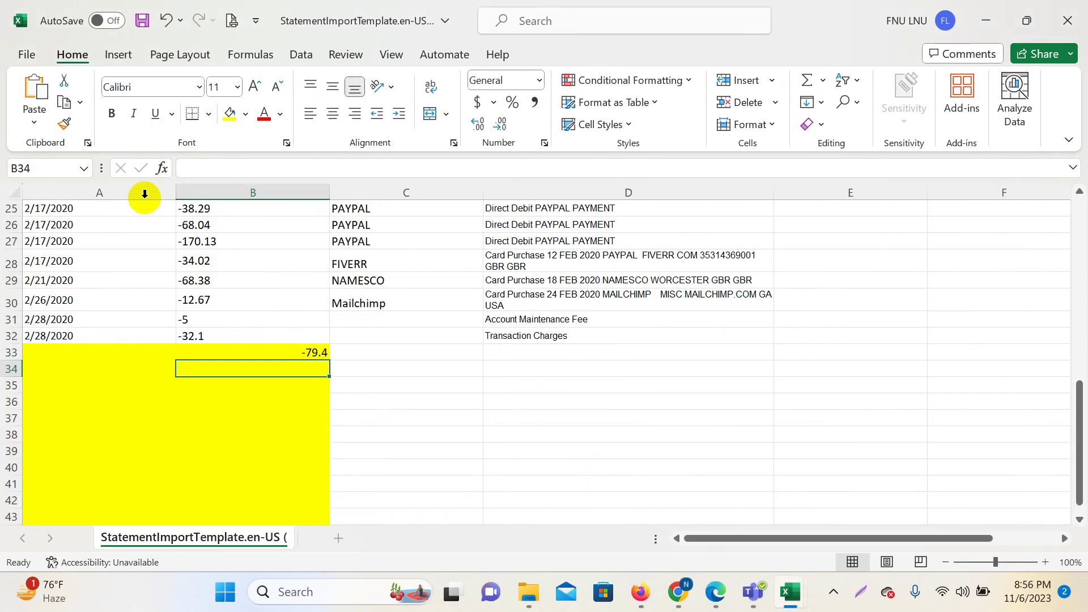
right_click(205, 169)
left_click(245, 189)
left_click(440, 415)
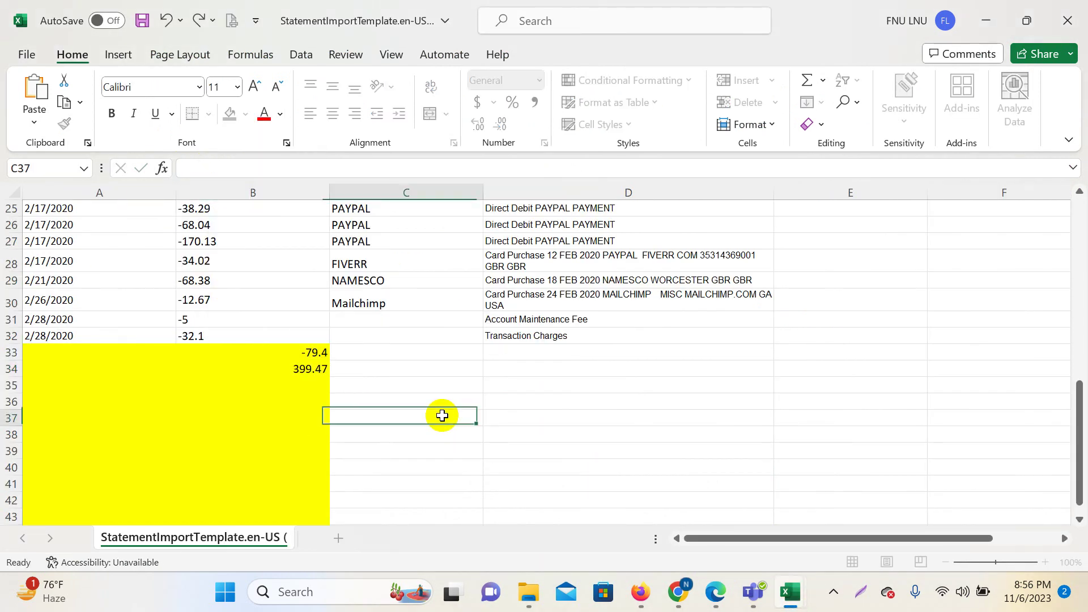
left_click(297, 391)
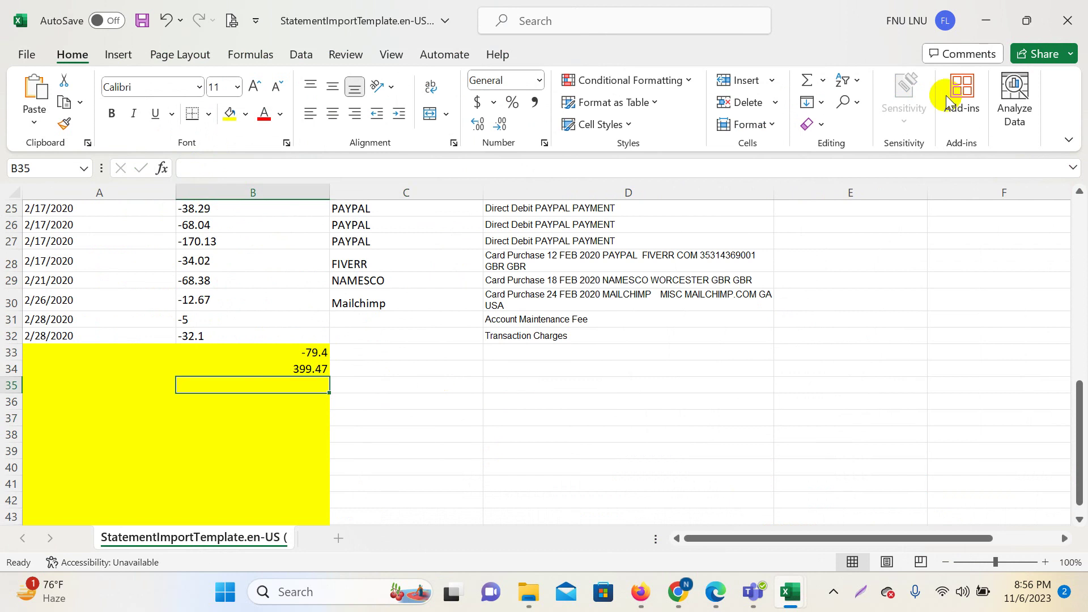
left_click(807, 80)
left_click_drag(329, 361, 331, 346)
key("Return")
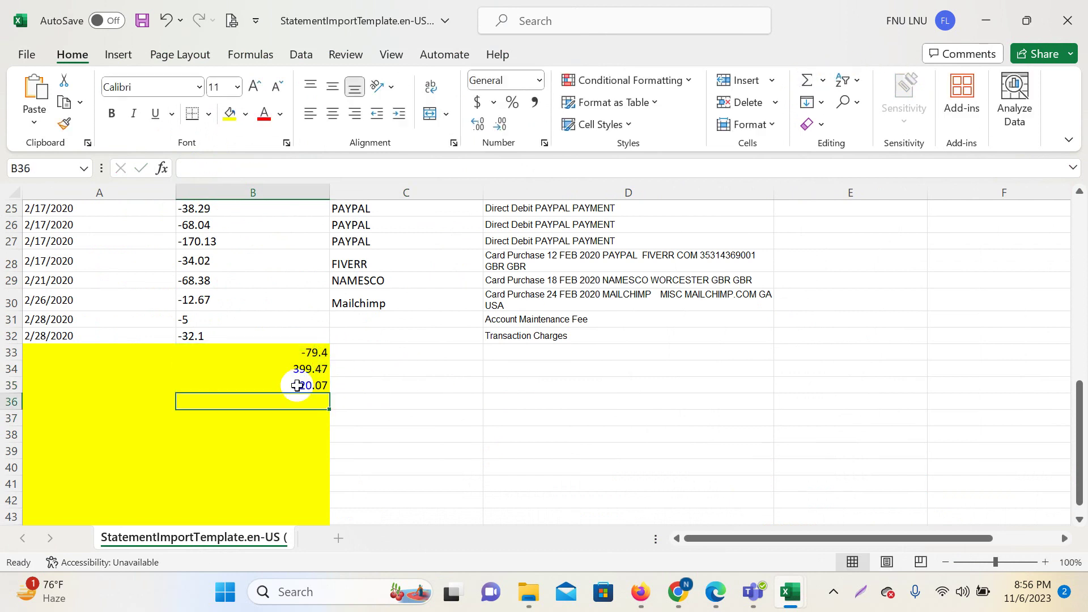
left_click(297, 384)
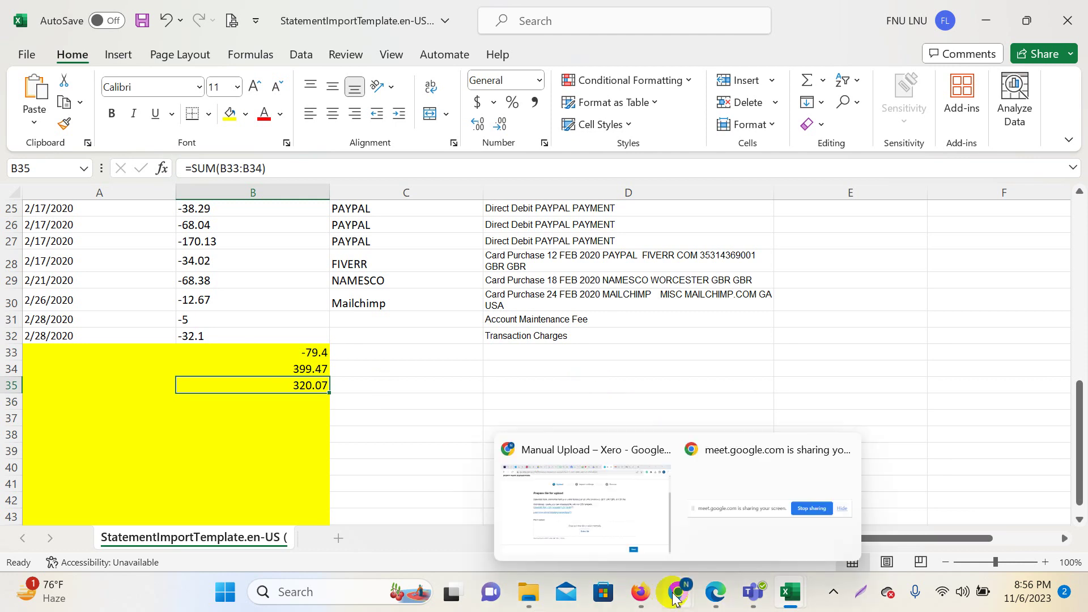
left_click(719, 549)
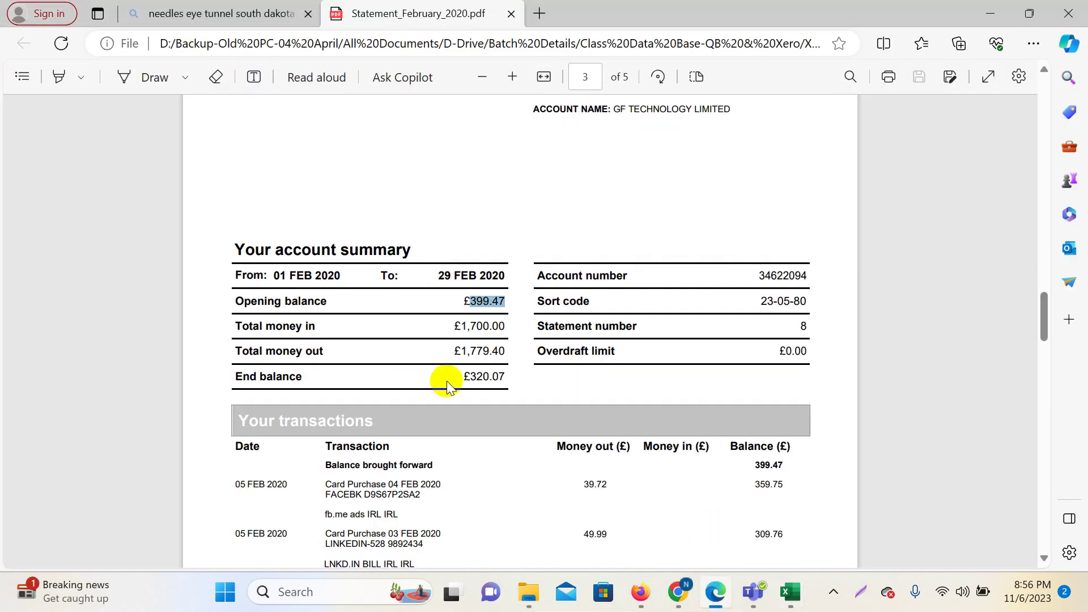
Compare the PDF's £320.07 end balance with the 320.07 result, then return to Excel.
left_click_drag(464, 376, 505, 369)
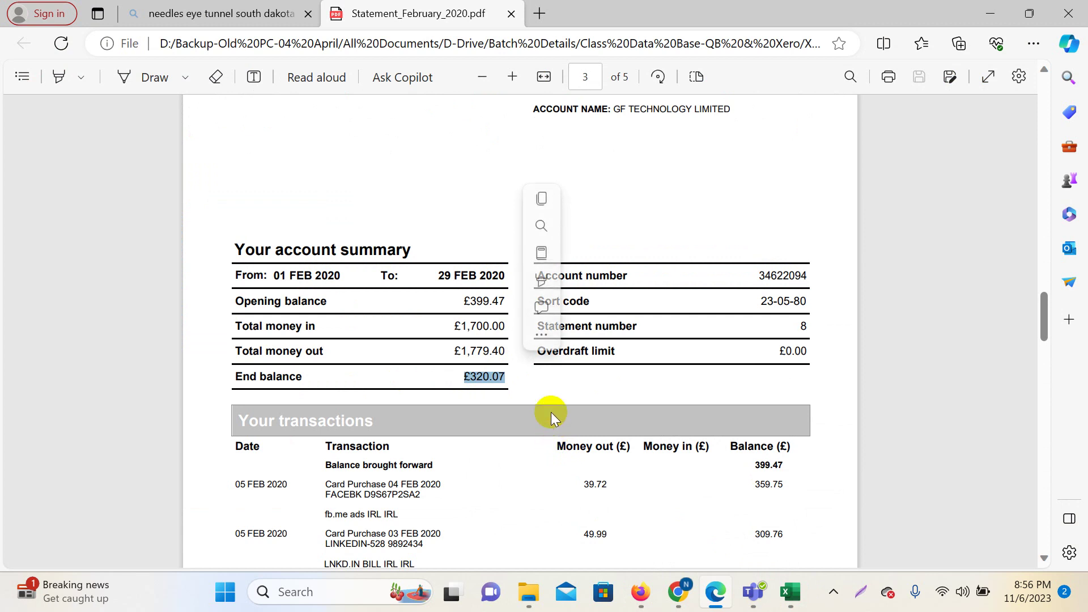
left_click(727, 359)
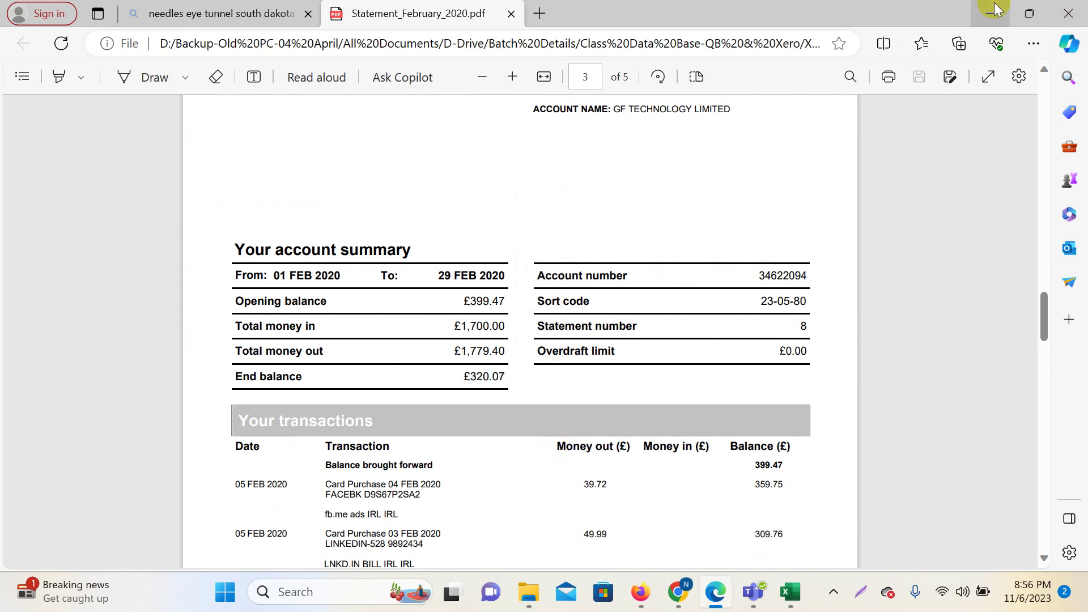
left_click(991, 13)
left_click(688, 418)
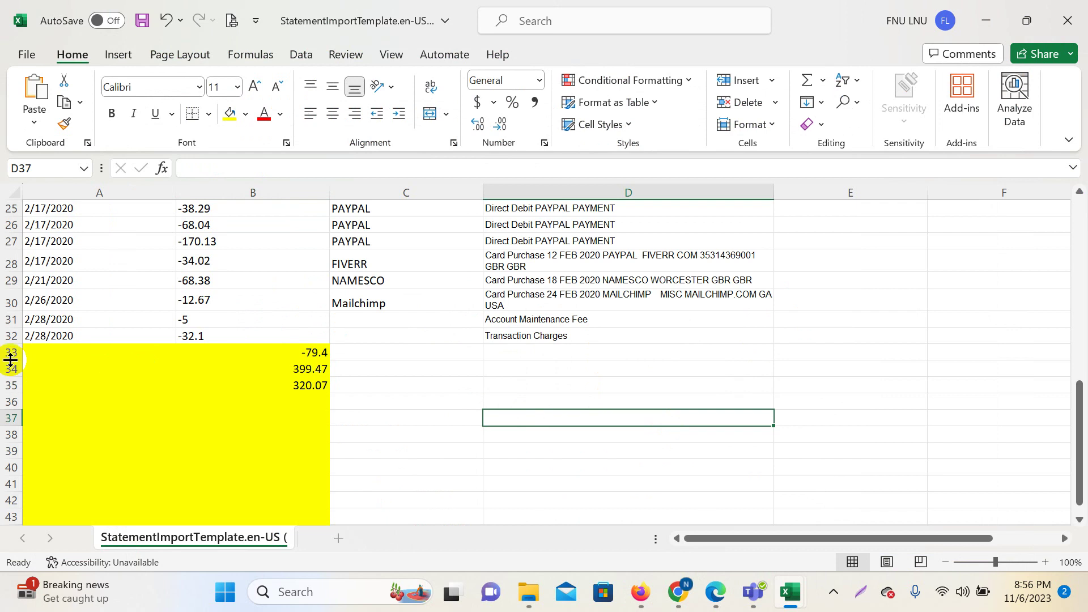
Set columns A–C to No Fill and save the template.
left_click_drag(5, 353, 33, 417)
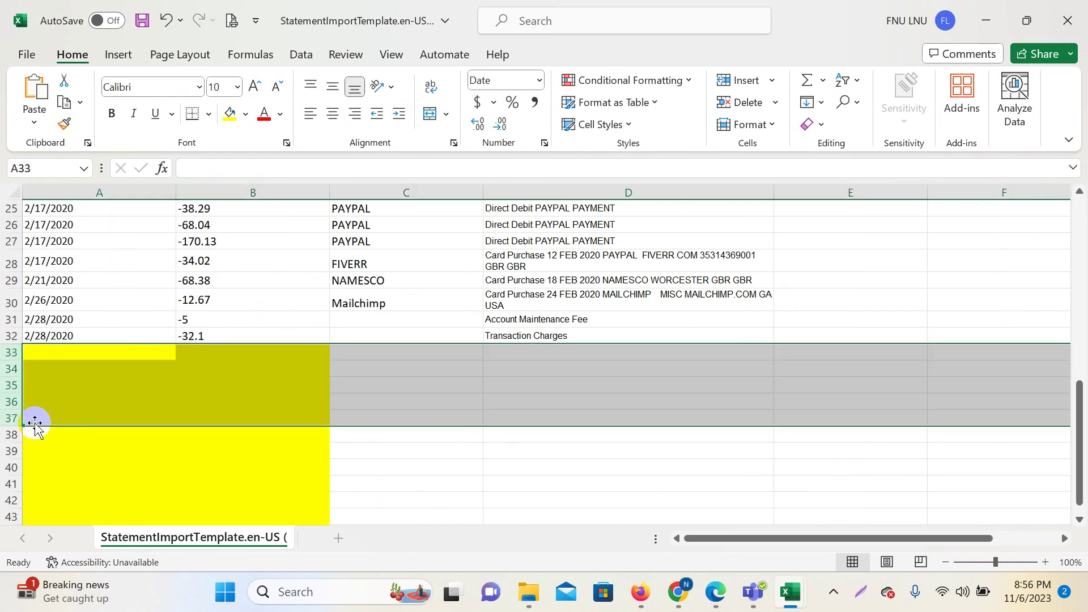
left_click(435, 374)
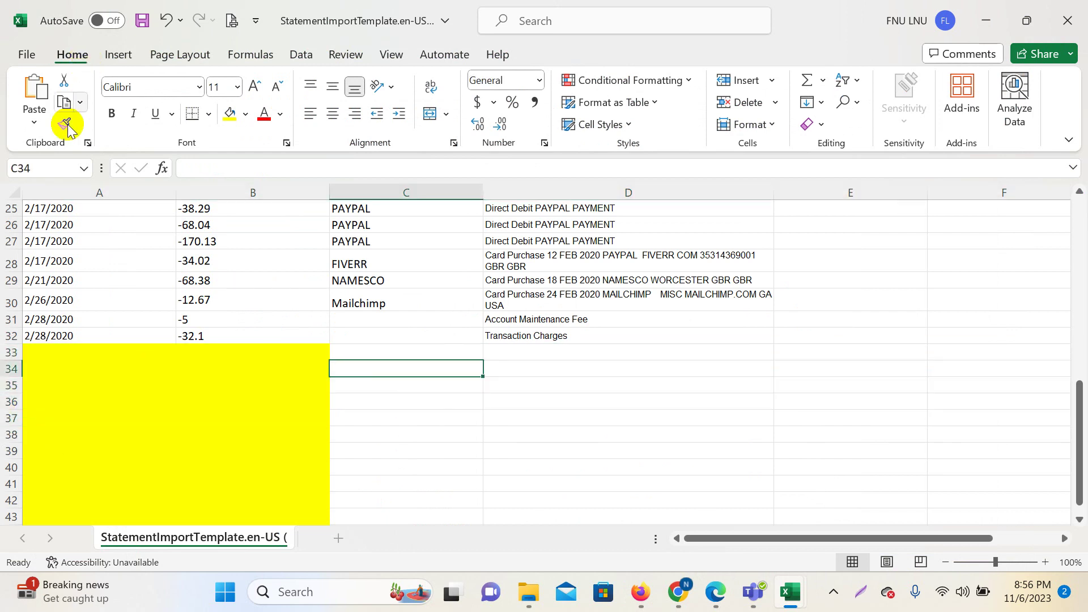
left_click(121, 293)
left_click_drag(90, 192, 417, 224)
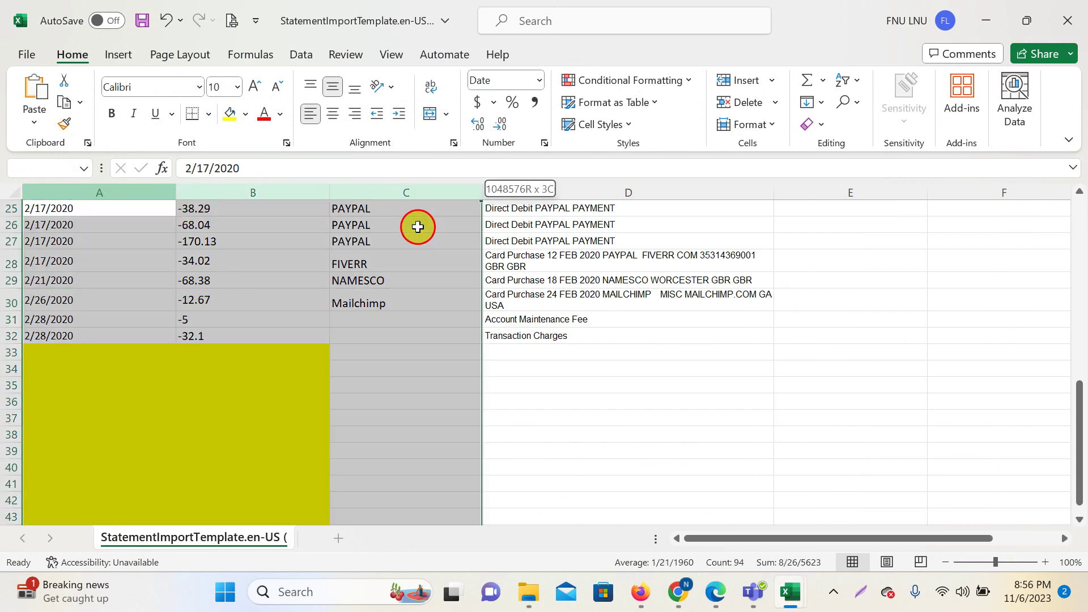
left_click(243, 114)
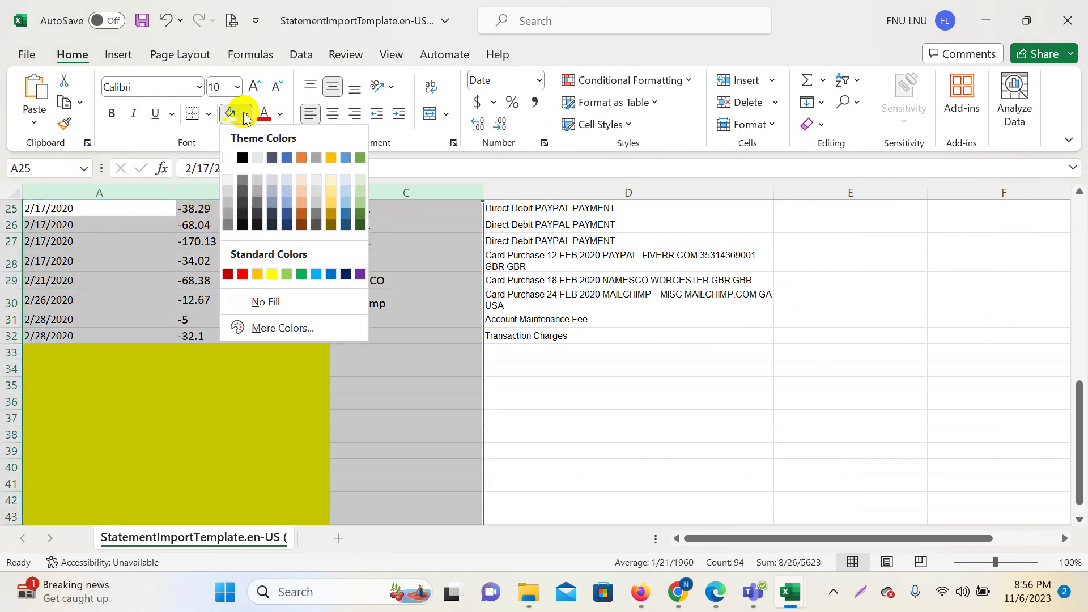
left_click(646, 352)
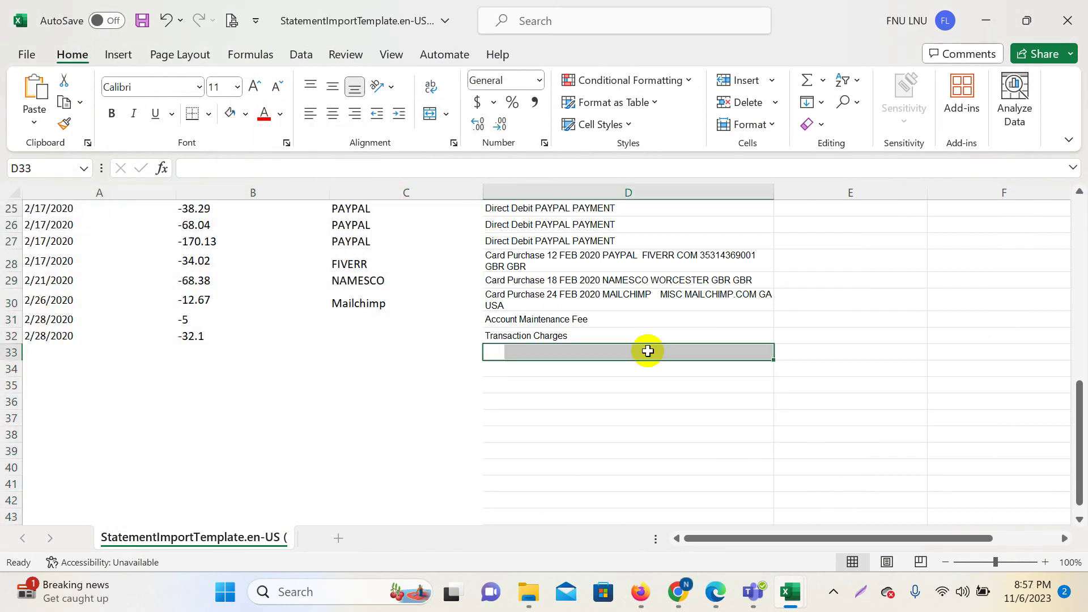
scroll(550, 303, "up", 8)
scroll(551, 303, "down", 5)
scroll(259, 251, "up", 1)
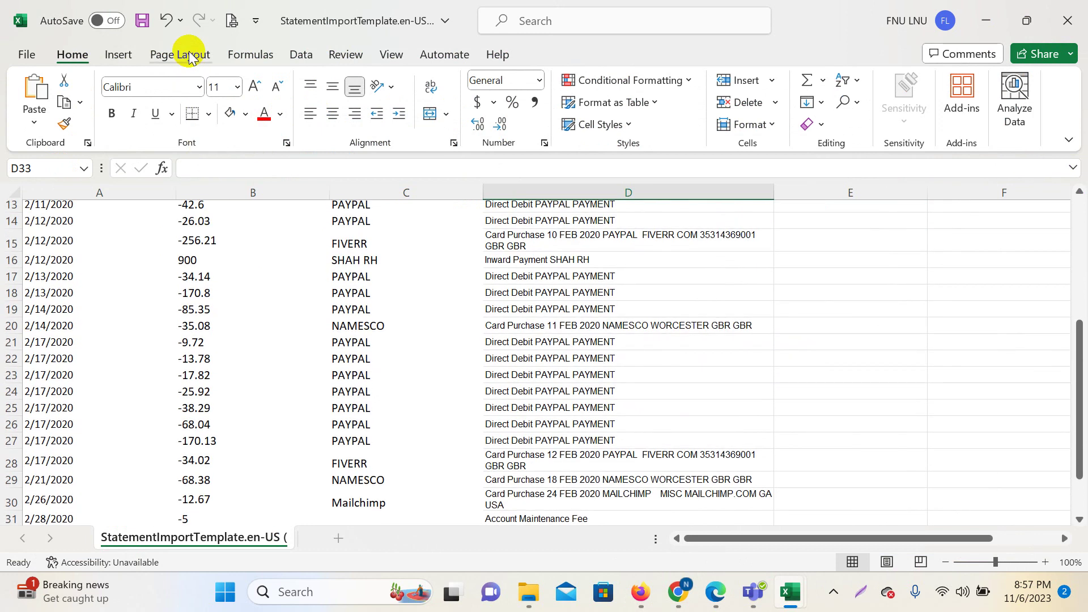
left_click(141, 21)
Glance at the statement PDF, then bring up Xero's Import bank transactions page in Chrome.
scroll(614, 359, "up", 4)
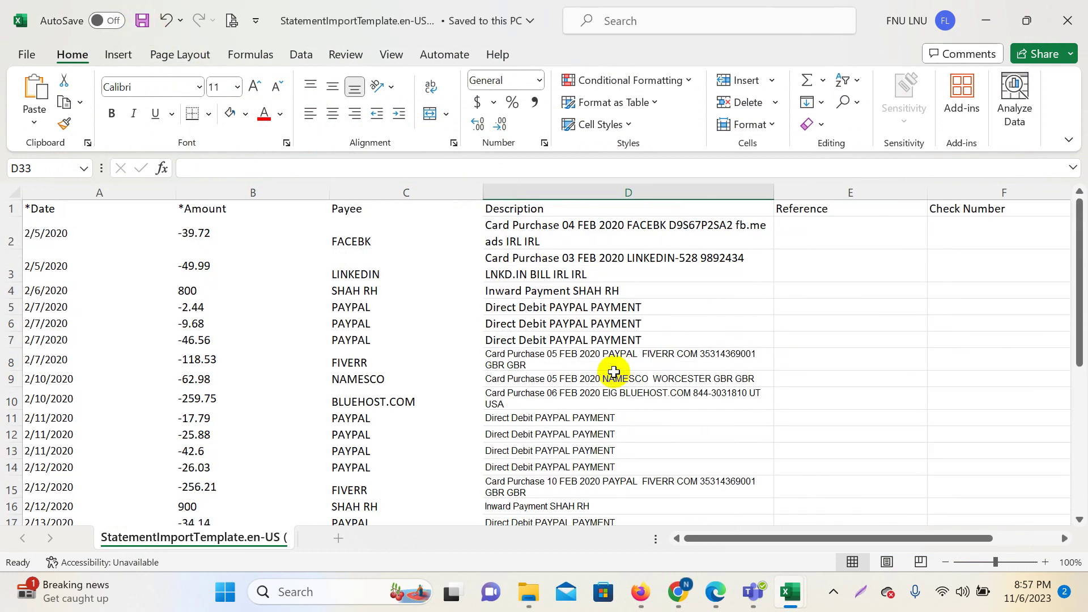
mouse_move(715, 592)
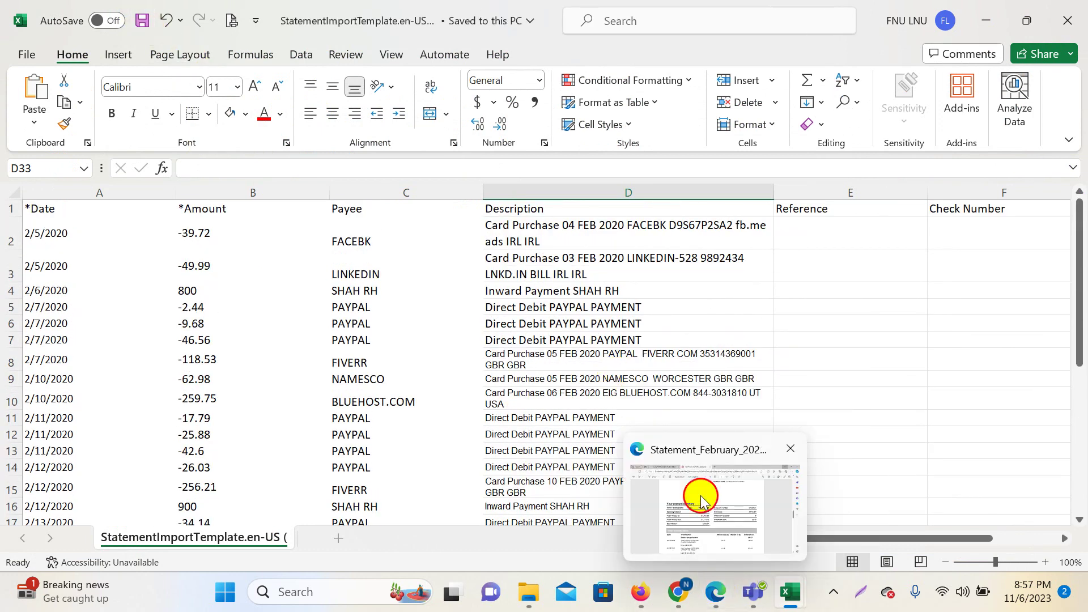
left_click(703, 498)
scroll(624, 365, "down", 7)
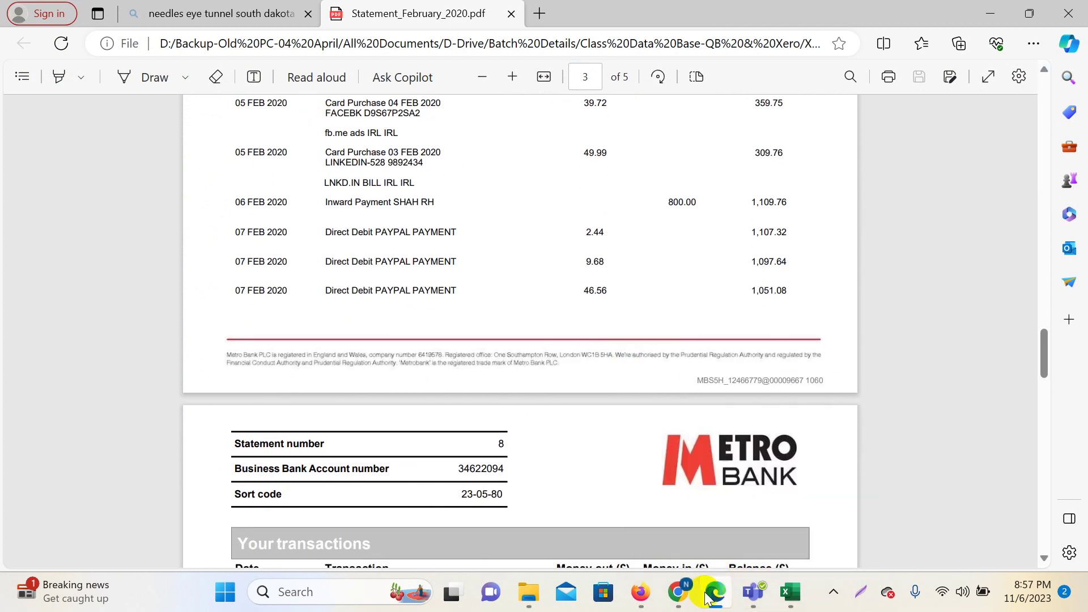
mouse_move(678, 592)
left_click(583, 510)
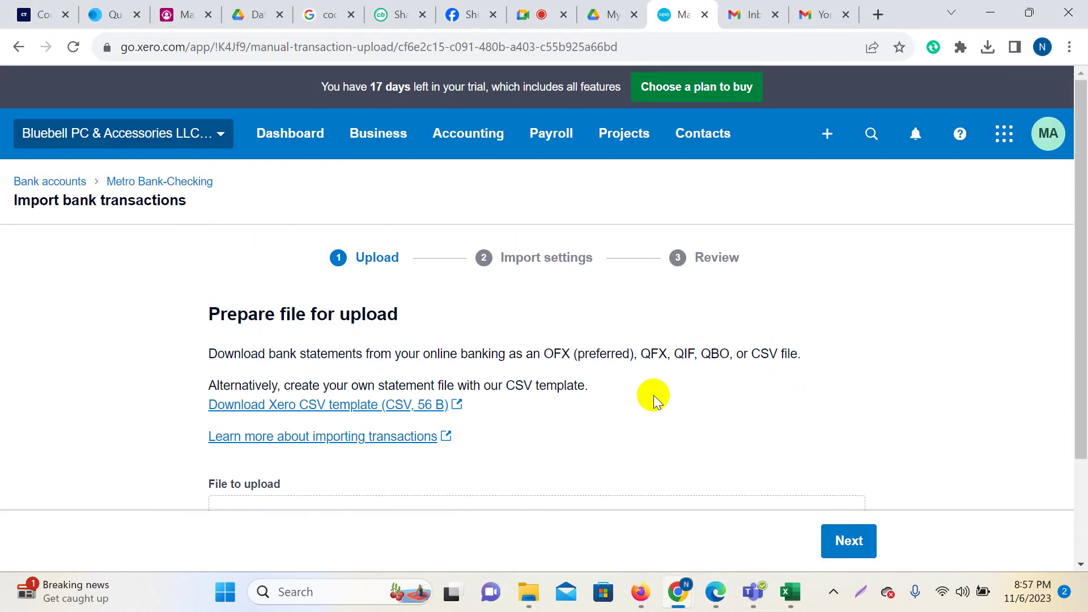
Attach StatementImportTemplate.en-US (14).csv from Downloads and continue to the import settings.
scroll(651, 396, "down", 2)
left_click(564, 427)
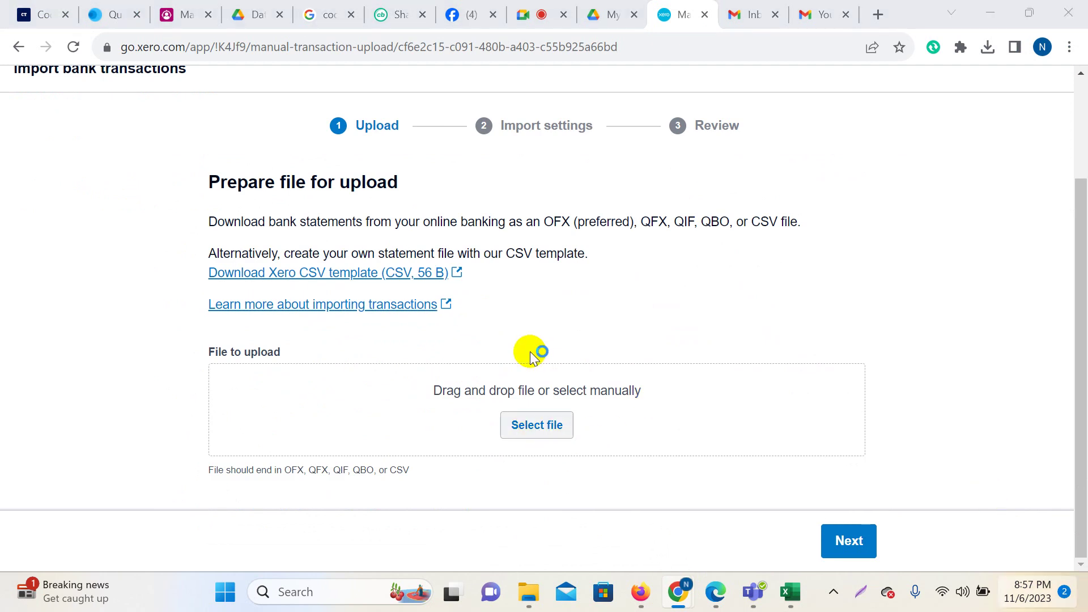
scroll(196, 272, "up", 5)
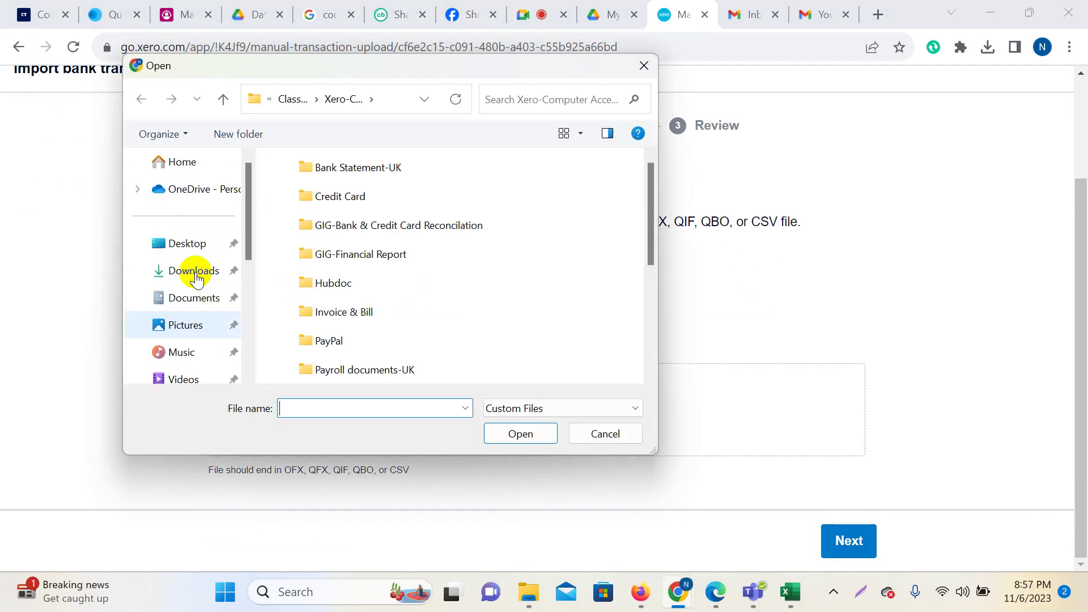
left_click(208, 272)
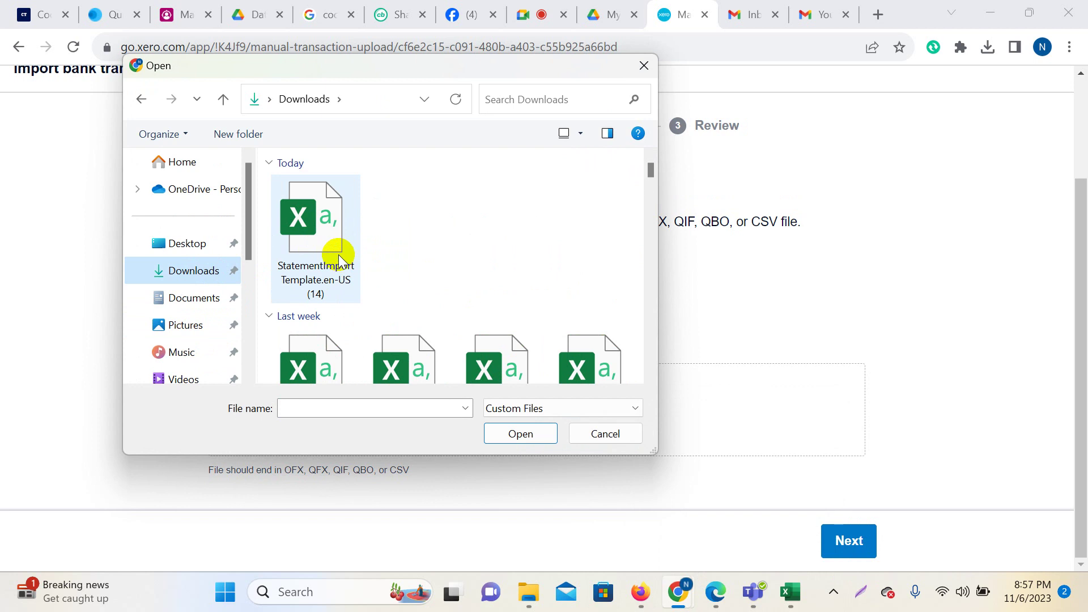
left_click(306, 216)
left_click(522, 434)
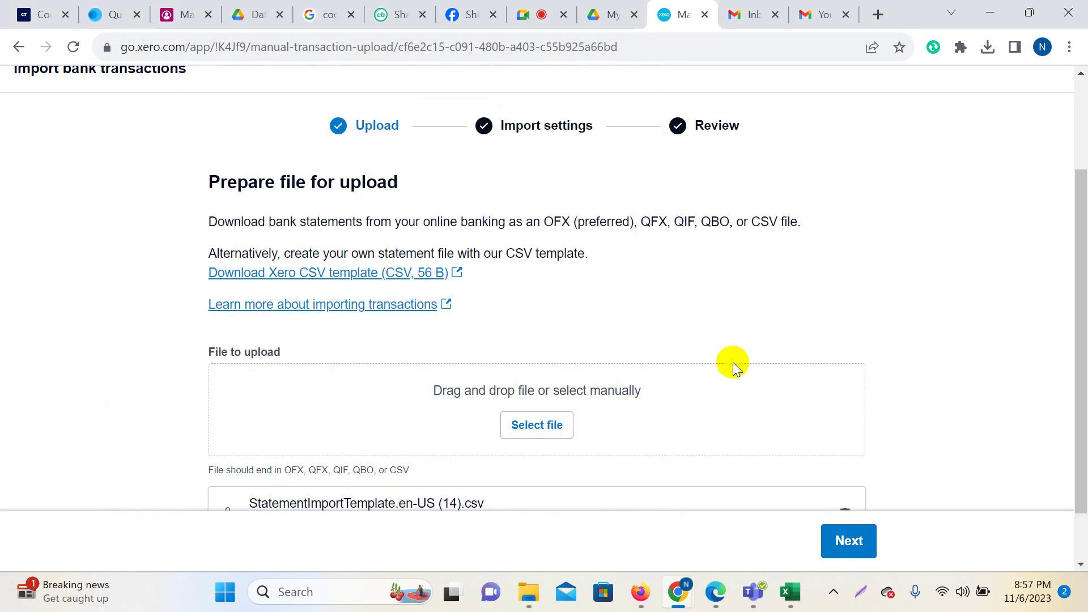
scroll(731, 354, "down", 1)
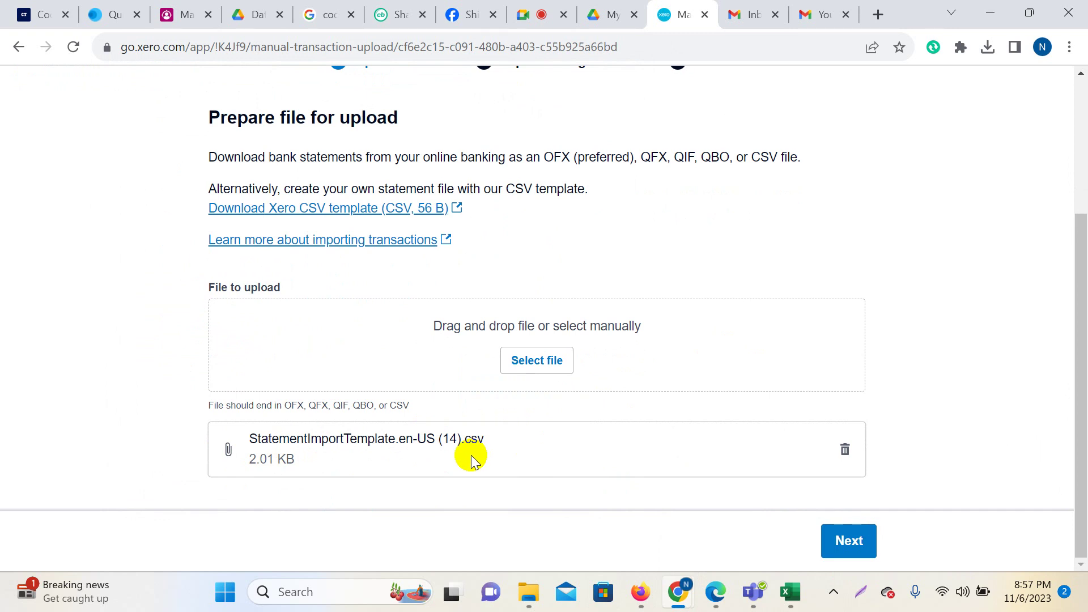
scroll(558, 434, "up", 3)
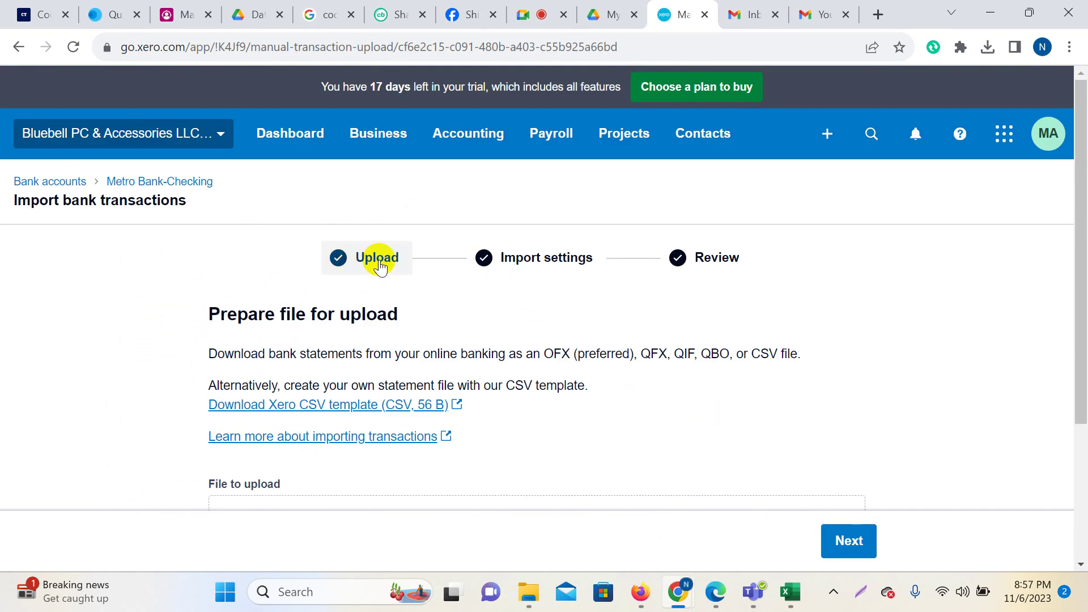
scroll(584, 282, "down", 3)
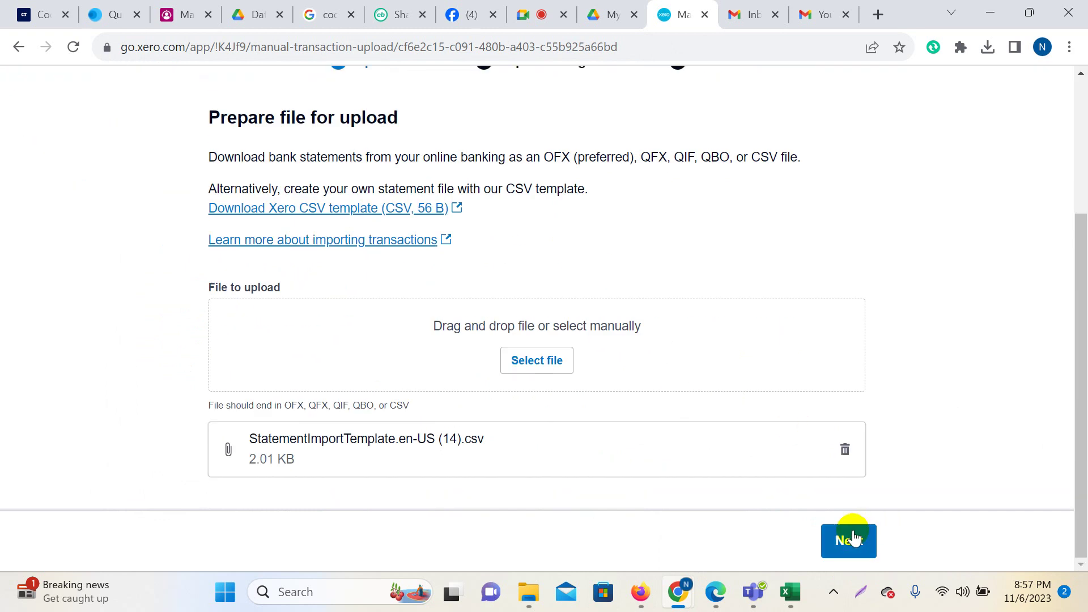
left_click(848, 539)
scroll(890, 391, "down", 10)
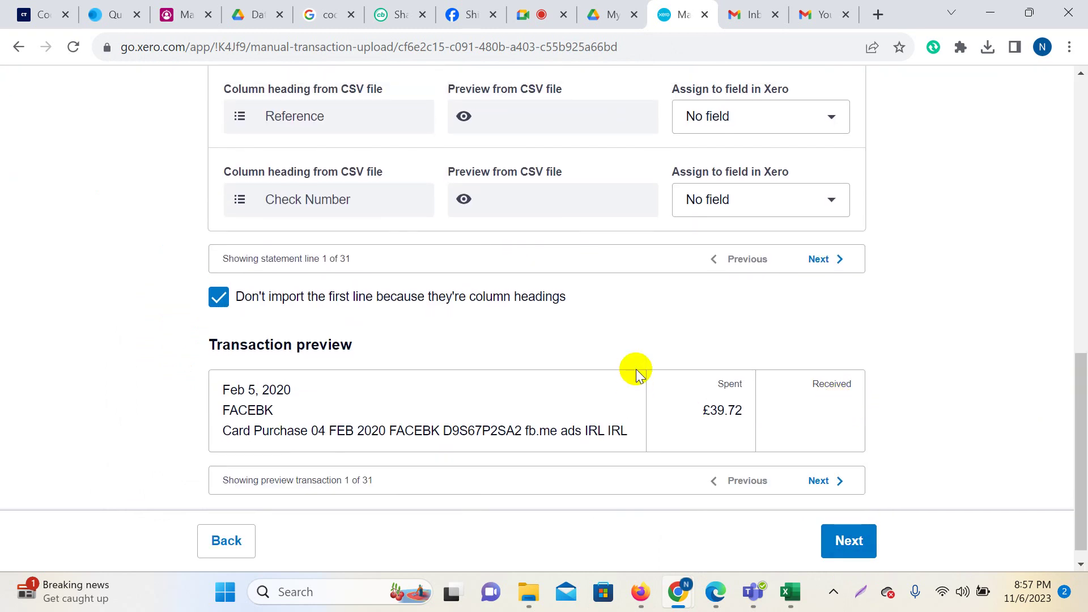
scroll(636, 369, "up", 10)
scroll(1080, 262, "up", 1)
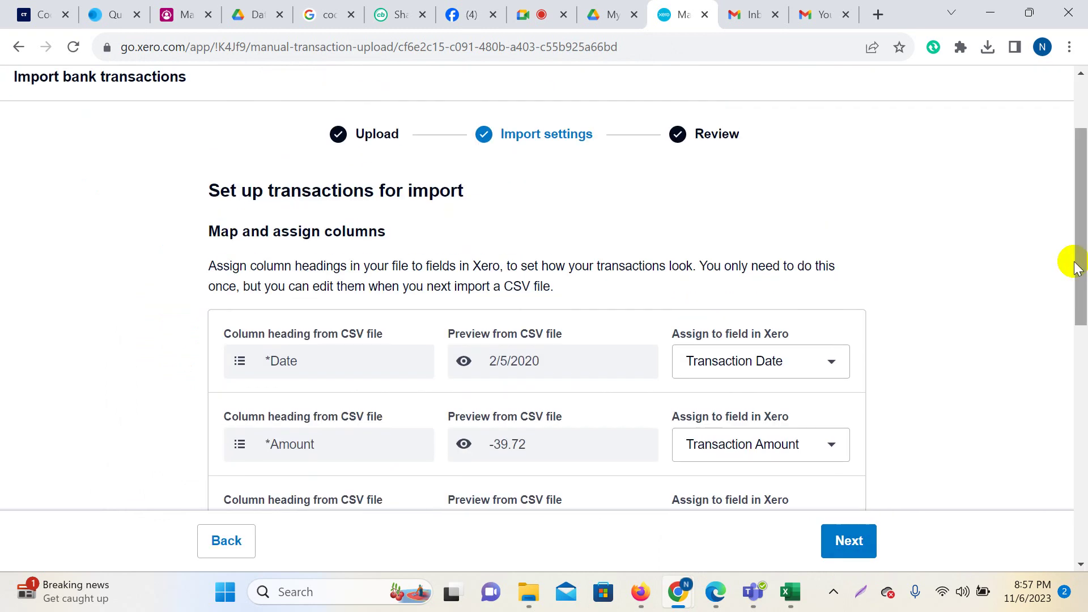
key("super+shift+s")
mouse_move(1, 6)
left_mouse_down()
mouse_move(588, 406)
mouse_move(1051, 593)
left_mouse_up()
left_click(1069, 465)
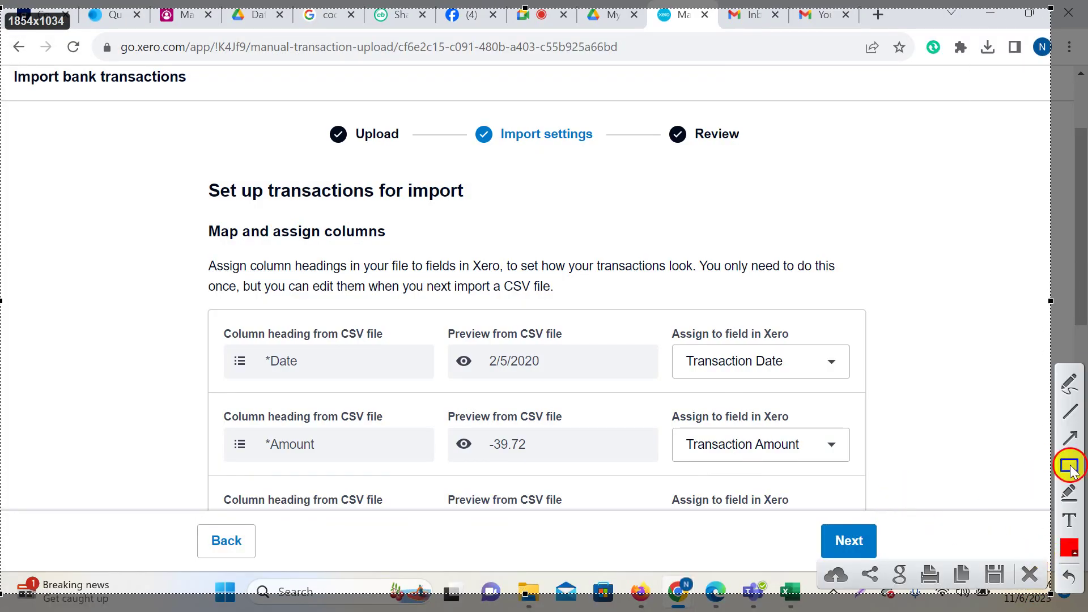
left_click_drag(192, 219, 396, 246)
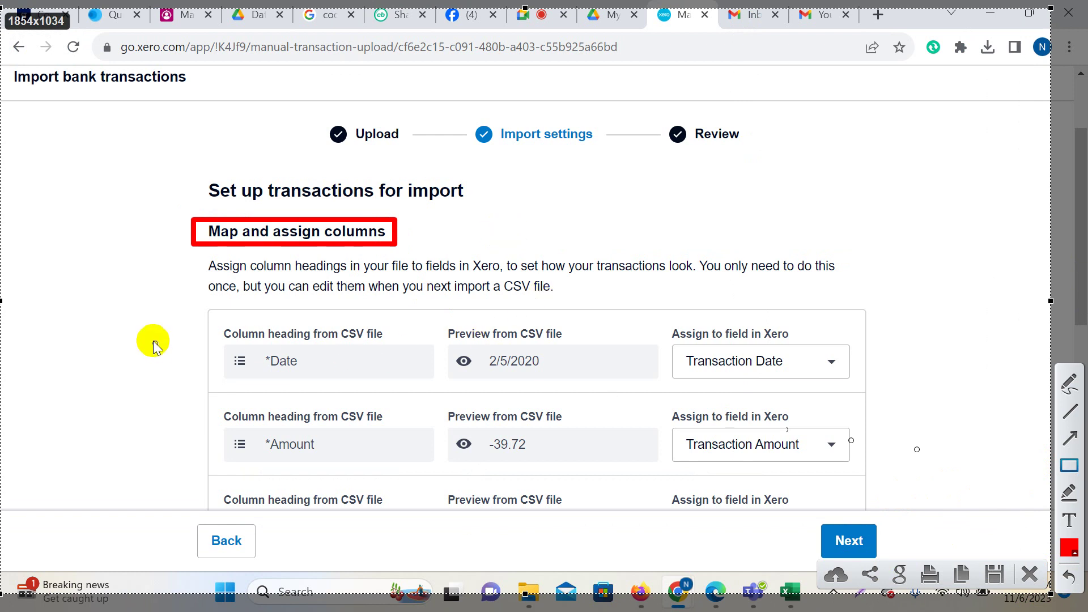
mouse_move(209, 319)
left_mouse_down()
mouse_move(424, 341)
mouse_move(404, 346)
mouse_move(578, 344)
left_mouse_up()
left_click_drag(656, 315, 816, 346)
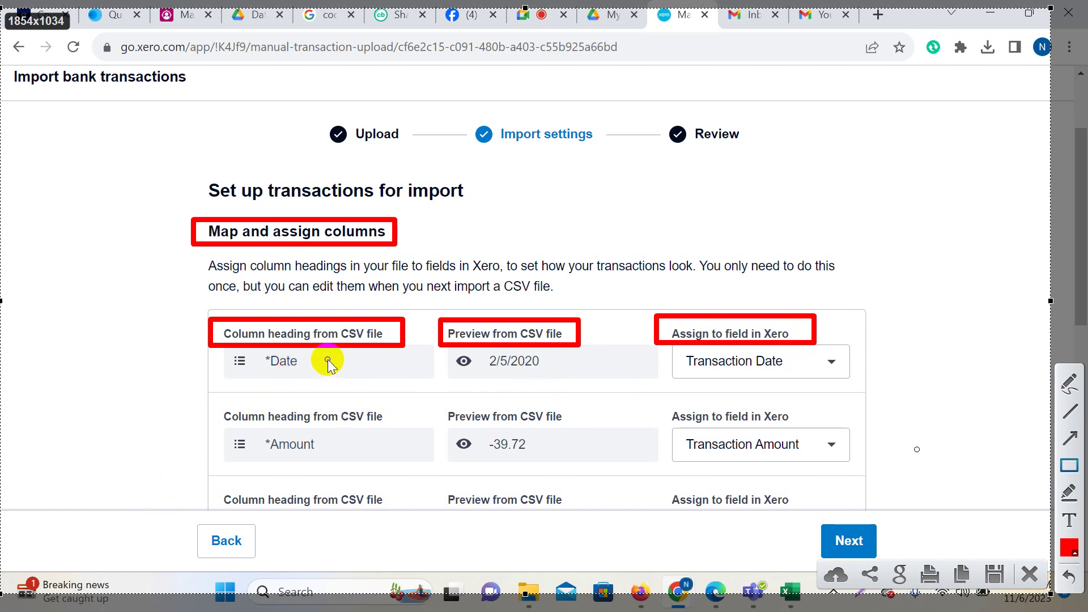
left_click_drag(205, 343, 401, 579)
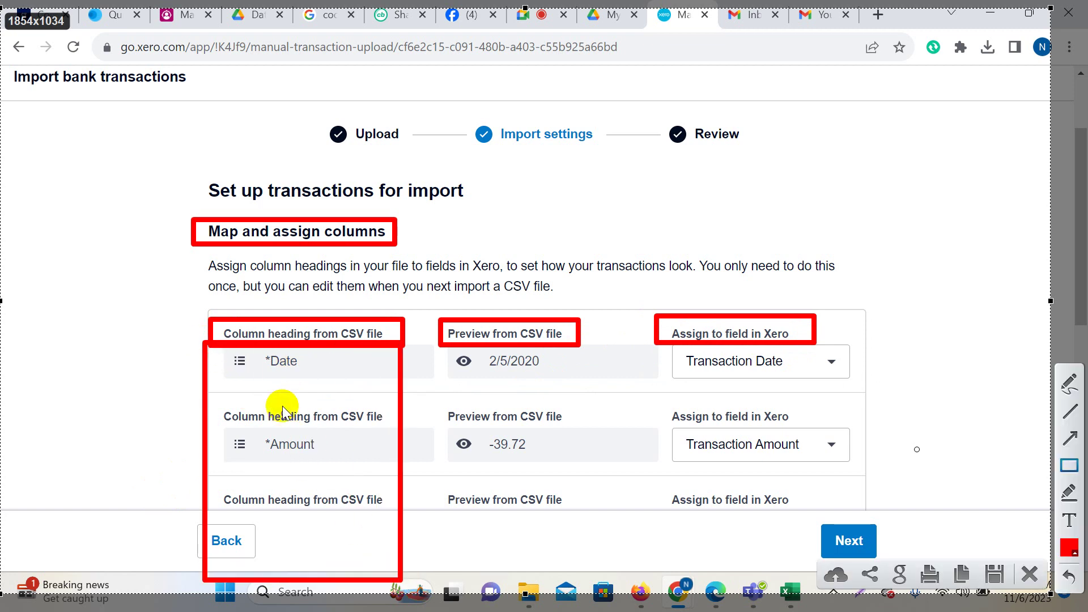
left_click_drag(253, 348, 312, 380)
left_click_drag(248, 430, 338, 467)
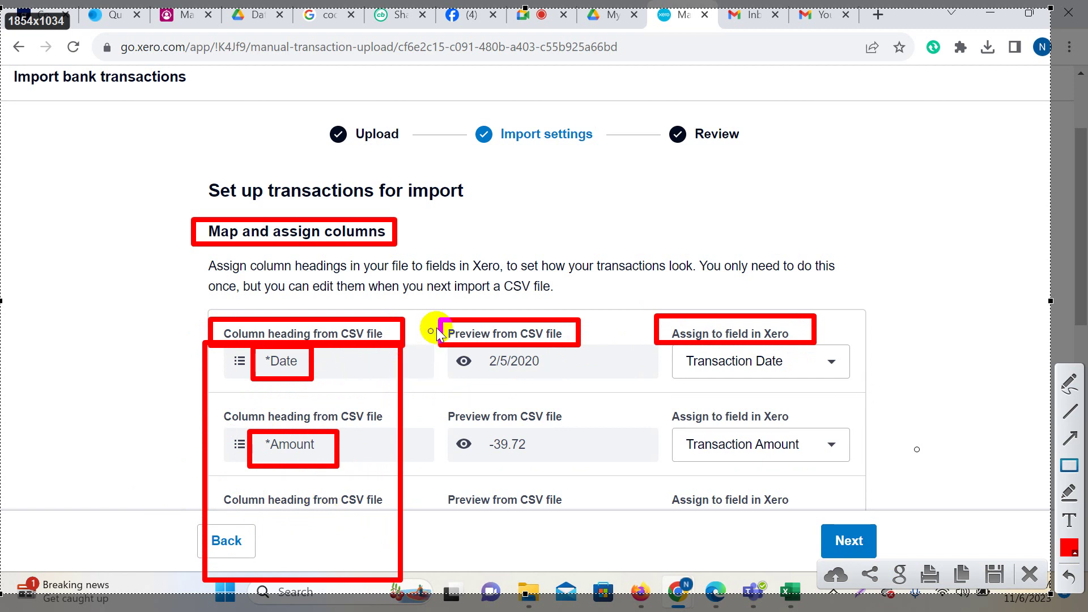
left_click_drag(440, 320, 599, 555)
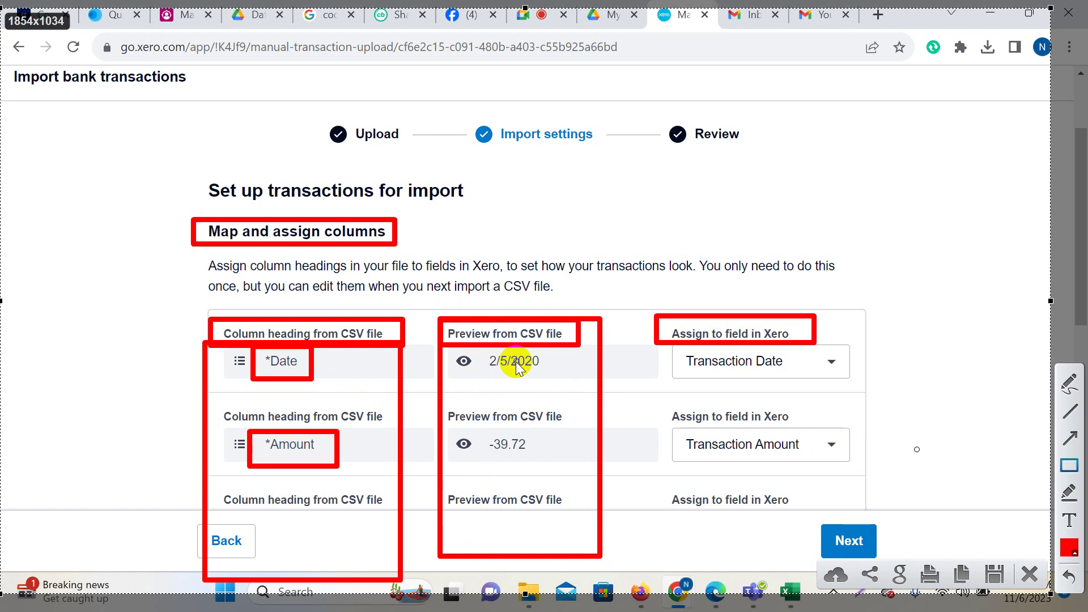
left_click_drag(479, 349, 566, 375)
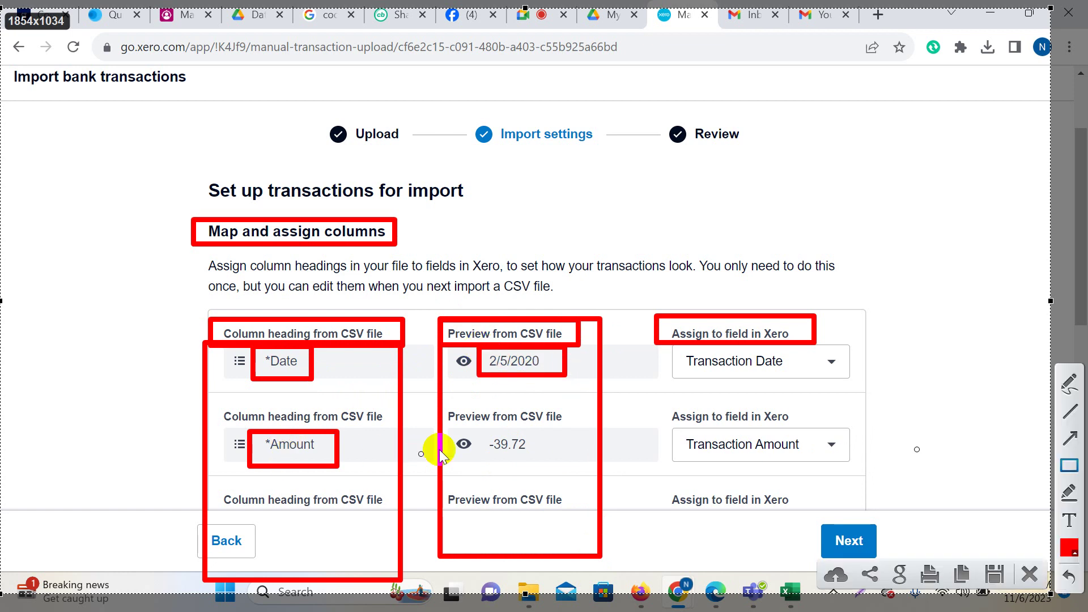
left_click_drag(474, 429, 539, 466)
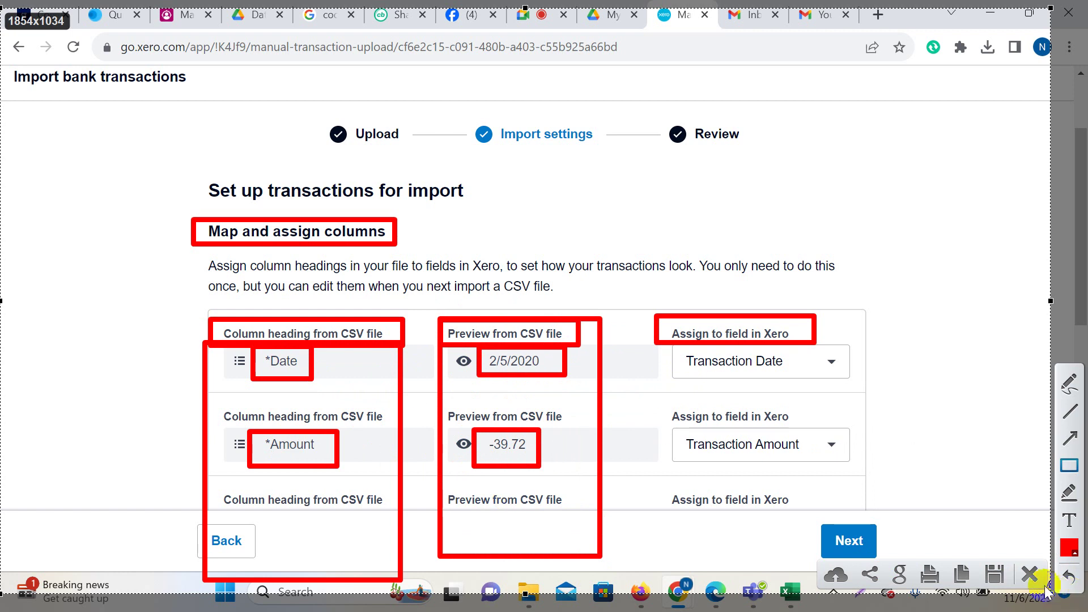
left_click(1029, 574)
scroll(545, 391, "down", 5)
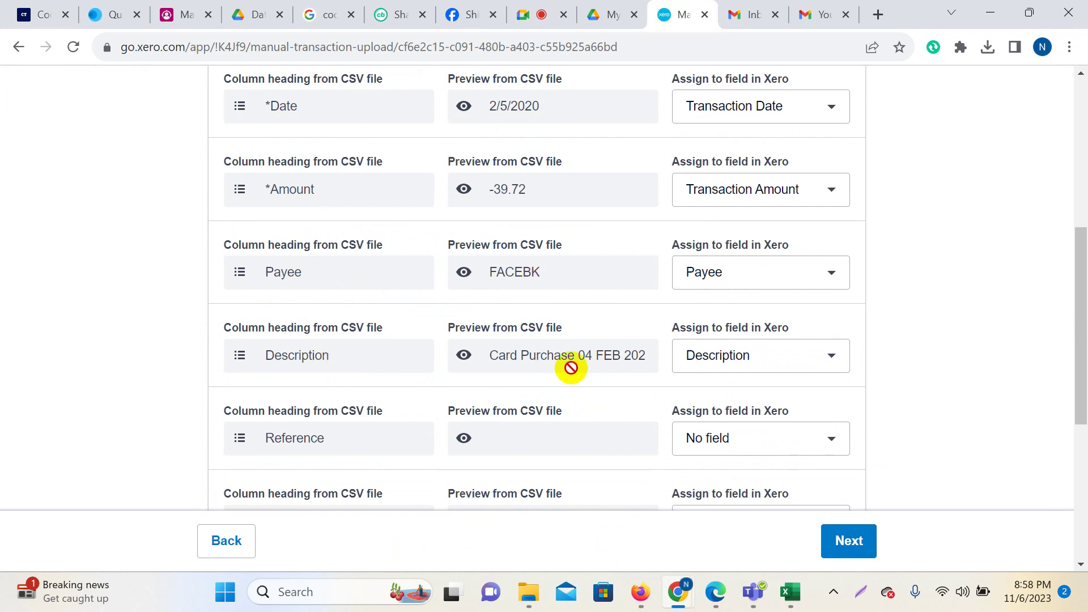
scroll(389, 437, "down", 3)
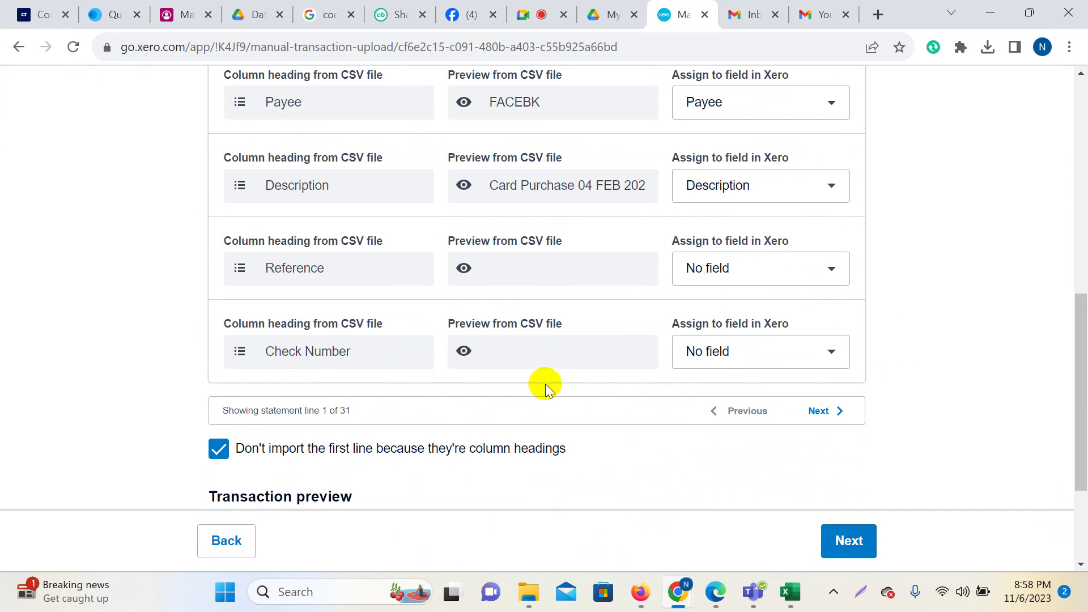
scroll(545, 383, "up", 6)
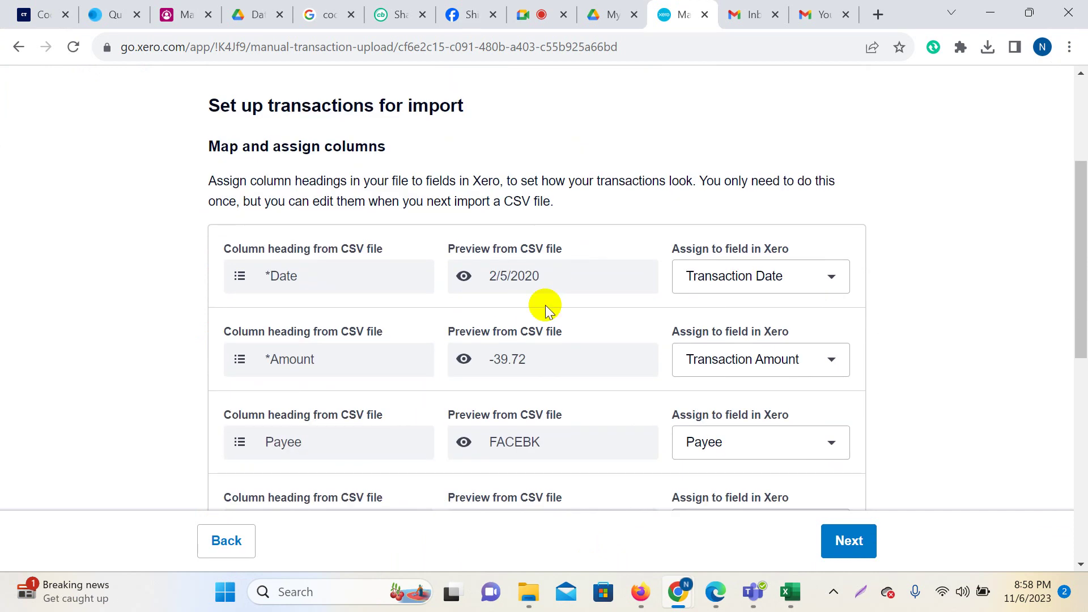
scroll(537, 359, "down", 3)
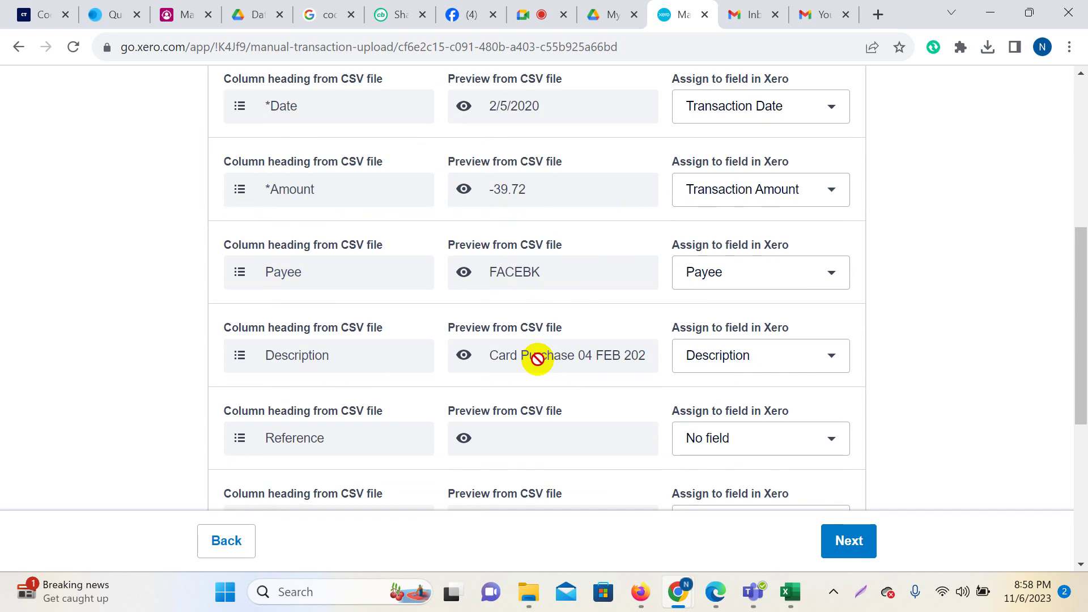
scroll(537, 359, "up", 7)
scroll(538, 359, "down", 12)
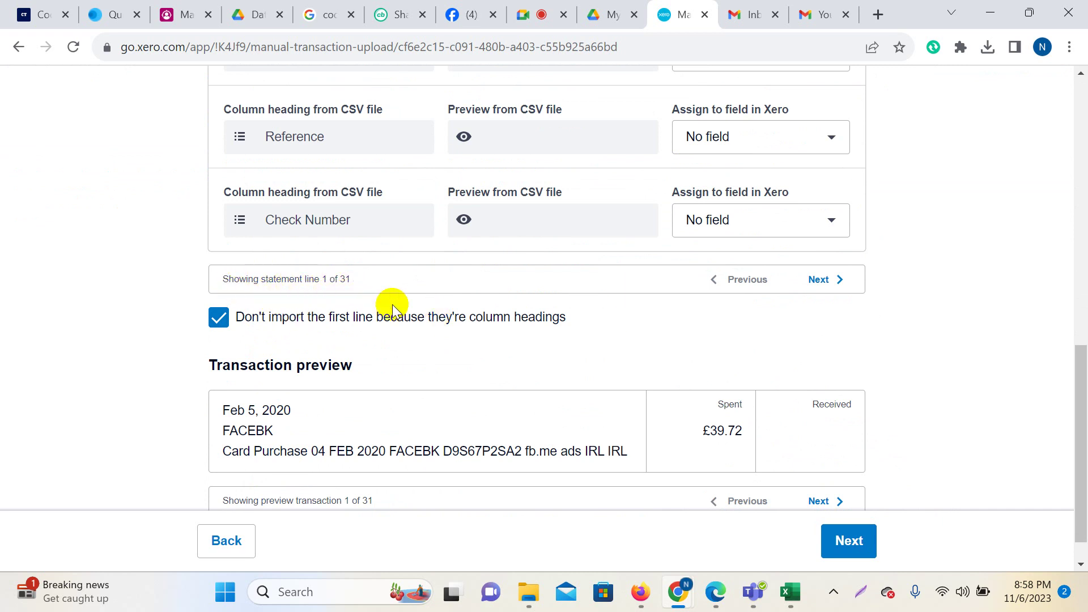
scroll(401, 428, "up", 2)
mouse_move(790, 592)
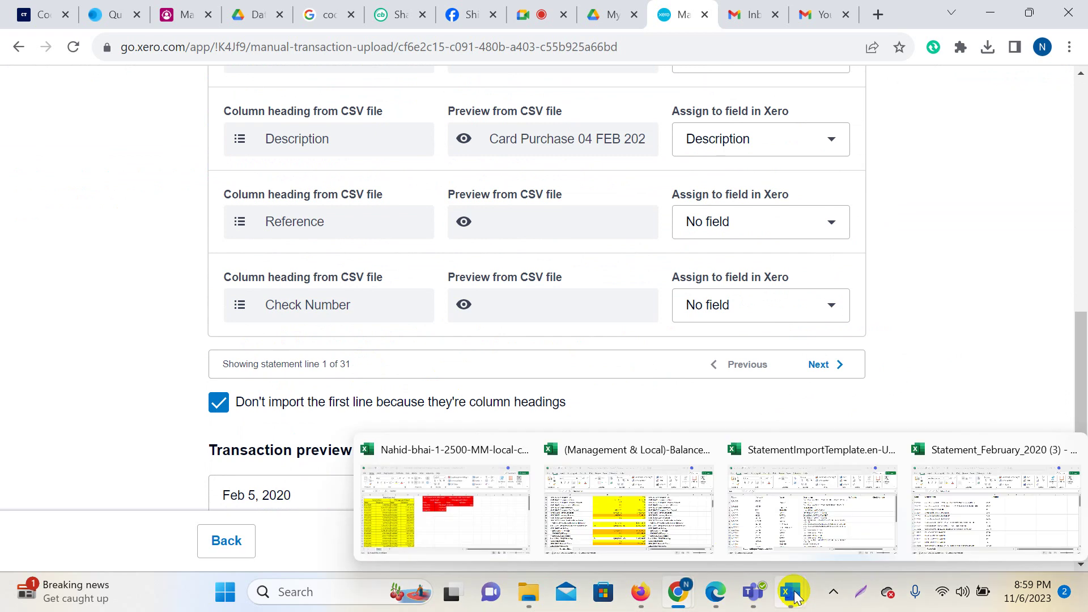
Inspect the FACEBK row's date, description and -39.72 amount in the Statement_February workbook.
left_click(975, 524)
left_click(272, 389)
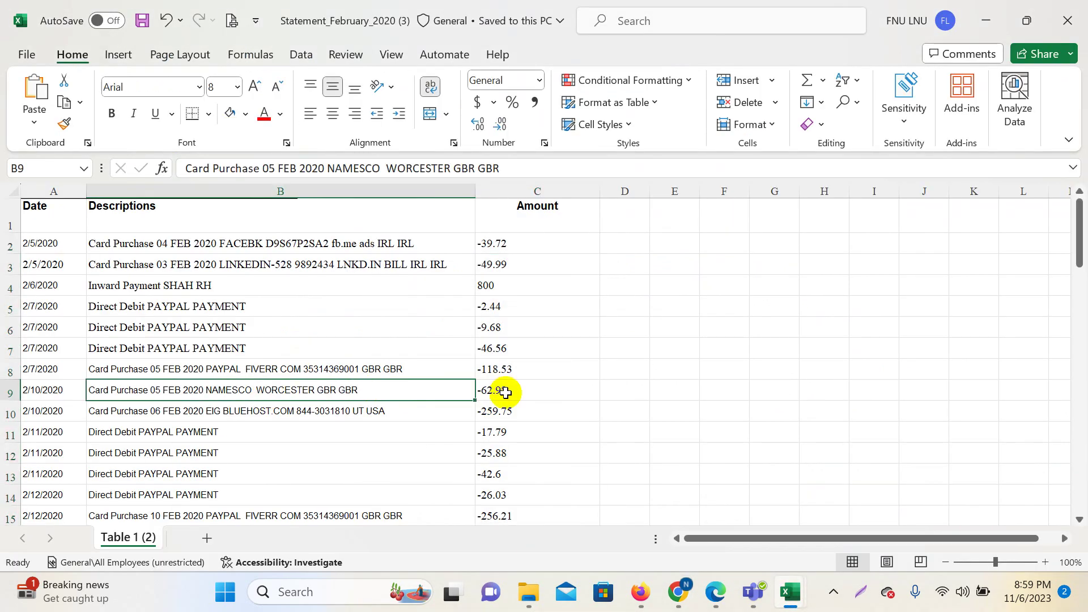
left_click(46, 243)
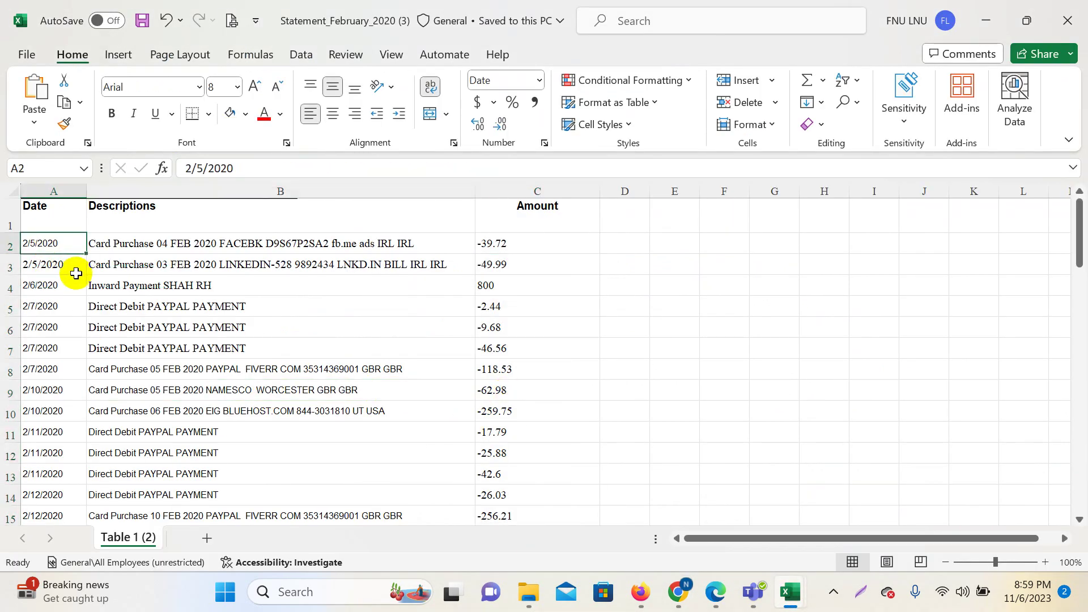
left_click(267, 250)
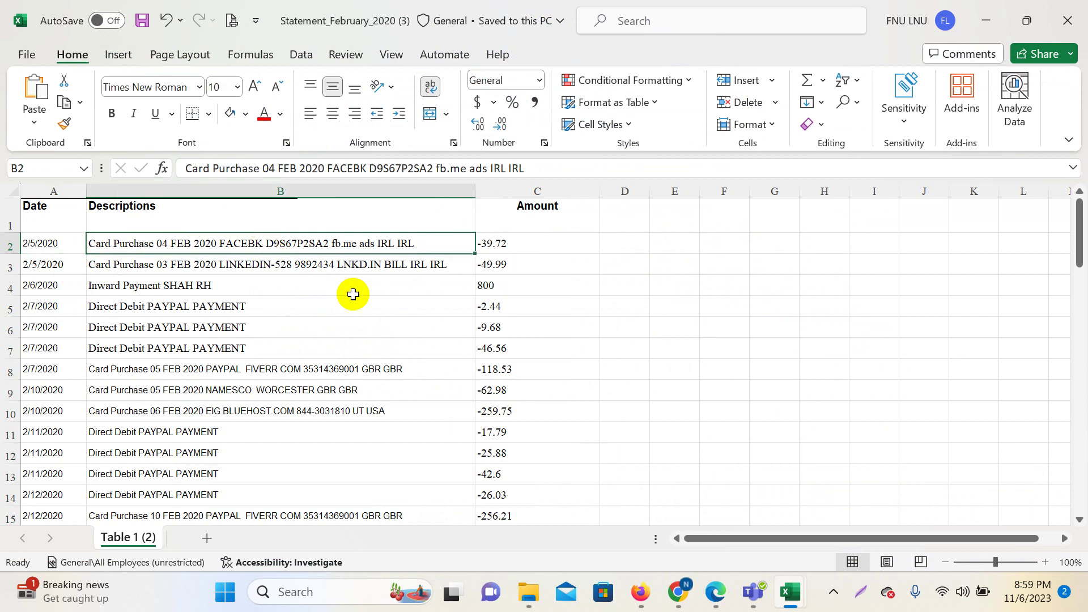
left_click(524, 244)
Back in Xero, advance the mapping preview to statement line 2 (LINKEDIN, -49.99).
mouse_move(677, 591)
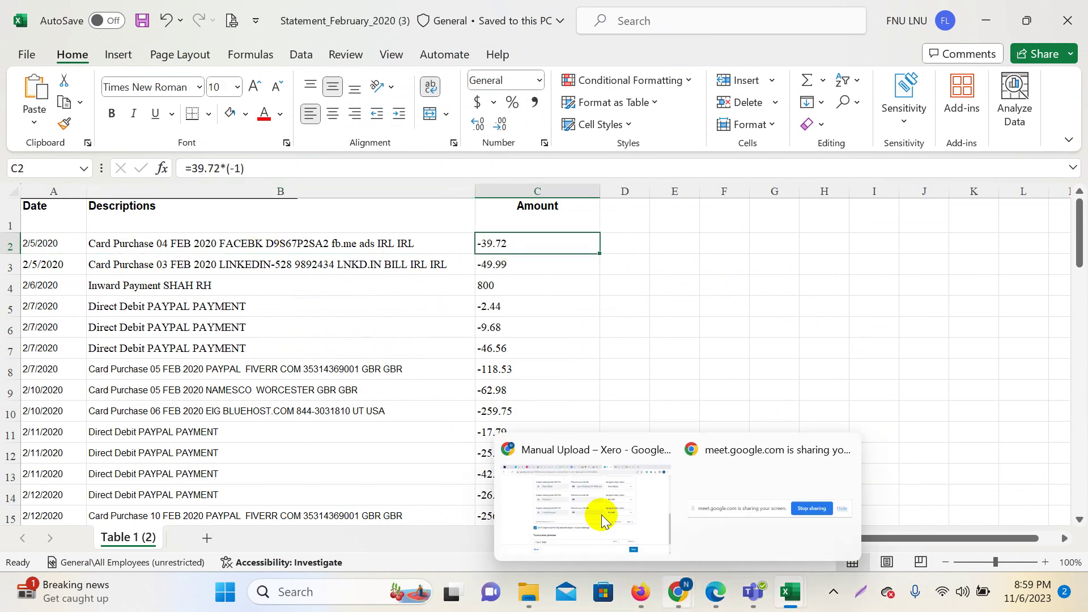
left_click(595, 498)
left_click(830, 371)
Page the mapping preview back to statement line 1 of 31, the FACEBK -39.72 purchase.
scroll(673, 390, "up", 6)
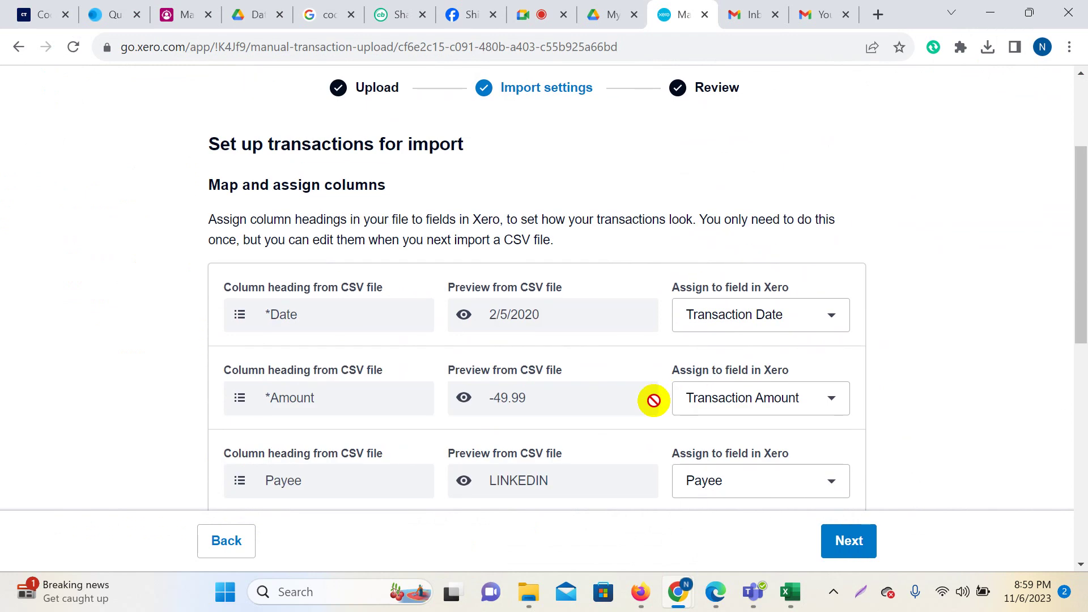
scroll(623, 406, "down", 8)
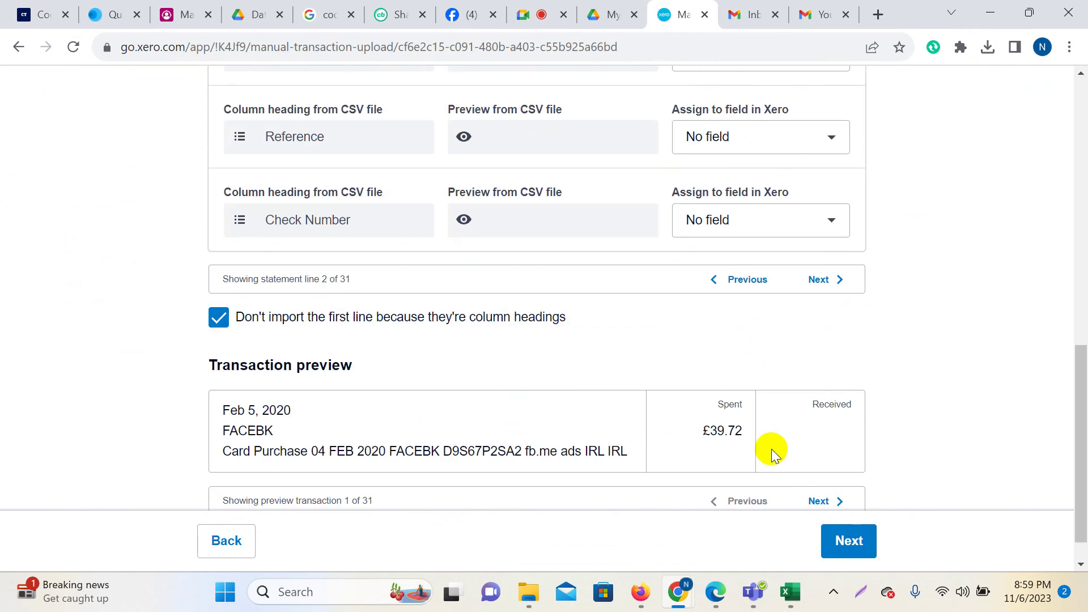
scroll(504, 365, "up", 8)
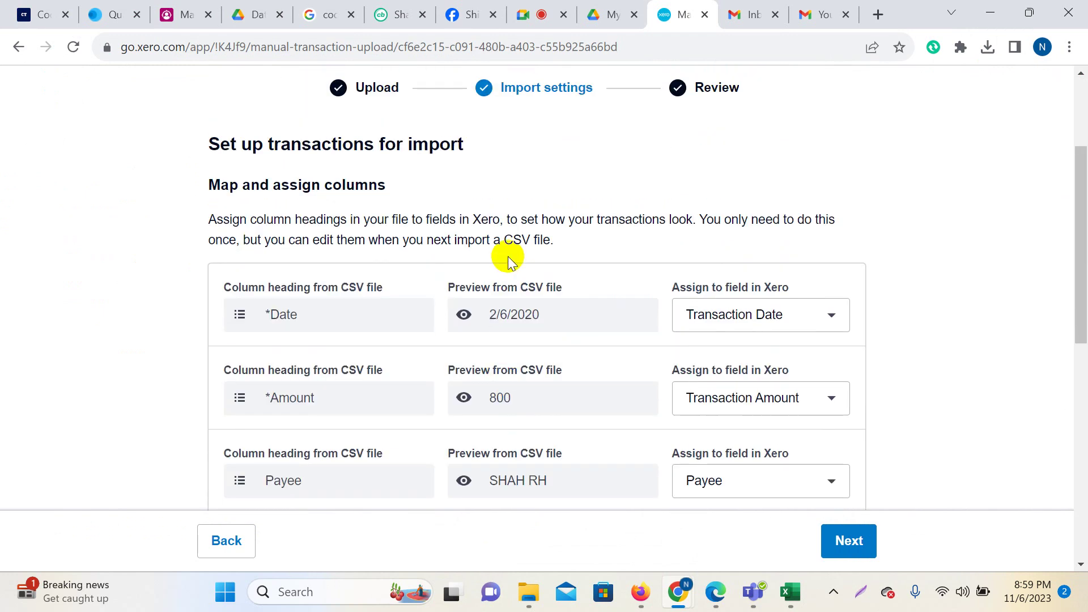
scroll(812, 465, "down", 7)
left_click(748, 367)
left_click(748, 367)
scroll(553, 454, "up", 8)
scroll(549, 420, "down", 4)
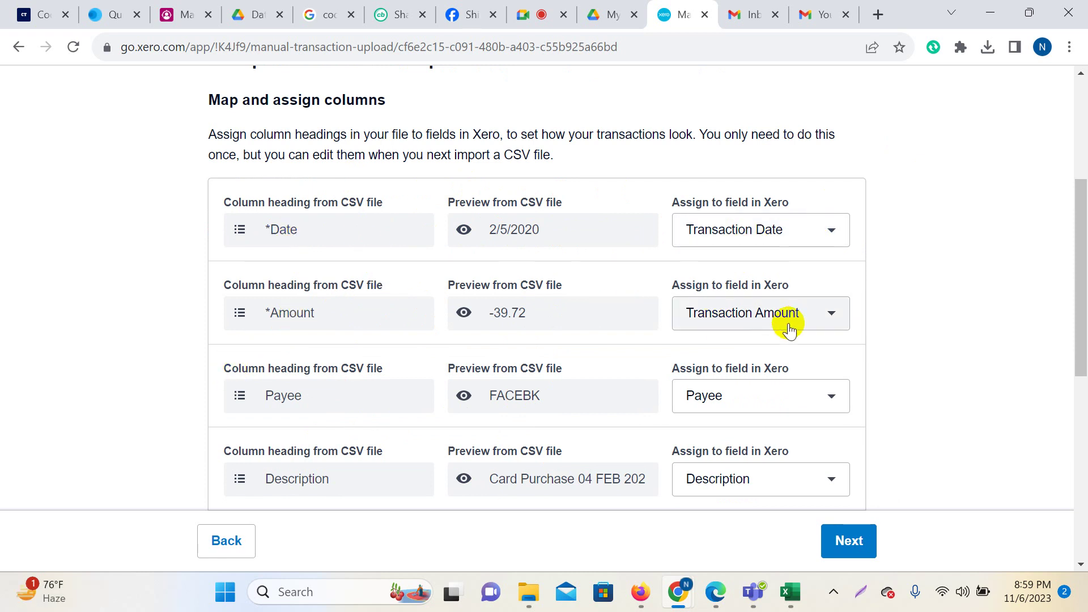
scroll(804, 380, "down", 3)
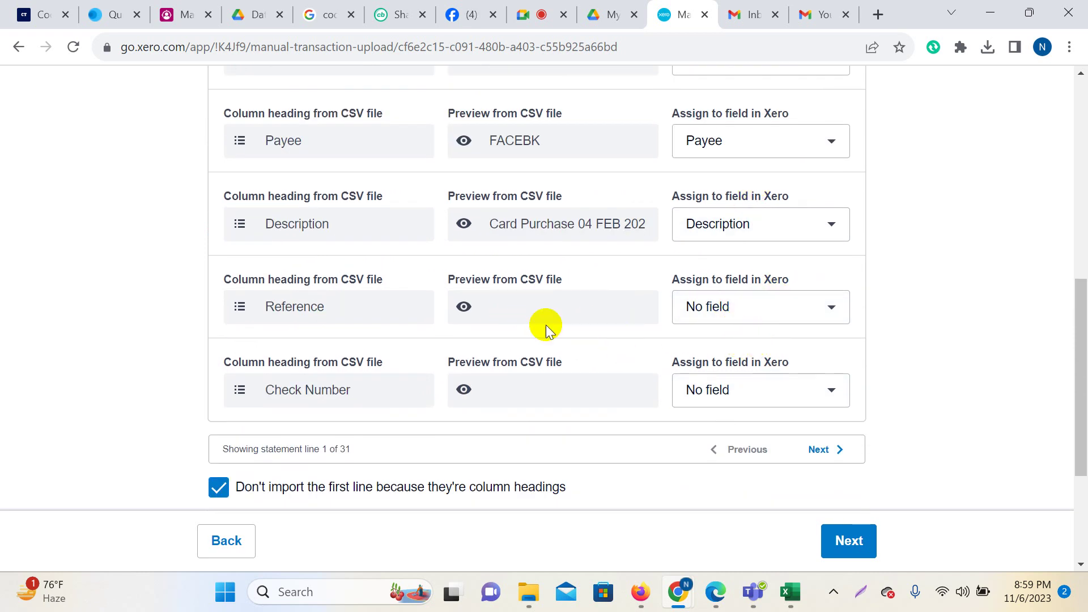
Map the Reference column to Reference and the Check Number column to Check No.
left_click(831, 308)
scroll(777, 437, "down", 3)
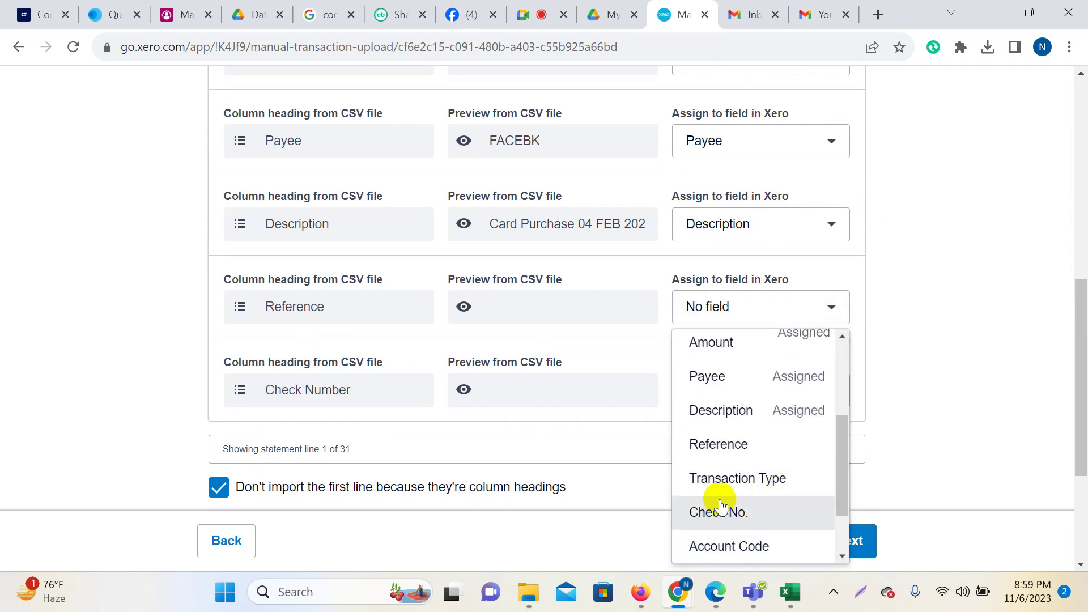
left_click(729, 445)
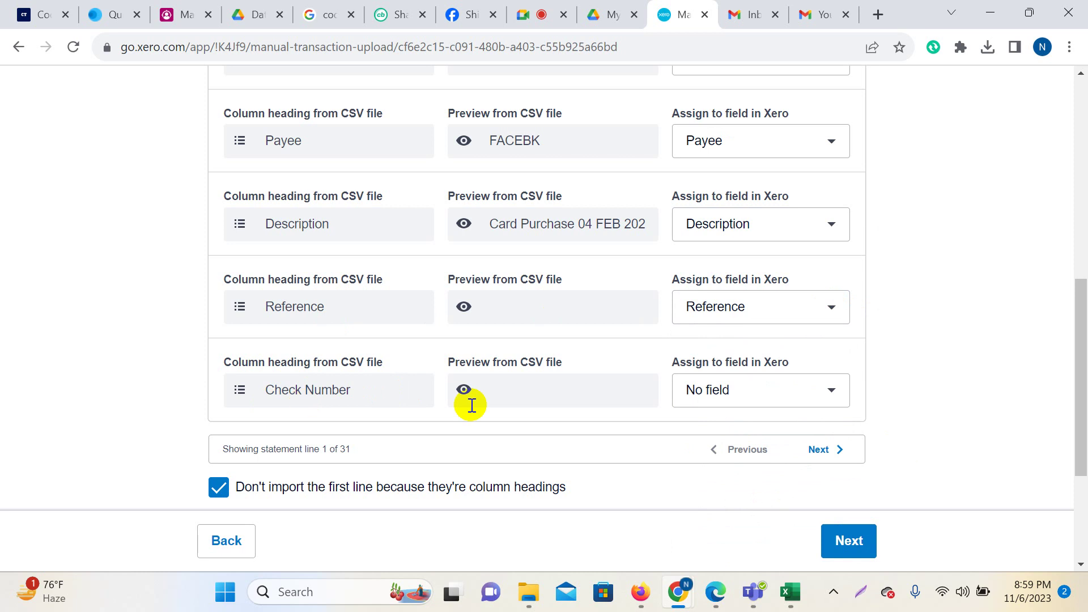
left_click(831, 391)
scroll(788, 283, "down", 3)
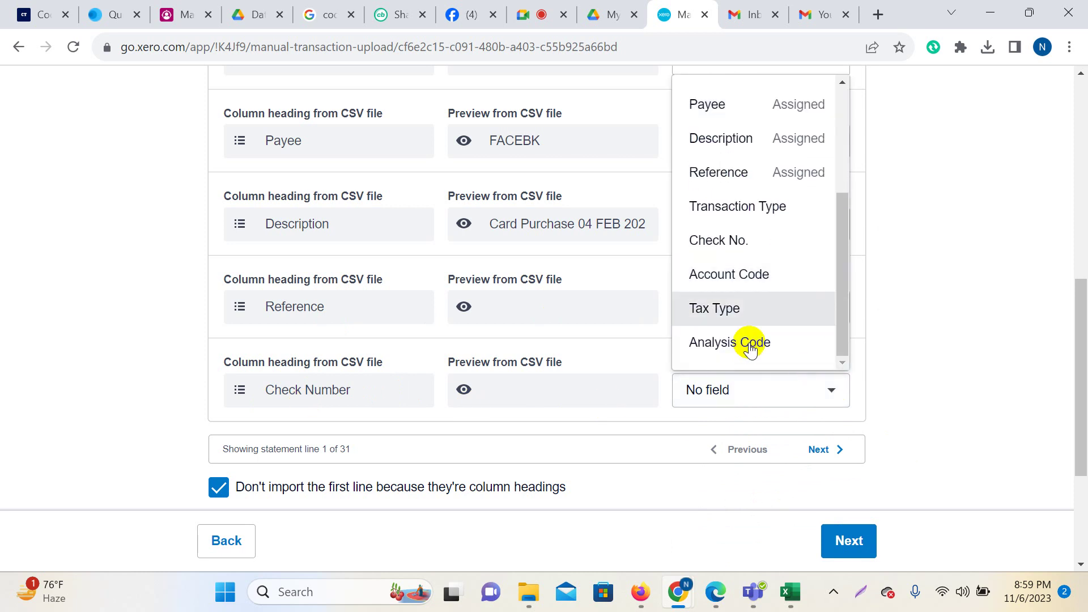
left_click(733, 242)
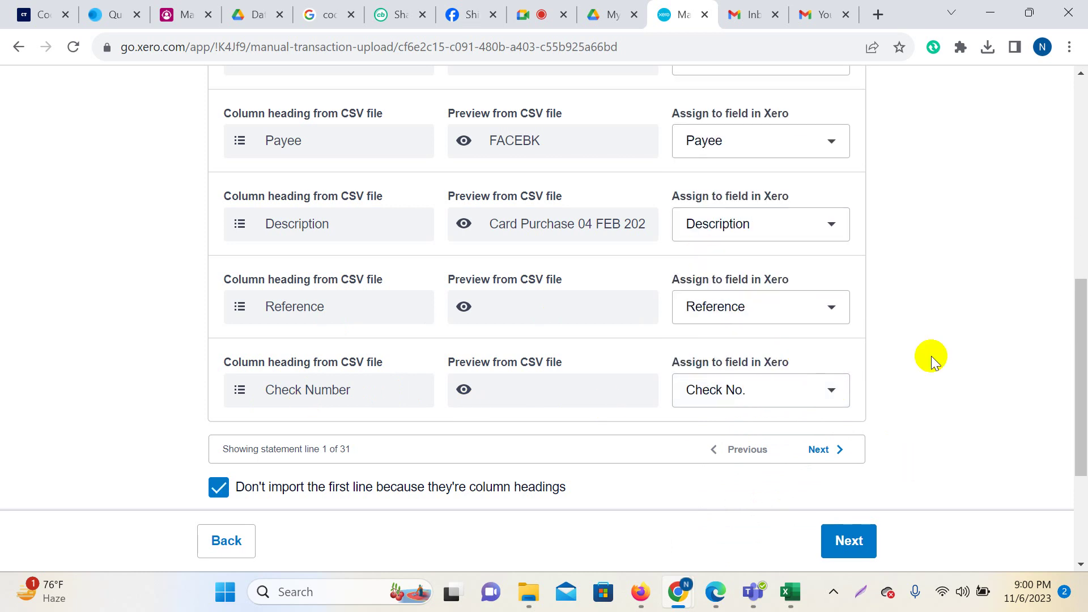
scroll(918, 361, "up", 6)
scroll(902, 345, "down", 6)
scroll(926, 365, "down", 3)
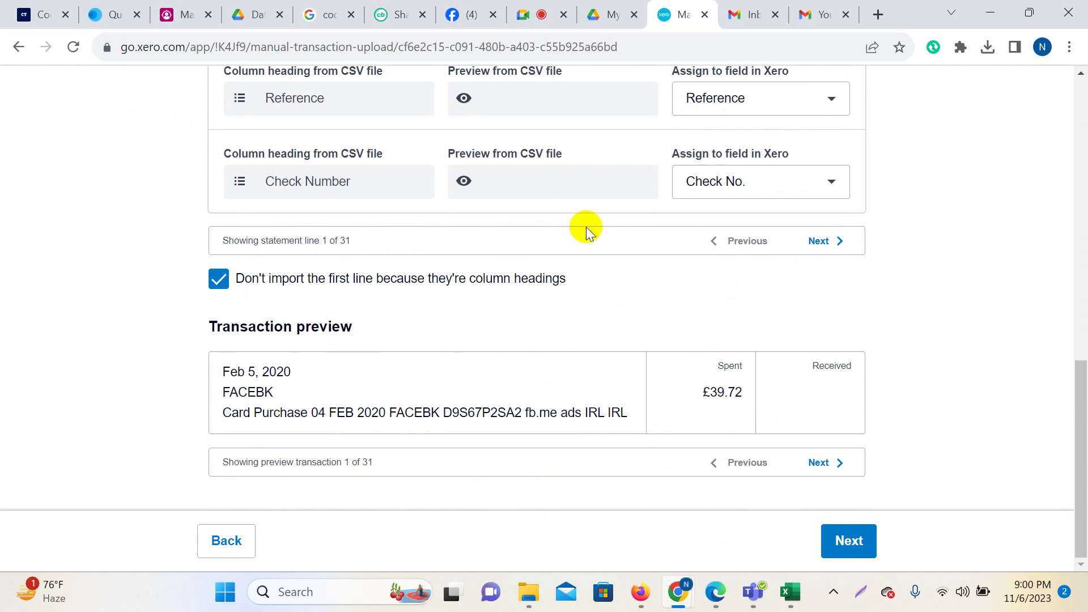
scroll(583, 226, "up", 4)
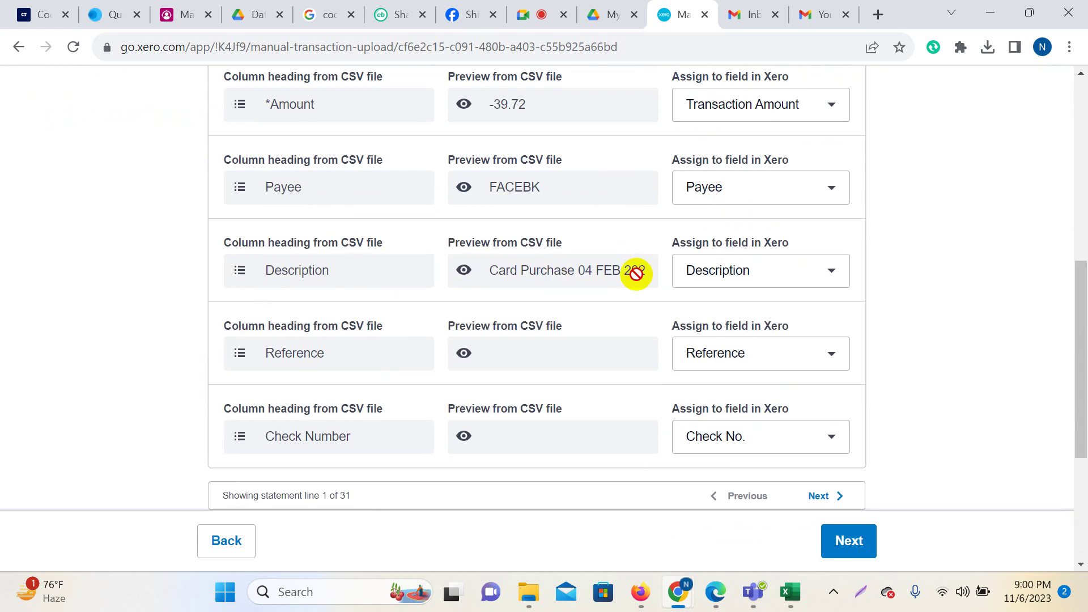
scroll(639, 291, "up", 3)
scroll(644, 292, "down", 7)
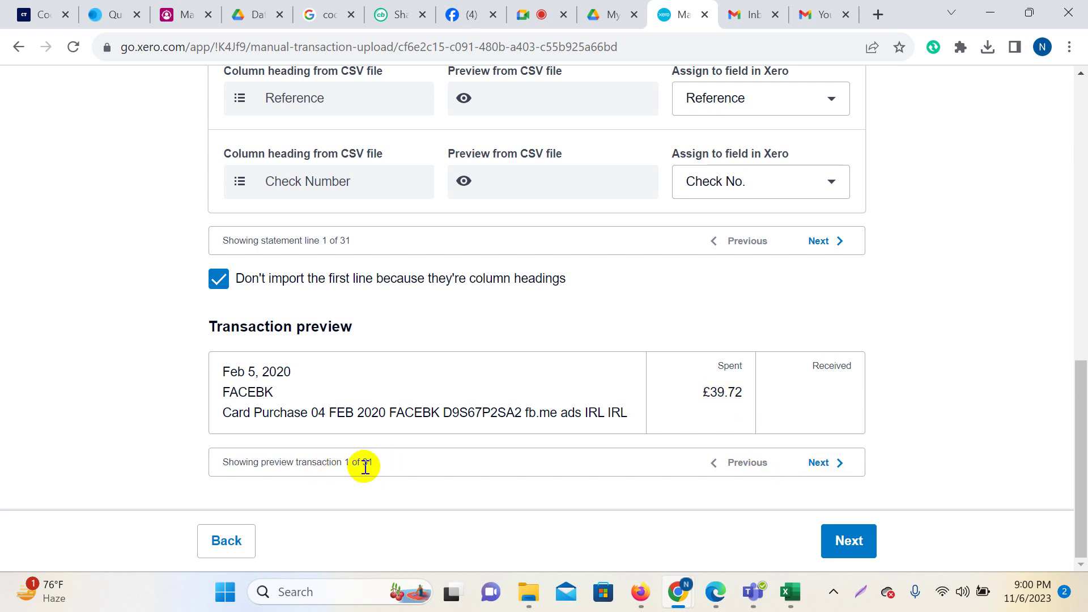
Preview transactions two through four, then proceed to the import review.
left_click(822, 464)
left_click(826, 490)
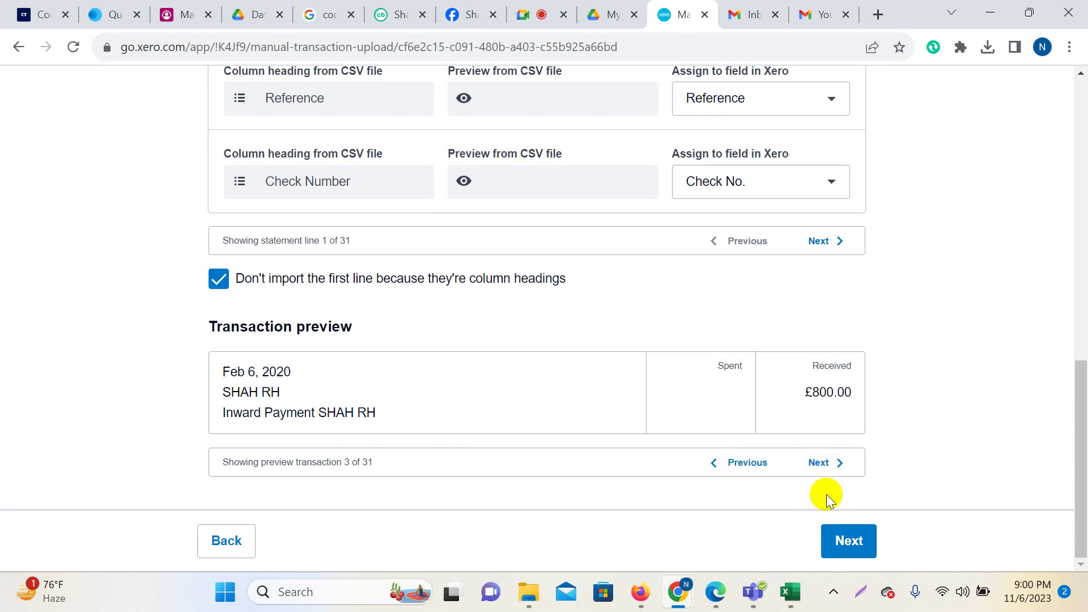
left_click(824, 472)
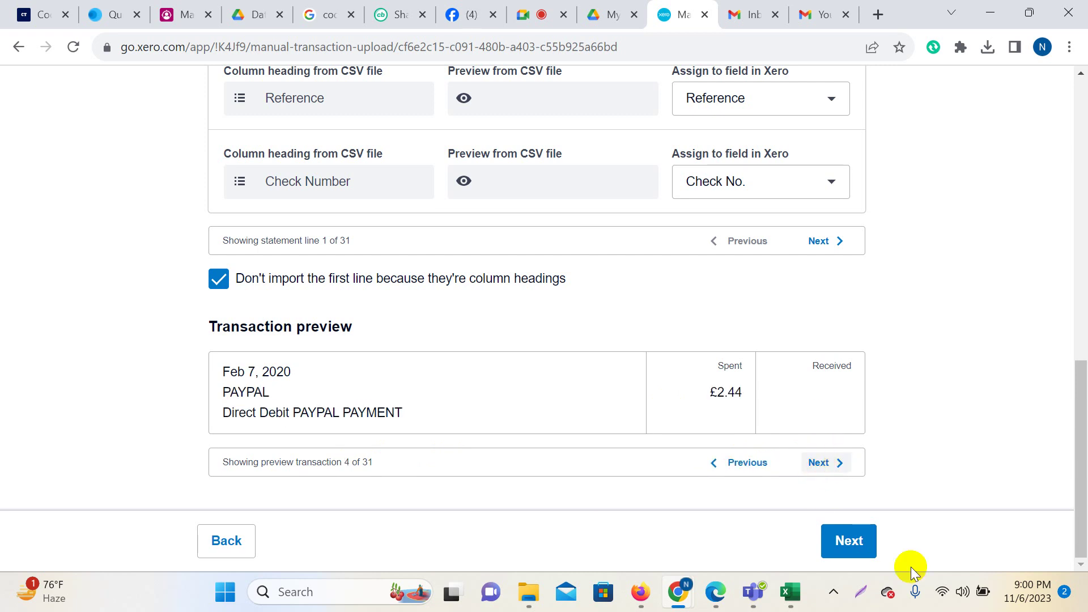
left_click(845, 549)
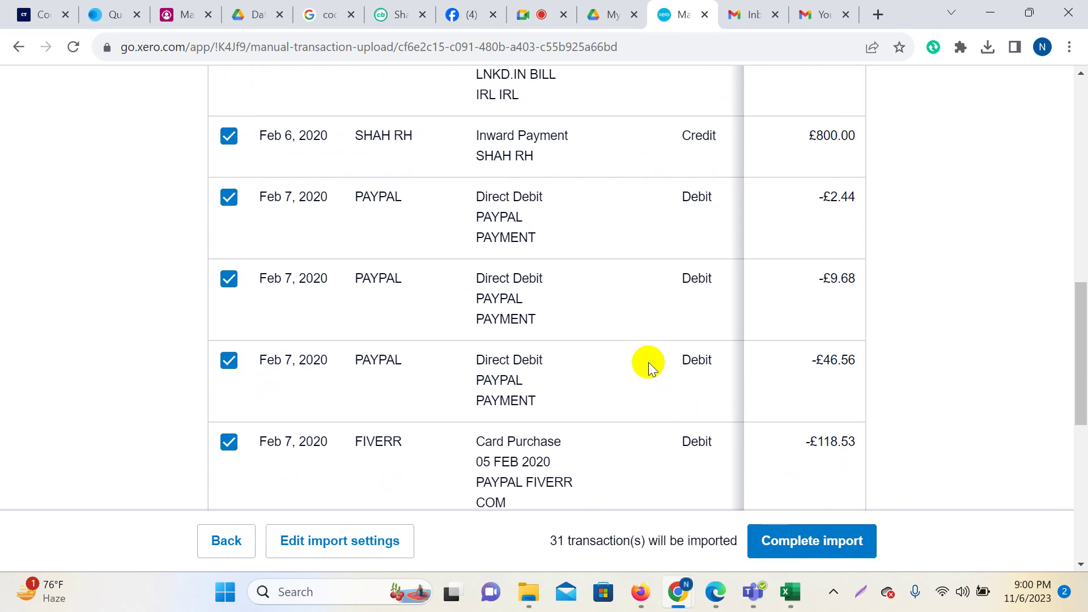
Set Items per page to 200 so all 31 transactions list together.
scroll(652, 361, "up", 10)
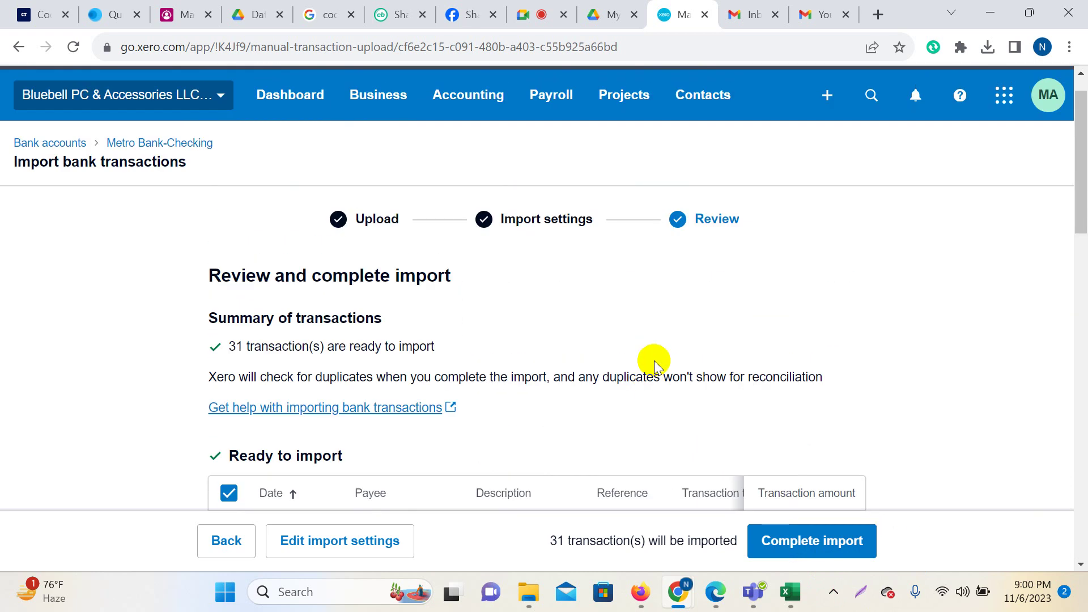
scroll(715, 255, "down", 5)
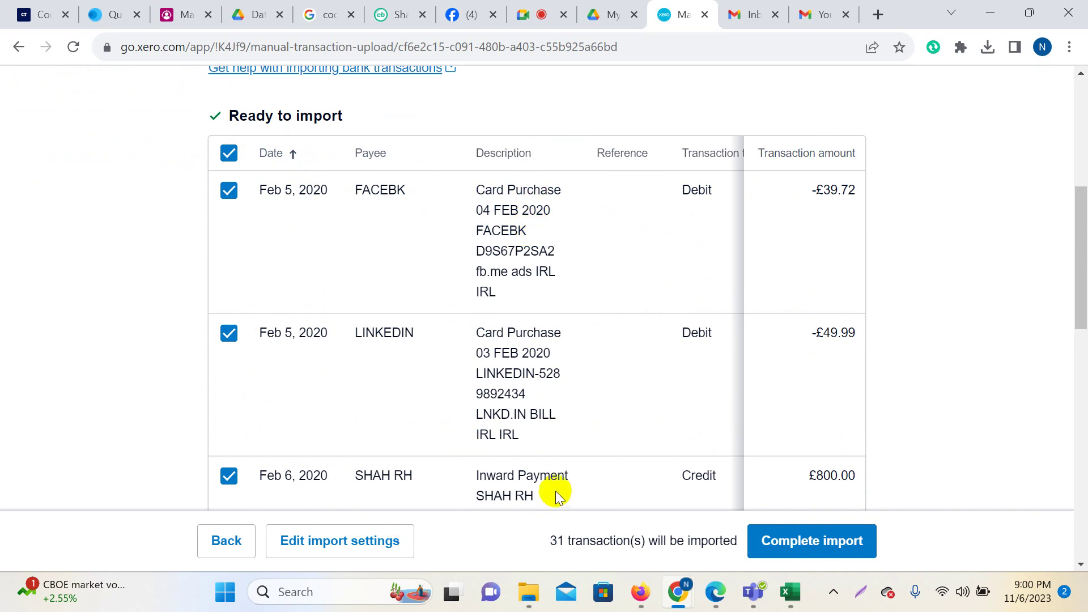
scroll(889, 389, "down", 12)
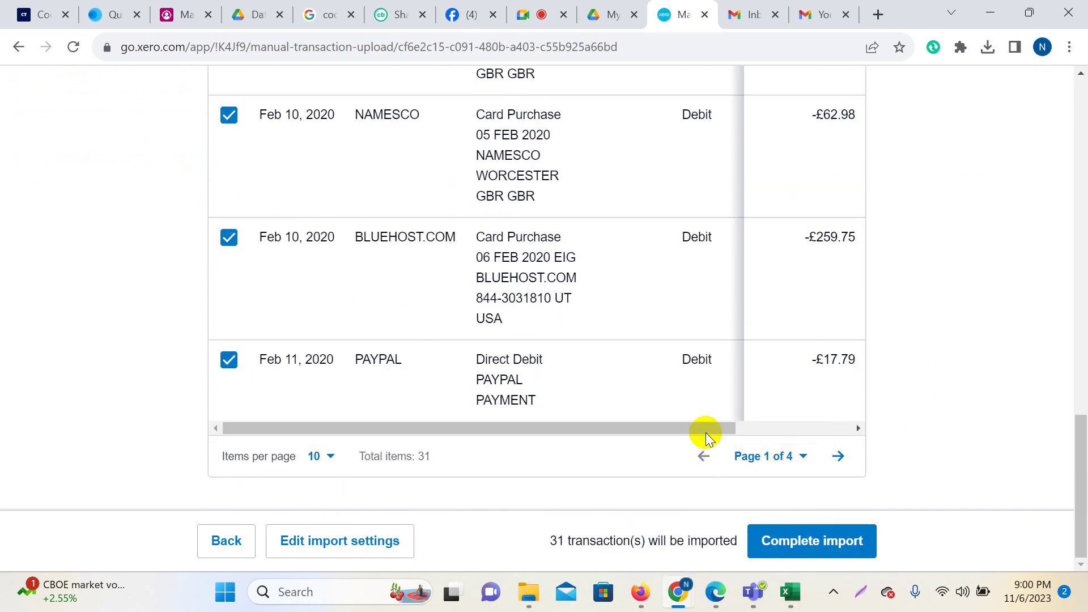
left_click_drag(702, 430, 903, 441)
left_click(322, 456)
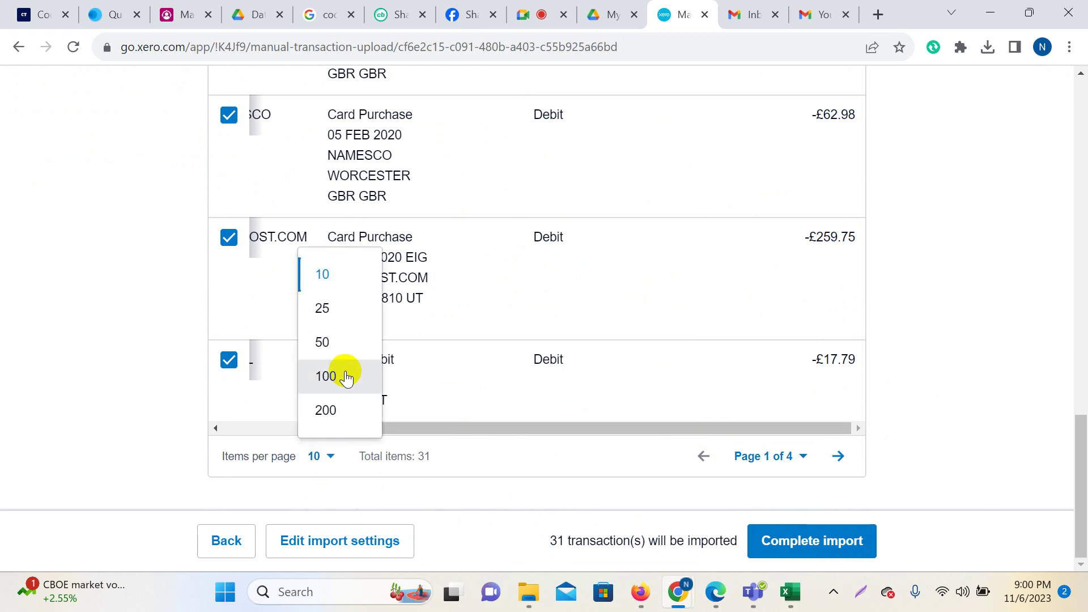
left_click(340, 412)
Review the Ready to import list and complete the import of all 31 lines.
scroll(635, 370, "down", 20)
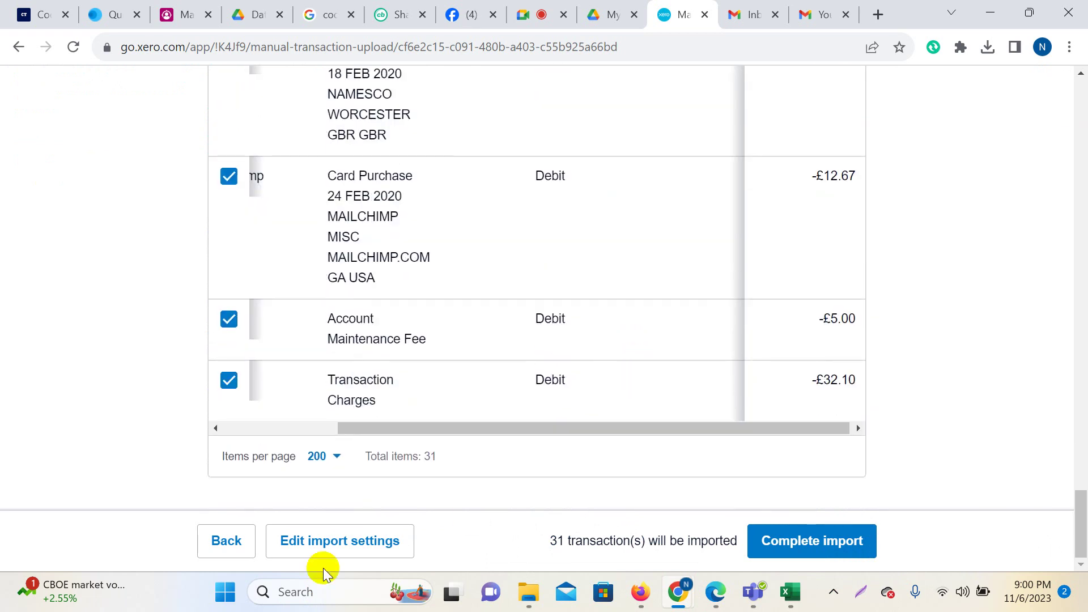
scroll(753, 340, "up", 7)
scroll(752, 340, "up", 20)
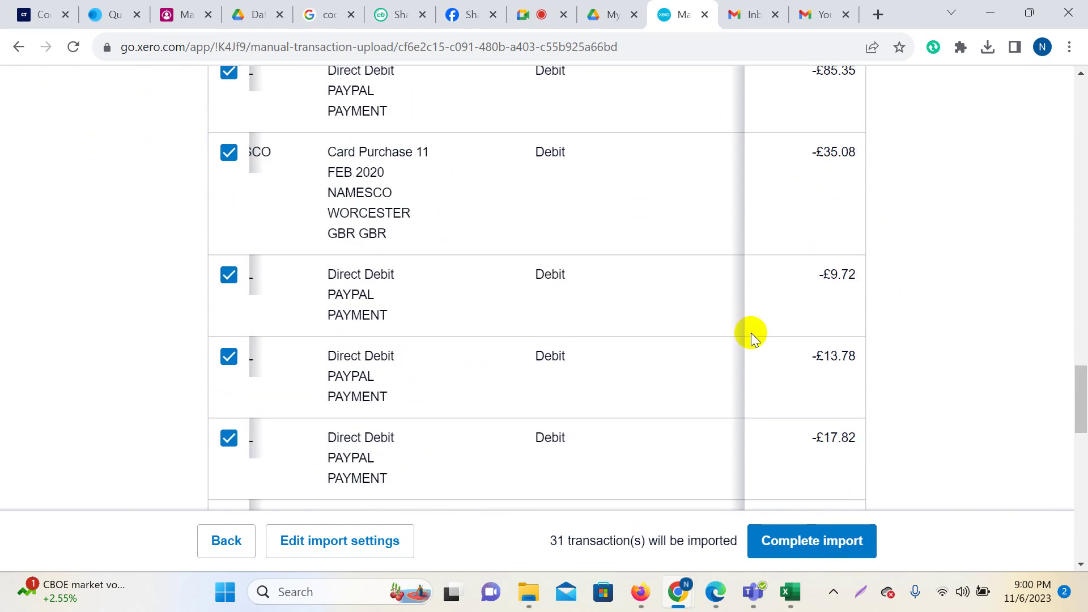
scroll(733, 307, "up", 9)
scroll(723, 342, "down", 7)
scroll(600, 320, "down", 3)
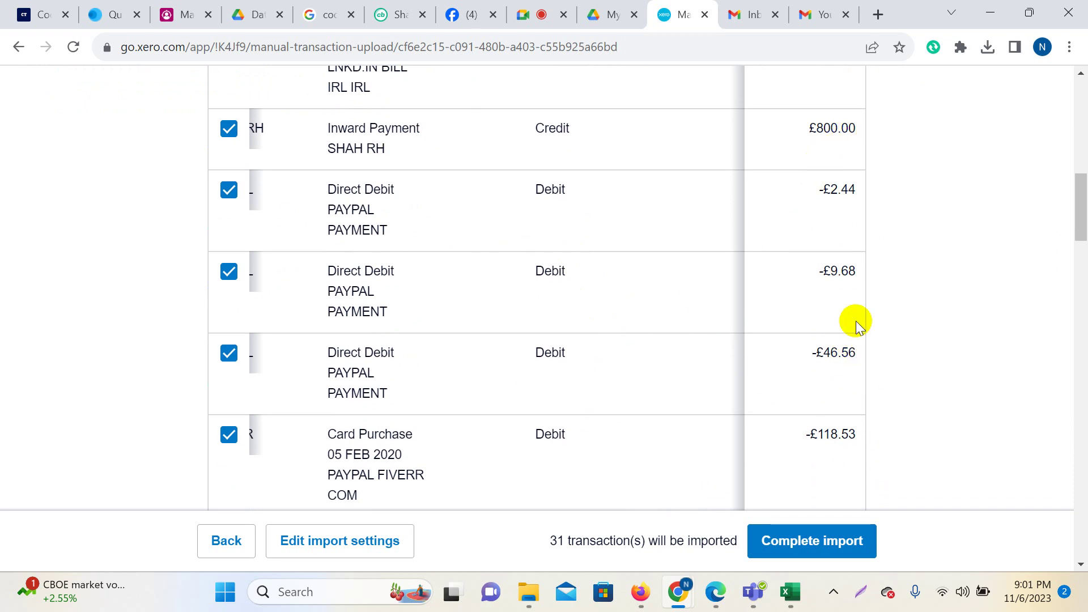
scroll(839, 476, "down", 10)
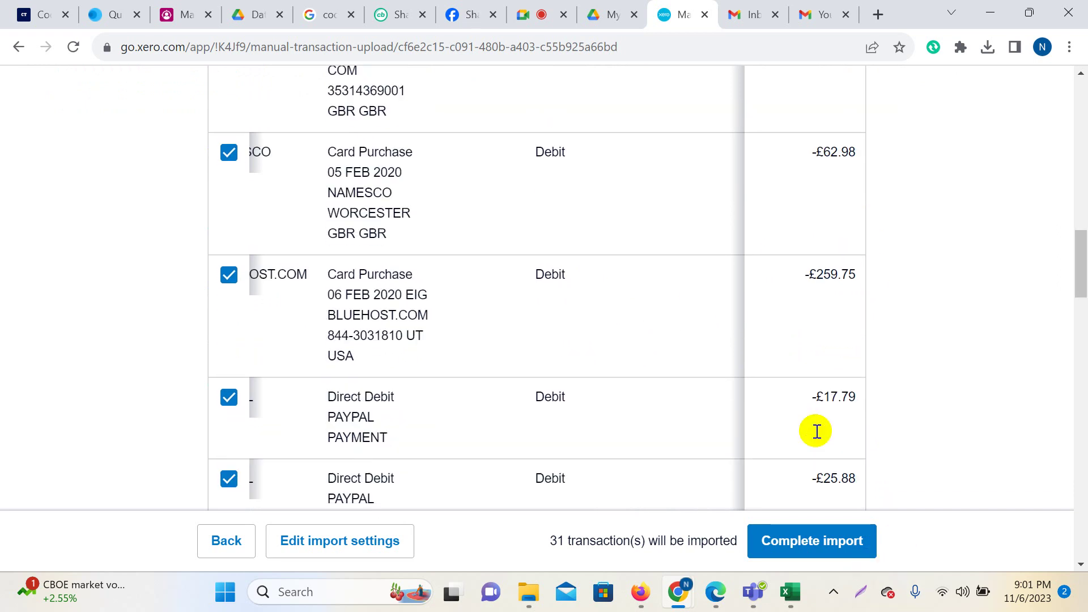
left_click(803, 550)
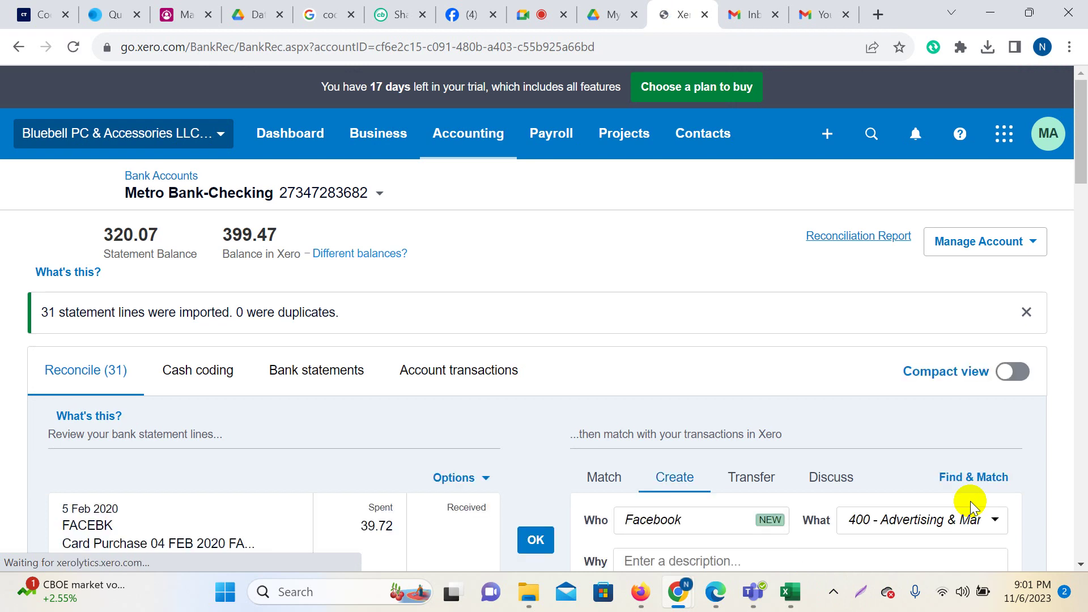
Annotate a screenshot marking Reconcile (31), the 320.07 statement balance and Bank statements.
key("super+shift+s")
mouse_move(0, 0)
left_mouse_down()
mouse_move(1019, 536)
mouse_move(1087, 611)
left_mouse_up()
left_click(833, 481)
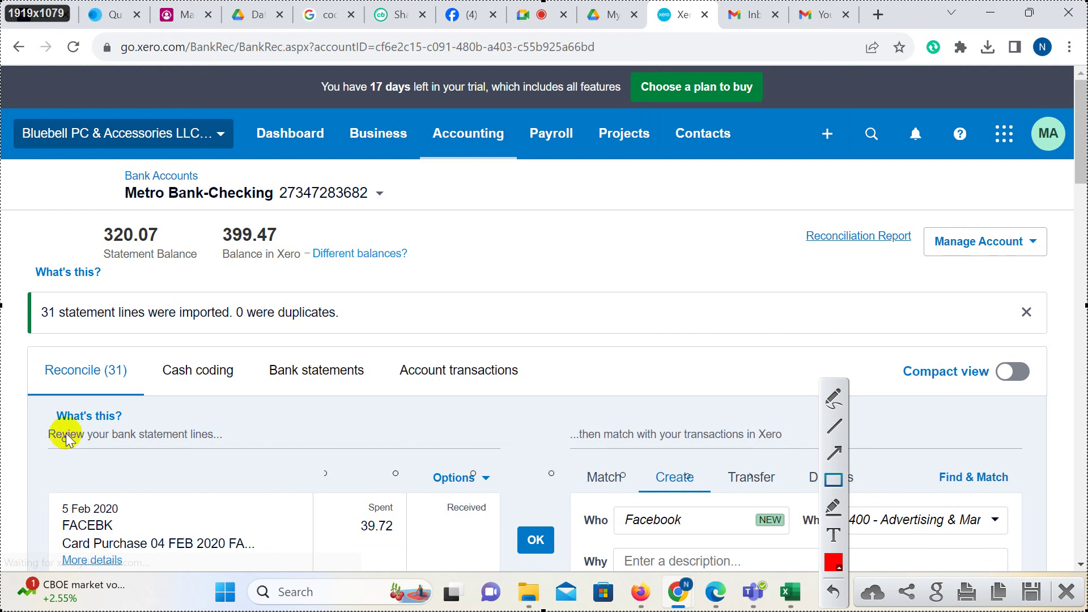
left_click_drag(33, 344, 145, 392)
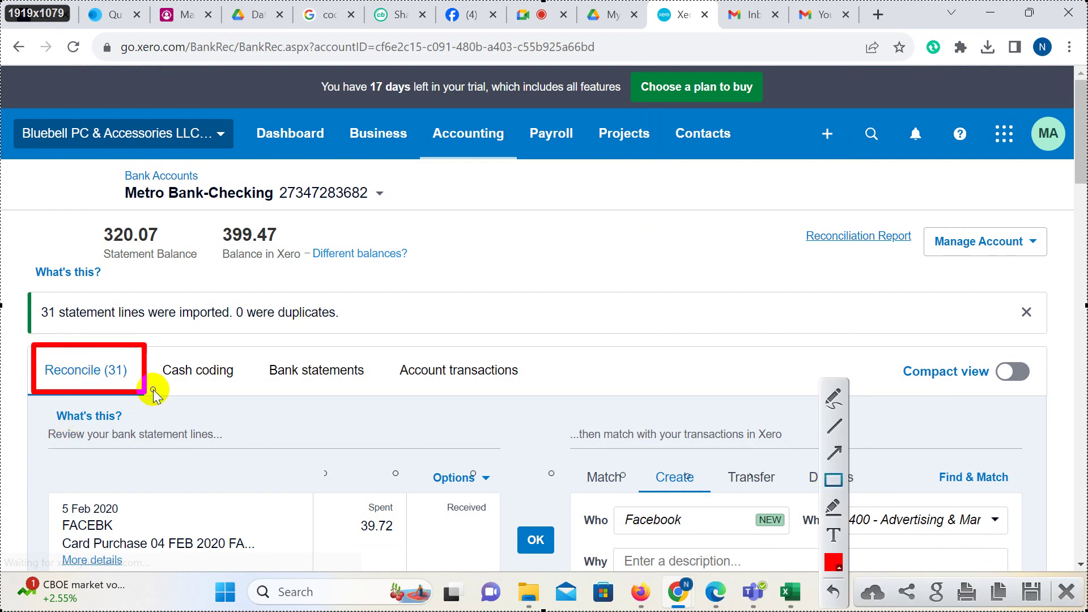
left_click_drag(93, 344, 147, 393)
left_click_drag(85, 215, 209, 267)
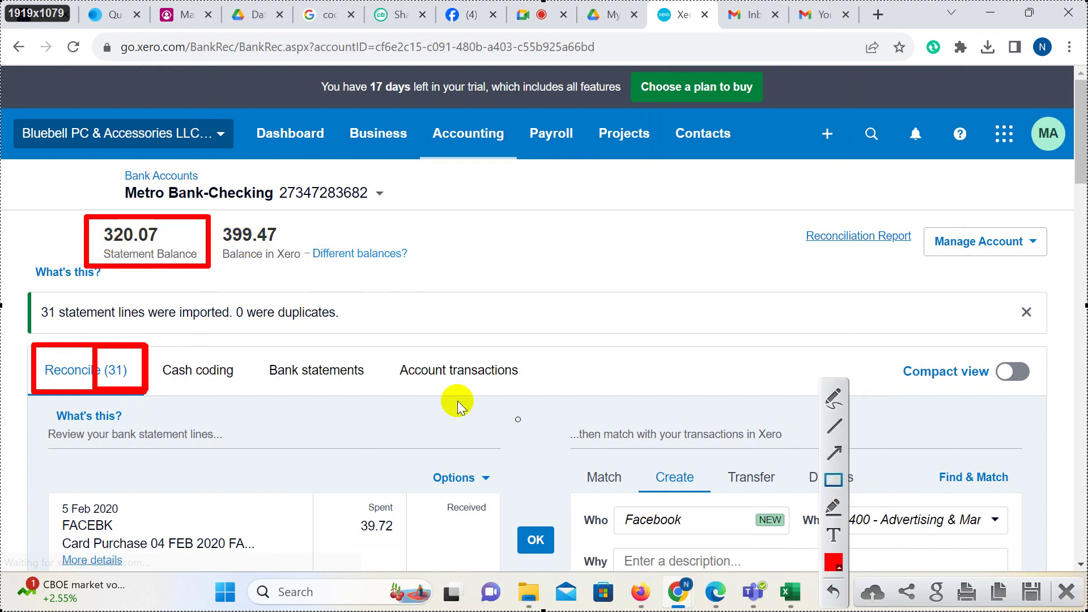
left_click_drag(260, 345, 382, 400)
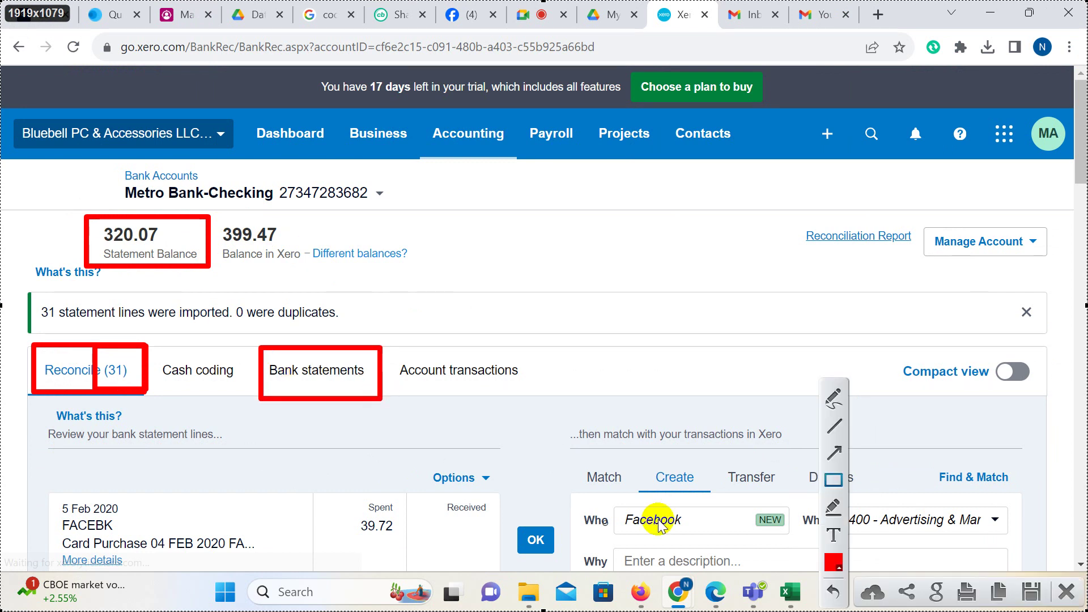
left_click(1058, 591)
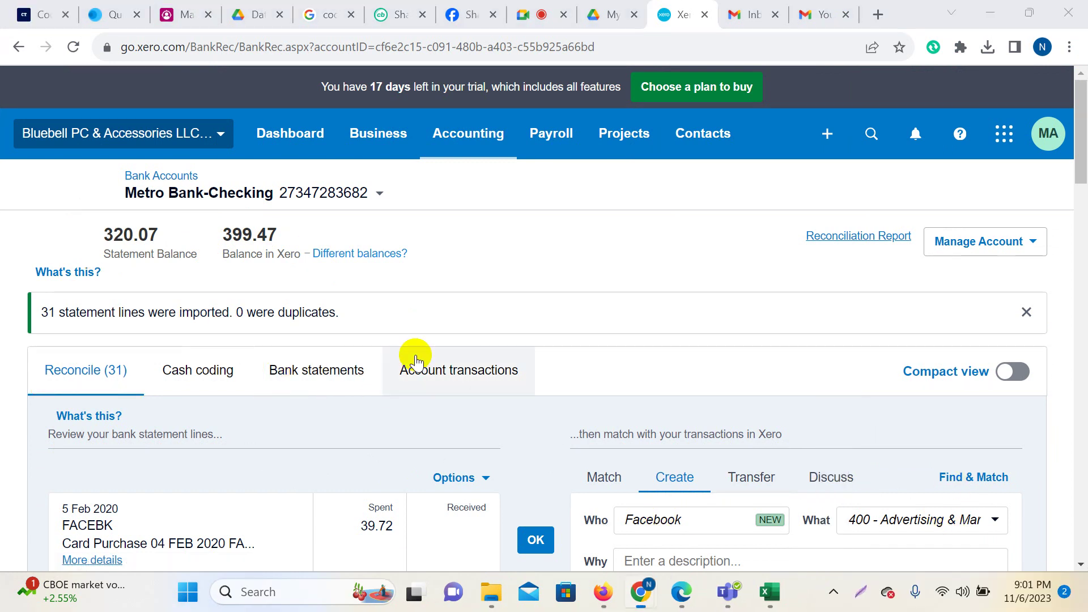
Open the Bank statements tab listing the imported lines.
scroll(400, 340, "down", 5)
scroll(391, 287, "up", 3)
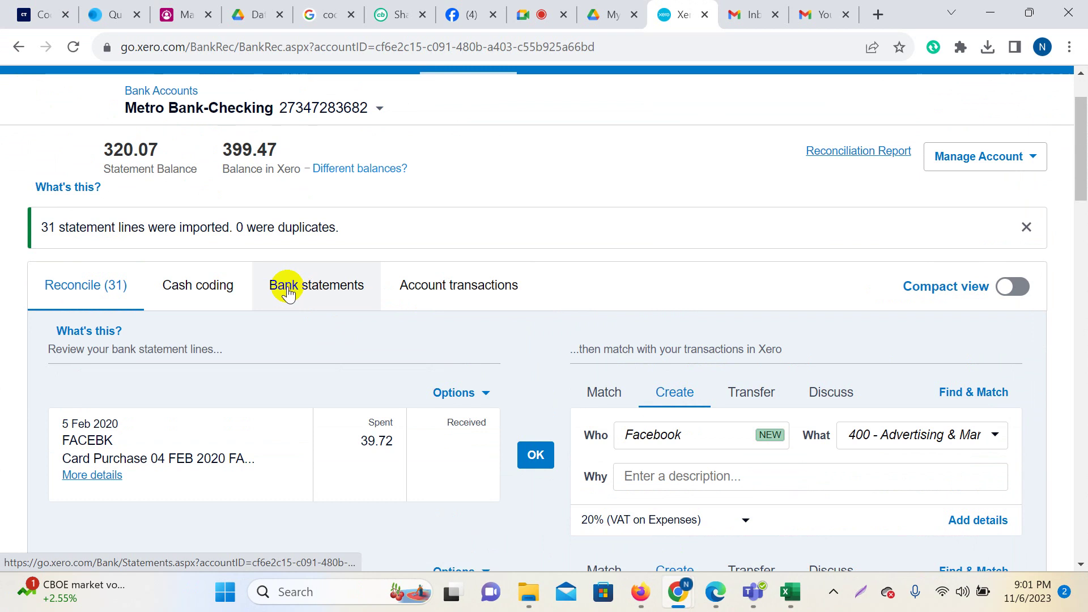
left_click(284, 287)
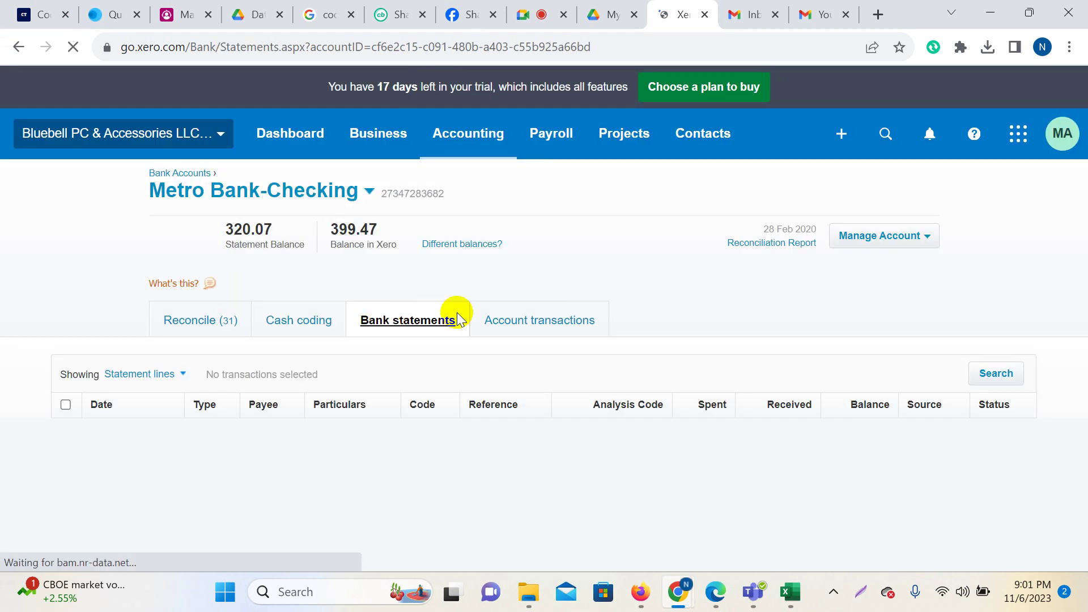
Scroll the statement lines to the 399.47 Opening Balance and back, then switch to Google Meet.
scroll(671, 394, "down", 1)
scroll(674, 397, "down", 15)
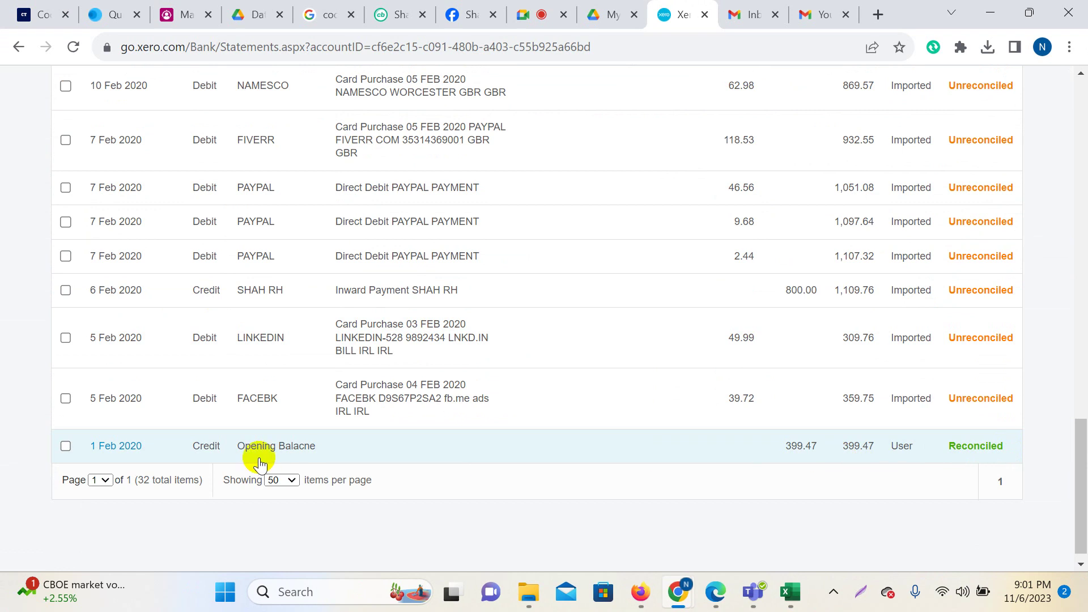
scroll(938, 391, "up", 15)
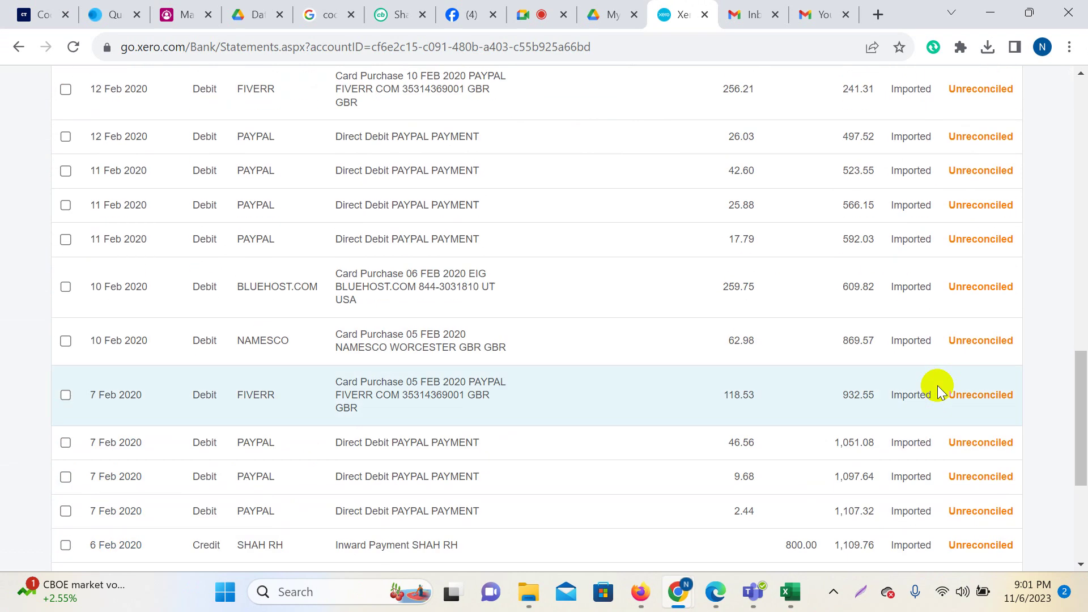
scroll(997, 200, "up", 10)
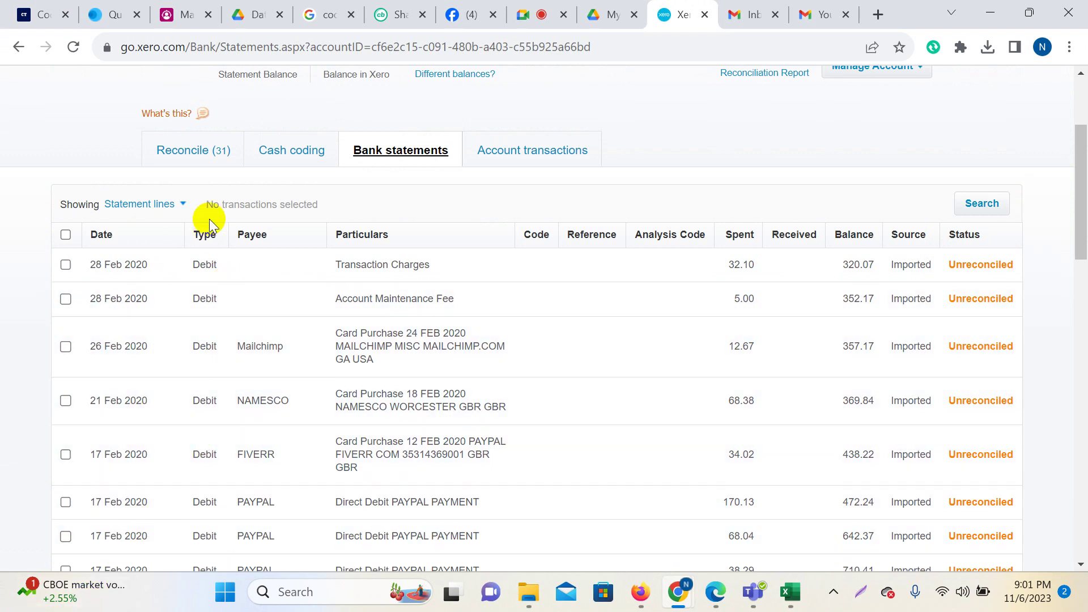
scroll(298, 344, "down", 15)
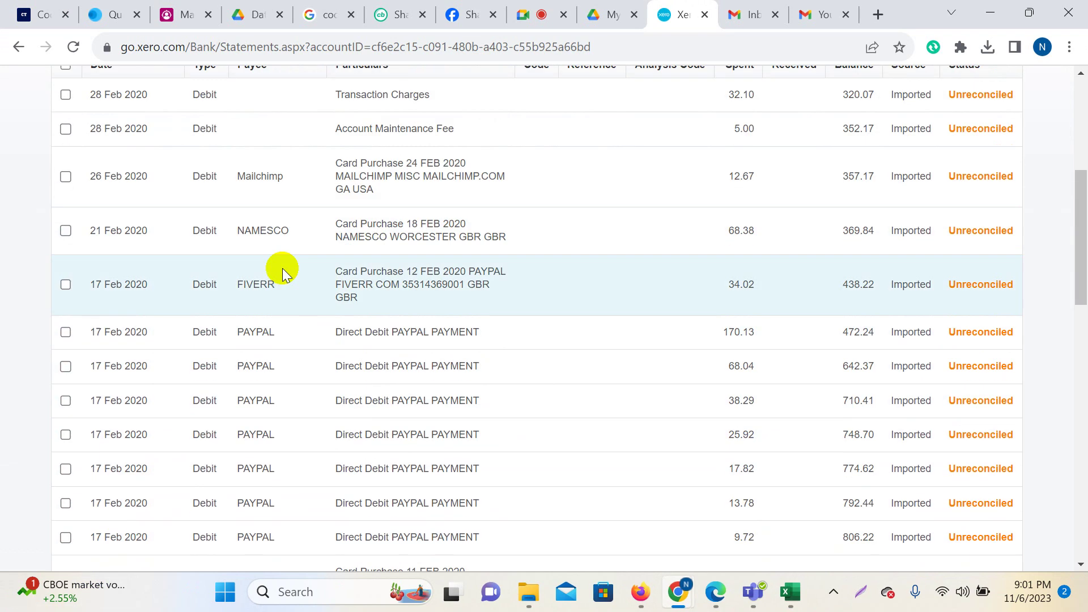
scroll(361, 388, "up", 15)
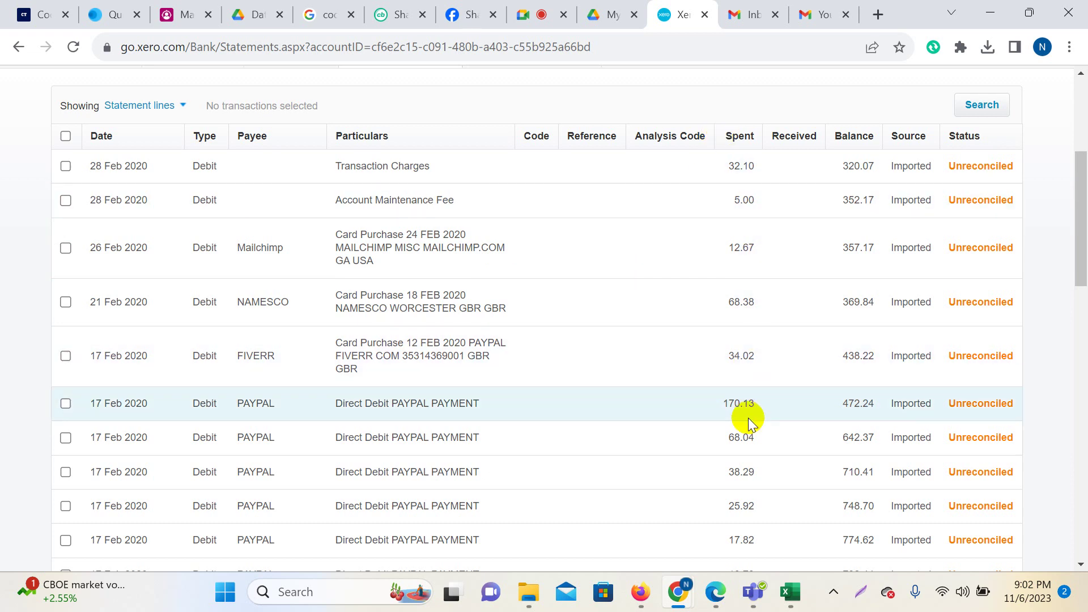
scroll(794, 212, "down", 9)
scroll(808, 272, "down", 8)
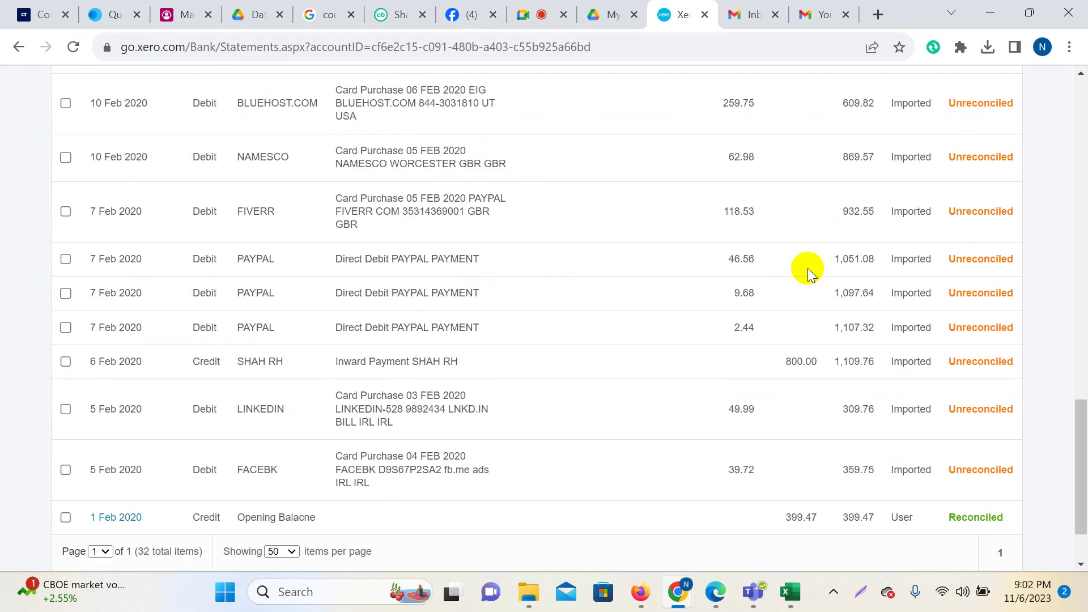
scroll(788, 348, "up", 3)
scroll(780, 336, "up", 15)
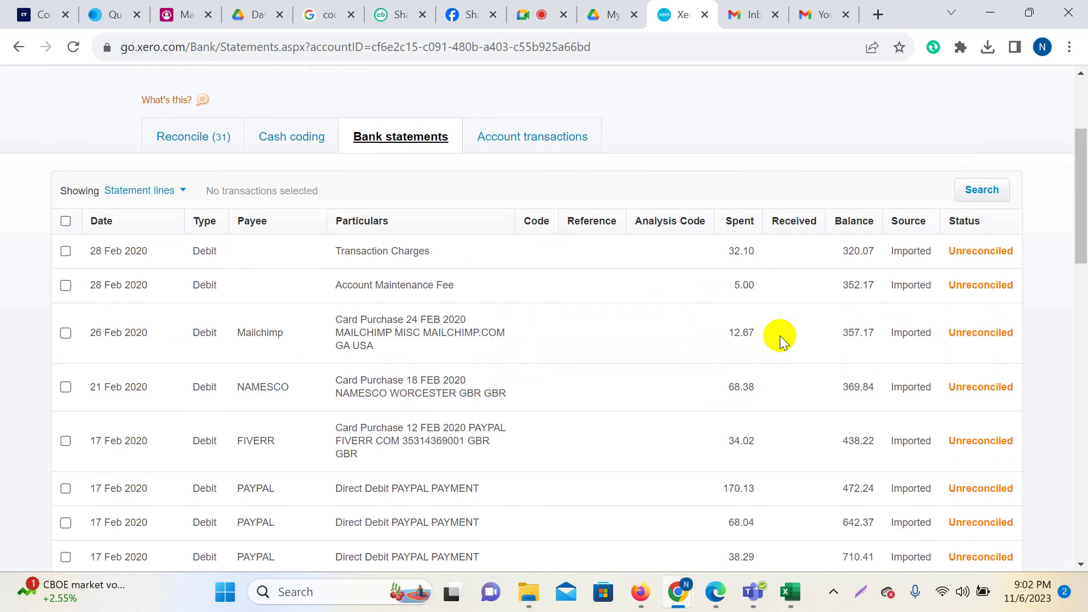
key("ctrl+shift+Tab")
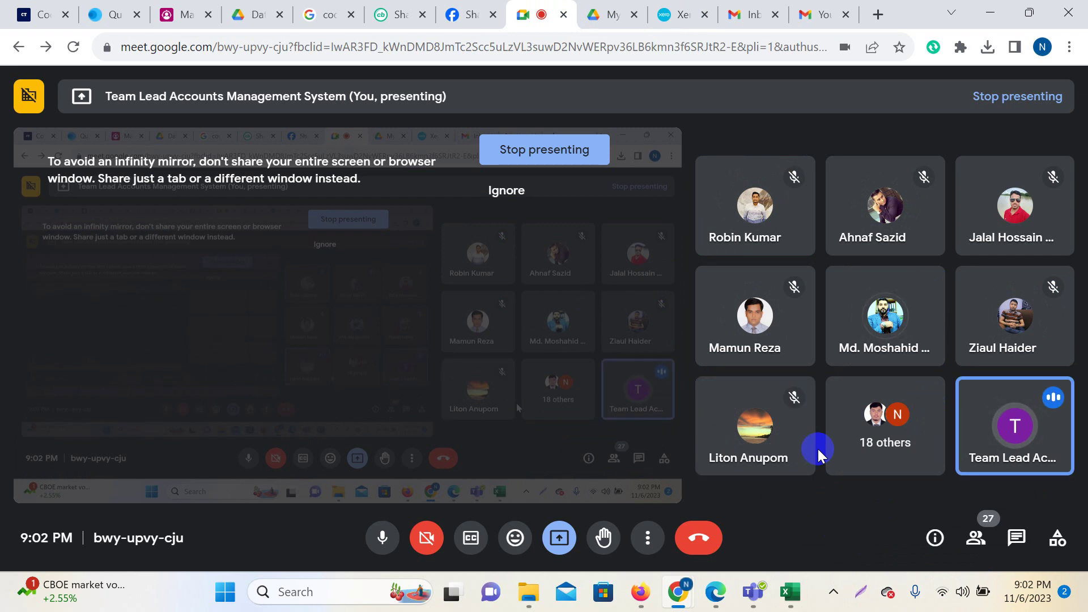
Return to Xero and scroll through the Bank statements lines.
left_click(680, 14)
scroll(746, 367, "down", 4)
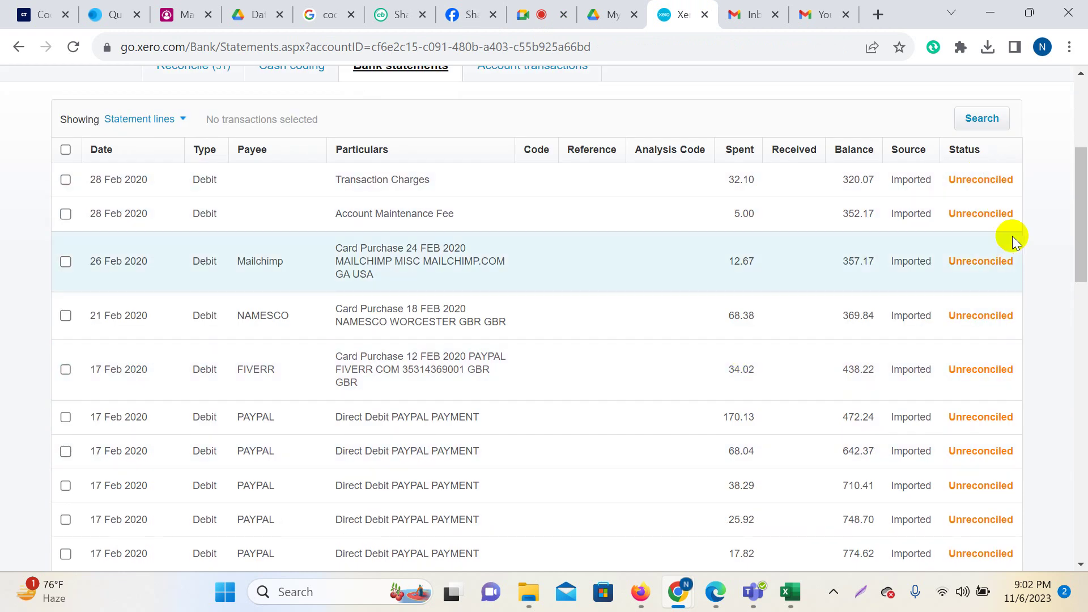
scroll(201, 238, "up", 3)
scroll(201, 238, "up", 1)
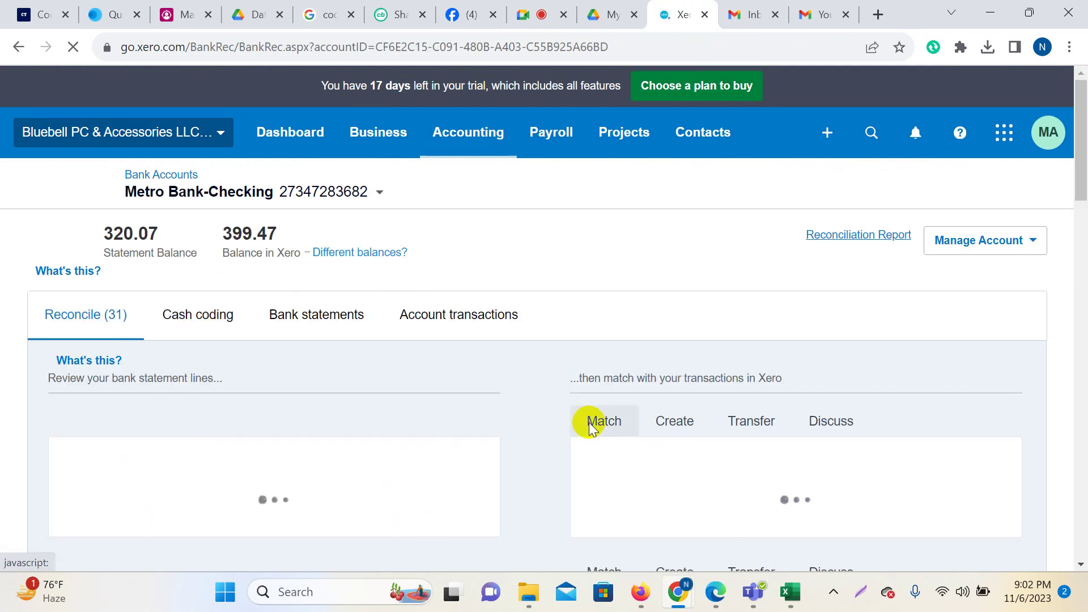
scroll(588, 425, "down", 3)
scroll(601, 392, "up", 3)
scroll(602, 393, "down", 3)
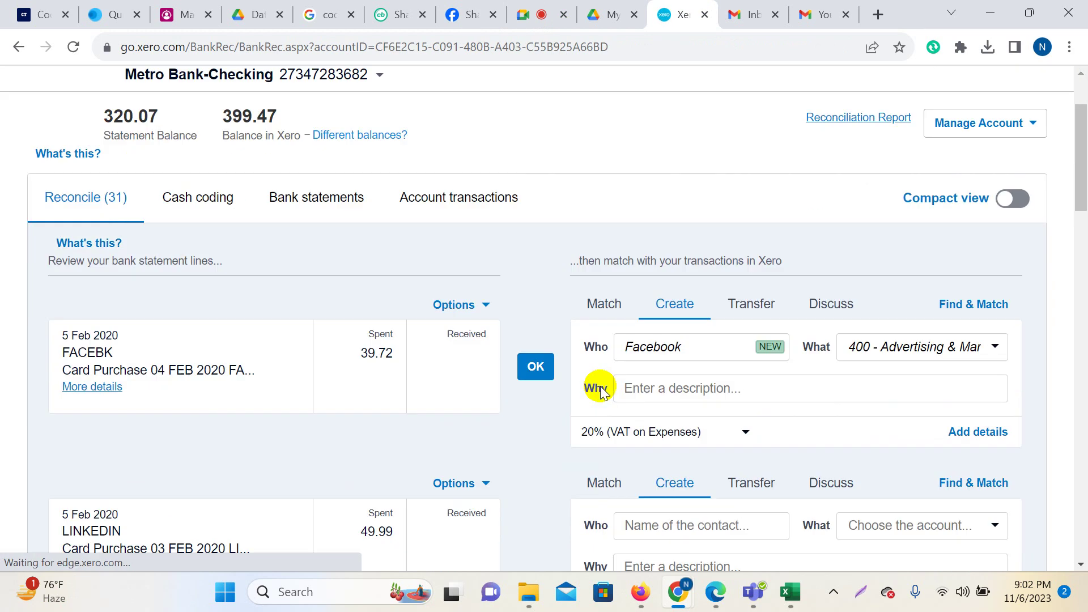
scroll(586, 389, "up", 1)
scroll(584, 391, "up", 2)
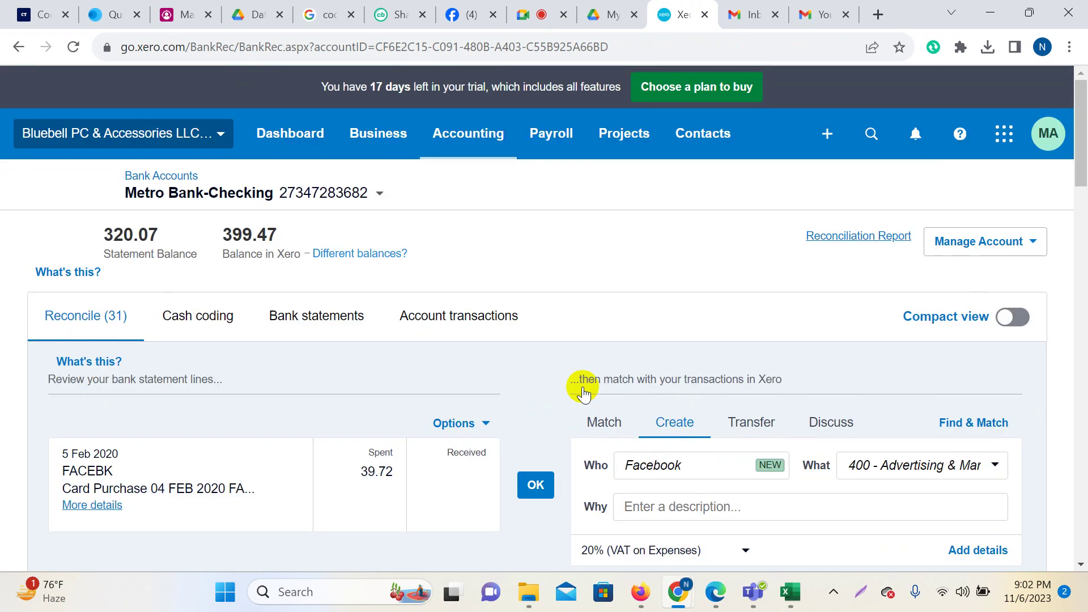
Compare Bank statements with Account transactions, ending on Reconcile's FACEBK £39.72 line.
left_click(312, 326)
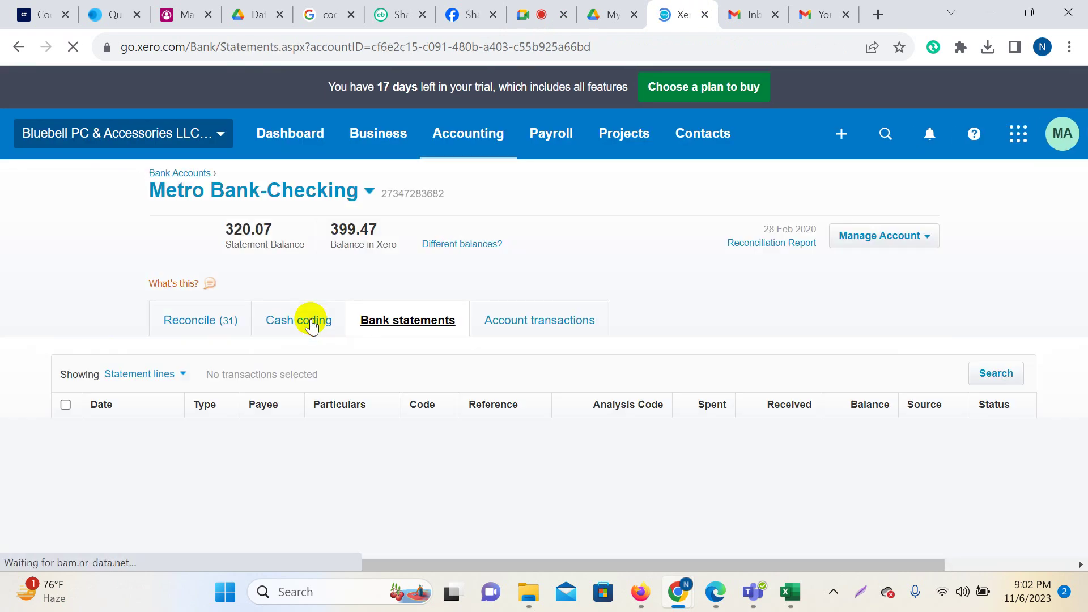
scroll(547, 425, "down", 3)
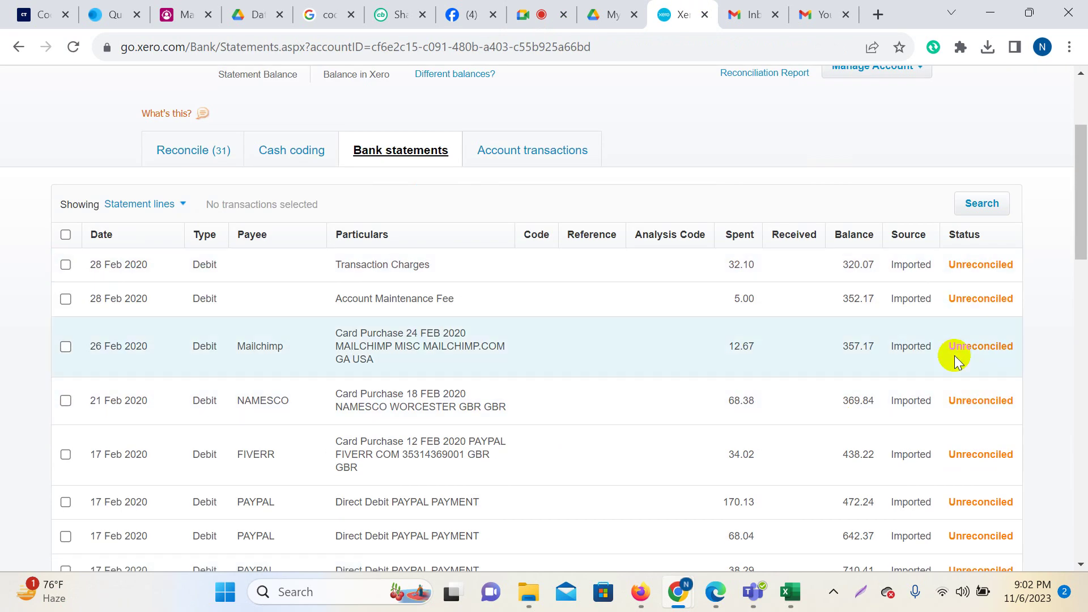
scroll(517, 329, "up", 3)
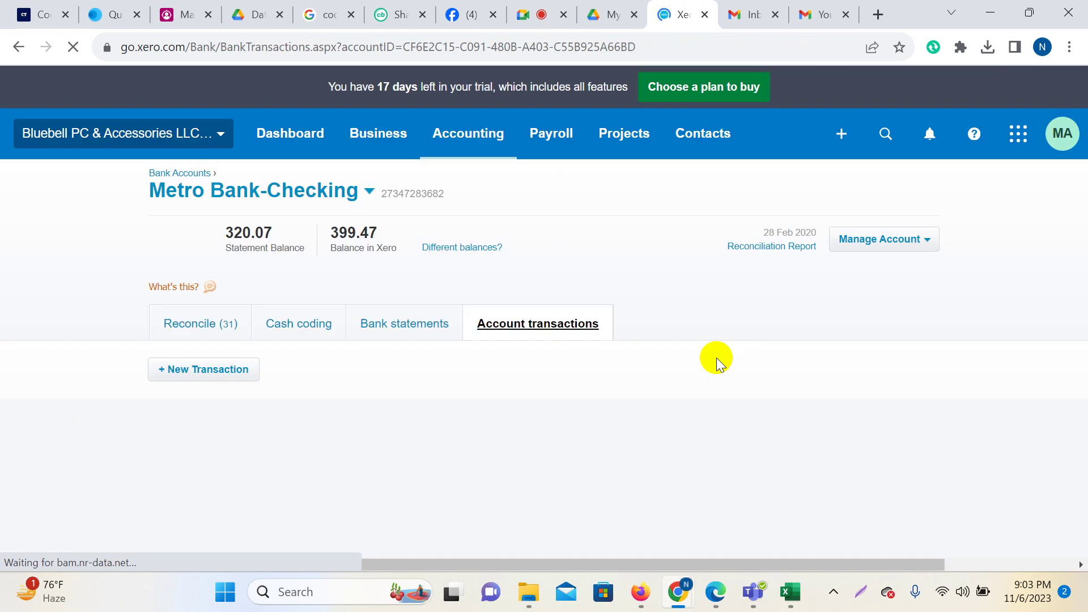
scroll(868, 465, "down", 1)
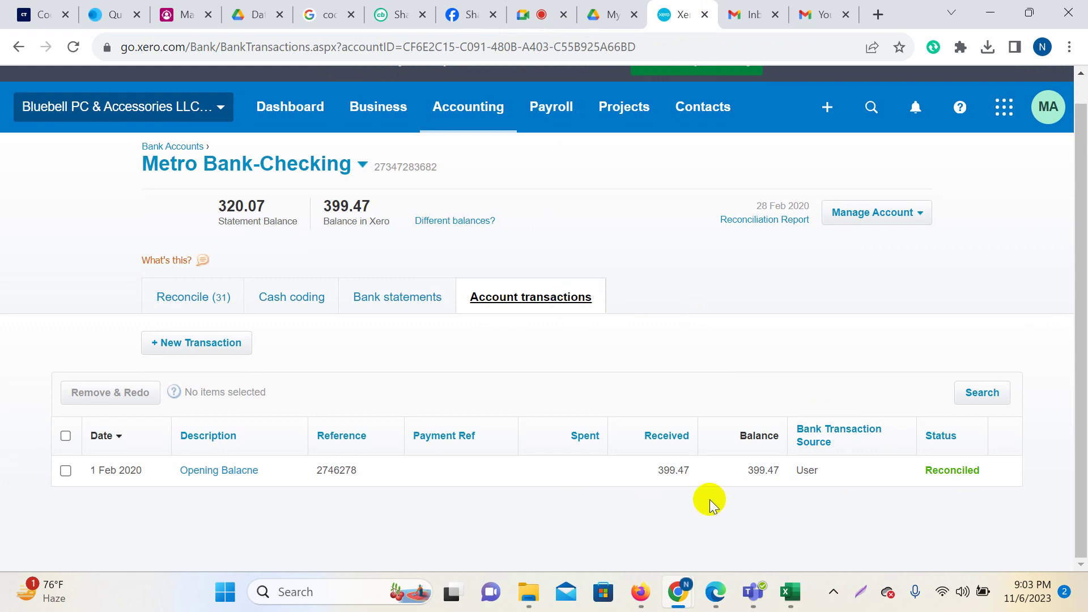
left_click(379, 299)
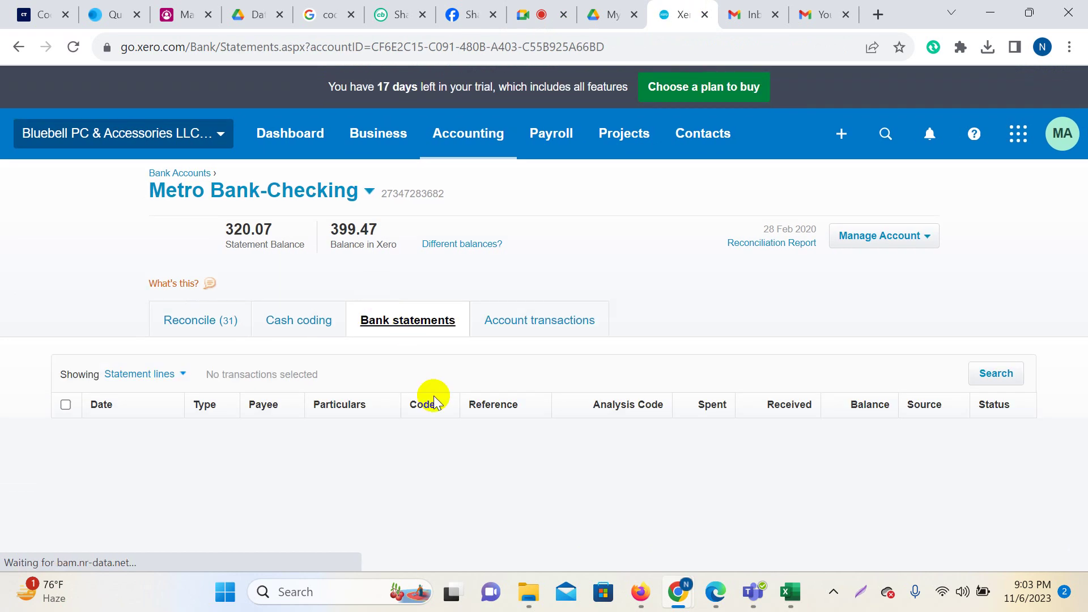
scroll(486, 396, "down", 3)
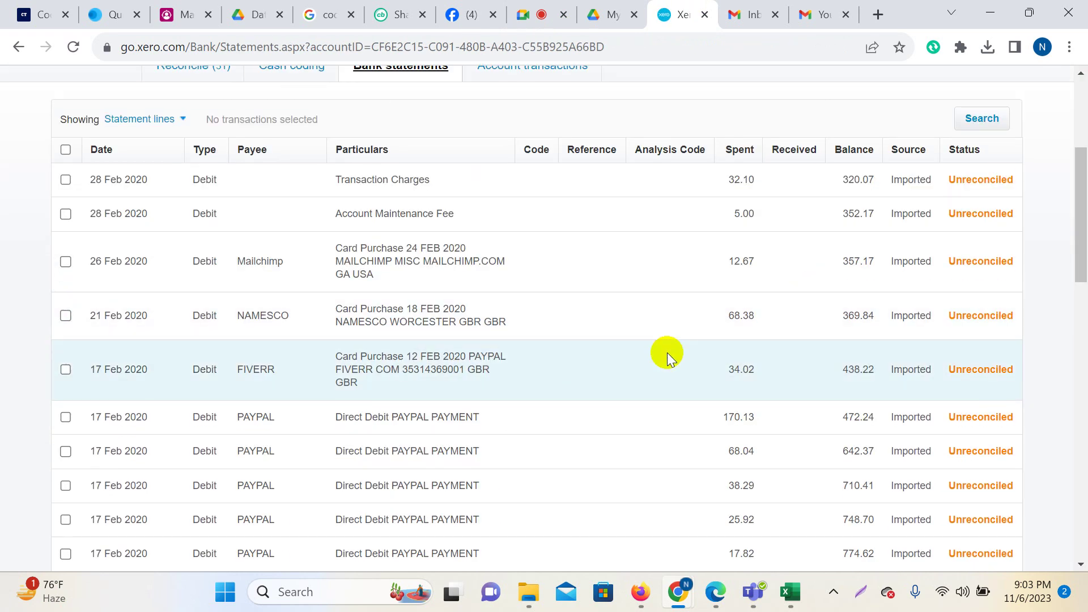
scroll(987, 317, "up", 3)
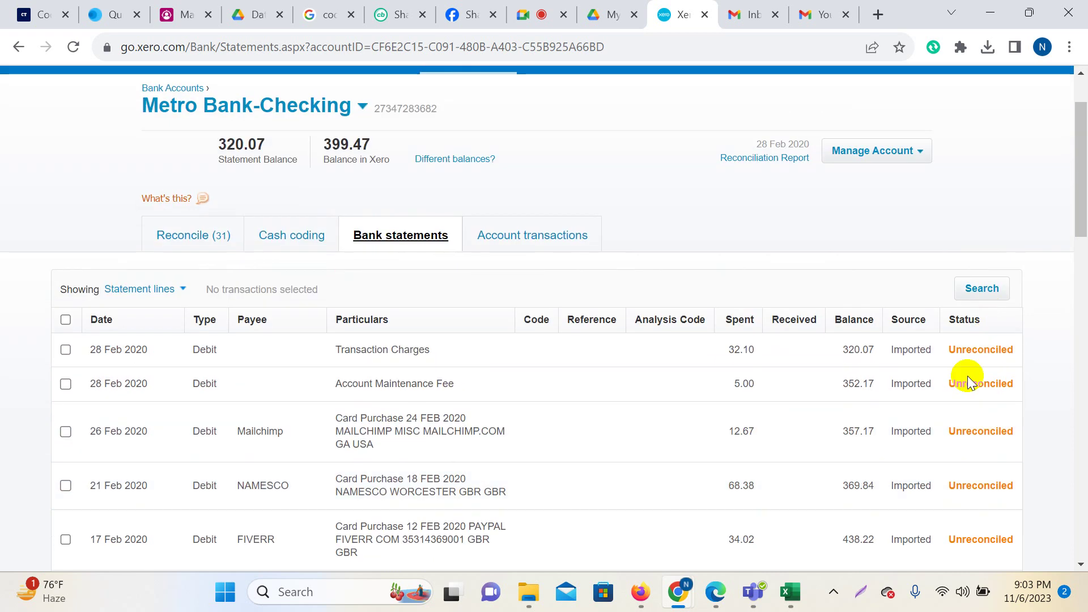
scroll(945, 347, "down", 4)
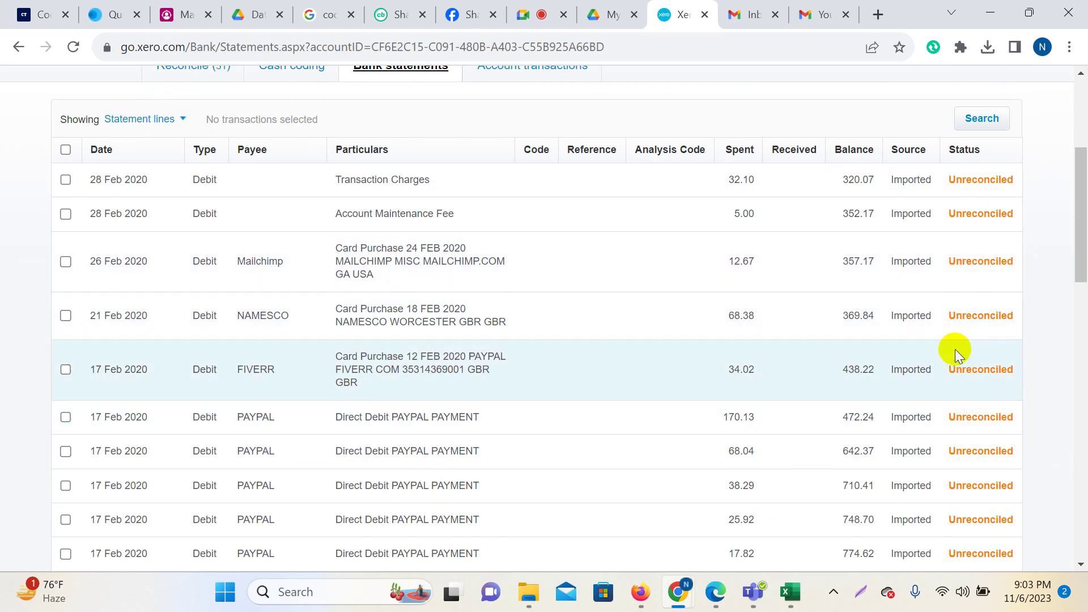
scroll(525, 438, "up", 4)
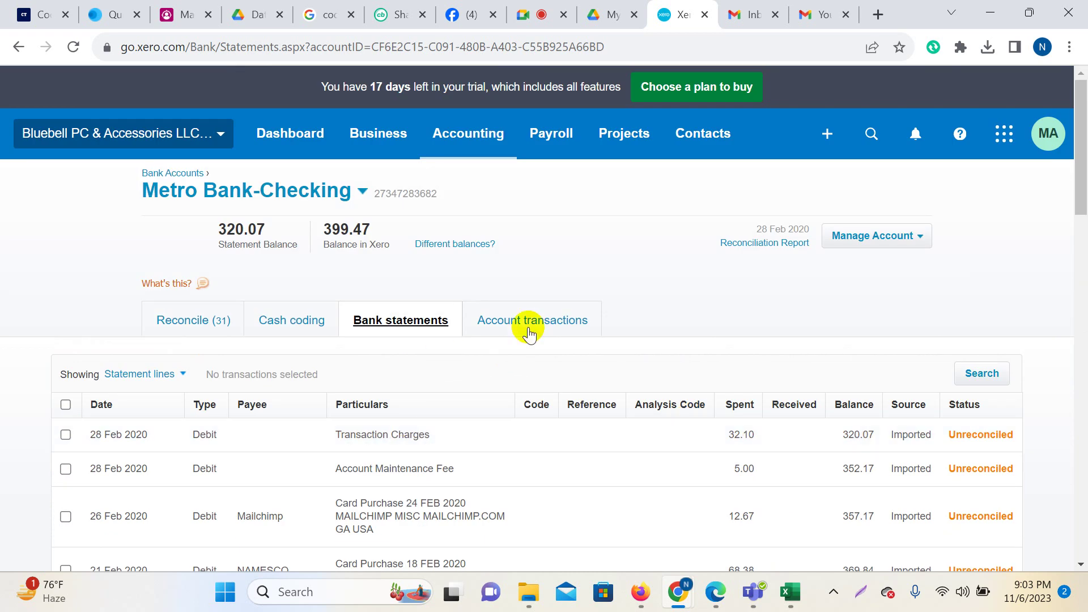
scroll(810, 391, "down", 1)
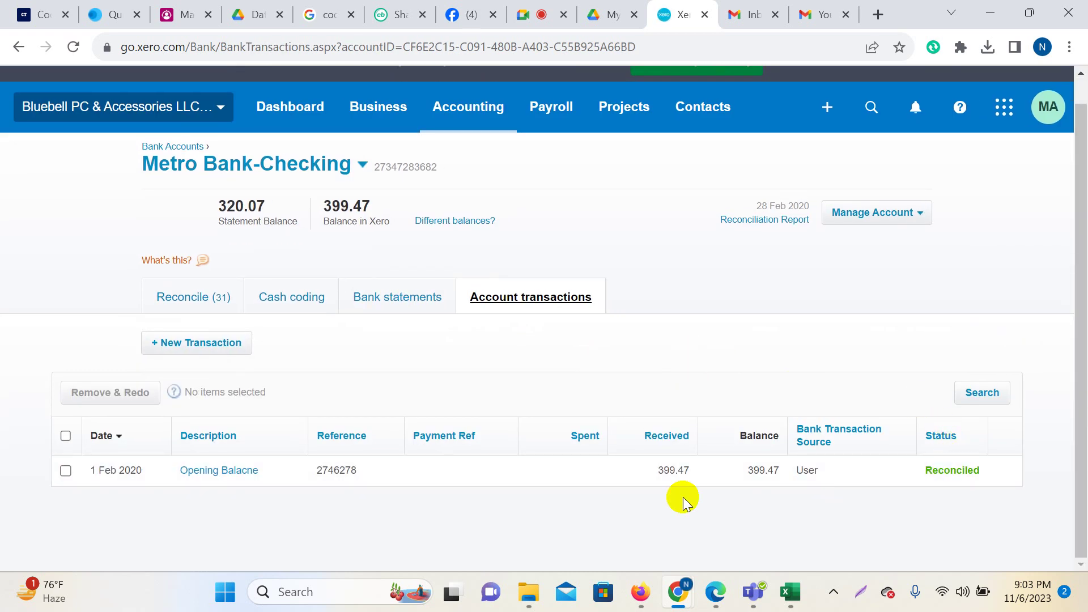
left_click(391, 300)
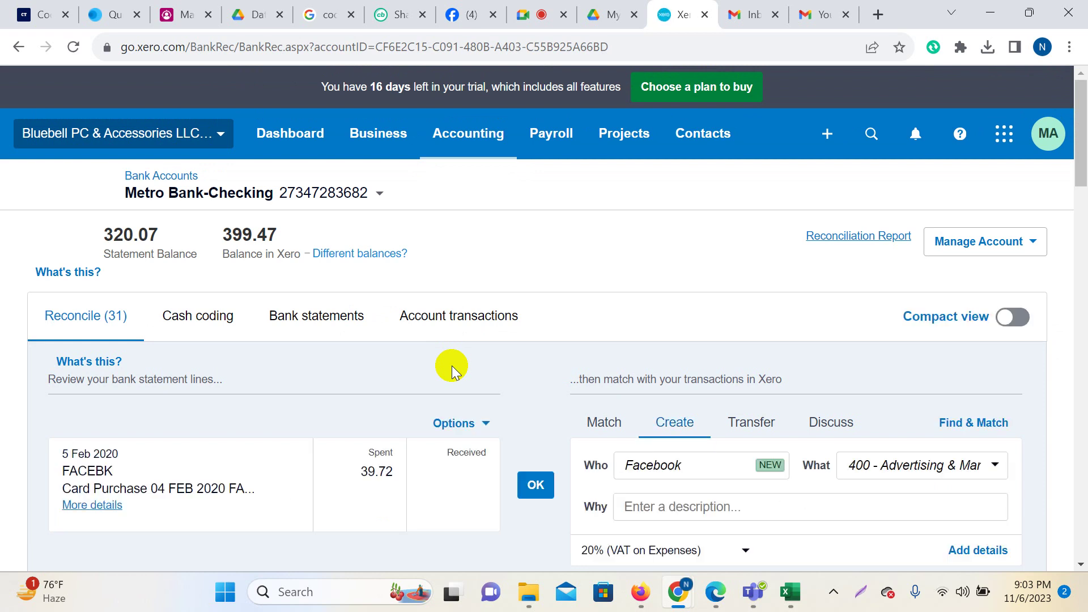
scroll(536, 324, "down", 7)
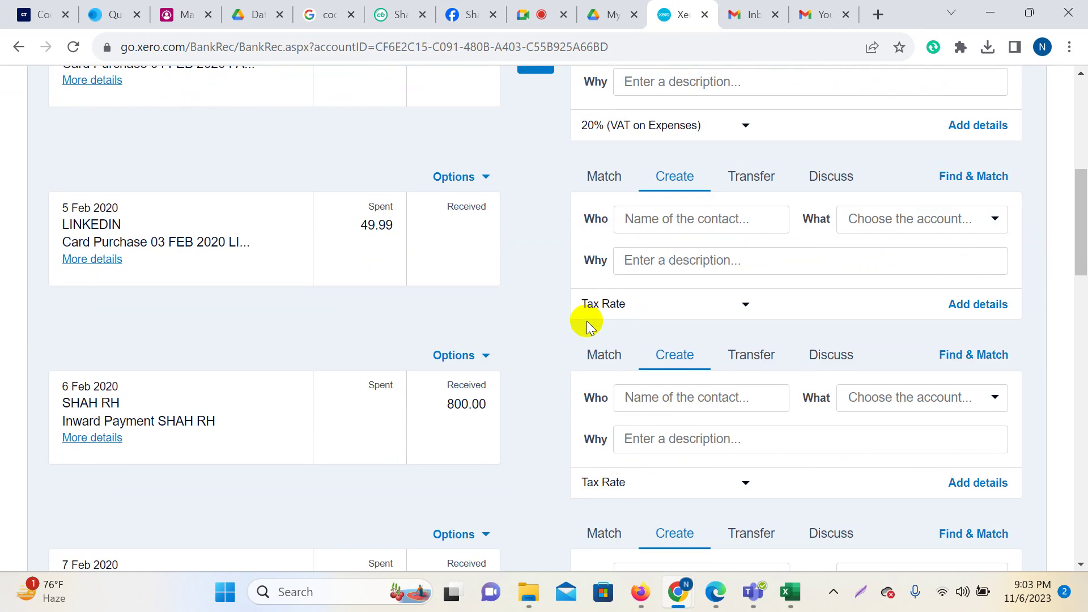
scroll(647, 407, "up", 6)
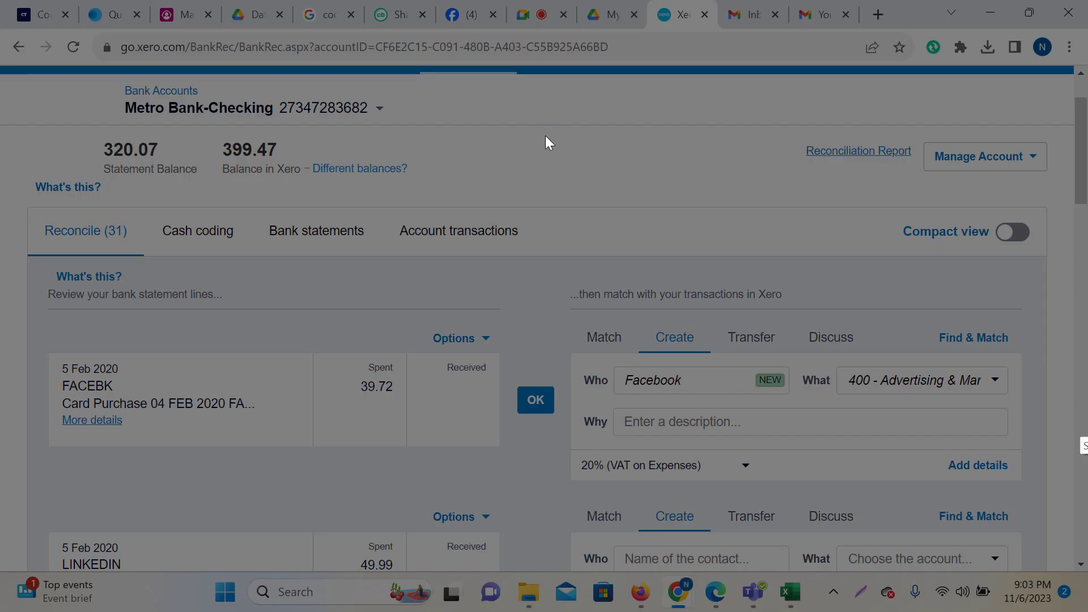
mouse_move(0, 0)
left_mouse_down()
mouse_move(724, 452)
mouse_move(1082, 604)
left_mouse_up()
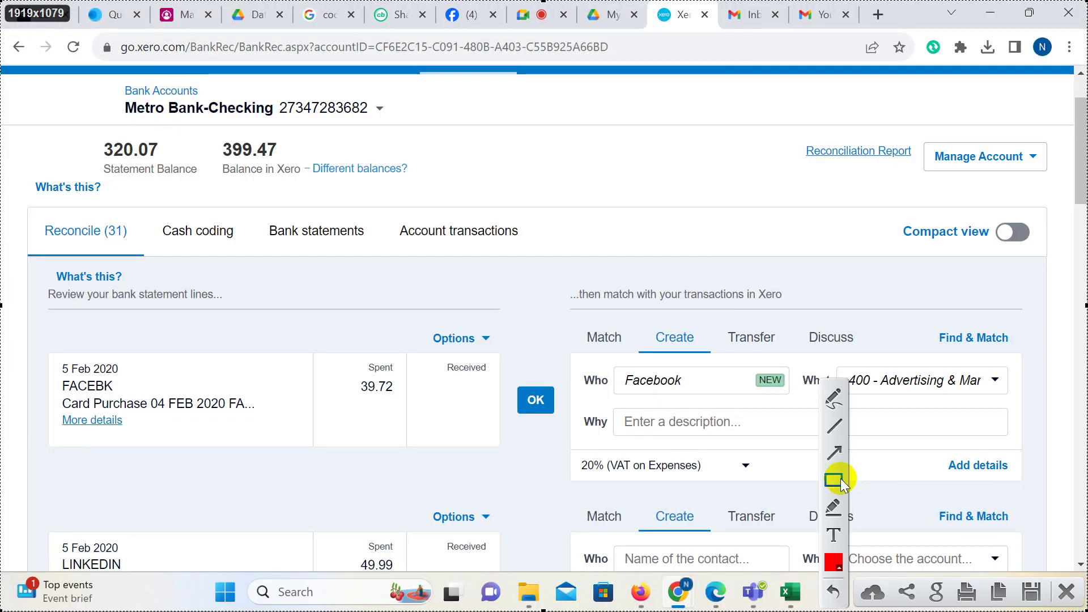
left_click(833, 481)
mouse_move(561, 317)
left_mouse_down()
mouse_move(639, 345)
mouse_move(636, 356)
left_mouse_up()
left_click_drag(643, 317, 707, 356)
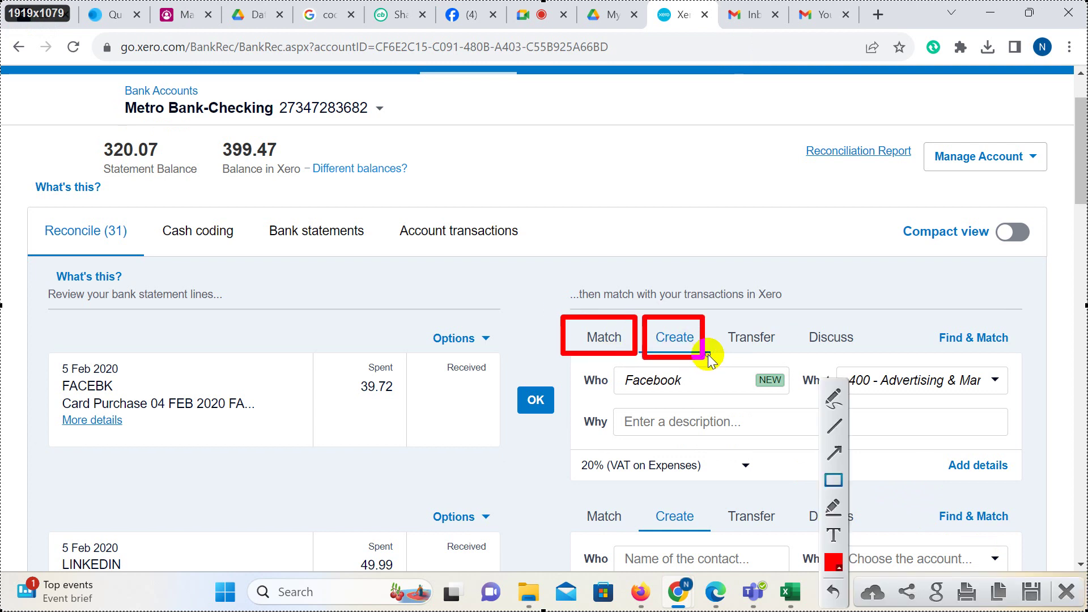
mouse_move(715, 316)
left_mouse_down()
mouse_move(804, 356)
mouse_move(789, 349)
left_mouse_up()
mouse_move(796, 311)
left_mouse_down()
mouse_move(873, 342)
mouse_move(864, 354)
left_mouse_up()
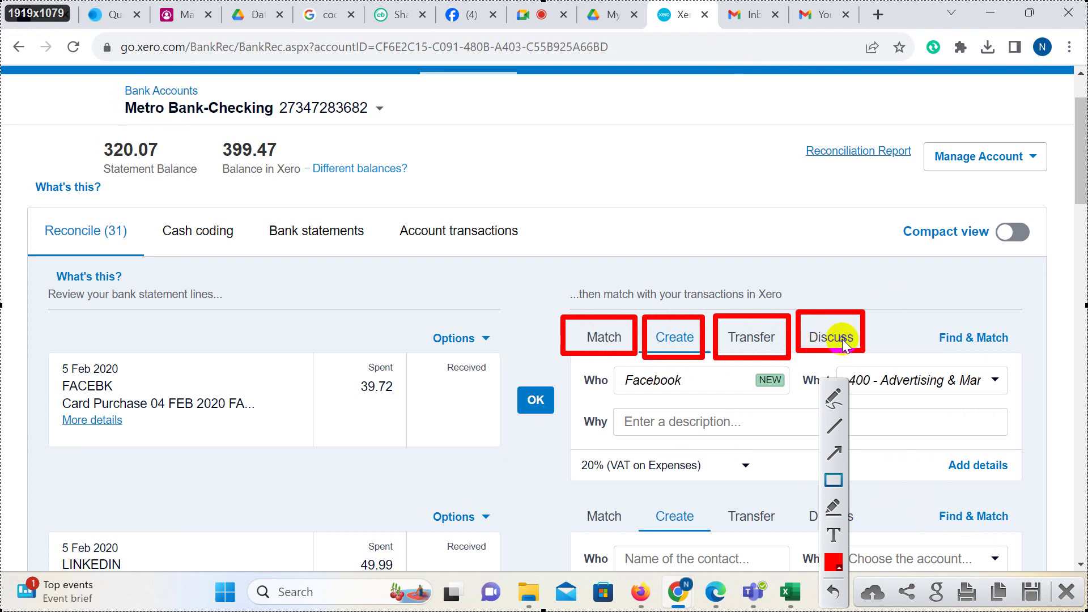
left_click_drag(929, 319, 1017, 357)
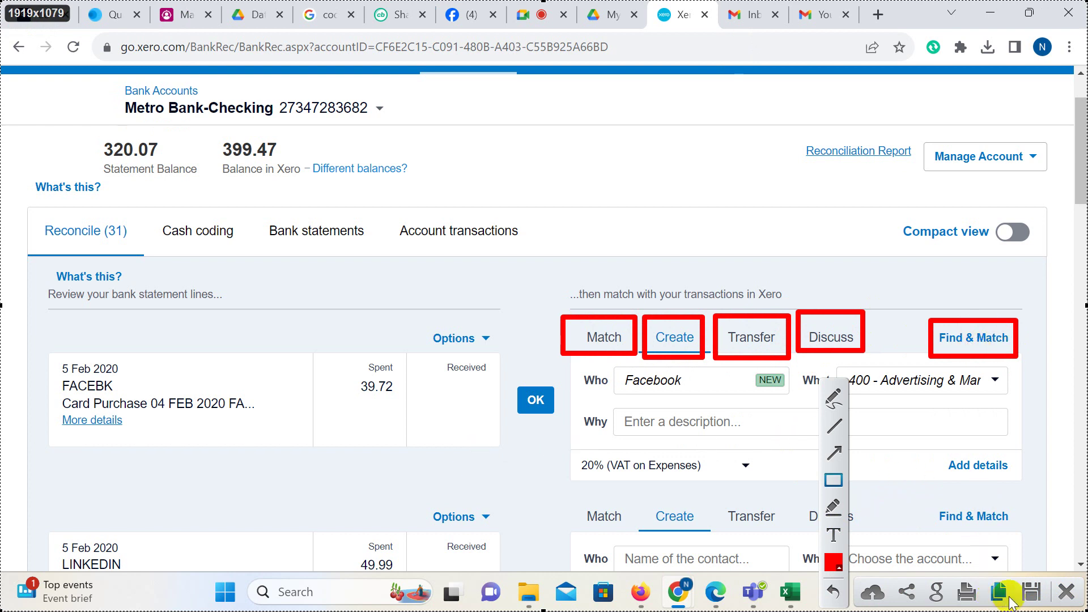
Duplicate the Xero reconciliation browser tab.
left_click(1066, 591)
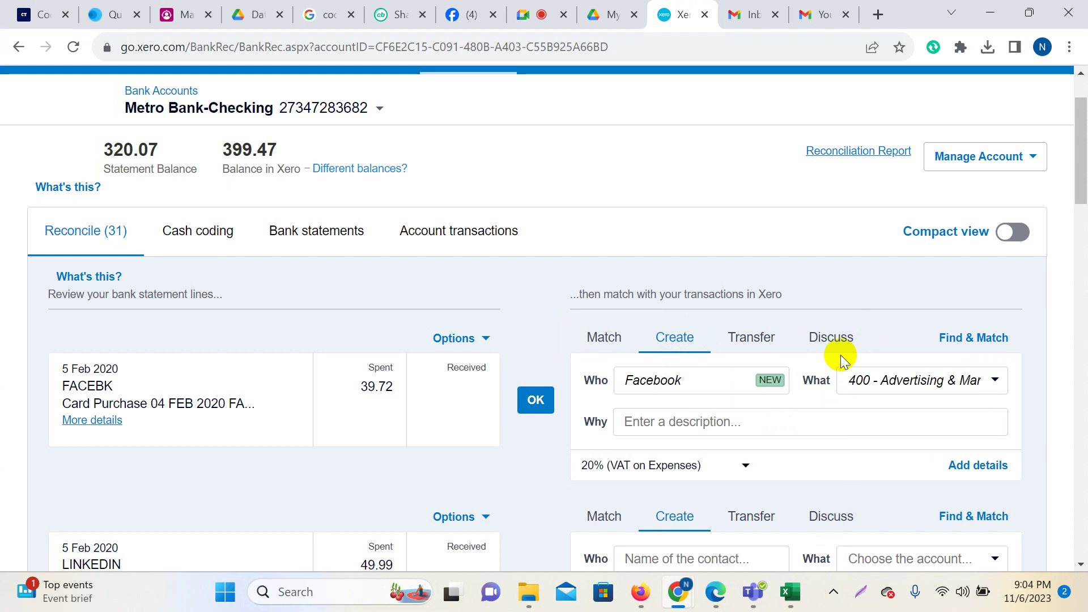
scroll(841, 360, "down", 1)
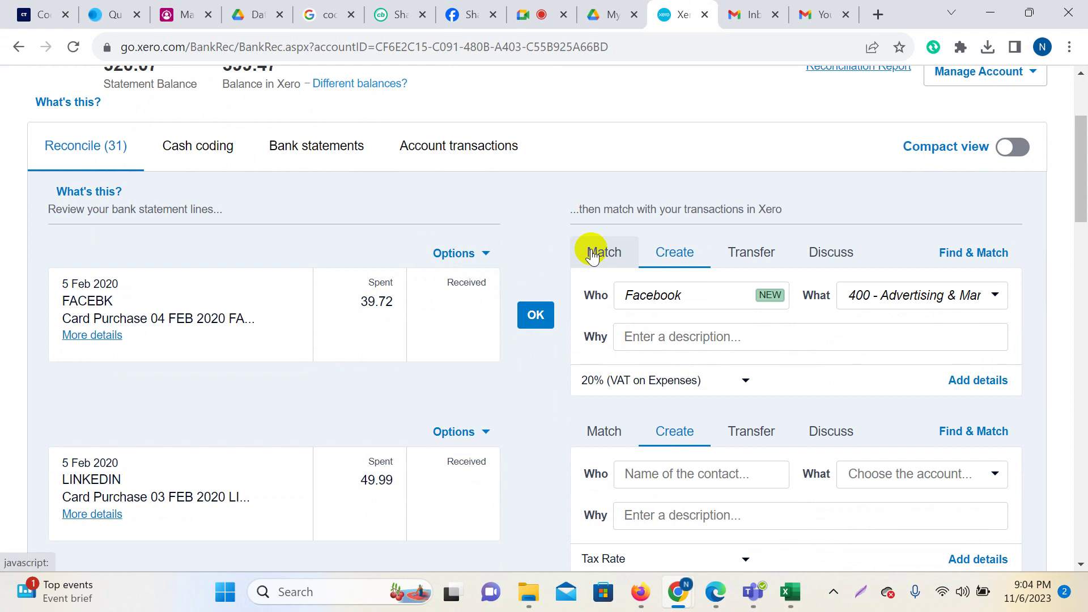
scroll(563, 408, "up", 1)
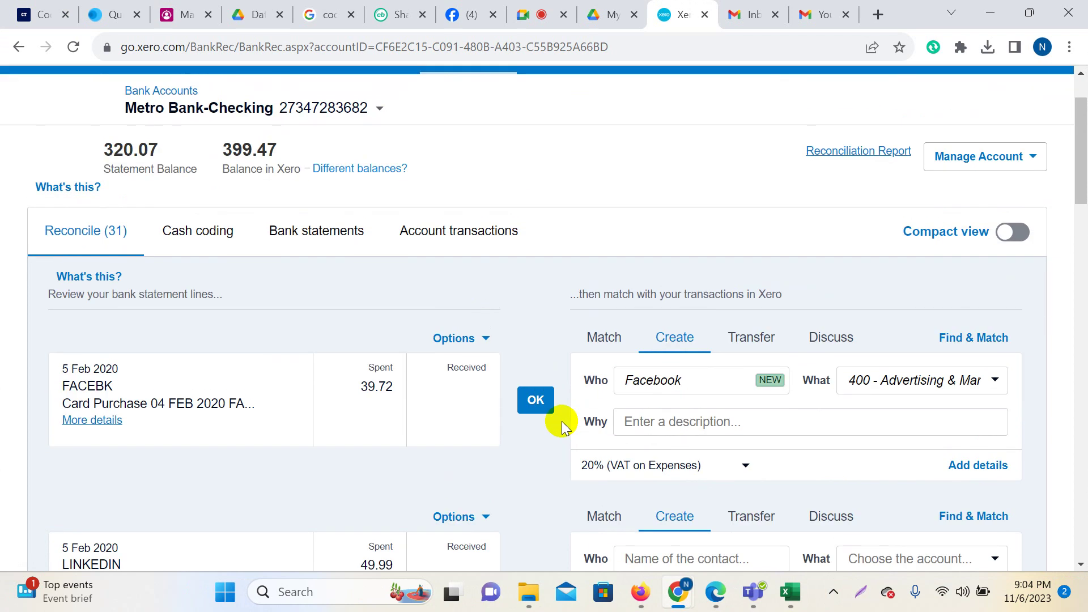
right_click(691, 6)
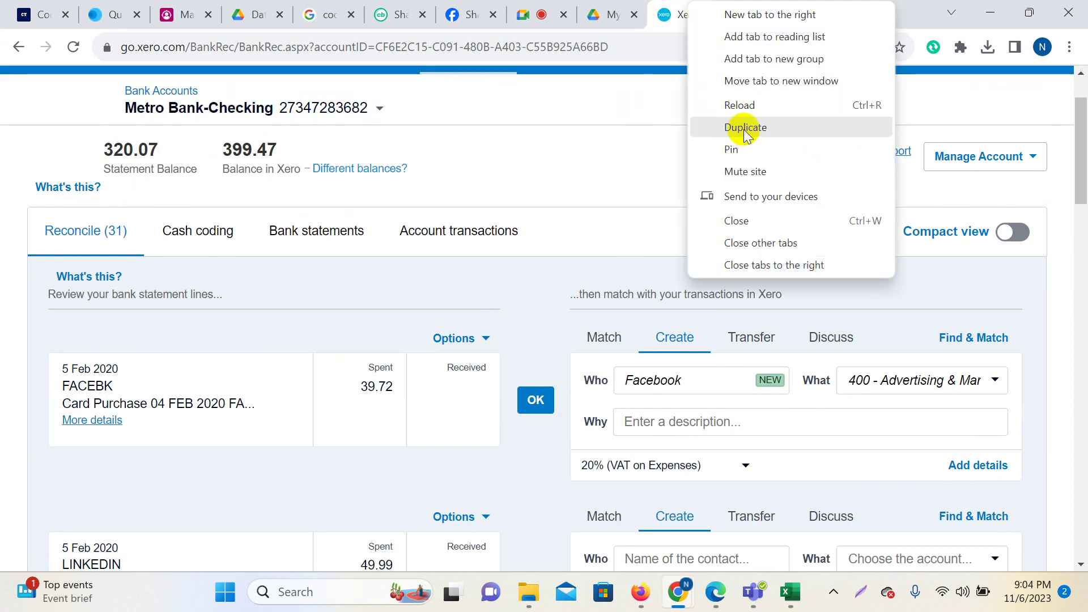
left_click(735, 129)
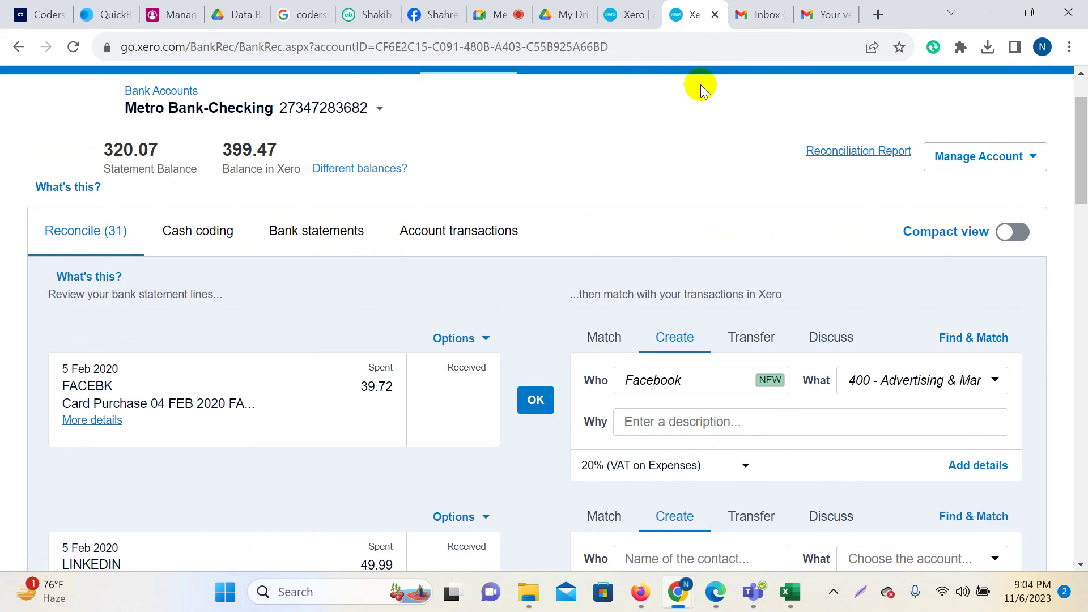
In the duplicate tab, go to Accounting > Bank Accounts and open Metro Bank-Checking's transactions.
scroll(759, 300, "up", 2)
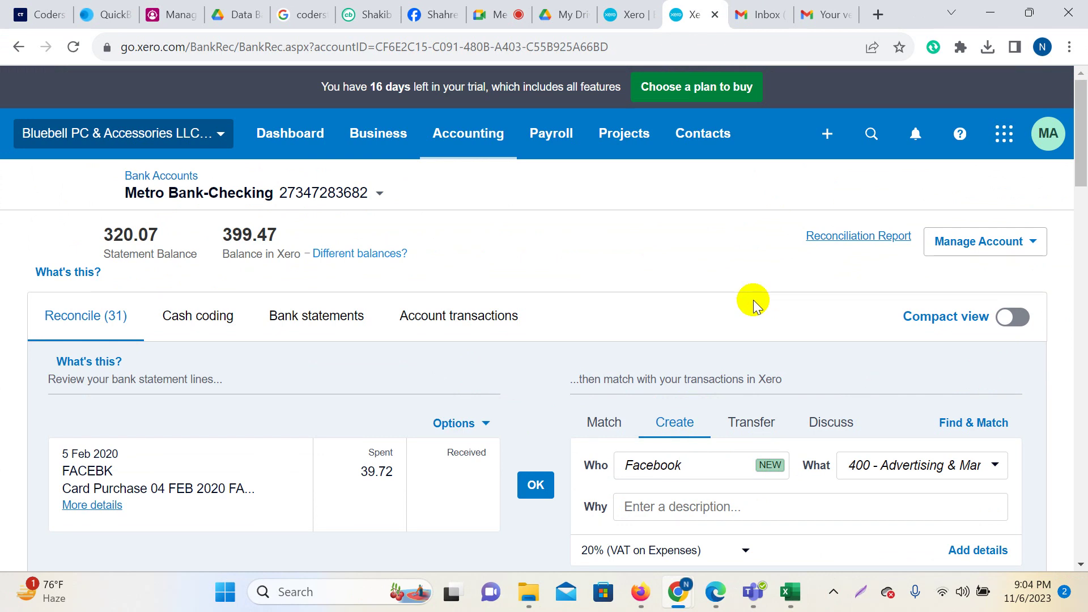
left_click(627, 16)
scroll(605, 224, "up", 2)
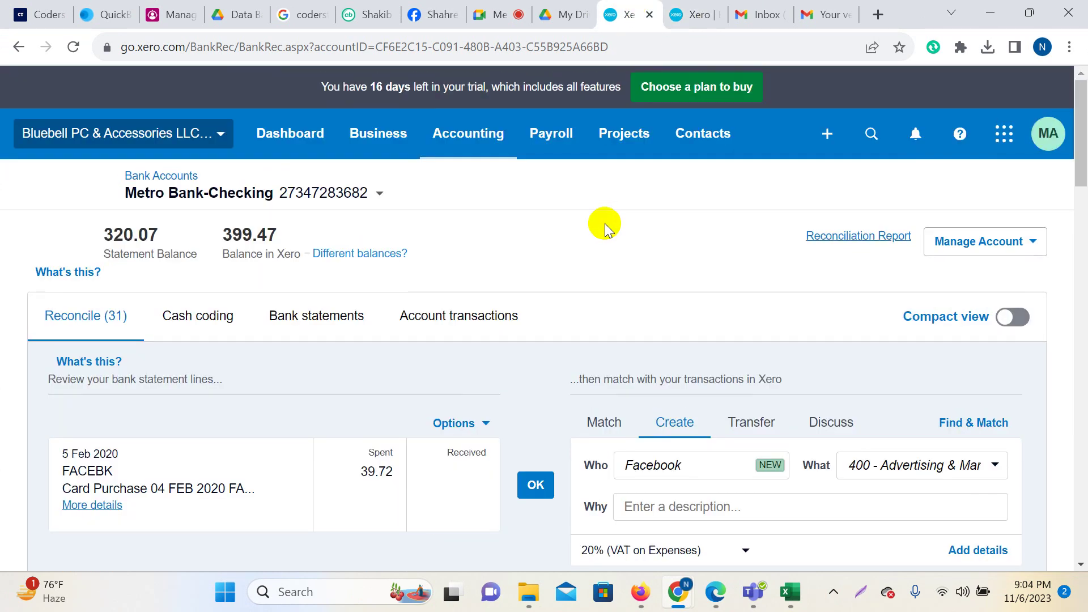
left_click(680, 16)
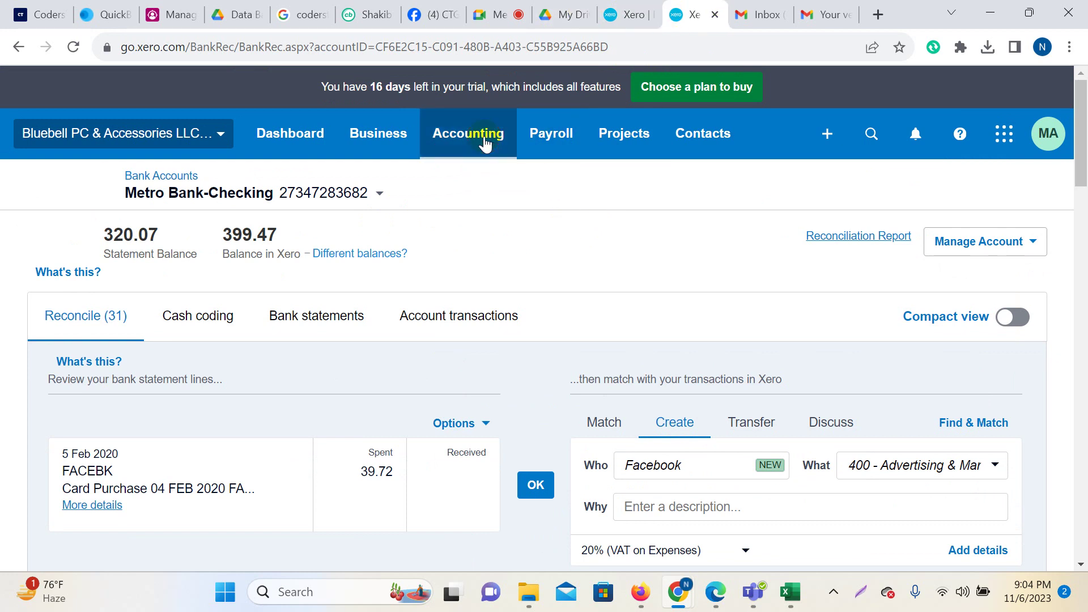
left_click(485, 144)
left_click(489, 192)
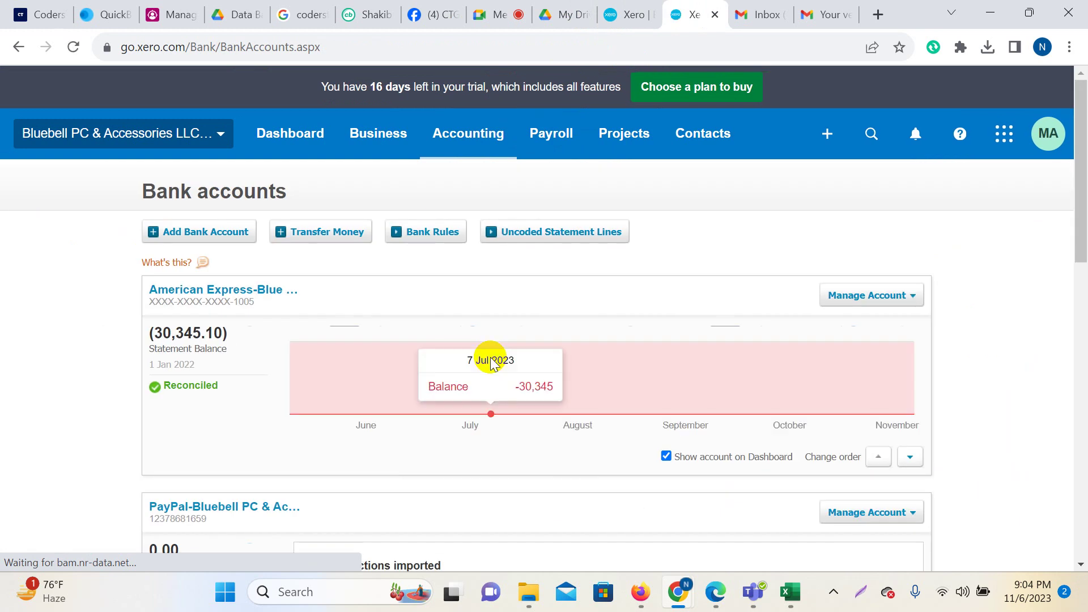
scroll(491, 362, "down", 8)
scroll(376, 357, "down", 3)
left_click(237, 331)
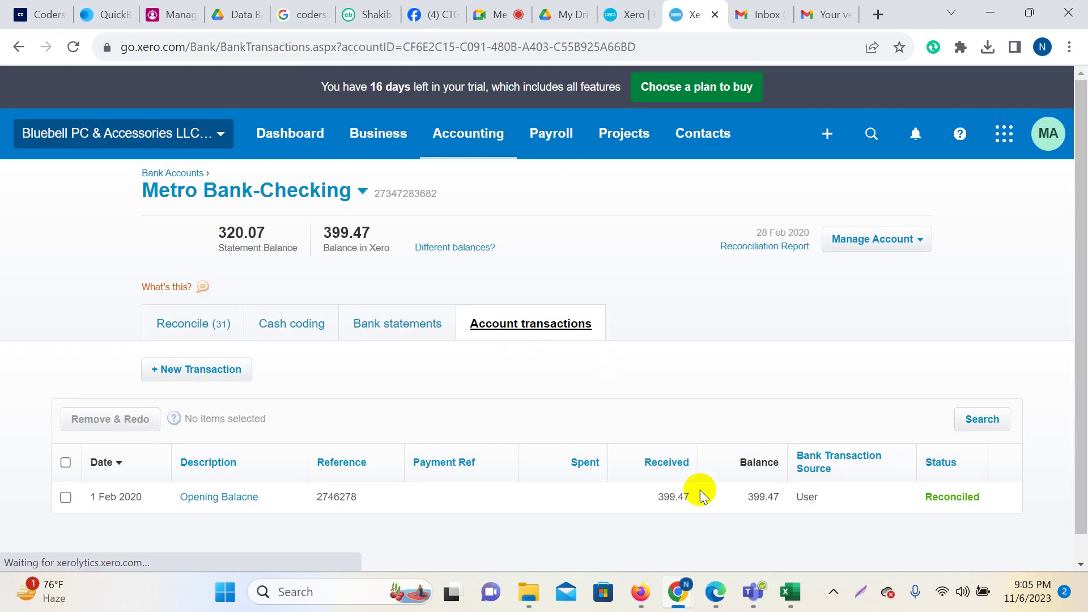
Start a new Spend Money transaction and copy the 39.72 amount from the reconciliation tab.
left_click(189, 370)
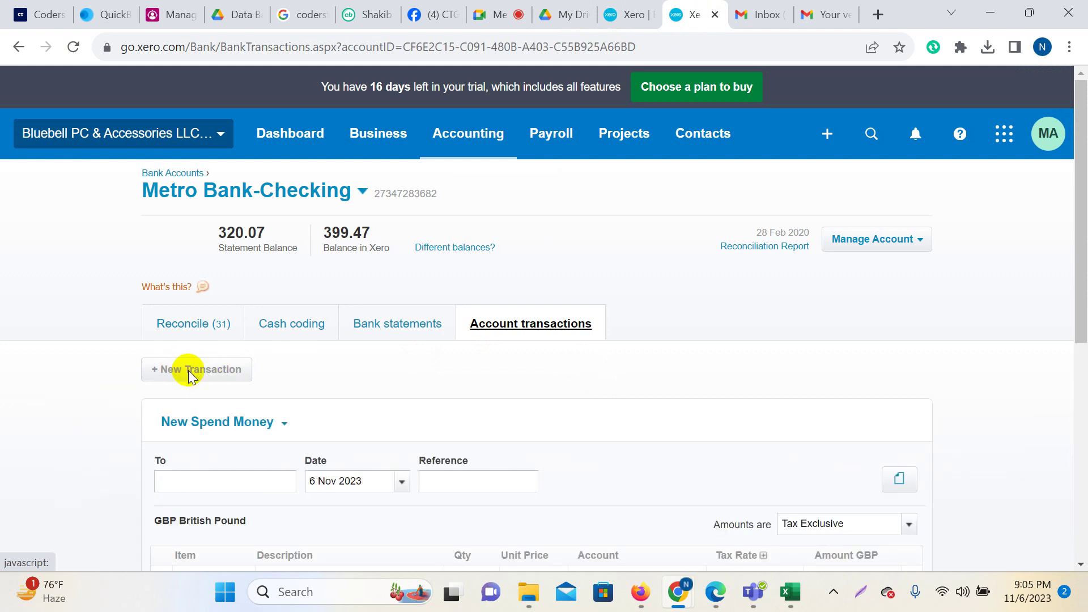
scroll(500, 369, "down", 3)
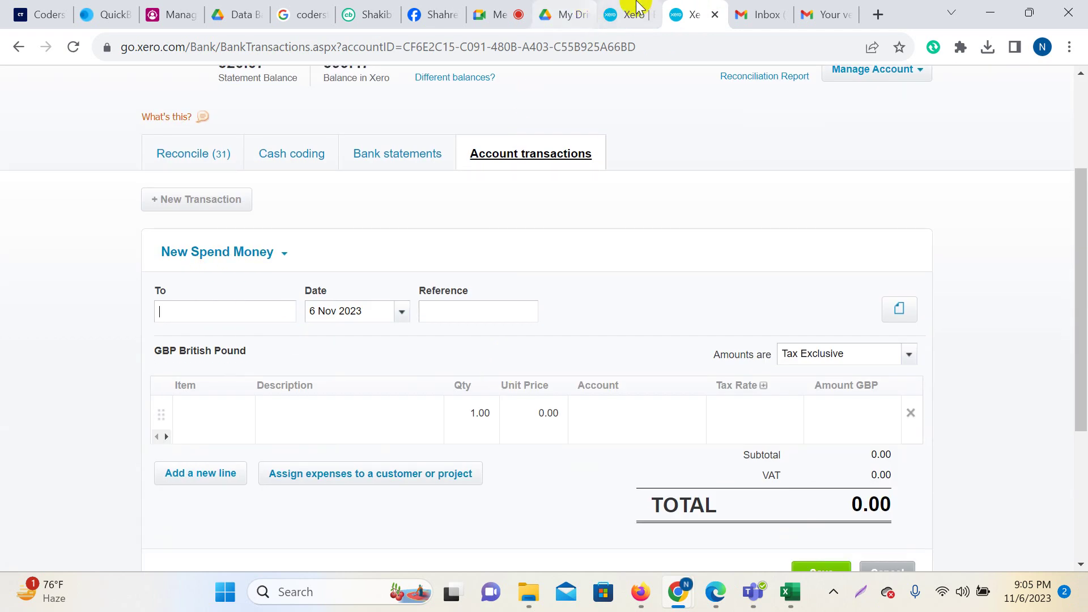
left_click(630, 14)
left_click_drag(364, 471, 400, 472)
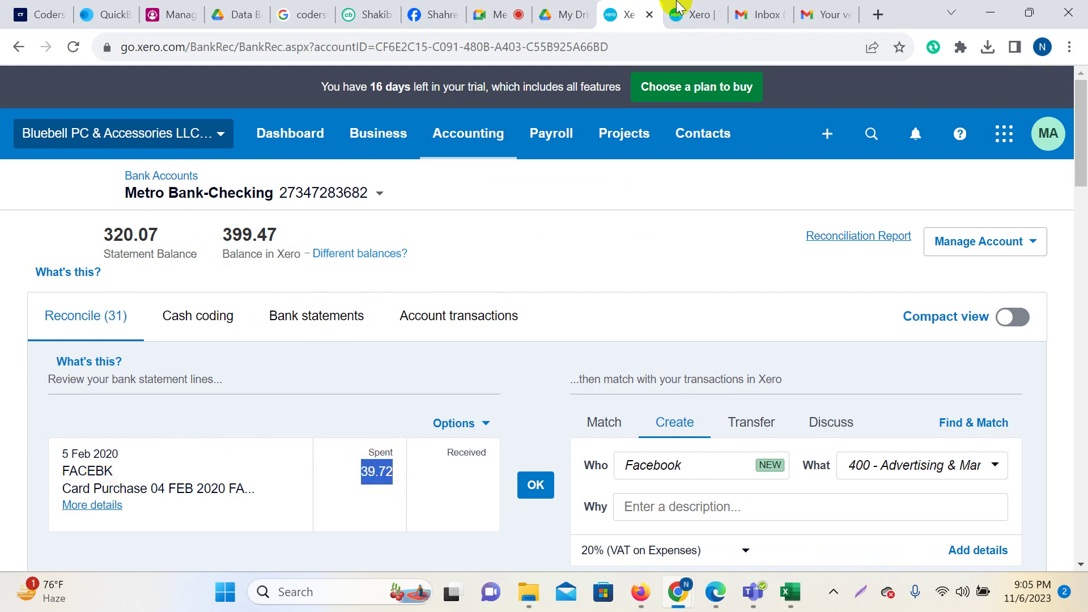
left_click(693, 11)
scroll(387, 352, "up", 3)
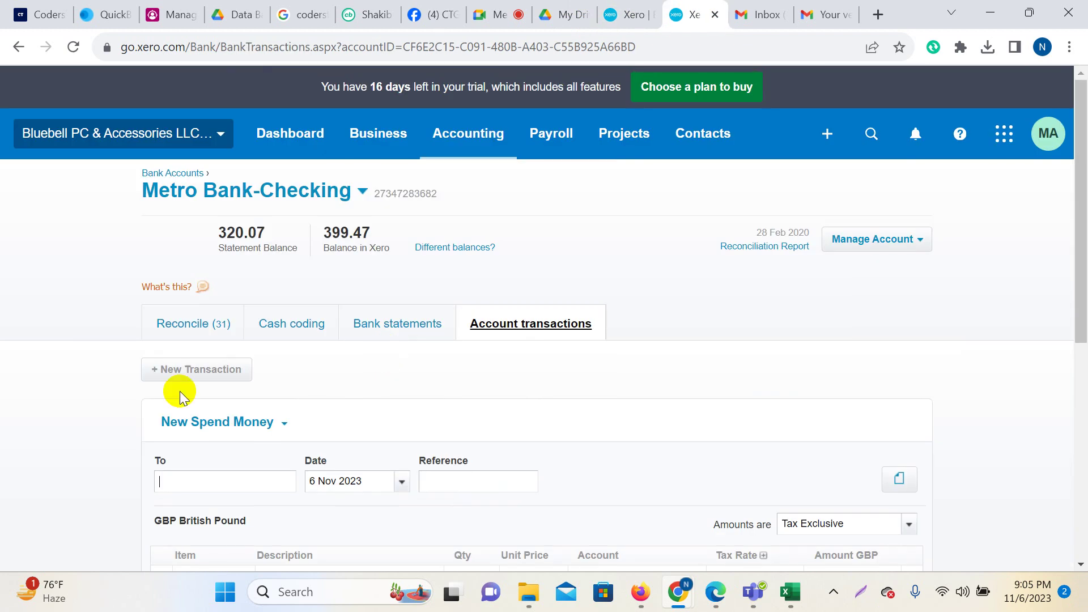
scroll(449, 381, "down", 3)
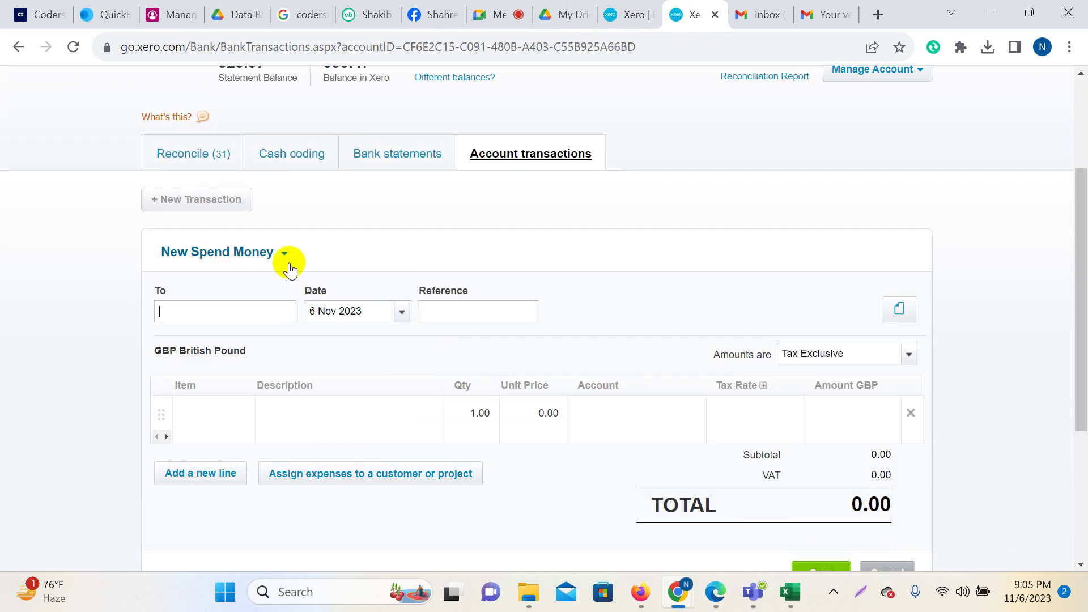
Check the transaction type options and To field, referring back to the reconciliation tab.
left_click(284, 254)
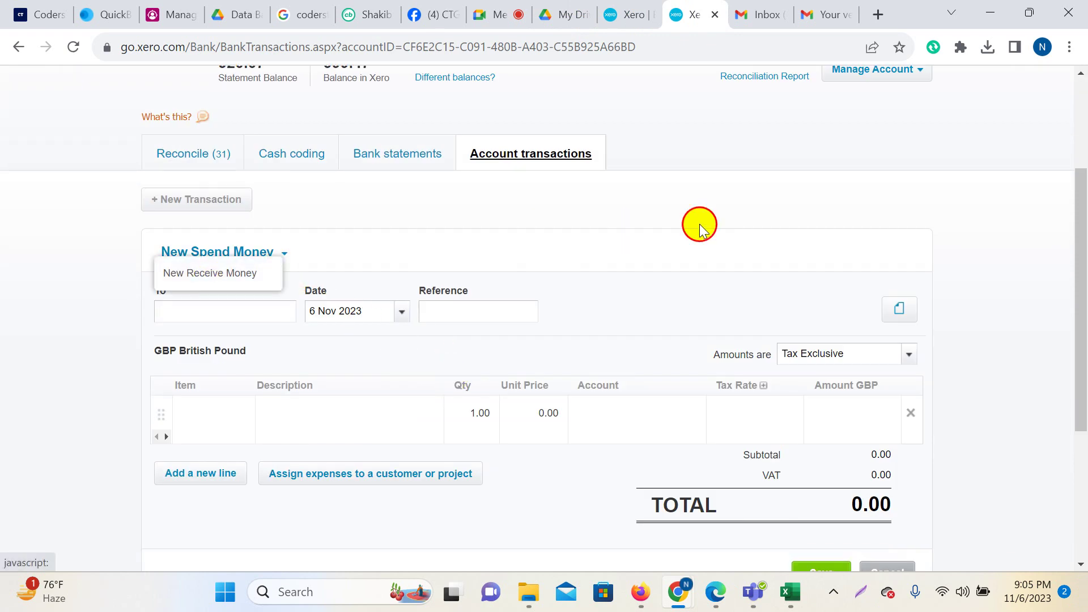
scroll(368, 339, "down", 2)
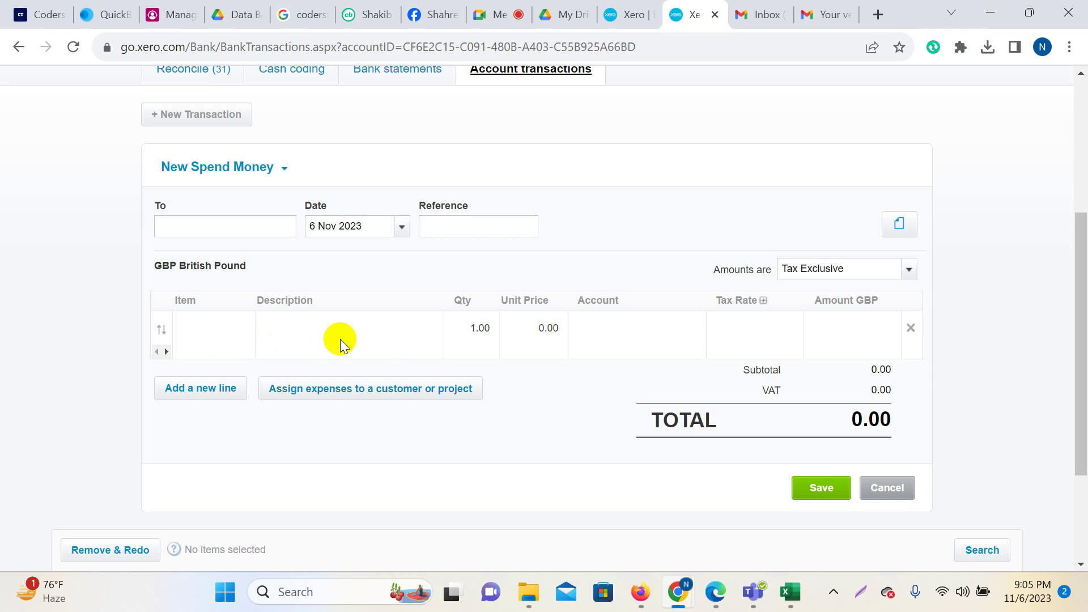
left_click(269, 226)
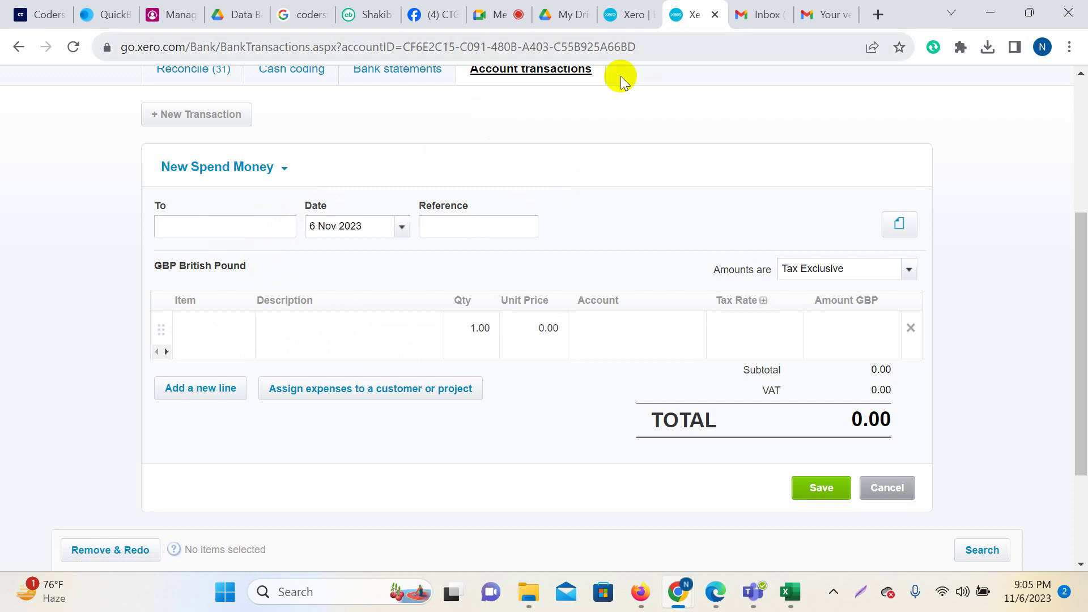
scroll(433, 363, "up", 2)
scroll(434, 363, "up", 2)
left_click(634, 8)
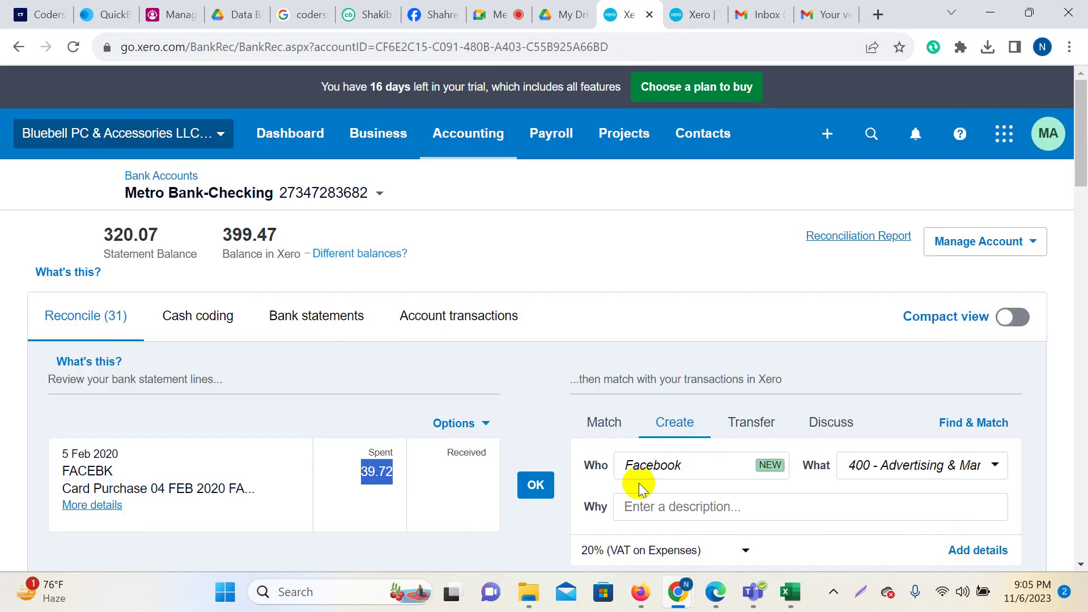
left_click(694, 14)
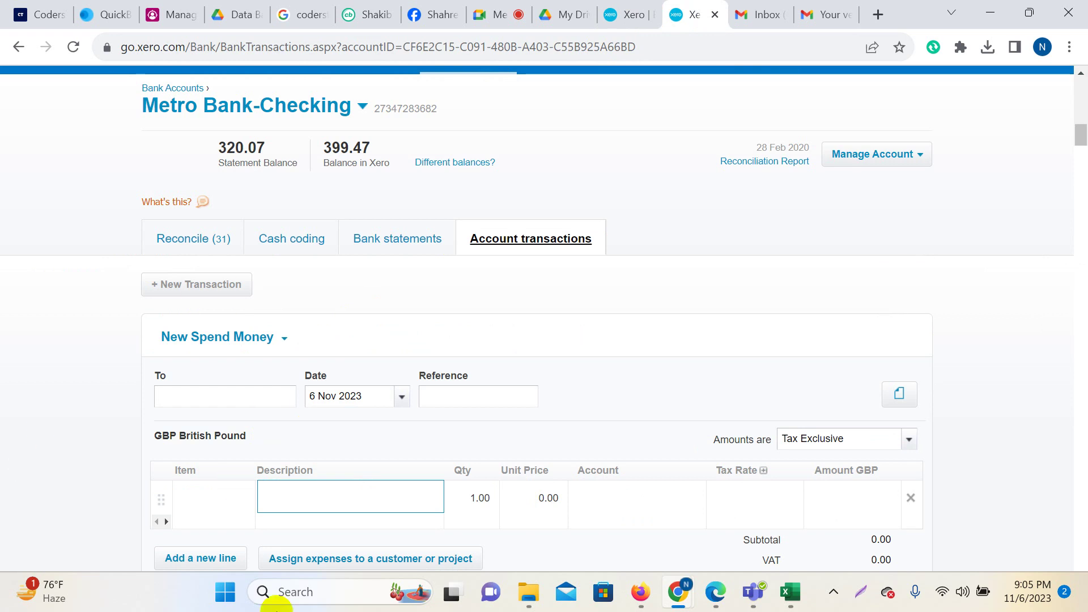
Add Facebooks as a new contact in the spend-money To field.
left_click(219, 400)
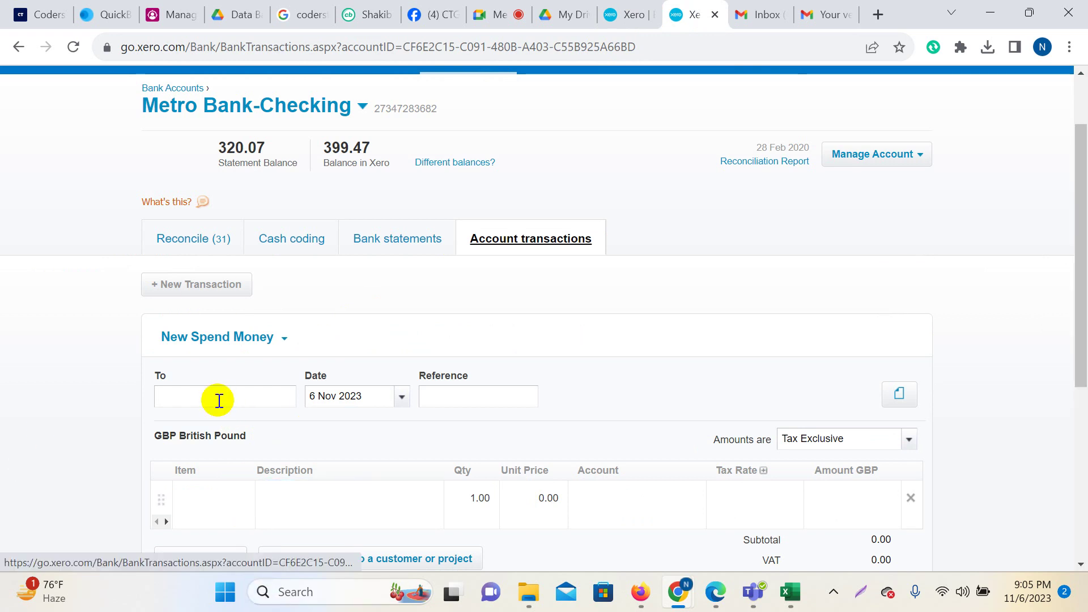
left_click(177, 394)
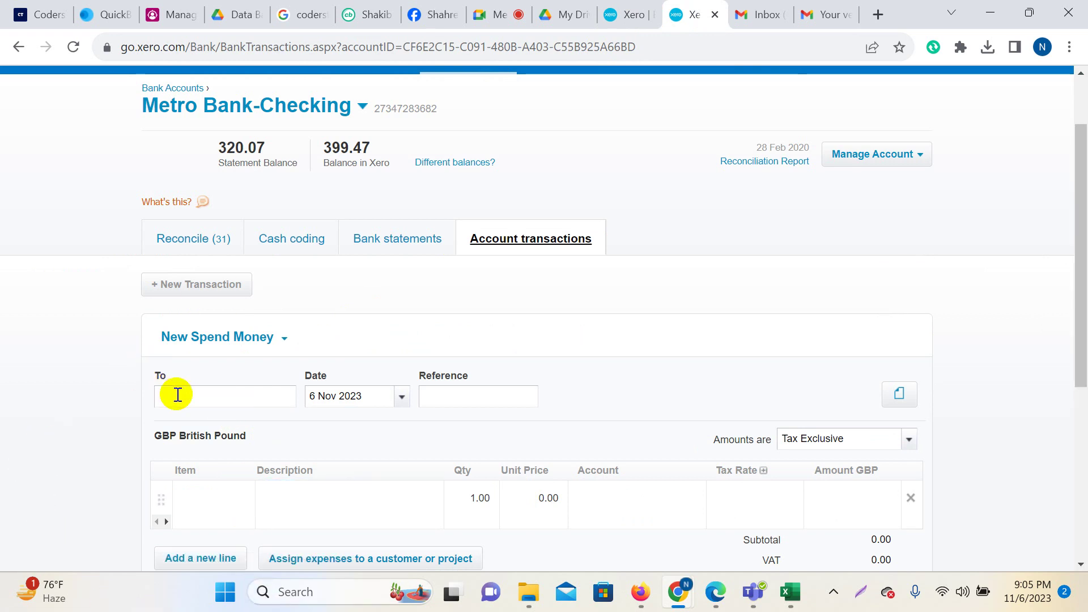
type("Facebooks")
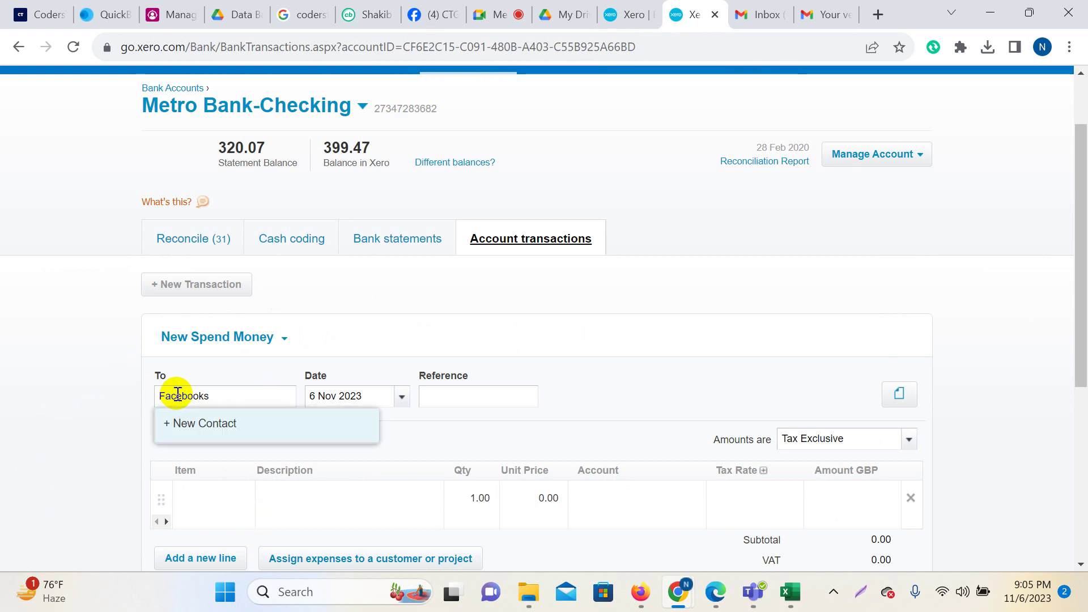
left_click(225, 420)
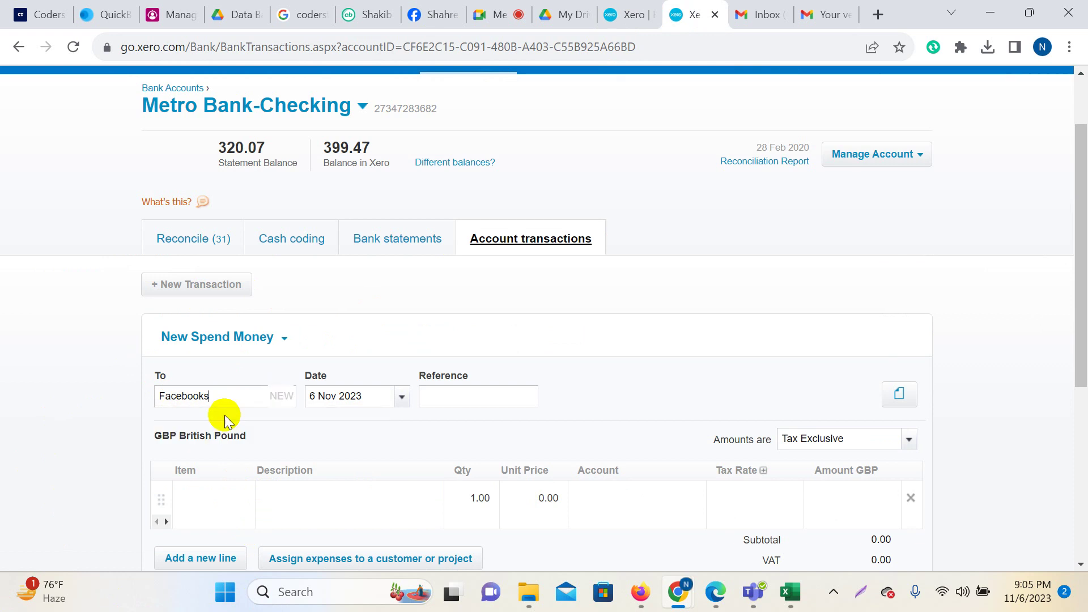
Date the transaction 5 Feb 2020, checking the FACEBK statement line's date.
left_click(402, 398)
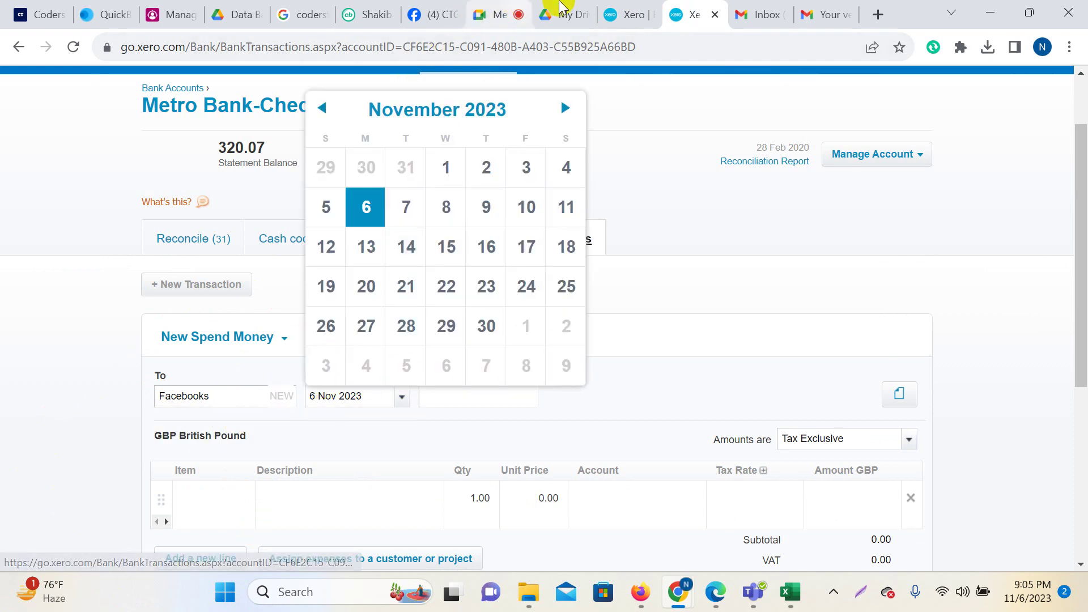
left_click(638, 8)
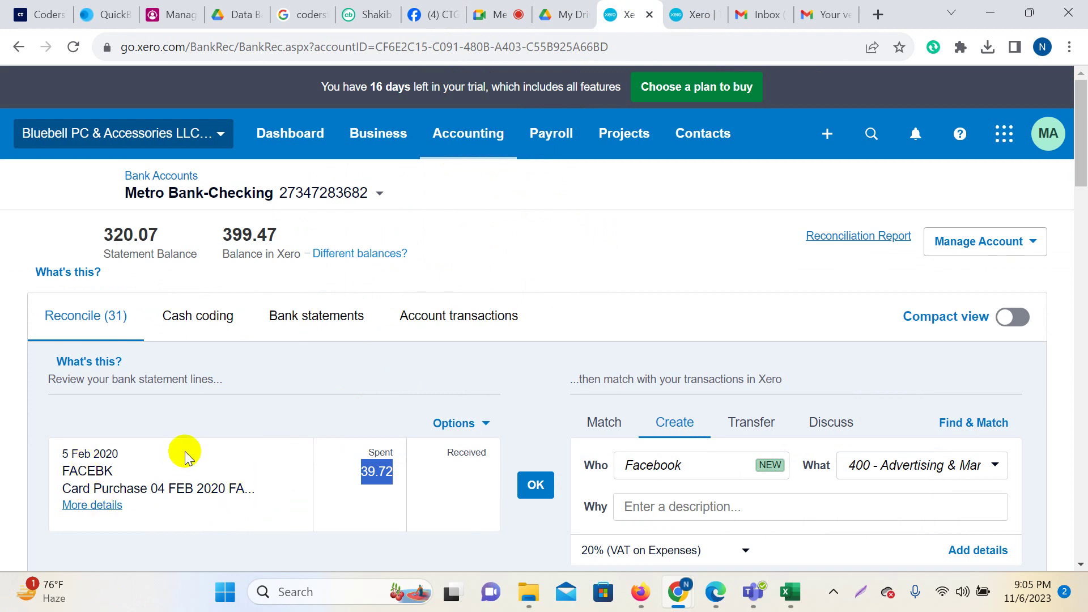
left_click(566, 13)
left_click(637, 9)
left_click(701, 11)
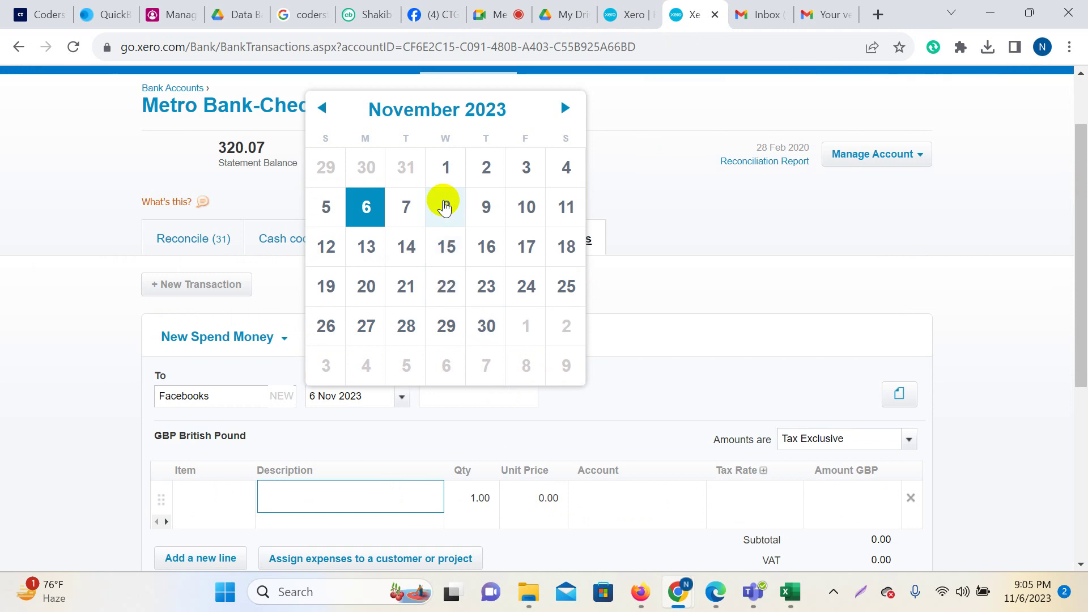
left_click(432, 113)
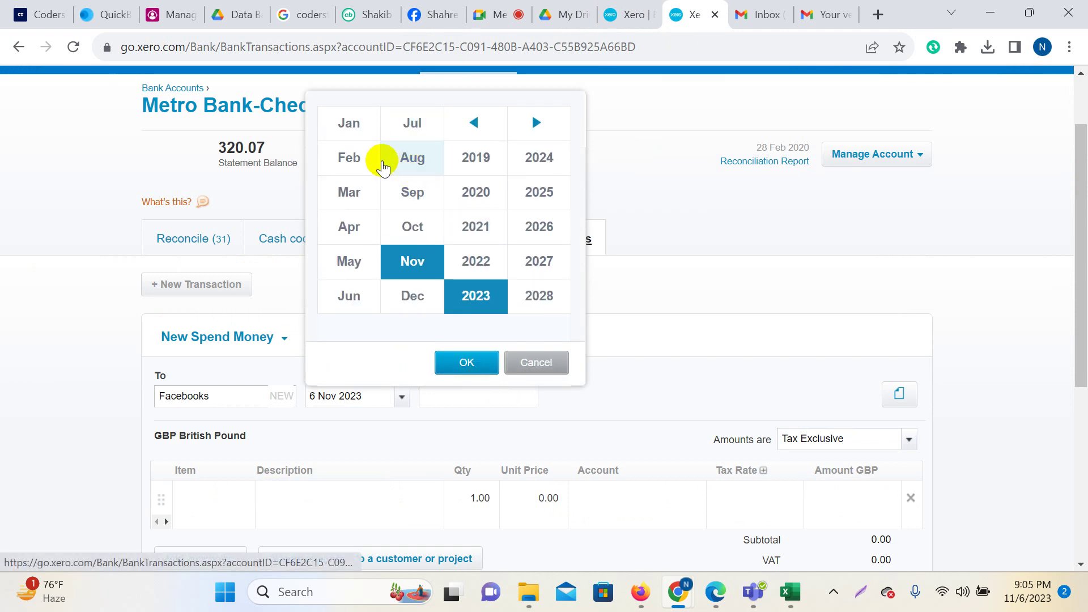
left_click(355, 164)
left_click(468, 193)
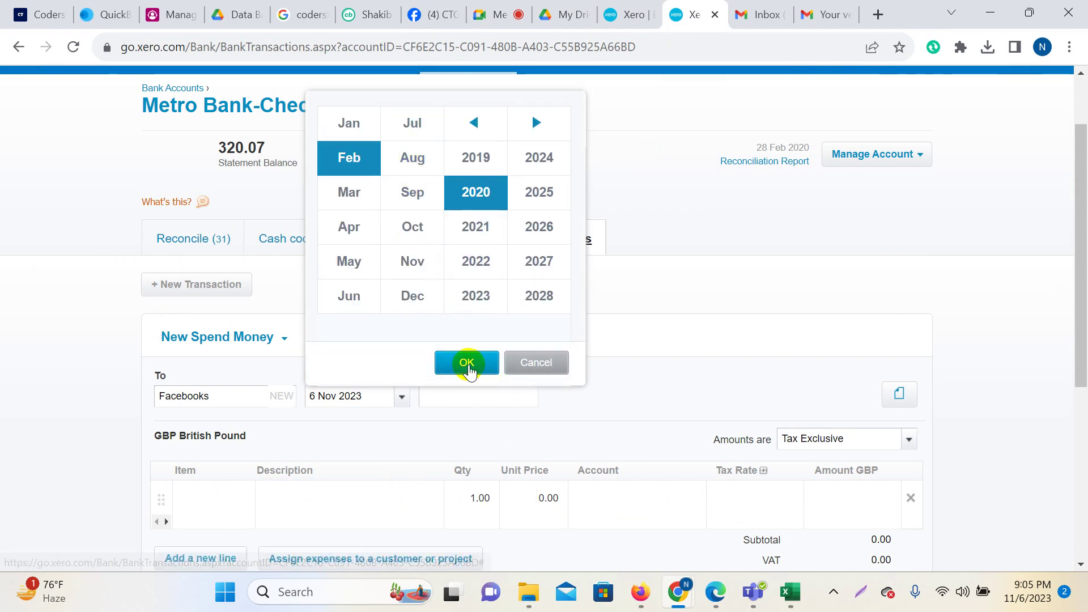
left_click(468, 365)
left_click(447, 205)
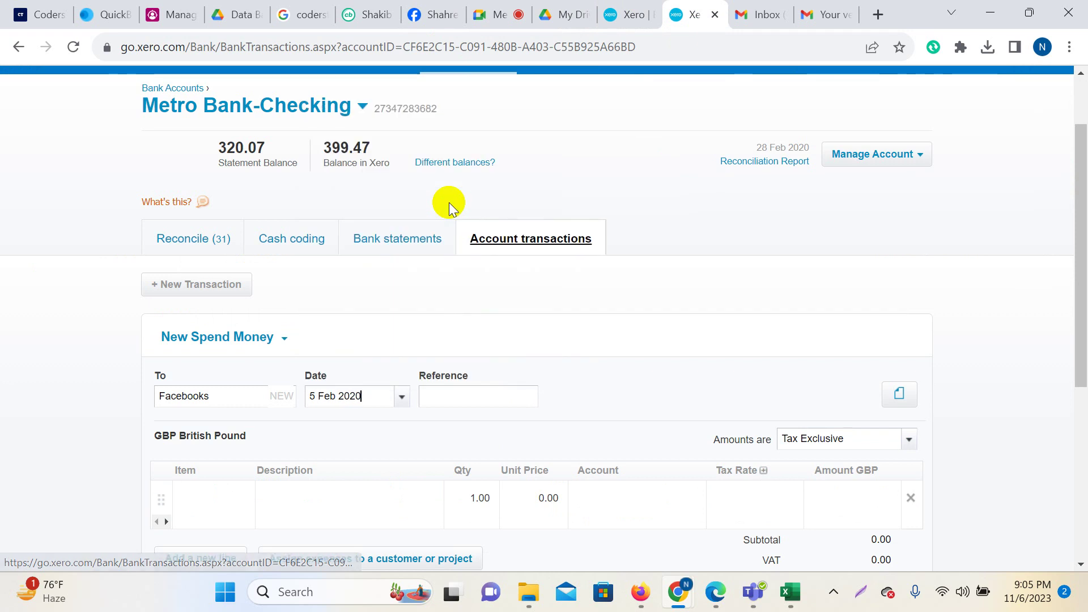
left_click(437, 397)
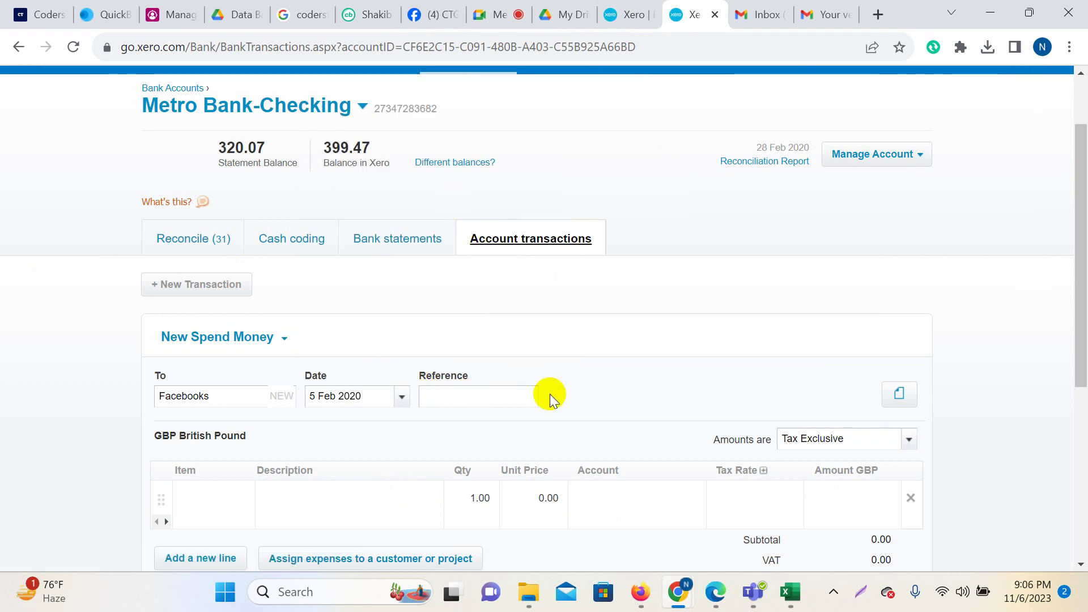
scroll(549, 393, "down", 2)
Copy the FACEBK card purchase description into the spend-money line's Description.
left_click(629, 14)
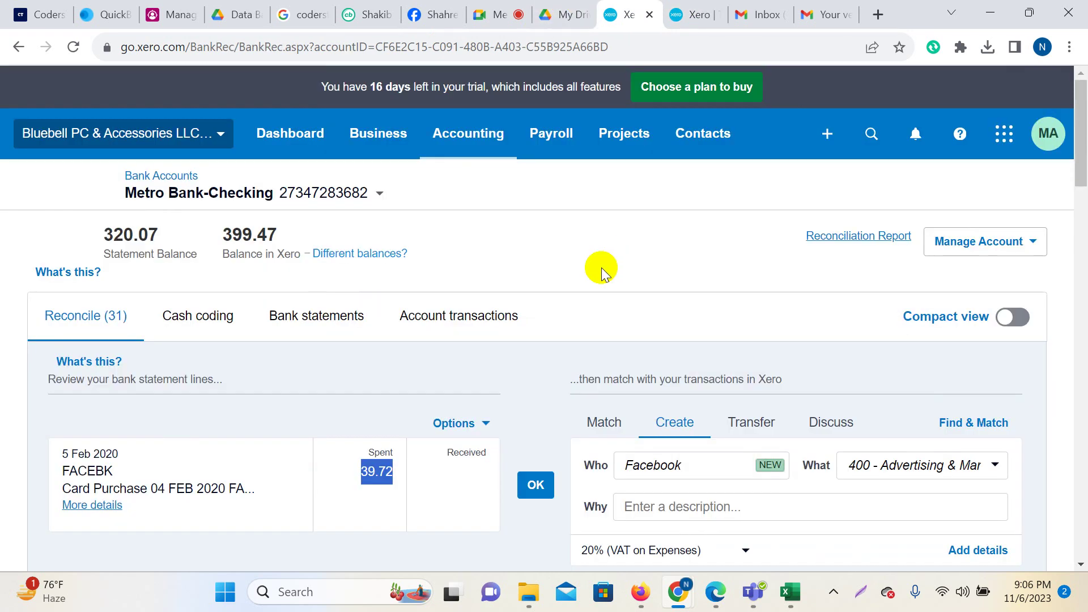
scroll(358, 433, "down", 3)
left_click_drag(71, 315, 267, 334)
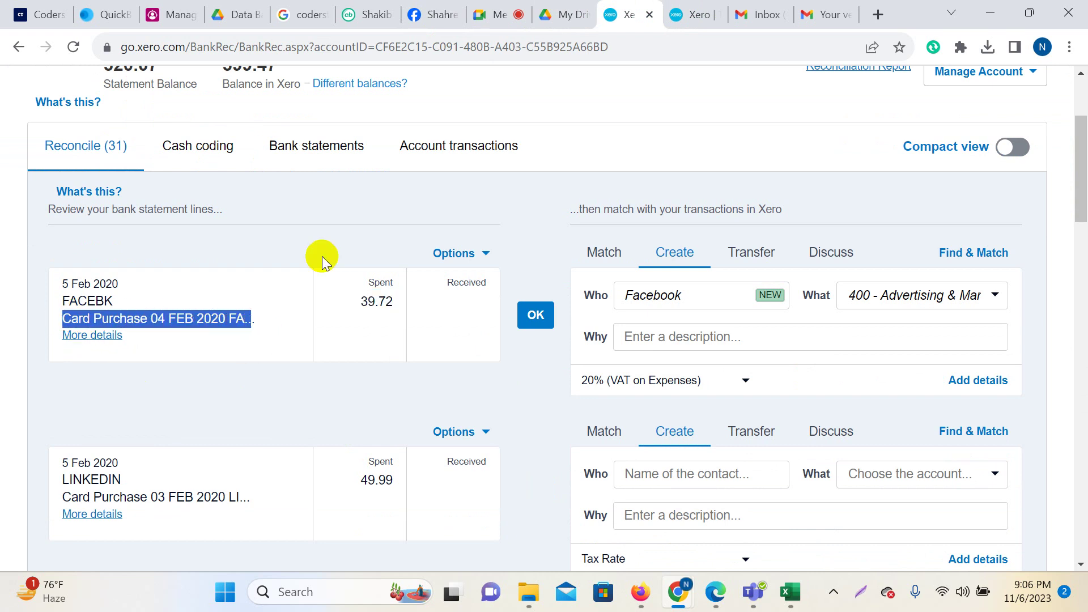
left_click(691, 14)
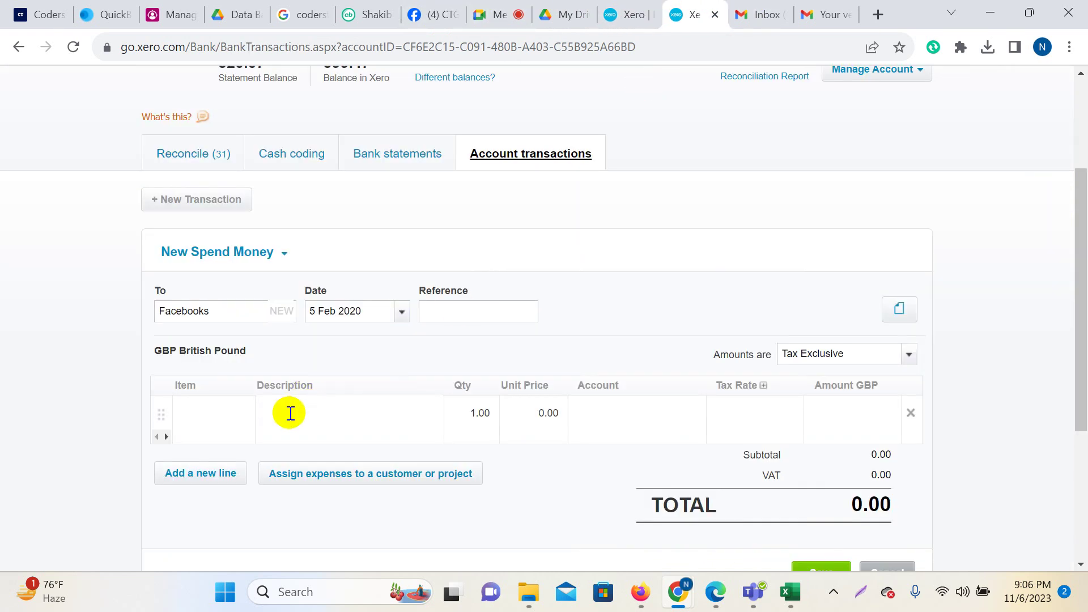
type("Card Purchase 04 FEB 2020 FA..")
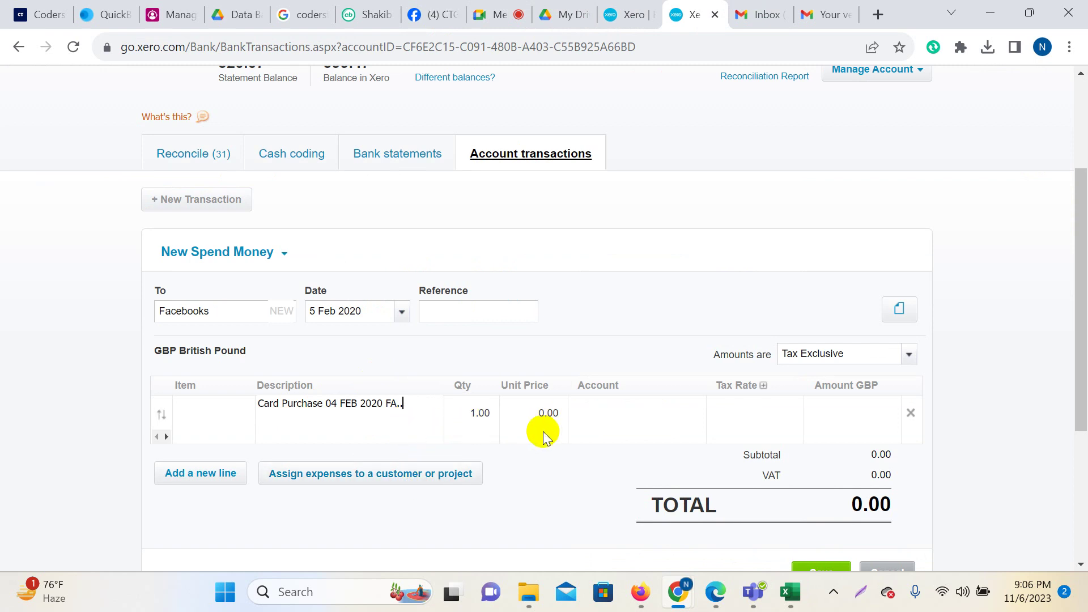
Enter 39.72 as the line's unit price.
left_click(535, 425)
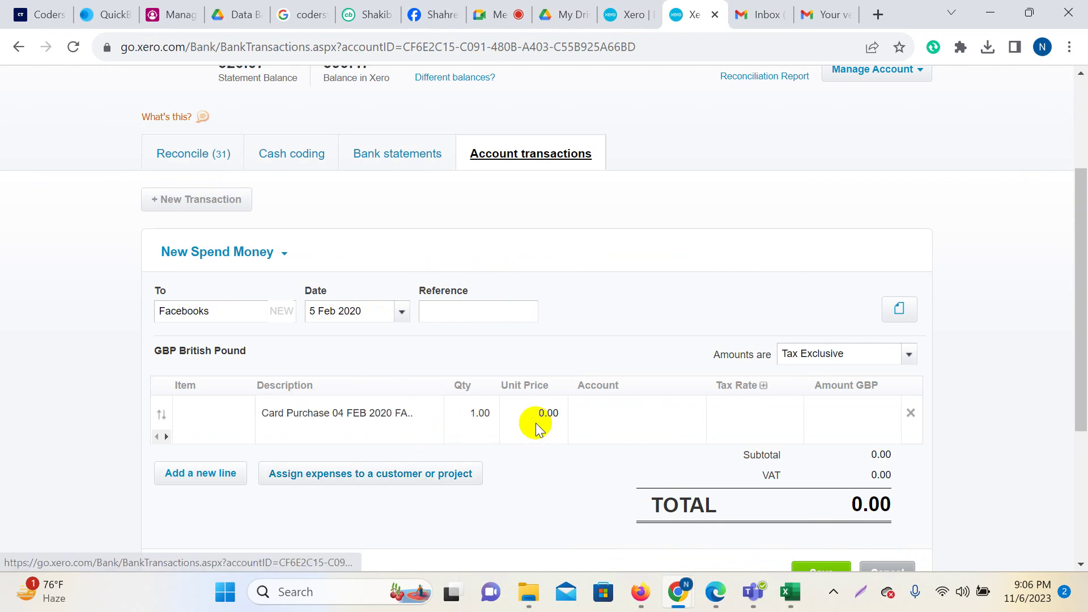
left_click(630, 7)
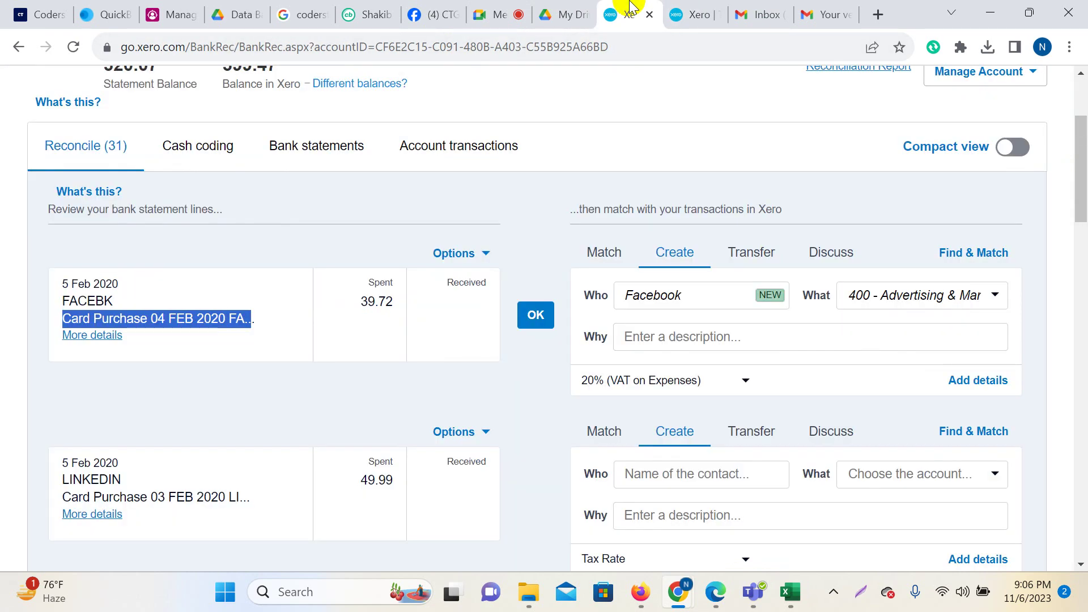
key("ctrl+Tab")
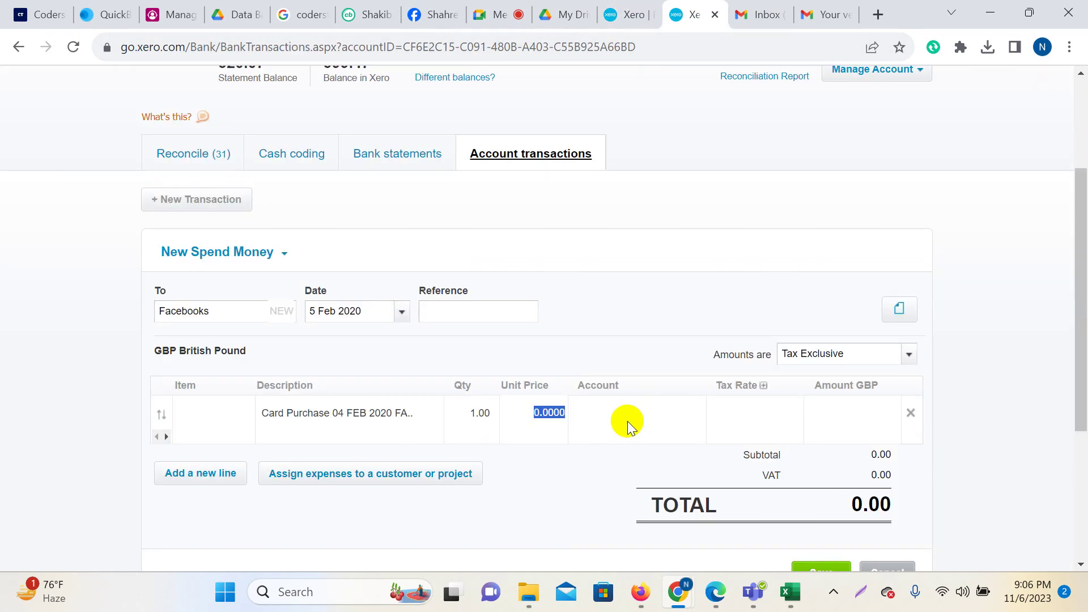
type("39.72")
left_click(73, 323)
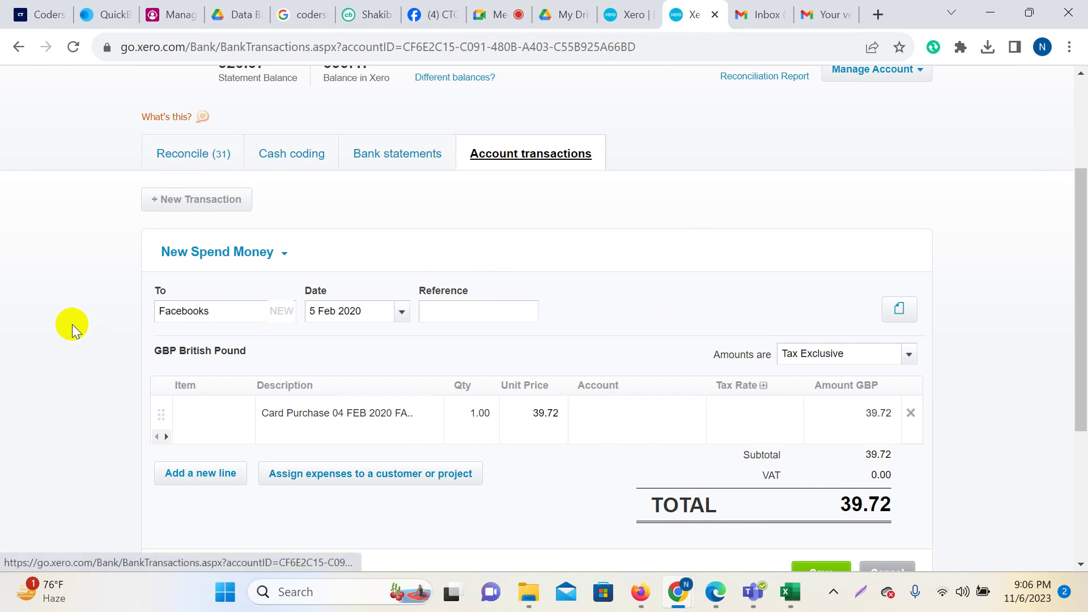
Set account 400 - Advertising & Marketing and No VAT, then save the transaction.
left_click(627, 413)
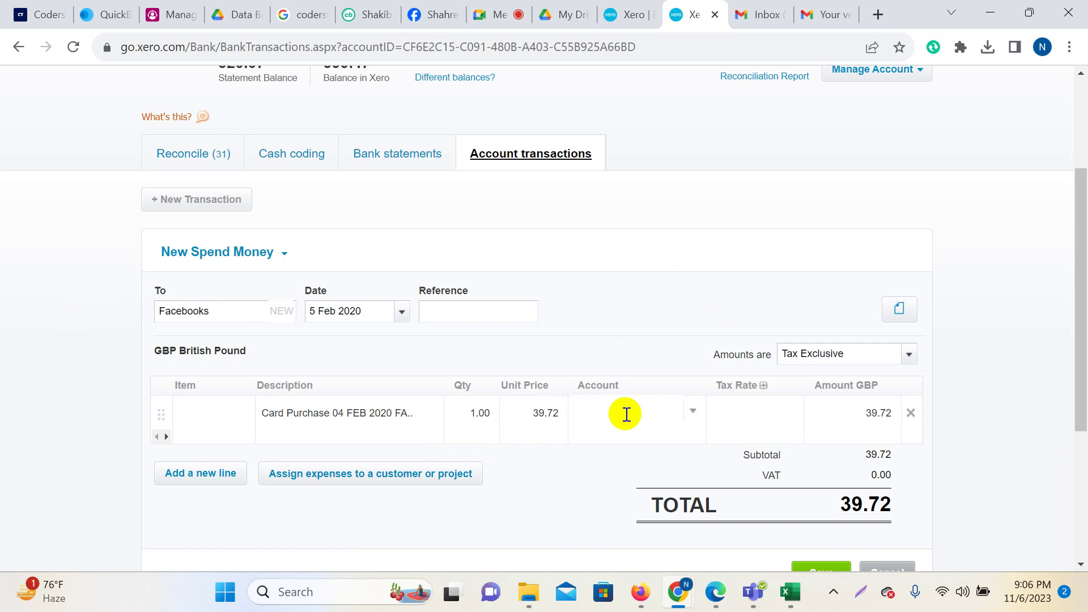
type("Av")
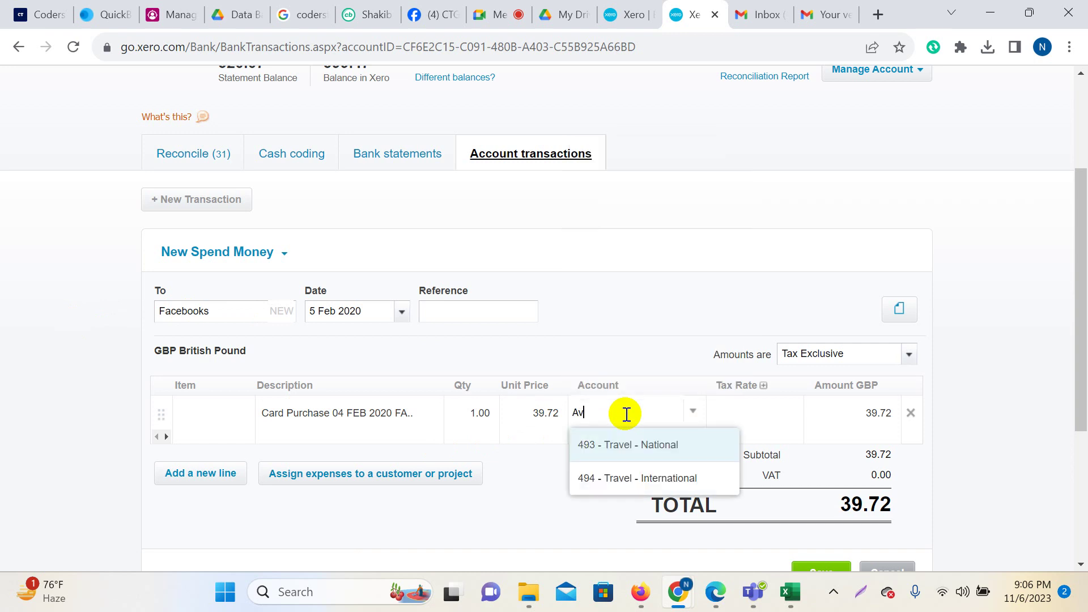
type("de")
key("BackSpace")
key("BackSpace")
key("BackSpace")
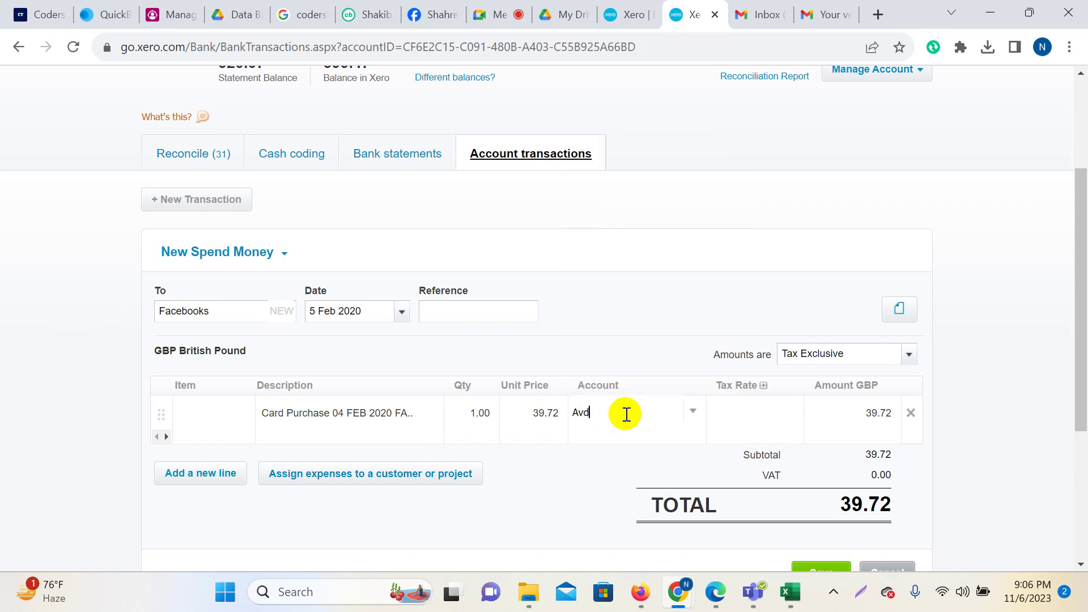
type("dver")
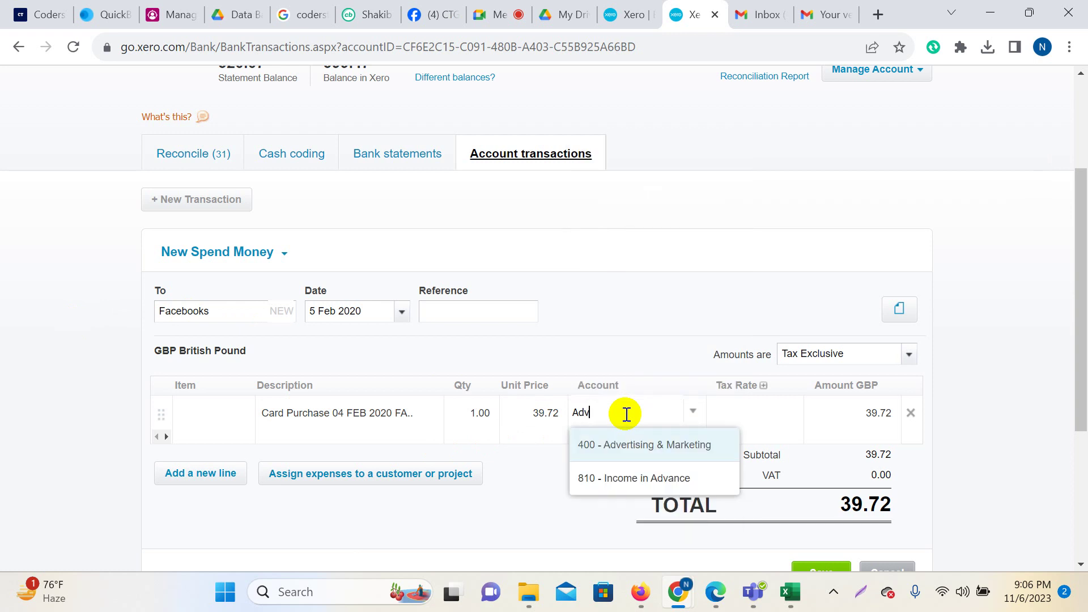
key("Return")
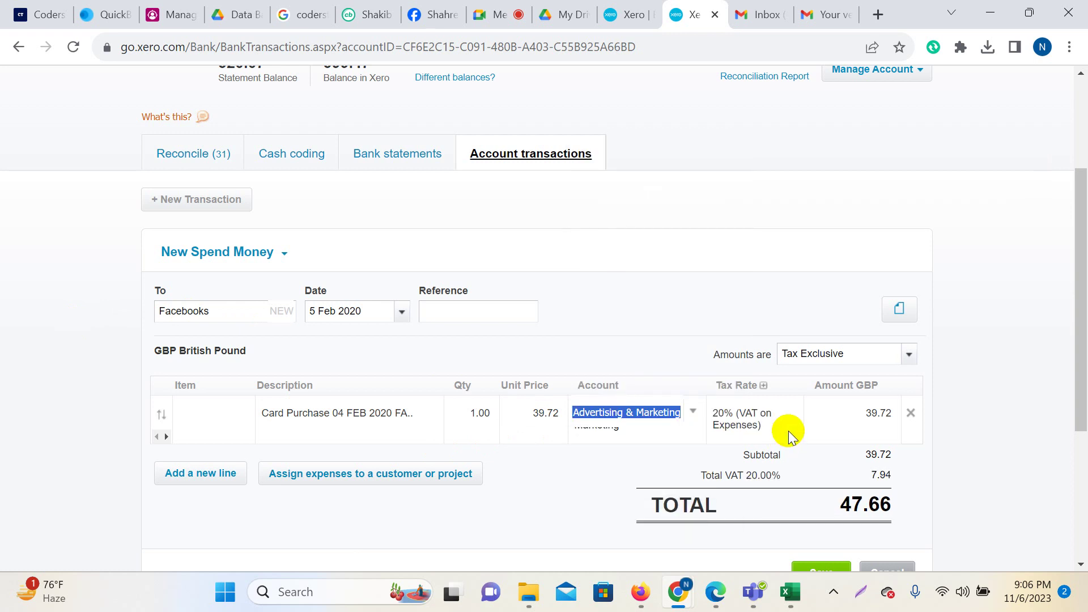
left_click(739, 416)
type("no")
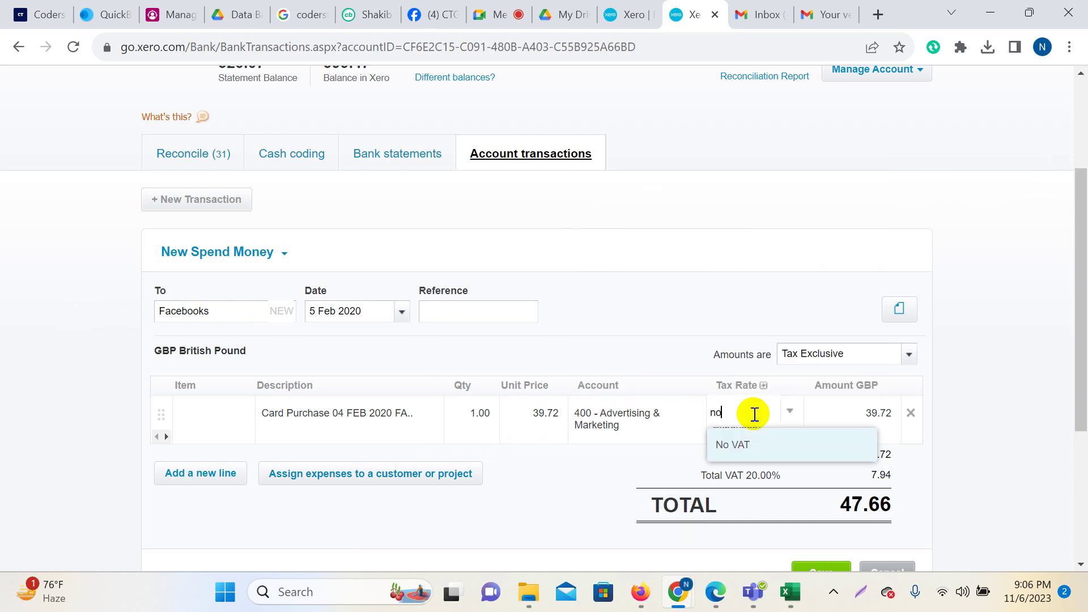
left_click(745, 446)
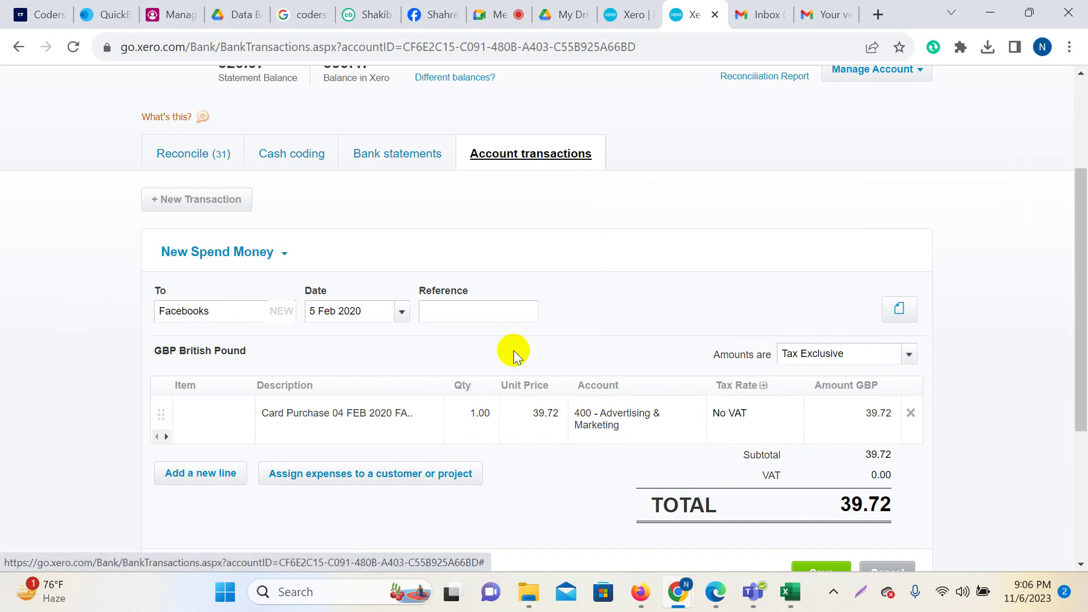
scroll(516, 350, "down", 4)
left_click(822, 330)
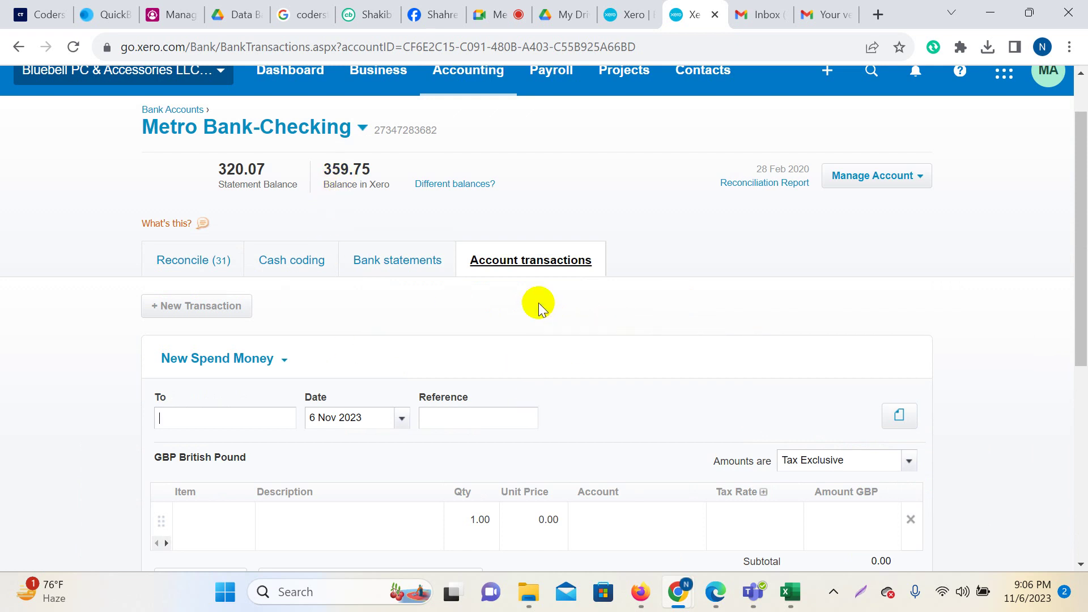
View the account transactions list showing the unreconciled Facebooks 39.72 payment.
scroll(547, 306, "down", 5)
scroll(638, 348, "up", 6)
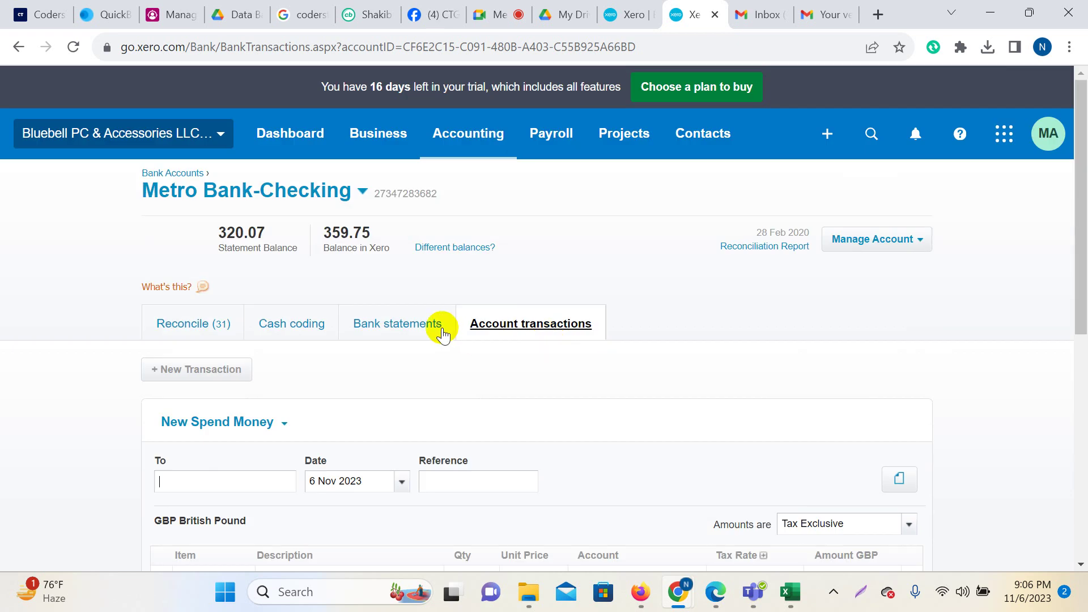
left_click(501, 330)
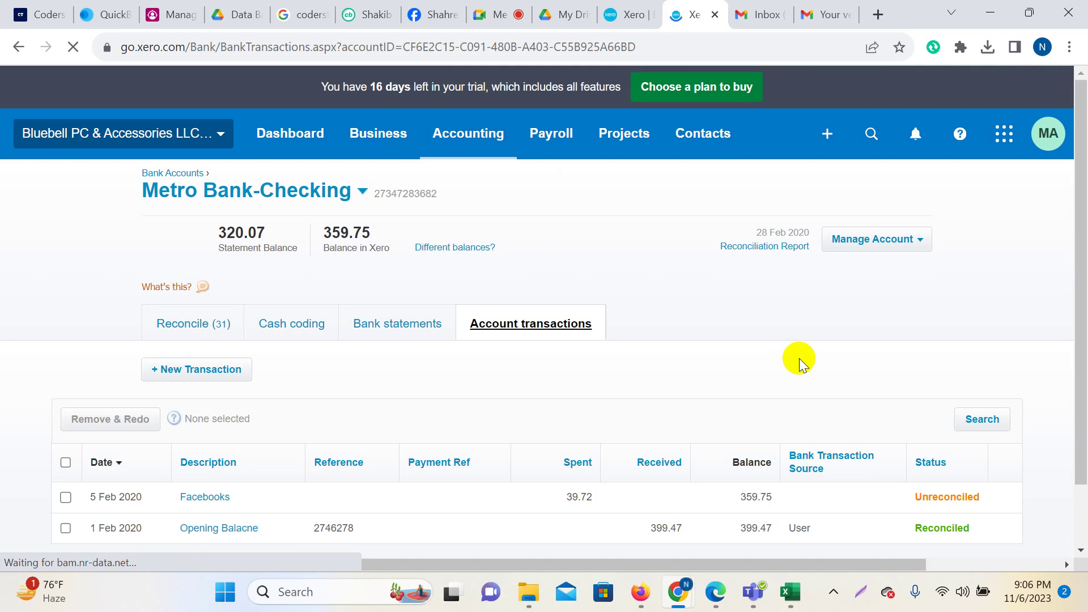
scroll(624, 403, "down", 1)
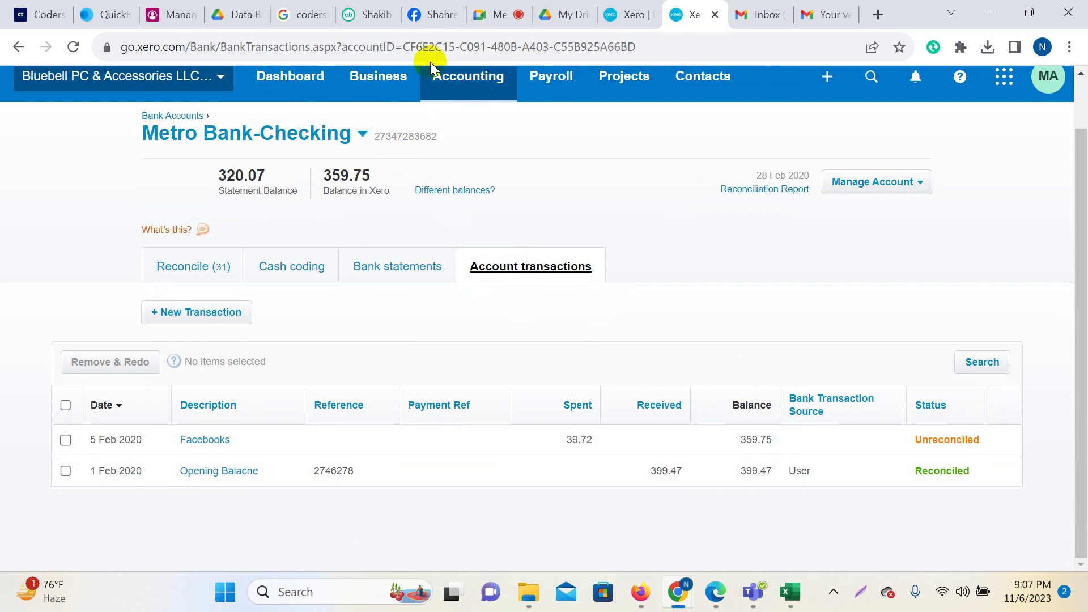
Match the FACEBK 39.72 statement line to the Facebooks spend and confirm with OK.
left_click(633, 13)
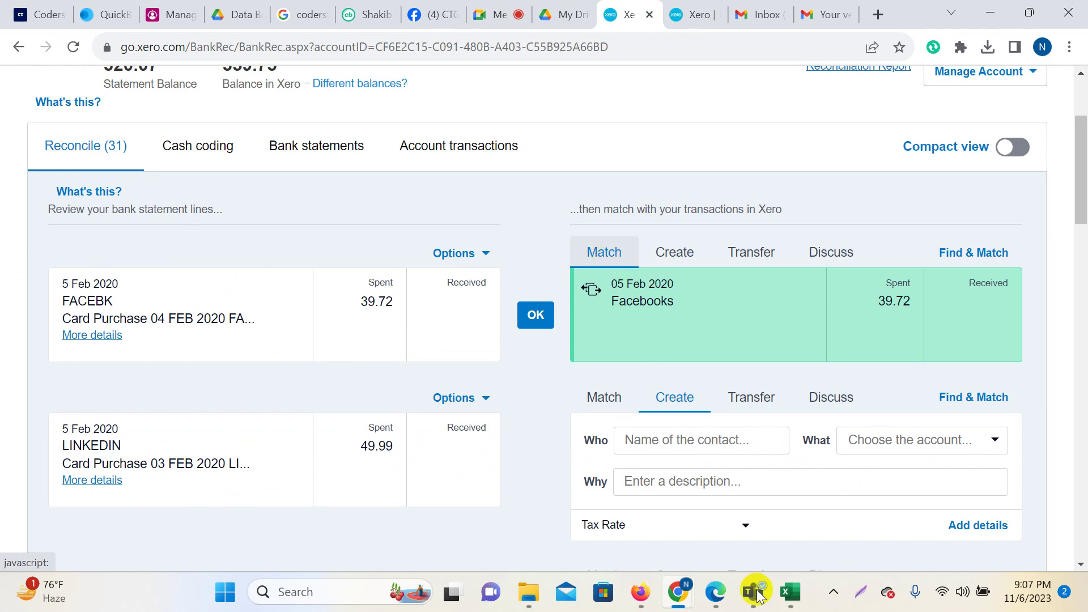
left_click(536, 315)
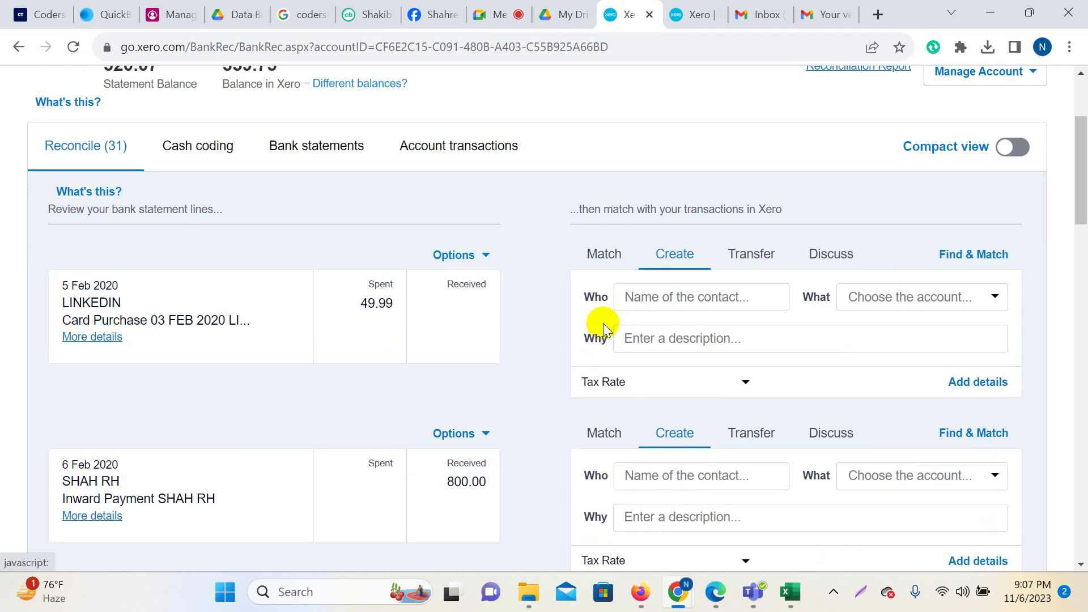
scroll(682, 424, "down", 15)
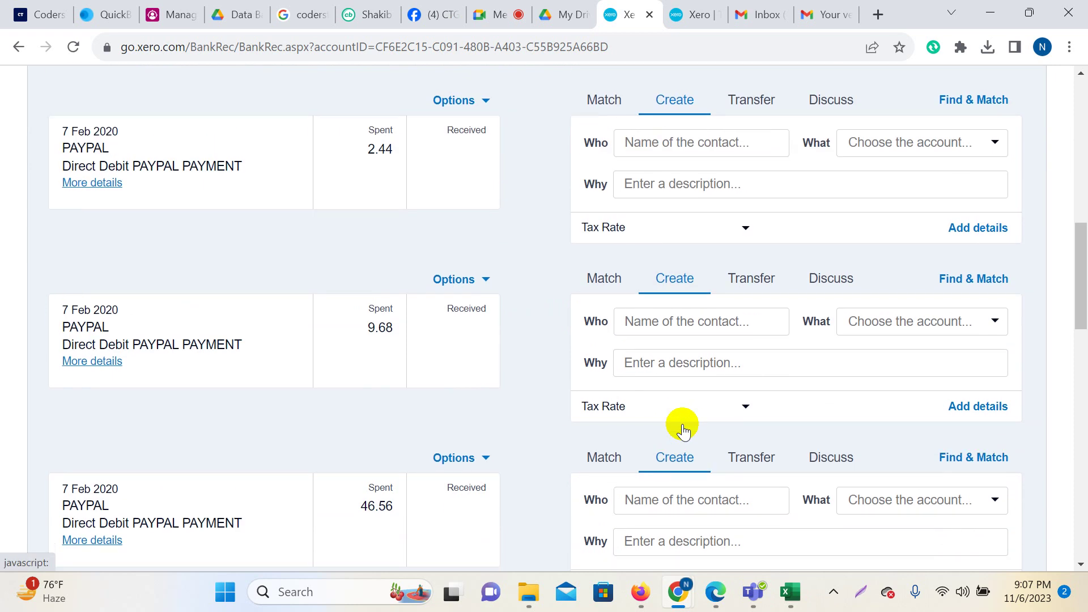
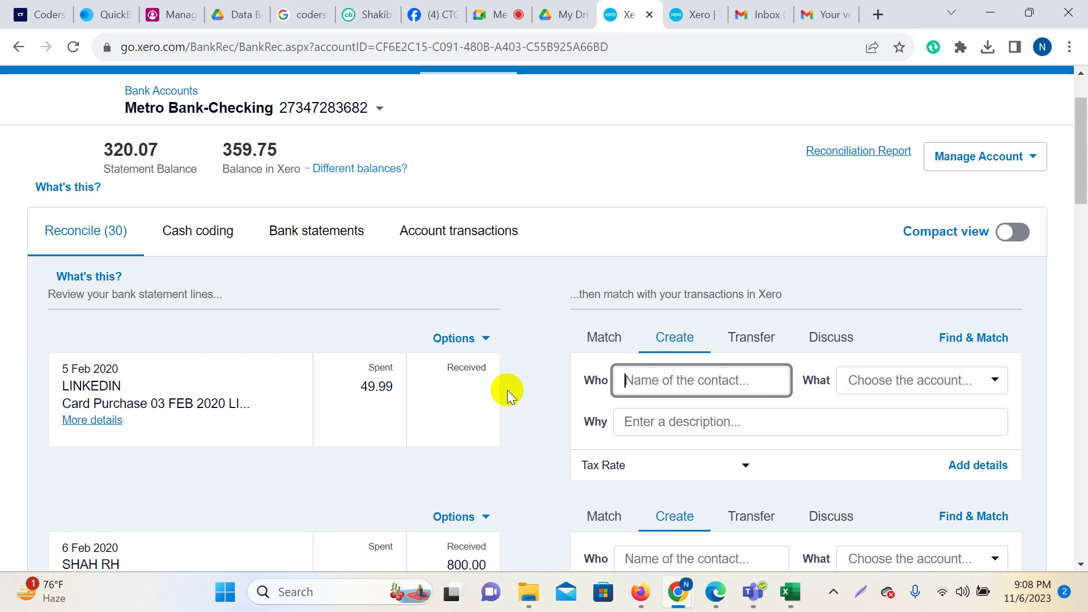
Review the full details of the 5 Feb LINKEDIN 49.99 statement line.
scroll(508, 390, "down", 3)
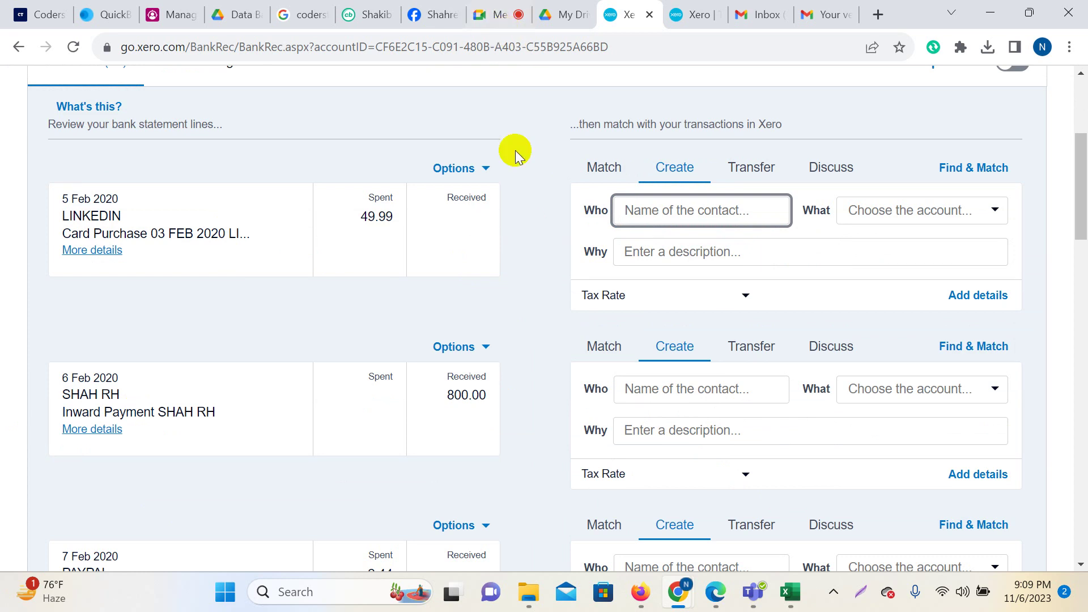
scroll(532, 223, "up", 3)
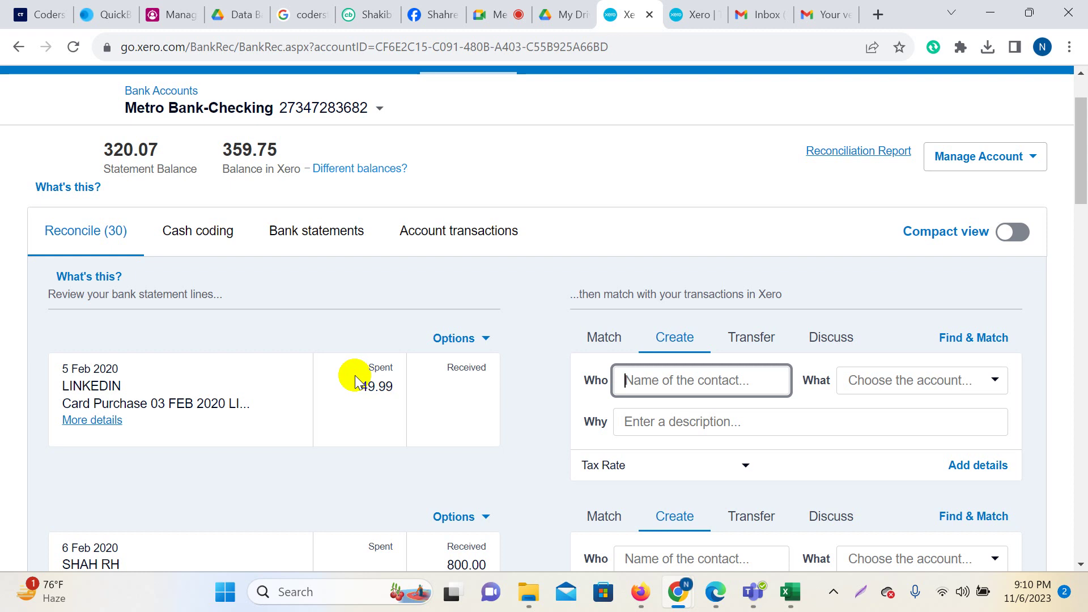
scroll(595, 400, "down", 8)
scroll(626, 384, "up", 6)
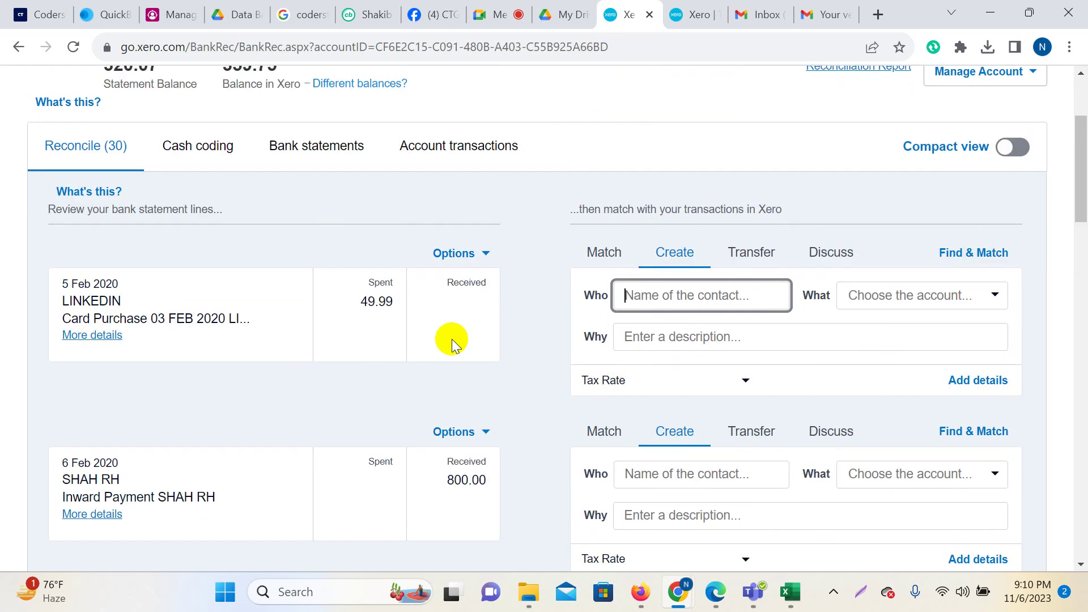
left_click(563, 332)
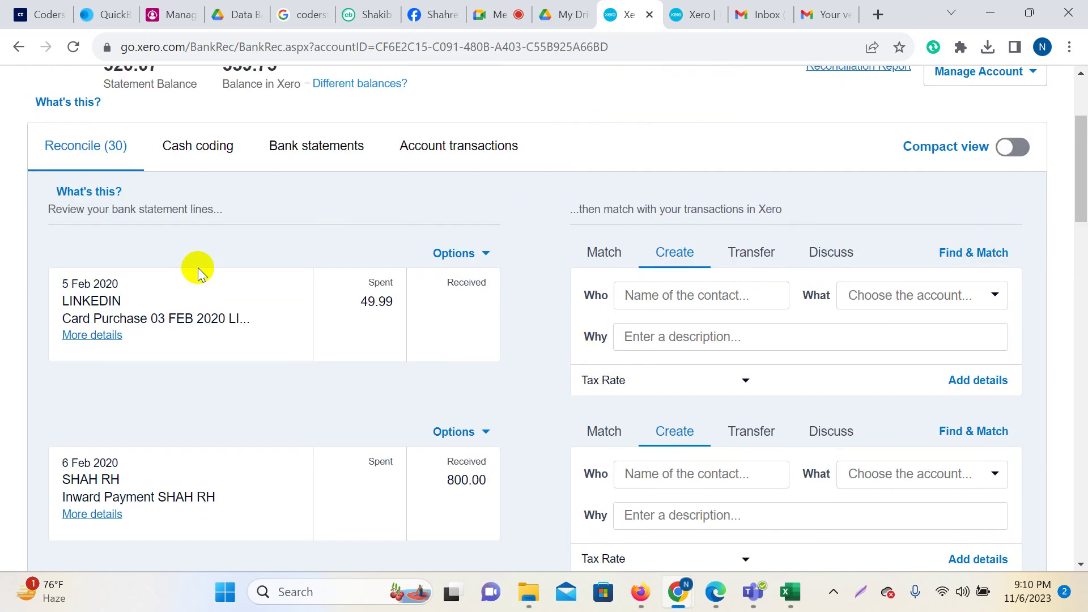
left_click(92, 334)
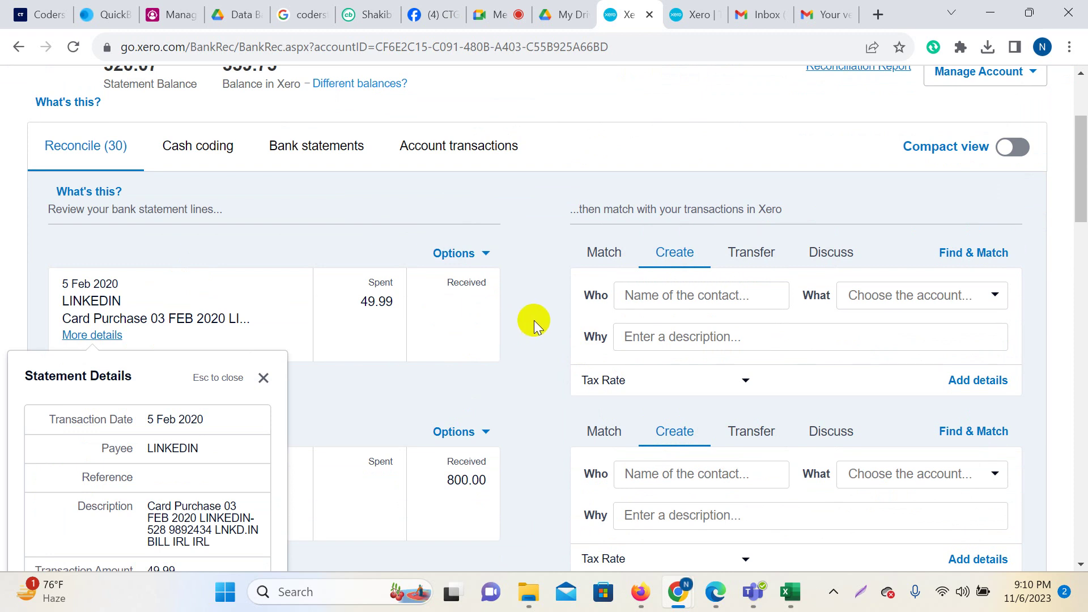
left_click(264, 378)
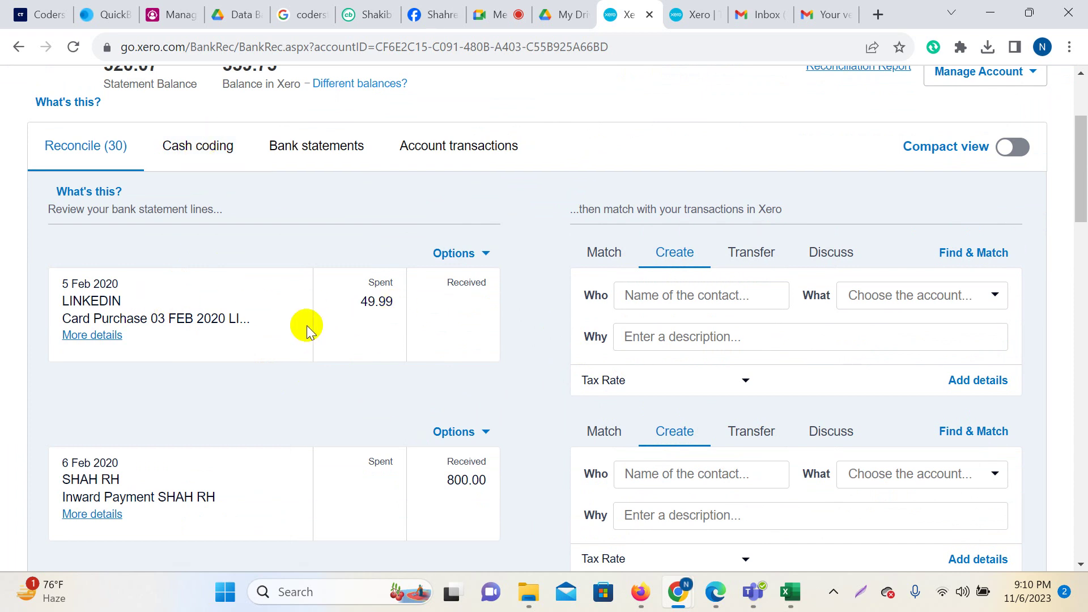
scroll(505, 418, "up", 2)
scroll(981, 397, "down", 2)
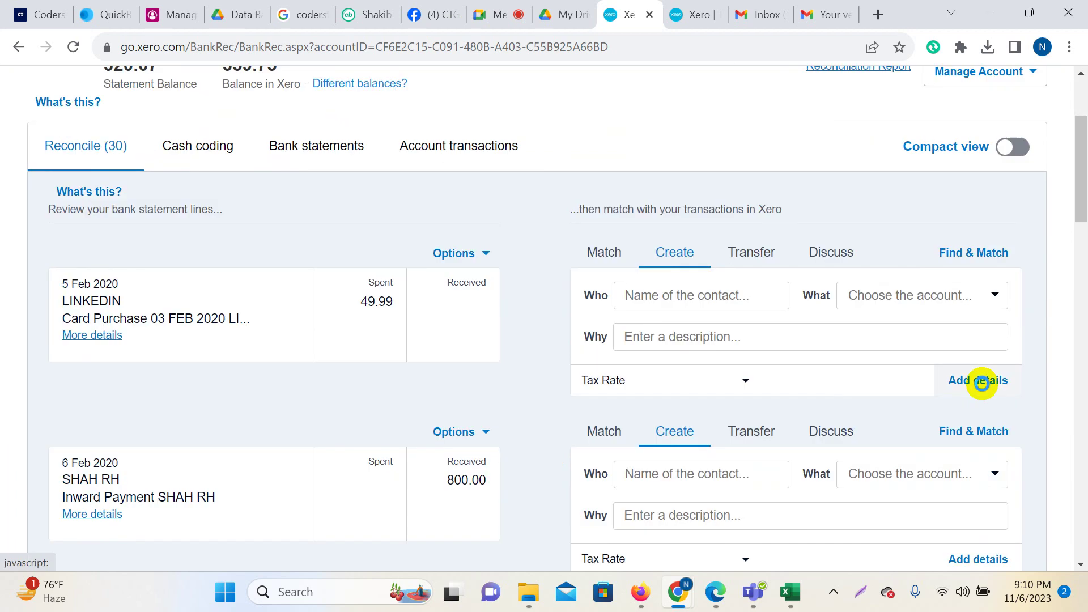
Annotate the screen, outlining the LINKEDIN line, its coding form, and the match, create and transfer options.
key("Print")
mouse_move(0, 0)
left_mouse_down()
mouse_move(911, 431)
mouse_move(1083, 607)
left_mouse_up()
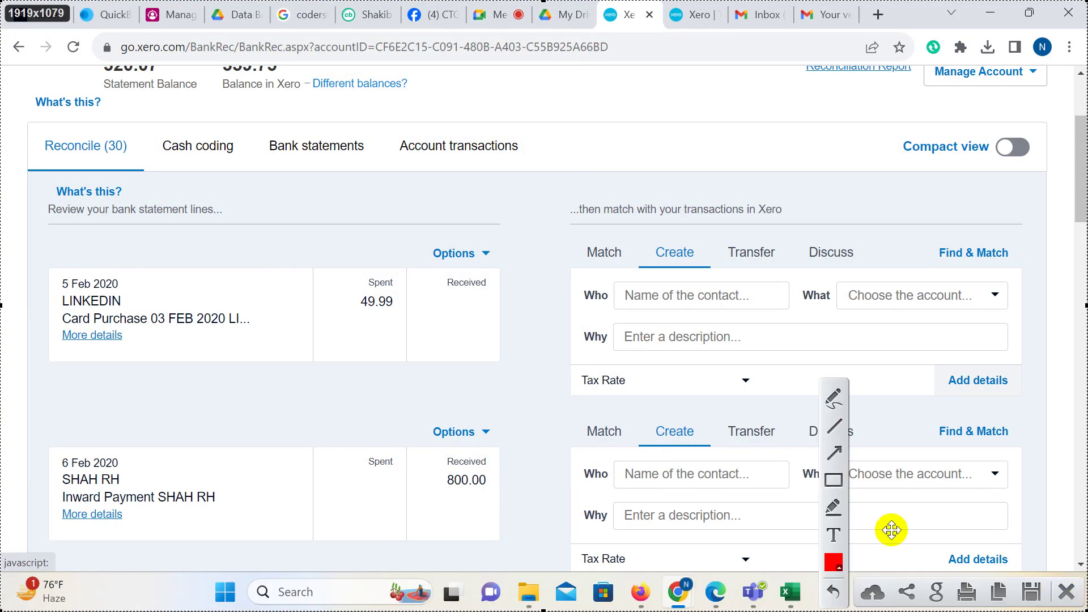
left_click(833, 481)
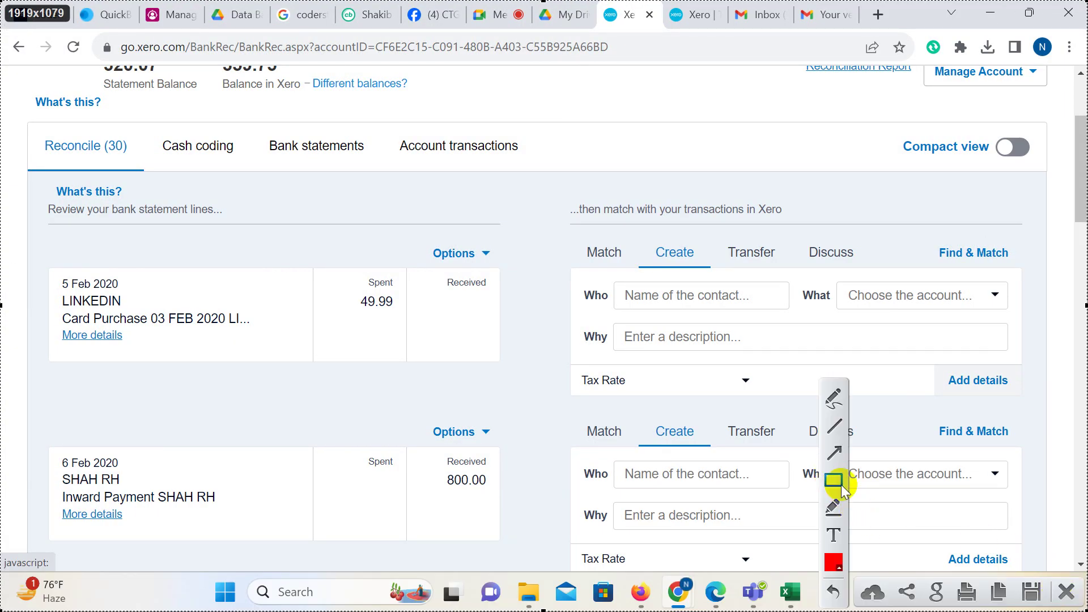
mouse_move(27, 253)
left_mouse_down()
mouse_move(486, 389)
mouse_move(505, 393)
mouse_move(507, 374)
left_mouse_up()
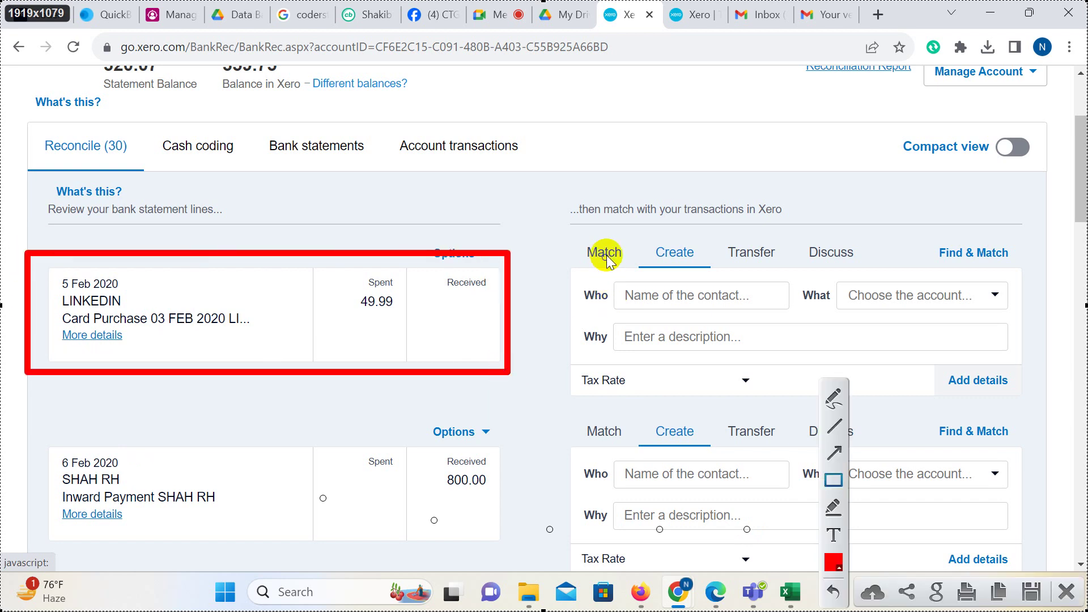
mouse_move(557, 231)
left_mouse_down()
mouse_move(947, 399)
mouse_move(1052, 401)
mouse_move(1040, 401)
left_mouse_up()
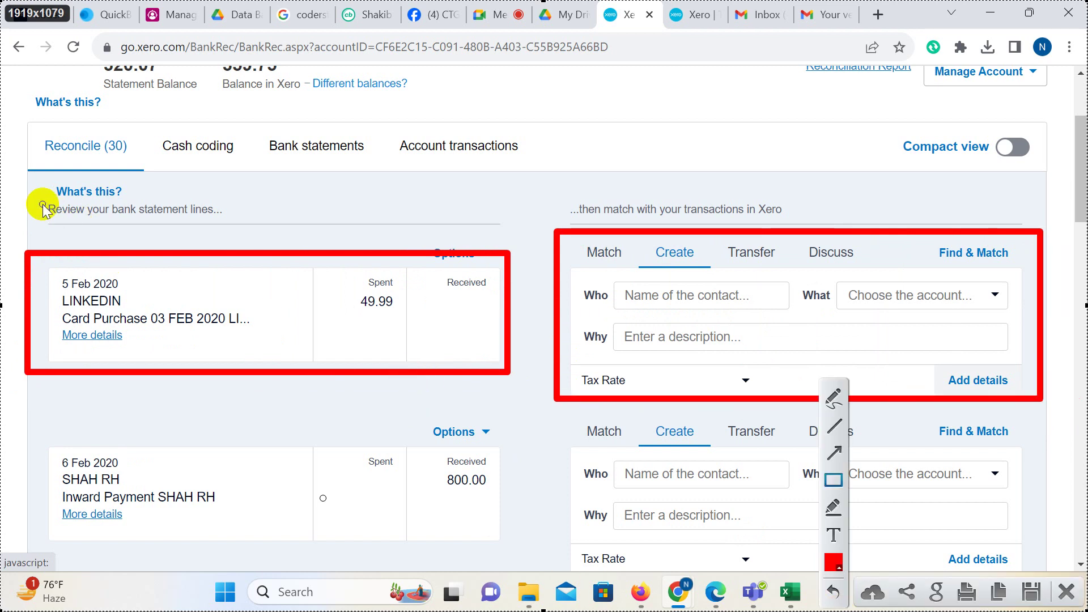
left_click_drag(37, 194, 234, 226)
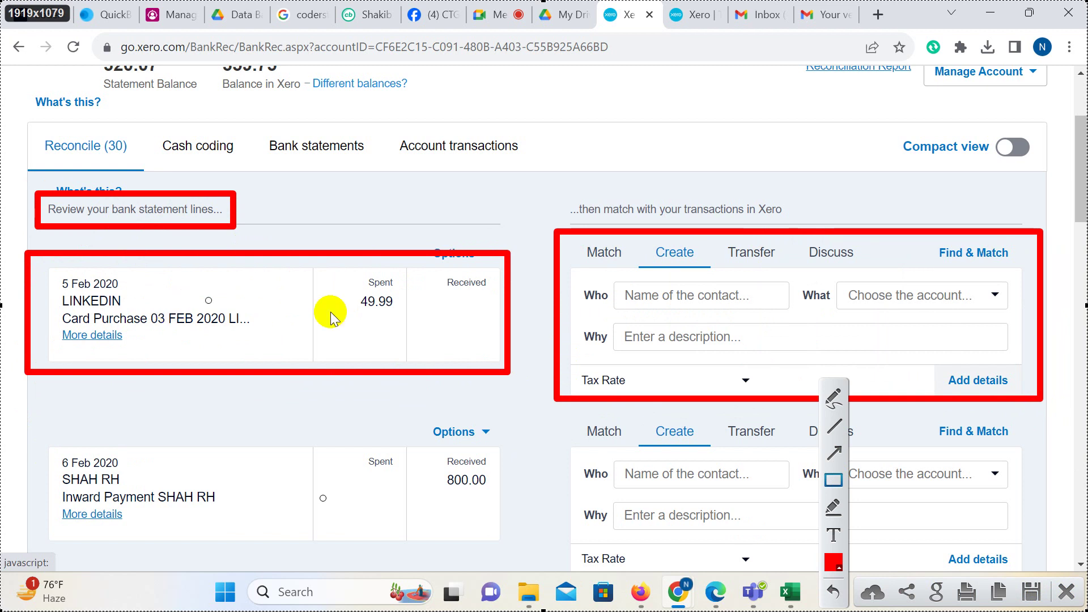
left_click_drag(558, 192, 811, 226)
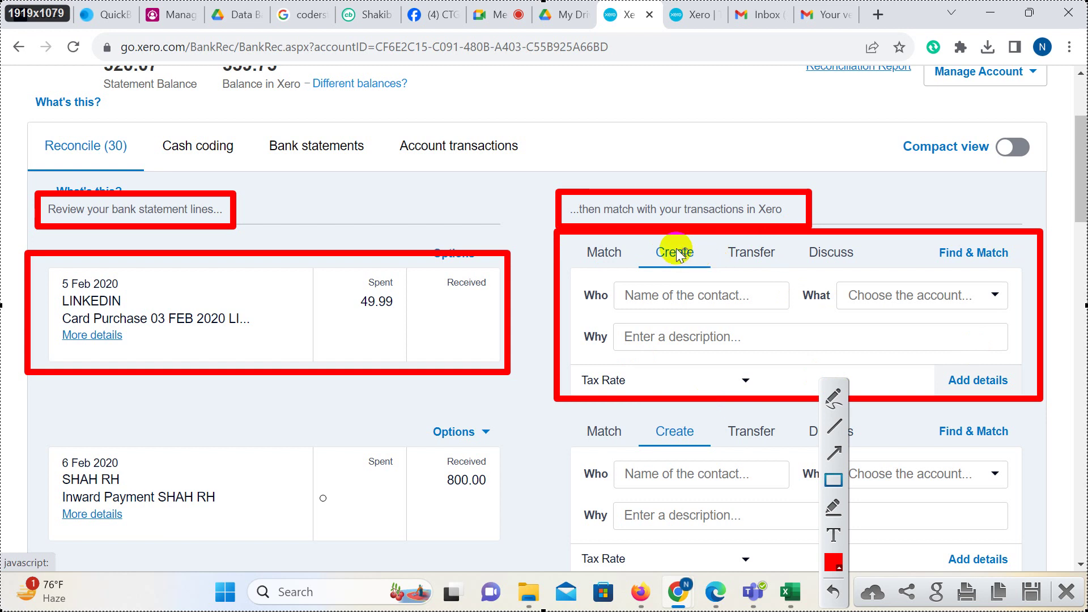
mouse_move(636, 224)
left_mouse_down()
mouse_move(697, 243)
mouse_move(720, 277)
left_mouse_up()
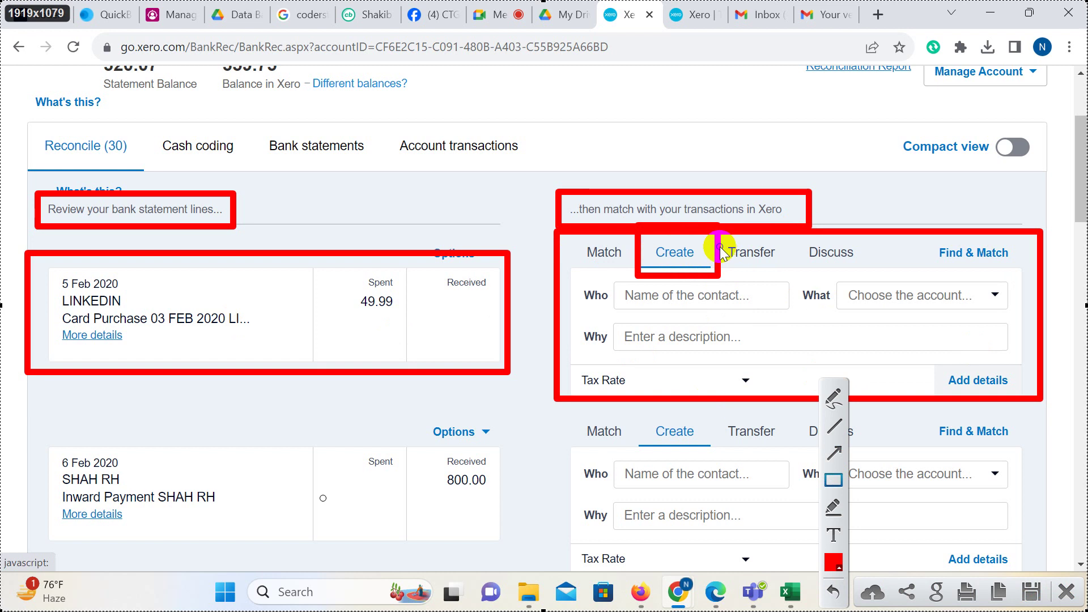
left_click_drag(725, 236, 782, 269)
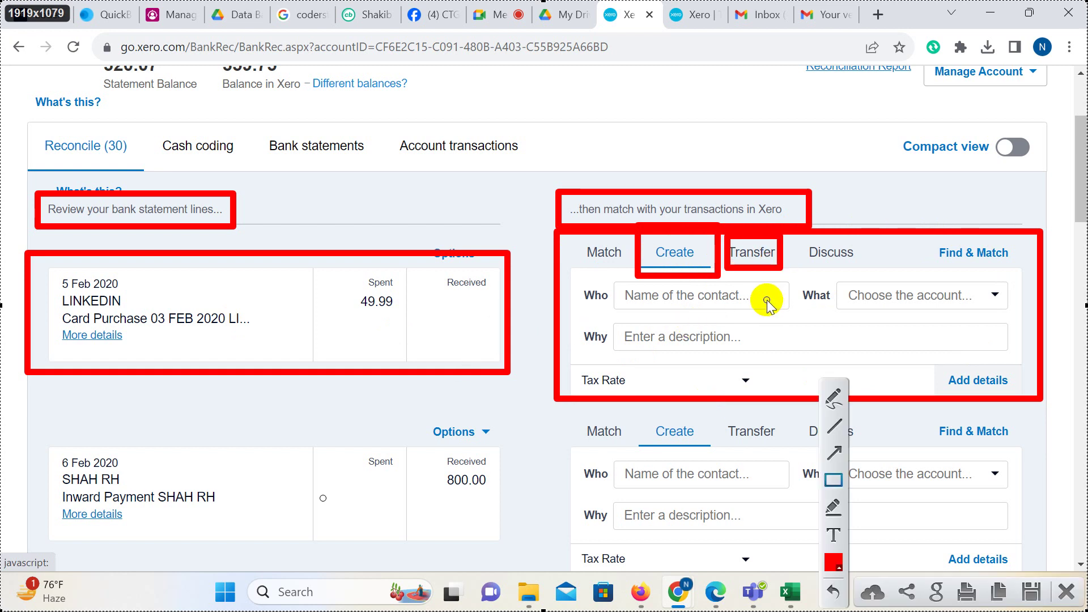
left_click(1066, 591)
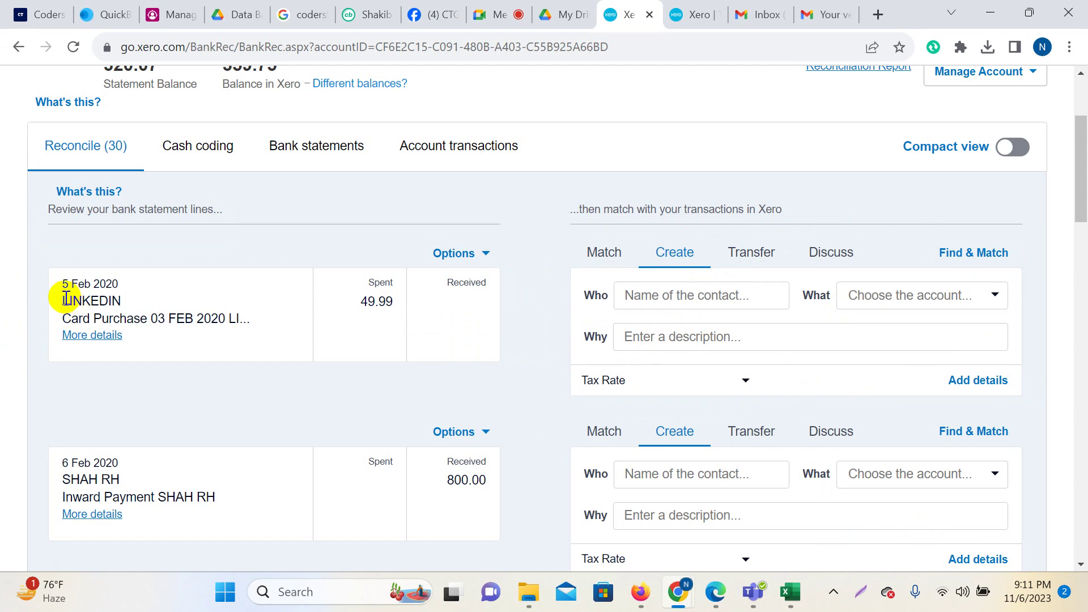
Add LINKEDIN as a new contact and paste the card-purchase description into Why.
left_click_drag(62, 300, 123, 302)
key("ctrl+c")
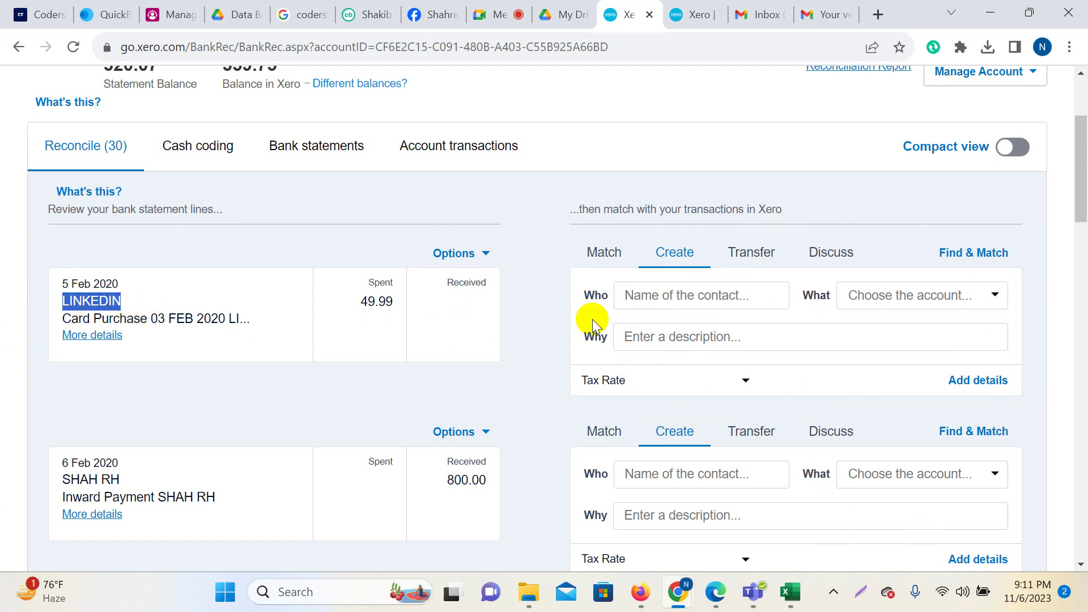
left_click(648, 300)
key("ctrl+v")
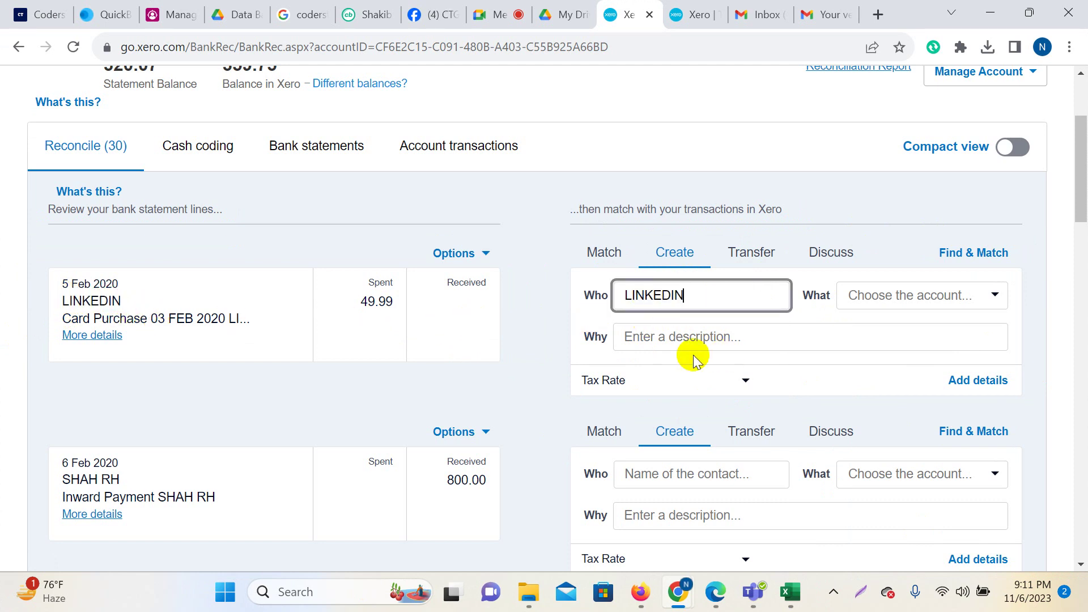
left_click(673, 340)
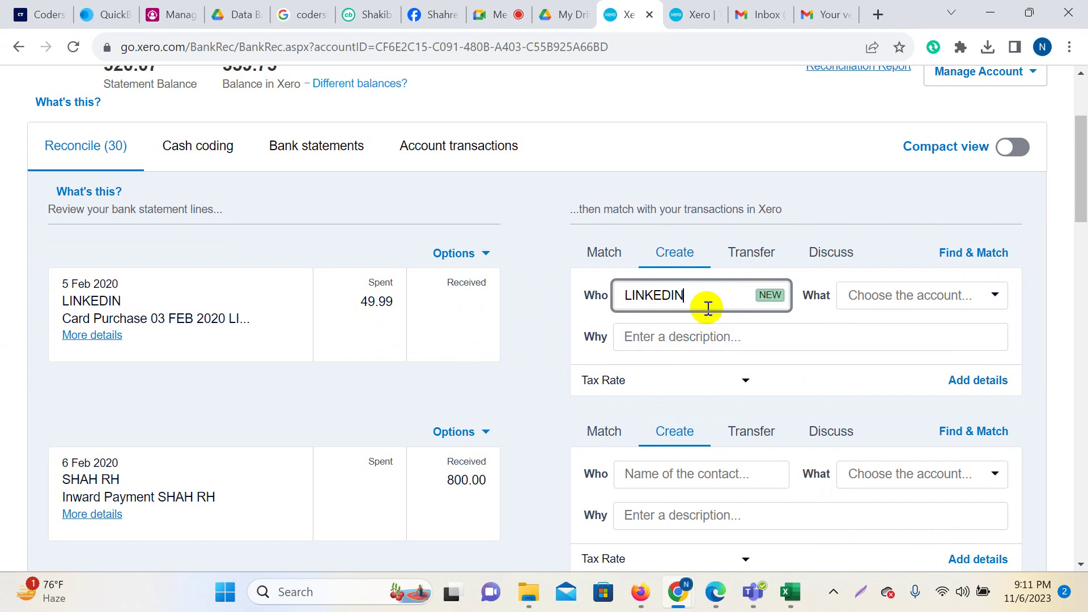
left_click_drag(62, 318, 286, 326)
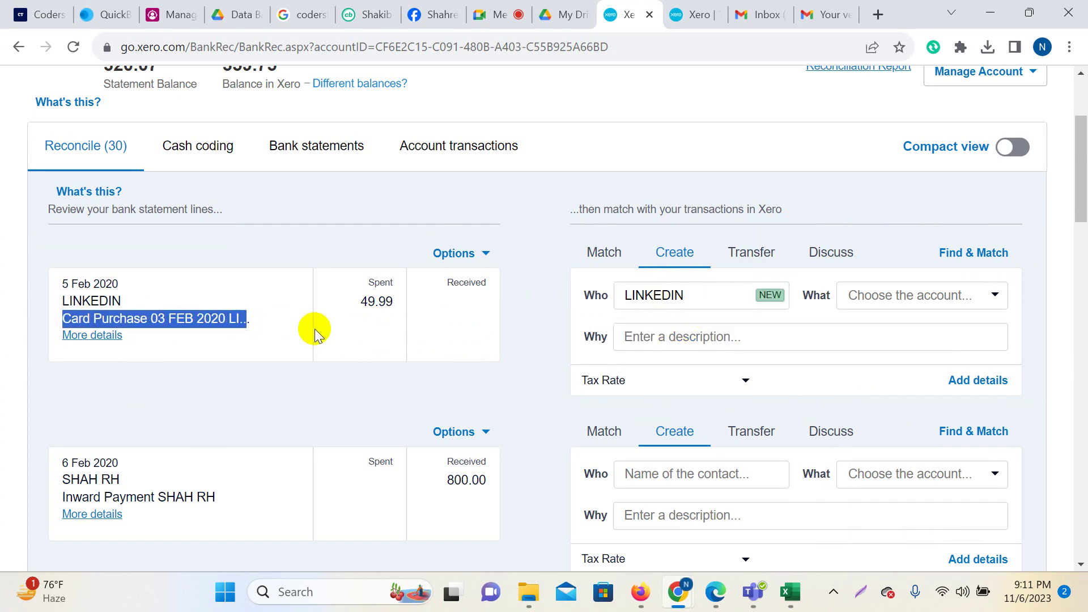
left_click(650, 335)
type("Card Purchase 03 FEB 2020 LI..")
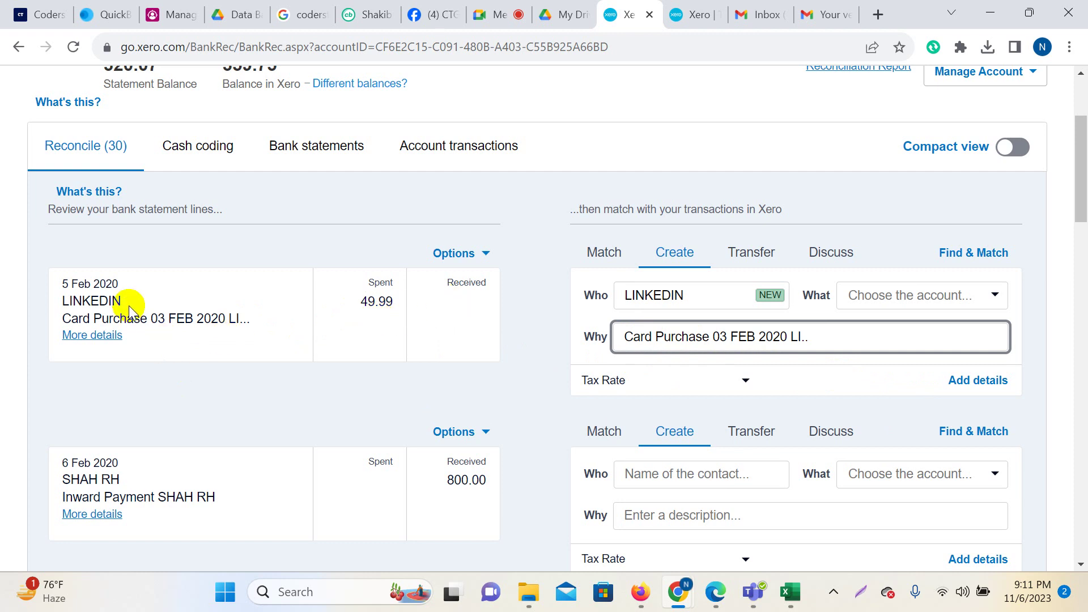
Code the line to 400 - Advertising & Marketing with tax rate No VAT.
left_click(996, 295)
scroll(963, 397, "down", 15)
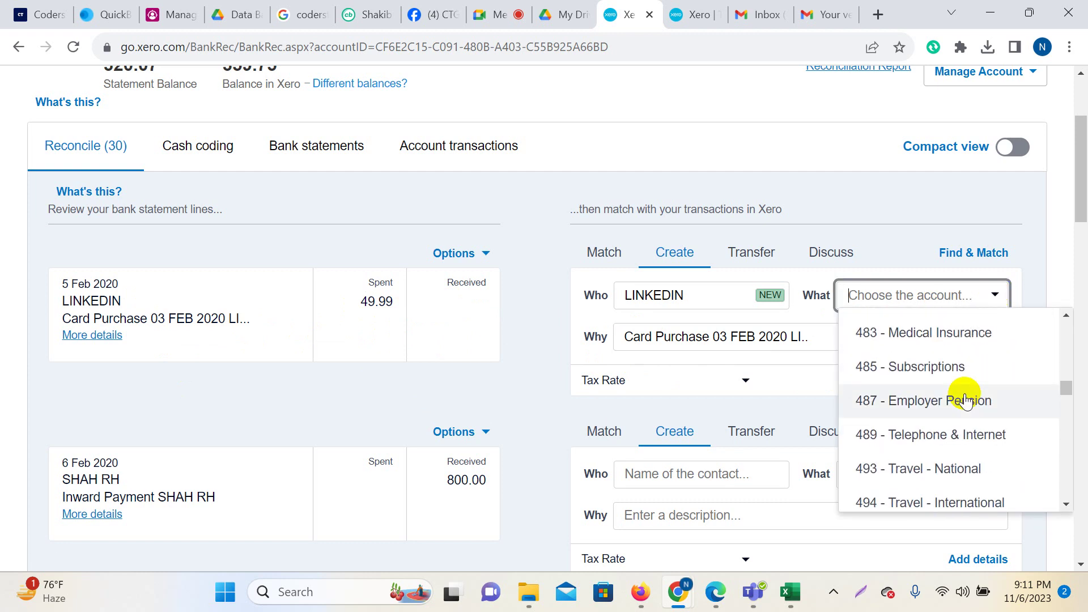
scroll(965, 400, "up", 12)
scroll(965, 399, "down", 9)
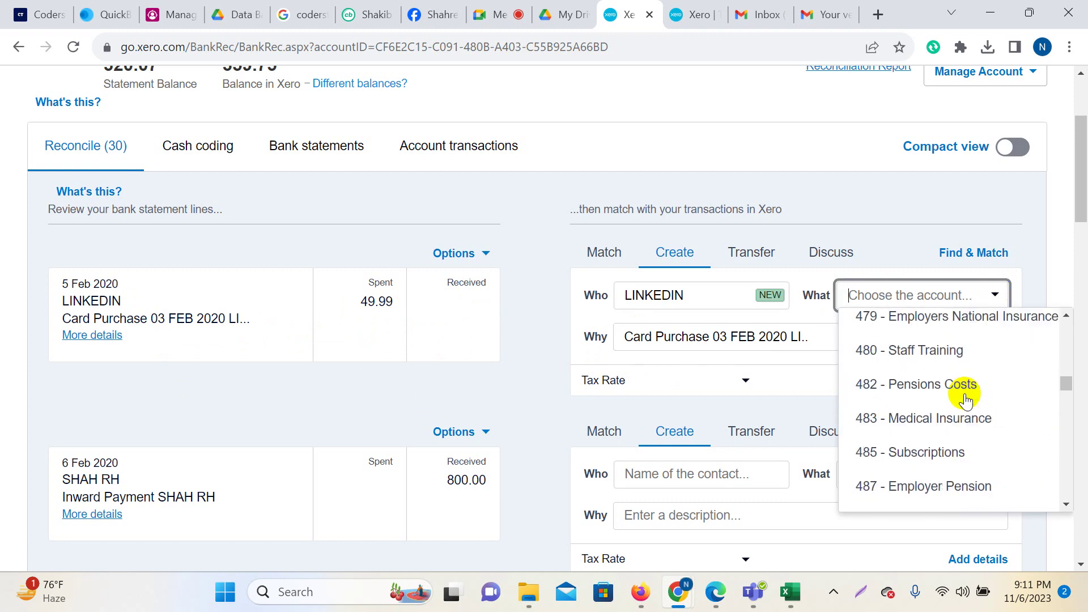
scroll(965, 400, "up", 2)
scroll(963, 401, "down", 5)
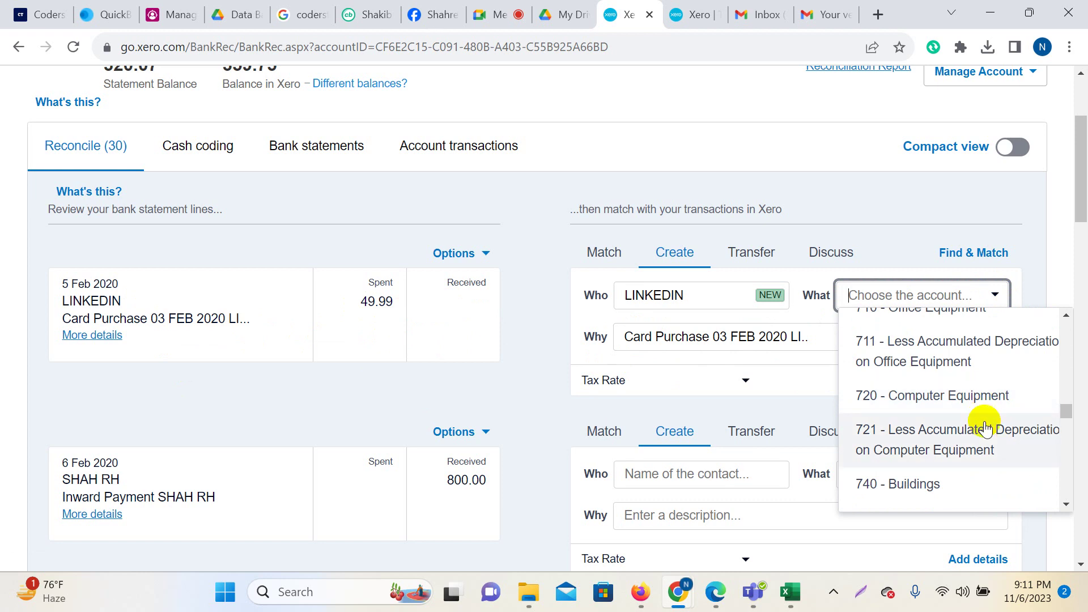
scroll(917, 395, "down", 1)
scroll(916, 395, "up", 10)
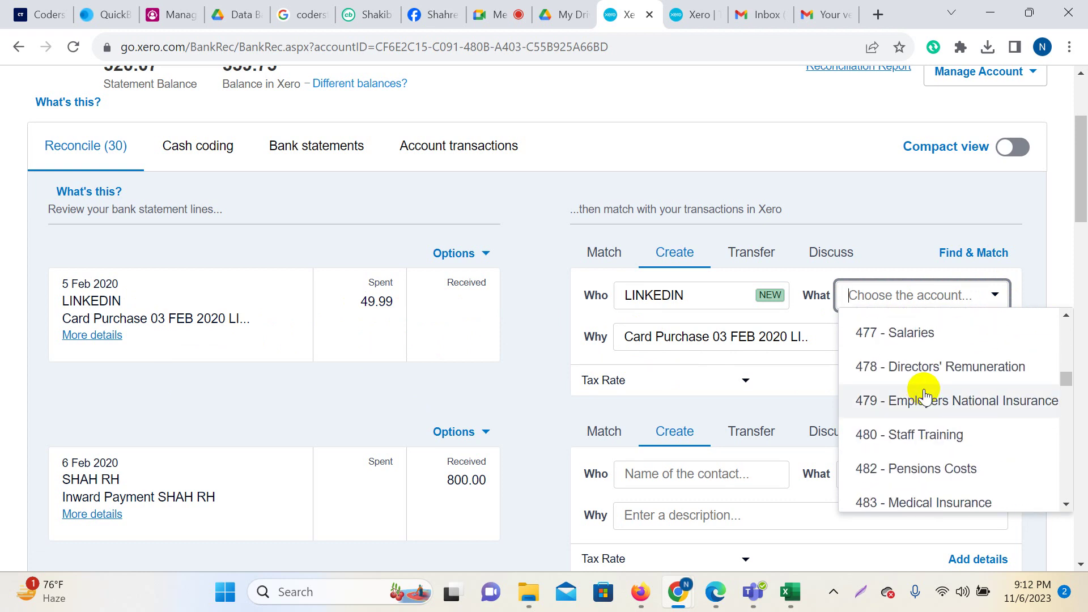
type("adve")
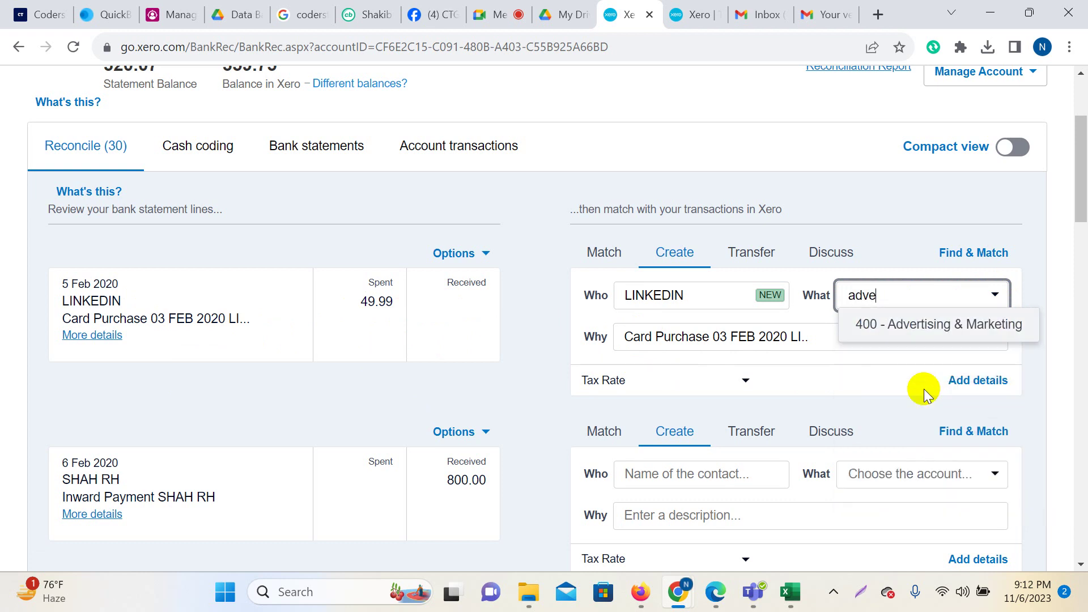
left_click(942, 324)
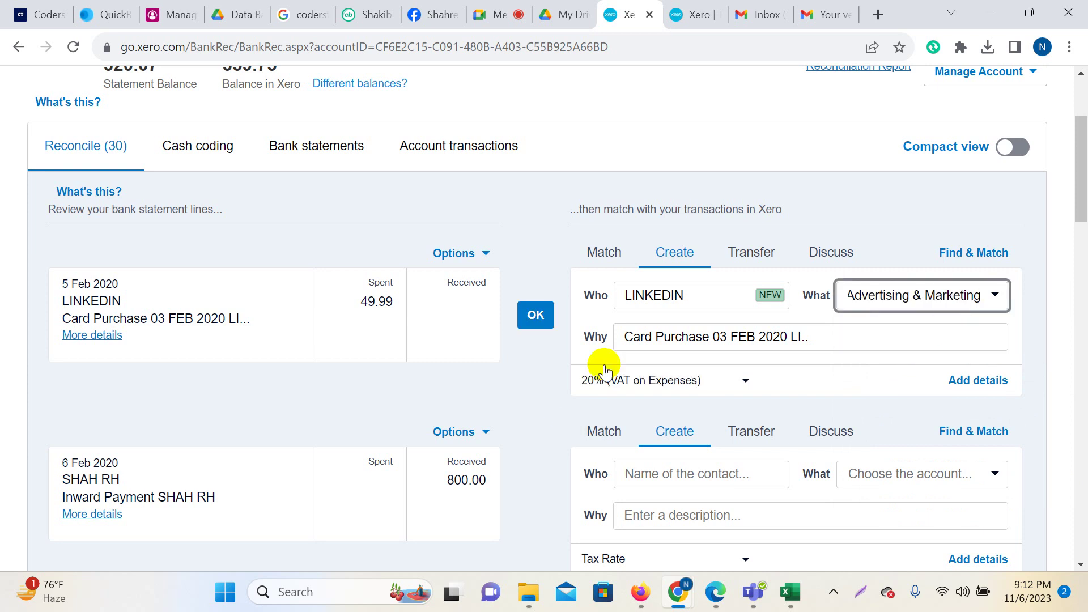
left_click(744, 381)
scroll(697, 450, "down", 1)
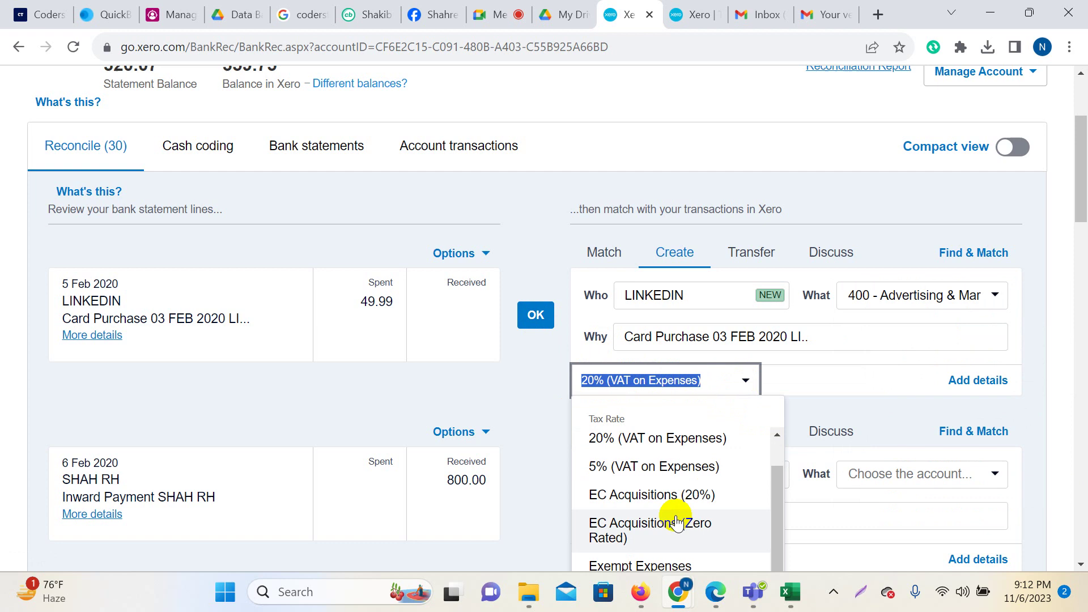
scroll(623, 516, "down", 5)
left_click(616, 340)
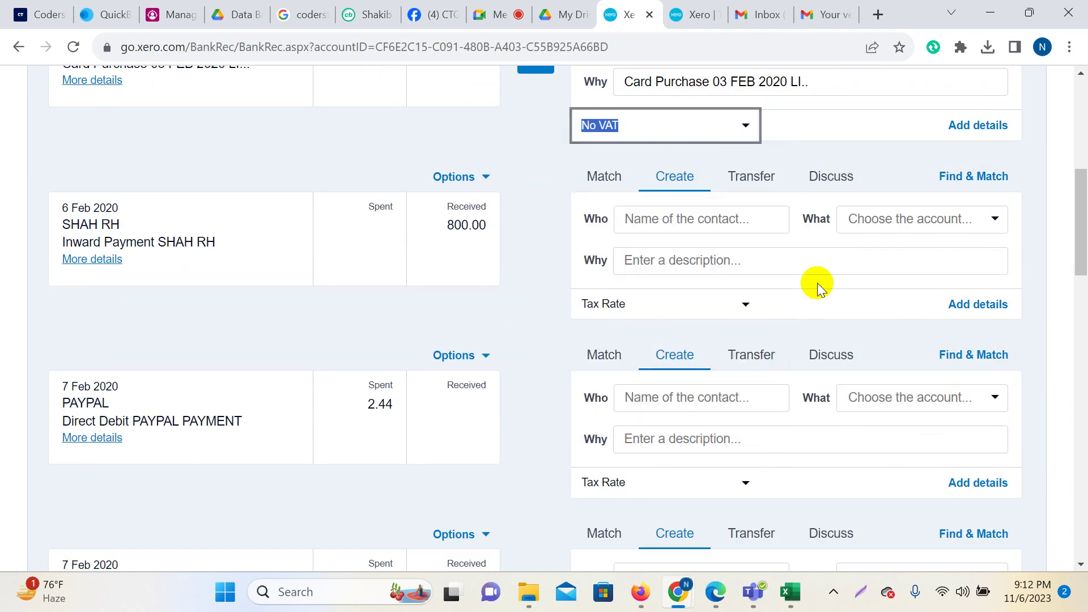
scroll(817, 283, "up", 5)
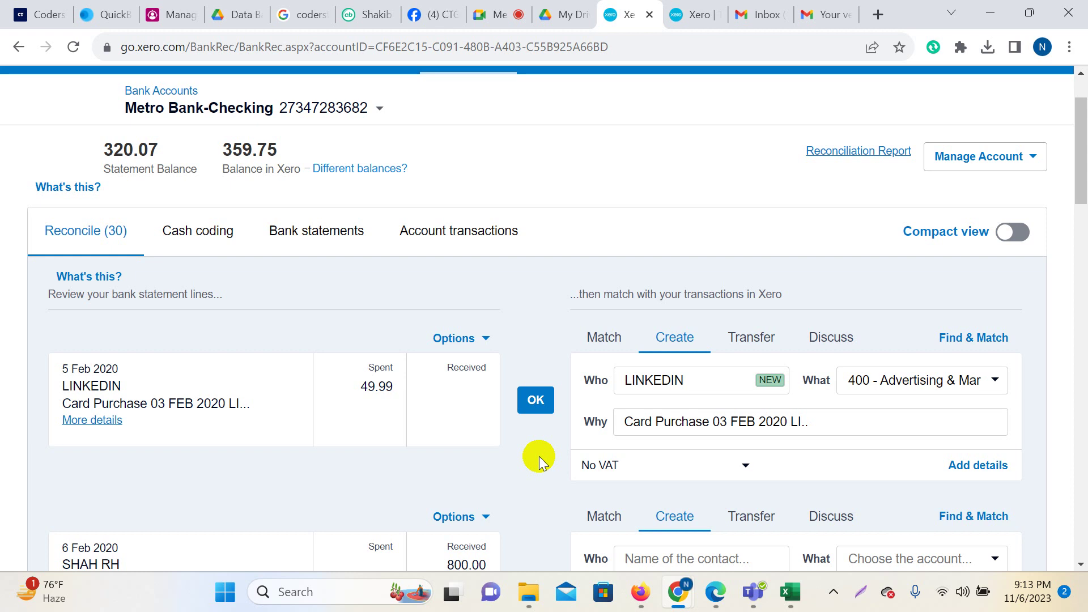
Scroll over the coded LINKEDIN 49.99 line to check its account and tax.
scroll(595, 419, "down", 3)
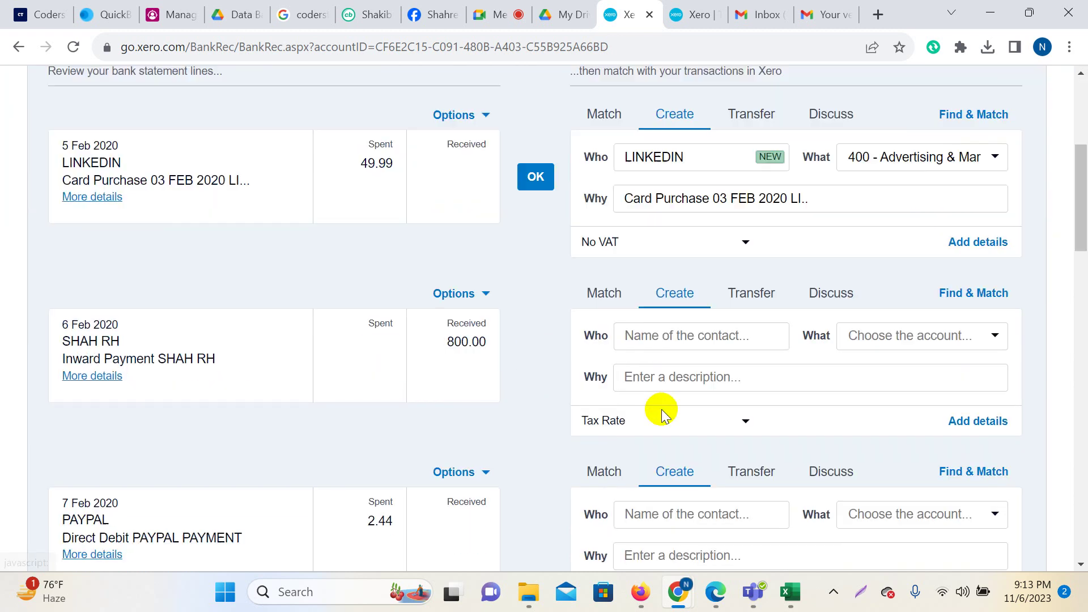
scroll(661, 409, "up", 3)
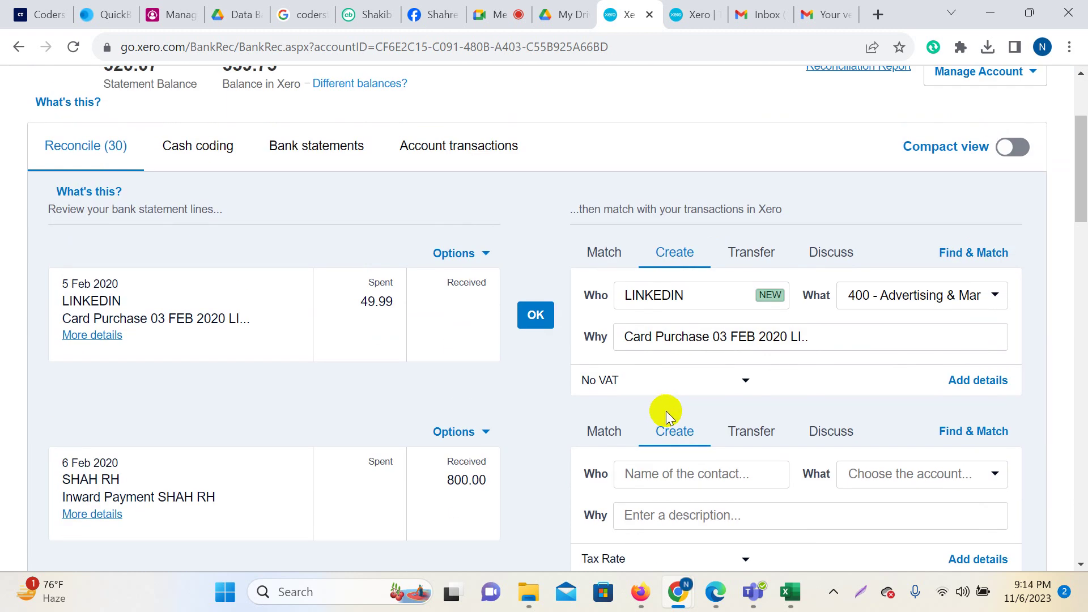
Admit the waiting participant in Google Meet and return to Xero's bank reconciliation page.
left_click(489, 14)
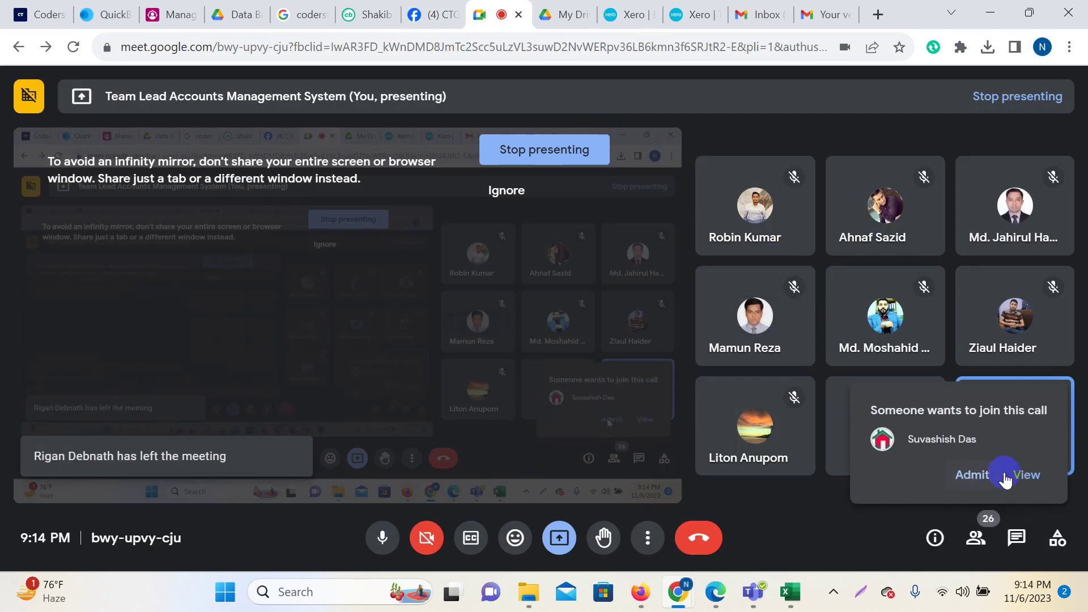
left_click(972, 476)
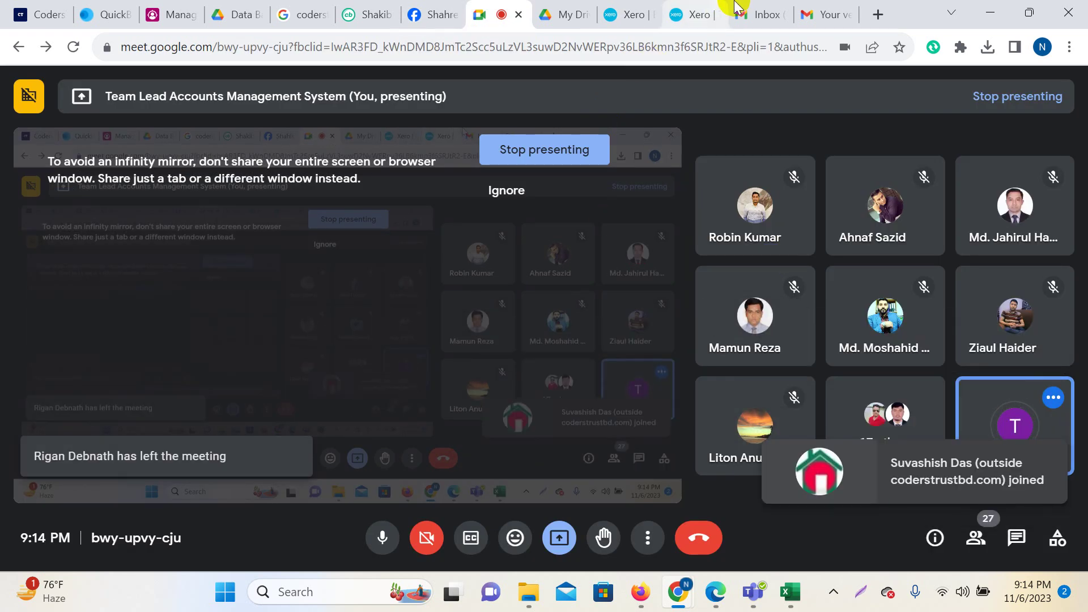
left_click(710, 11)
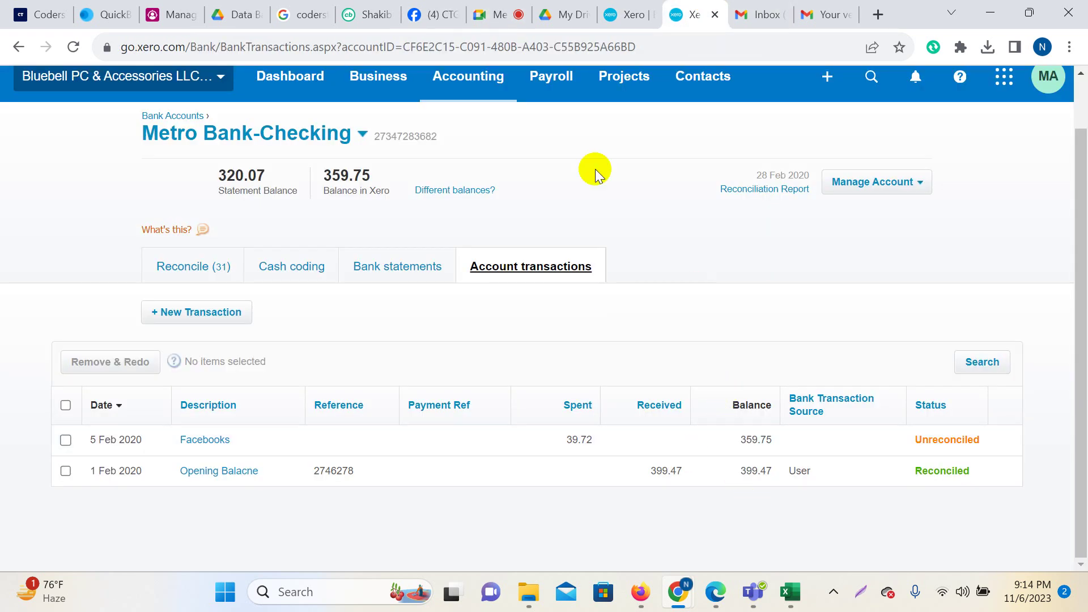
left_click(632, 10)
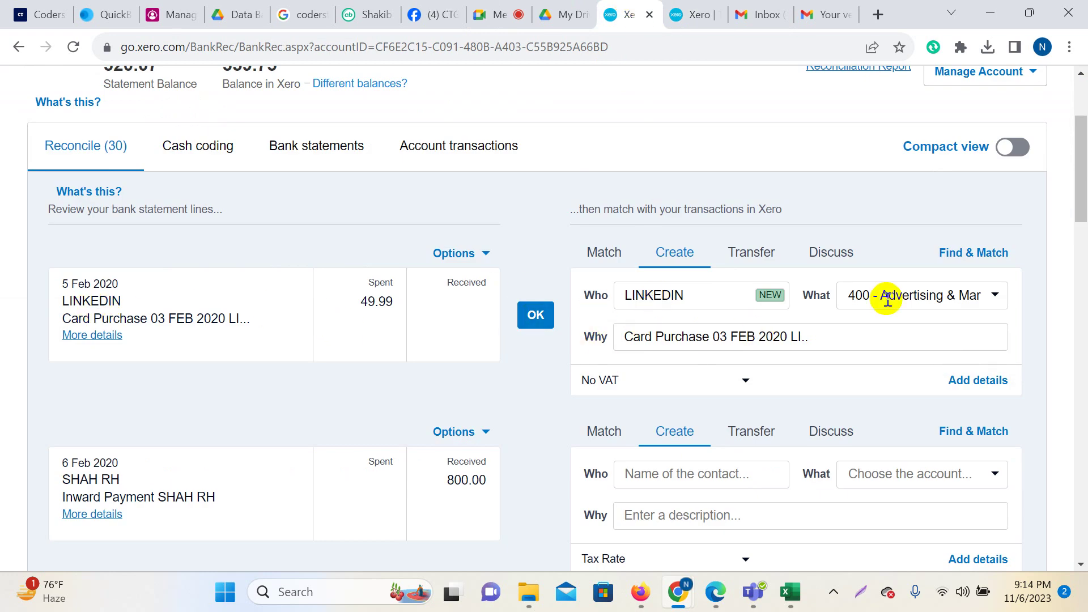
Reconcile the LINKEDIN line with OK, leaving 29 items, and move to Cash coding.
left_click(536, 334)
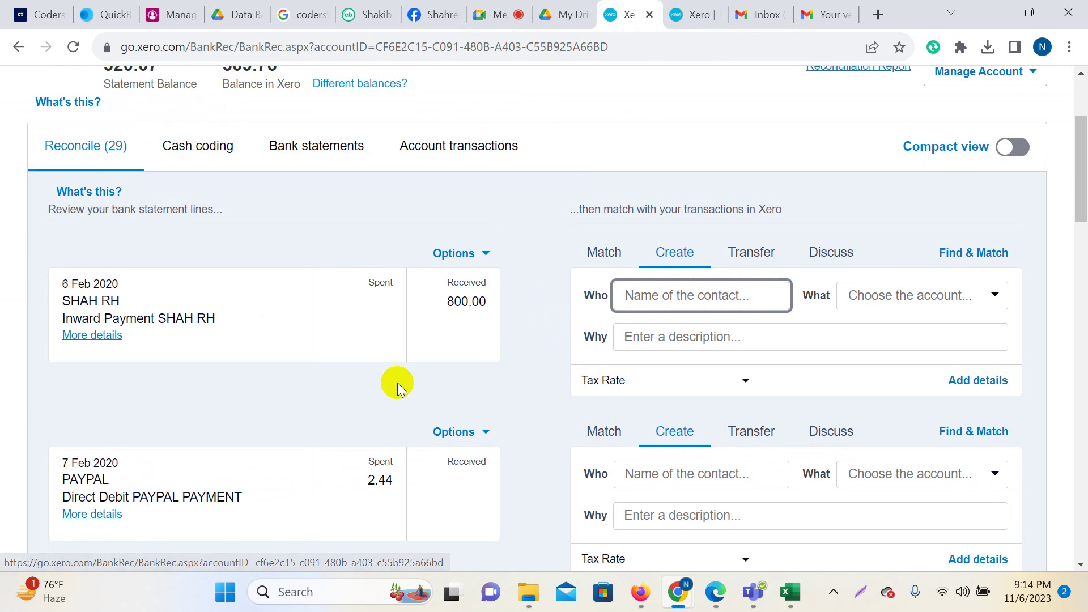
scroll(602, 340, "down", 15)
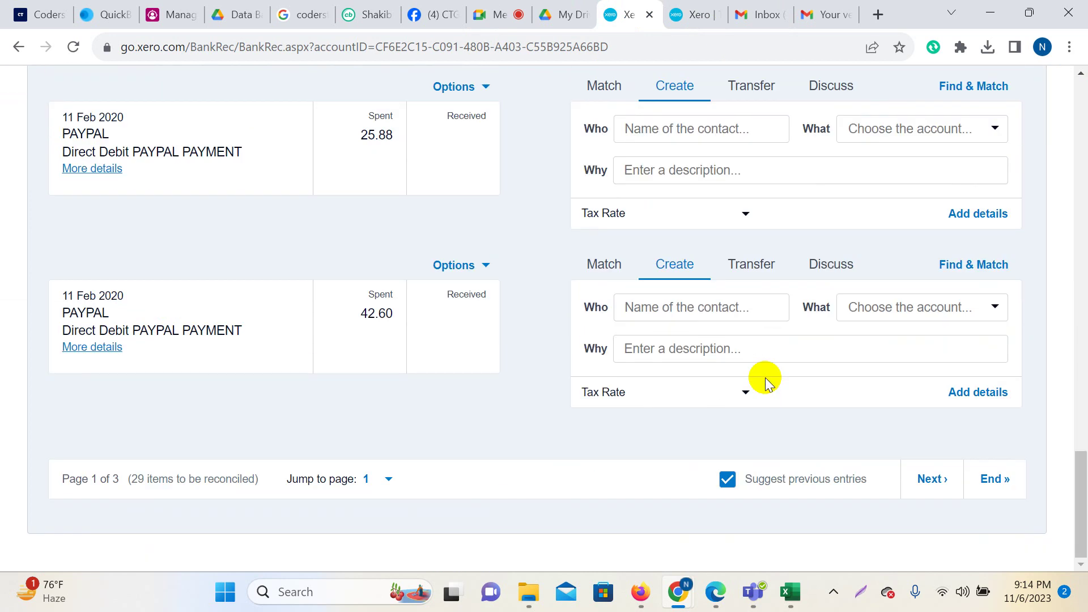
scroll(661, 357, "up", 20)
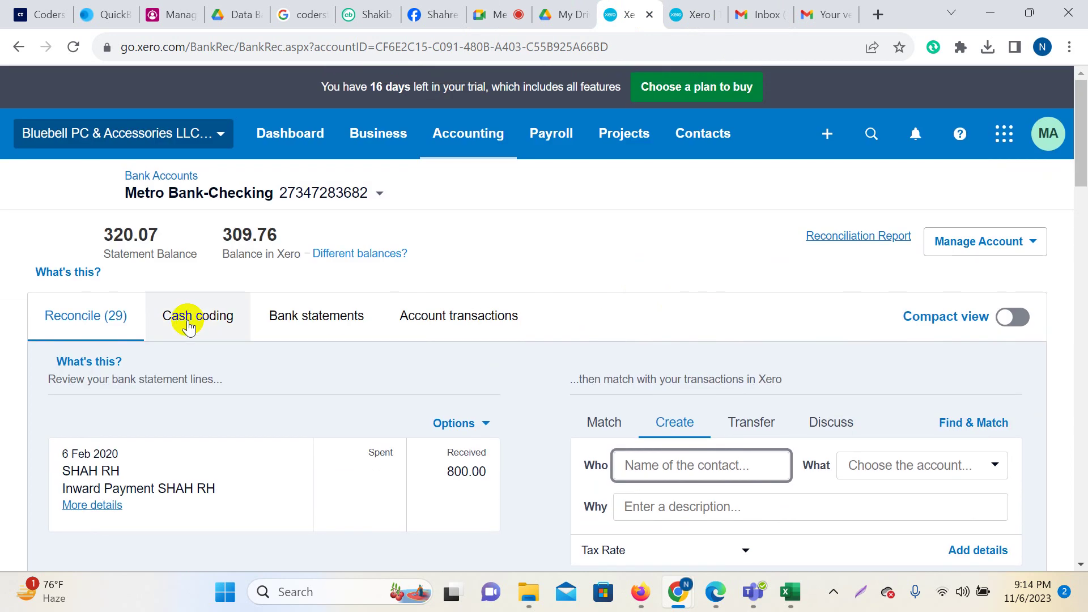
left_click(189, 326)
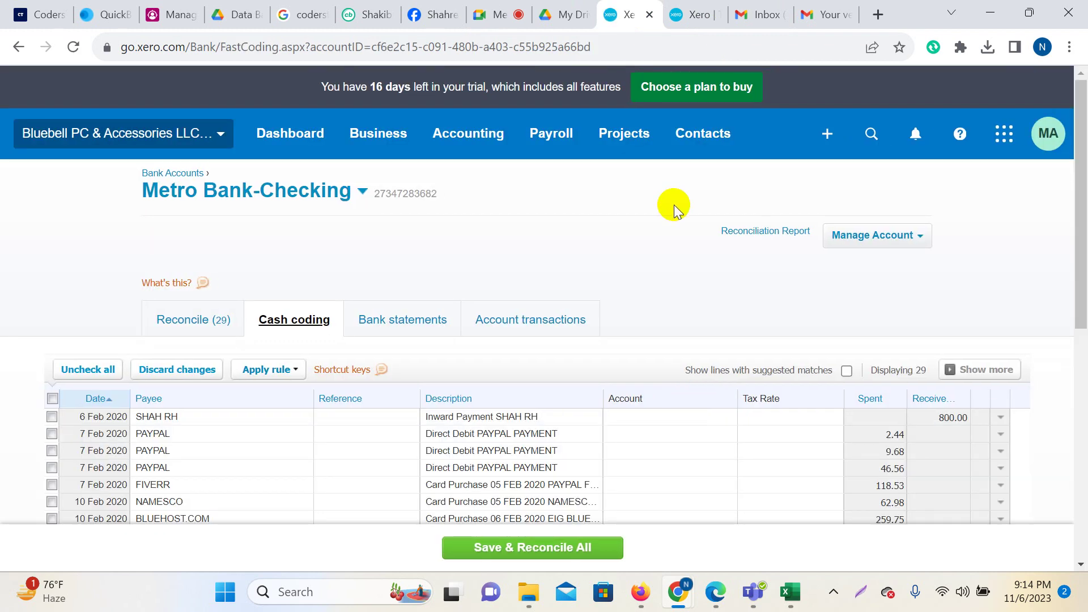
Scroll through the 29 uncoded February lines, mostly PayPal direct debits.
scroll(689, 315, "down", 8)
scroll(703, 345, "up", 6)
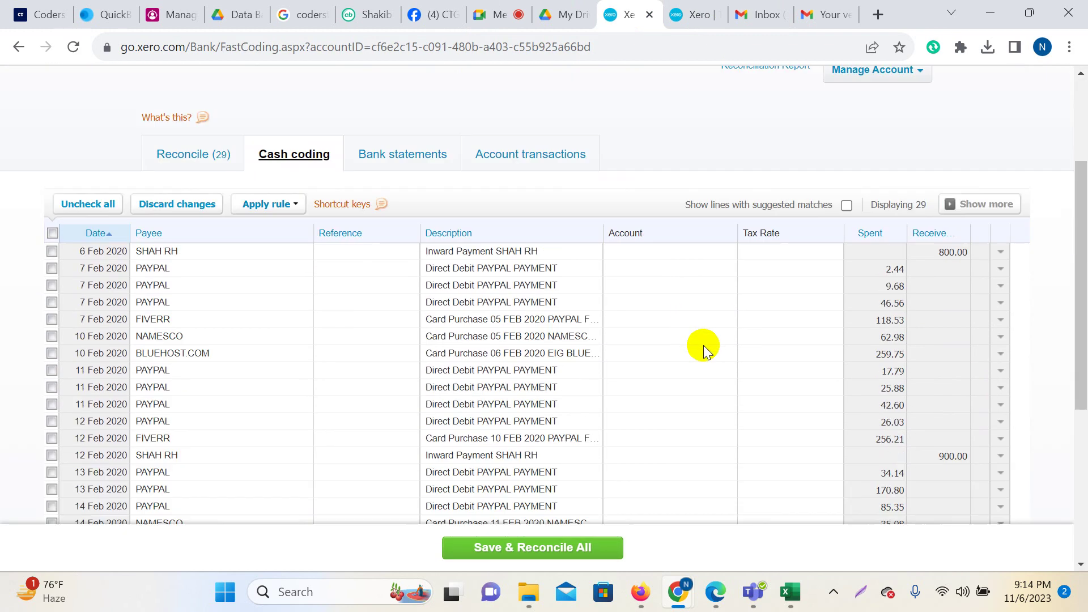
scroll(703, 345, "down", 1)
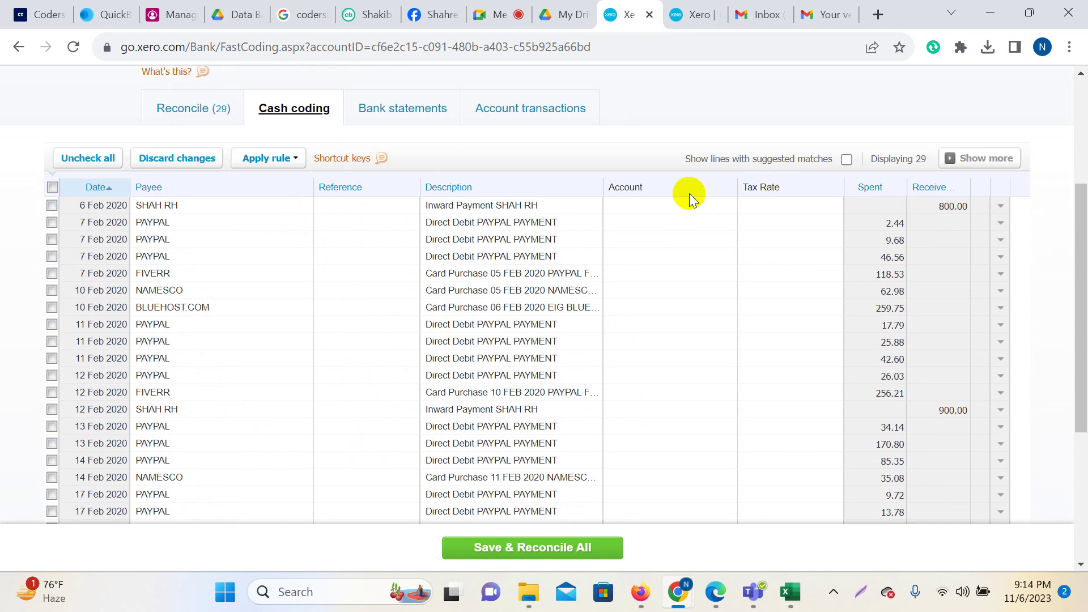
key("Print")
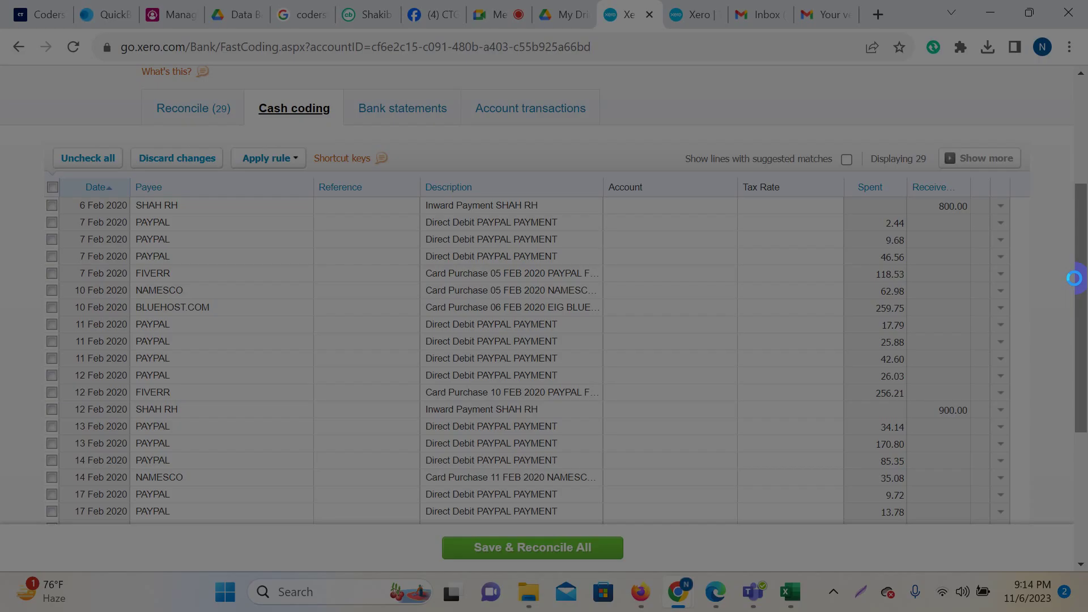
left_click_drag(1, 1, 1079, 606)
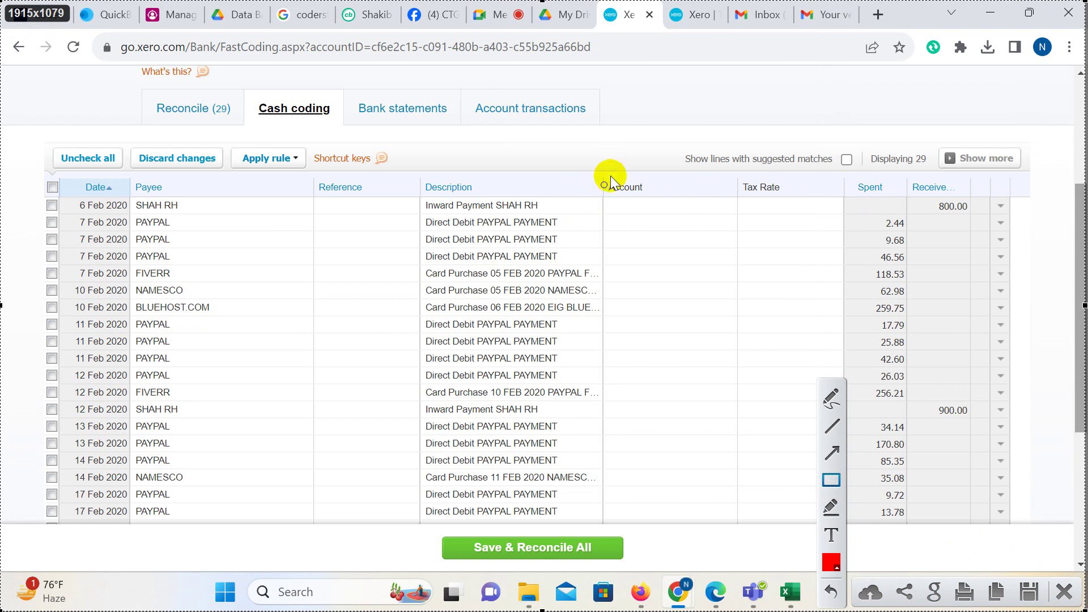
left_click_drag(607, 161, 674, 294)
left_click_drag(689, 347, 735, 548)
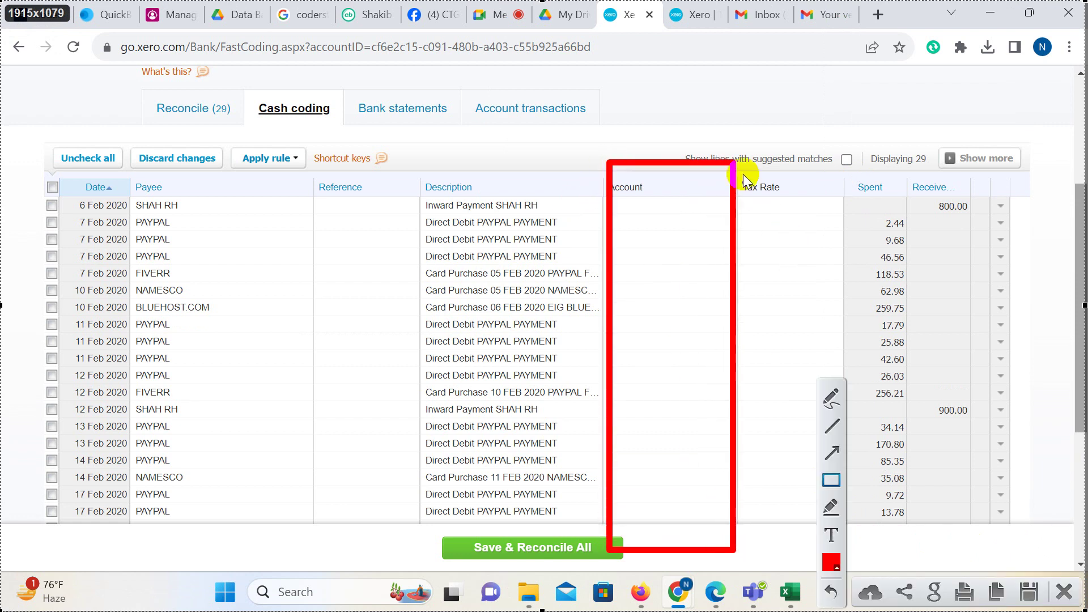
mouse_move(781, 261)
left_mouse_down()
mouse_move(833, 569)
mouse_move(842, 548)
left_mouse_up()
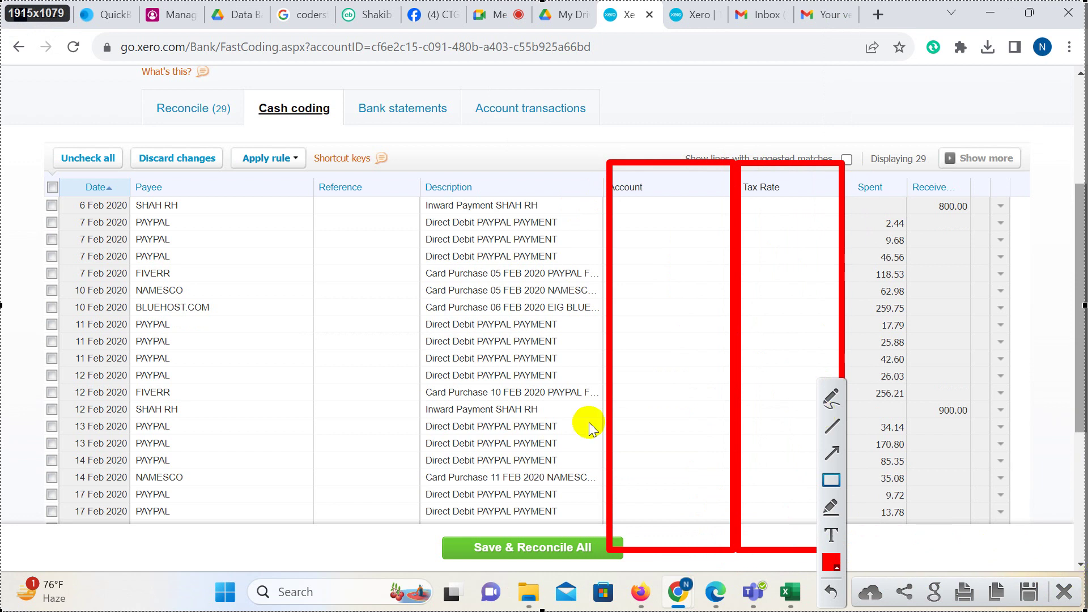
left_click(1064, 591)
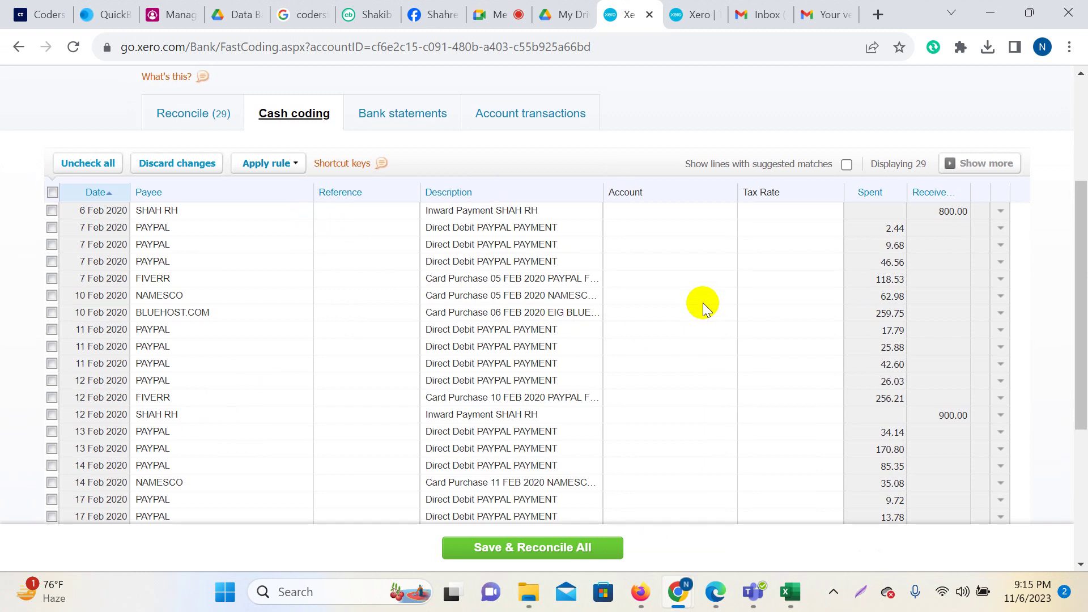
scroll(691, 310, "up", 3)
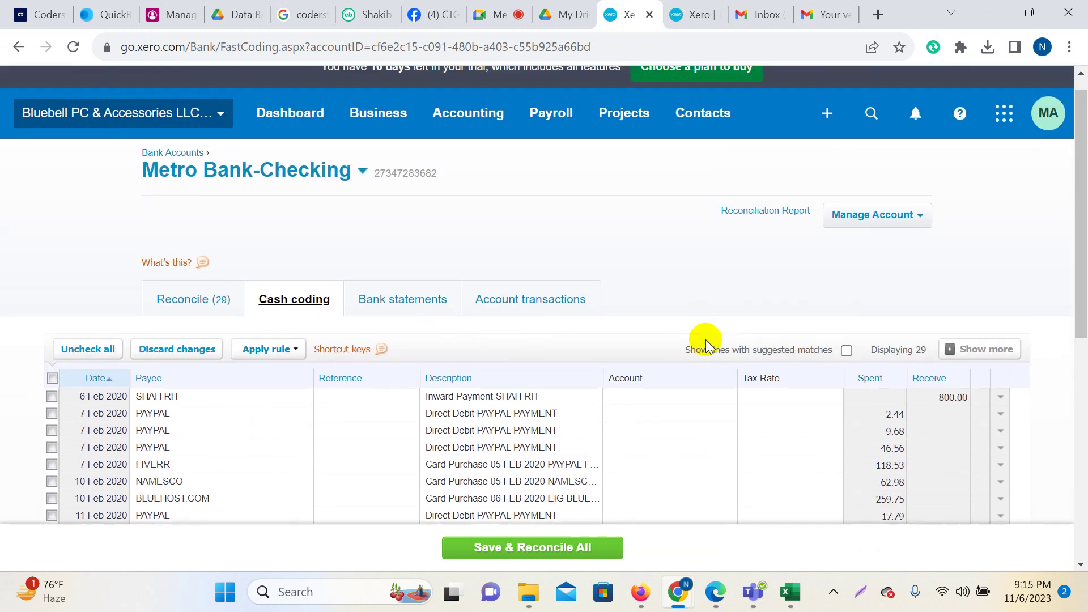
scroll(697, 343, "down", 1)
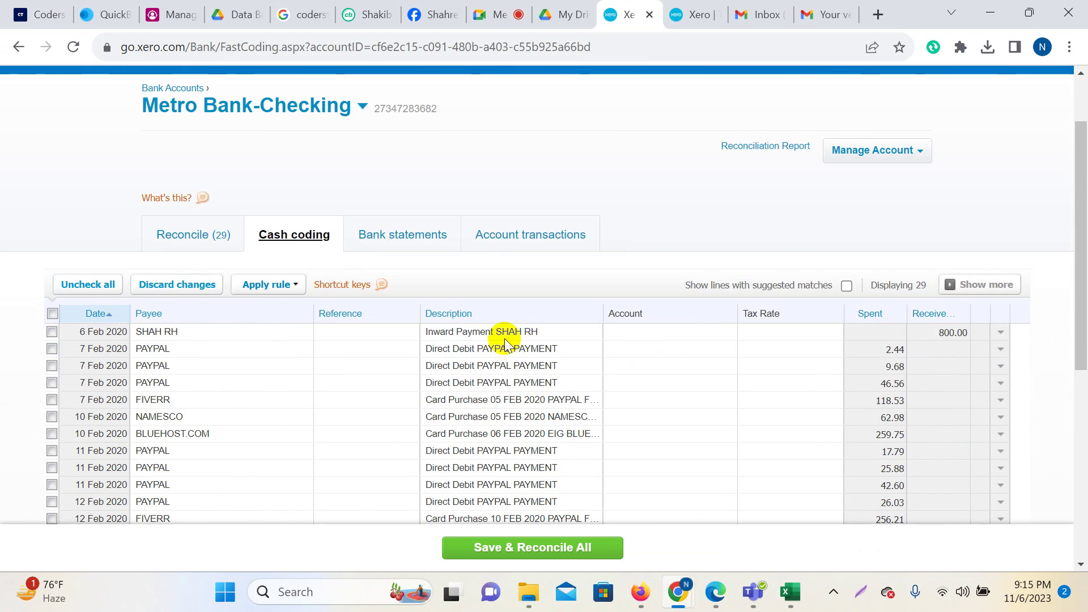
left_click(650, 336)
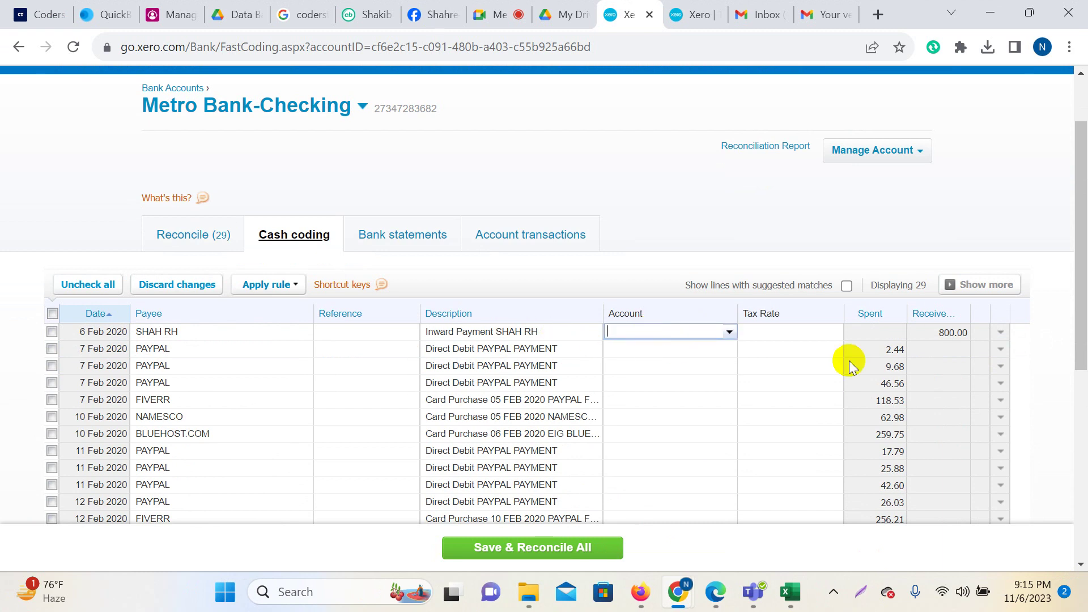
left_click(949, 335)
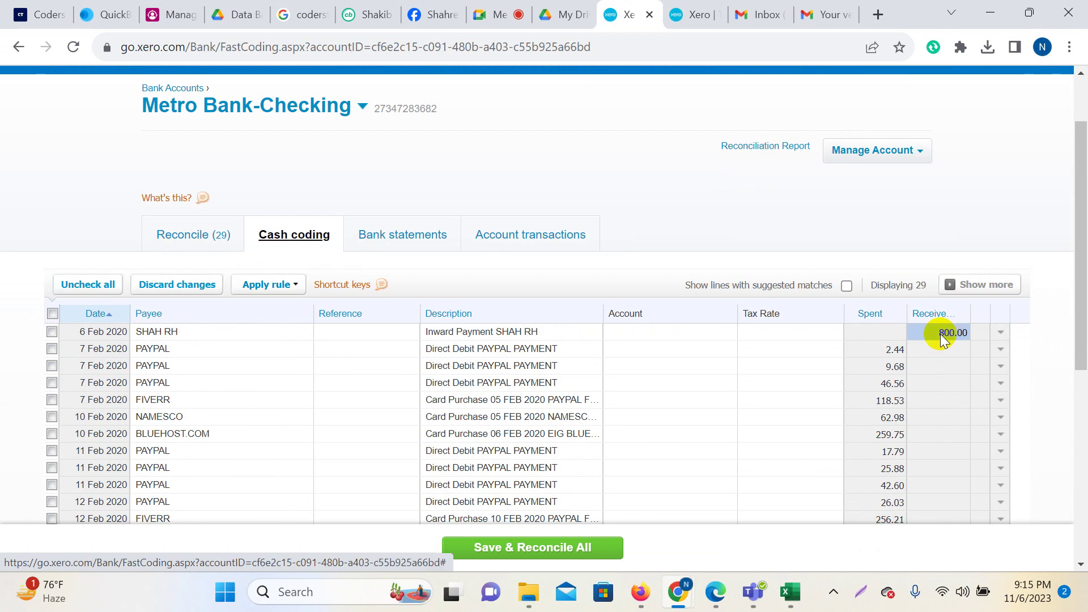
left_click(674, 332)
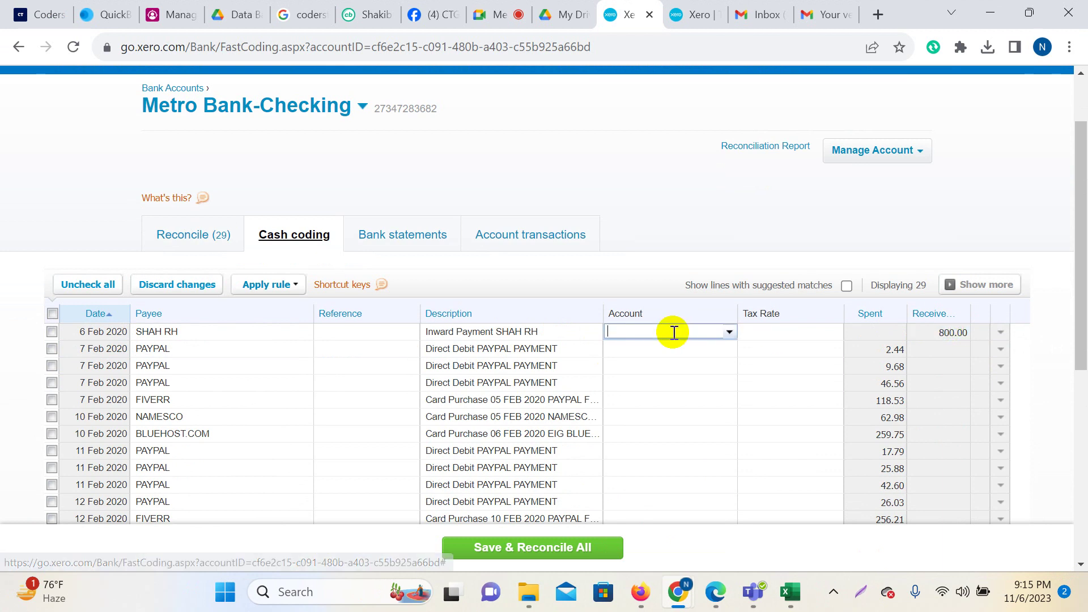
type("Sale")
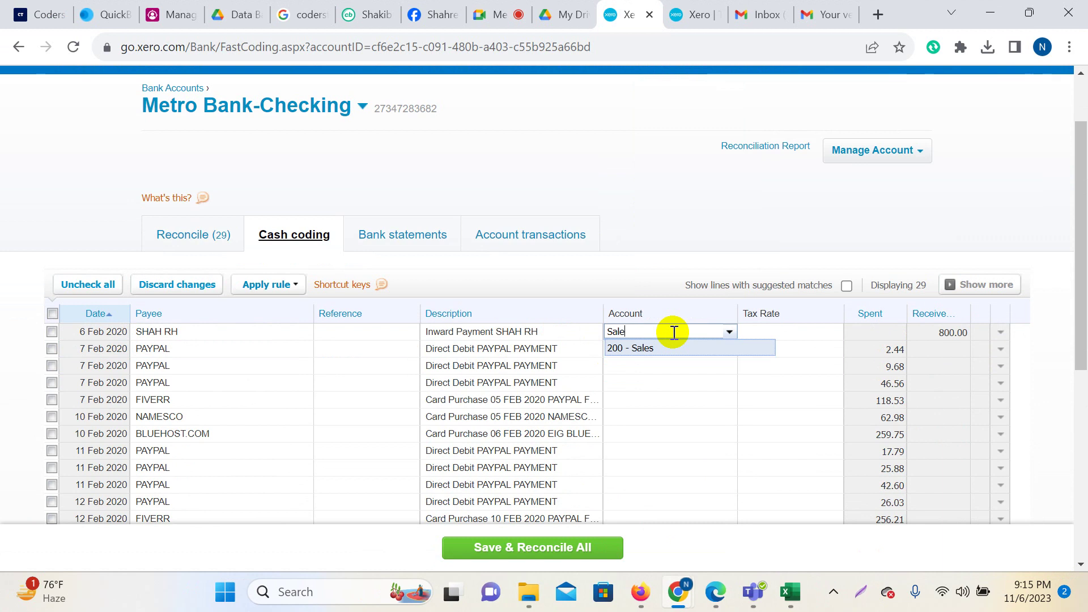
left_click(633, 357)
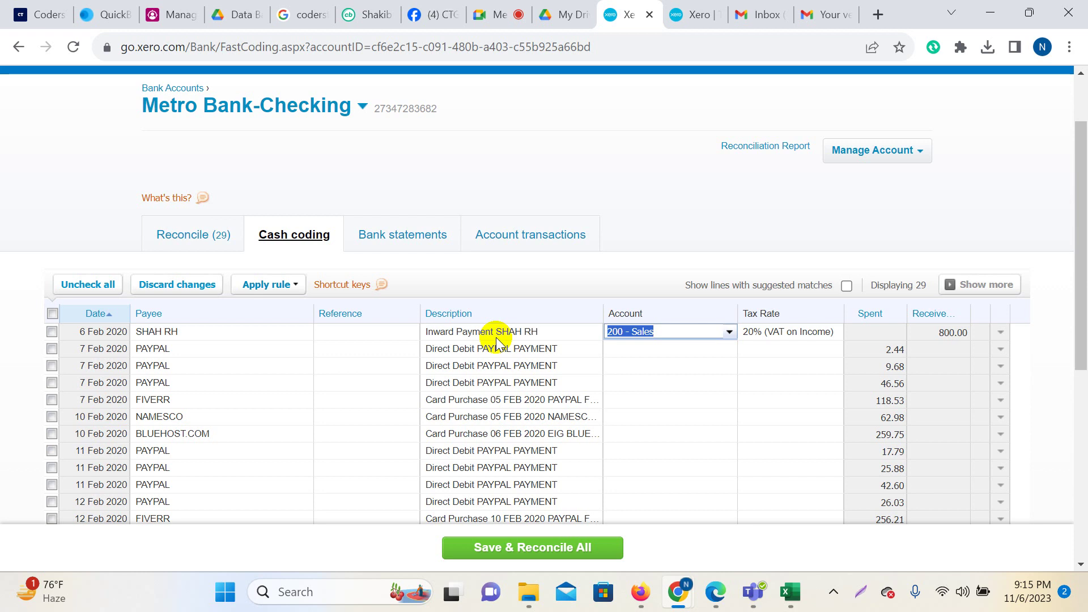
left_click(798, 226)
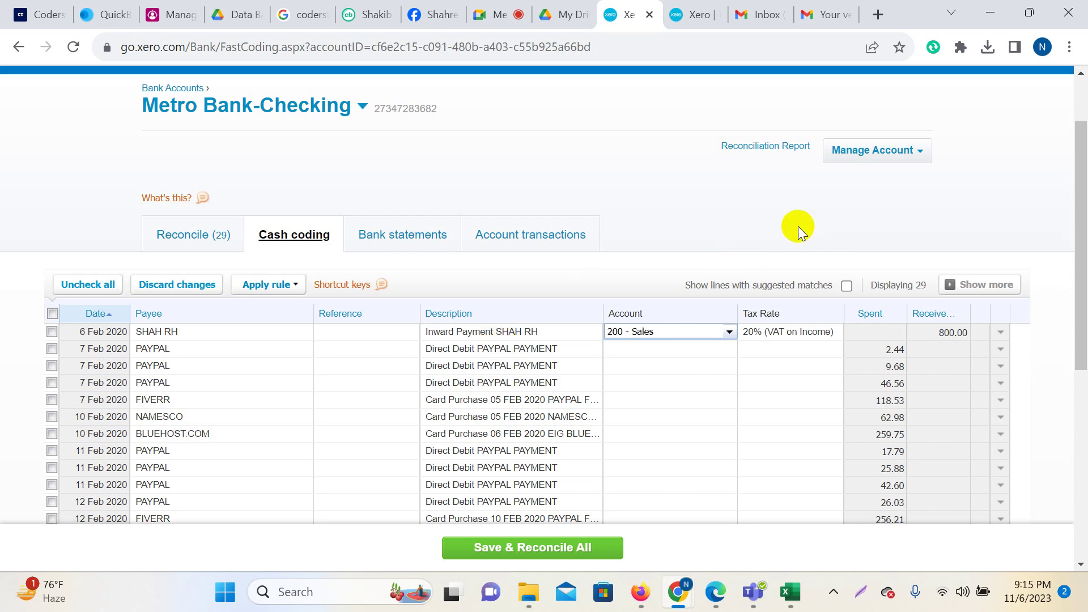
left_click(816, 332)
type("no")
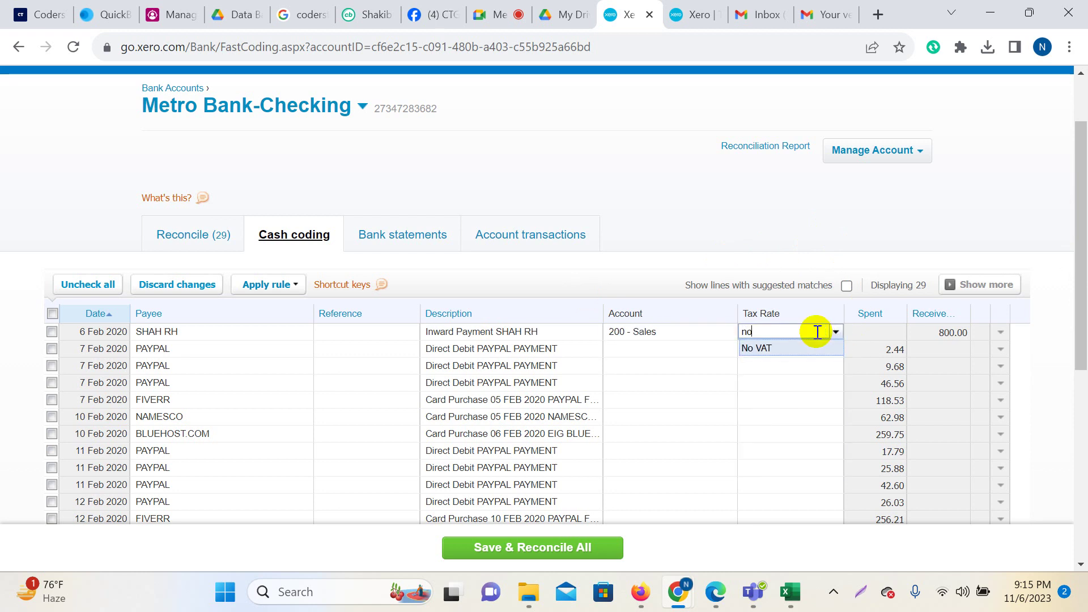
left_click(816, 347)
scroll(797, 348, "down", 5)
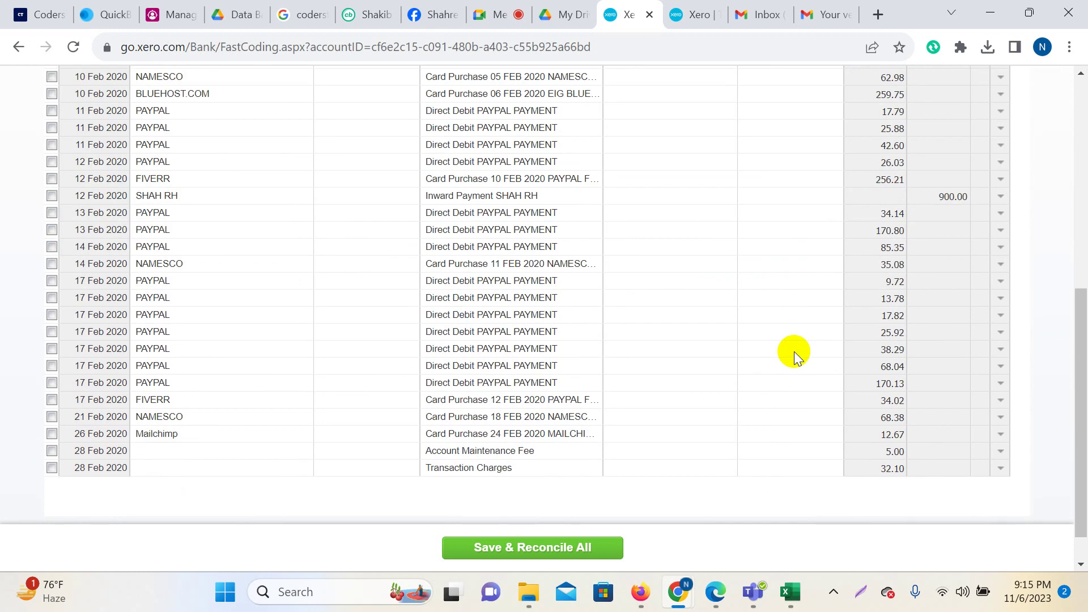
left_click(672, 195)
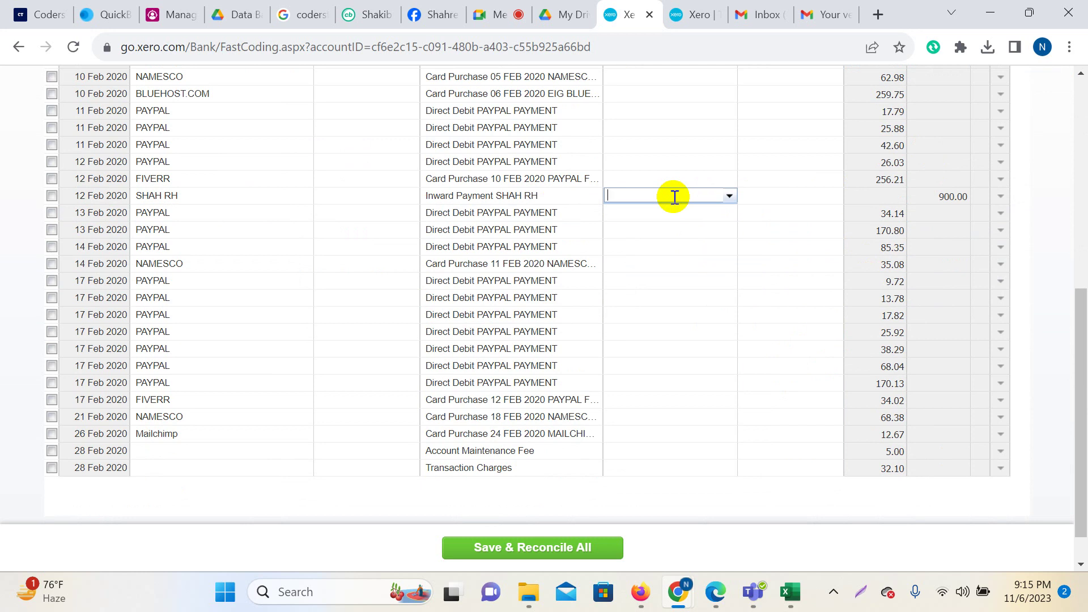
type("sal")
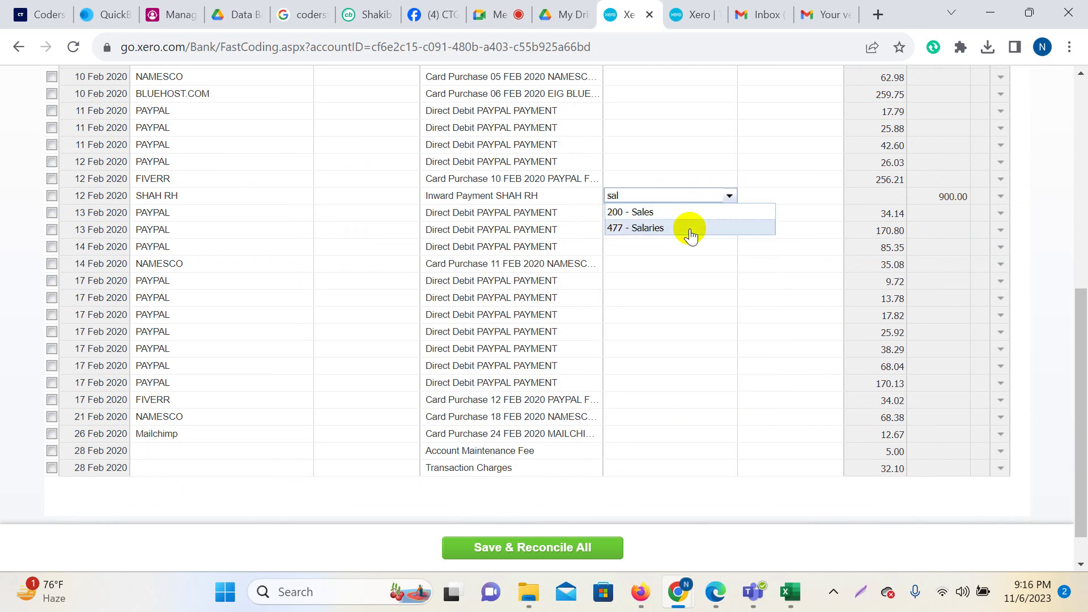
left_click(667, 214)
left_click(772, 195)
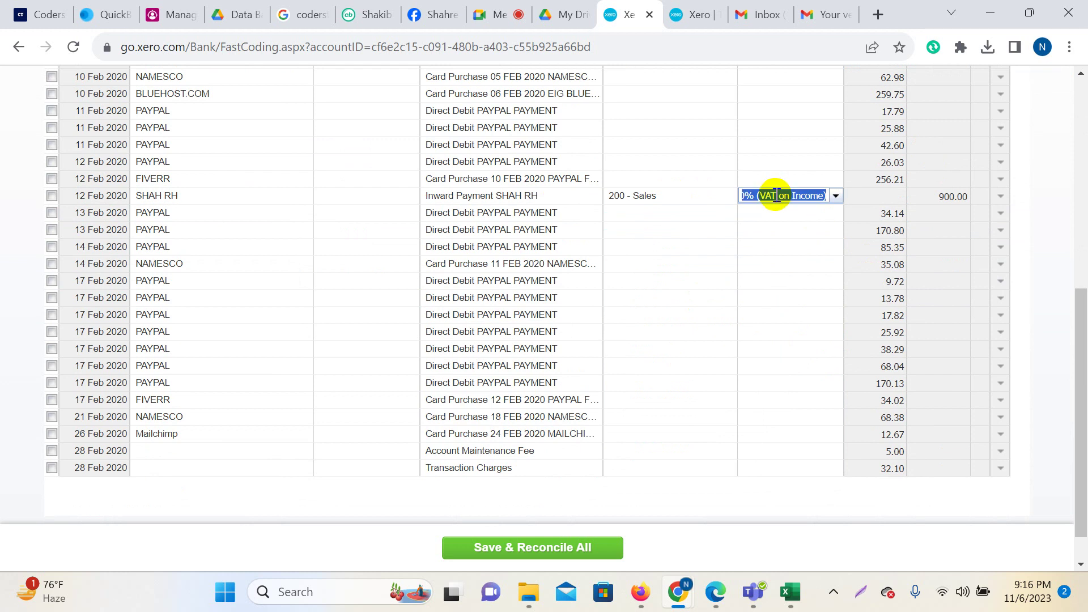
type("no")
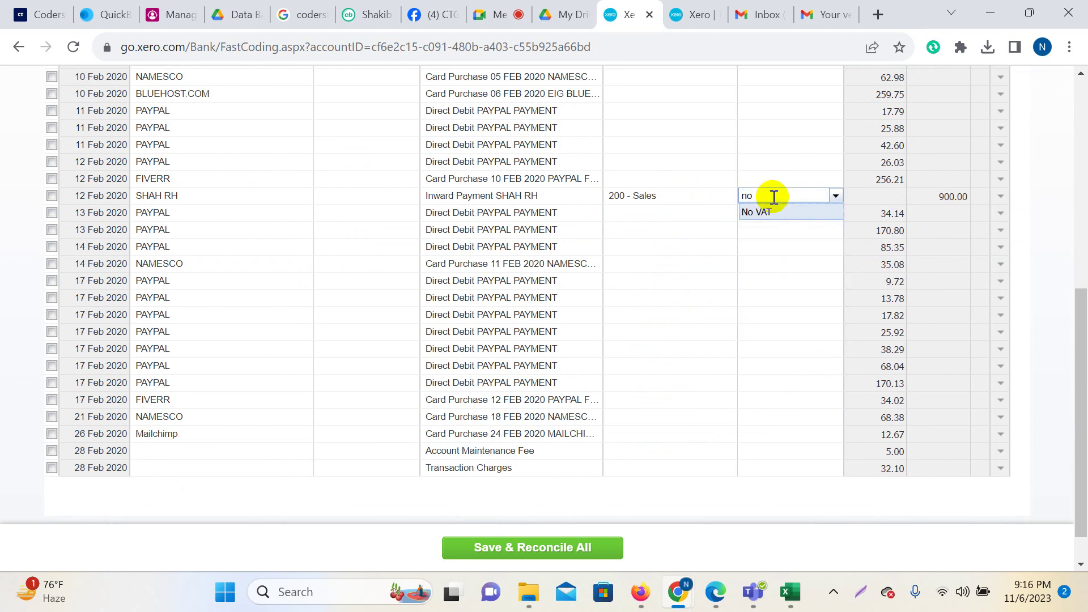
left_click(776, 213)
scroll(996, 280, "up", 4)
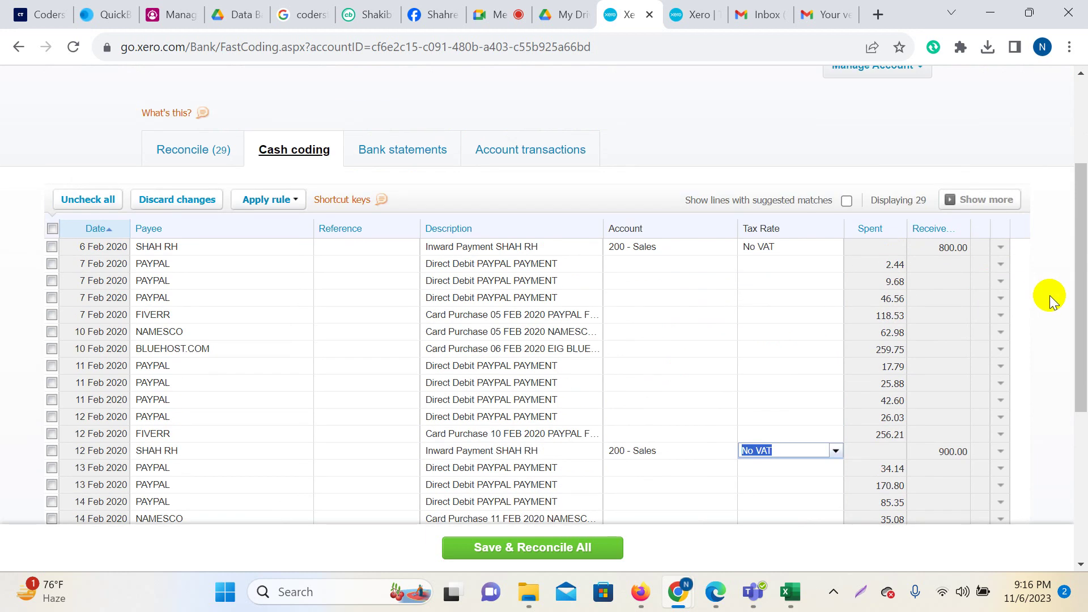
scroll(756, 379, "down", 3)
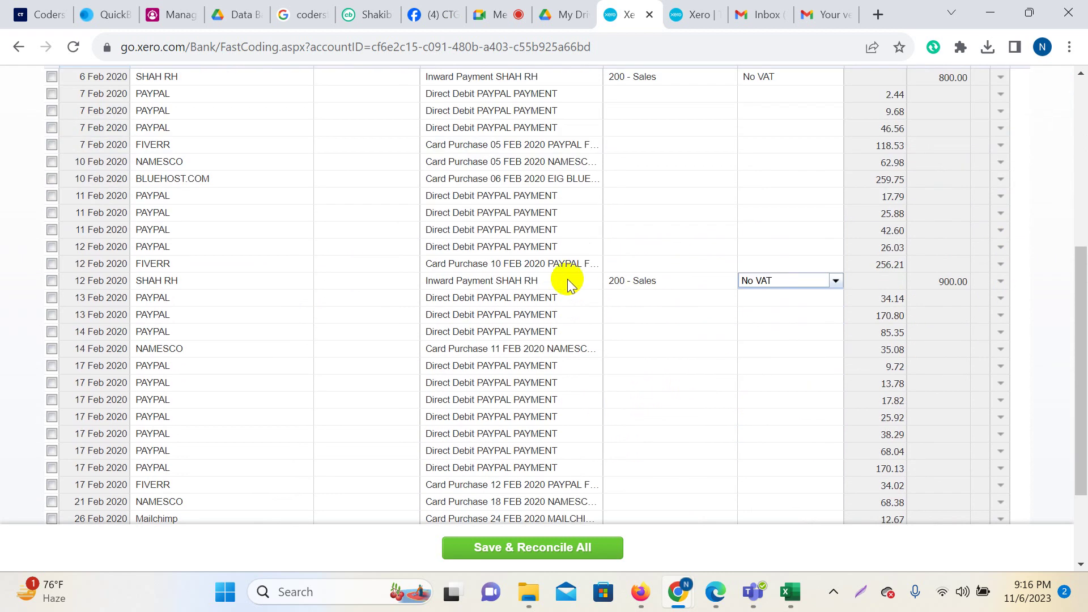
left_click(52, 282)
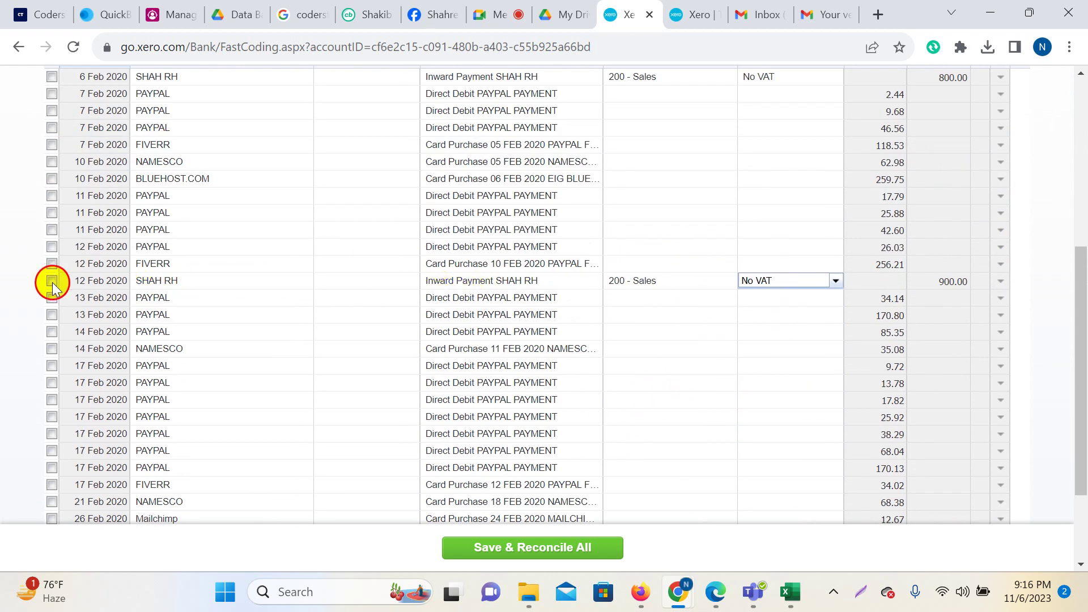
scroll(369, 434, "up", 5)
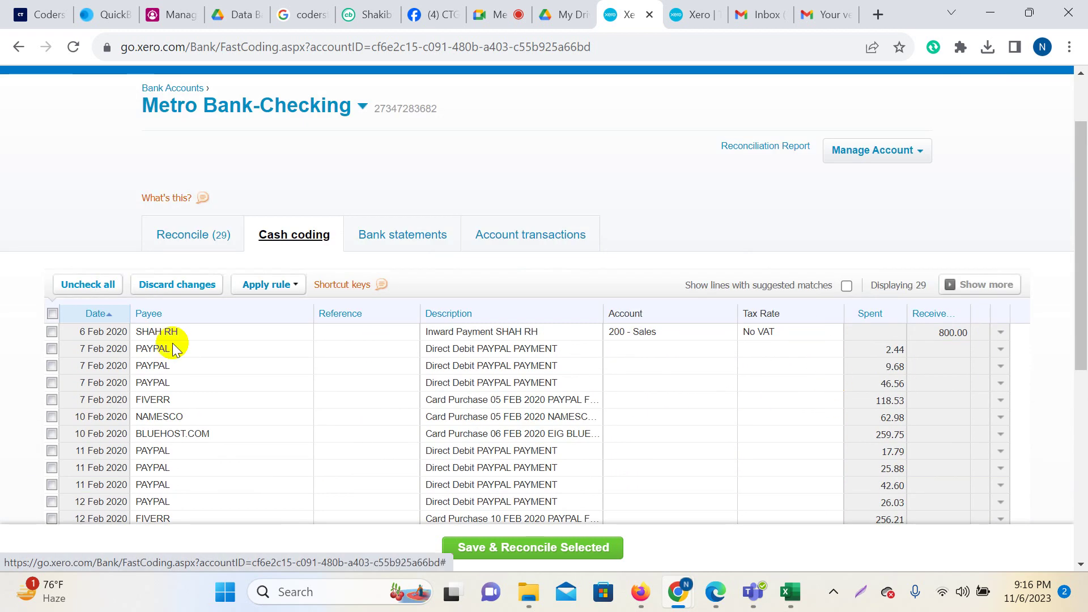
left_click(52, 332)
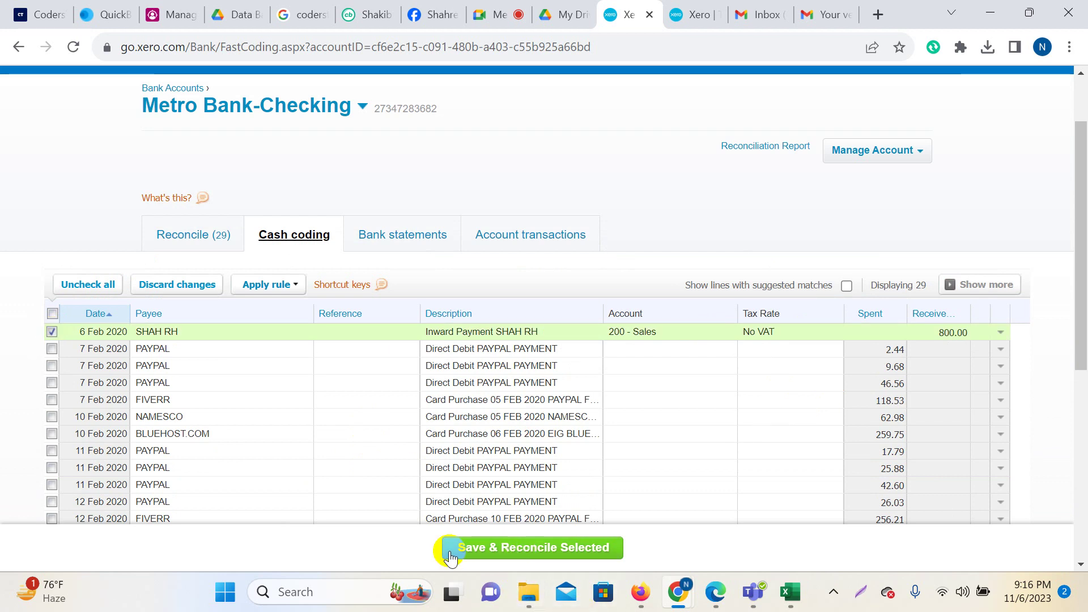
left_click(554, 548)
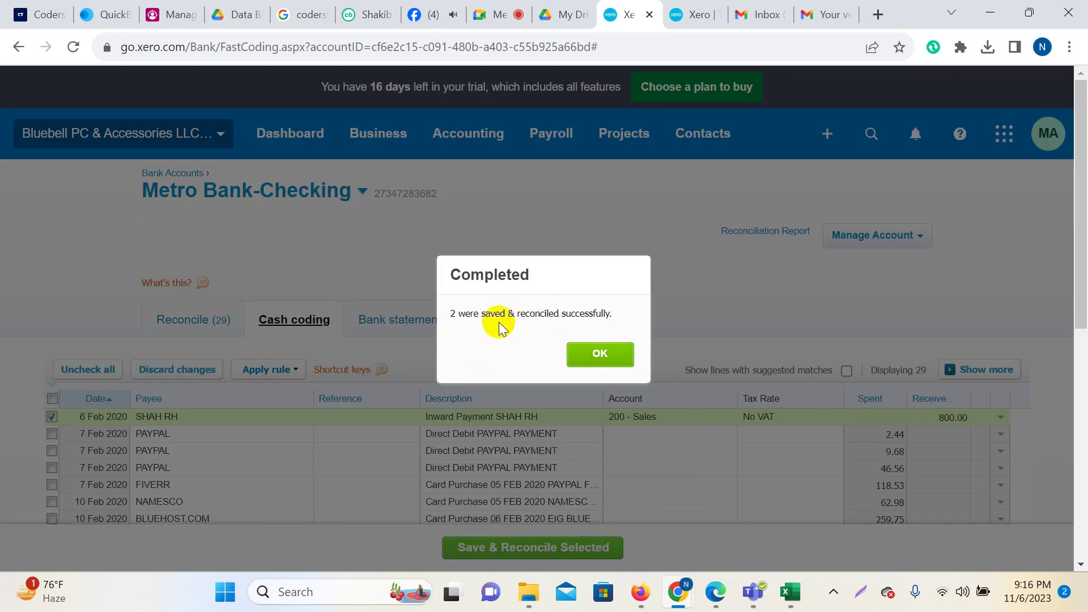
left_click(595, 355)
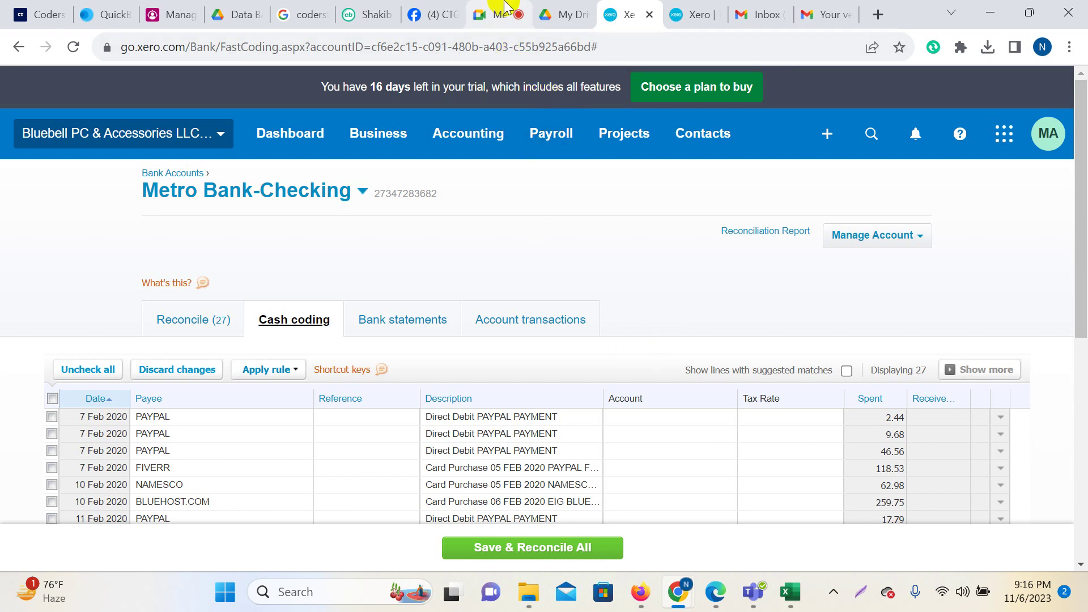
left_click(493, 14)
left_click(973, 477)
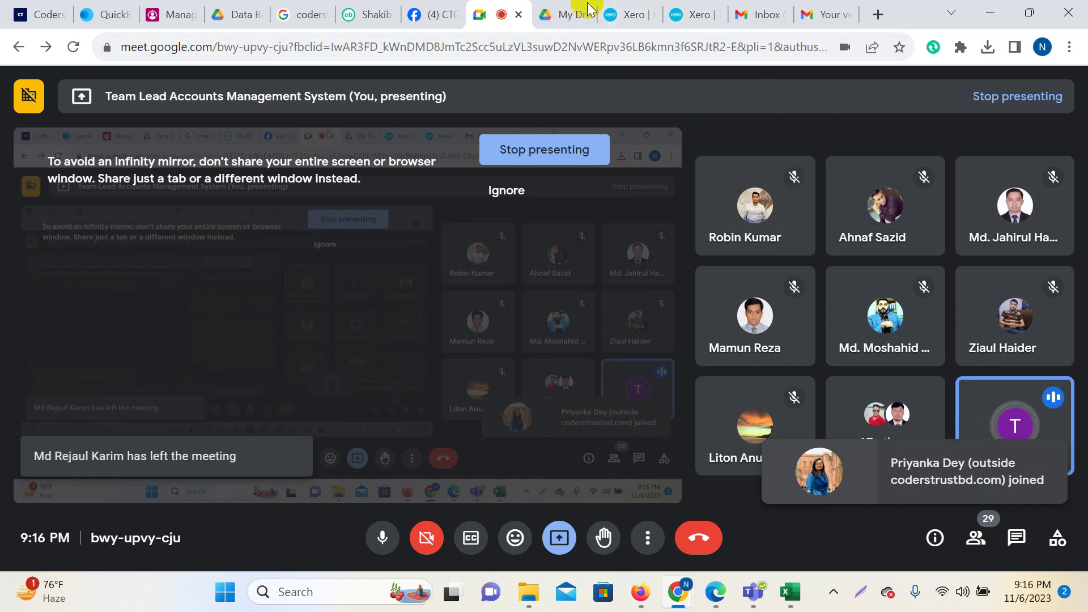
left_click(628, 15)
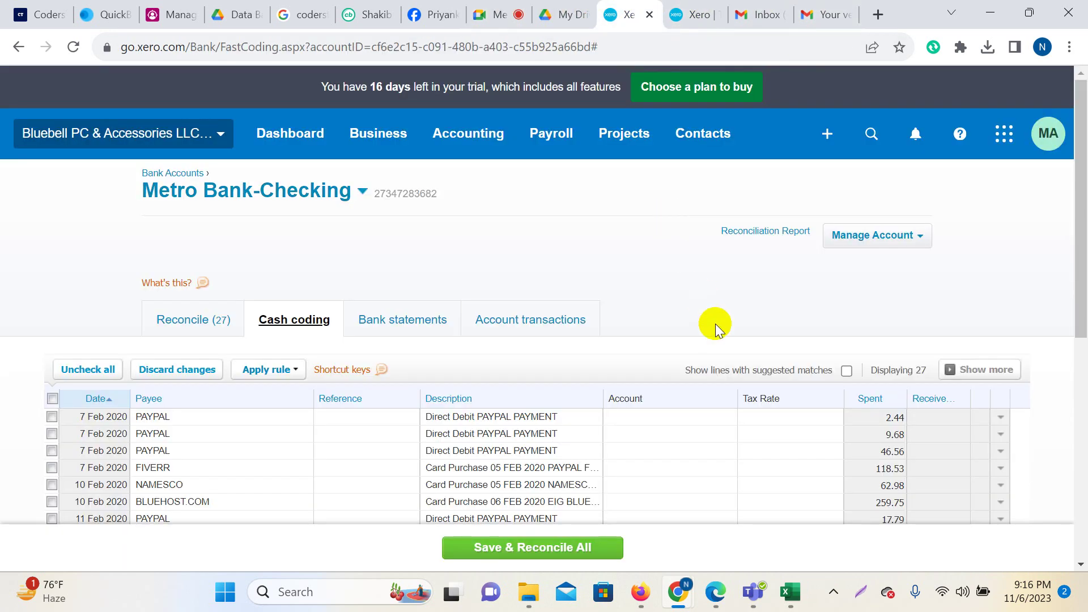
scroll(717, 340, "down", 4)
scroll(720, 358, "up", 2)
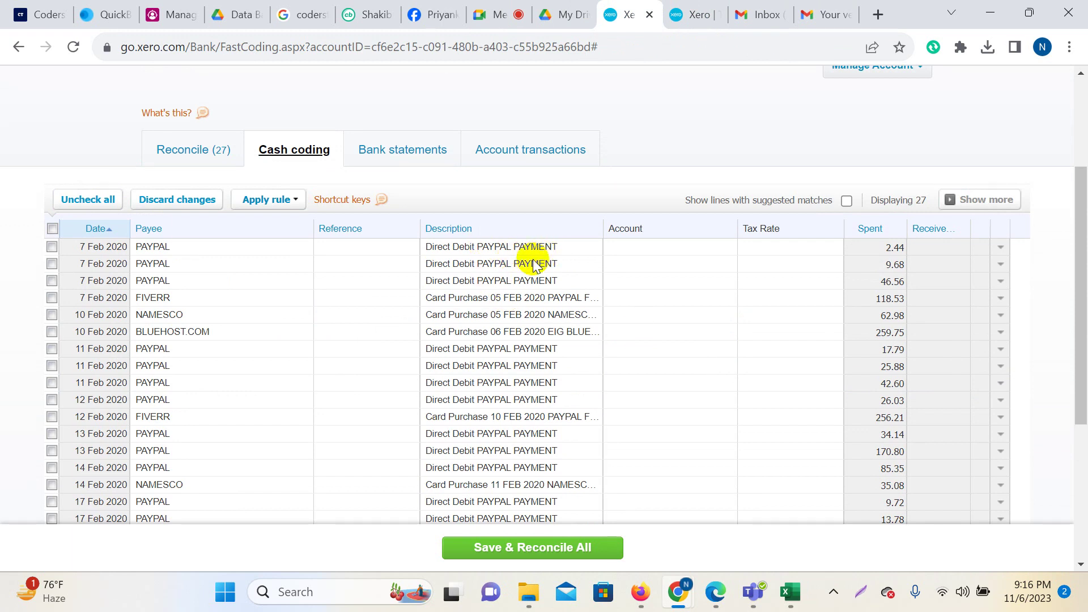
scroll(531, 285, "down", 3)
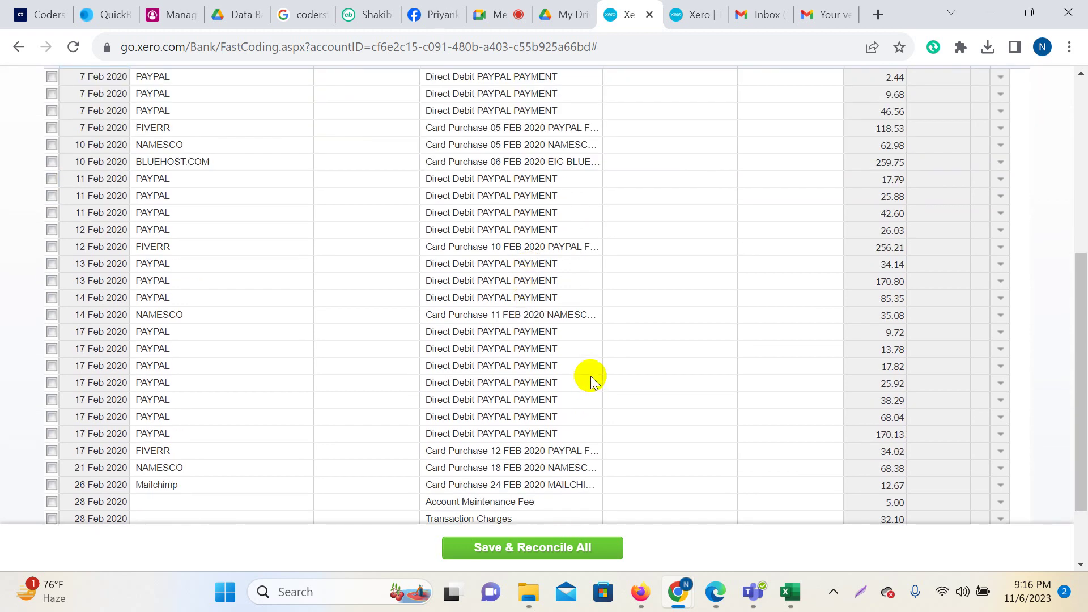
scroll(590, 376, "up", 6)
scroll(595, 362, "down", 3)
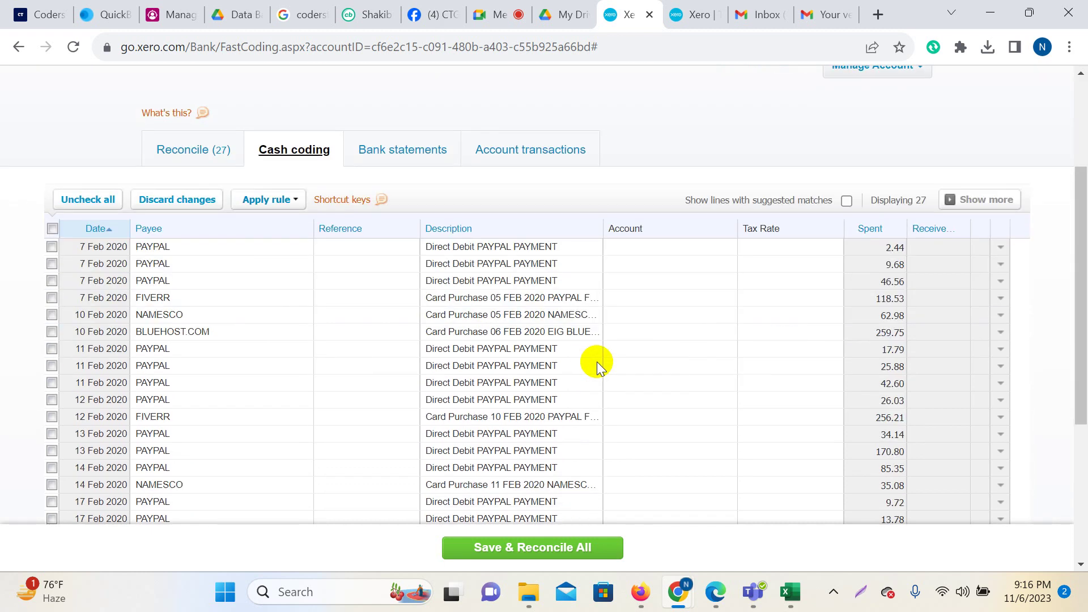
left_click(543, 300)
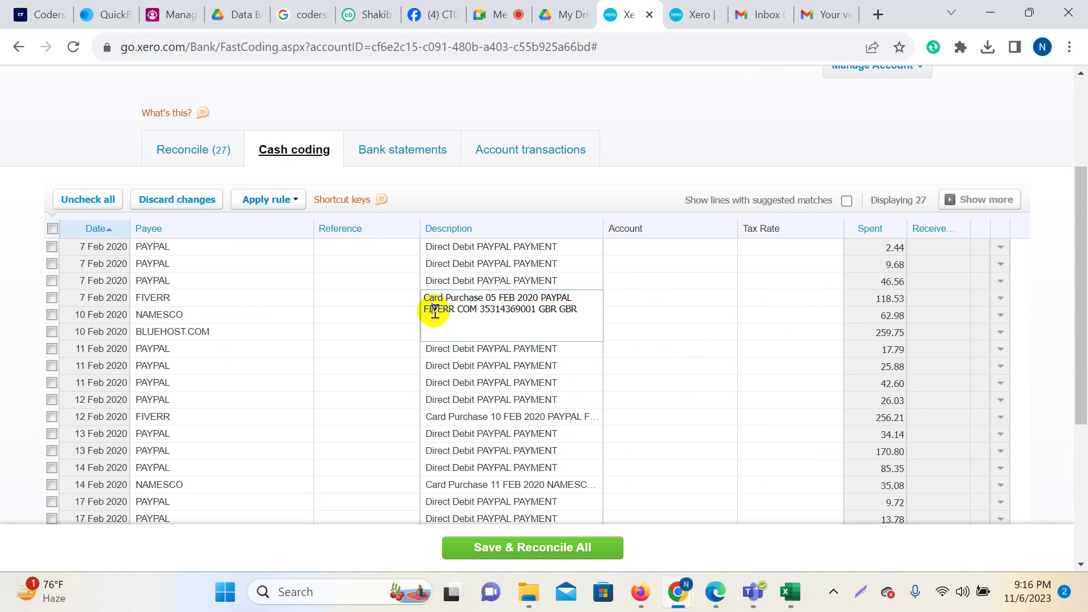
left_click(393, 297)
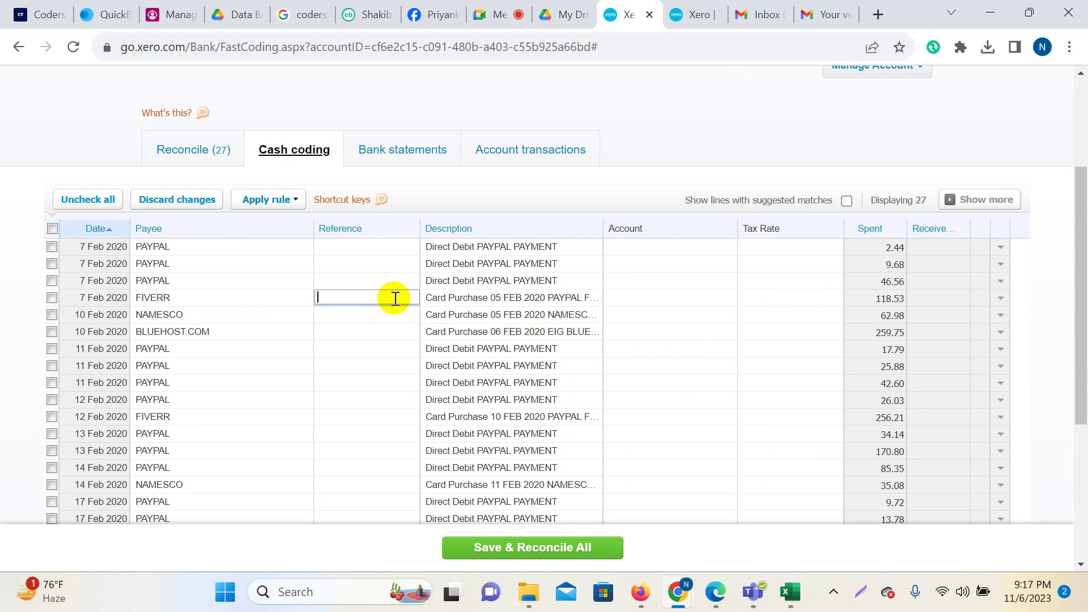
left_click(672, 303)
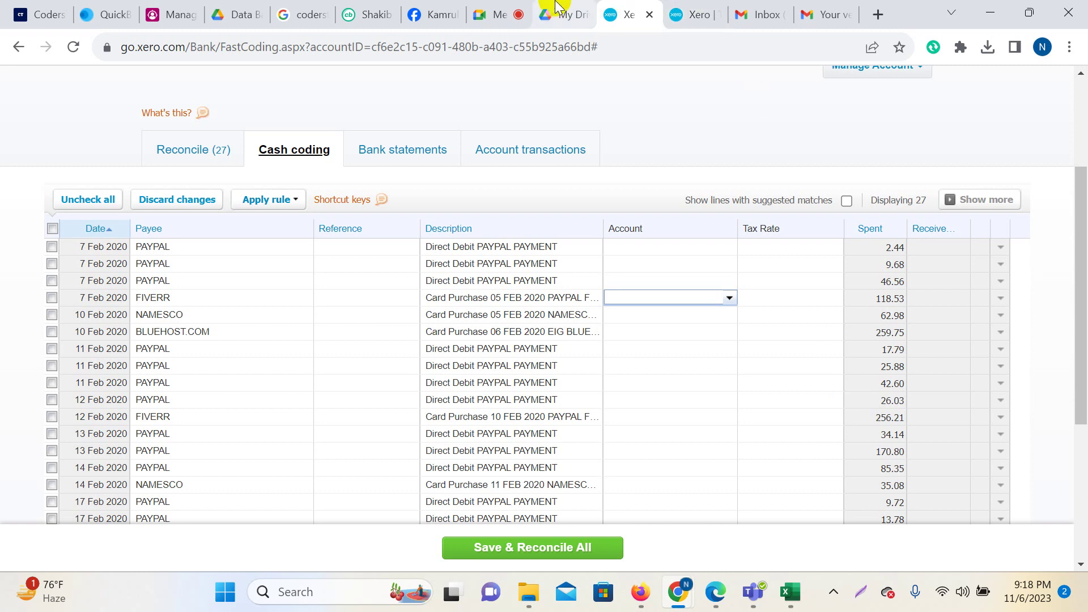
Admit the waiting participant in Google Meet, then return to Xero's cash coding list.
left_click(490, 7)
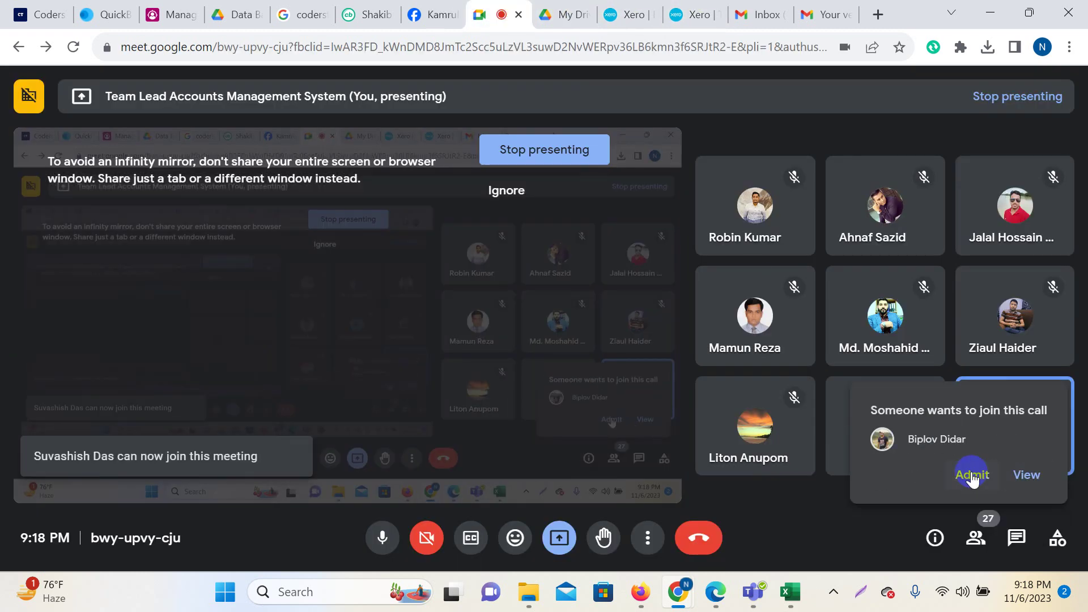
left_click(972, 473)
mouse_move(318, 318)
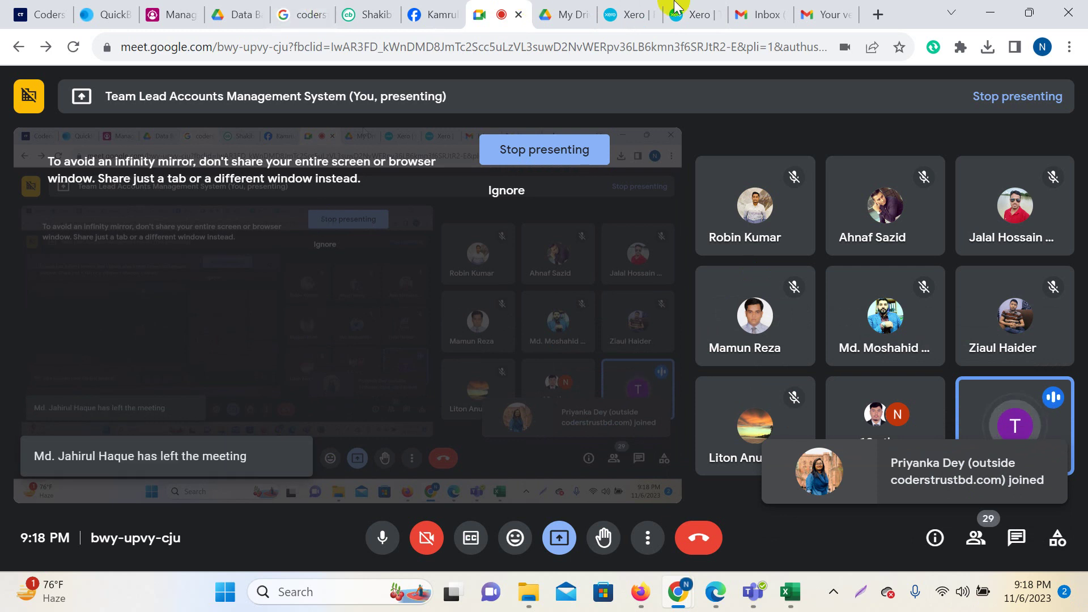
left_click(627, 12)
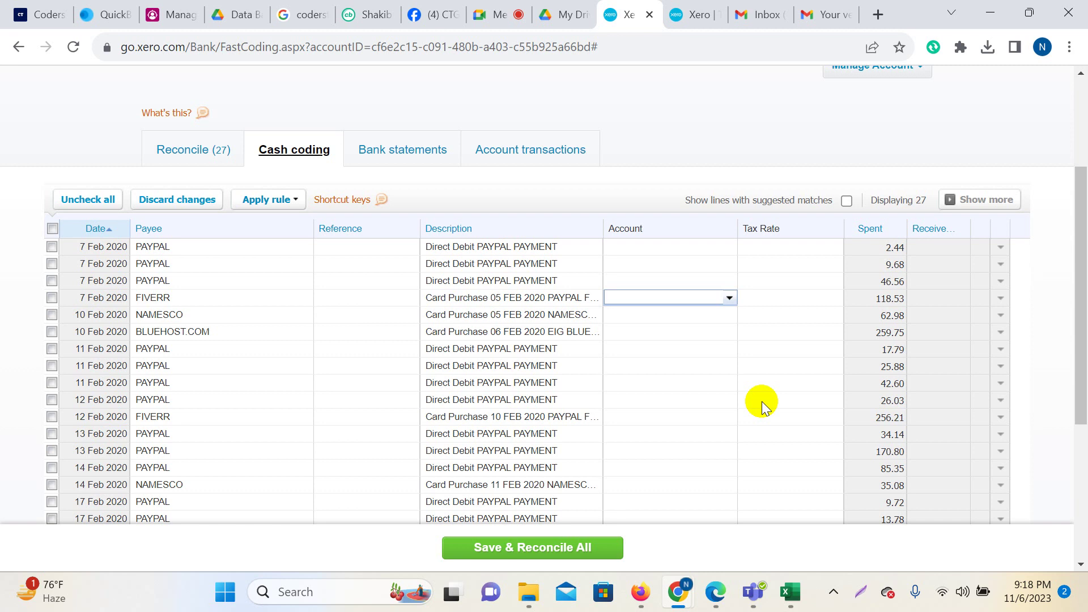
Code the 7 Feb FIVERR 118.53 purchase to 441 - Legal Expenses with No VAT.
type("pro")
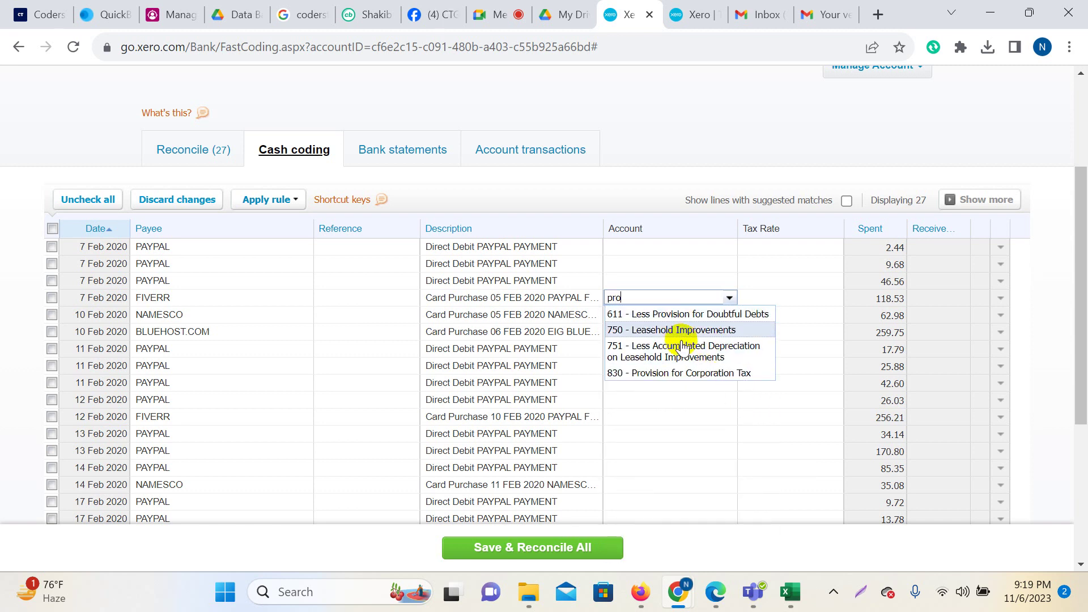
key("BackSpace")
key("BackSpace")
key("BackSpace")
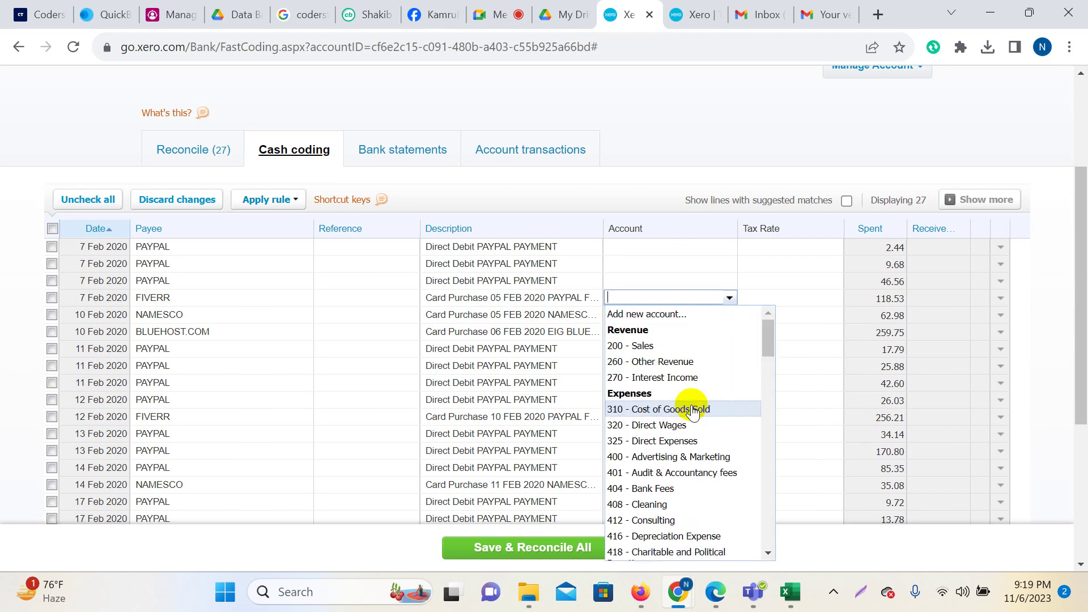
type("leg")
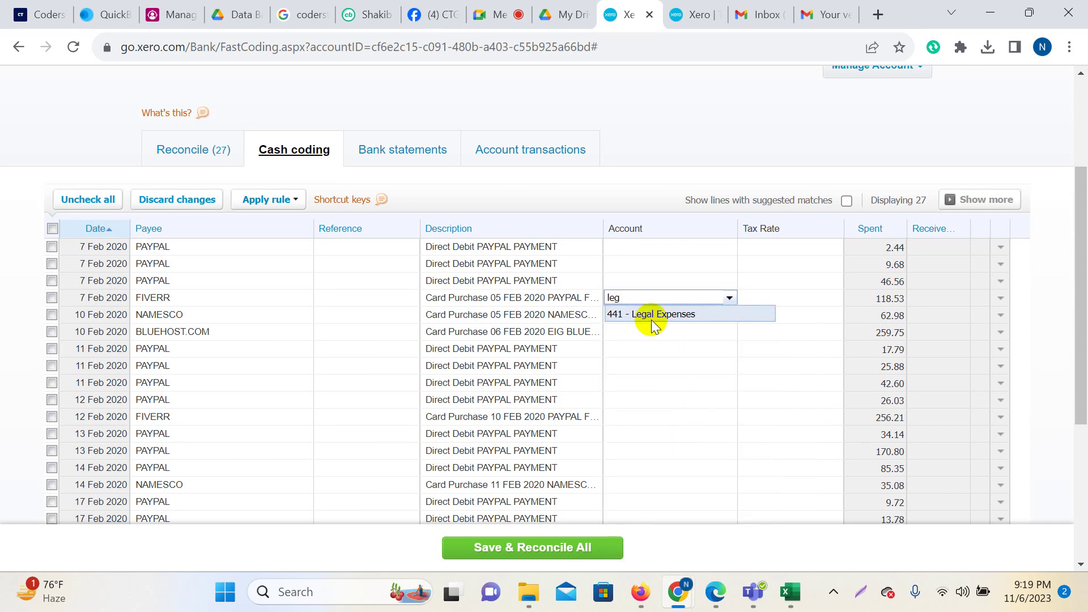
left_click(649, 314)
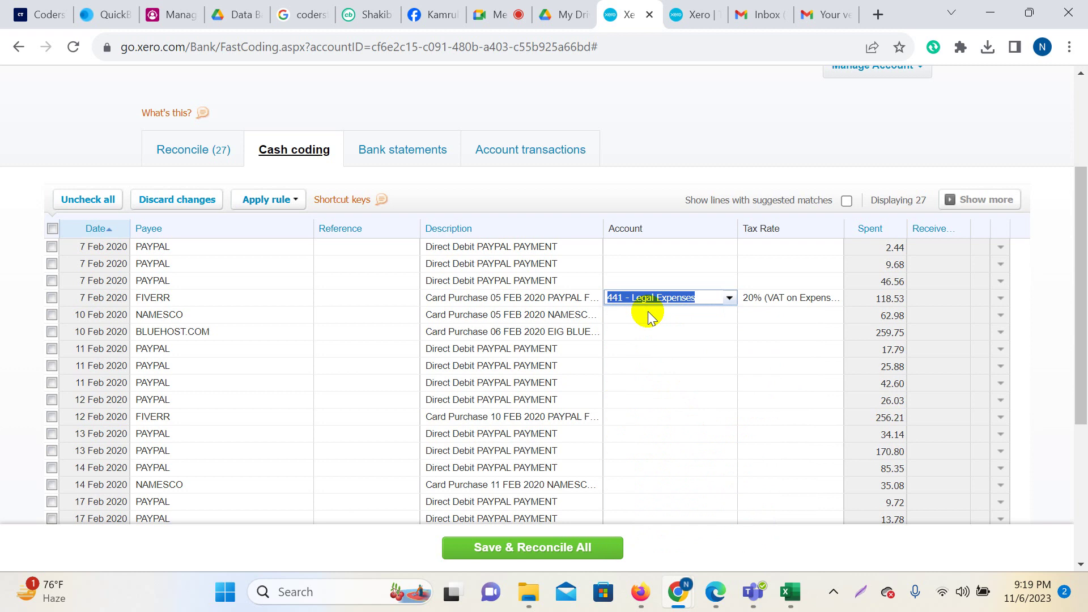
left_click(777, 298)
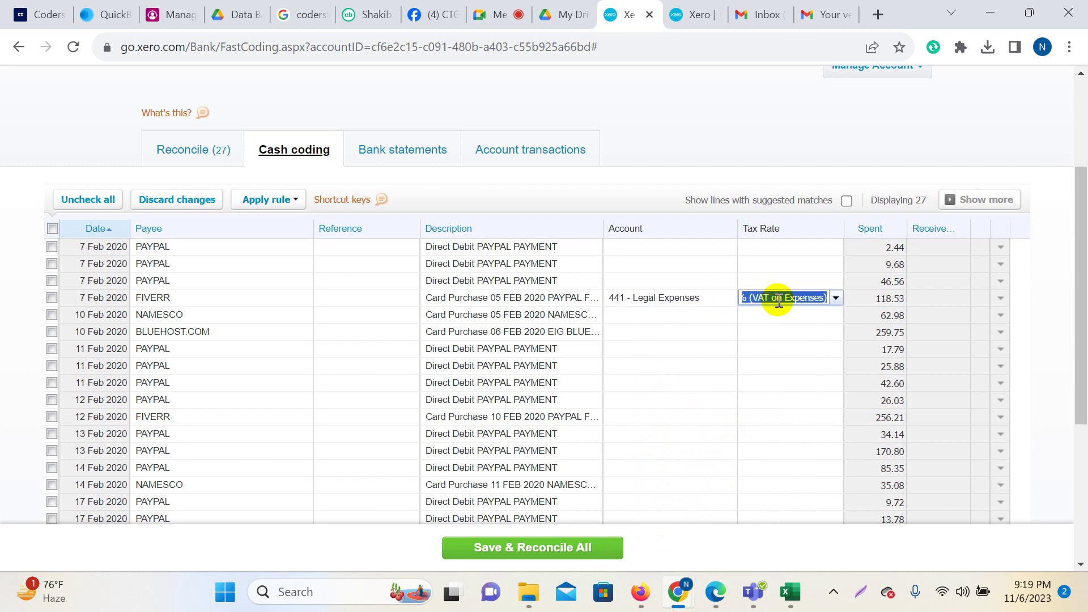
key("BackSpace")
type("no")
left_click(775, 315)
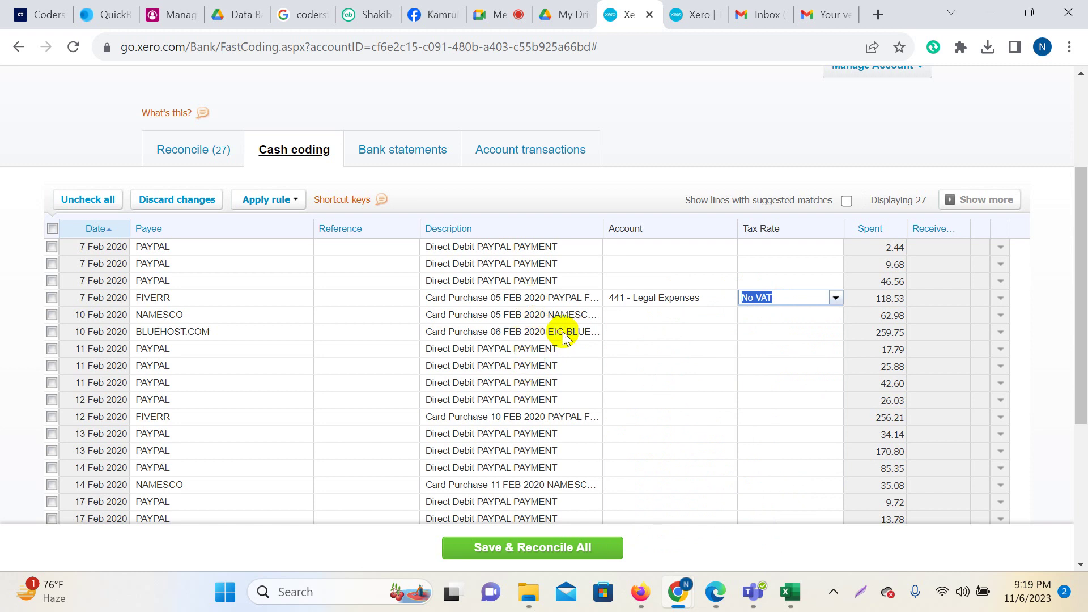
Read the full BLUEHOST.COM purchase description, then switch to the Google Meet call.
left_click(658, 332)
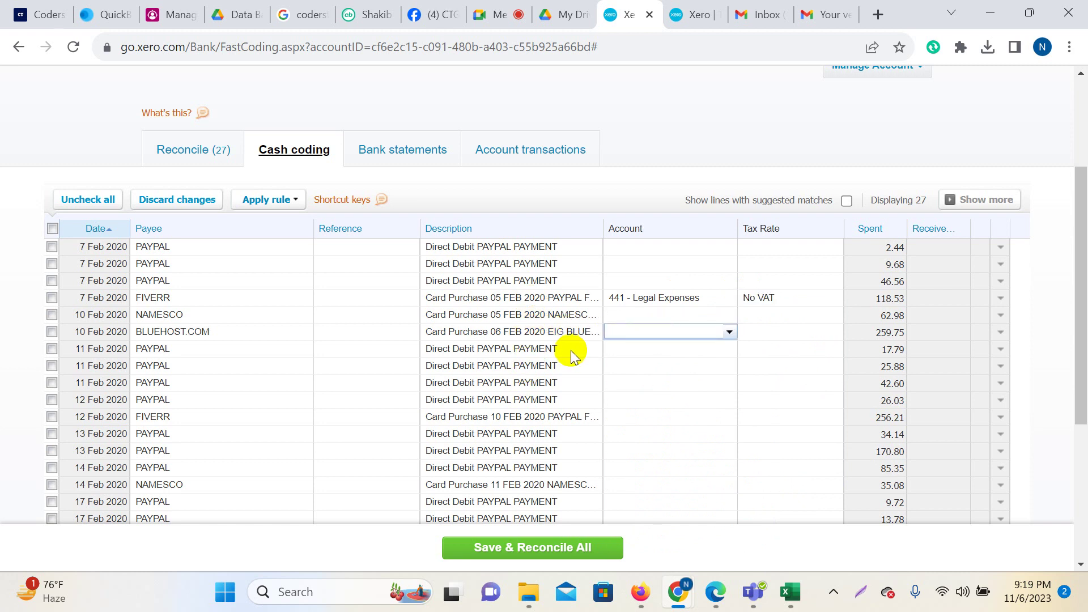
left_click(553, 334)
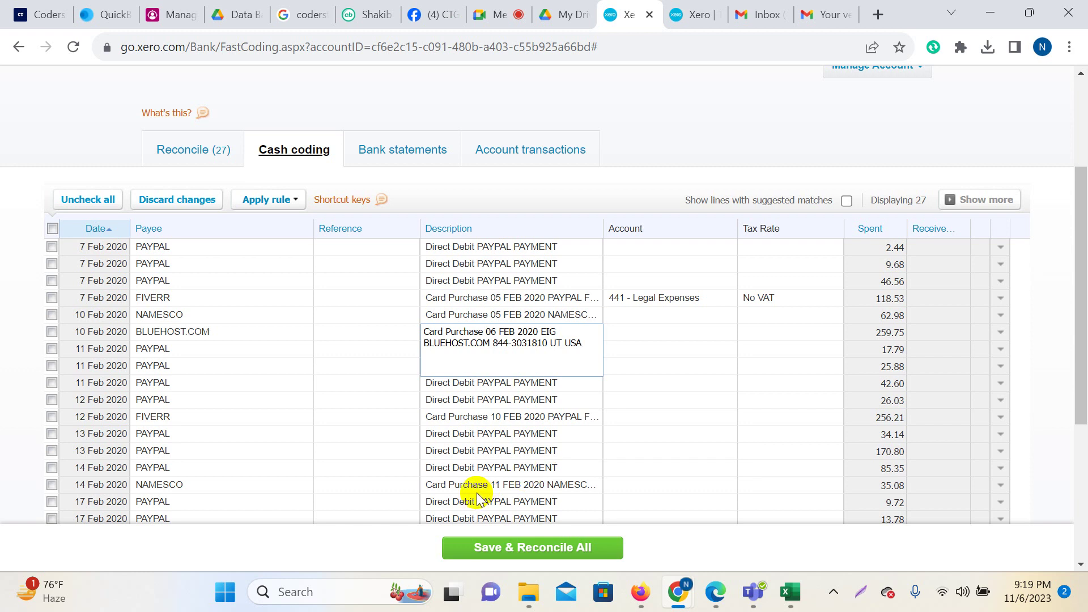
scroll(689, 373, "down", 1)
scroll(688, 373, "down", 2)
scroll(657, 370, "up", 3)
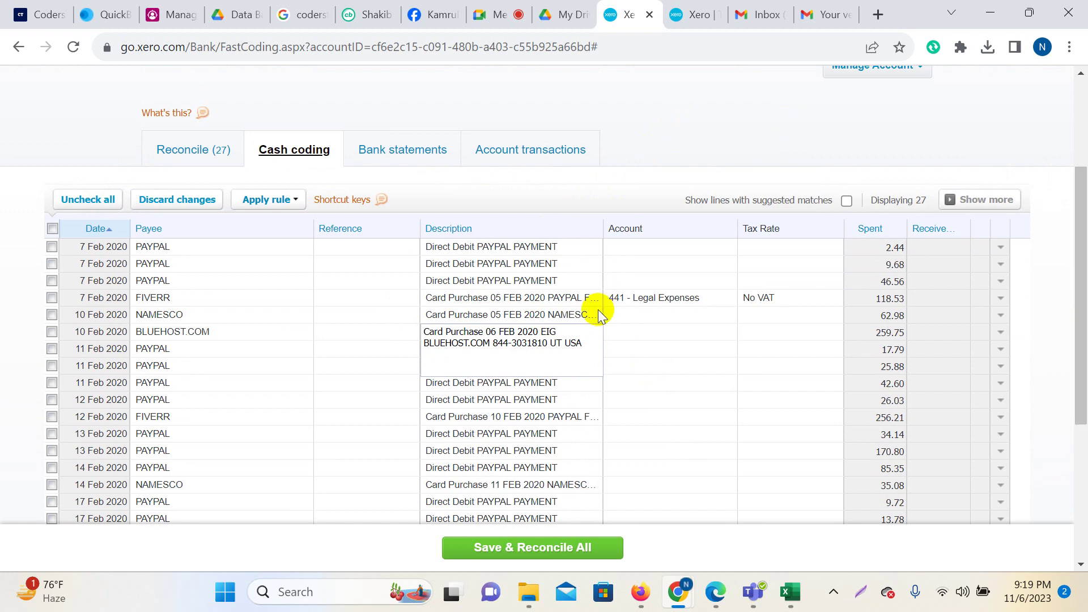
scroll(592, 315, "down", 3)
left_click(382, 198)
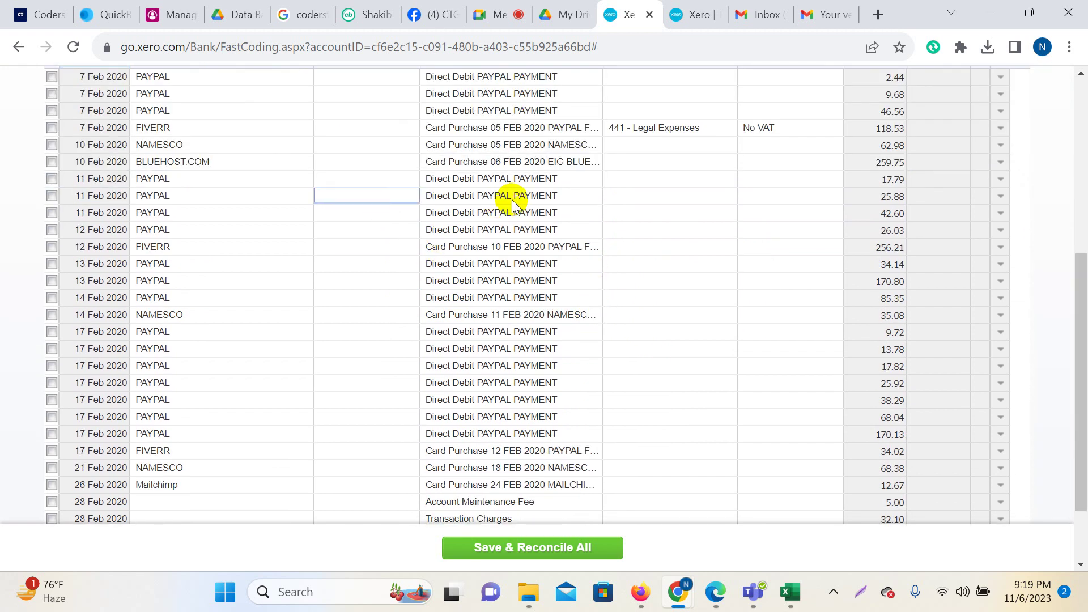
left_click(512, 162)
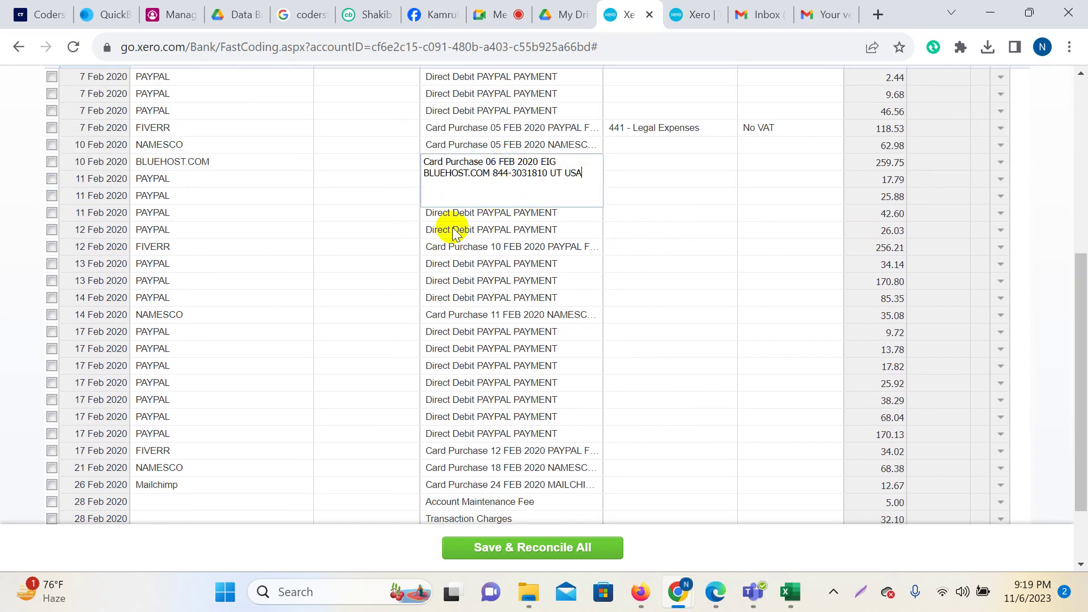
left_click(375, 166)
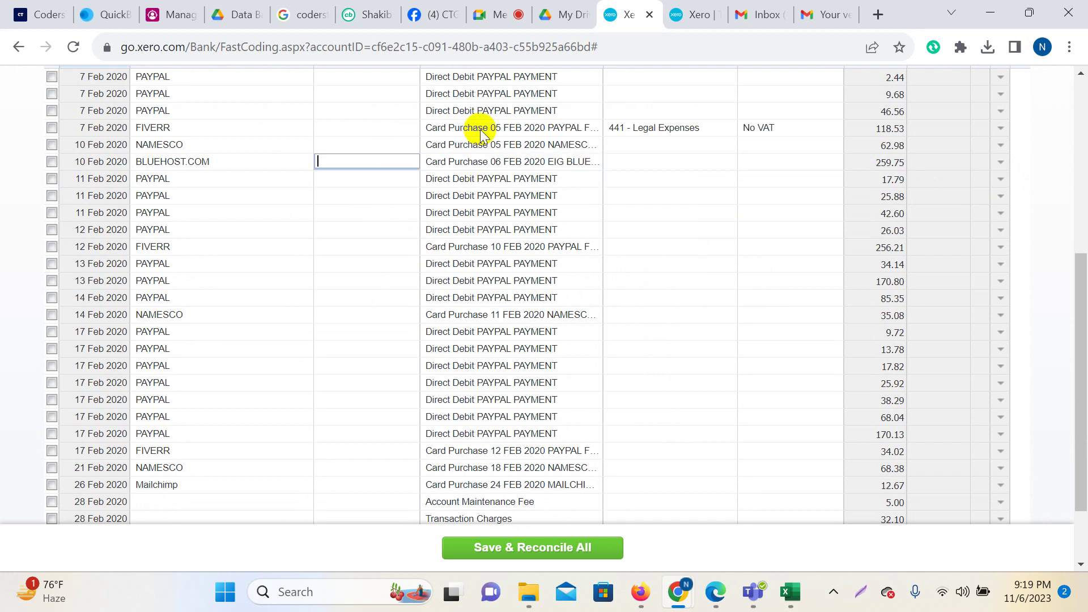
left_click(498, 13)
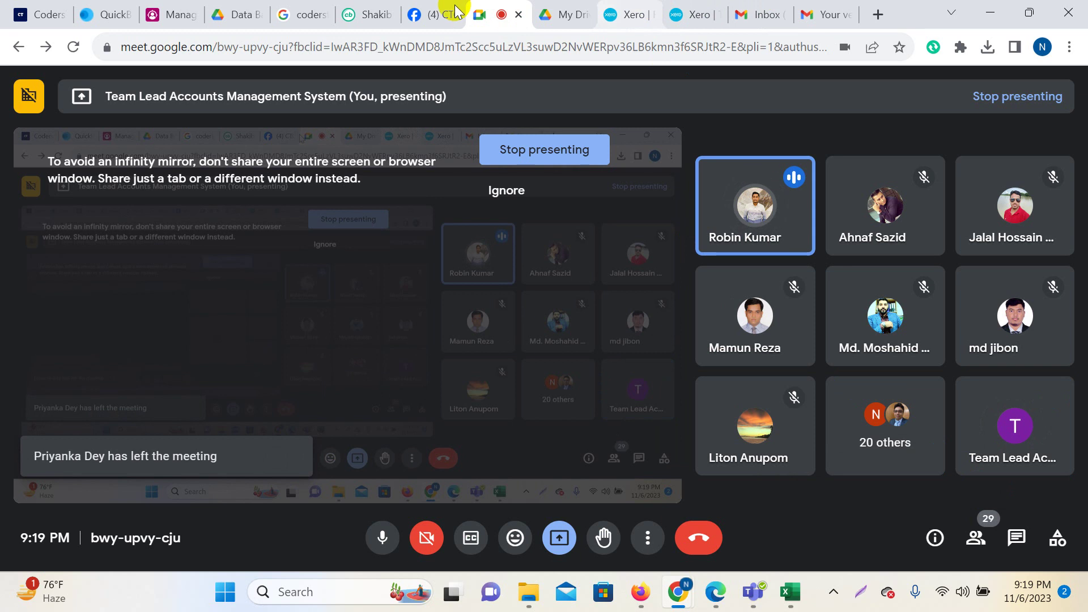
Leave the Meet participant view and bring Xero's cash coding list back to the front.
left_click(736, 211)
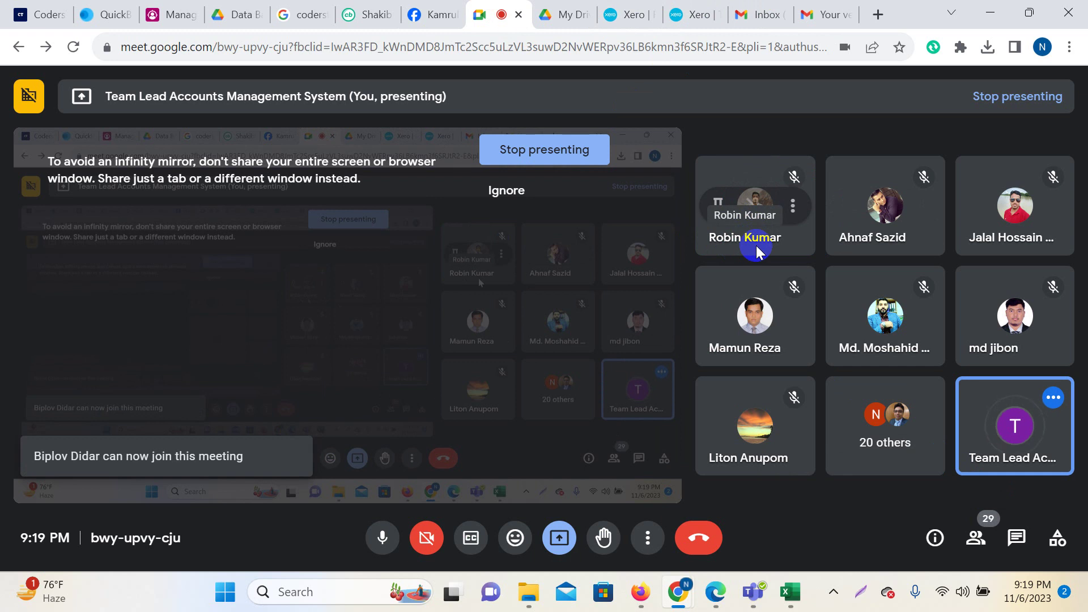
left_click(631, 11)
scroll(553, 290, "up", 2)
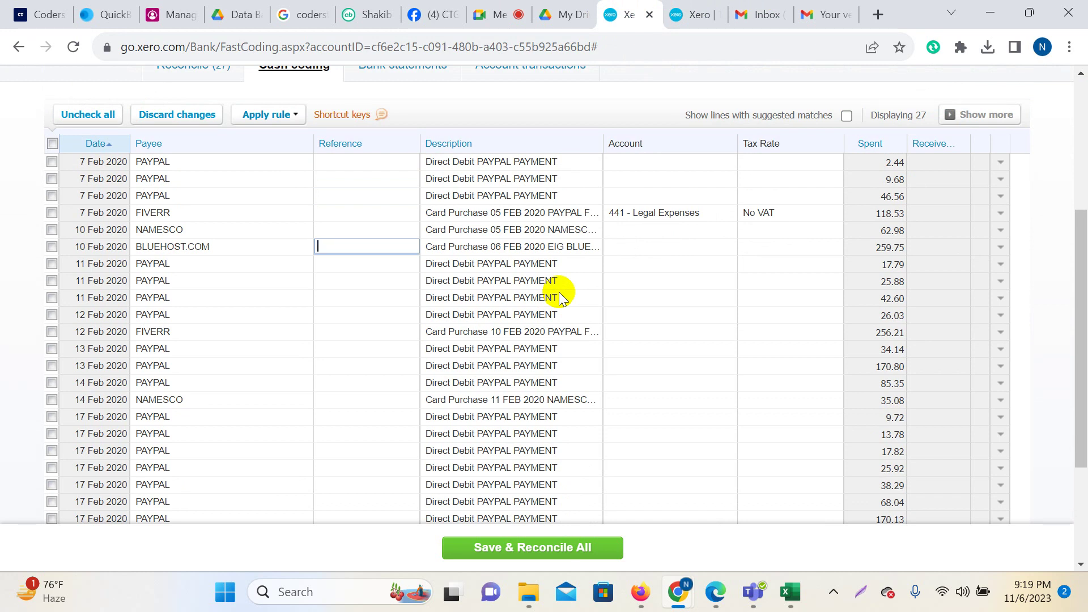
Expand the full 10 Feb NAMESCO purchase description, then go back to the Google Meet call.
scroll(560, 290, "up", 2)
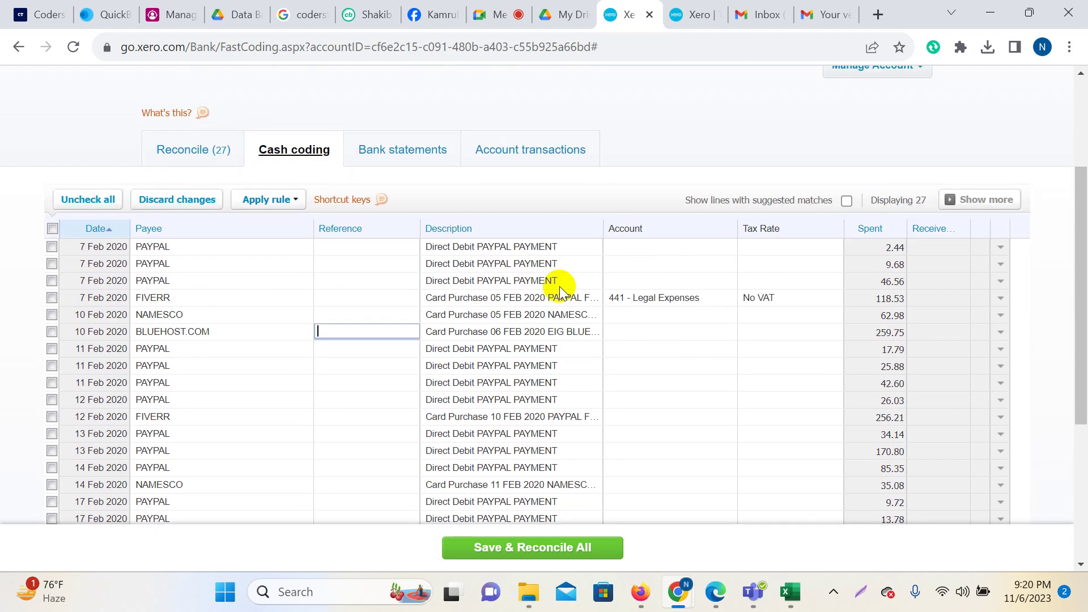
left_click(497, 314)
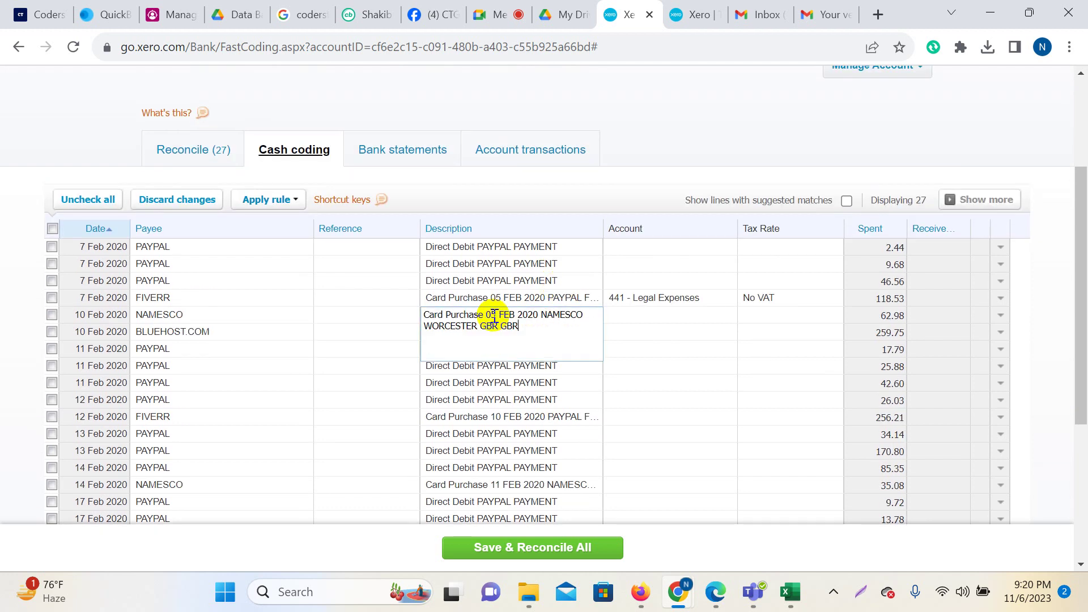
left_click(475, 16)
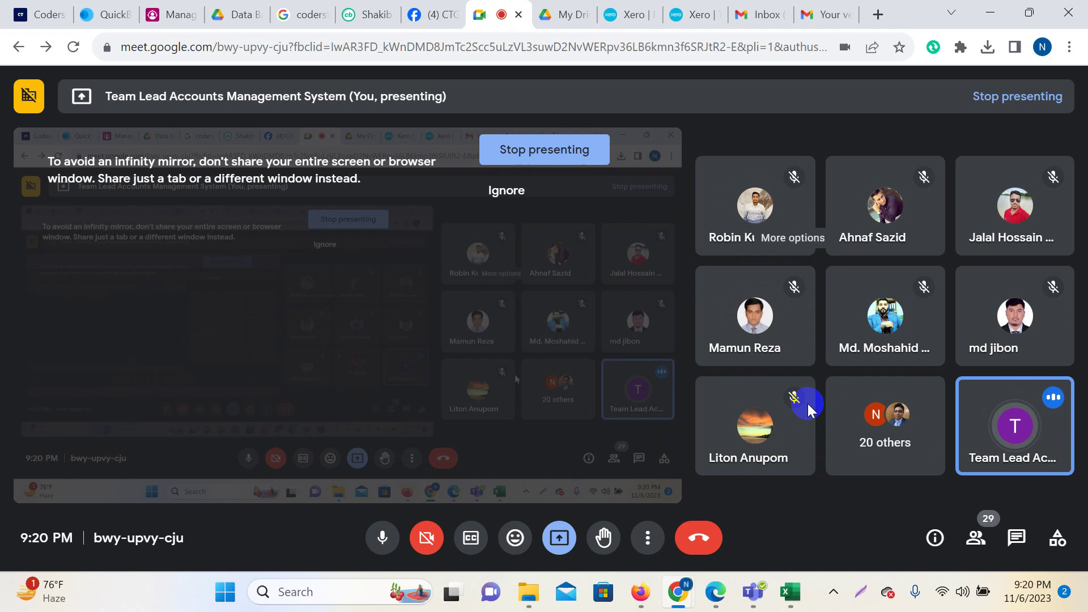
mouse_move(760, 237)
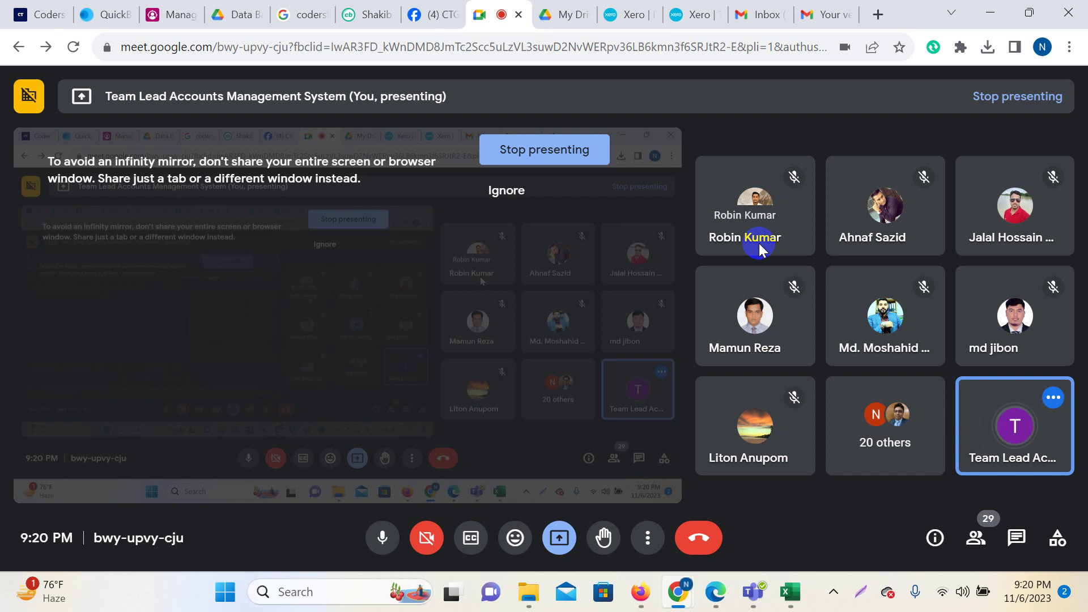
left_click(635, 8)
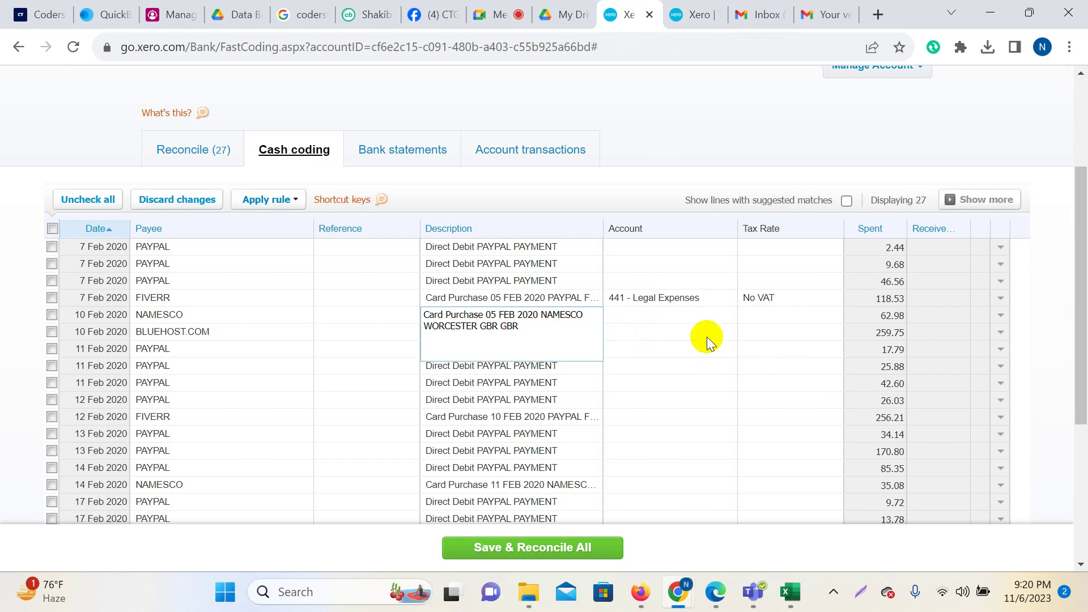
Review the NAMESCO and 11 Feb PAYPAL 25.88 descriptions and show the other bank accounts list.
left_click(496, 359)
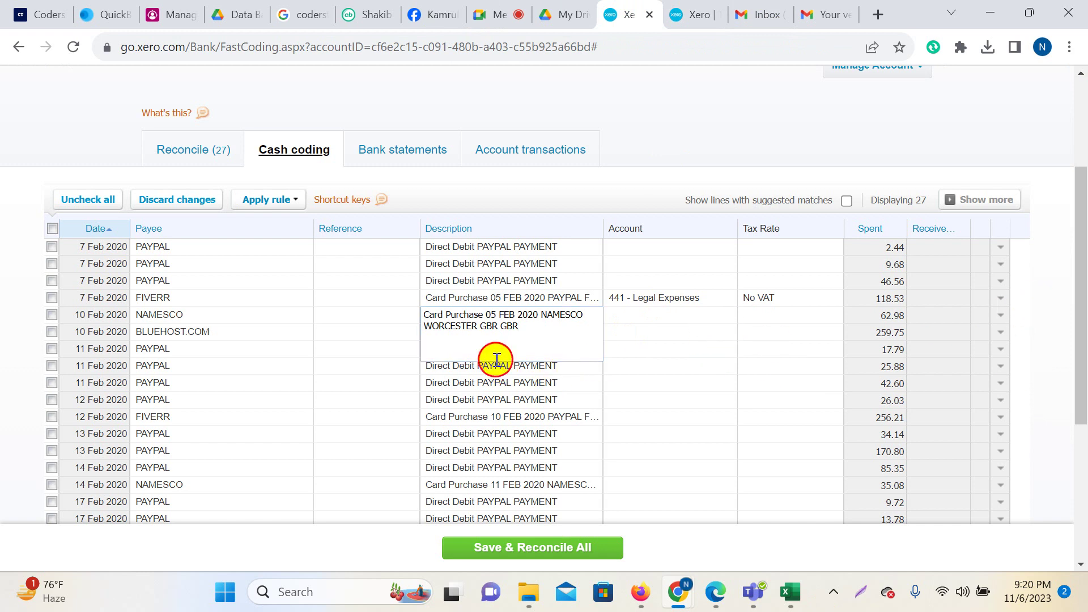
left_click(498, 366)
scroll(505, 396, "up", 3)
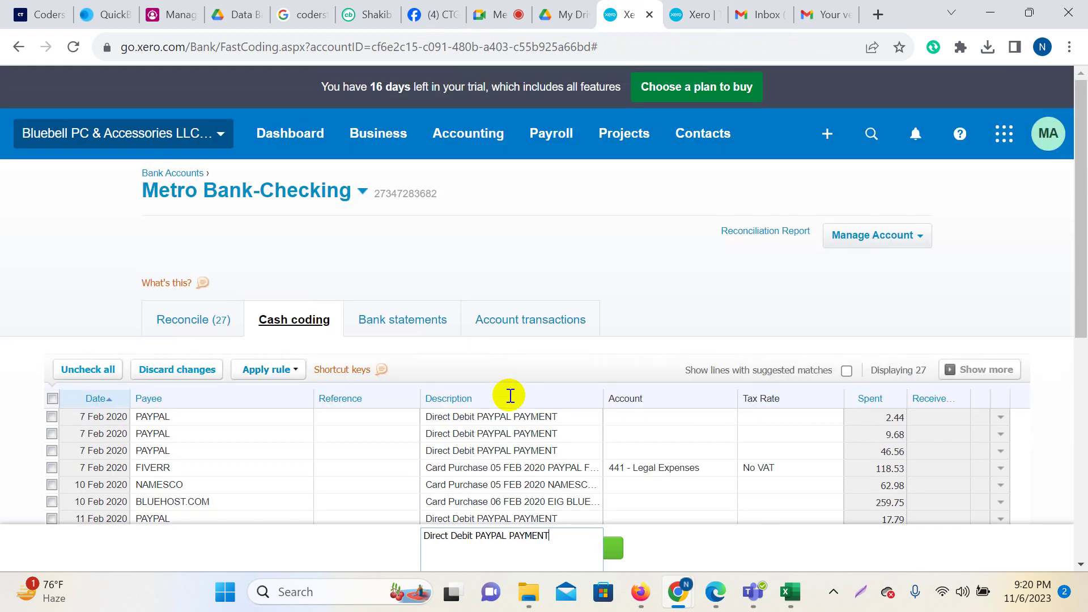
scroll(529, 364, "down", 3)
scroll(530, 363, "up", 3)
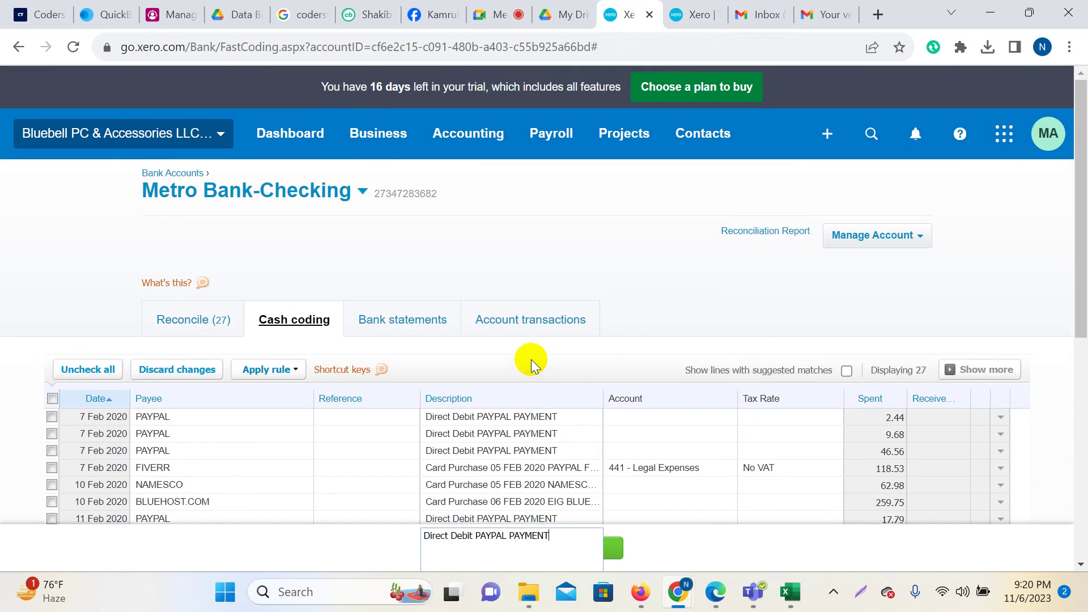
left_click_drag(142, 187, 286, 193)
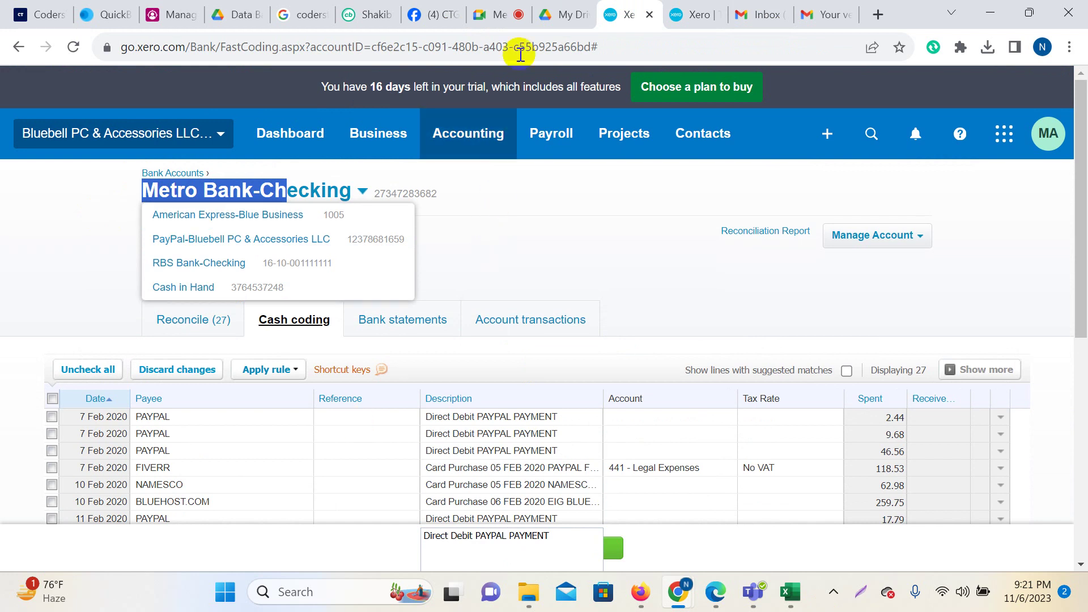
Check the video call, then return to the Xero cash coding page.
left_click(506, 7)
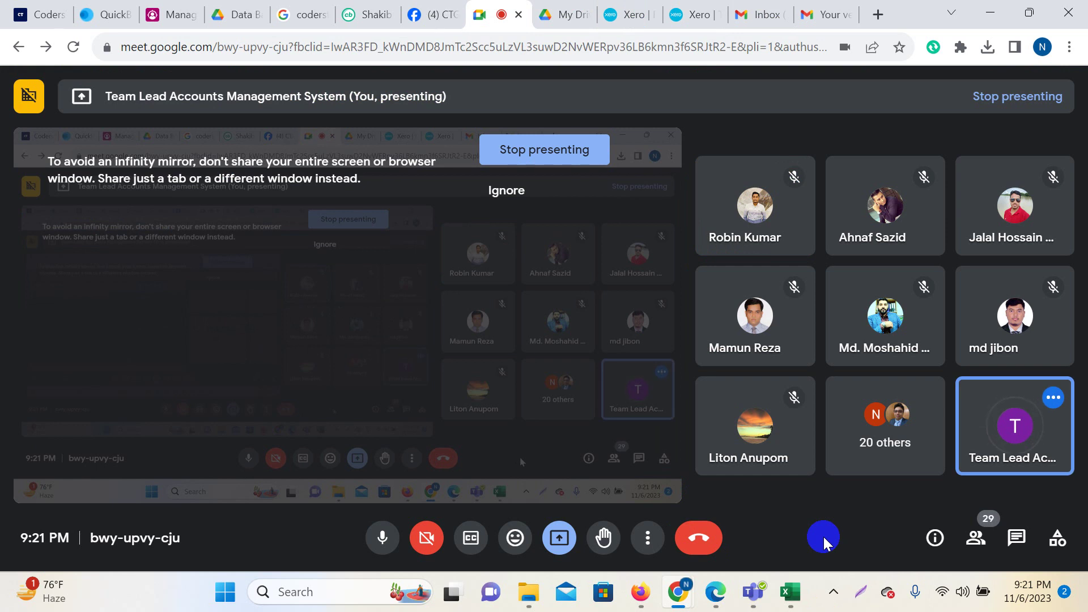
left_click(629, 14)
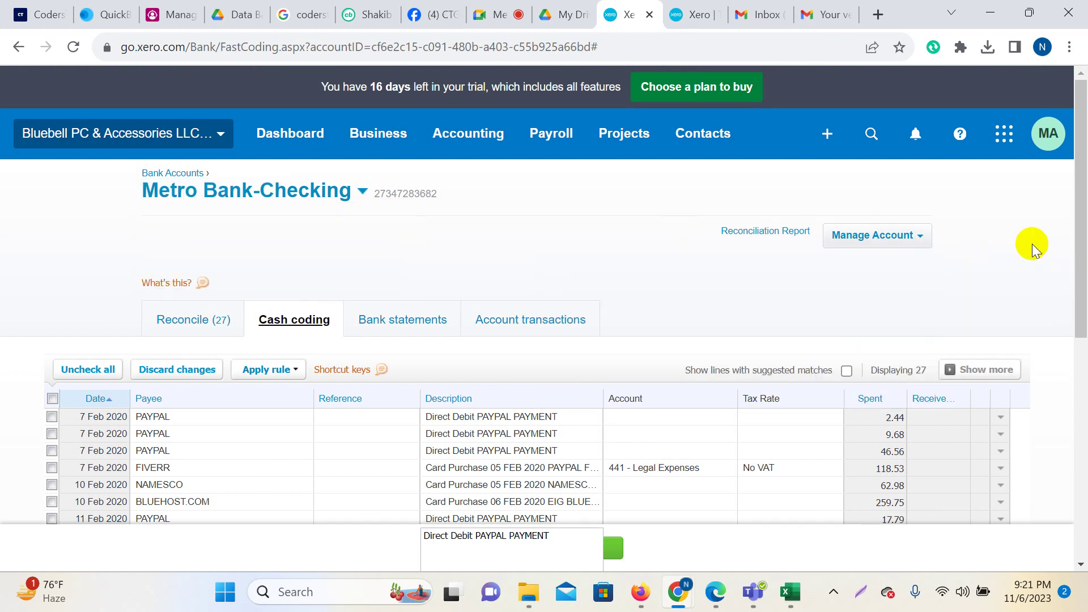
scroll(1008, 264, "down", 4)
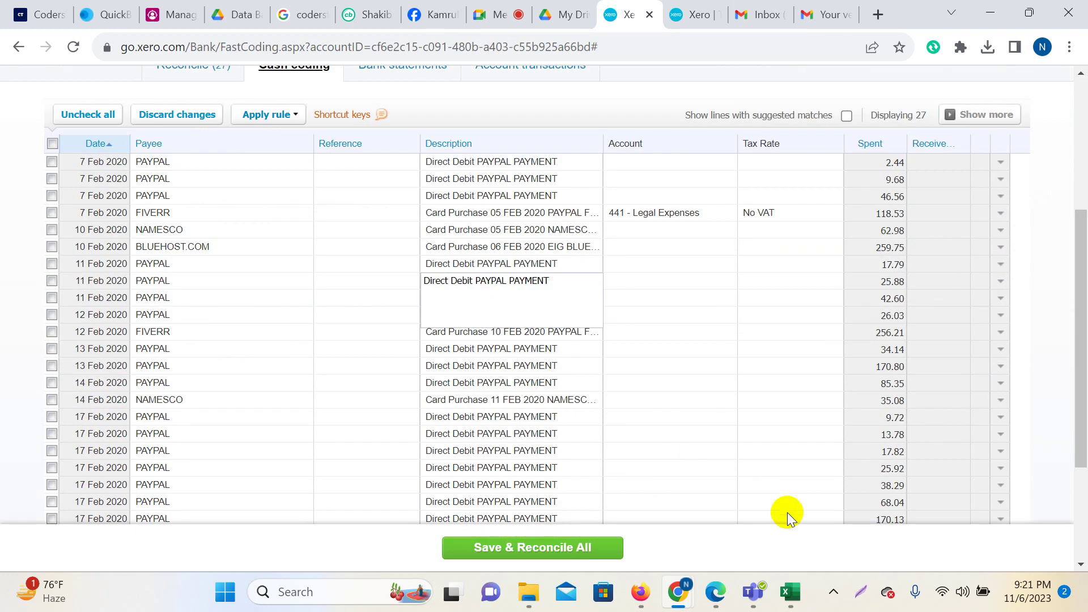
scroll(682, 363, "up", 1)
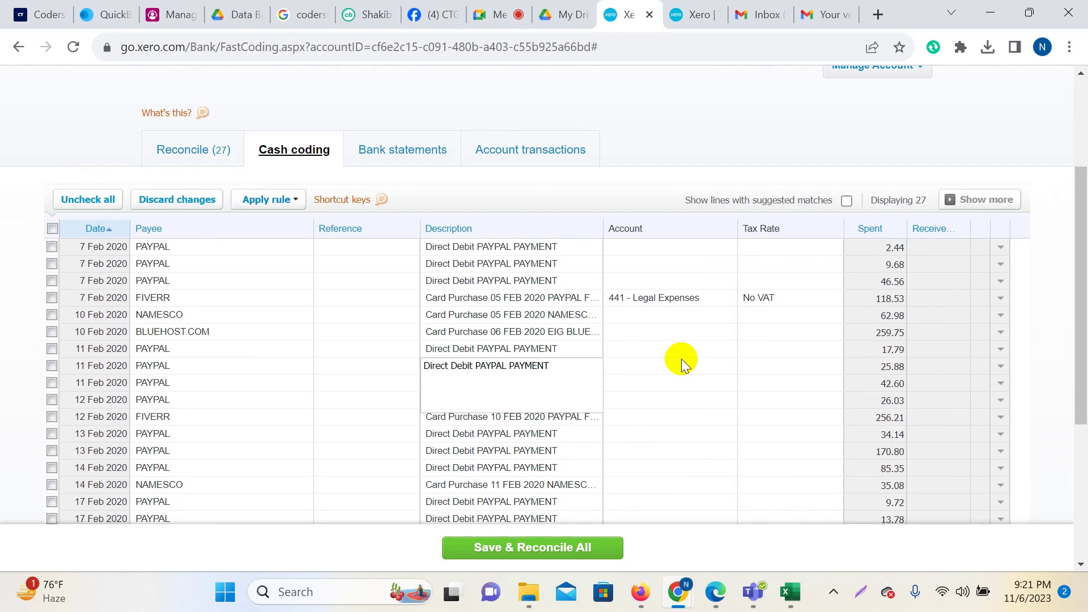
Inspect the NAMESCO row's description and reference and the 12 Feb FIVERR reference.
left_click(568, 314)
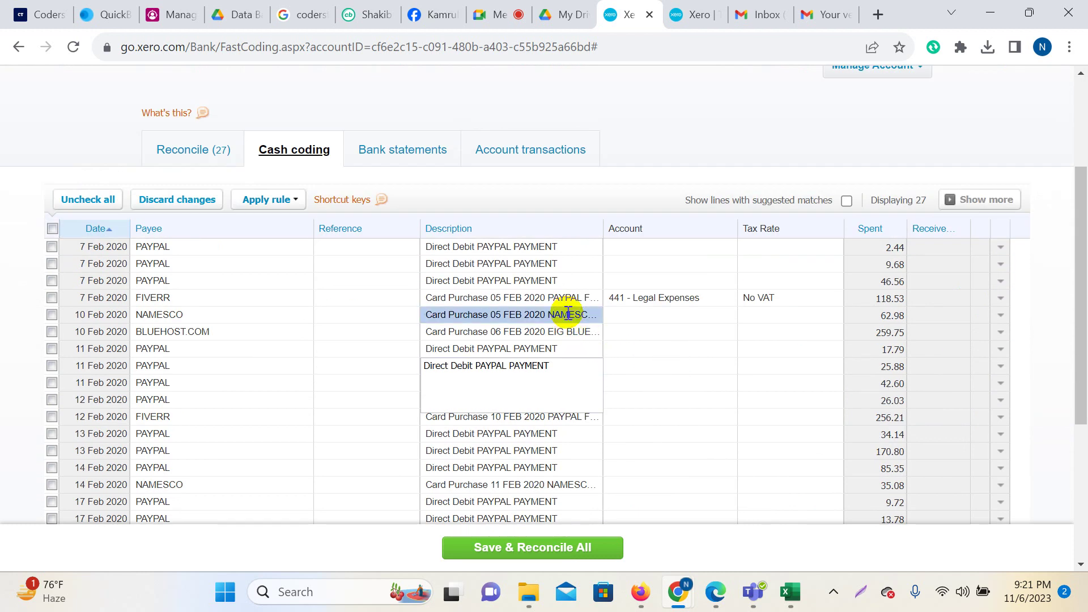
left_click(383, 315)
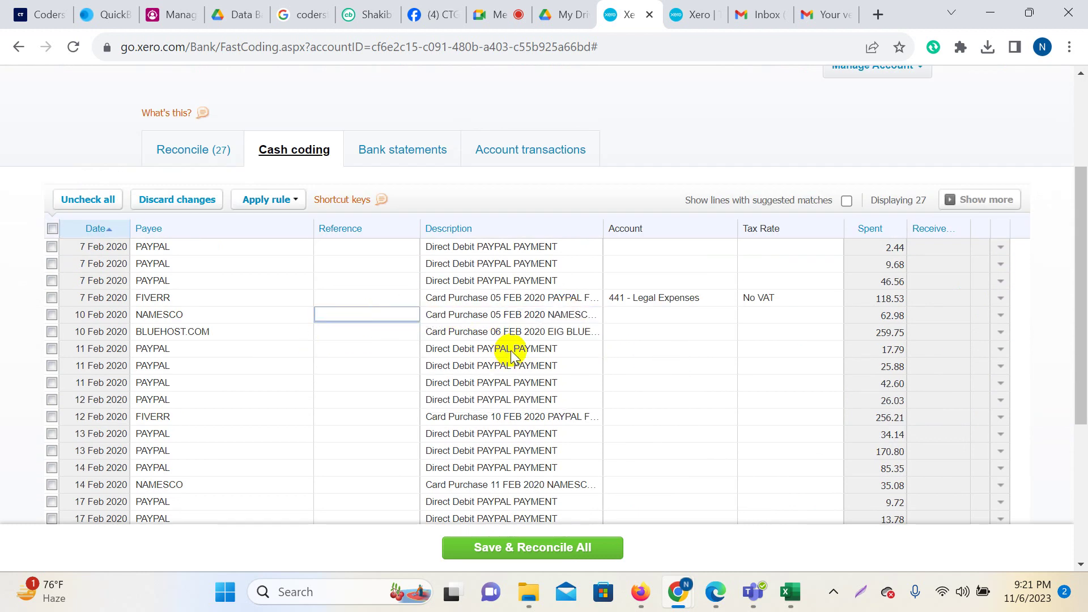
left_click(563, 315)
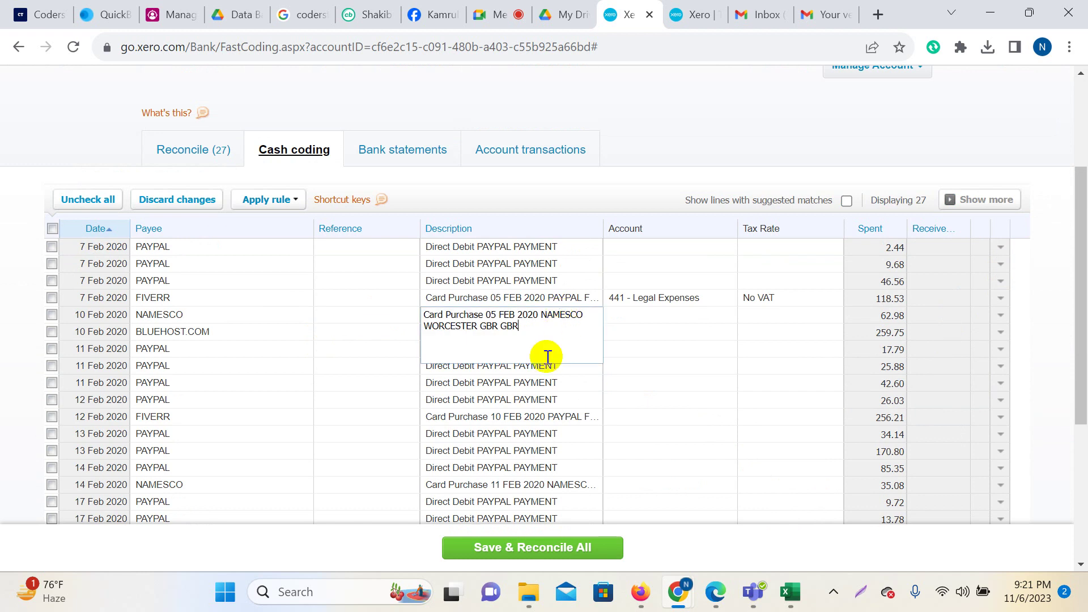
left_click(517, 380)
left_click(368, 417)
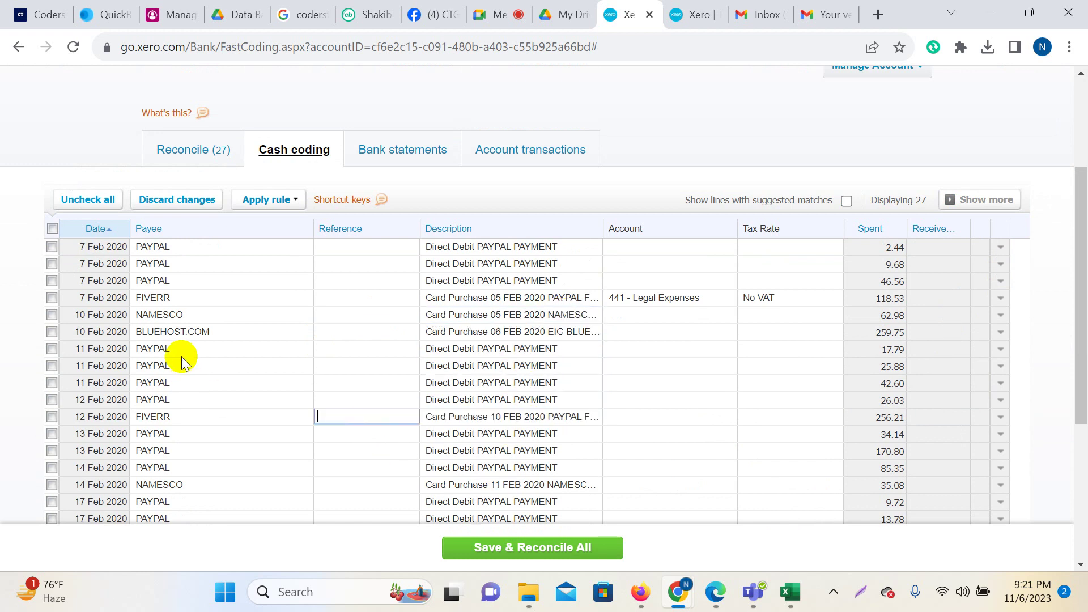
Code the 17 Feb FIVERR 34.02 purchase to 441 - Legal Expenses.
scroll(231, 384, "down", 3)
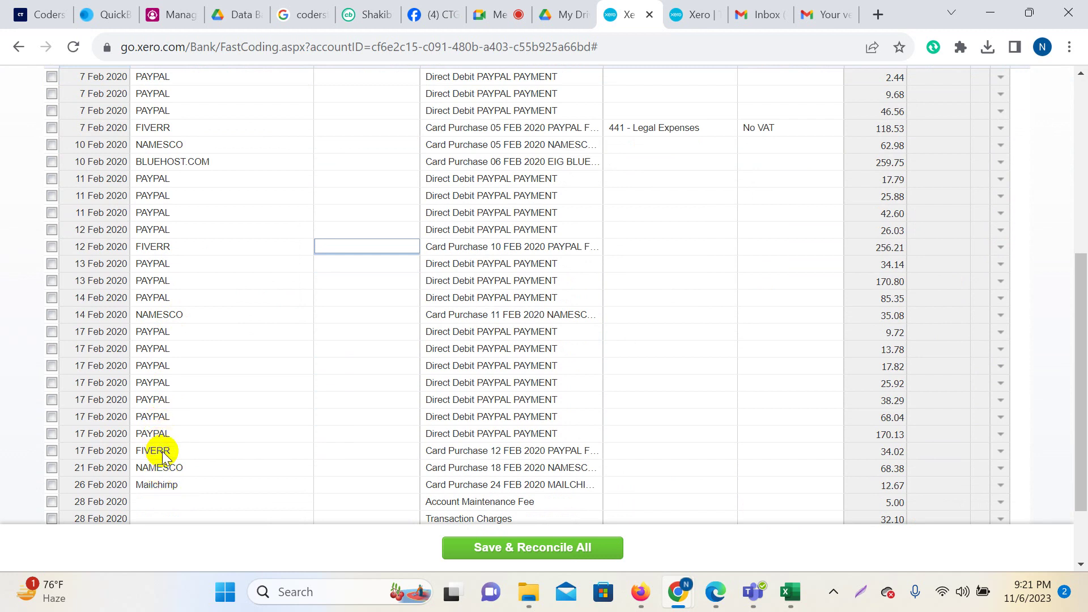
left_click(490, 452)
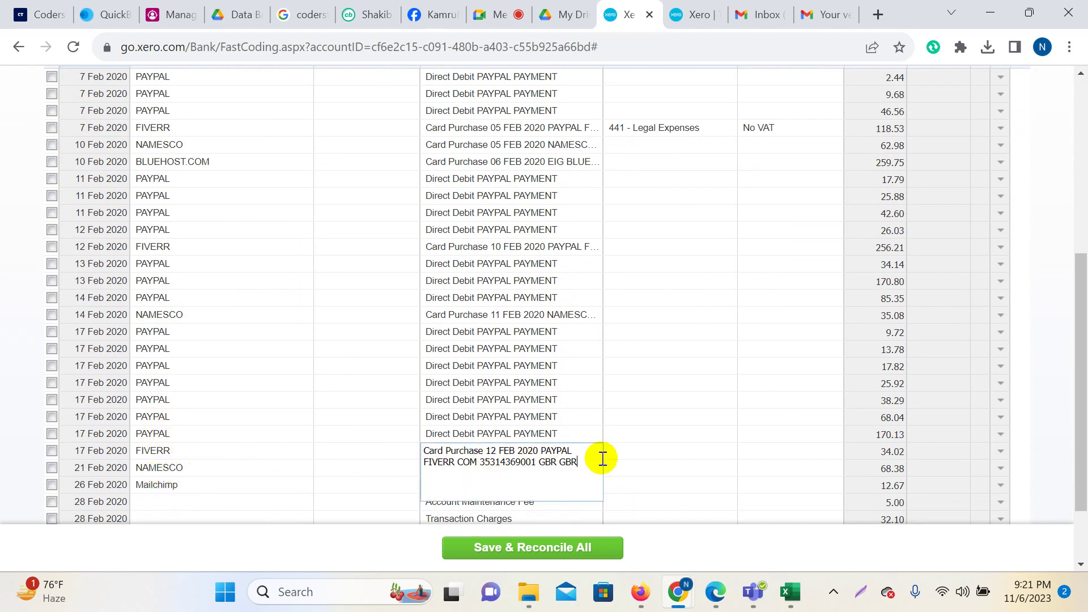
left_click(636, 454)
type("441")
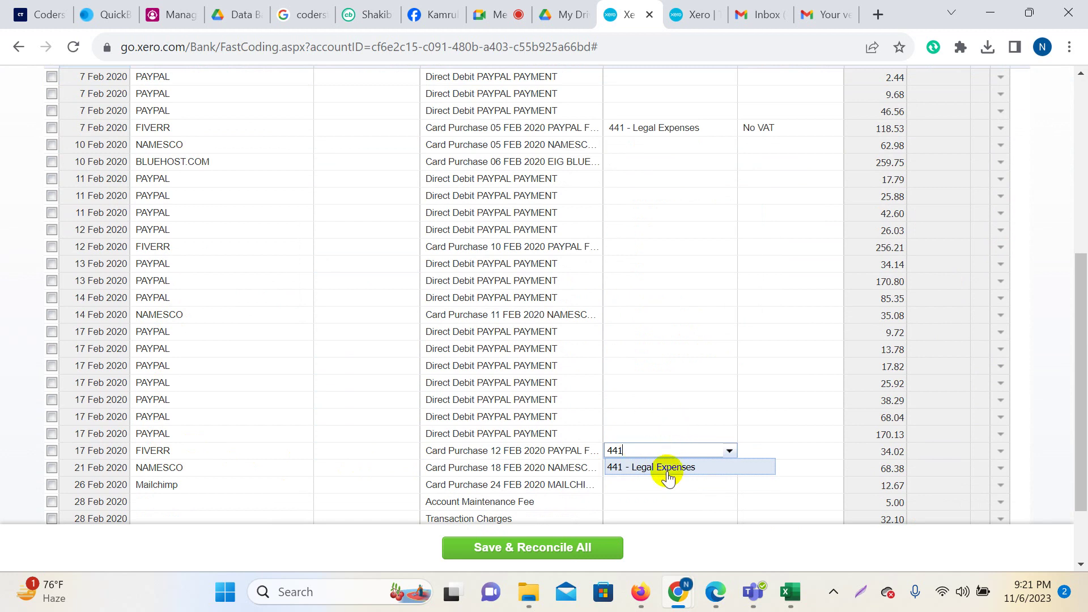
left_click(668, 467)
Admit the waiting participant into the Meet call and return to Xero's cash coding list.
left_click(513, 9)
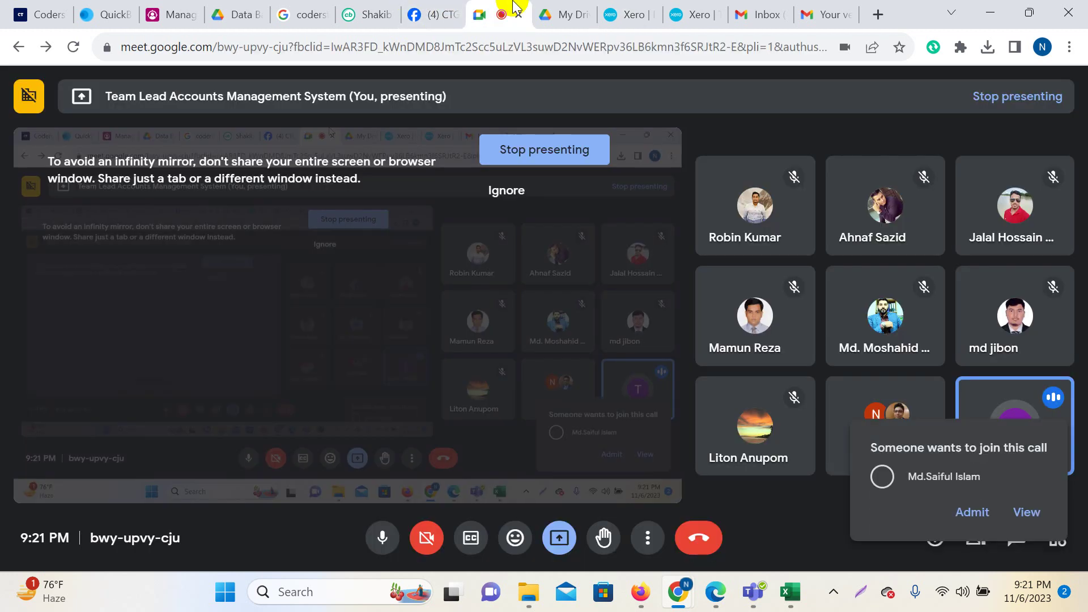
left_click(980, 477)
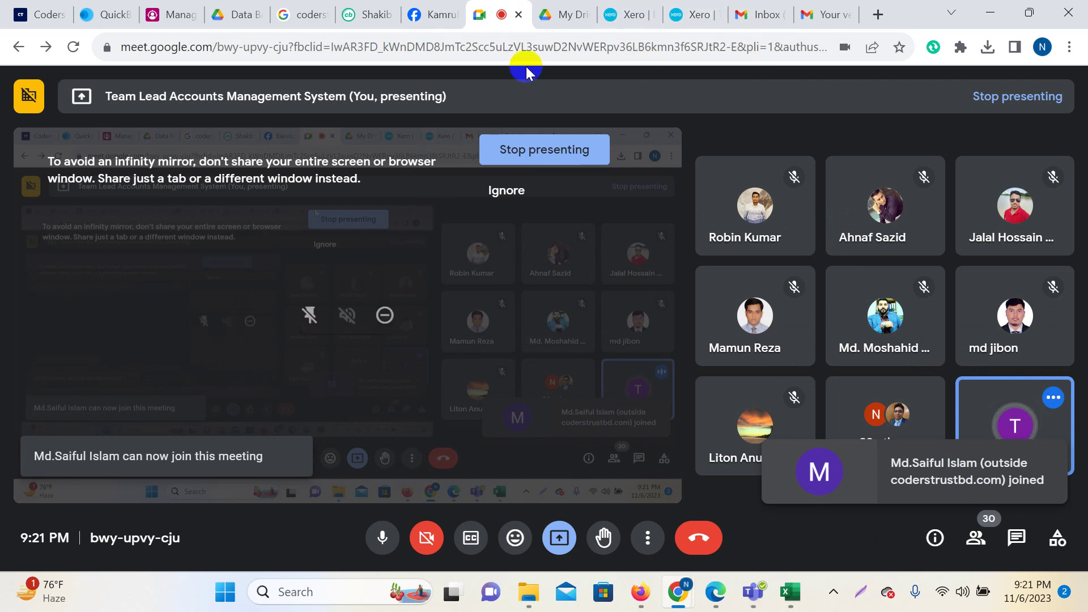
left_click(629, 14)
scroll(712, 370, "down", 2)
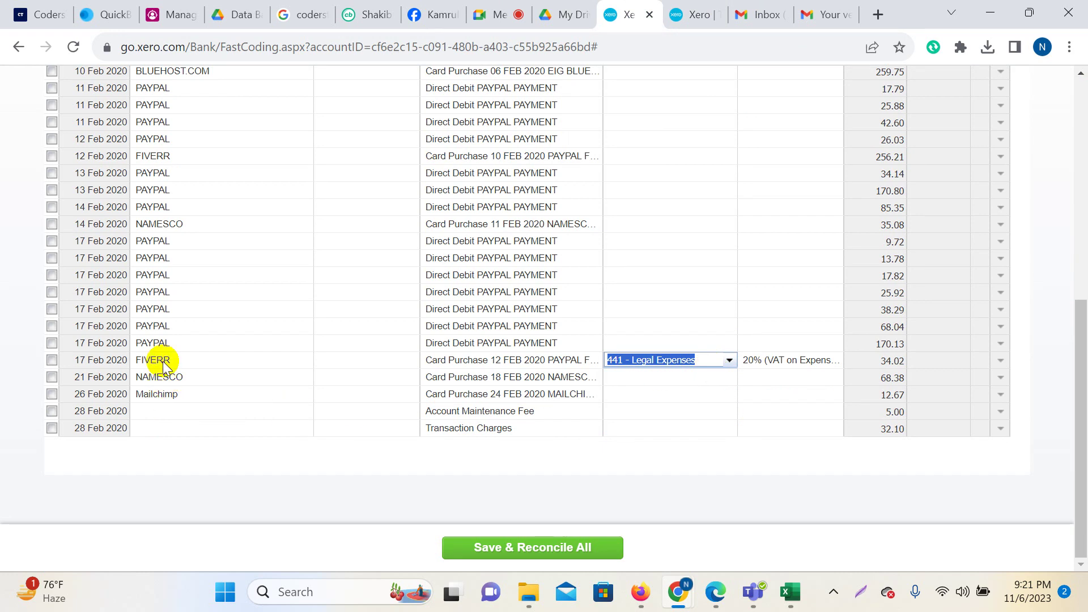
Code the 12 Feb FIVERR purchase to 441 - Legal Expenses with No VAT.
scroll(189, 272, "up", 1)
scroll(189, 272, "up", 3)
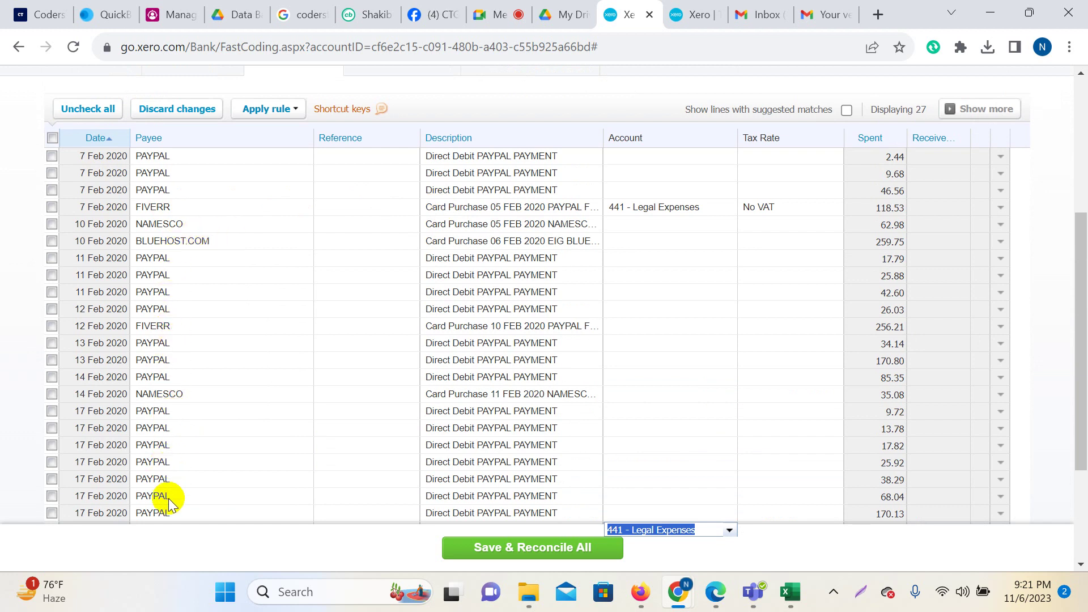
scroll(193, 238, "down", 2)
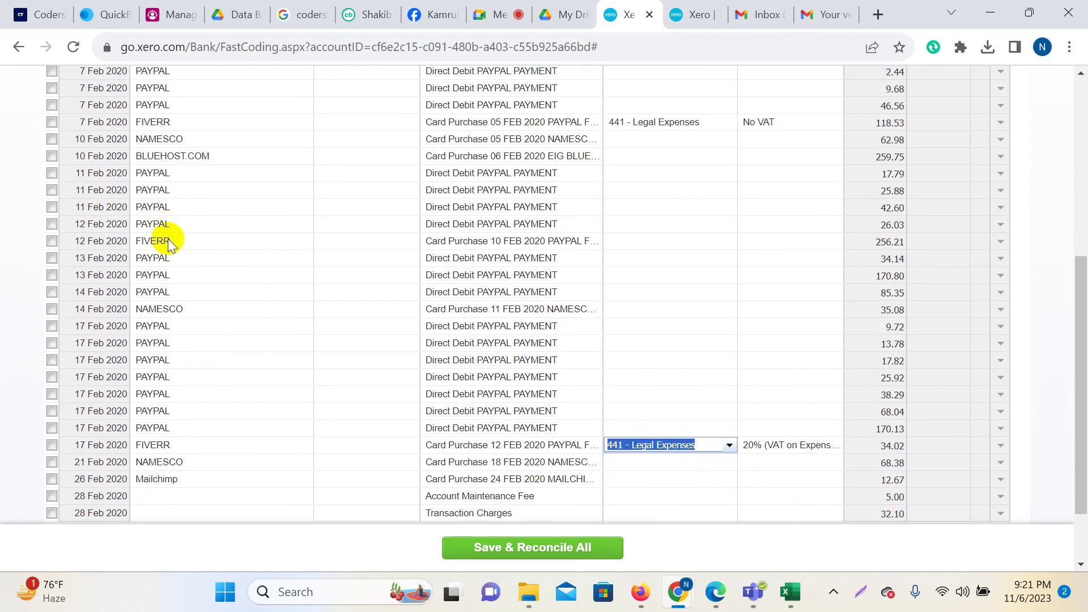
left_click(626, 242)
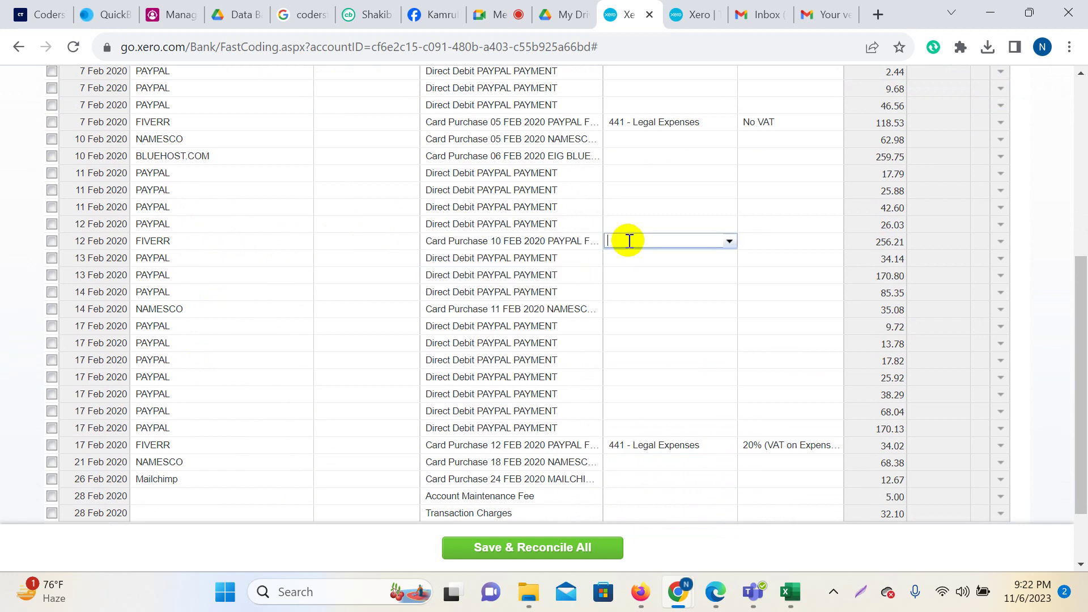
type("441")
left_click(667, 256)
left_click(787, 243)
type("no")
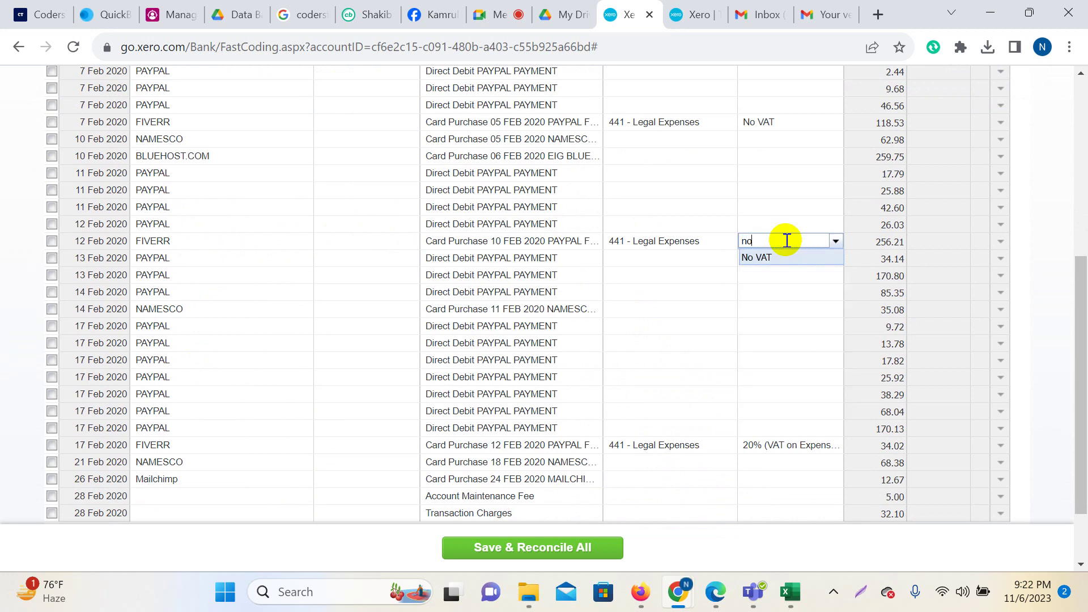
left_click(793, 259)
Change the 17 Feb FIVERR purchase's tax rate from 20% VAT to No VAT.
left_click(766, 445)
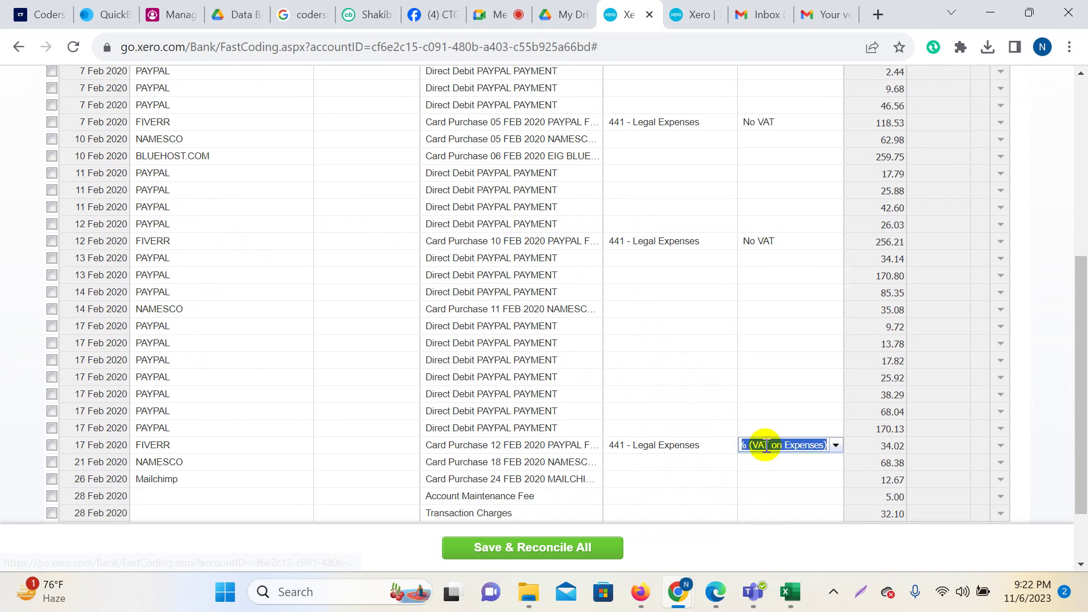
key("BackSpace")
type("no")
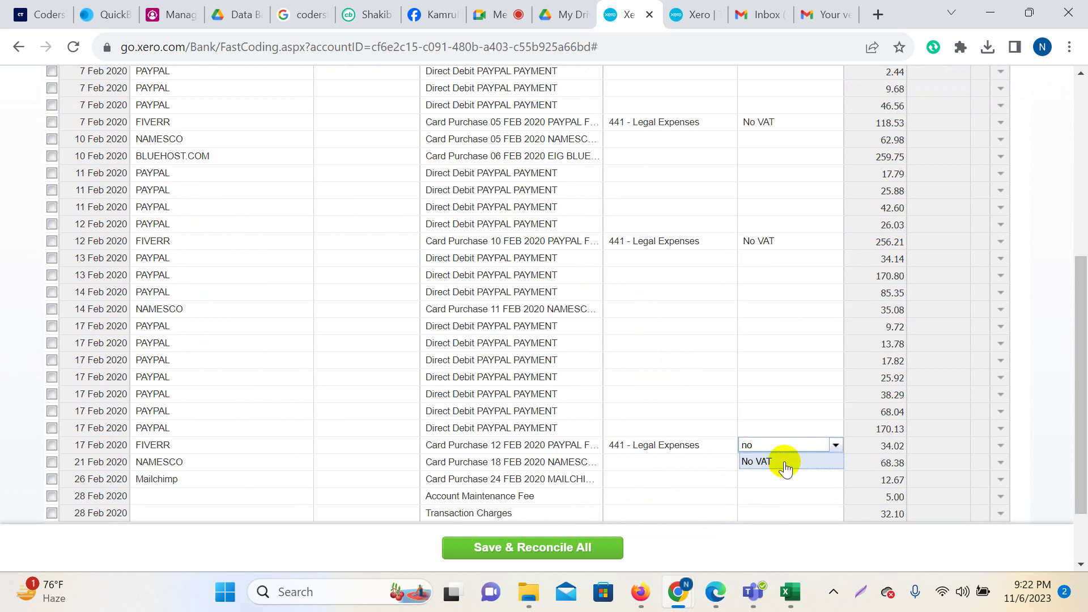
left_click(786, 464)
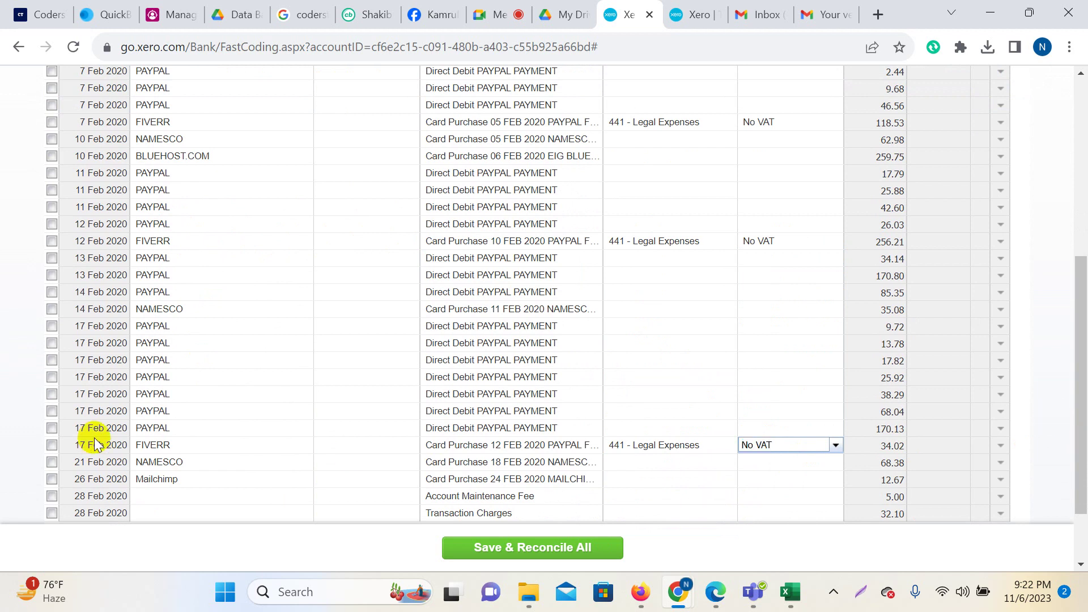
Tick the 17 Feb, 12 Feb and 7 Feb FIVERR rows for reconciling.
left_click(52, 446)
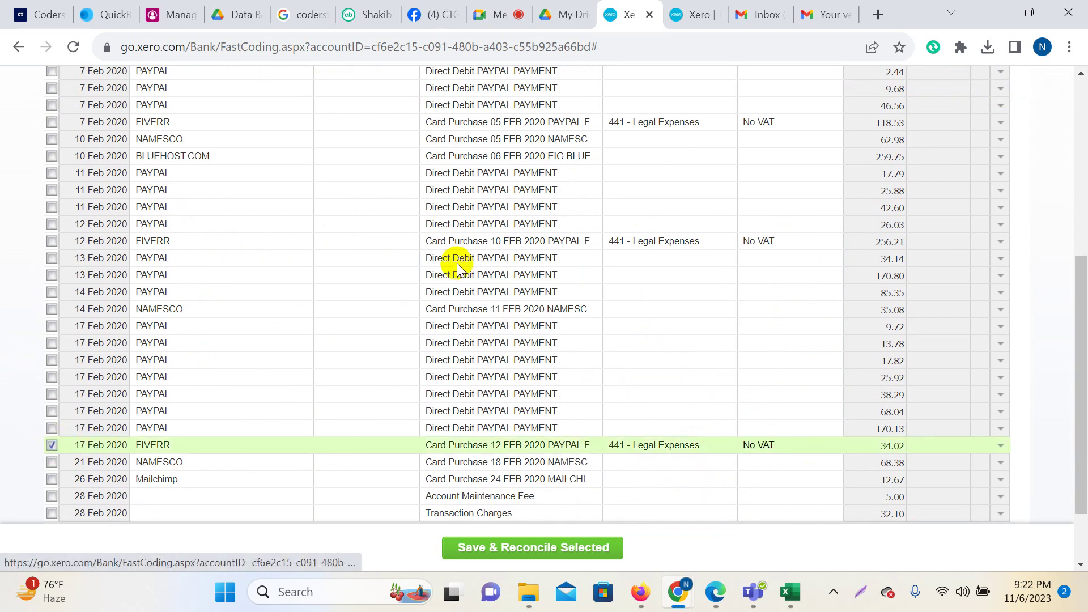
left_click(52, 240)
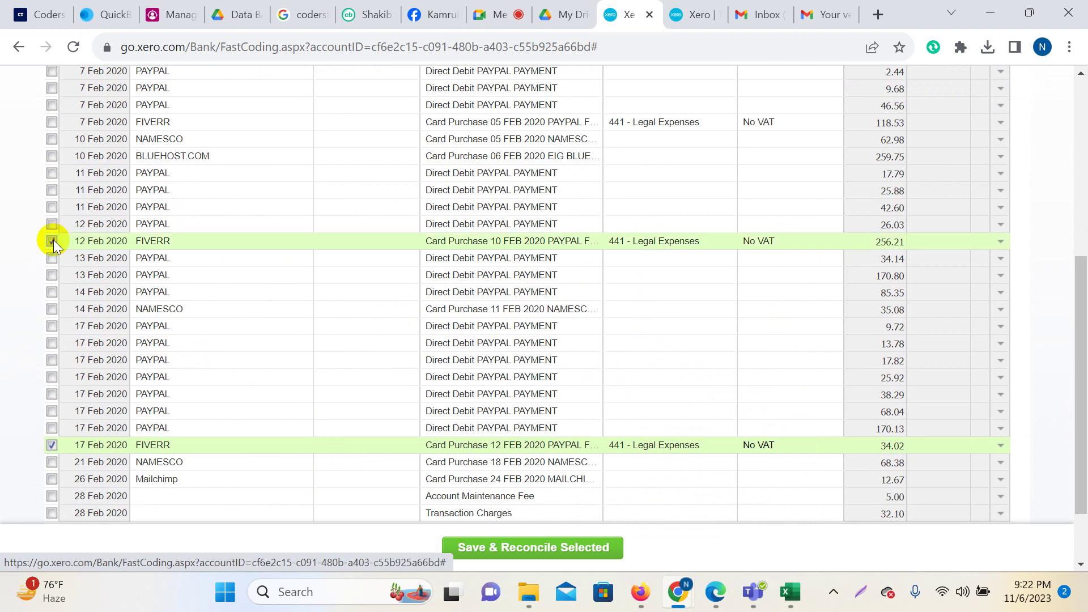
scroll(203, 301, "up", 3)
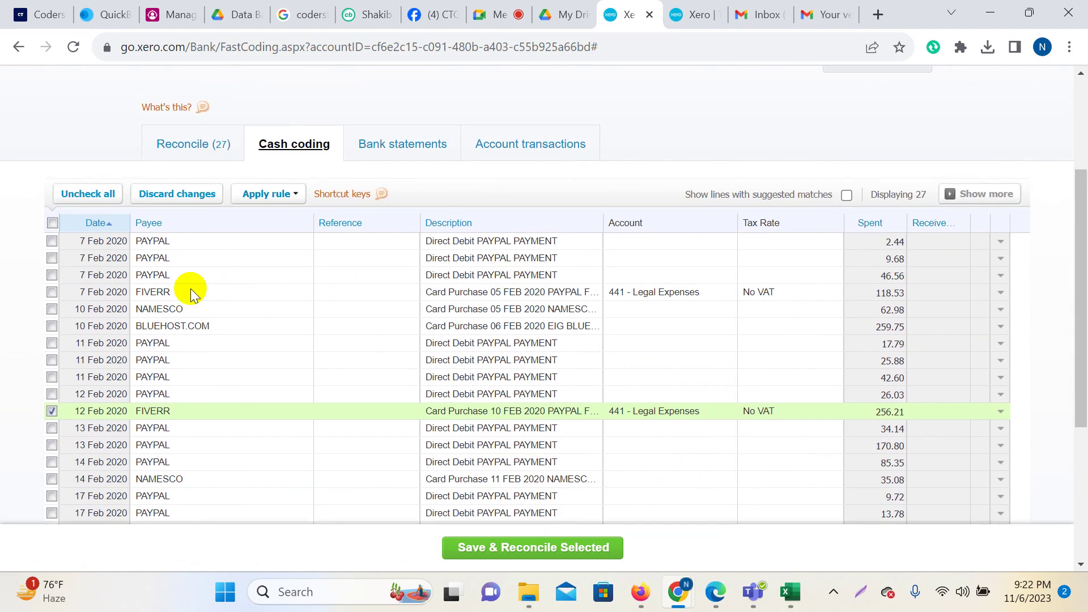
left_click(53, 291)
scroll(691, 285, "down", 2)
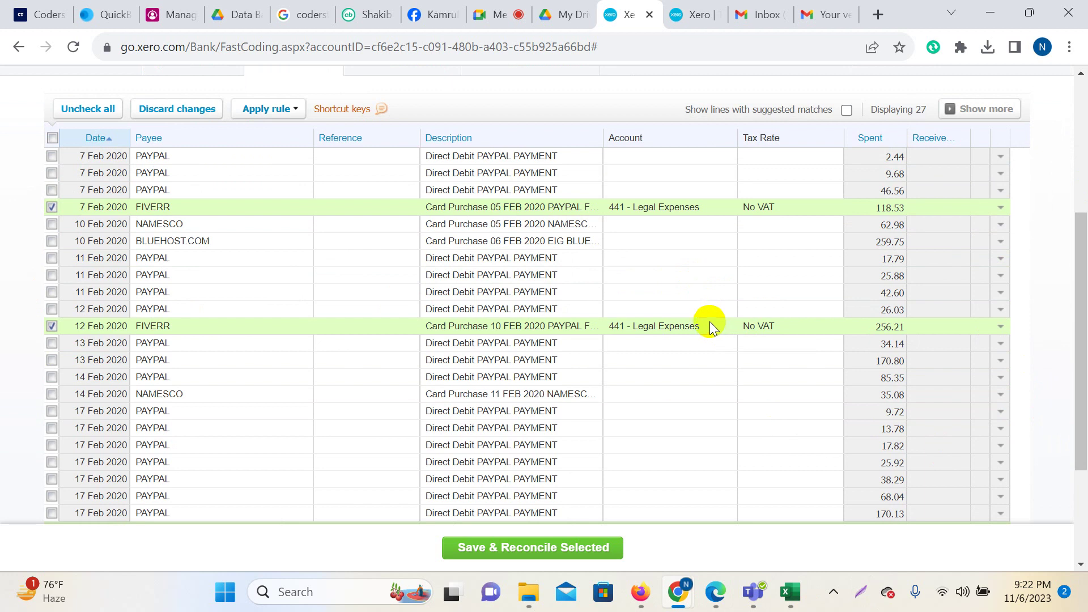
scroll(710, 322, "down", 3)
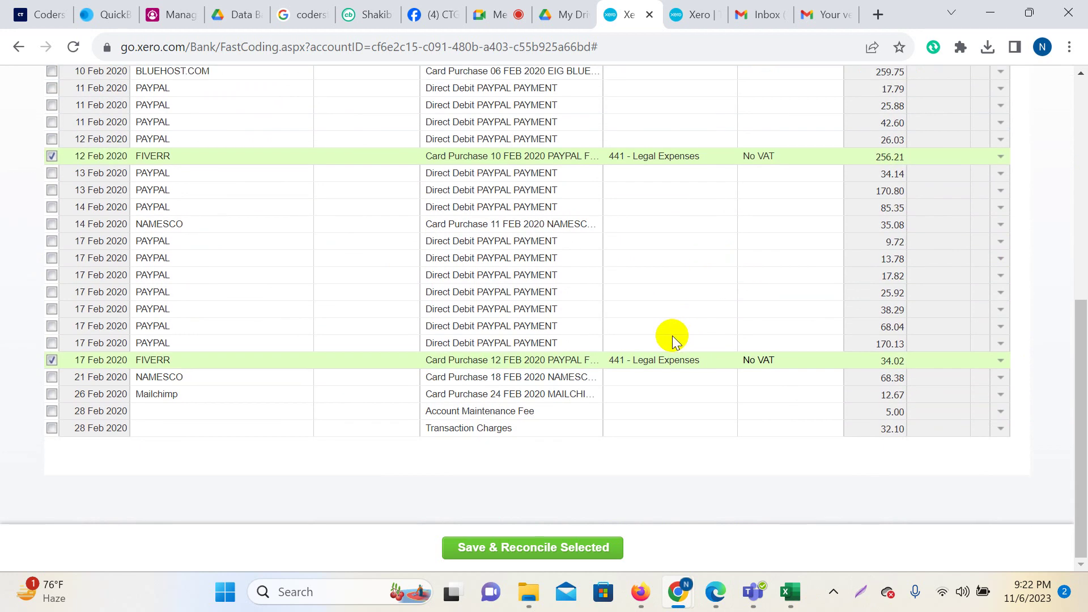
scroll(667, 329, "up", 3)
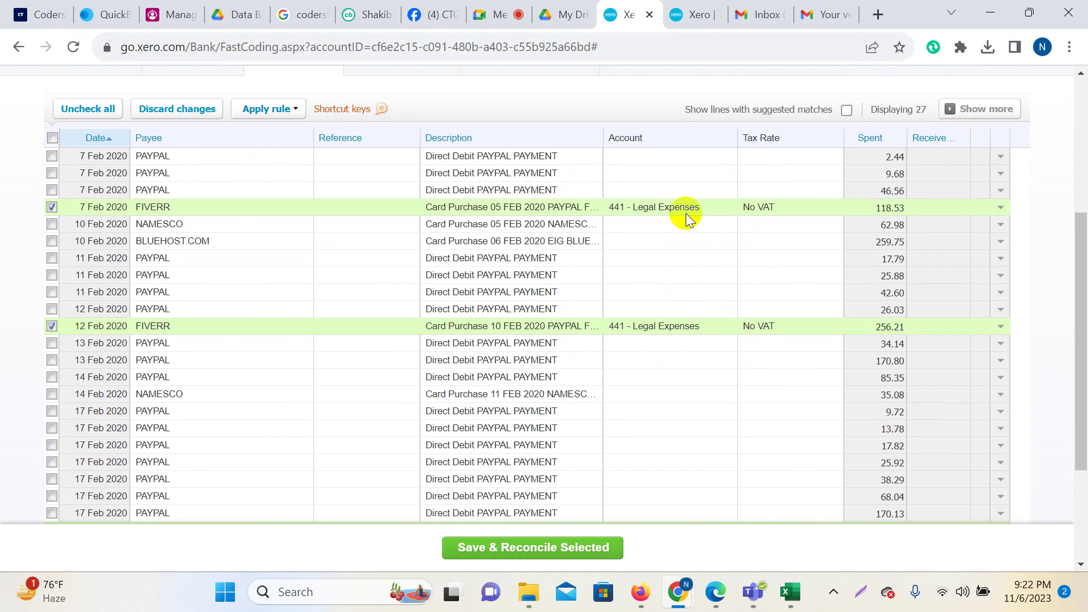
Save and reconcile the three ticked FIVERR transactions and confirm the completion message.
left_click(530, 547)
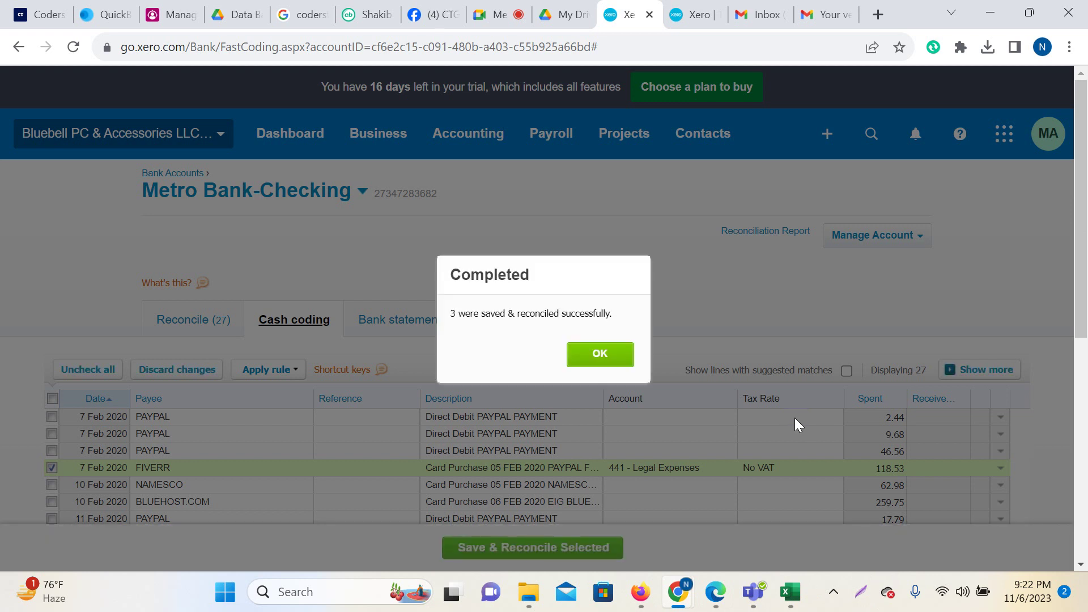
left_click(602, 356)
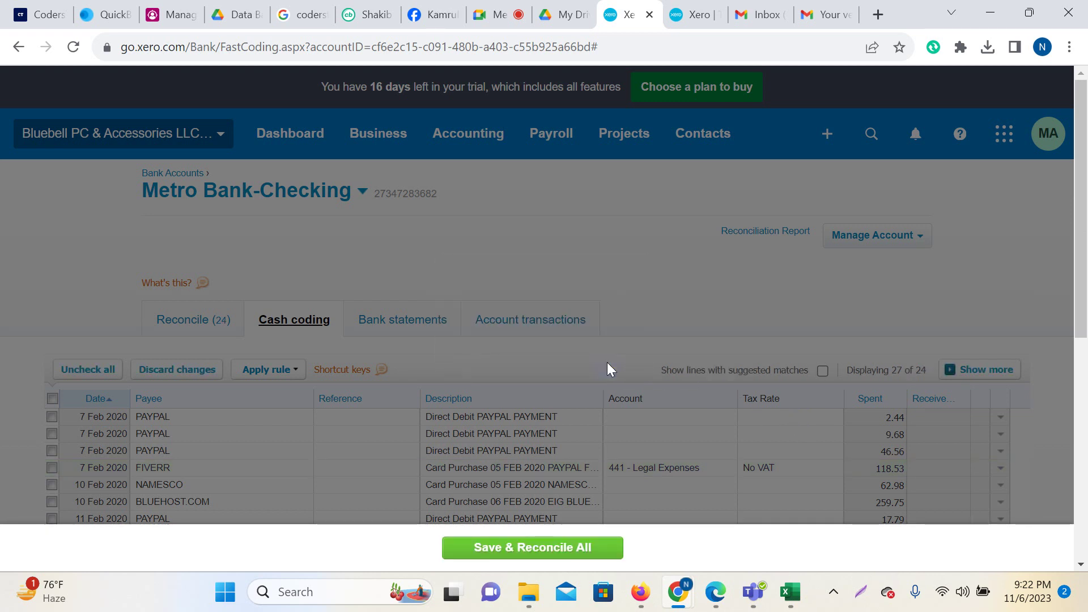
scroll(607, 369, "down", 6)
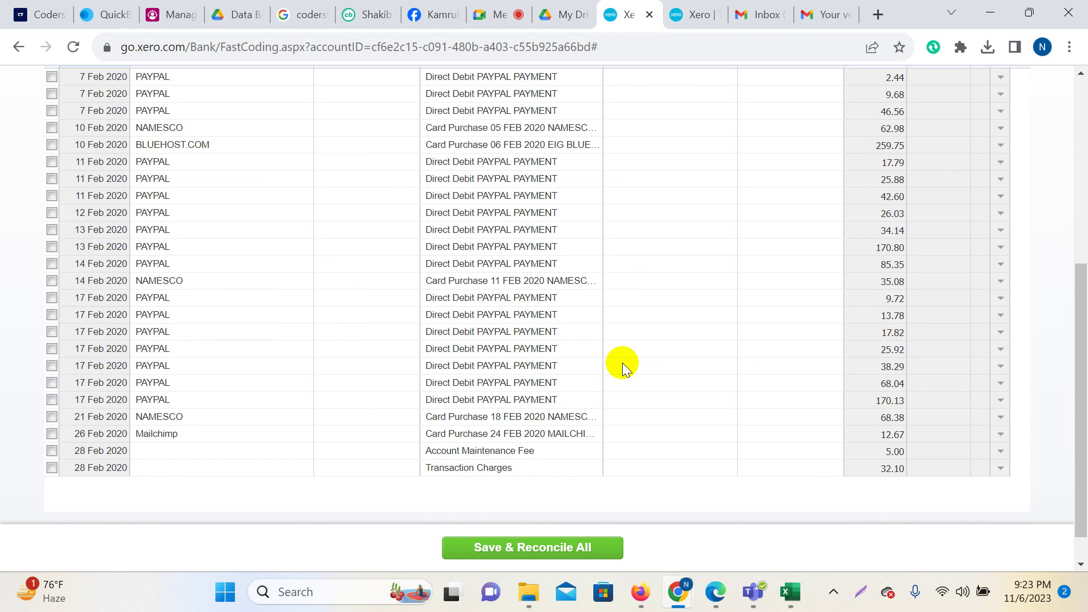
scroll(623, 362, "up", 5)
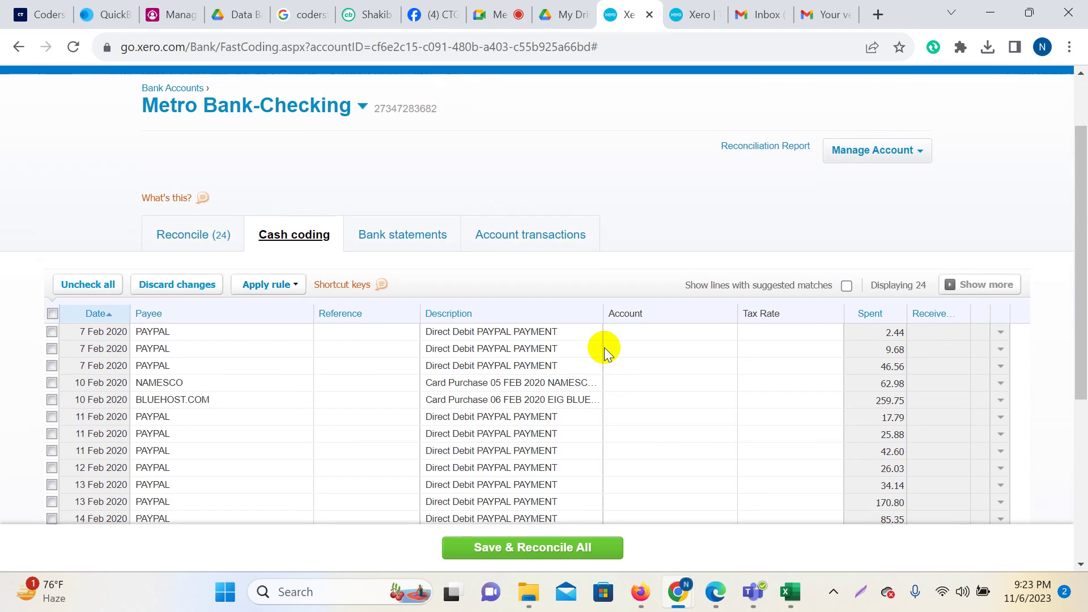
scroll(691, 294, "down", 2)
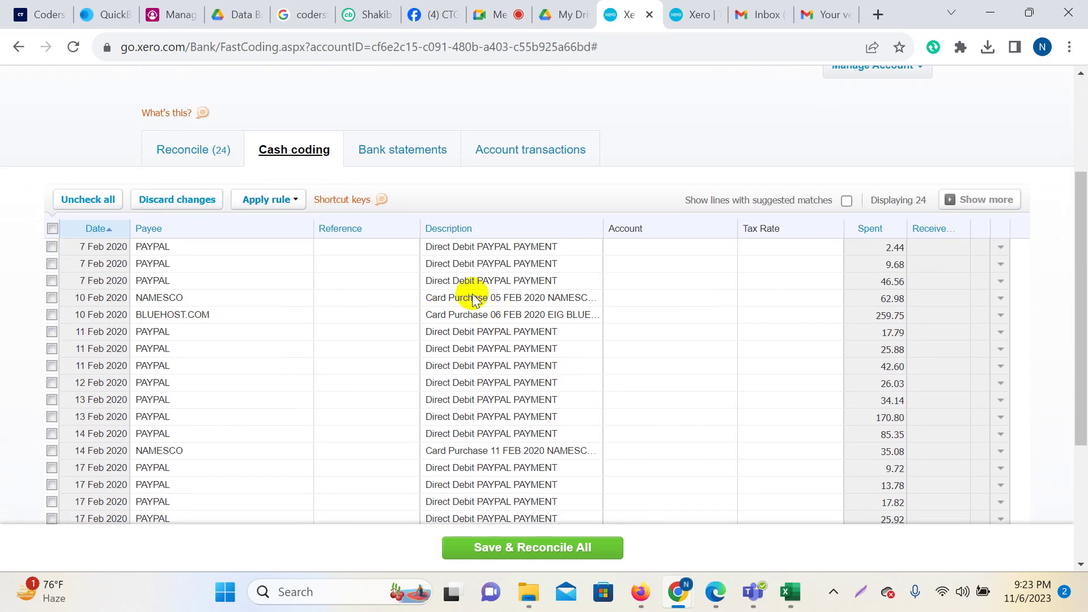
Copy 'NAMESCO WORCESTER' from the NAMESCO purchase description and open a new browser tab.
left_click(542, 305)
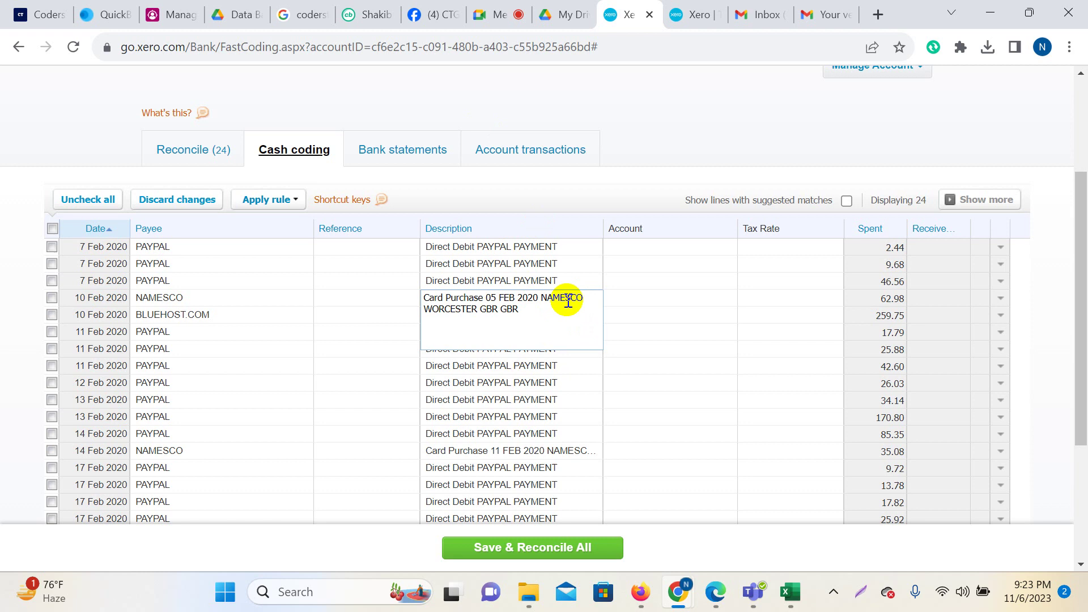
left_click_drag(541, 299, 453, 313)
right_click(453, 313)
left_click(518, 97)
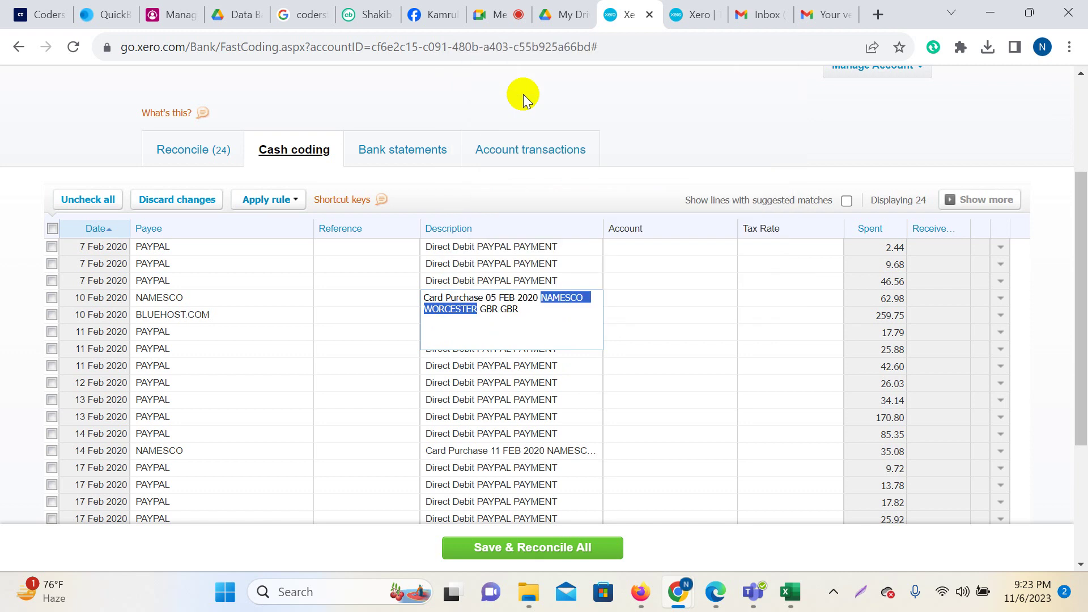
left_click(879, 15)
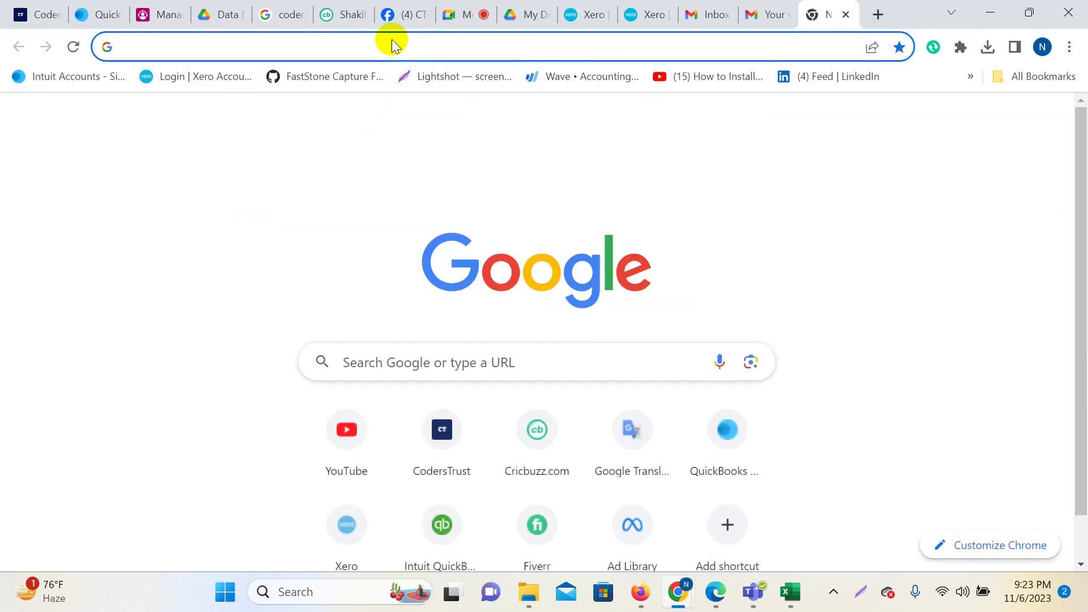
Search Google for 'NAMESCO WORCESTER', identifying it as a domain and web hosting provider.
right_click(389, 45)
left_click(445, 152)
key("Return")
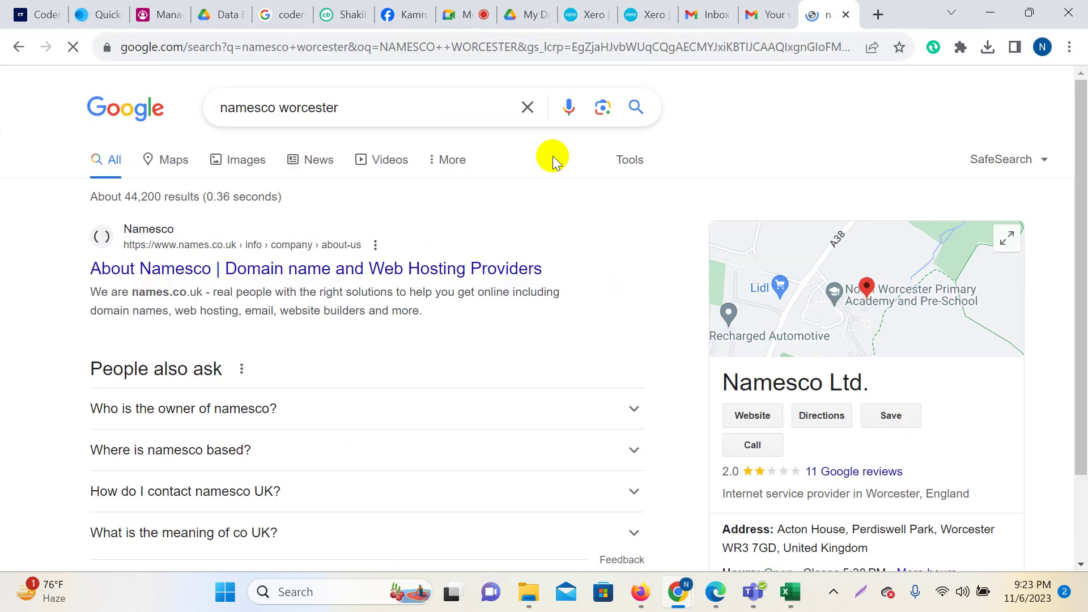
scroll(262, 297, "down", 1)
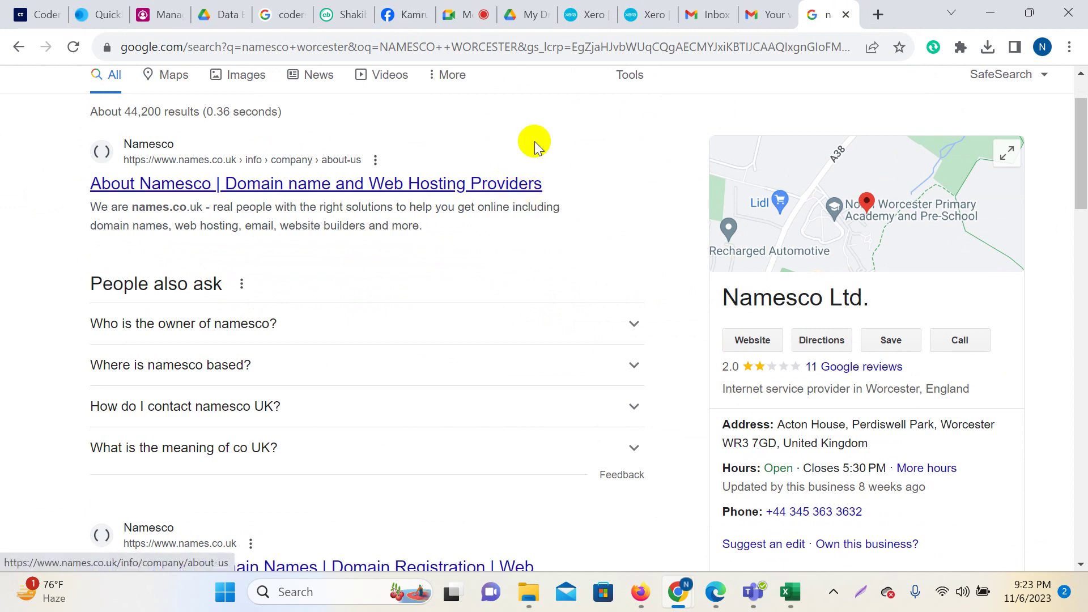
Check the video call, then go back to Xero's 10 Feb NAMESCO Account cell.
left_click(456, 14)
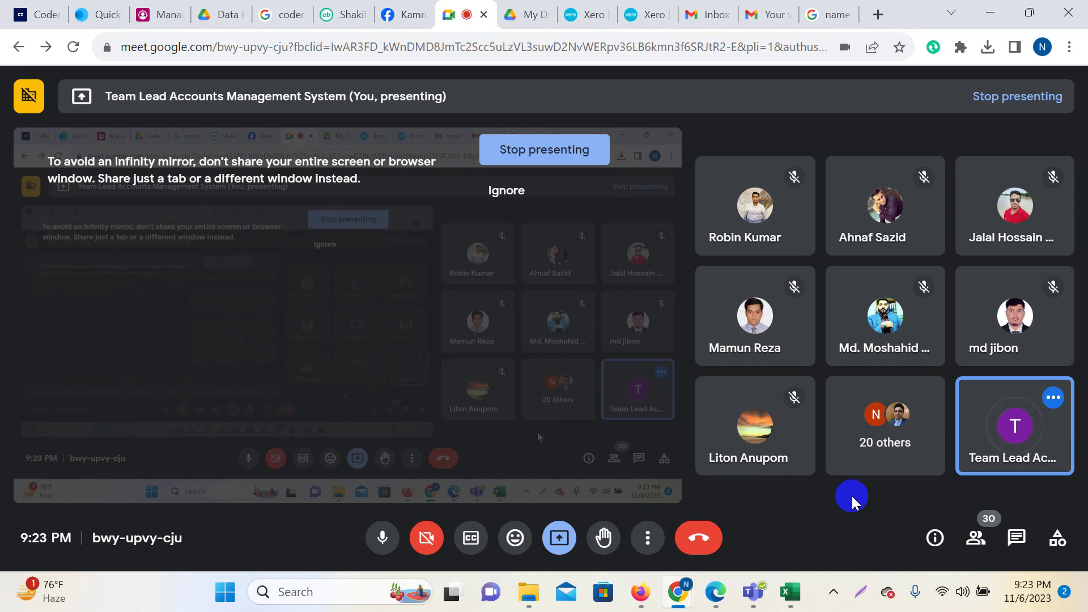
left_click(586, 8)
left_click(669, 300)
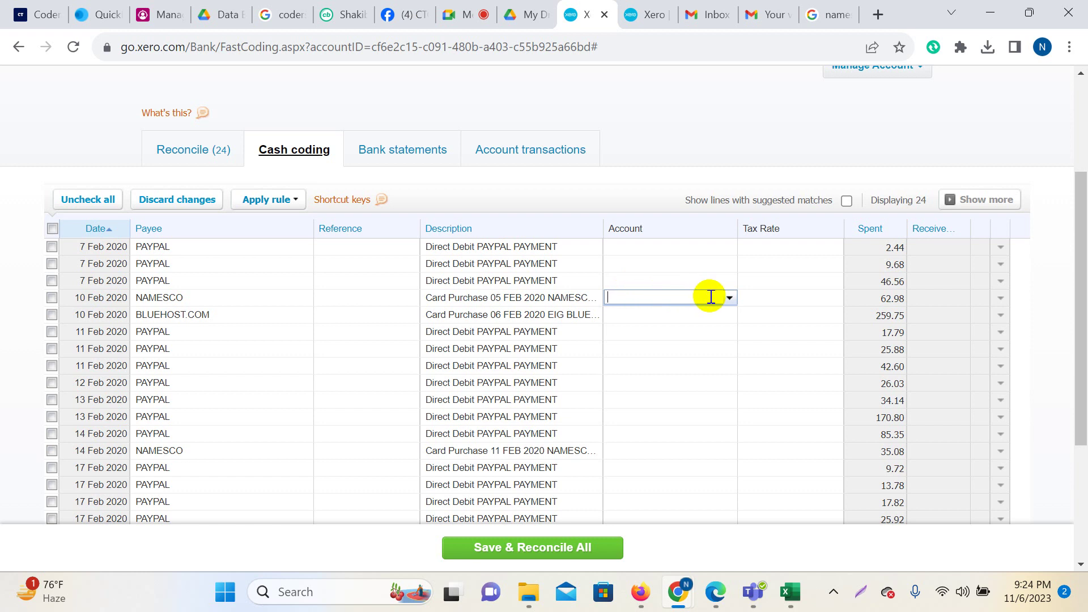
Add a new Expense account, code 453, named 'Domain & Hosting', from the NAMESCO Account dropdown.
left_click(731, 298)
left_click(659, 315)
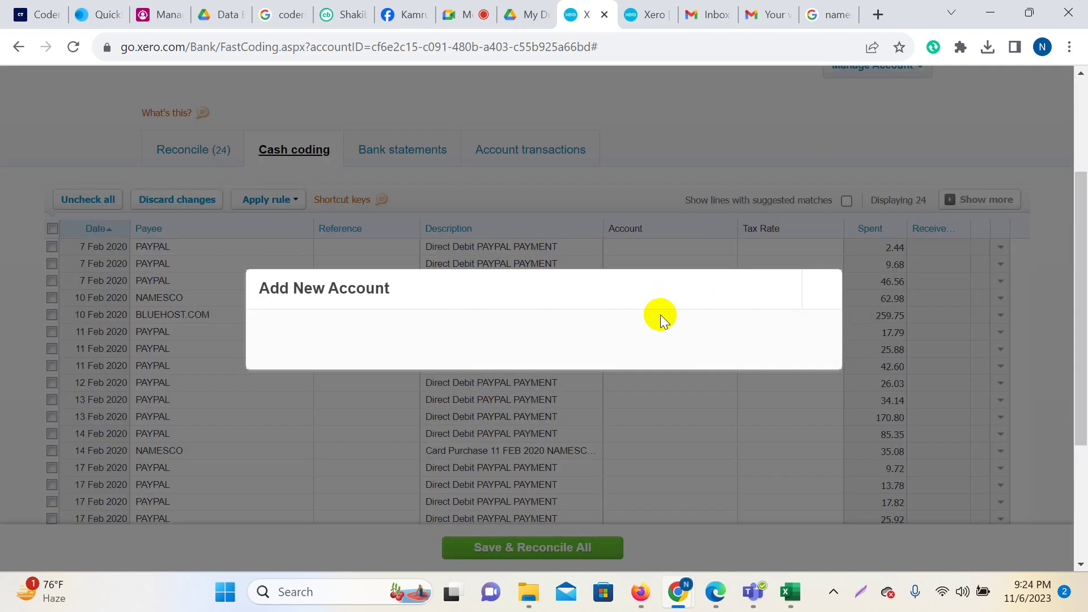
type("ex")
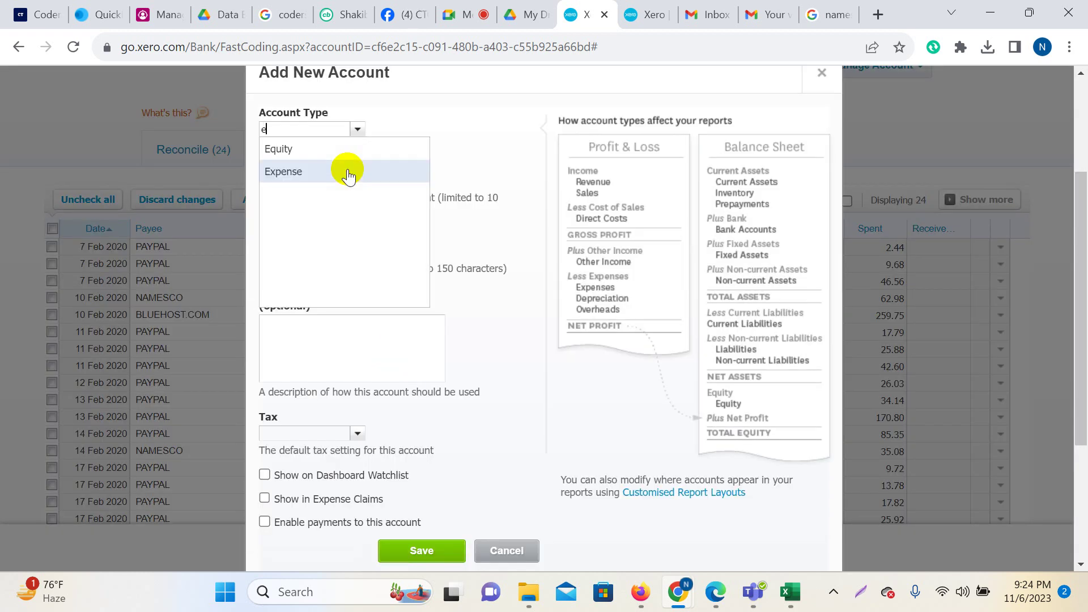
left_click(290, 149)
left_click(289, 169)
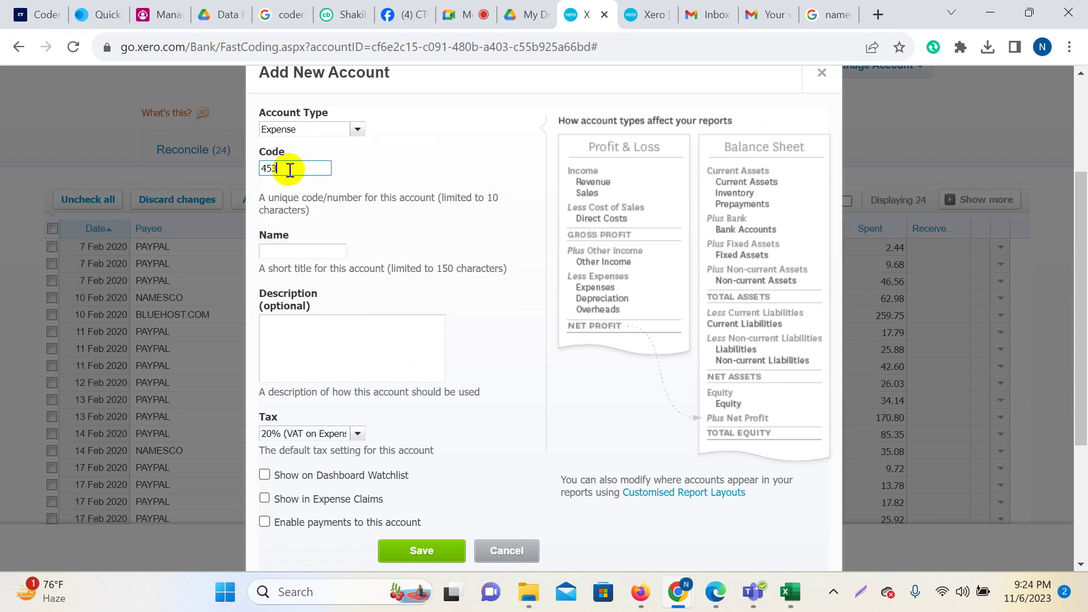
left_click(287, 250)
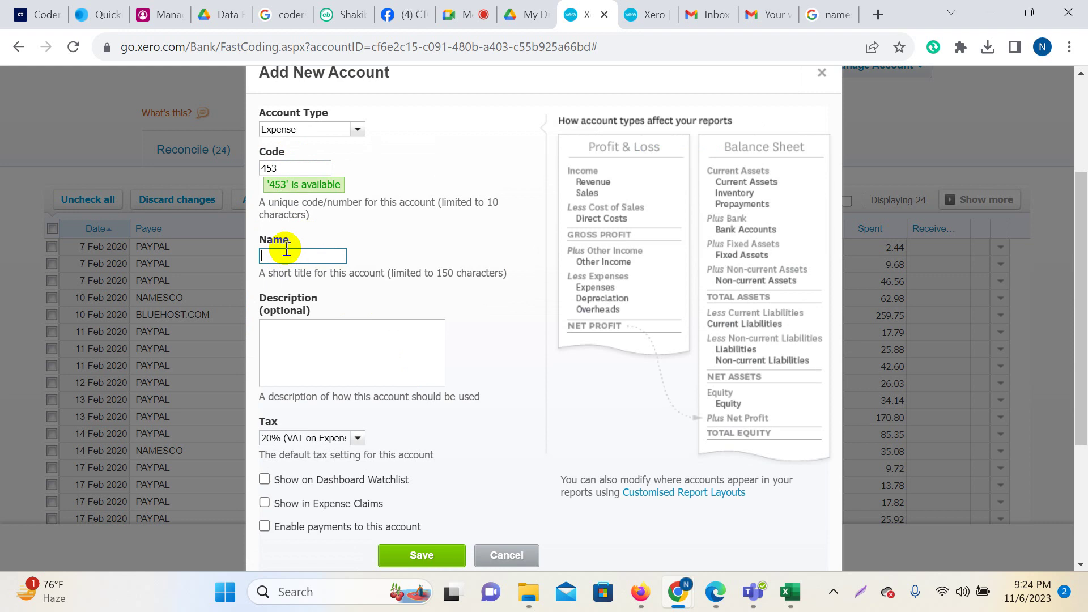
type("Da")
type("omain ")
type("& Hos")
type("ting")
left_click(379, 348)
scroll(380, 340, "down", 3)
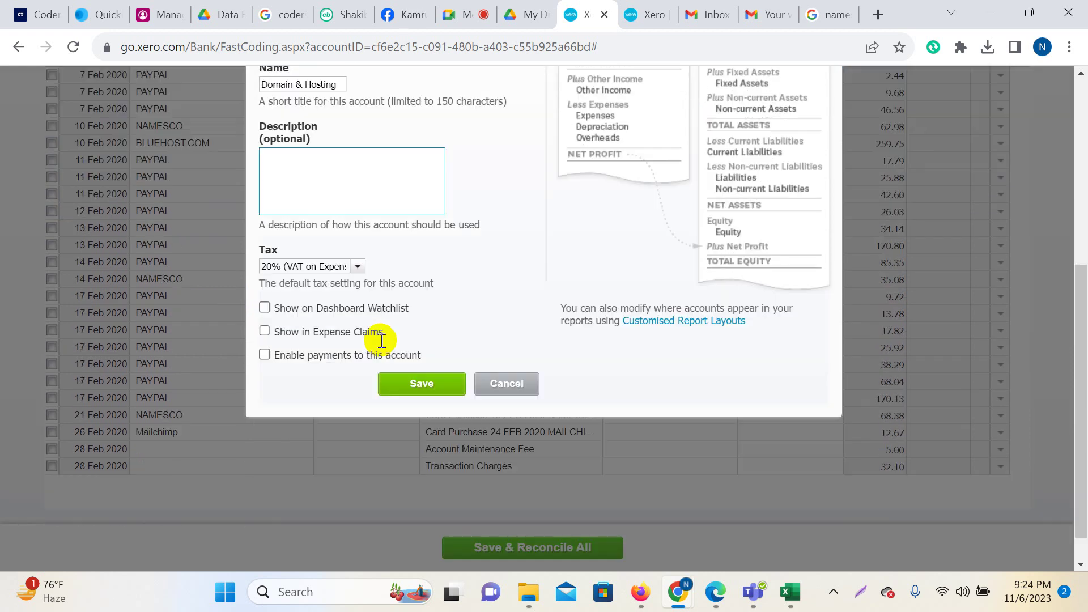
left_click(422, 349)
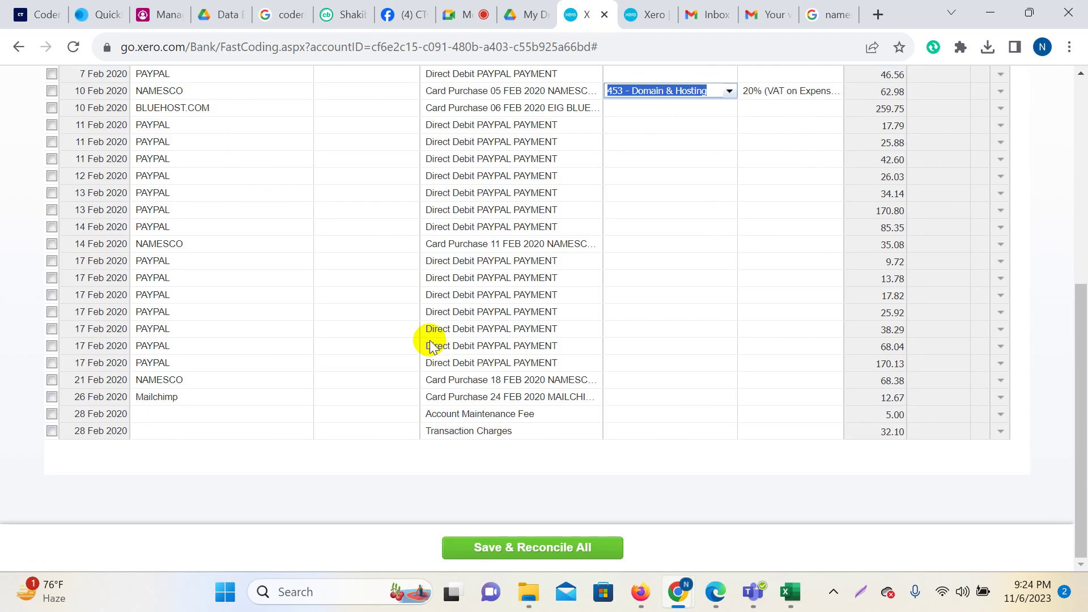
Set the 10 Feb NAMESCO 62.98 purchase's tax rate to No VAT.
scroll(731, 391, "up", 5)
left_click(774, 347)
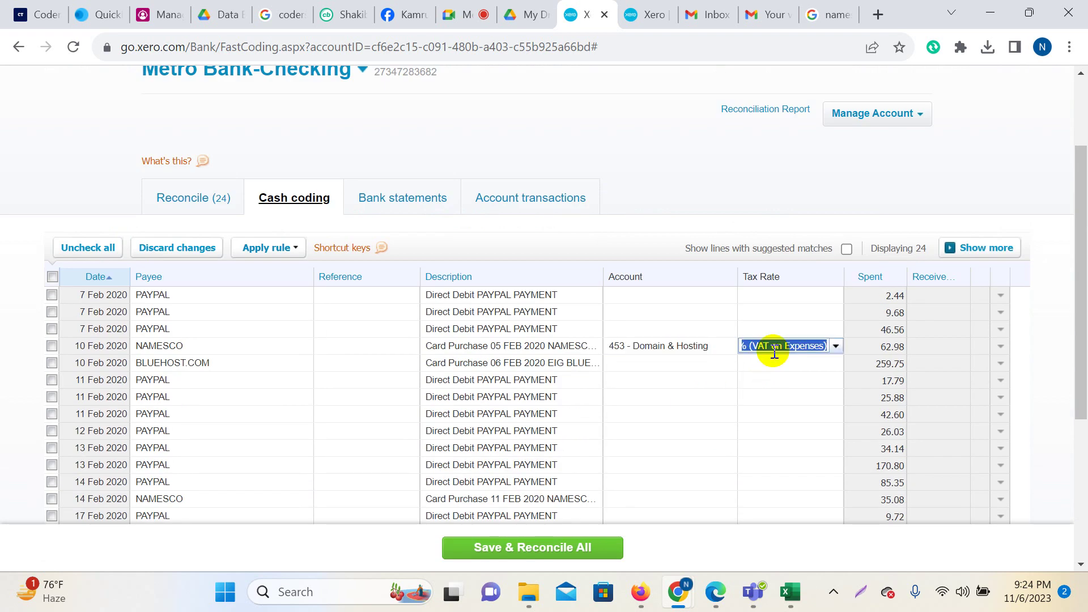
type("no")
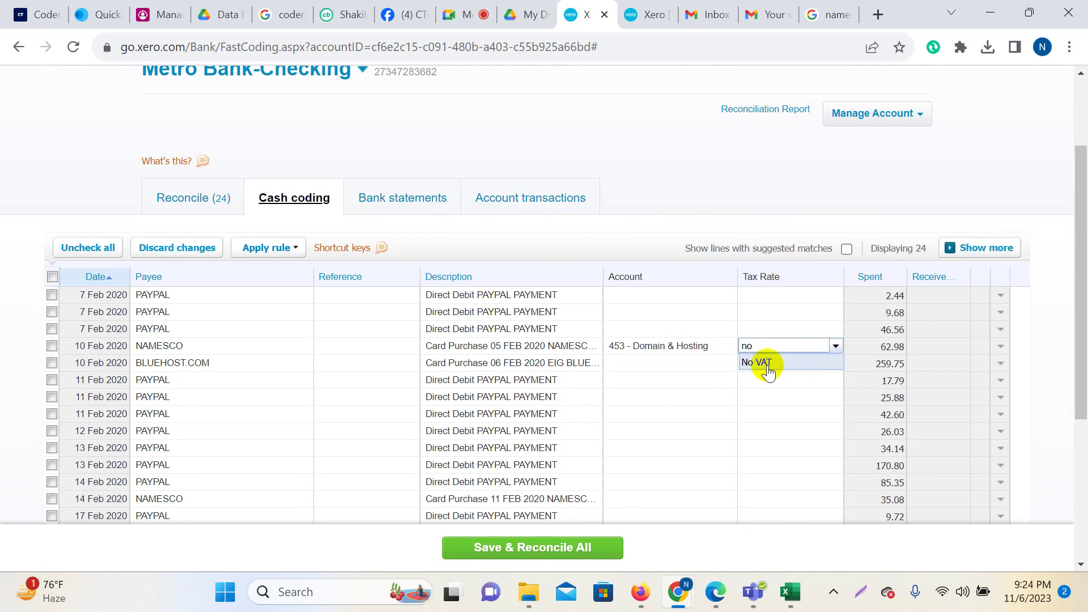
left_click(767, 365)
Code the 10 Feb BLUEHOST 259.75 purchase to 453 - Domain & Hosting with No VAT.
left_click(533, 365)
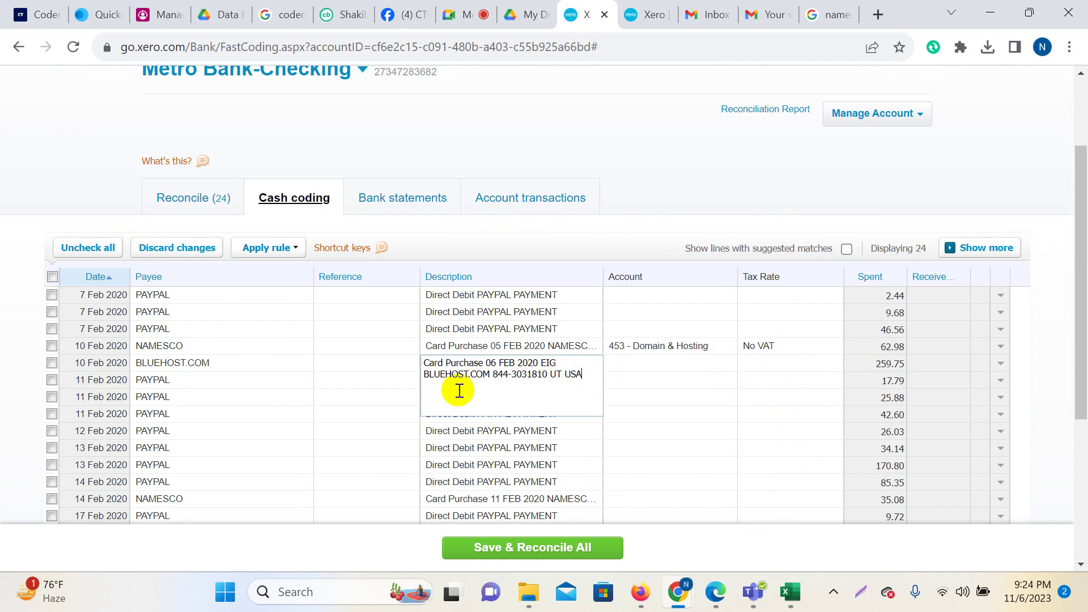
left_click(644, 362)
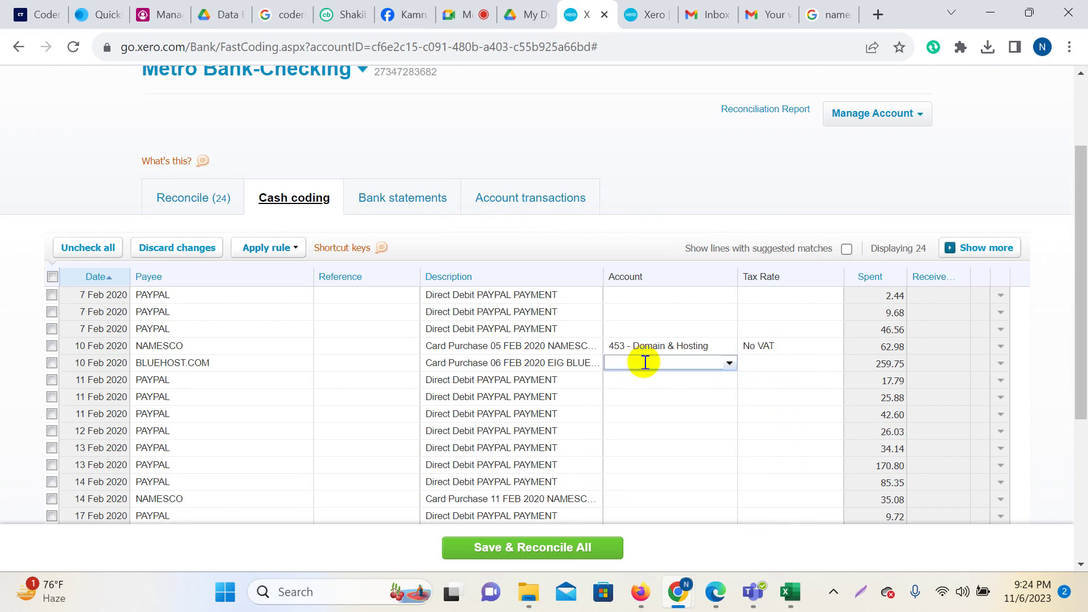
type("453")
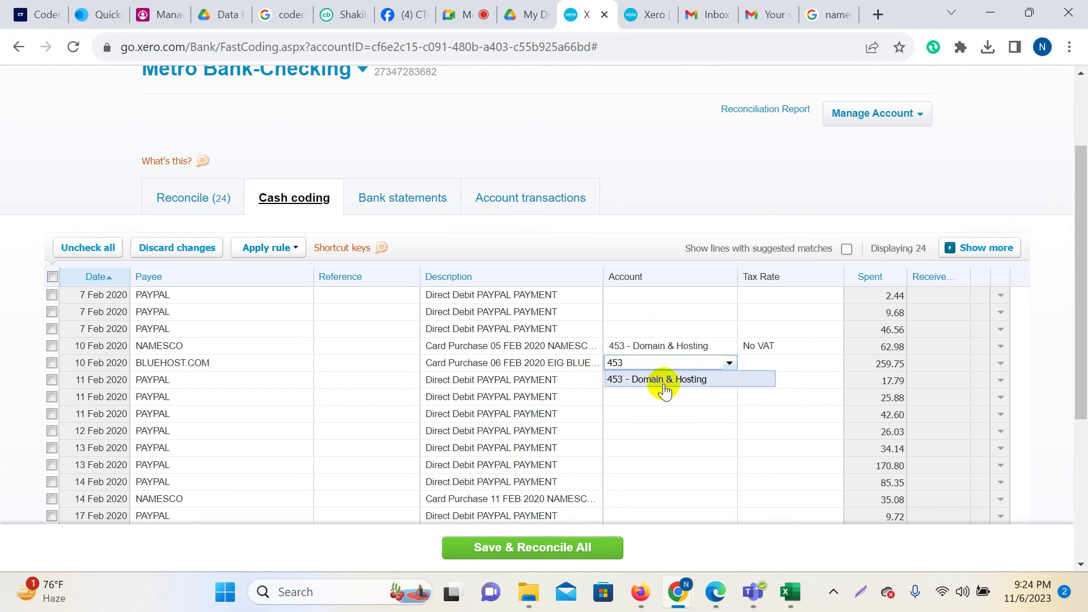
left_click(661, 379)
left_click(773, 364)
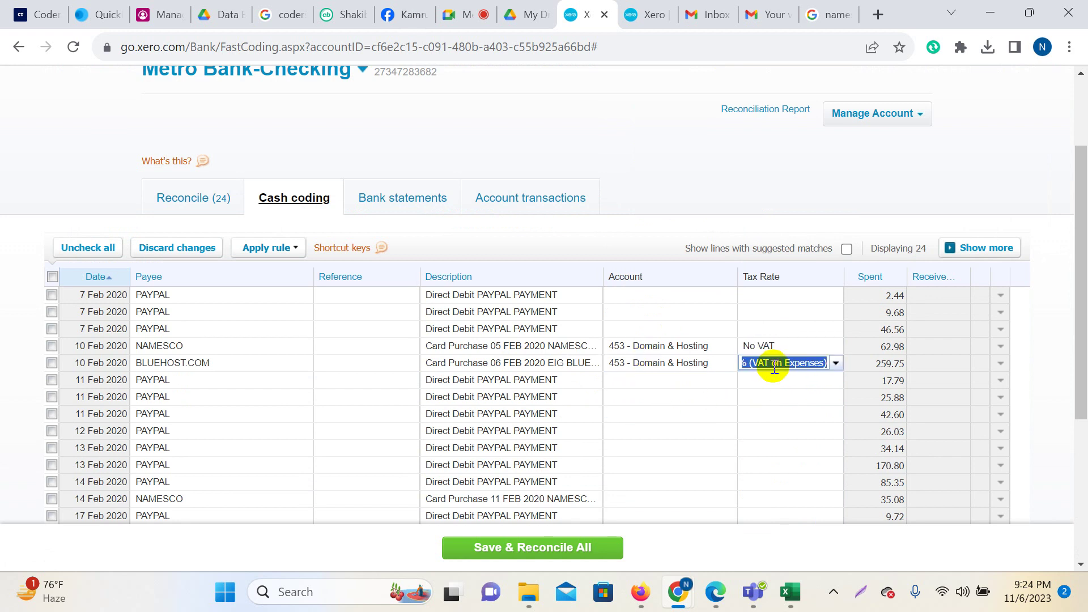
type("no")
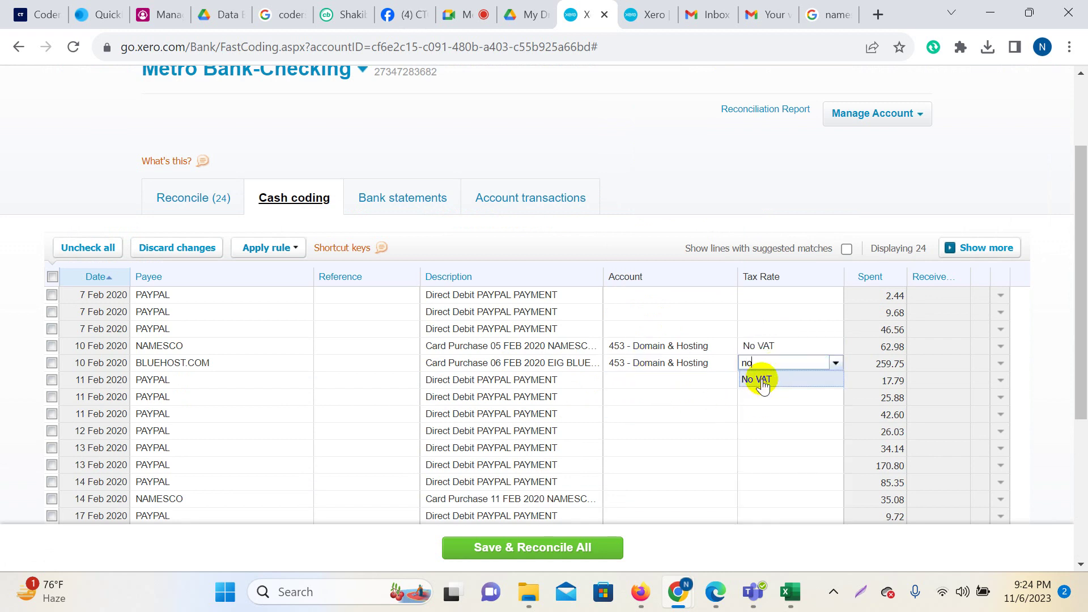
left_click(764, 380)
Code the 14 Feb NAMESCO 35.08 purchase to 453 - Domain & Hosting with No VAT.
scroll(546, 363, "down", 3)
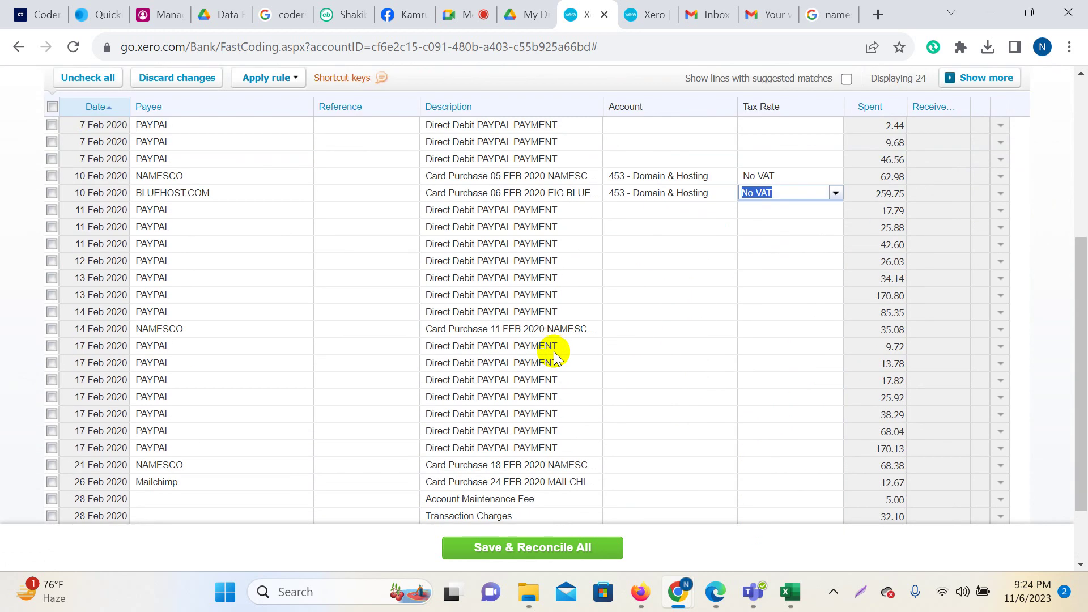
left_click(640, 334)
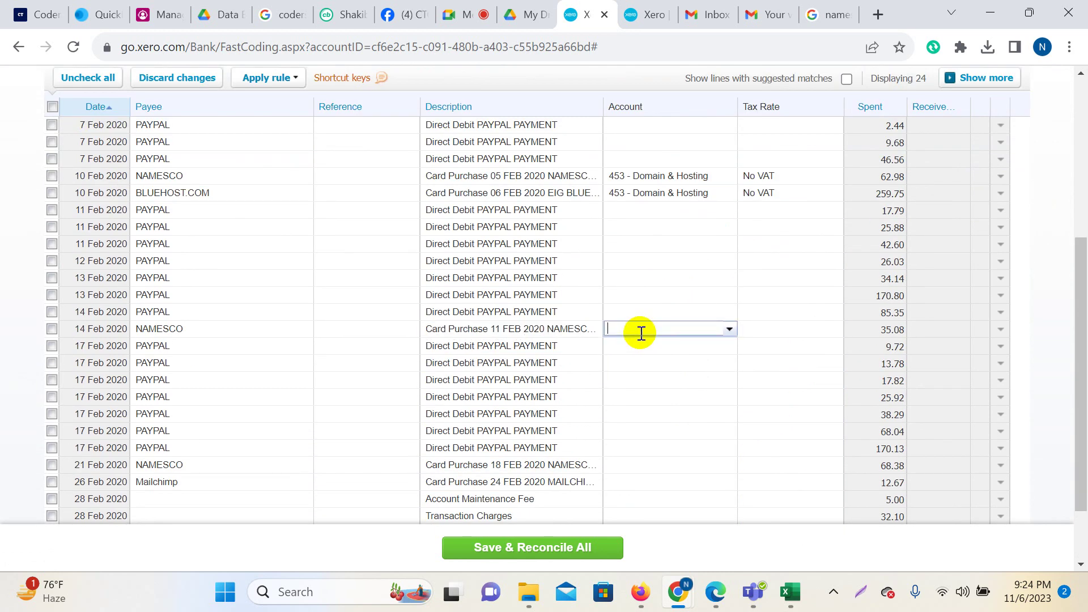
type("dom")
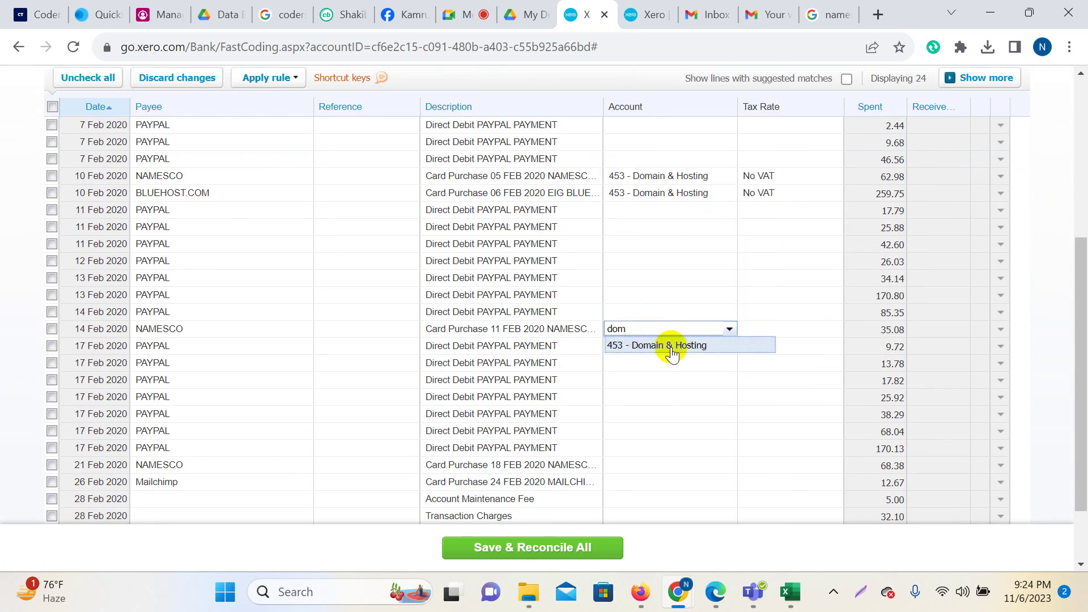
left_click(676, 346)
left_click(782, 330)
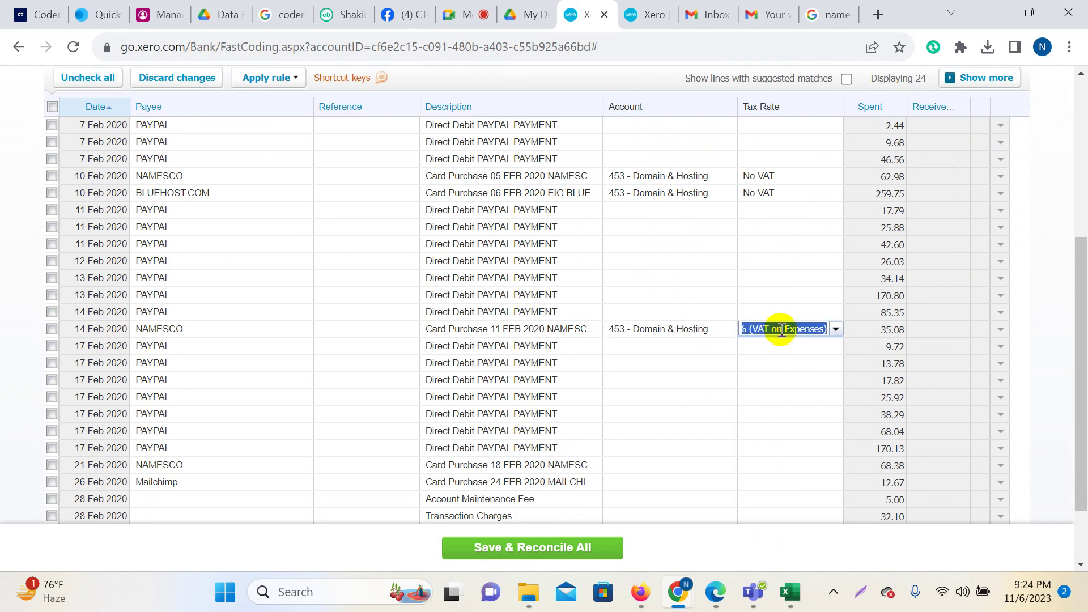
type("no")
left_click(774, 343)
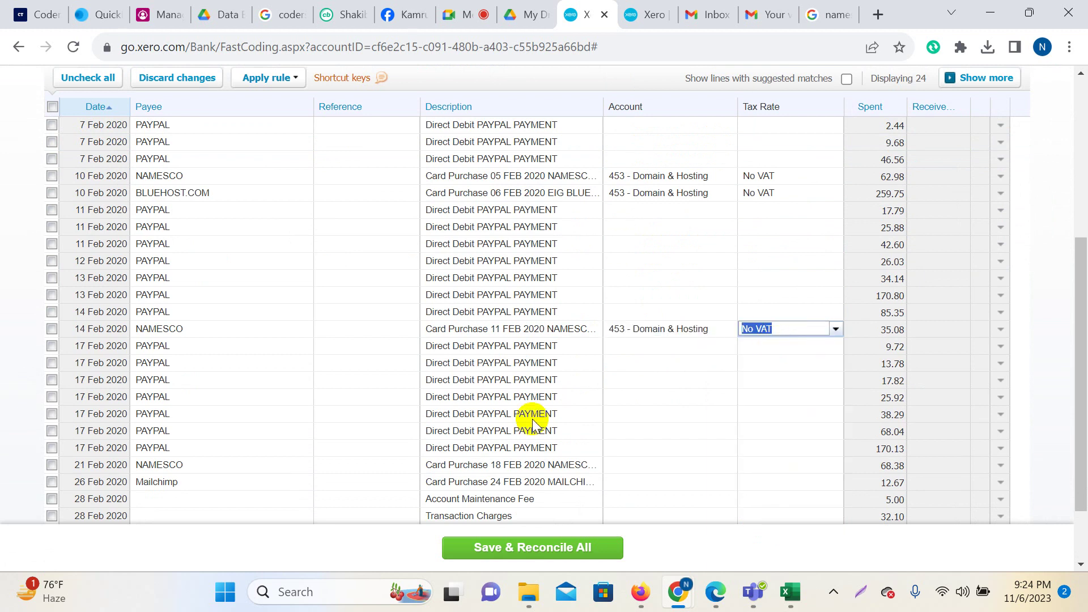
scroll(532, 425, "down", 2)
left_click(523, 381)
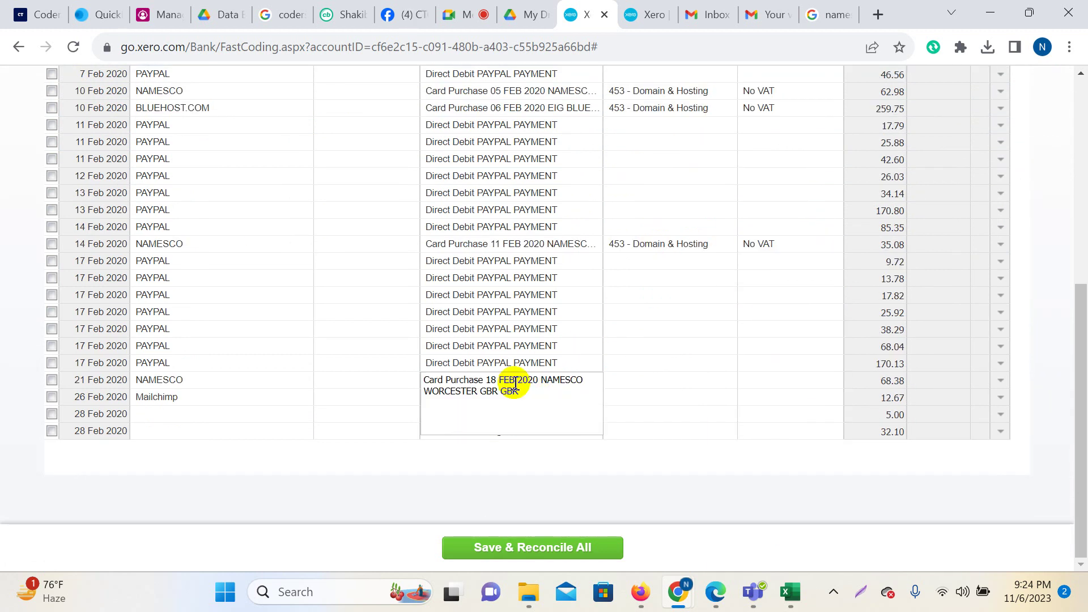
Code the 21 Feb NAMESCO 68.38 purchase to 453 - Domain & Hosting with No VAT.
left_click(638, 385)
type("dom")
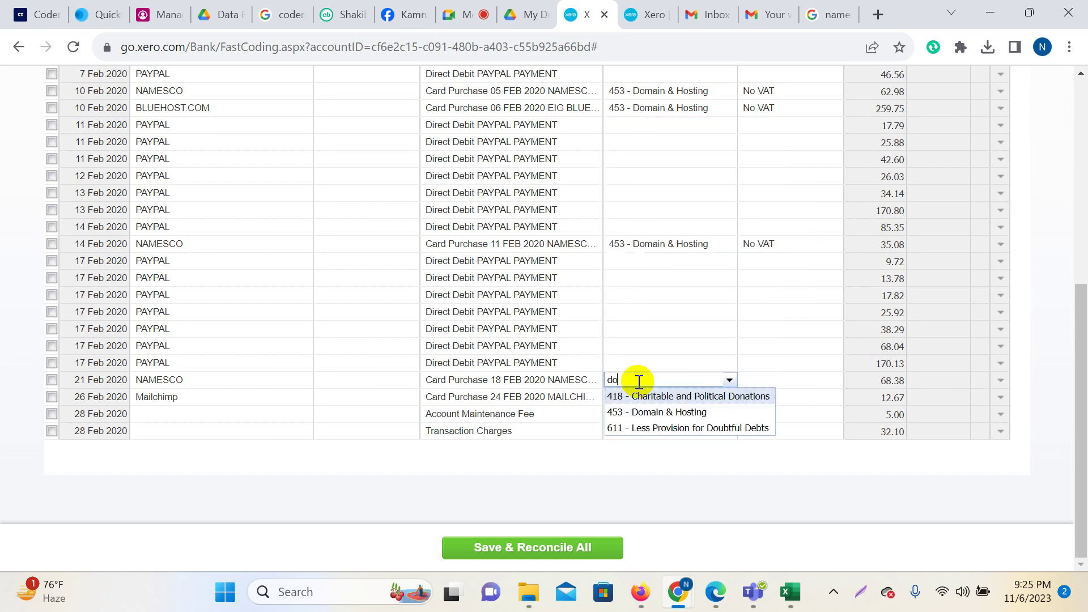
left_click(661, 395)
left_click(791, 381)
type("no")
left_click(799, 398)
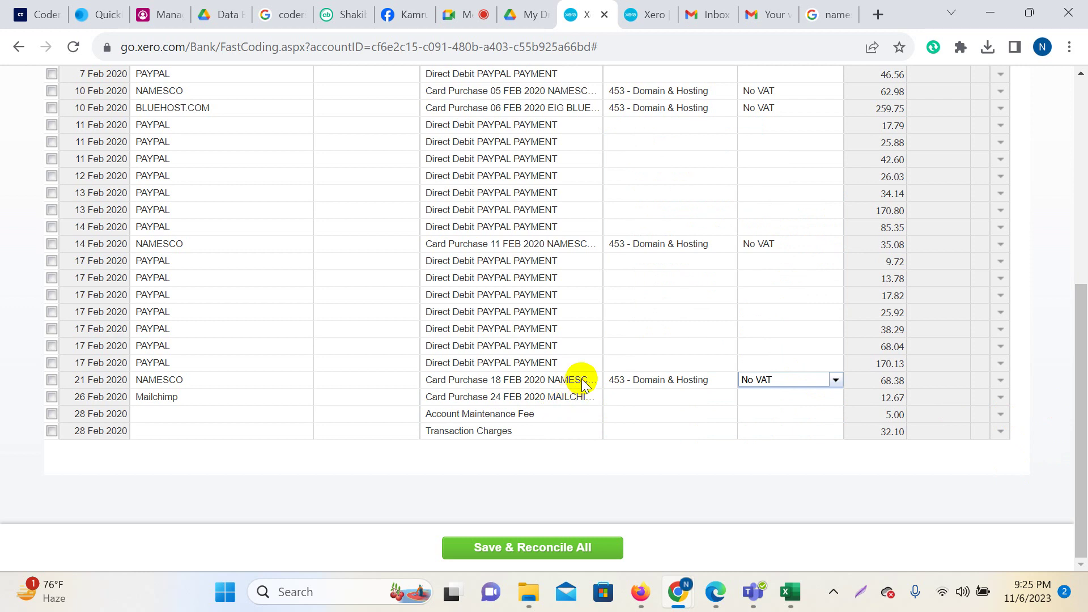
Code the 26 Feb Mailchimp 12.67 purchase to 453 - Domain & Hosting with No VAT.
scroll(584, 368, "up", 2)
scroll(589, 360, "down", 2)
left_click(592, 398)
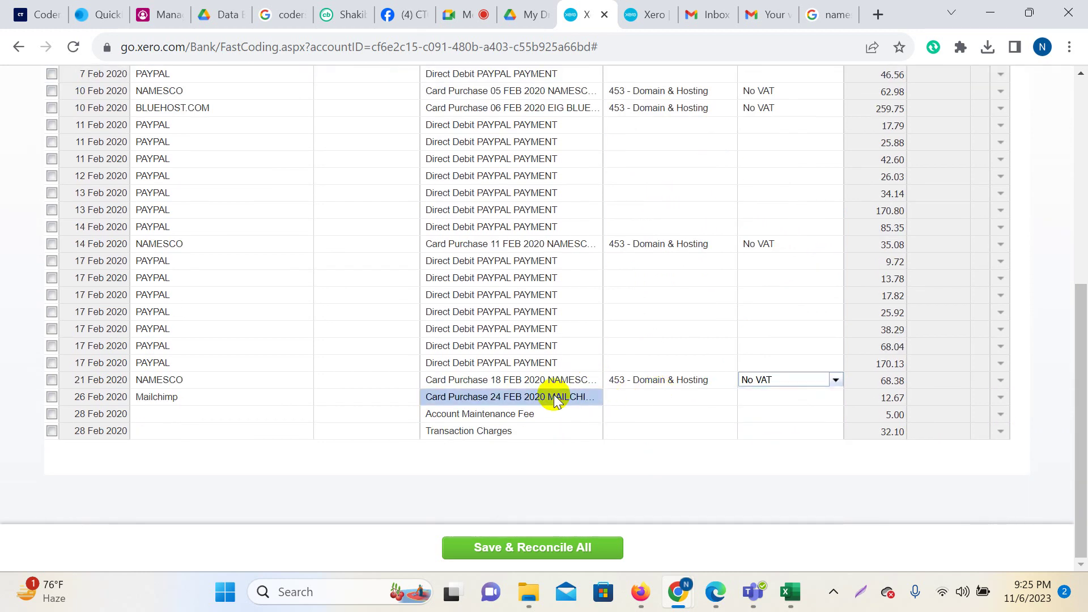
left_click(655, 399)
type("453")
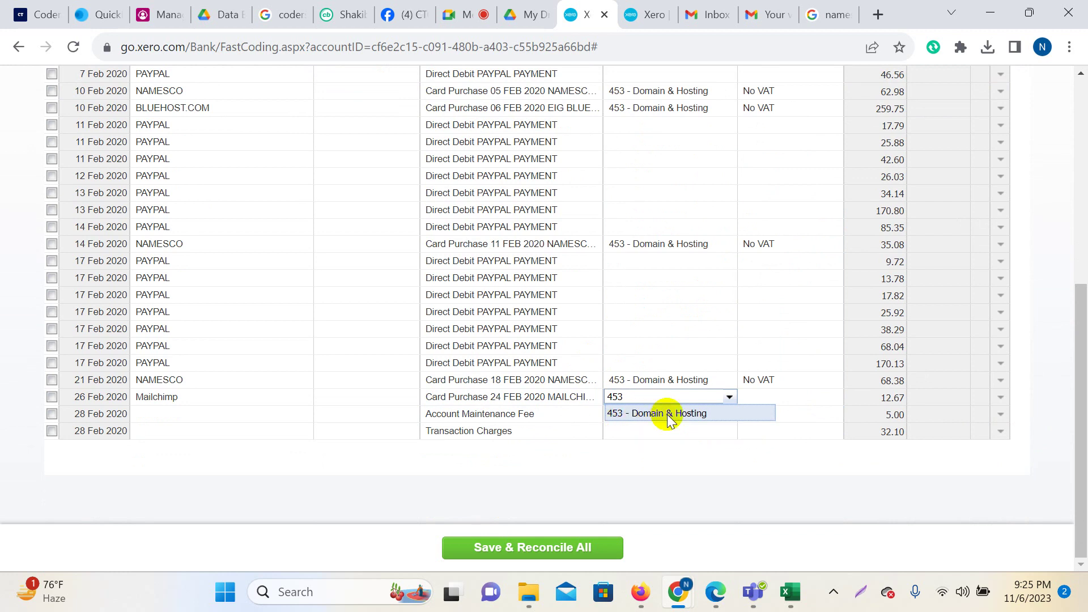
left_click(663, 415)
left_click(787, 398)
type("no")
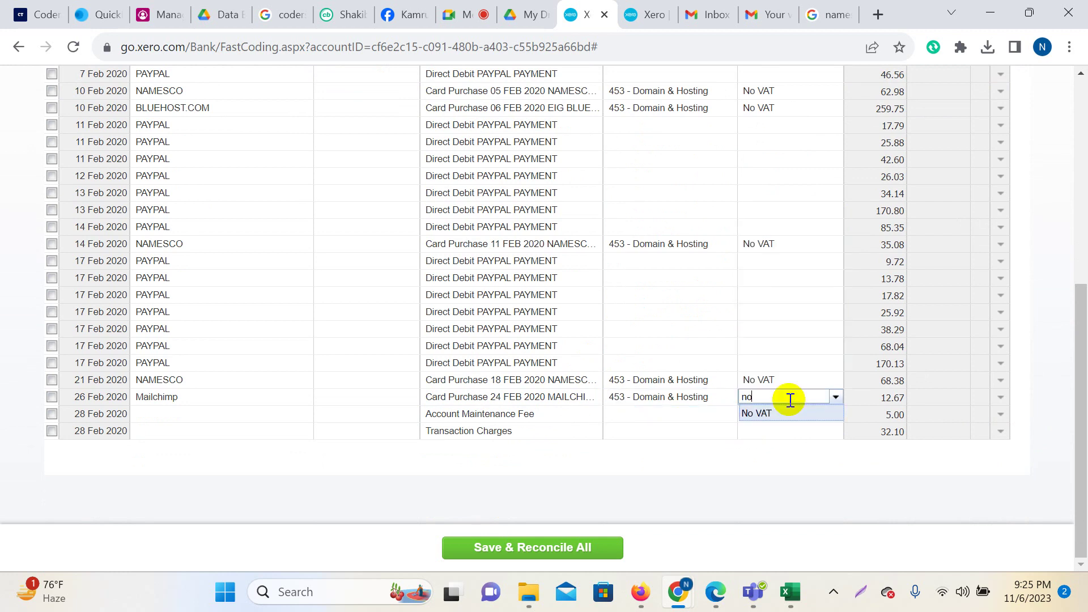
left_click(788, 417)
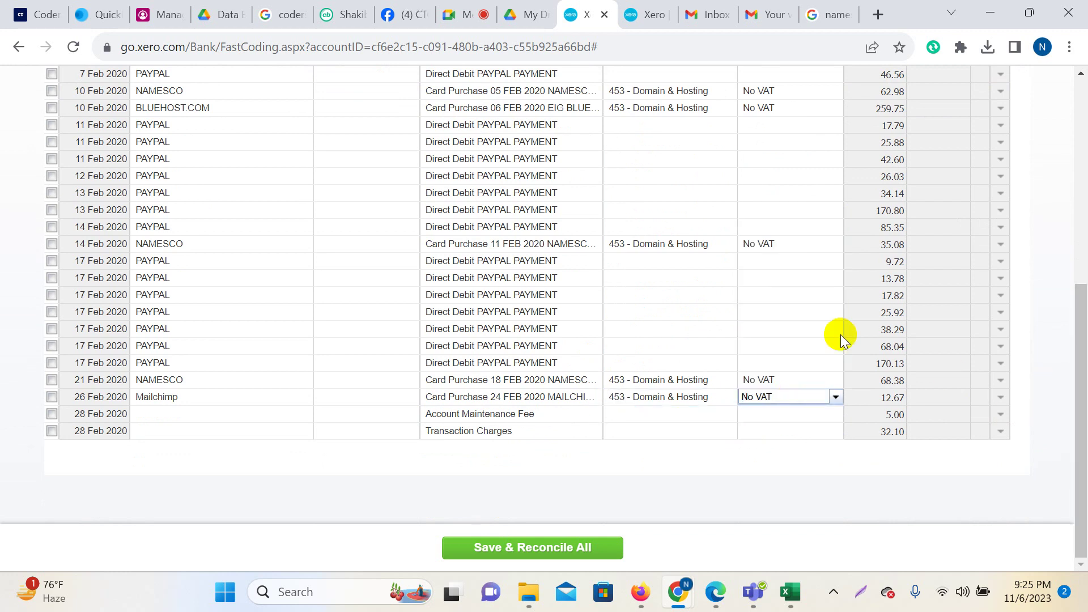
scroll(560, 386, "up", 2)
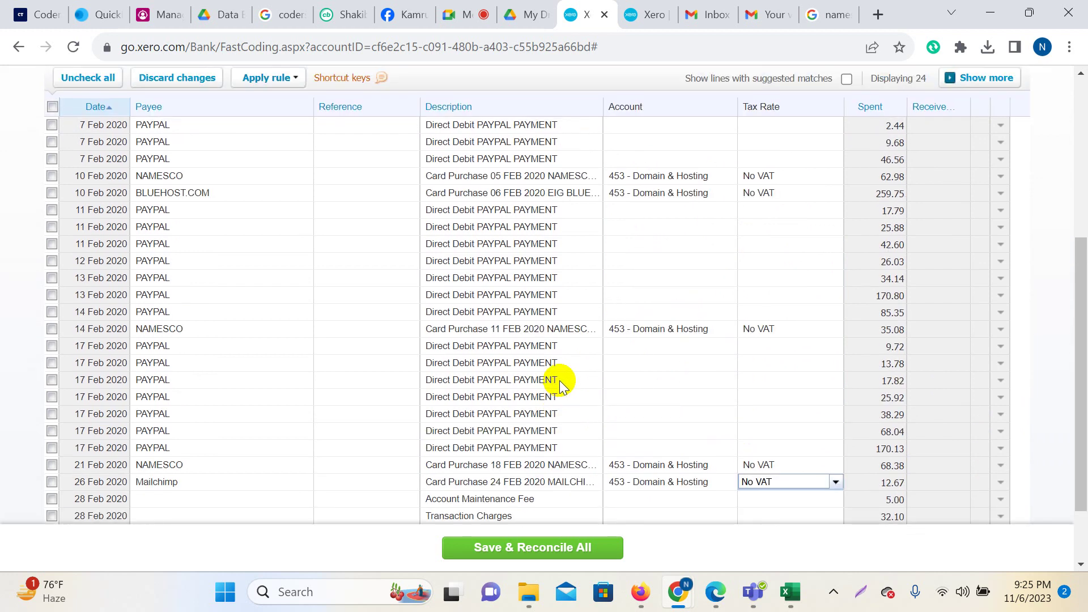
scroll(634, 230, "up", 2)
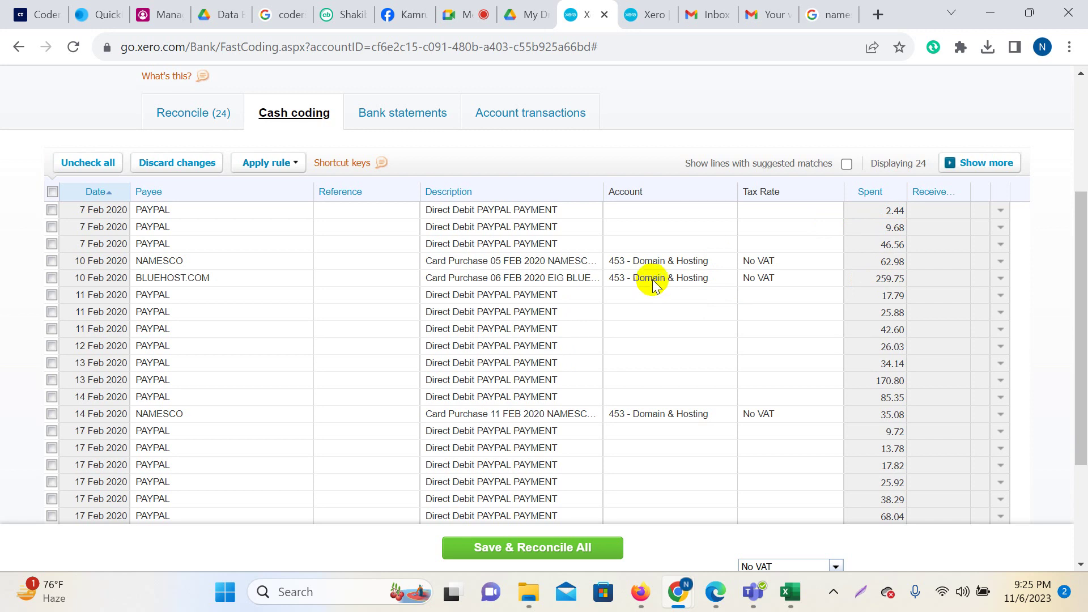
scroll(650, 280, "down", 1)
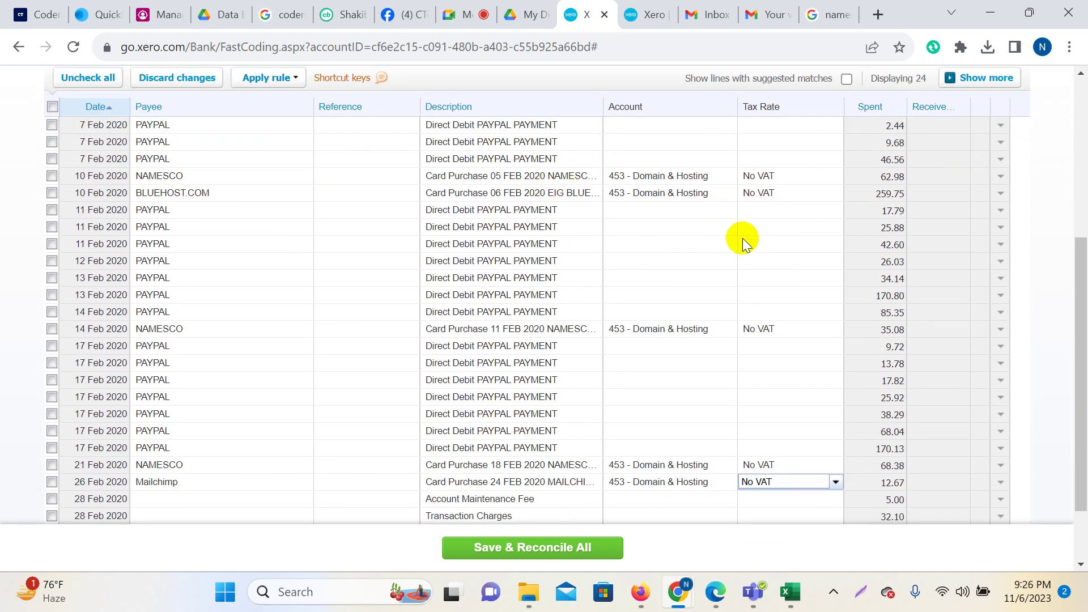
scroll(742, 238, "down", 1)
scroll(901, 417, "up", 4)
scroll(702, 371, "down", 4)
scroll(618, 139, "up", 1)
Tick the 10 Feb NAMESCO, BLUEHOST.COM, 14 Feb NAMESCO, 21 Feb NAMESCO and 26 Feb Mailchimp rows.
left_click(52, 177)
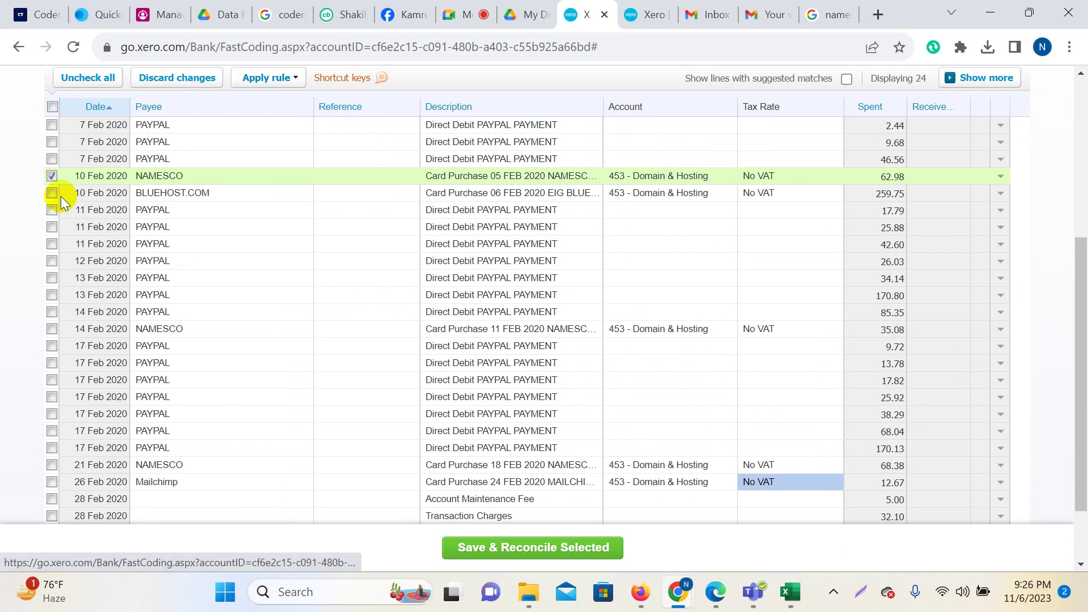
left_click(51, 194)
scroll(683, 430, "down", 1)
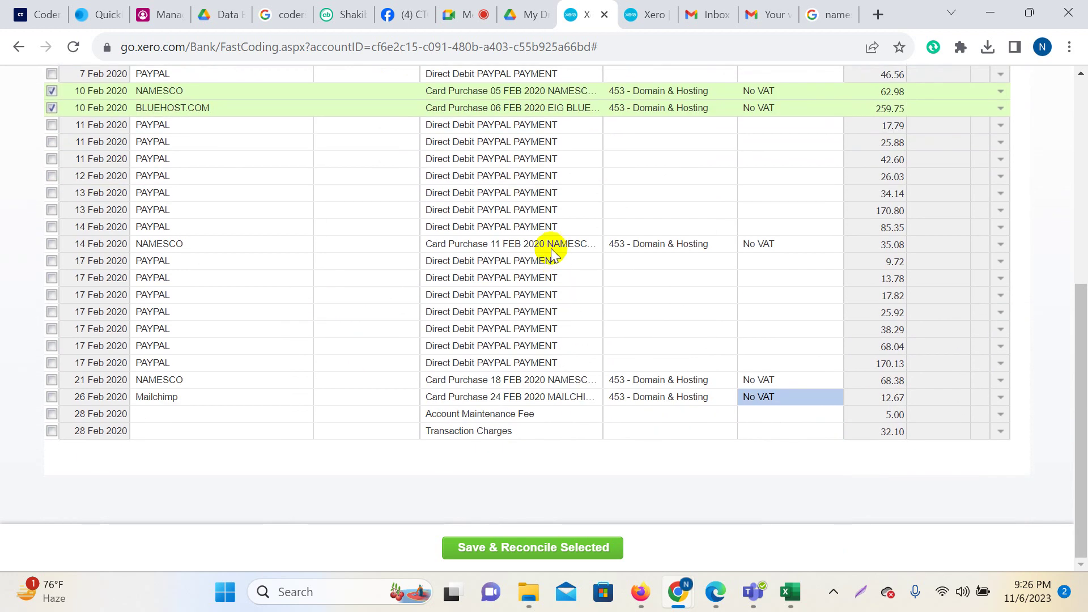
left_click(53, 245)
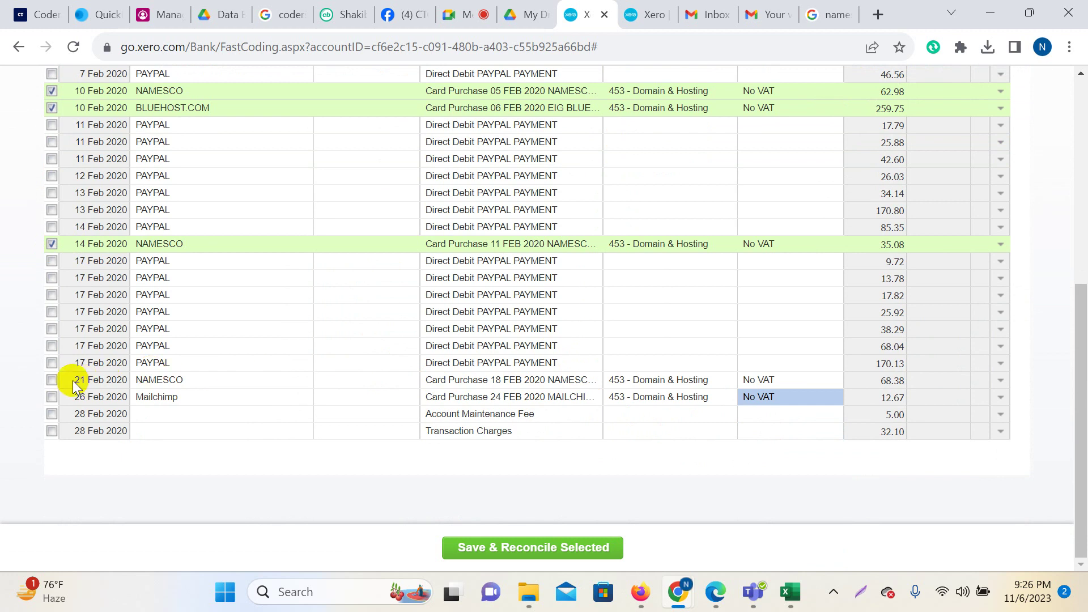
left_click(52, 380)
left_click(52, 398)
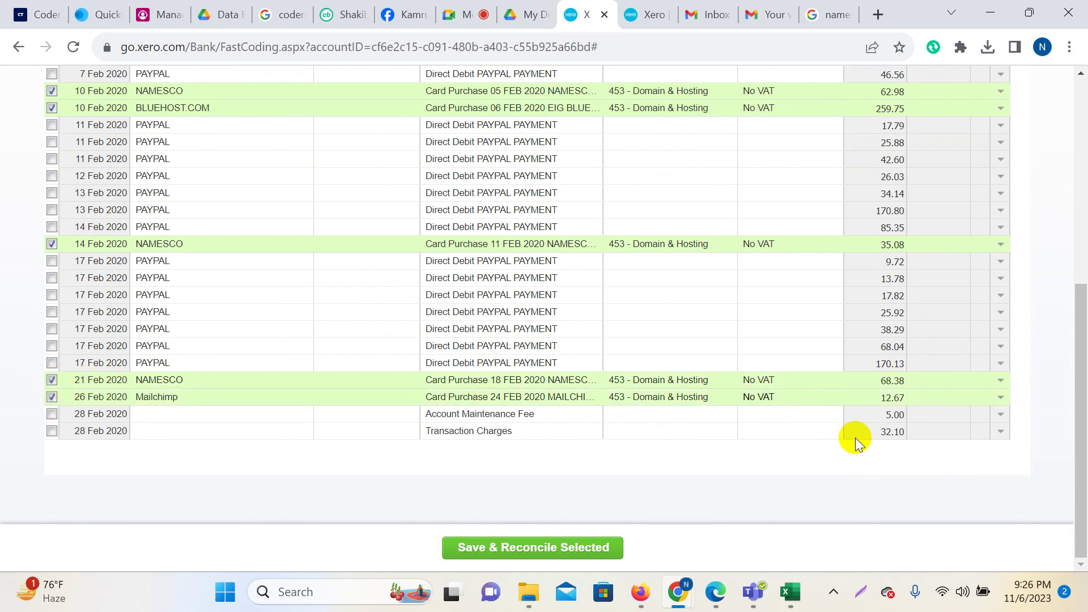
scroll(739, 475, "up", 3)
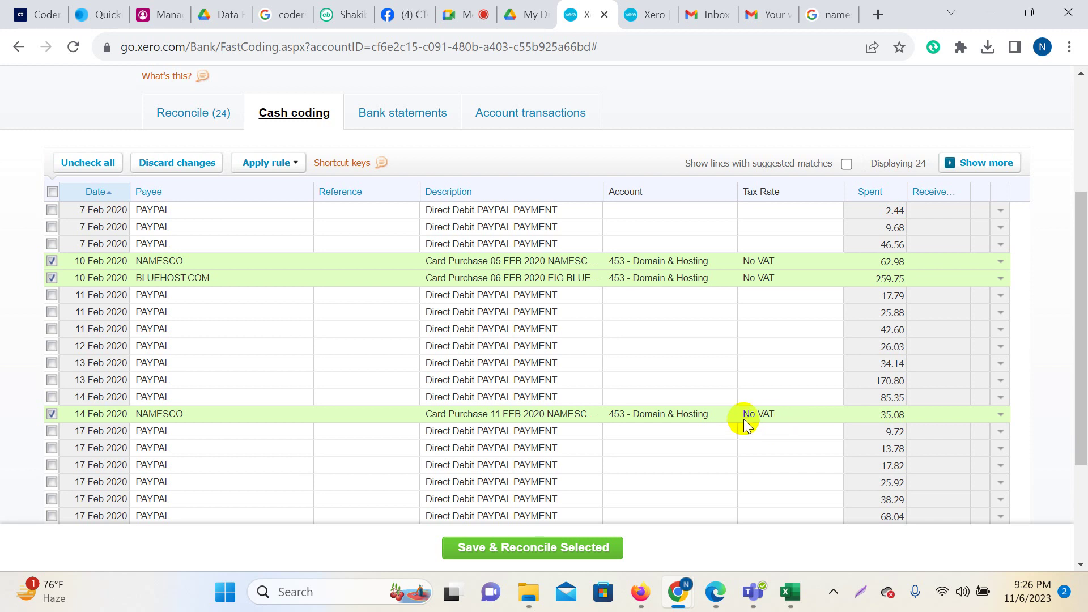
Save and reconcile the five ticked lines and dismiss the completed message.
scroll(751, 418, "up", 1)
scroll(744, 420, "down", 1)
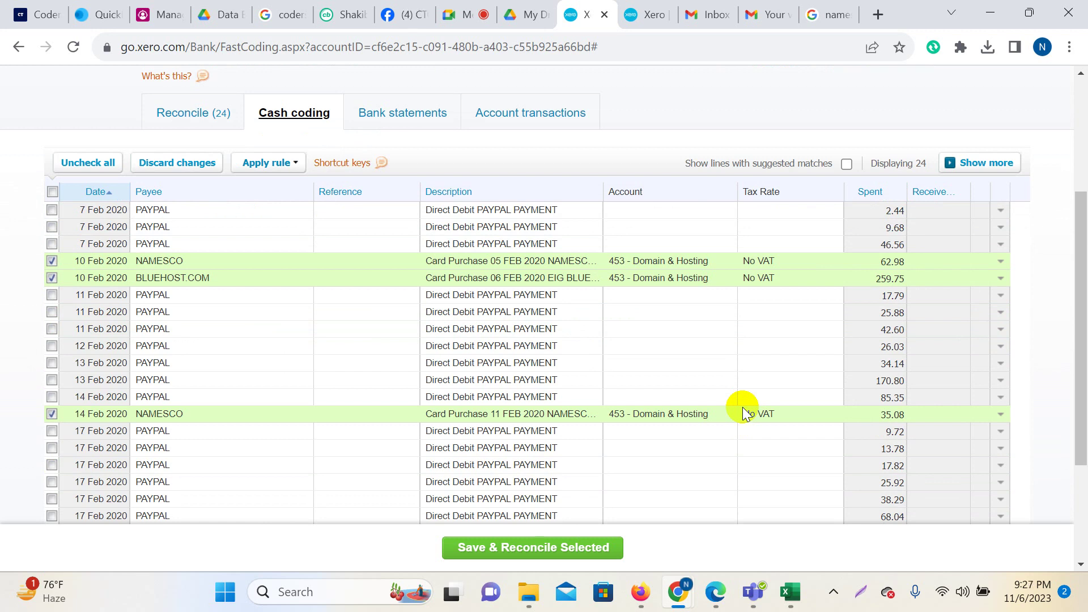
scroll(797, 422, "down", 3)
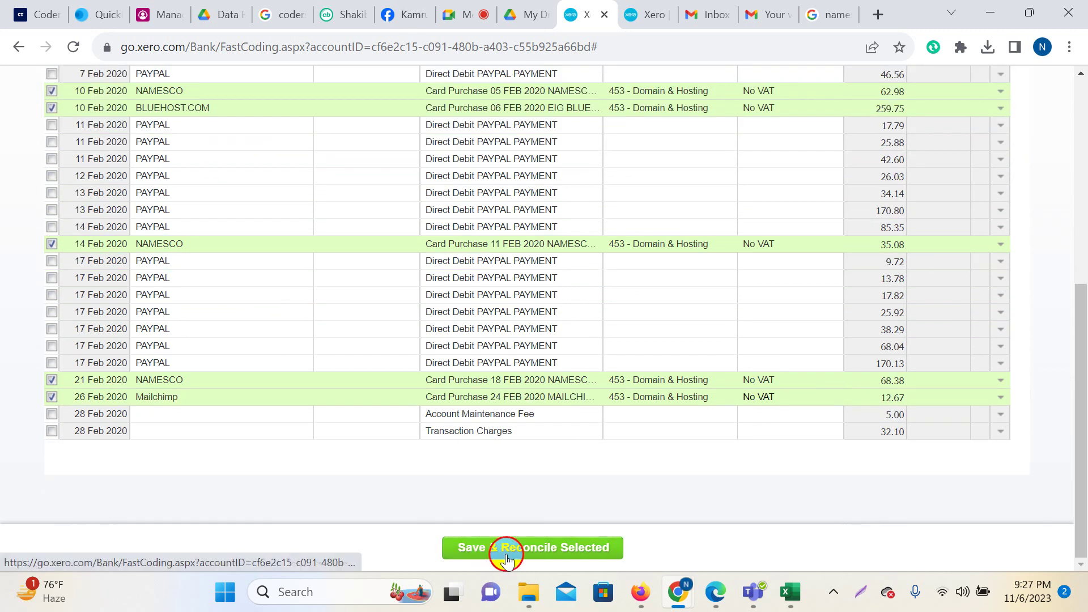
left_click(504, 548)
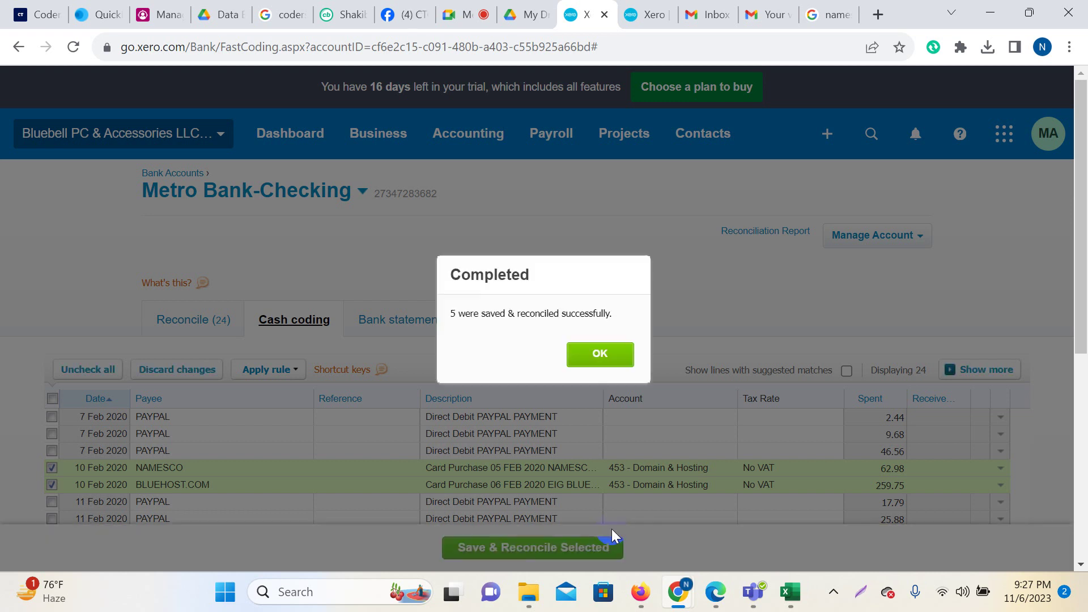
left_click(599, 356)
Code the 28 Feb Account Maintenance Fee and Transaction Charges lines to 404 - Bank Fees.
scroll(658, 389, "down", 5)
scroll(665, 366, "down", 1)
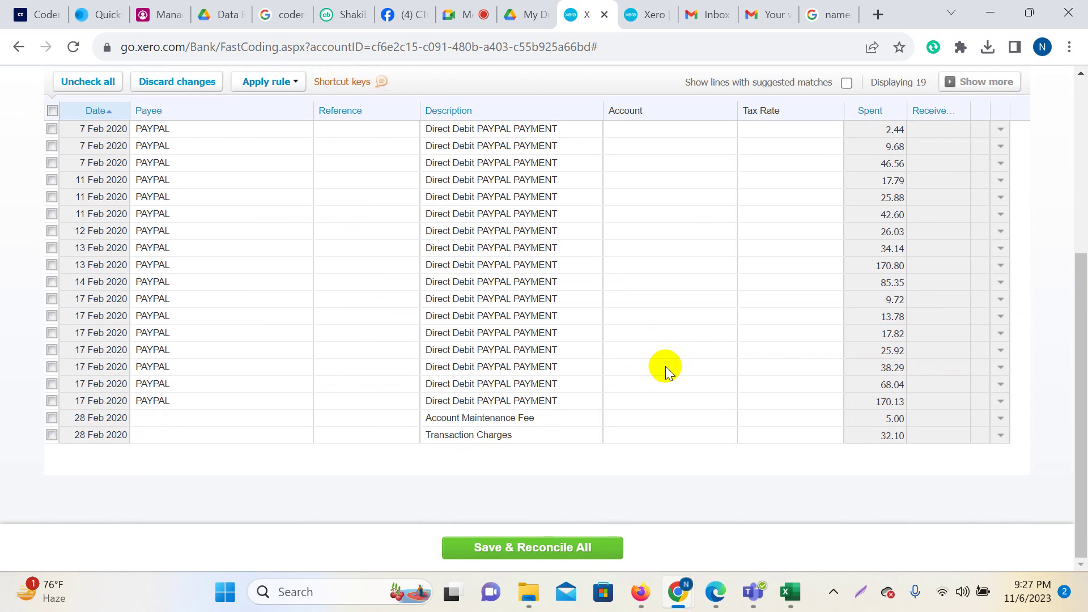
left_click(649, 417)
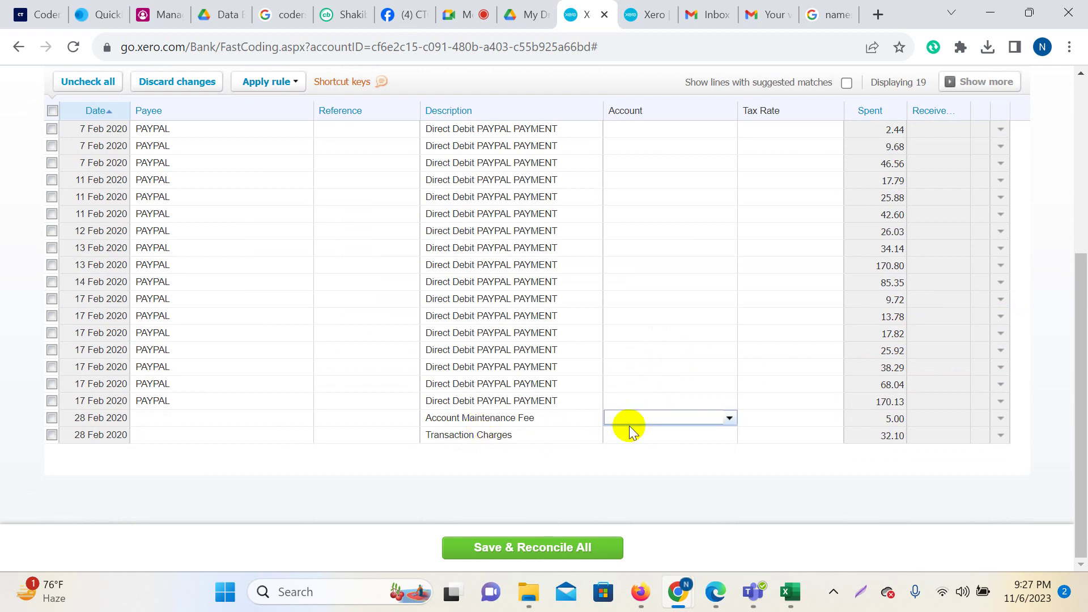
type("bank")
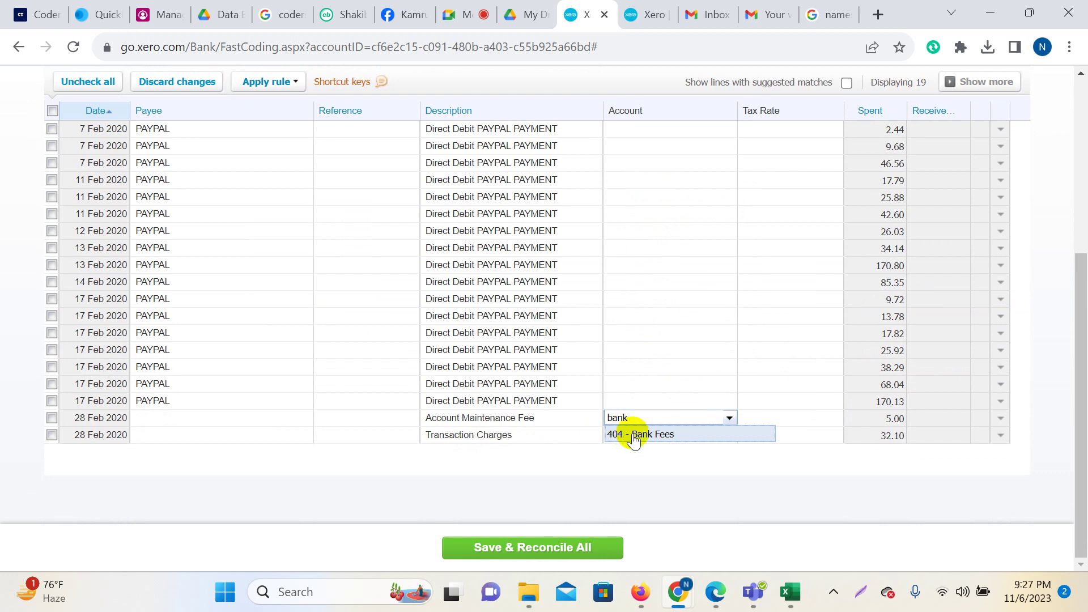
left_click(665, 447)
left_click(651, 432)
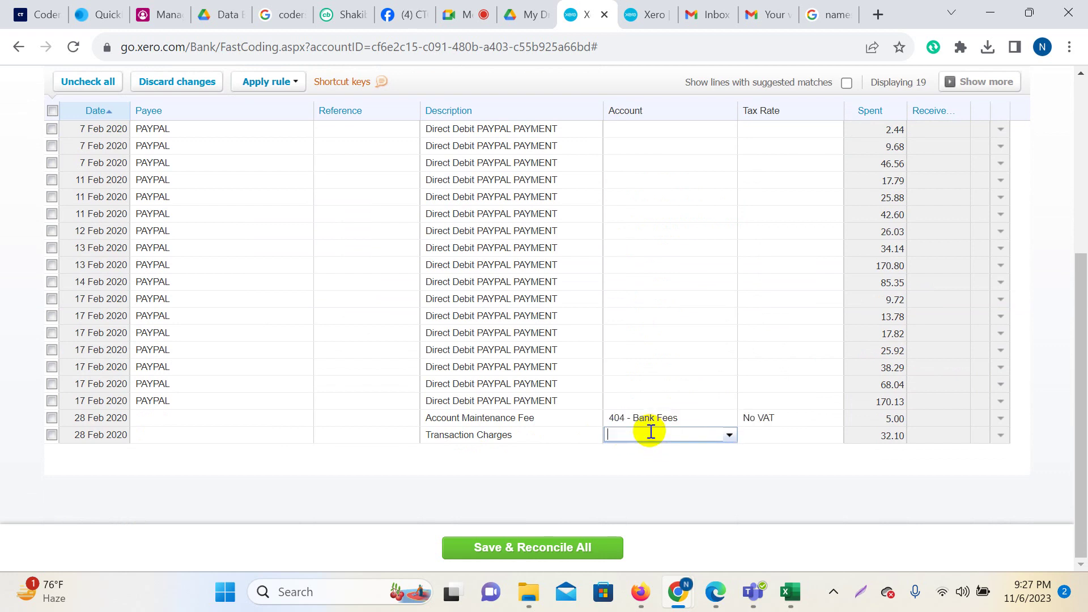
type("ba")
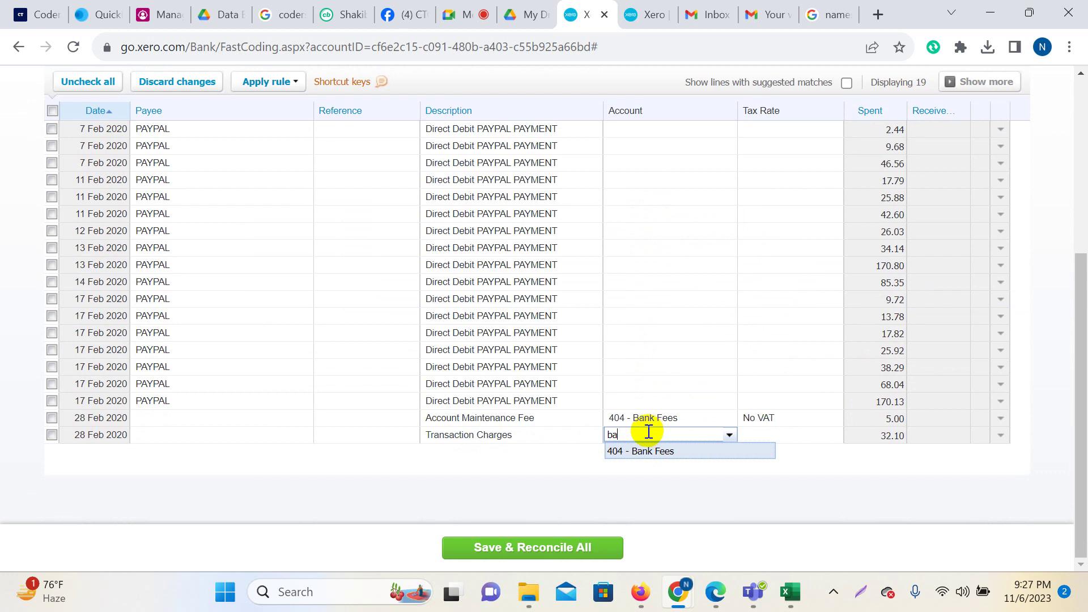
left_click(676, 451)
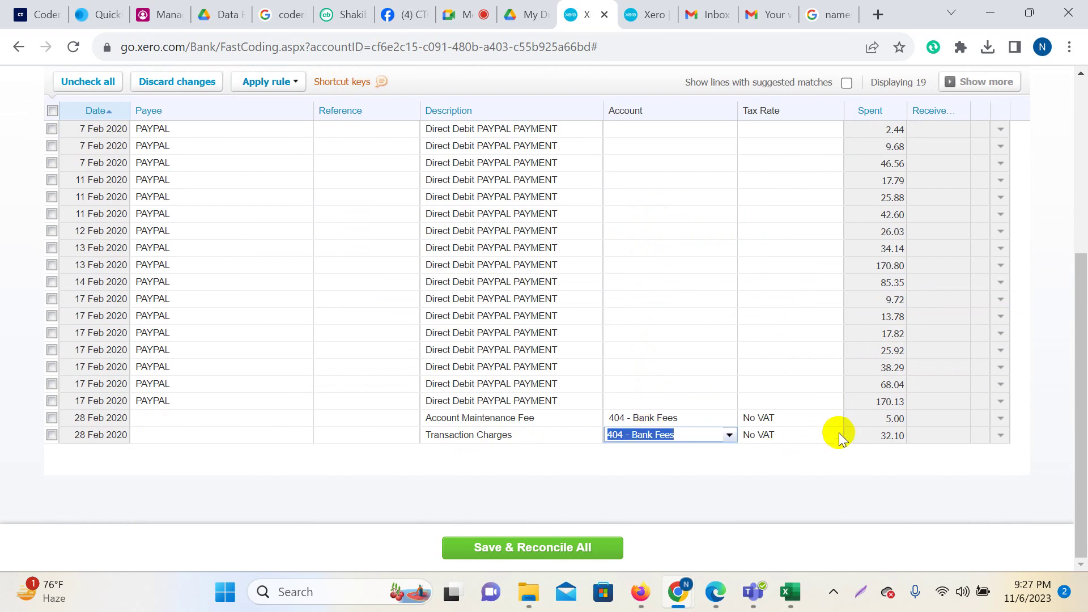
Select both bank fee lines and save and reconcile them, leaving 17 lines to reconcile.
left_click(52, 418)
left_click(52, 435)
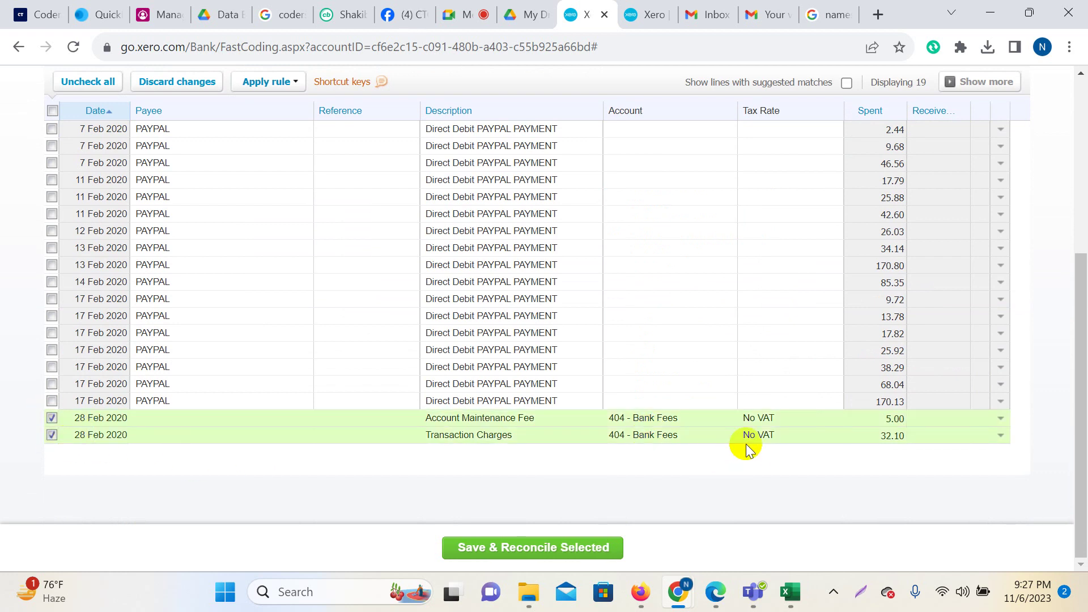
scroll(750, 439, "up", 5)
scroll(748, 420, "down", 2)
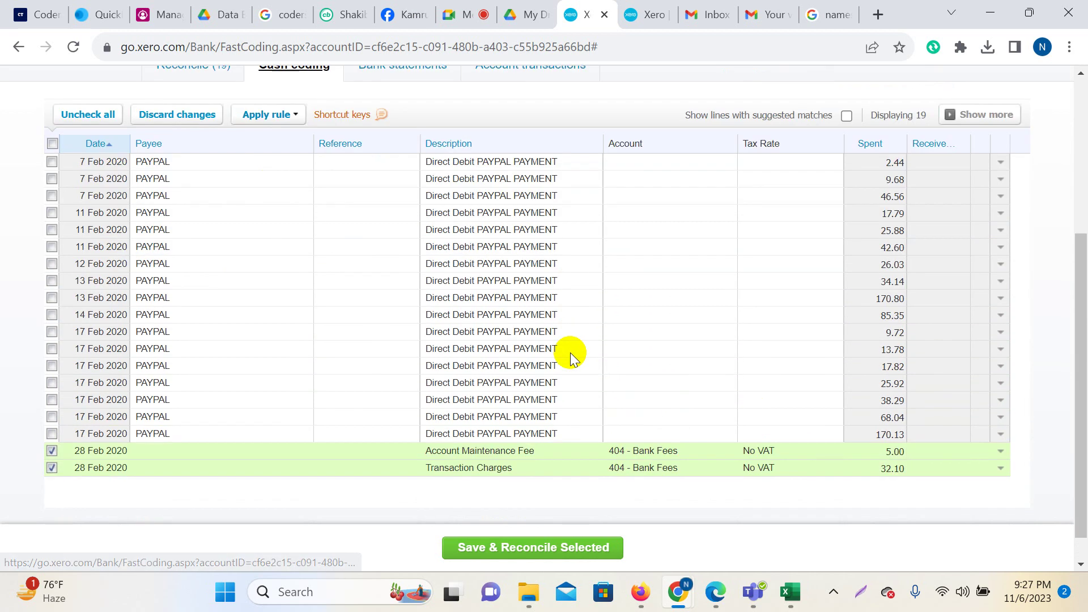
scroll(570, 352, "up", 5)
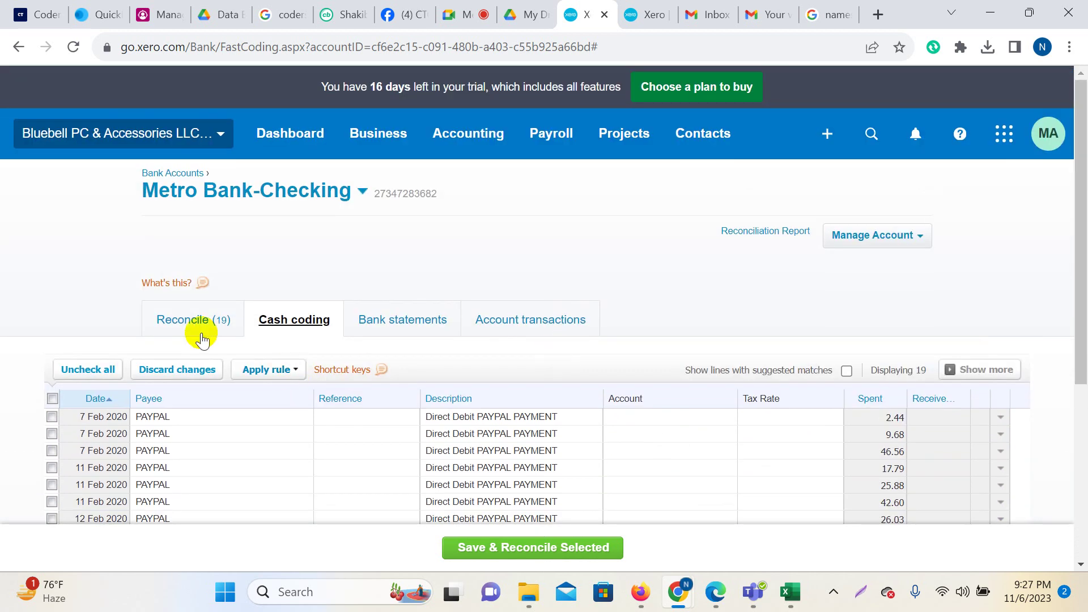
left_click(513, 547)
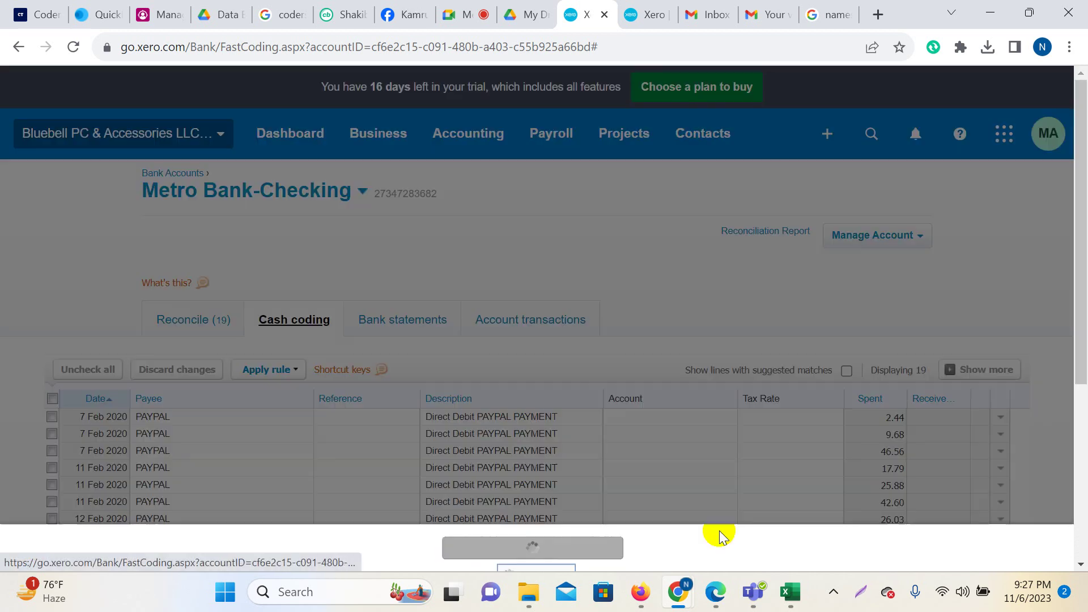
left_click(613, 353)
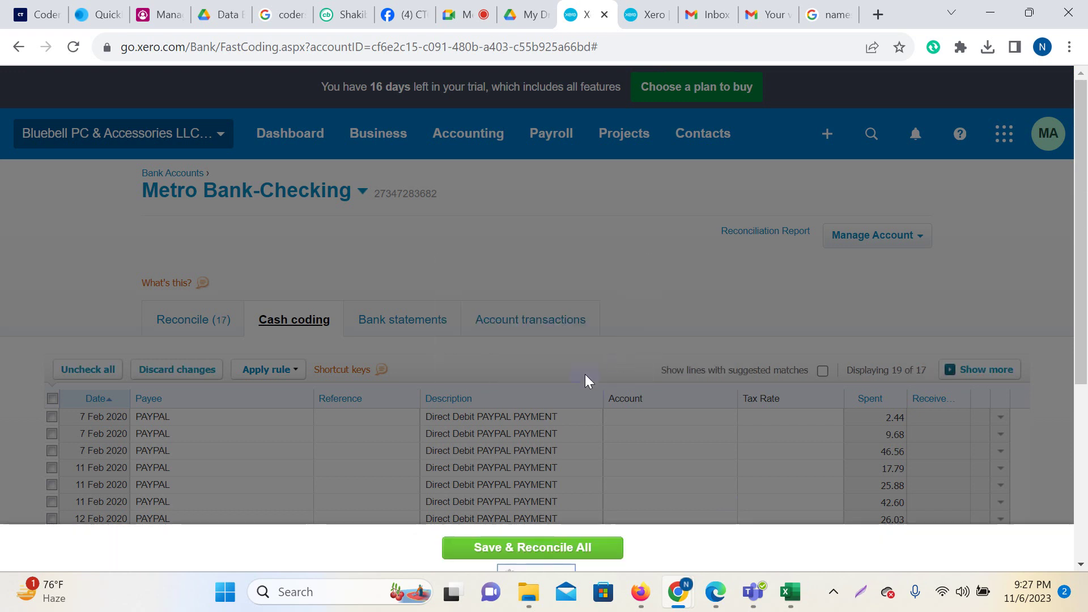
scroll(543, 361, "down", 3)
scroll(543, 361, "down", 1)
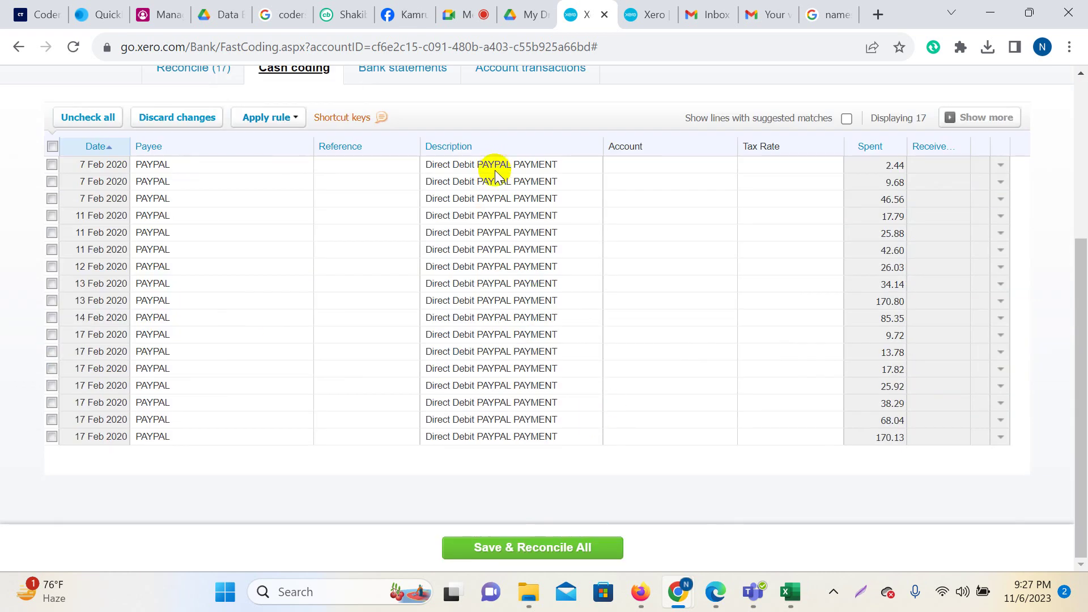
scroll(517, 445, "up", 3)
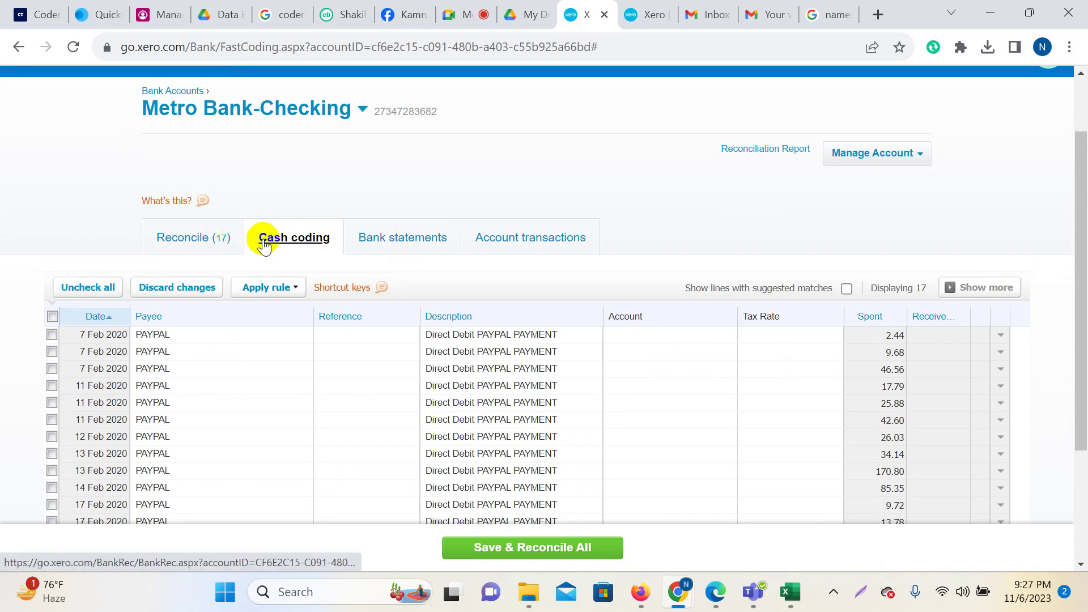
Check which Bank statements lines are unreconciled, then switch to Account transactions.
left_click(436, 241)
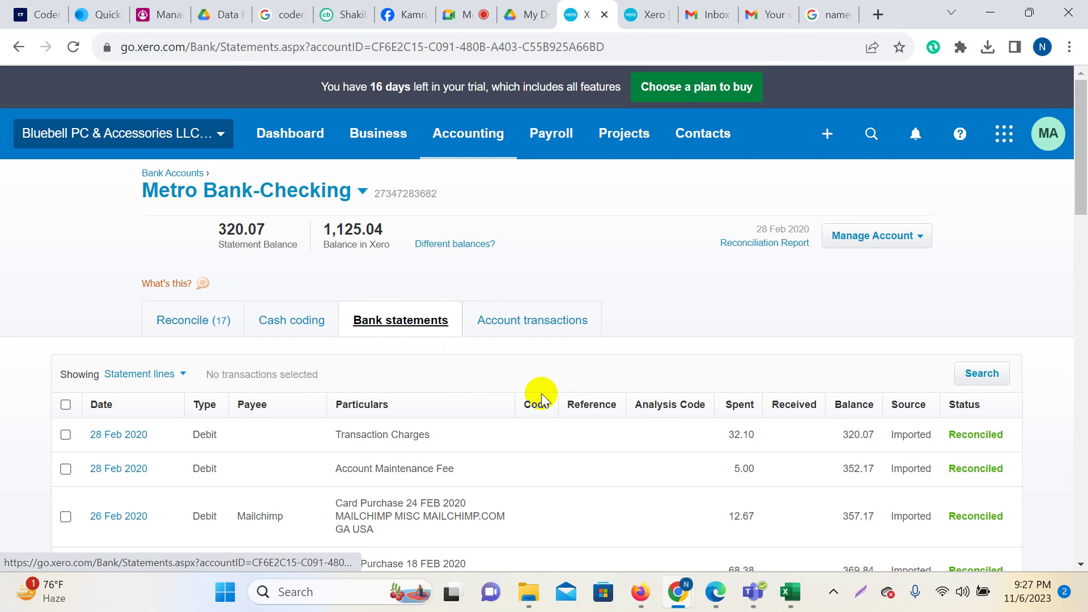
scroll(624, 396, "down", 10)
scroll(1009, 202, "down", 1)
scroll(1009, 194, "up", 3)
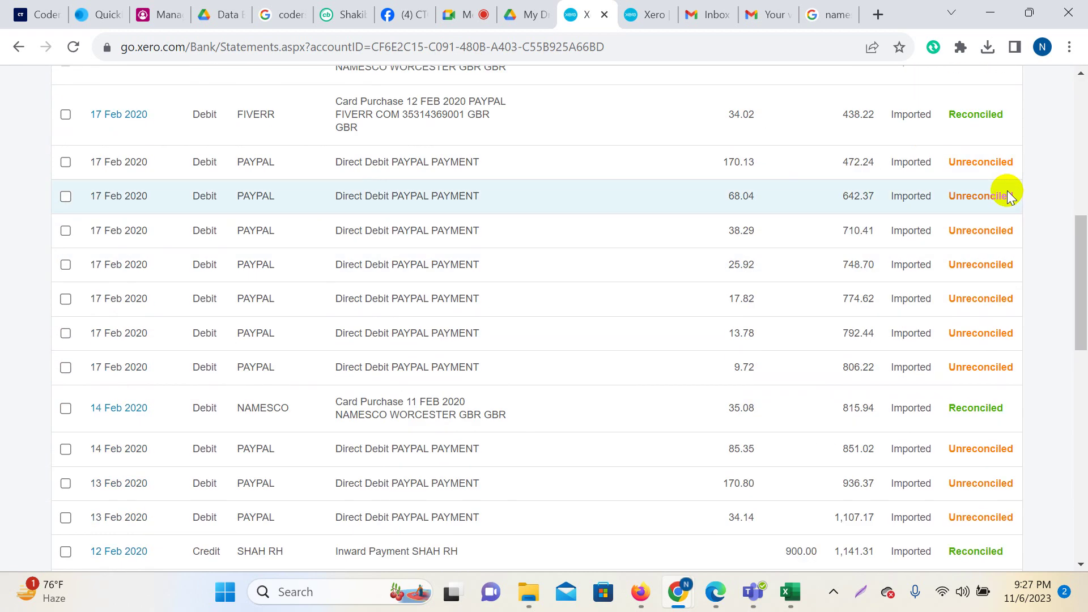
scroll(966, 139, "down", 10)
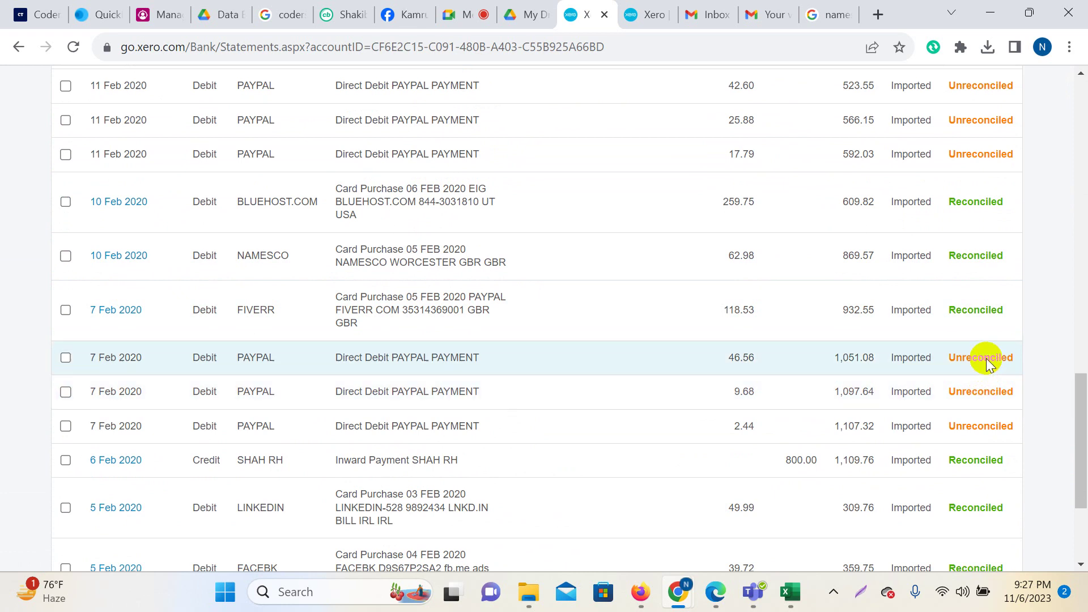
scroll(985, 372, "down", 3)
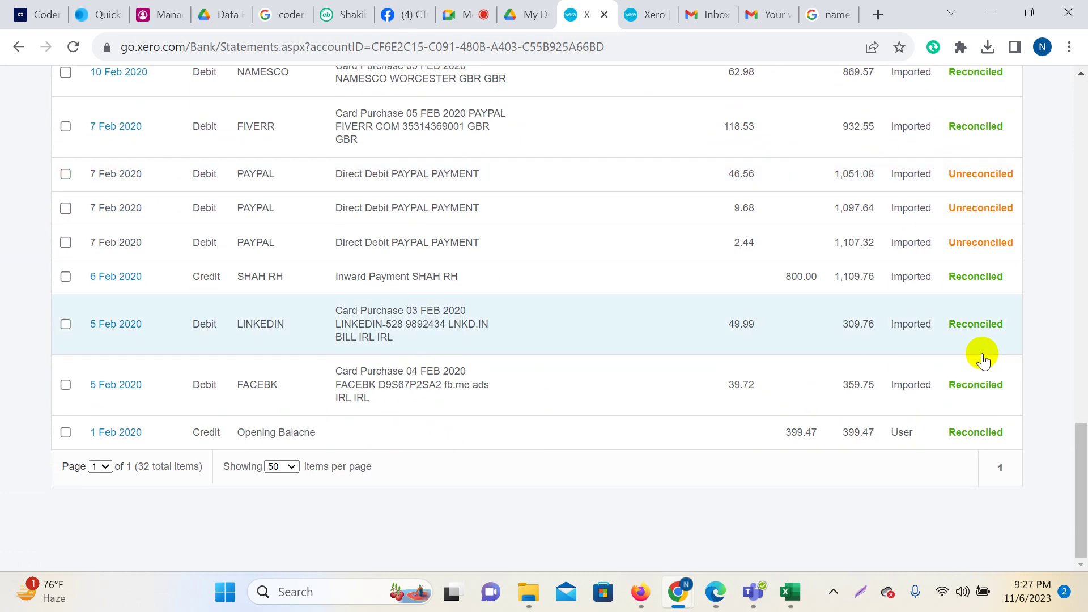
scroll(986, 360, "up", 12)
scroll(1002, 373, "up", 5)
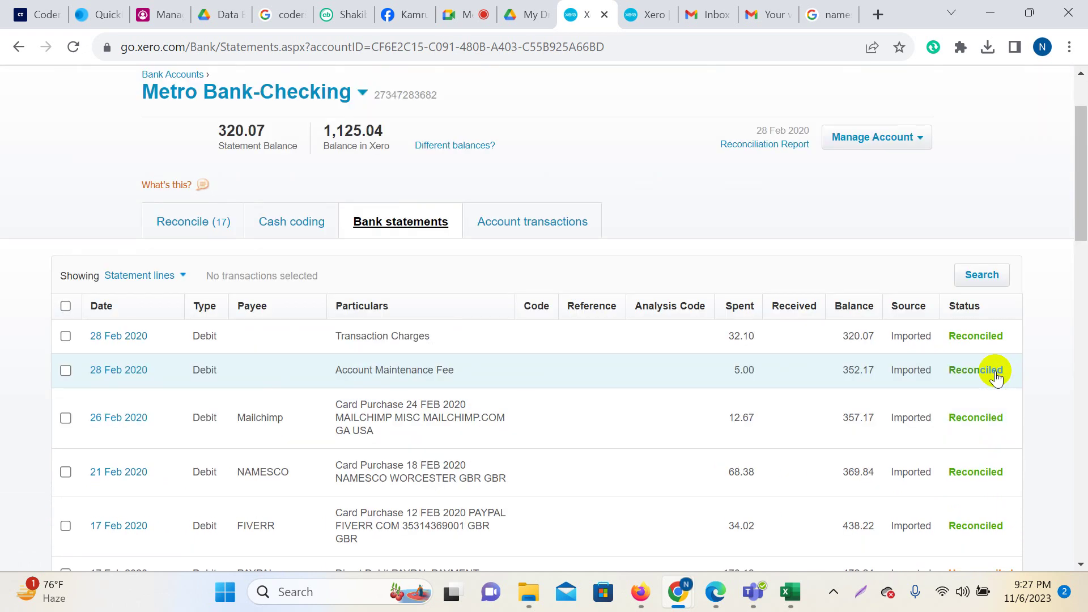
left_click(530, 222)
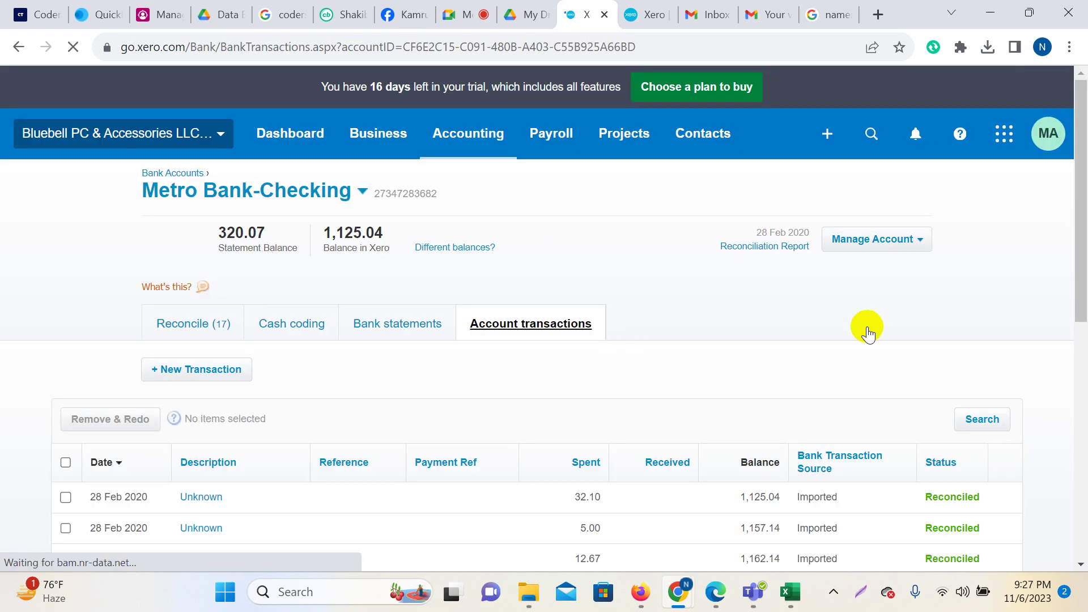
scroll(867, 326, "down", 9)
scroll(992, 341, "up", 2)
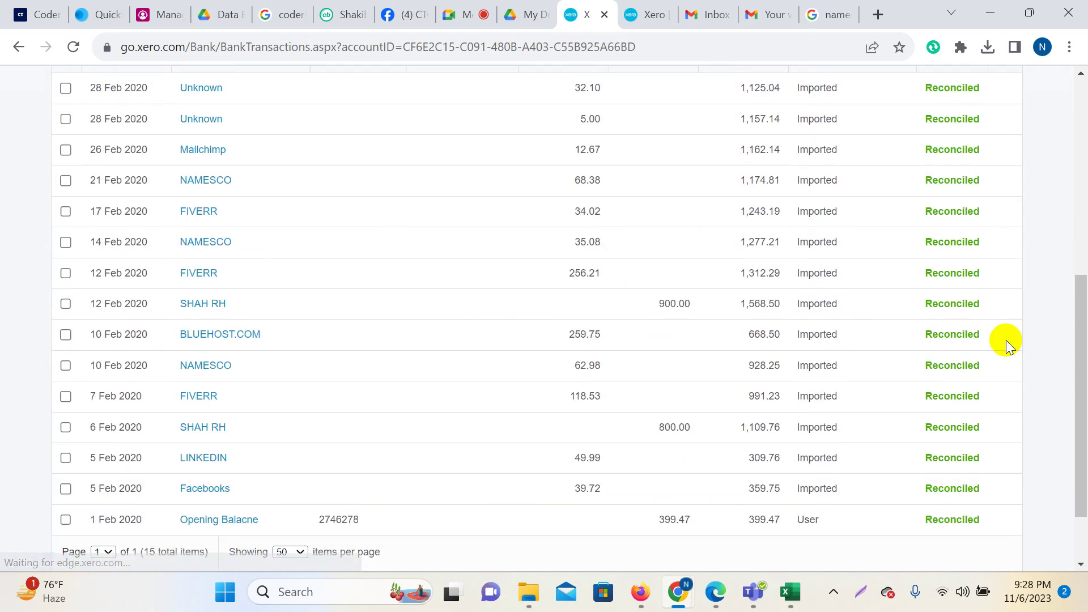
scroll(963, 419, "up", 3)
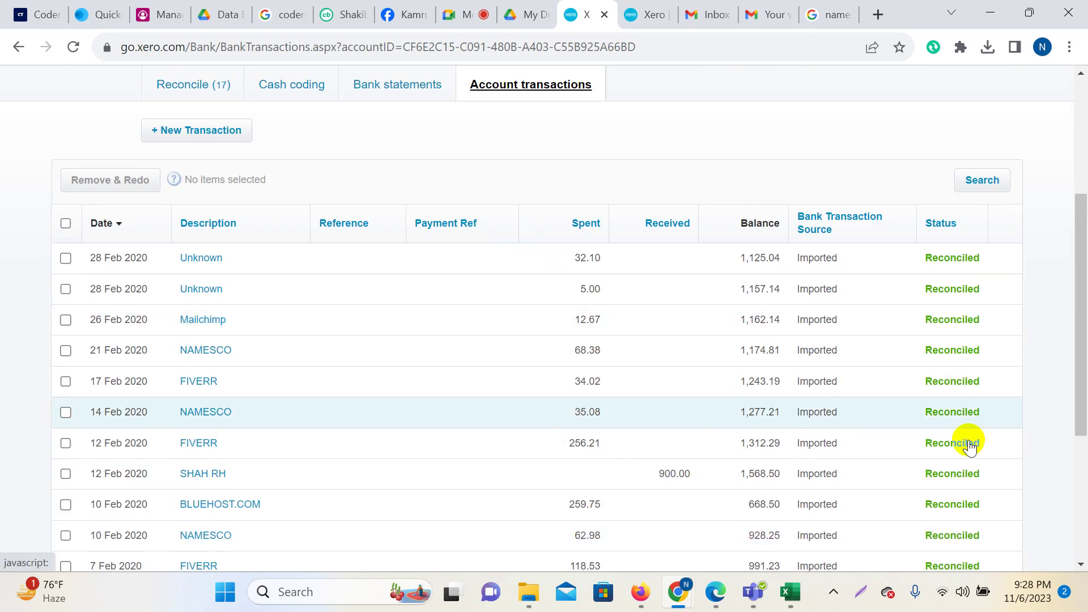
scroll(576, 163, "up", 4)
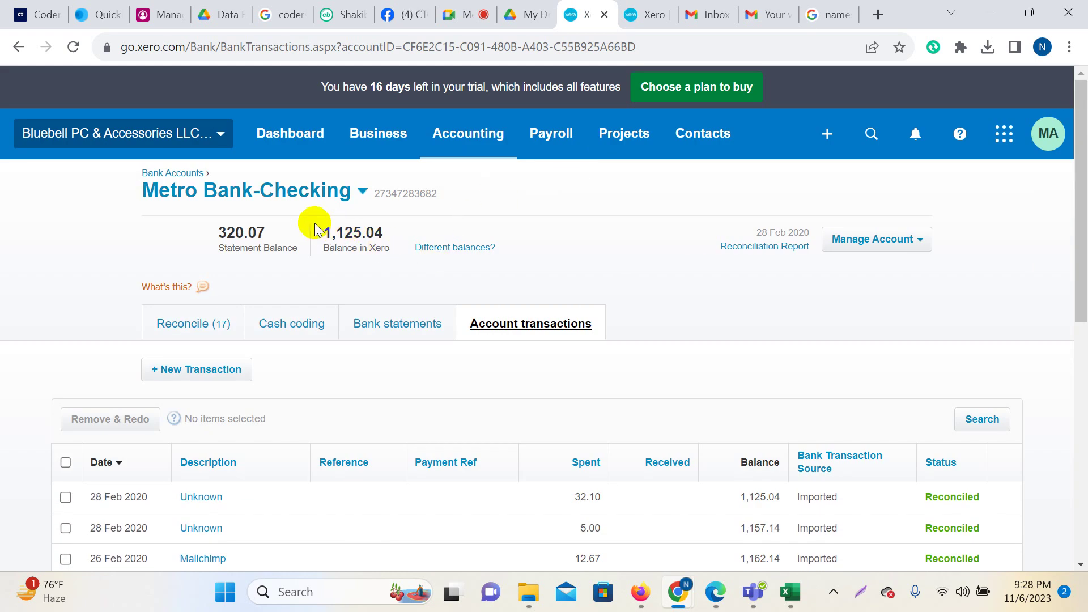
left_click_drag(375, 226, 383, 236)
left_click(332, 231)
left_click(426, 294)
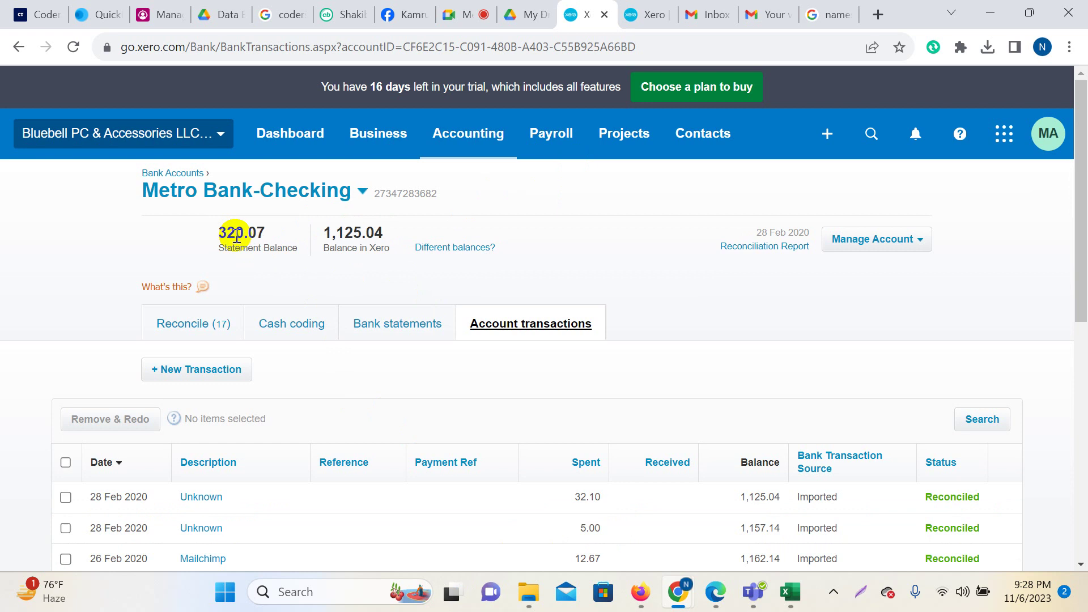
left_click_drag(219, 233, 258, 234)
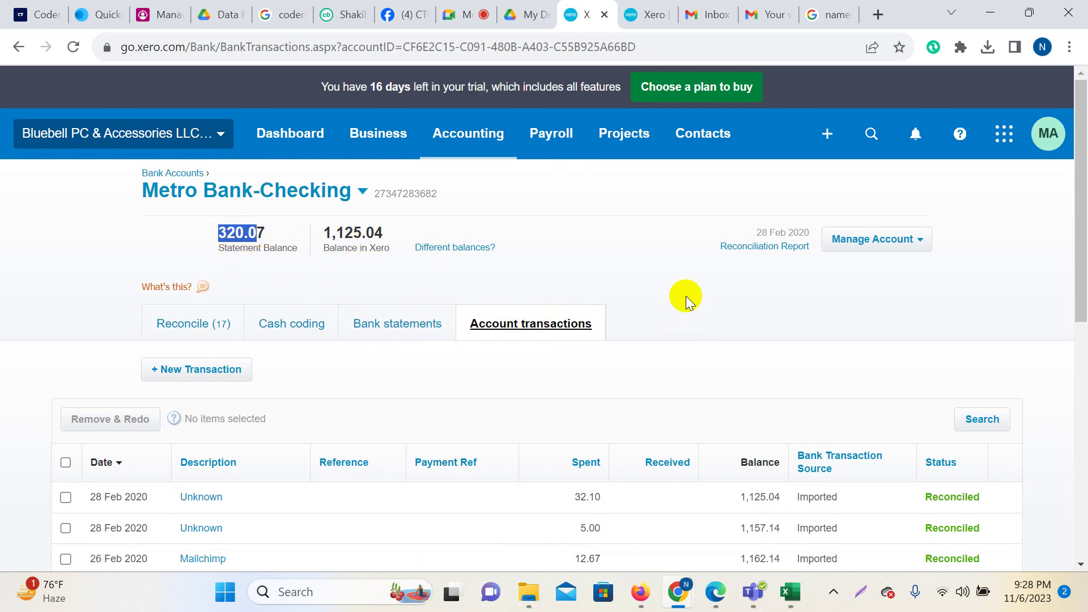
left_click(760, 289)
scroll(729, 318, "down", 8)
scroll(669, 349, "up", 6)
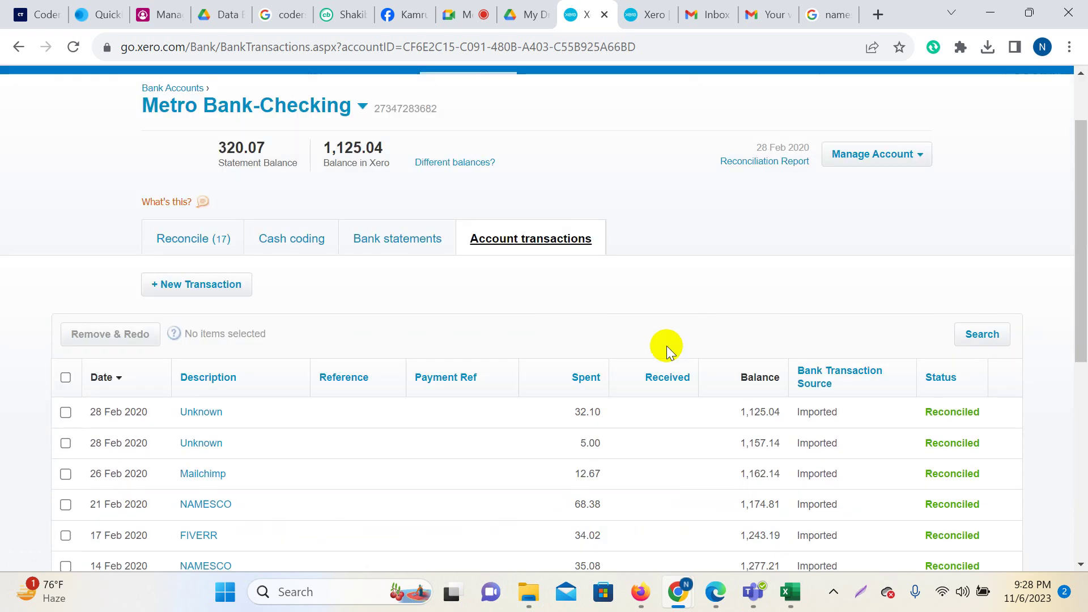
Review the 17 unmatched PAYPAL lines on the Reconcile tab.
left_click(179, 237)
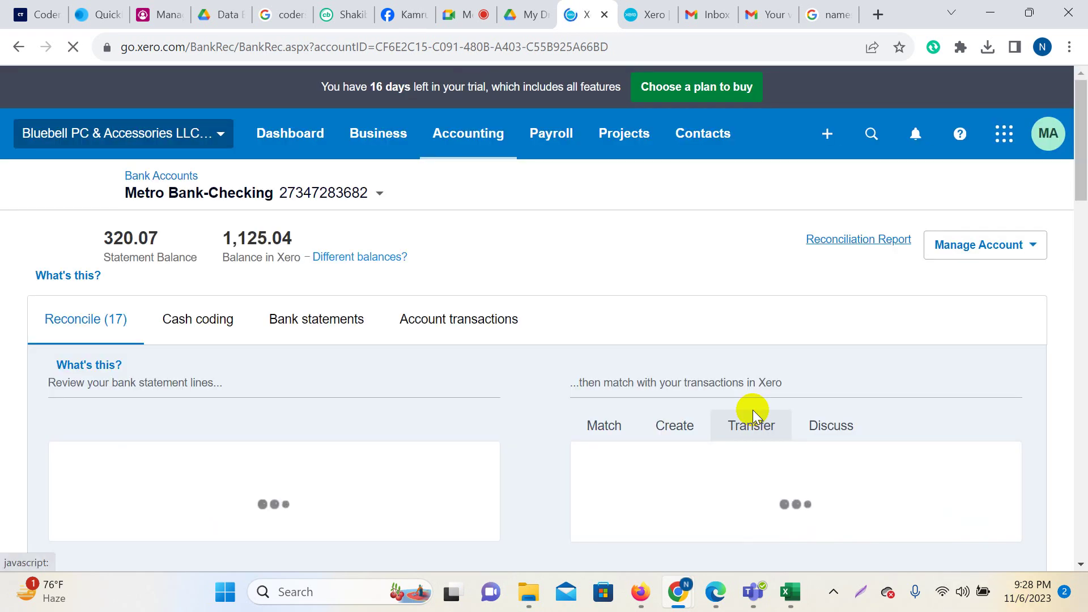
scroll(697, 395, "down", 8)
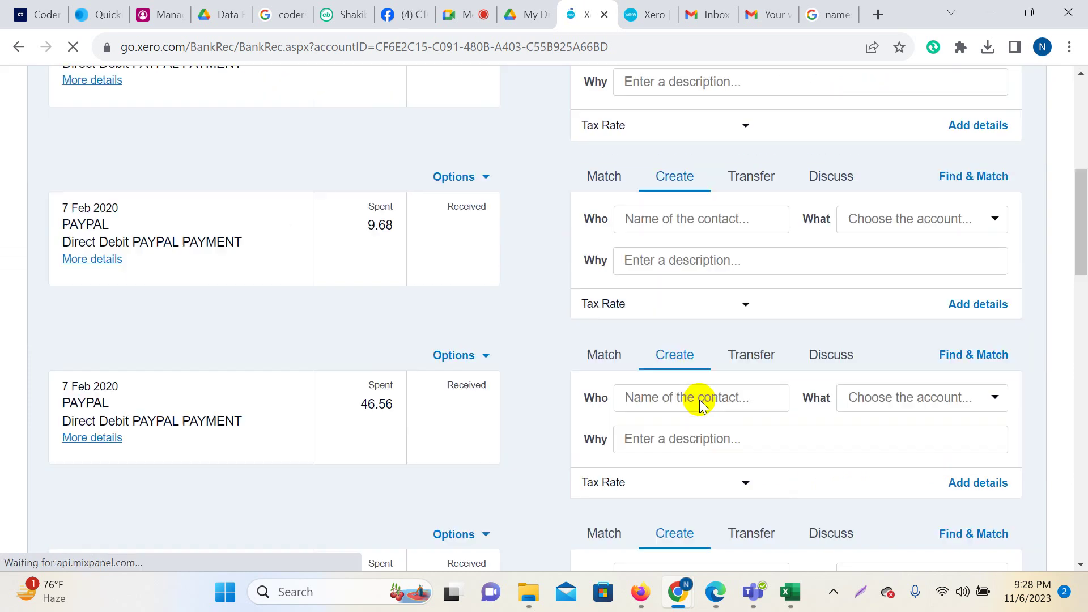
scroll(583, 425, "down", 4)
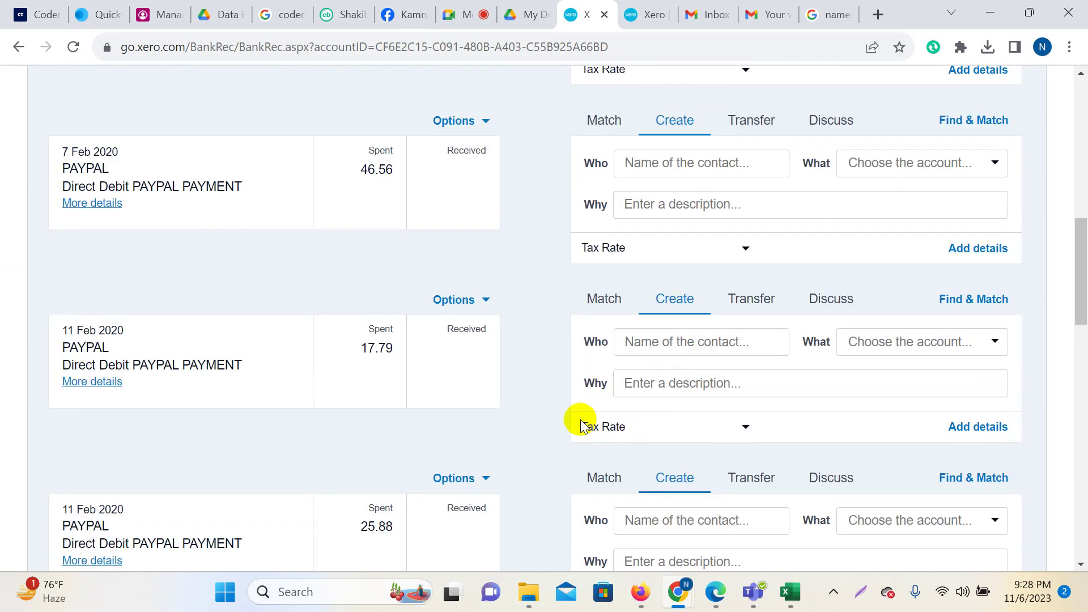
scroll(585, 413, "down", 5)
scroll(590, 406, "up", 15)
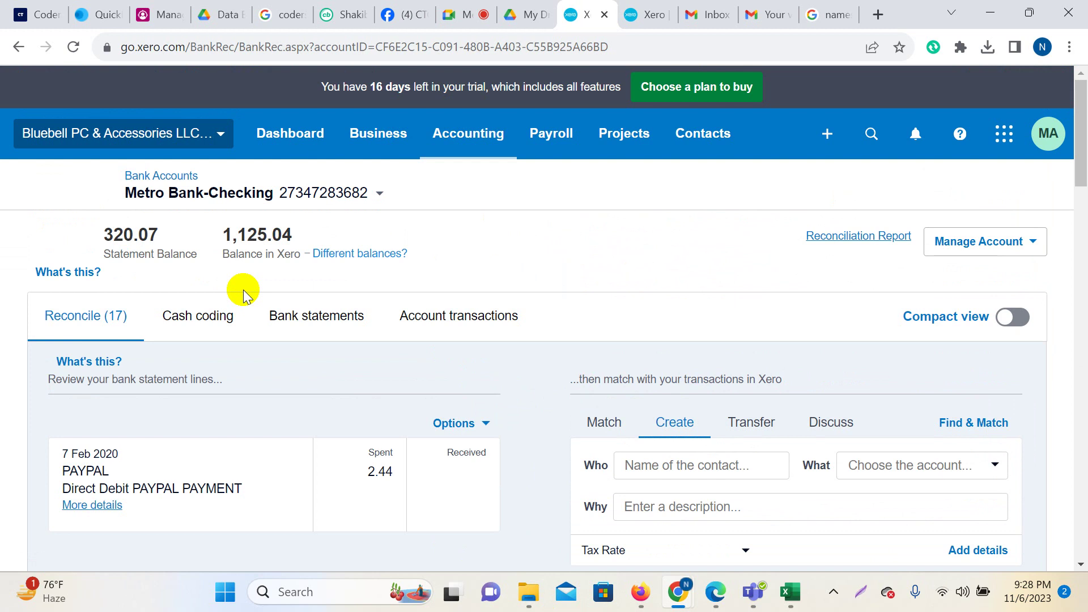
In Cash coding, inspect the Description cells of the first and 12 Feb PAYPAL rows.
left_click(204, 318)
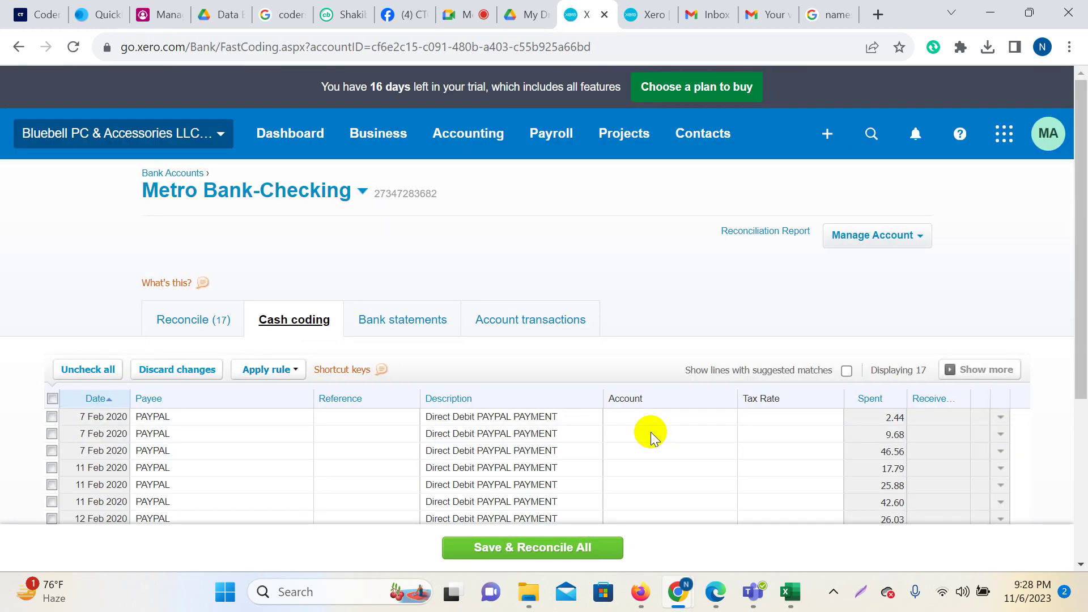
scroll(652, 437, "down", 4)
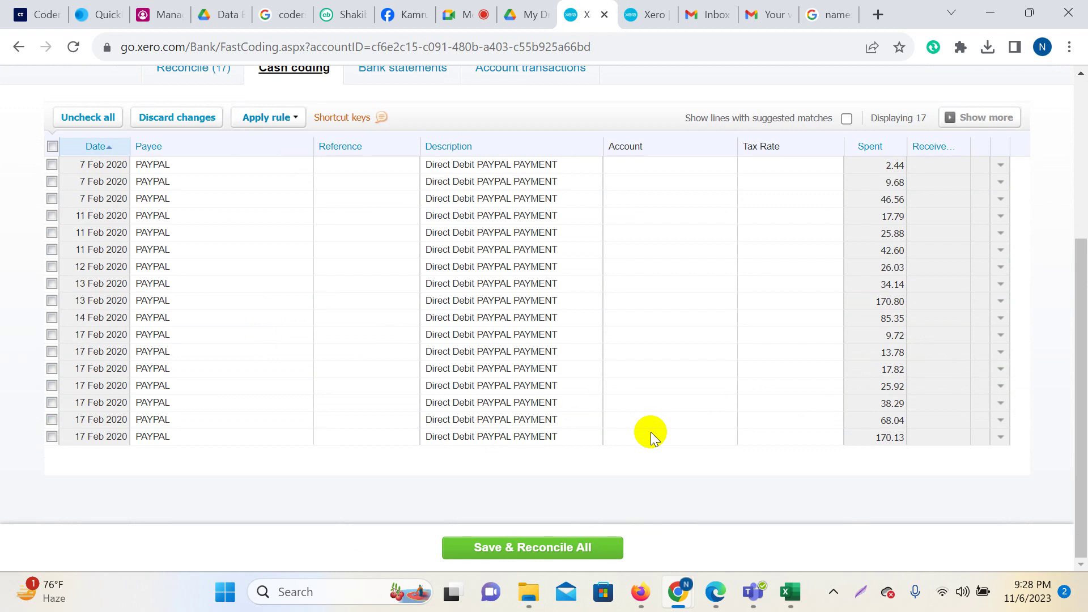
scroll(683, 354, "up", 2)
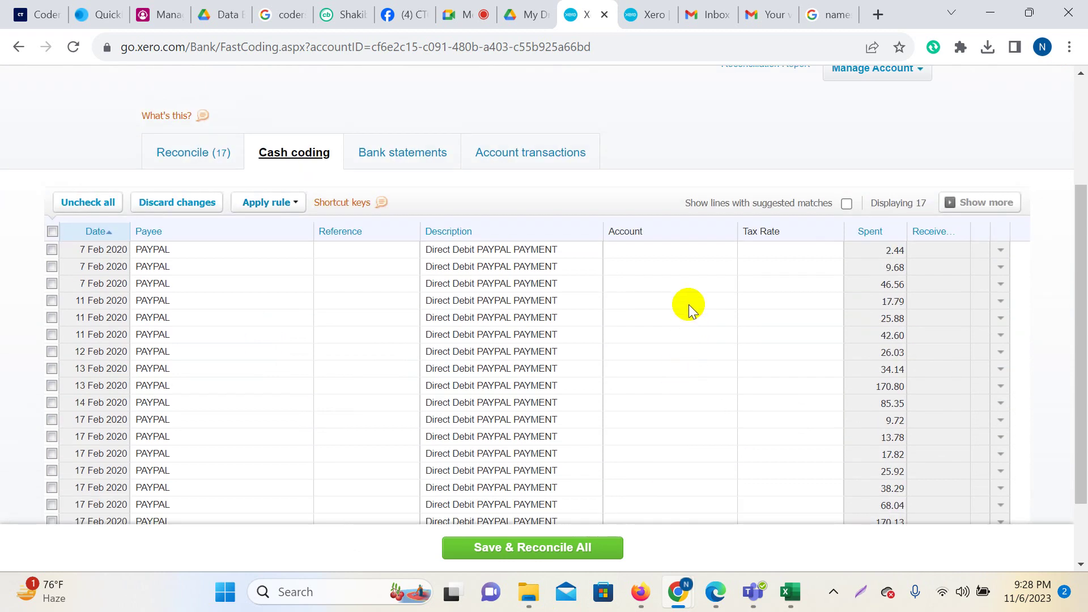
left_click(486, 253)
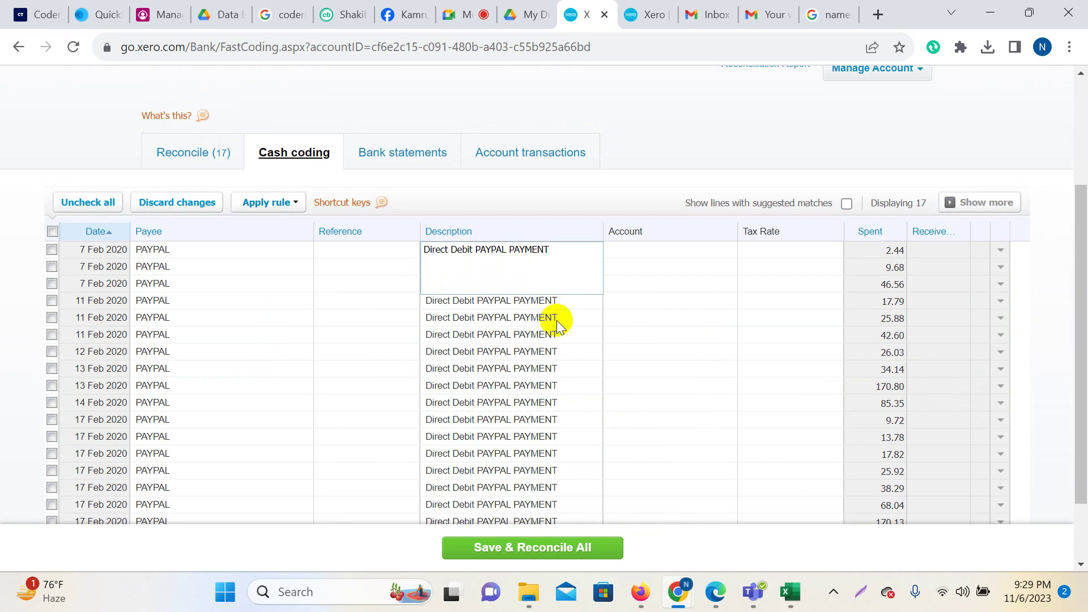
left_click(460, 15)
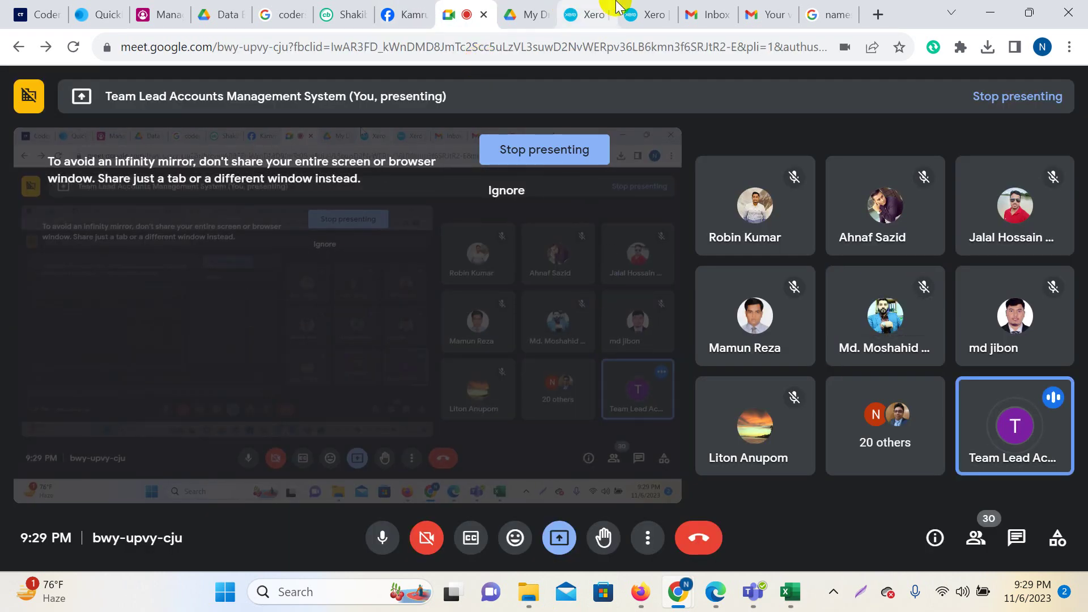
left_click(598, 7)
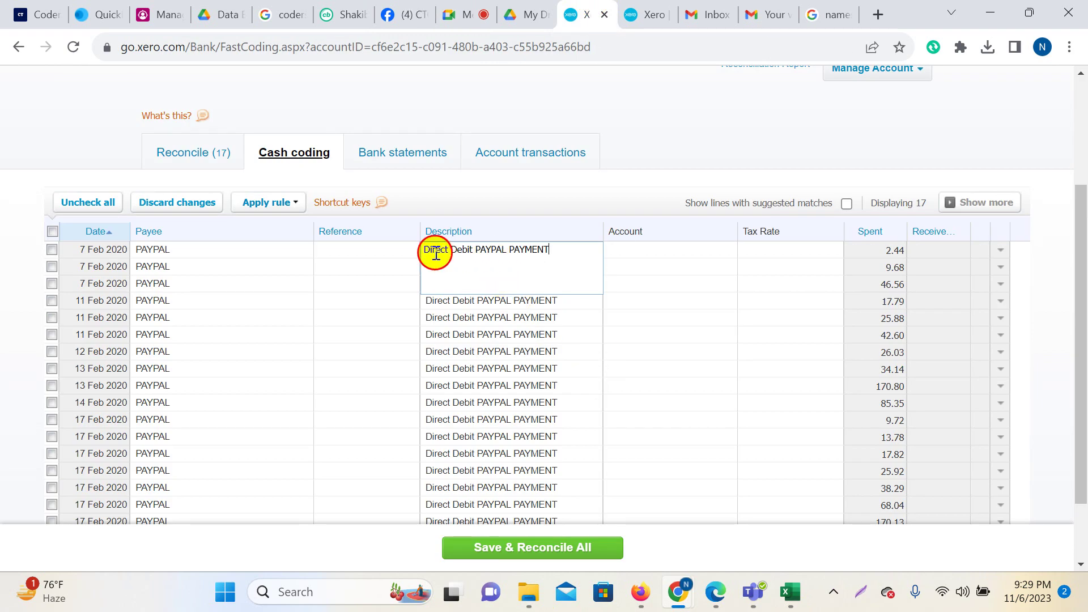
left_click_drag(434, 250, 558, 249)
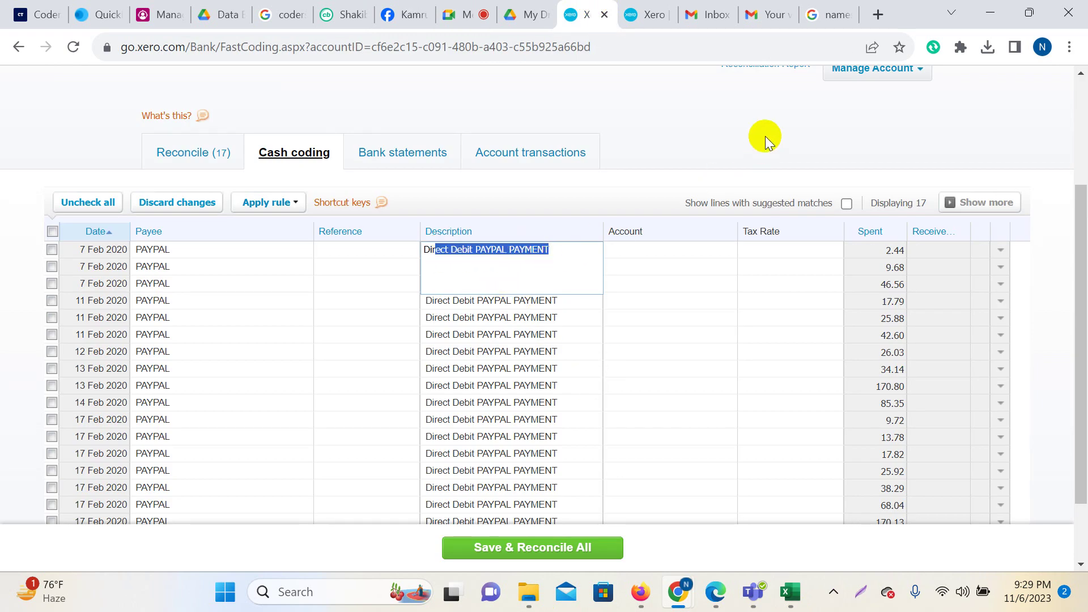
left_click(729, 152)
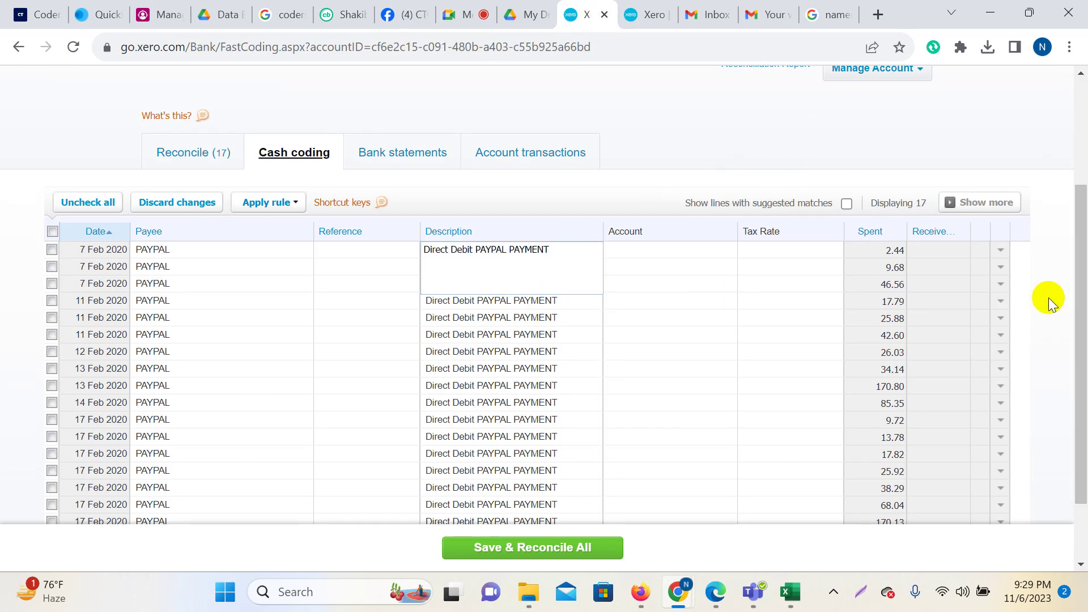
left_click(503, 346)
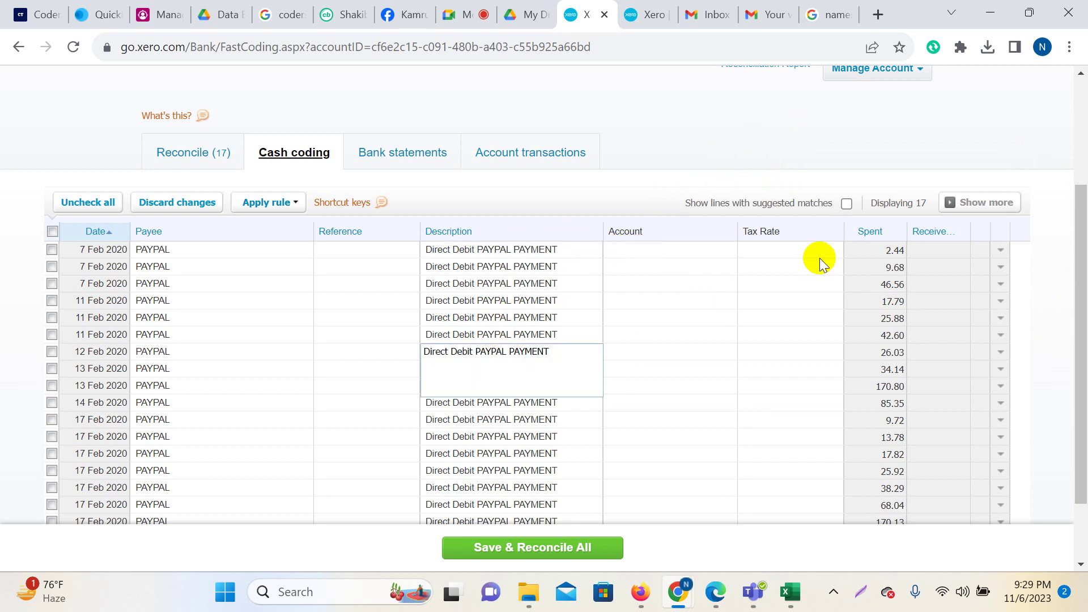
scroll(838, 382, "up", 3)
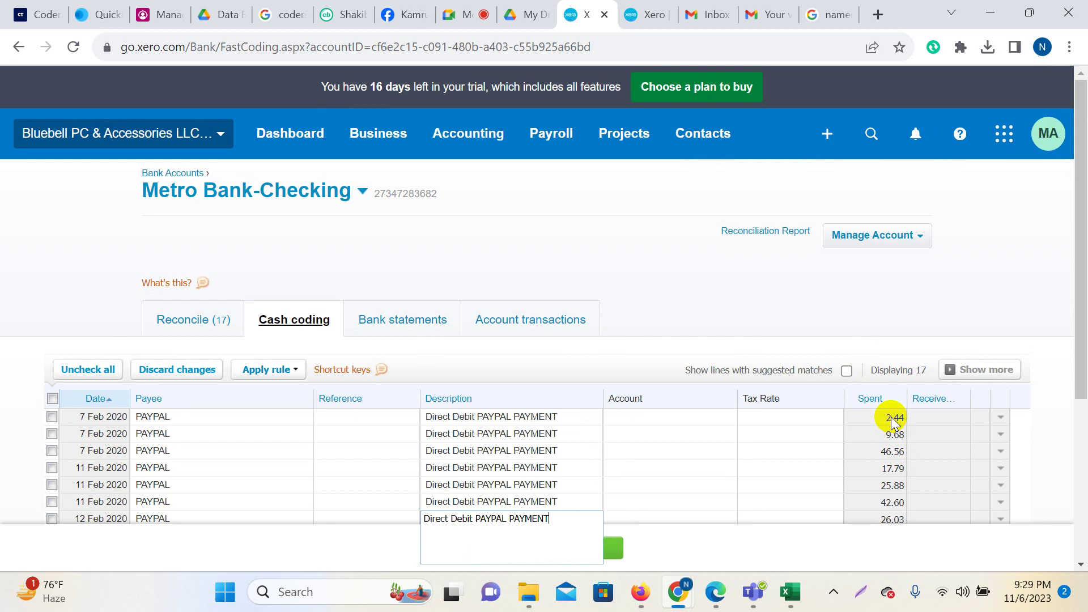
scroll(892, 422, "down", 1)
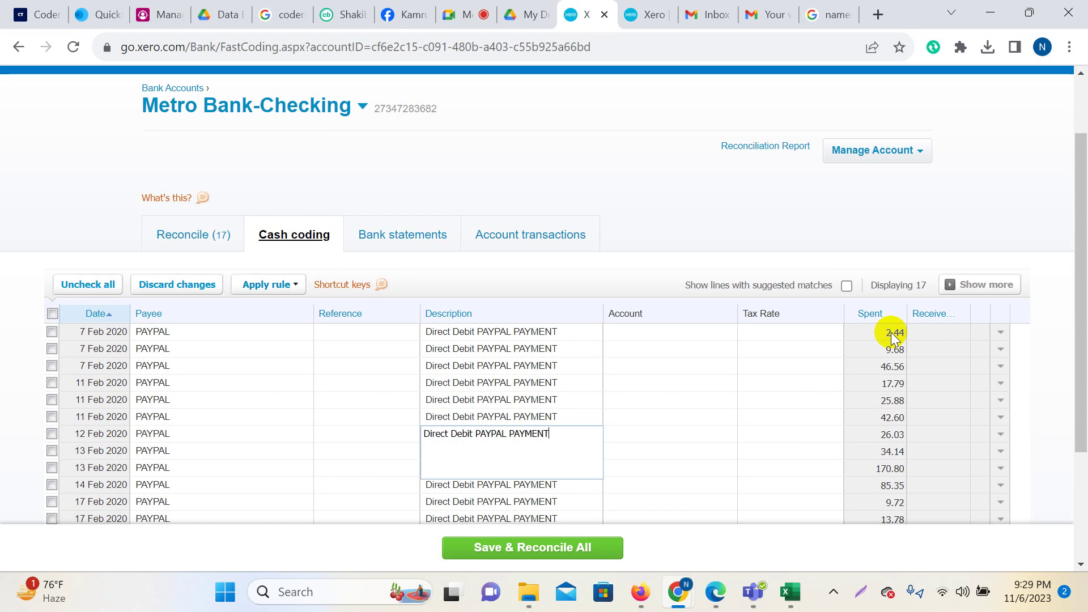
scroll(844, 343, "up", 2)
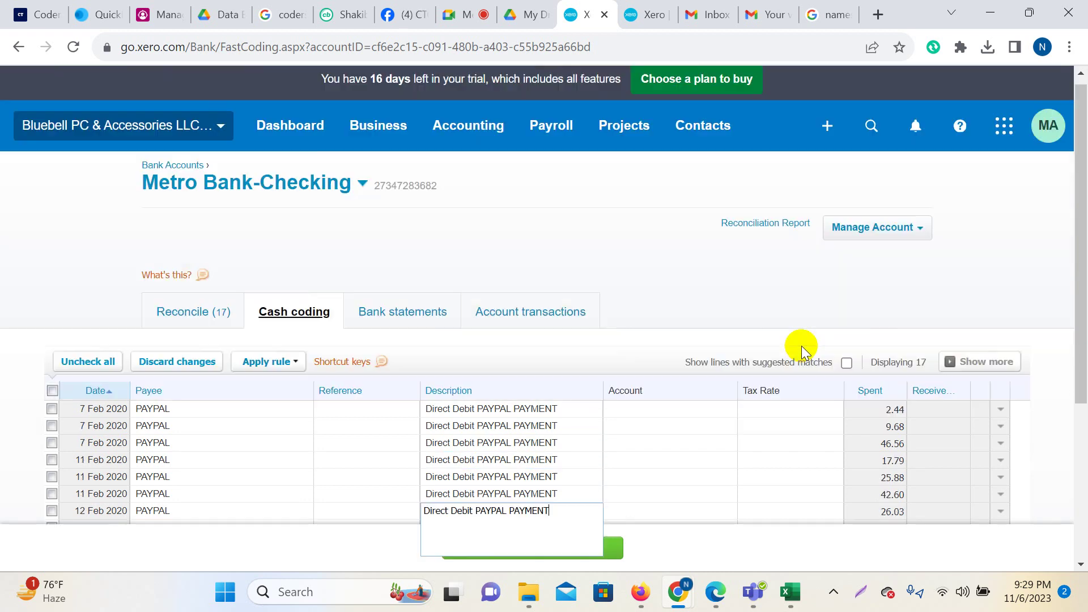
scroll(671, 391, "down", 2)
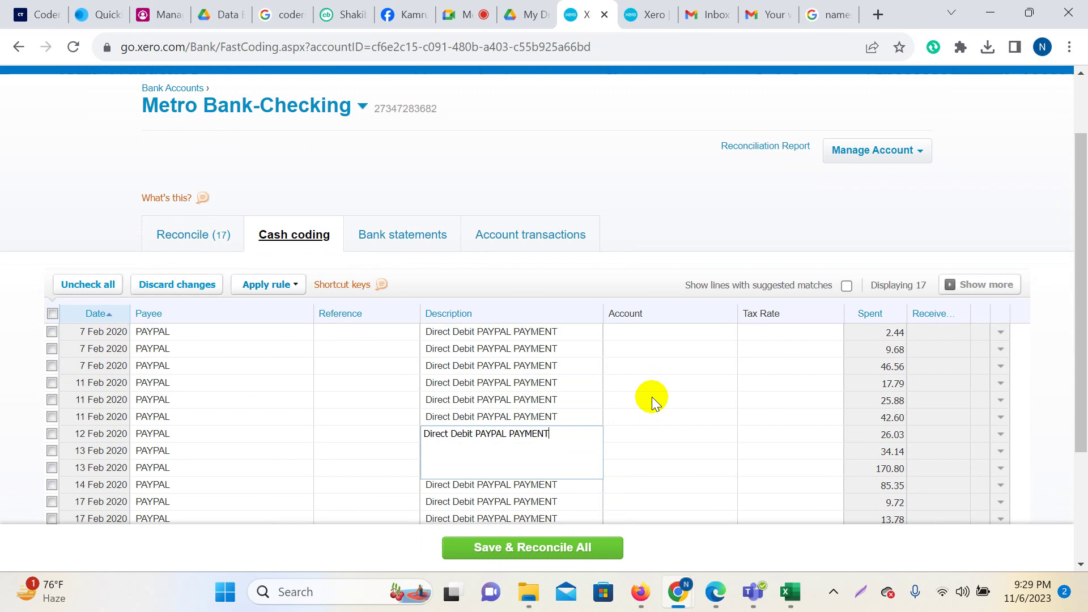
scroll(576, 183, "up", 2)
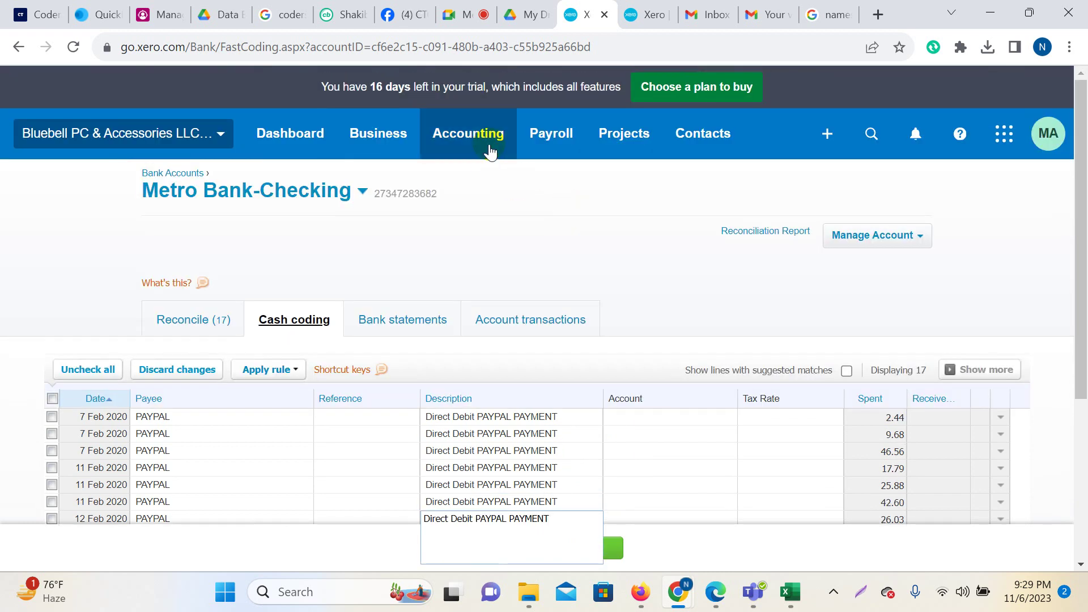
Go to the Bank Accounts list and open Metro Bank-Checking.
left_click(491, 142)
left_click(479, 188)
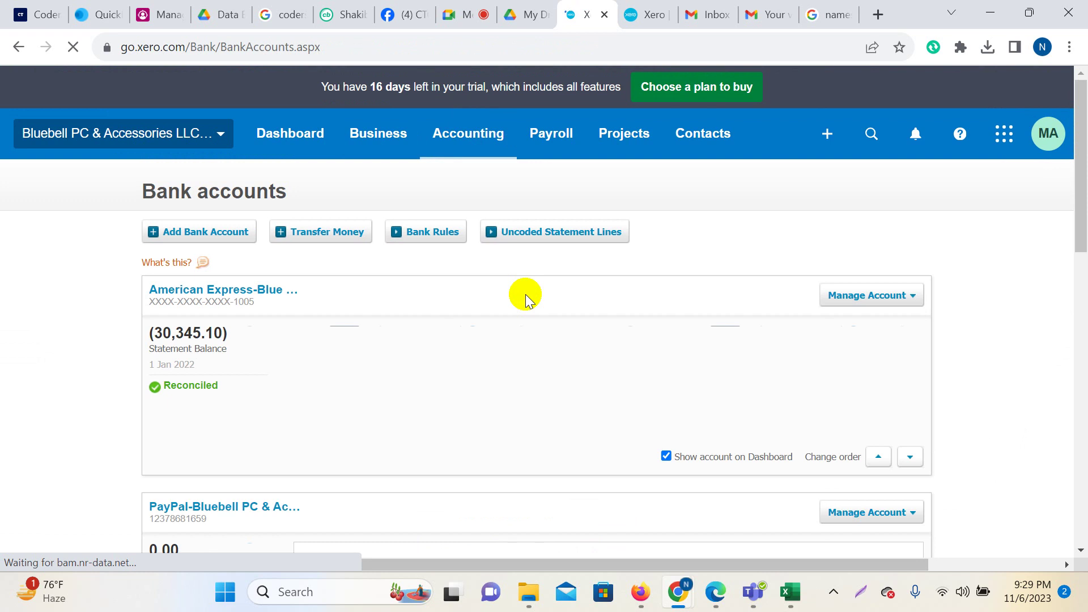
scroll(526, 294, "down", 5)
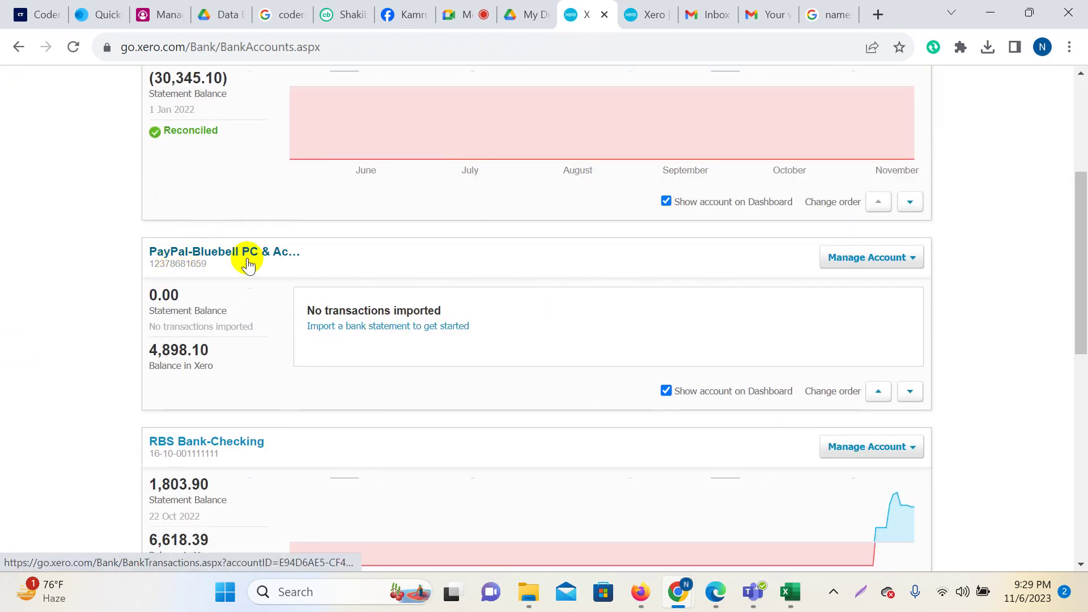
scroll(244, 280, "up", 5)
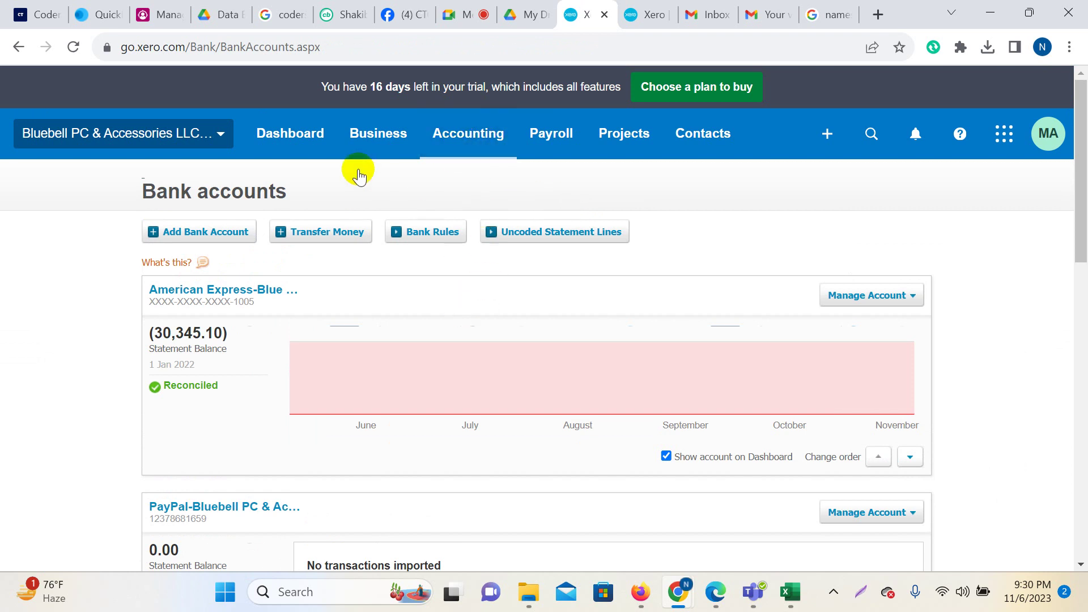
scroll(311, 292, "down", 5)
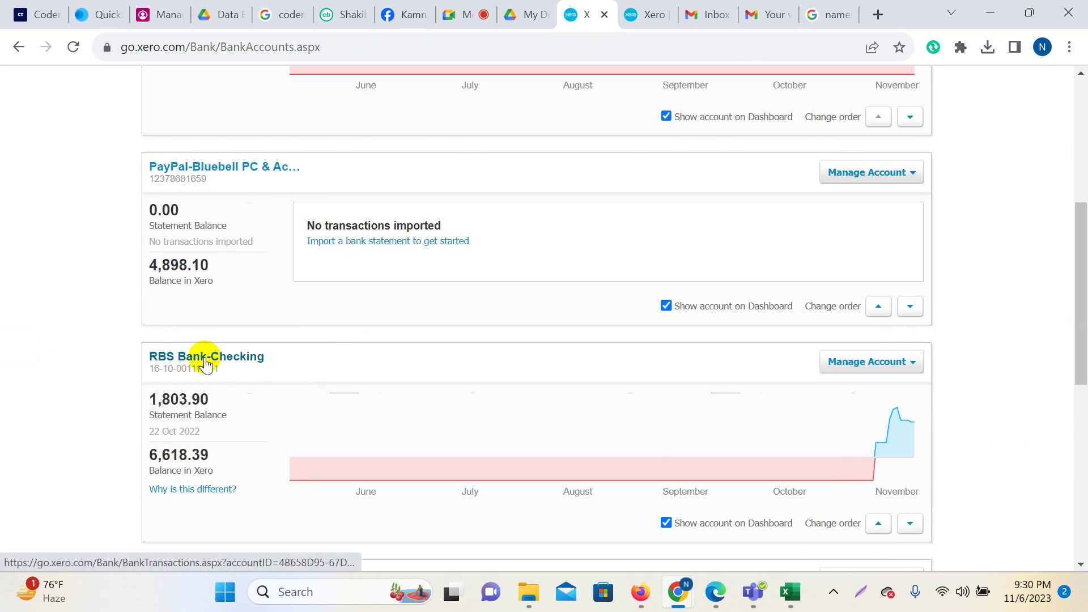
scroll(280, 319, "down", 5)
left_click(199, 318)
View the 17 PAYPAL debits in Cash coding, then return to the Reconcile lines.
scroll(567, 363, "down", 5)
scroll(454, 317, "up", 5)
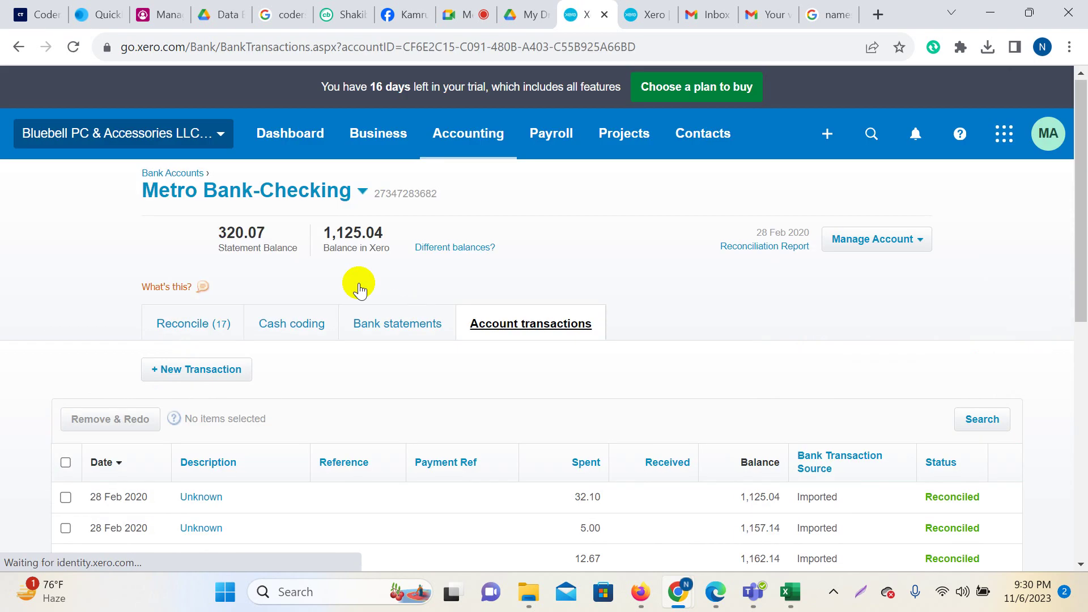
left_click(282, 334)
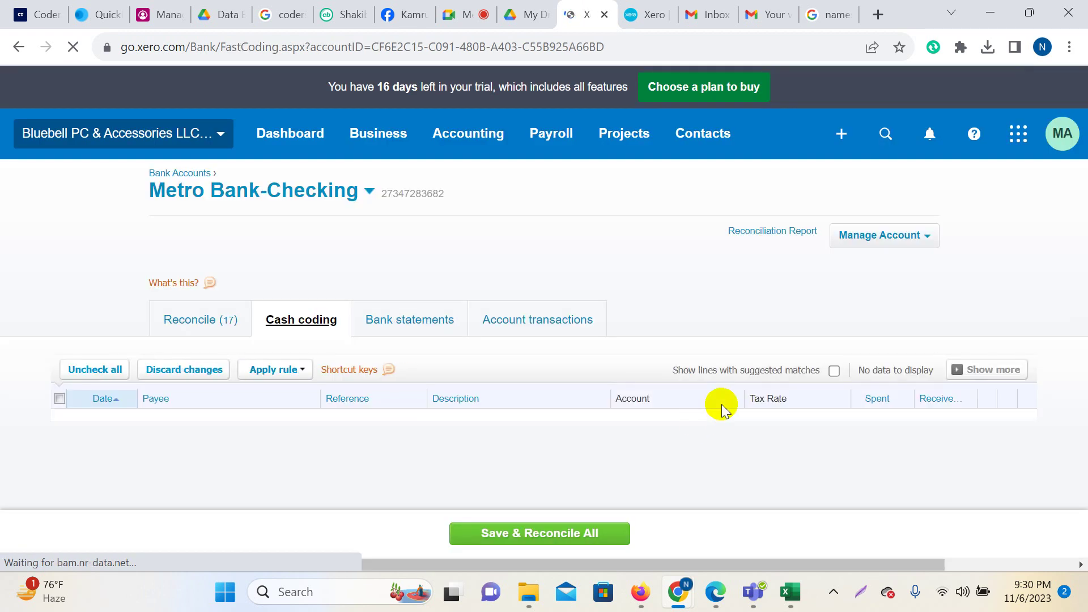
scroll(733, 396, "down", 5)
scroll(734, 395, "up", 5)
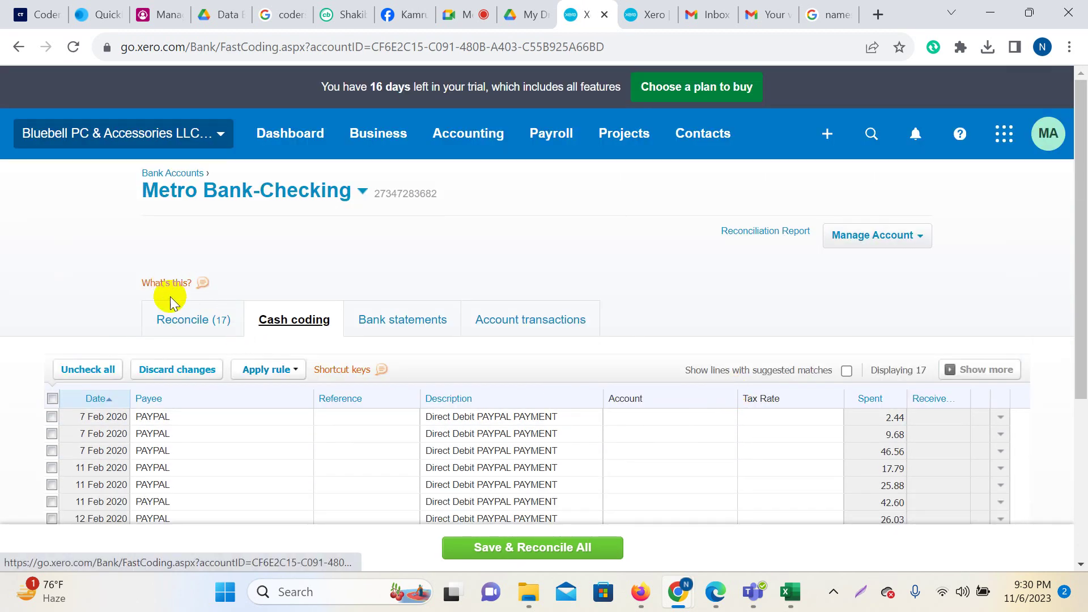
left_click(185, 318)
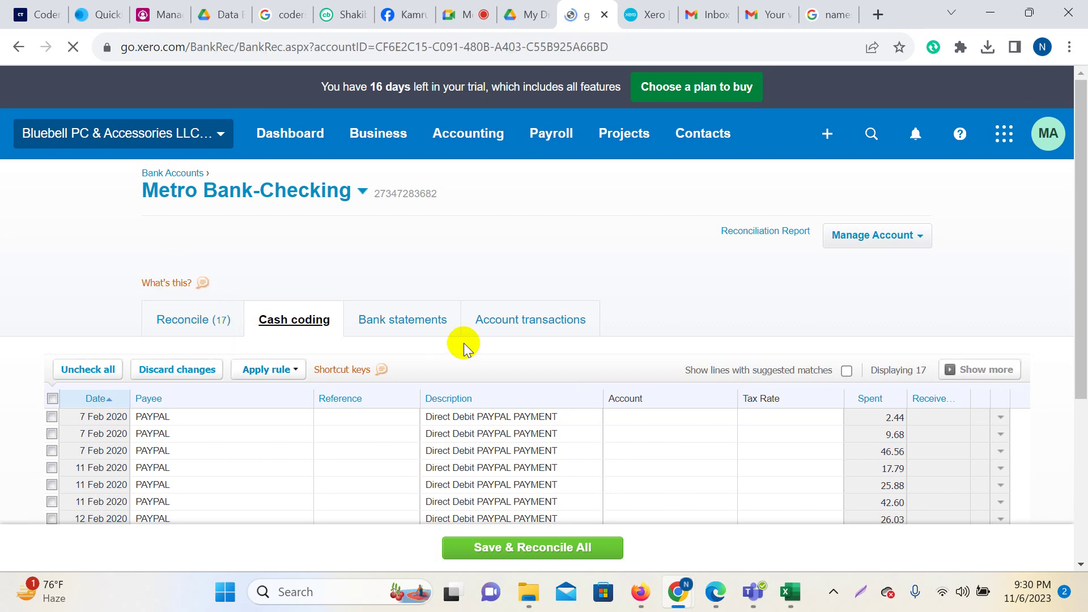
Reconcile the 7 Feb 2.44 PAYPAL debit as a transfer to PayPal-Bluebell PC & Accessories LLC.
scroll(664, 380, "down", 3)
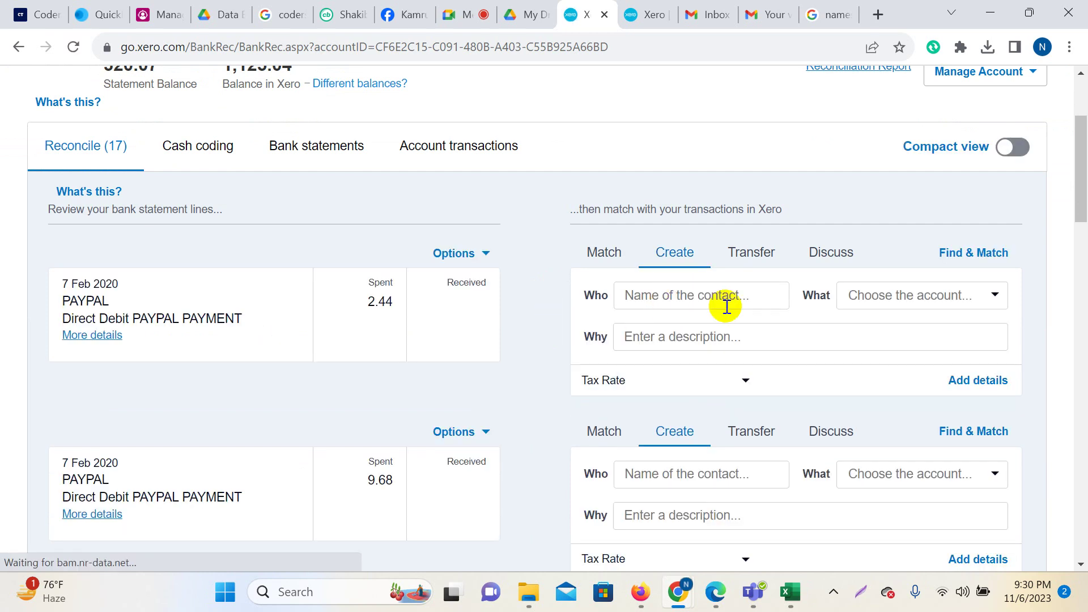
left_click(751, 262)
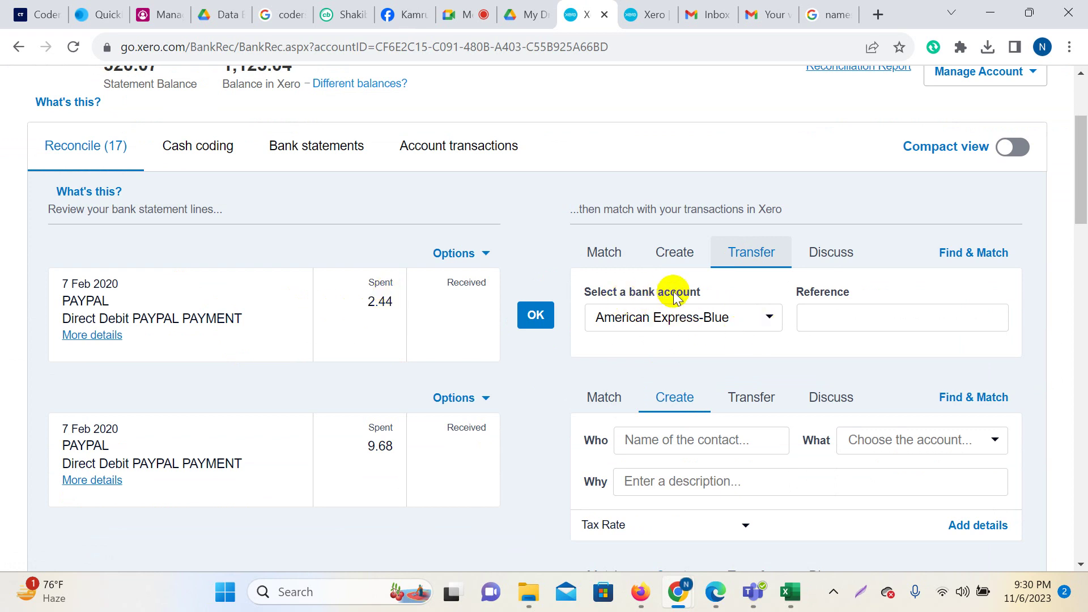
left_click(771, 318)
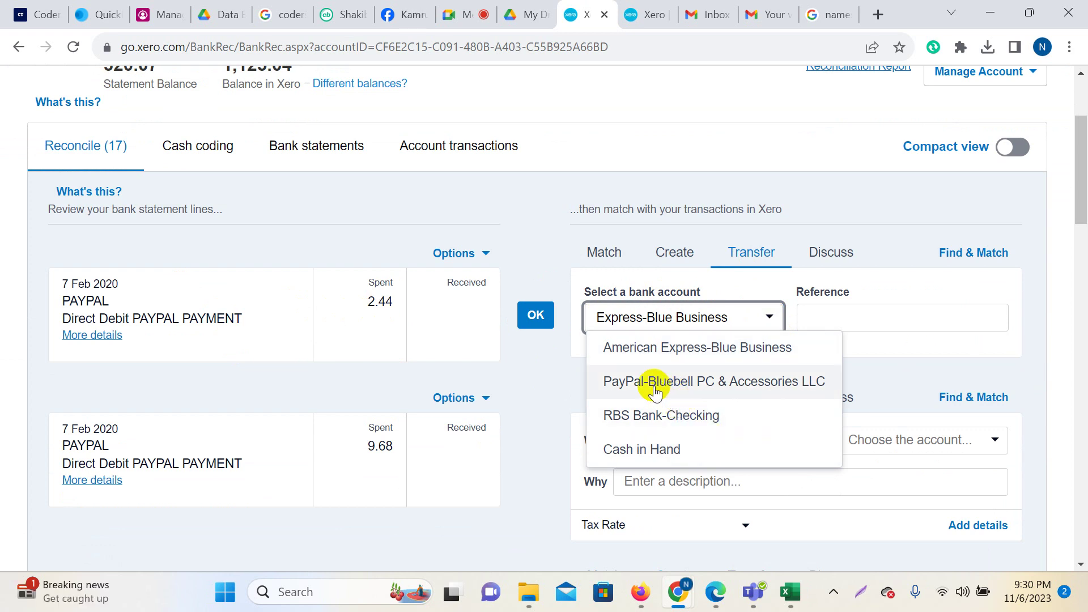
left_click(705, 384)
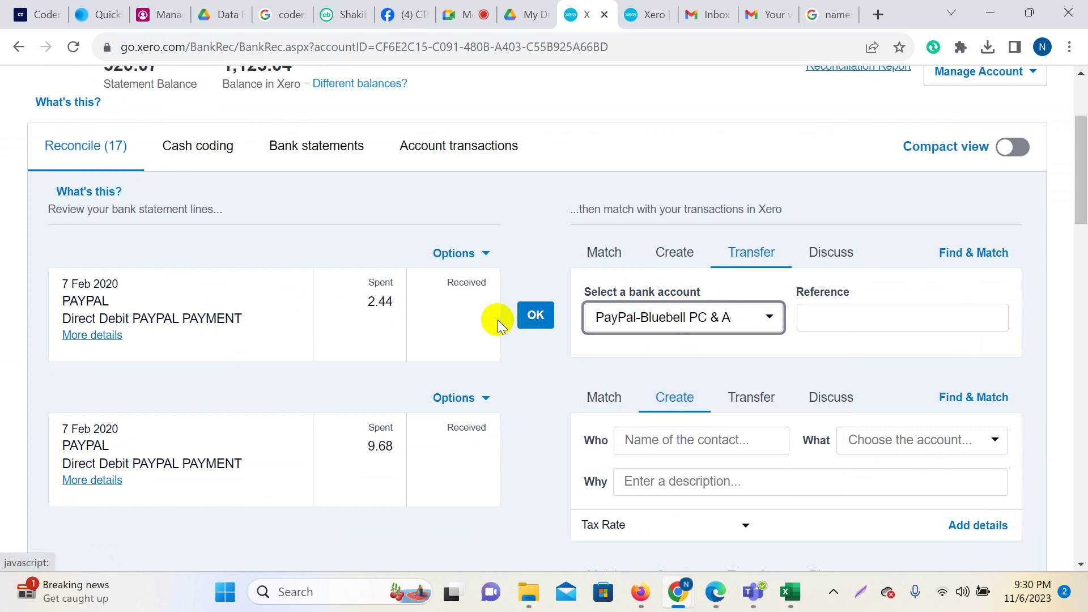
left_click(533, 321)
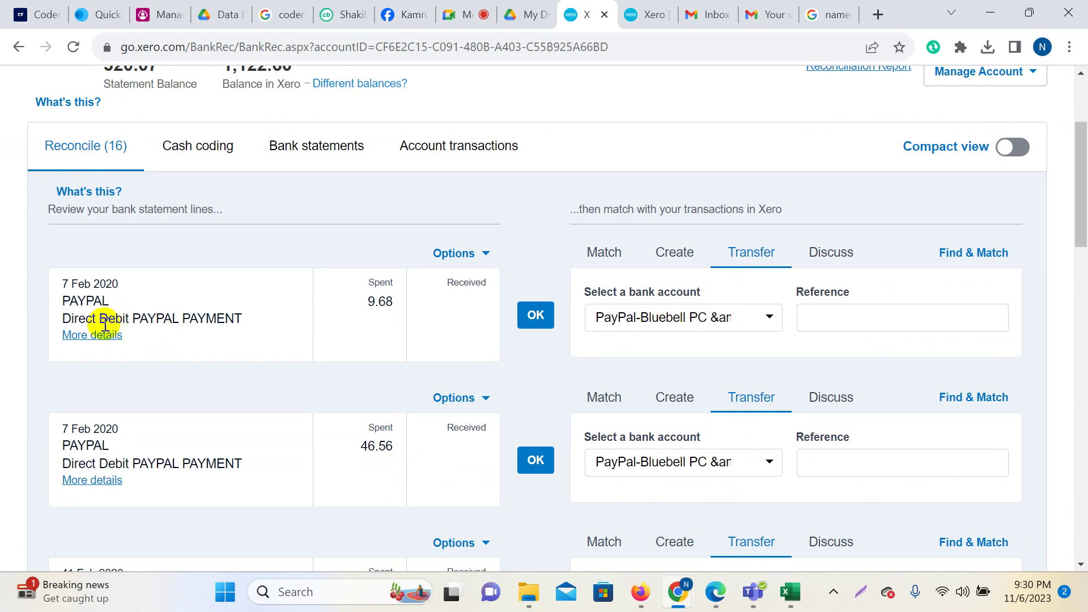
Reconcile the remaining 15 PAYPAL debits, 9.68 through 170.13, as PayPal-Bluebell transfers.
scroll(540, 318, "down", 13)
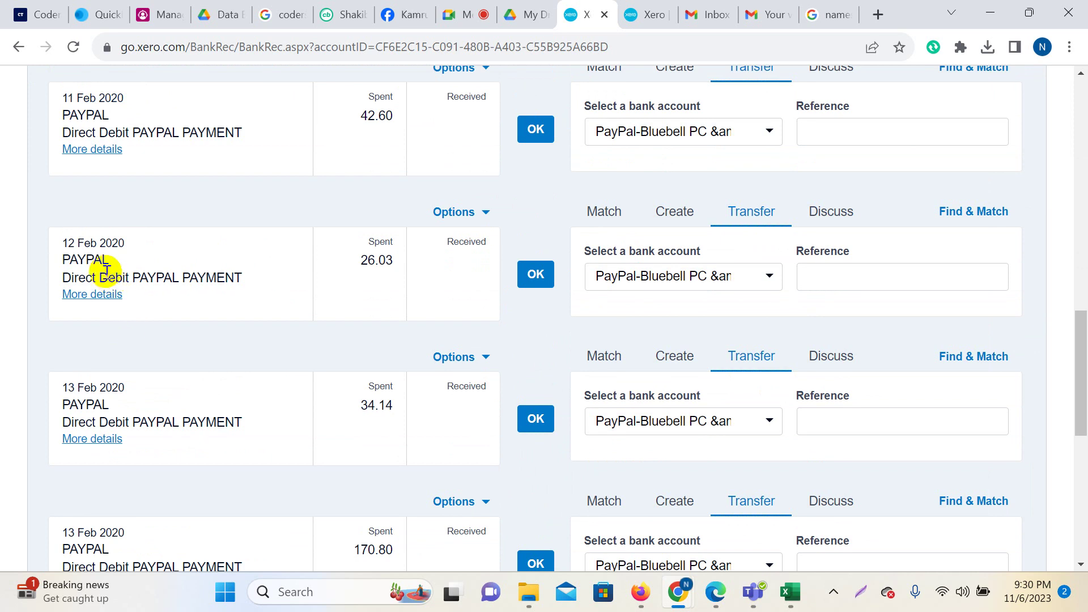
scroll(588, 289, "down", 9)
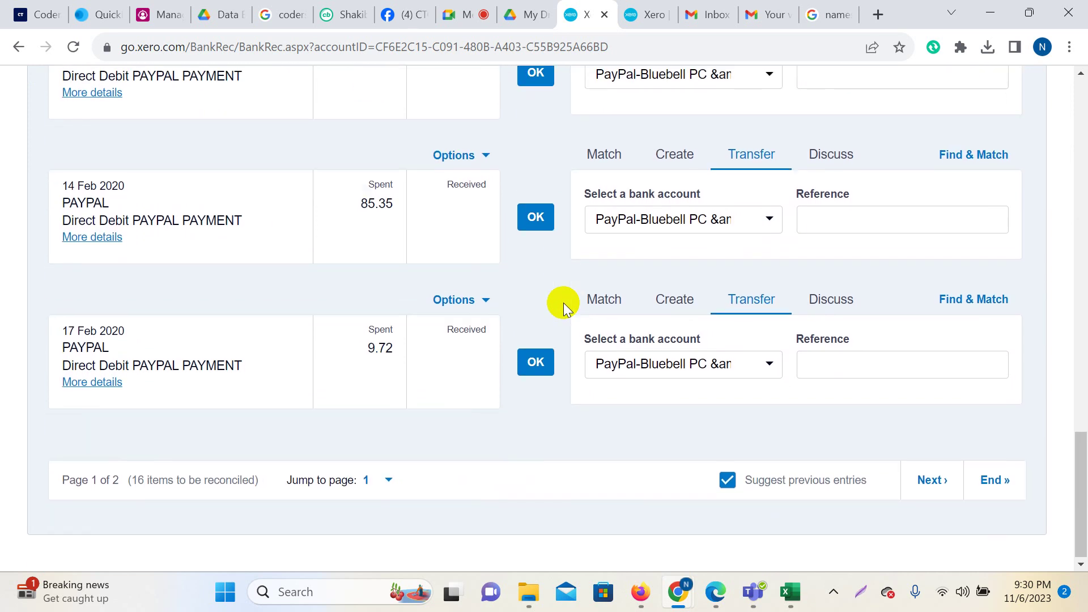
scroll(569, 369, "up", 20)
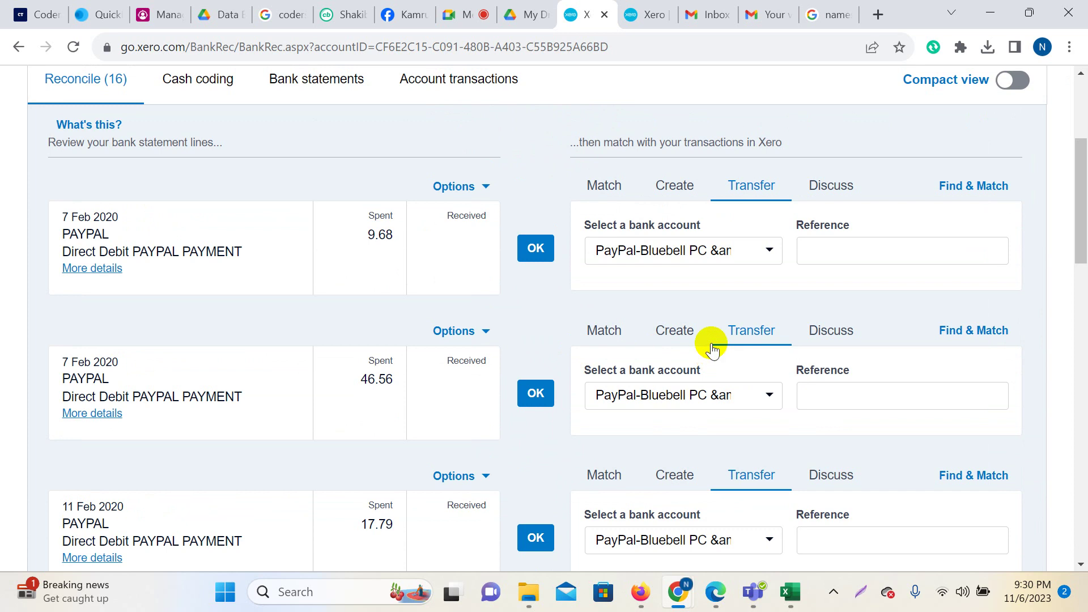
scroll(713, 349, "up", 2)
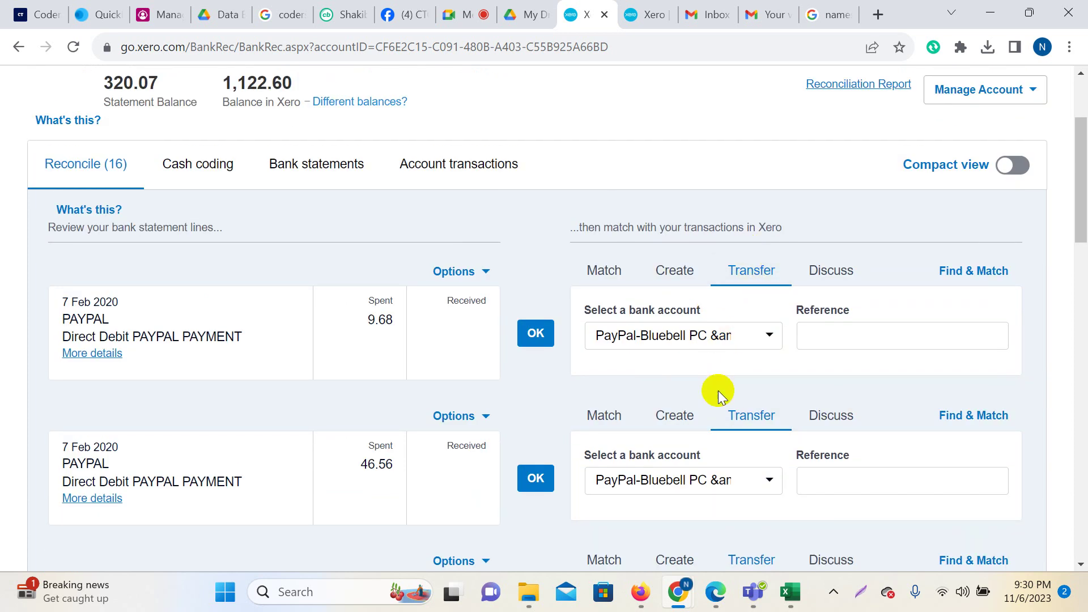
scroll(719, 390, "down", 16)
scroll(695, 417, "up", 10)
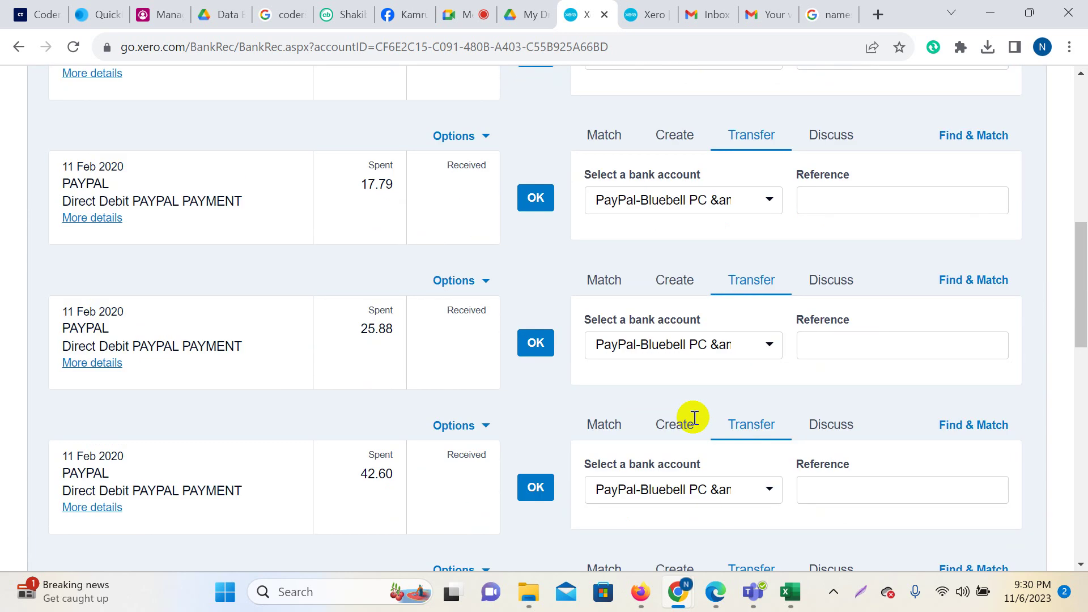
scroll(567, 289, "up", 3)
left_click(534, 247)
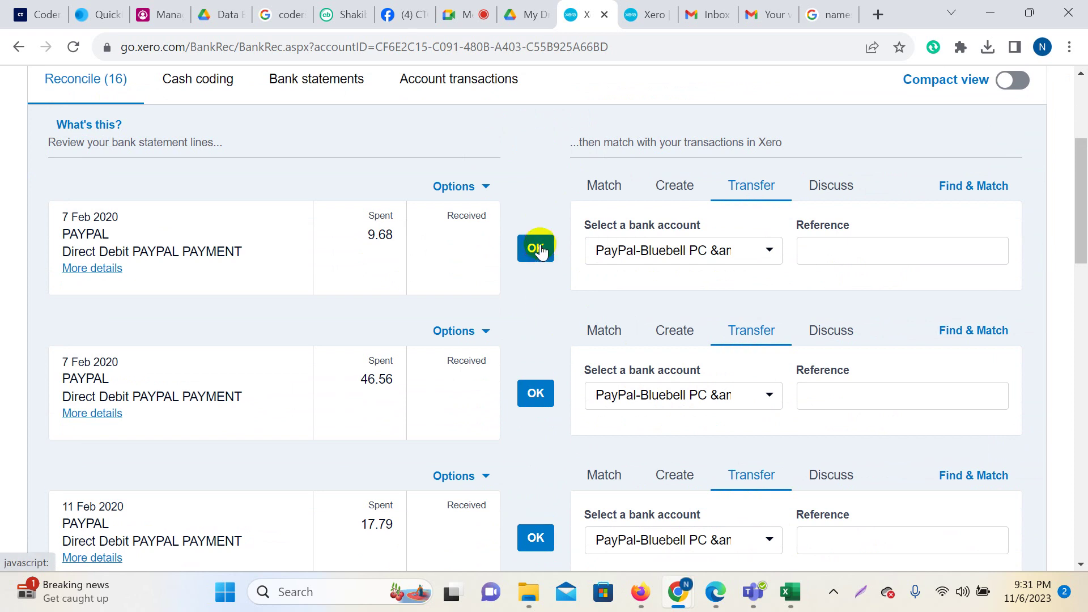
left_click(535, 249)
left_click(535, 247)
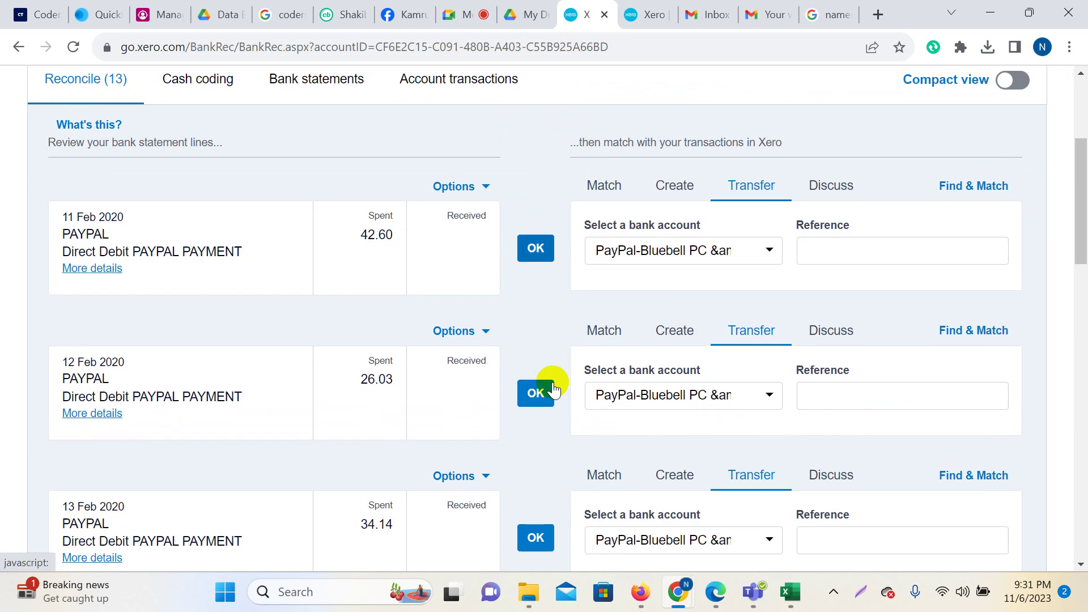
left_click(541, 253)
left_click(532, 250)
left_click(538, 248)
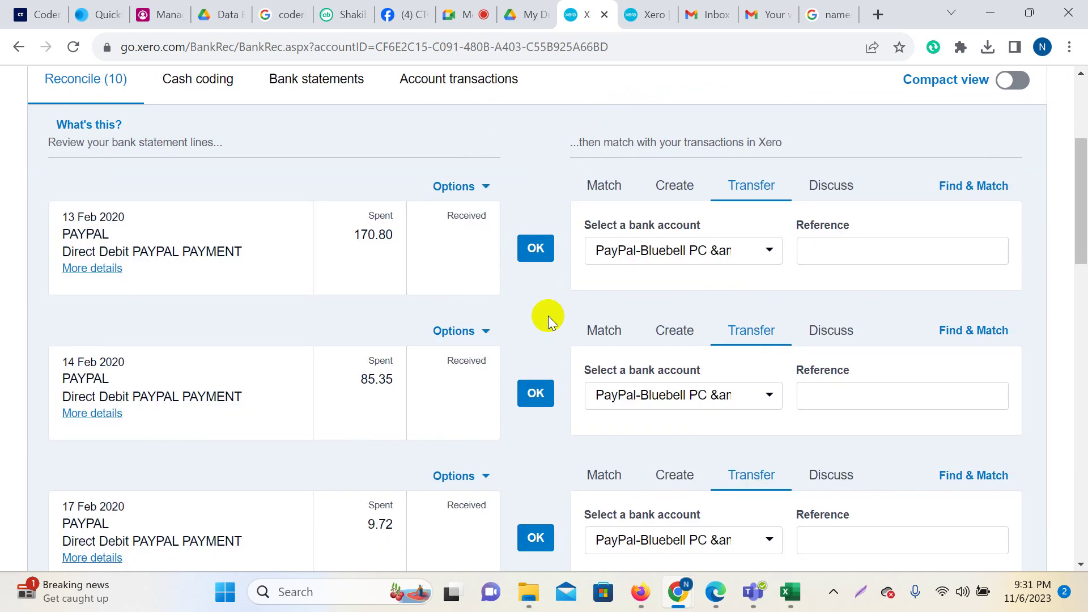
left_click(534, 248)
left_click(537, 248)
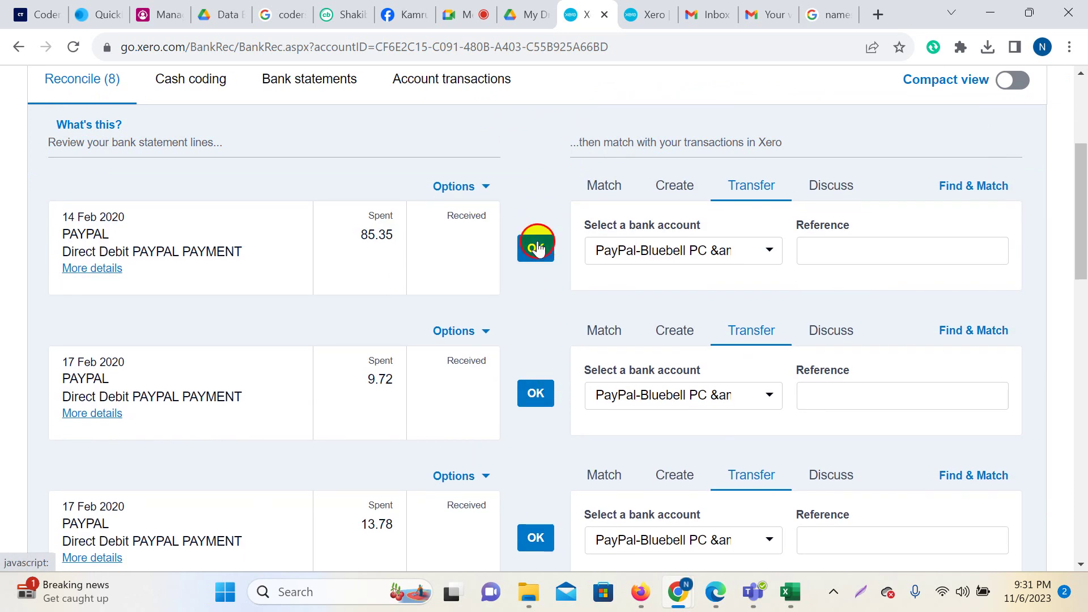
left_click(534, 248)
left_click(537, 252)
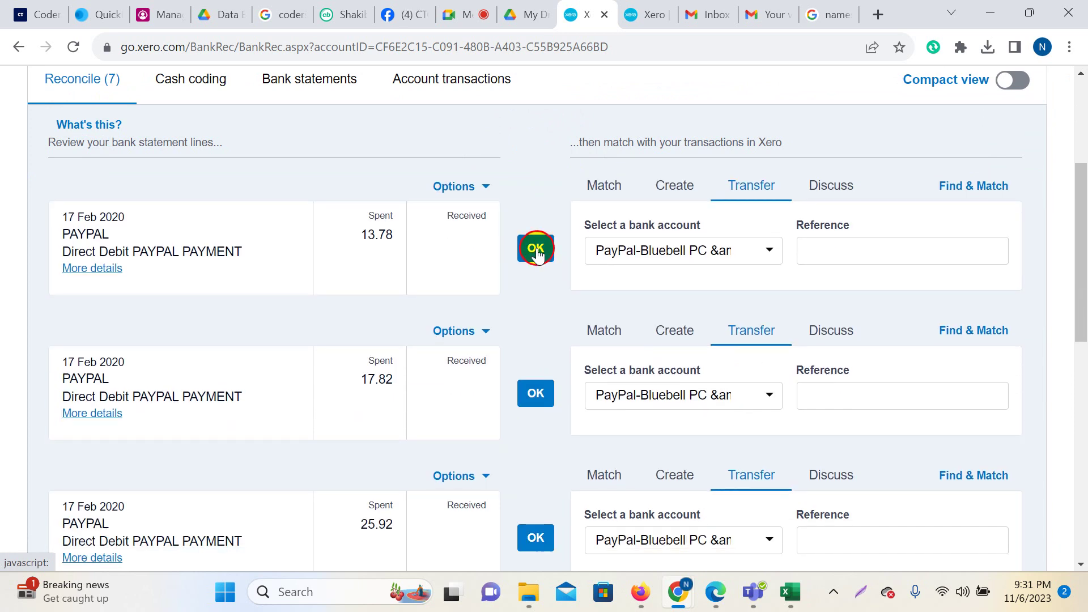
left_click(533, 246)
left_click(534, 248)
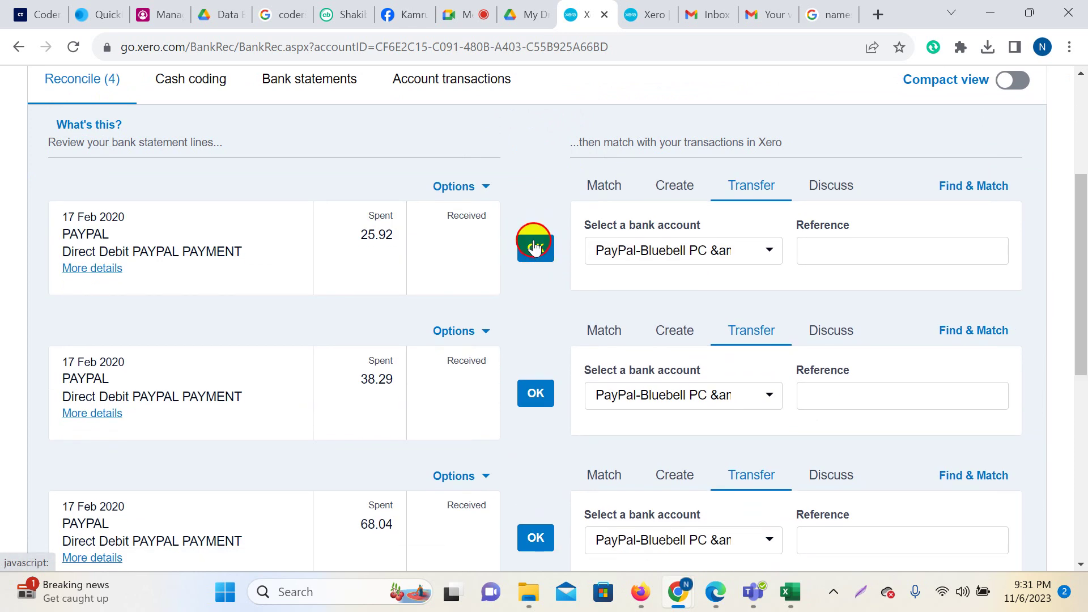
left_click(534, 248)
left_click(536, 252)
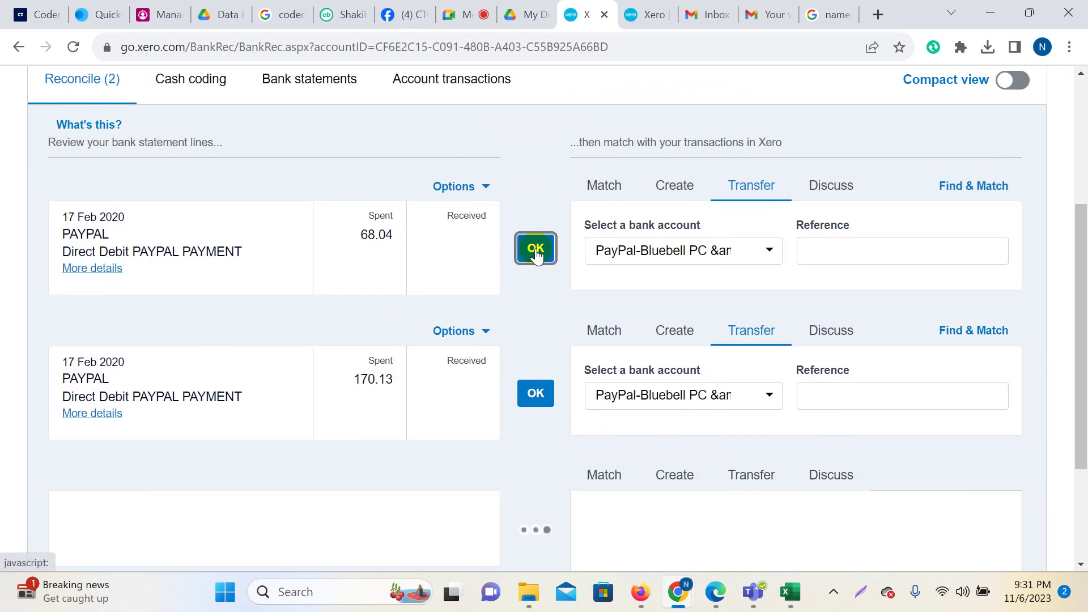
left_click(534, 361)
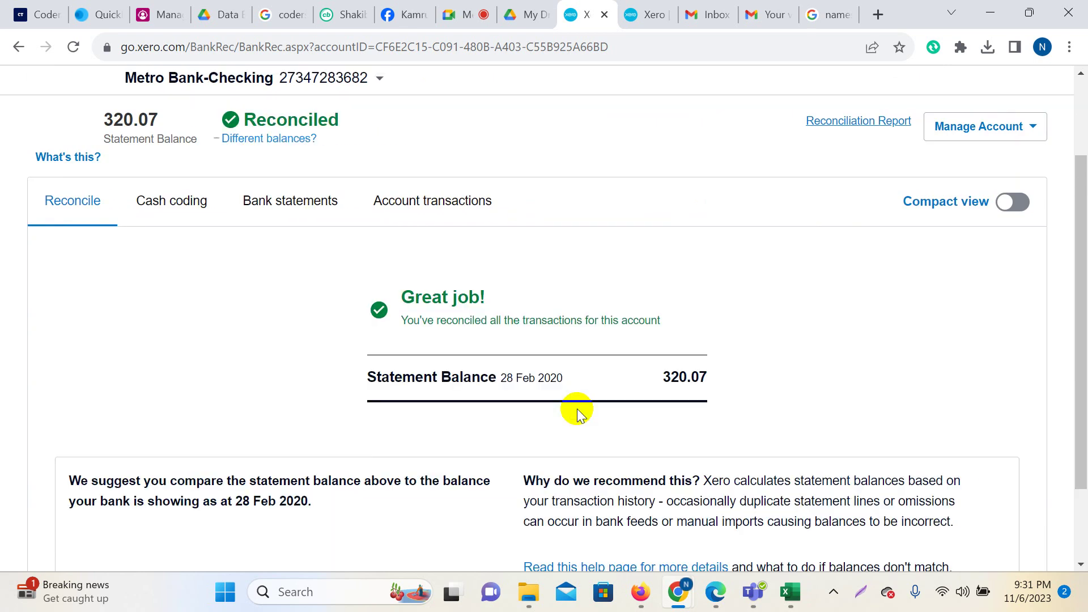
key("ctrl+0")
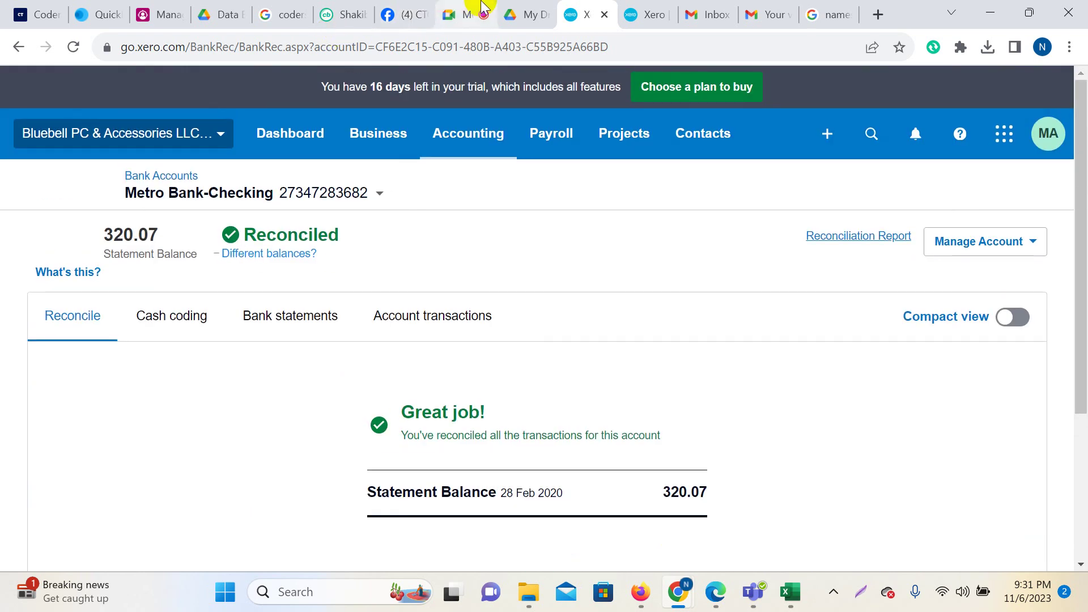
left_click(468, 14)
left_click(972, 474)
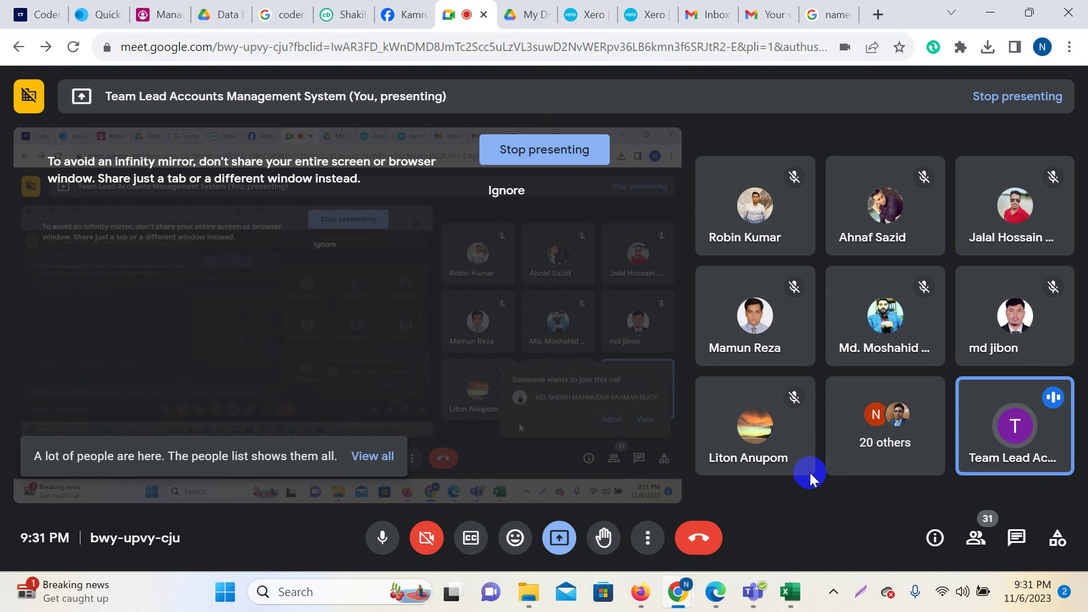
left_click(588, 13)
scroll(660, 350, "down", 3)
scroll(661, 350, "up", 3)
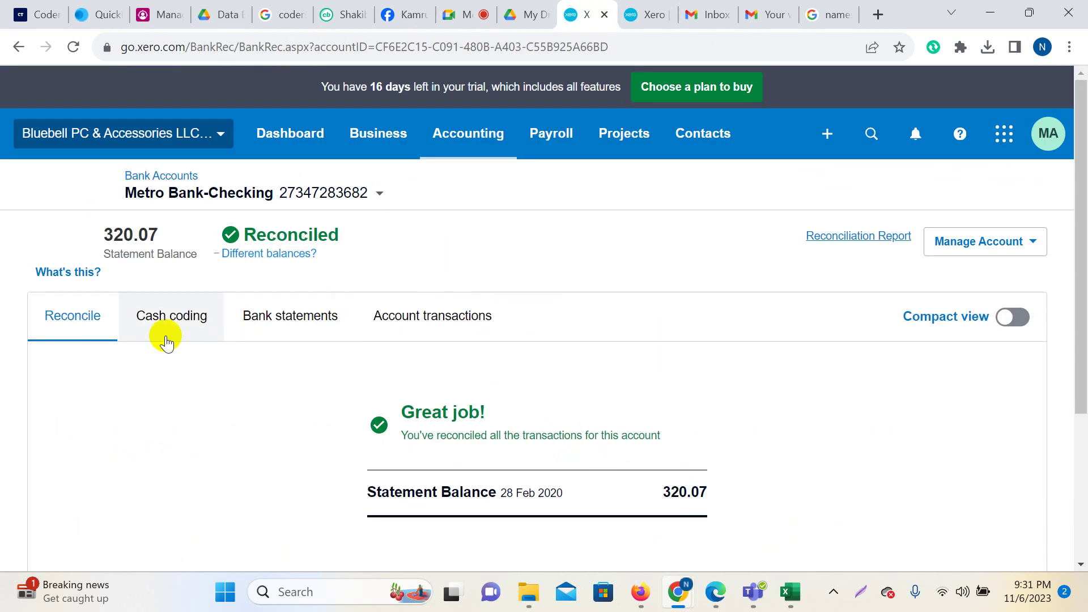
left_click(83, 327)
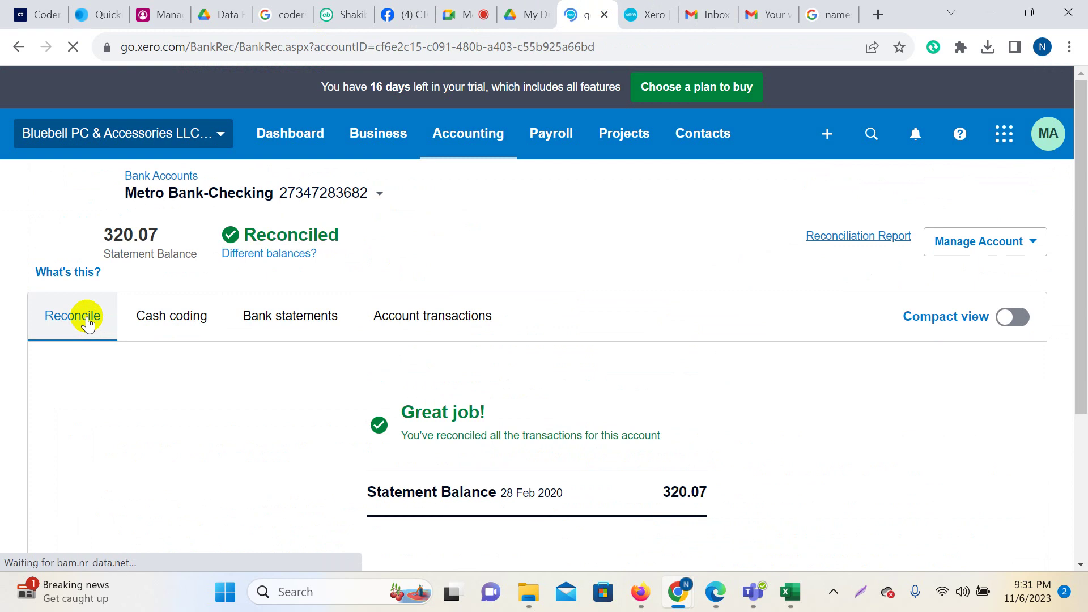
left_click(187, 322)
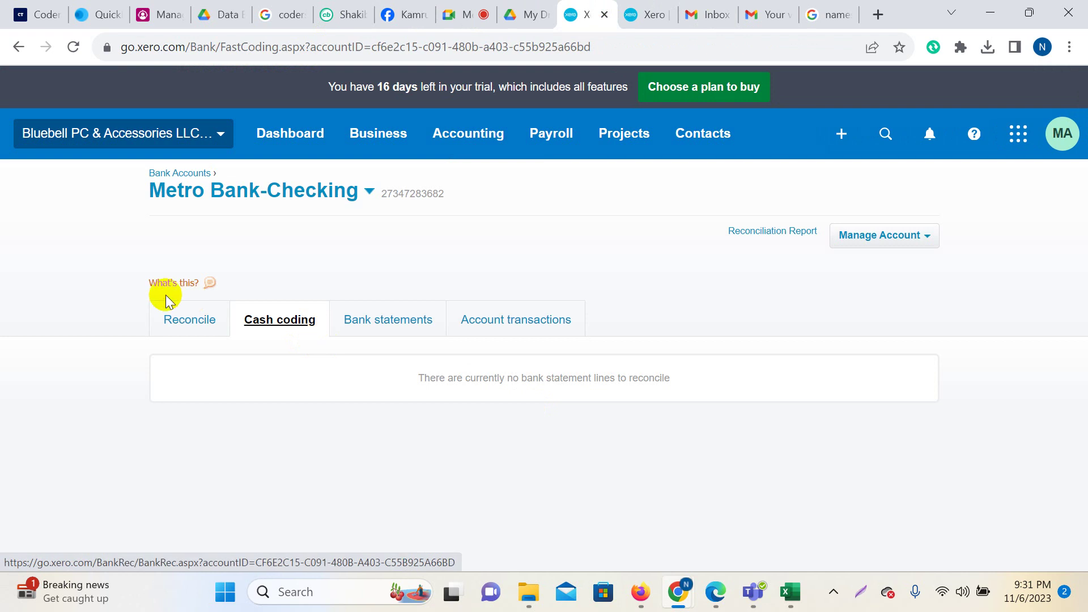
left_click(388, 329)
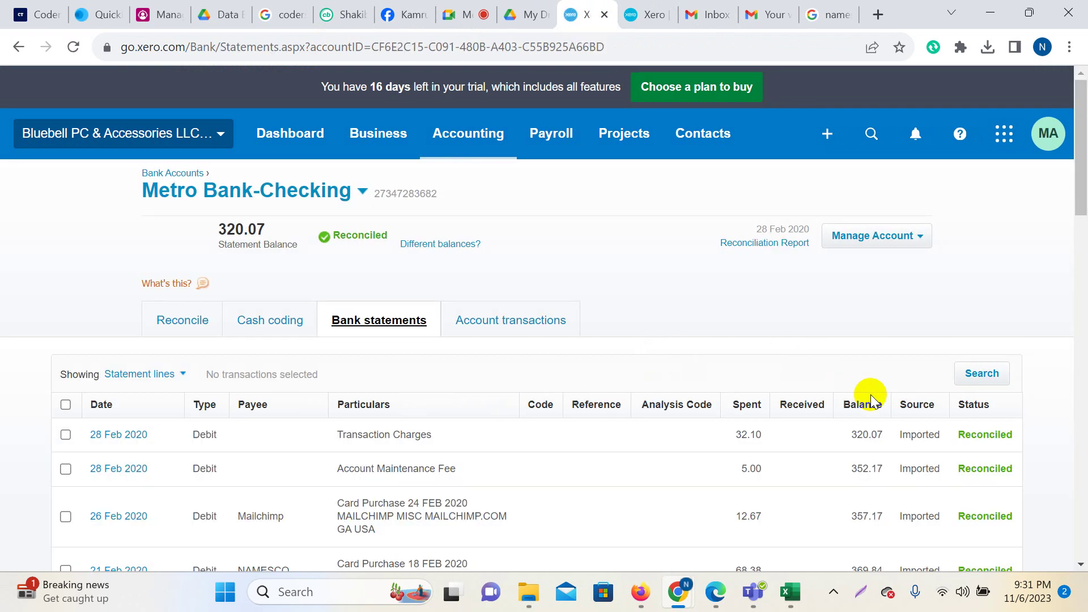
scroll(867, 397, "down", 20)
scroll(862, 408, "up", 20)
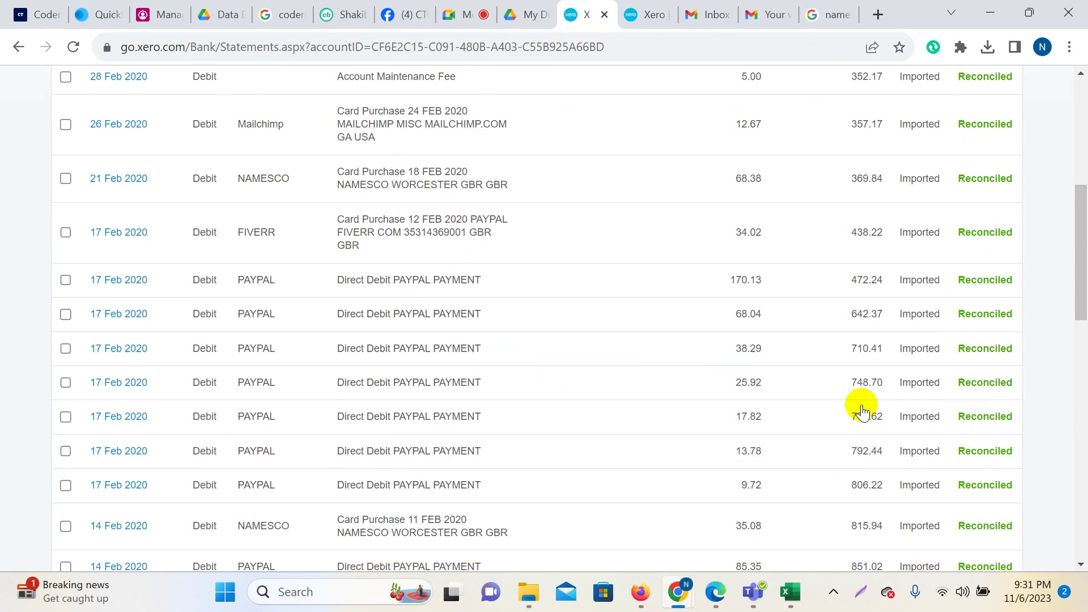
left_click(516, 323)
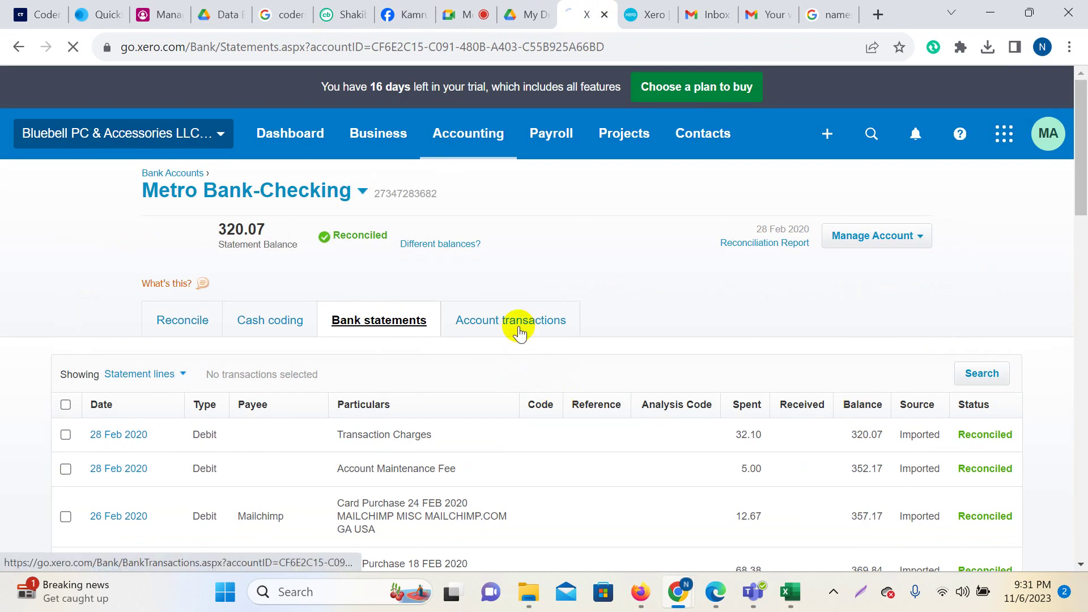
scroll(827, 351, "down", 15)
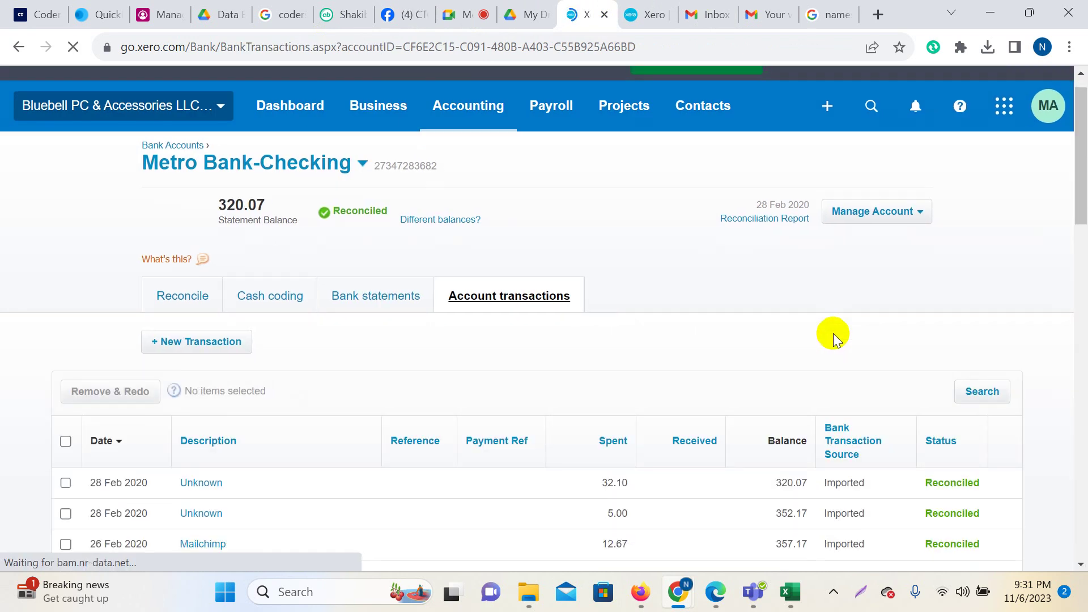
scroll(833, 335, "up", 20)
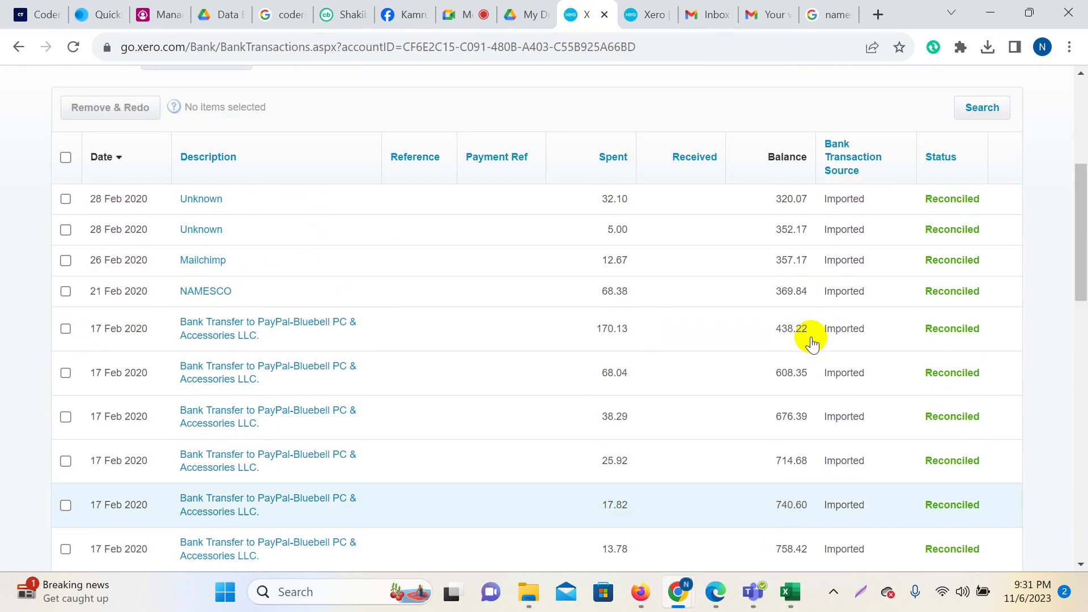
scroll(809, 336, "down", 6)
scroll(812, 340, "up", 6)
scroll(911, 376, "down", 3)
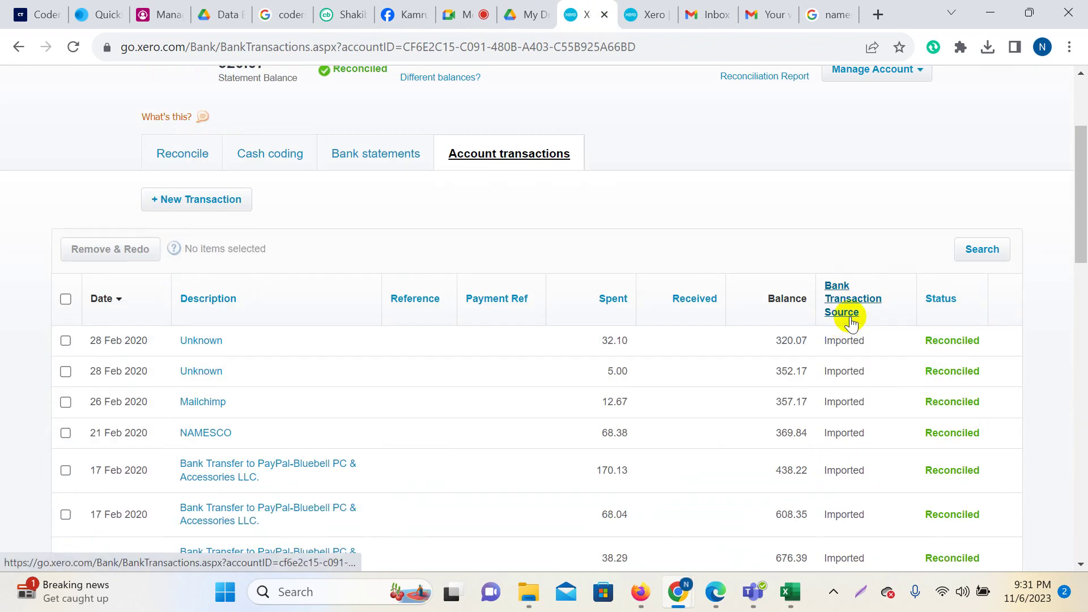
scroll(843, 408, "down", 10)
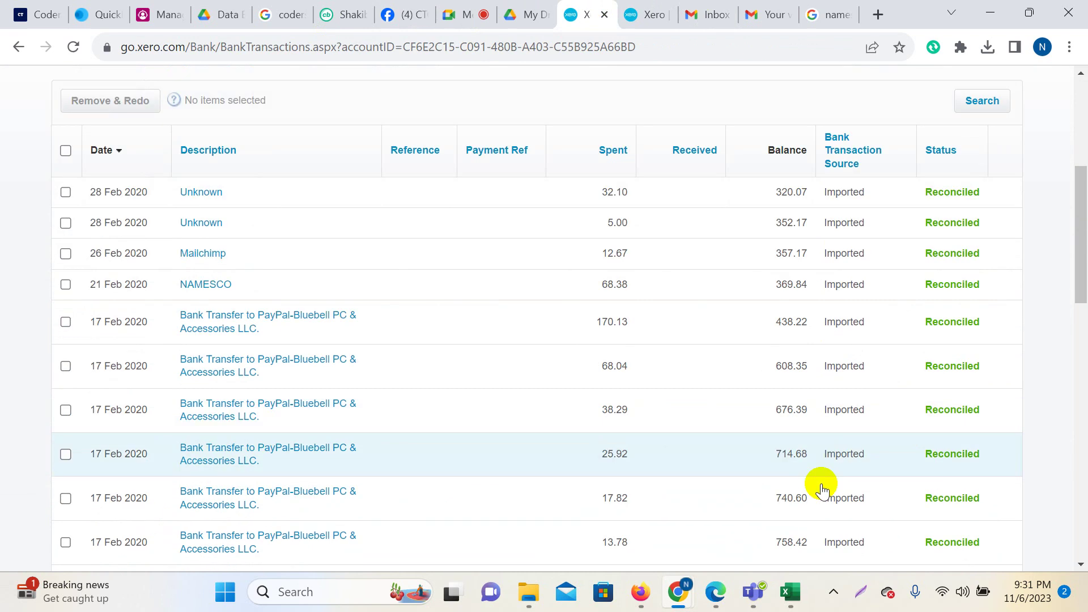
scroll(854, 436, "down", 8)
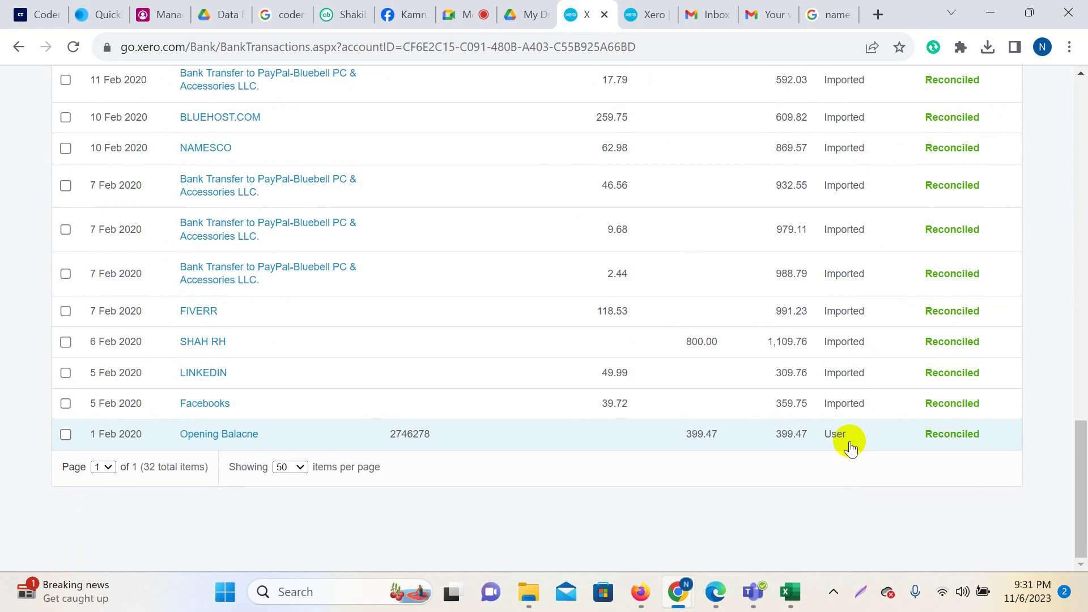
scroll(850, 444, "up", 20)
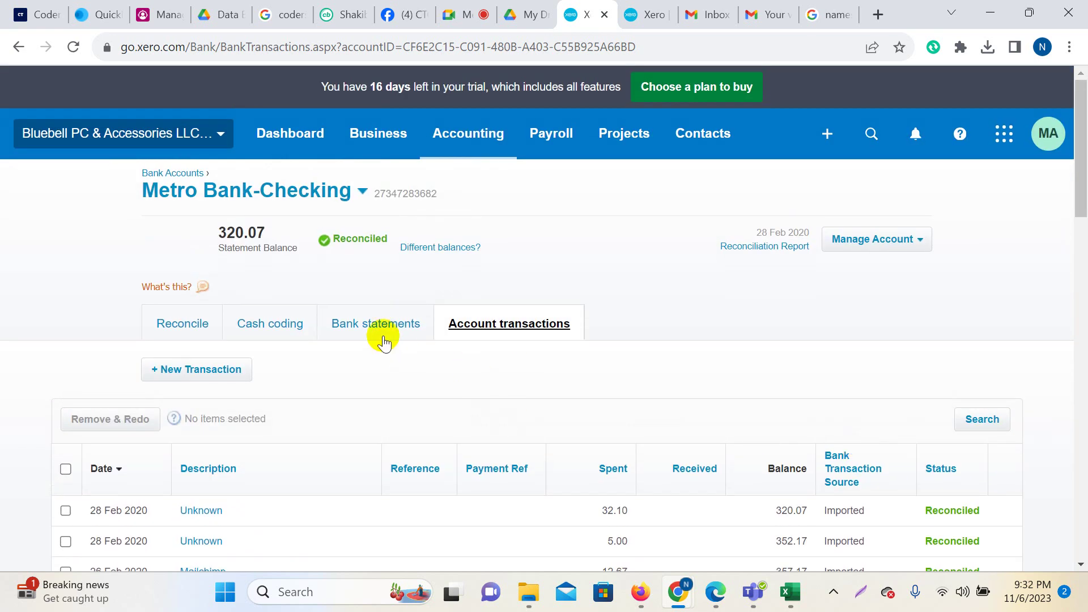
Scan the Bank statements lines down to the 399.47 opening balance, confirming all 32 are reconciled.
left_click(383, 340)
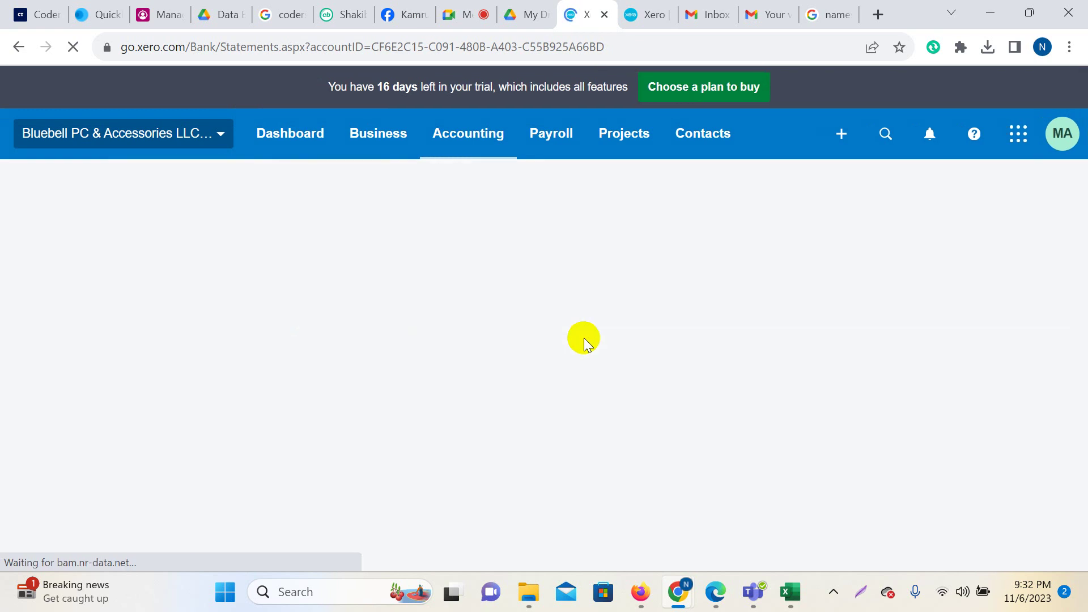
scroll(906, 290, "down", 1)
scroll(906, 290, "down", 3)
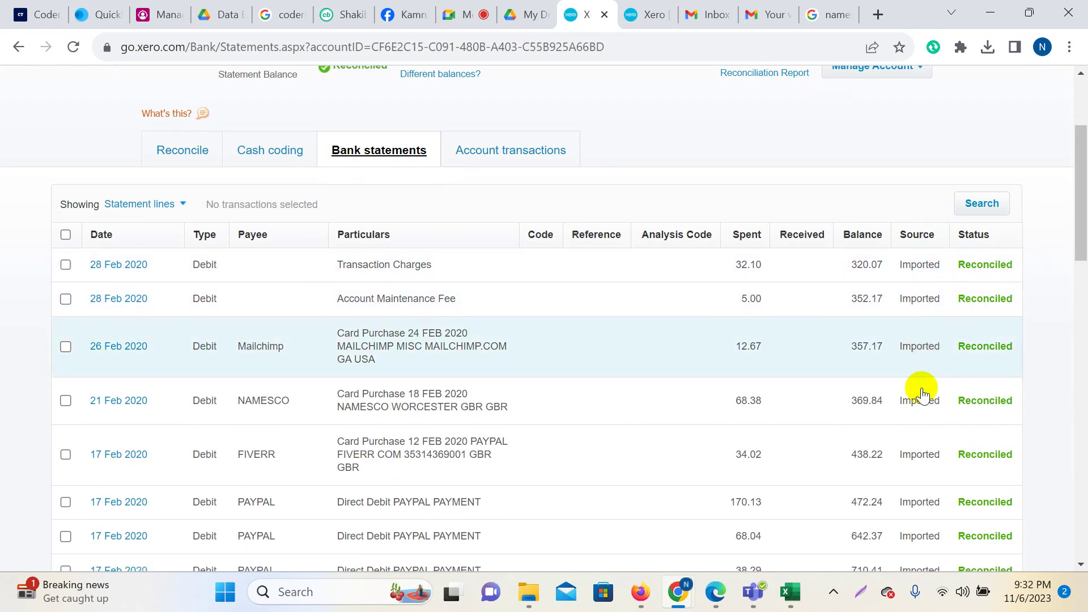
scroll(918, 382, "down", 15)
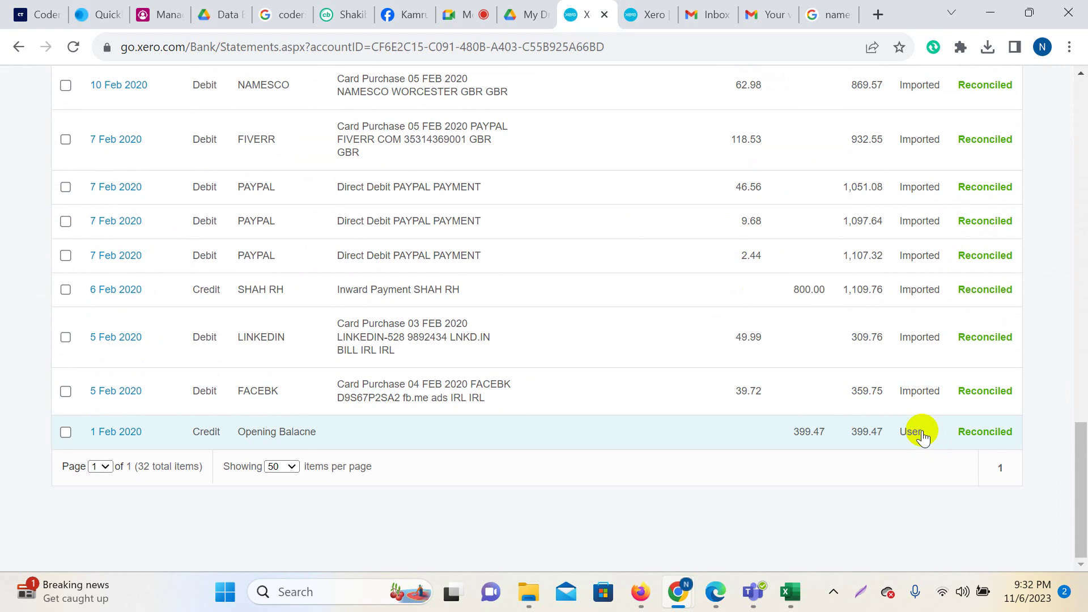
scroll(923, 437, "up", 3)
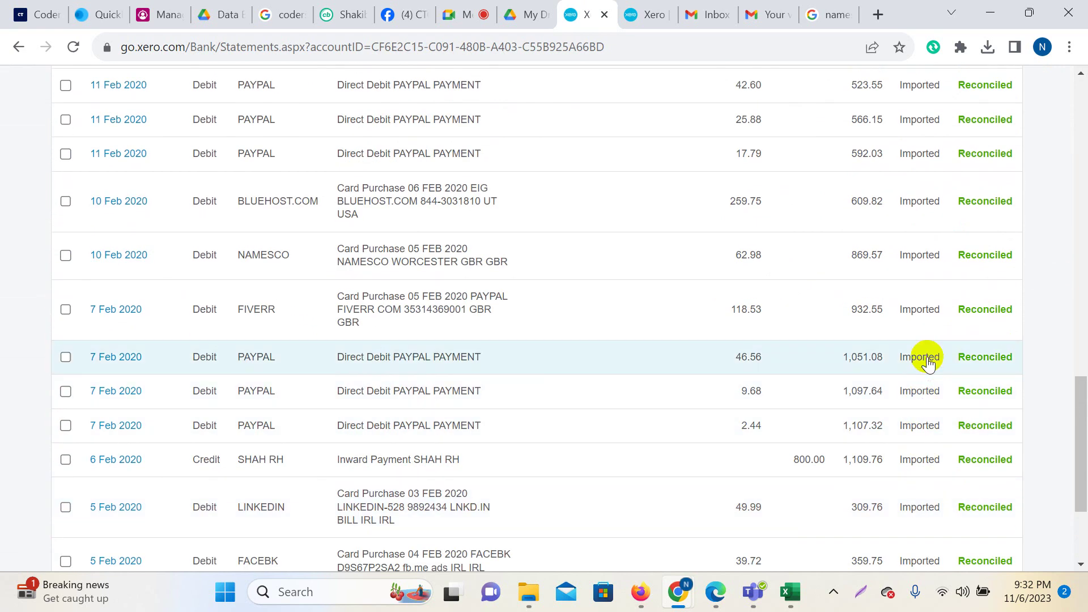
scroll(923, 431, "down", 3)
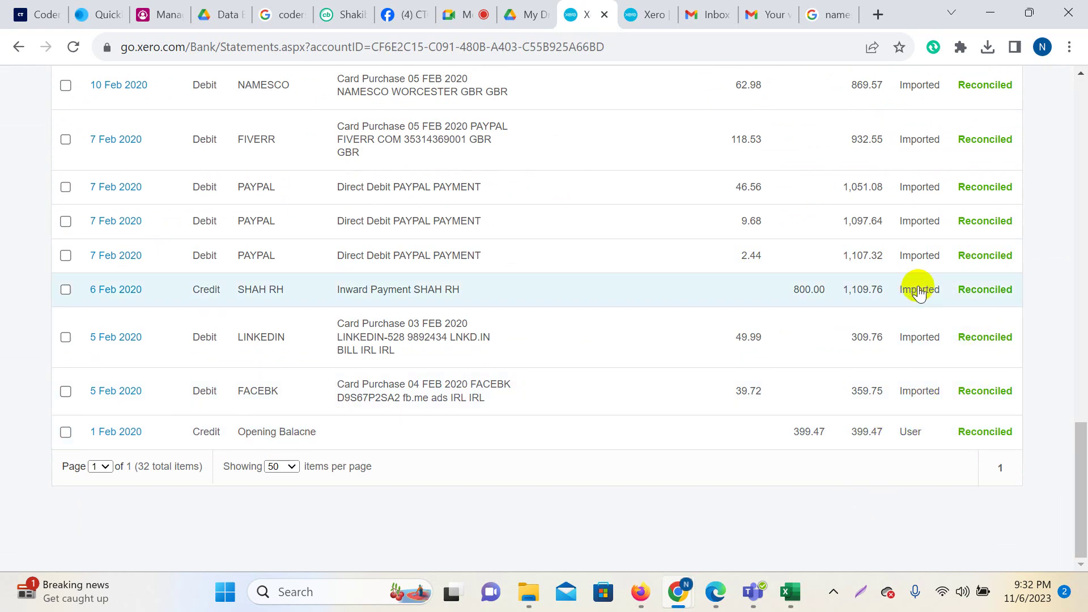
scroll(918, 292, "up", 15)
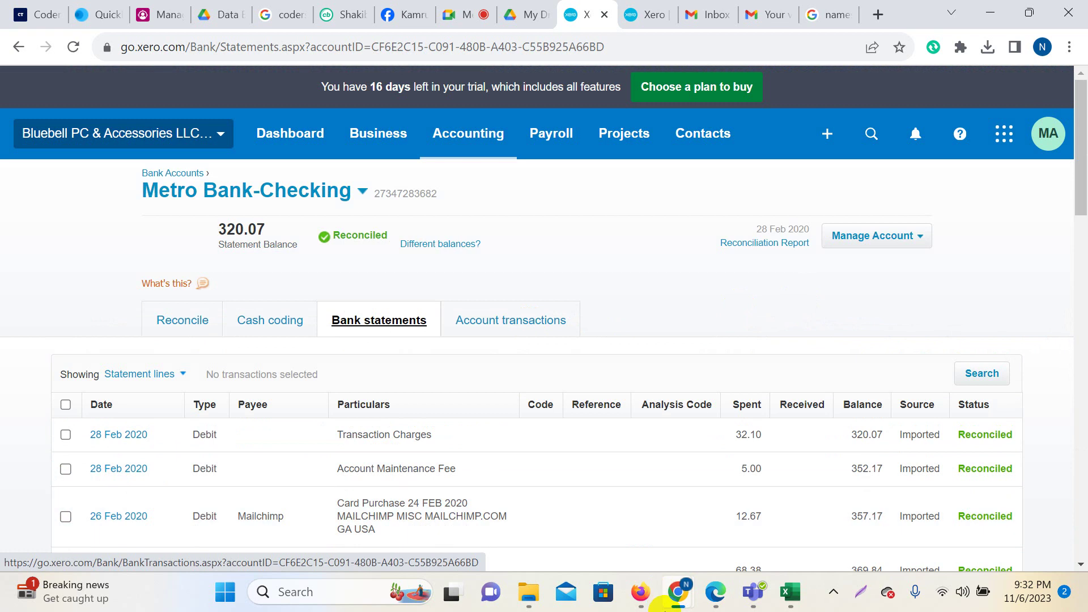
mouse_move(655, 601)
left_click(718, 547)
scroll(646, 405, "down", 5)
scroll(625, 385, "up", 3)
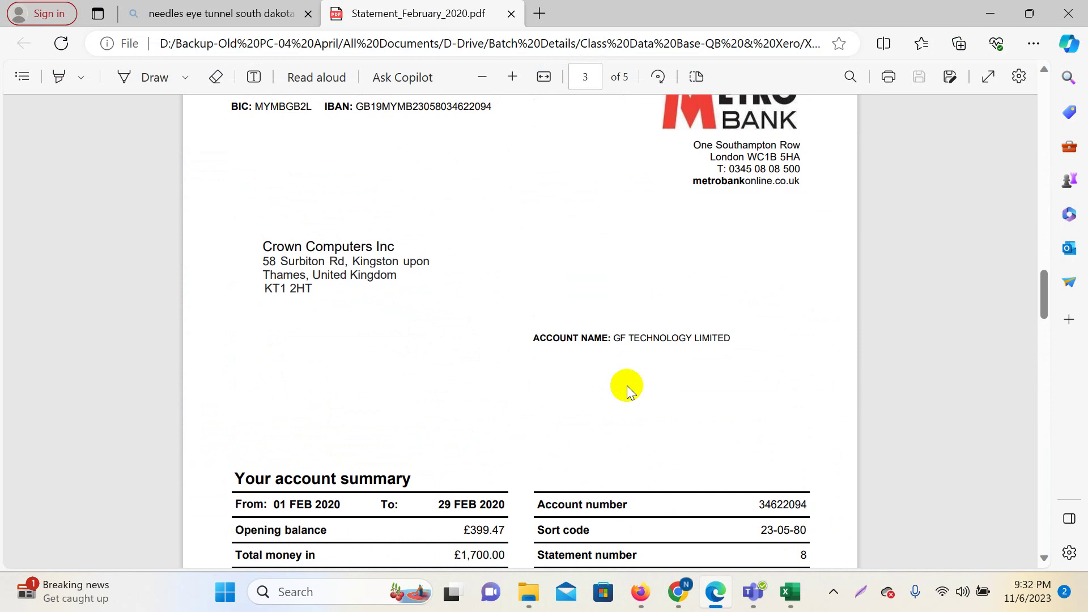
scroll(681, 357, "up", 5)
scroll(704, 358, "down", 6)
scroll(703, 358, "down", 4)
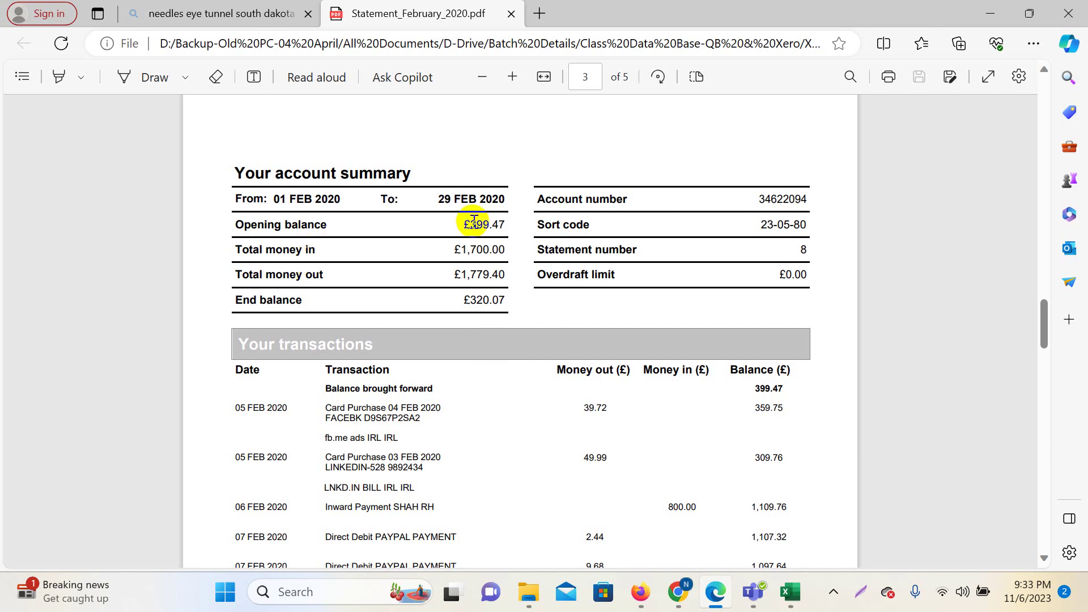
left_click_drag(481, 206, 499, 225)
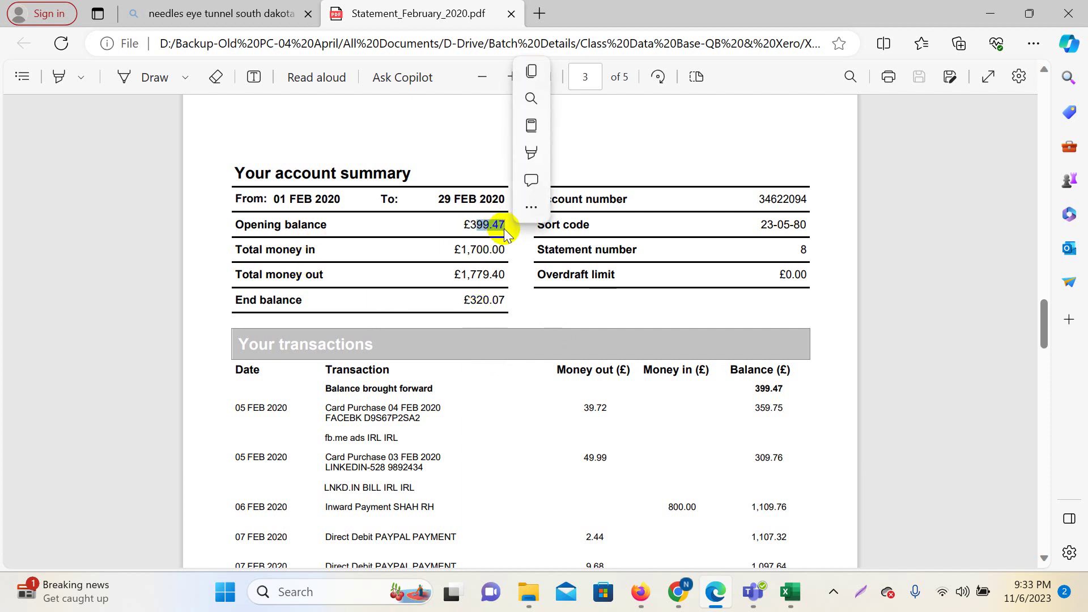
left_click_drag(468, 275, 488, 276)
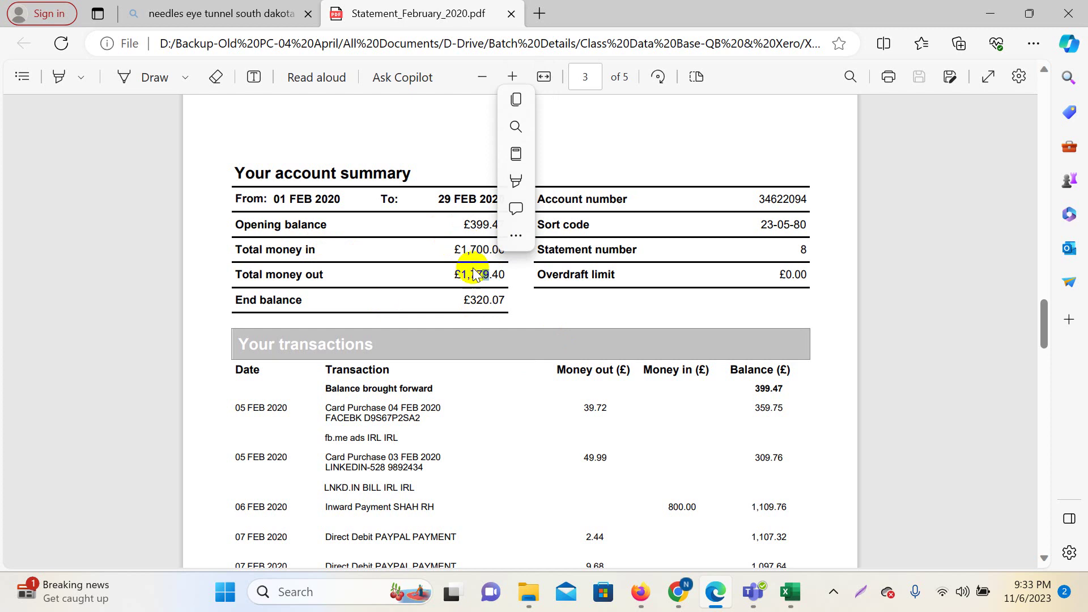
left_click(473, 279)
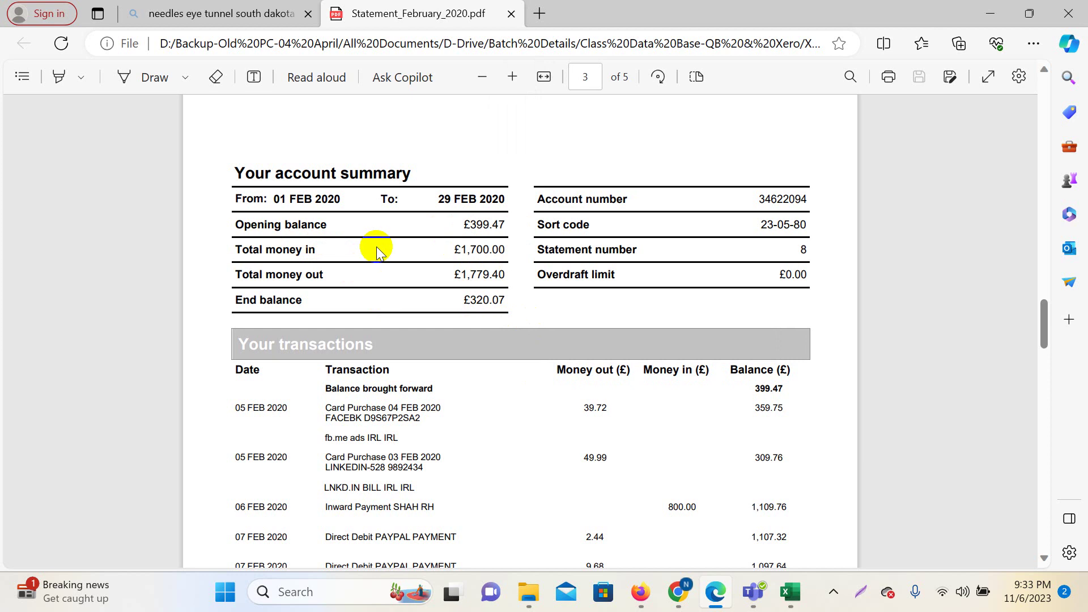
left_click_drag(420, 207, 497, 201)
left_click_drag(463, 300, 516, 290)
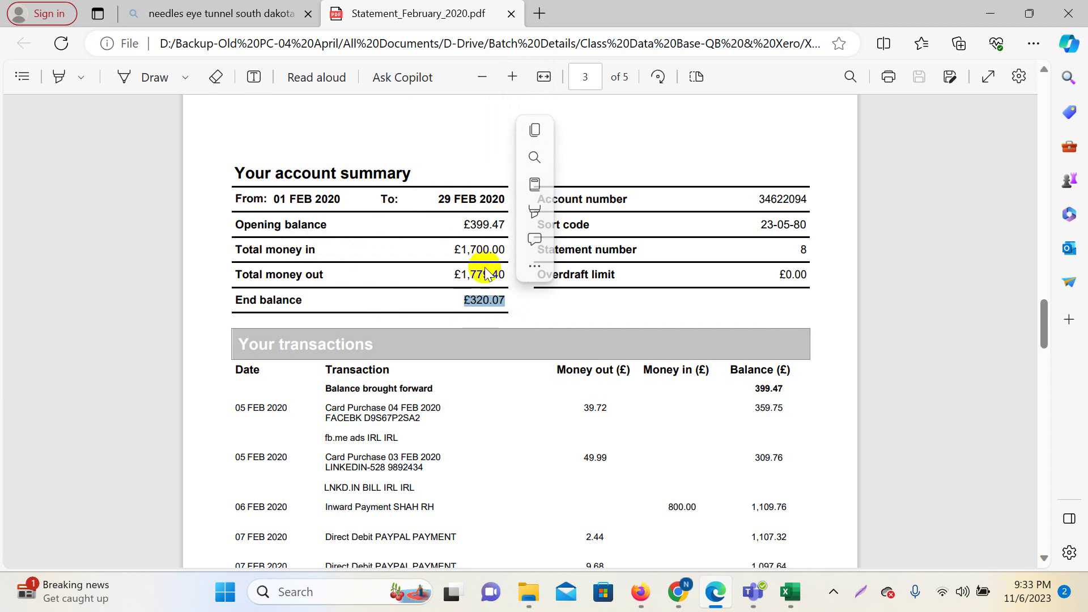
left_click(669, 287)
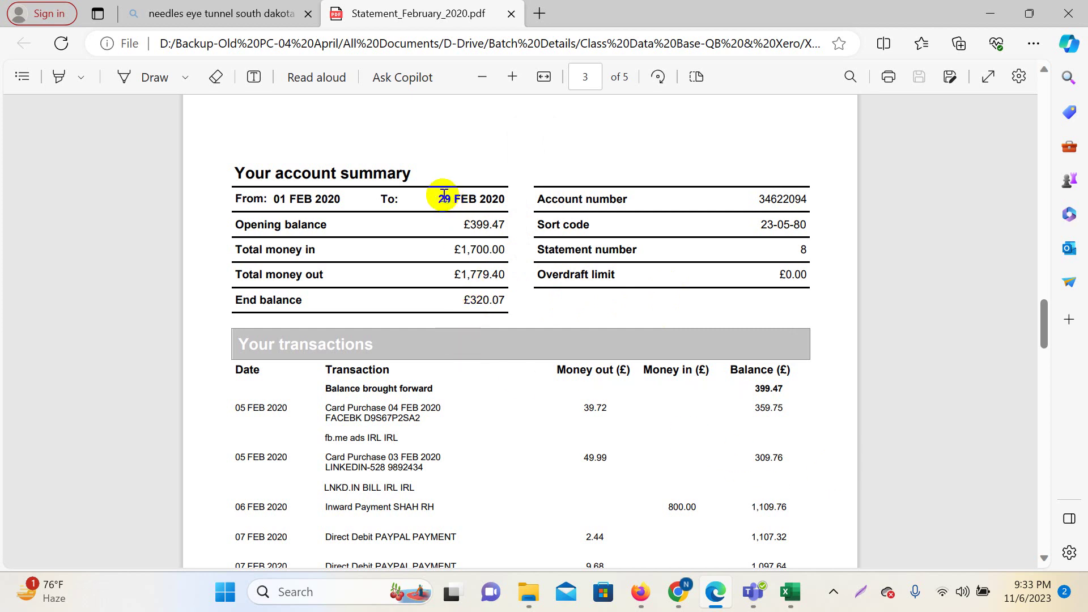
left_click_drag(442, 196, 501, 204)
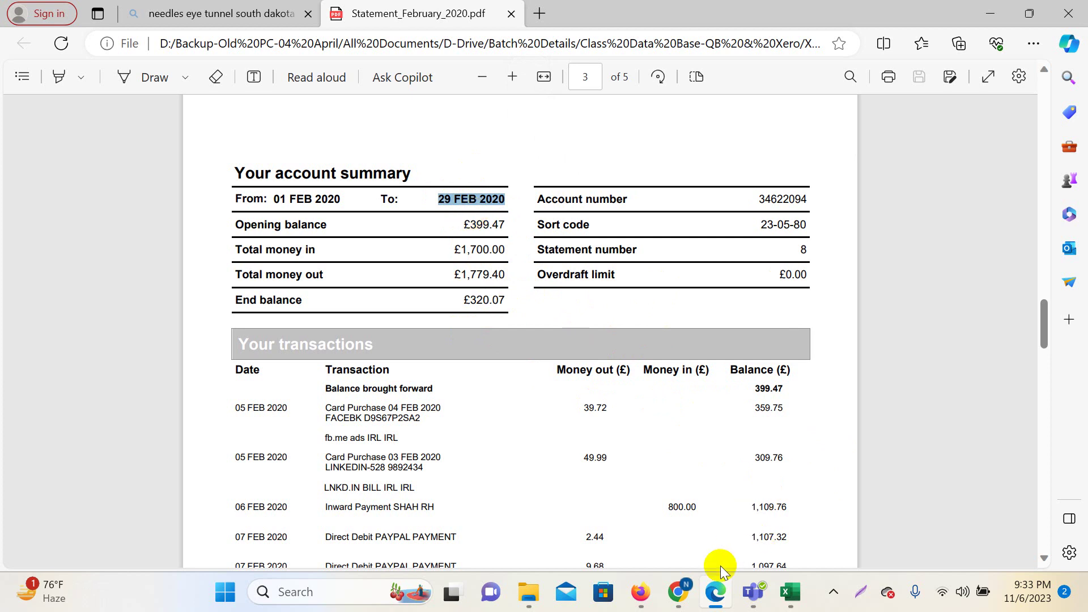
mouse_move(678, 592)
left_click(619, 522)
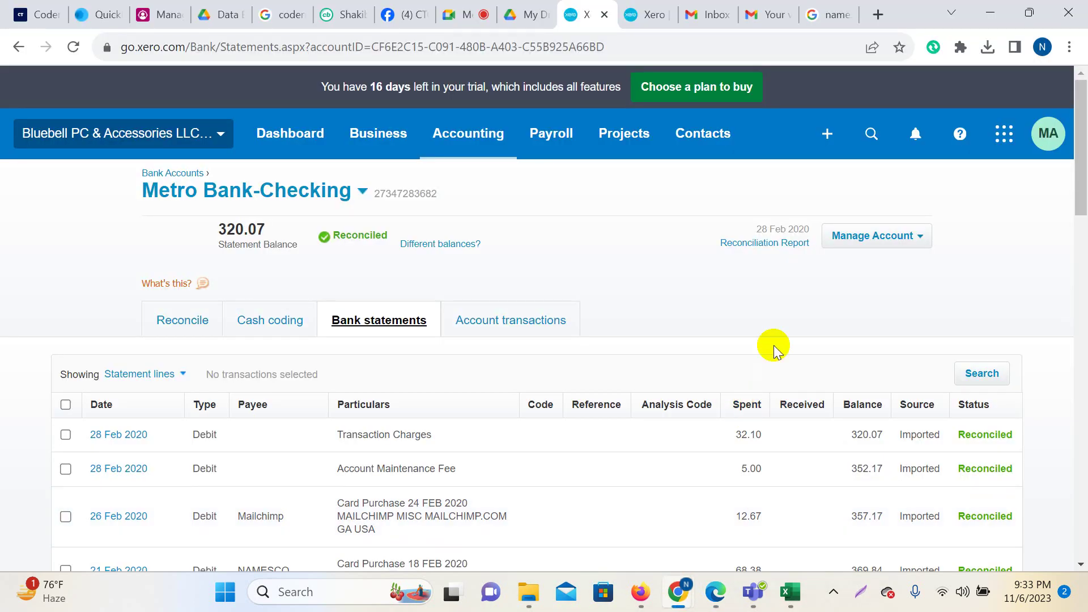
Open the Reconciliation Report for Metro Bank-Checking from the 28 Feb 2020 entry.
left_click(759, 248)
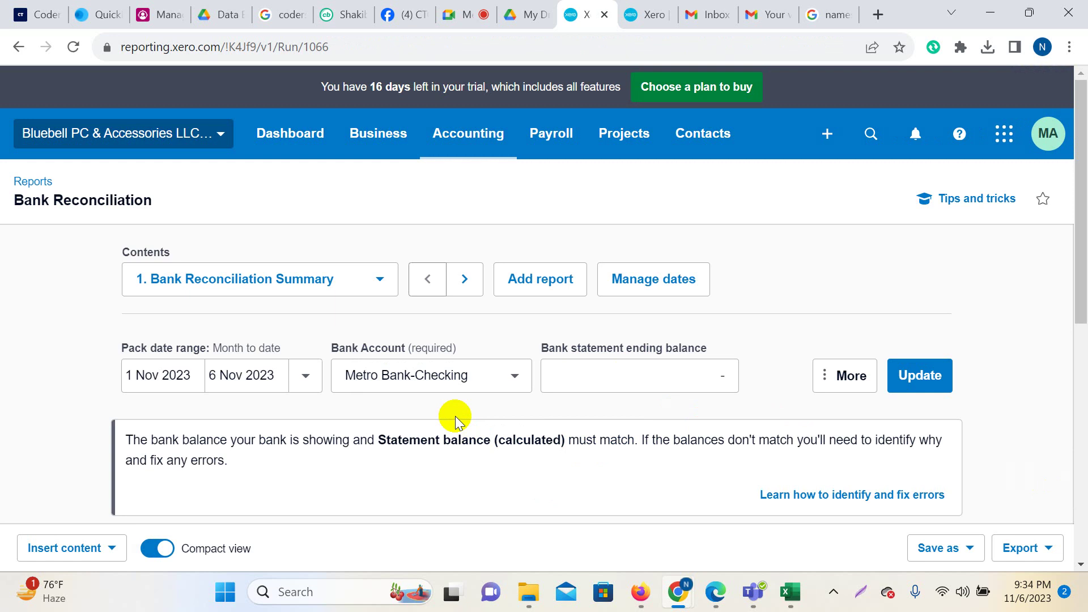
Set the report start date to 1 Feb 2020.
scroll(454, 416, "down", 7)
scroll(454, 416, "up", 5)
scroll(454, 412, "up", 3)
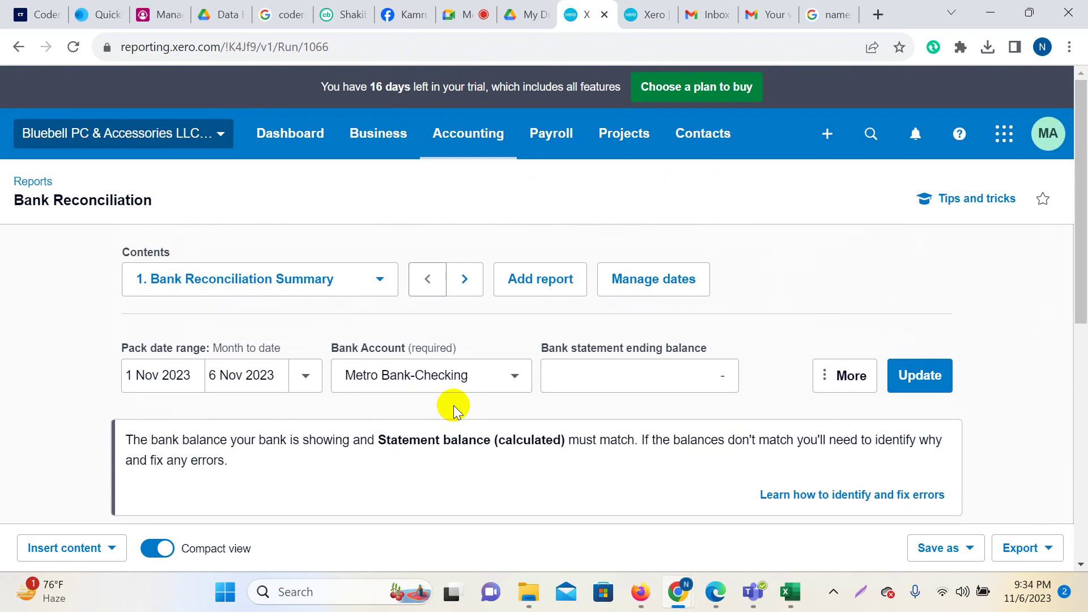
left_click(182, 375)
left_click(255, 96)
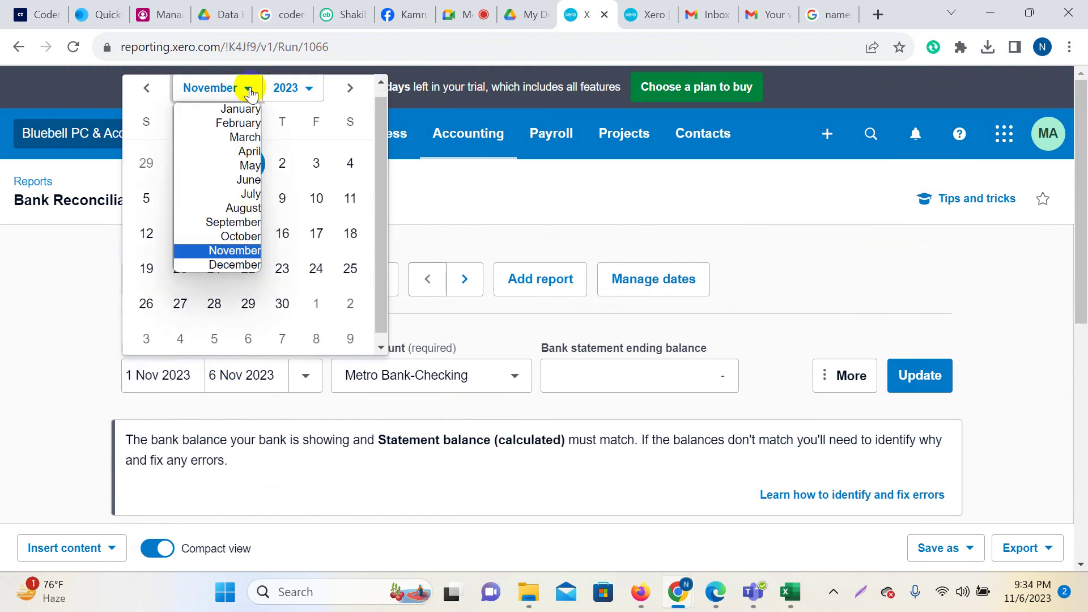
left_click(233, 125)
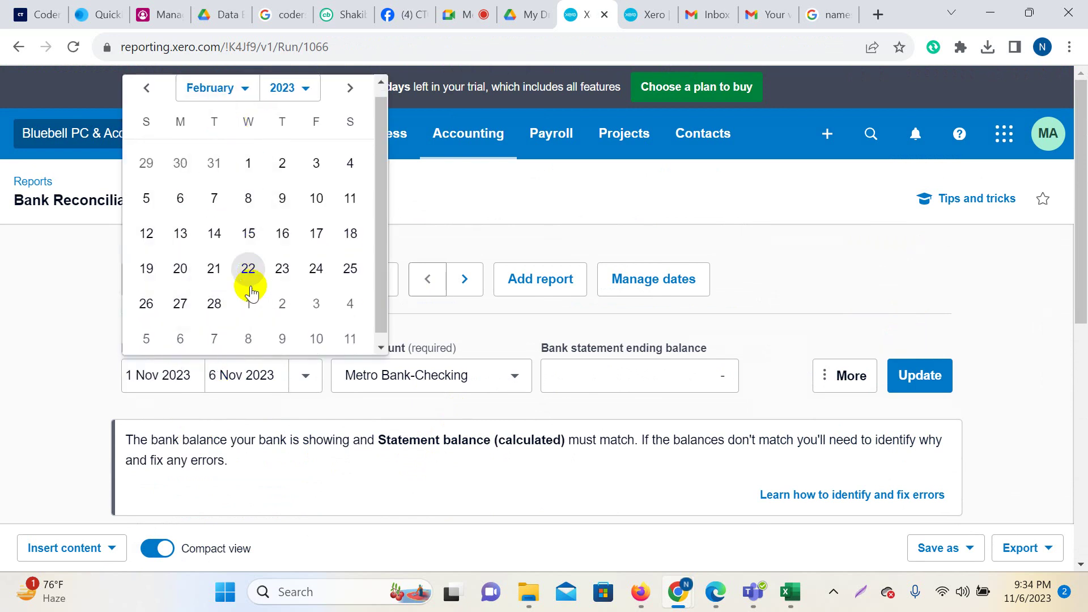
left_click(302, 89)
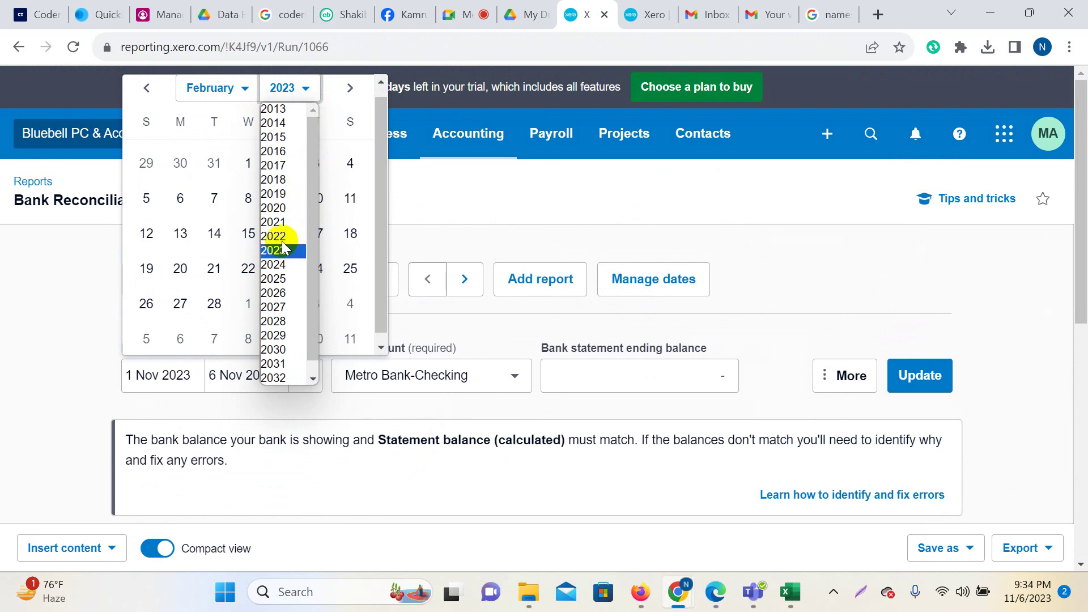
left_click(279, 210)
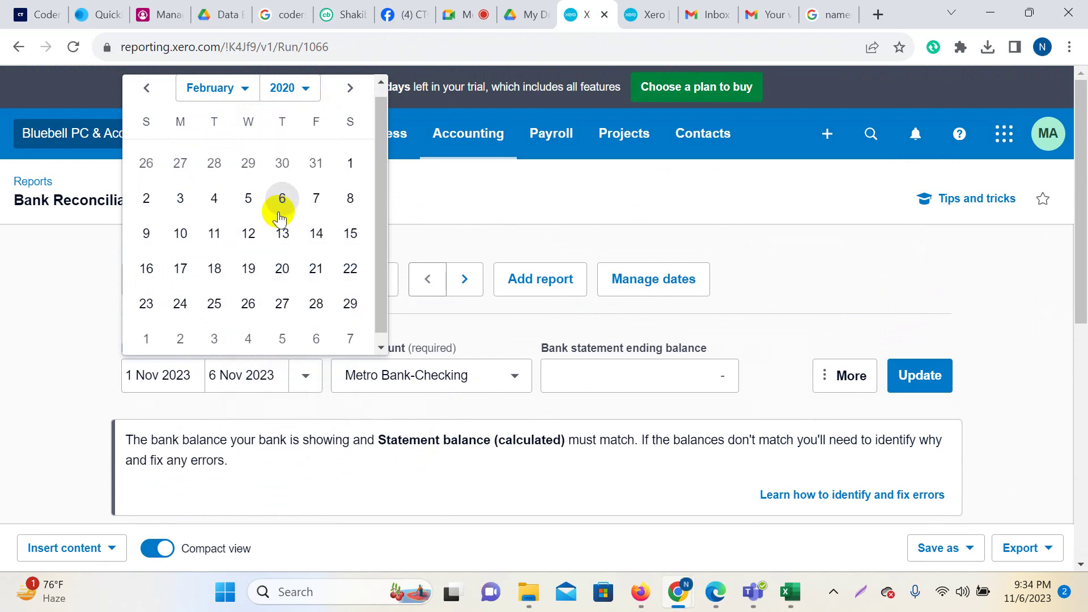
left_click(350, 163)
Set the end date to 29 Feb 2020 and update the report.
left_click(258, 375)
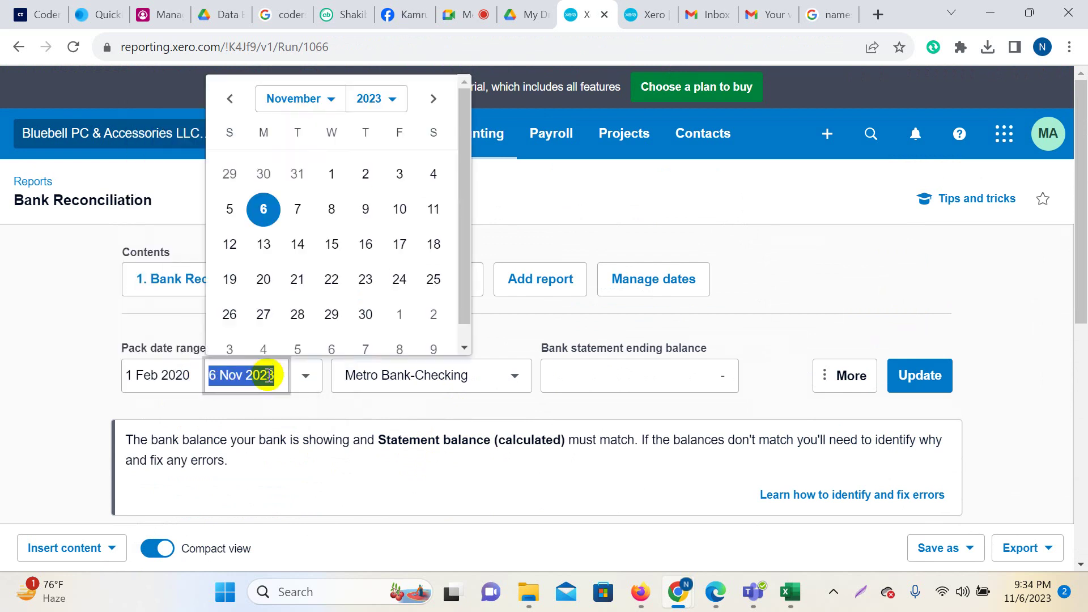
scroll(284, 242, "down", 1)
left_click(330, 86)
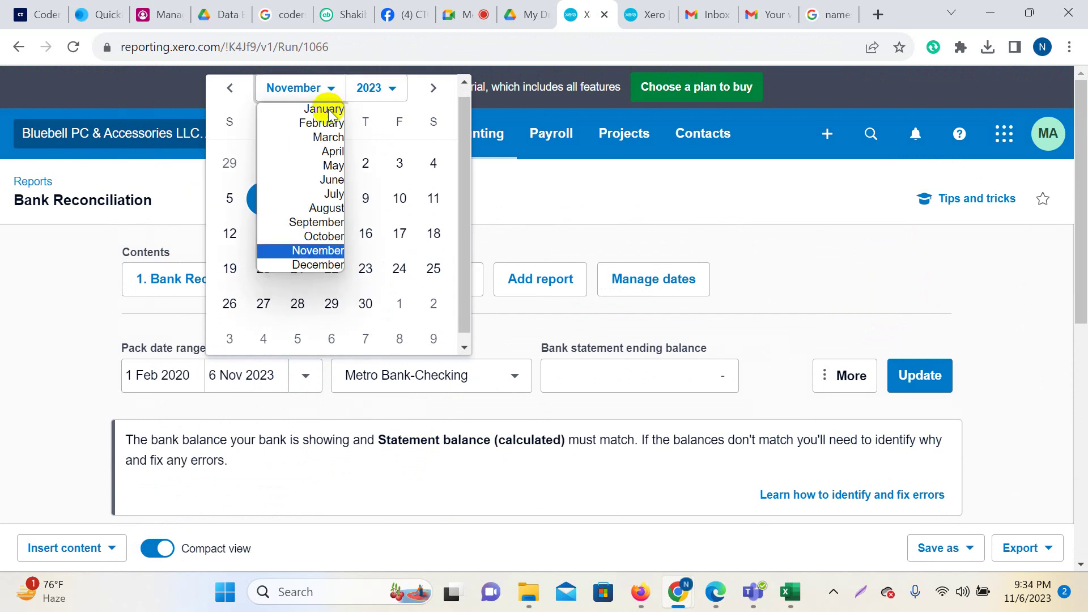
left_click(316, 116)
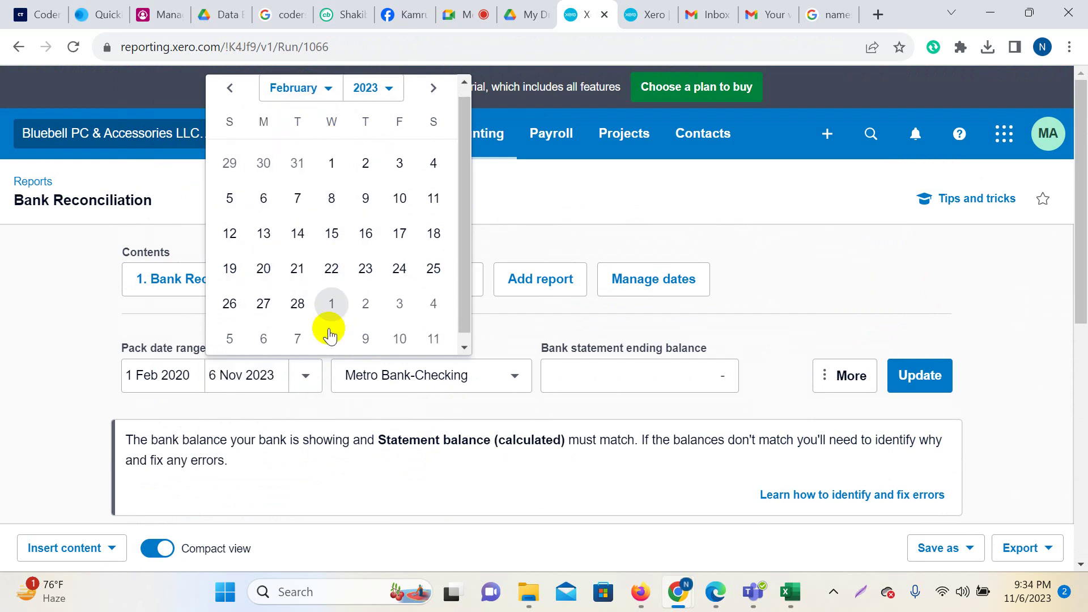
left_click(384, 88)
left_click(364, 208)
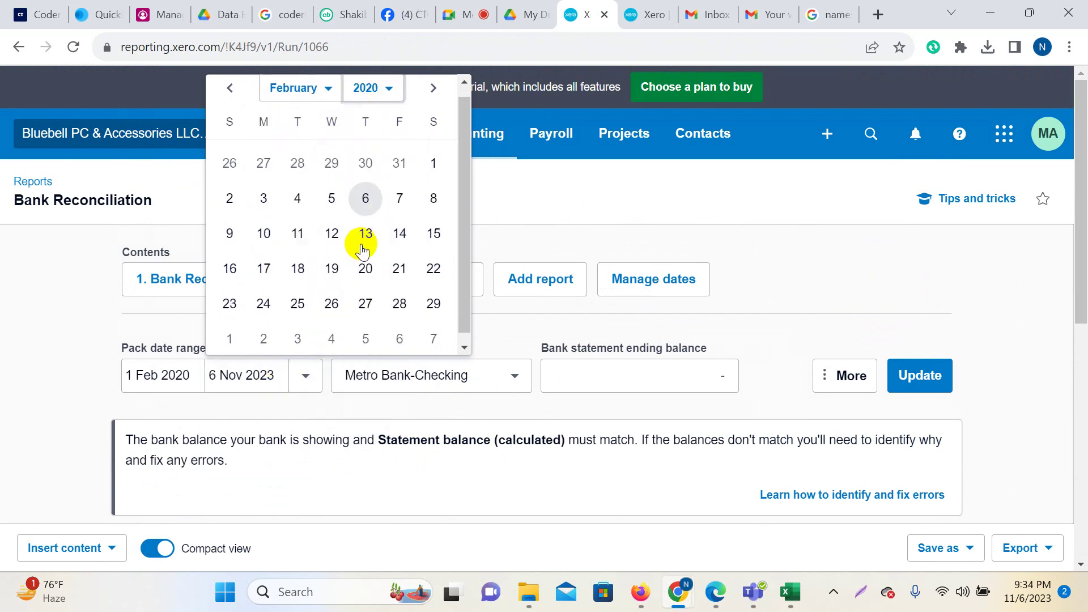
left_click(434, 302)
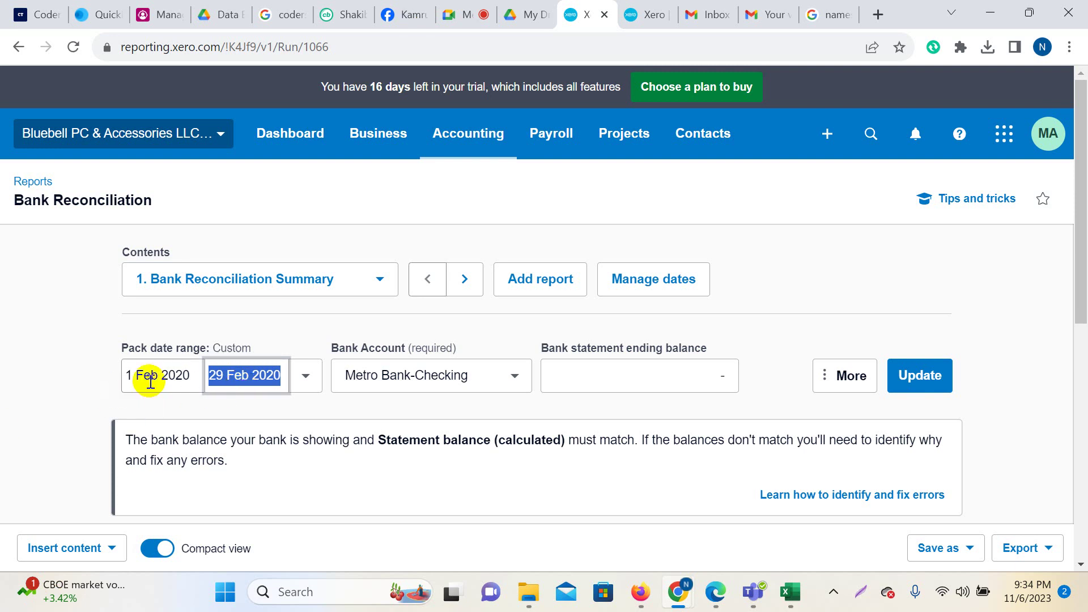
left_click(917, 375)
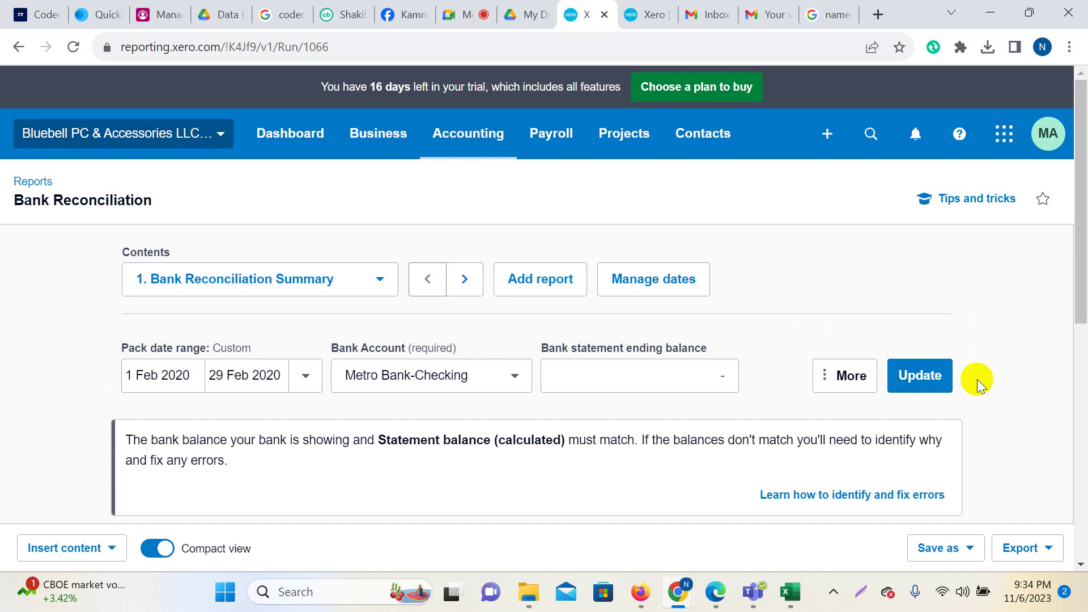
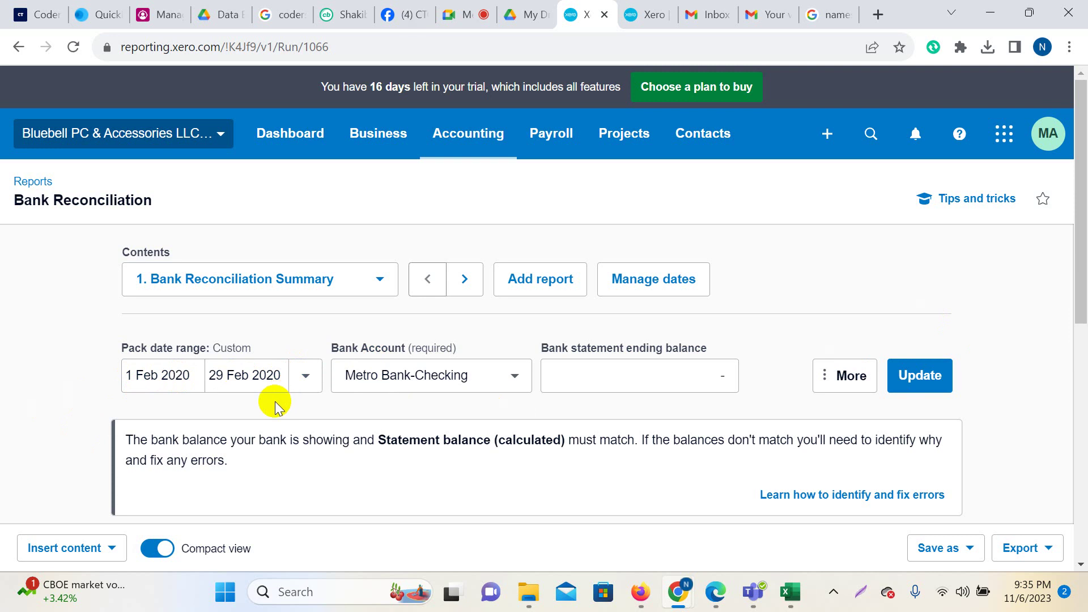
Highlight the £320.07 end balance on the February statement PDF in Edge.
left_click(712, 595)
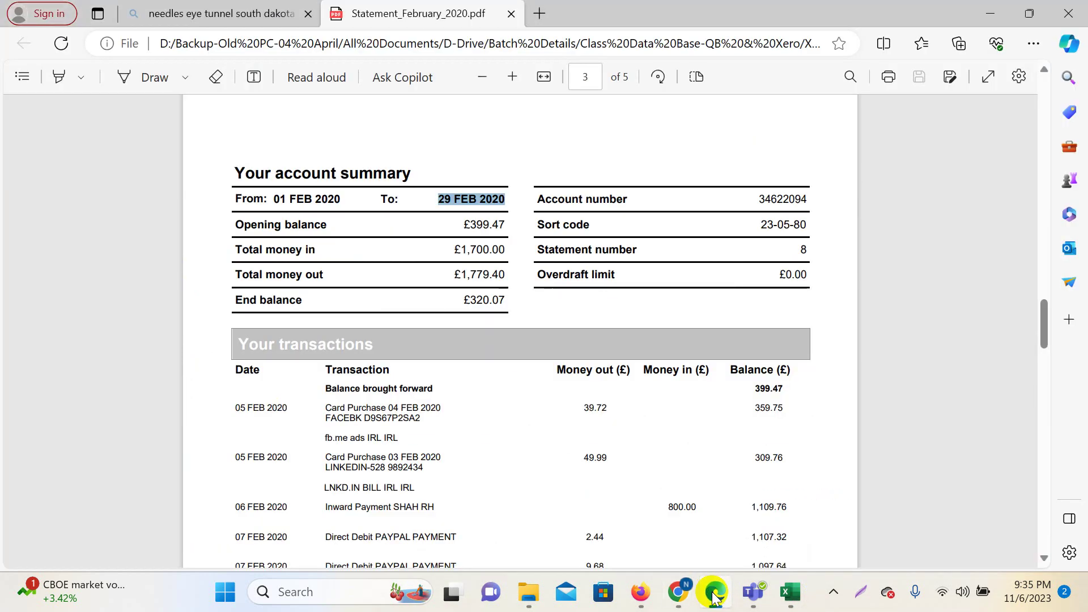
left_click(473, 300)
left_click_drag(474, 300, 503, 299)
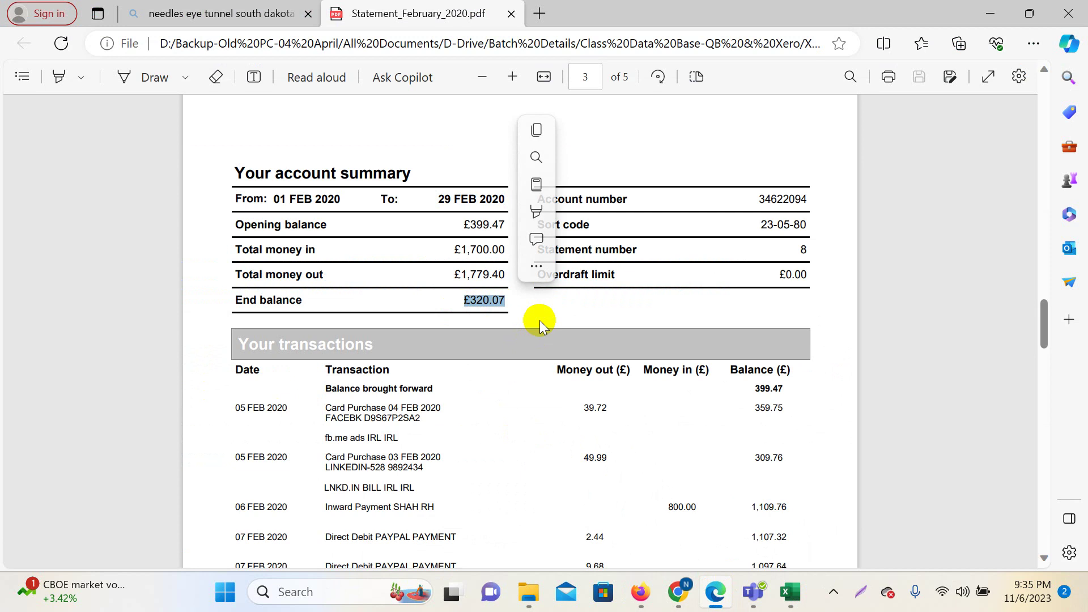
Return to Xero's reconciliation summary showing 320.07 and start a screen capture.
mouse_move(681, 603)
left_click(603, 511)
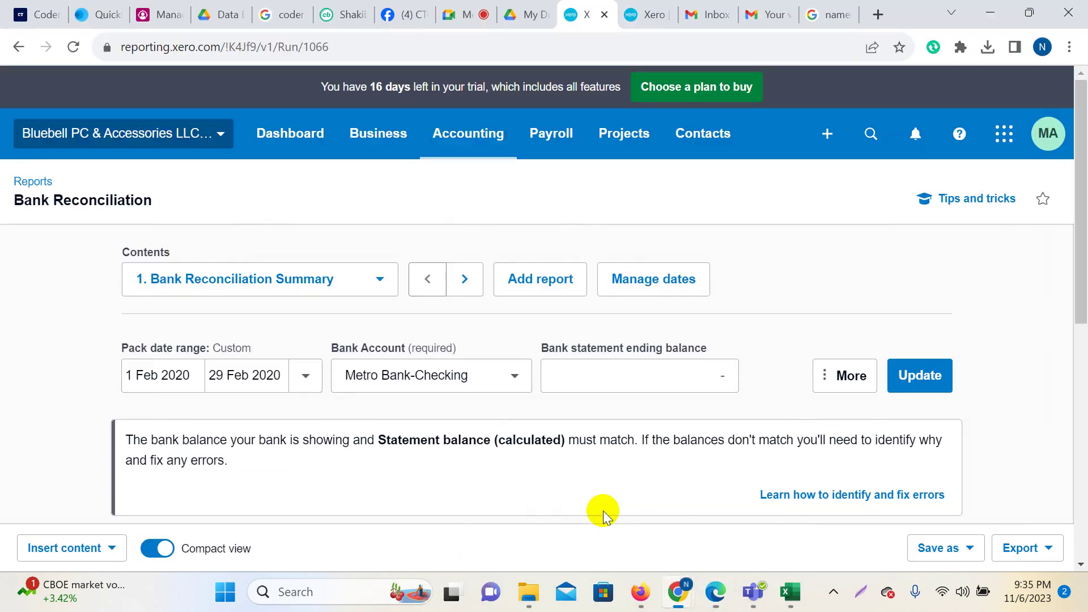
scroll(873, 349, "down", 6)
scroll(875, 351, "down", 3)
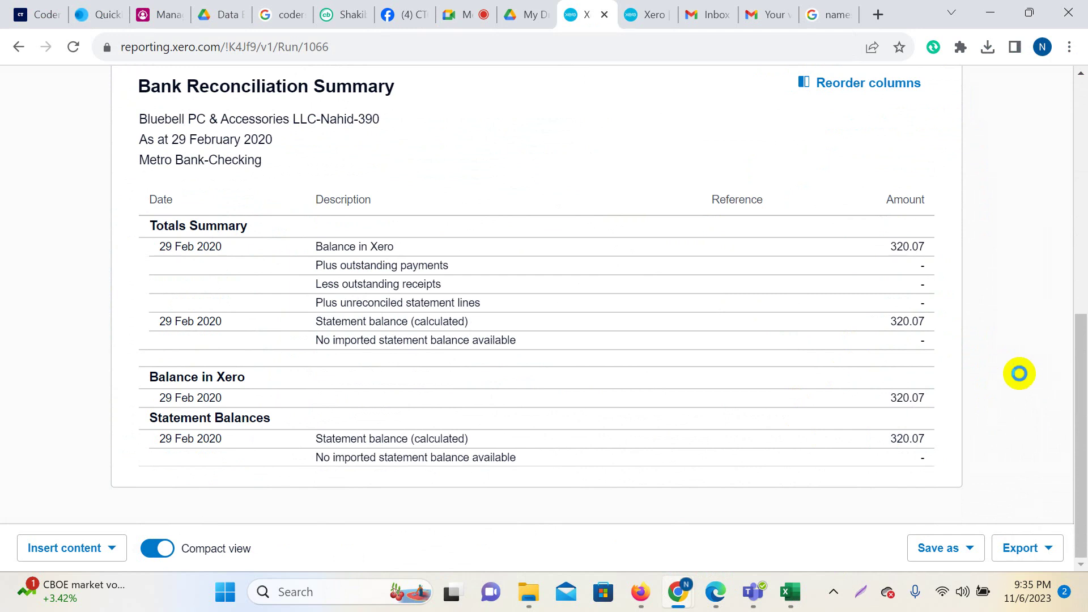
key("Print")
left_click_drag(145, 97, 1081, 598)
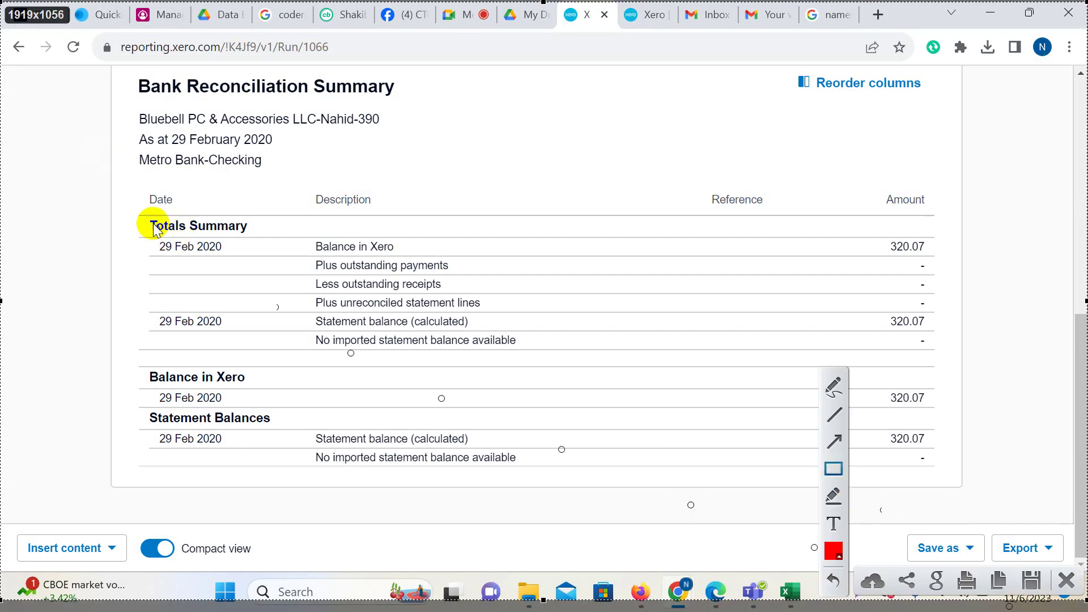
left_click_drag(139, 209, 264, 235)
left_click_drag(145, 237, 250, 261)
left_click_drag(294, 229, 429, 259)
left_click_drag(881, 230, 941, 259)
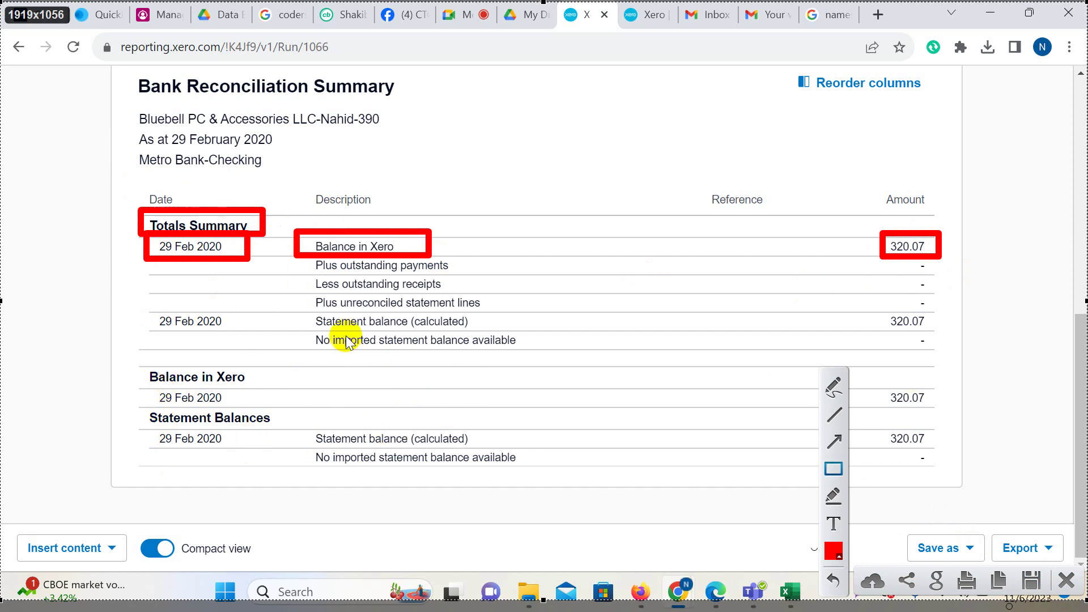
mouse_move(306, 310)
left_mouse_down()
mouse_move(454, 348)
mouse_move(518, 334)
left_mouse_up()
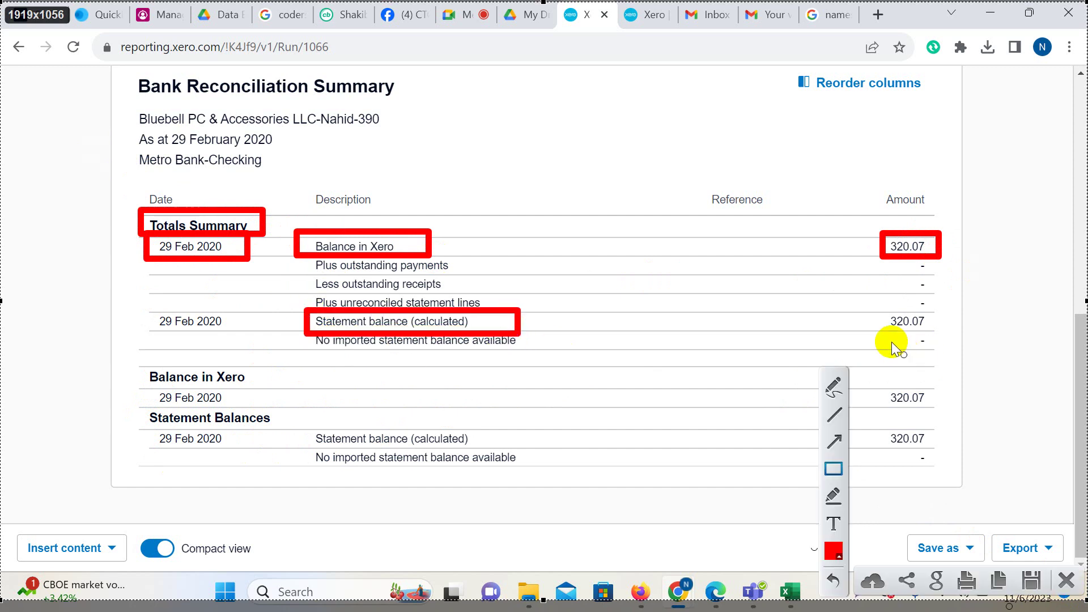
left_click_drag(881, 309, 944, 335)
left_click(834, 387)
mouse_move(936, 238)
left_mouse_down()
mouse_move(963, 283)
mouse_move(948, 324)
left_mouse_up()
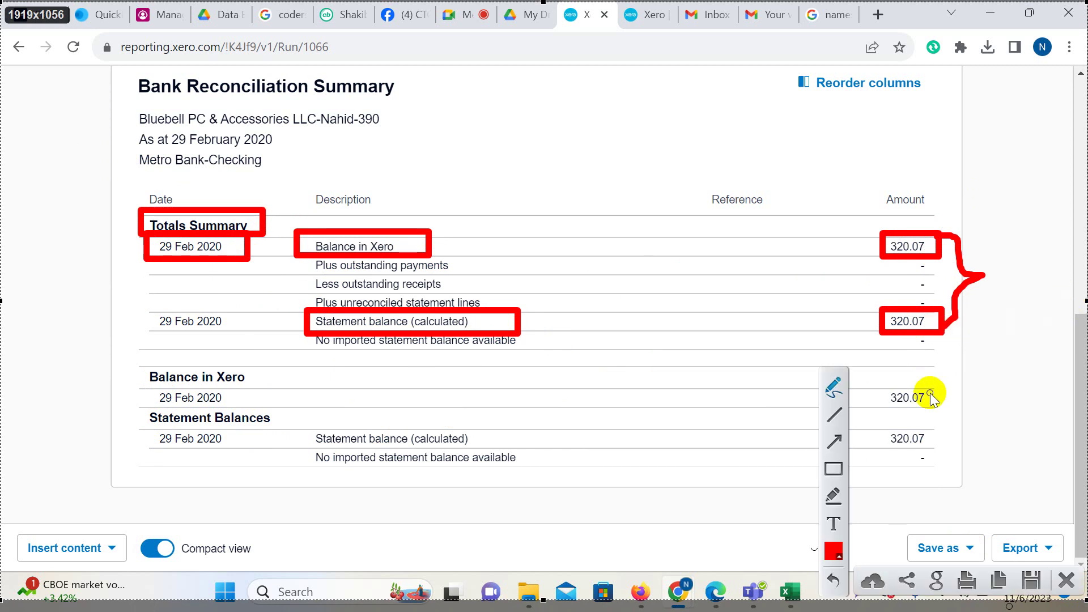
left_click(1067, 580)
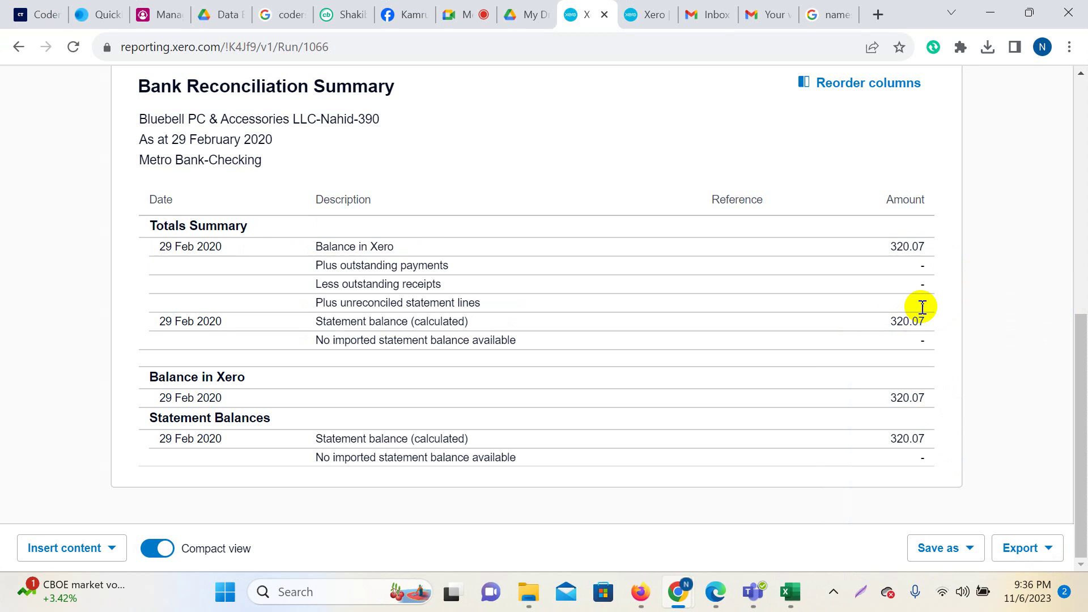
Select the 320.07 end balance on the statement PDF again.
mouse_move(716, 591)
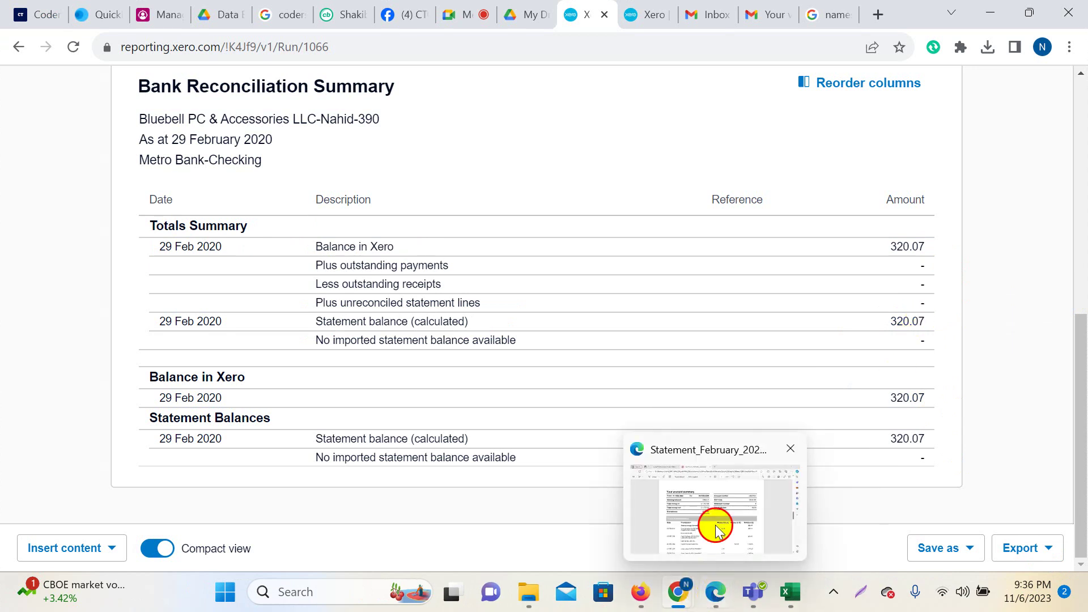
left_click(716, 530)
double_click(488, 302)
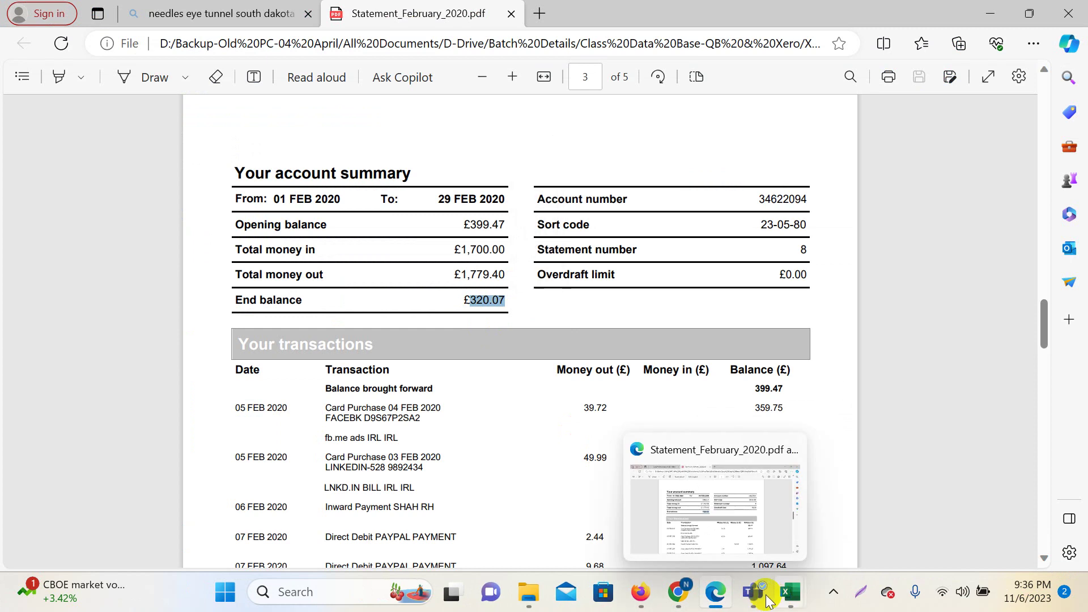
mouse_move(678, 591)
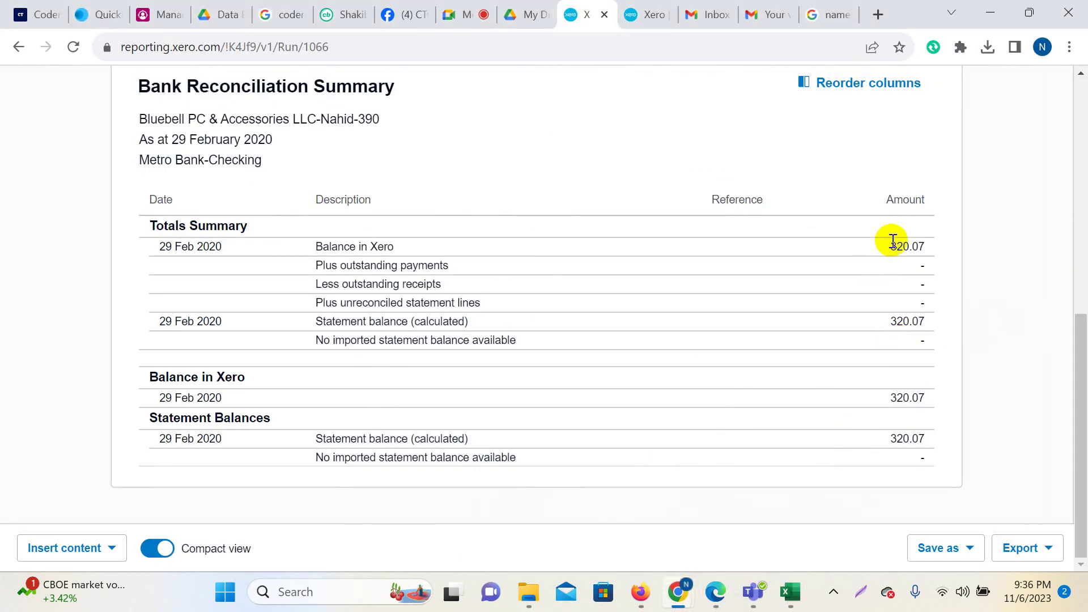
left_click(712, 593)
left_click_drag(499, 307, 503, 304)
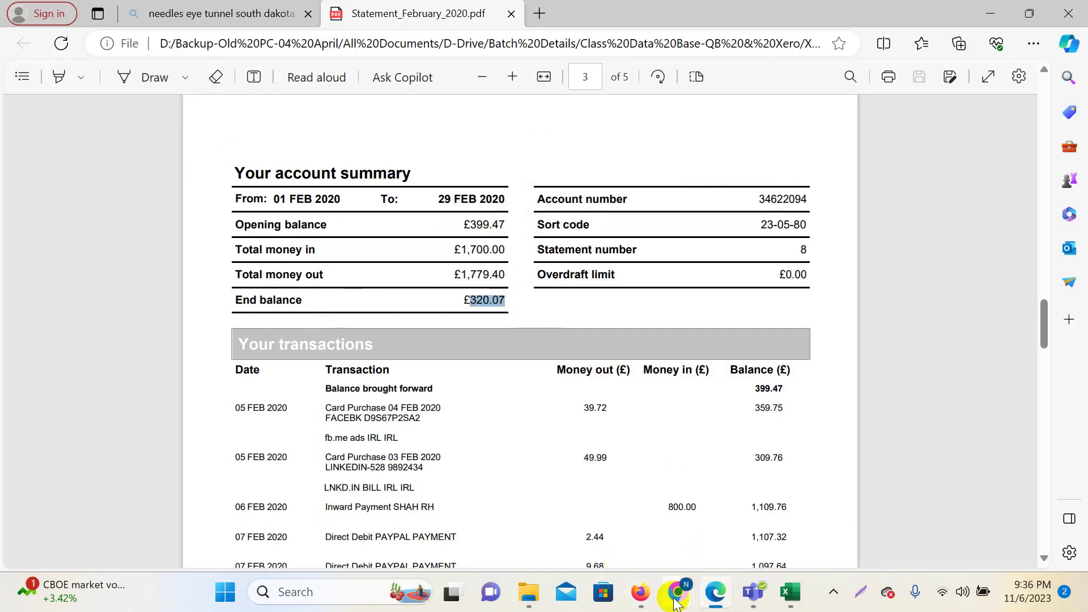
Go back to the Xero report, then bring the Google Meet call to the front.
mouse_move(677, 602)
left_click(568, 501)
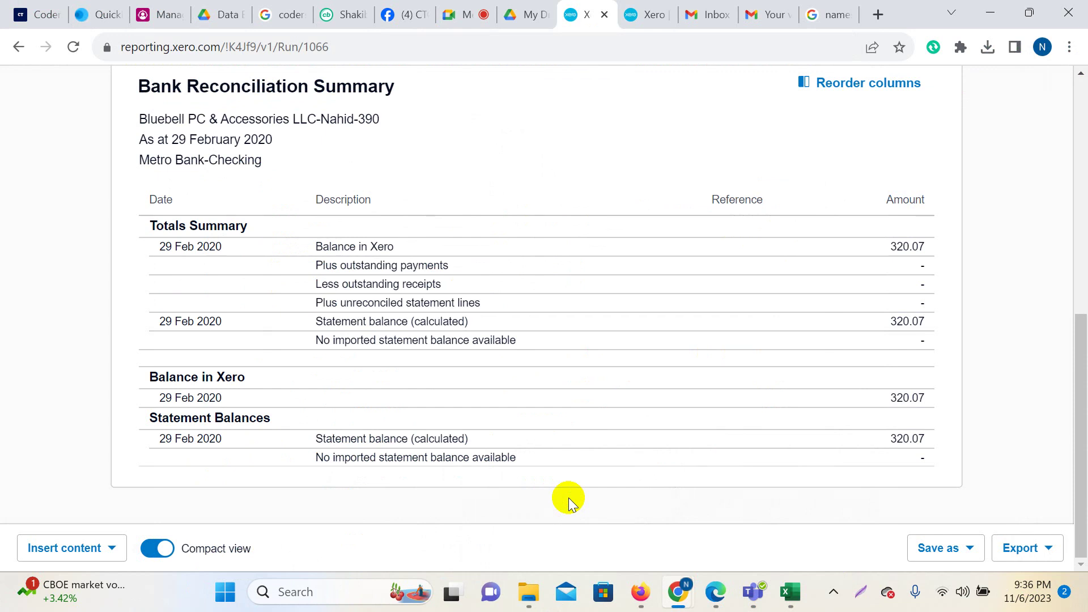
left_click(455, 8)
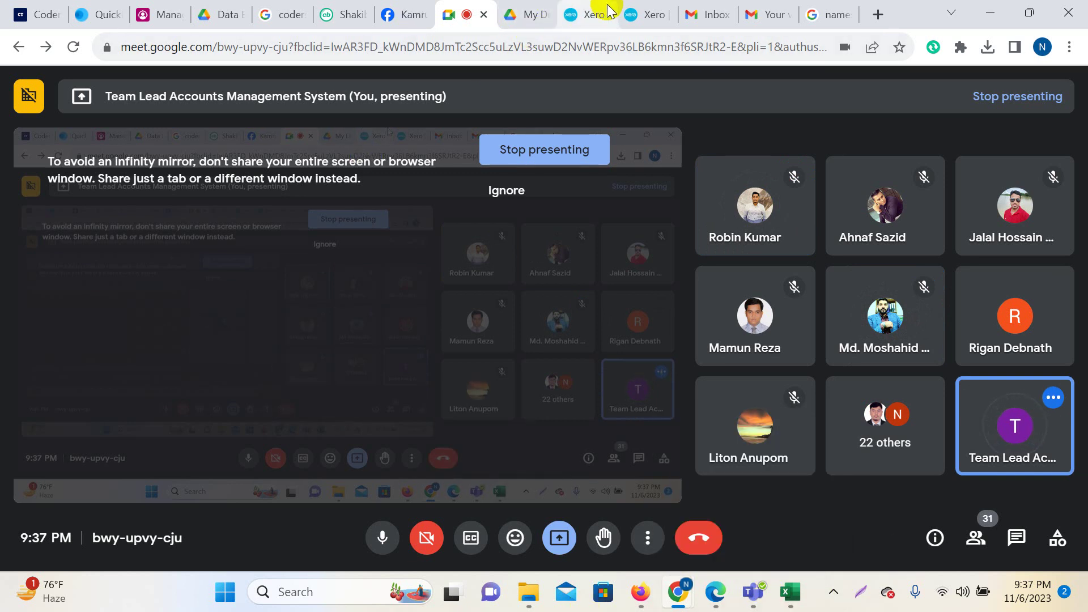
Bring the Xero reconciliation report tab back in front of the Meet call.
left_click(587, 14)
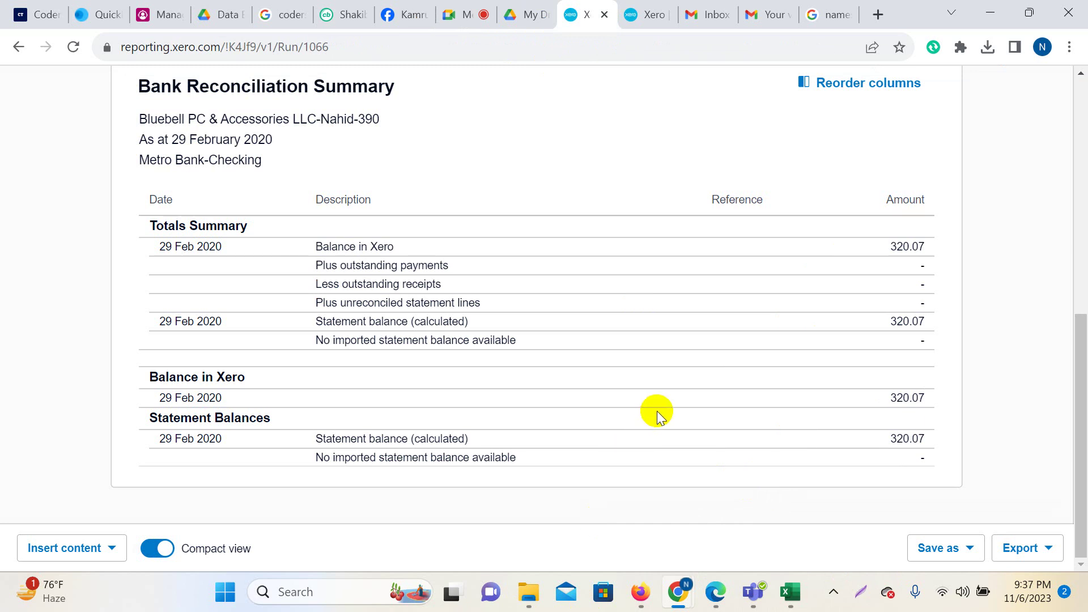
Export the Bank Reconciliation report as a PDF and open the download.
left_click(1041, 548)
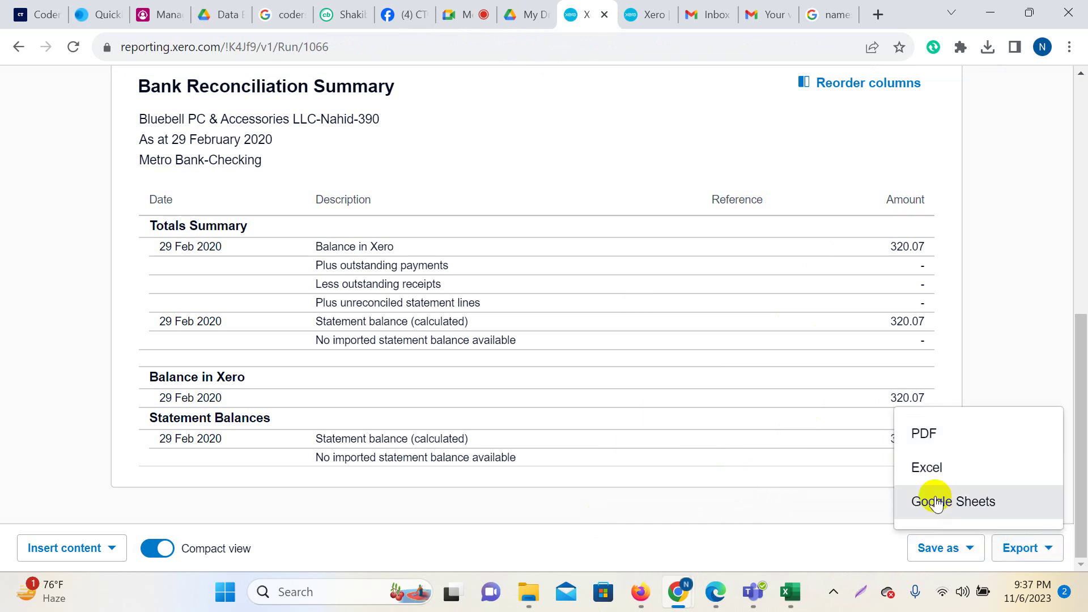
left_click(932, 435)
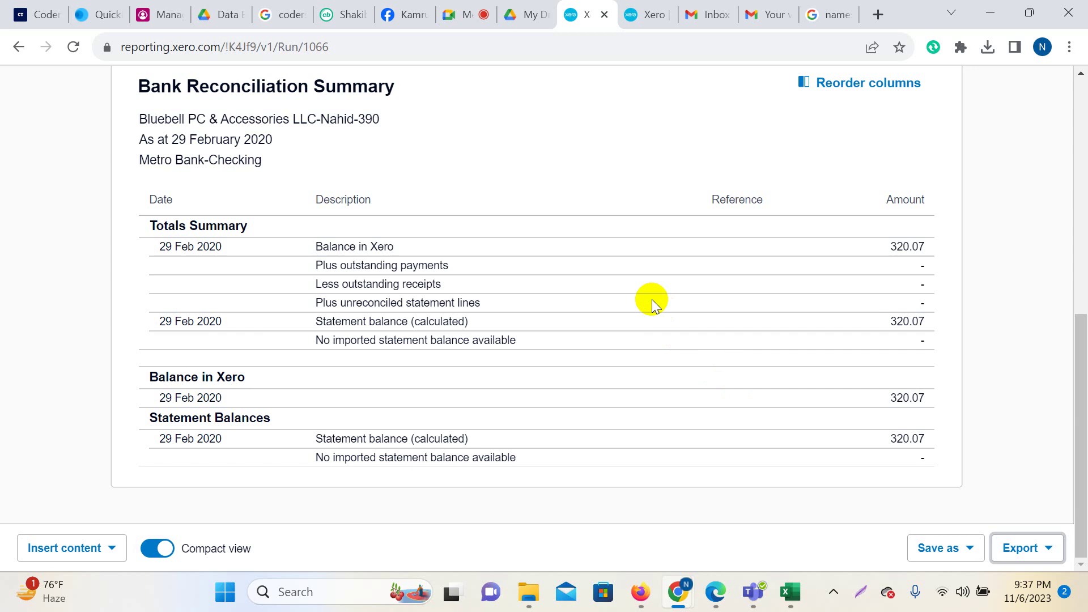
scroll(772, 311, "up", 10)
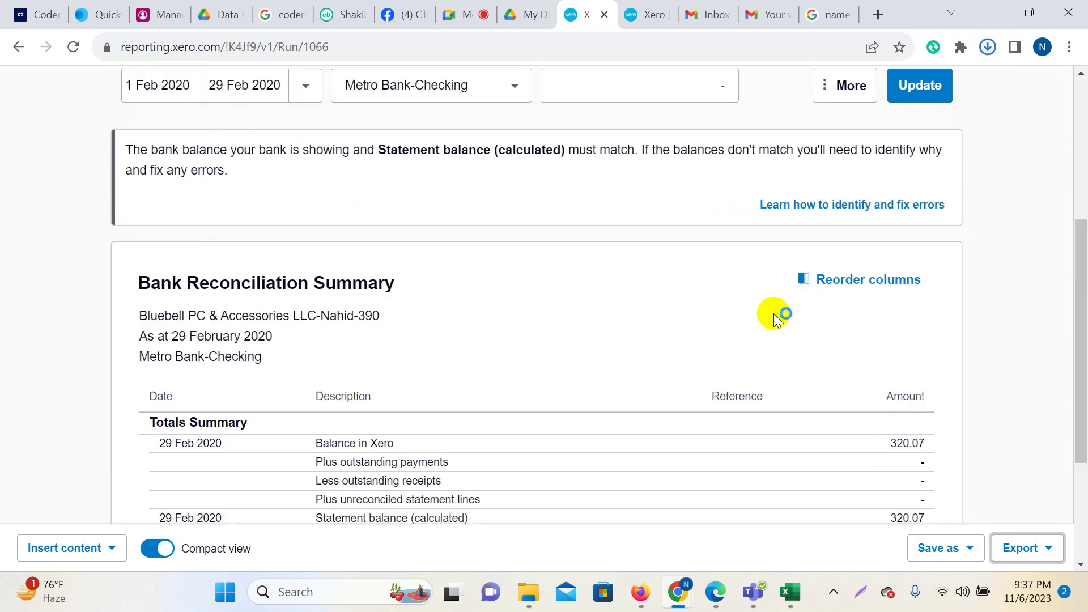
mouse_move(856, 90)
left_click(810, 101)
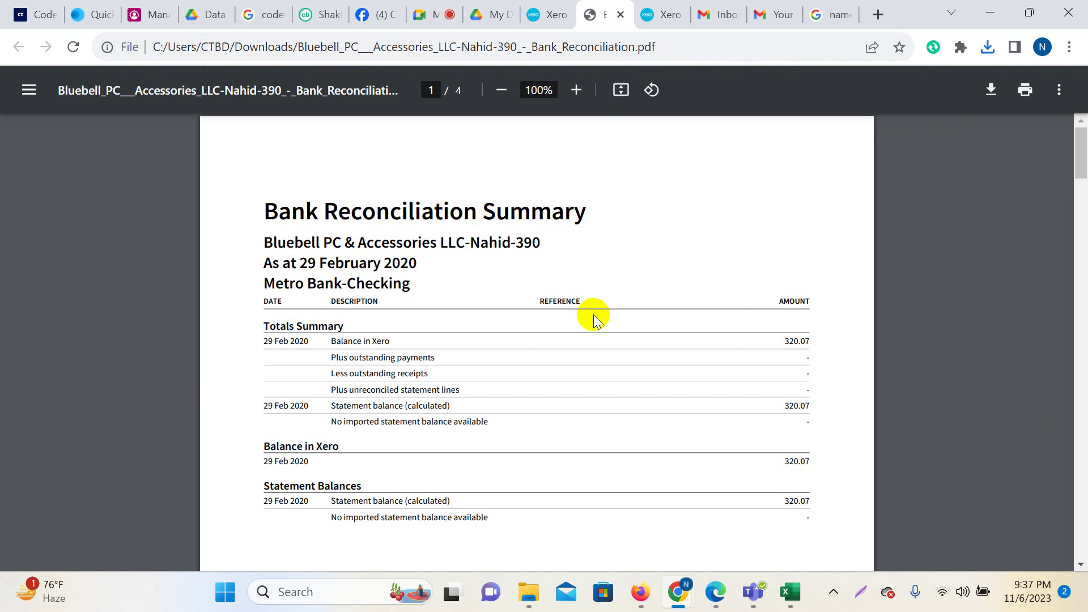
Review pages 1–4 of the PDF, highlighting the Balance in Xero and Statement Balances headings.
scroll(593, 315, "down", 3)
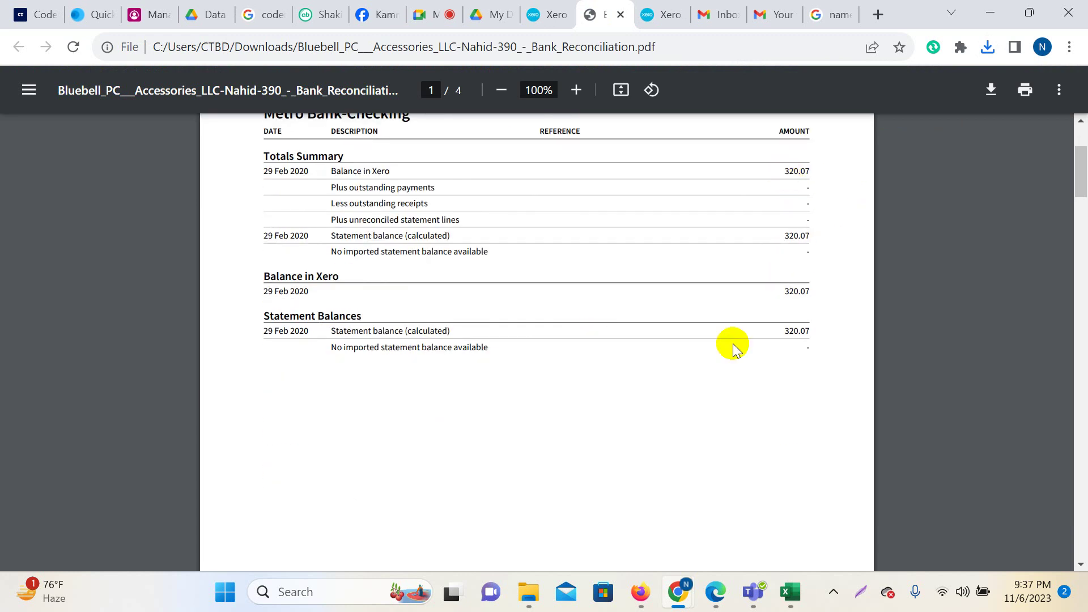
left_click_drag(264, 277, 347, 283)
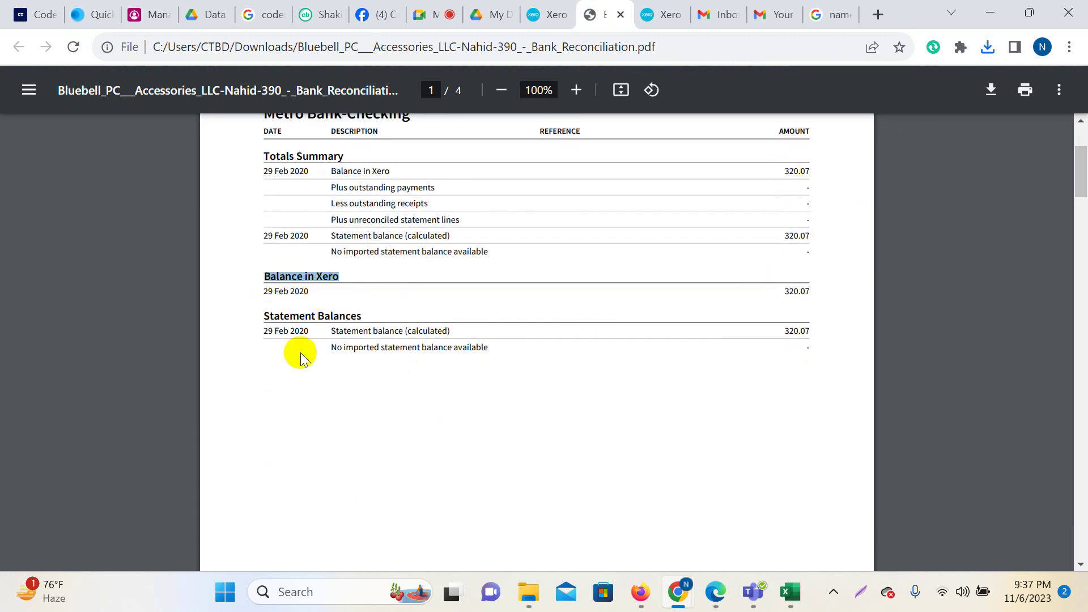
left_click_drag(265, 316, 812, 338)
scroll(801, 377, "down", 10)
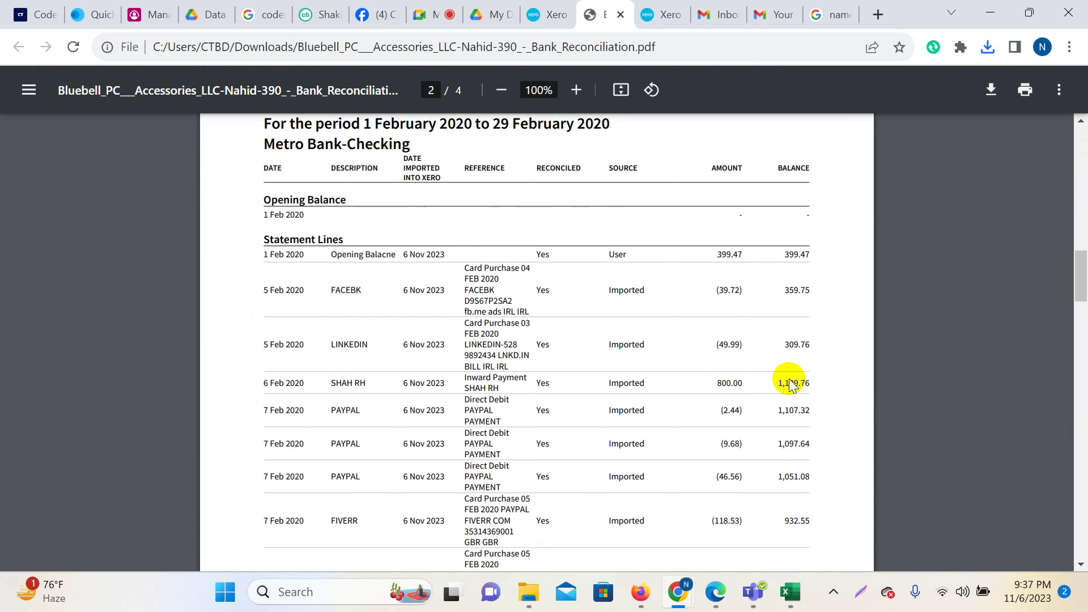
scroll(790, 384, "down", 15)
scroll(789, 378, "down", 8)
scroll(780, 359, "up", 10)
scroll(784, 356, "up", 4)
scroll(784, 356, "down", 6)
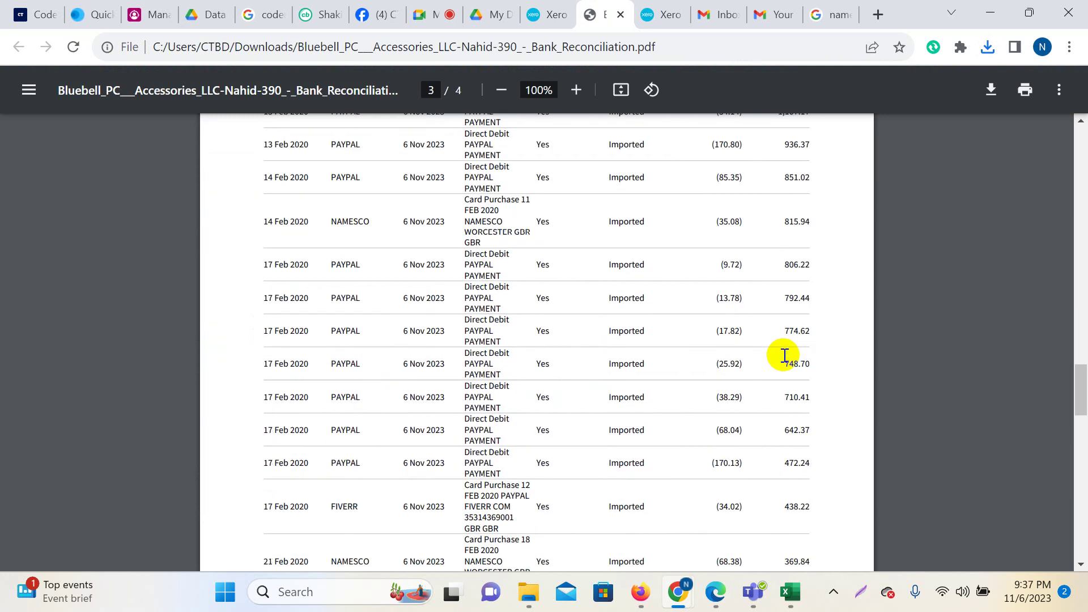
scroll(784, 355, "down", 1)
scroll(782, 355, "up", 5)
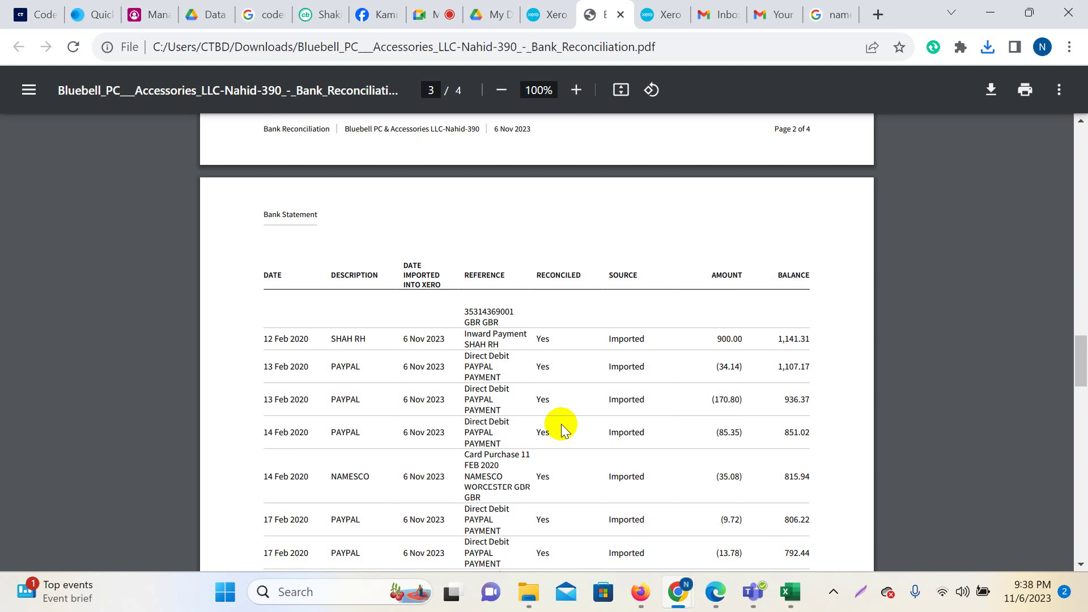
scroll(476, 401, "up", 13)
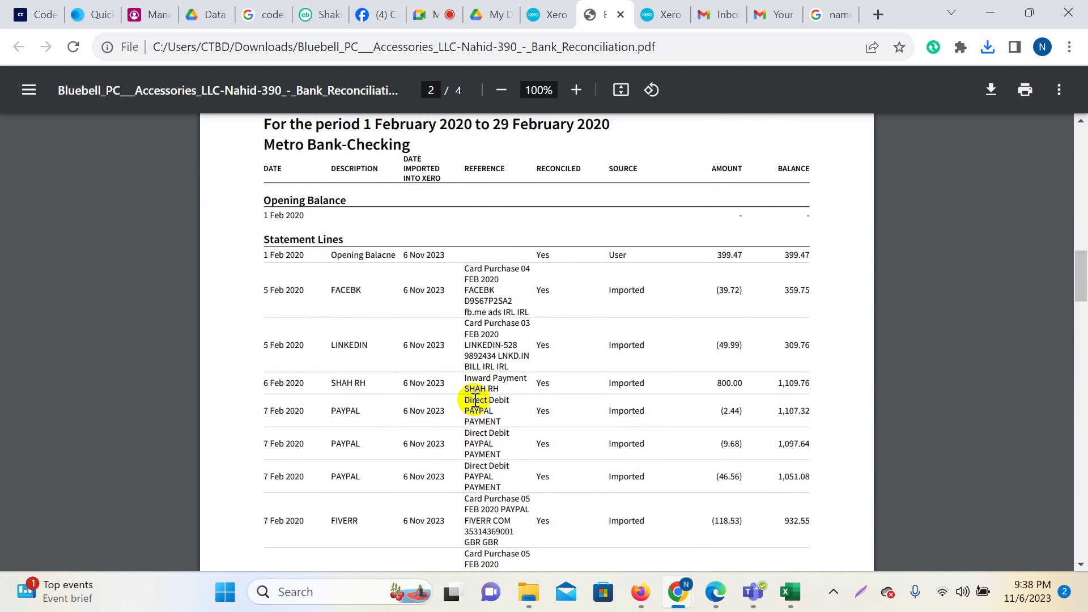
Back in Xero, box the outstanding payments and receipts lines in a screen capture, then discard it.
left_click(547, 15)
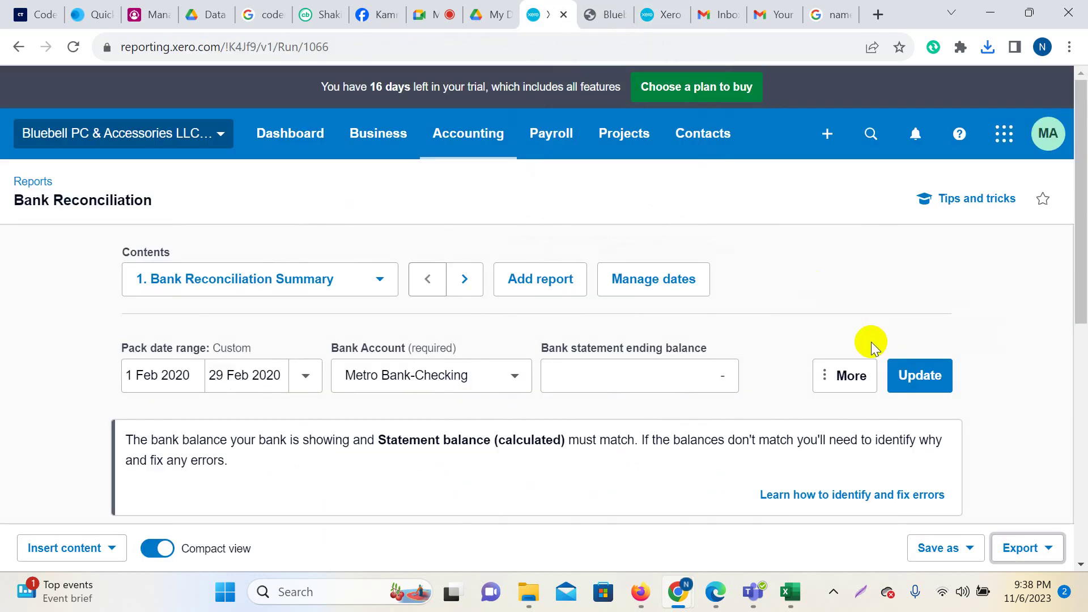
scroll(874, 347, "down", 5)
scroll(963, 315, "down", 3)
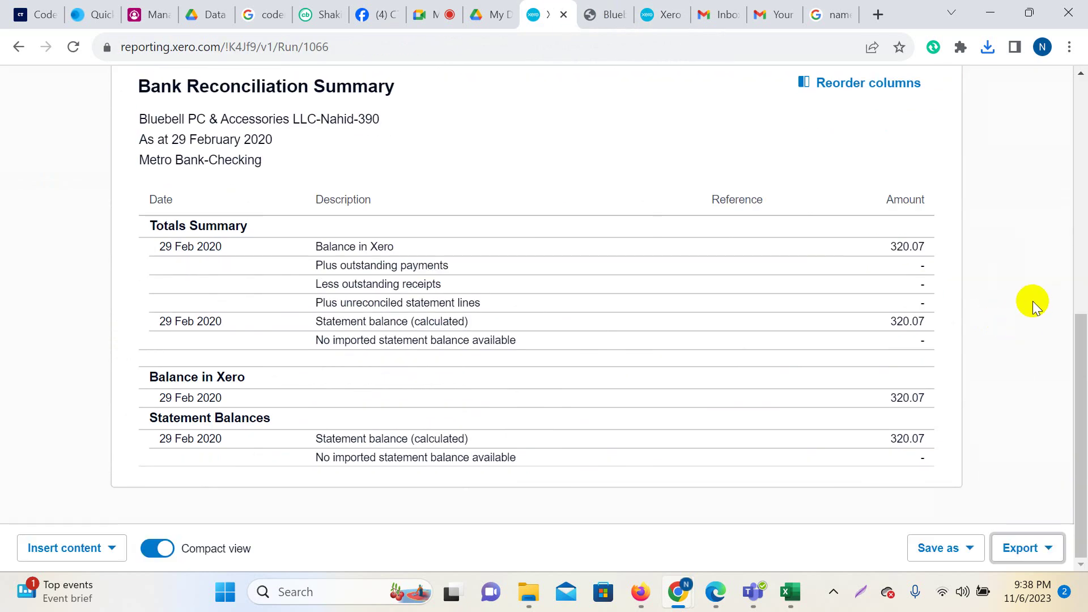
key("Print")
left_click_drag(0, 0, 1084, 593)
left_click(833, 464)
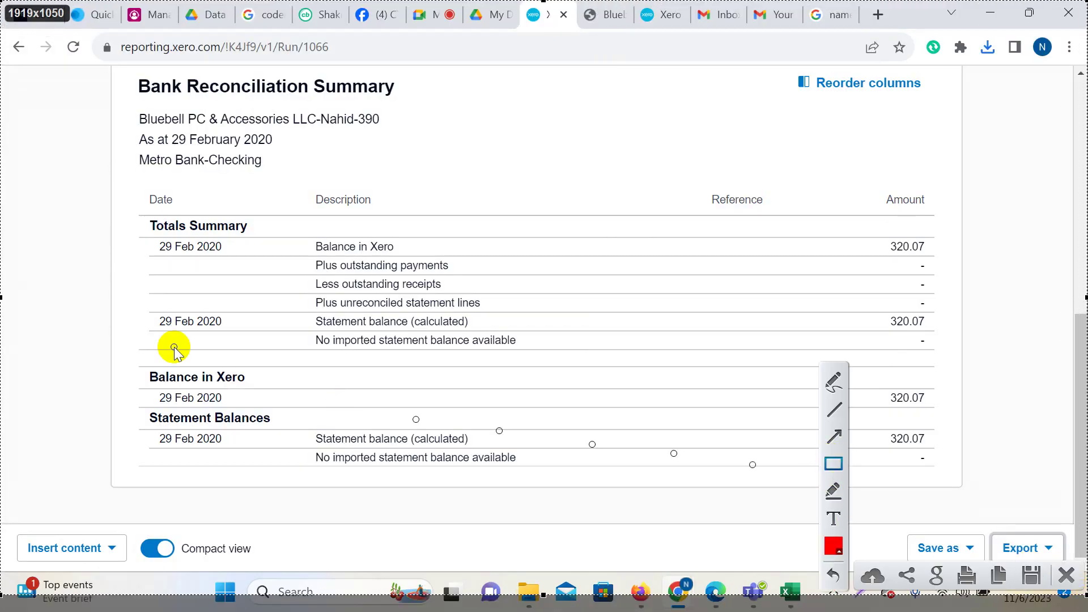
left_click_drag(301, 251, 485, 277)
left_click_drag(302, 269, 494, 295)
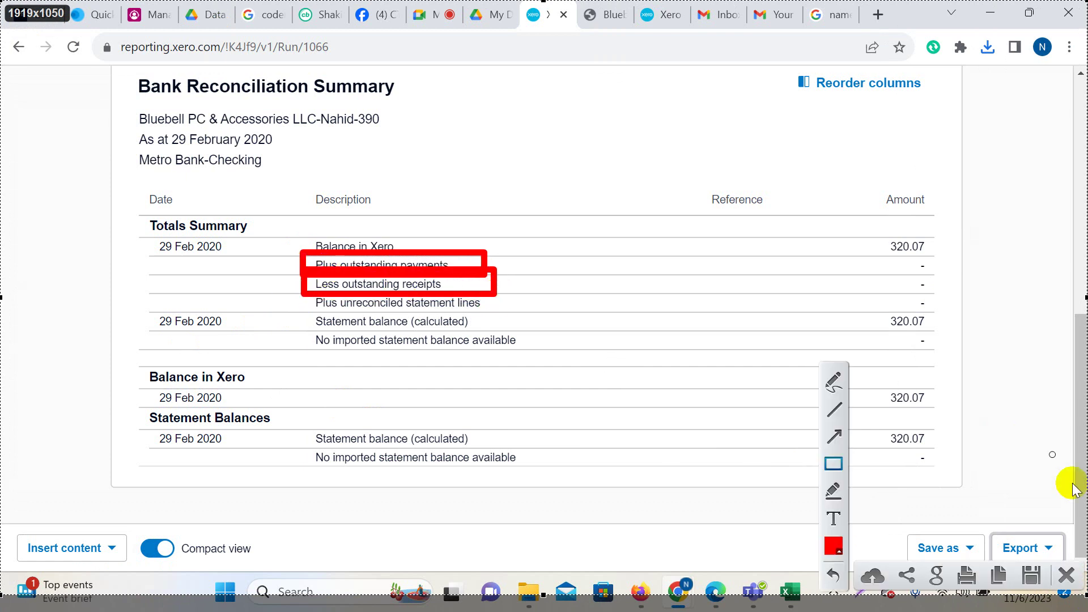
left_click(1066, 575)
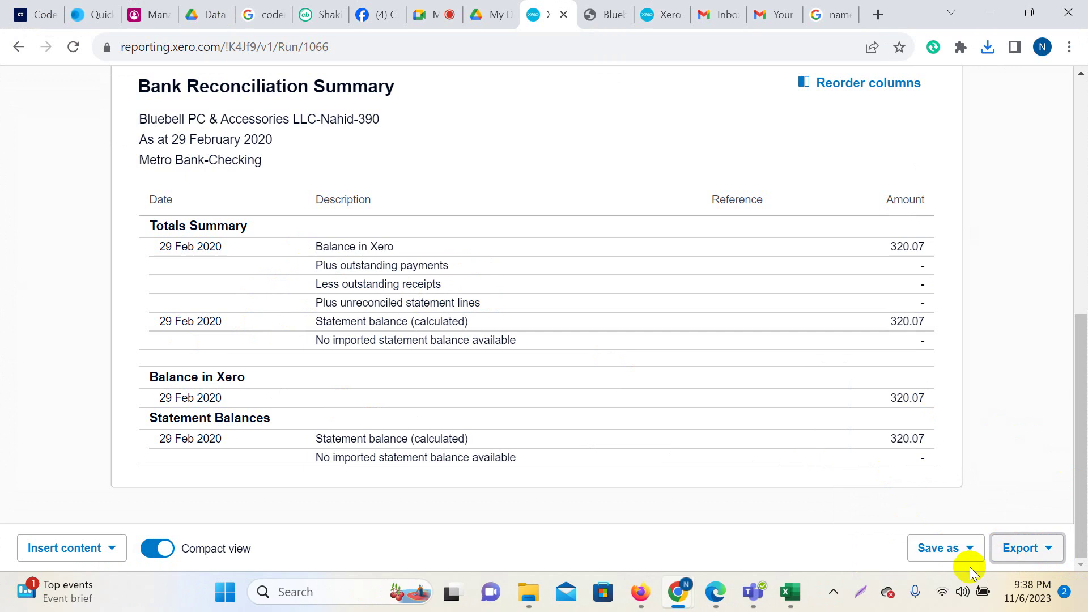
Highlight the outstanding lines, calculated statement balance and both 320.07 amounts, then switch to Meet.
left_click_drag(315, 262, 453, 265)
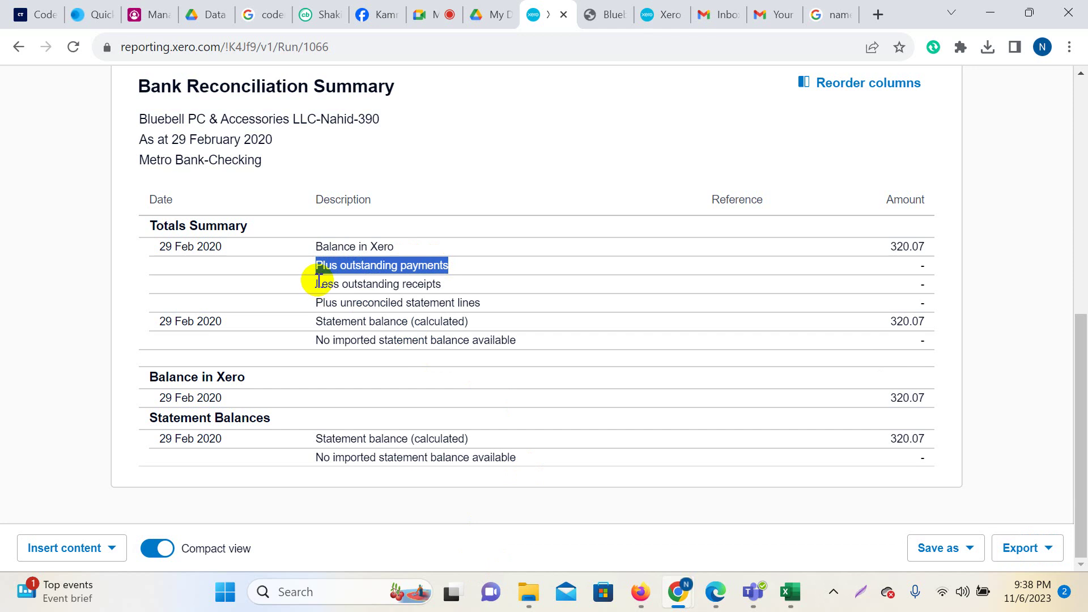
left_click_drag(316, 283, 462, 287)
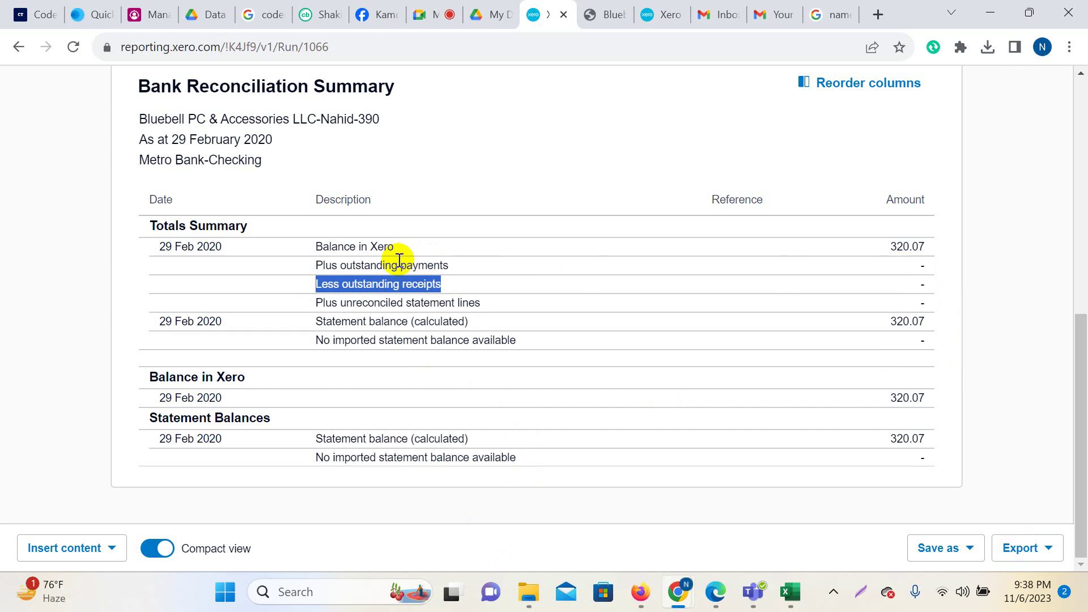
left_click_drag(428, 265, 440, 266)
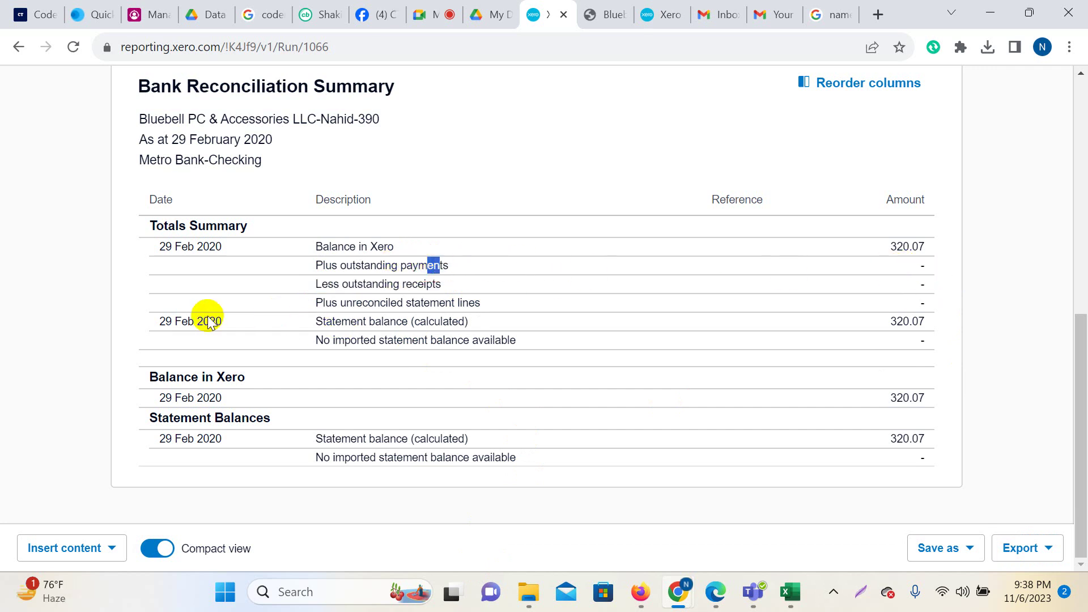
left_click_drag(316, 321, 487, 327)
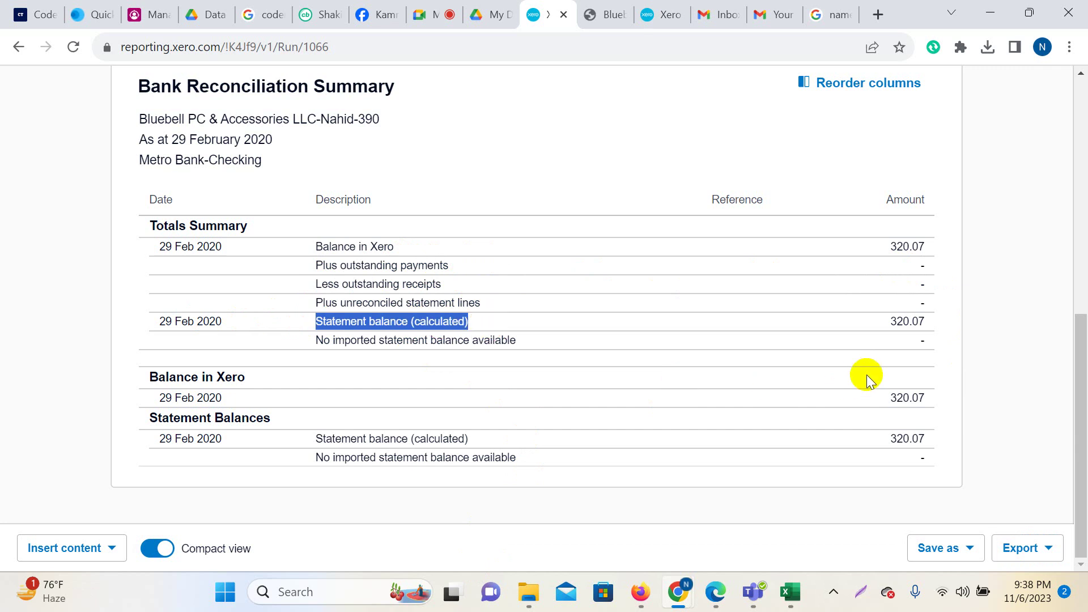
left_click_drag(891, 322, 926, 329)
left_click_drag(893, 244, 925, 248)
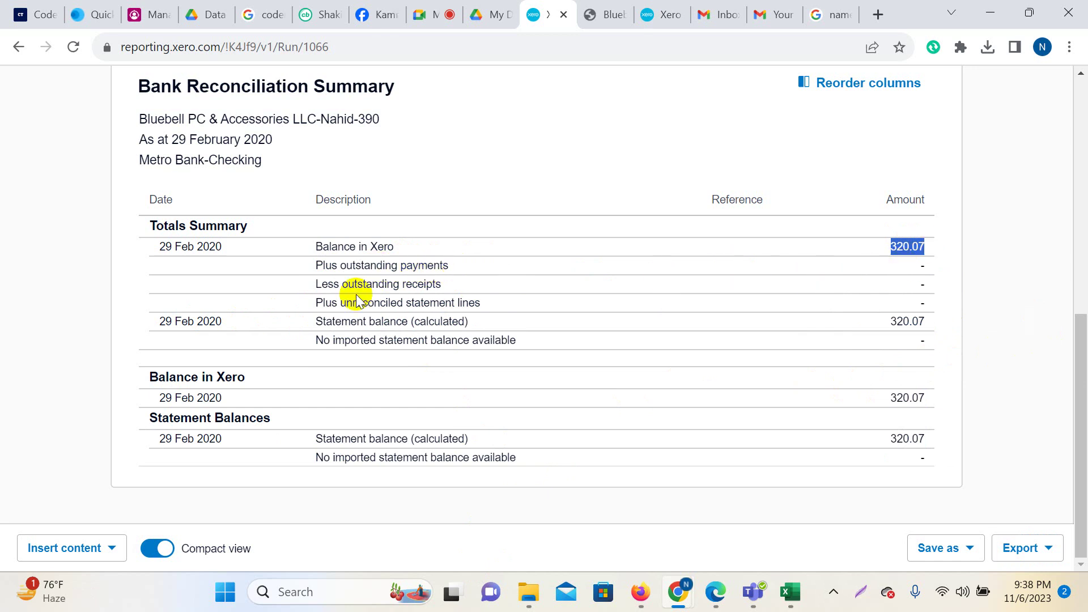
left_click(434, 14)
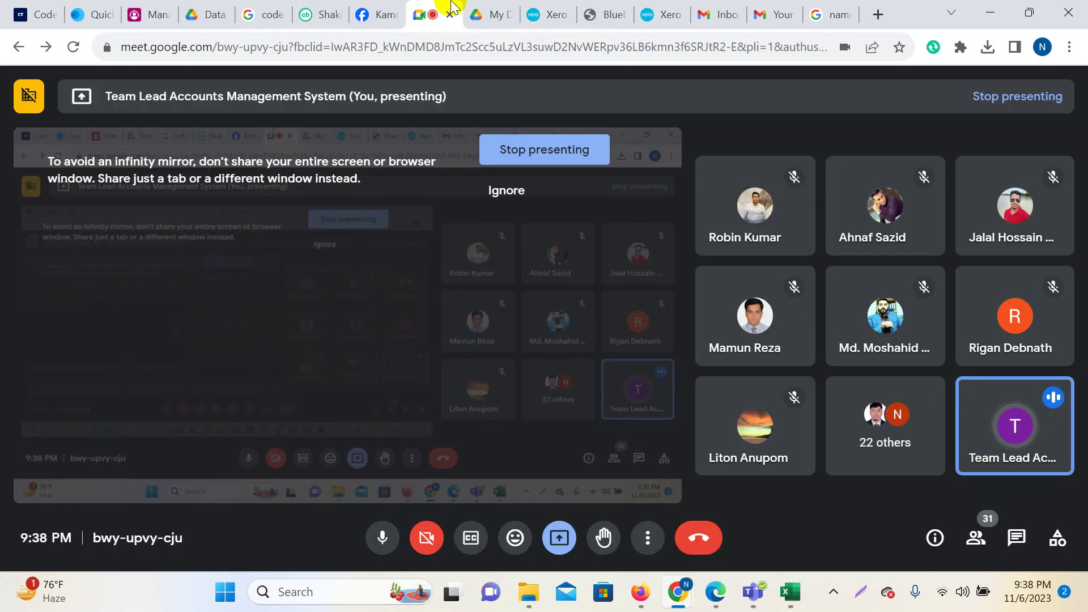
Bring Xero's Bank Reconciliation Summary back in front and clear the text highlight.
left_click(544, 14)
left_click(1017, 240)
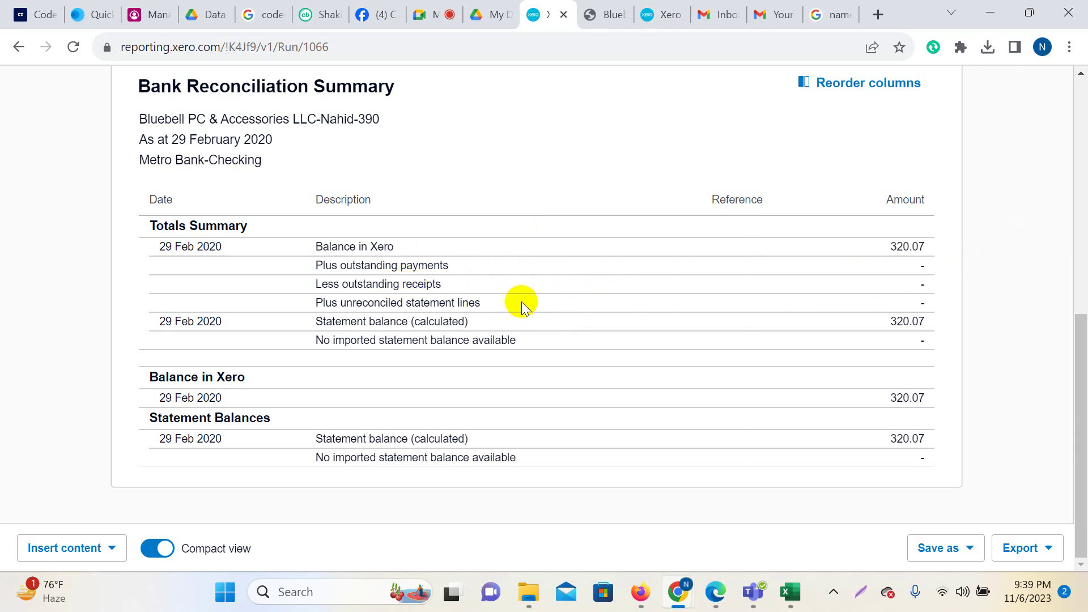
Highlight the Balance in Xero, outstanding payments/receipts and calculated statement balance lines with their 320.07 amounts.
left_click_drag(892, 247, 919, 248)
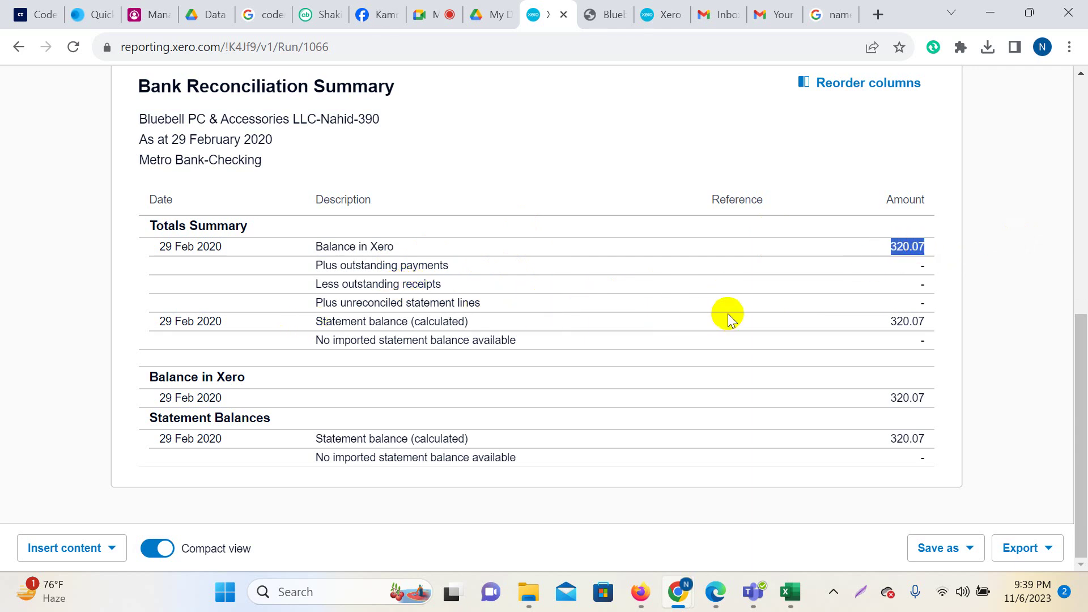
left_click_drag(311, 283, 444, 284)
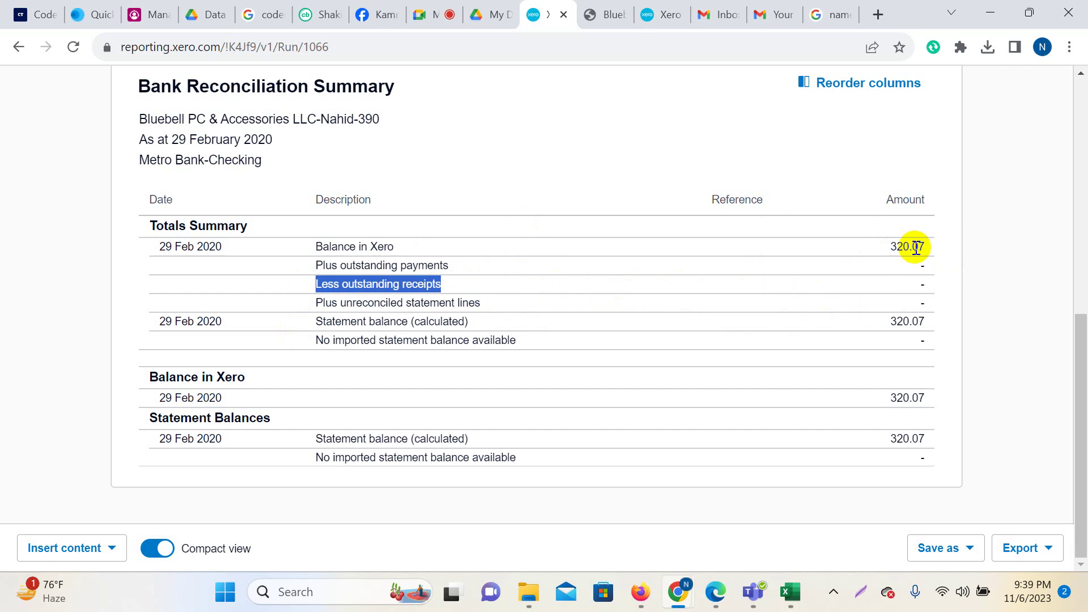
left_click_drag(315, 264, 456, 268)
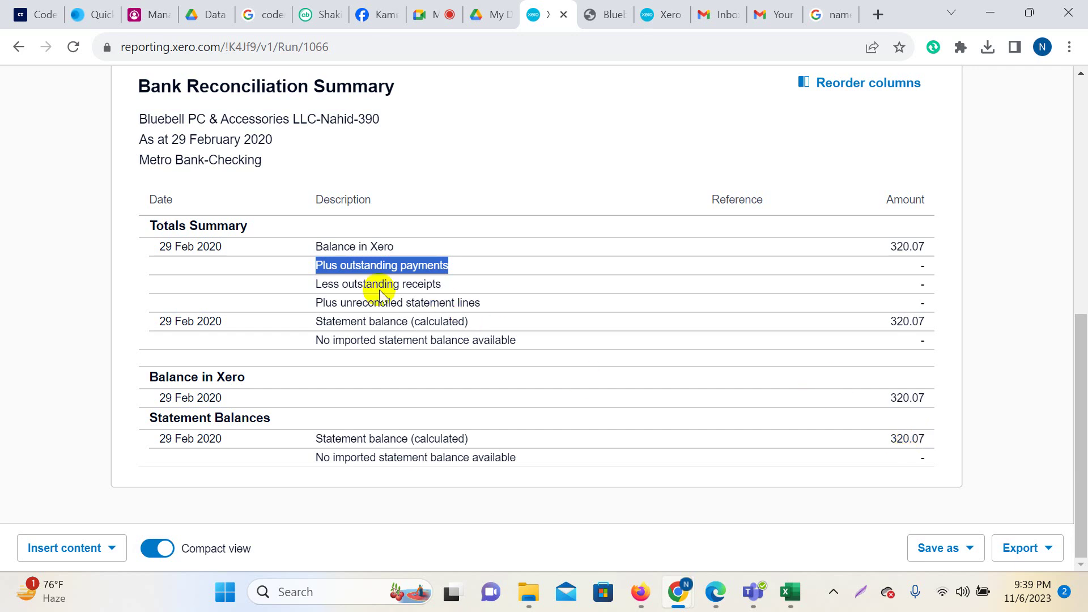
left_click_drag(316, 247, 412, 249)
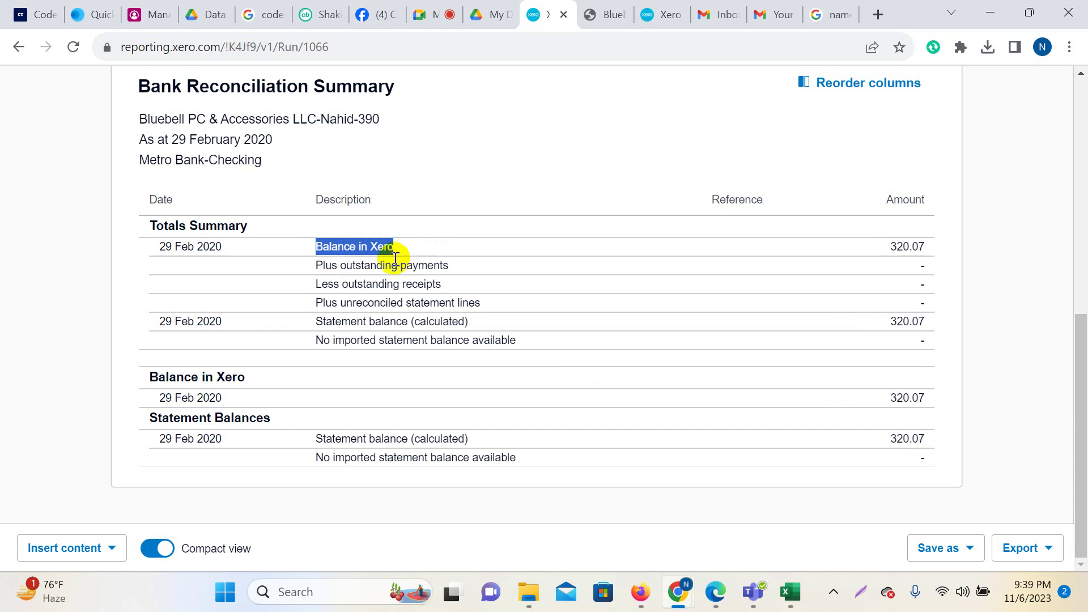
left_click_drag(341, 266, 440, 267)
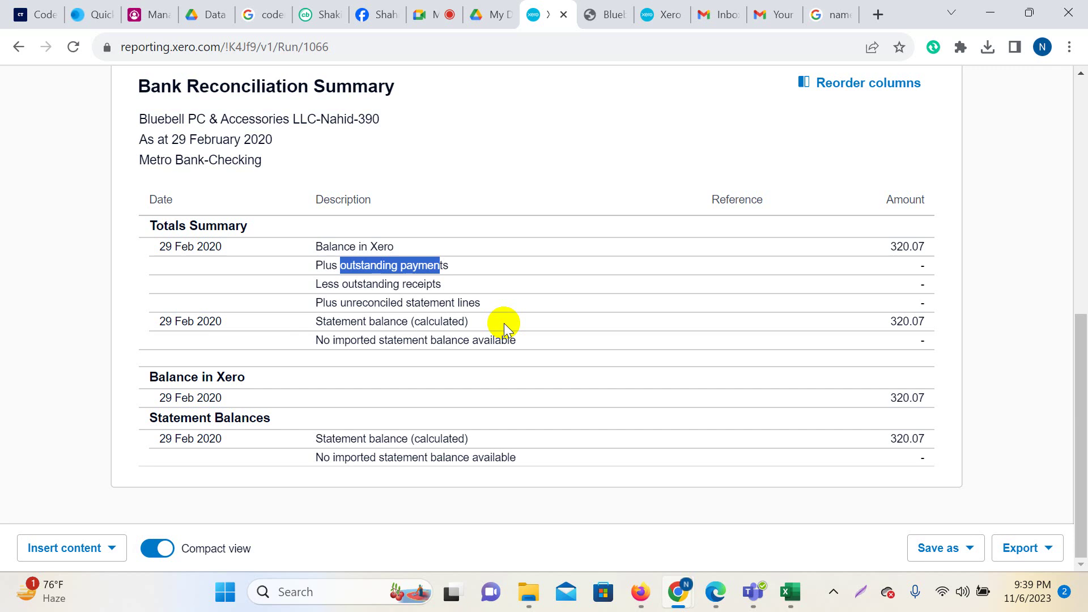
left_click_drag(316, 322, 475, 332)
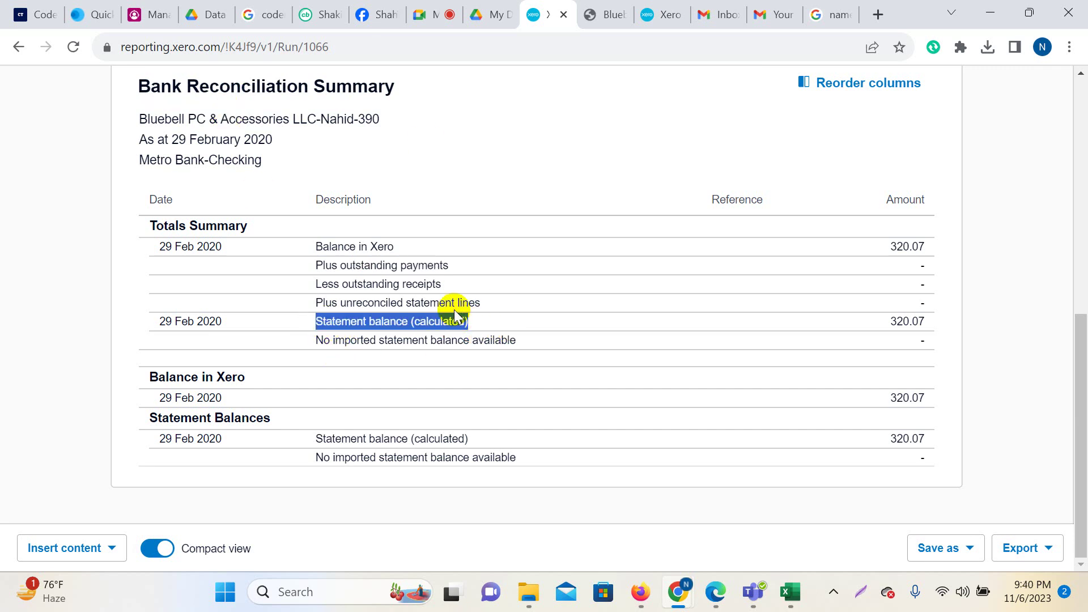
left_click_drag(892, 321, 917, 321)
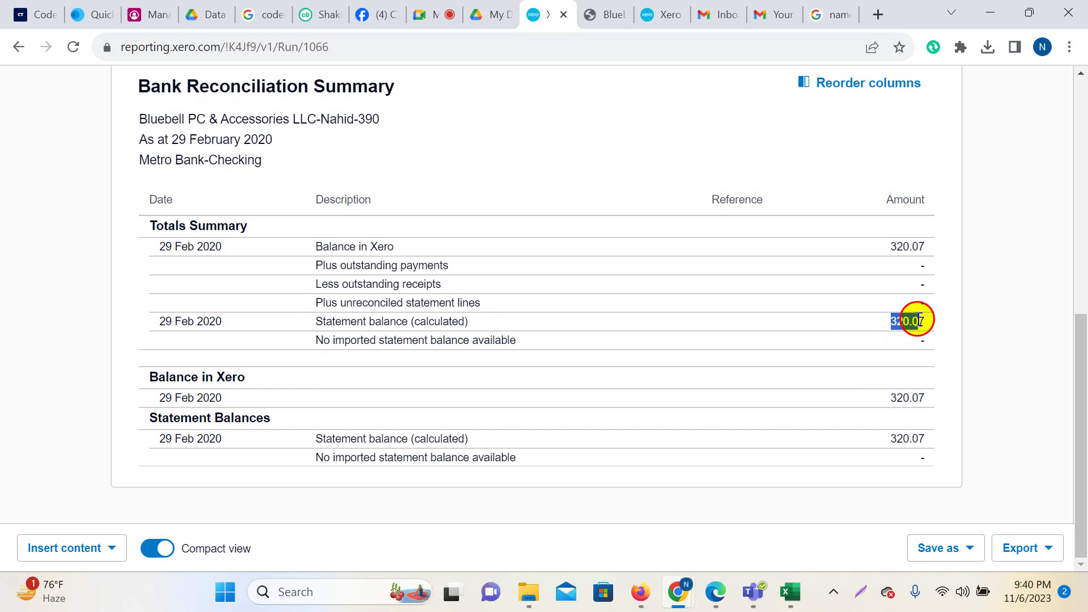
left_click_drag(892, 247, 922, 244)
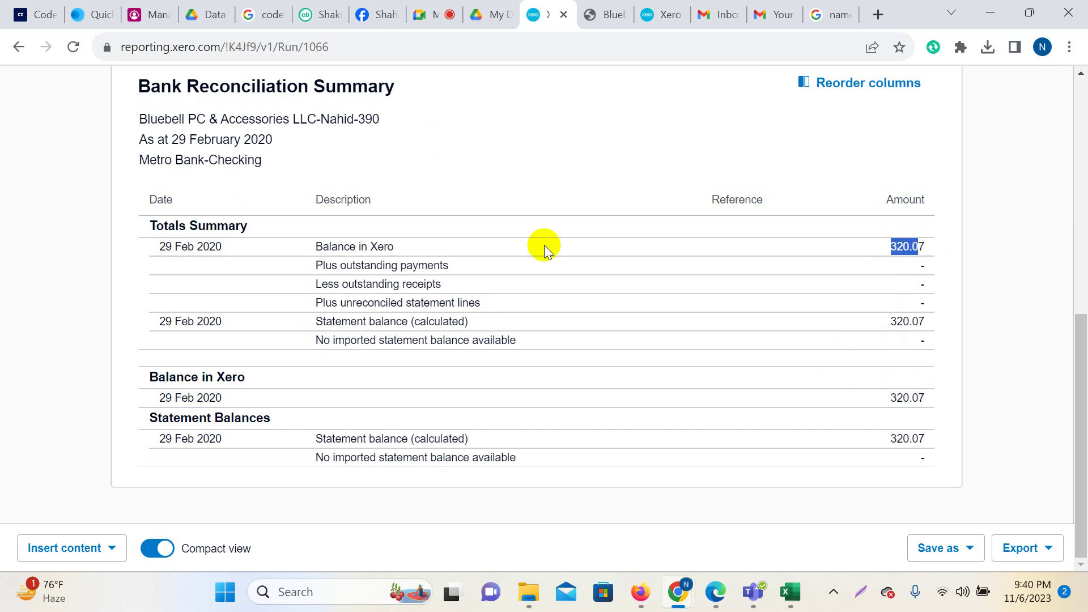
left_click_drag(310, 264, 450, 271)
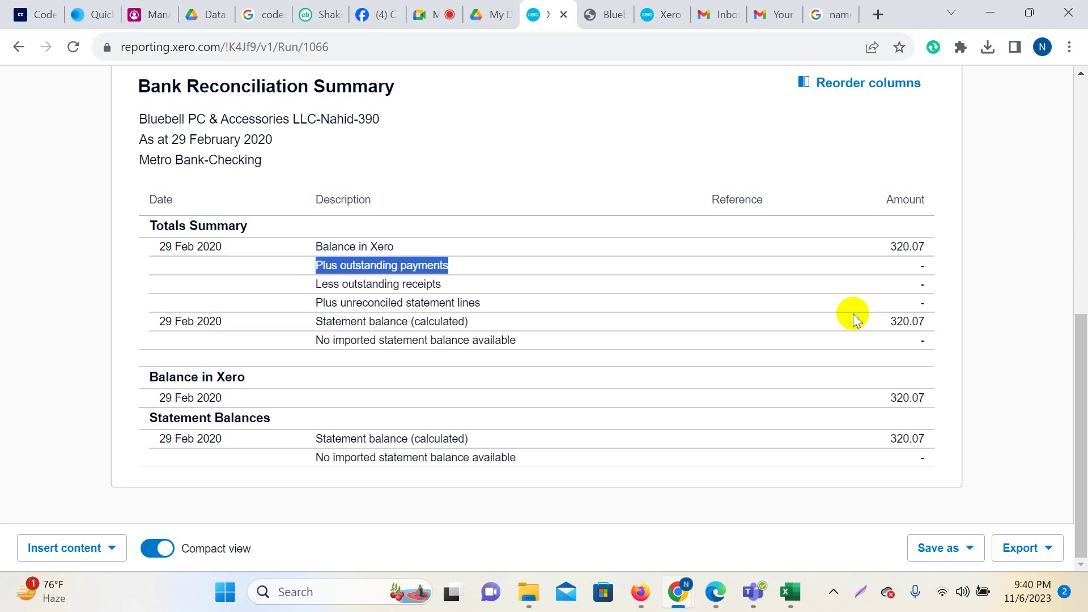
In the Google Meet call, mute a participant for everyone.
left_click(427, 14)
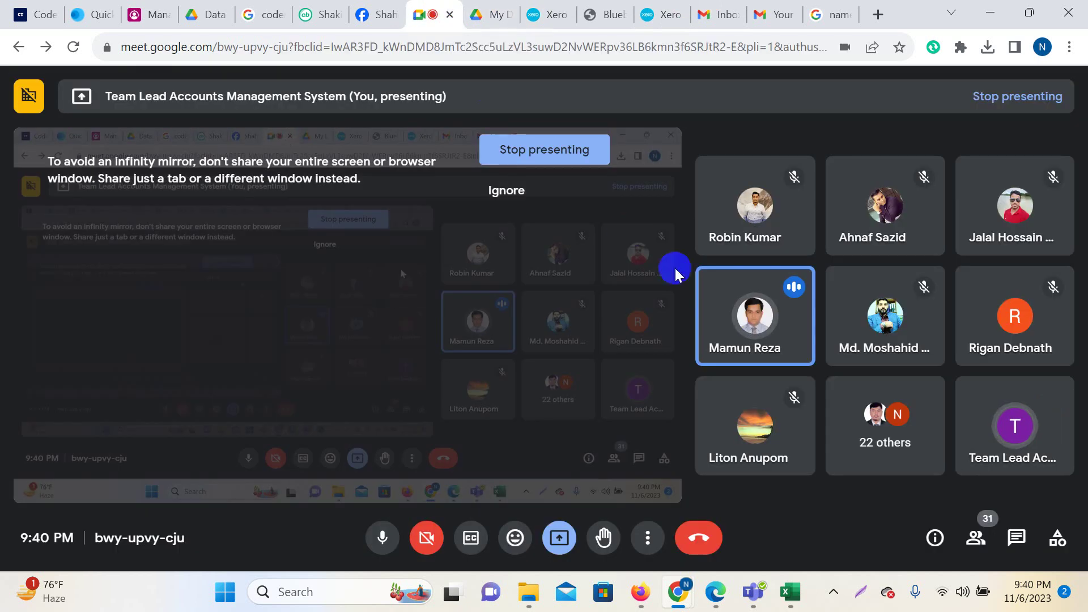
left_click(761, 320)
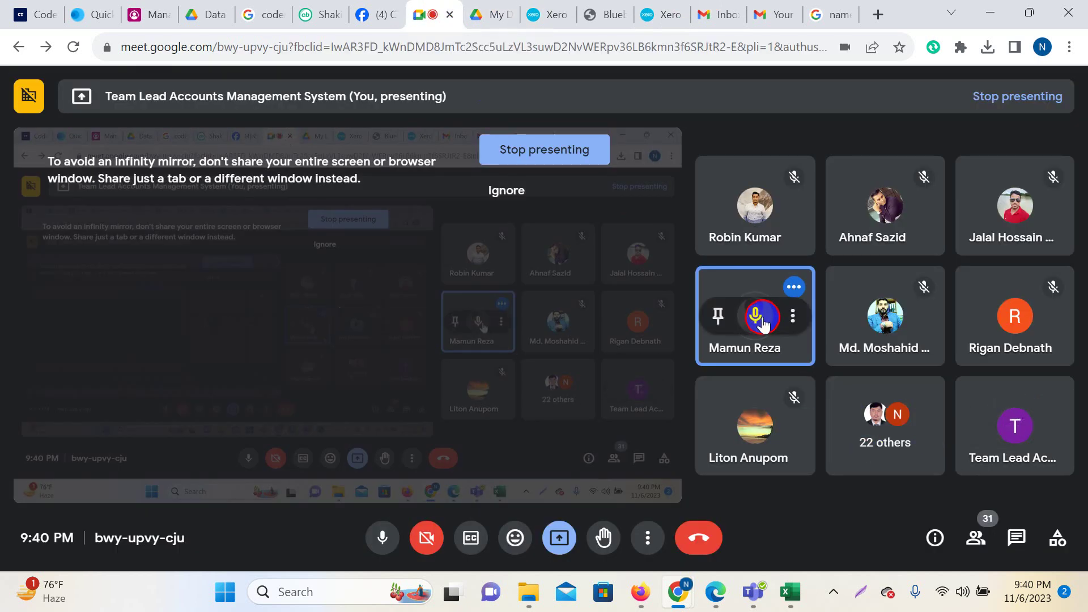
left_click(692, 348)
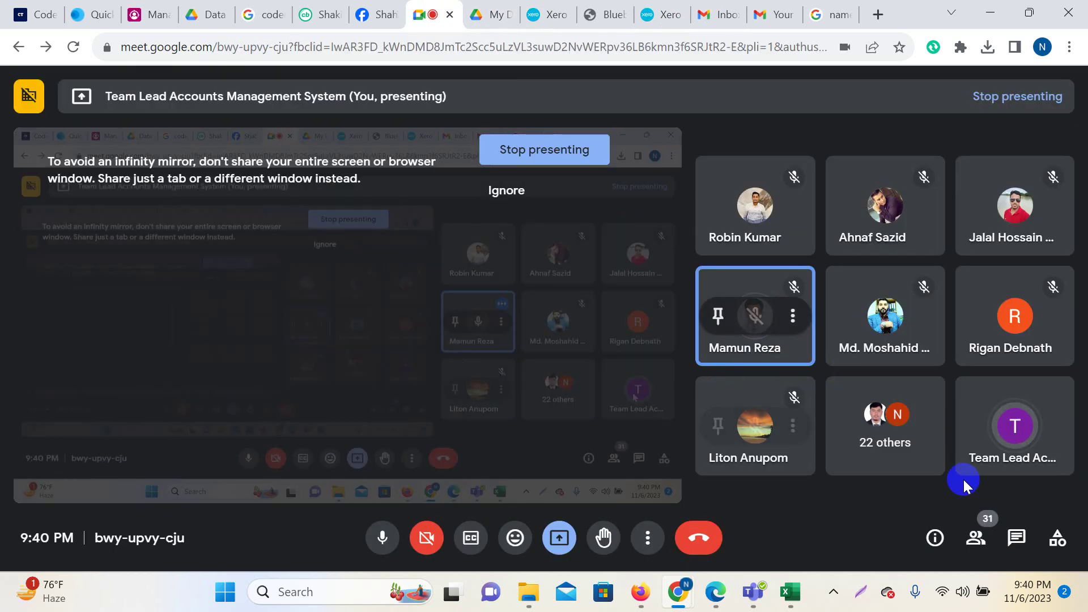
left_click(543, 14)
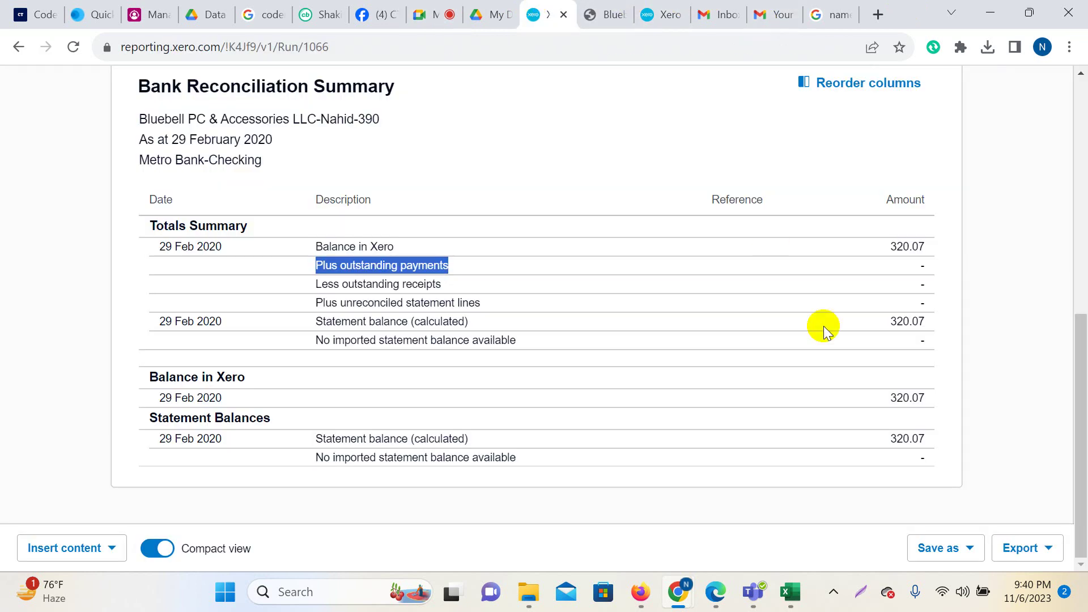
left_click_drag(316, 303, 492, 306)
left_click_drag(354, 284, 484, 288)
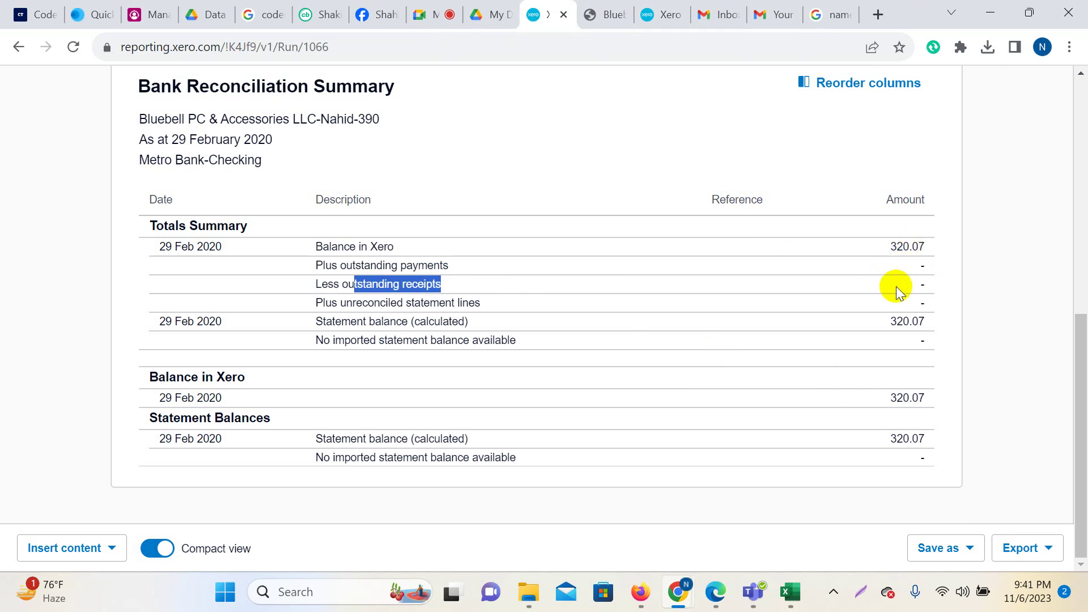
left_click(401, 285)
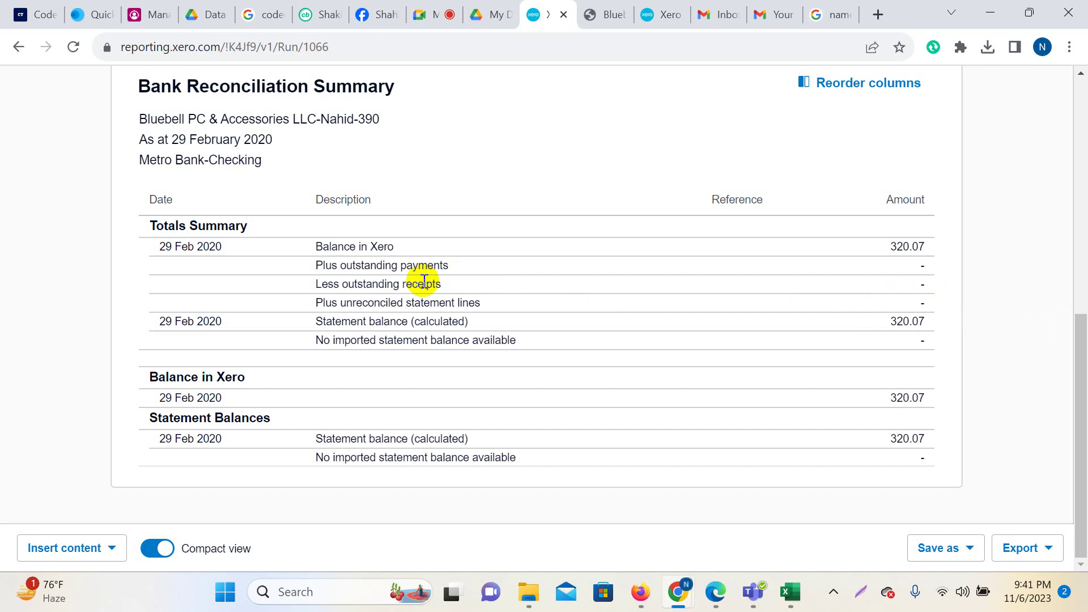
left_click_drag(322, 284, 433, 292)
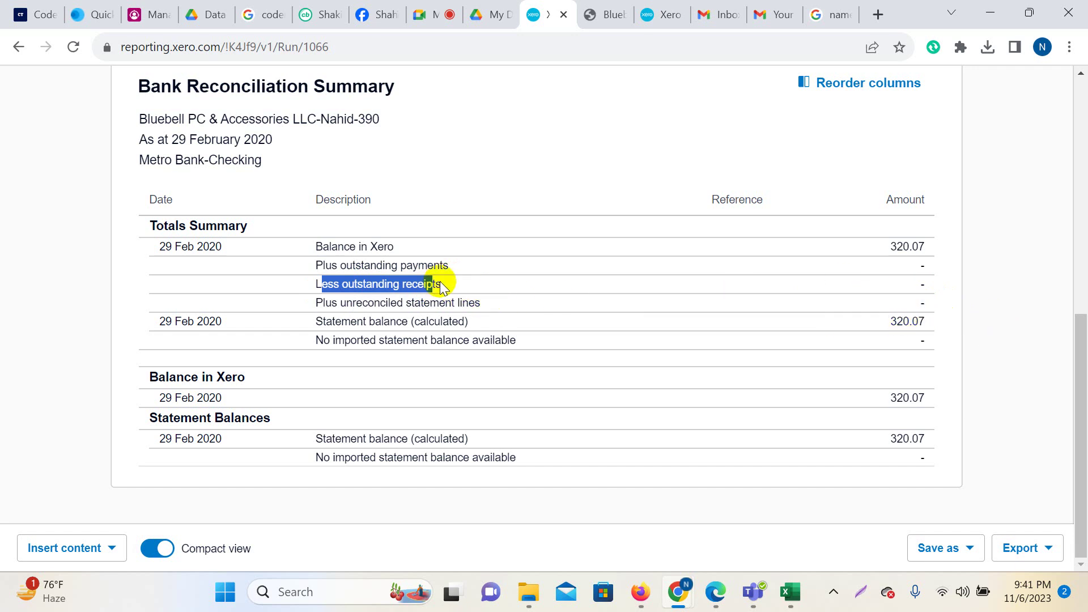
left_click(426, 280)
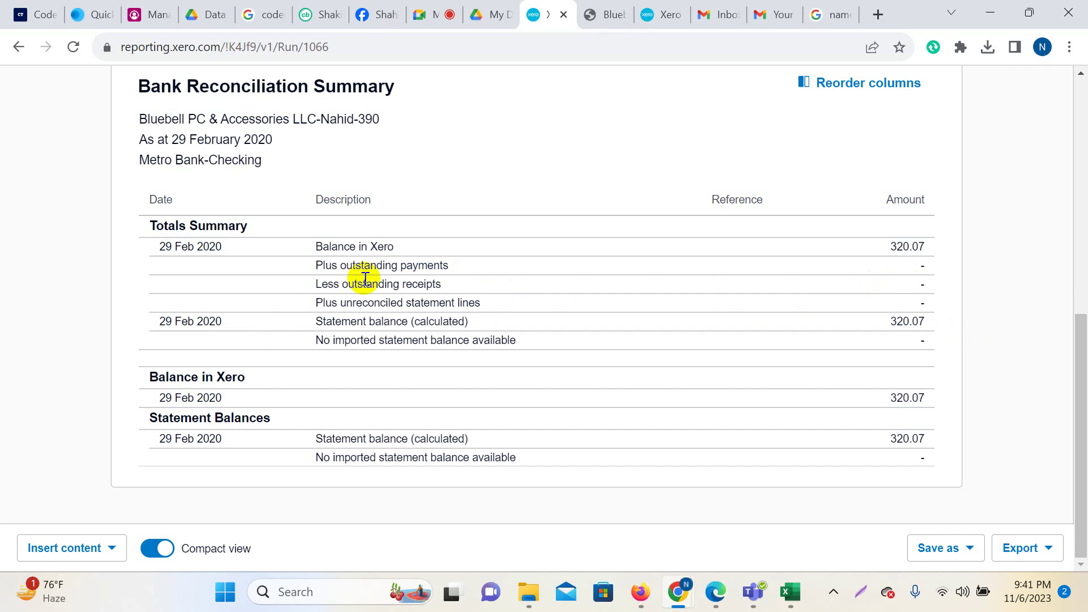
left_click_drag(323, 281, 454, 282)
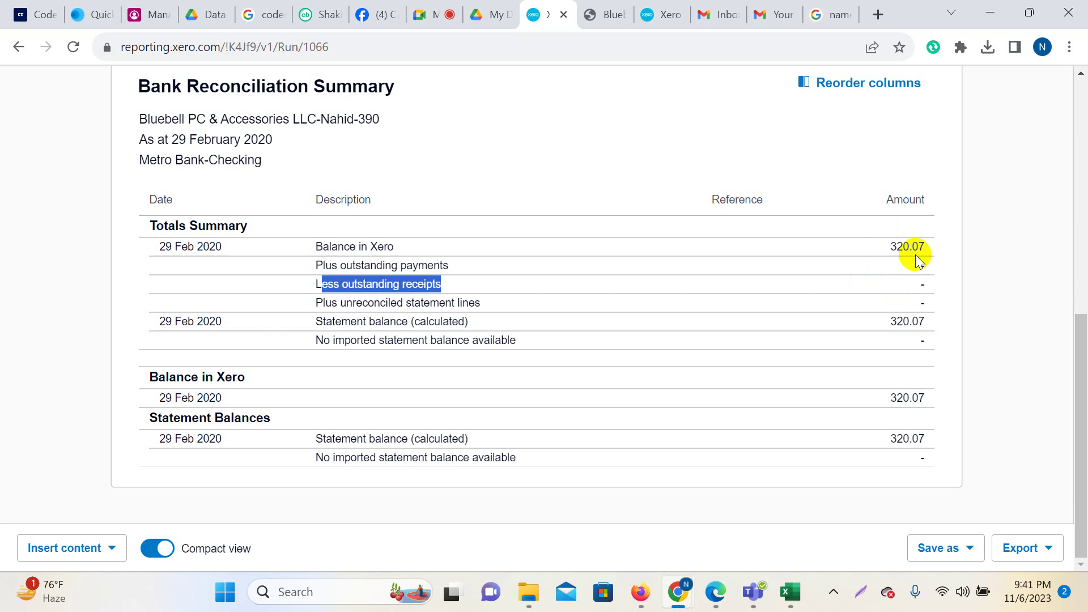
left_click_drag(891, 246, 913, 247)
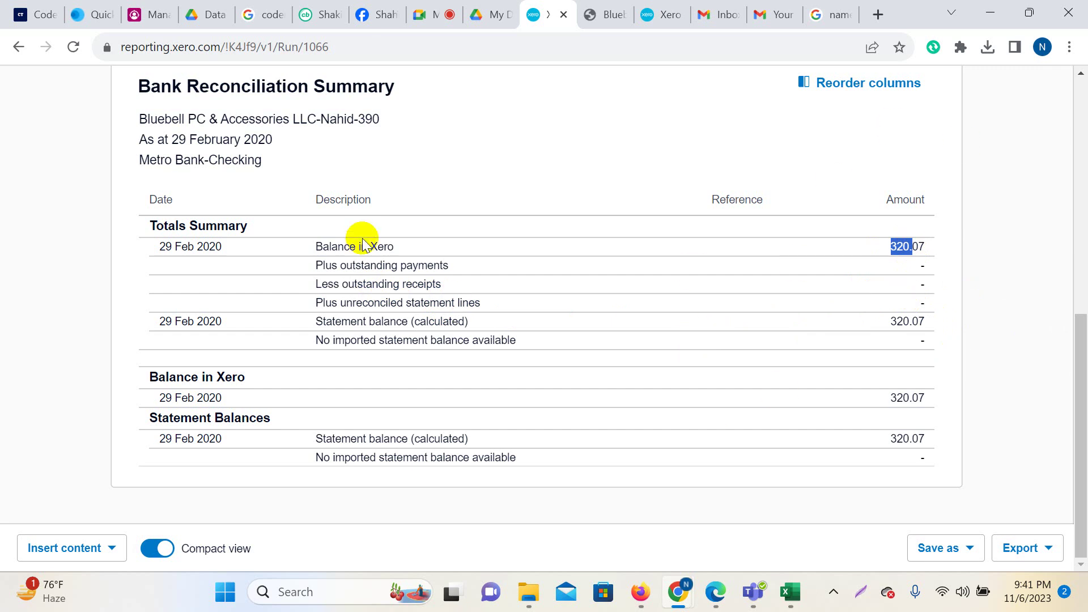
left_click(1025, 311)
scroll(1027, 310, "up", 5)
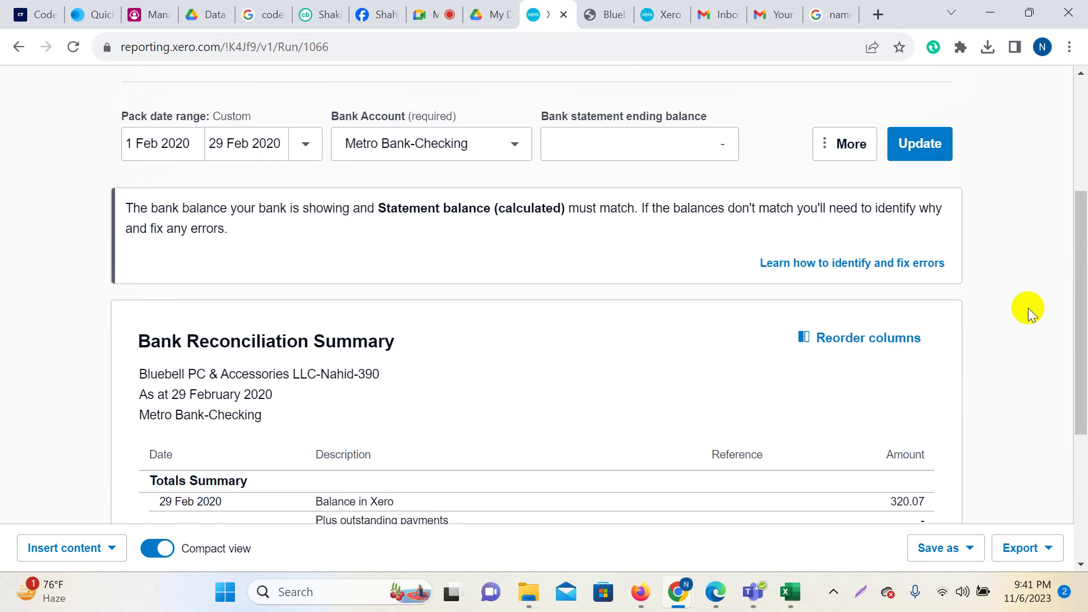
scroll(637, 306, "up", 4)
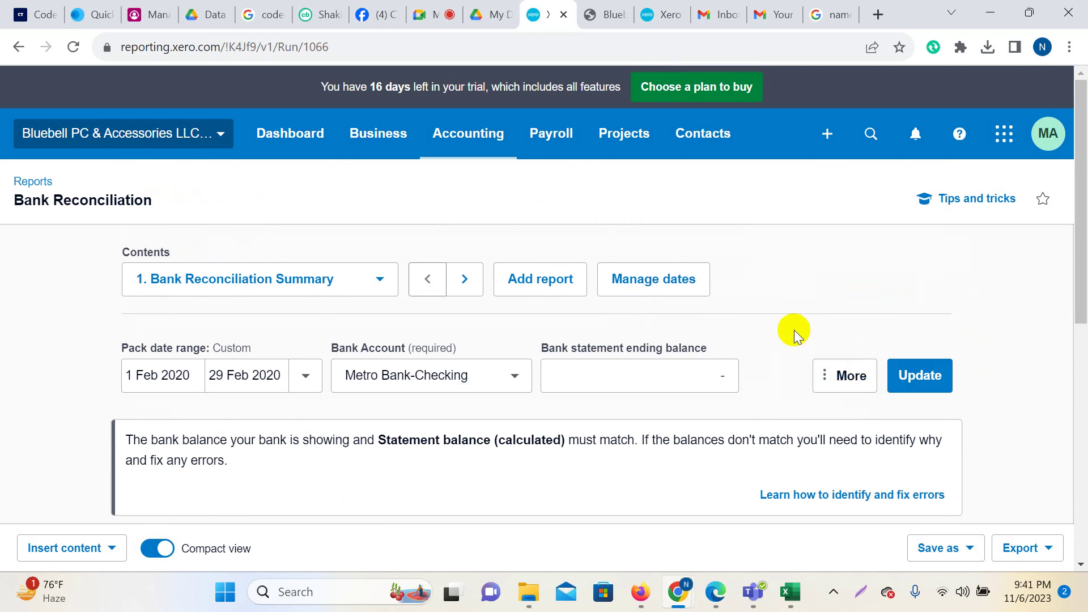
left_click(29, 187)
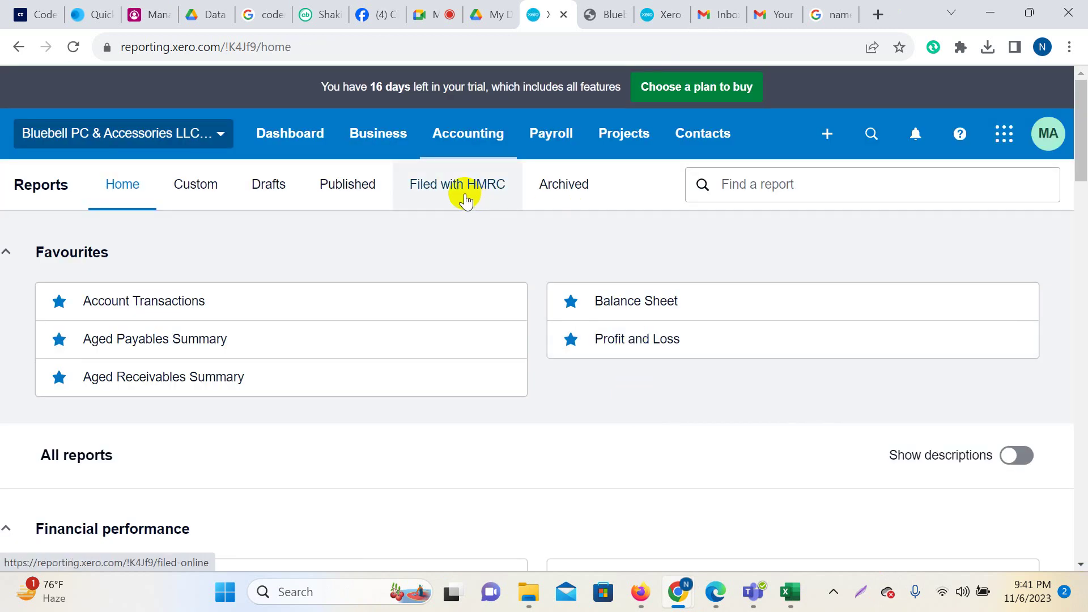
left_click(469, 139)
left_click(480, 187)
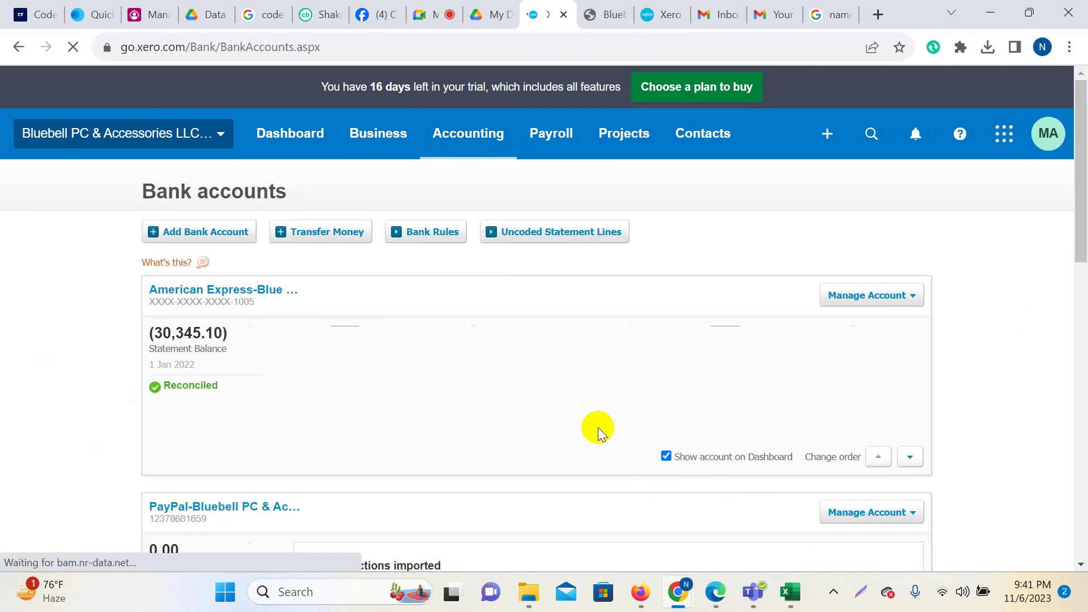
scroll(594, 427, "down", 5)
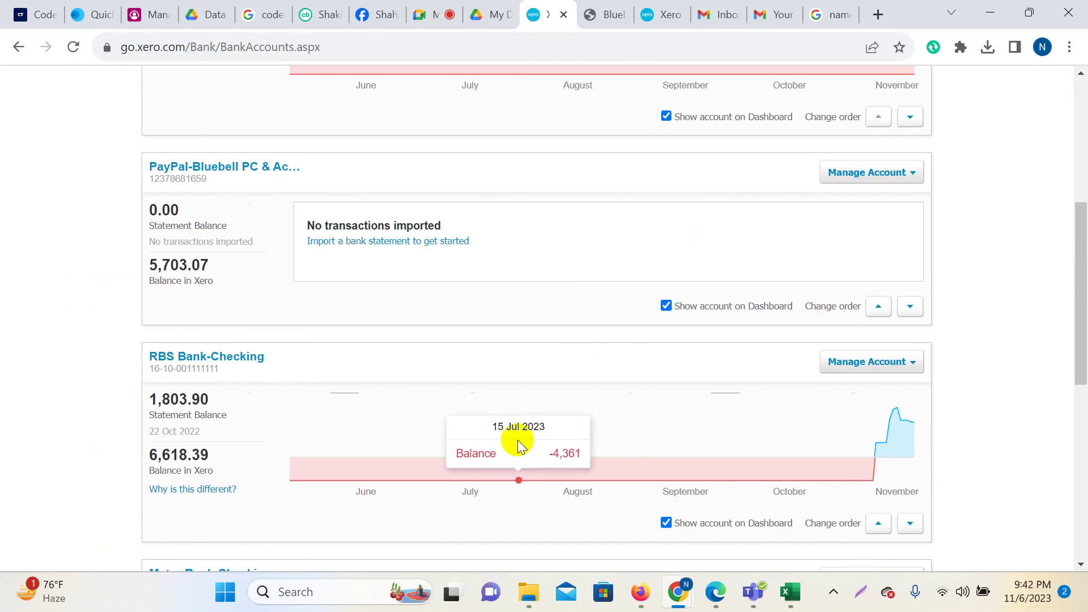
scroll(442, 432, "down", 4)
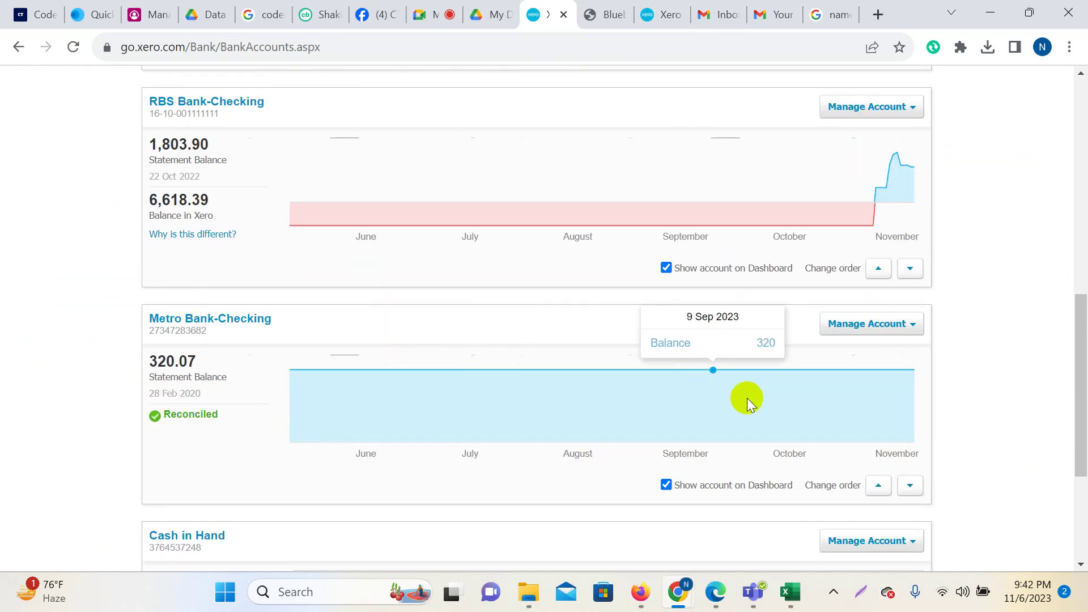
scroll(984, 437, "down", 1)
scroll(975, 414, "down", 2)
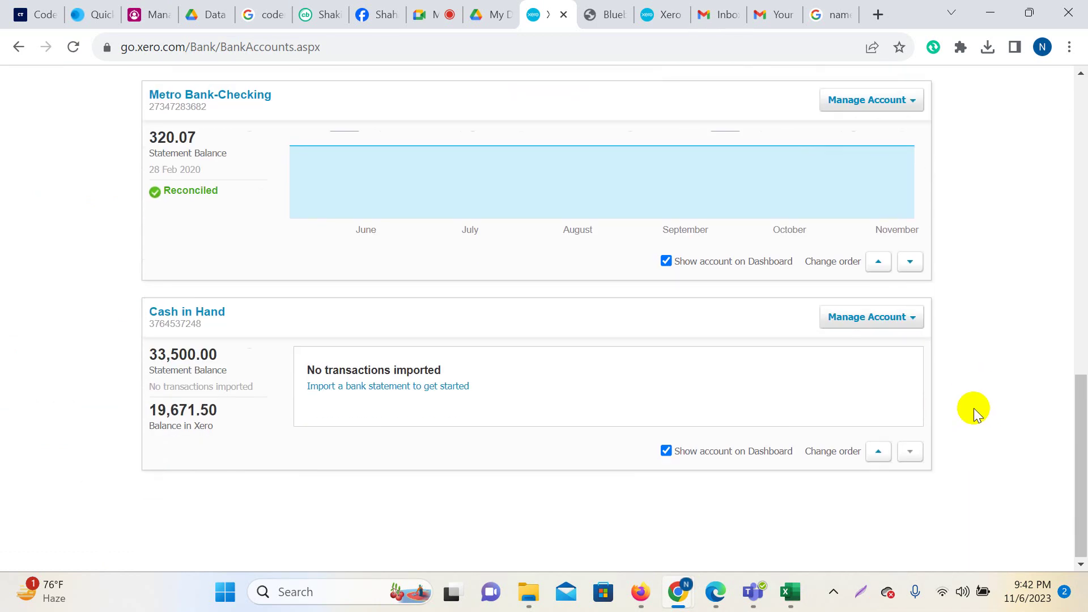
scroll(975, 412, "up", 1)
scroll(974, 407, "up", 1)
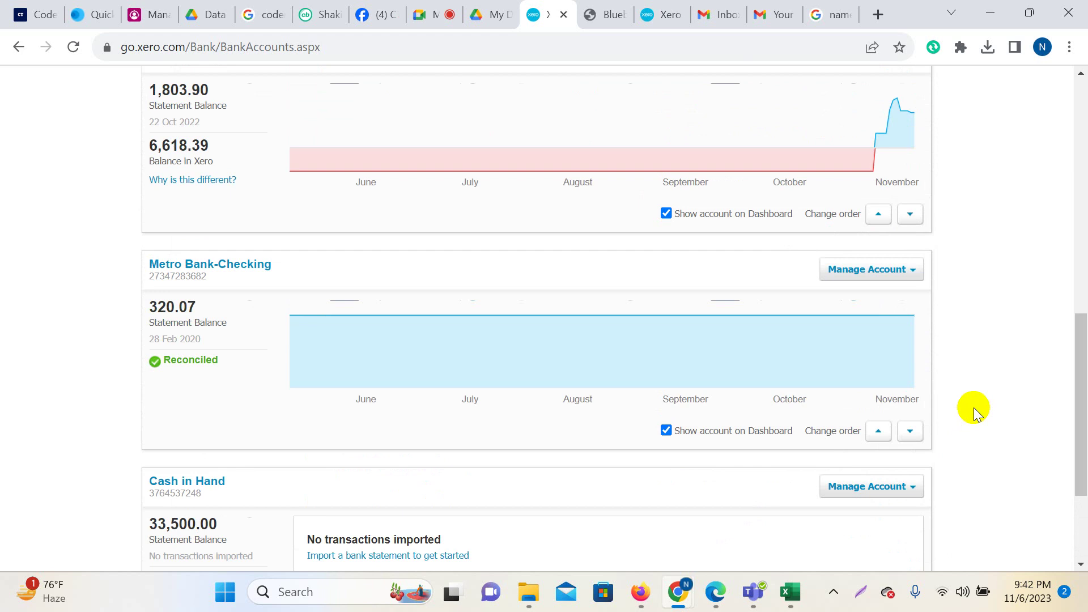
scroll(974, 406, "up", 1)
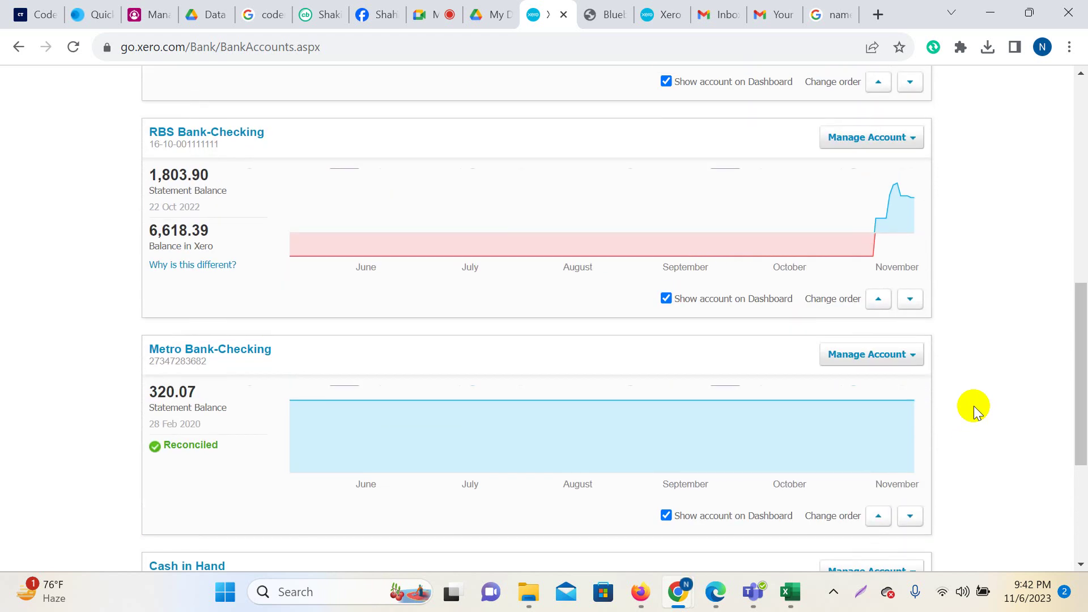
left_click(586, 420)
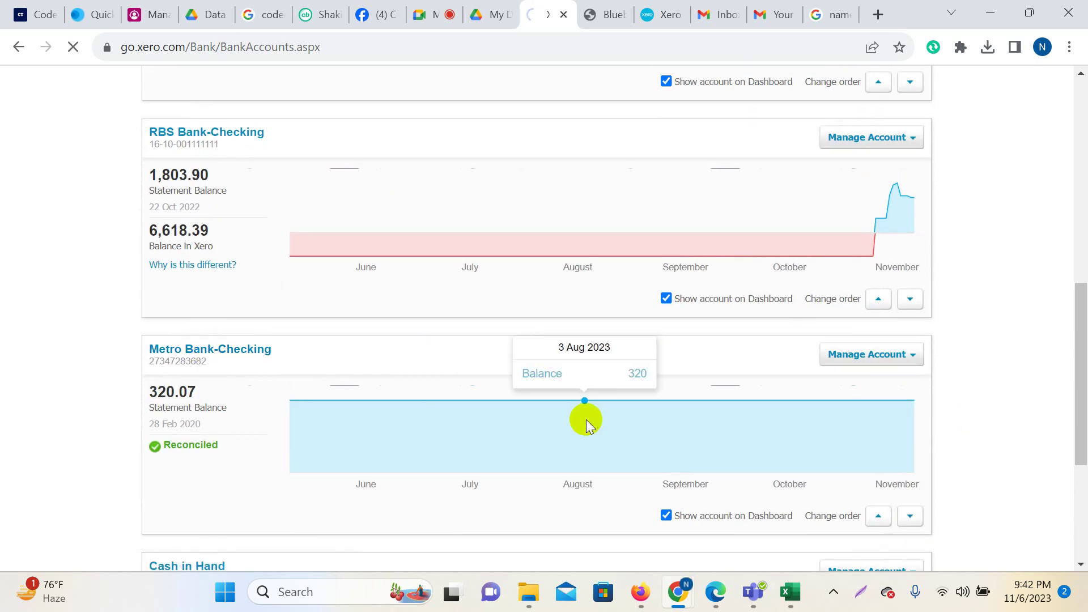
scroll(668, 356, "down", 4)
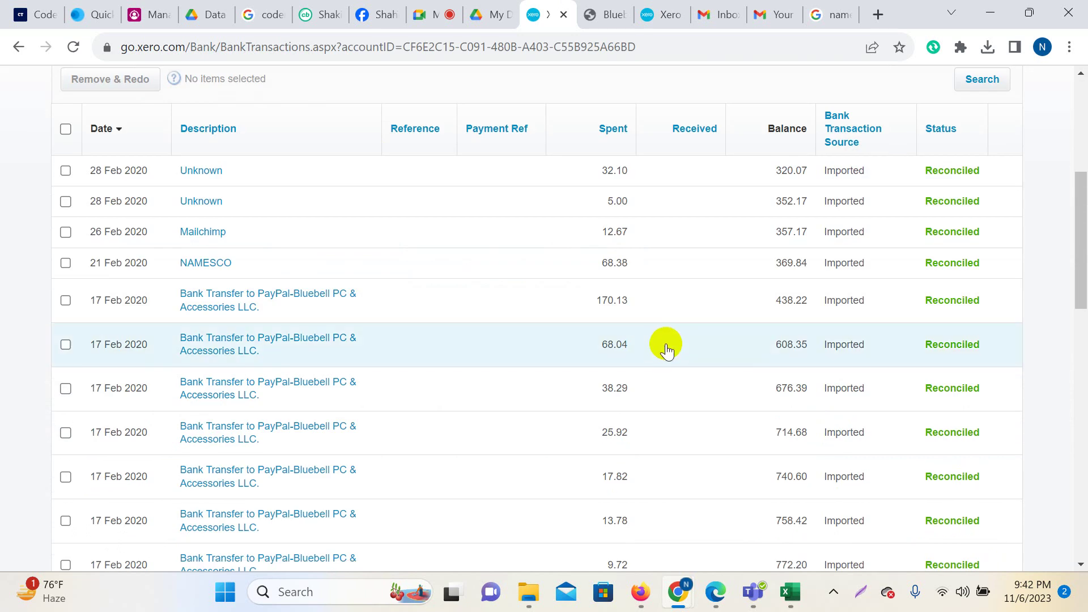
scroll(665, 347, "up", 1)
scroll(664, 344, "up", 3)
scroll(529, 281, "down", 4)
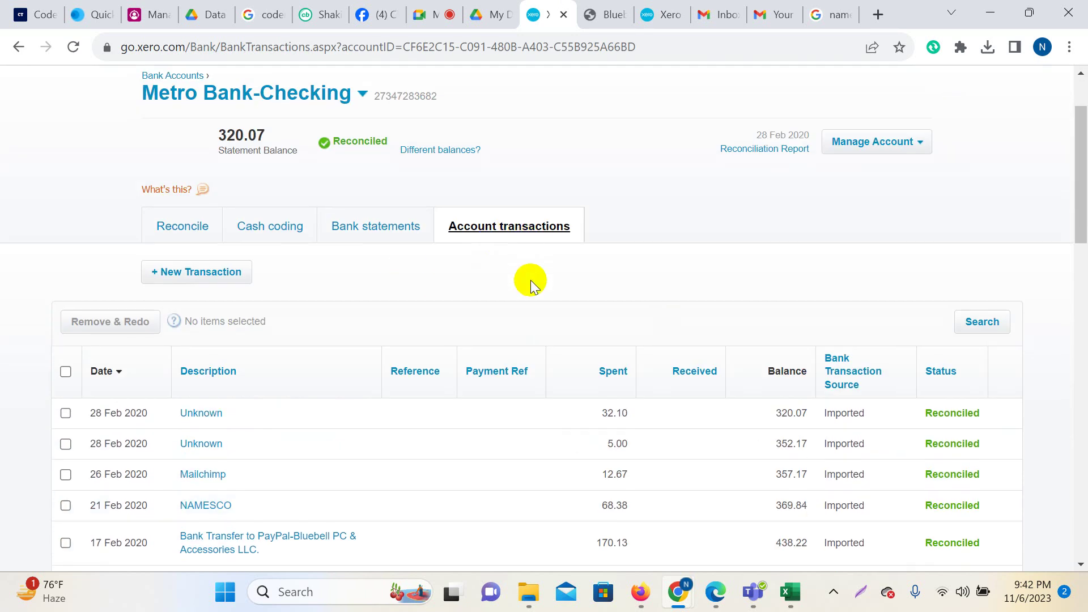
scroll(748, 347, "up", 3)
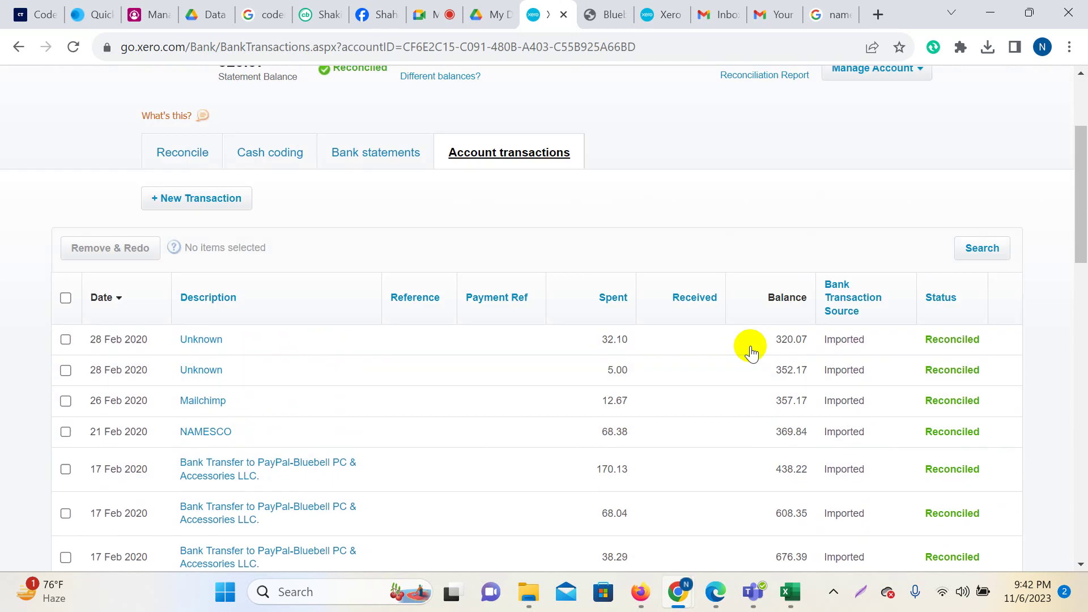
scroll(952, 430, "down", 15)
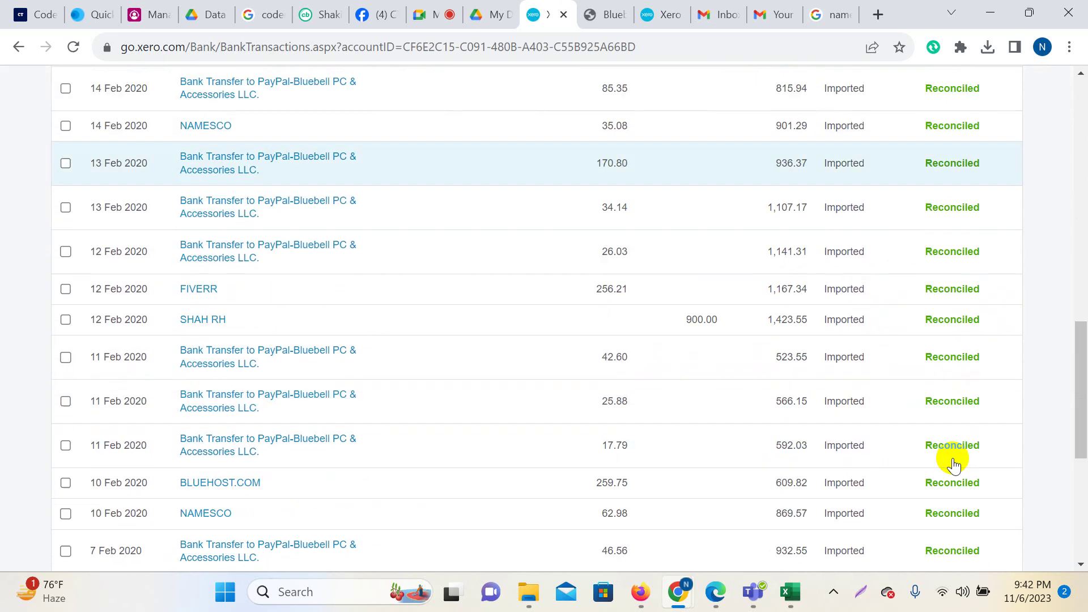
scroll(971, 510, "up", 5)
scroll(971, 304, "down", 5)
scroll(974, 461, "up", 9)
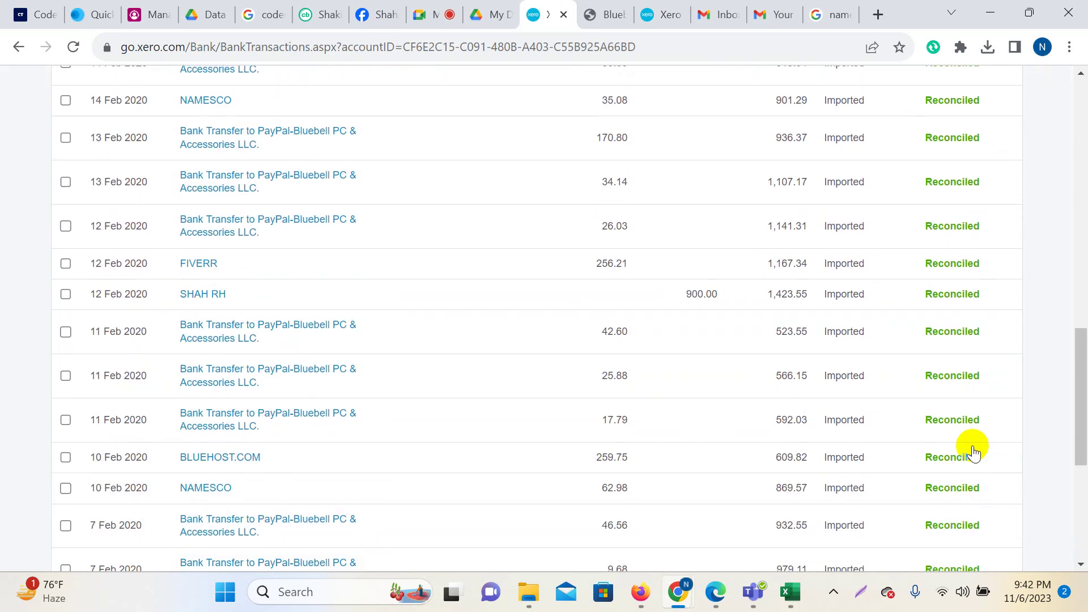
scroll(875, 369, "up", 10)
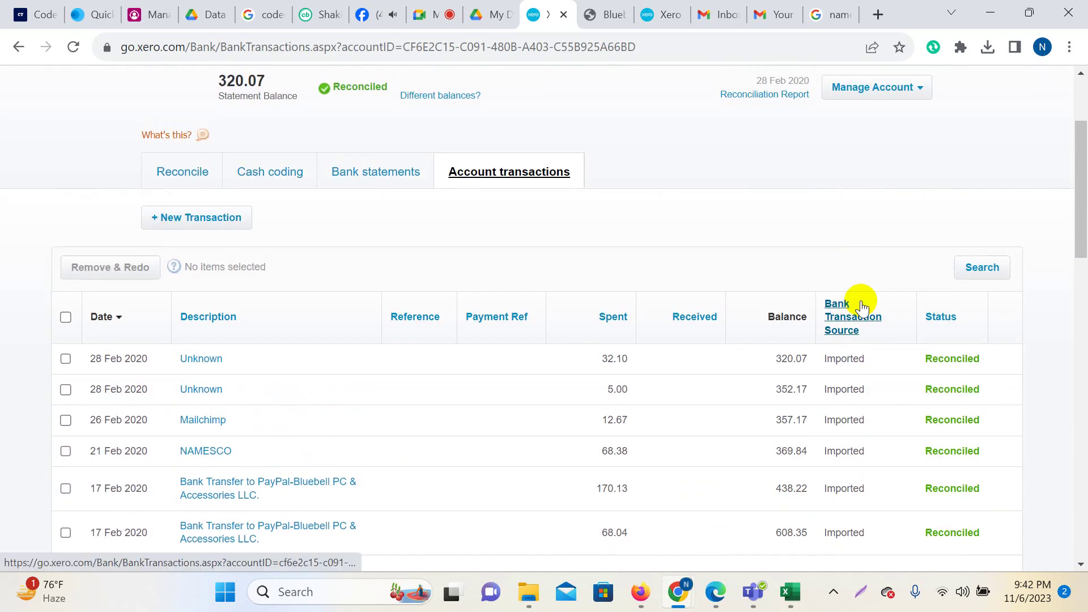
scroll(862, 315, "down", 10)
scroll(866, 328, "down", 10)
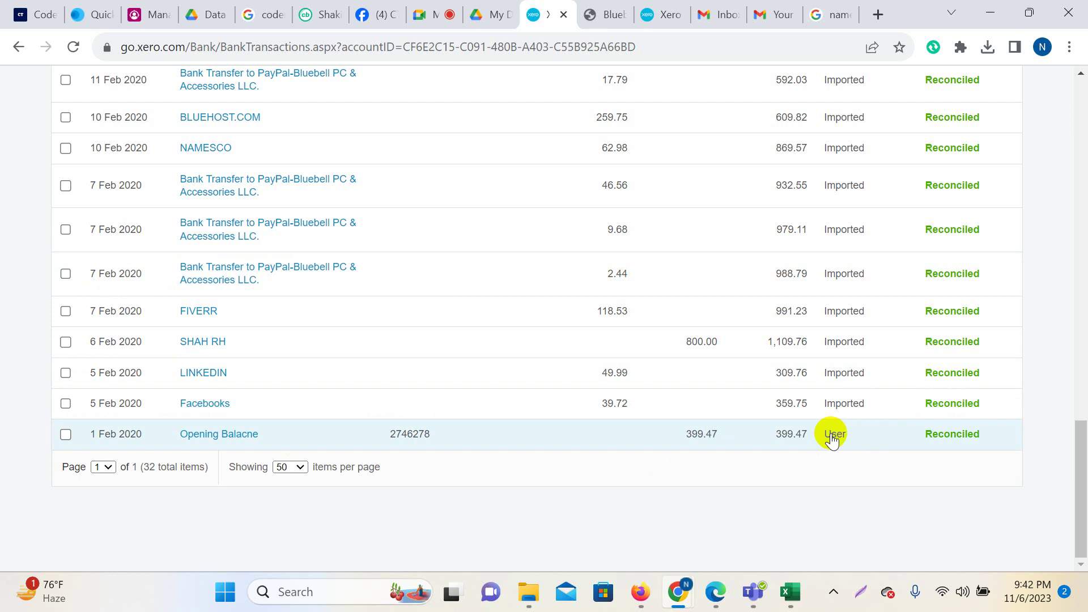
Remove & Redo the reconciled Opening Balance transaction, leaving 31 transactions and a (79.40) balance.
left_click(65, 434)
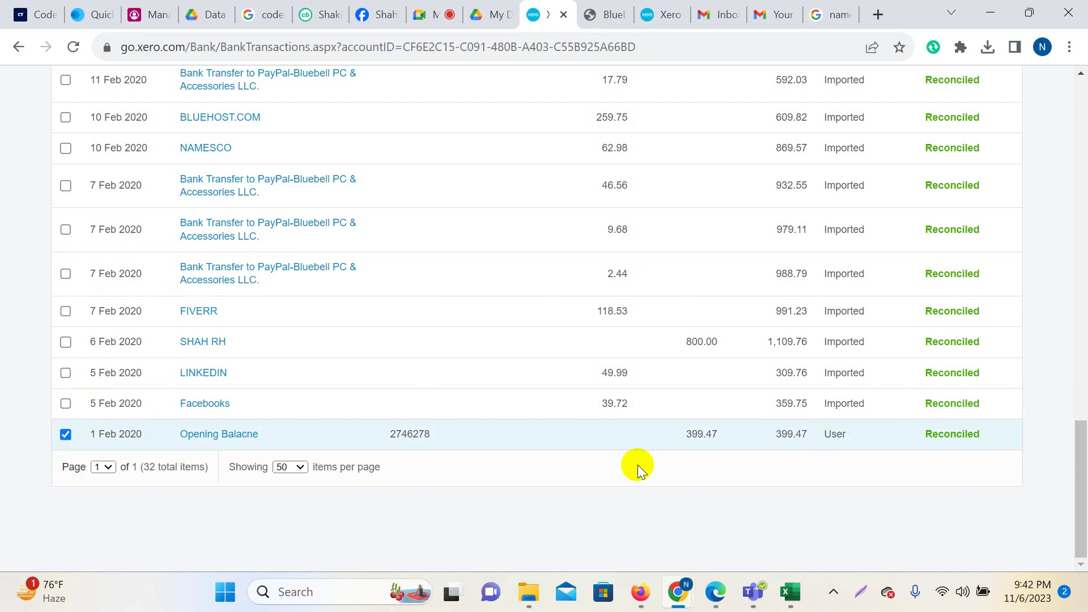
scroll(601, 449, "up", 18)
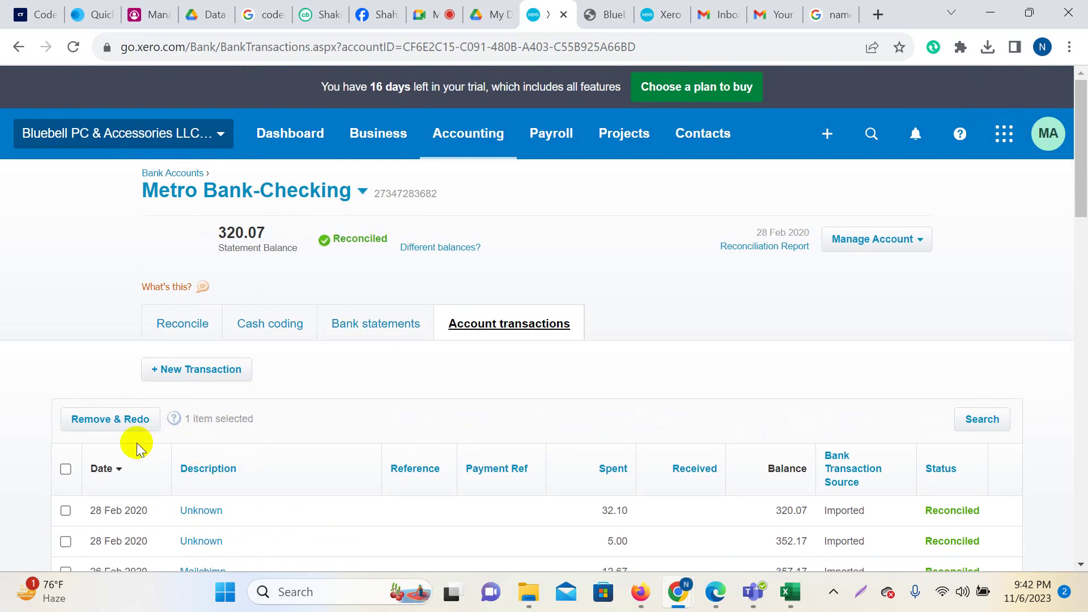
left_click(116, 422)
left_click(554, 384)
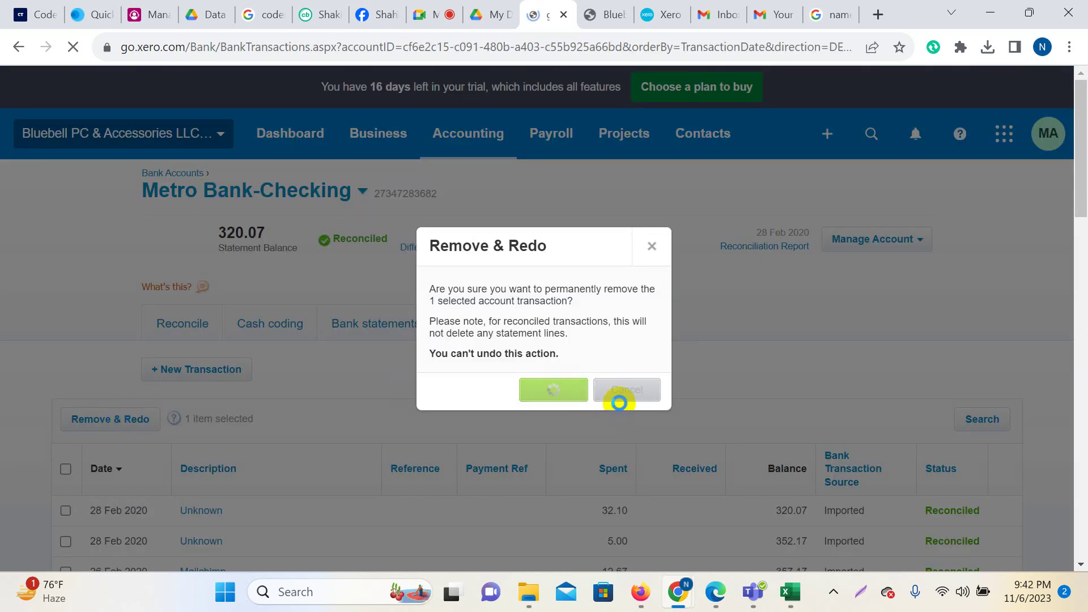
scroll(1003, 512, "down", 20)
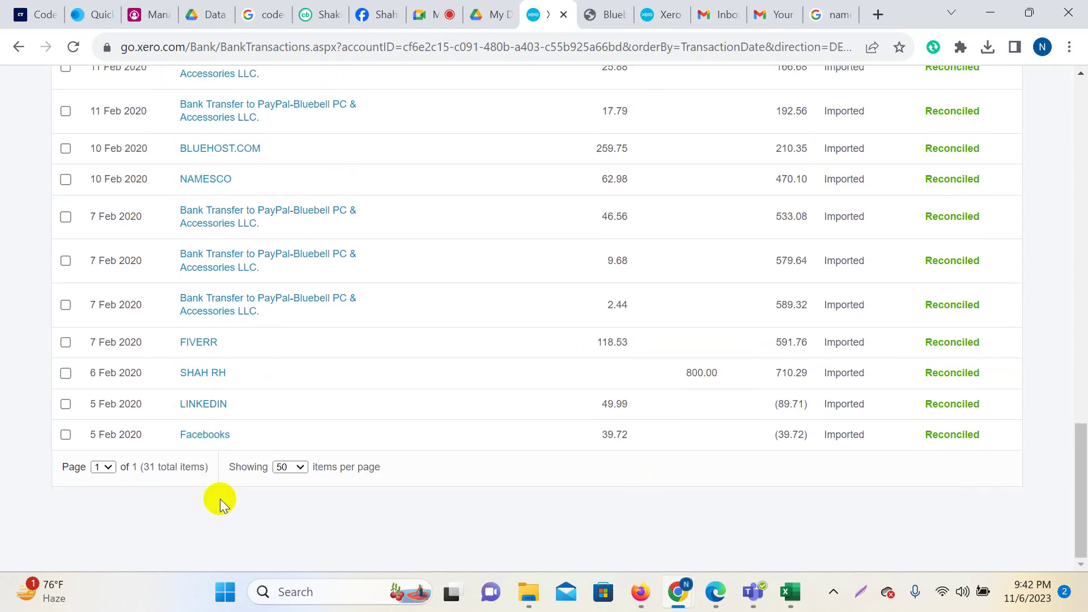
scroll(941, 464, "up", 8)
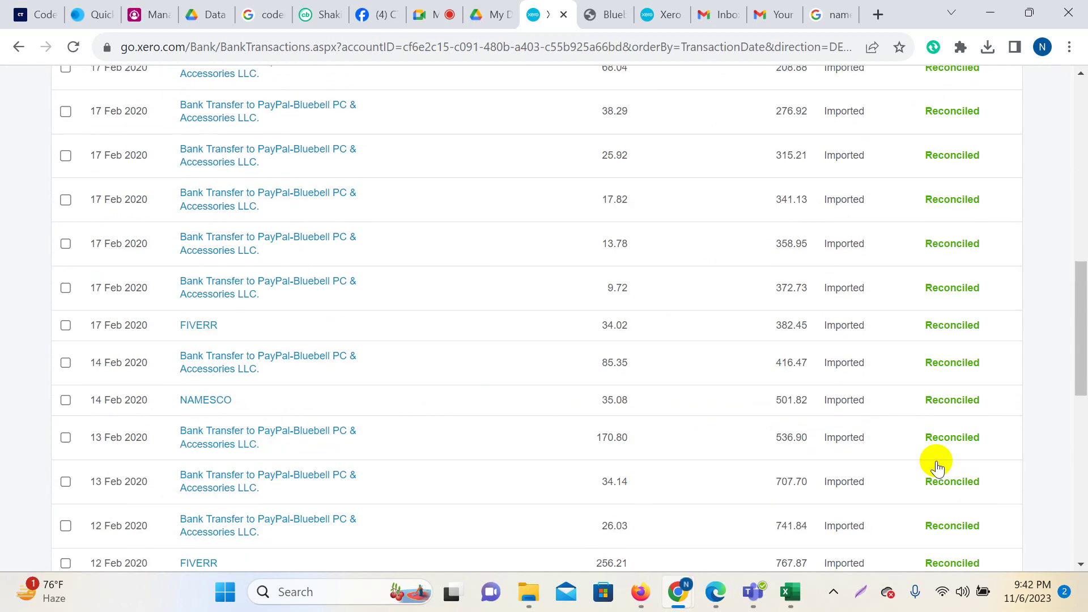
scroll(936, 467, "up", 10)
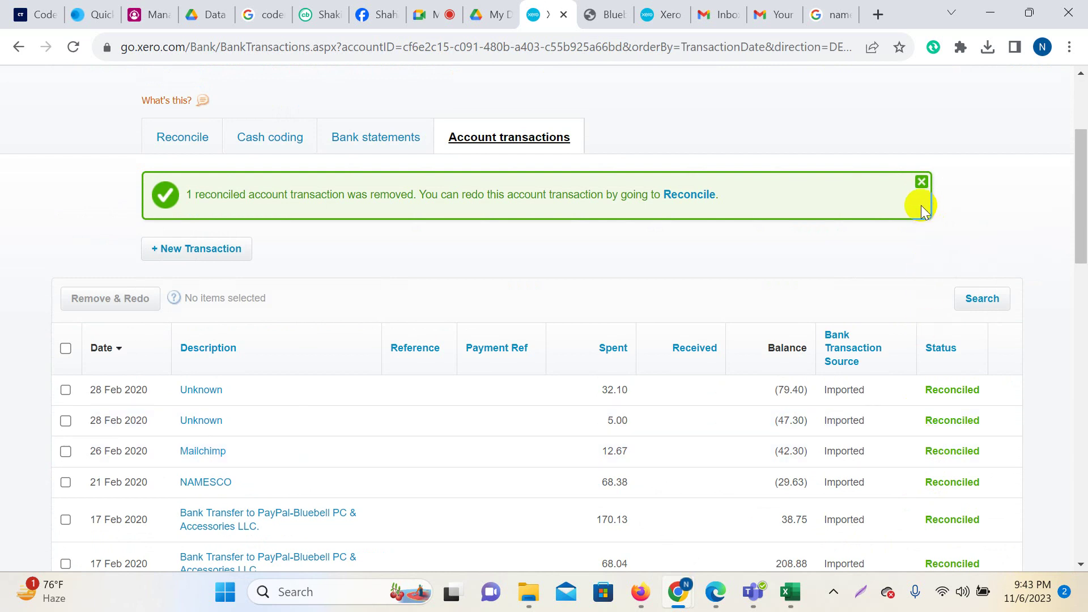
left_click(920, 182)
scroll(364, 291, "up", 3)
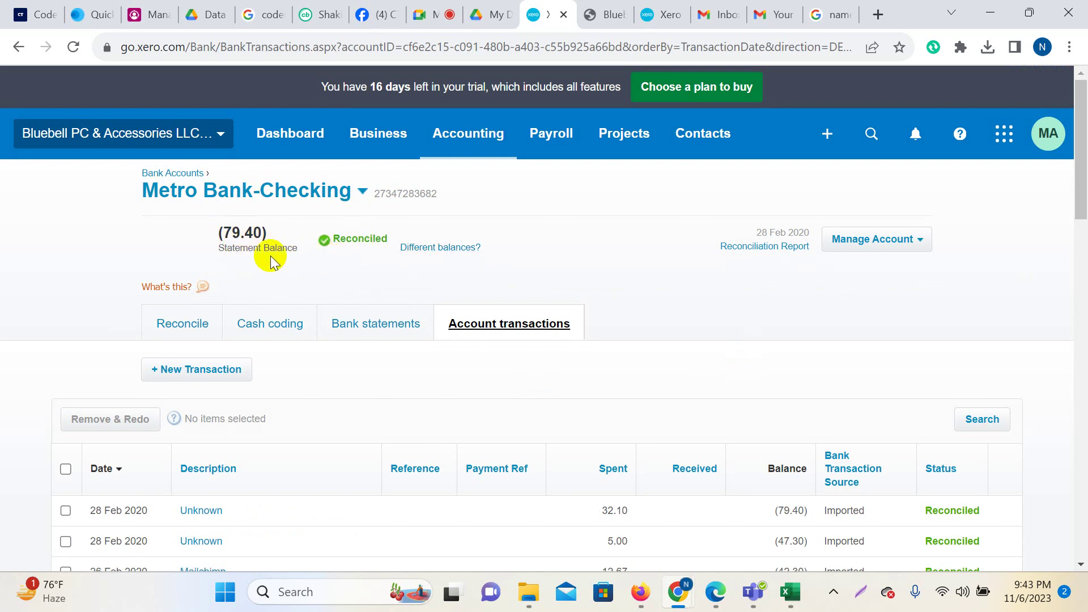
scroll(448, 283, "down", 6)
scroll(455, 287, "up", 3)
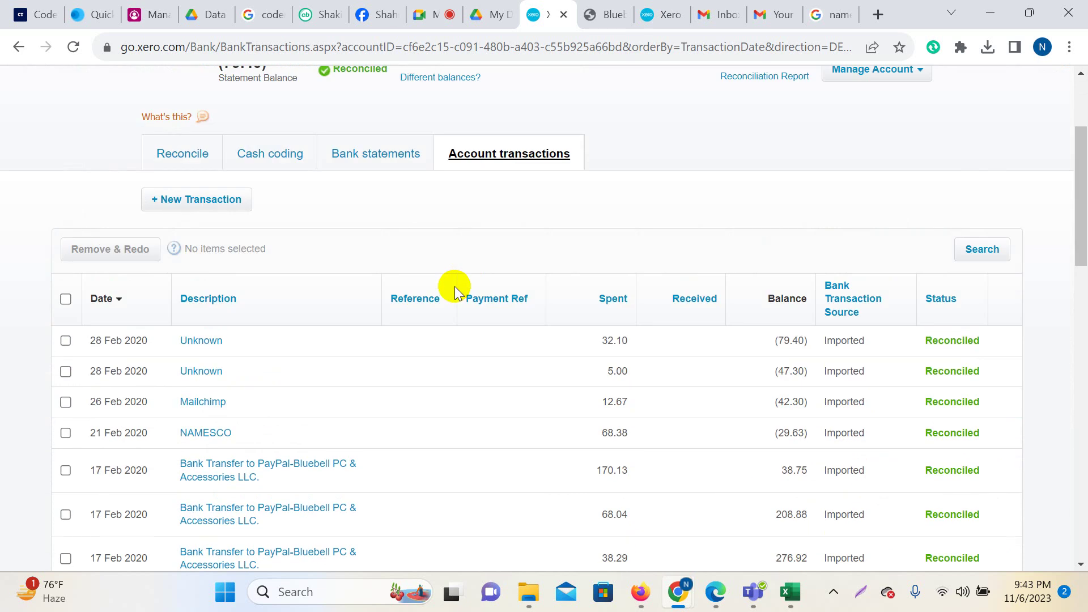
Delete the 17 Feb 2020 PAYPAL 38.29 bank statement line, making the statement balance (41.11).
left_click(358, 162)
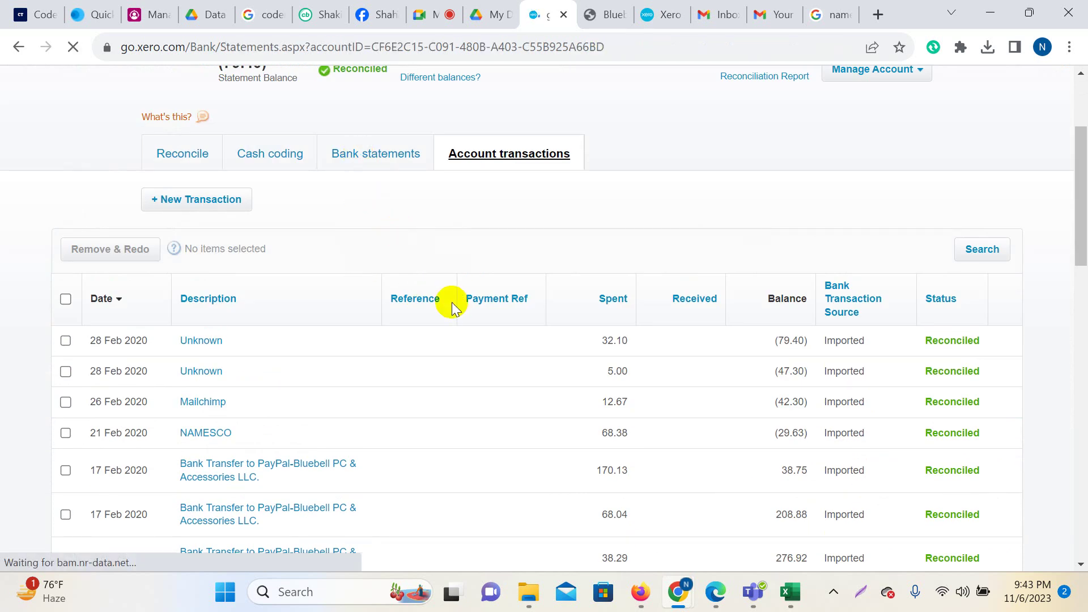
scroll(726, 359, "down", 8)
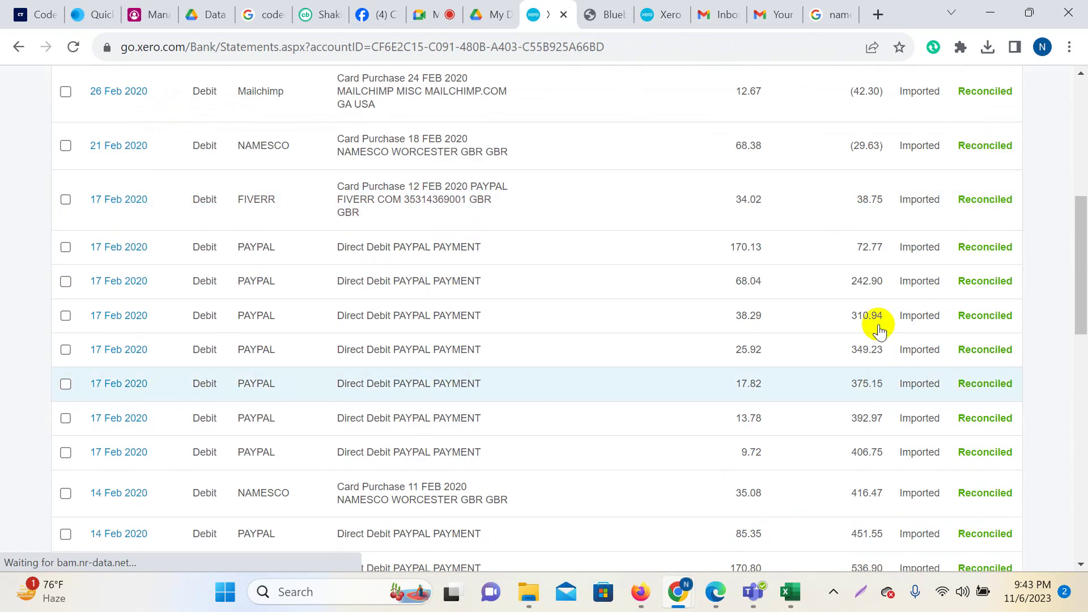
left_click(66, 317)
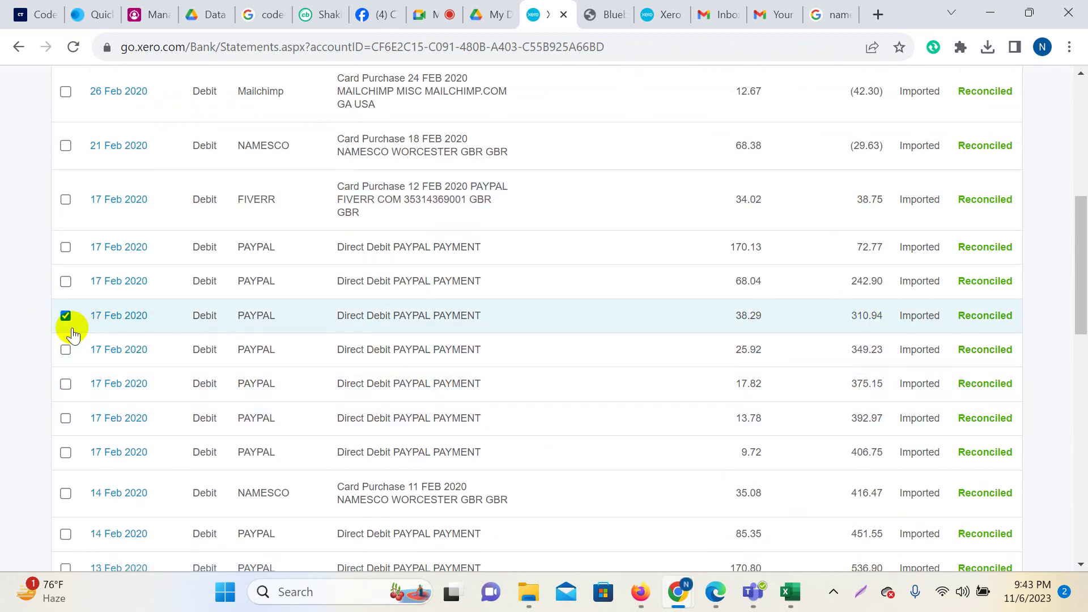
scroll(389, 380, "up", 8)
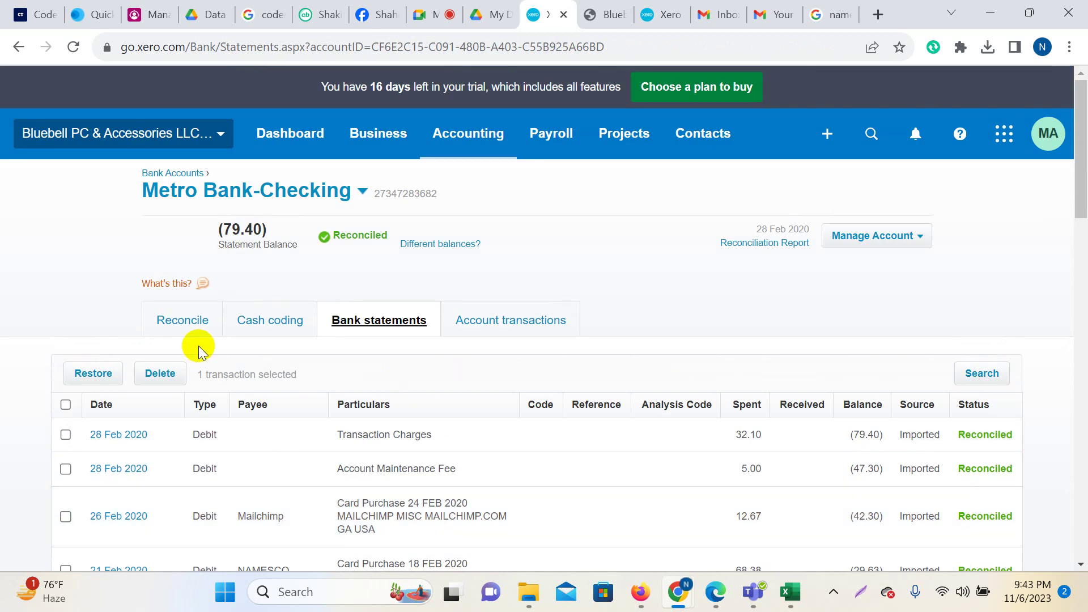
left_click(158, 374)
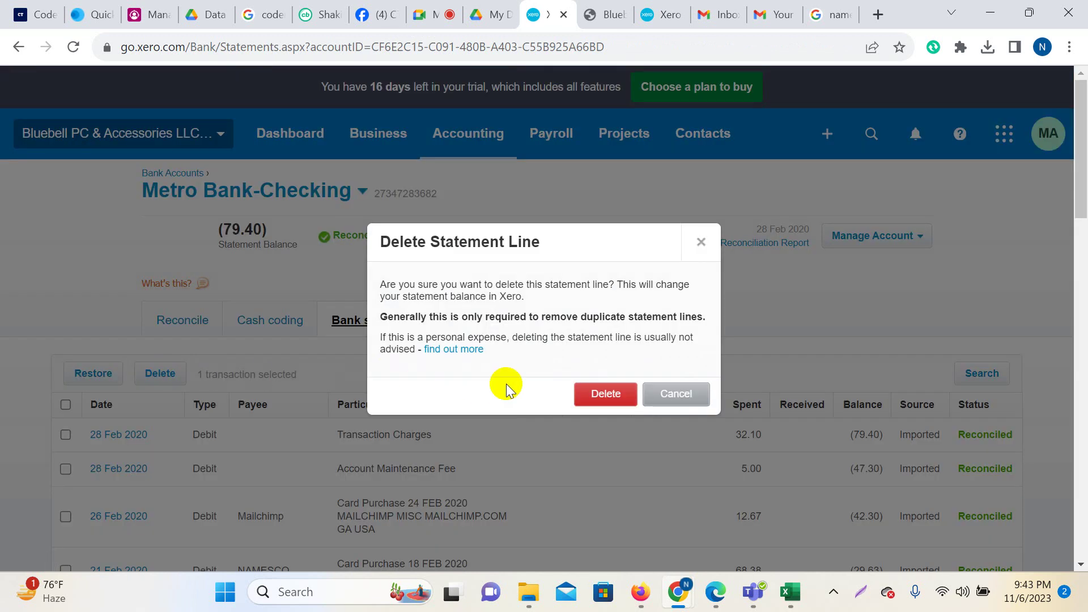
left_click(595, 404)
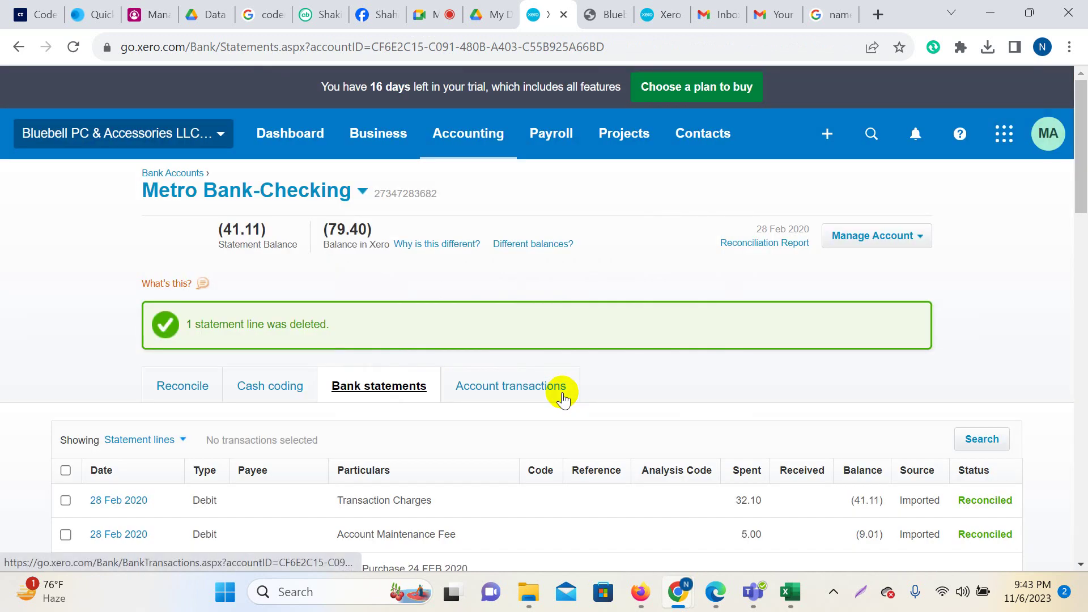
scroll(573, 323, "down", 15)
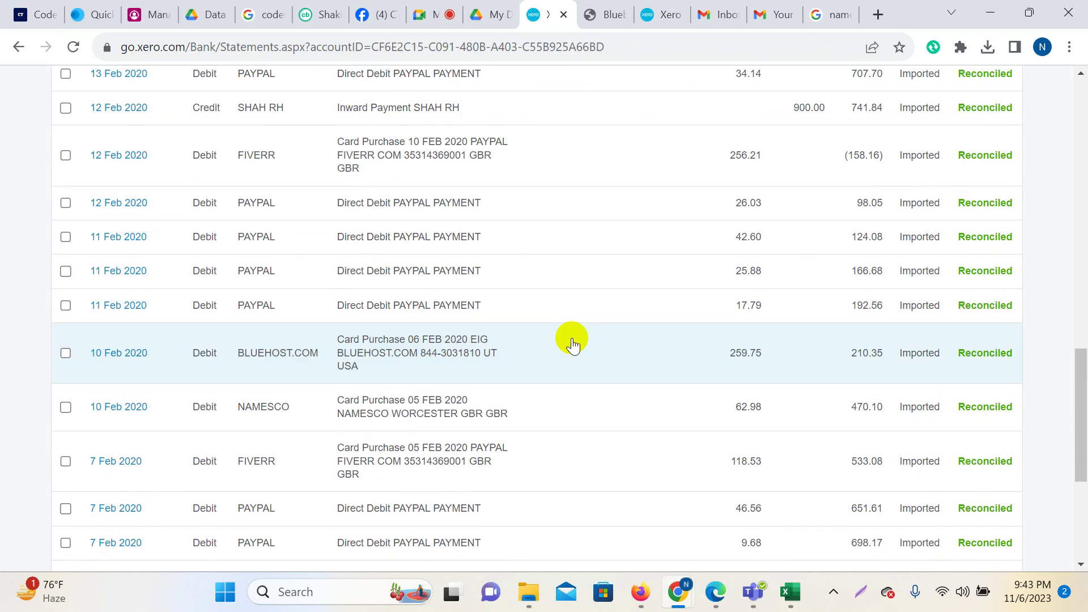
scroll(570, 343, "up", 10)
scroll(569, 342, "up", 4)
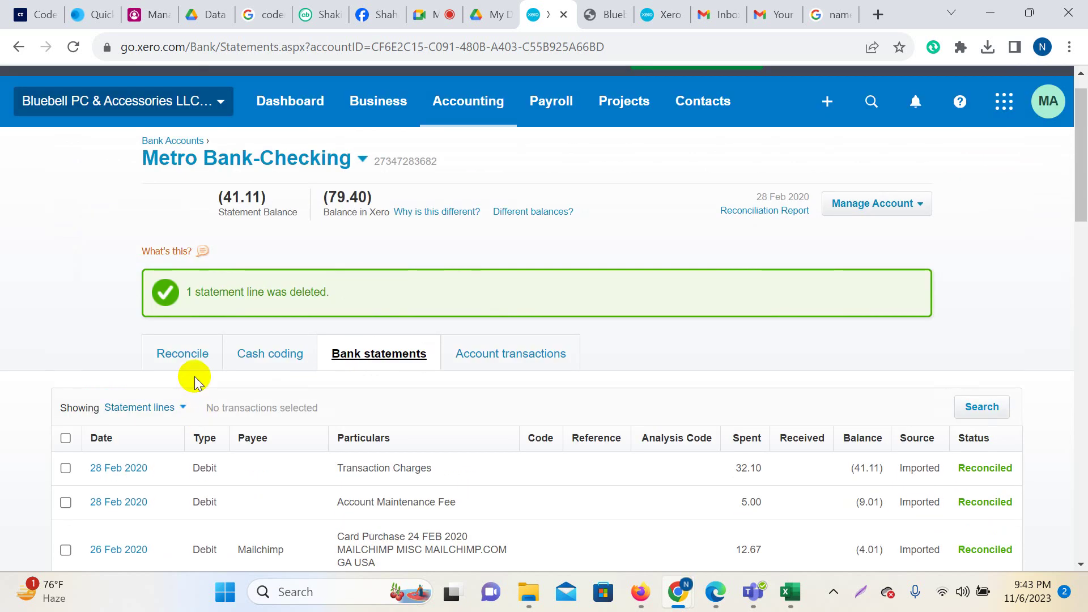
Scroll Metro Bank-Checking's February statement lines, with 17 Feb 38.29 PAYPAL Deleted and the rest Reconciled.
left_click(178, 357)
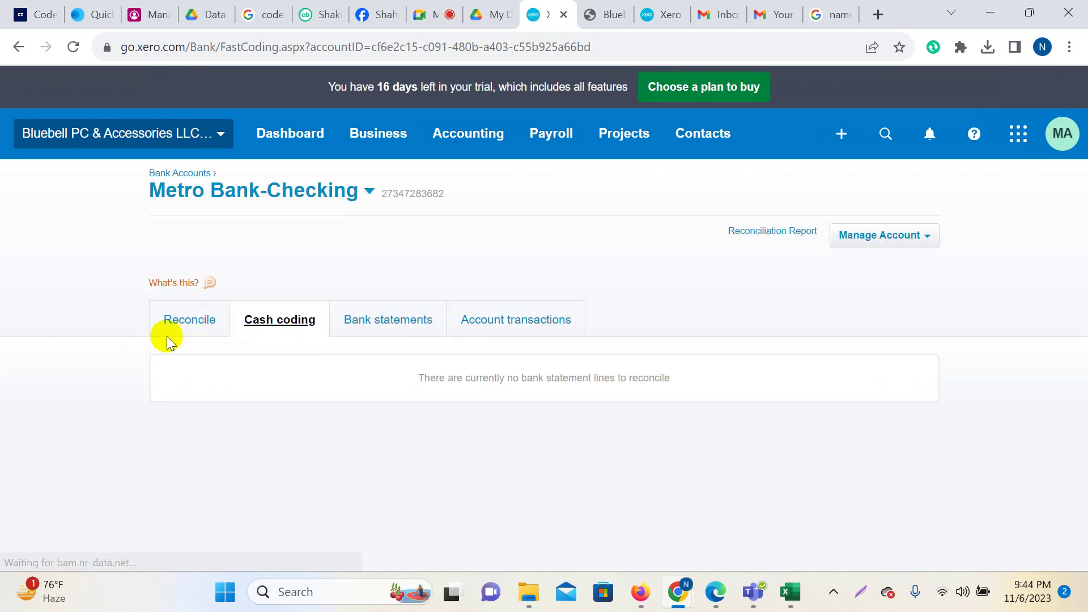
left_click(177, 331)
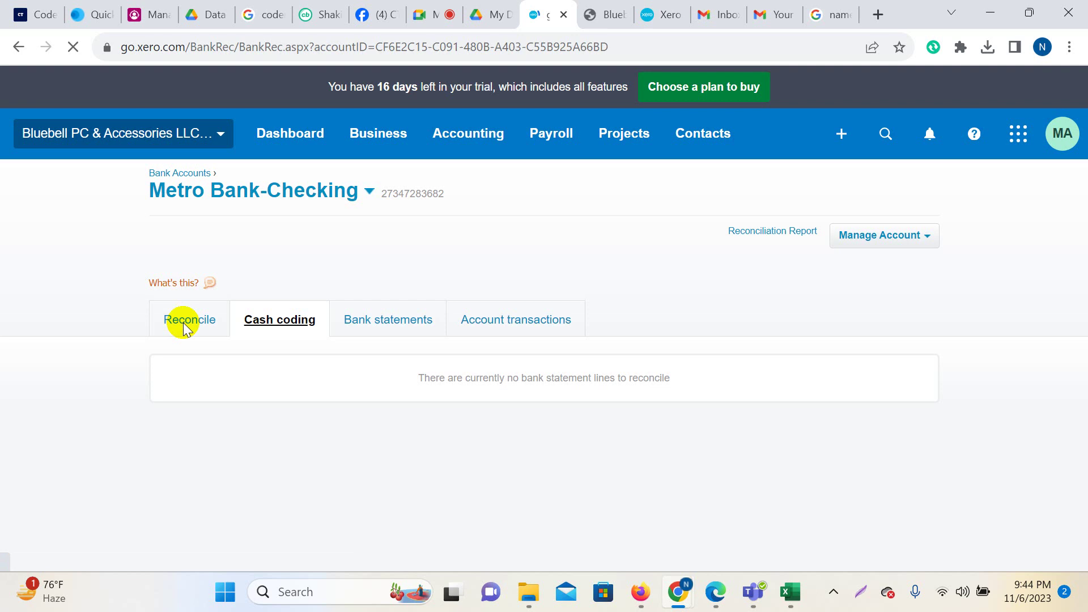
scroll(620, 397, "down", 4)
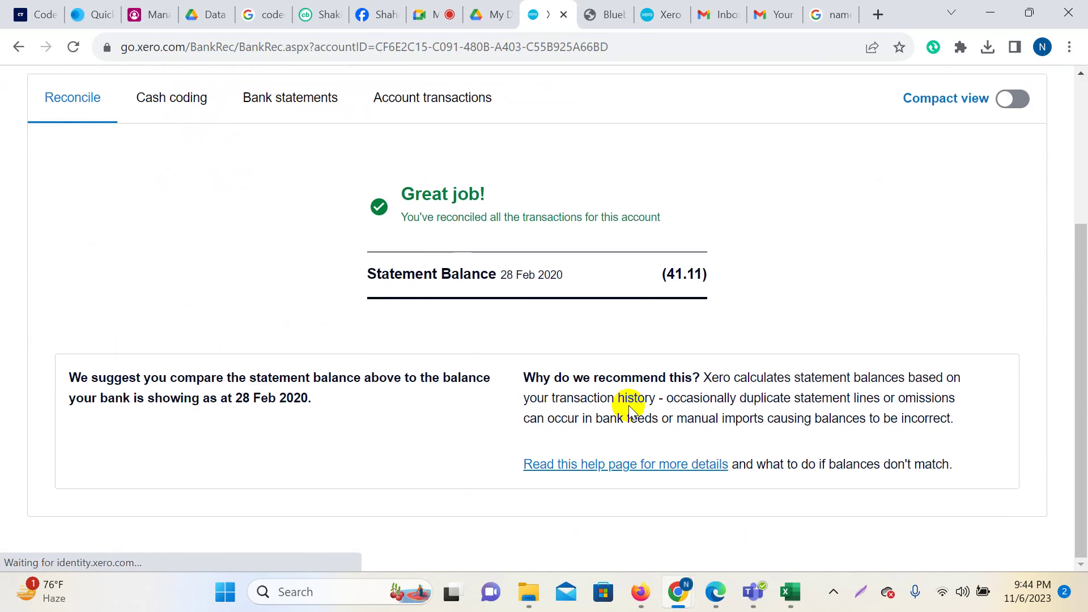
scroll(648, 479, "up", 4)
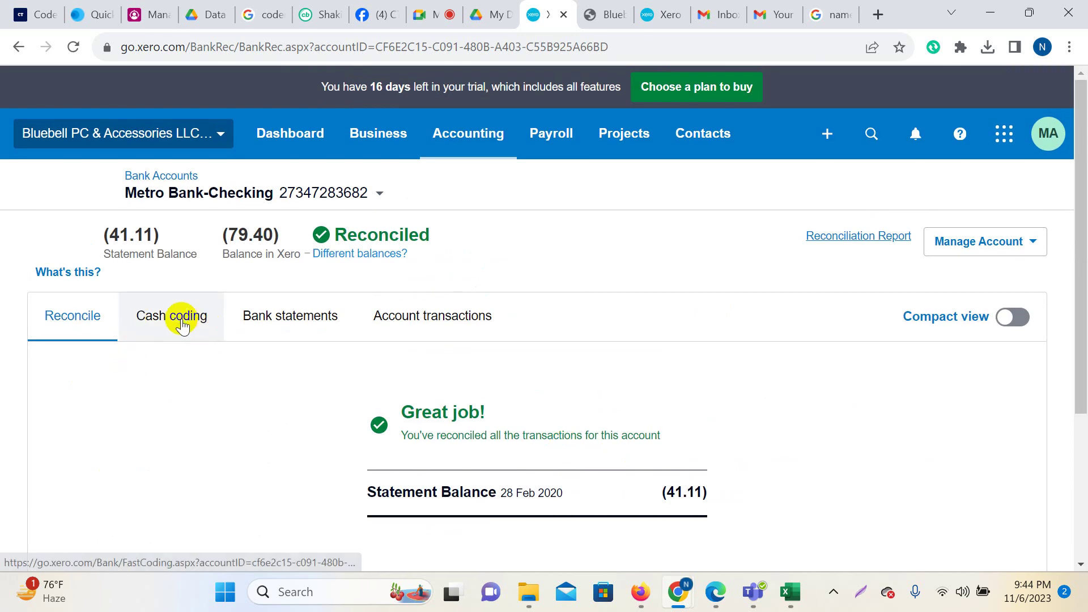
left_click(294, 321)
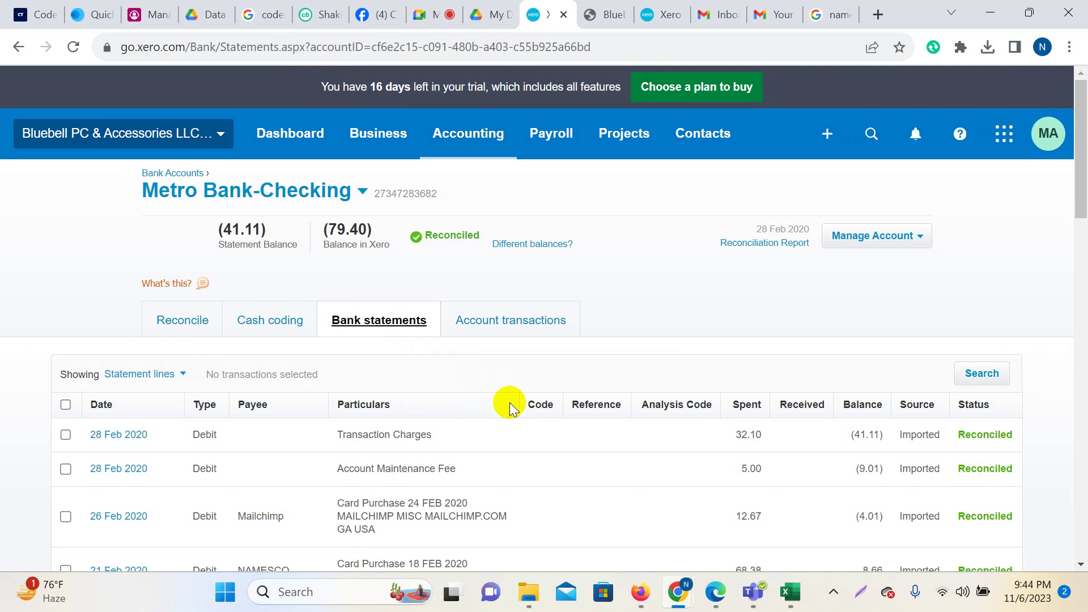
scroll(524, 419, "down", 6)
scroll(539, 428, "up", 6)
scroll(537, 419, "down", 3)
scroll(633, 429, "down", 3)
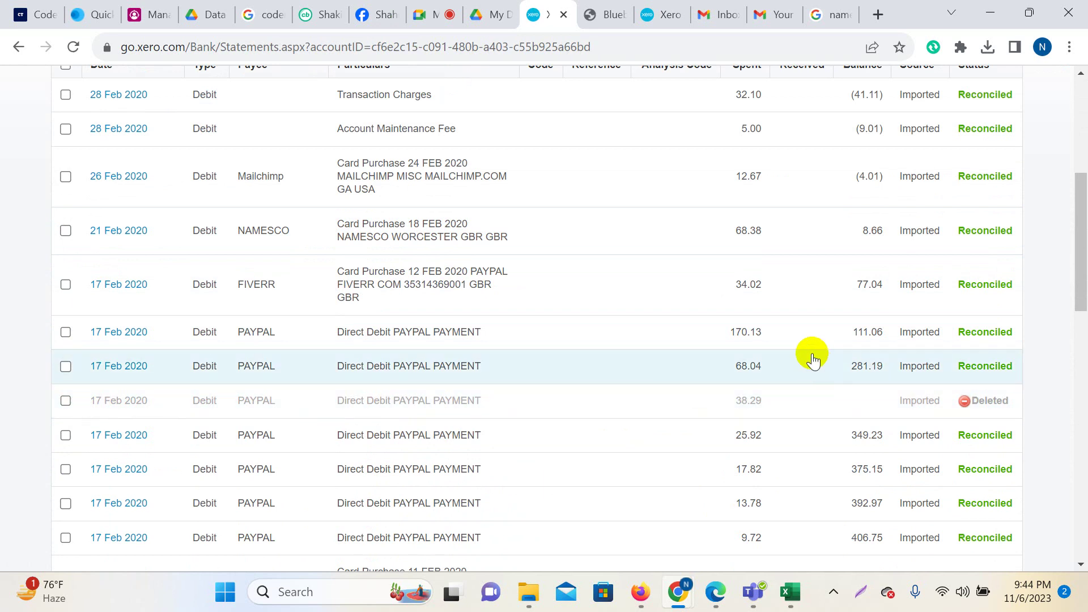
Remove & Redo the reconciled FIVERR 34.02 statement line, admitting the waiting call participant meanwhile.
left_click(745, 301)
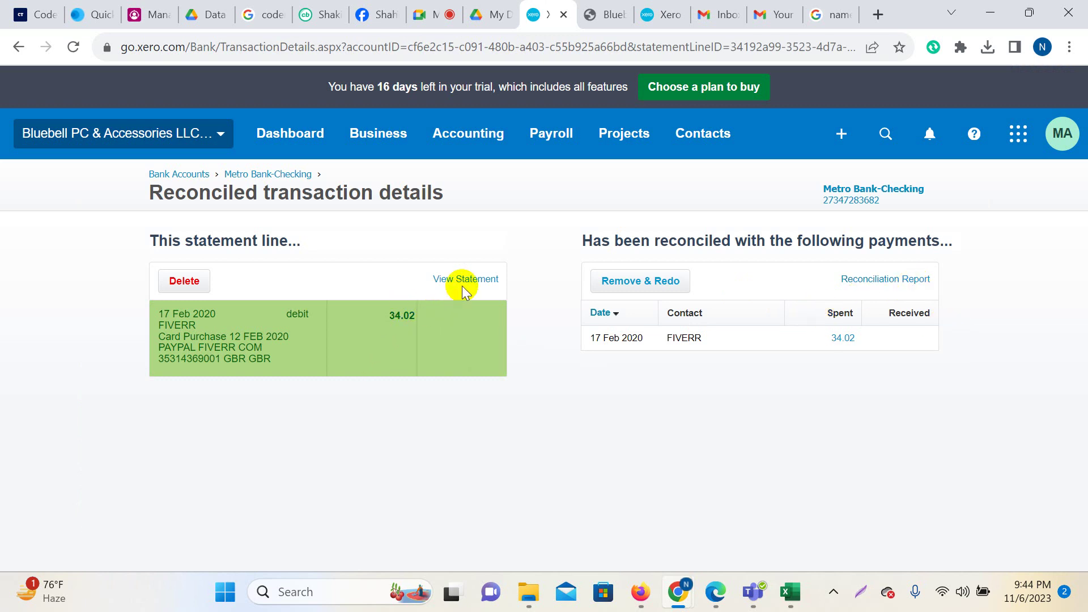
left_click(619, 287)
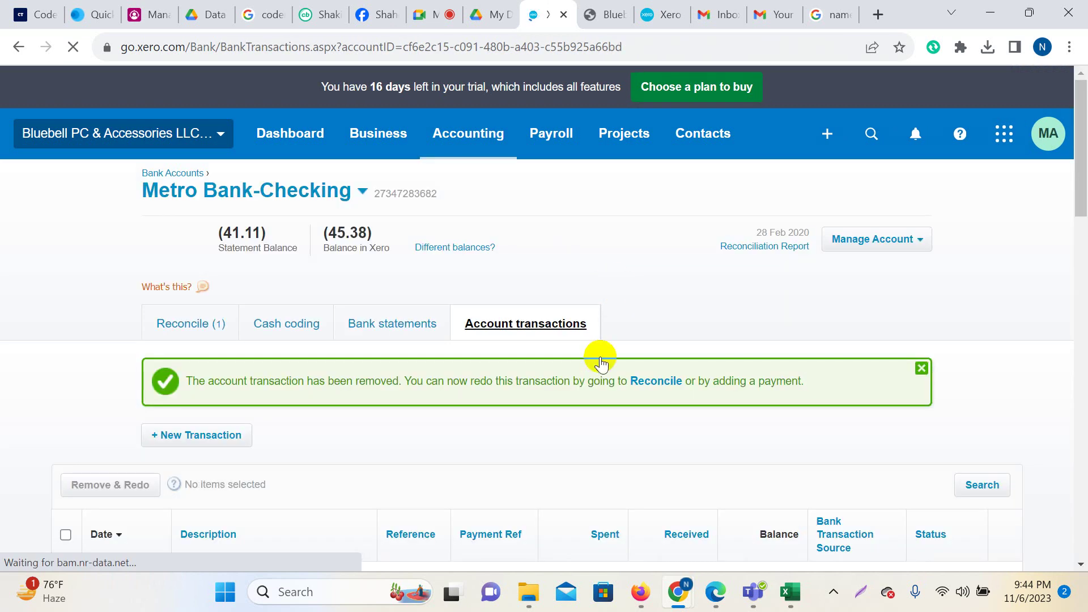
left_click(428, 17)
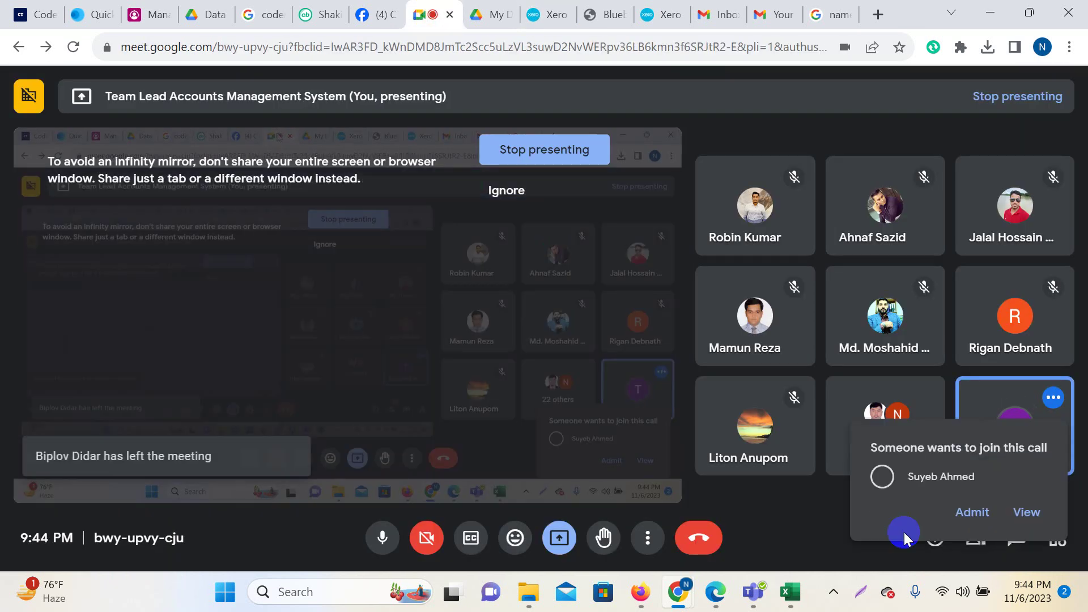
left_click(970, 487)
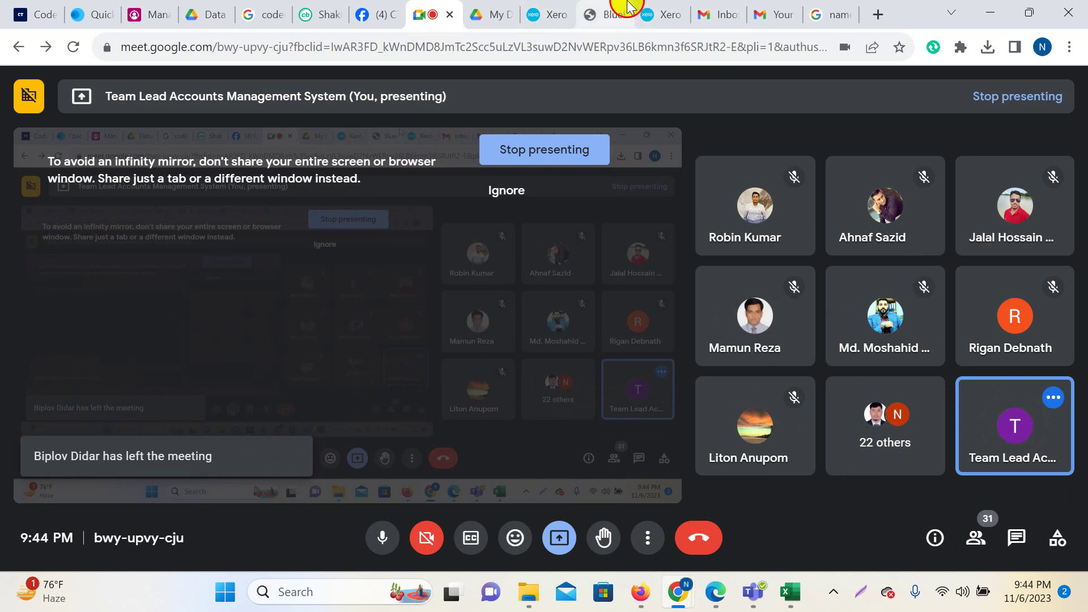
Back on the Metro Bank-Checking transactions, dismiss the transaction-removed notice.
left_click(612, 14)
left_click(624, 14)
scroll(607, 418, "down", 15)
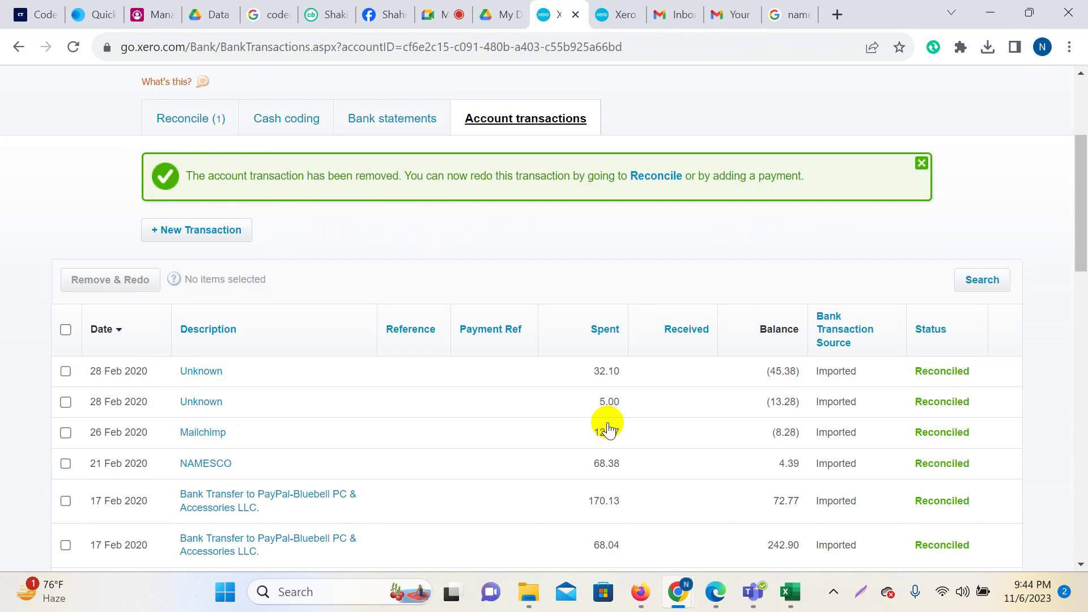
scroll(645, 401, "up", 7)
scroll(645, 401, "up", 5)
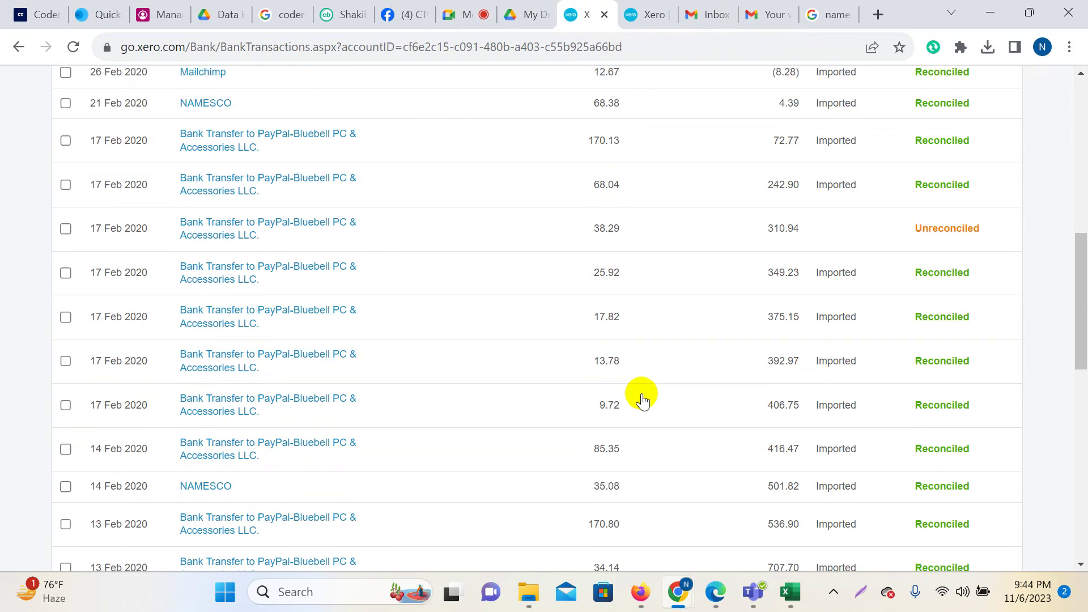
scroll(642, 395, "up", 5)
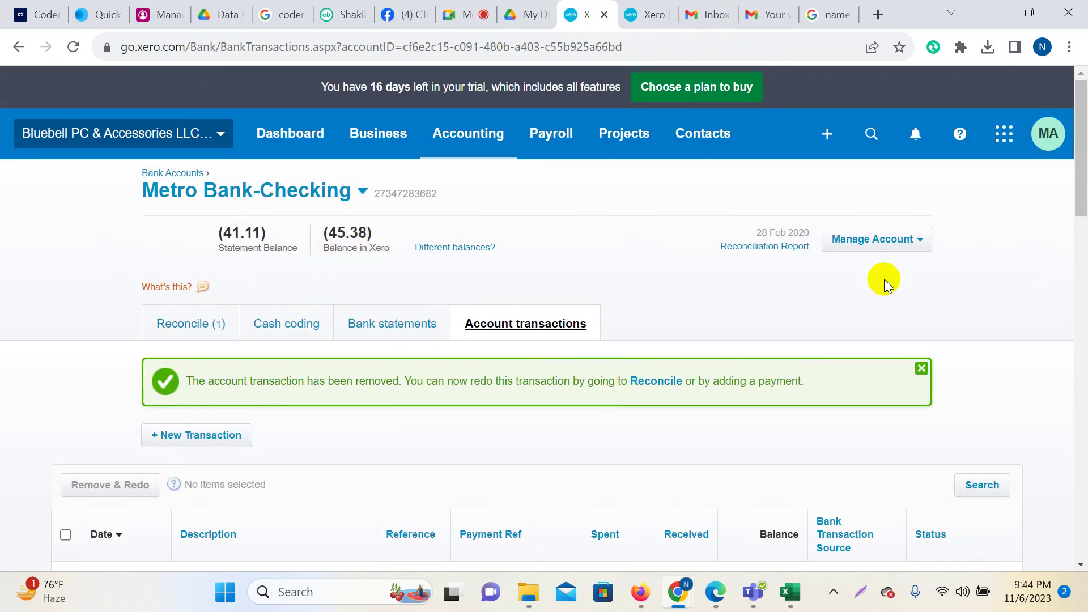
left_click(921, 369)
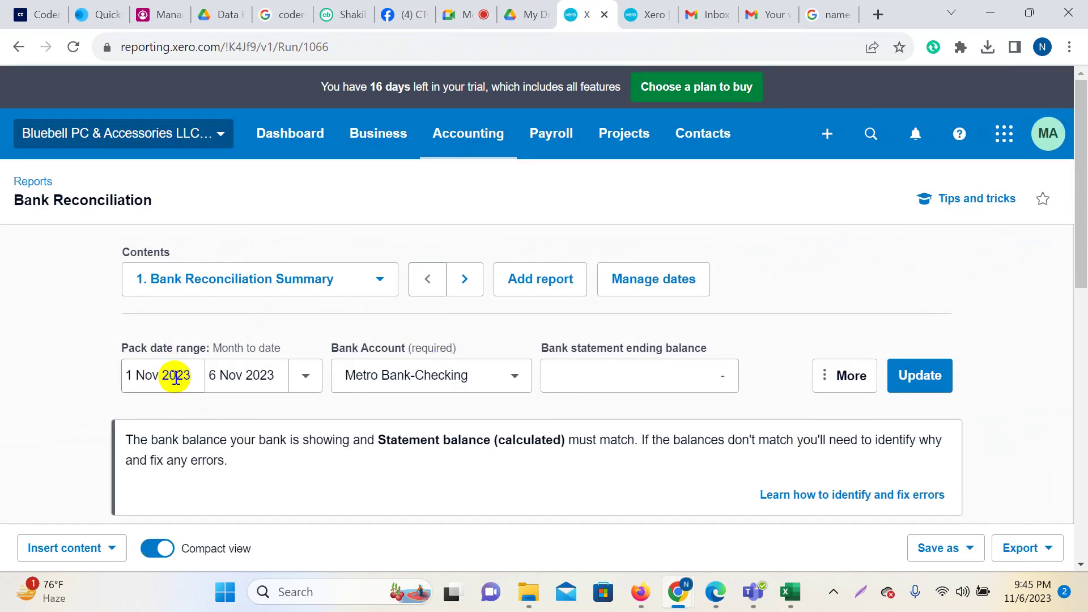
Set the Bank Reconciliation report's start date to 1 Feb 2020.
left_click(180, 378)
left_click(193, 375)
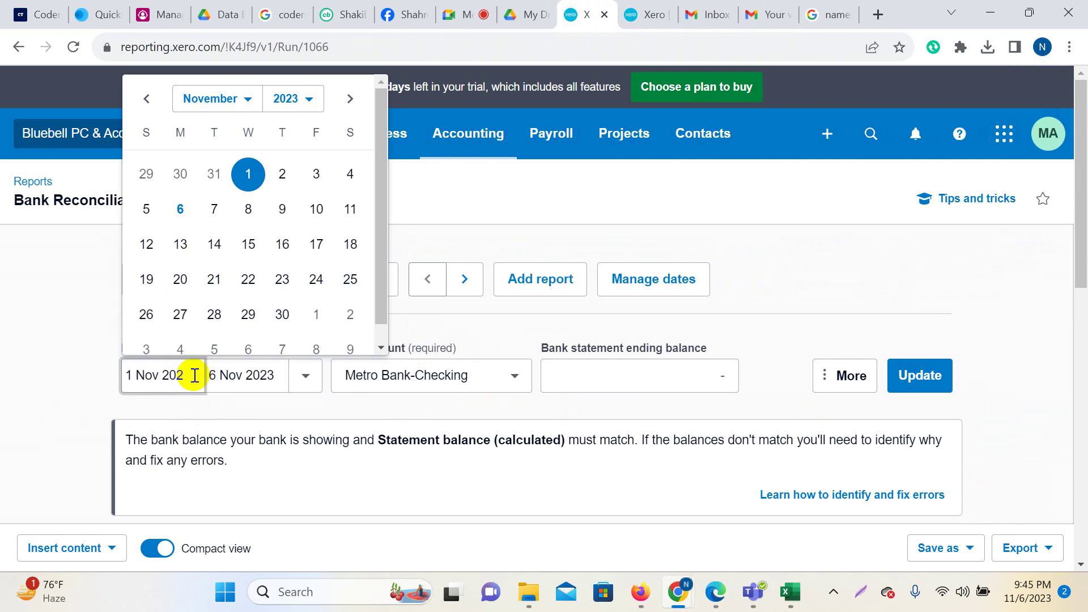
left_click(246, 100)
left_click(243, 135)
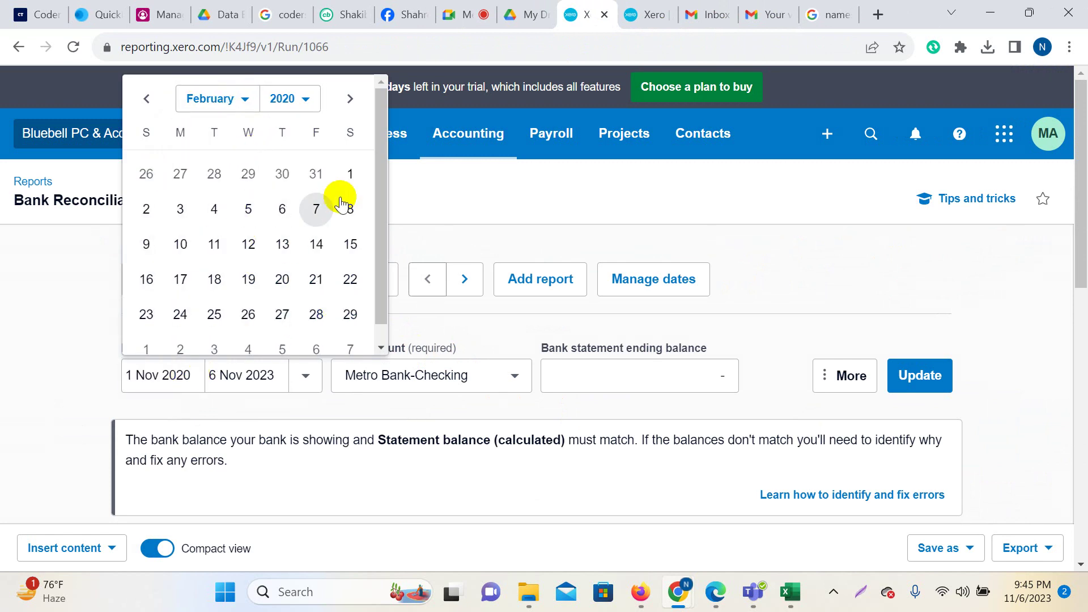
left_click(353, 174)
Set the end date to 29 Feb 2020 and update the report.
left_click(278, 377)
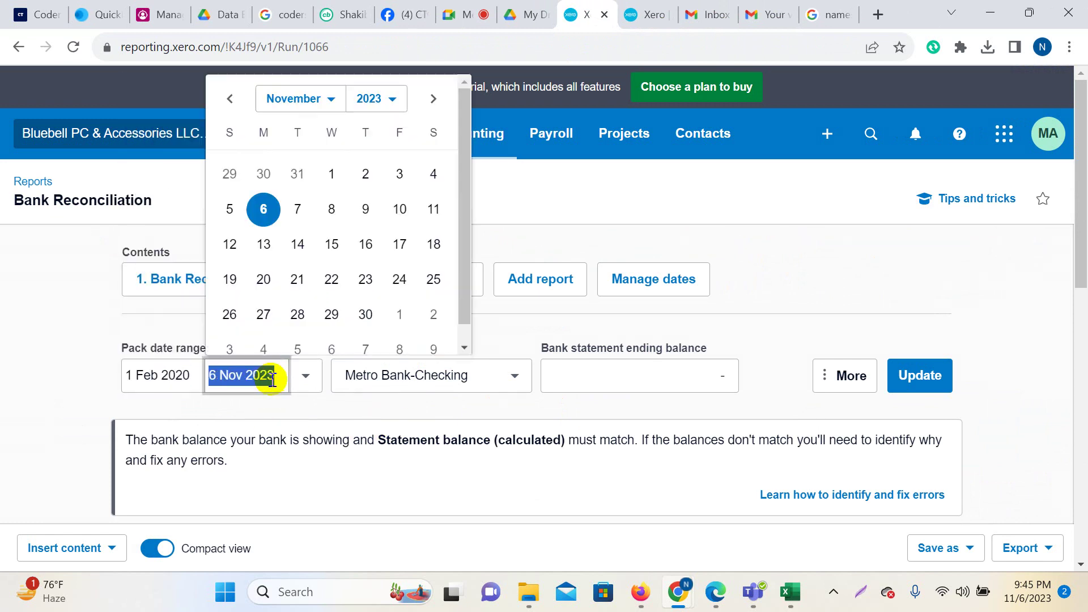
left_click(278, 376)
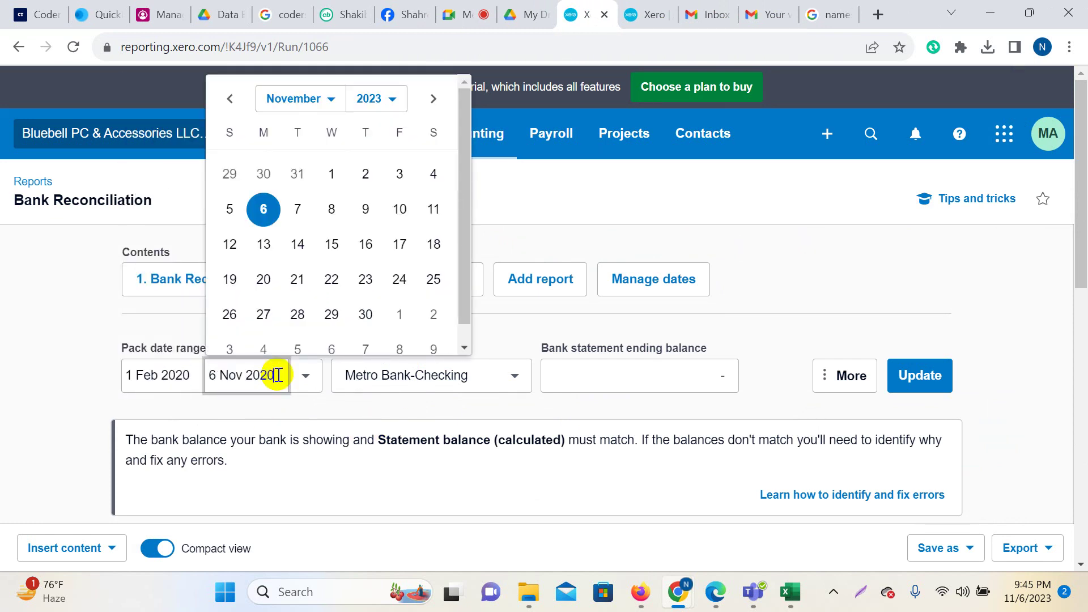
left_click(329, 101)
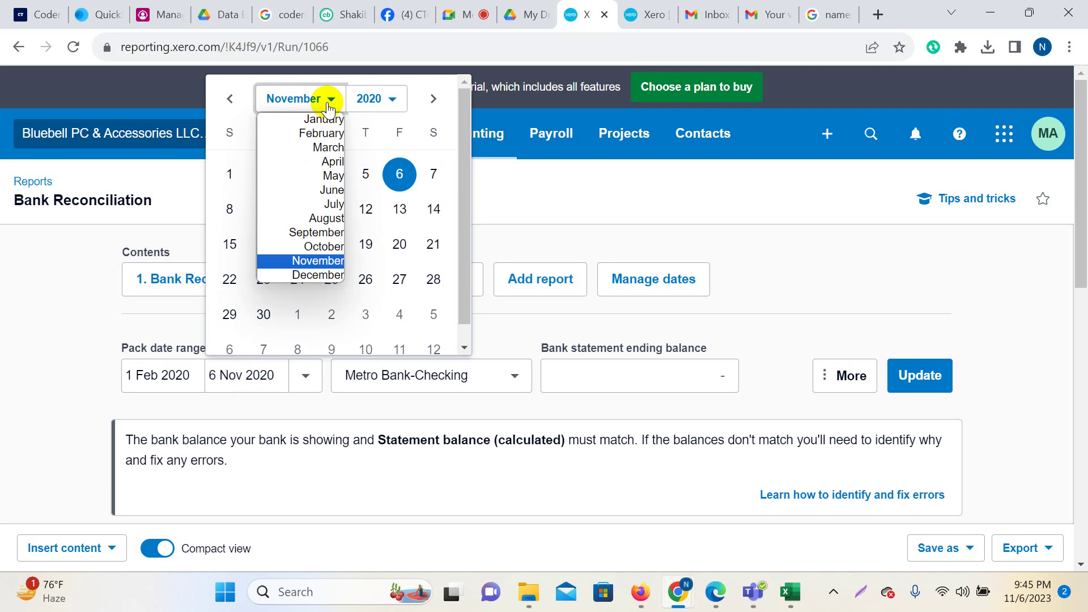
left_click(321, 134)
scroll(415, 327, "down", 1)
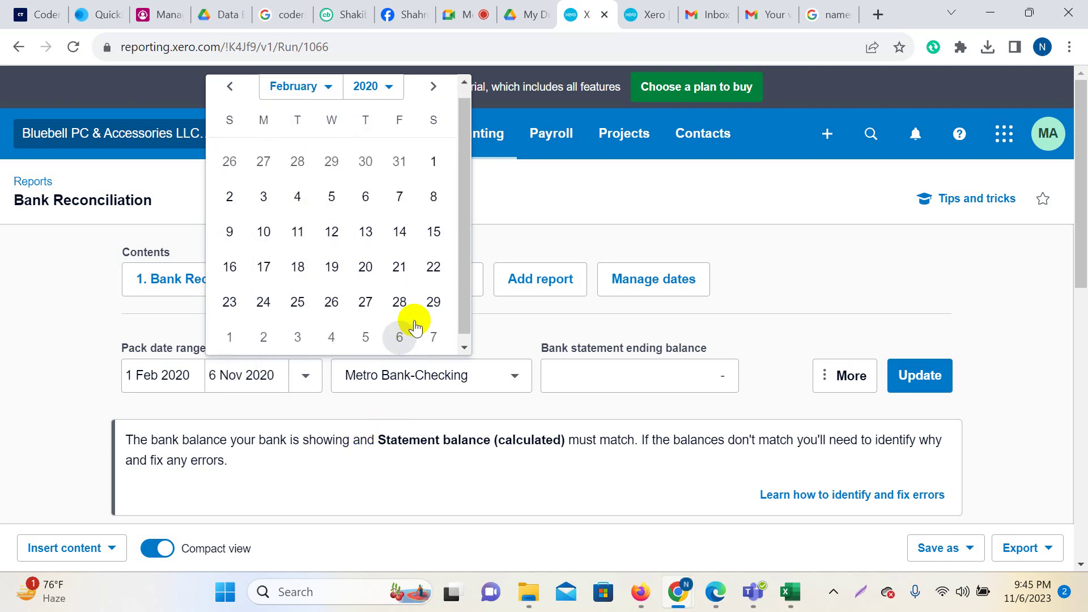
left_click(431, 303)
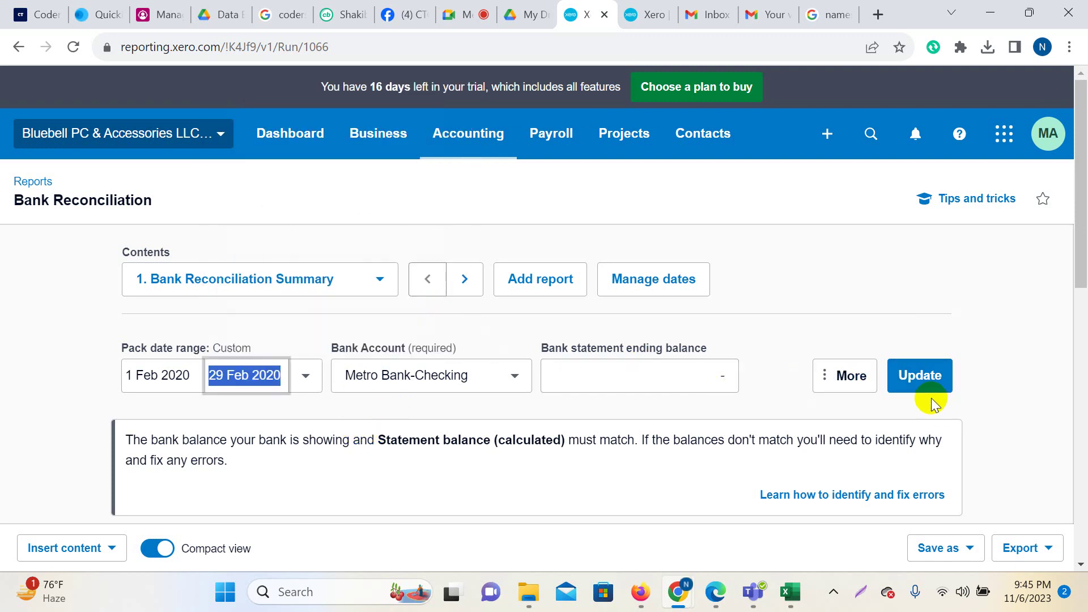
left_click(921, 377)
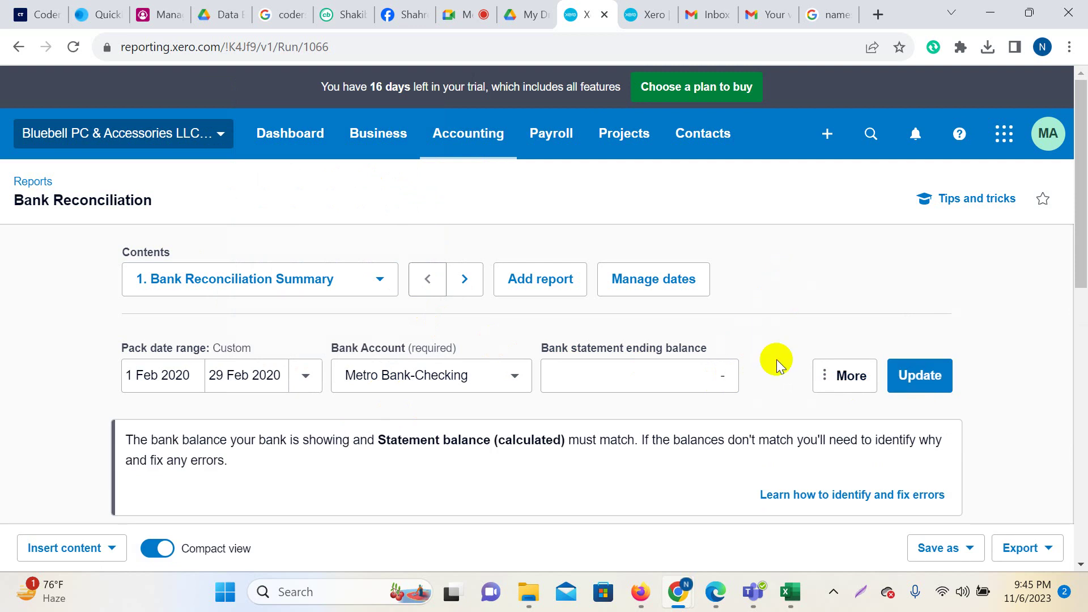
scroll(778, 365, "down", 10)
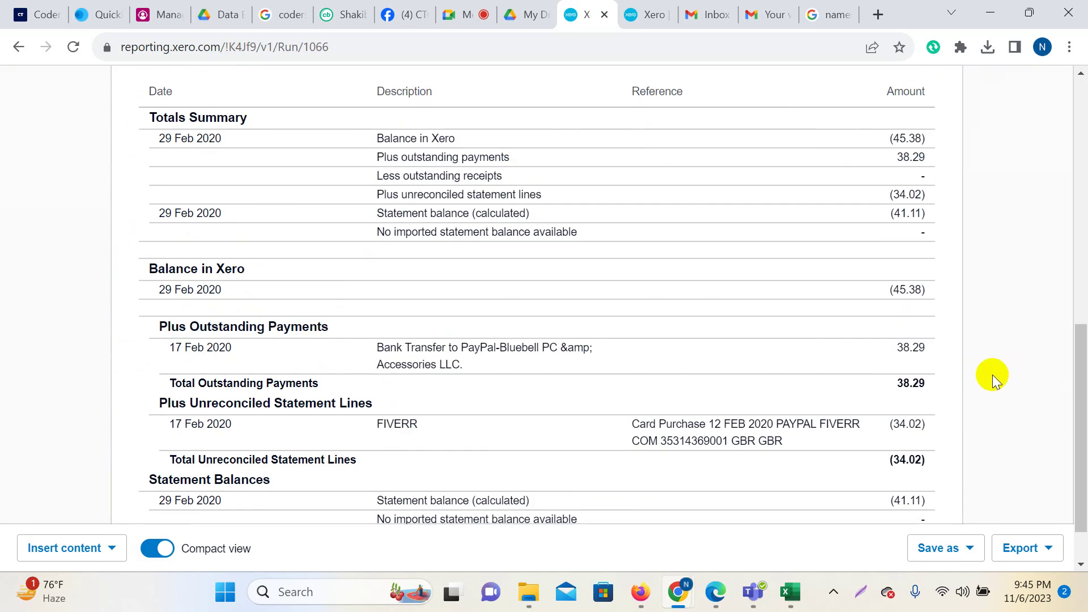
scroll(960, 363, "up", 3)
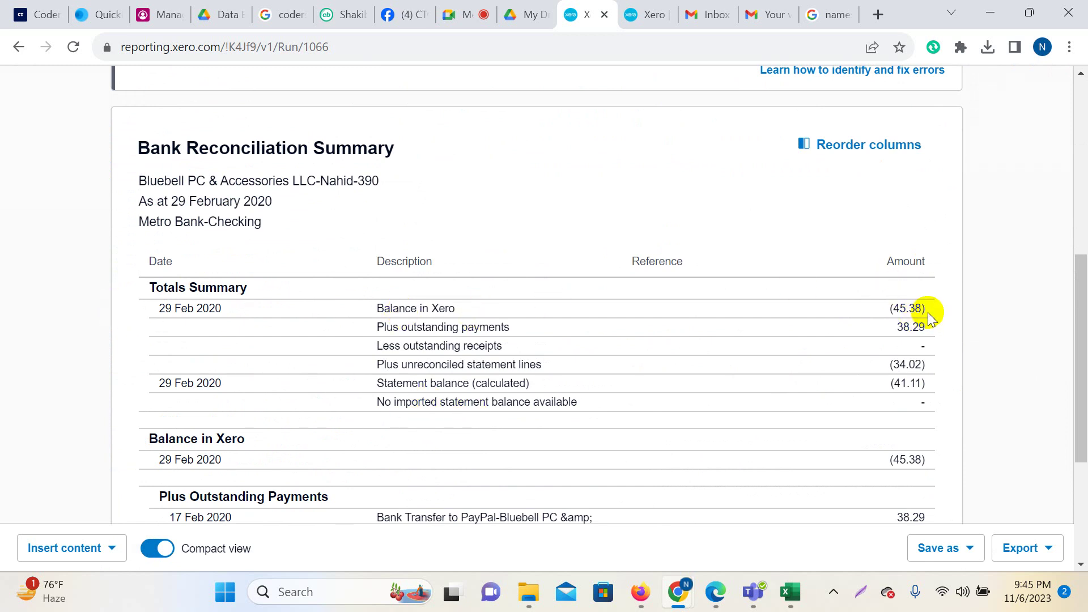
scroll(929, 313, "down", 3)
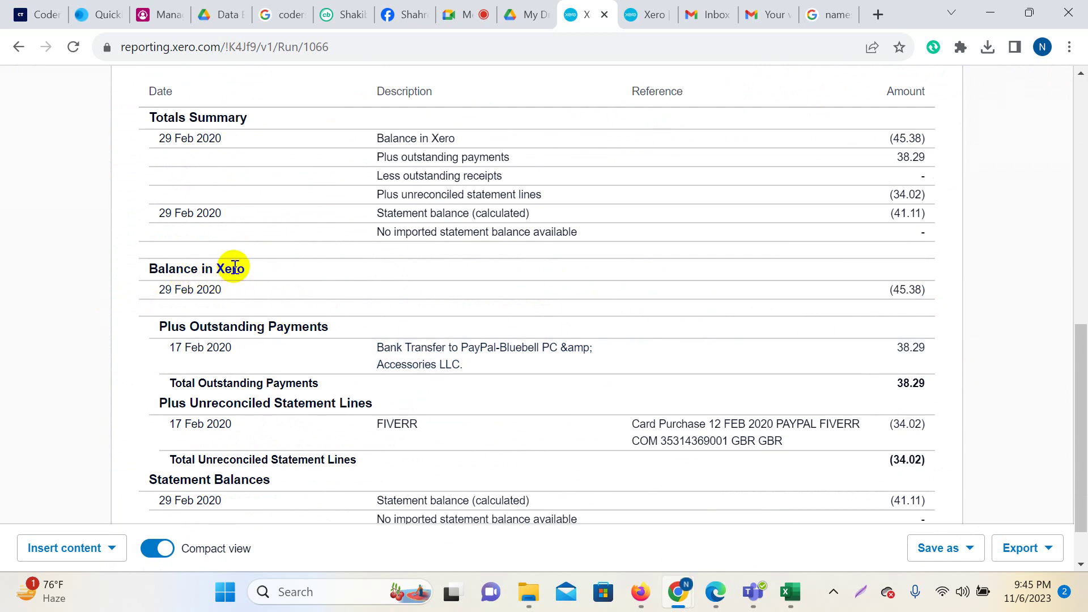
scroll(793, 284, "up", 1)
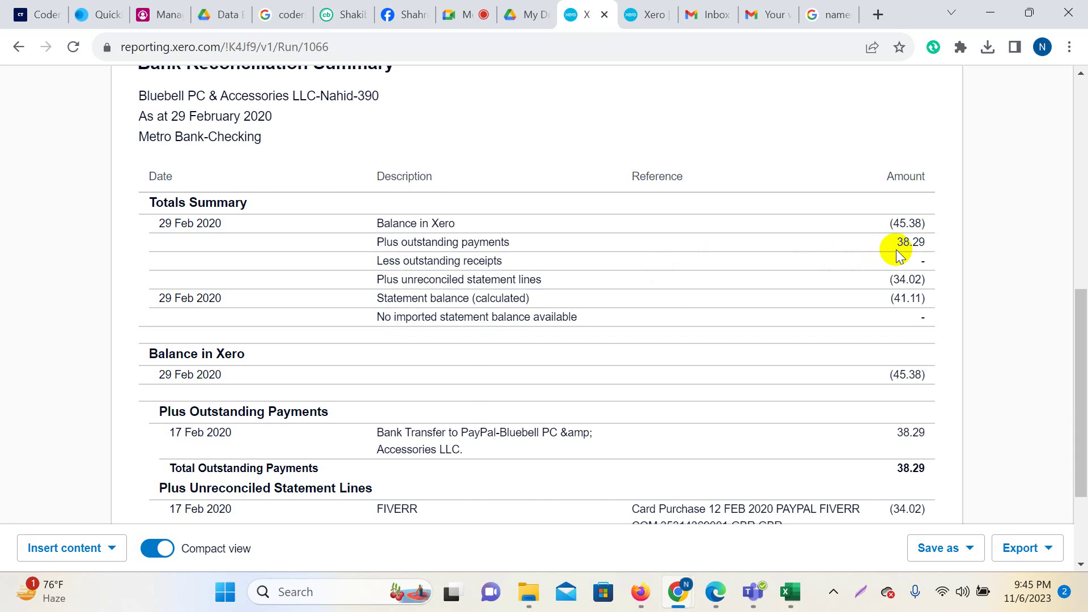
scroll(826, 403, "down", 1)
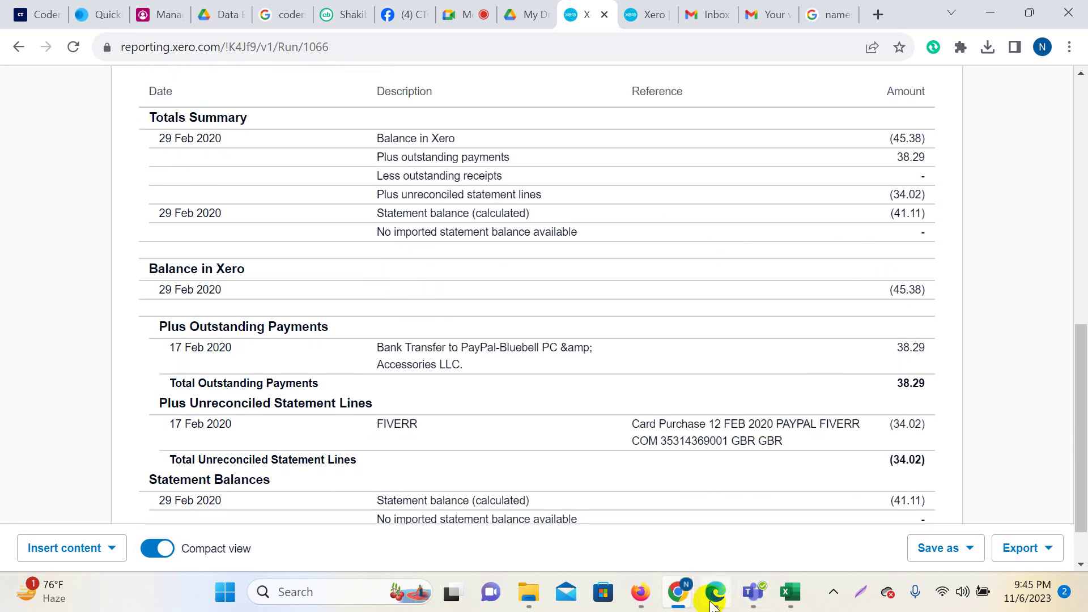
mouse_move(715, 591)
left_click(710, 518)
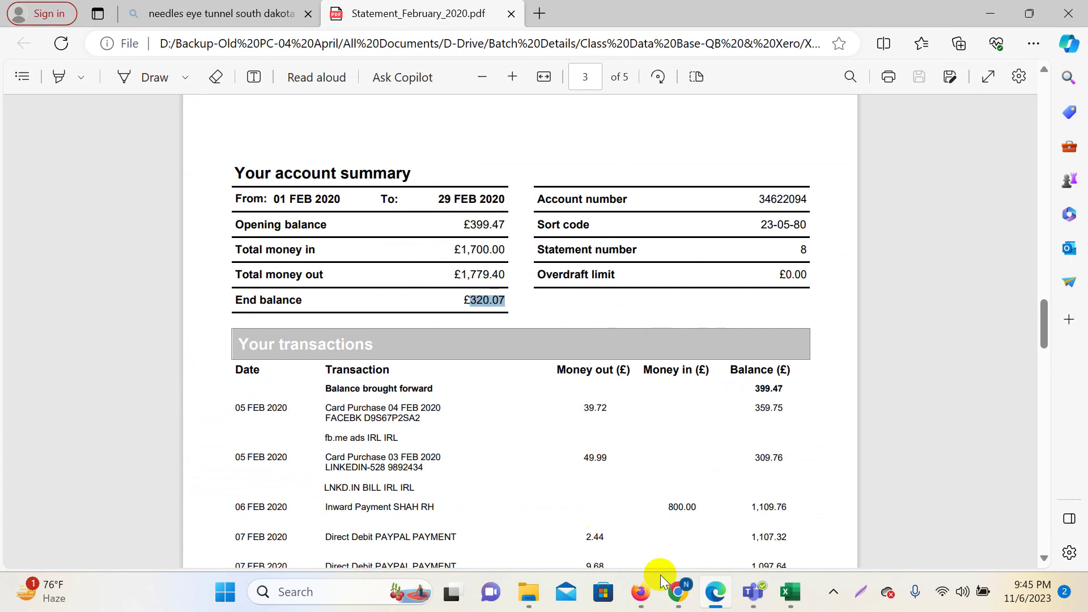
mouse_move(674, 590)
left_click(580, 516)
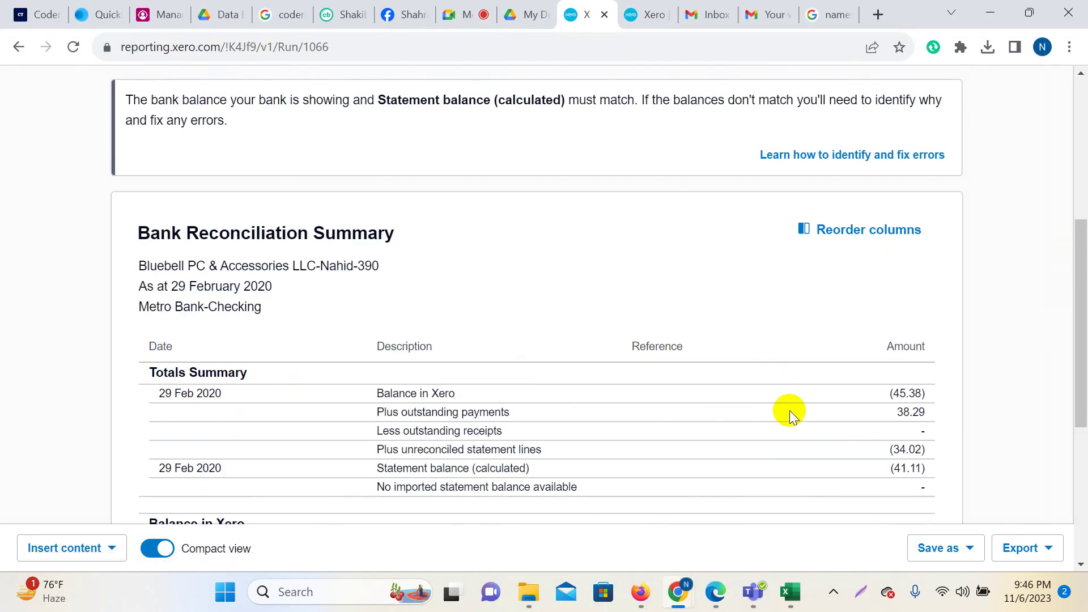
scroll(790, 410, "up", 3)
scroll(743, 415, "down", 7)
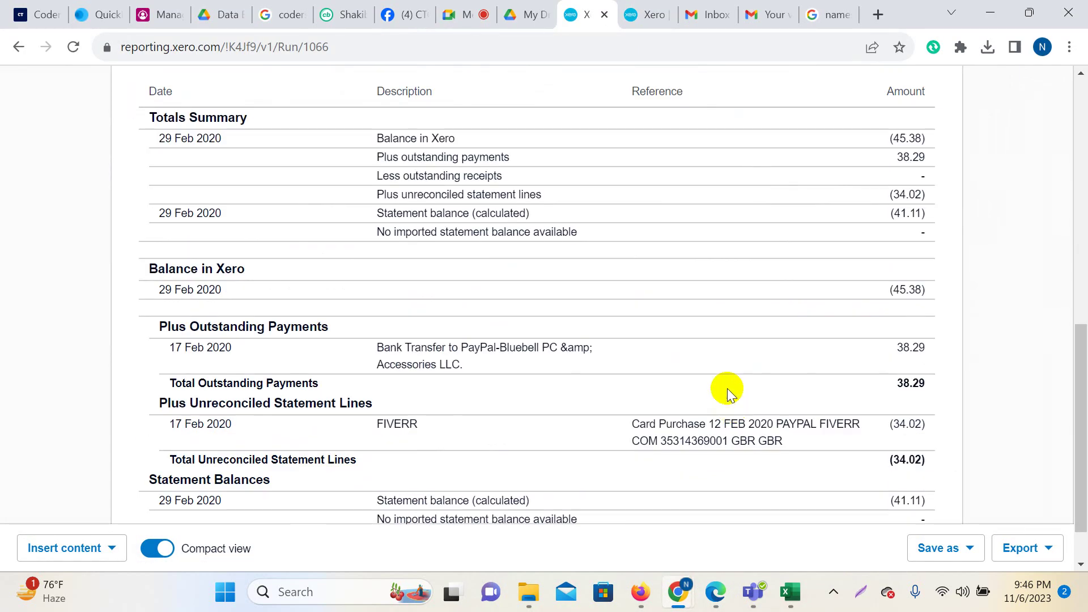
scroll(690, 388, "up", 10)
scroll(687, 387, "down", 6)
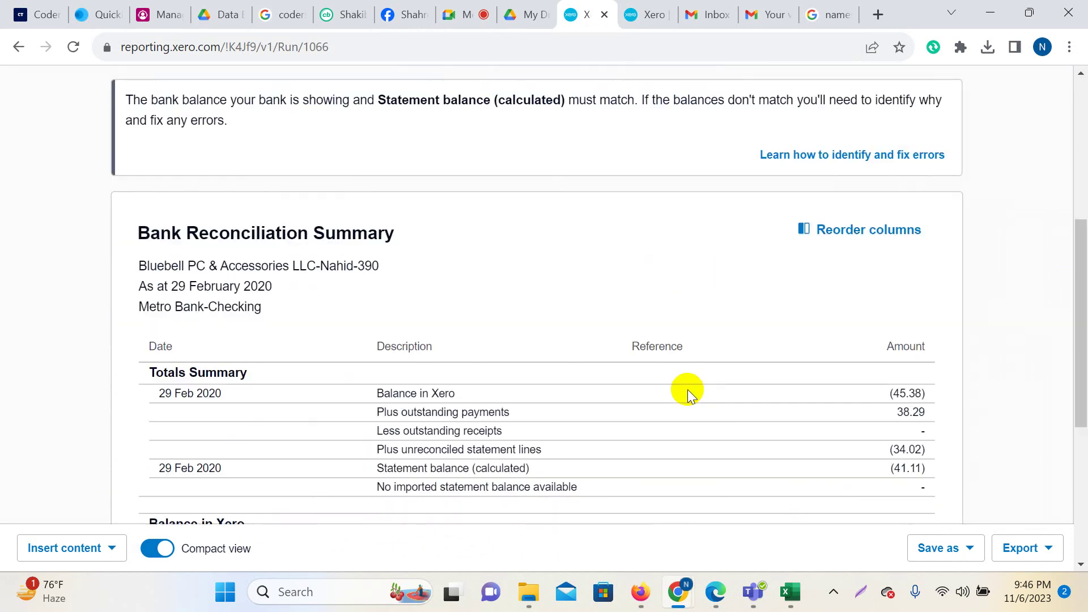
scroll(688, 395, "down", 5)
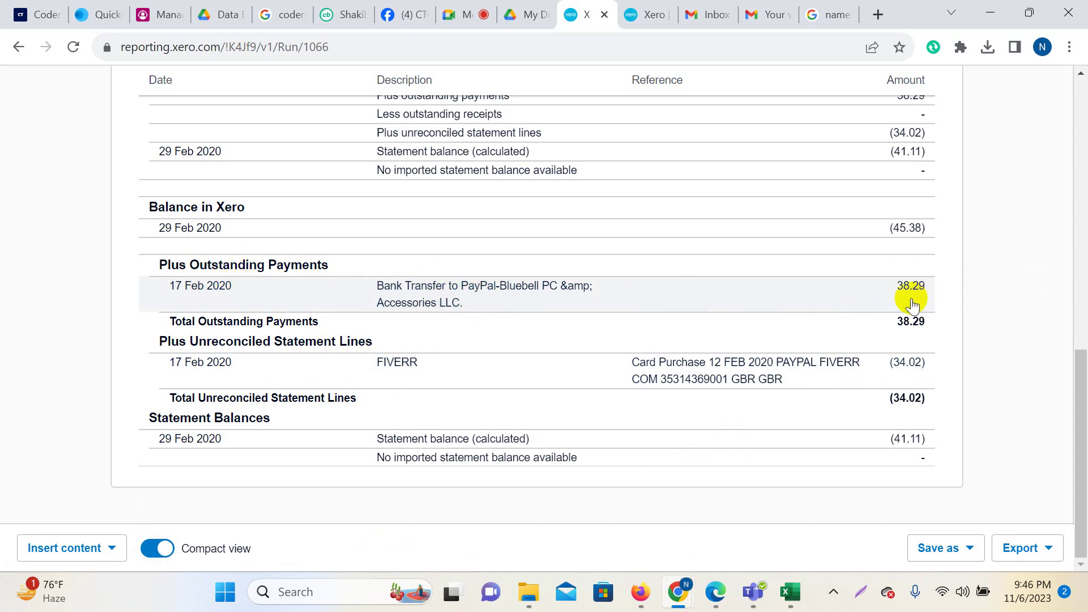
scroll(917, 305, "up", 10)
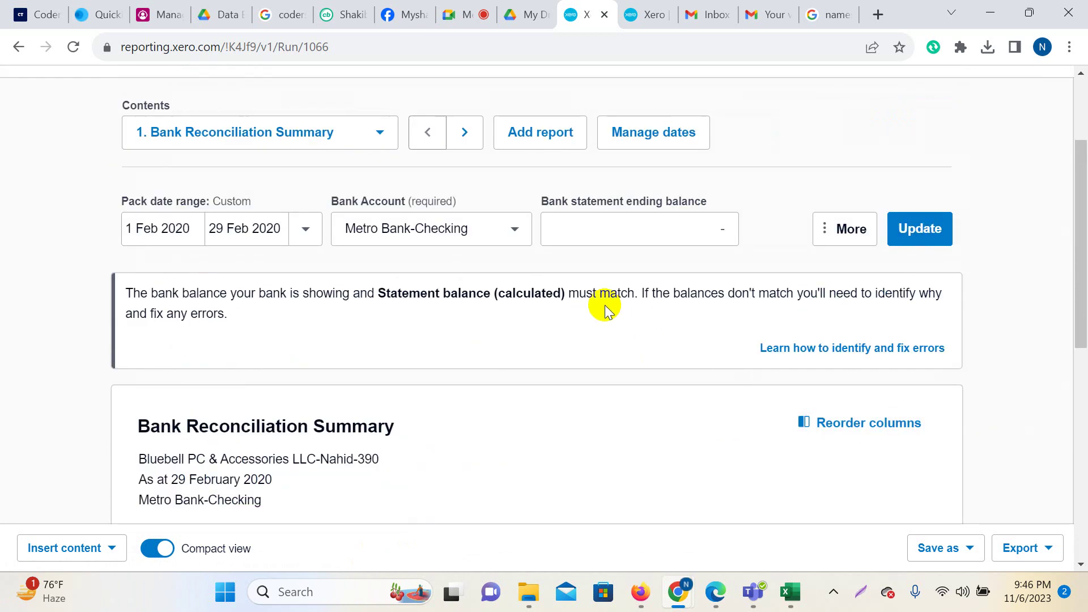
Reload the Metro Bank-Checking transactions and bring up the lines awaiting reconciliation.
left_click(651, 12)
scroll(467, 294, "up", 1)
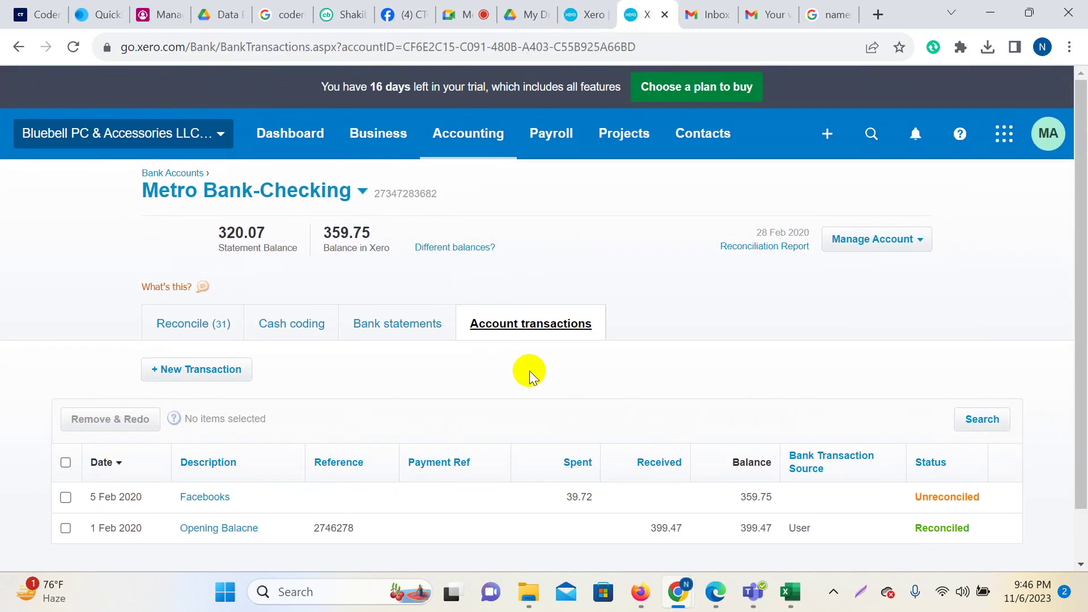
left_click(72, 47)
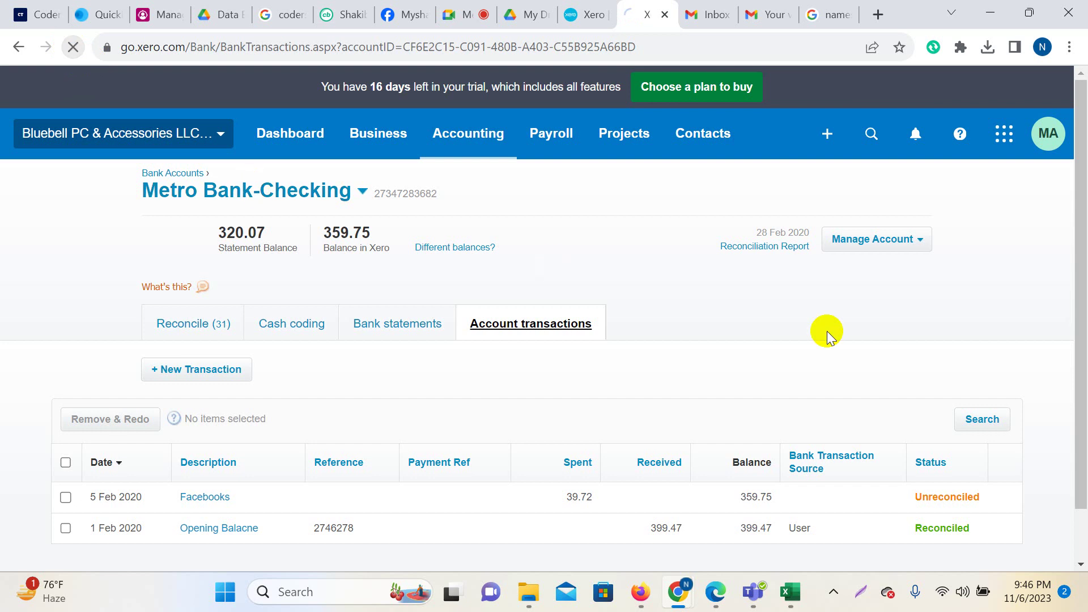
left_click(190, 334)
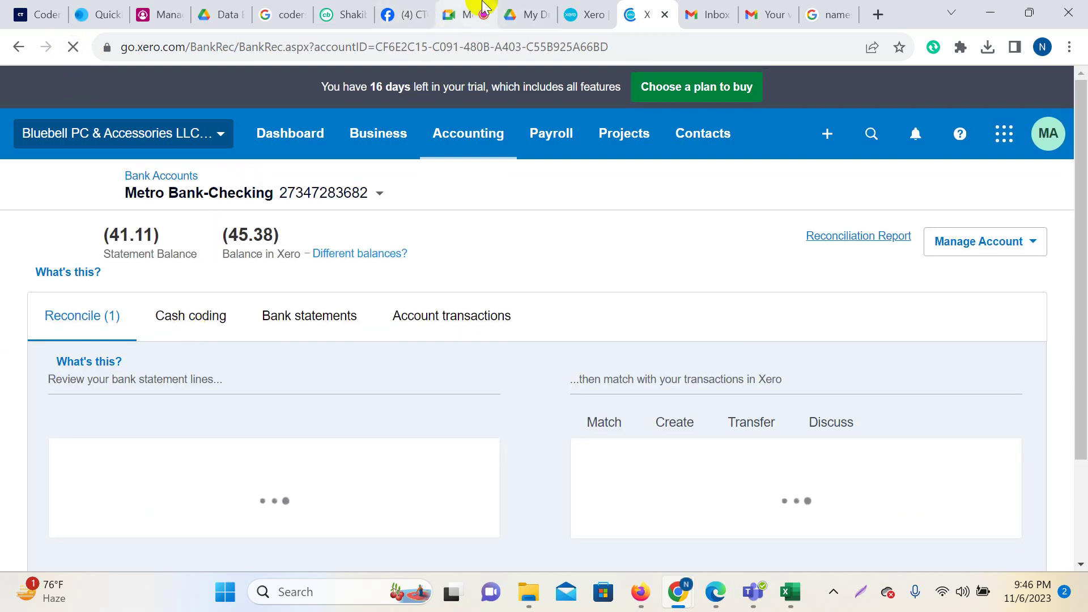
Admit the Meet guest, then accept the FIVERR 34.02 line as a Legal Expenses spend.
left_click(482, 6)
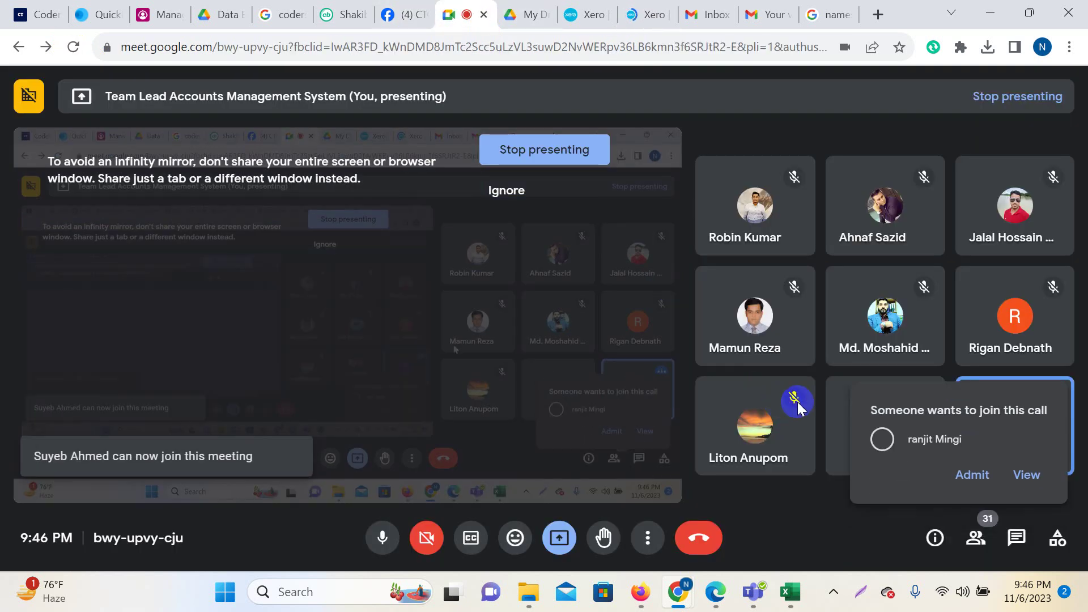
left_click(965, 476)
left_click(639, 12)
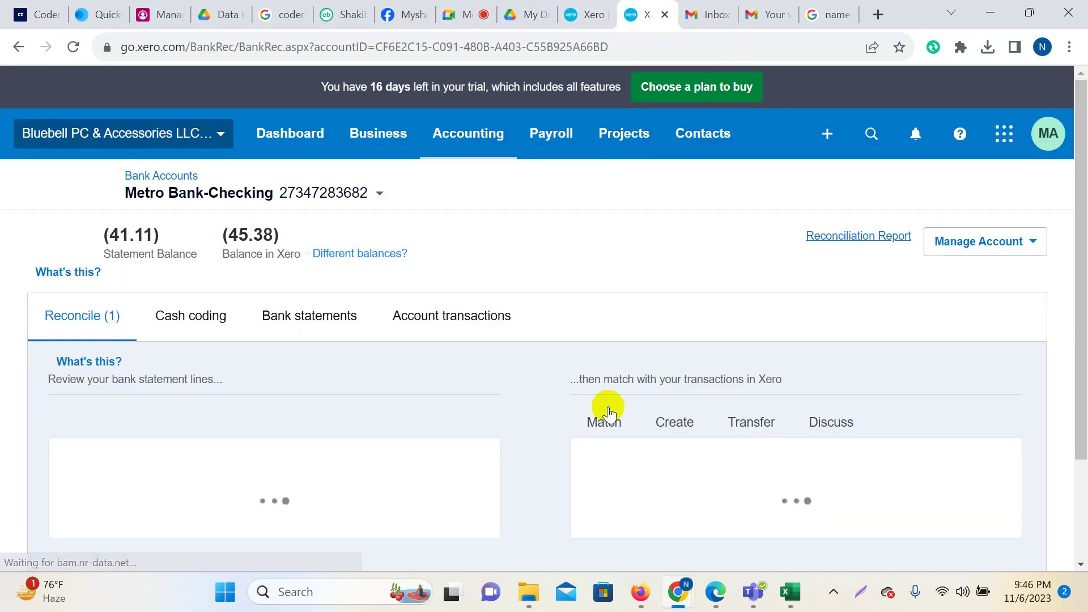
scroll(347, 400, "down", 3)
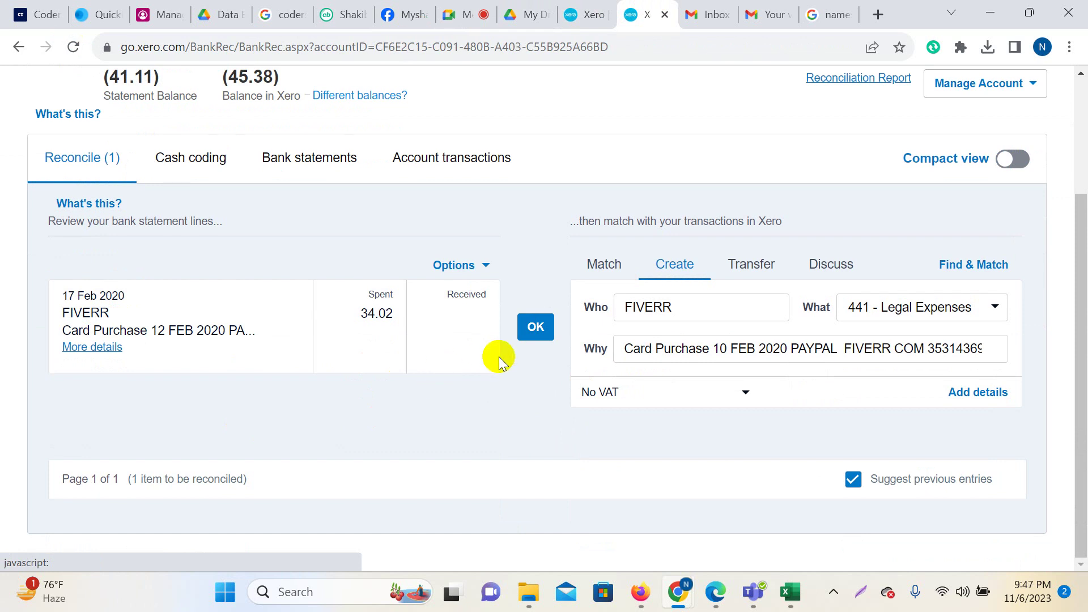
left_click(537, 331)
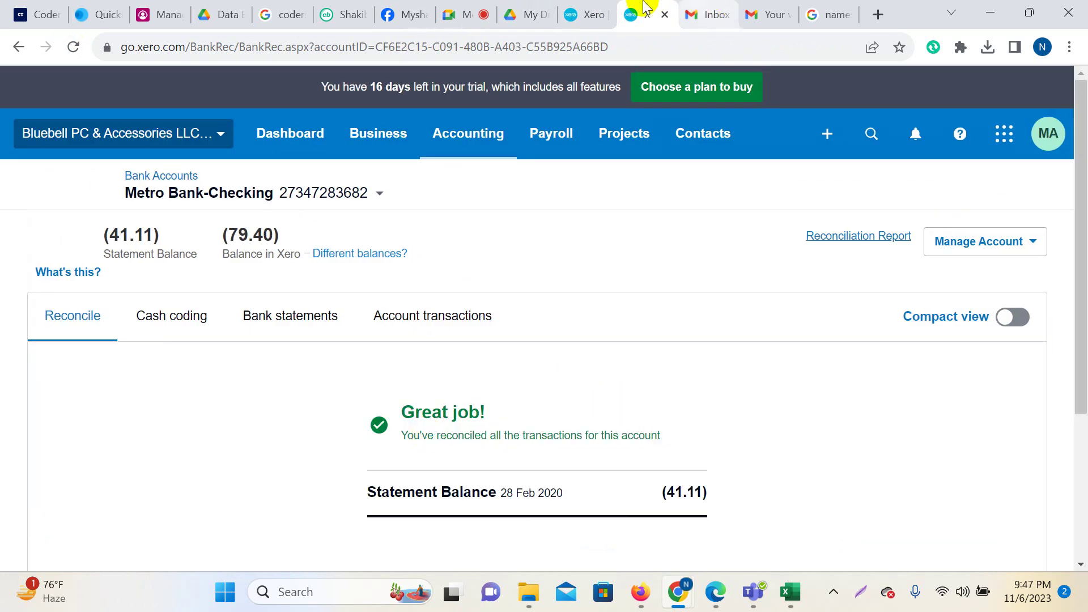
Reload the Bank Reconciliation report for 1–29 Feb 2020.
left_click(586, 14)
scroll(475, 414, "down", 9)
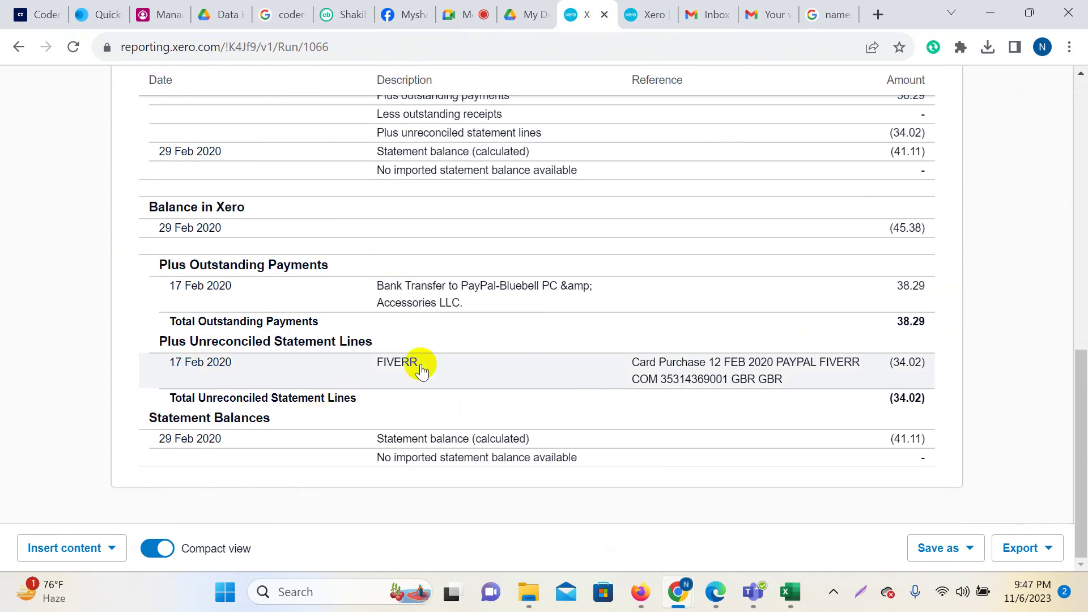
left_click(73, 47)
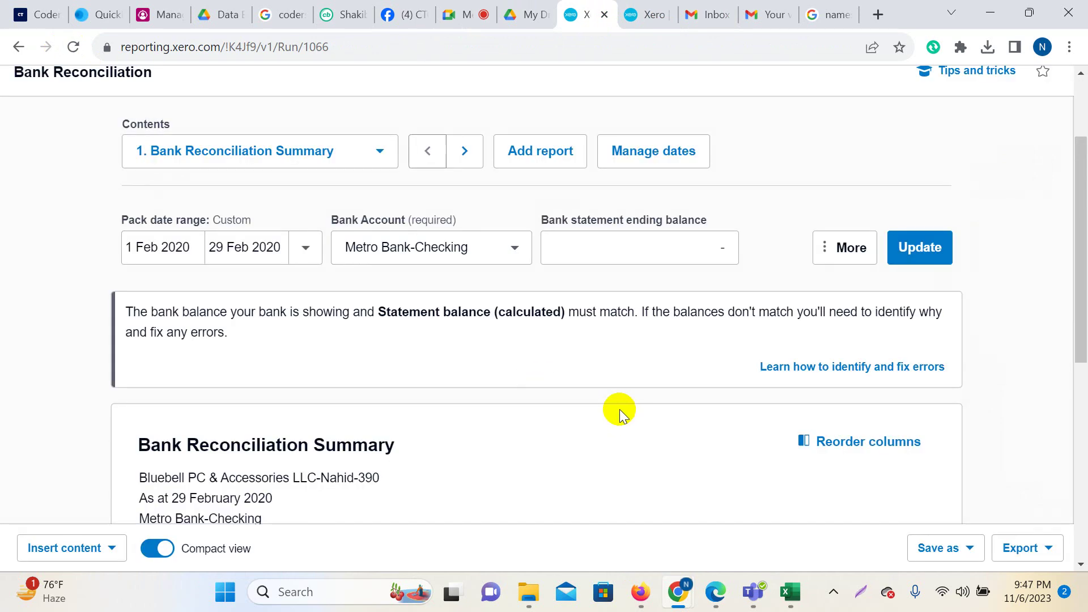
View Metro Bank-Checking's imported statement lines, including the deleted 17 Feb 38.29 PAYPAL line.
scroll(613, 403, "down", 8)
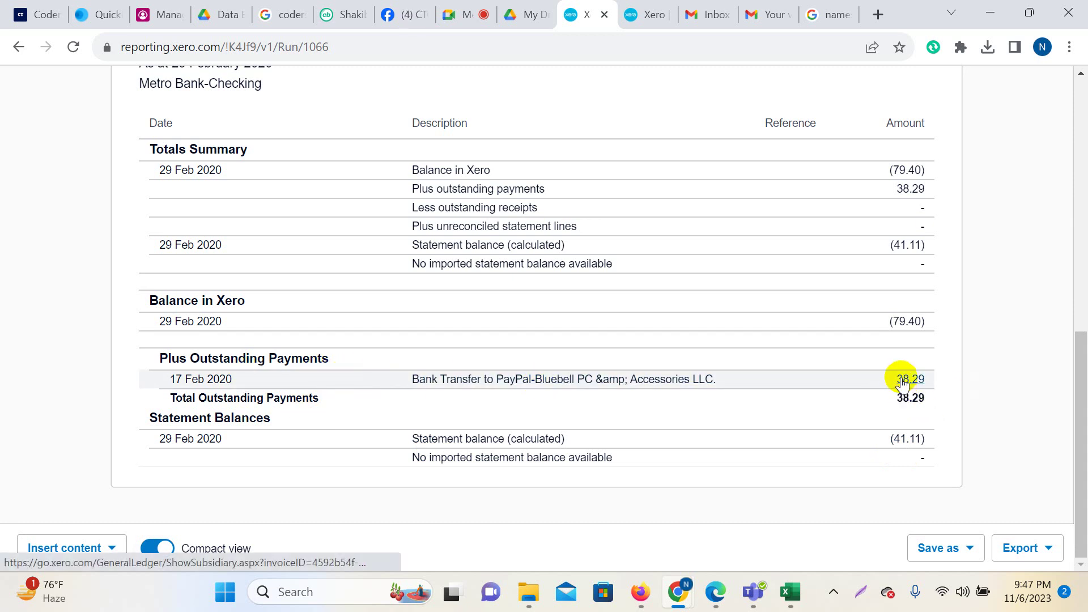
left_click(662, 9)
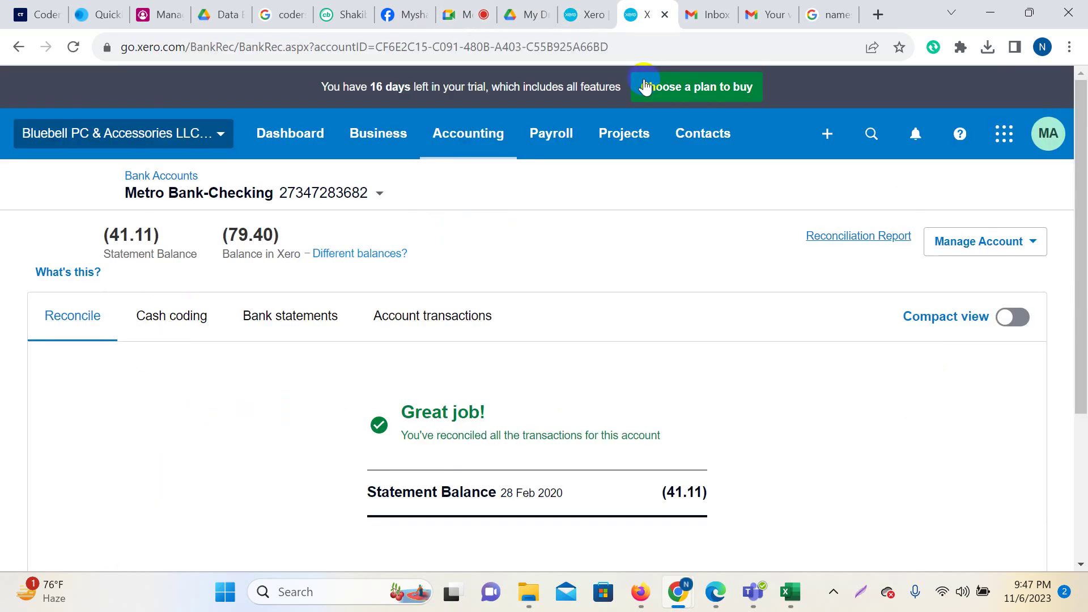
left_click(276, 323)
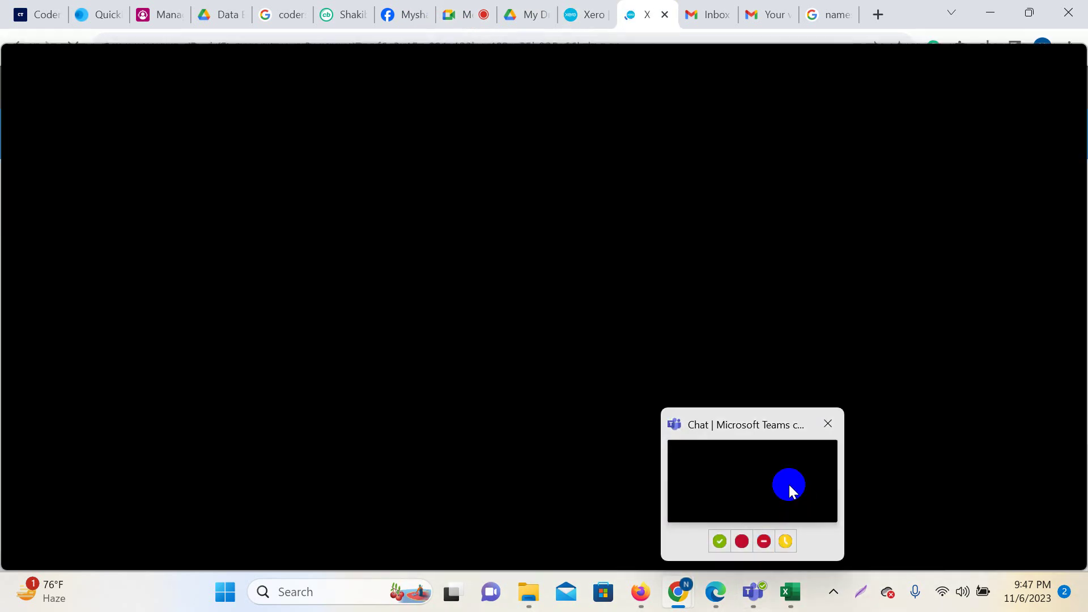
scroll(539, 357, "down", 15)
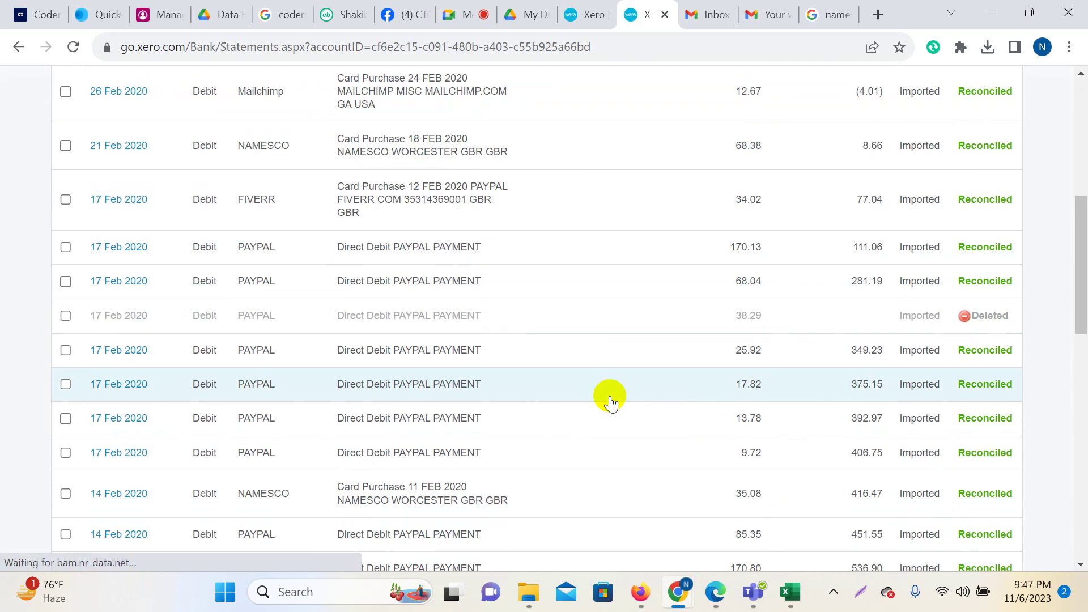
scroll(991, 323, "up", 3)
scroll(991, 418, "down", 10)
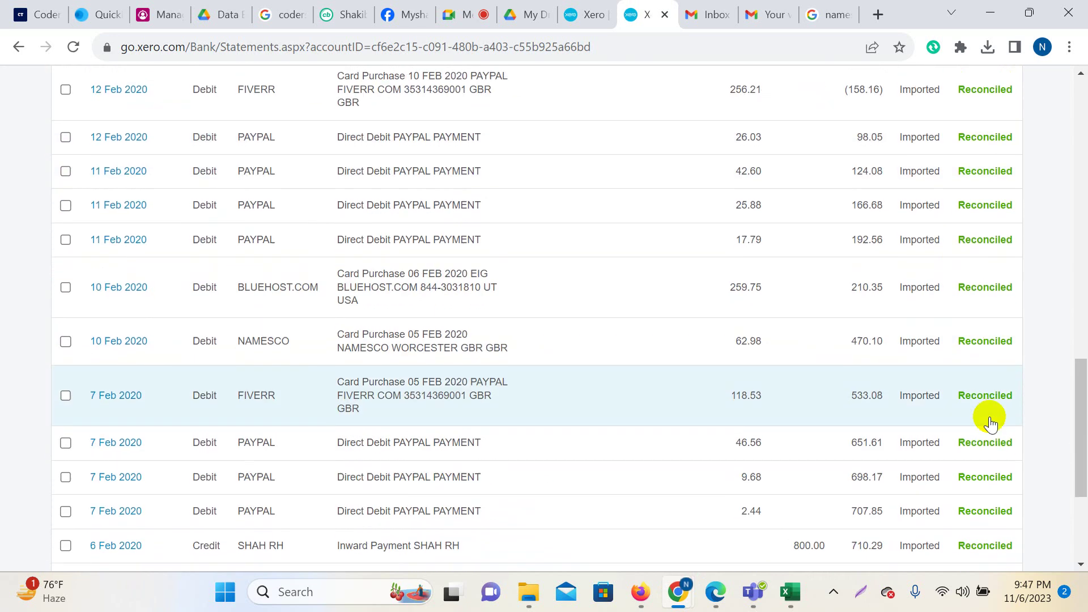
scroll(989, 420, "up", 10)
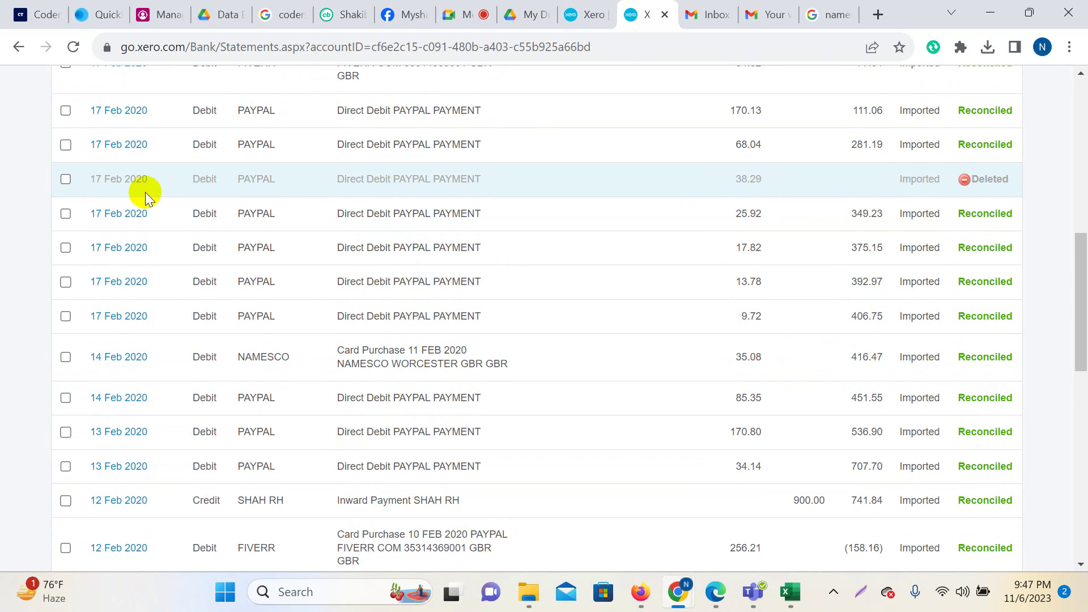
scroll(788, 284, "up", 2)
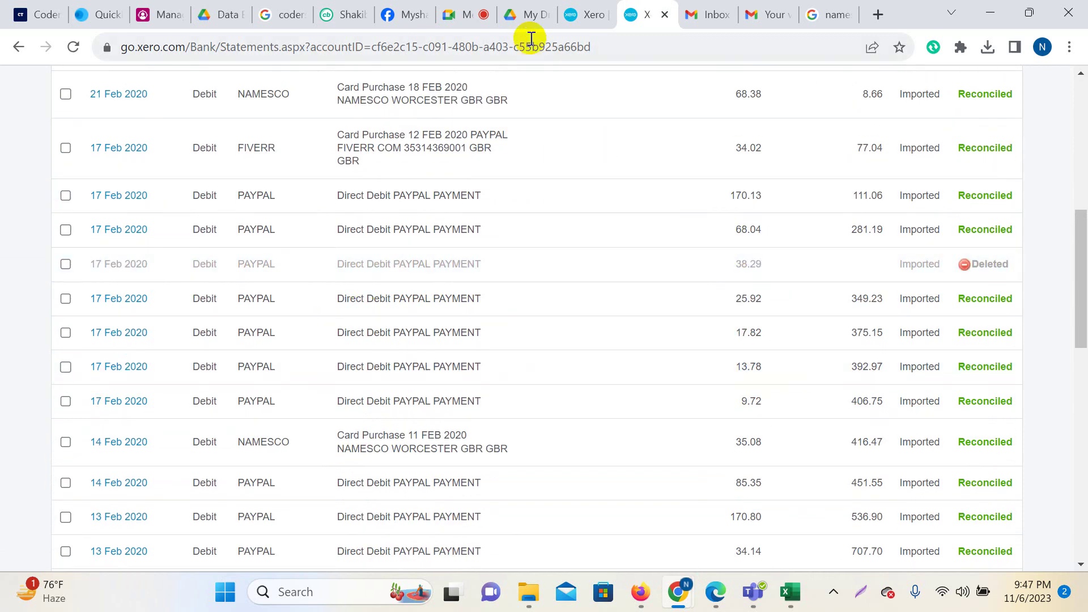
Highlight the report's Plus outstanding payments row, then go back to the statement lines.
left_click(583, 15)
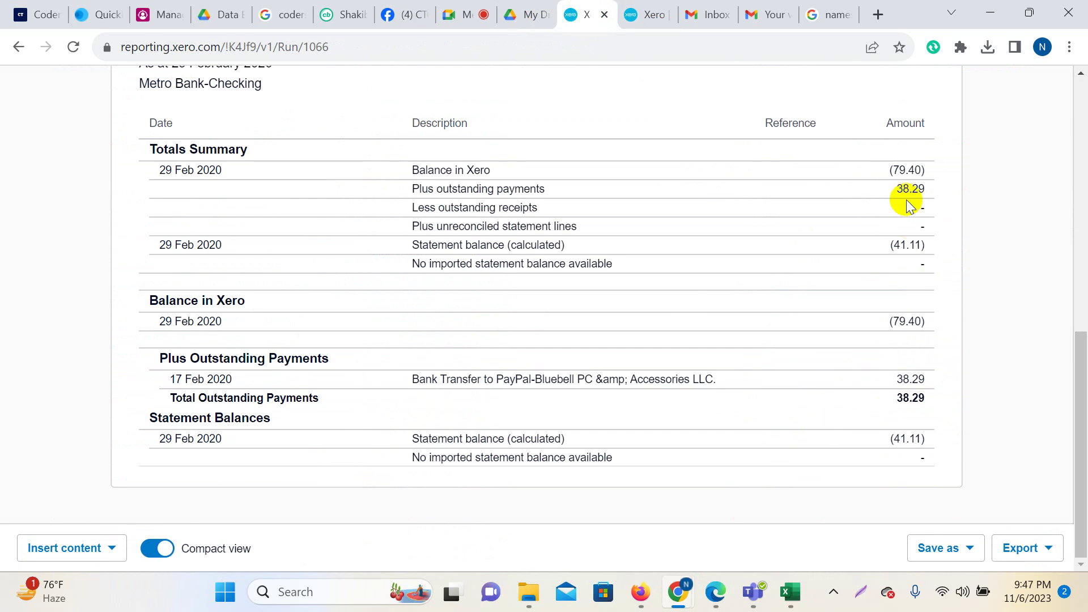
left_click_drag(408, 187, 546, 184)
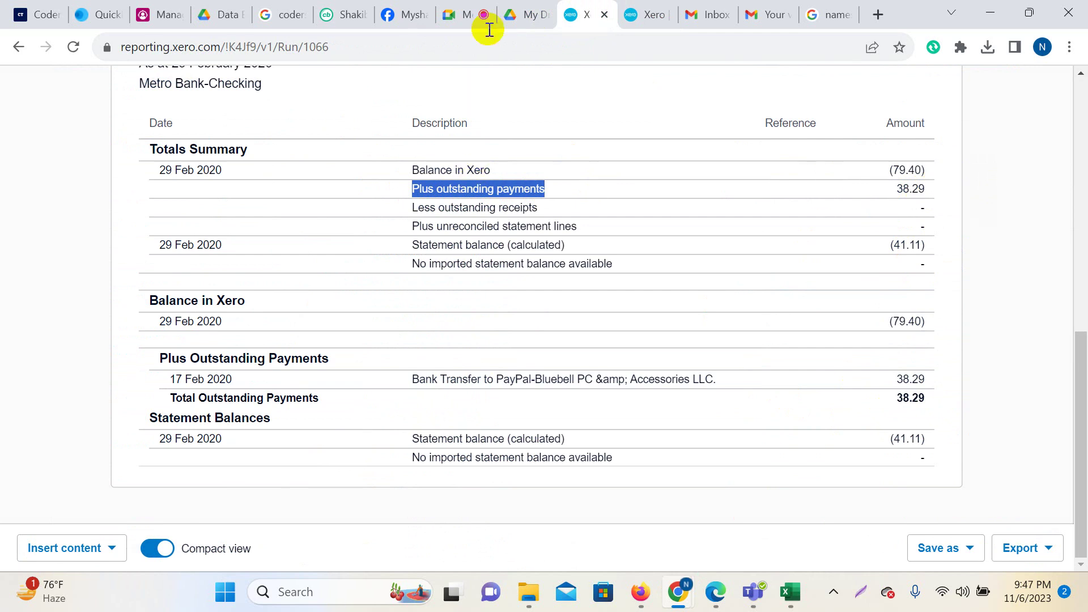
left_click(646, 15)
scroll(323, 370, "up", 1)
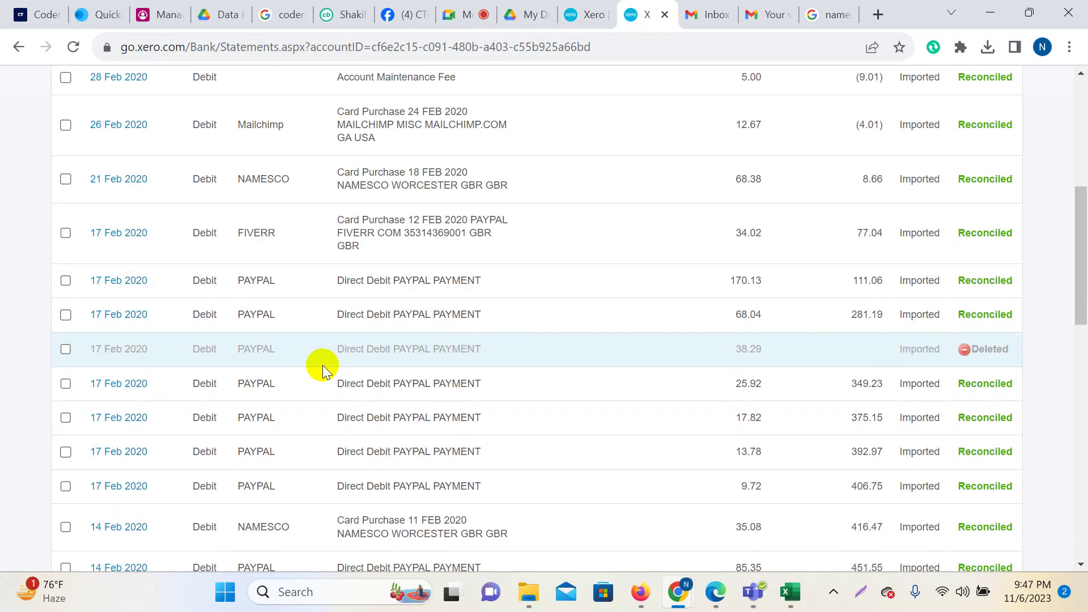
Select the deleted 38.29 PAYPAL statement line and restore it.
left_click(67, 351)
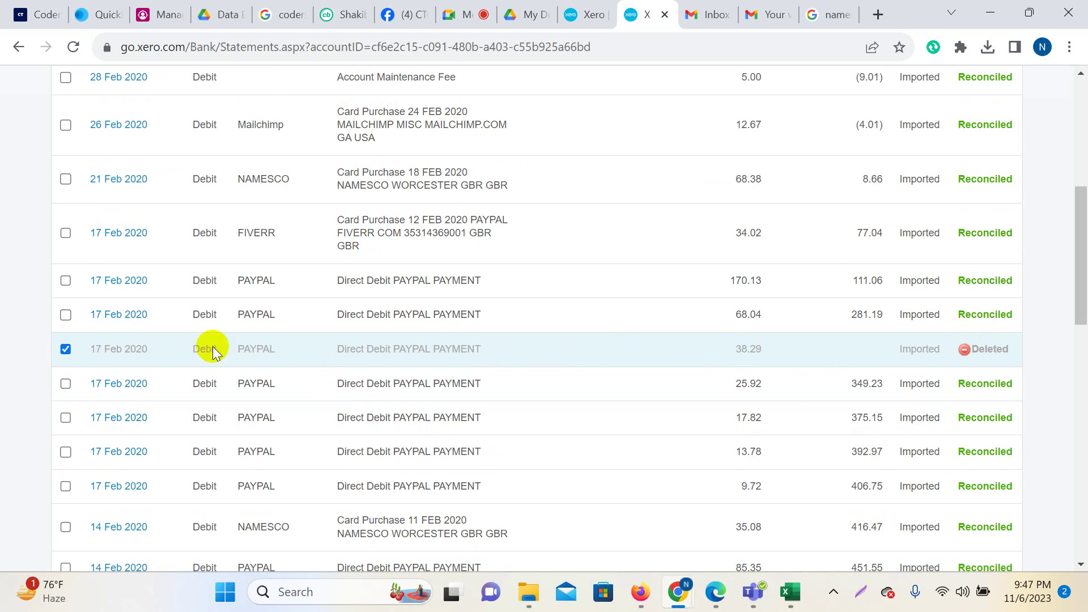
scroll(141, 311, "up", 5)
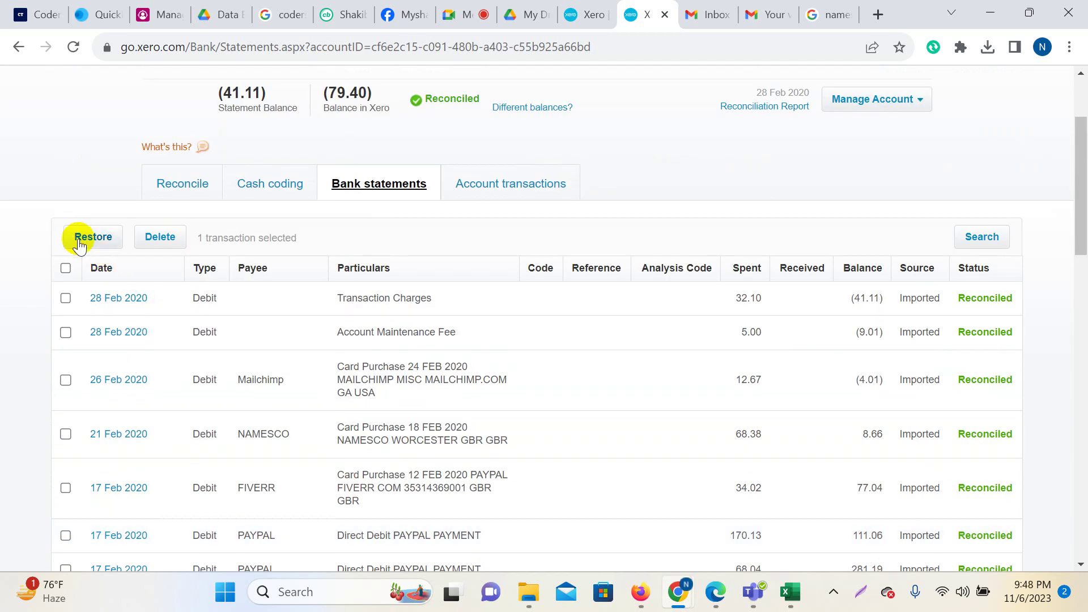
left_click(80, 238)
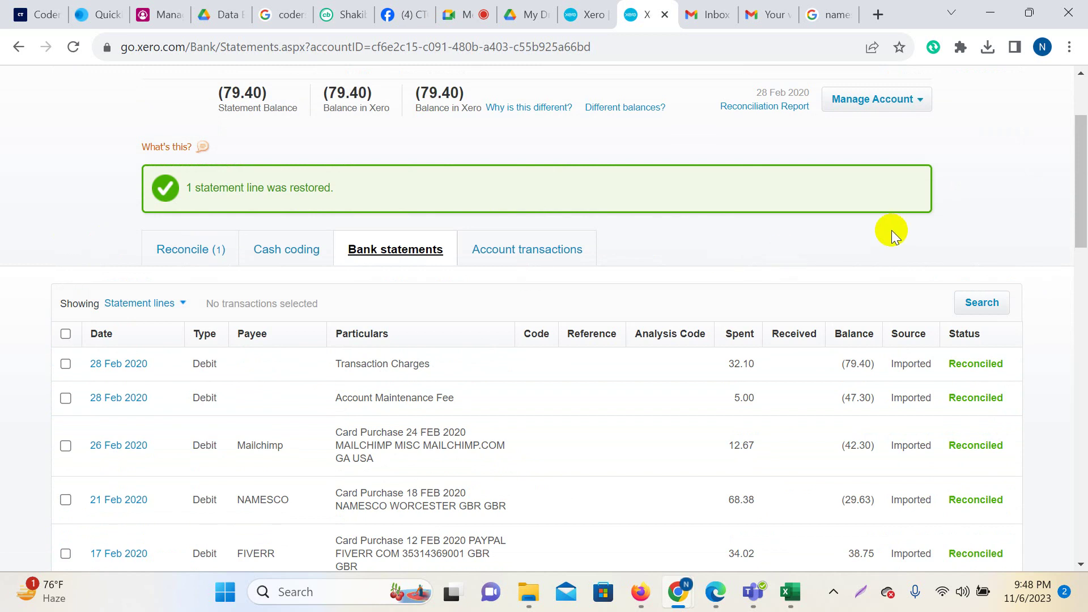
scroll(875, 291, "down", 5)
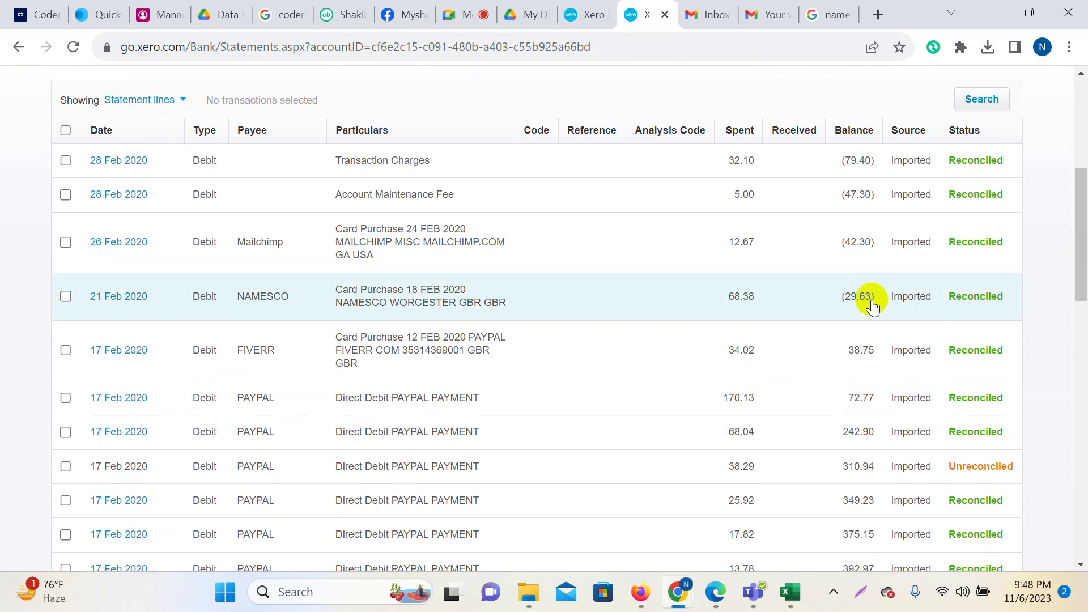
scroll(736, 408, "down", 1)
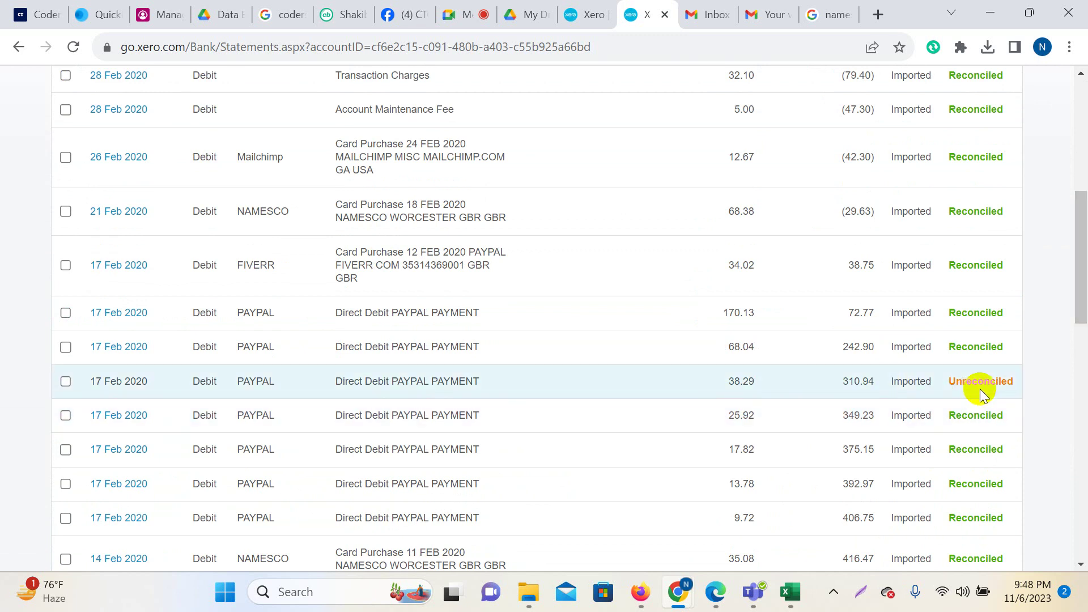
Reload the reconciliation report to confirm (79.40), then return to the unreconciled statement lines.
left_click(601, 18)
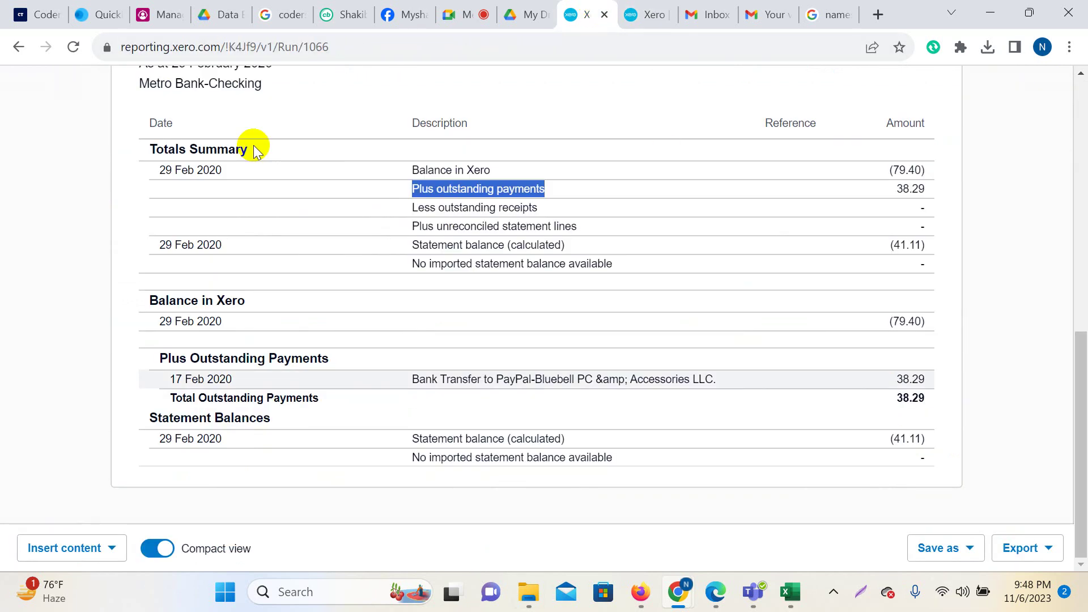
left_click(72, 45)
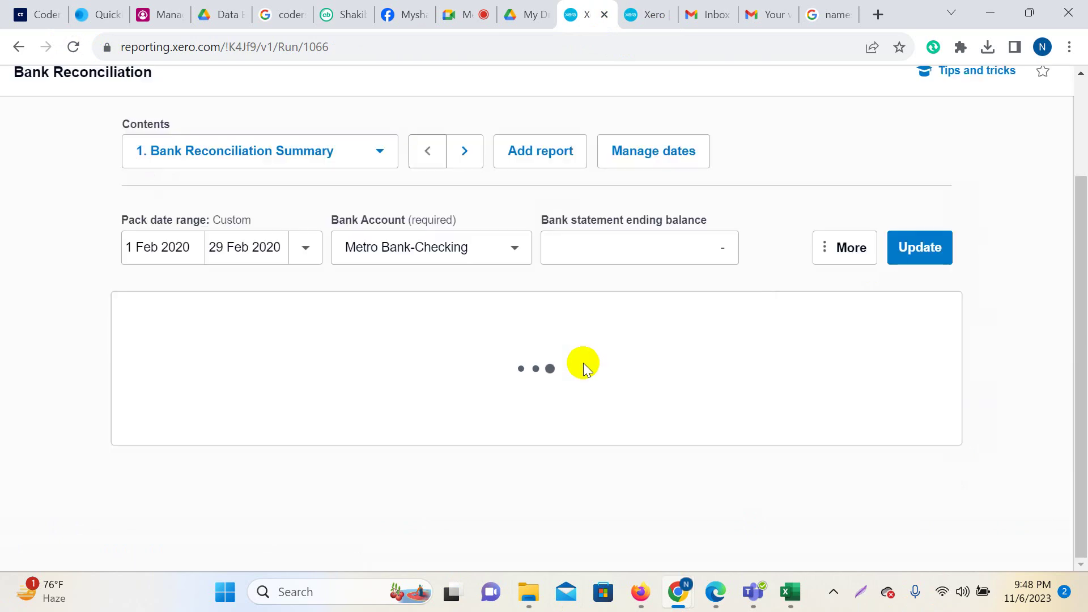
scroll(583, 363, "down", 4)
scroll(583, 361, "down", 4)
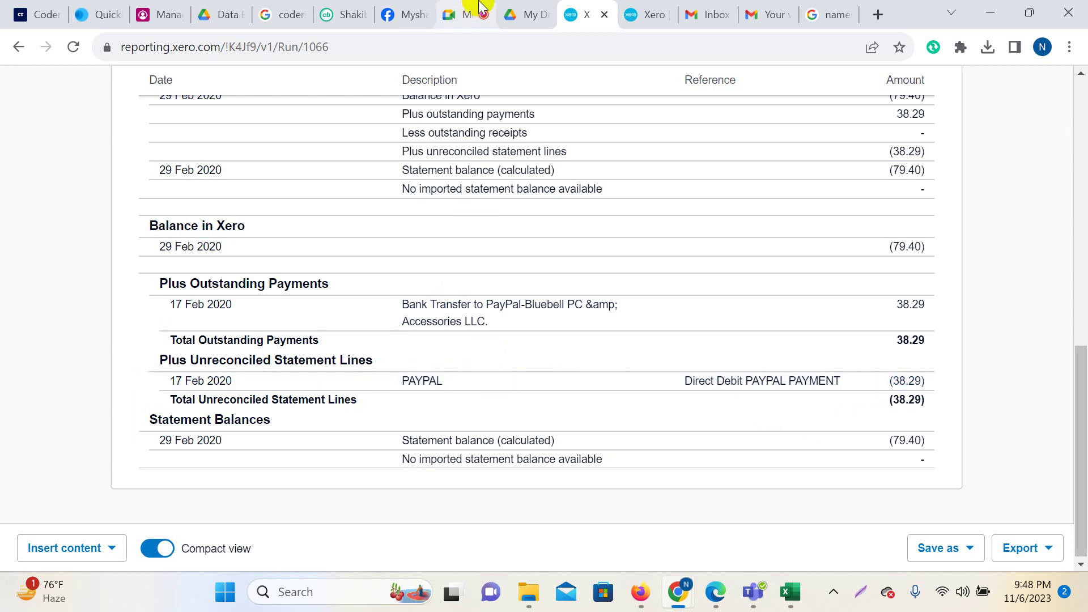
left_click(641, 7)
scroll(627, 416, "up", 7)
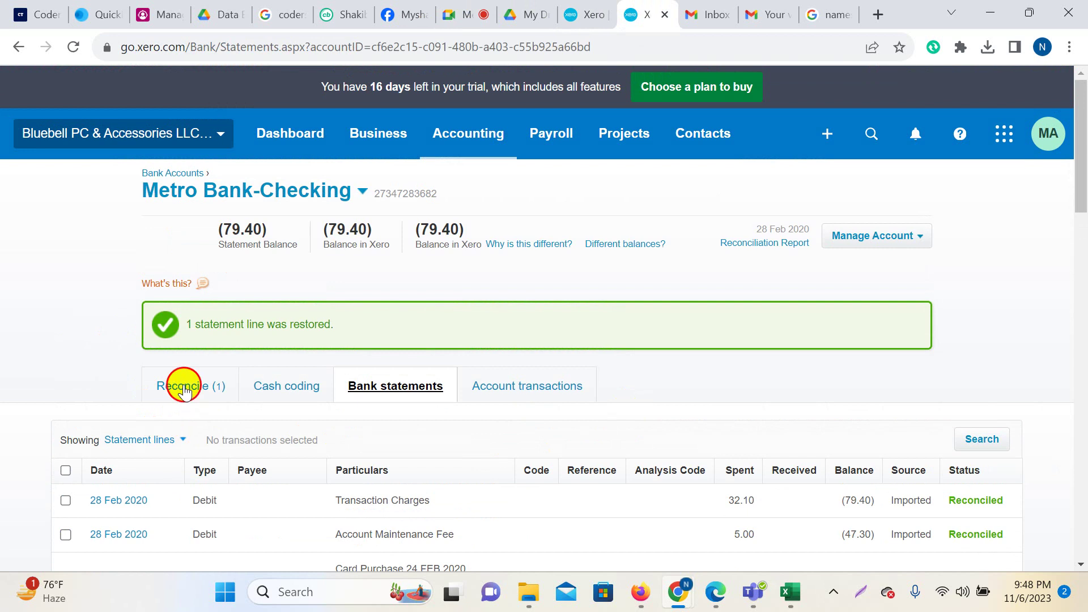
left_click(184, 390)
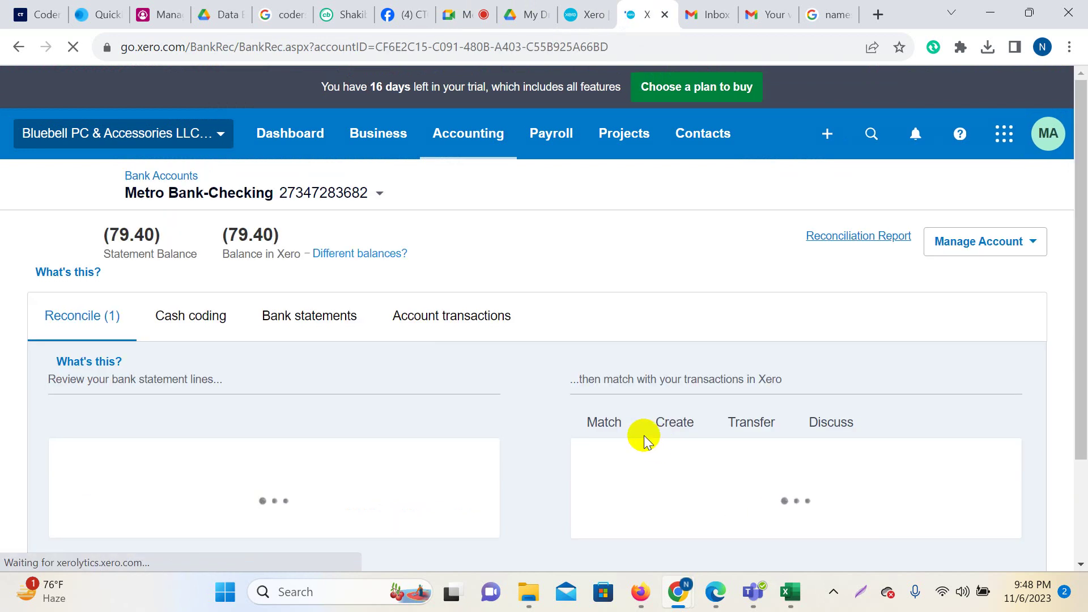
Match the 17 Feb PAYPAL 38.29 line to the PayPal bank transfer and reload the report.
scroll(639, 360, "down", 2)
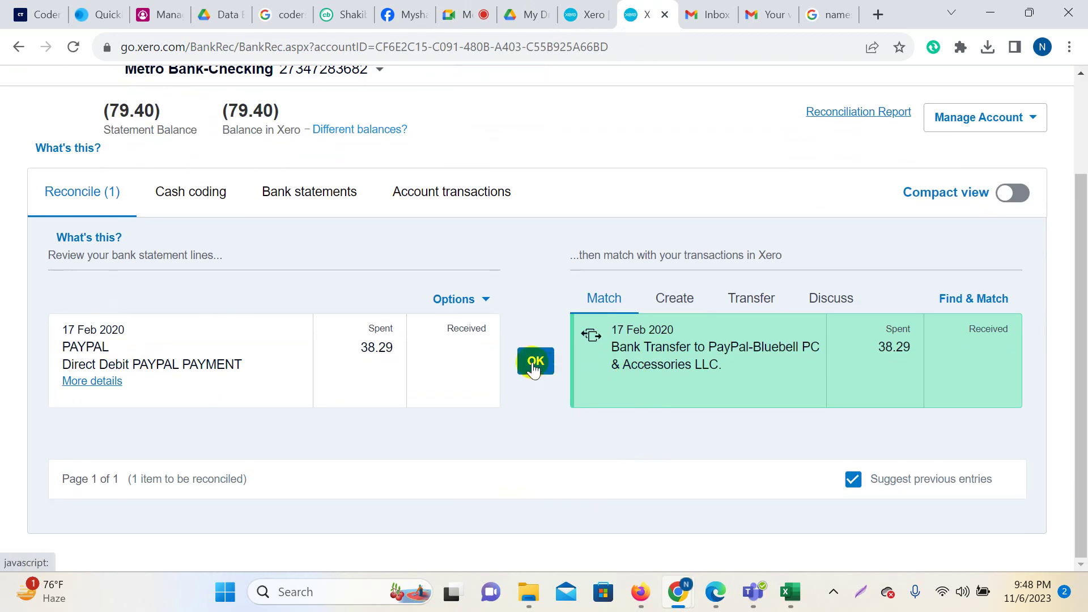
left_click(533, 365)
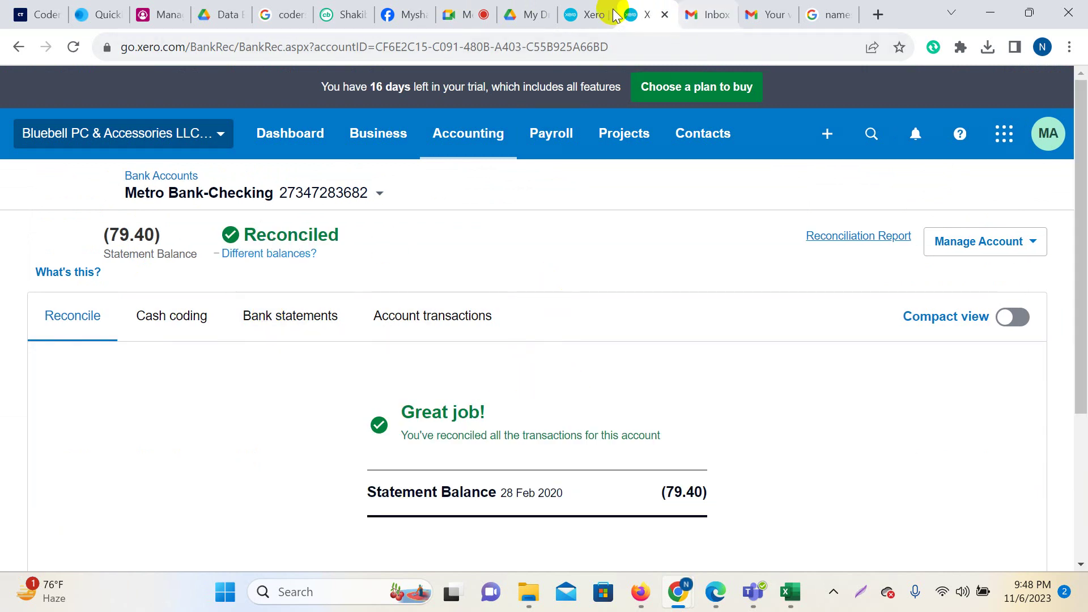
left_click(590, 13)
scroll(153, 242, "up", 7)
left_click(73, 46)
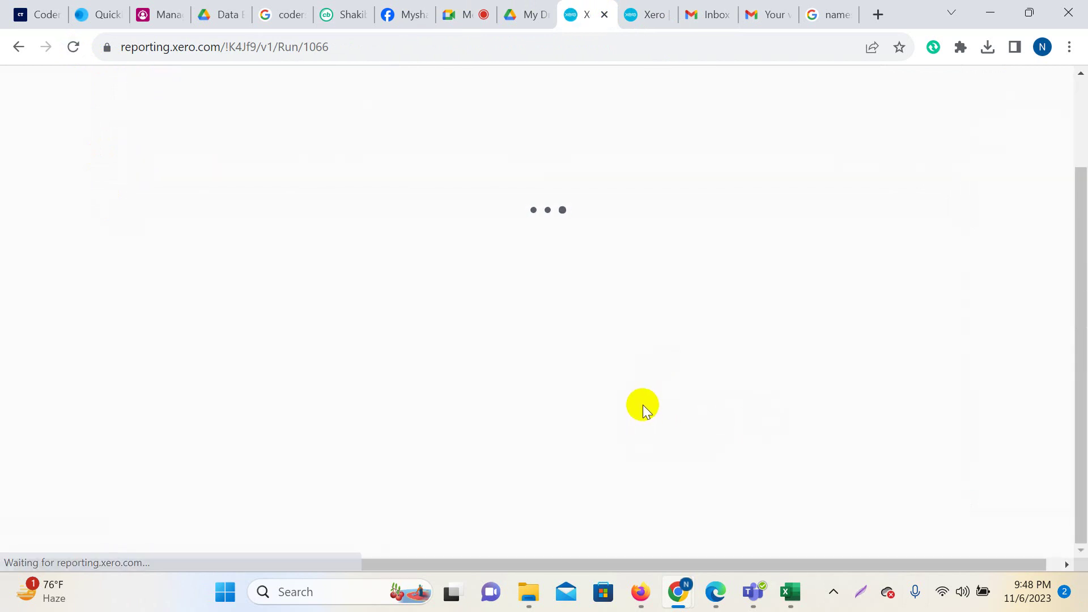
Check the summary shows (79.40) balances with no outstanding items, then bring up the statement PDF.
scroll(646, 404, "down", 6)
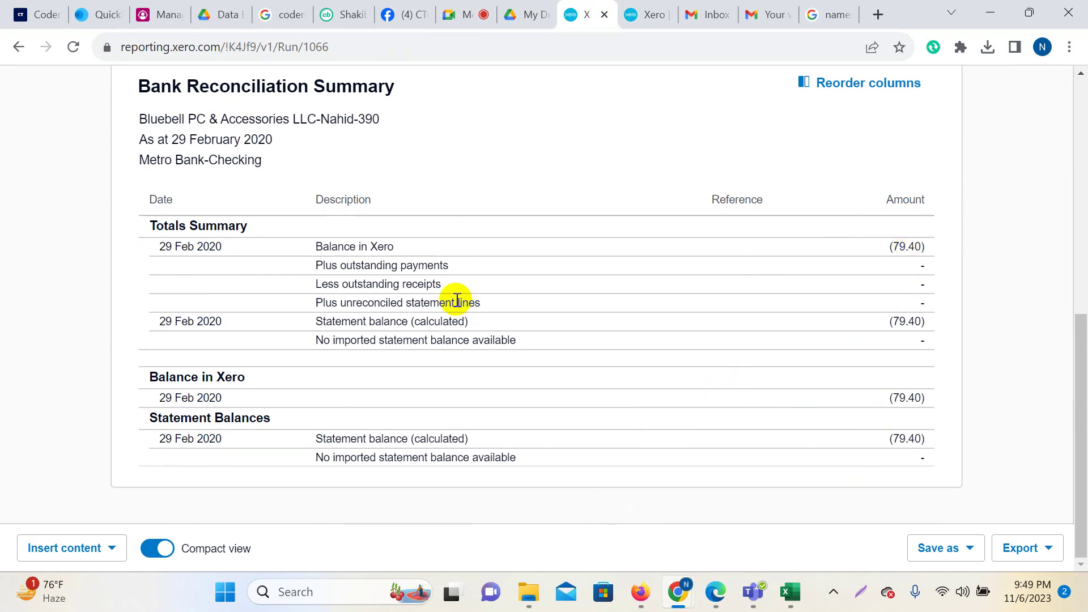
left_click(716, 592)
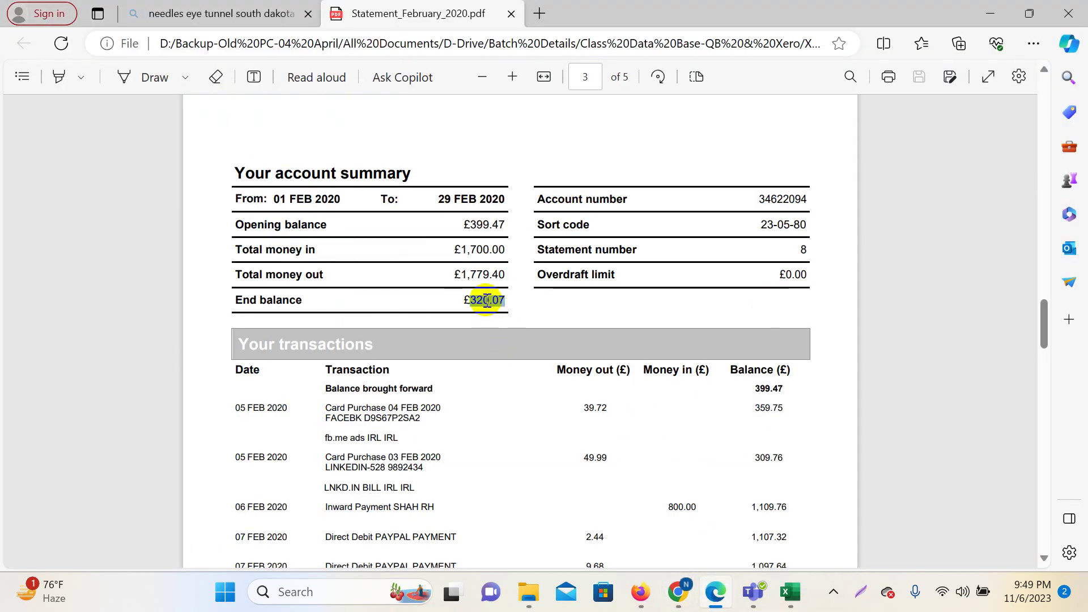
Note the PDF's £320.07 end balance, then return to the Xero reconciliation report.
mouse_move(678, 591)
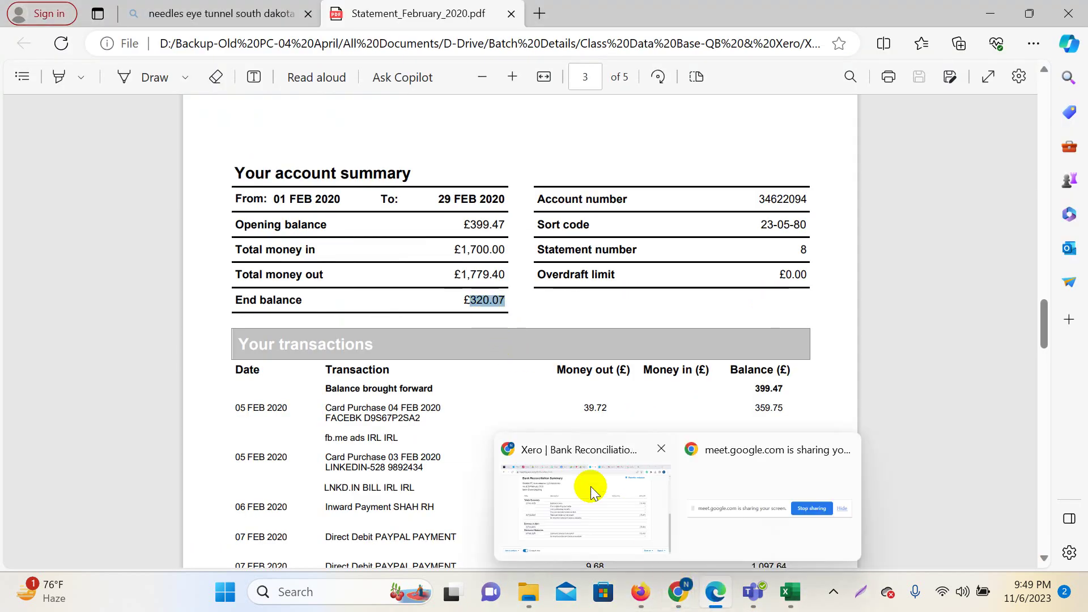
left_click(591, 486)
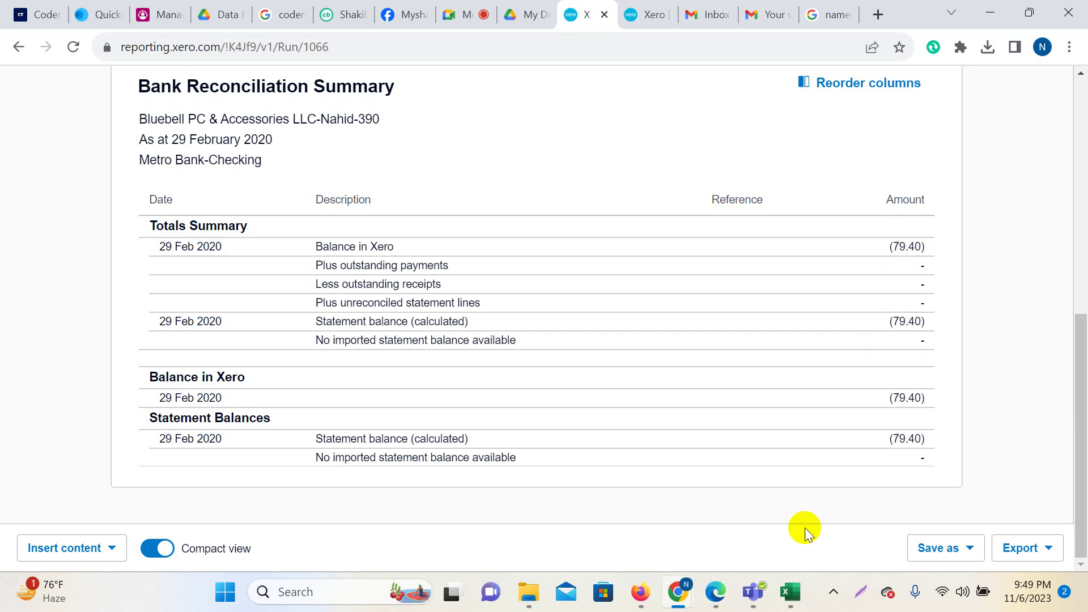
Flip to the February statement PDF and back to the Xero reconciliation report.
mouse_move(713, 604)
left_click(714, 509)
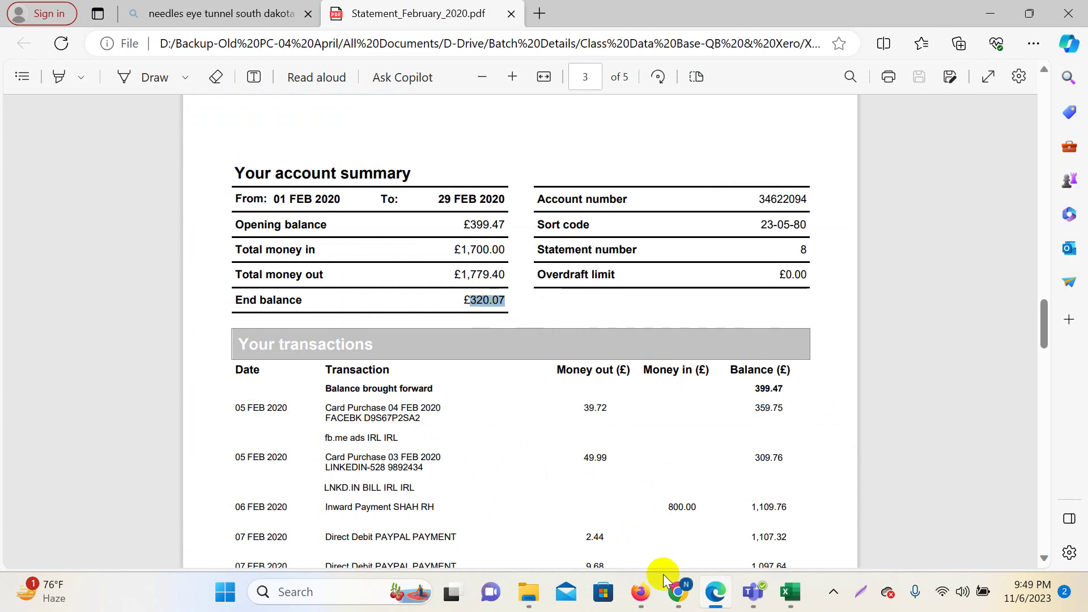
mouse_move(679, 592)
left_click(575, 486)
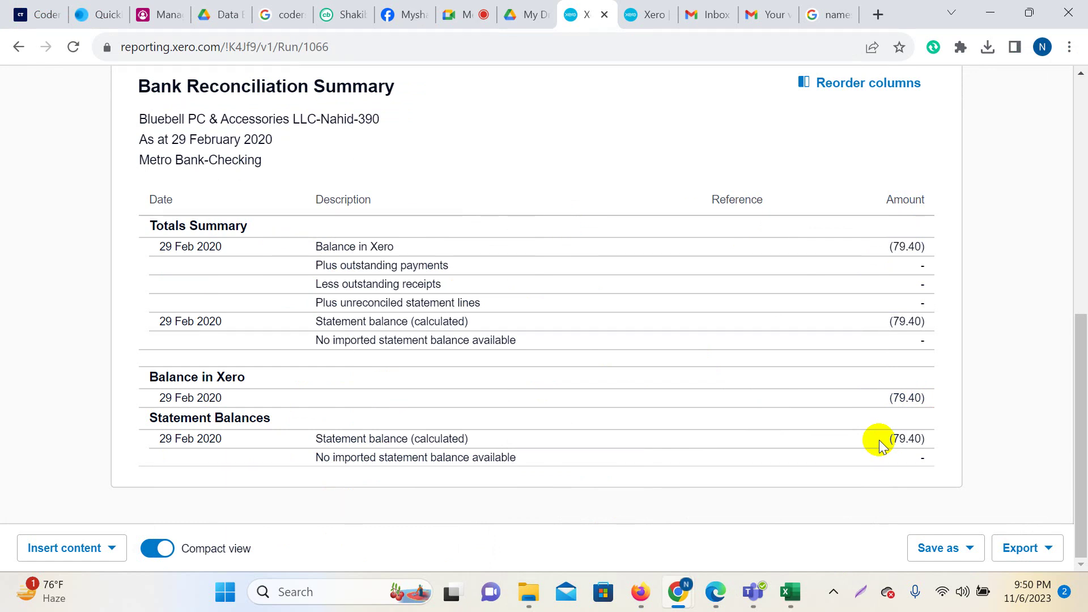
Highlight the statement's £399.47 opening balance, then return to the (79.40) reconciliation summary.
mouse_move(714, 583)
left_click(702, 511)
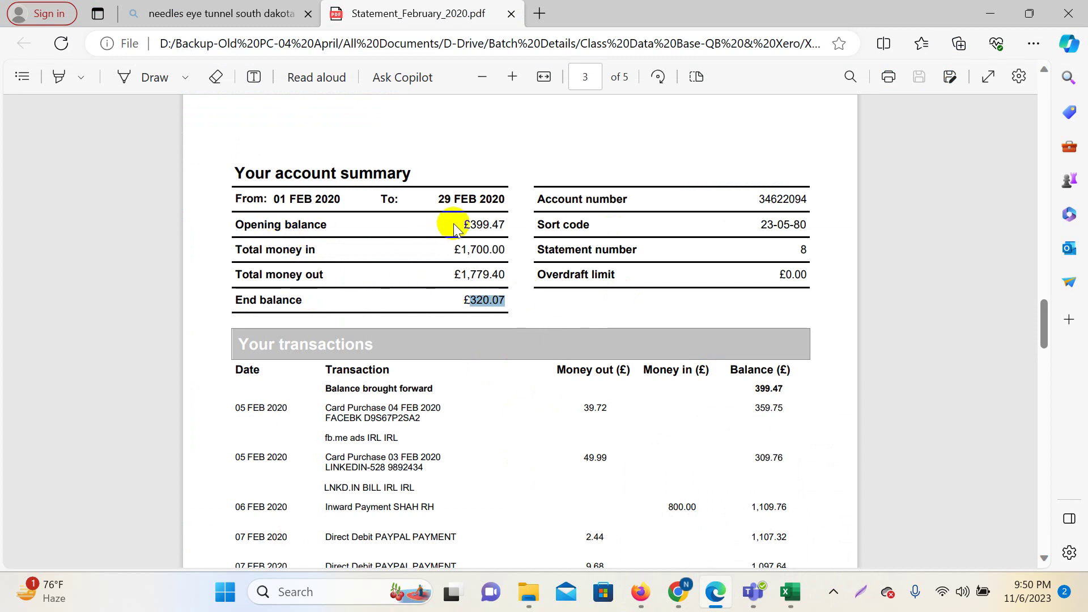
left_click_drag(469, 225, 504, 223)
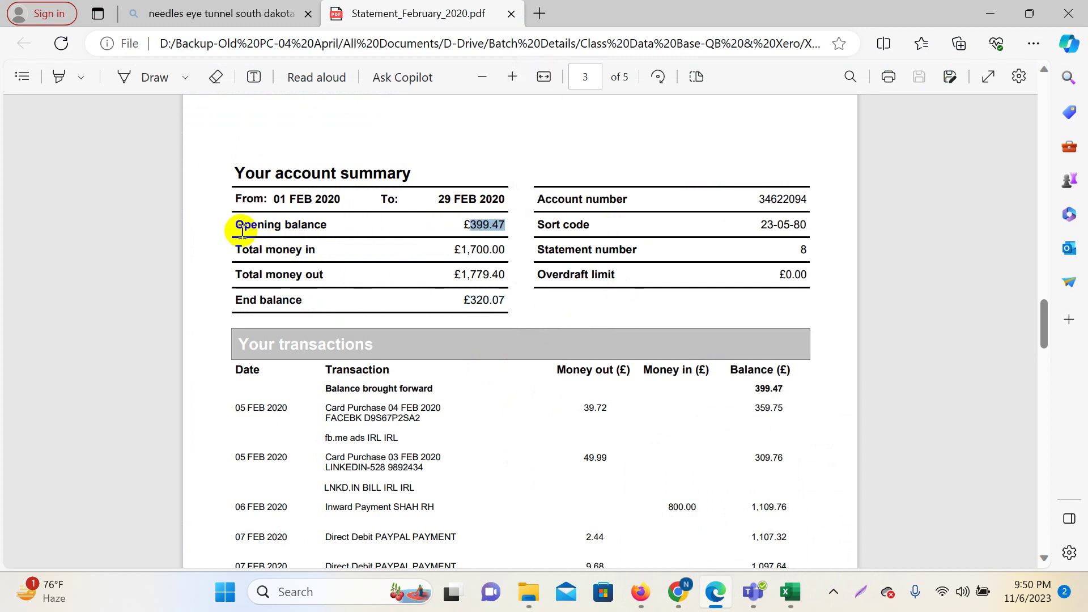
mouse_move(679, 593)
left_click(597, 518)
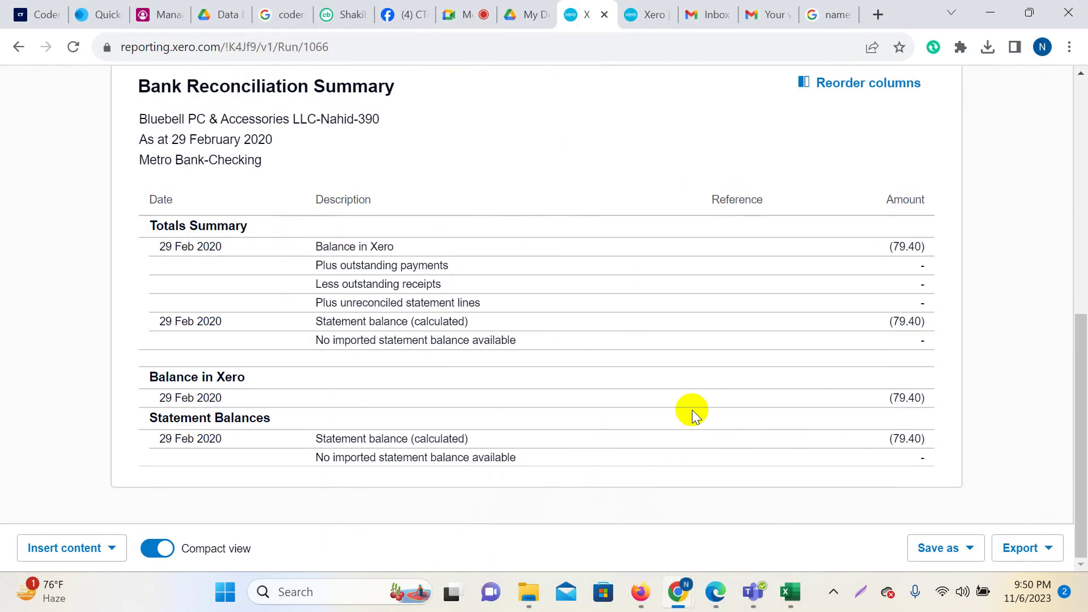
scroll(692, 410, "up", 9)
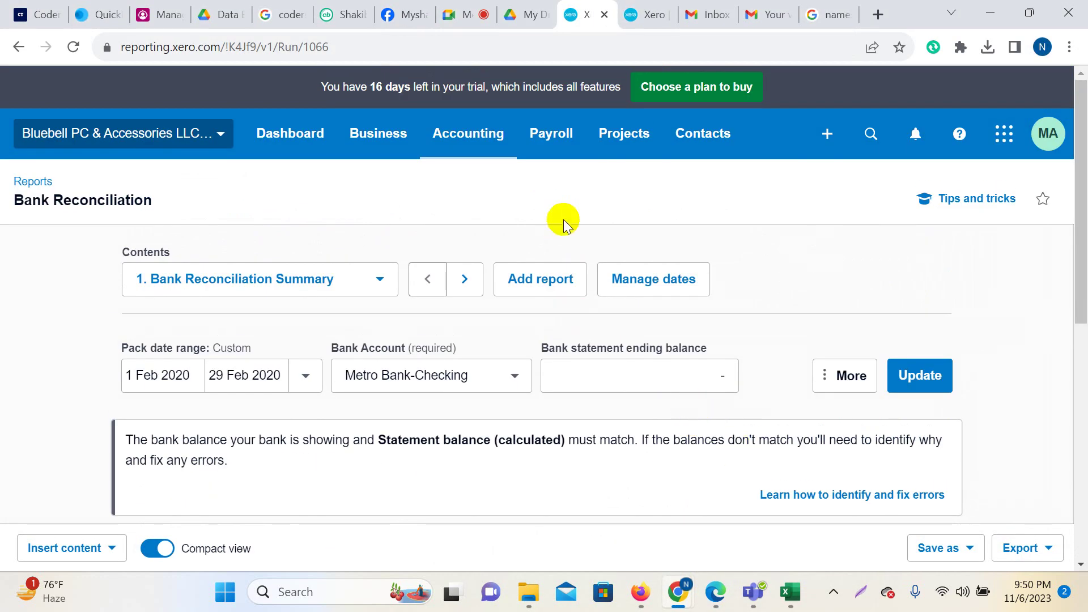
scroll(656, 372, "down", 5)
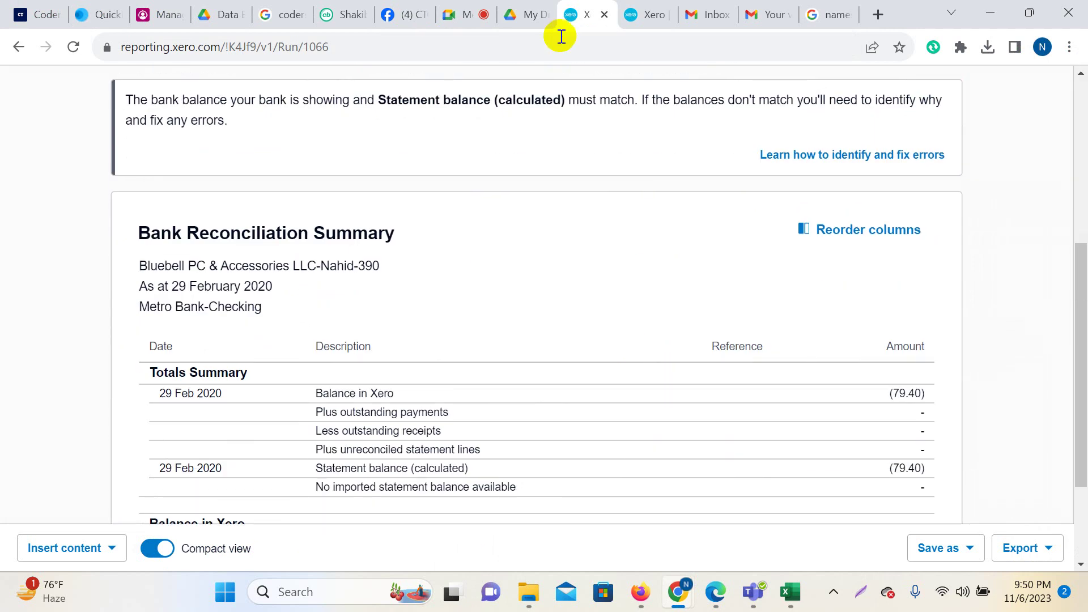
left_click(643, 14)
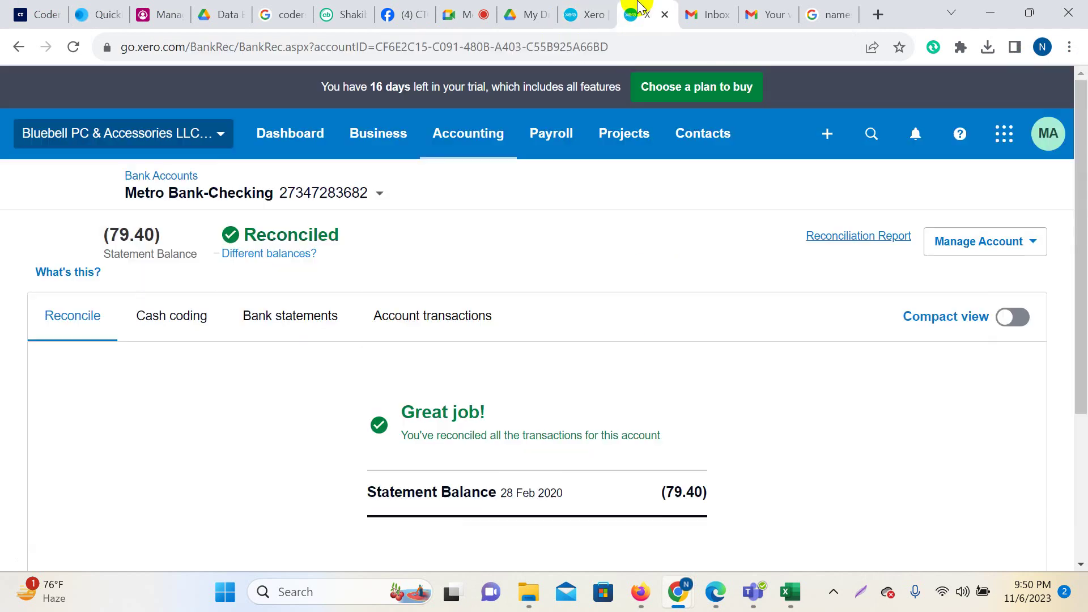
left_click(433, 324)
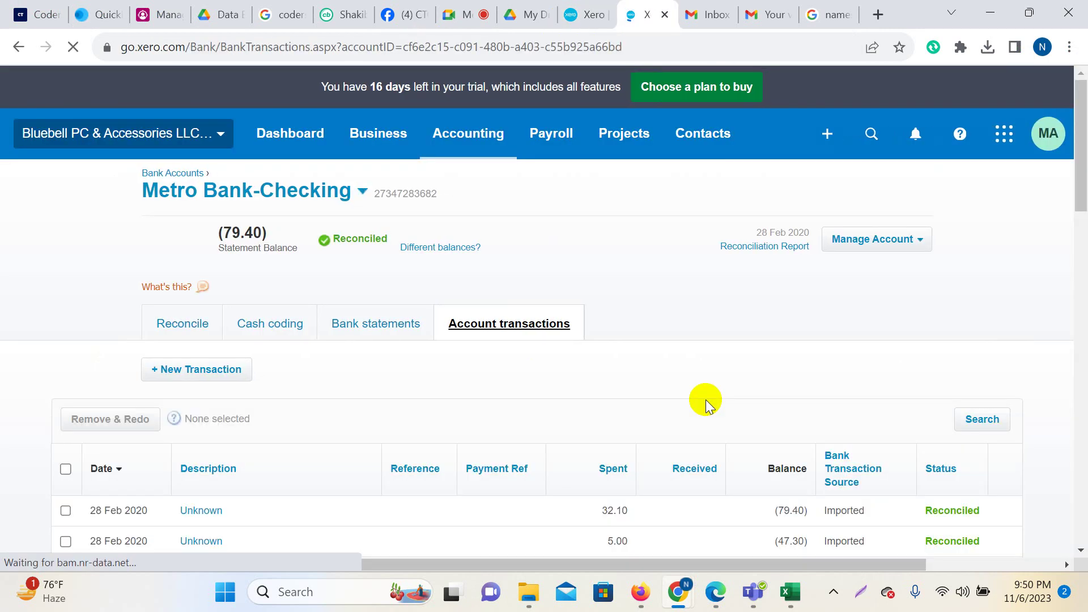
scroll(706, 404, "down", 4)
scroll(879, 340, "down", 15)
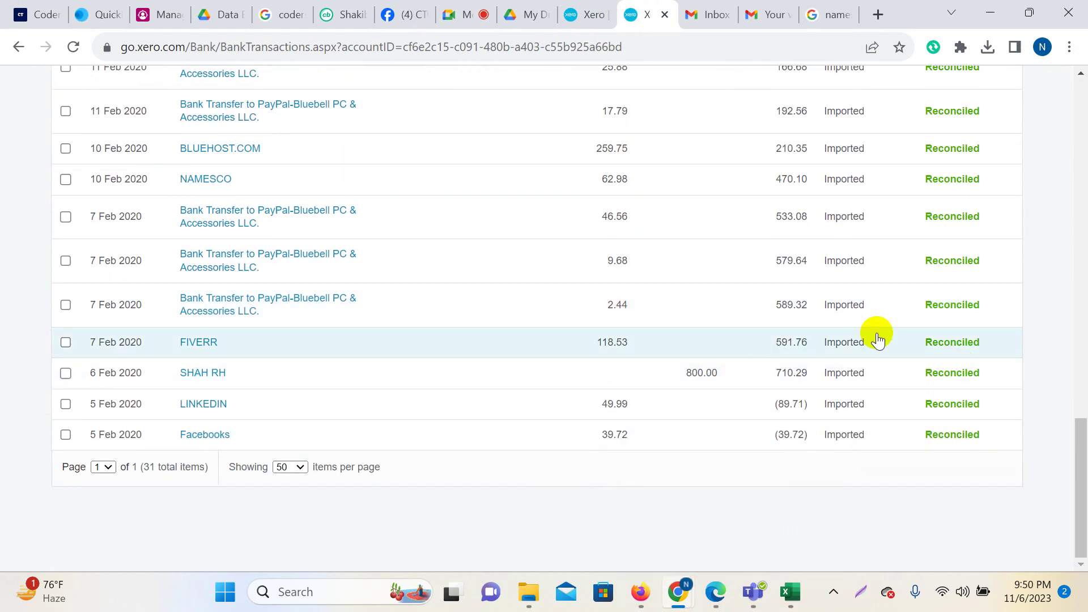
scroll(909, 437, "up", 18)
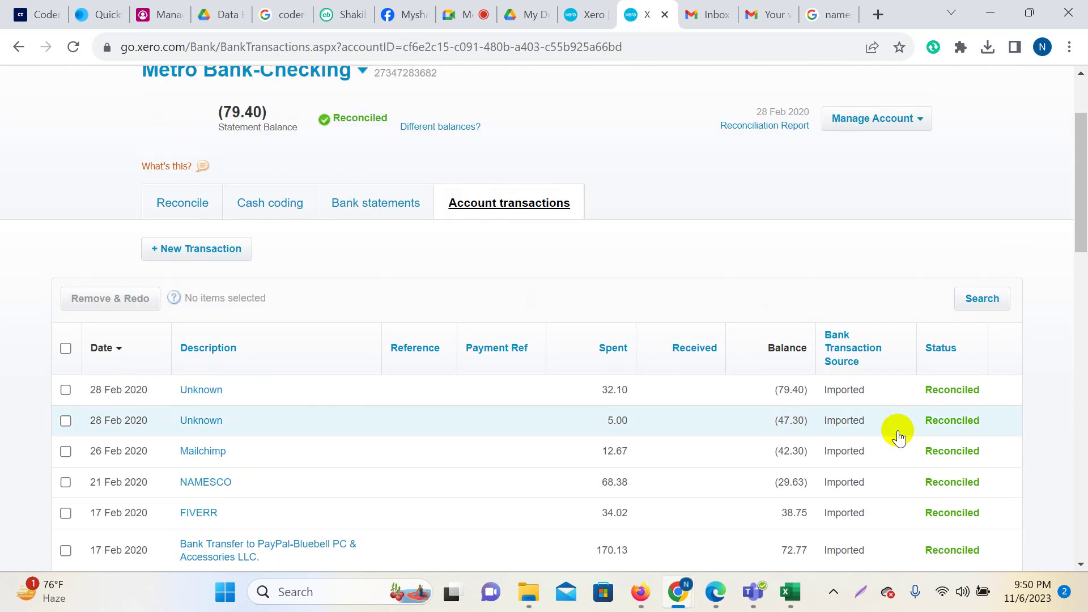
scroll(437, 401, "up", 2)
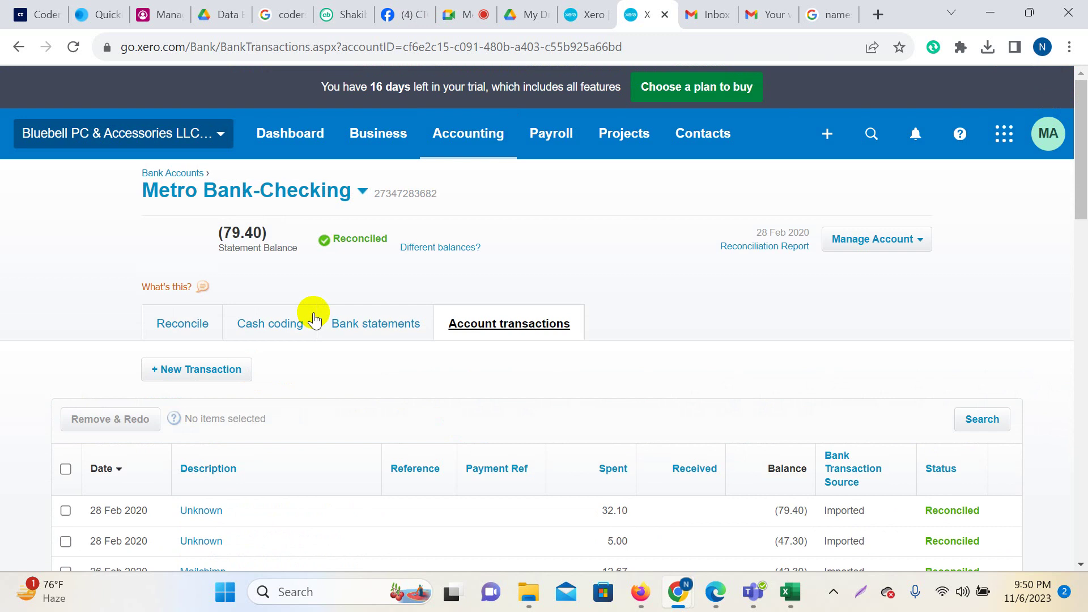
scroll(314, 319, "down", 3)
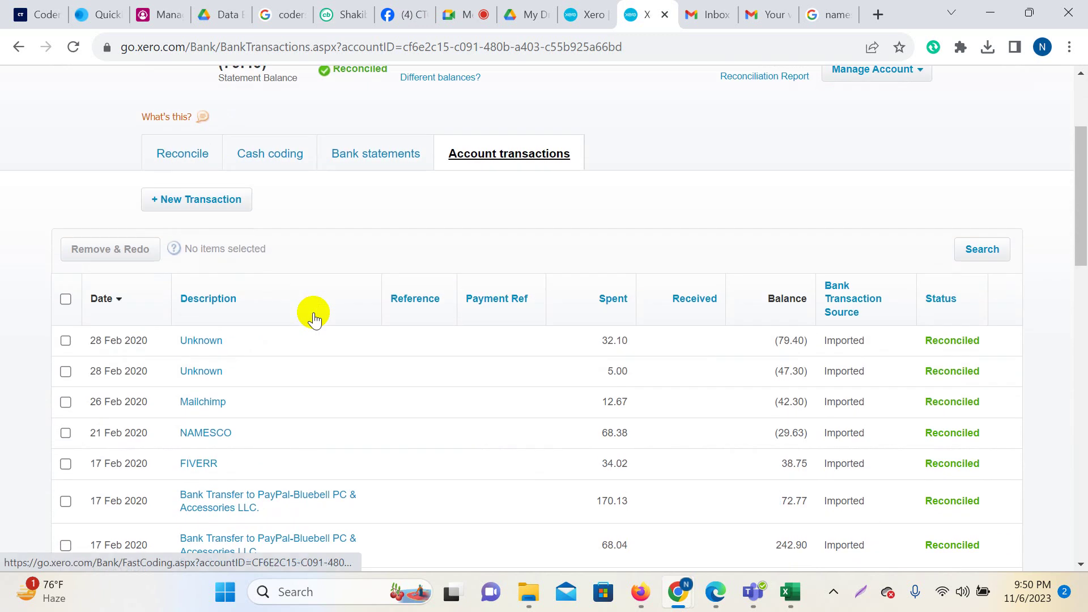
Start a Receive Money transaction from contact Opening Balacne dated 1 Feb 2020.
left_click(198, 199)
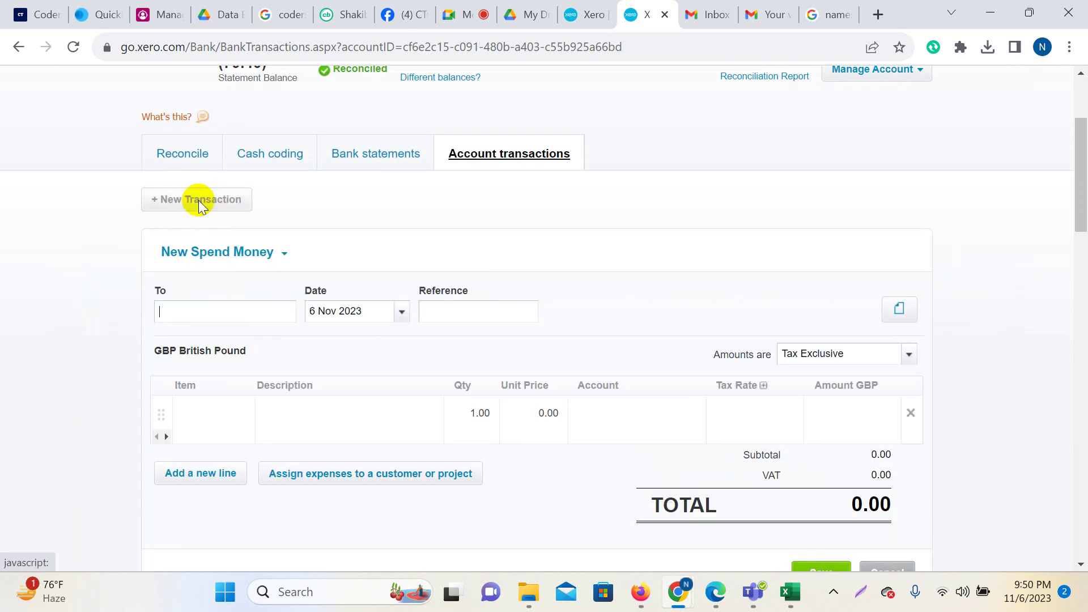
left_click(284, 252)
left_click(233, 274)
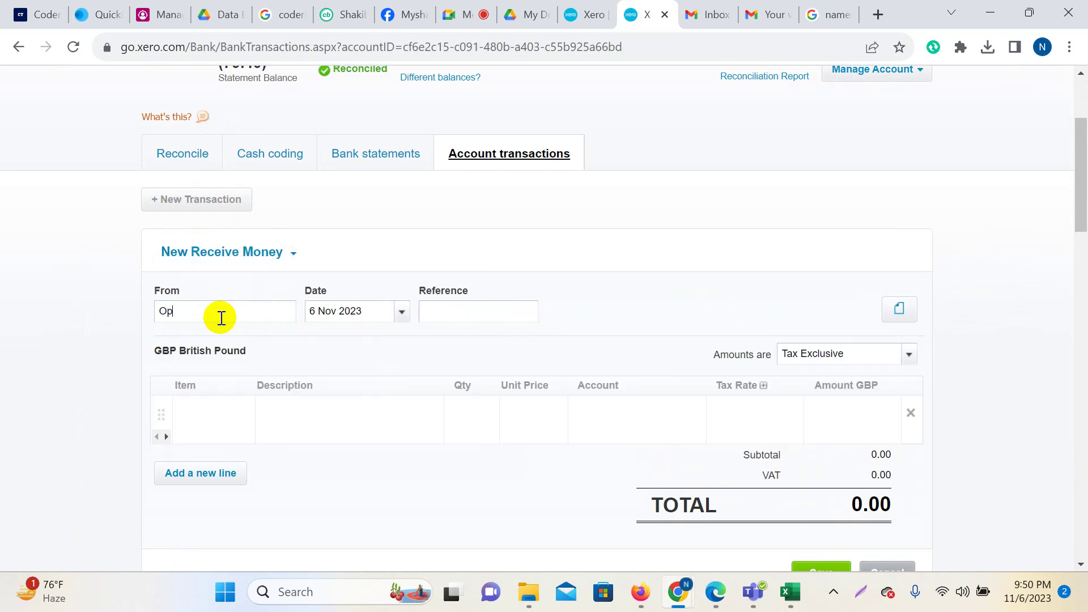
type("Op")
left_click(227, 339)
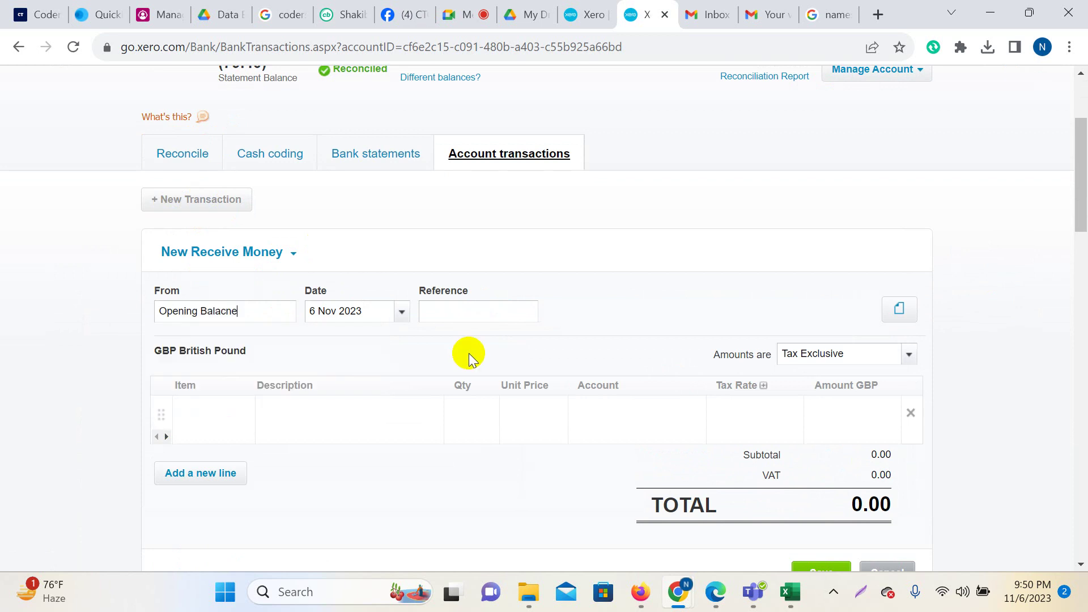
left_click(403, 312)
left_click(393, 289)
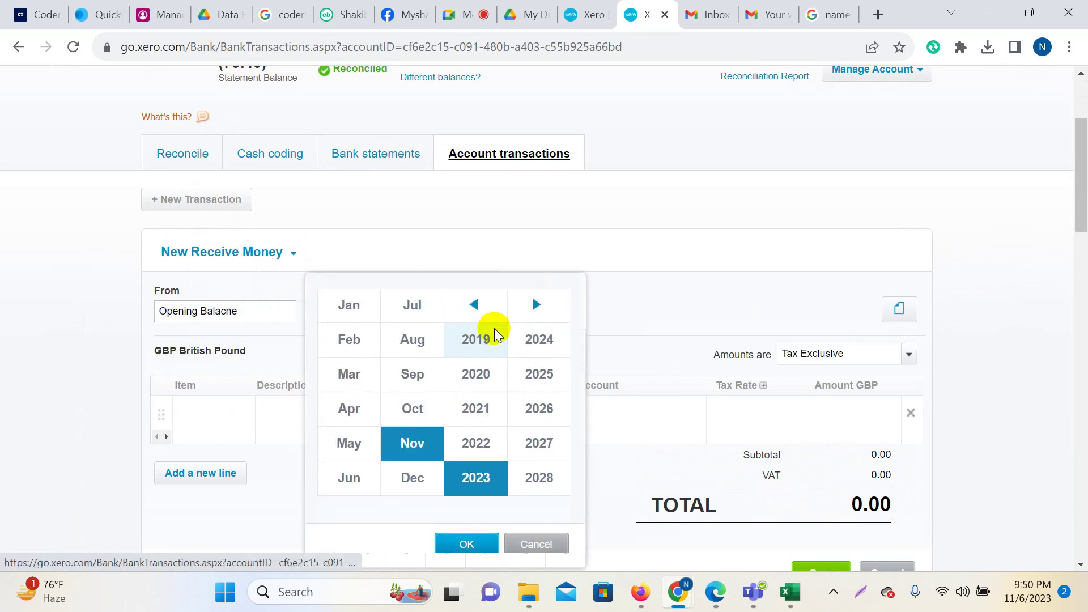
left_click(483, 371)
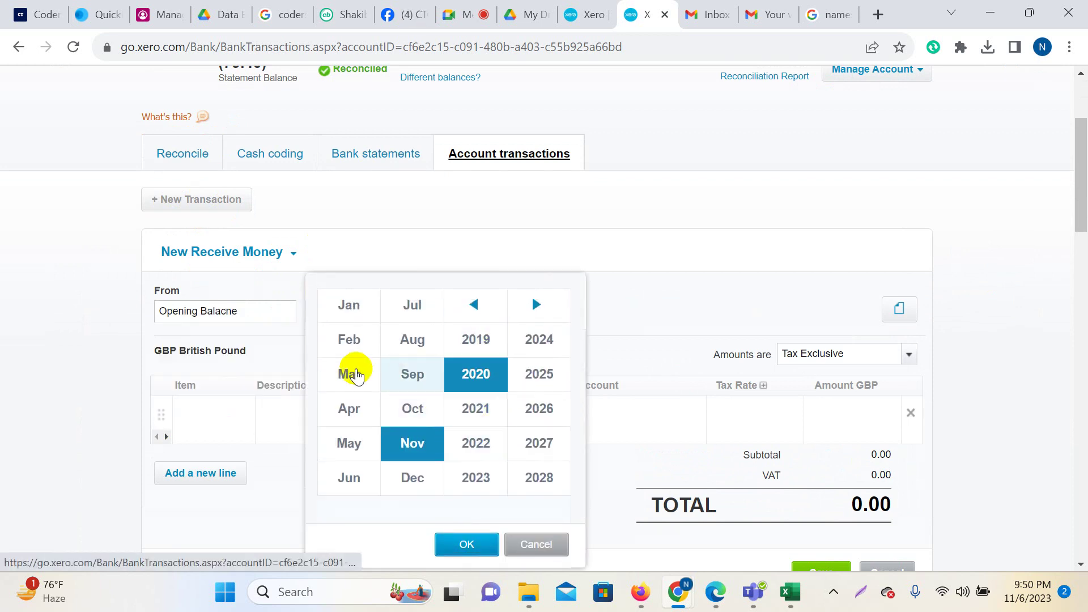
left_click(348, 341)
left_click(474, 549)
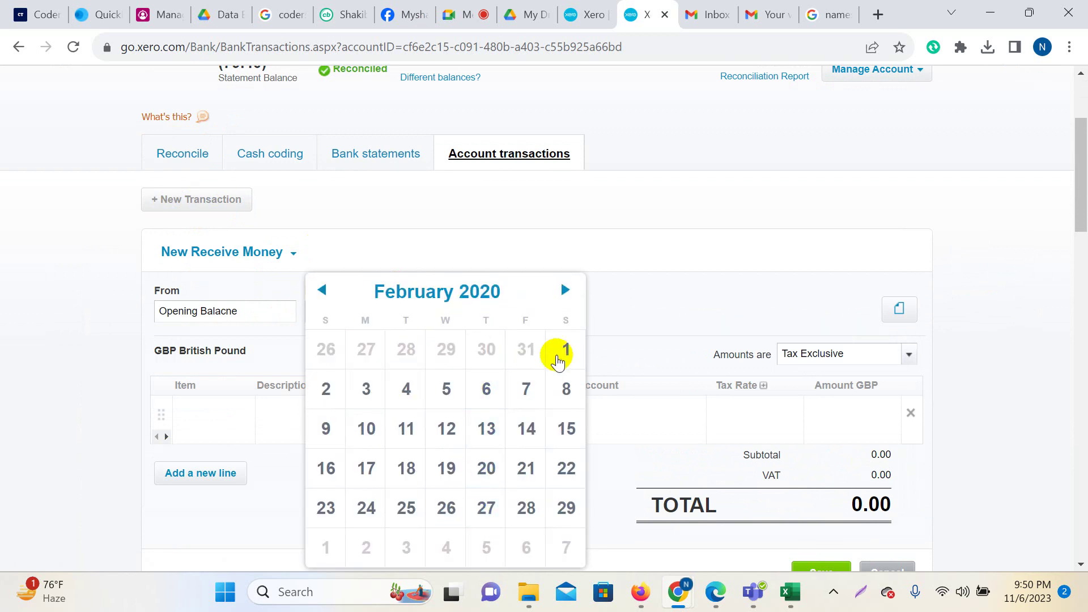
left_click(558, 357)
Add an 'Opening Balance' line with quantity 1 at the statement's 399.47 opening balance.
left_click(312, 413)
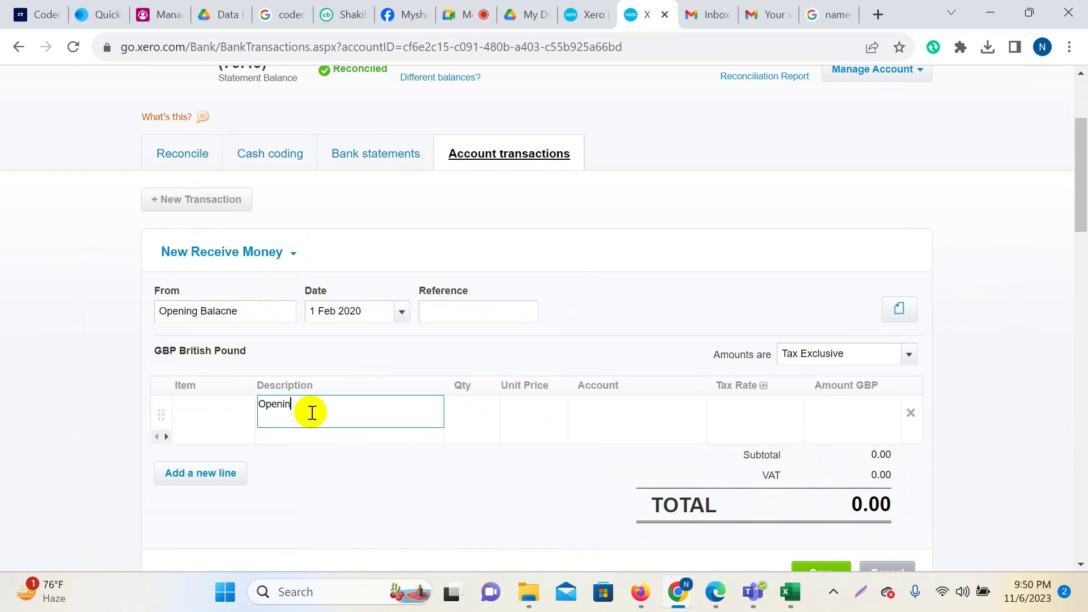
type("Opening Balance")
left_click(469, 409)
type("1")
left_click(522, 410)
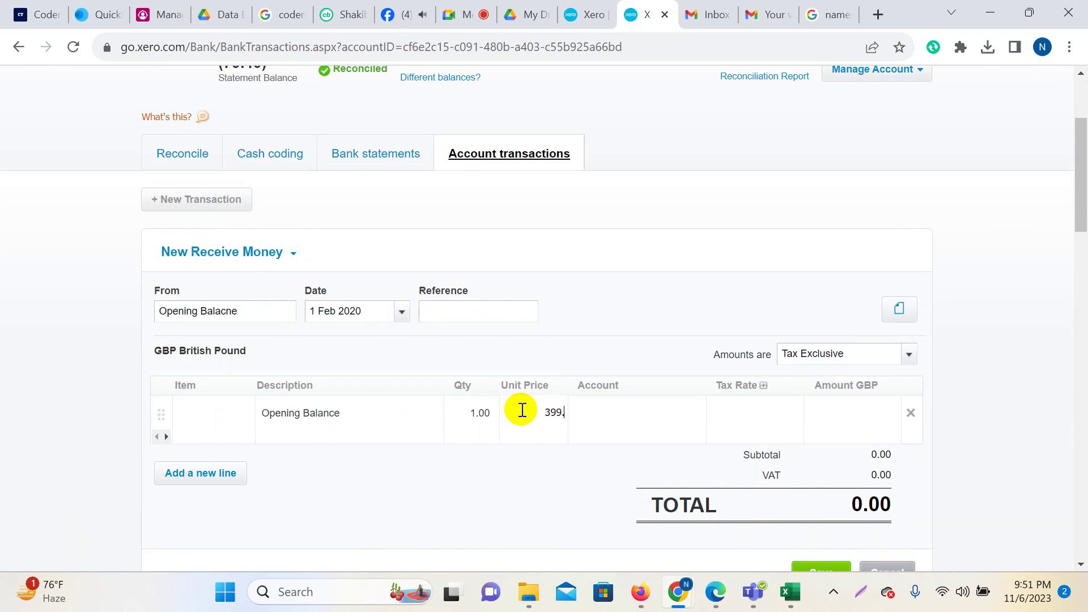
left_click(717, 601)
left_click(717, 600)
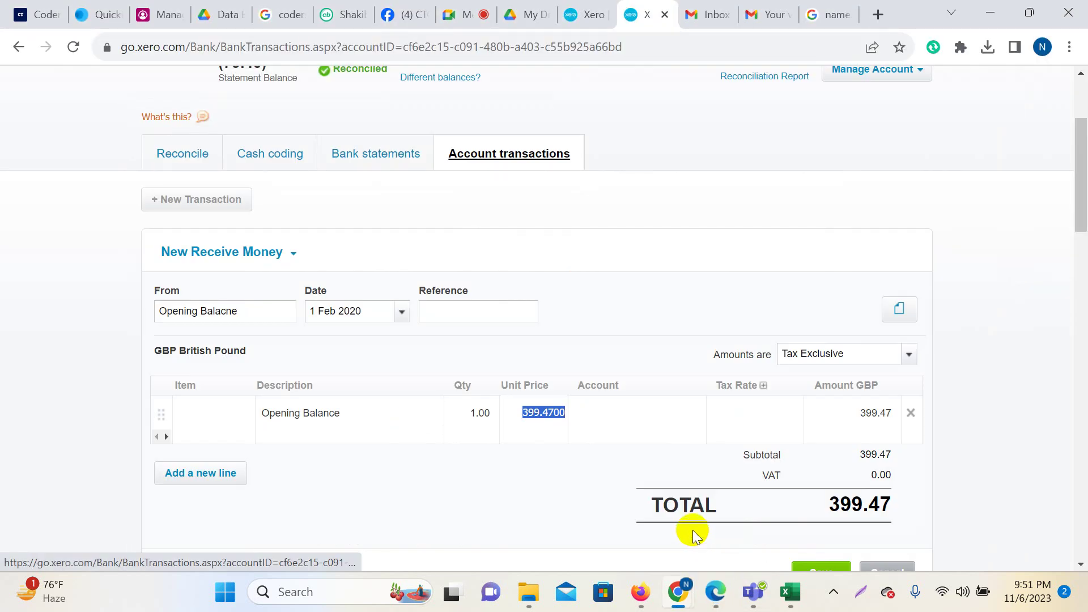
Code the line to Capital - x,xxx Ordinary Shares and save the transaction.
left_click(638, 414)
type("Cap")
left_click(638, 449)
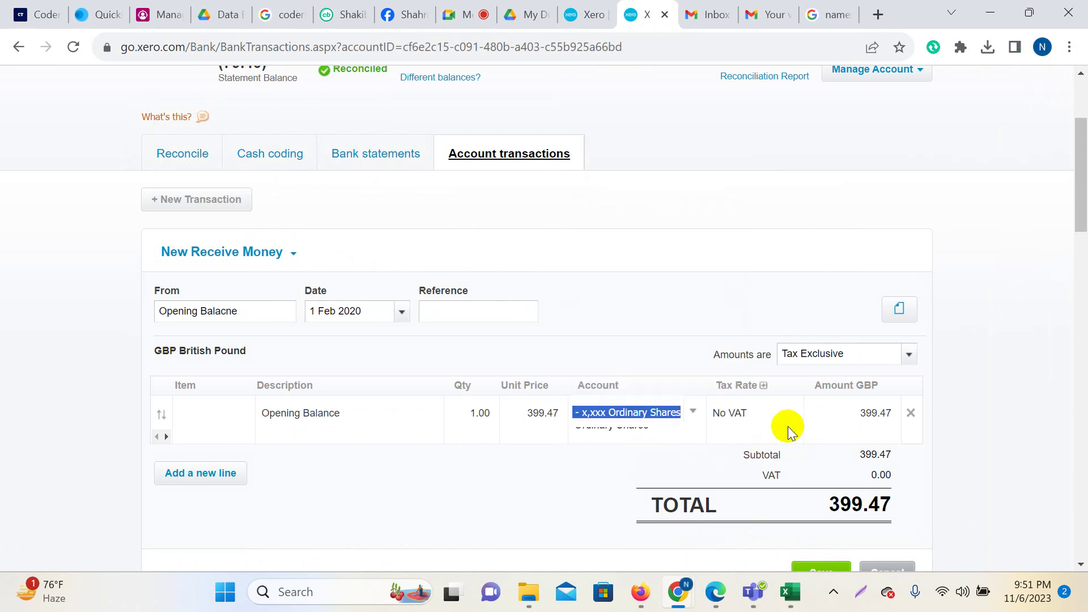
scroll(998, 423, "down", 1)
left_click(822, 487)
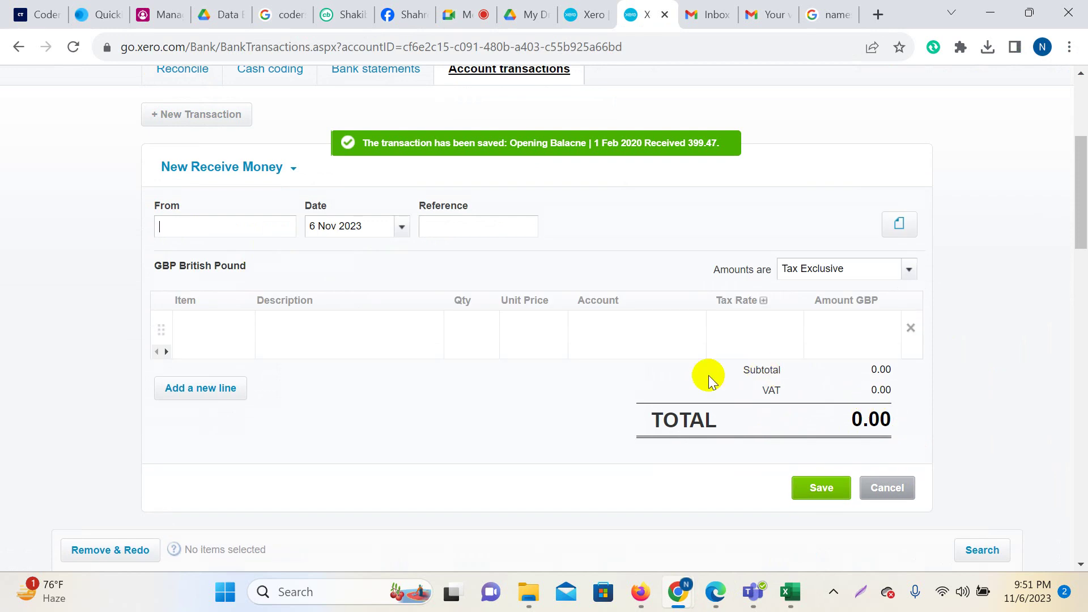
scroll(378, 272, "up", 3)
left_click(517, 322)
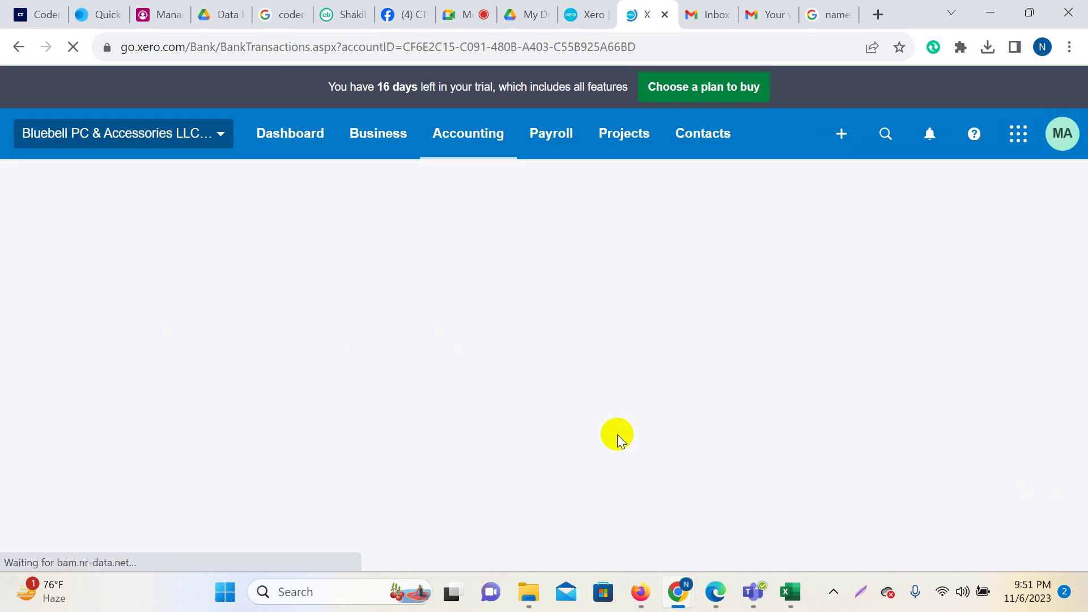
Mark the 399.47 Opening Balance receipt as reconciled and go back to Metro Bank-Checking.
scroll(725, 408, "down", 20)
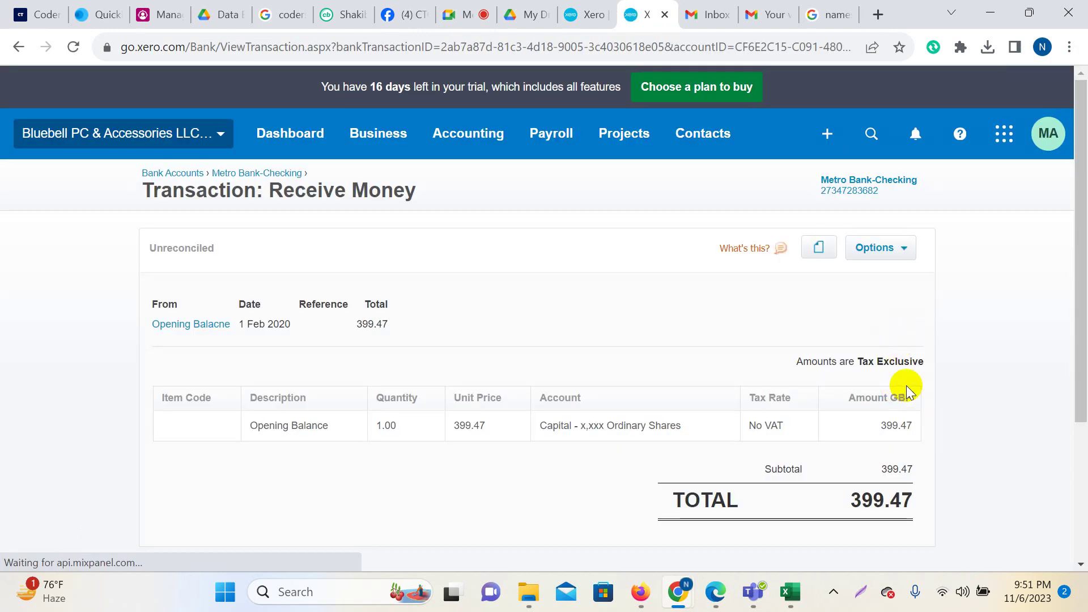
left_click(906, 255)
left_click(832, 348)
left_click(519, 387)
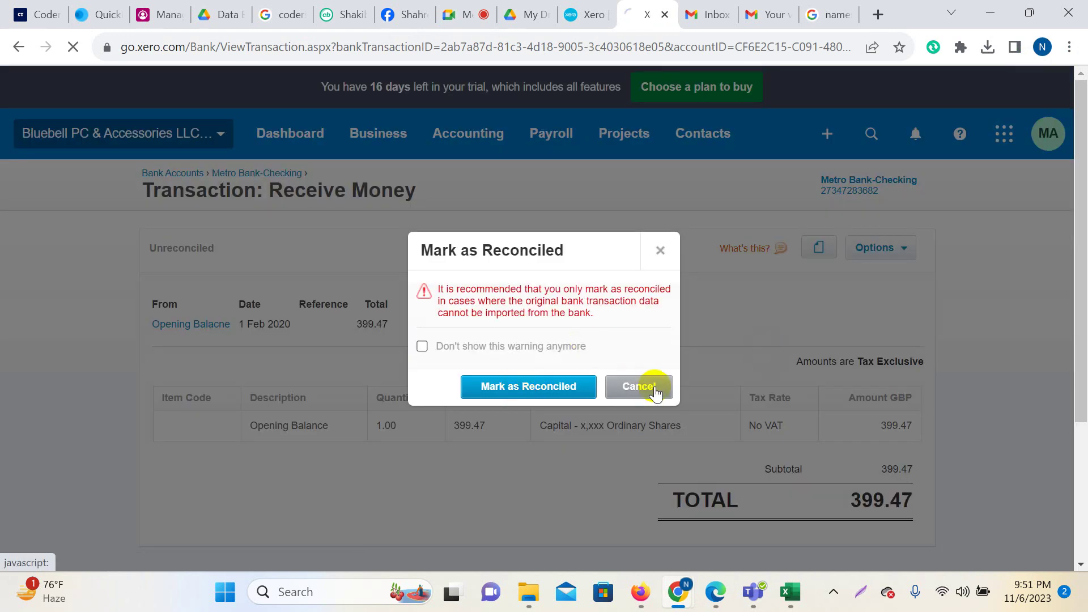
scroll(656, 408, "down", 4)
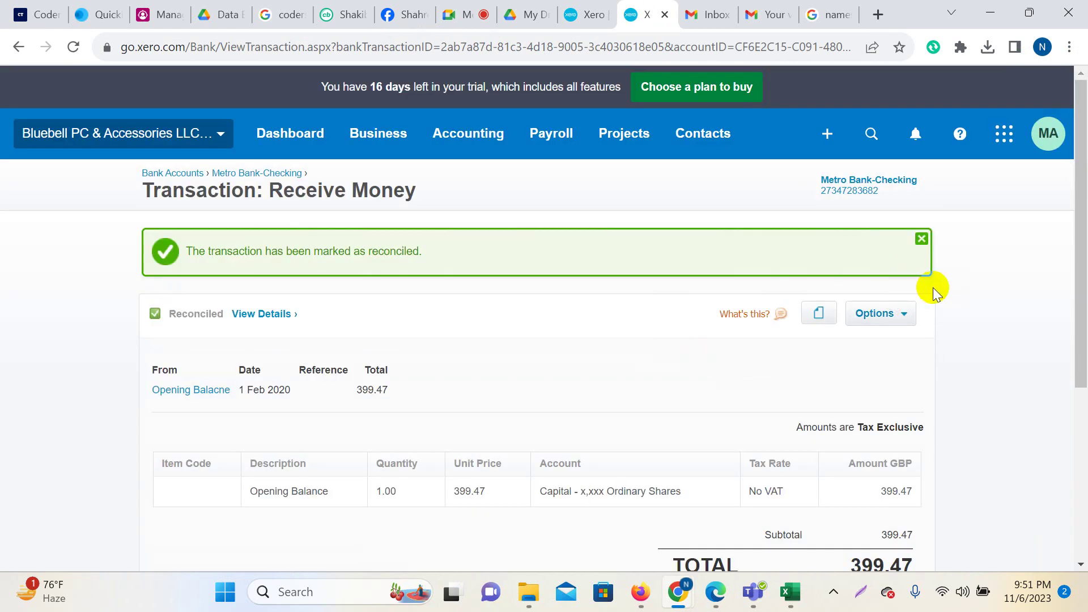
left_click(921, 240)
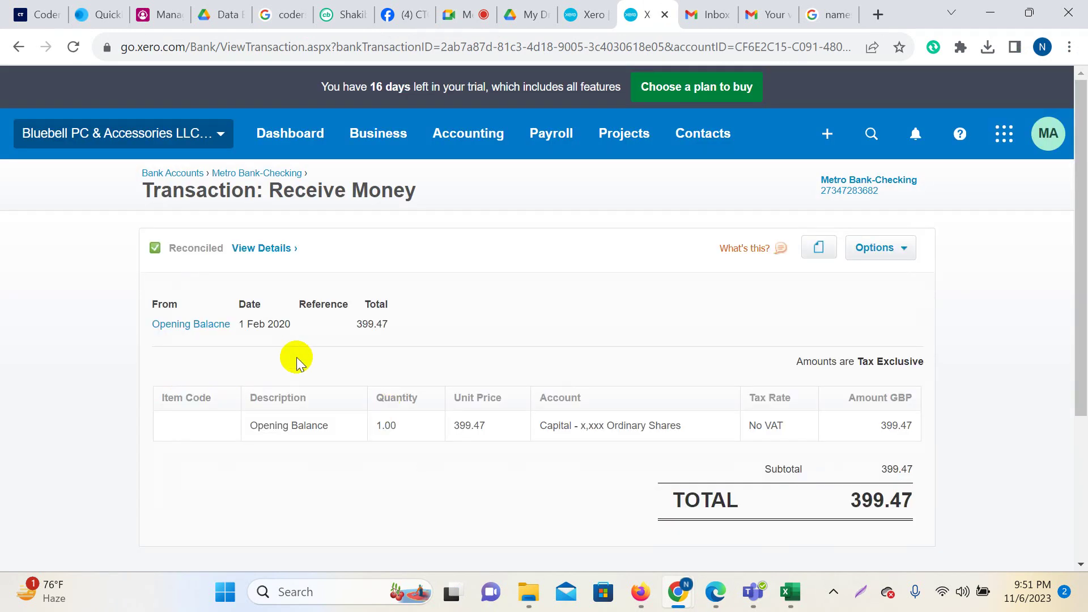
left_click(272, 173)
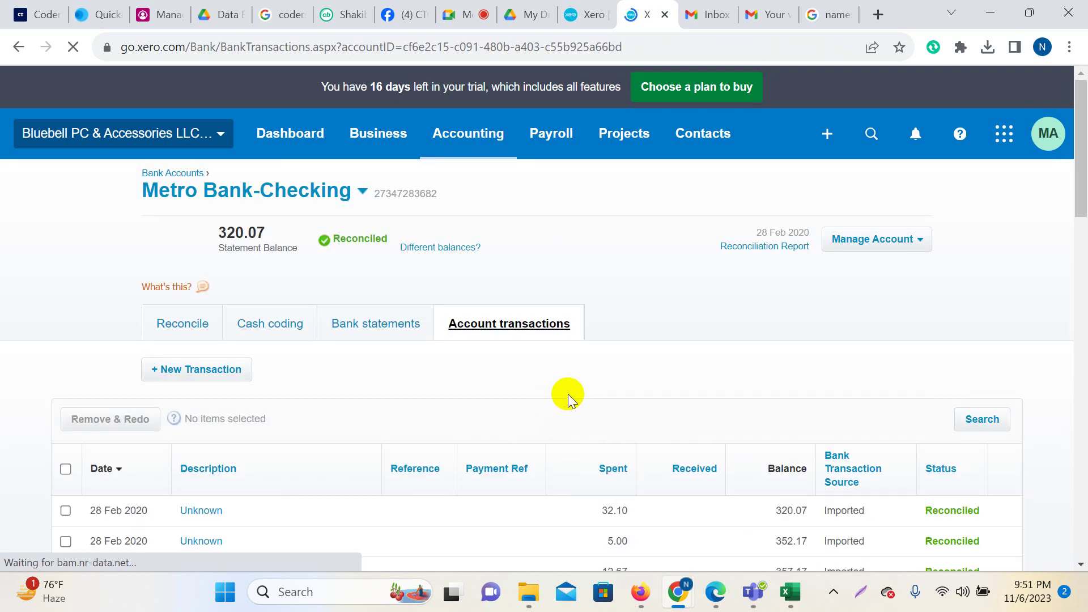
Check the PDF statement's £320.07 end balance against Xero's balance.
left_click(712, 603)
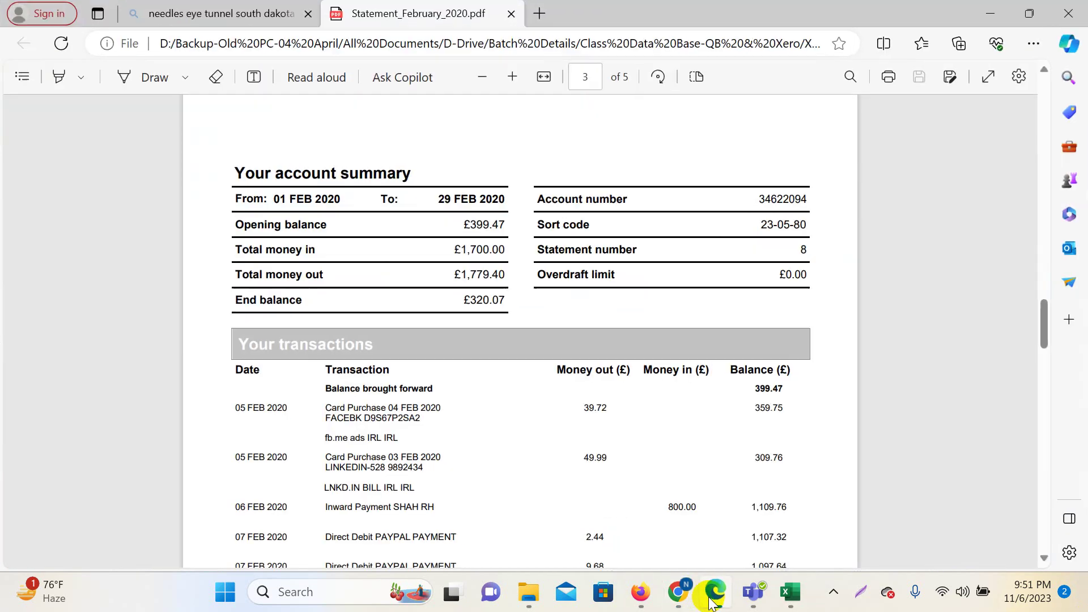
left_click(712, 603)
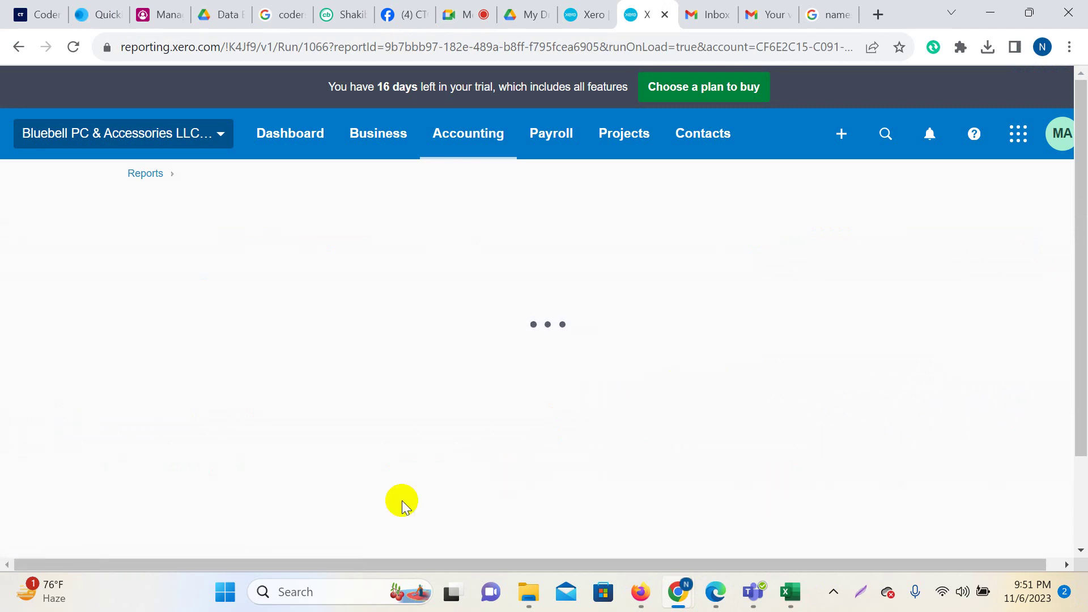
Set the reconciliation report's date range to 1 Feb 2020 – 29 Feb 2020 and update it.
double_click(155, 377)
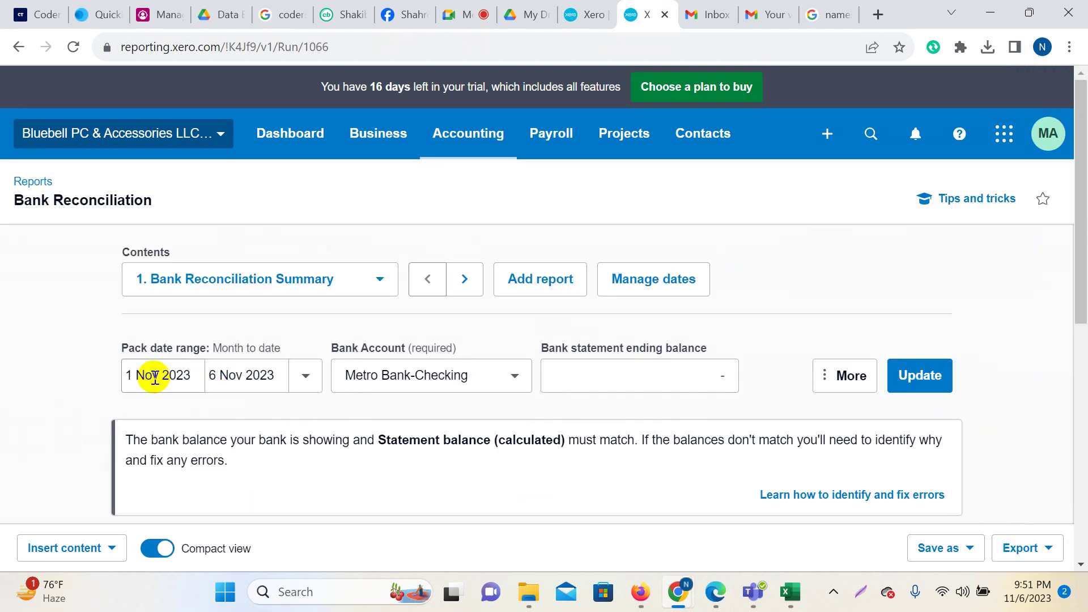
left_click(165, 376)
left_click(192, 376)
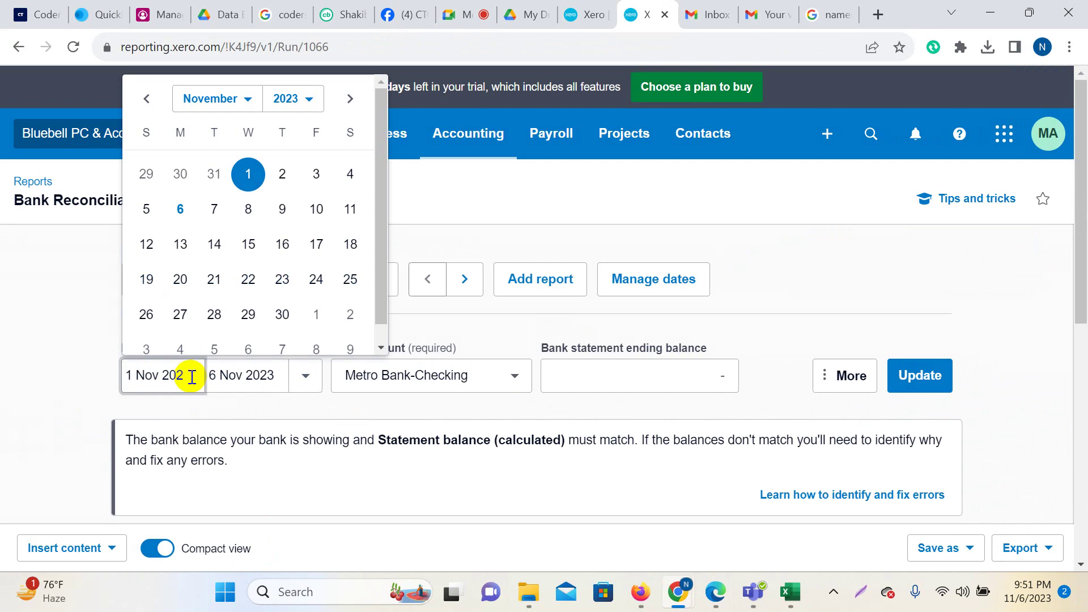
left_click(249, 100)
left_click(242, 134)
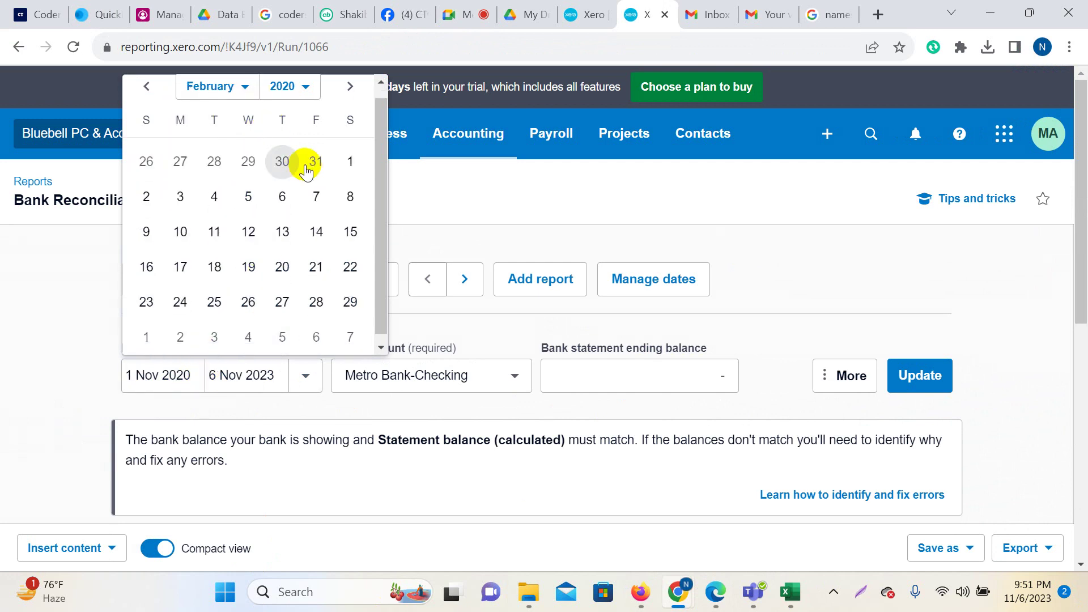
left_click(351, 161)
left_click(277, 377)
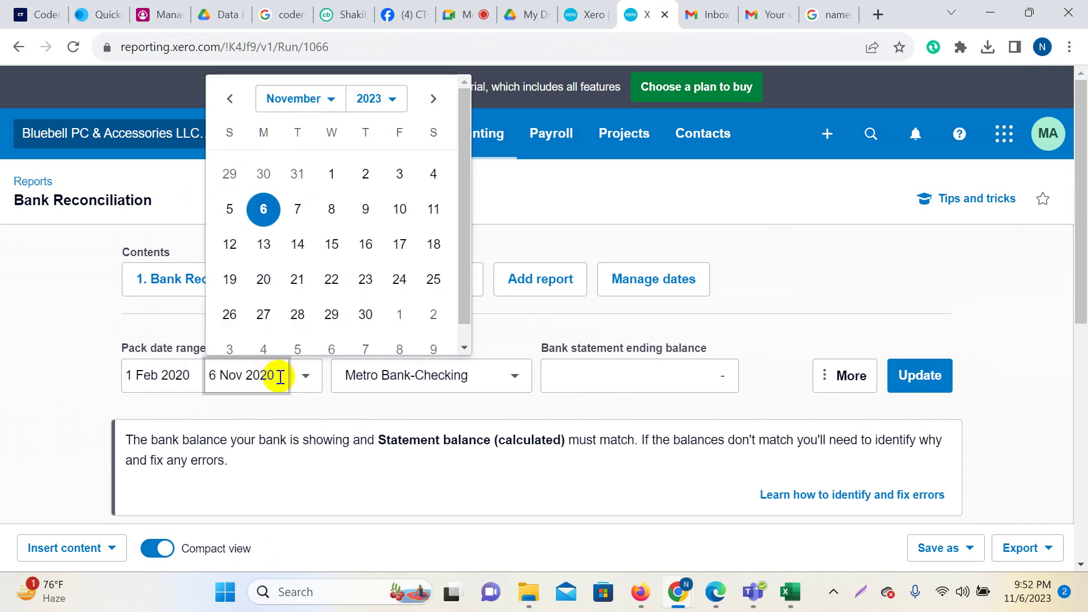
left_click(332, 99)
left_click(315, 136)
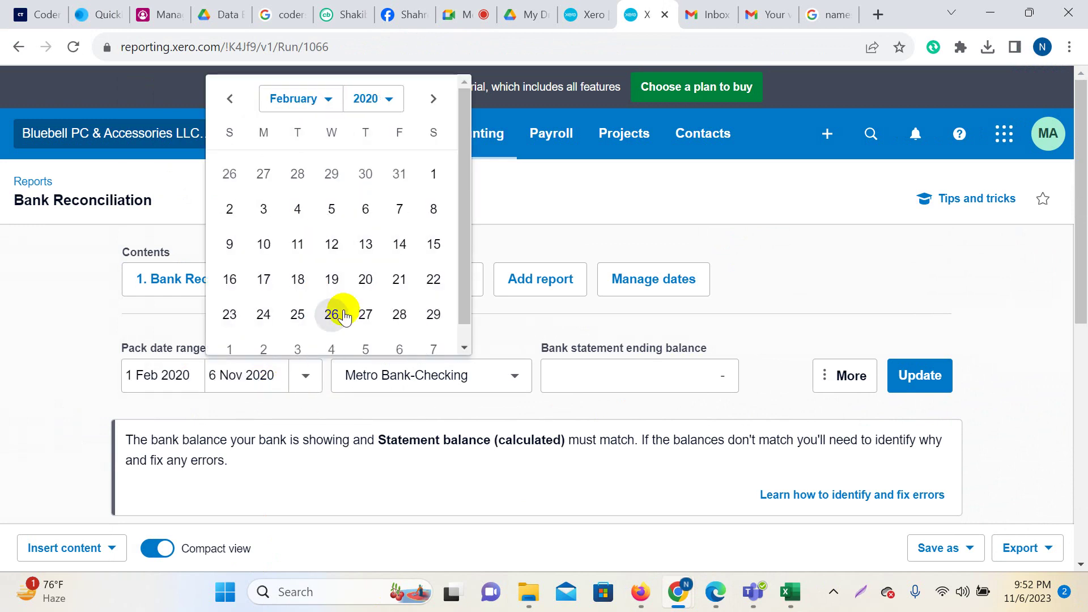
left_click(435, 302)
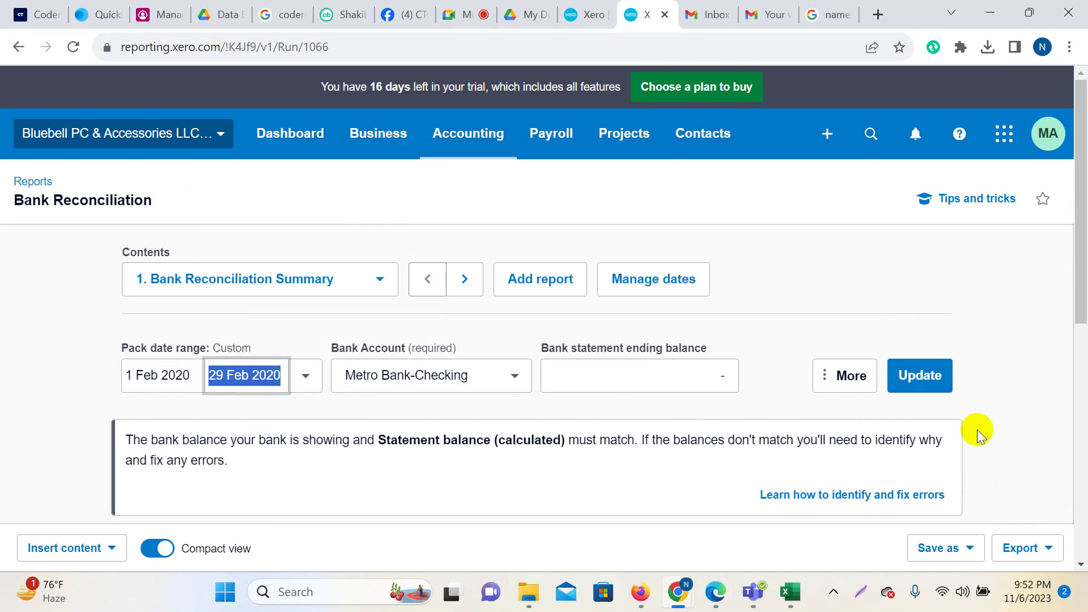
left_click(932, 378)
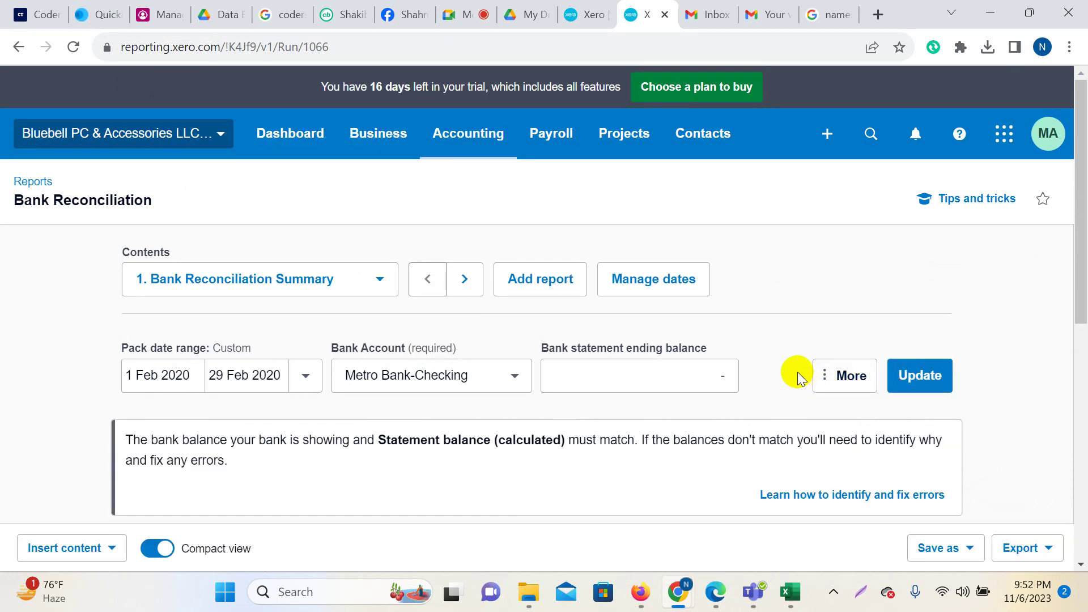
Compare the report's 320.07 balance with the statement's end balance, then switch Xero tabs.
scroll(796, 372, "down", 8)
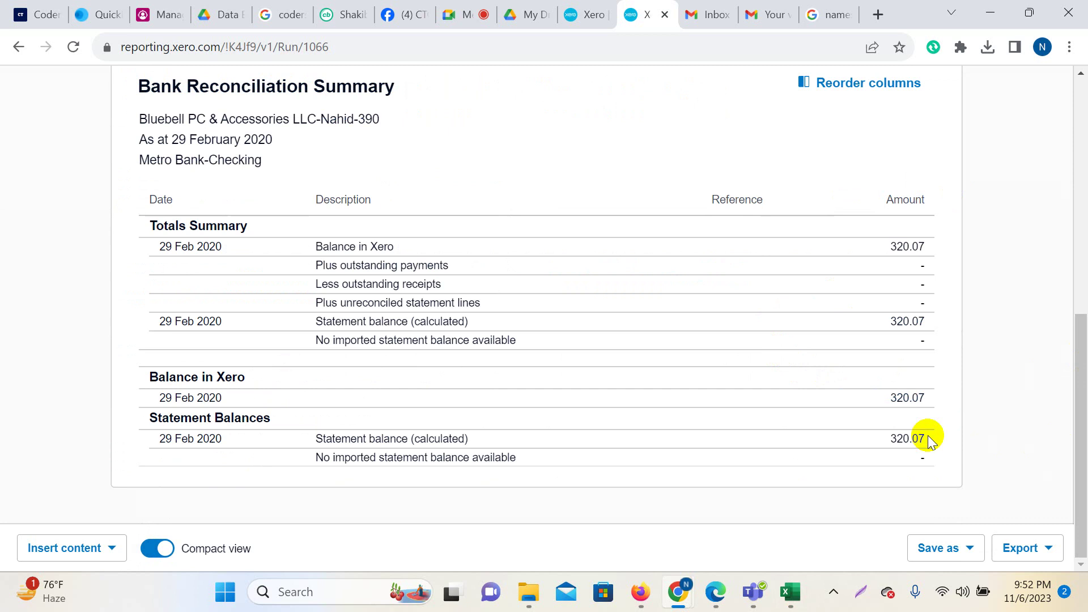
left_click(715, 592)
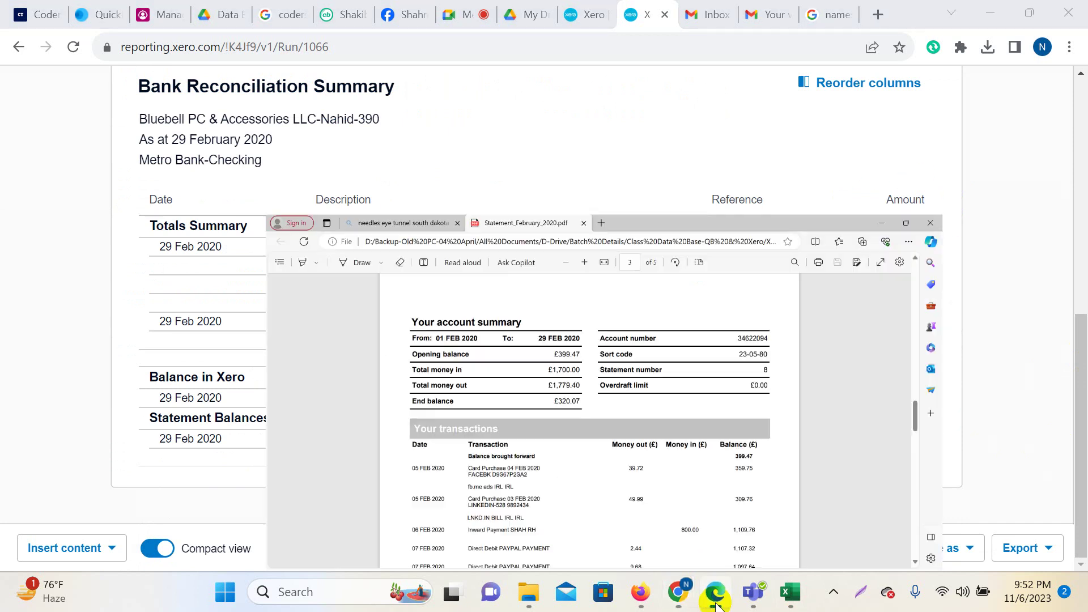
left_click_drag(454, 301, 476, 301)
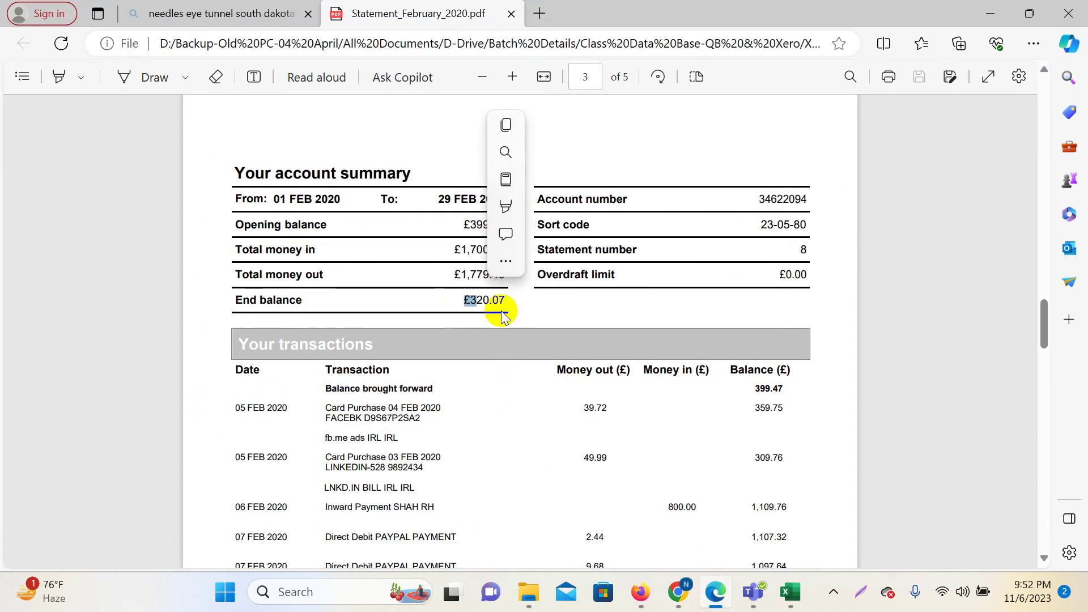
mouse_move(678, 592)
left_click(651, 529)
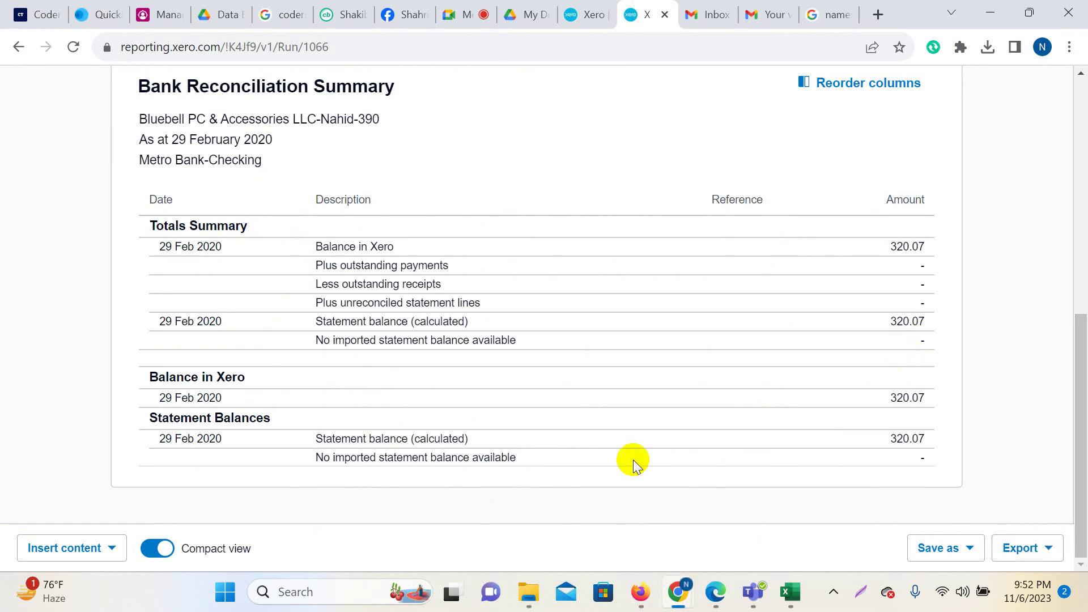
left_click(593, 12)
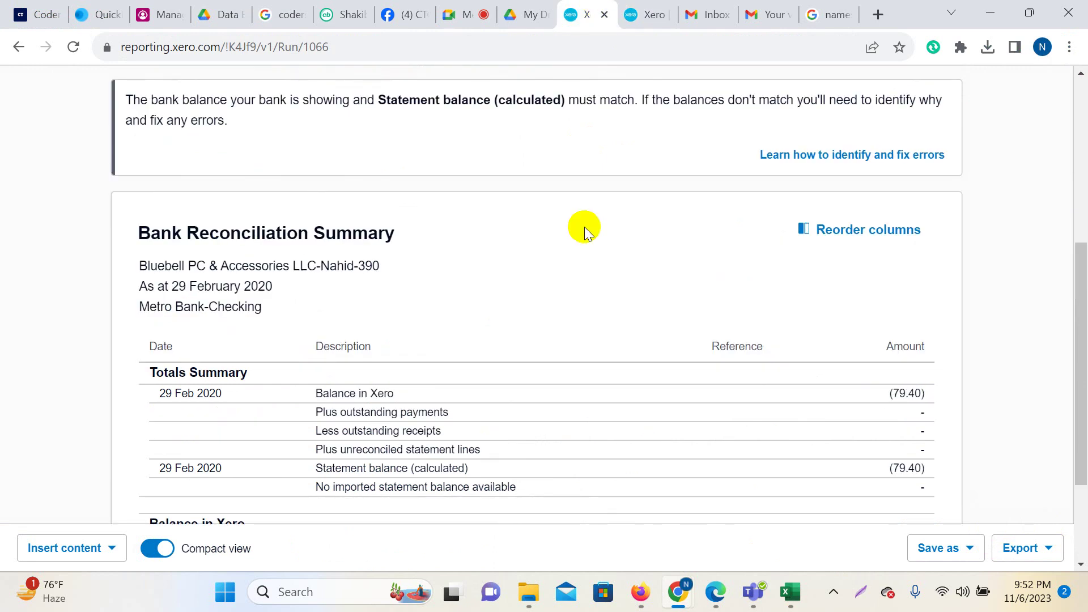
scroll(573, 249, "up", 5)
left_click(477, 146)
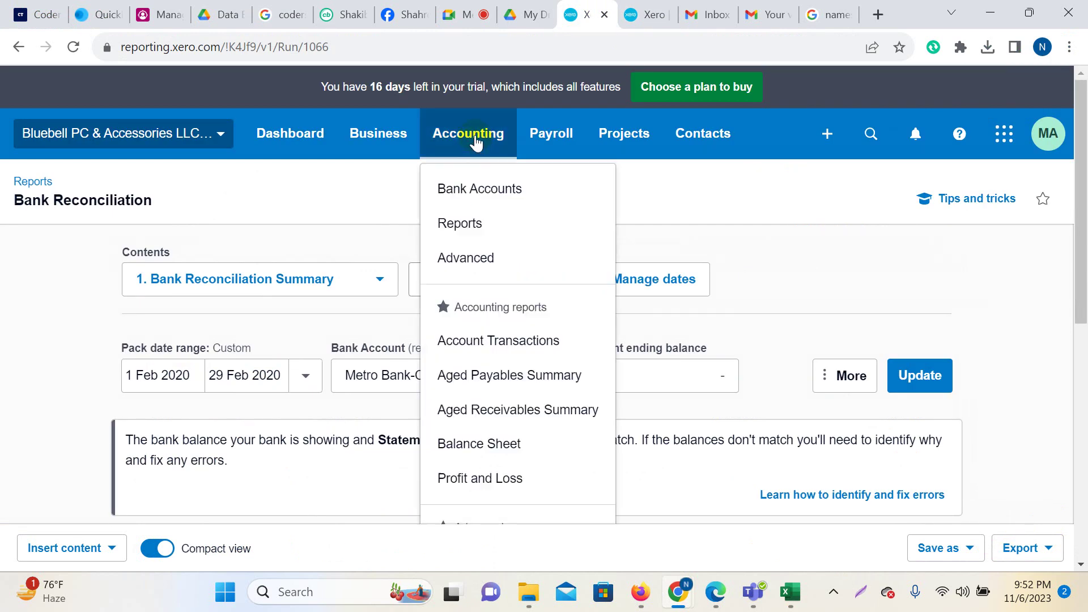
Find the Trial Balance report by searching 'trial' in Reports.
left_click(480, 230)
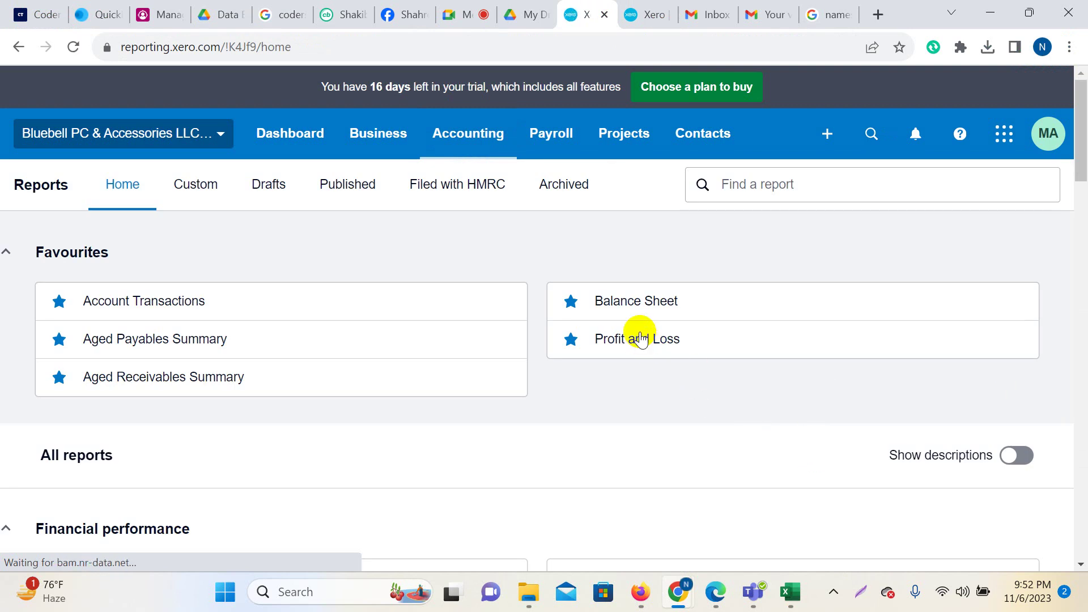
left_click(757, 186)
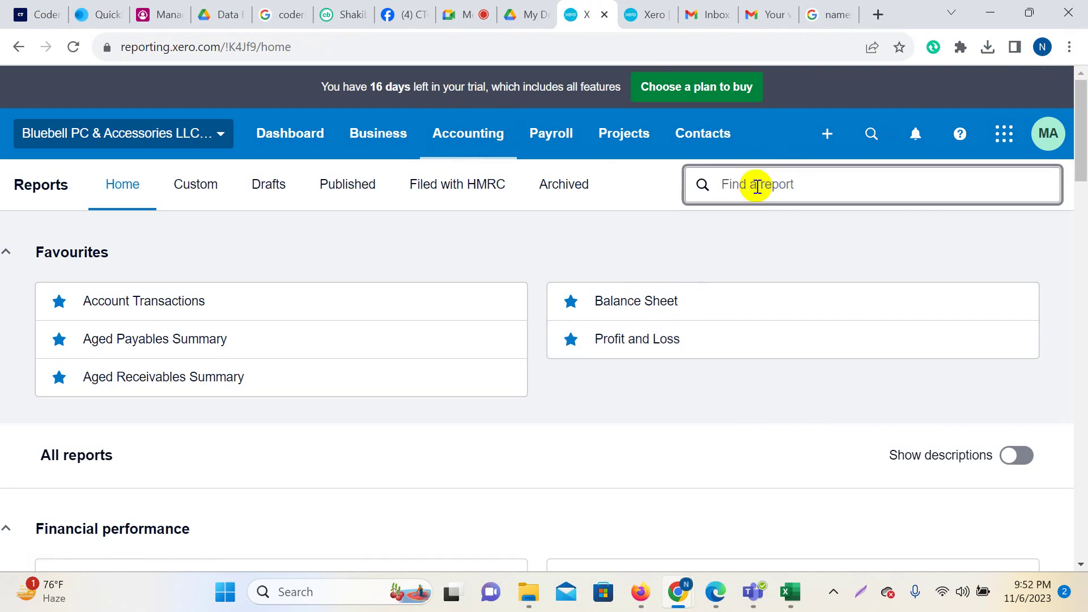
type("trial")
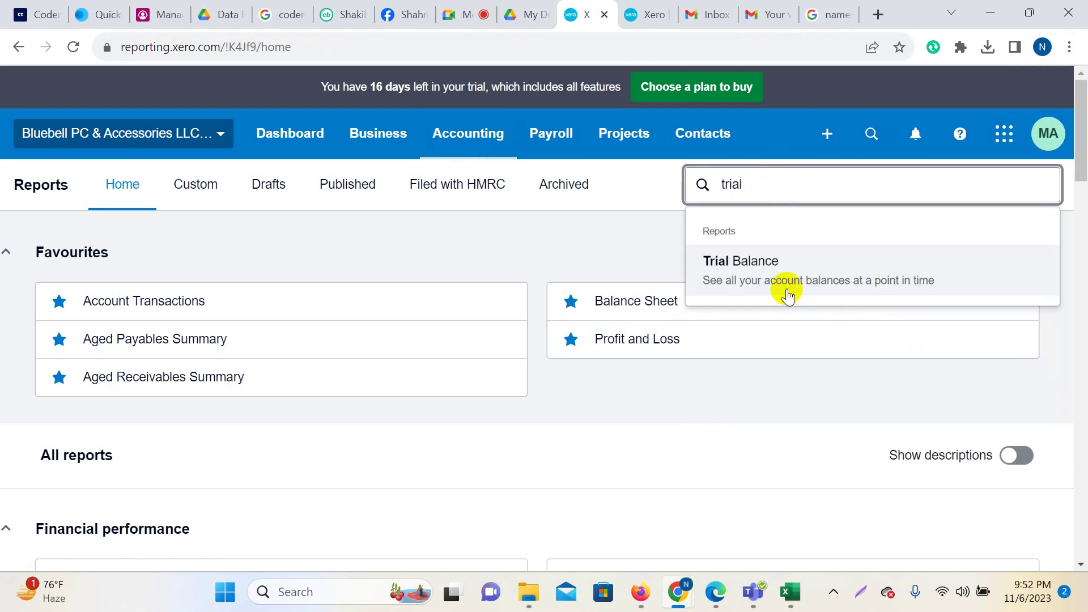
left_click(767, 270)
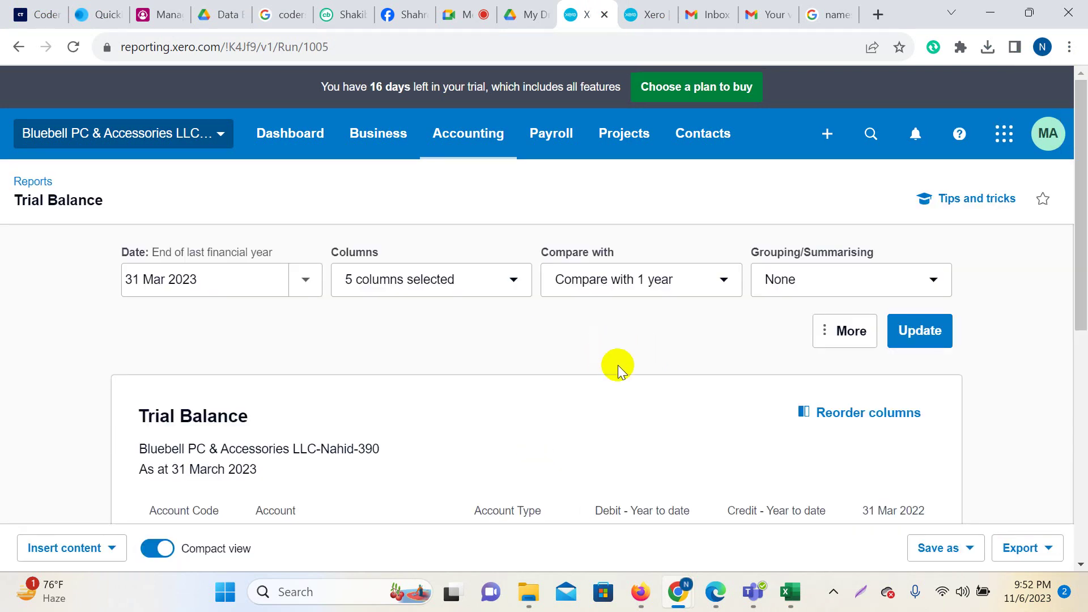
scroll(473, 386, "down", 3)
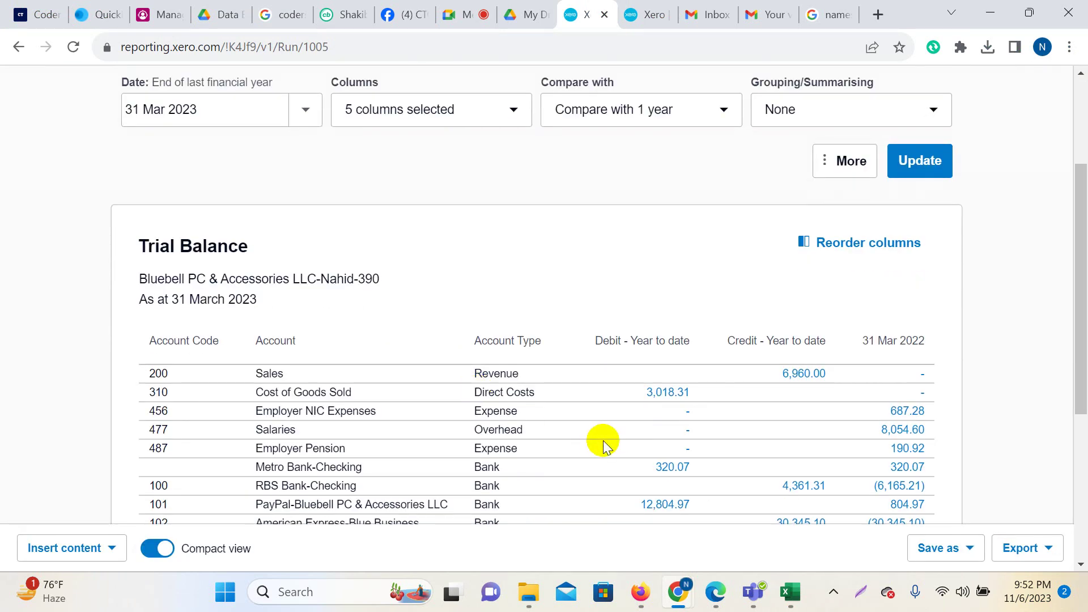
scroll(238, 328, "up", 3)
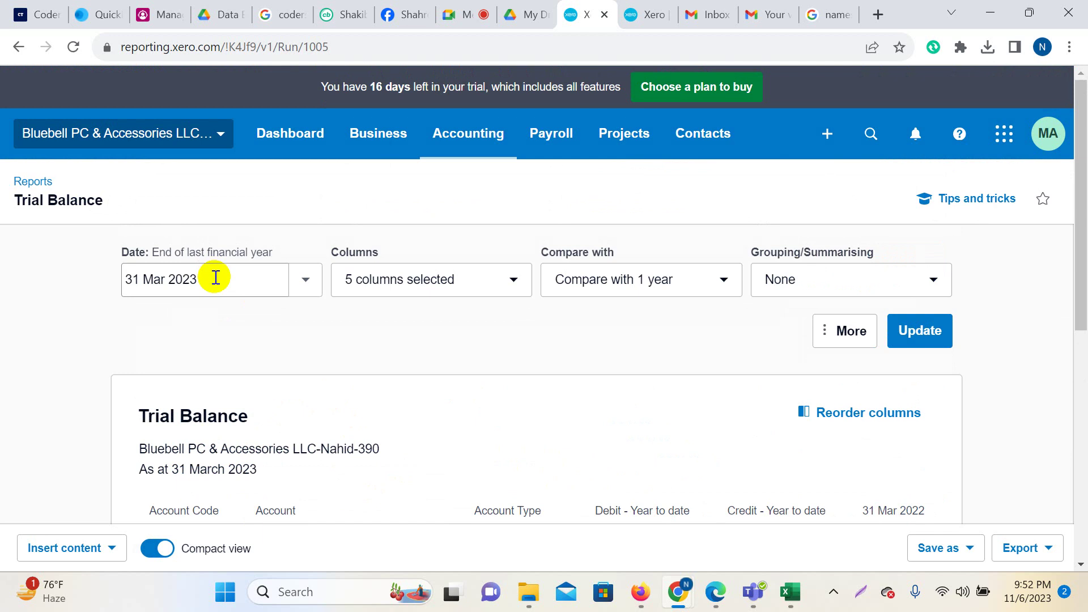
Run the Trial Balance as at 29 Feb 2020.
left_click(276, 283)
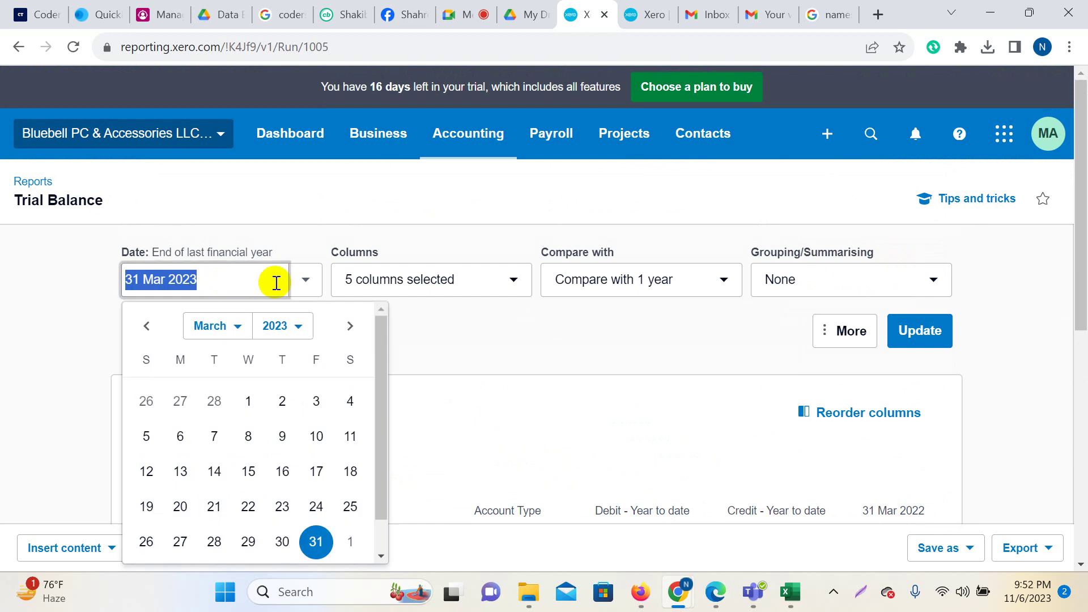
left_click(238, 327)
left_click(234, 361)
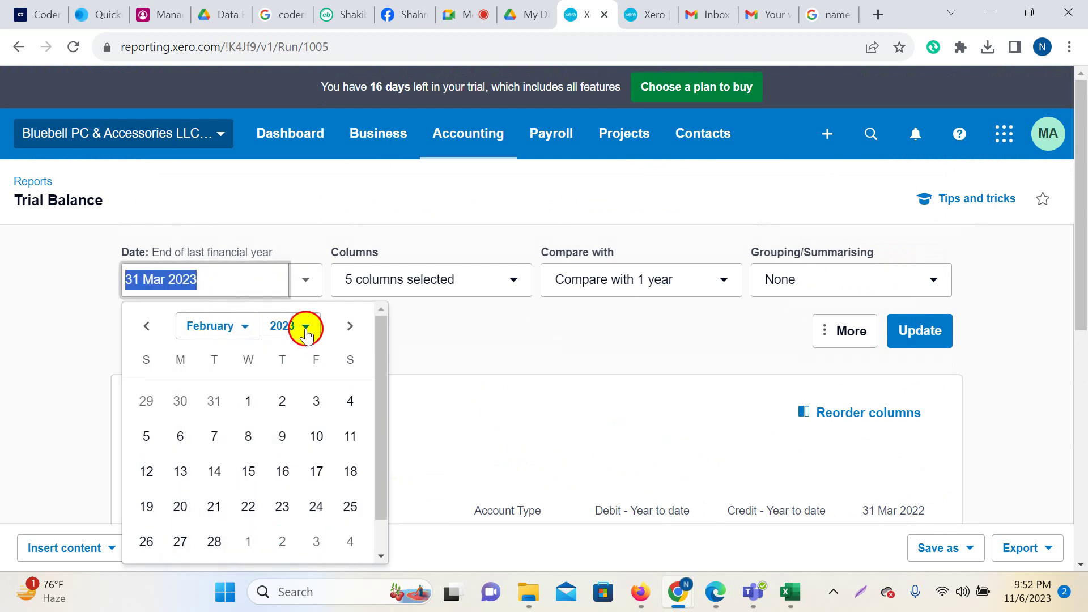
left_click(306, 328)
left_click(286, 135)
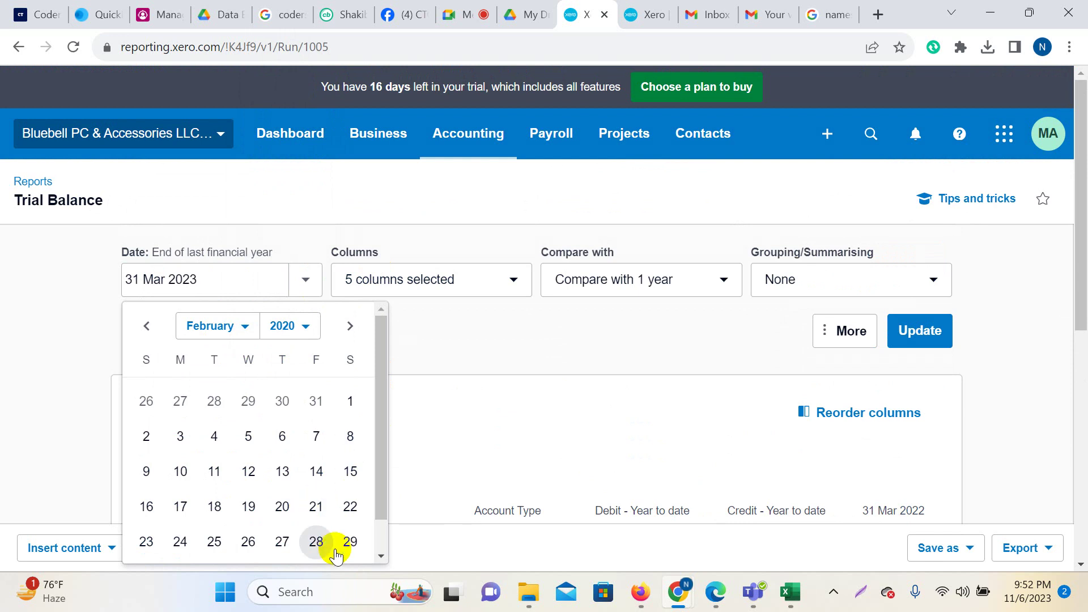
left_click(350, 543)
left_click(918, 330)
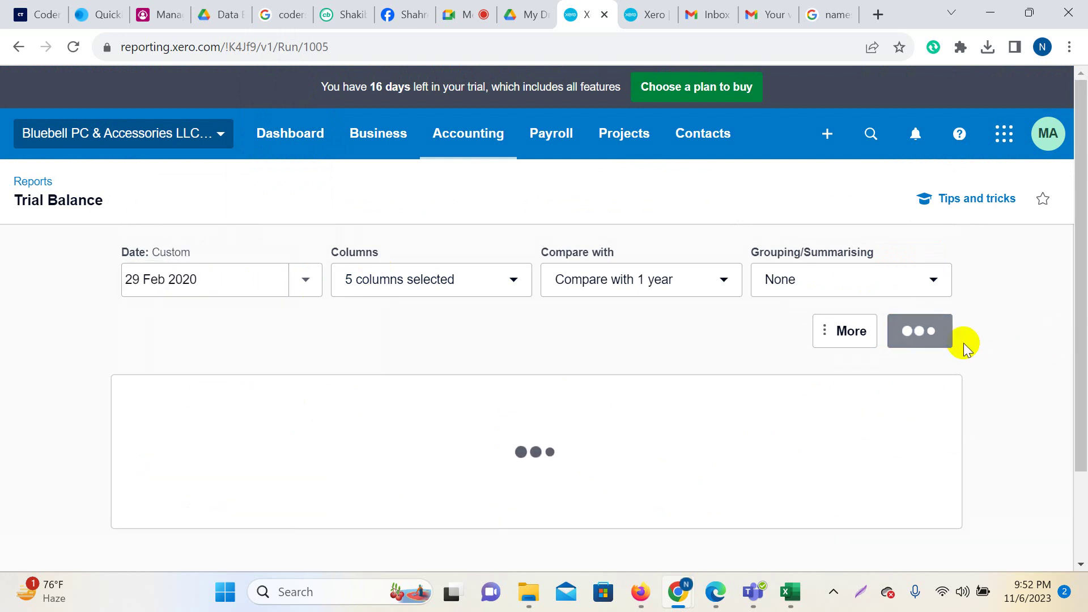
Confirm Metro Bank-Checking's 320.07 matches the statement, then return to the Google Meet call.
scroll(637, 355, "down", 1)
scroll(637, 355, "down", 3)
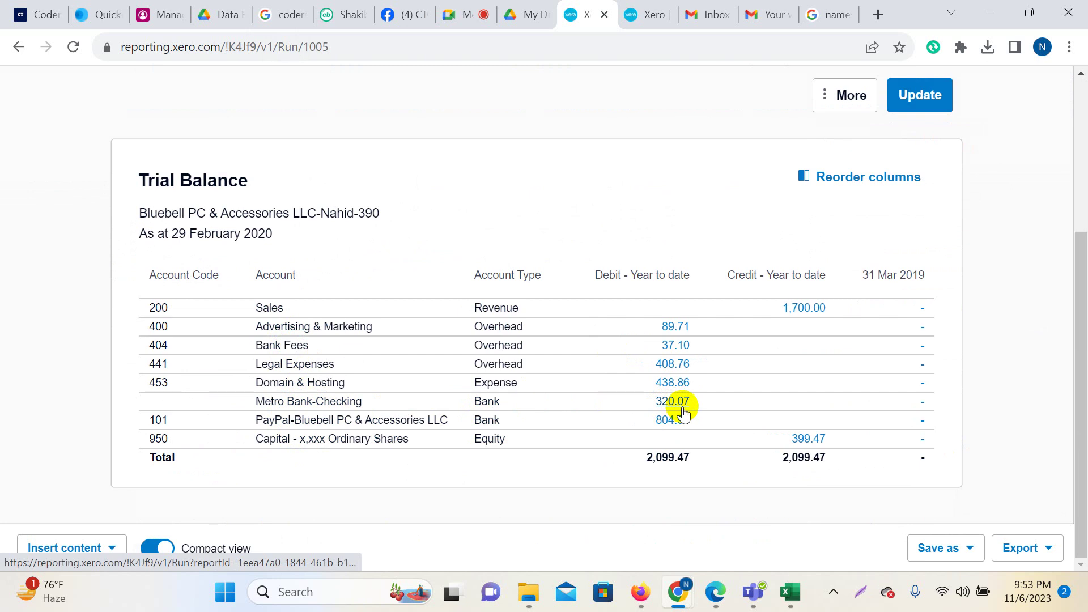
left_click(664, 470)
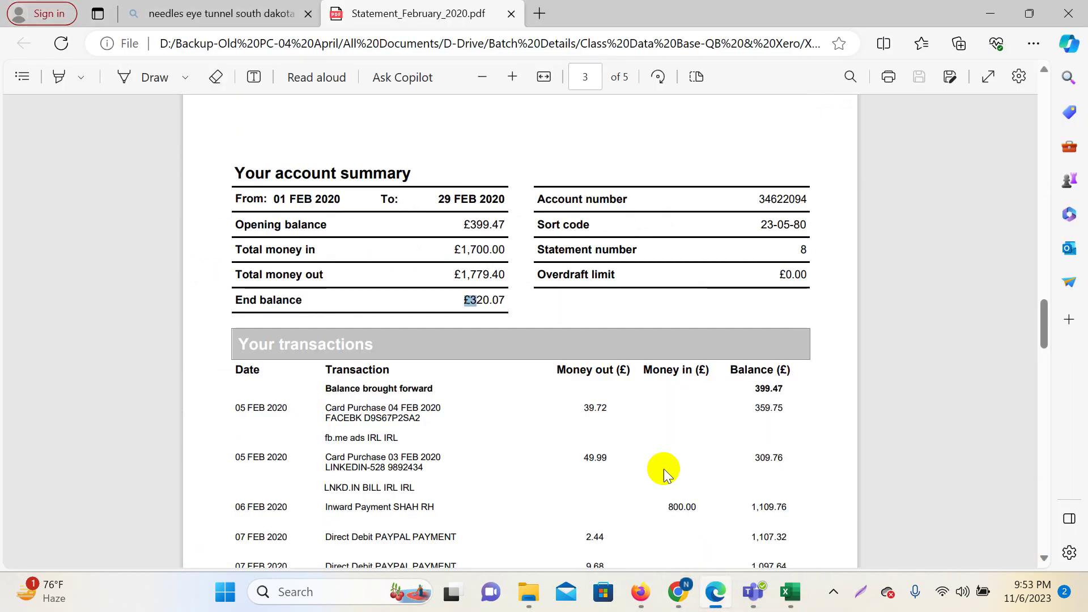
double_click(487, 301)
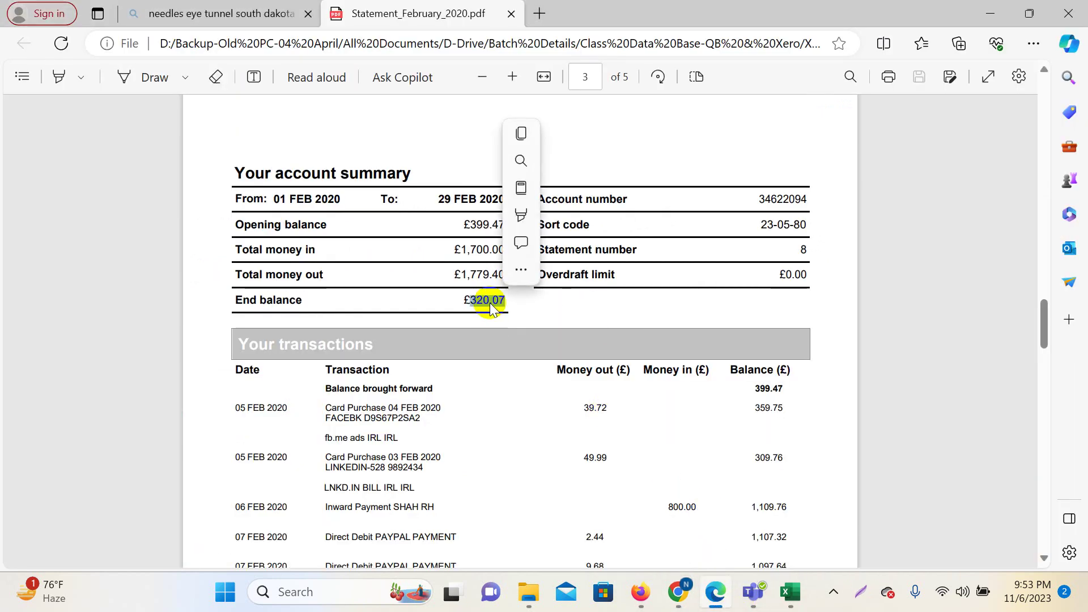
mouse_move(679, 592)
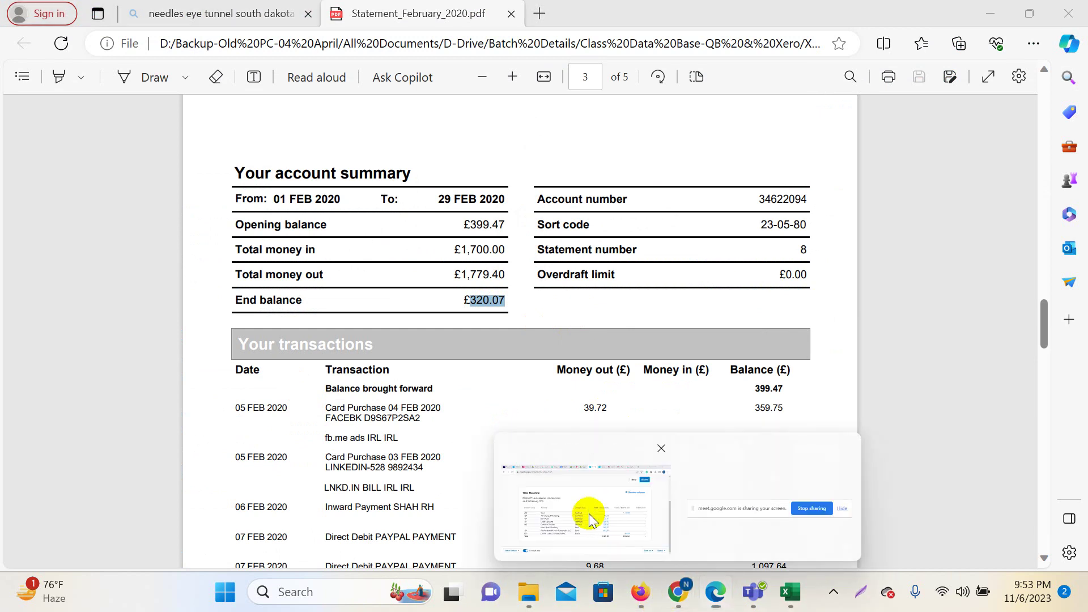
left_click(589, 518)
left_click(459, 14)
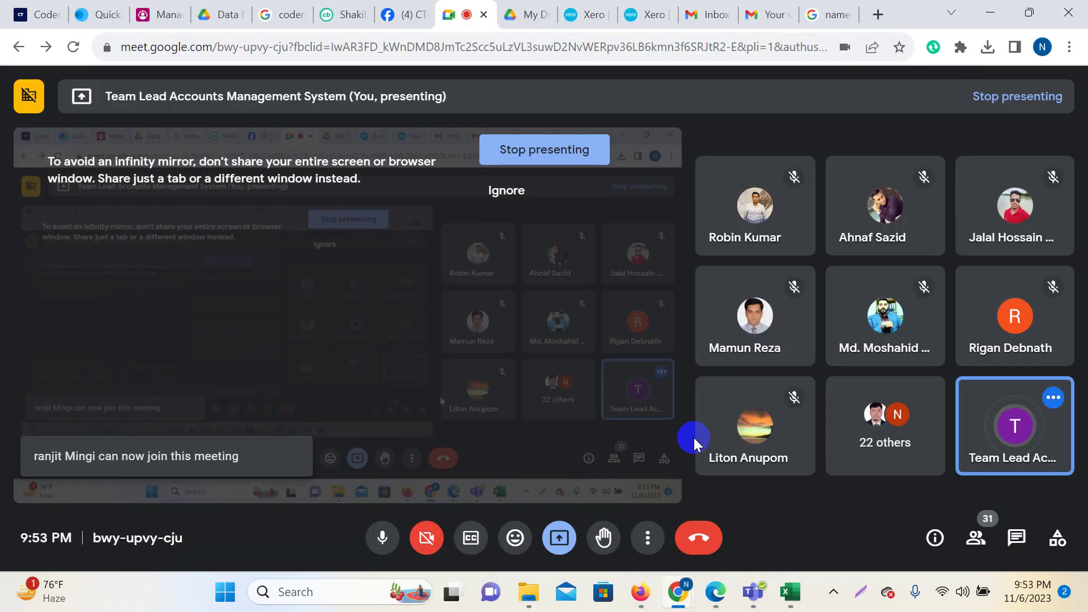
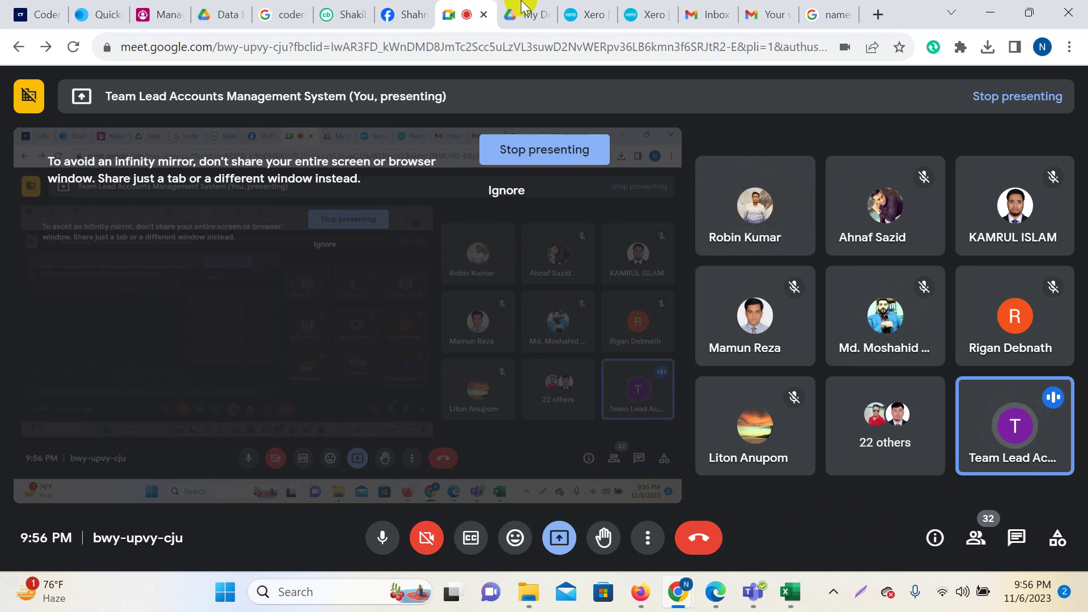
Go from the Xero trial balance tab to the Accounting > Bank accounts overview.
left_click(589, 14)
scroll(450, 240, "up", 4)
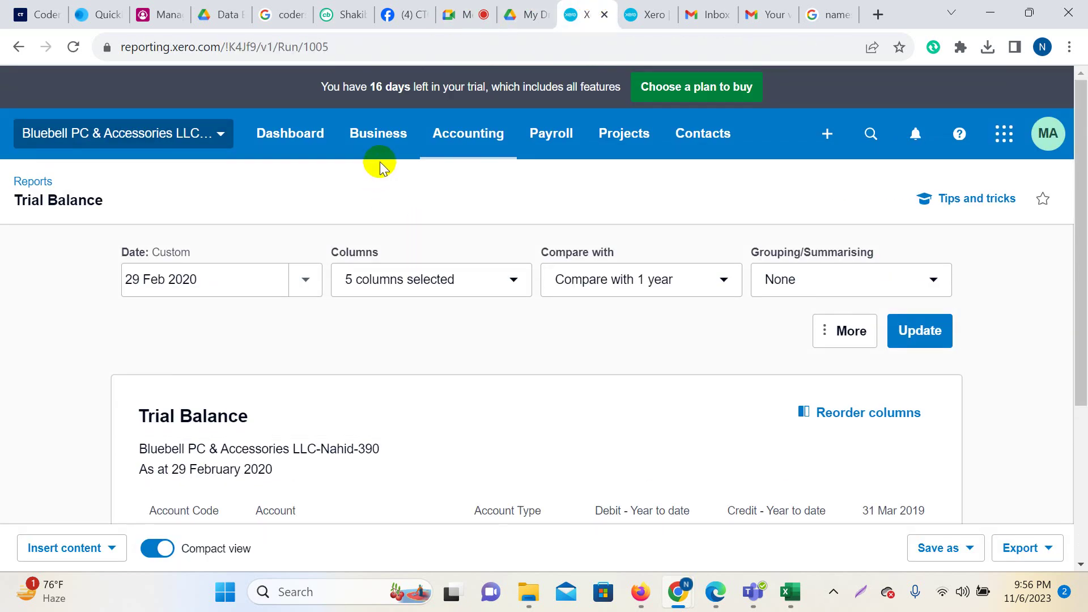
left_click(377, 133)
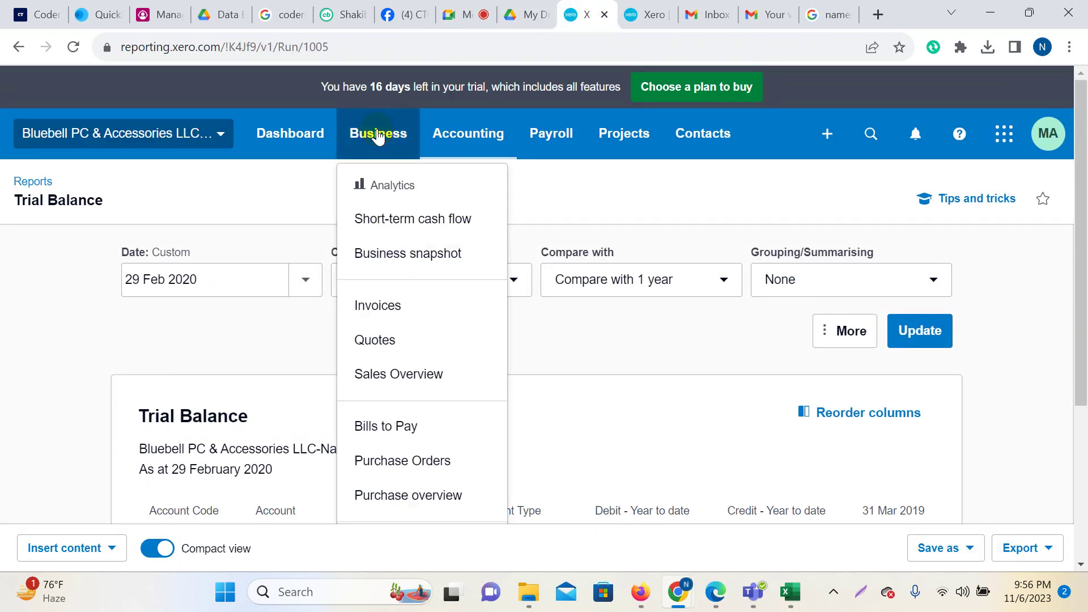
left_click(466, 134)
left_click(476, 188)
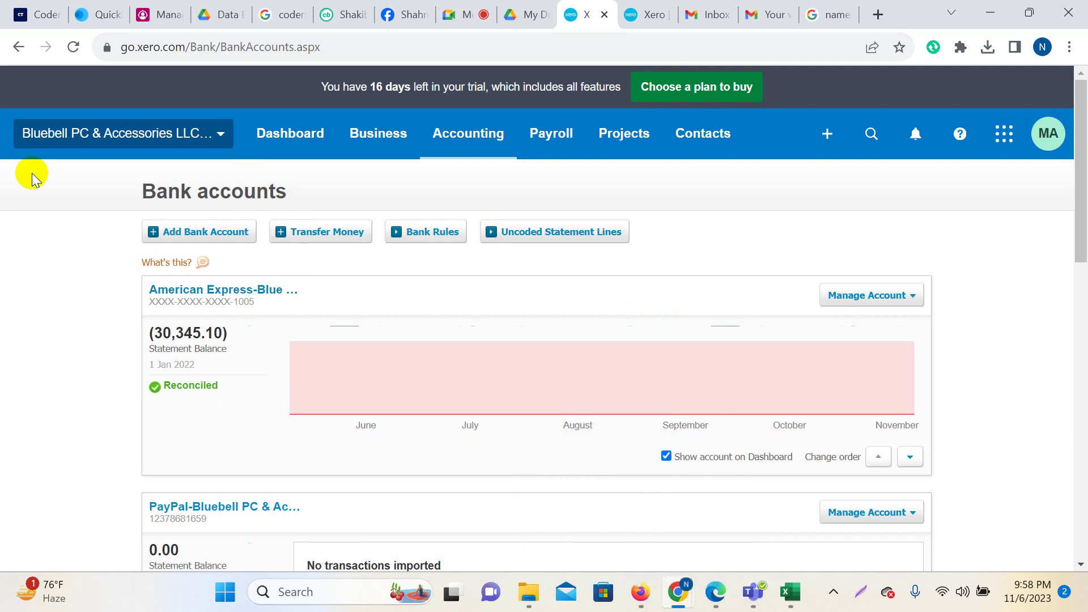
Cycle through the open browser tabs and view the Xero verification email in Gmail.
left_click(346, 12)
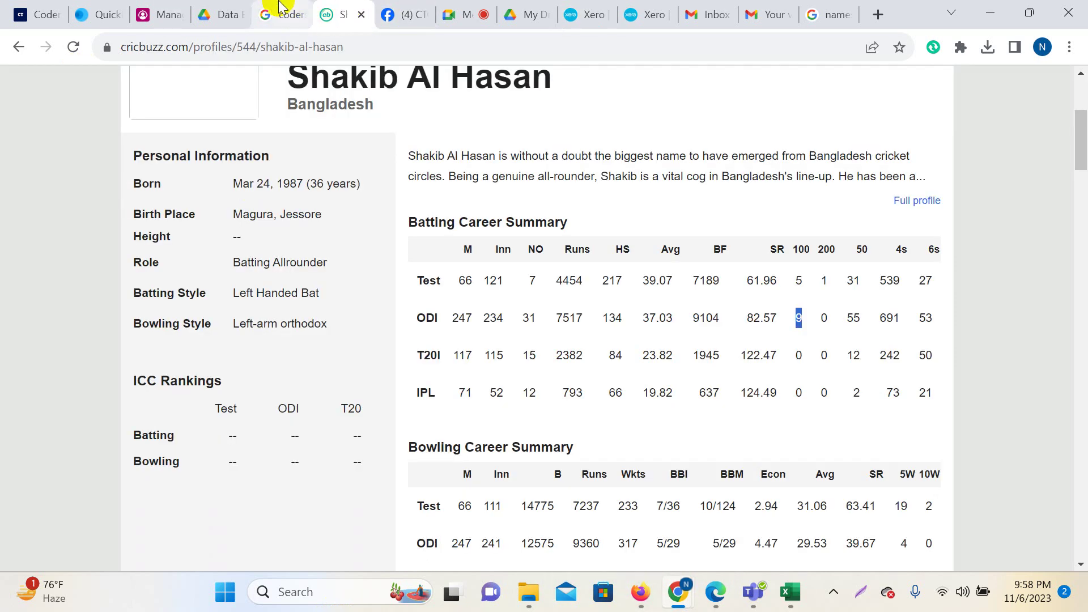
left_click(279, 6)
left_click(518, 12)
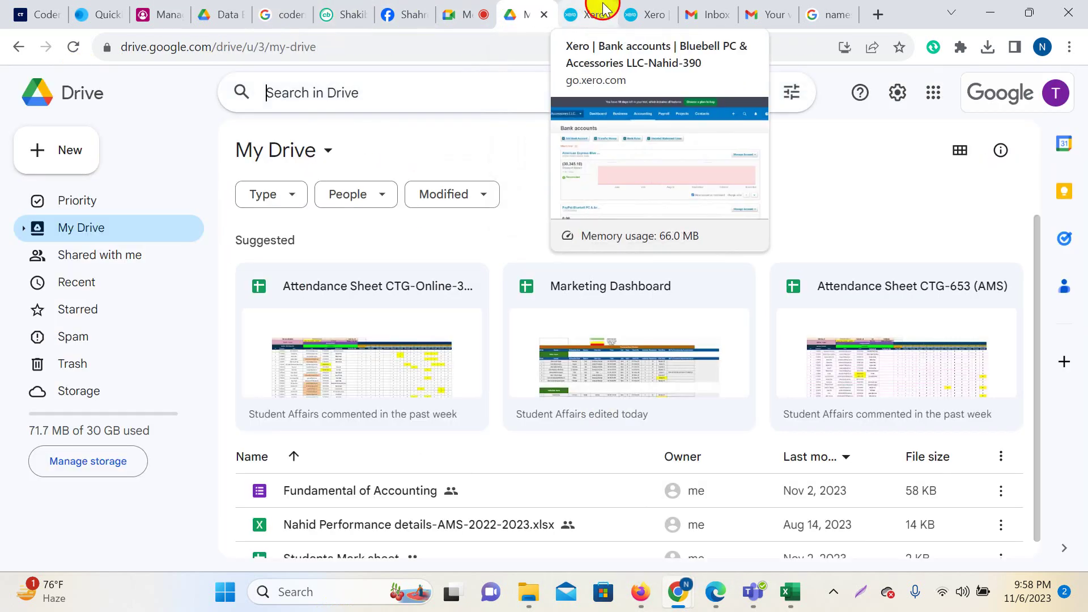
left_click(604, 8)
left_click(701, 11)
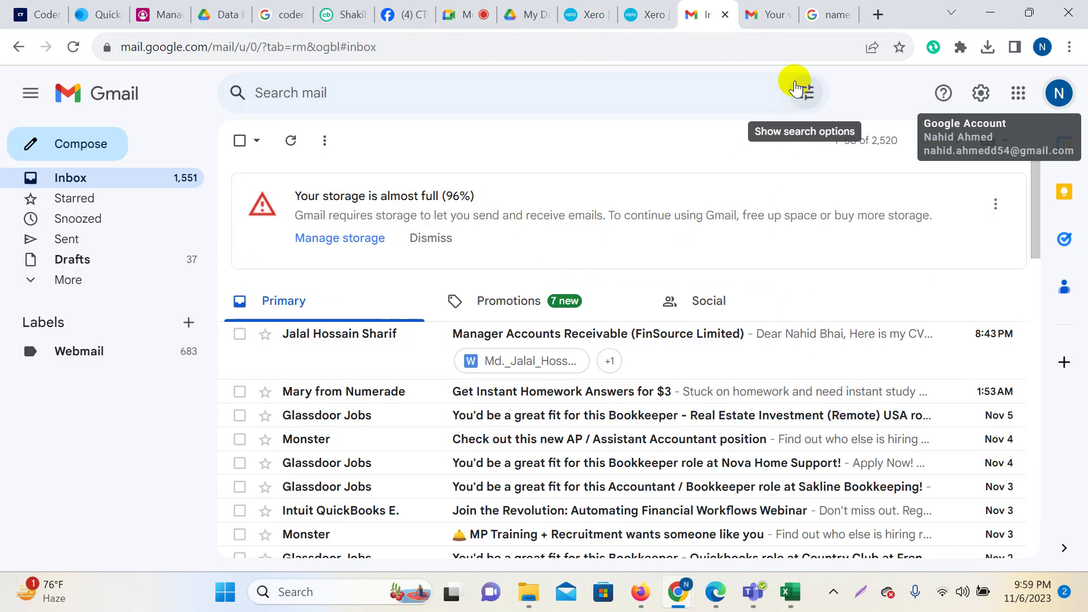
left_click(770, 14)
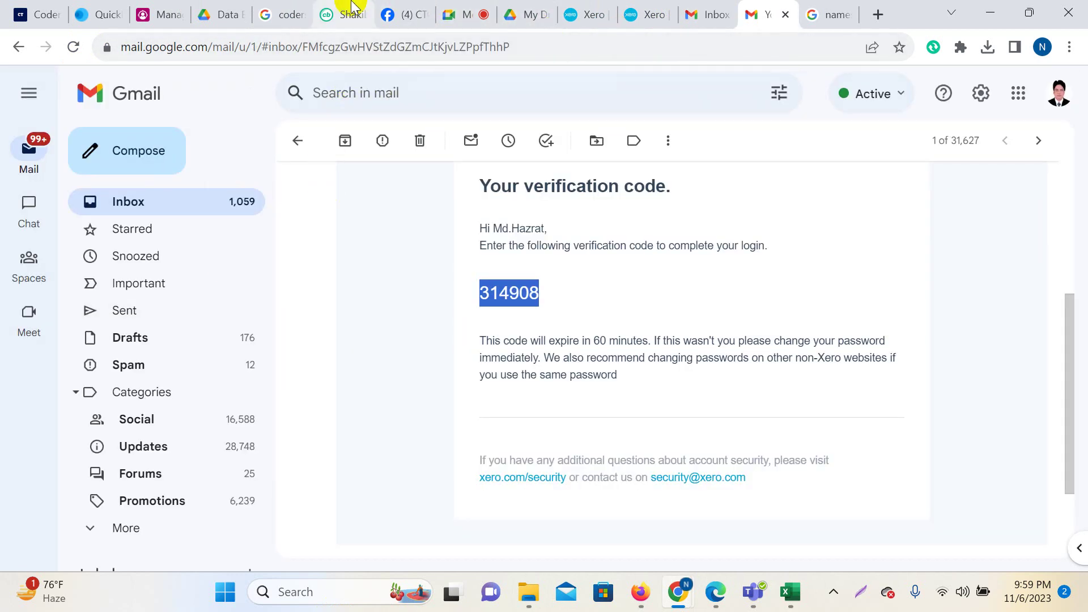
Open a new tab to check the signed-in Google account, then return to Google Drive.
mouse_move(351, 7)
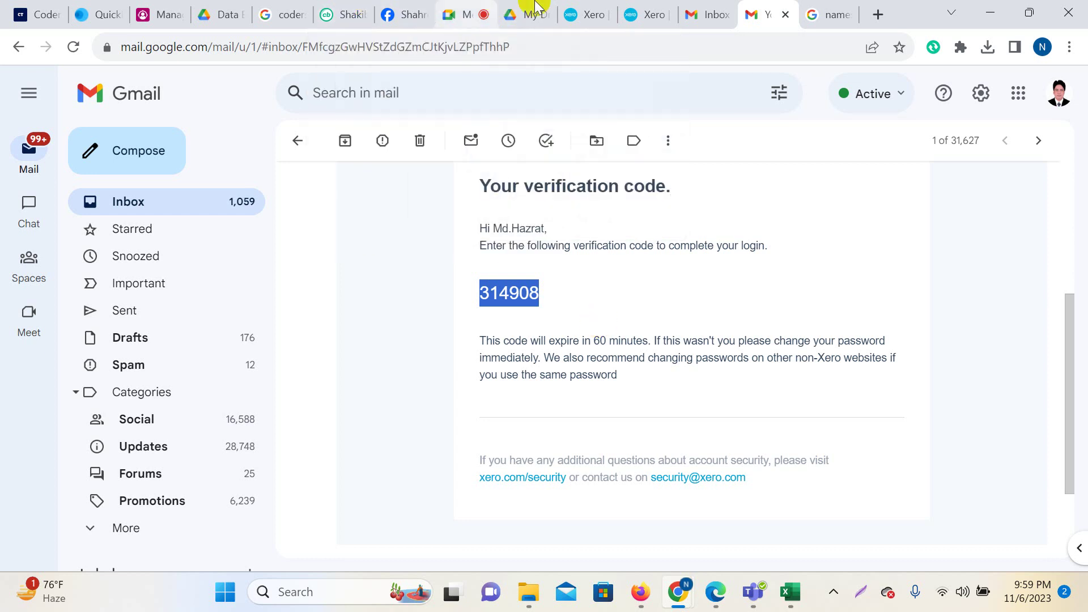
left_click(826, 13)
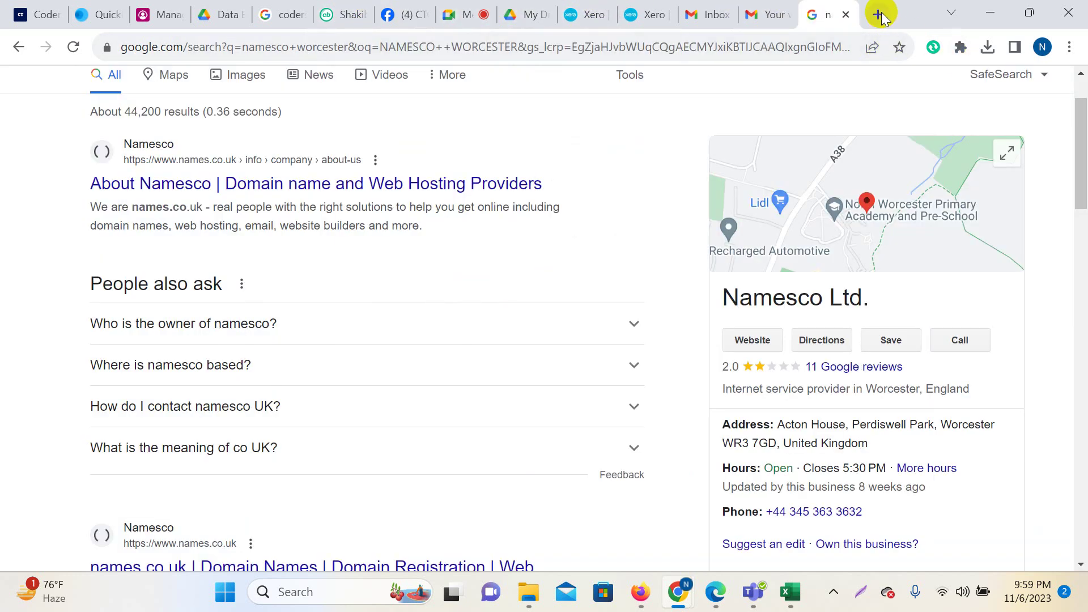
left_click(877, 14)
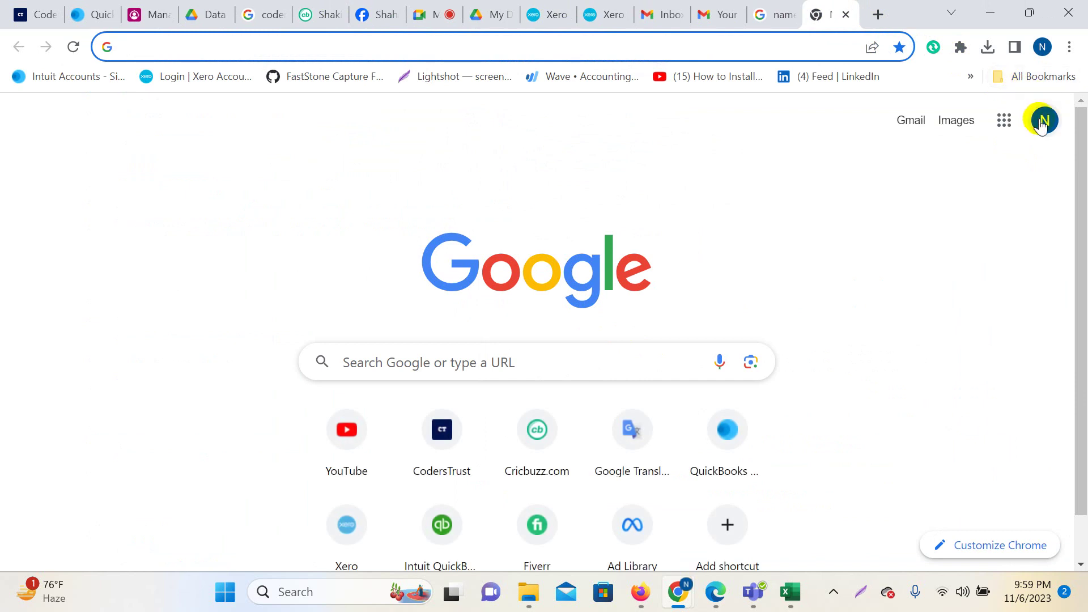
left_click(1045, 120)
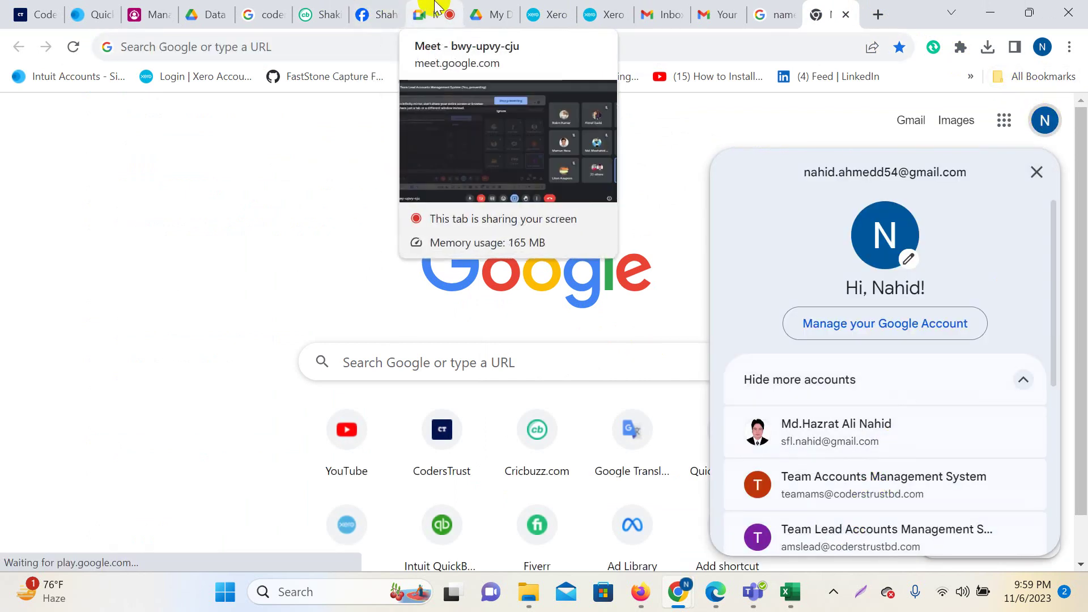
left_click(489, 14)
Search Drive for 390 and open the Attendance Sheet CTG-Online-390 (AMS) spreadsheet.
left_click(301, 92)
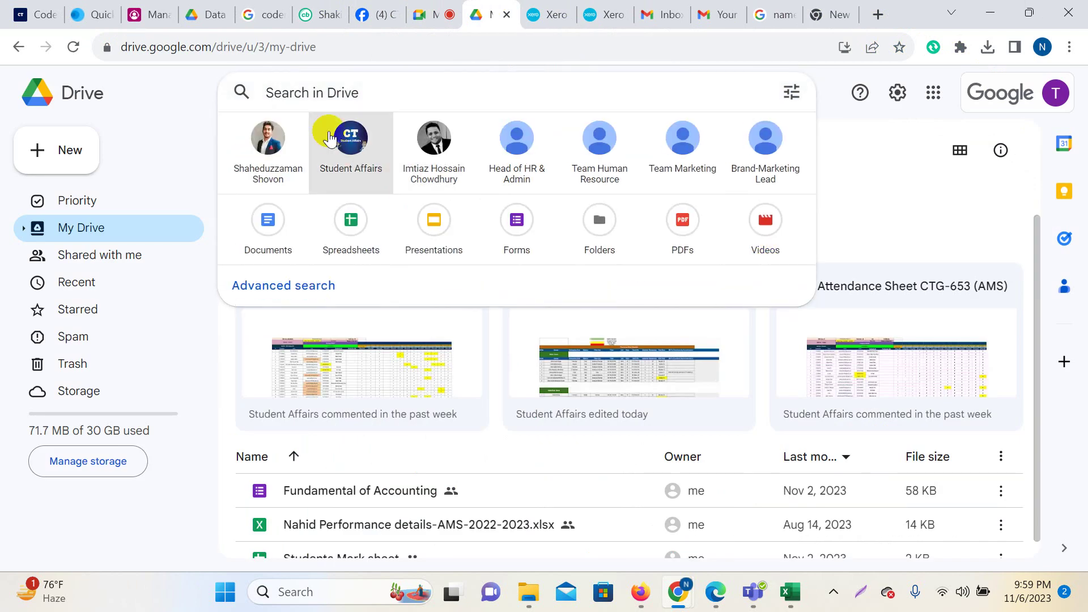
type("390")
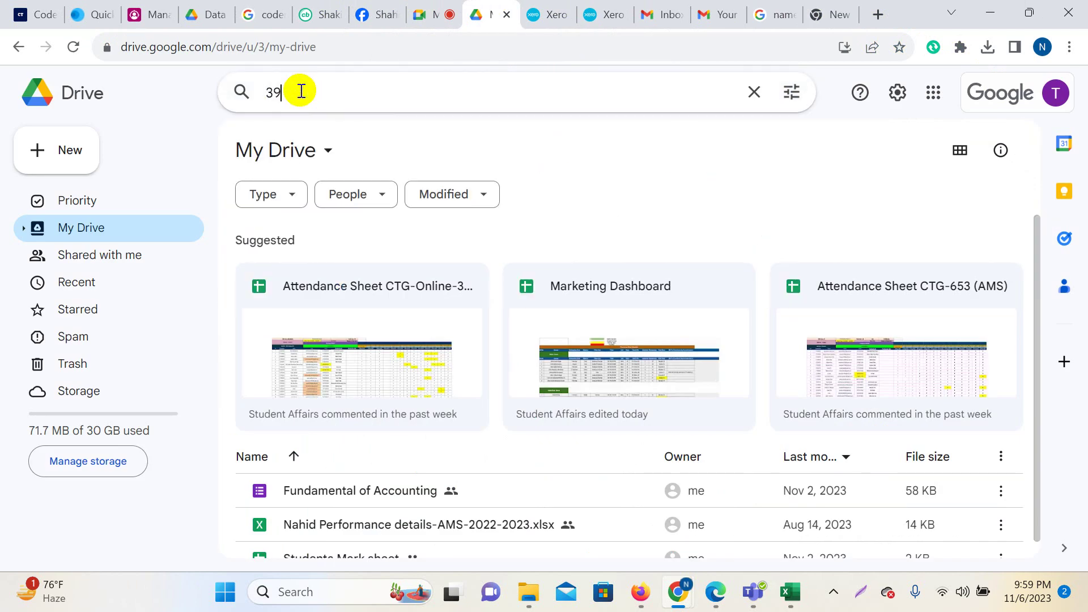
left_click(318, 94)
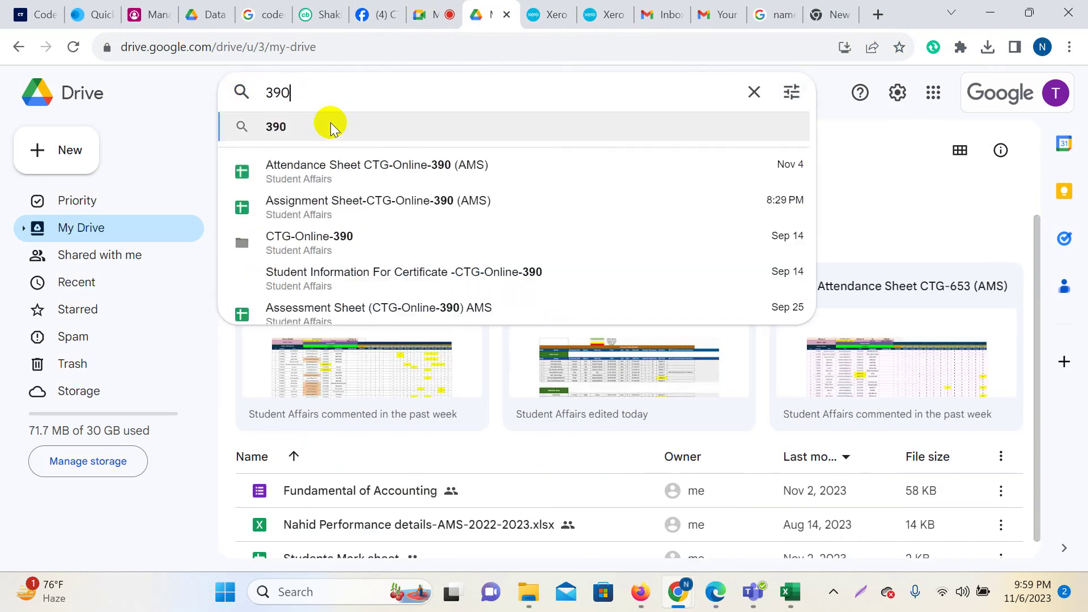
left_click(296, 180)
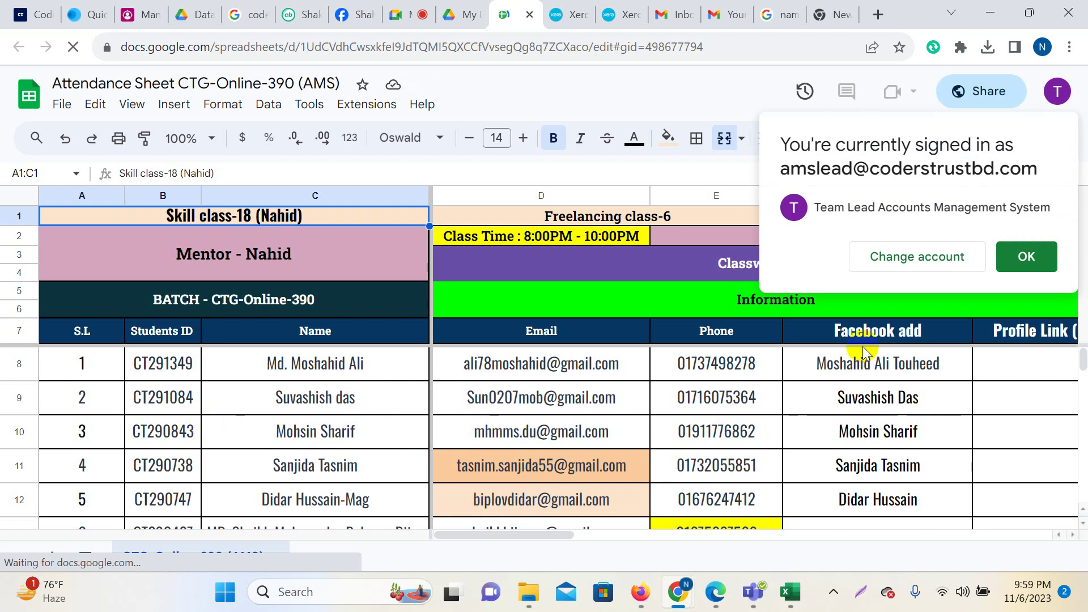
Dismiss the signed-in account notice and select the second student's row at F9.
left_click(1019, 264)
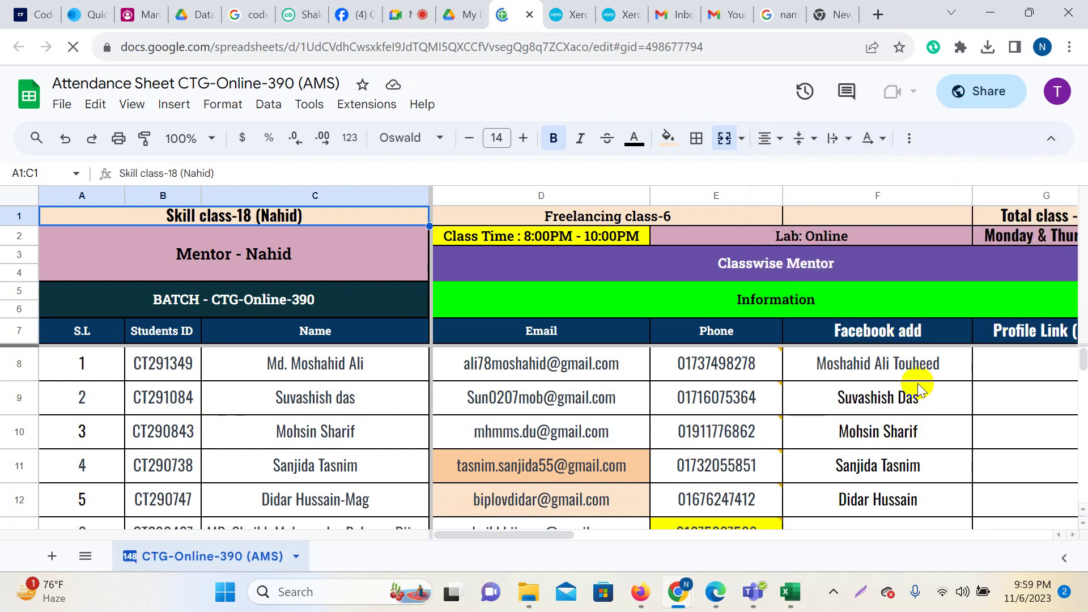
left_click(879, 400)
left_click(907, 436)
left_click(1005, 430)
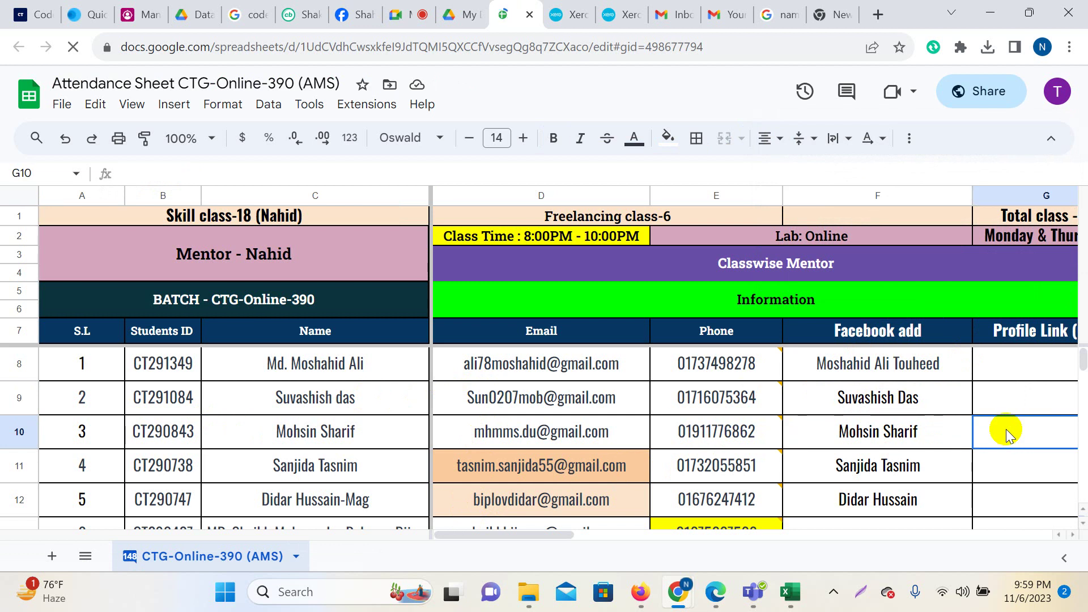
left_click(926, 408)
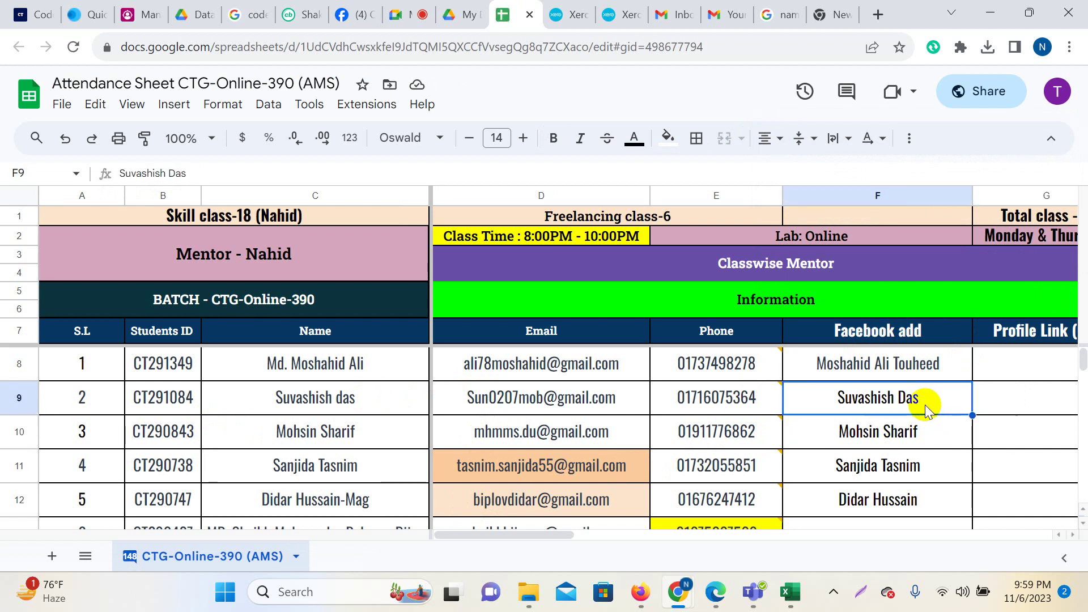
Jump right along row 9 through the class dates and select cell V8 for 06Nov,2023.
key("Right")
key("Right")
key("Right")
key("Right")
key("Right")
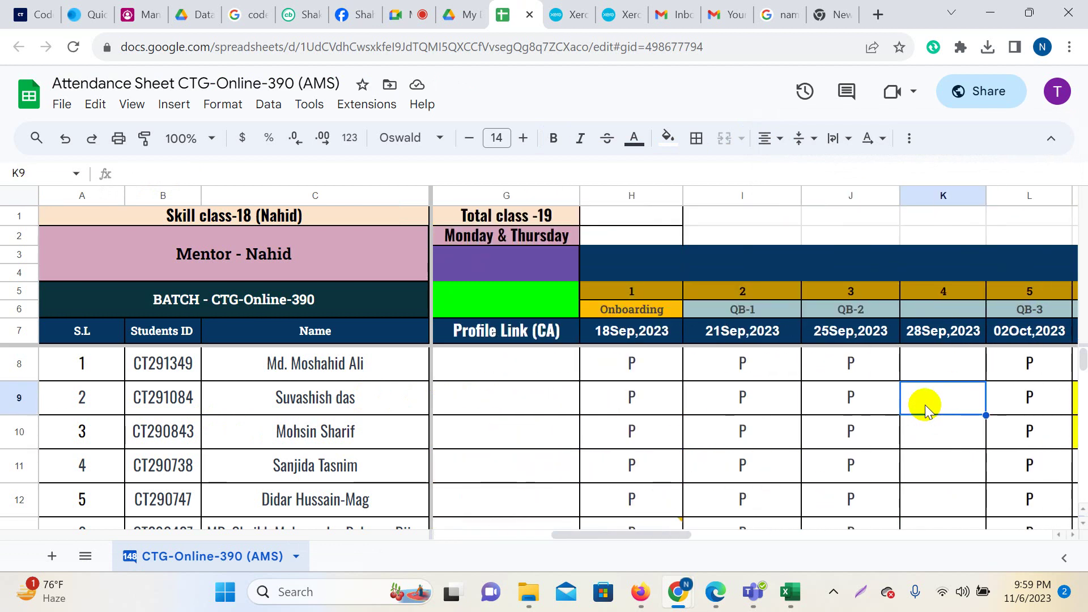
key("Right")
key("Right")
key("Right")
key("Right")
key("Right")
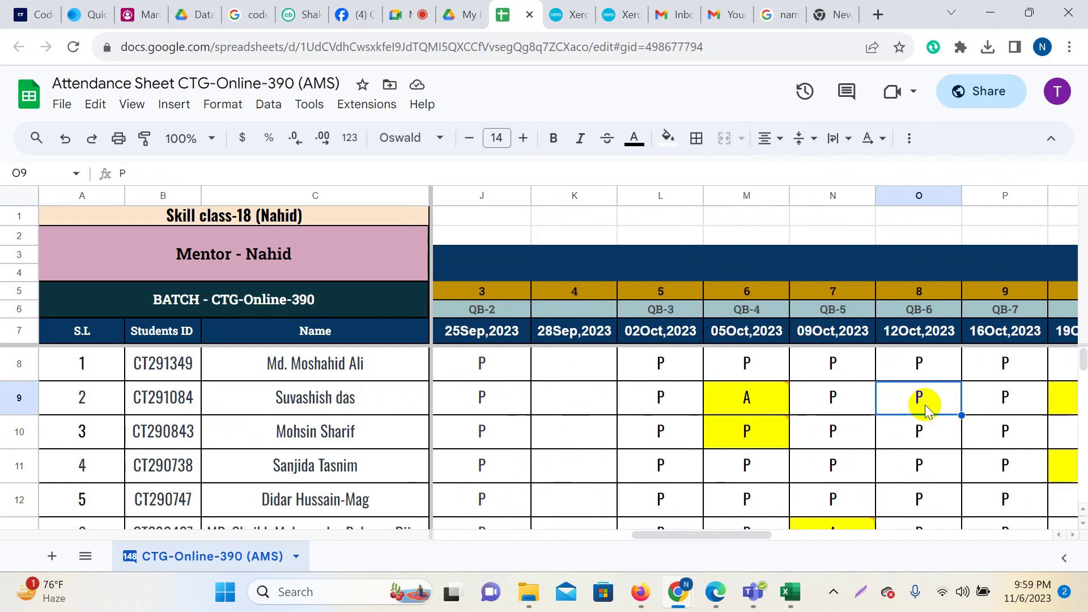
key("Right")
key("Right")
key("Right")
key("Right")
key("Right")
key("Right")
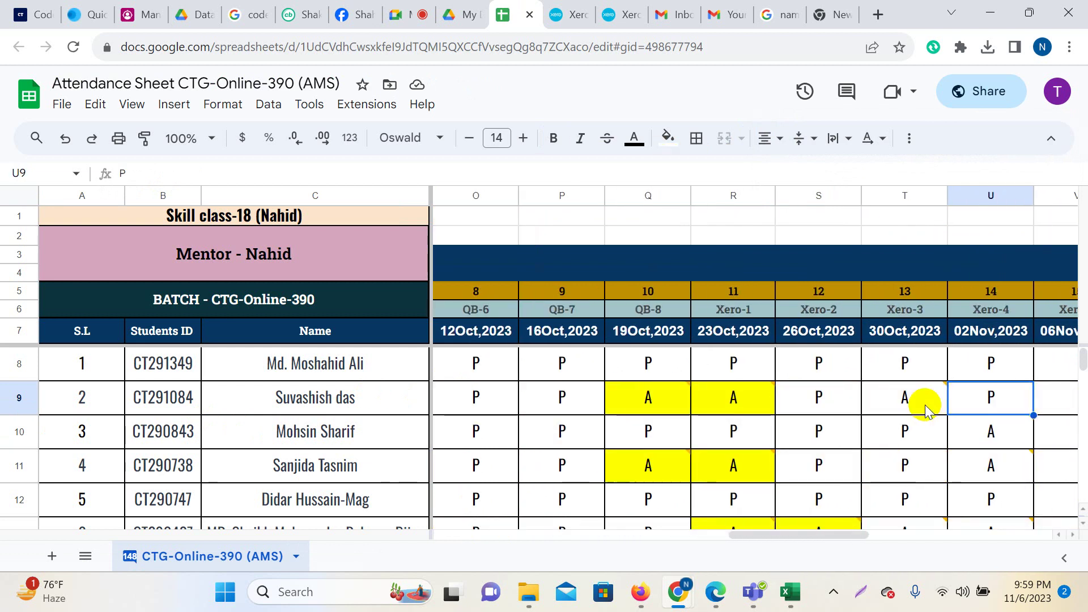
key("Right")
key("Right")
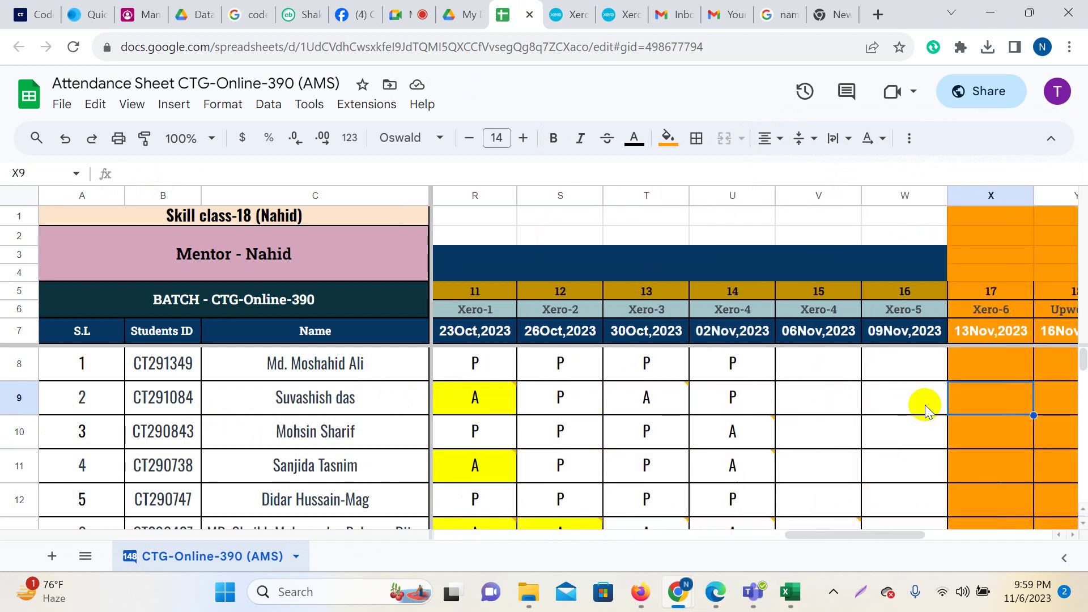
left_click(840, 361)
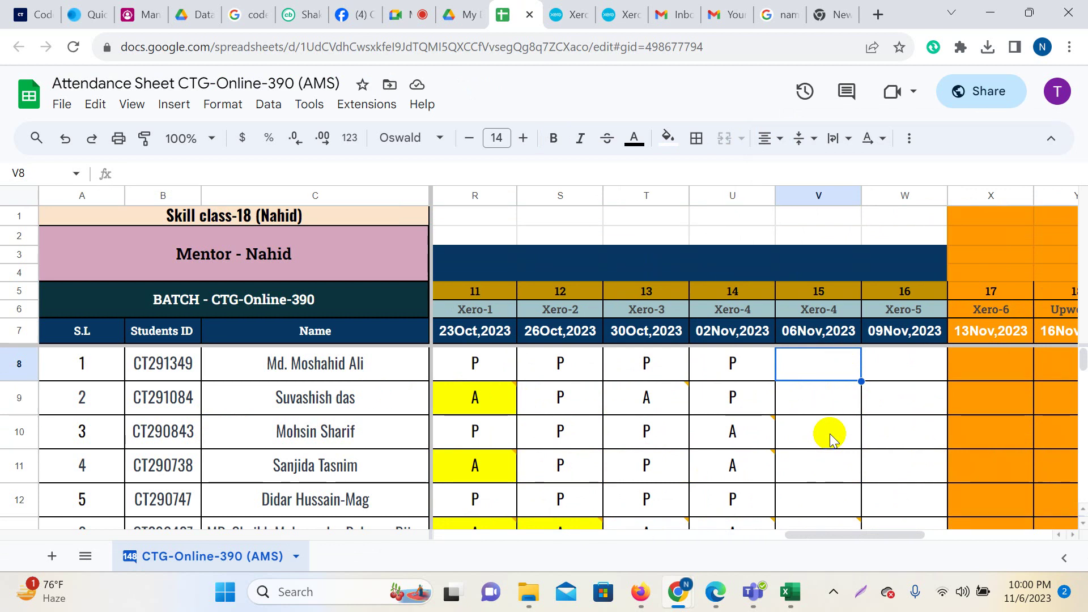
Enter P in cells V8, V9 and V10 of the 06Nov,2023 column.
left_click(848, 422)
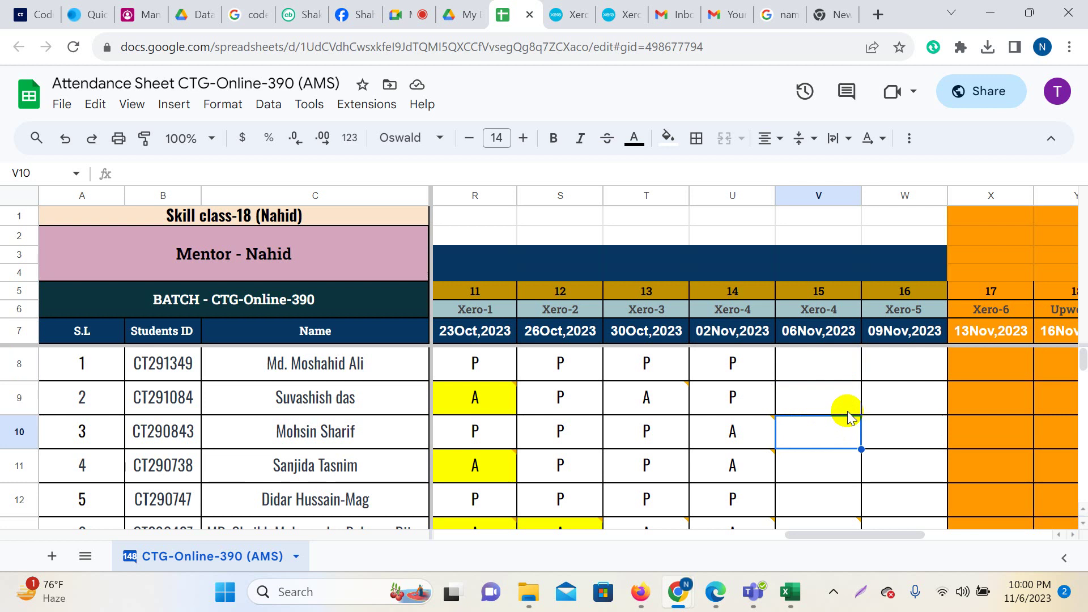
left_click(848, 377)
type("P")
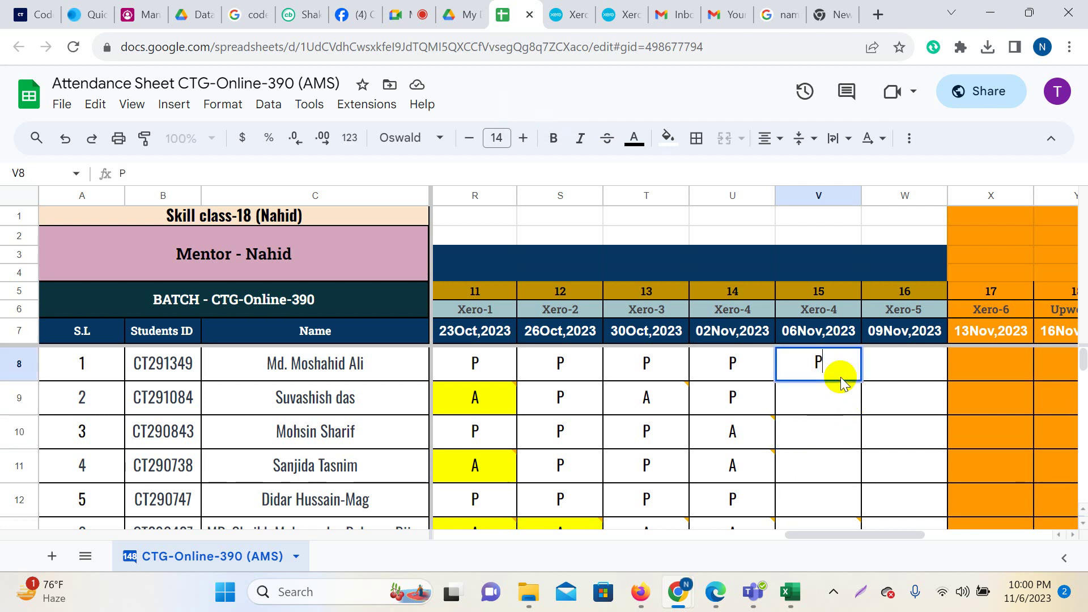
key("Return")
type("P")
key("Return")
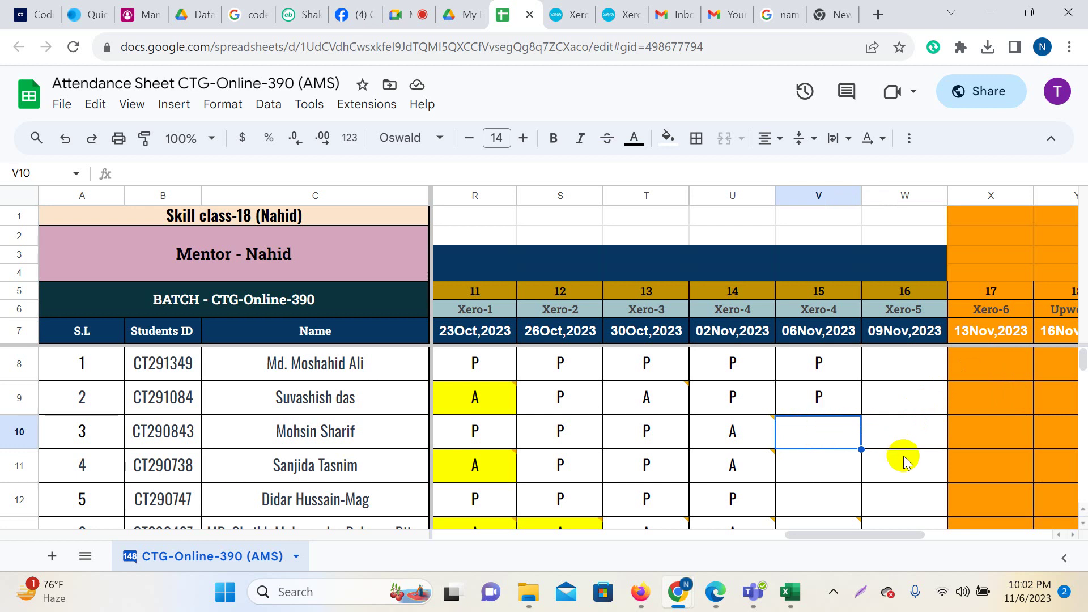
type("P")
key("Return")
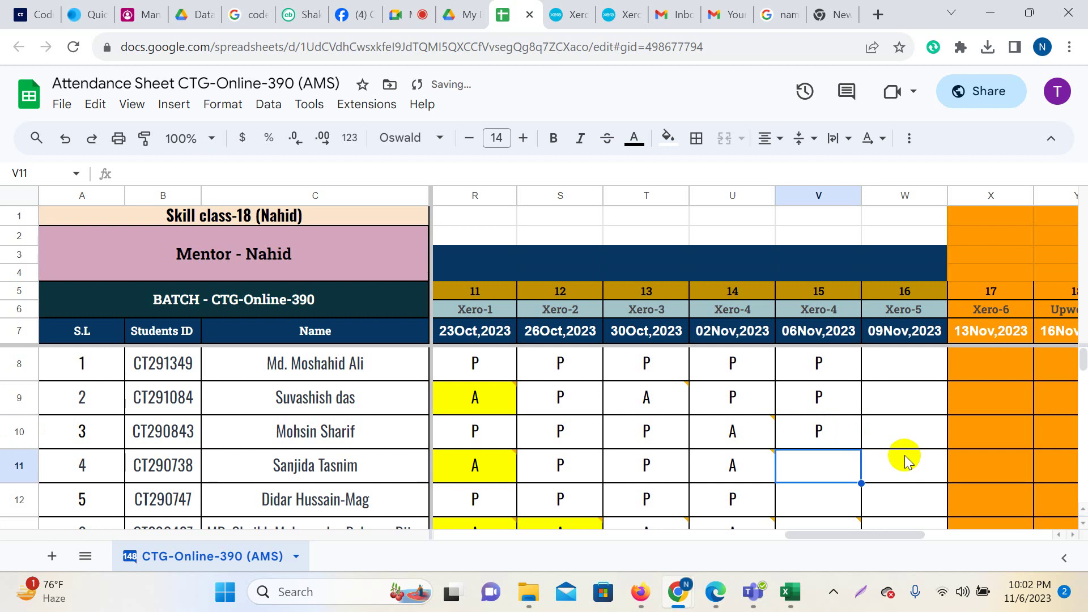
Mark students 3 and 4 absent (A), correcting a mistyped entry for student 4.
left_click(825, 434)
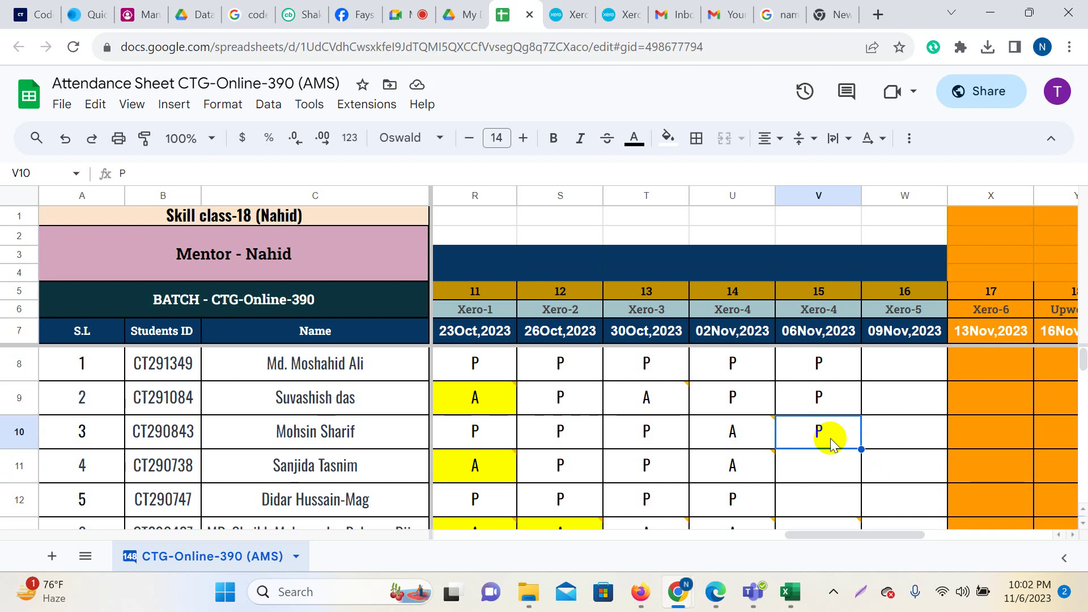
type("A")
key("Return")
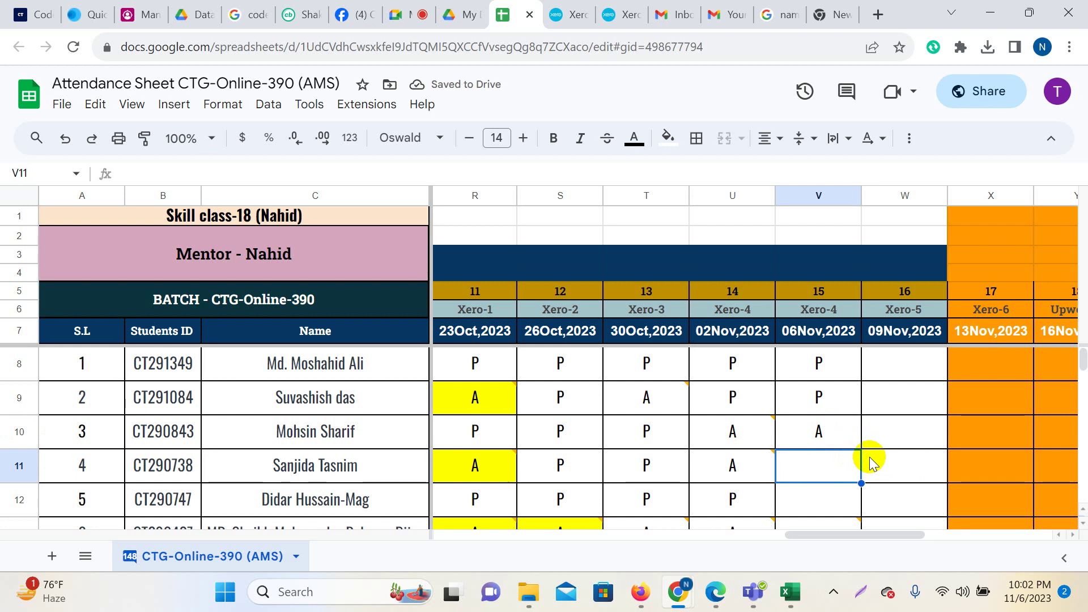
type("A")
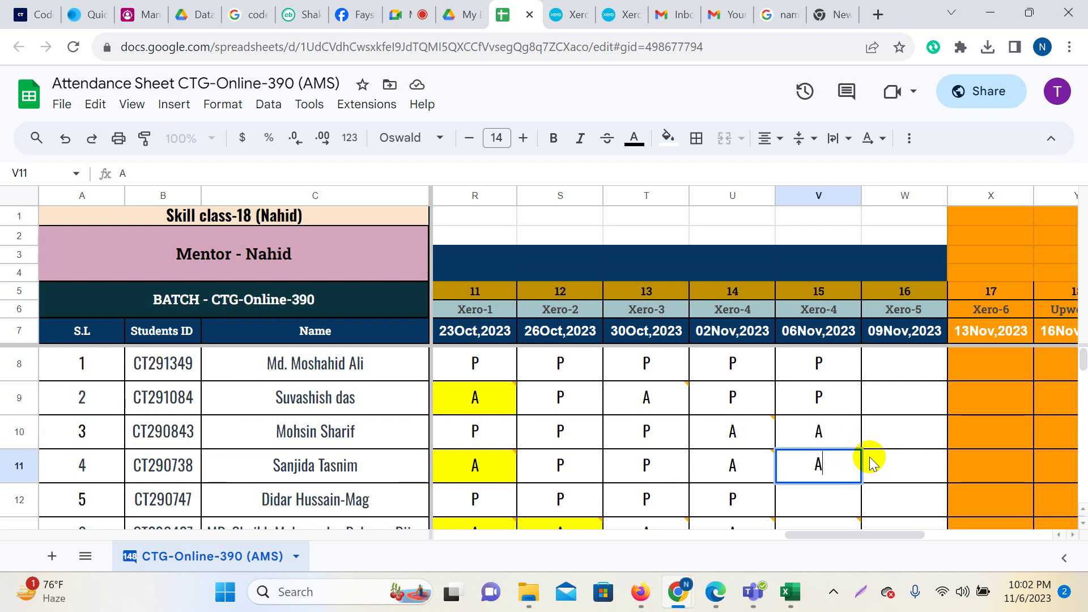
key("BackSpace")
type("A")
key("Return")
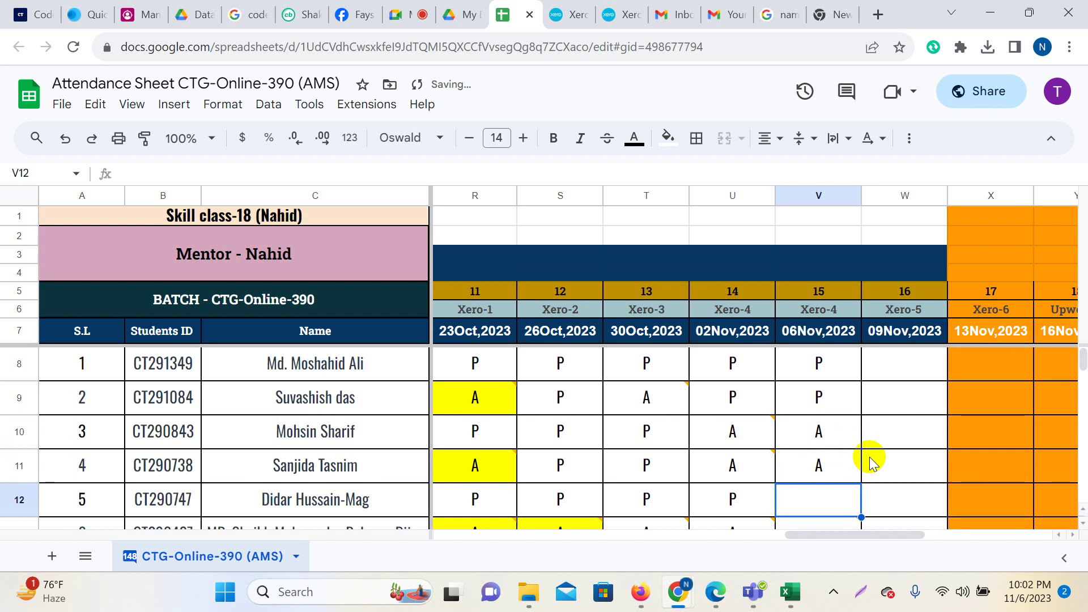
Mark students 5, 6 and 7 absent (A) for 06Nov,2023.
scroll(871, 466, "down", 1)
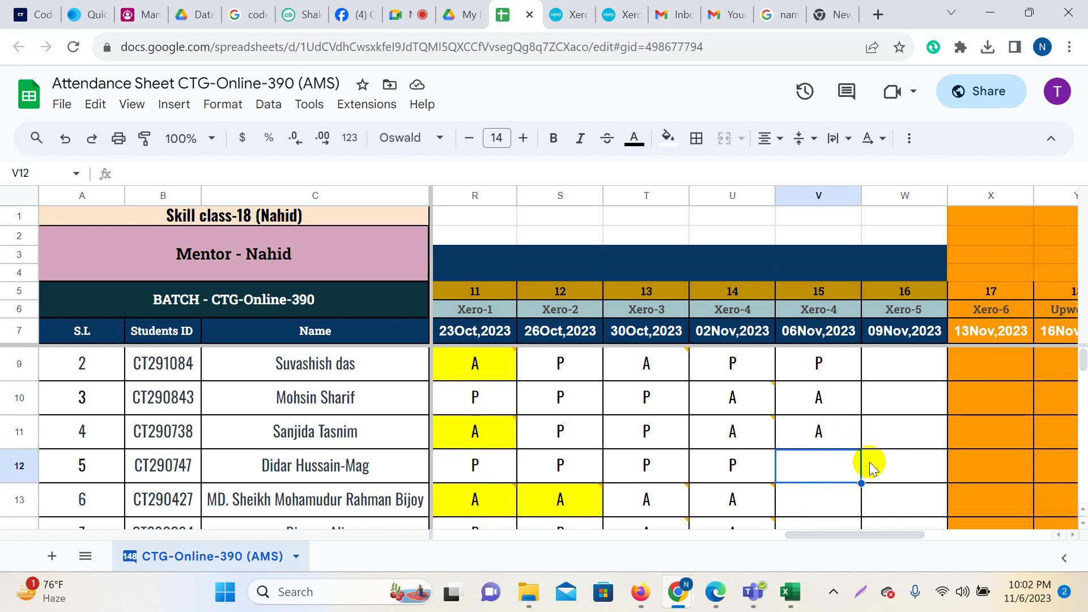
type("A")
key("Return")
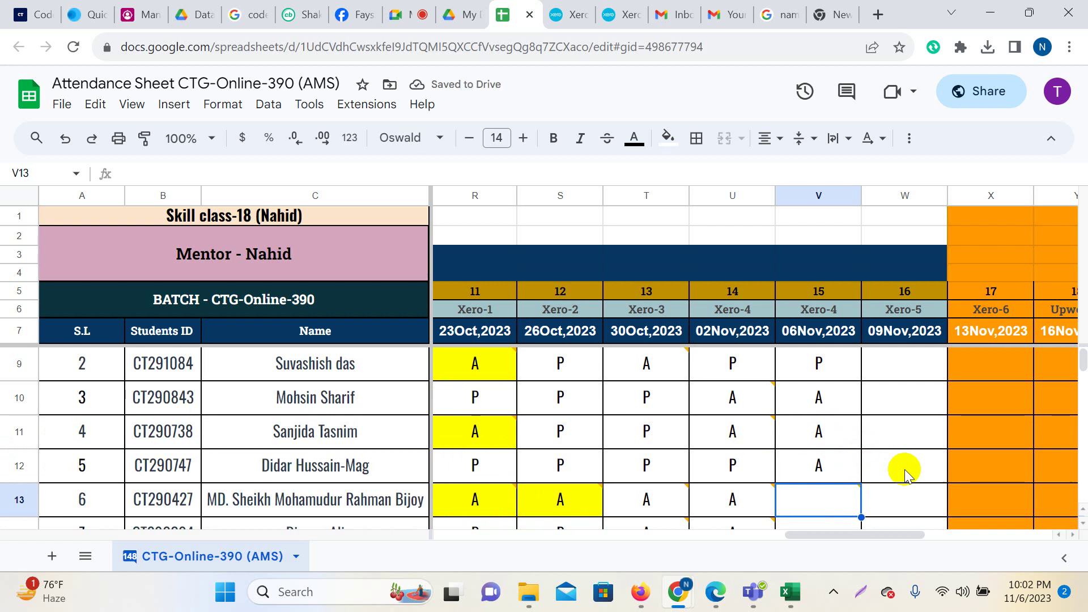
type("A")
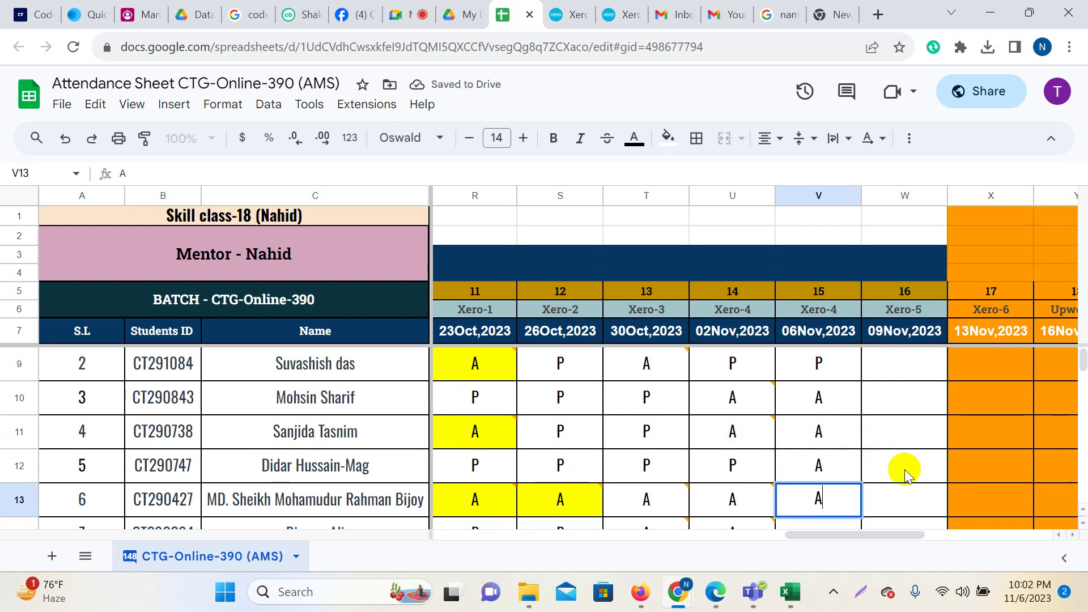
key("Return")
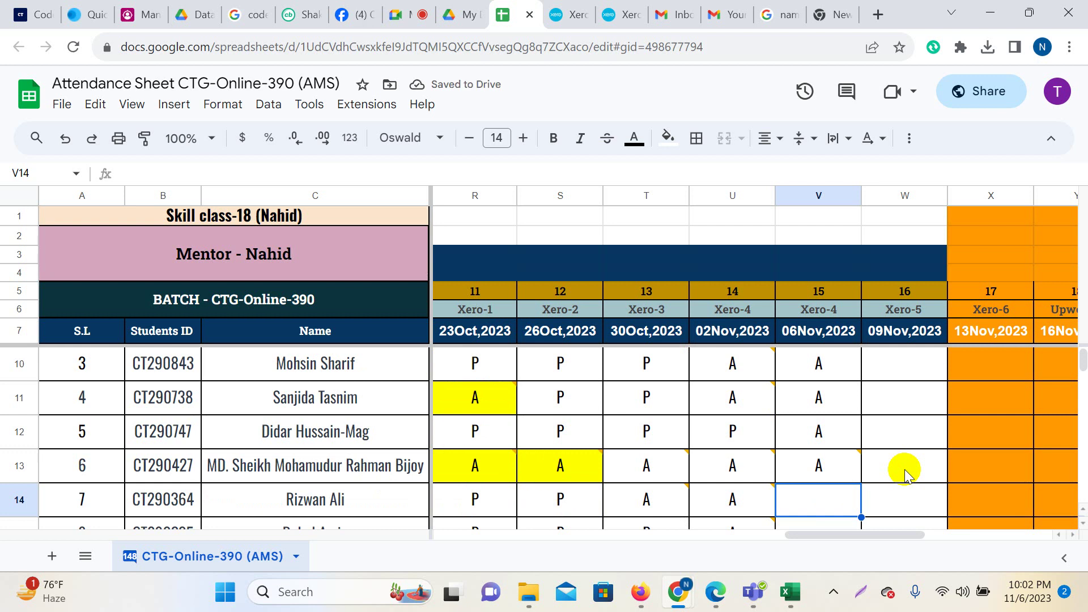
type("A")
key("Return")
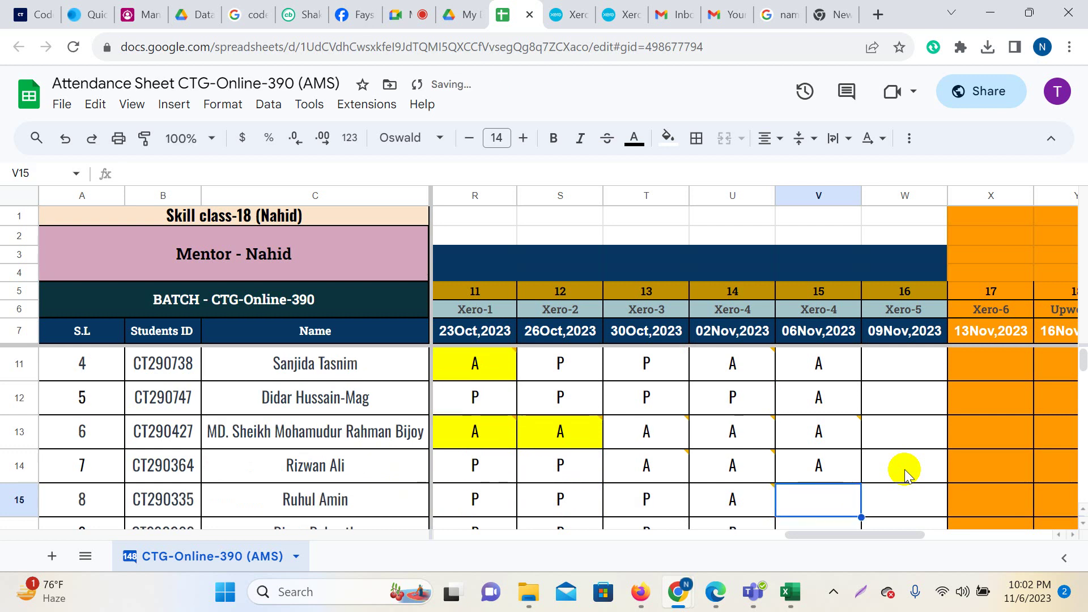
left_click(407, 8)
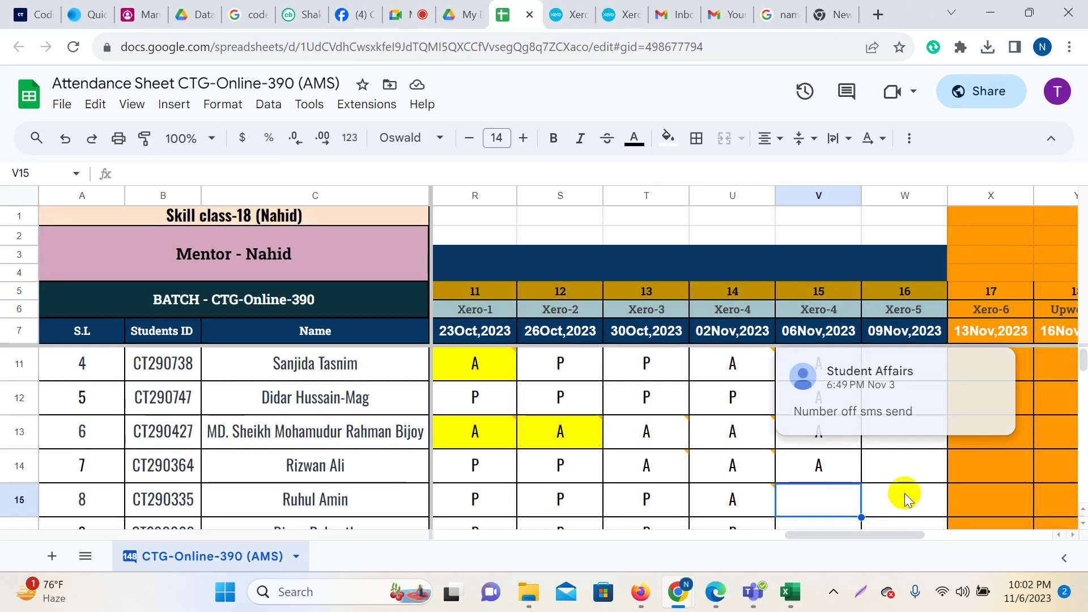
Change student 3's 06Nov,2023 mark from A back to P.
scroll(833, 422, "up", 2)
left_click_drag(829, 441, 831, 516)
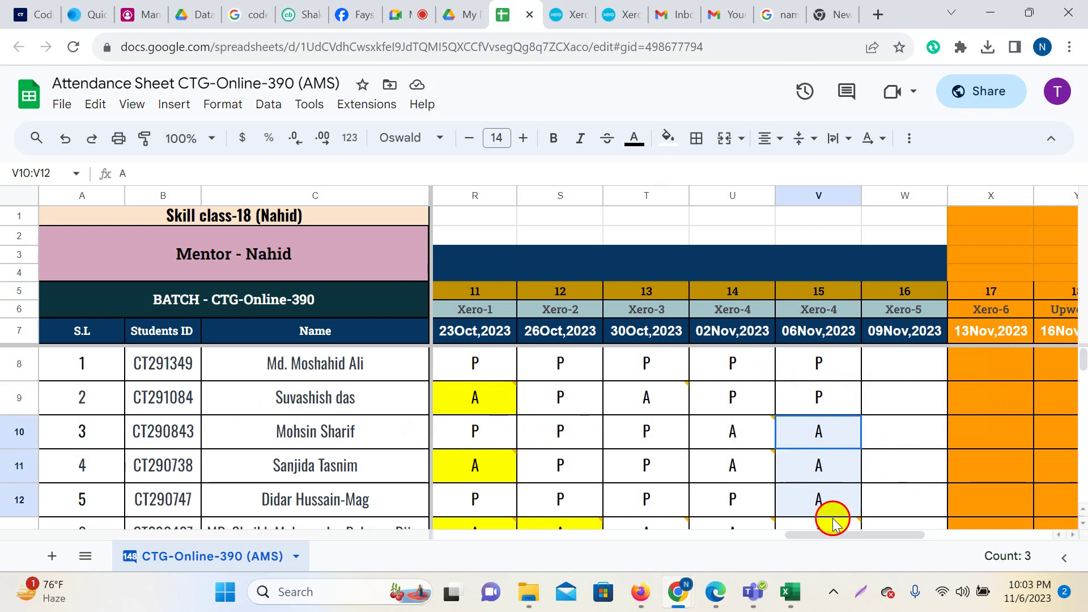
scroll(879, 432, "down", 3)
left_click(818, 468)
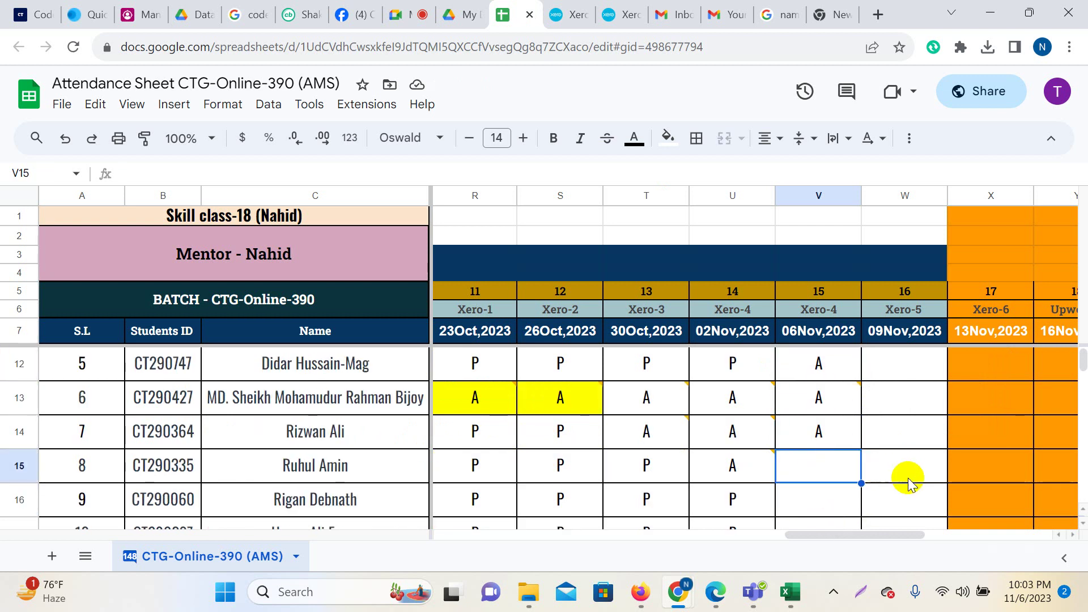
scroll(907, 479, "up", 3)
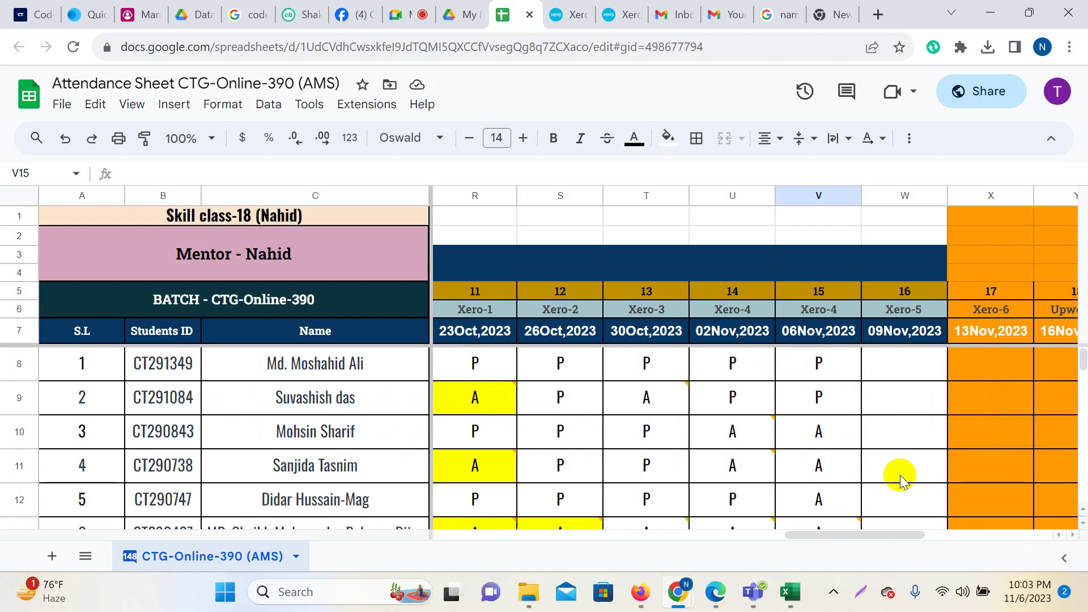
left_click(837, 430)
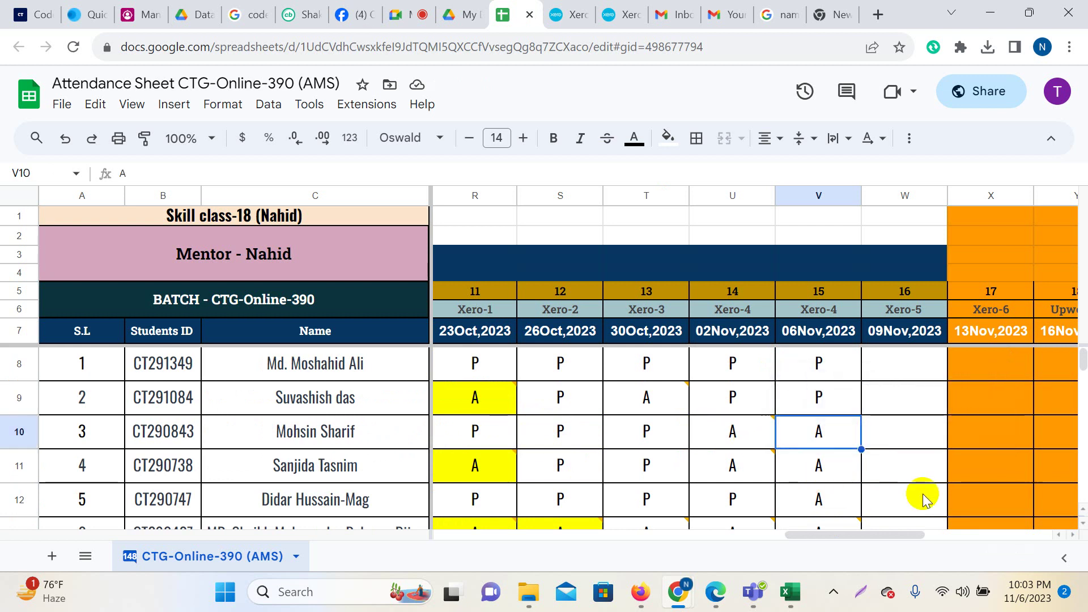
type("P")
key("Return")
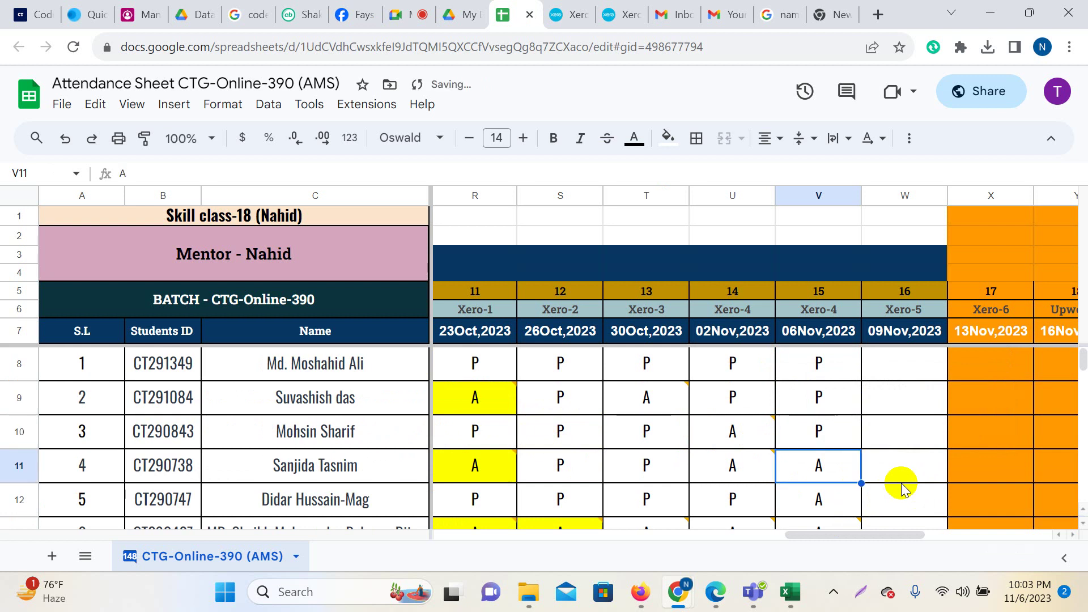
Mark students 8, 9 and 10 present (P) and student 11 absent (A).
key("Return")
key("Return")
key("Return")
key("Return")
key("Return")
key("Return")
key("Return")
key("Return")
key("Return")
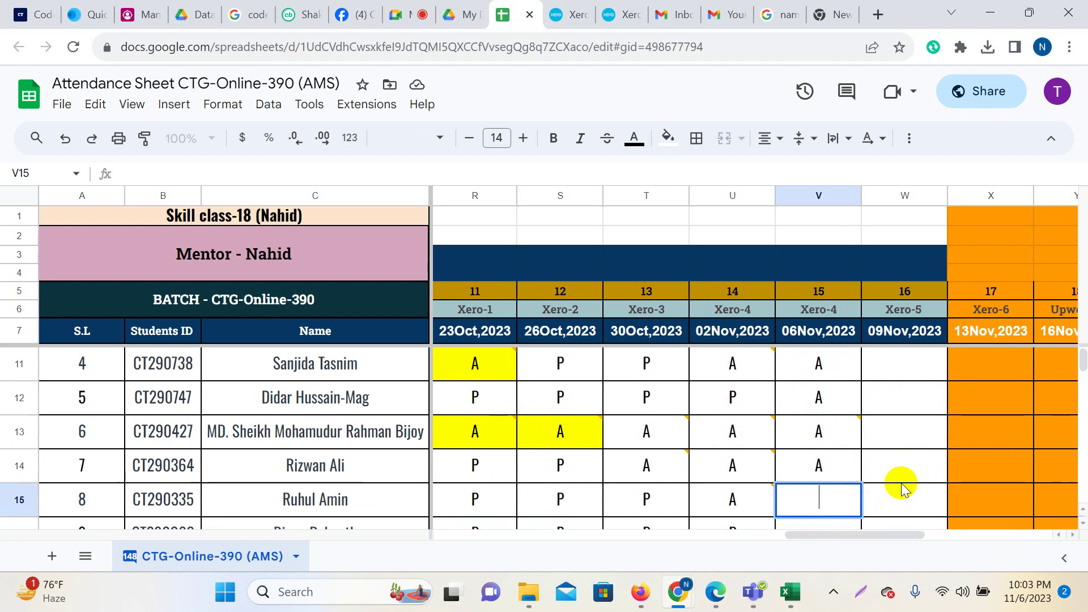
type("P")
key("Return")
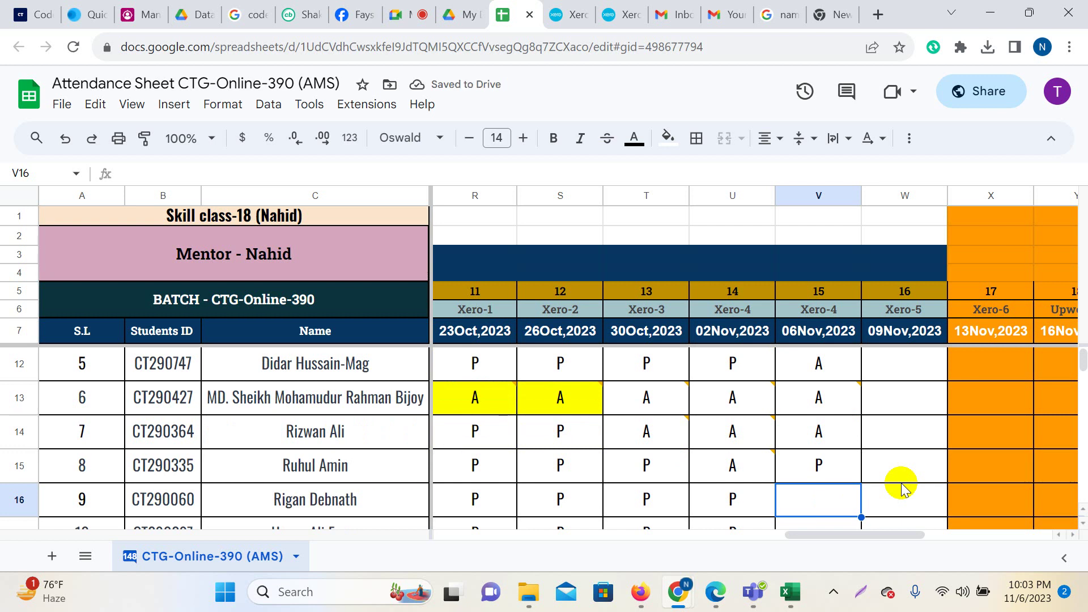
type("P")
key("Return")
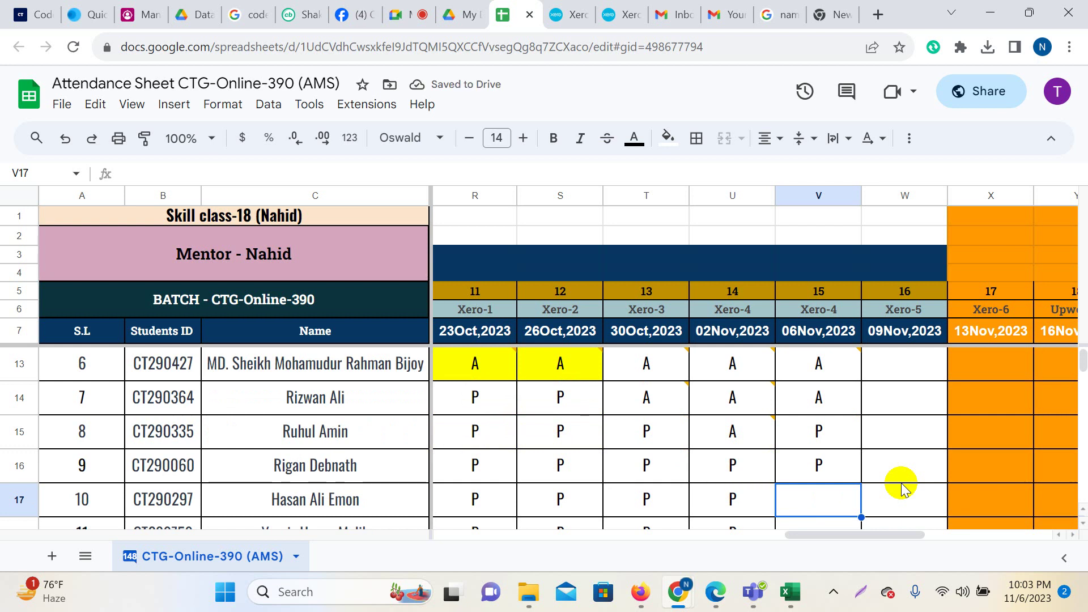
type("P")
key("Return")
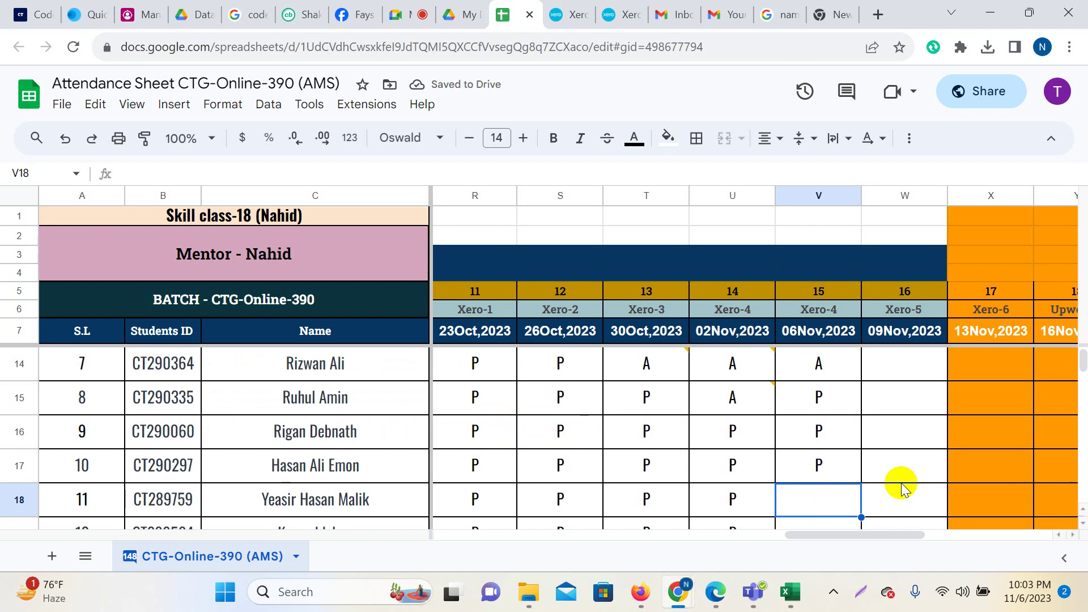
type("A")
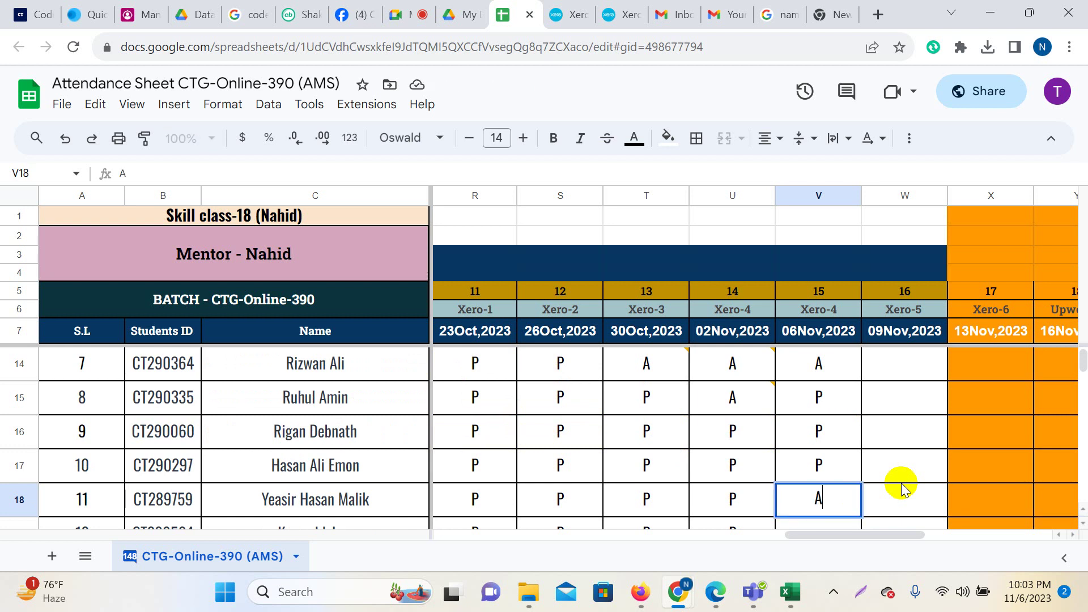
key("Return")
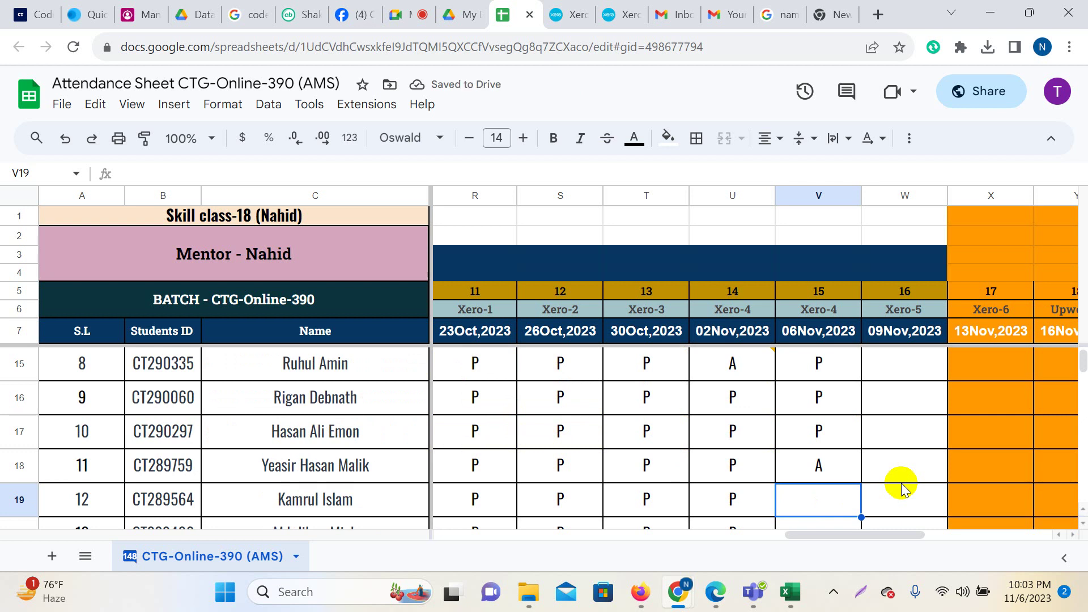
Mark students 12, 13 and 14 present (P) for 06Nov,2023.
type("P")
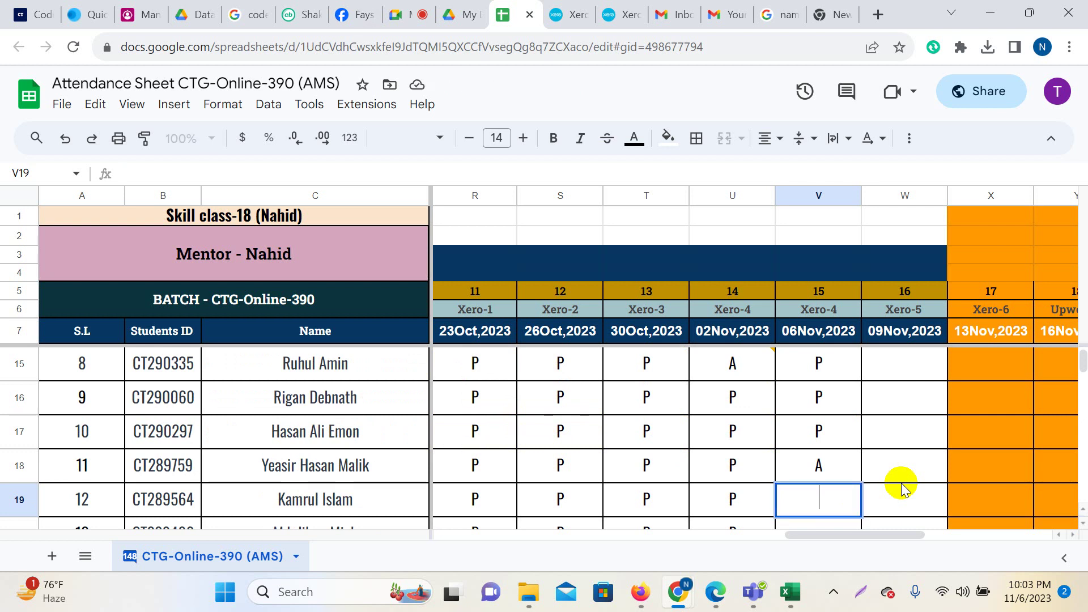
key("Return")
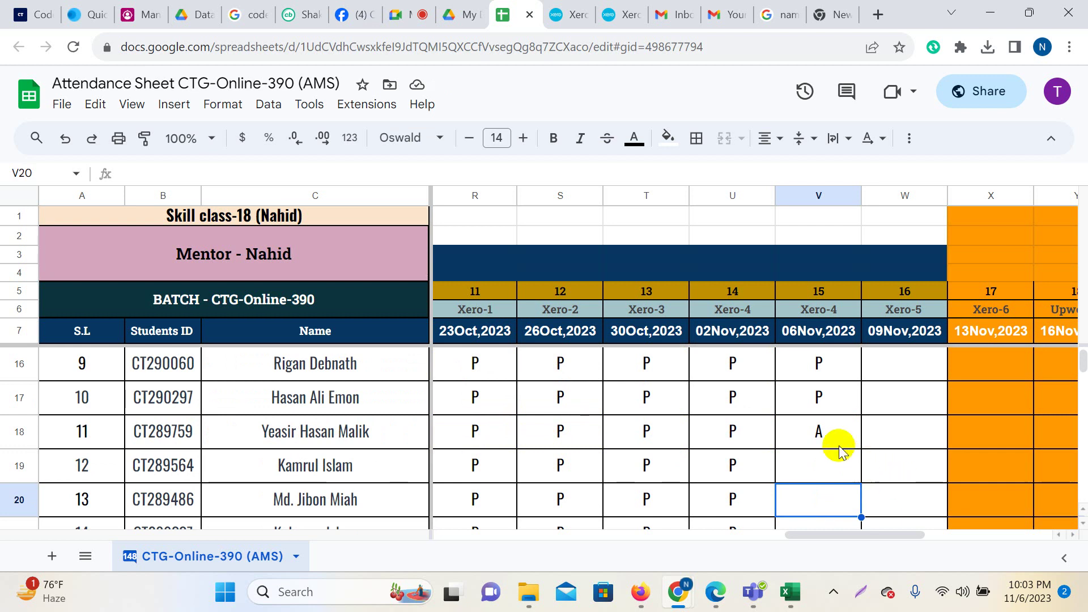
left_click(819, 464)
key("Return")
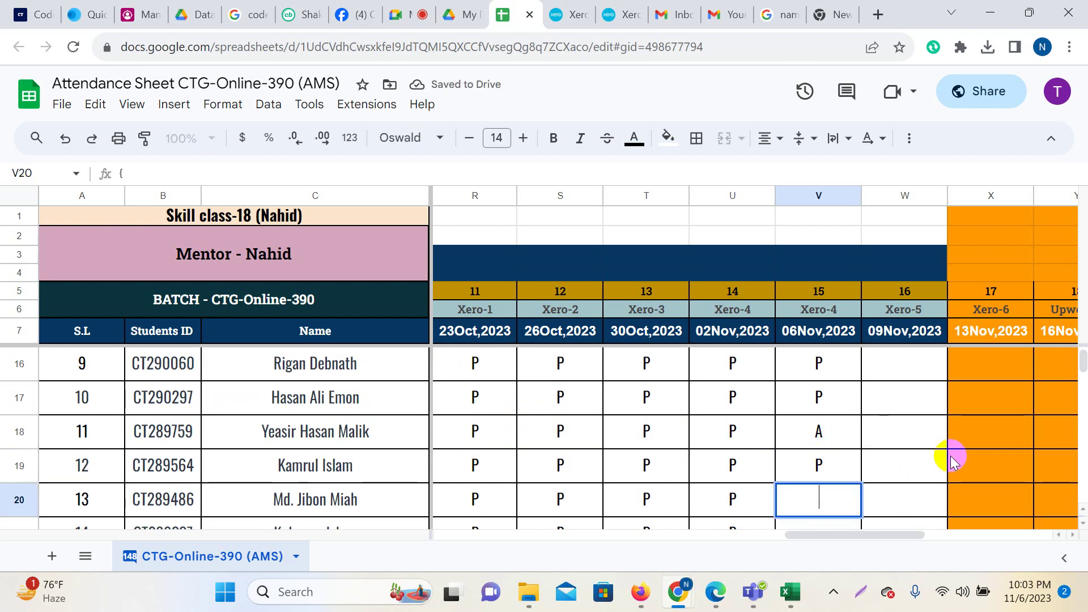
type("P")
key("Return")
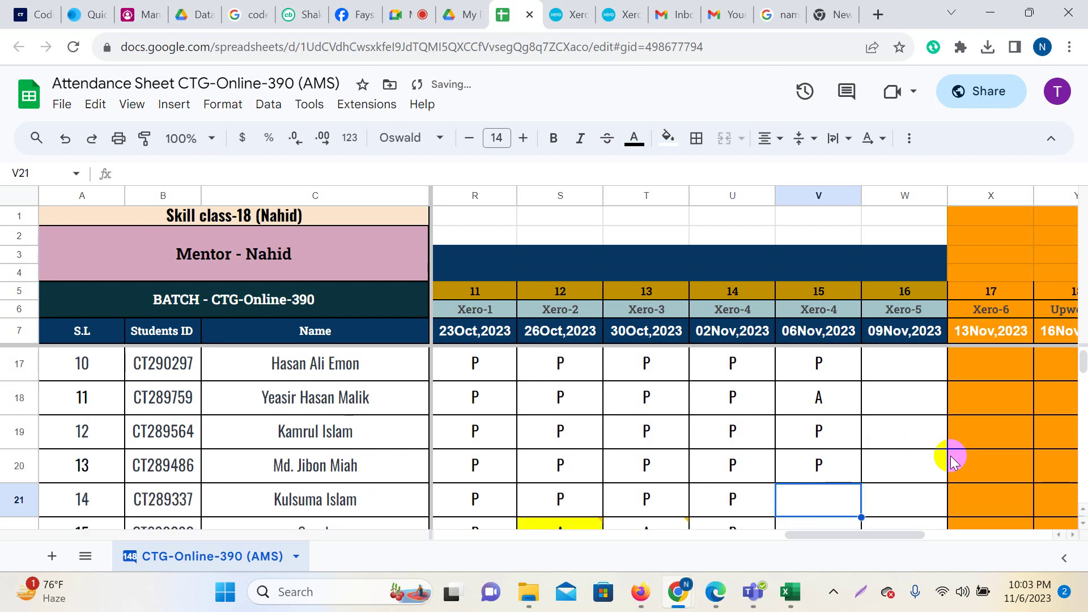
type("P")
key("Return")
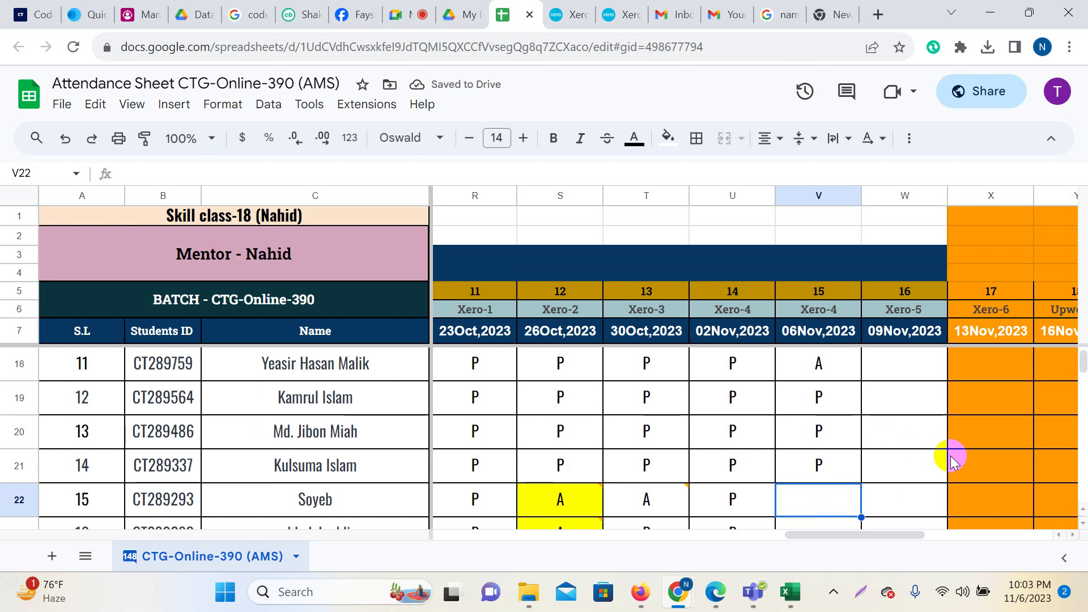
Mark V18 and V22–V24 present, correcting V24 from A to P.
left_click(845, 365)
type("P")
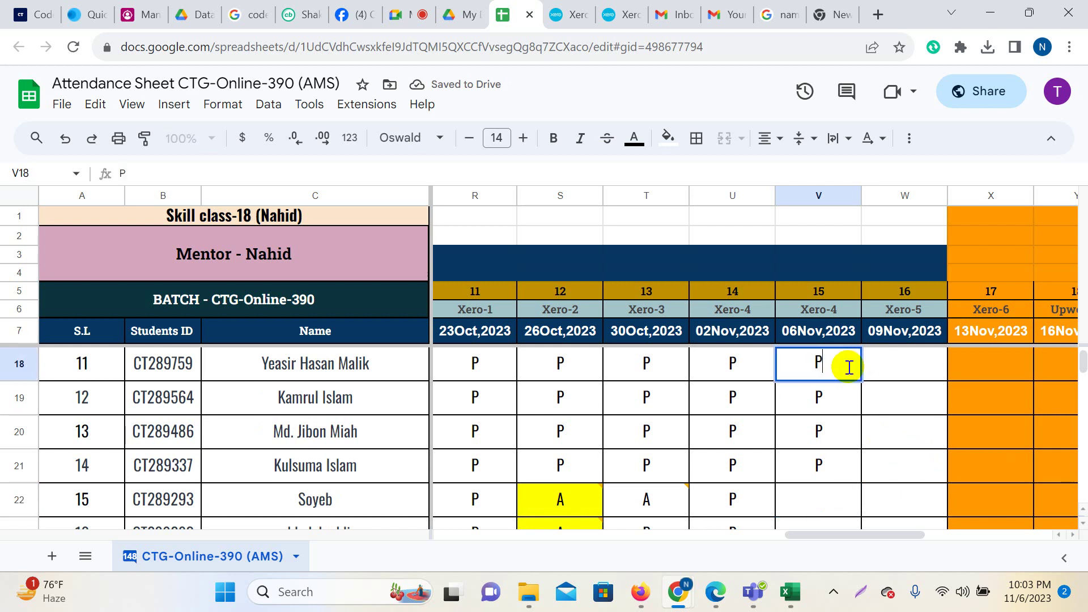
key("Return")
key("Down")
key("Down")
key("Down")
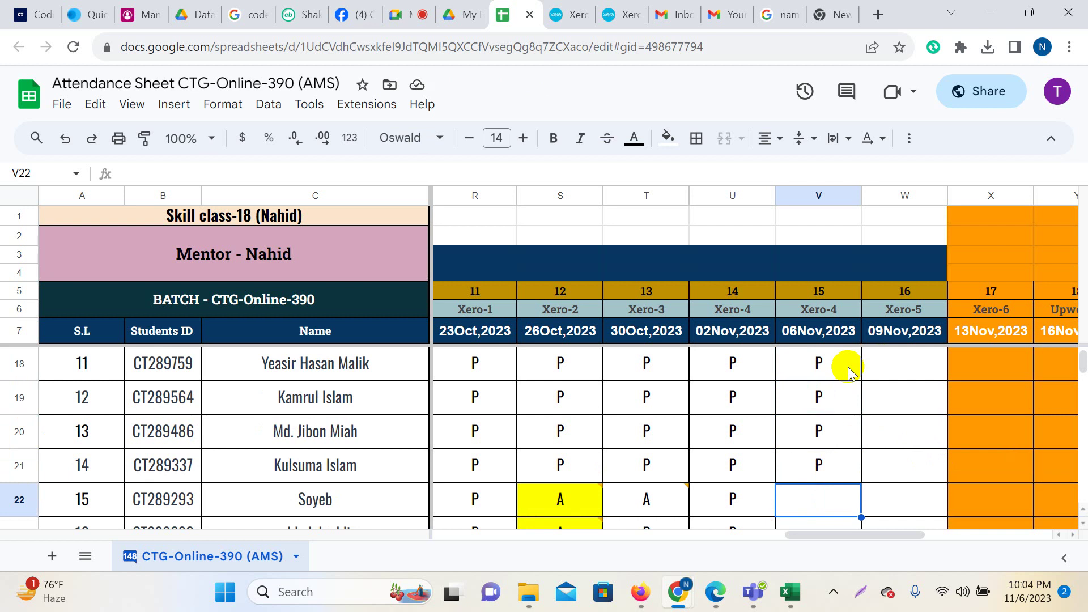
type("P")
key("Return")
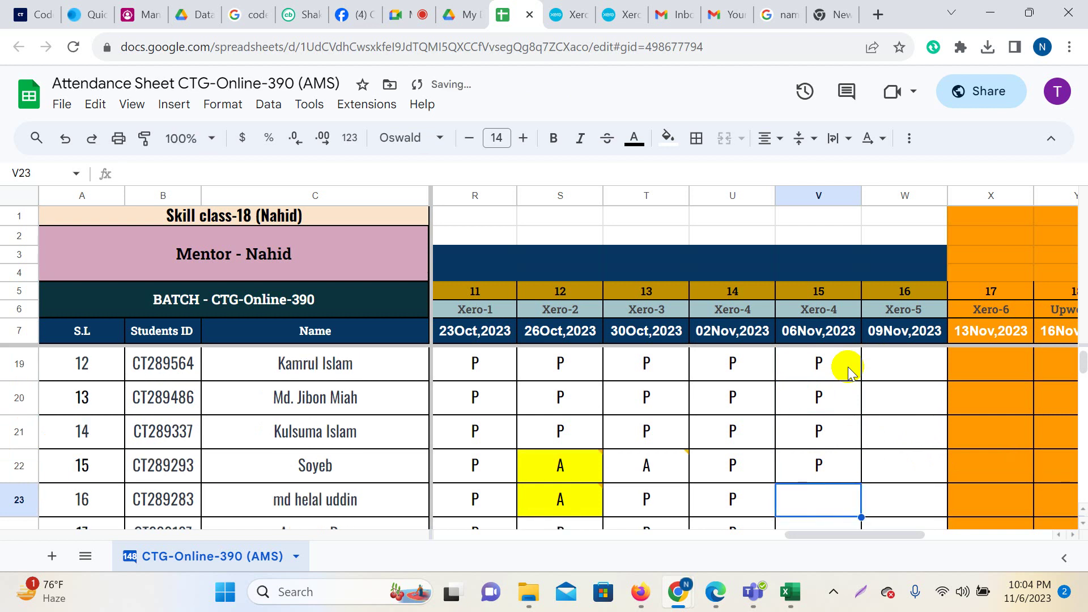
type("P")
key("Return")
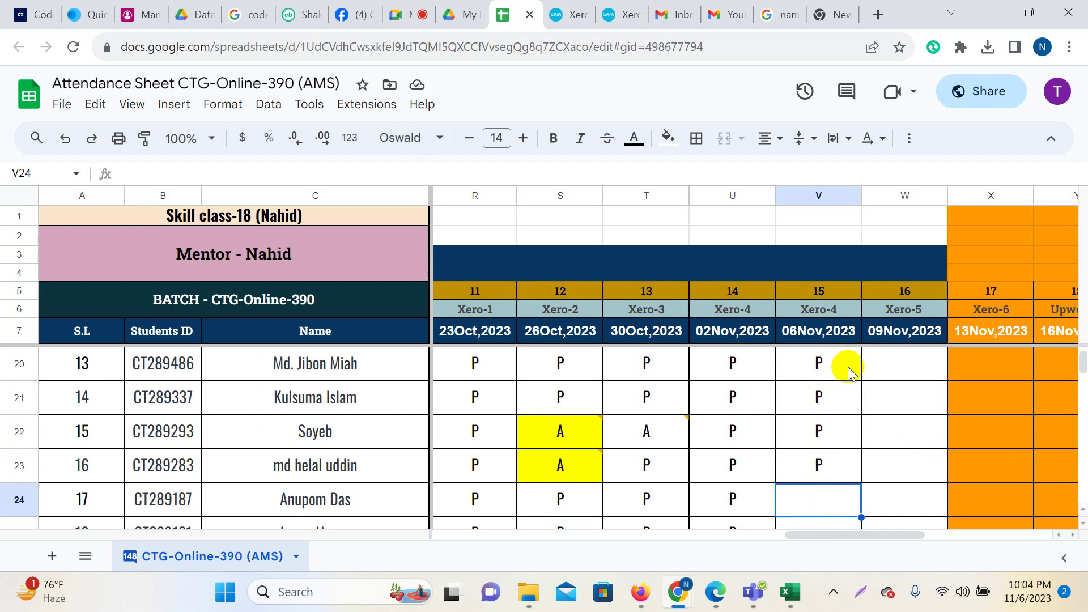
type("A")
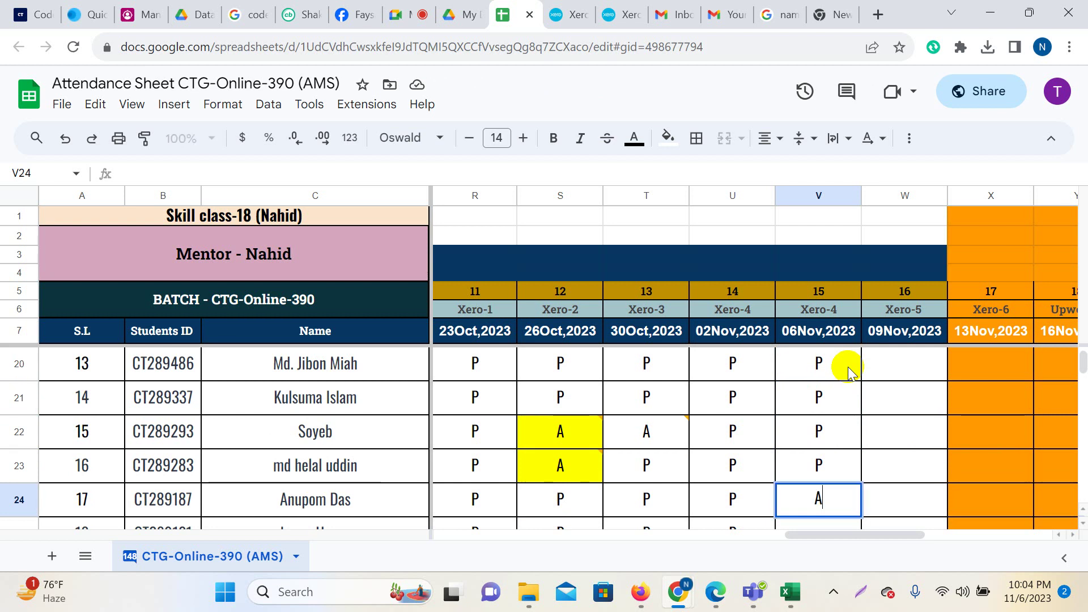
key("Return")
key("Up")
type("P")
key("Return")
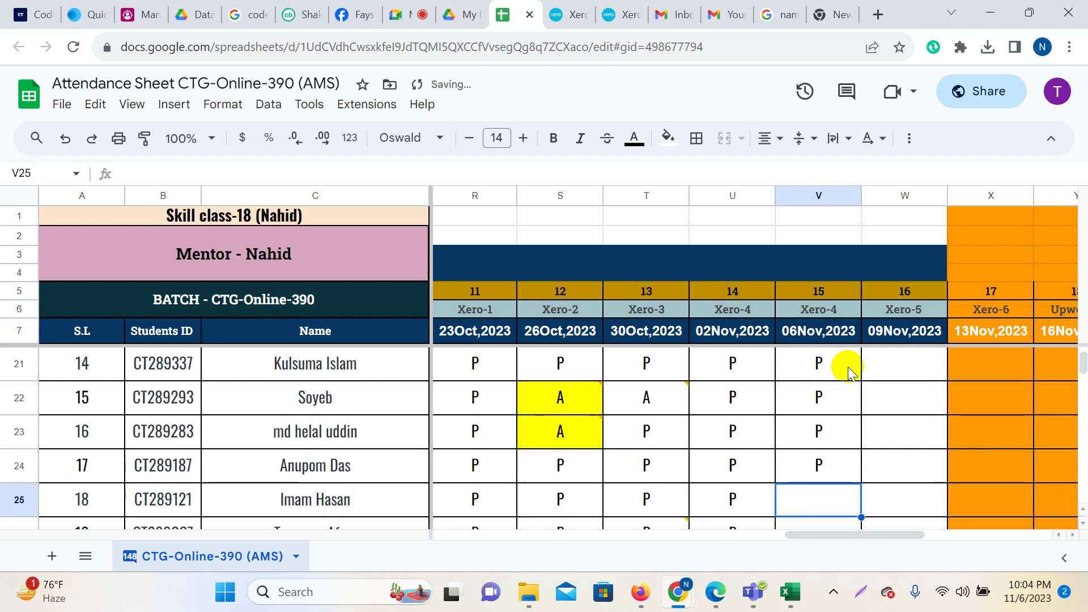
Mark cells V25 through V31 present with P.
type("P")
key("Return")
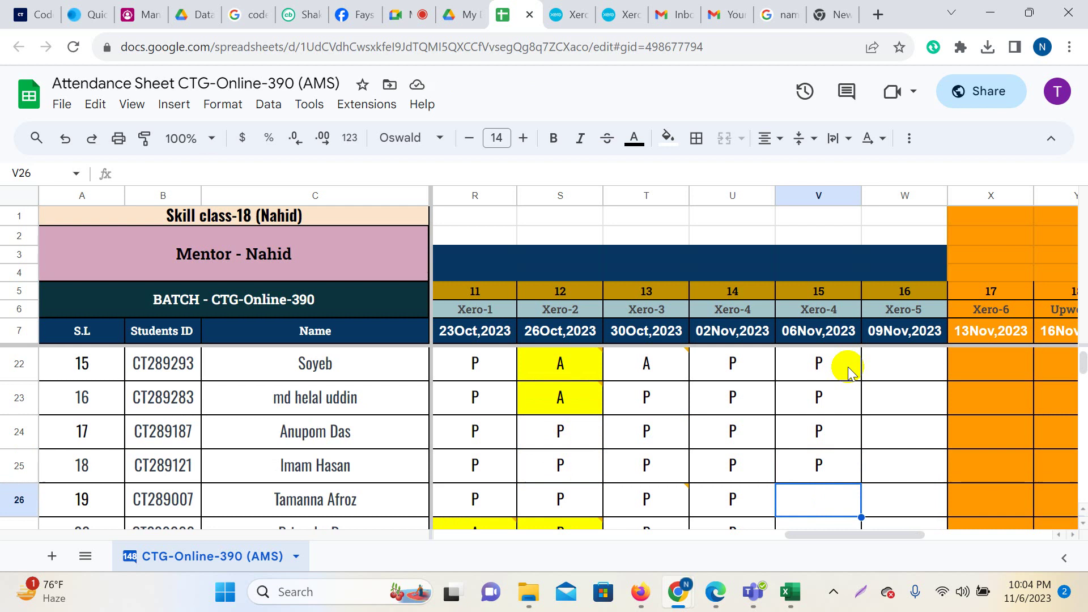
type("P")
key("Return")
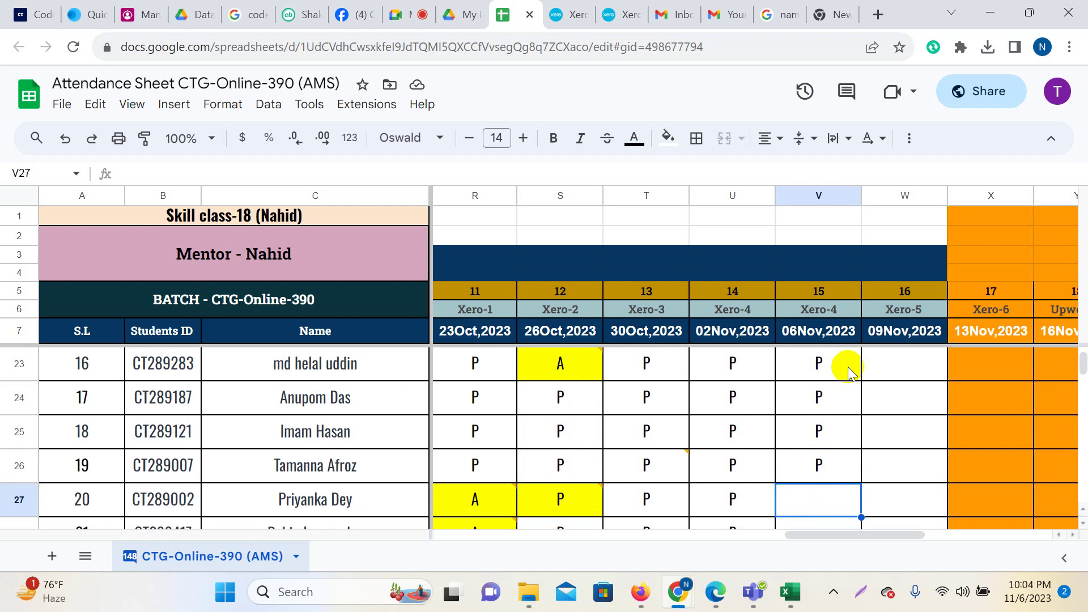
type("P")
key("Return")
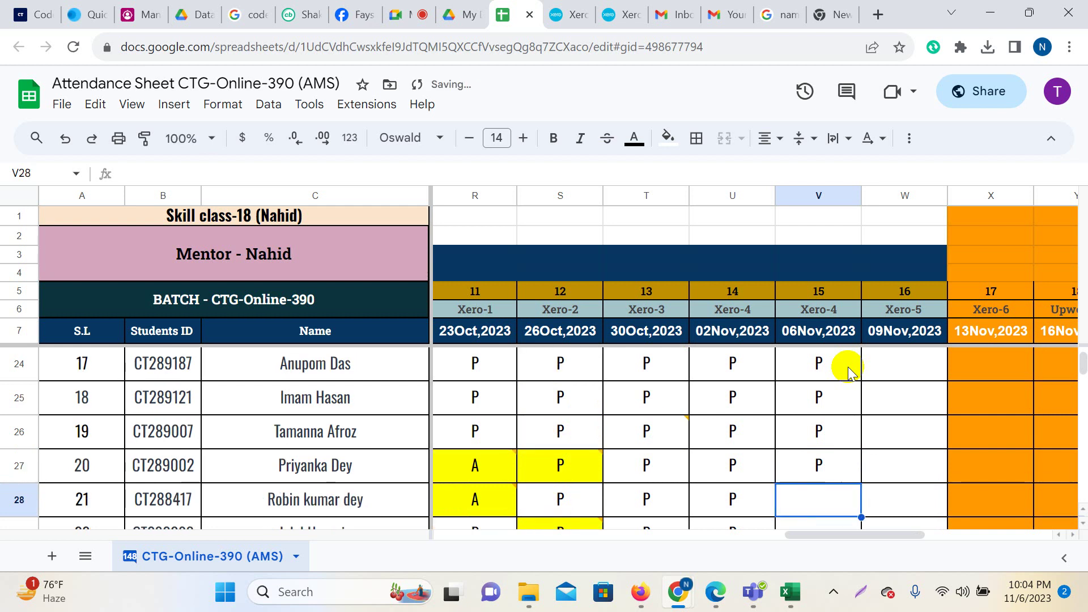
type("P")
key("Return")
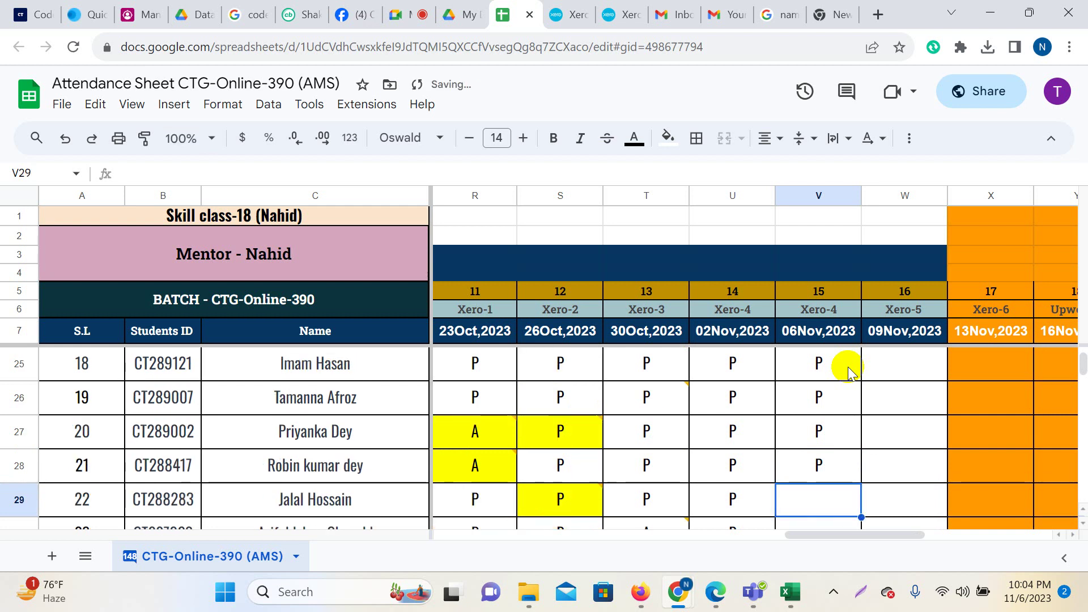
type("P")
key("Return")
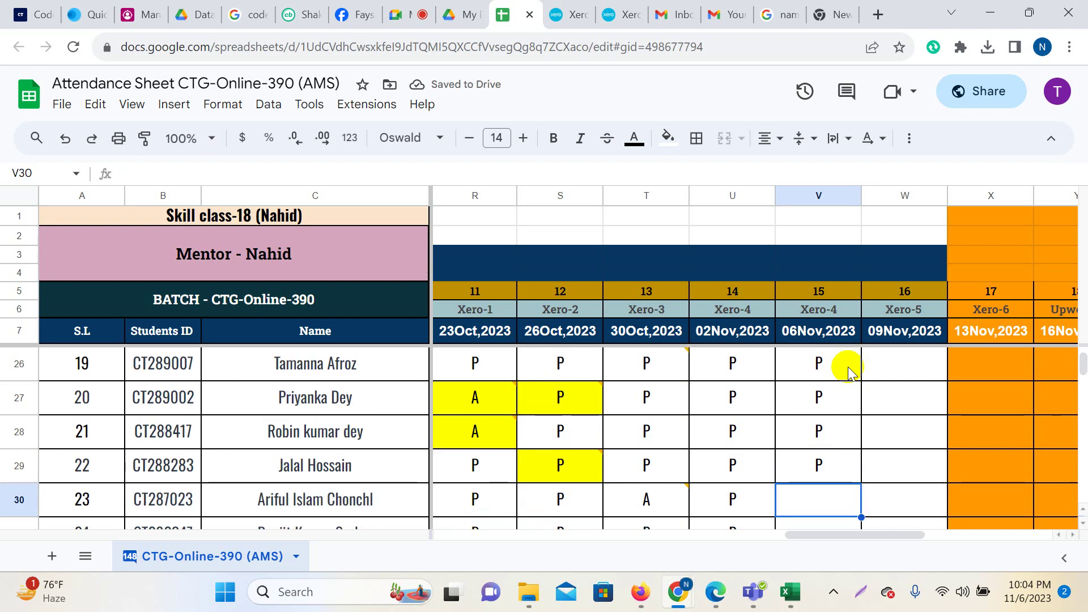
type("P")
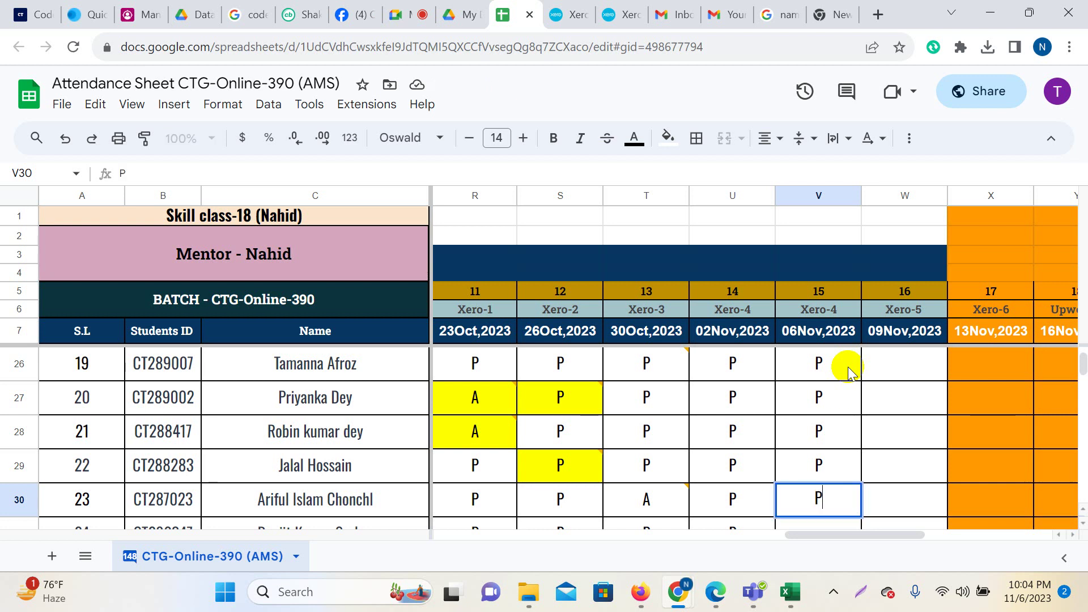
key("Return")
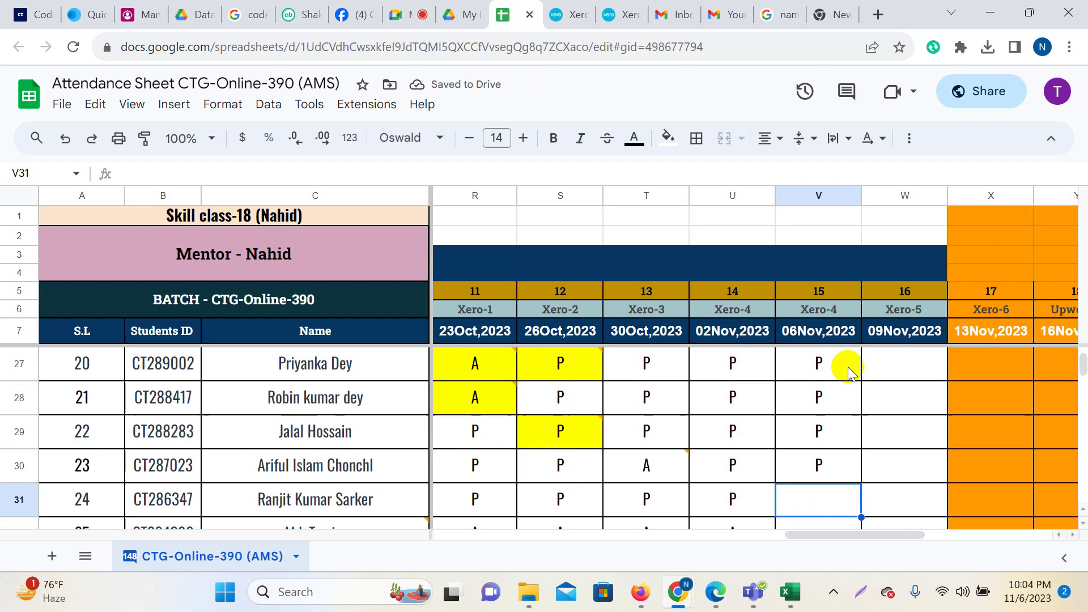
type("P")
key("Return")
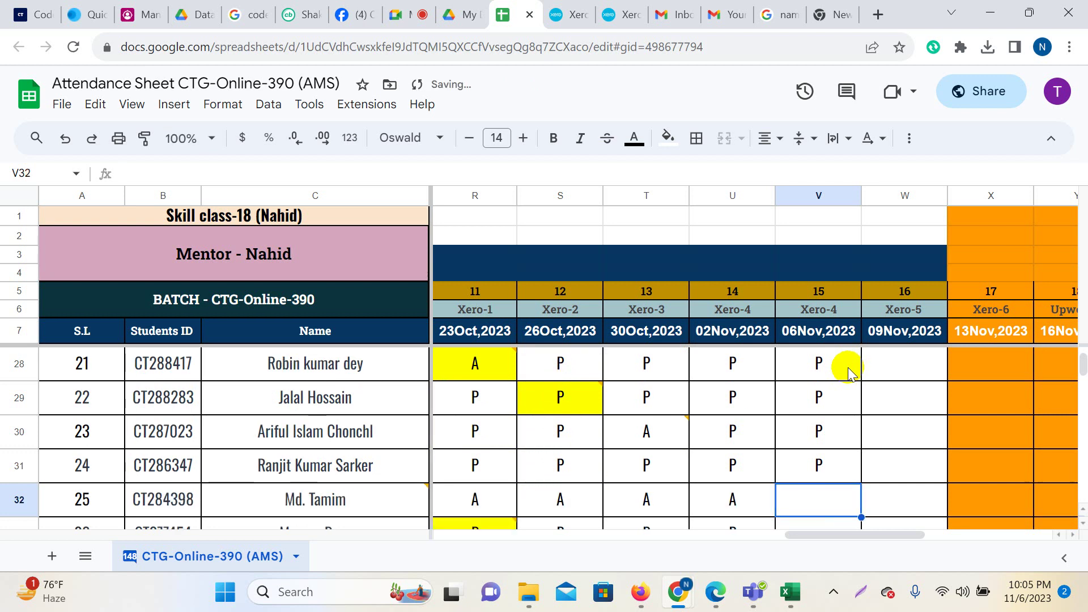
Mark V32, V34 and V35 absent, and V33 and V36–V38 present.
type("A")
key("Return")
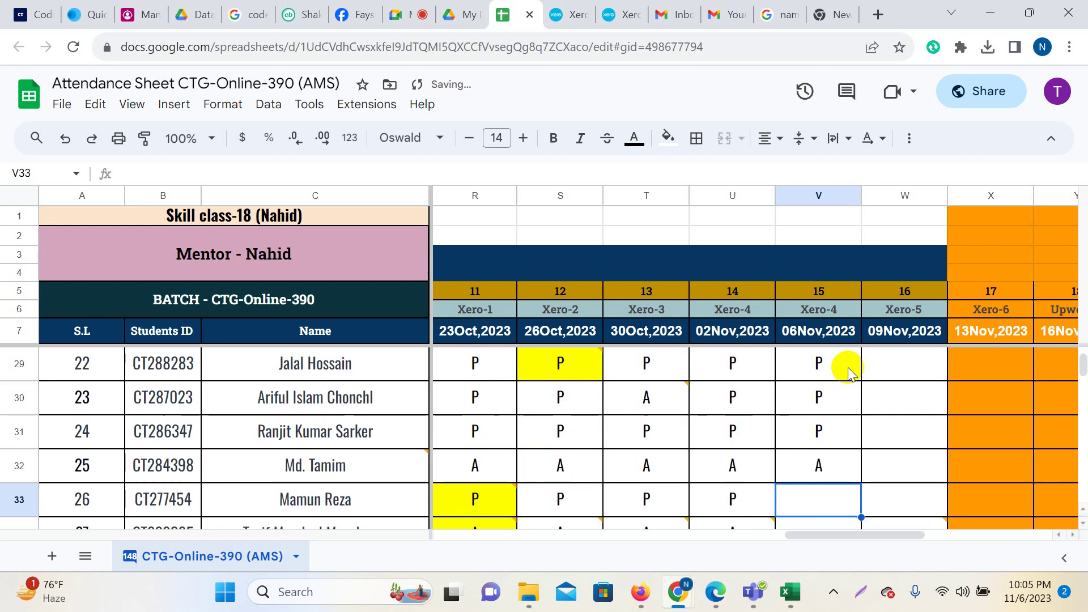
type("P")
key("Return")
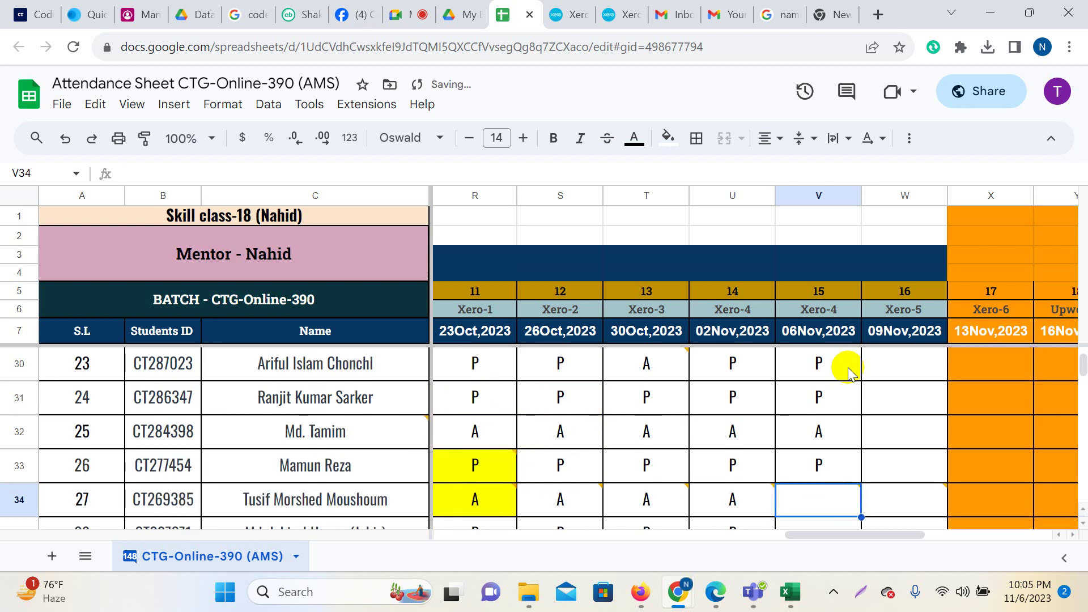
type("A")
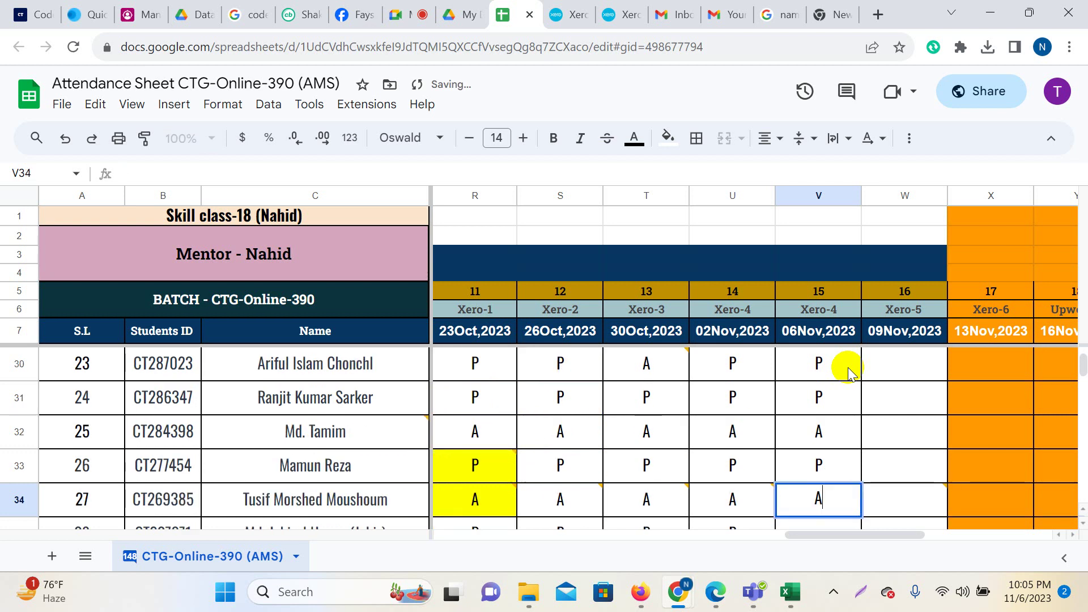
key("Return")
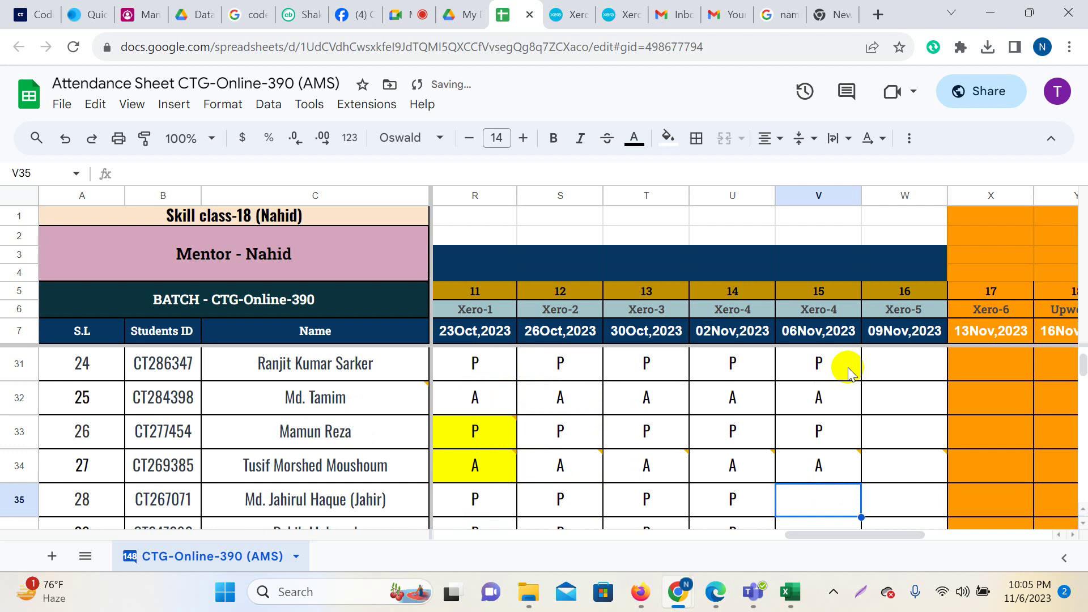
type("P")
key("Return")
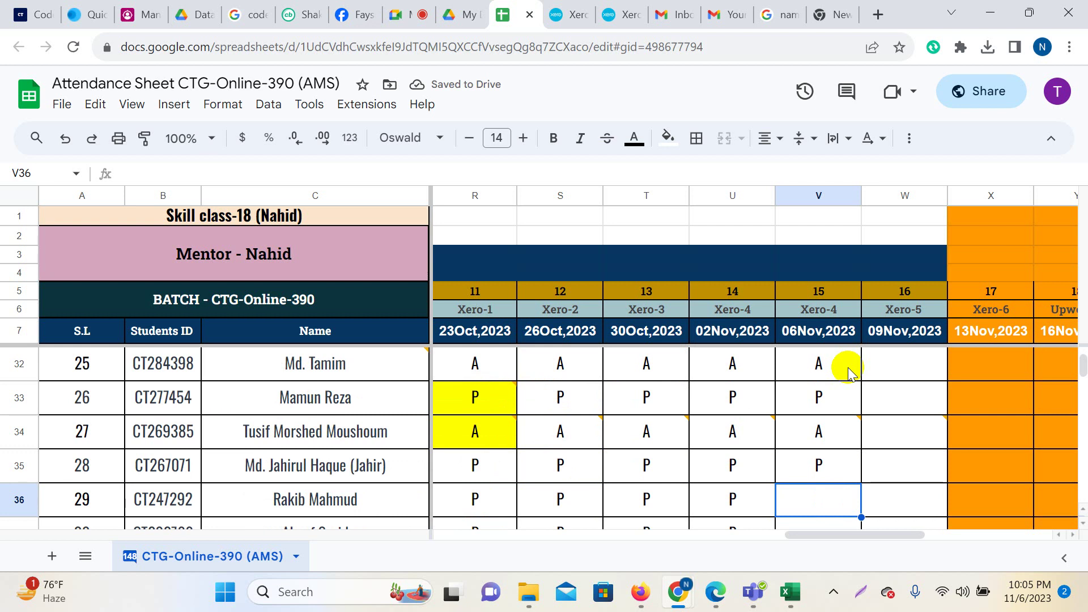
key("Up")
type("A")
key("Return")
type("P")
key("Return")
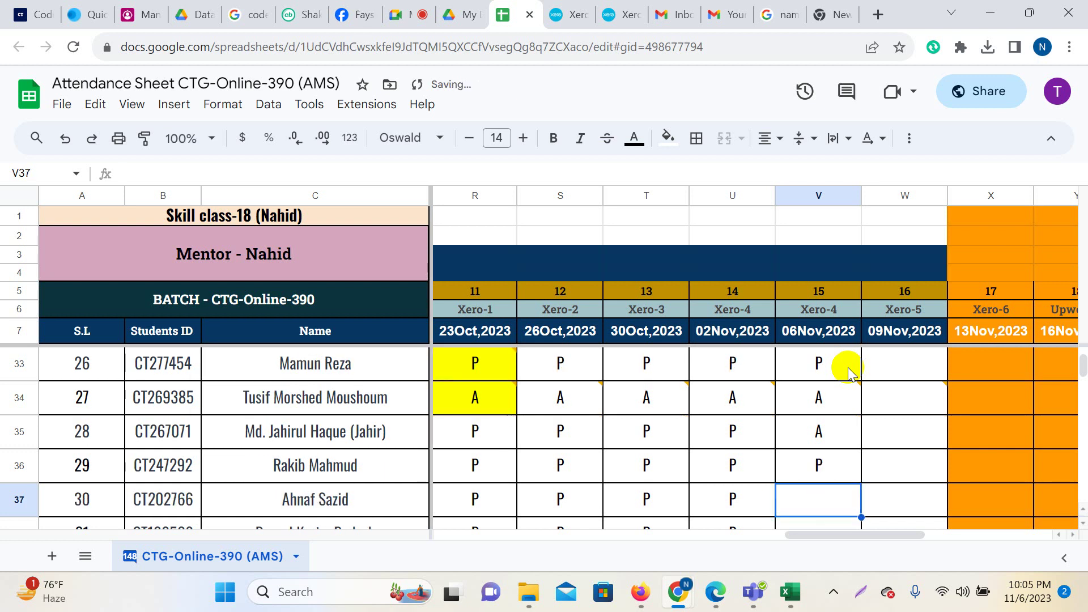
type("P")
key("Return")
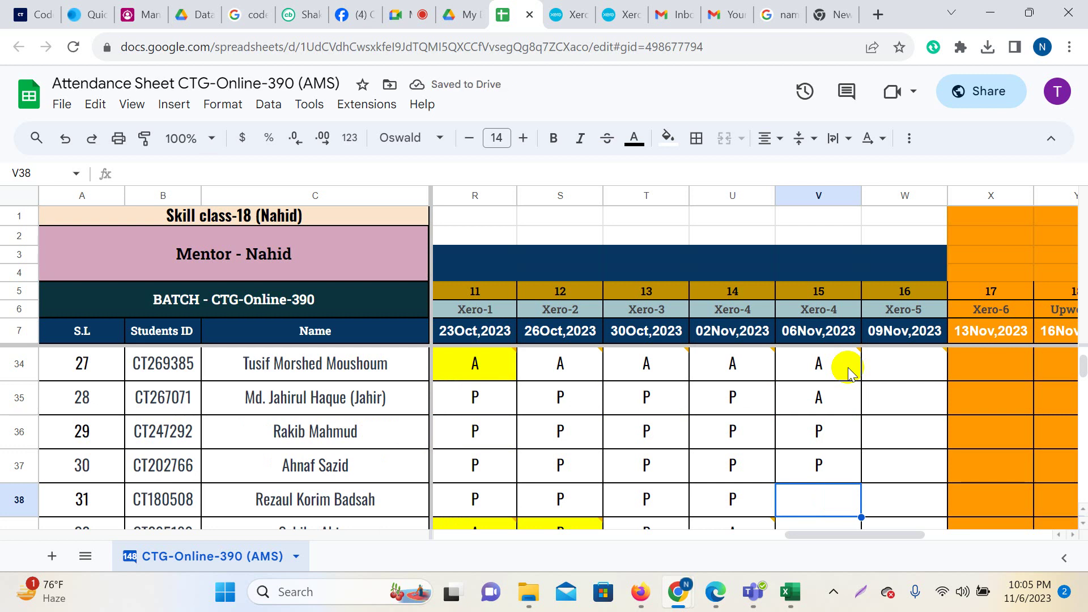
type("P")
key("Return")
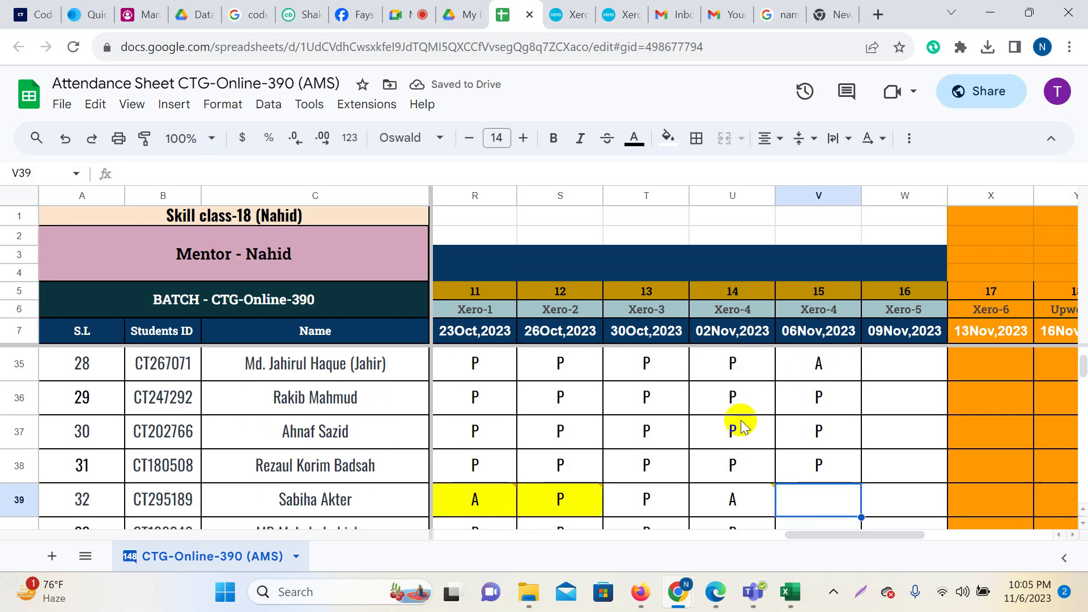
Change U39 from A to P and mark V39 present.
left_click(730, 508)
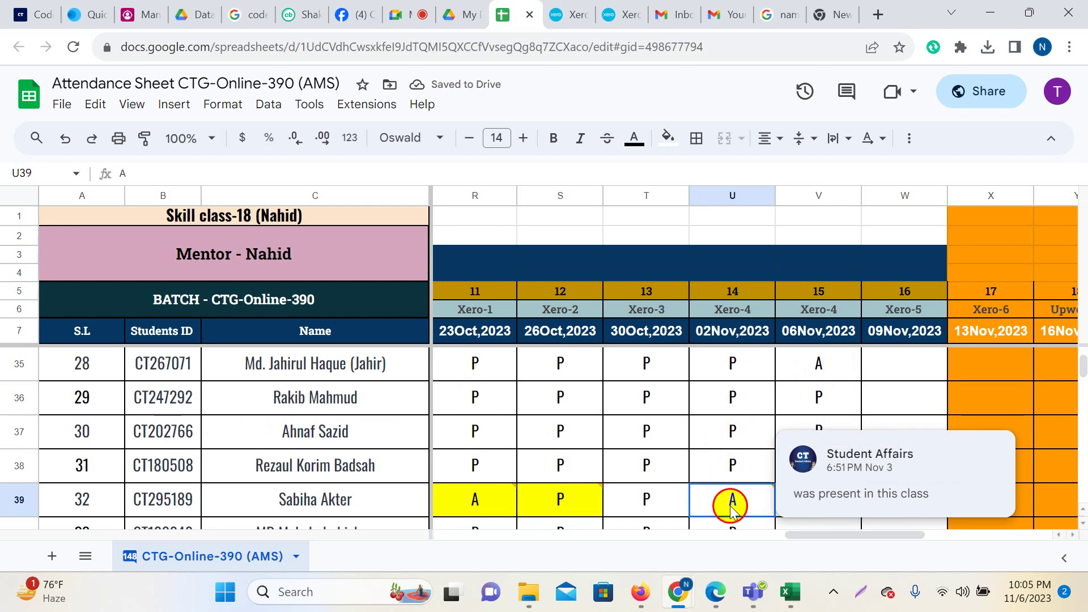
type("P")
key("Return")
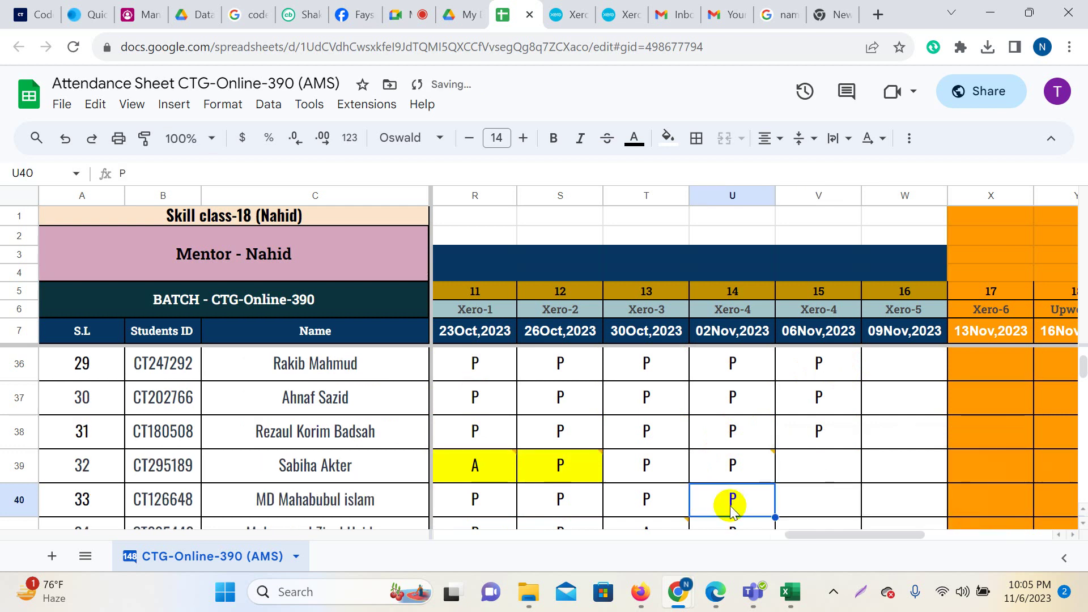
key("Up")
key("Right")
type("P")
key("Return")
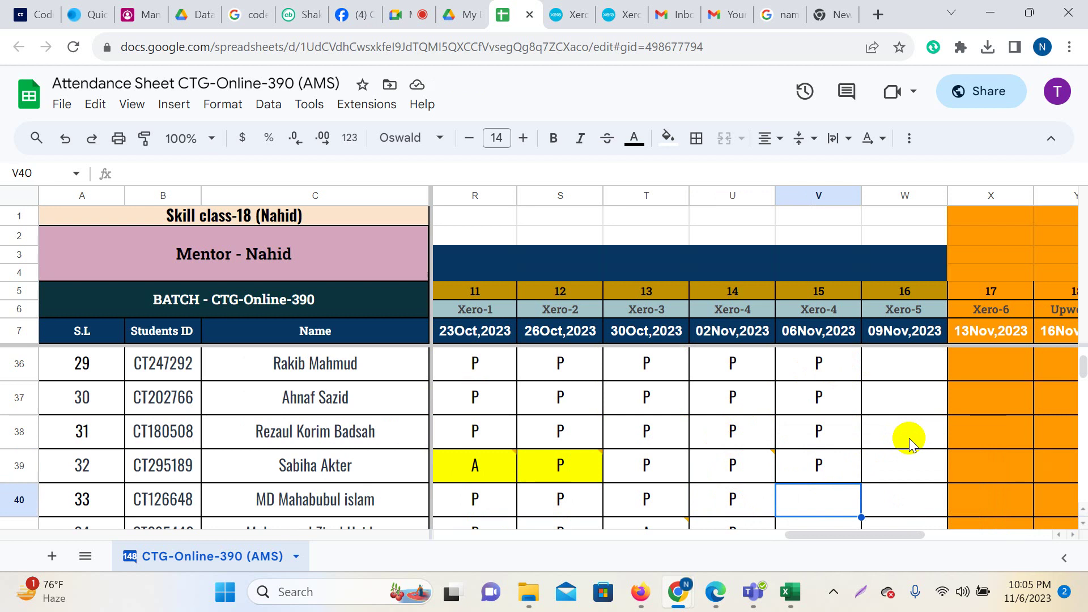
Mark V40–V43 present, correcting V40 from A, and enter A in V44.
type("A")
key("Return")
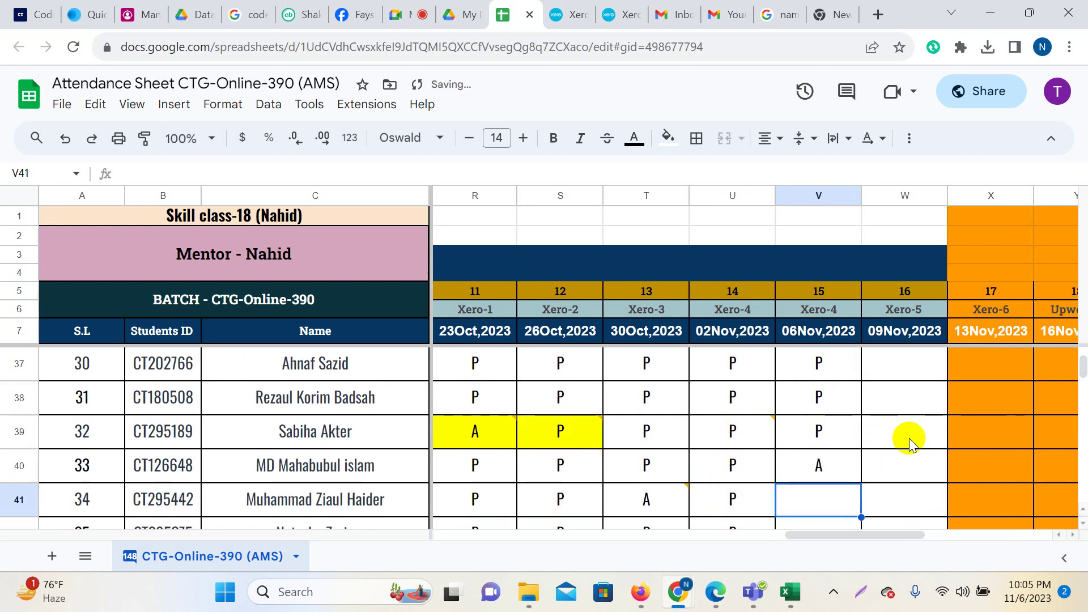
key("Up")
type("P")
key("Return")
type("P")
key("Return")
type("P")
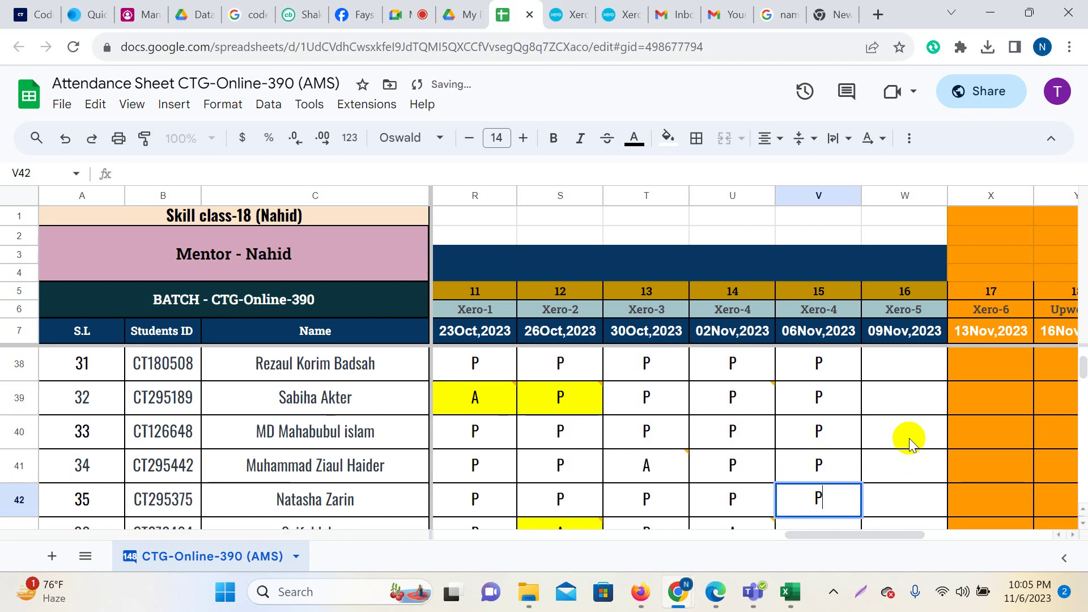
key("Return")
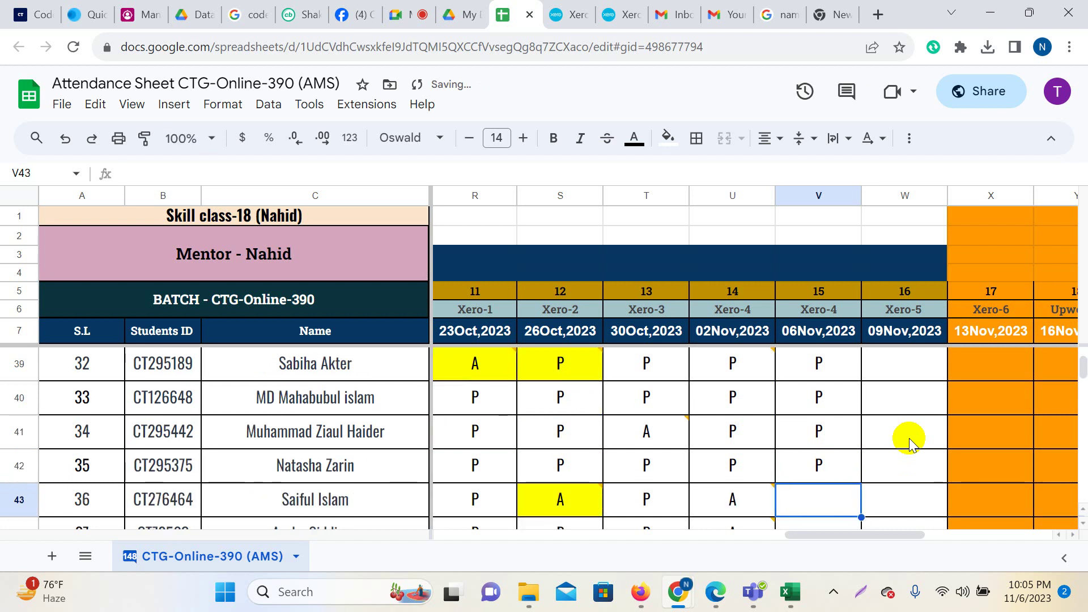
mouse_move(753, 504)
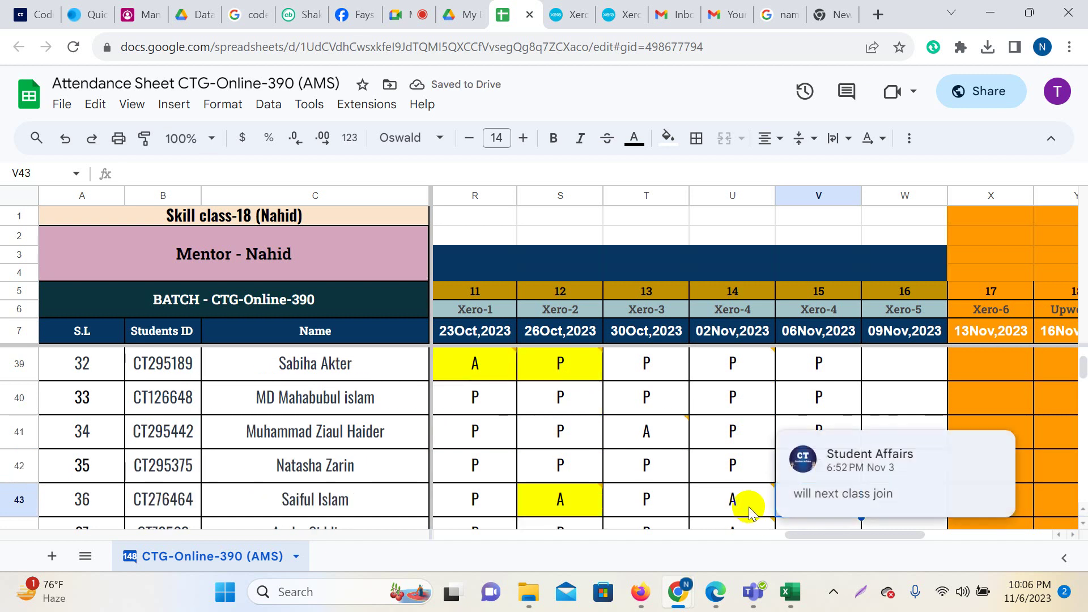
type("P")
key("Return")
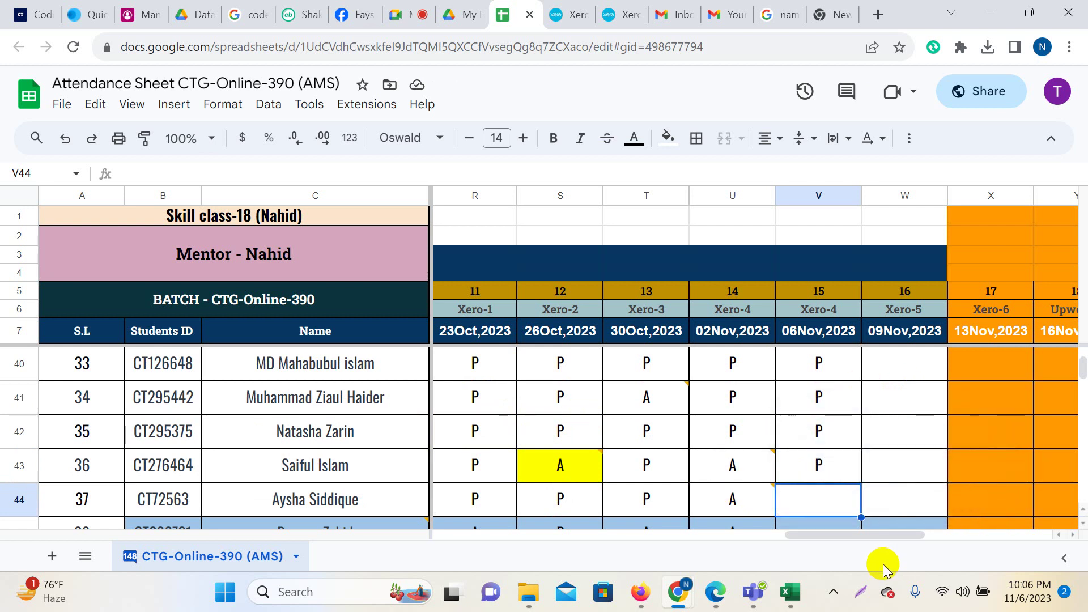
type("A")
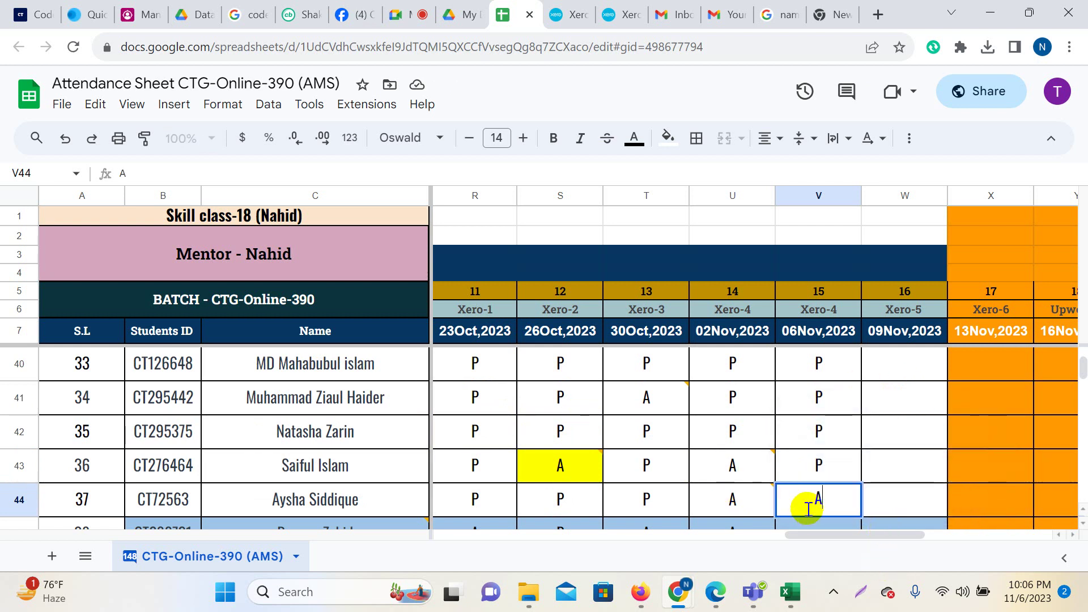
left_click(906, 458)
scroll(898, 456, "down", 1)
Add the comment 'Inform' to cell V44.
right_click(833, 435)
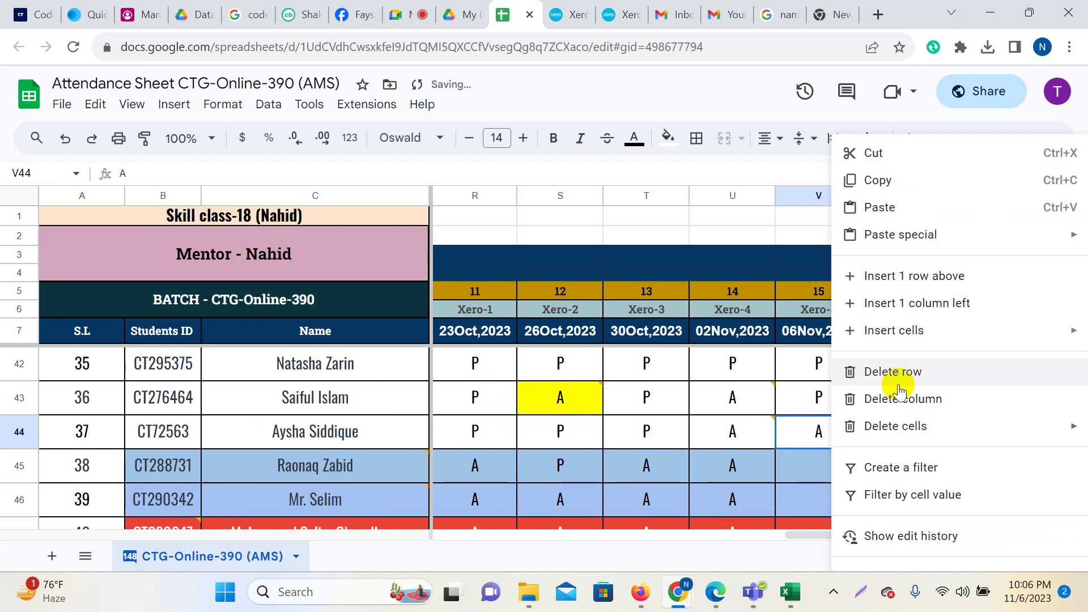
scroll(903, 486, "down", 3)
left_click(894, 432)
type("Inform")
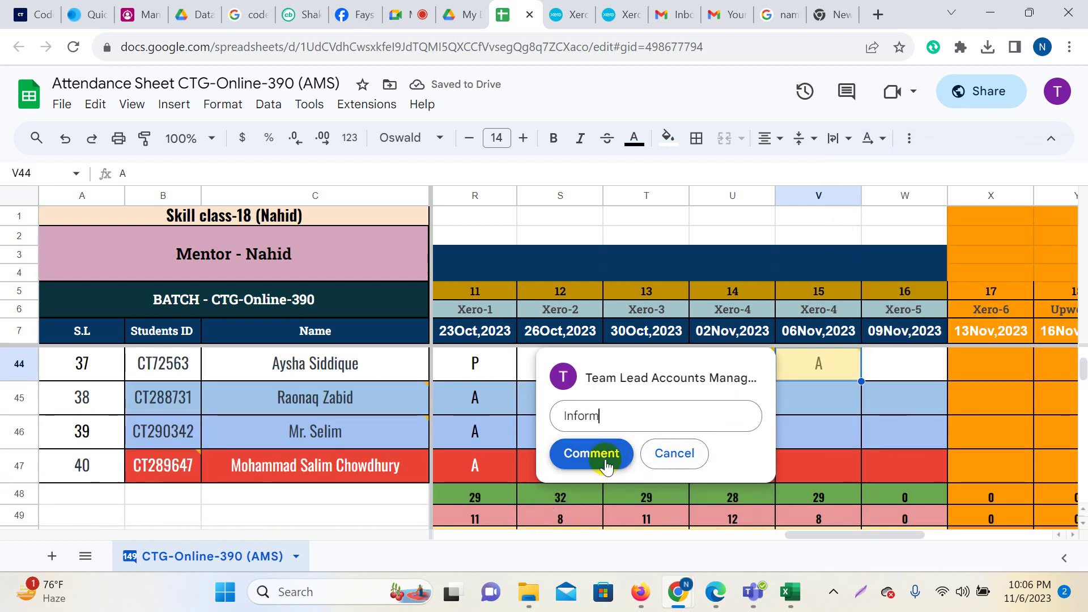
left_click(594, 455)
Mark cells V45, V46 and V47 absent with A.
left_click(826, 403)
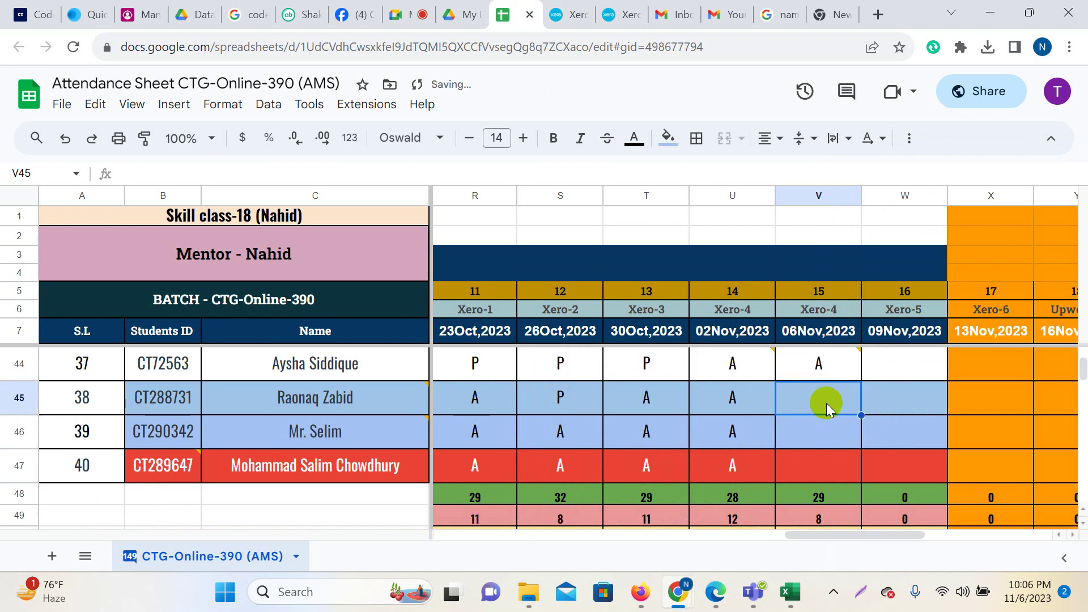
type("A")
left_click(826, 437)
type("A")
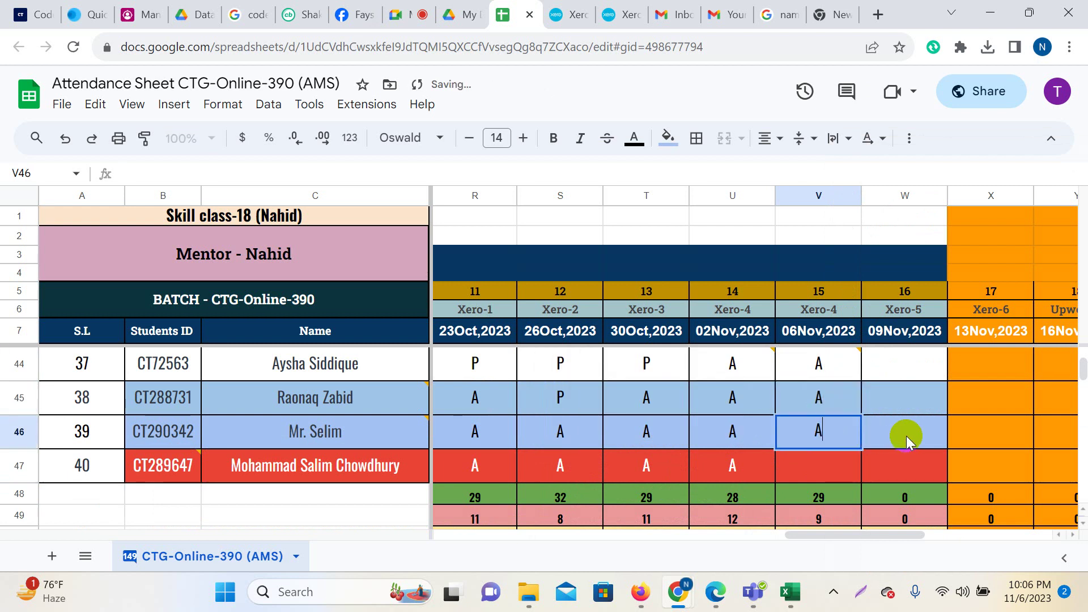
key("Tab")
left_click(824, 465)
type("A")
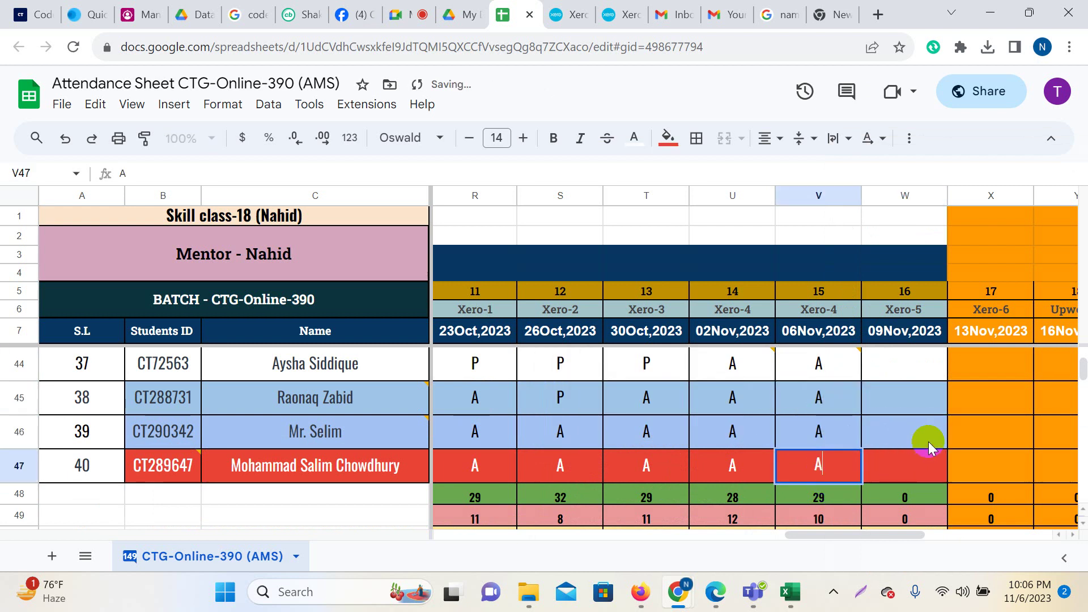
left_click(929, 441)
Copy the total formulas from U48:U49 into V48:V49.
left_click_drag(741, 498, 733, 514)
right_click(734, 513)
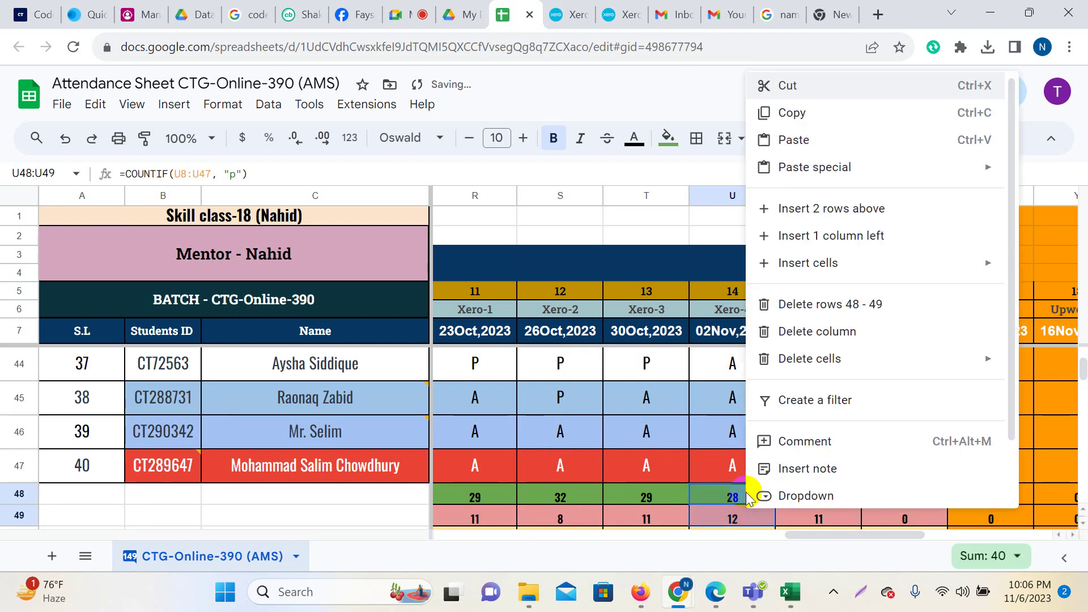
left_click(811, 117)
left_click(821, 494)
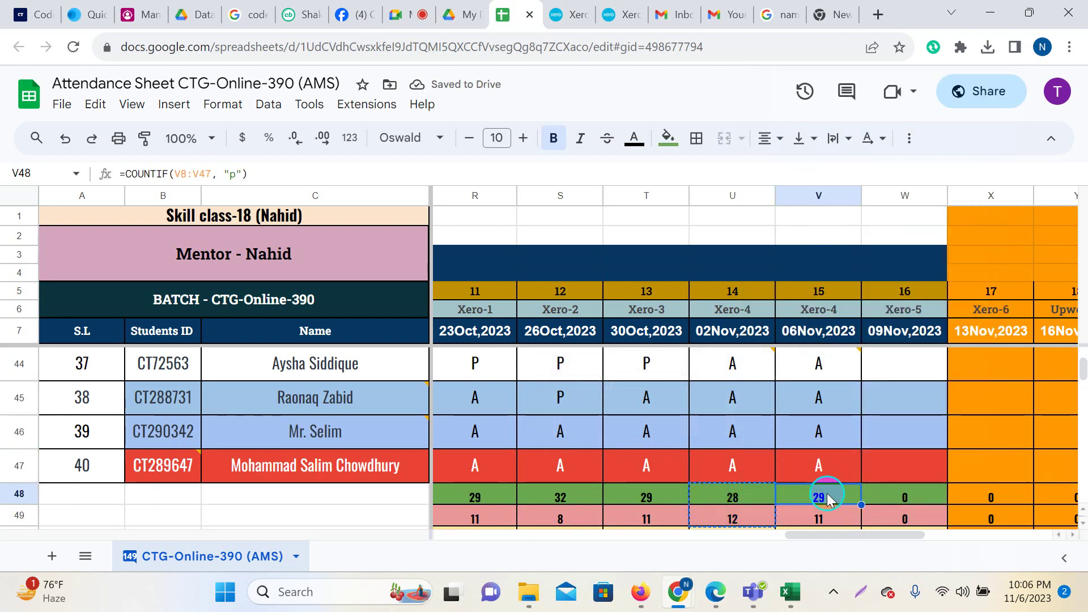
right_click(822, 495)
left_click(875, 203)
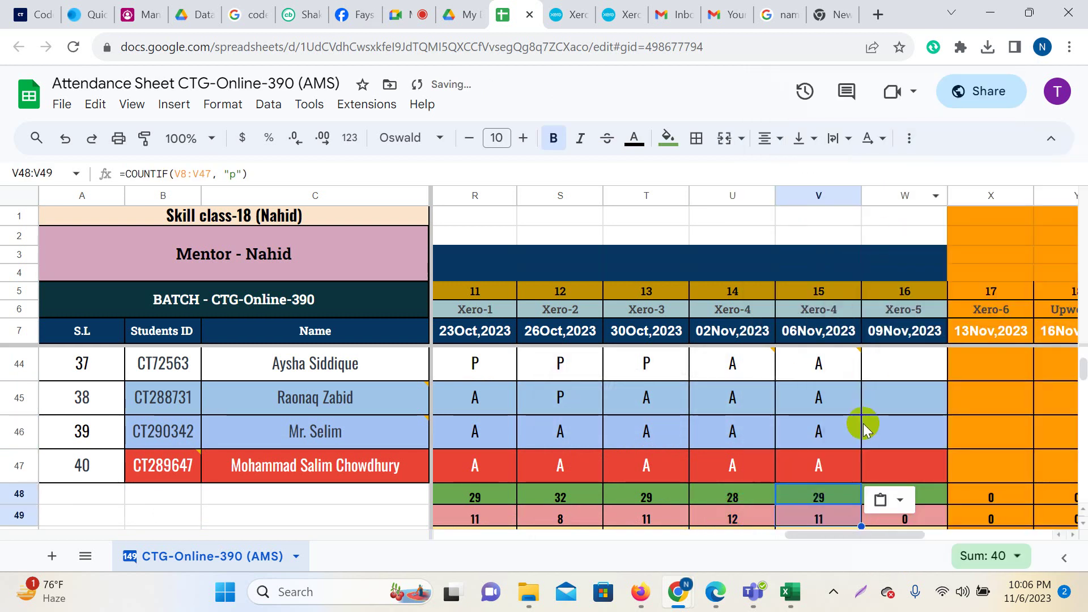
scroll(862, 425, "up", 5)
scroll(863, 426, "up", 4)
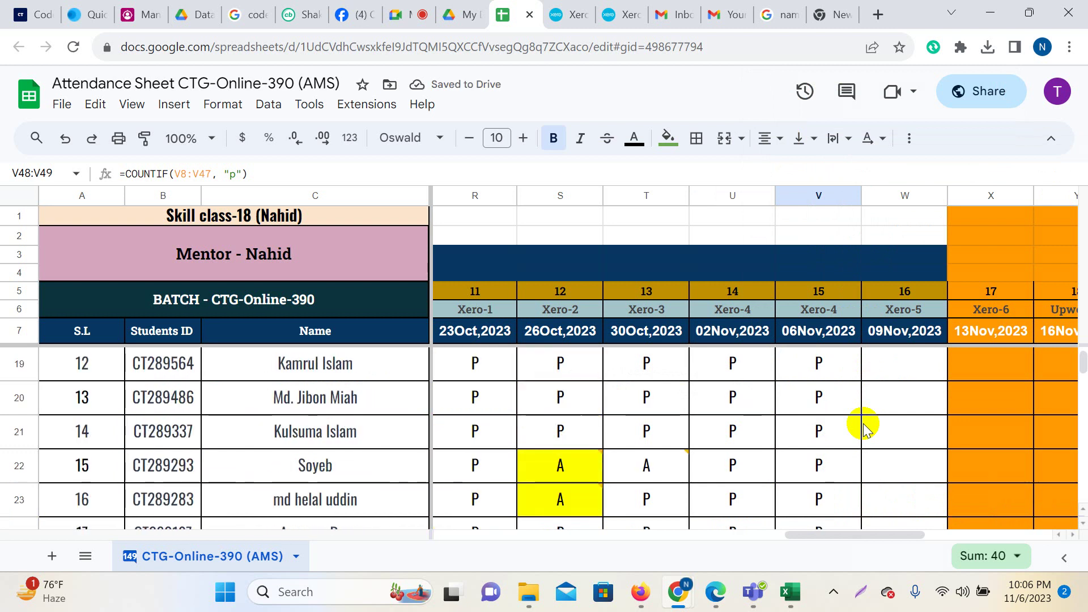
scroll(862, 436, "up", 2)
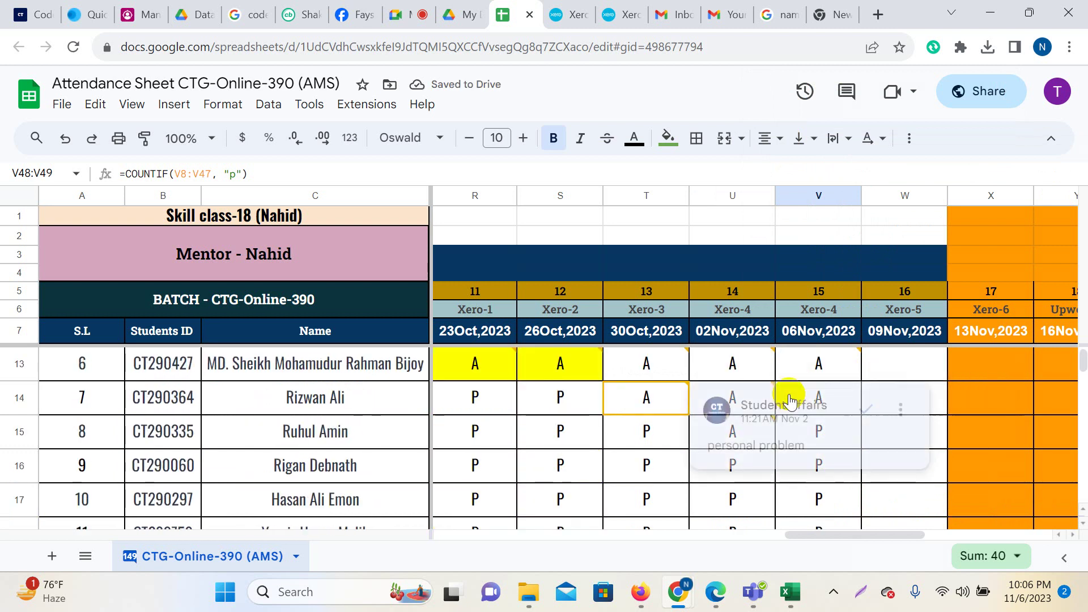
left_click(820, 366)
type("P")
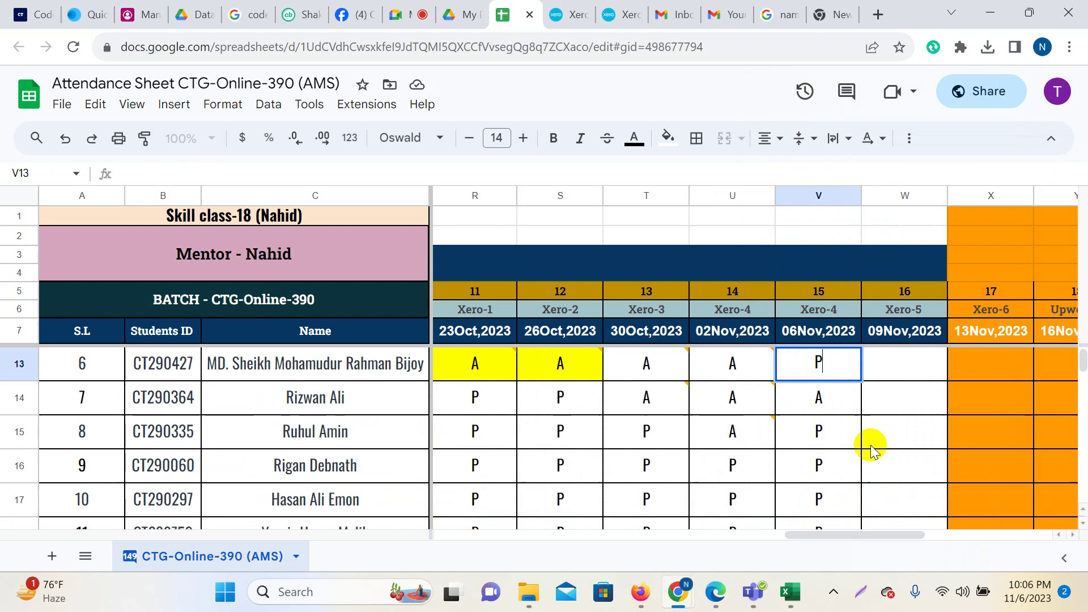
left_click(871, 444)
left_click(646, 374)
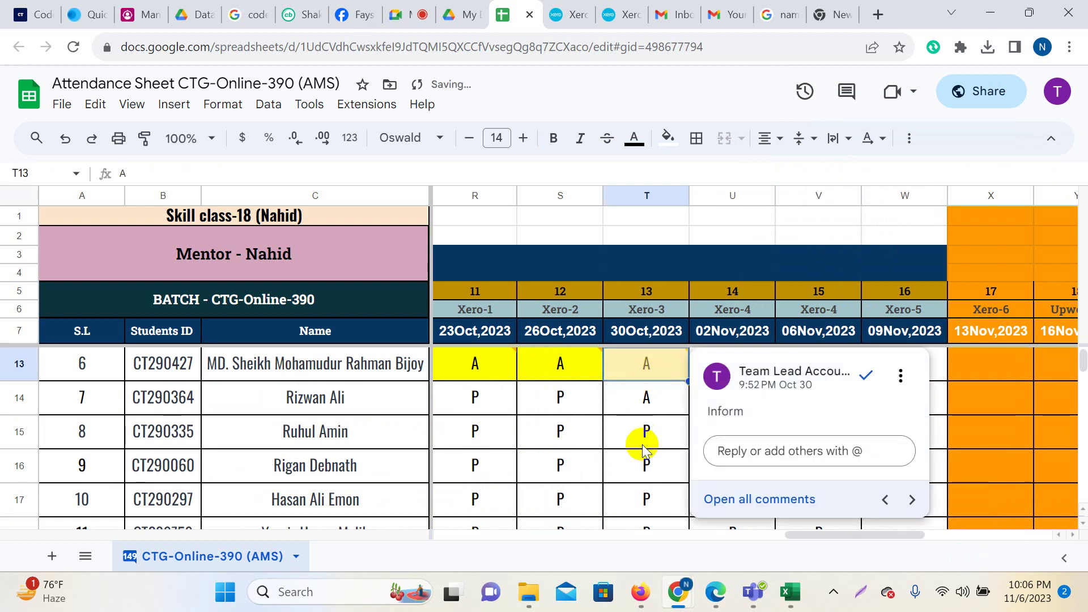
scroll(639, 453, "up", 2)
left_click(890, 502)
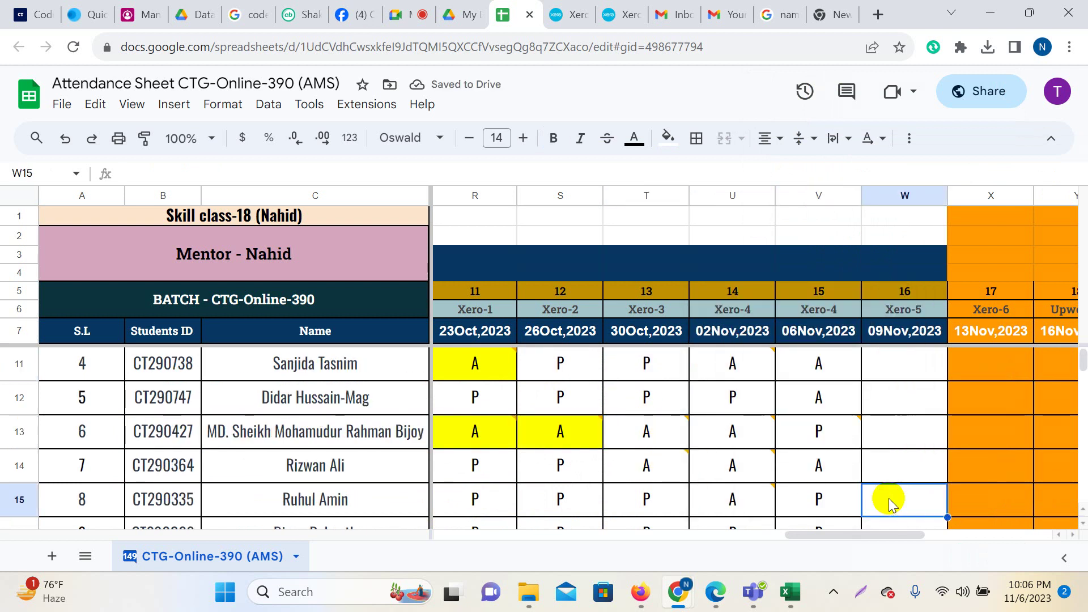
left_click(650, 440)
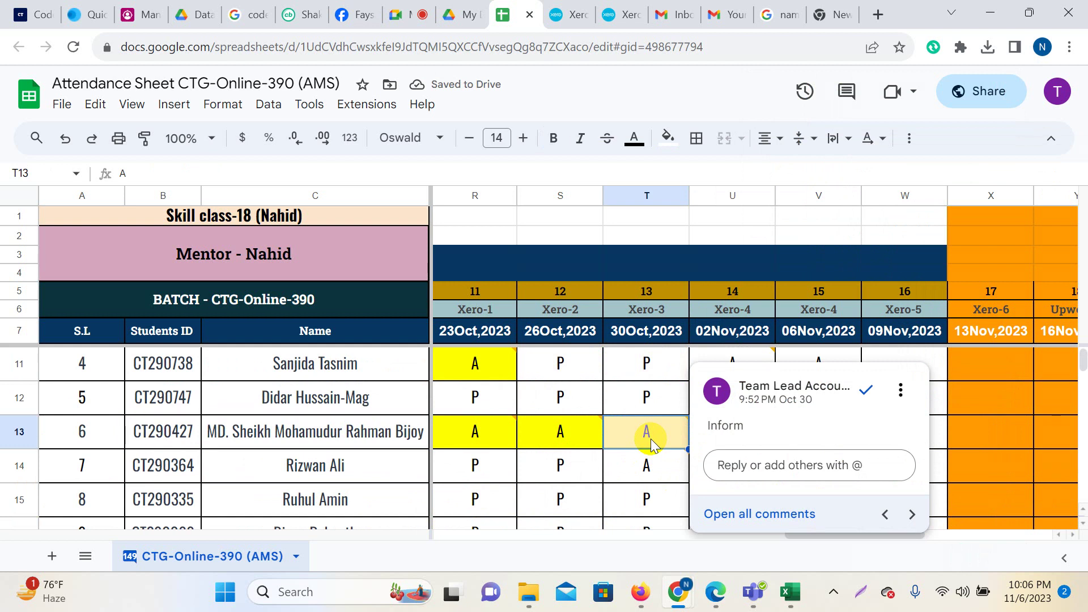
type("P")
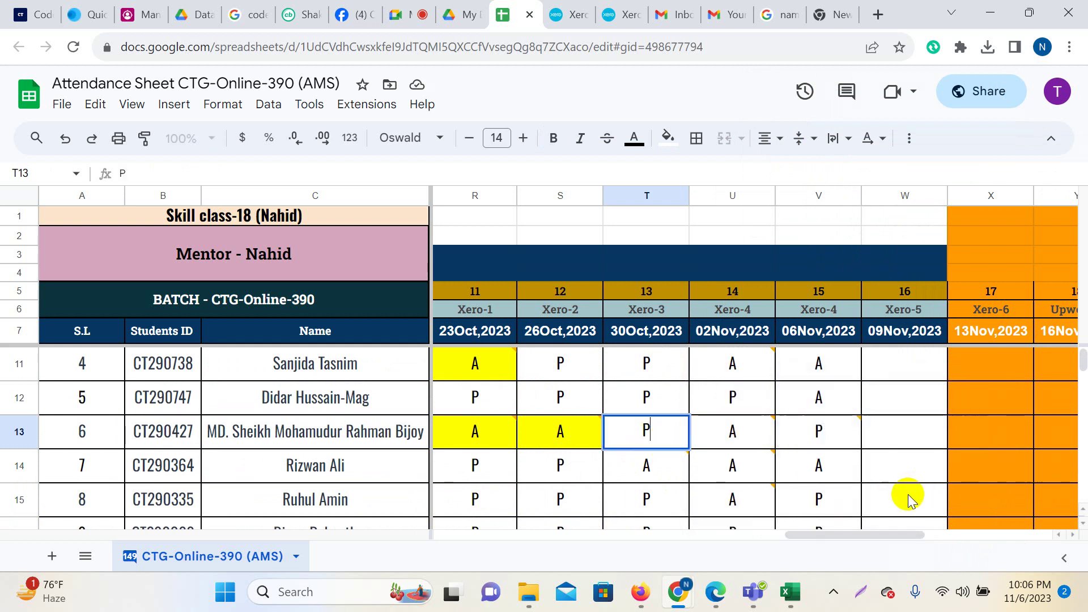
left_click(908, 494)
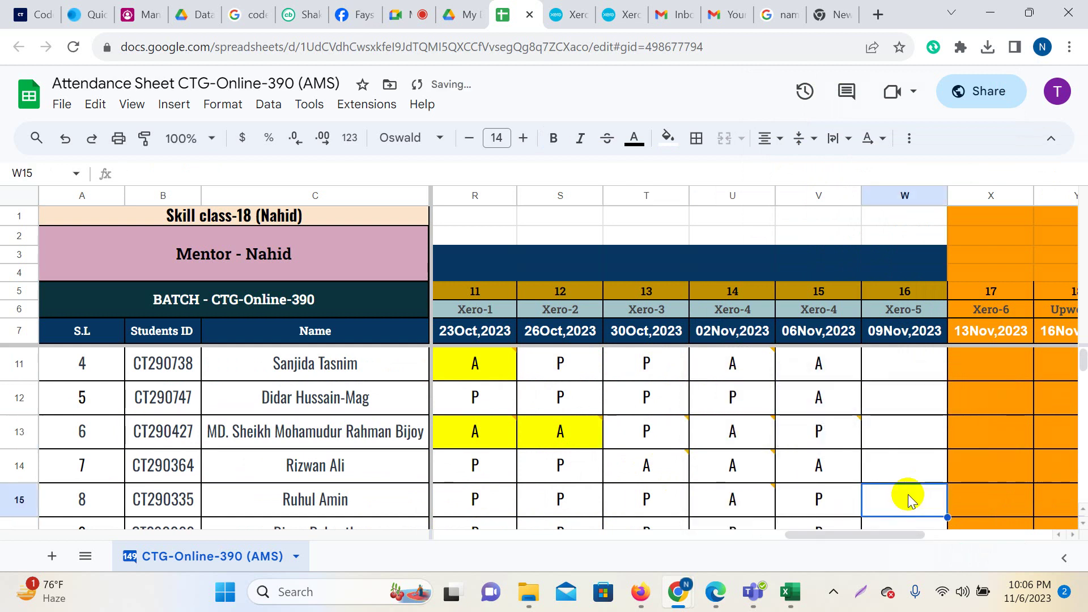
mouse_move(760, 444)
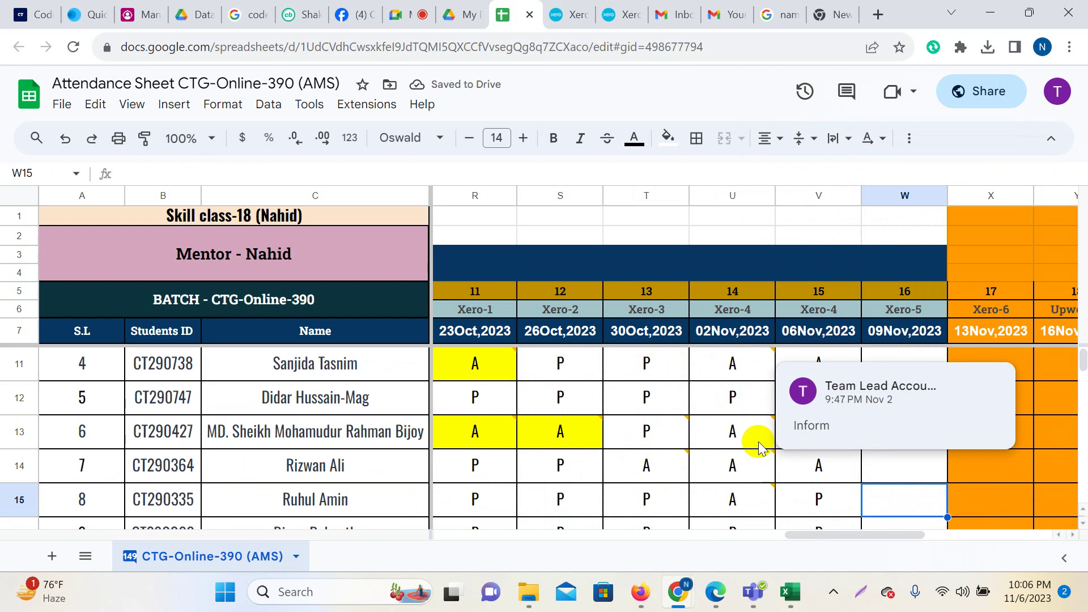
left_click(554, 444)
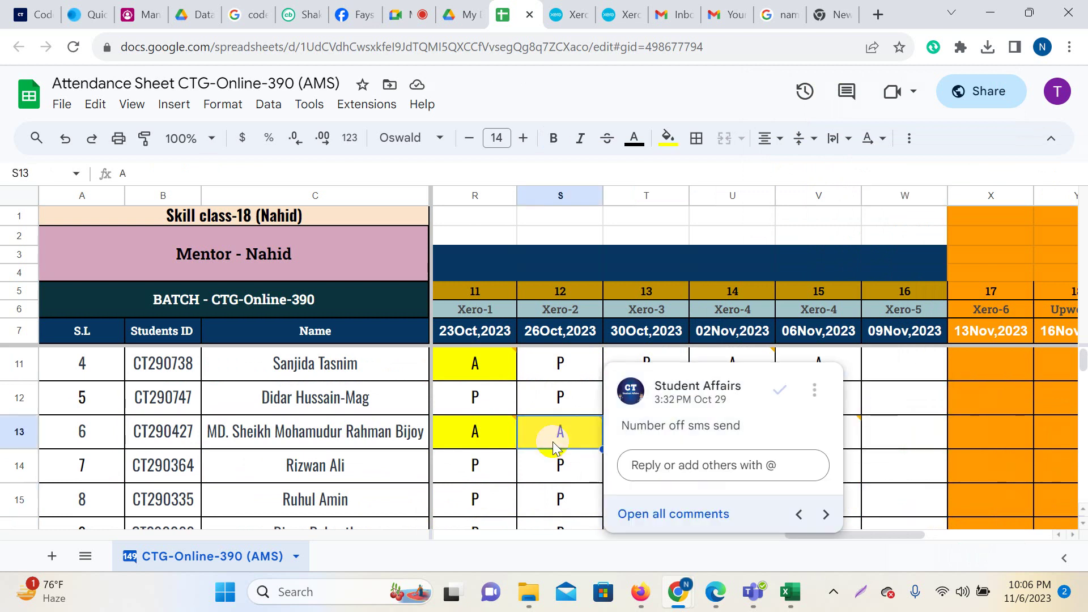
type("P")
key("Left")
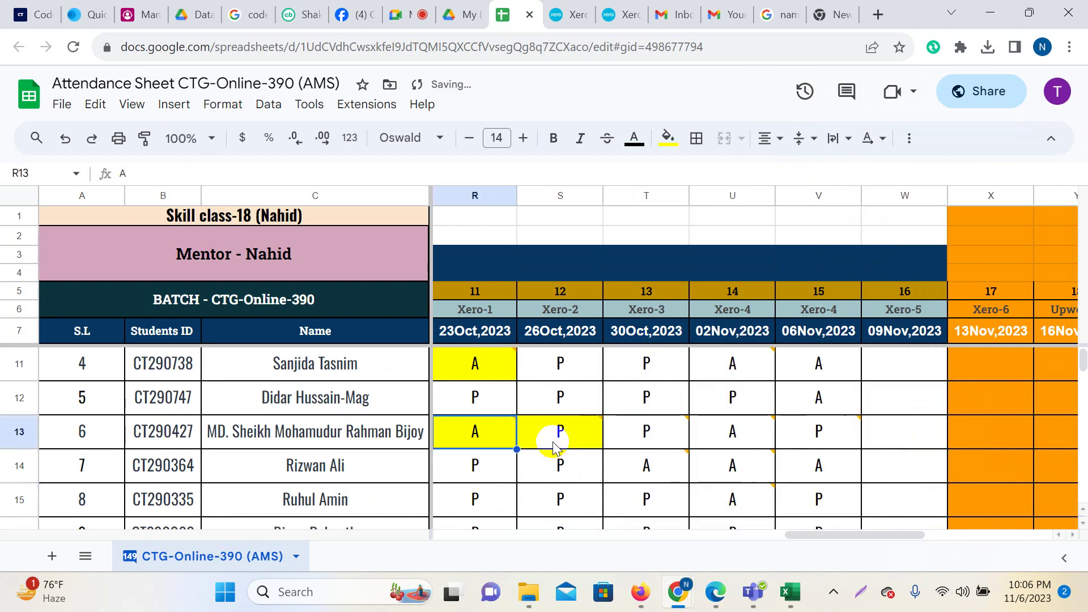
type("P")
key("Left")
key("Left")
key("Left")
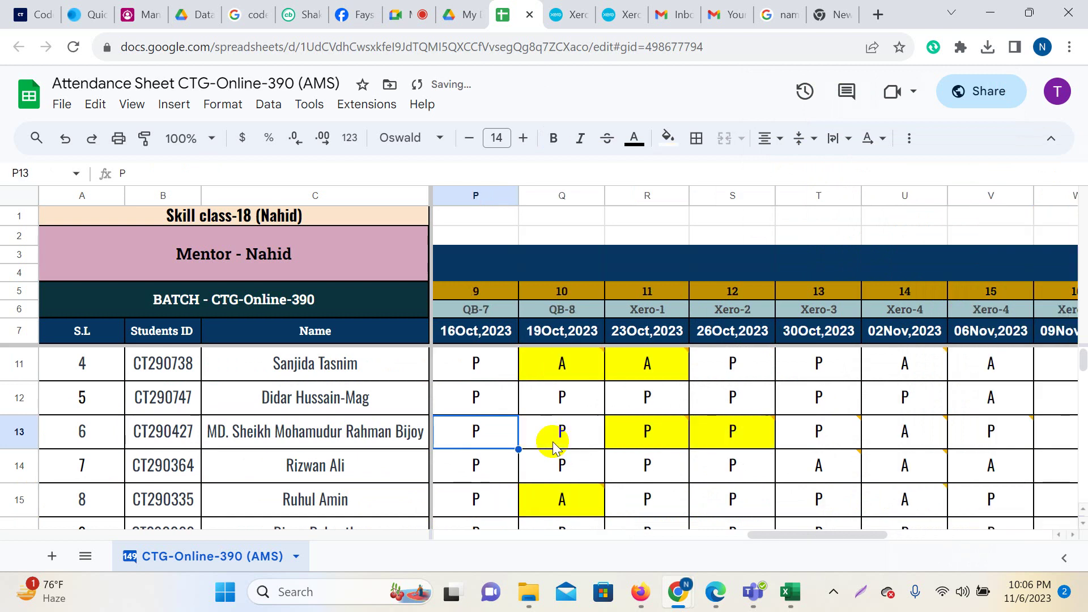
key("Left")
key("Left")
key("Left")
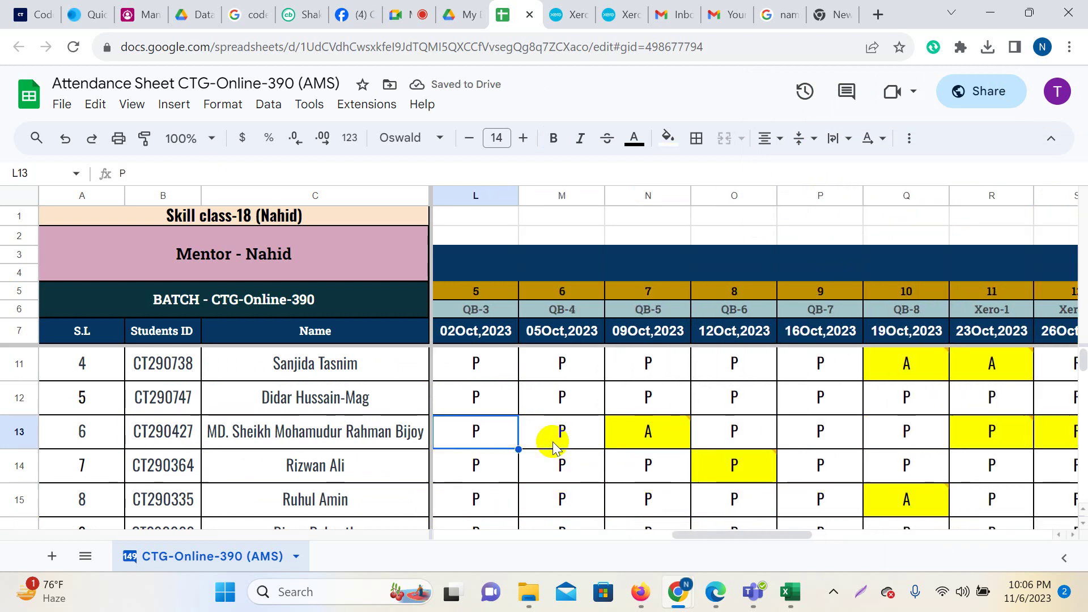
left_click(655, 439)
type("P")
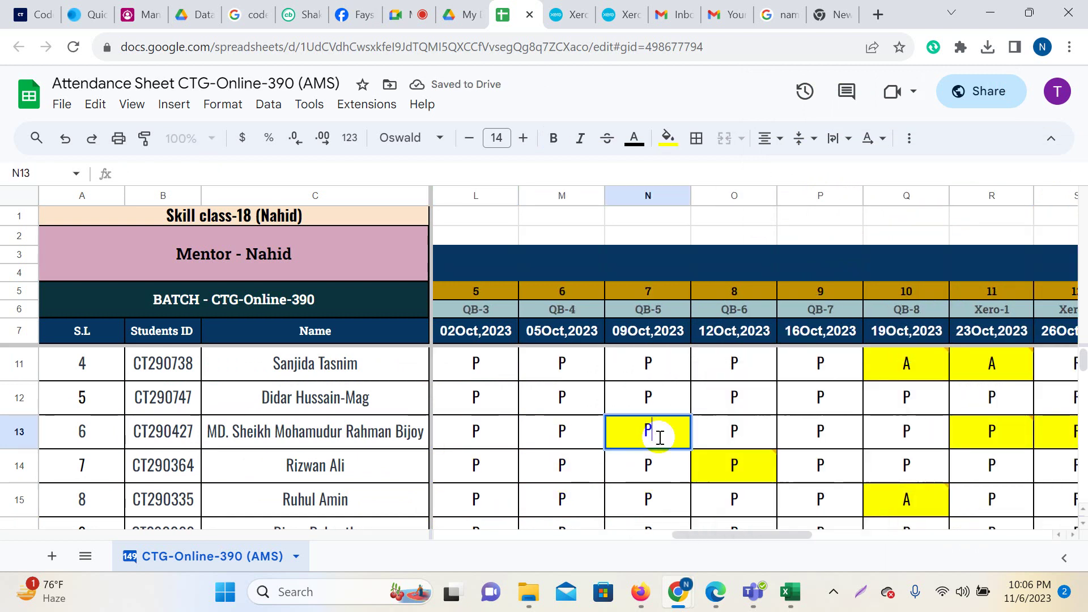
key("Right")
key("Right")
key("Right")
key("Right")
key("Right")
key("Right")
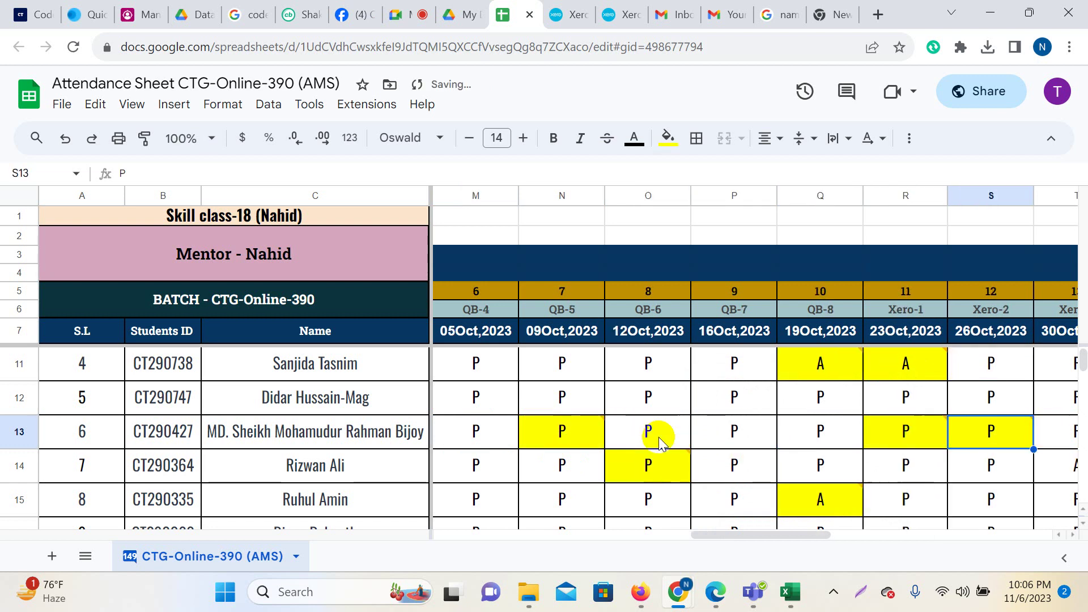
key("Right")
key("Right")
key("Right")
key("Right")
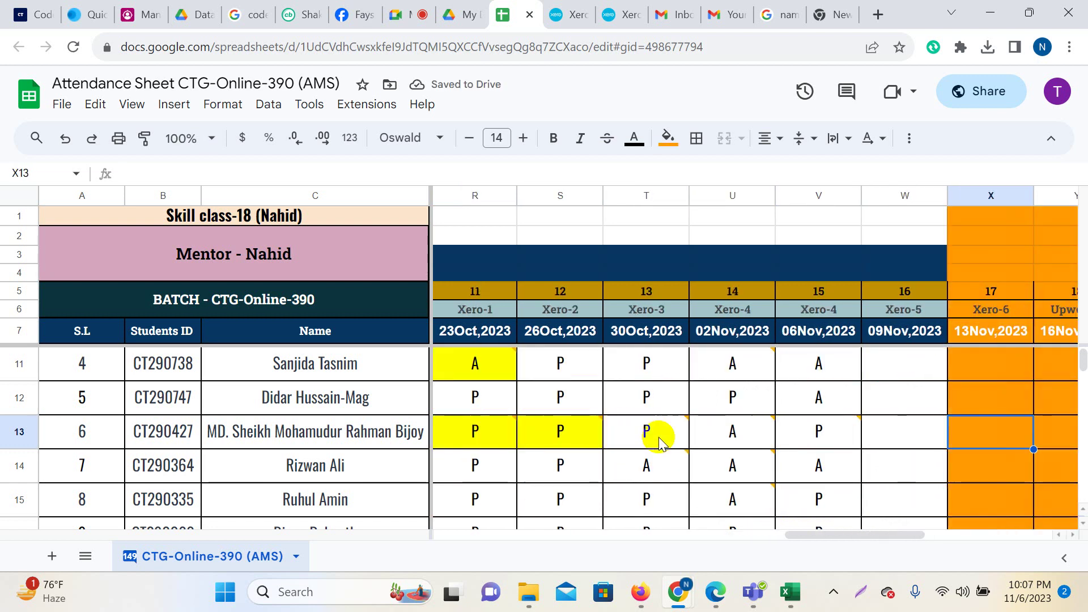
key("Left")
key("Left")
key("Left")
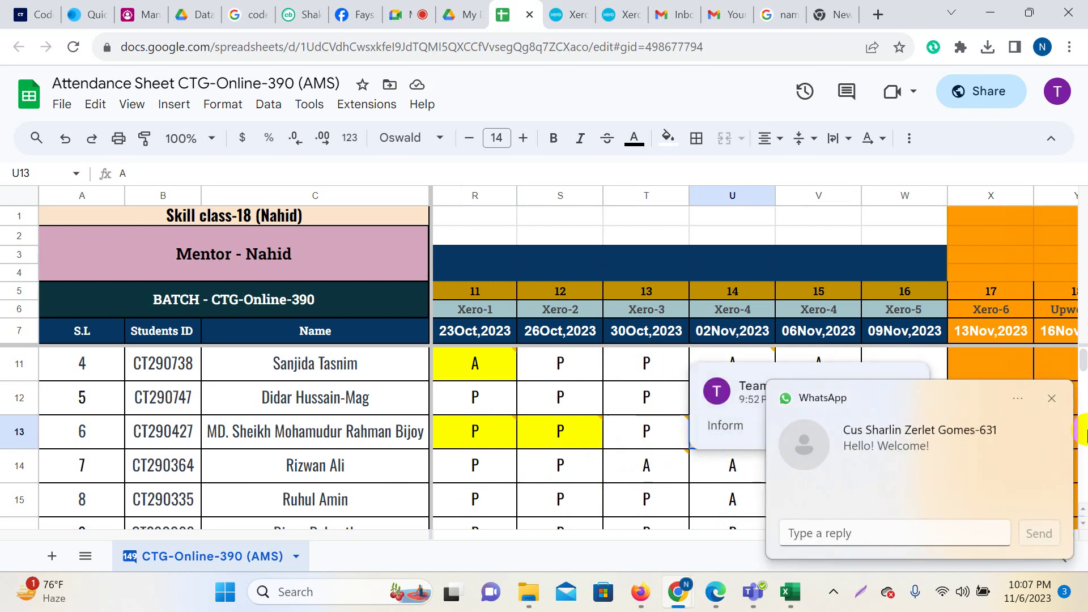
left_click(1051, 399)
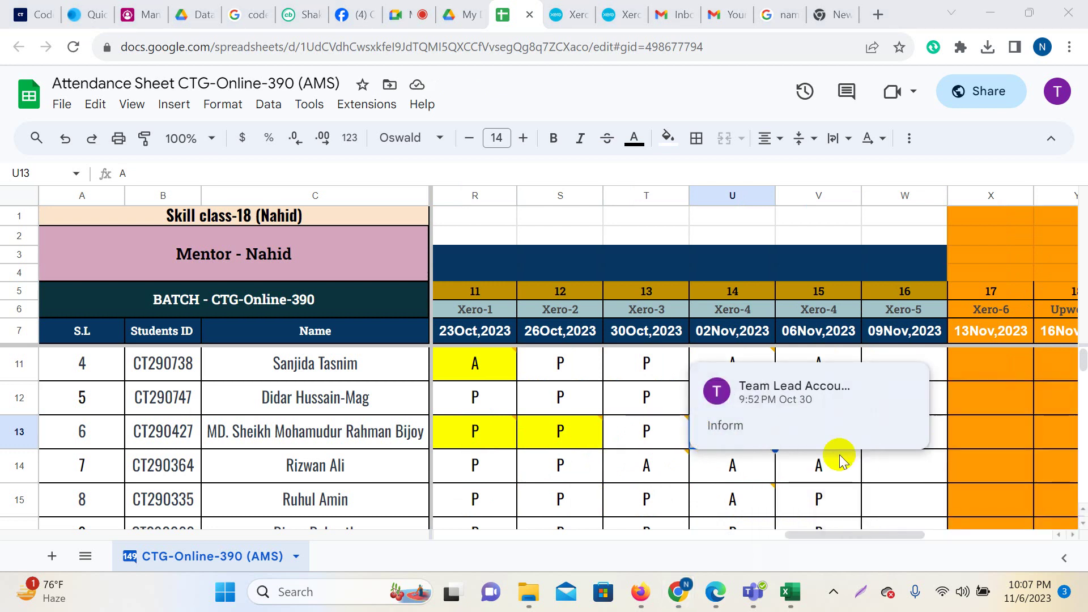
left_click(837, 469)
left_click(897, 437)
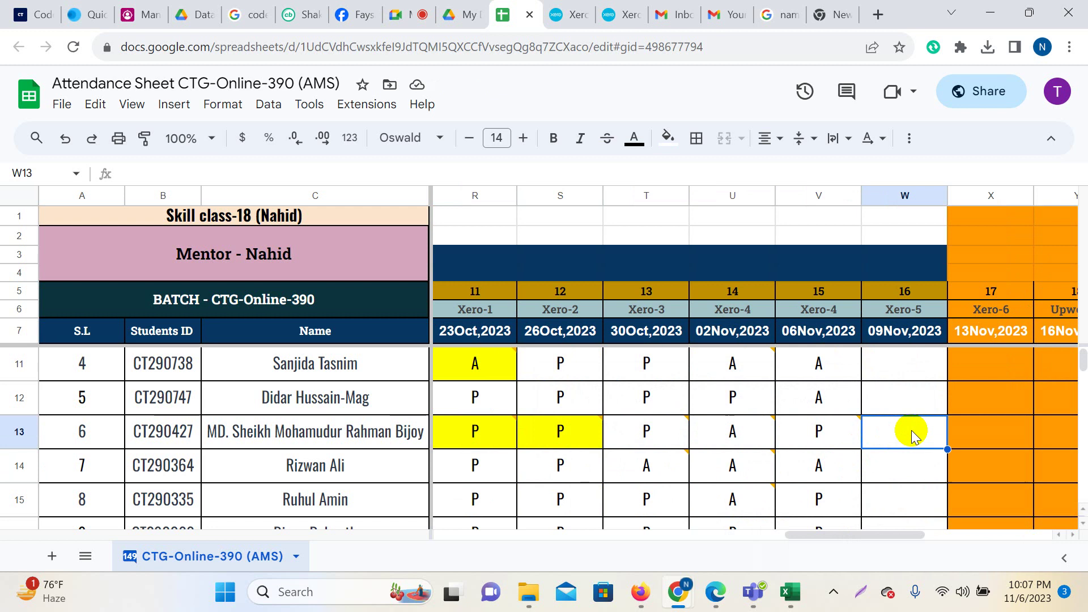
key("Left")
key("Left")
key("Left")
key("Left")
key("Left")
key("Left")
key("Left")
key("Left")
key("Left")
key("Left")
key("Left")
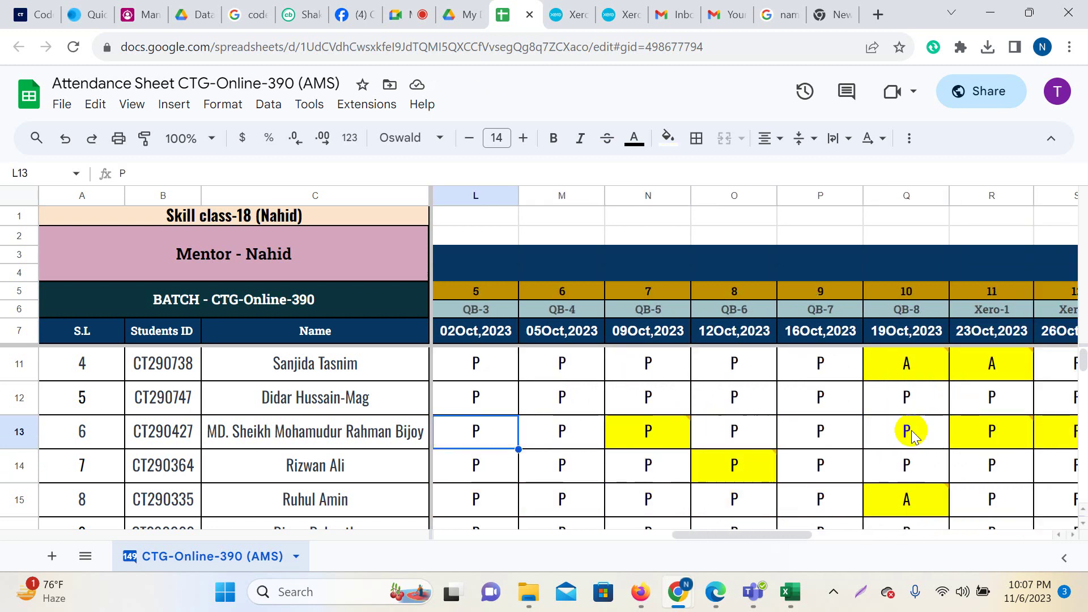
key("Left")
key("Left")
key("Left")
key("Left")
key("Left")
key("Right")
key("Right")
key("Right")
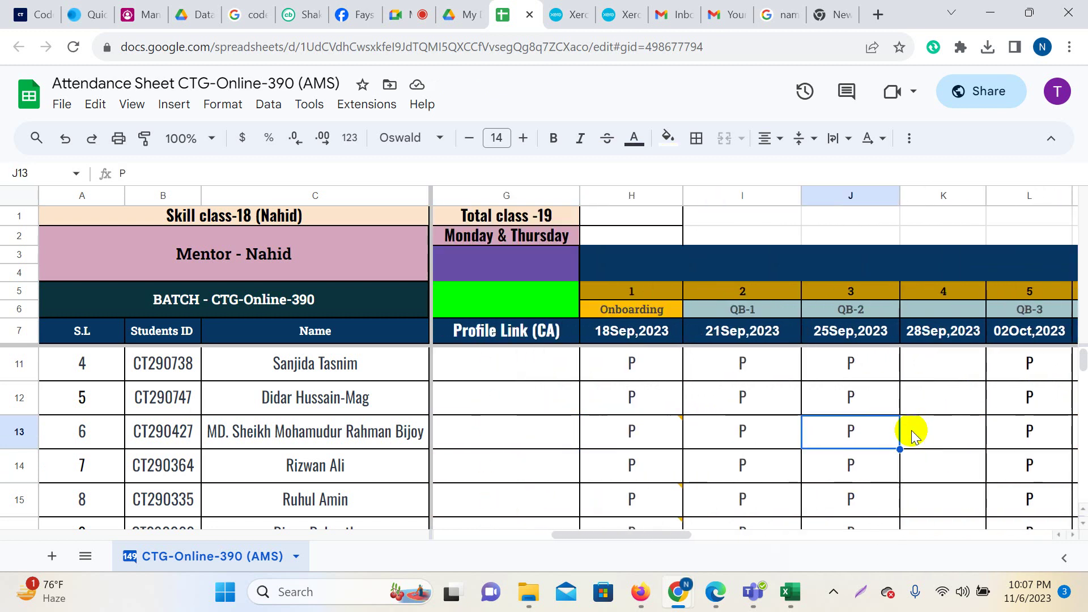
key("Right")
key("Right")
key("Right")
key("Right")
key("Right")
key("Right")
key("Right")
key("Right")
key("Right")
key("Right")
key("Right")
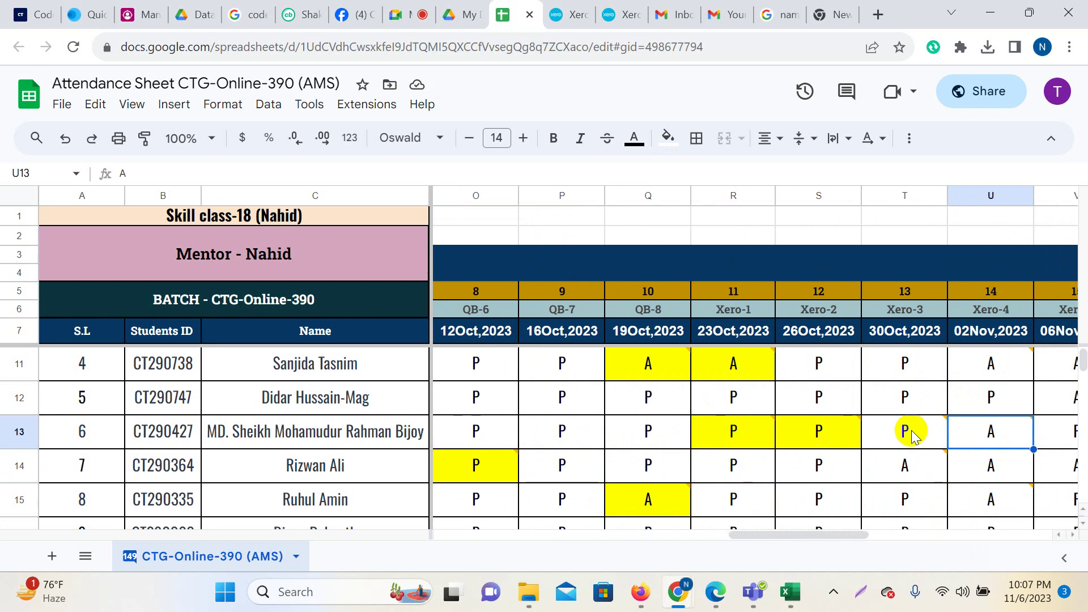
key("Right")
key("Right")
key("Right")
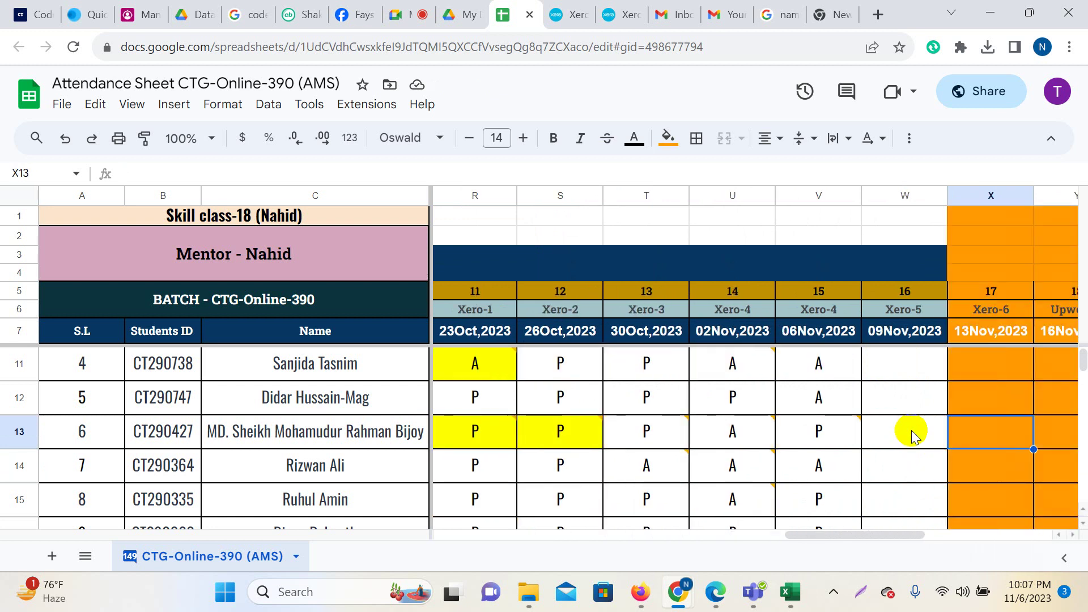
left_click(912, 436)
scroll(912, 435, "up", 2)
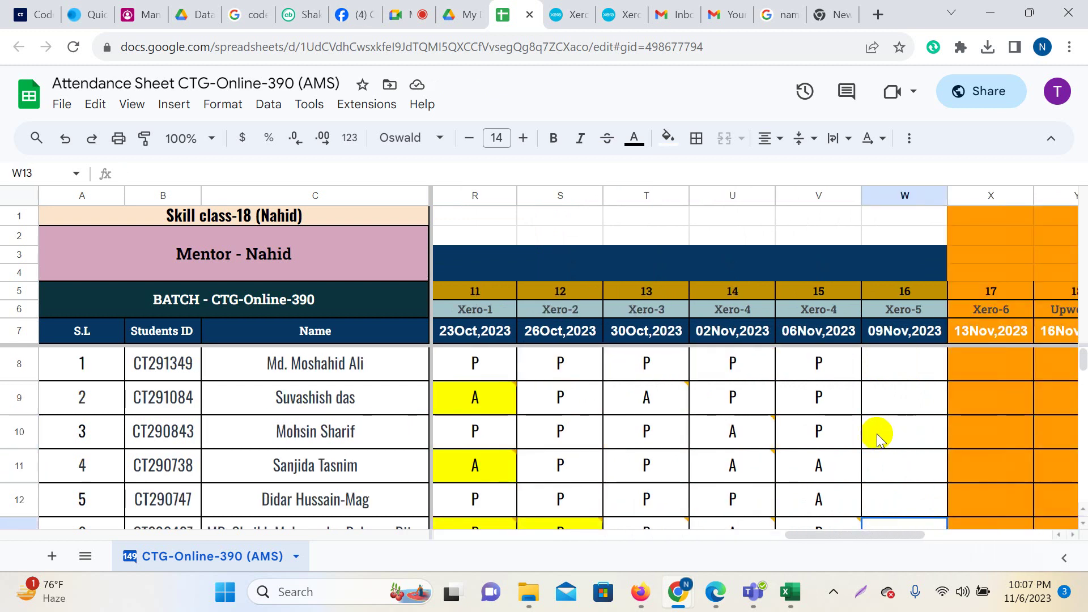
View the Google Meet call, then return to Xero's Bank accounts page.
left_click(431, 10)
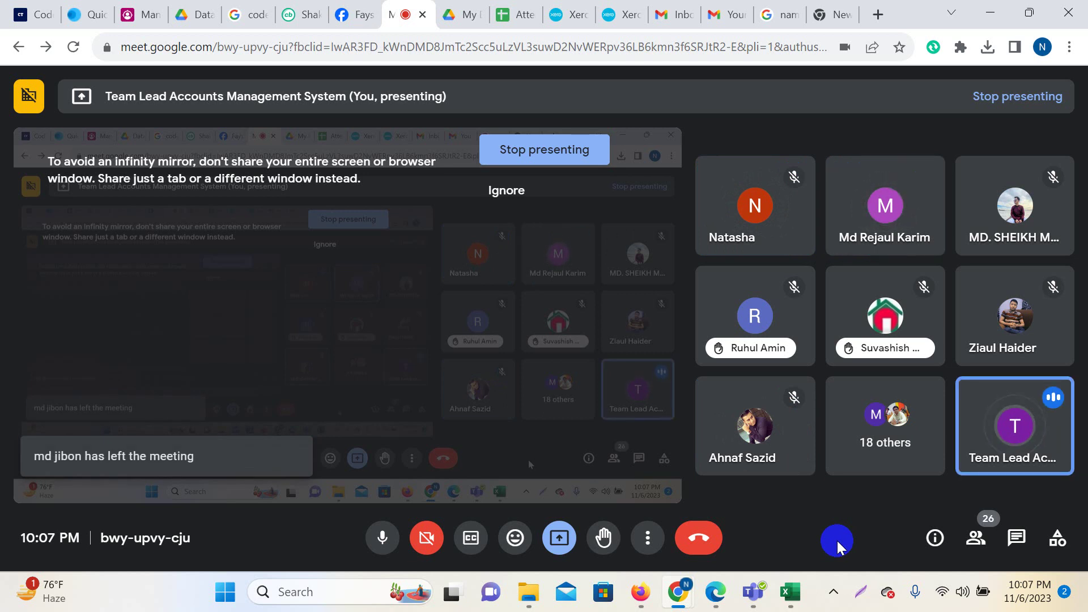
left_click(567, 15)
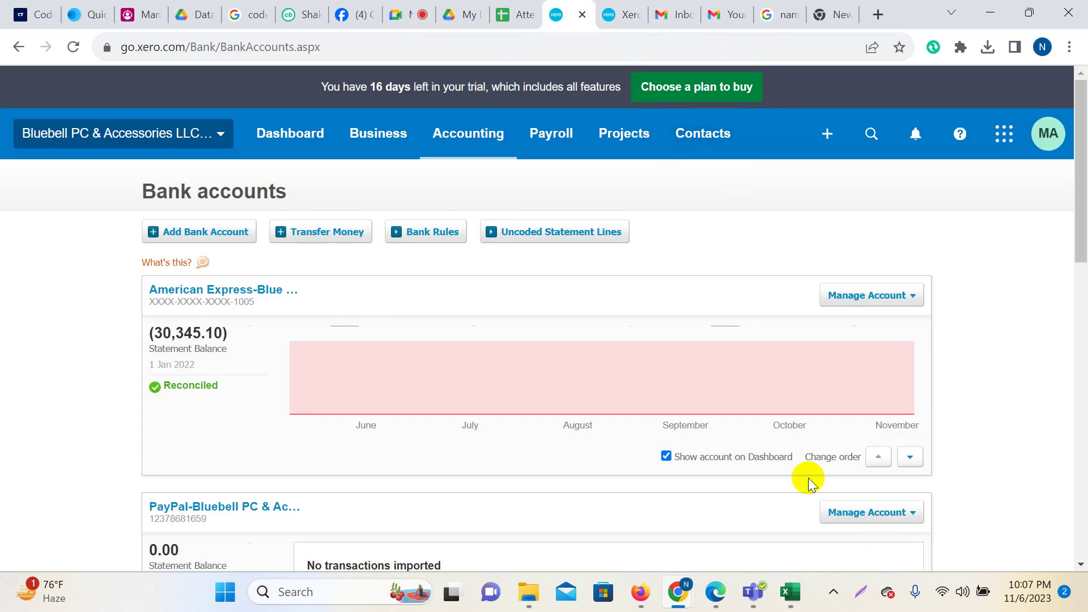
Open the Metro Bank-Checking account's transactions, then check the Google Meet call.
scroll(564, 433, "down", 7)
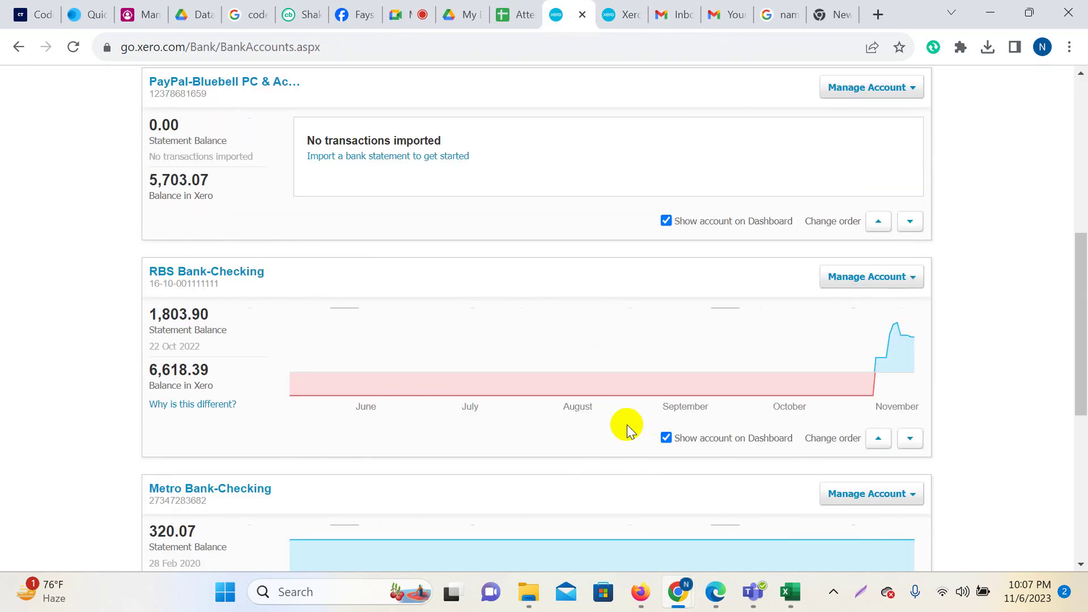
scroll(629, 431, "down", 5)
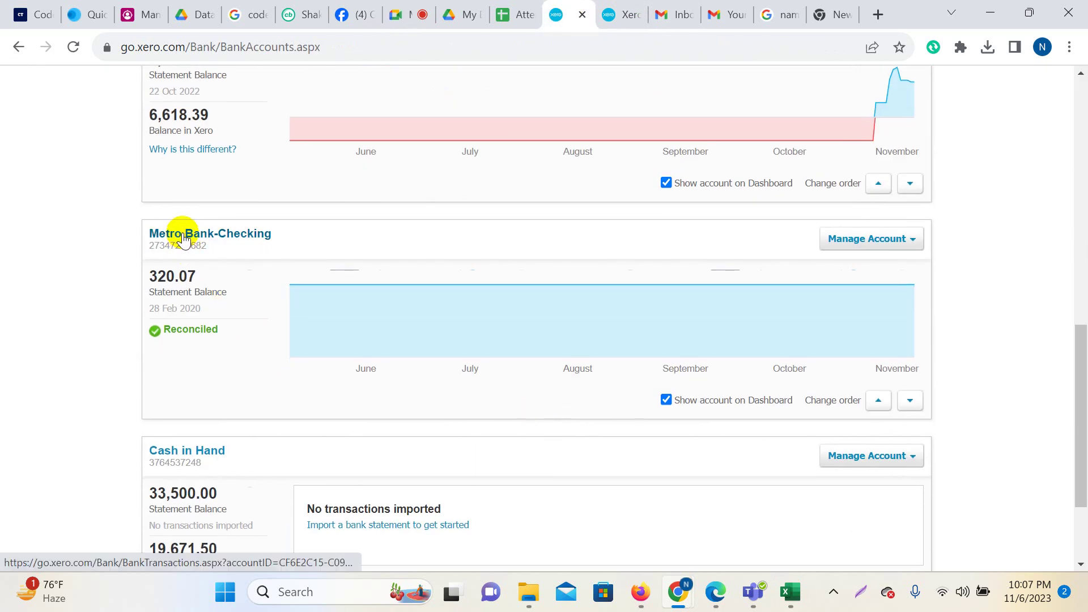
left_click(182, 234)
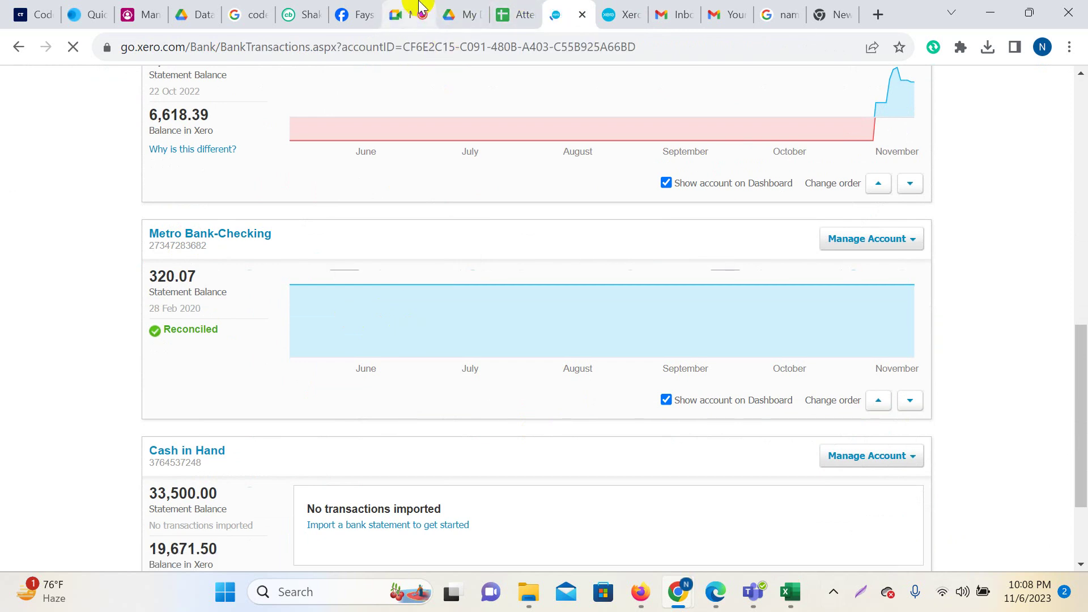
left_click(418, 14)
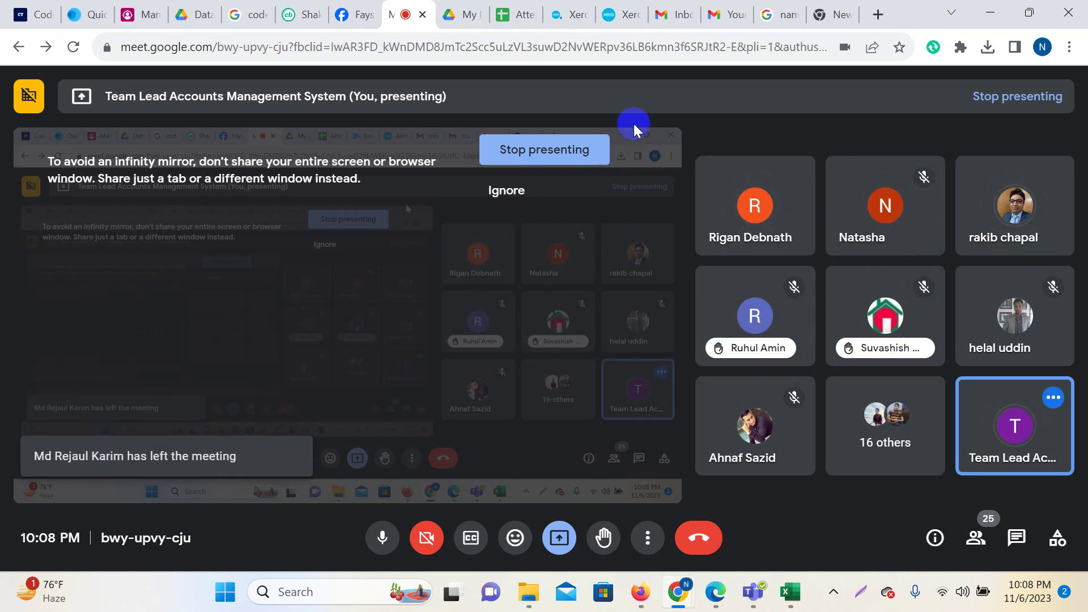
Unmark the 21 Feb 2020 NAMESCO 68.38 payment as reconciled, cancelling Remove & Redo.
left_click(567, 15)
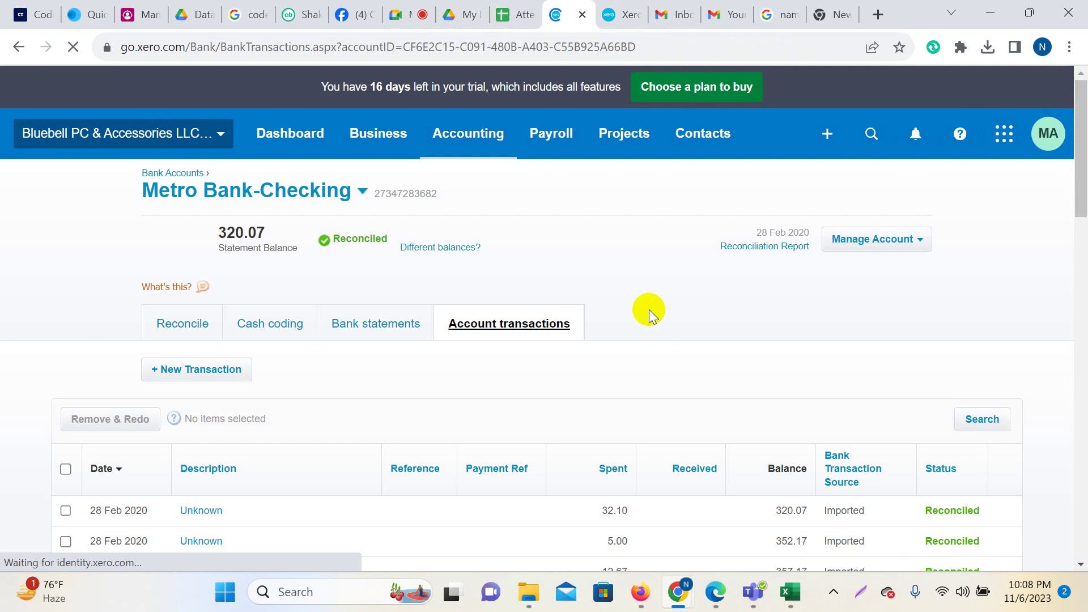
scroll(627, 393, "down", 3)
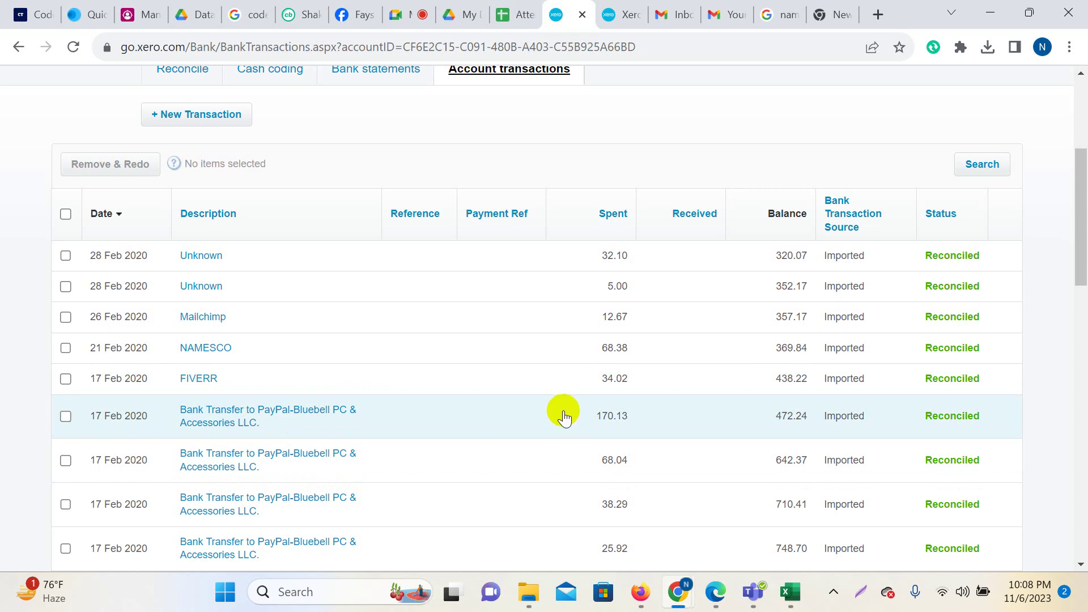
left_click(65, 347)
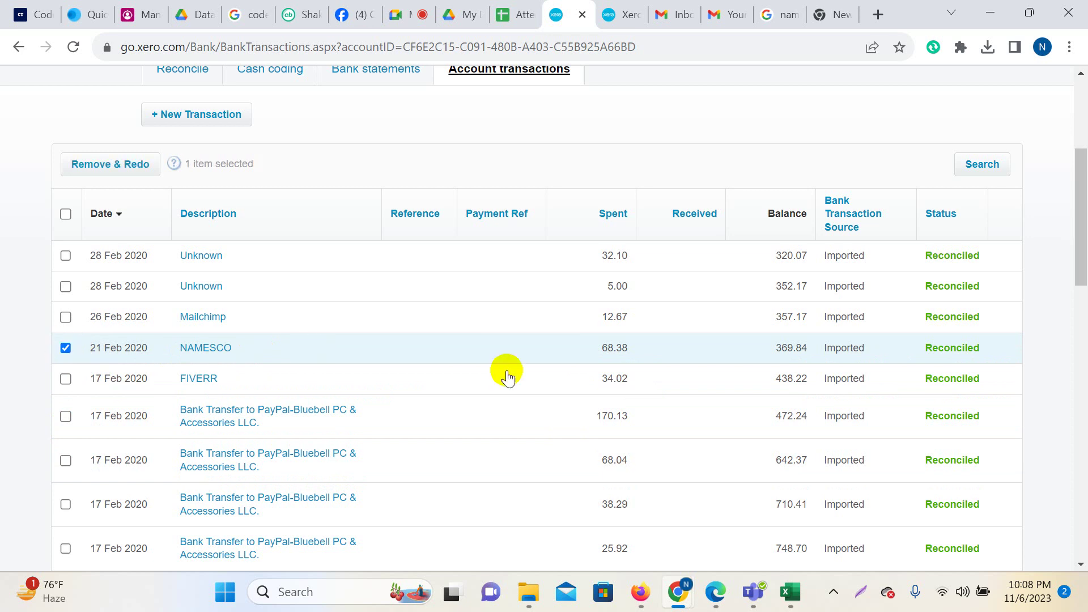
scroll(243, 315, "up", 5)
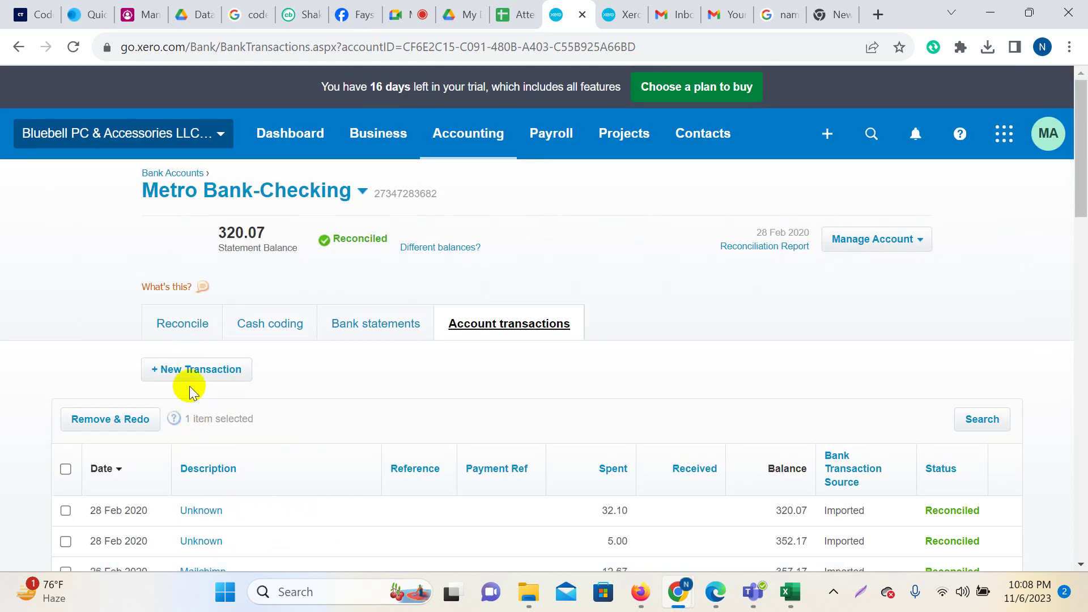
left_click(98, 420)
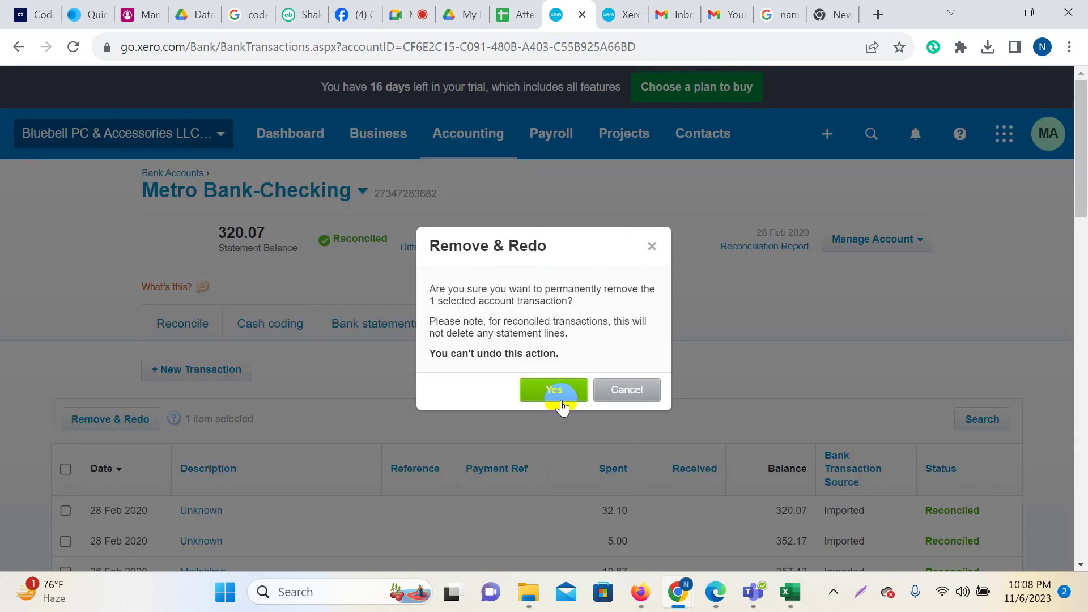
left_click(652, 247)
scroll(732, 369, "down", 4)
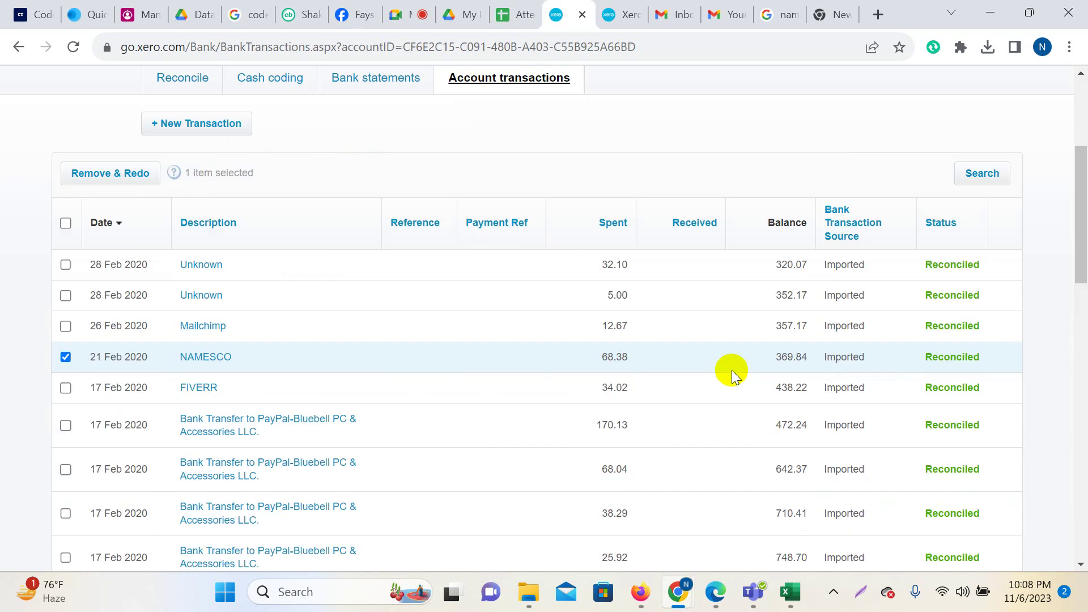
left_click(955, 353)
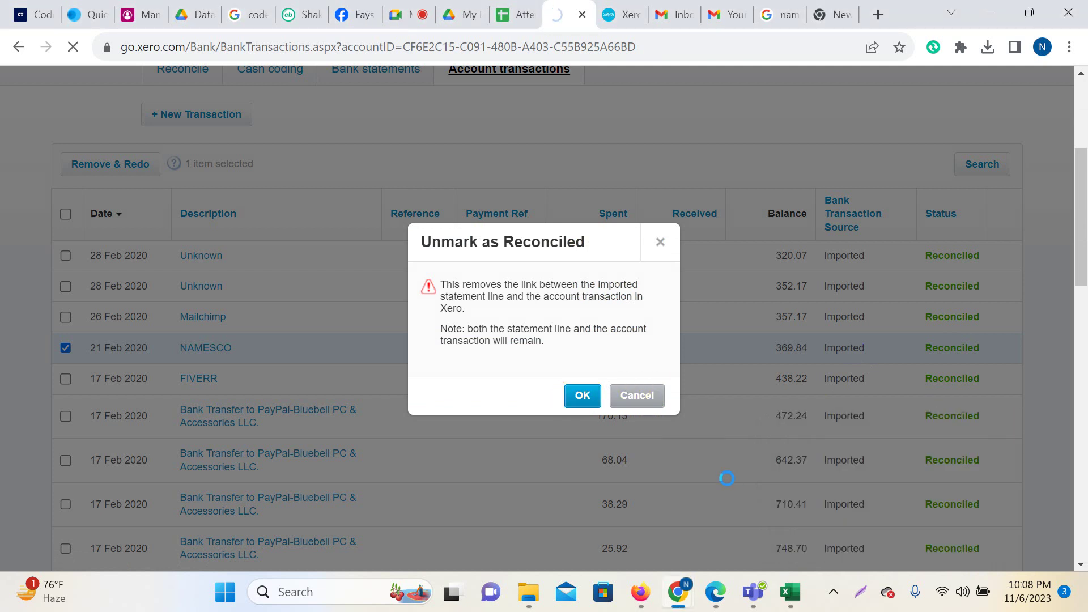
left_click(584, 400)
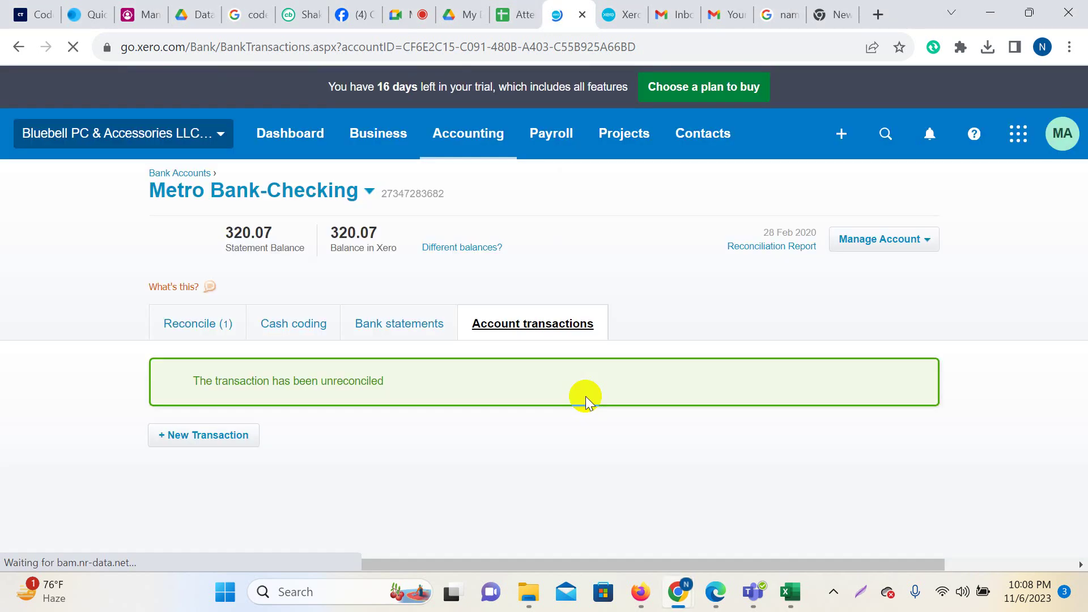